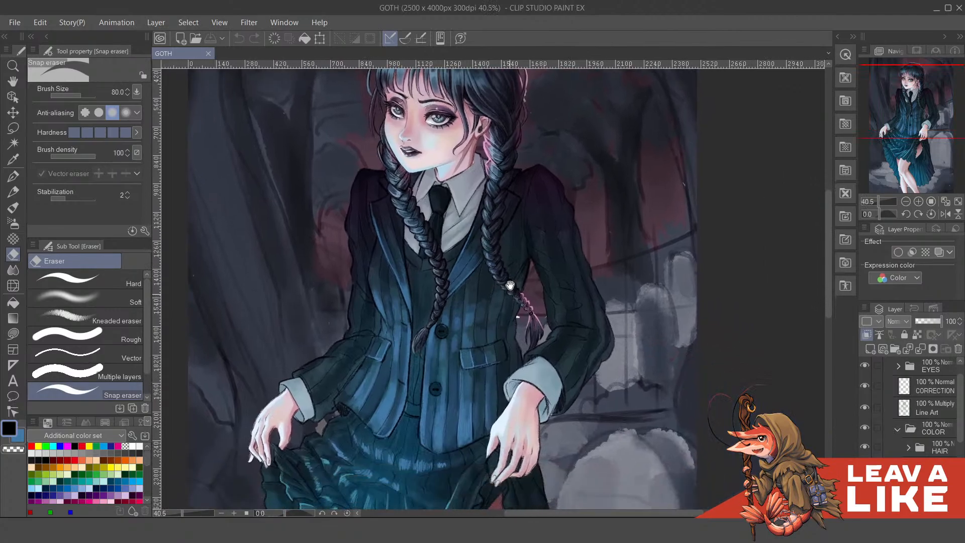
Examine the GOTH illustration's braids, jacket and background, up close and as a whole
scroll(429, 255, up, 2)
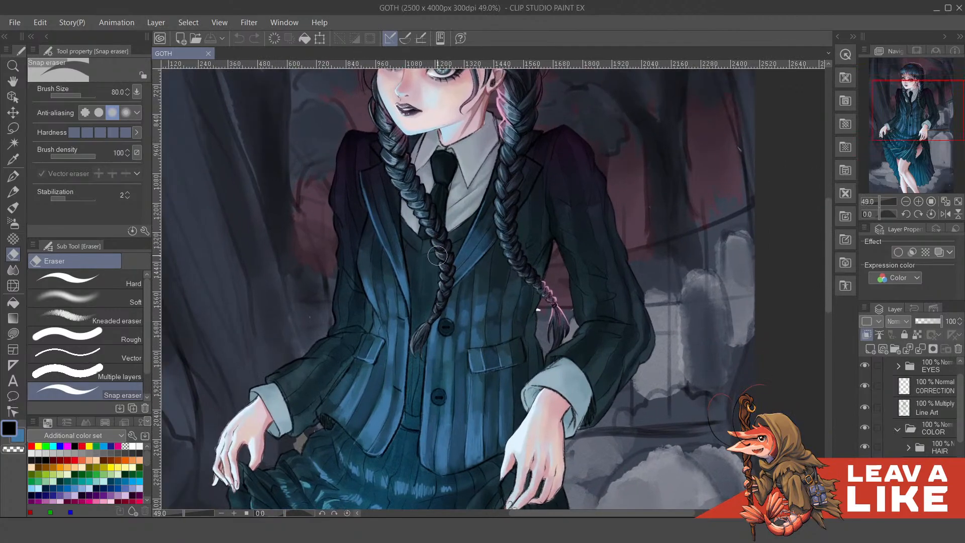
scroll(438, 256, down, 4)
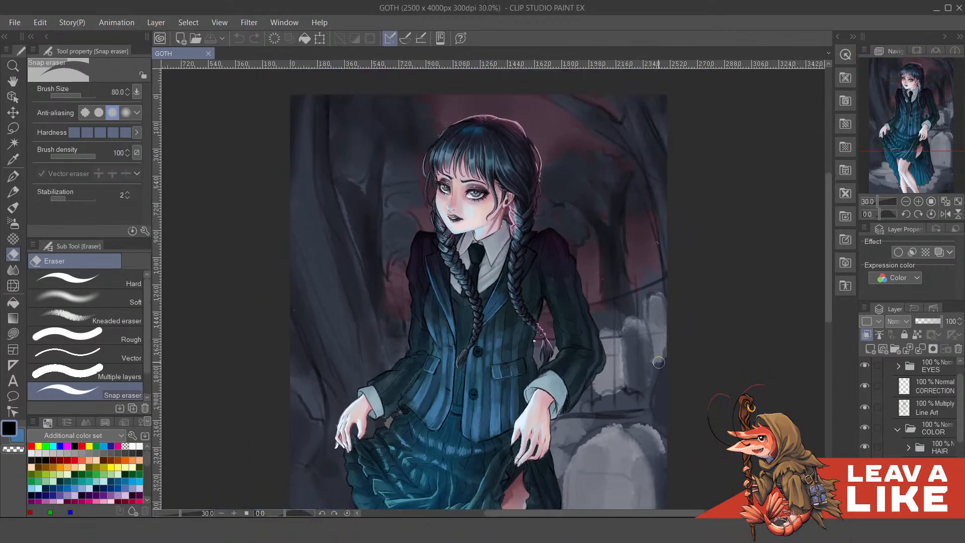
scroll(616, 345, up, 1)
drag(614, 340, 762, 125)
drag(675, 288, 575, 352)
scroll(597, 353, down, 6)
scroll(576, 351, up, 1)
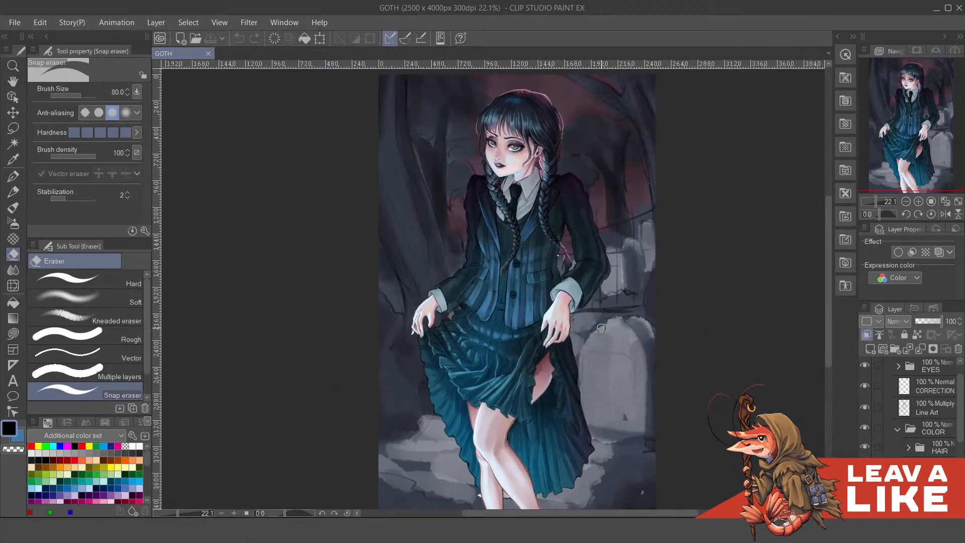
Examine the figure's skirt, legs and surrounding tombstones, and the upper body against the reddish background
mouse_move(602, 328)
mouse_down()
mouse_move(613, 331)
mouse_move(617, 311)
mouse_up()
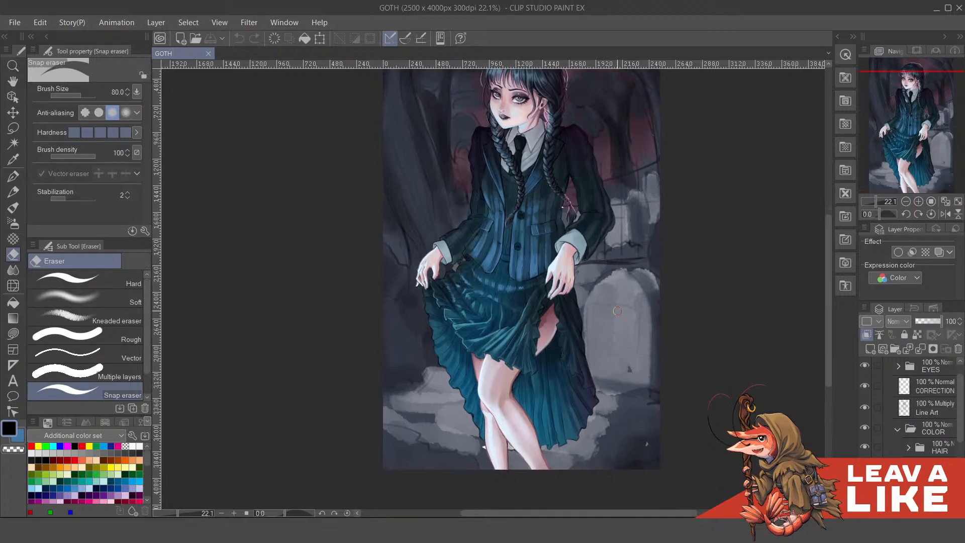
drag(596, 237, 594, 260)
scroll(508, 208, up, 1)
drag(509, 213, 518, 248)
drag(571, 340, 560, 291)
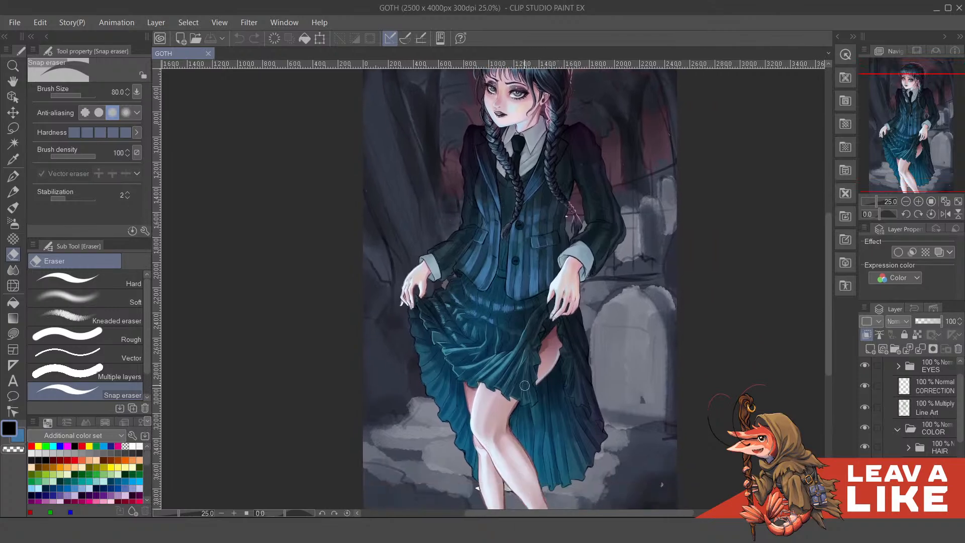
drag(553, 431, 556, 383)
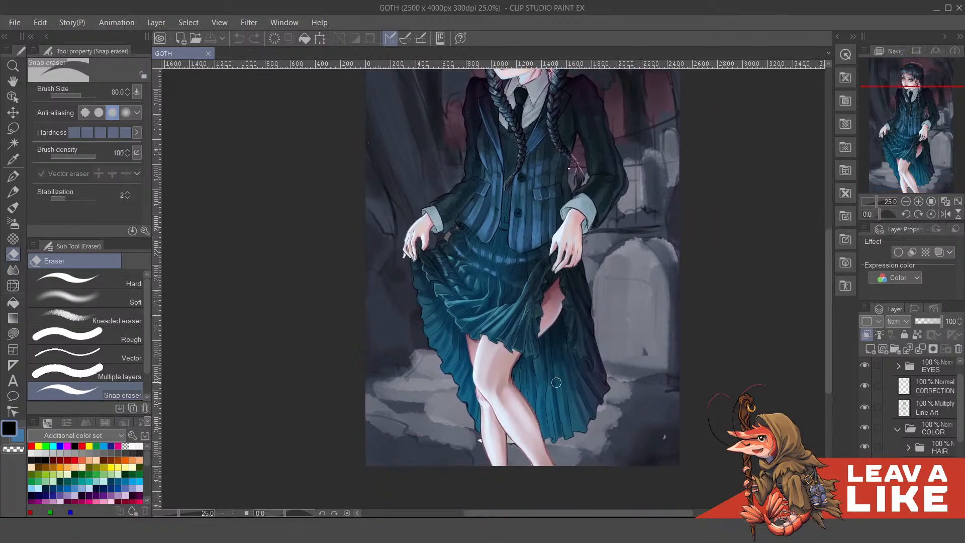
drag(661, 278, 629, 390)
scroll(567, 300, down, 3)
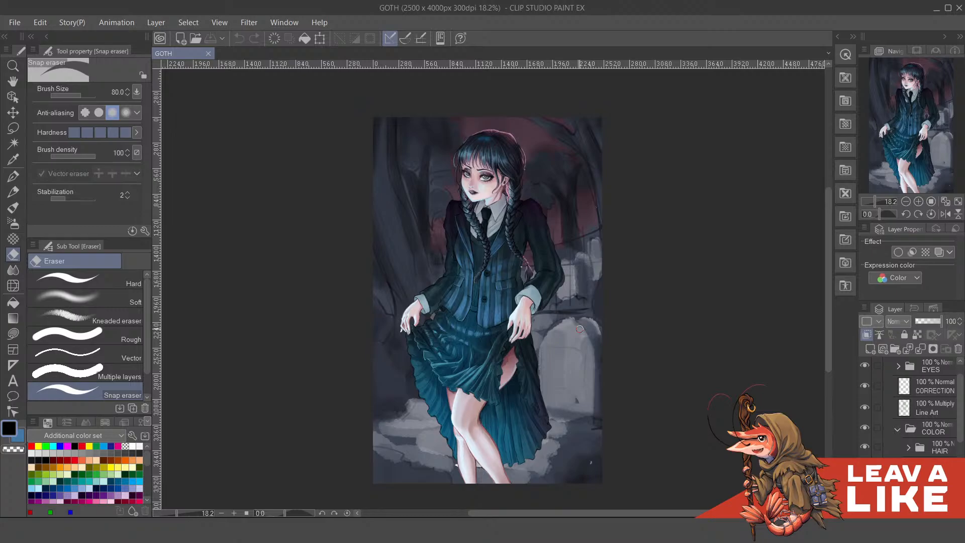
drag(569, 223, 542, 203)
drag(478, 201, 498, 217)
drag(496, 225, 638, 300)
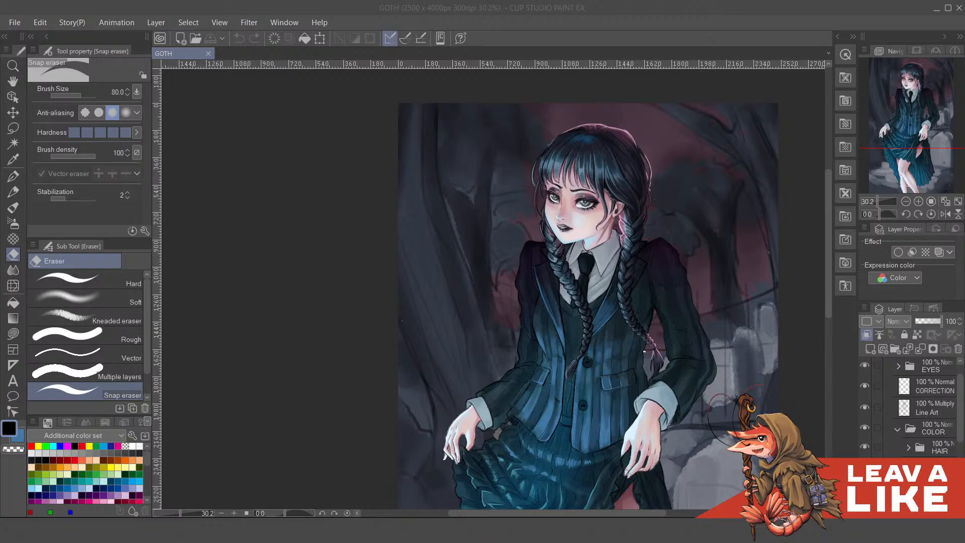
Switch to the photo viewer and examine the two embracing figures in the reference image 77861107_p0.jpg
click(108, 3)
click(440, 38)
key(super+d)
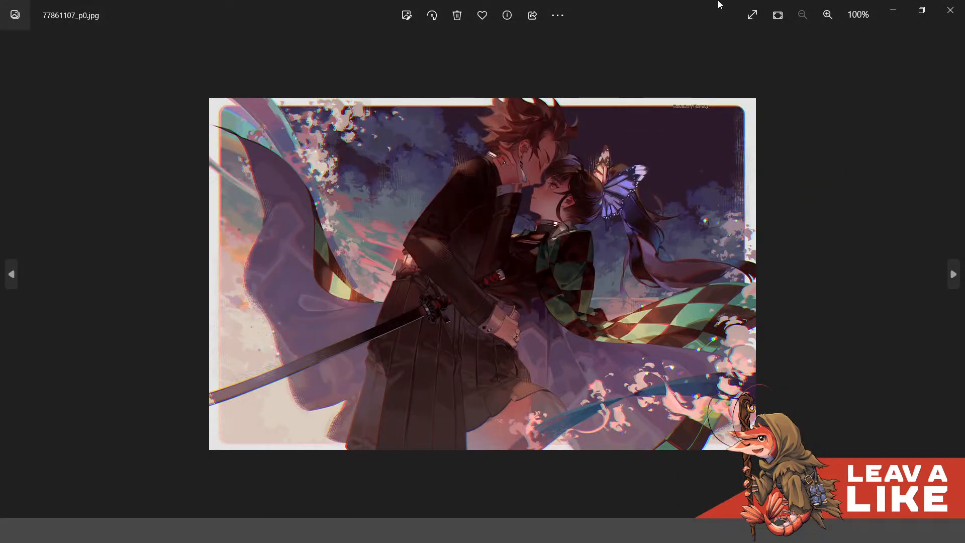
scroll(677, 198, up, 1)
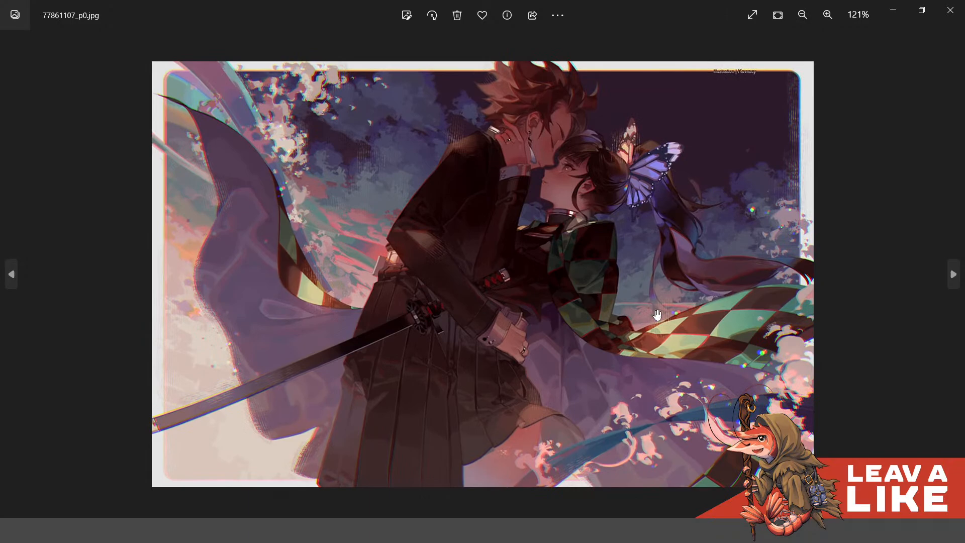
scroll(657, 315, up, 3)
drag(621, 351, 624, 224)
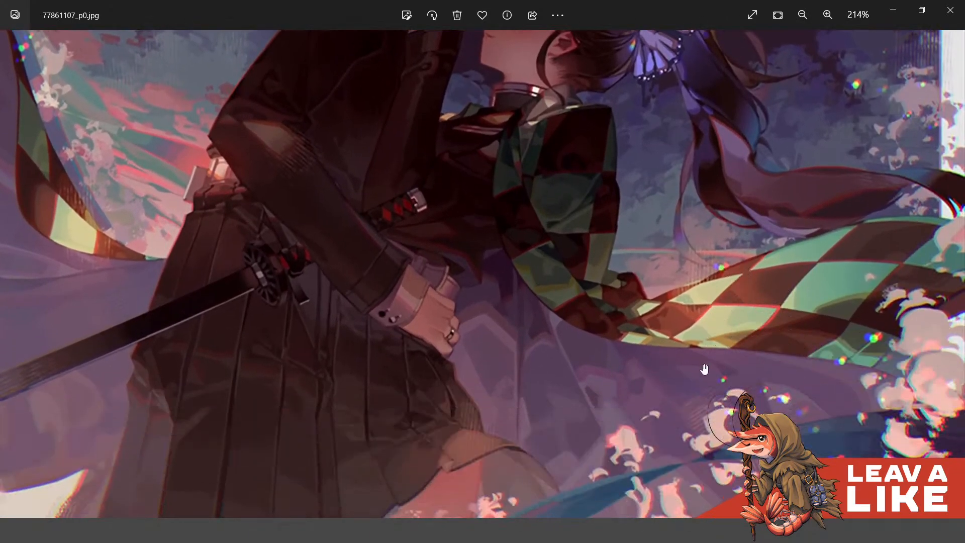
Examine the checkered fabric, its coloured edges and the surrounding lighting in the reference image up close
scroll(704, 367, up, 2)
drag(768, 291, 687, 353)
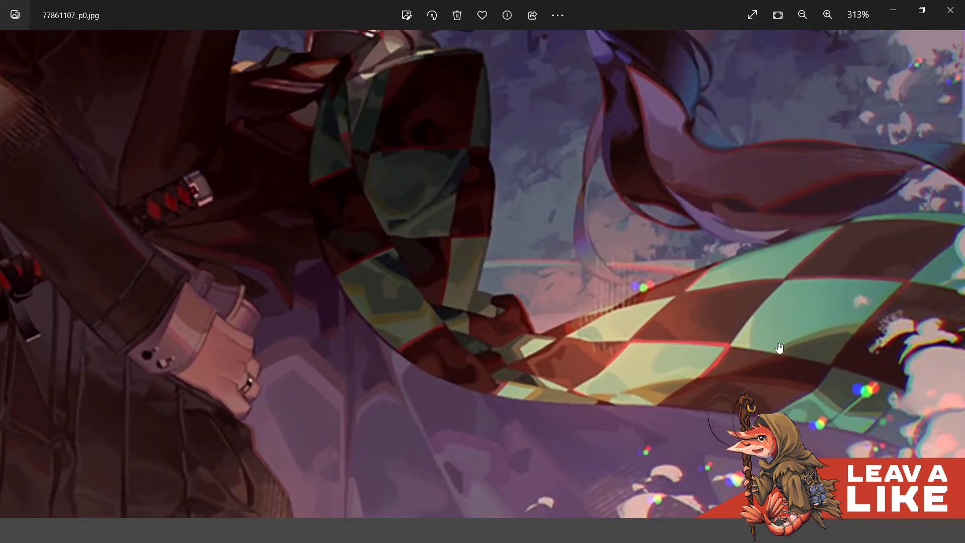
drag(780, 348, 717, 368)
scroll(777, 337, up, 1)
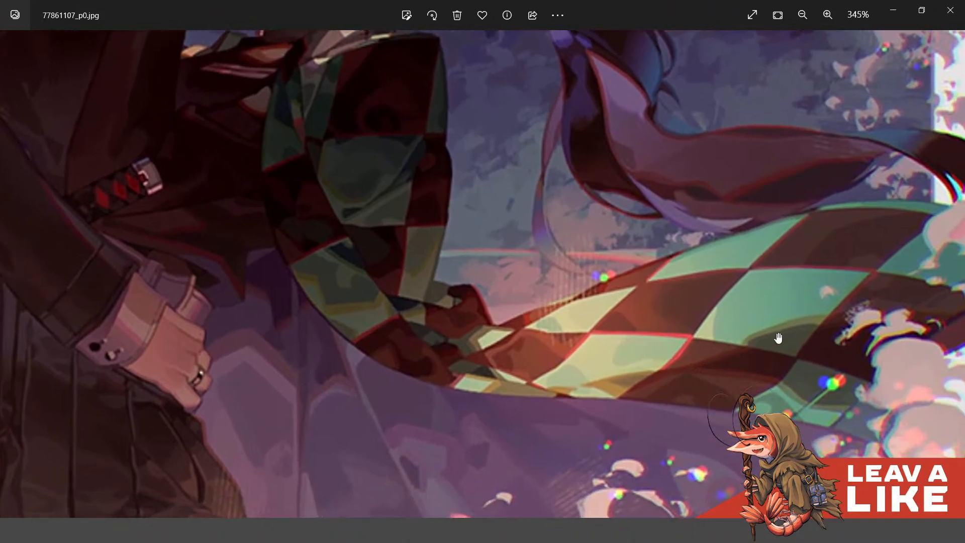
drag(320, 247, 509, 345)
scroll(519, 251, down, 3)
scroll(523, 259, down, 2)
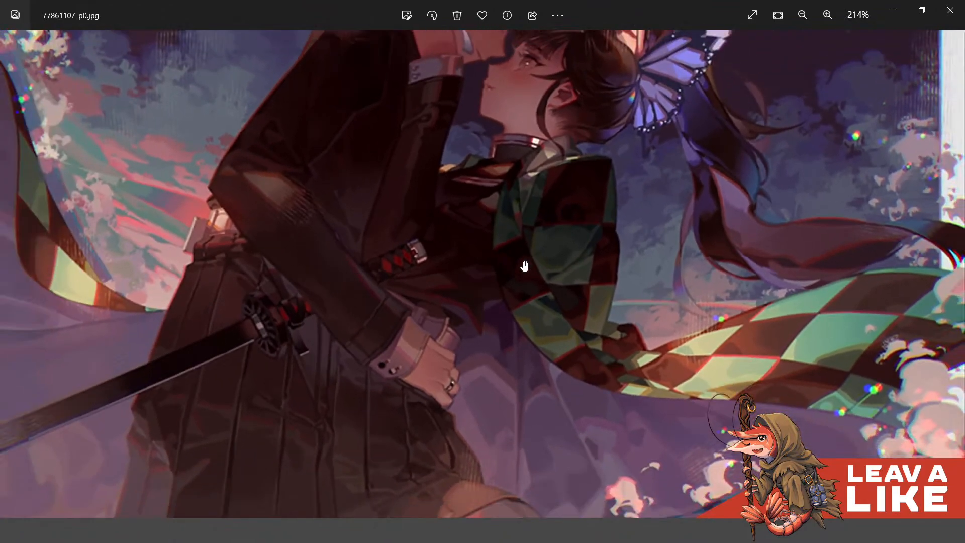
scroll(525, 266, down, 4)
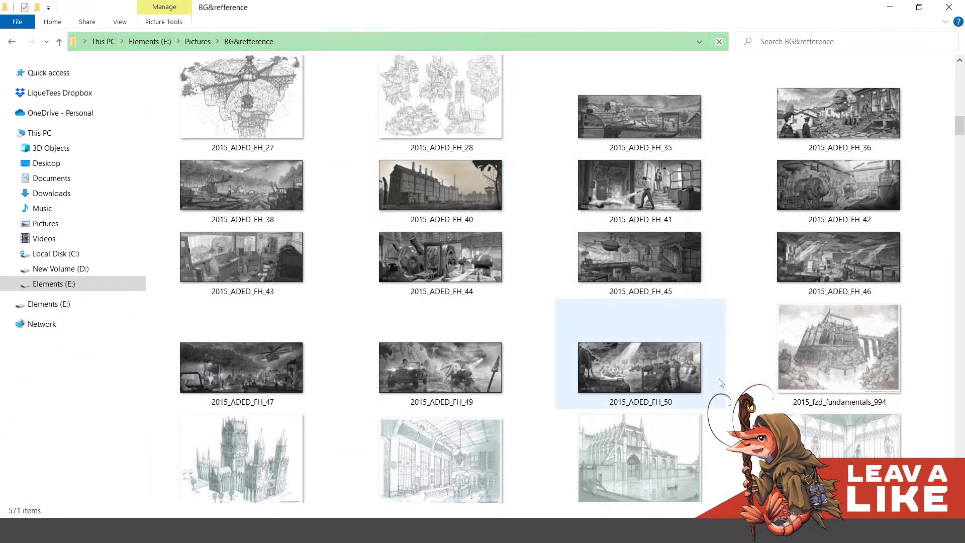
Browse the BG&refference folder for background references and open the image 84331308_p0_master1200
scroll(720, 349, down, 3)
scroll(720, 348, up, 12)
scroll(720, 349, down, 2)
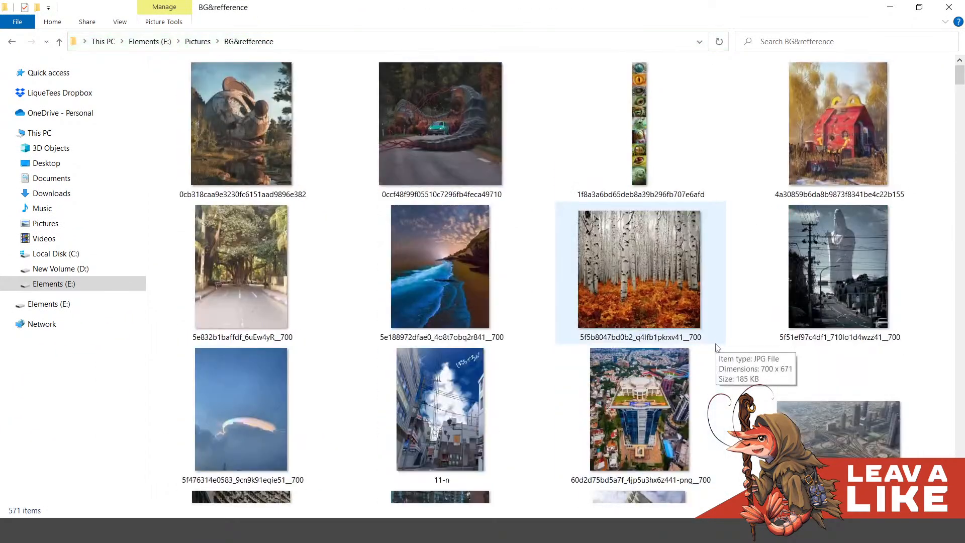
scroll(717, 349, down, 15)
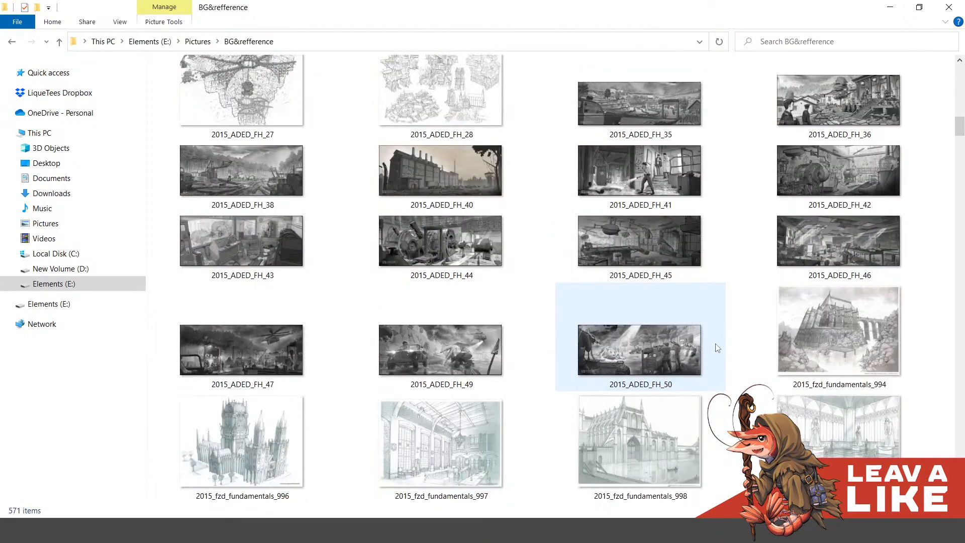
scroll(717, 349, down, 15)
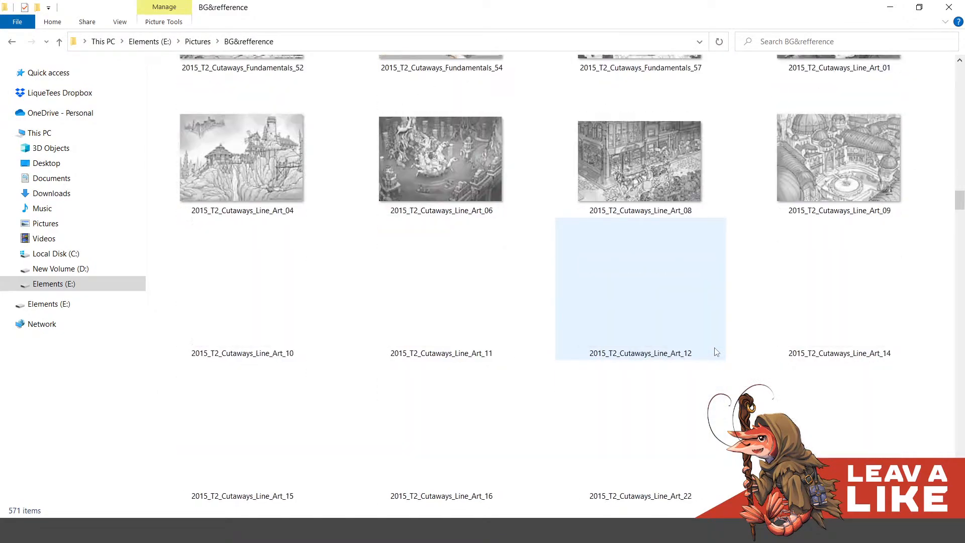
scroll(716, 353, down, 3)
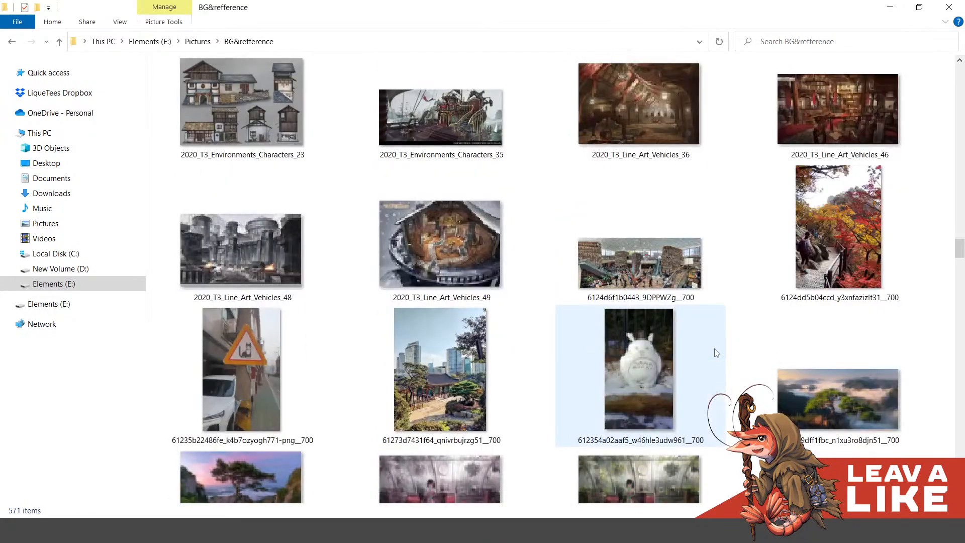
scroll(717, 353, down, 3)
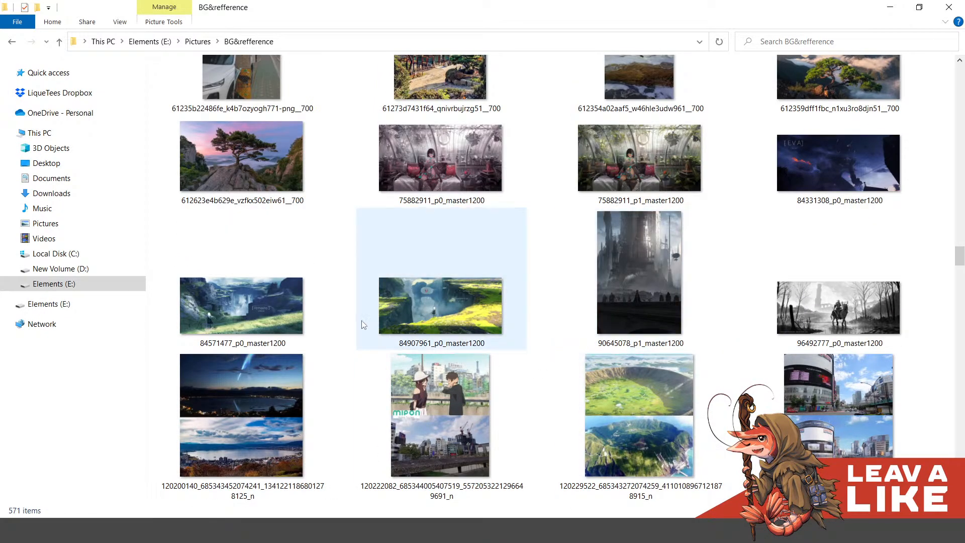
double_click(883, 155)
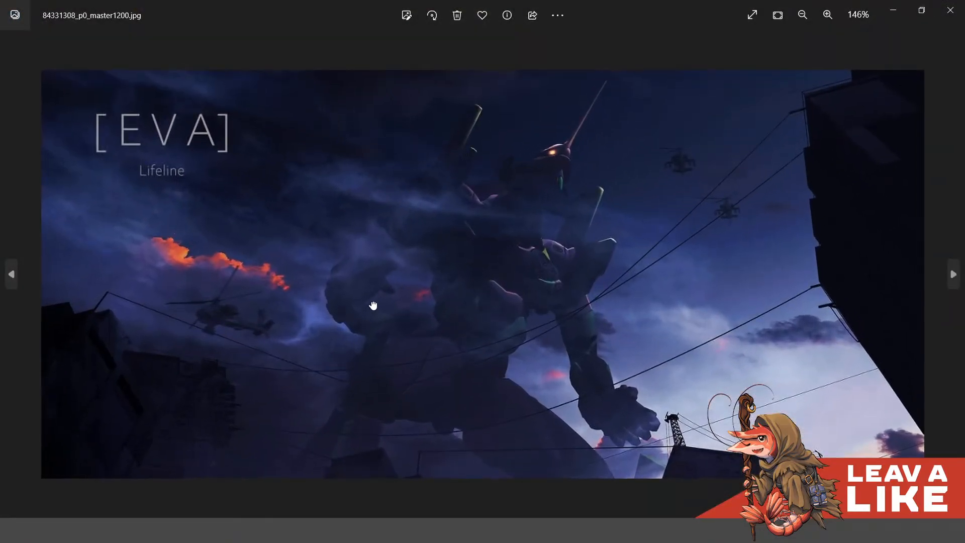
Examine the giant robot's silhouette and the orange clouds in the EVA Lifeline image
scroll(373, 306, up, 3)
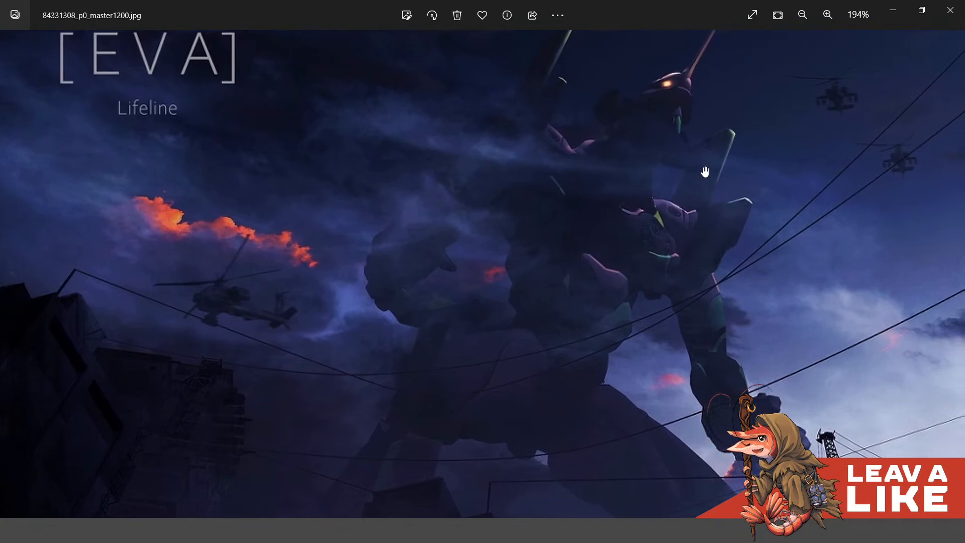
scroll(610, 291, down, 2)
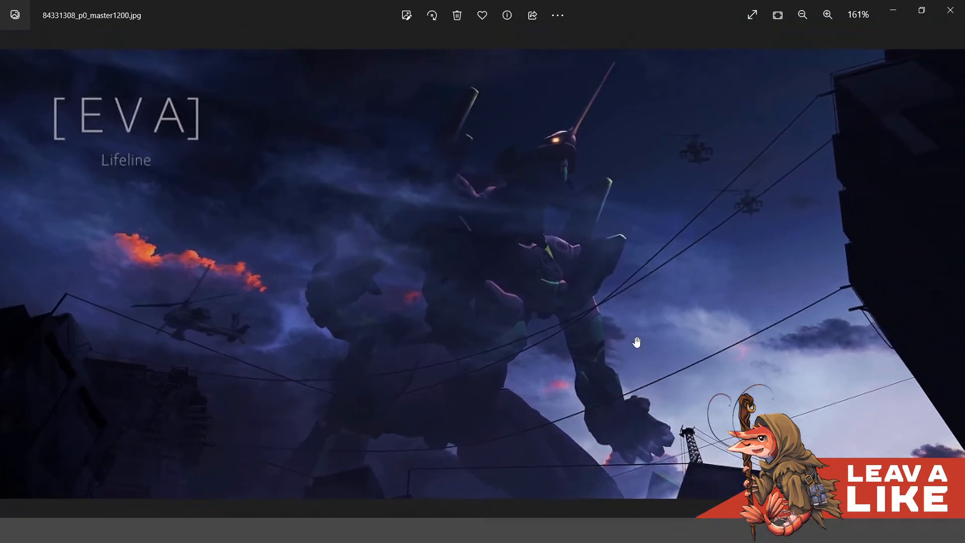
scroll(636, 342, down, 2)
scroll(397, 265, up, 3)
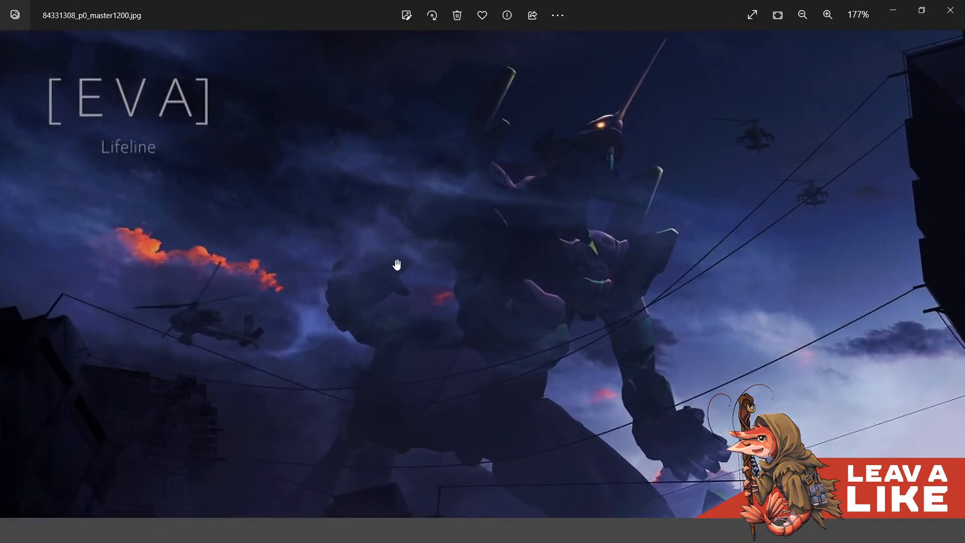
scroll(271, 237, up, 2)
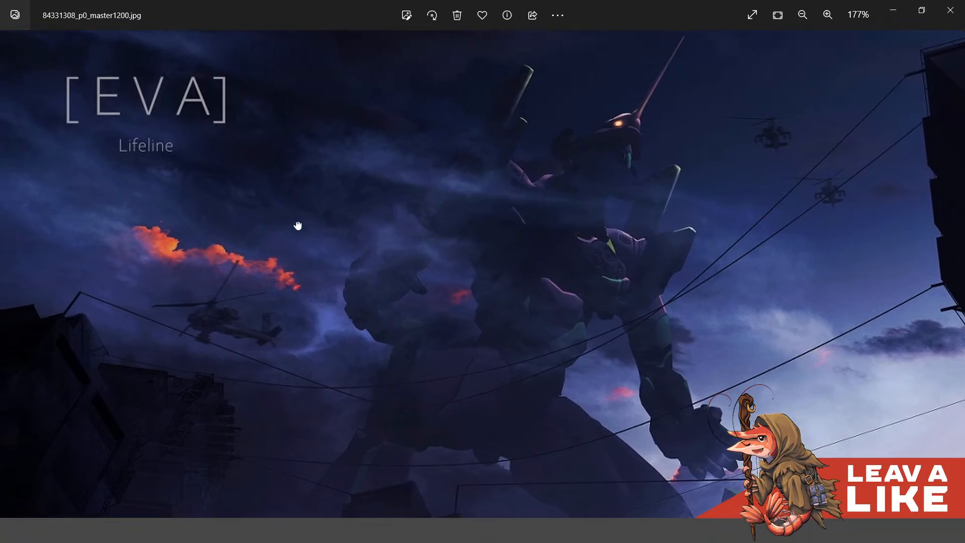
scroll(215, 262, up, 2)
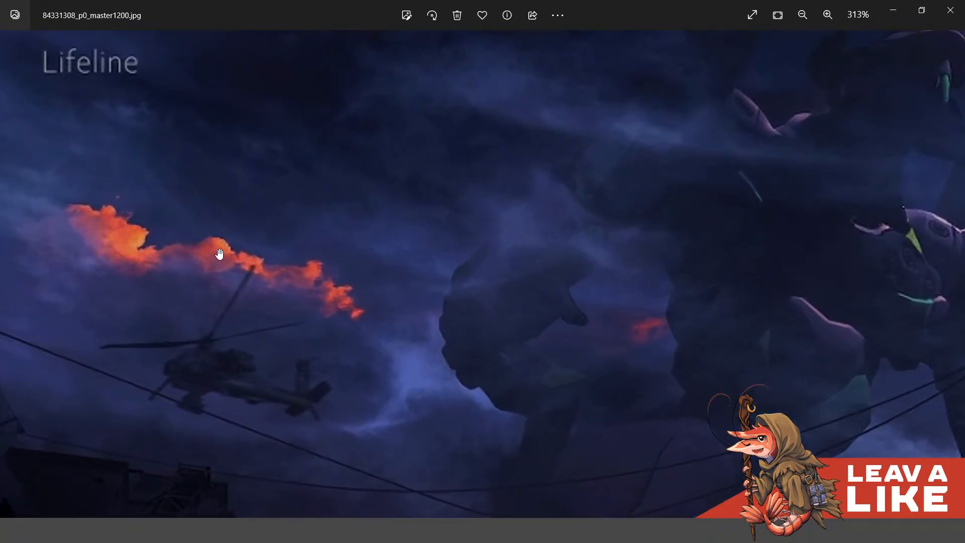
scroll(318, 328, down, 2)
scroll(578, 241, up, 2)
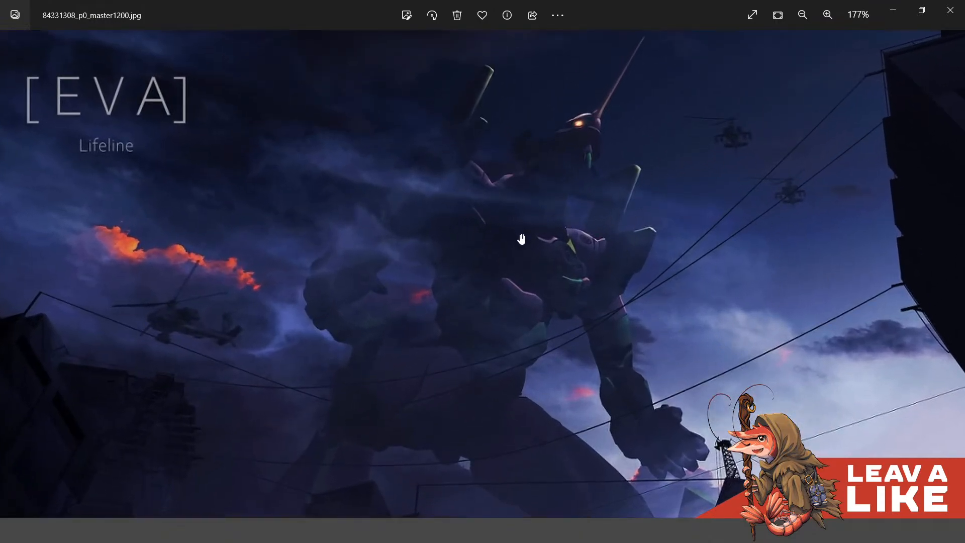
Examine the EVA image's overall composition, including the dark buildings and bright sky, and return to the BG&refference folder
scroll(544, 235, down, 2)
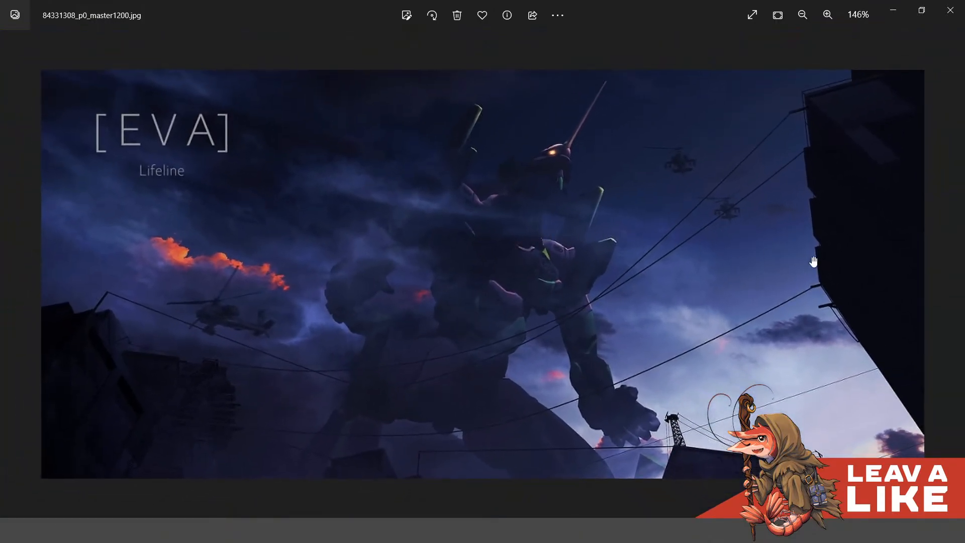
scroll(821, 263, up, 1)
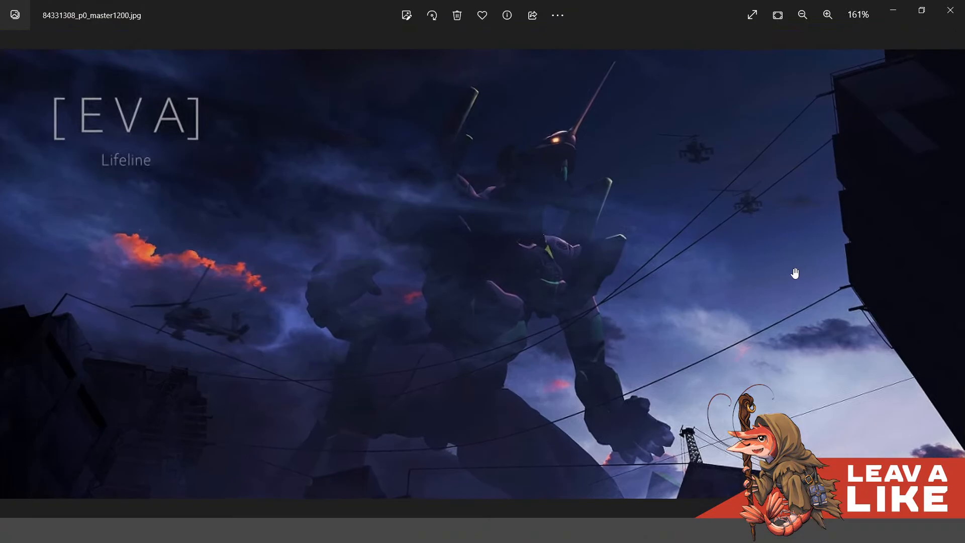
scroll(510, 312, up, 1)
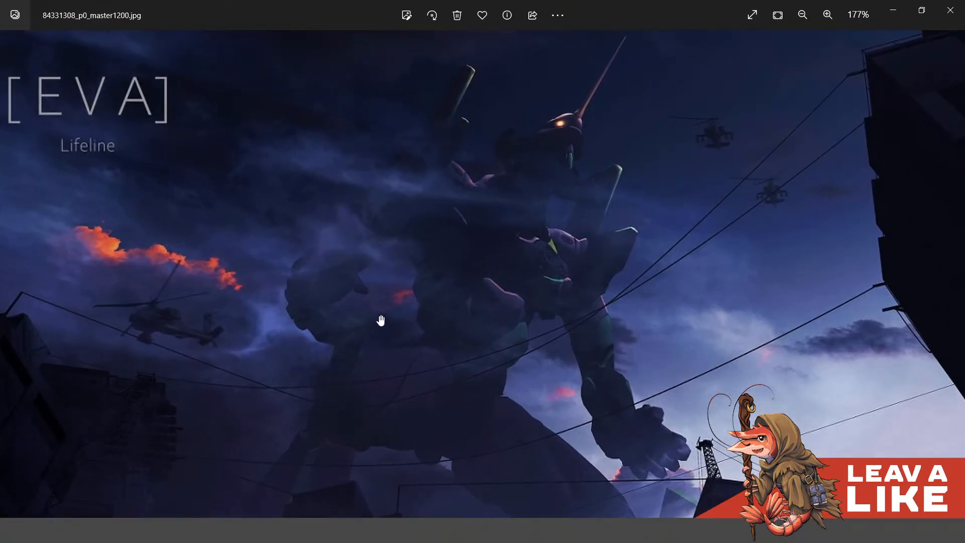
scroll(321, 341, down, 3)
scroll(432, 297, up, 2)
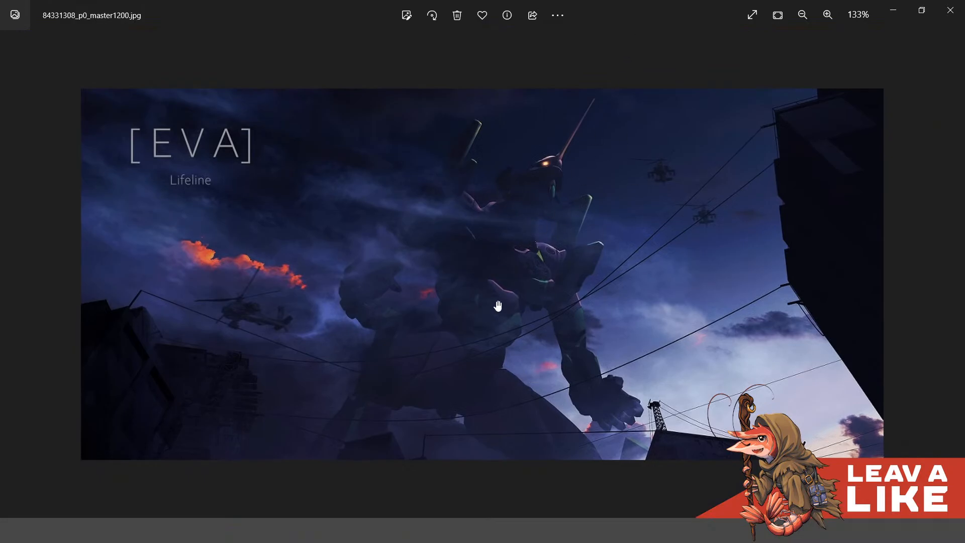
scroll(584, 158, down, 3)
drag(623, 2, 641, 542)
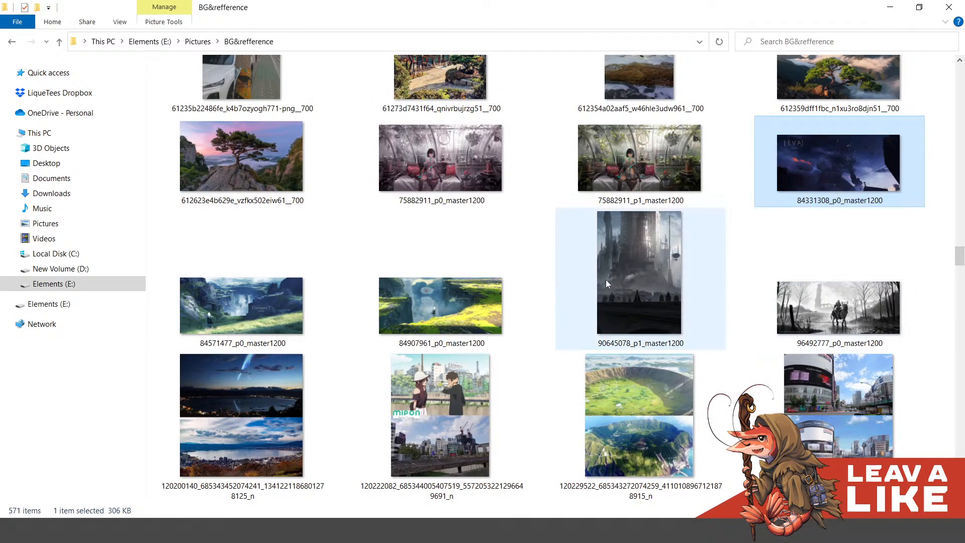
scroll(605, 280, down, 5)
scroll(605, 280, down, 5)
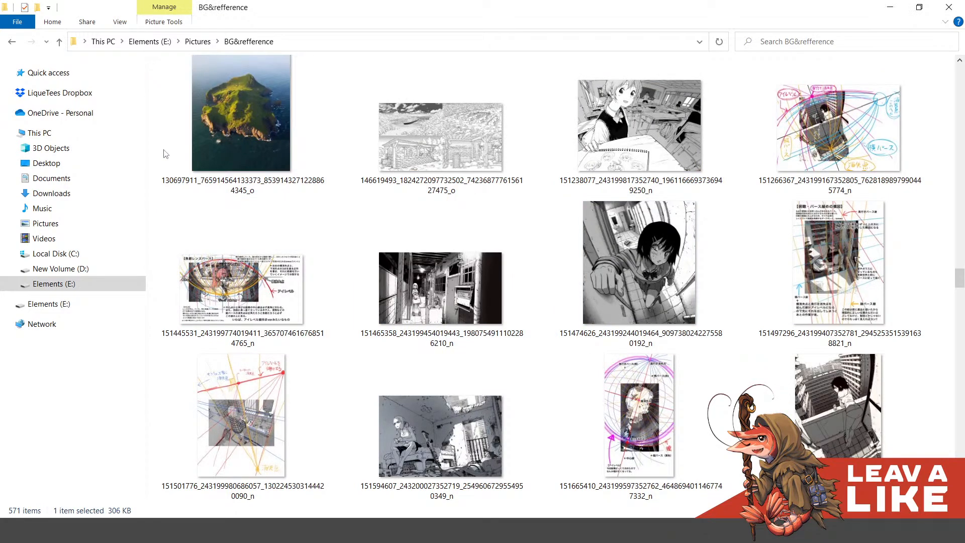
scroll(635, 288, down, 15)
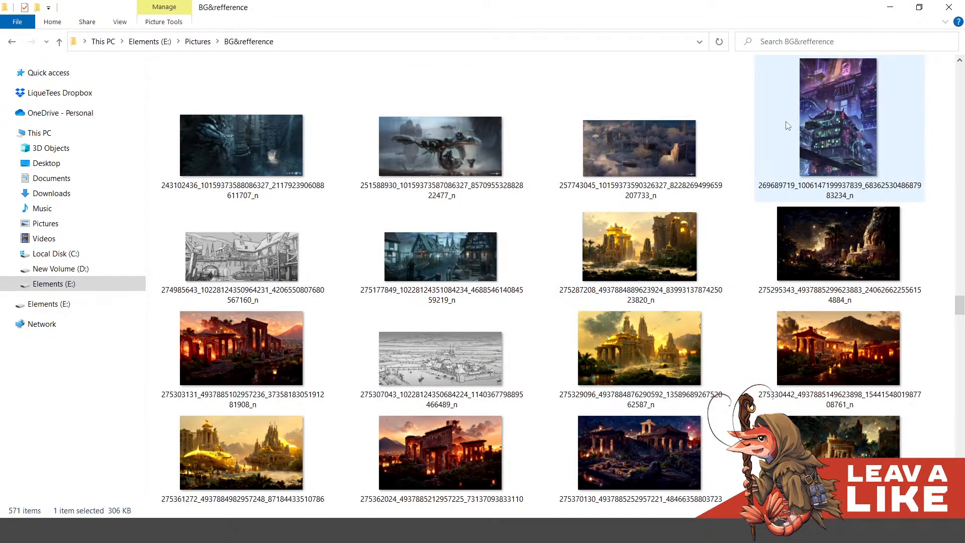
click(240, 135)
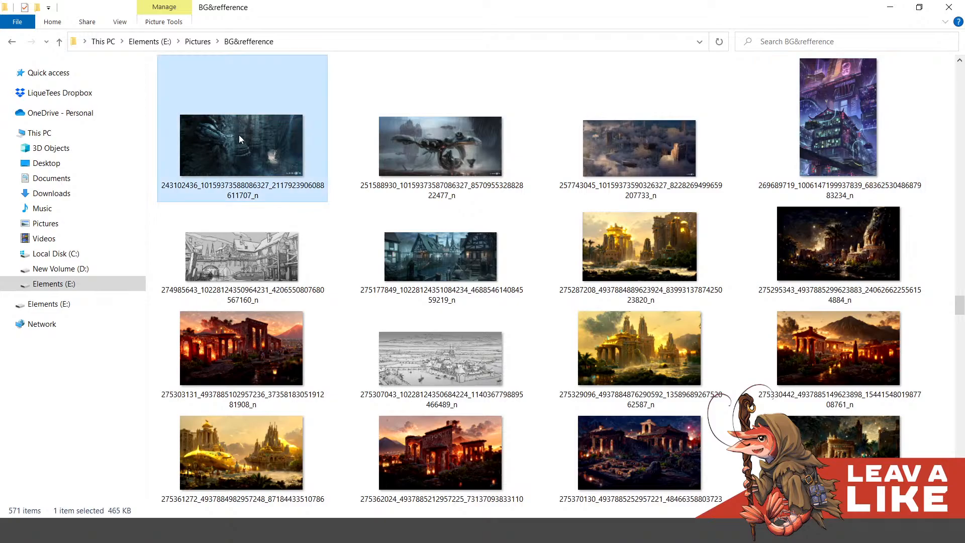
double_click(240, 135)
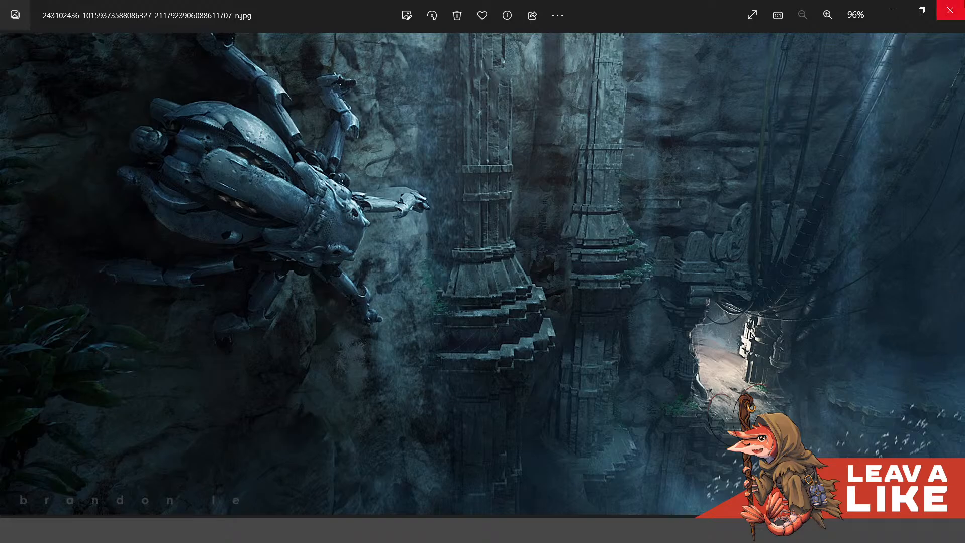
click(950, 10)
scroll(616, 468, down, 15)
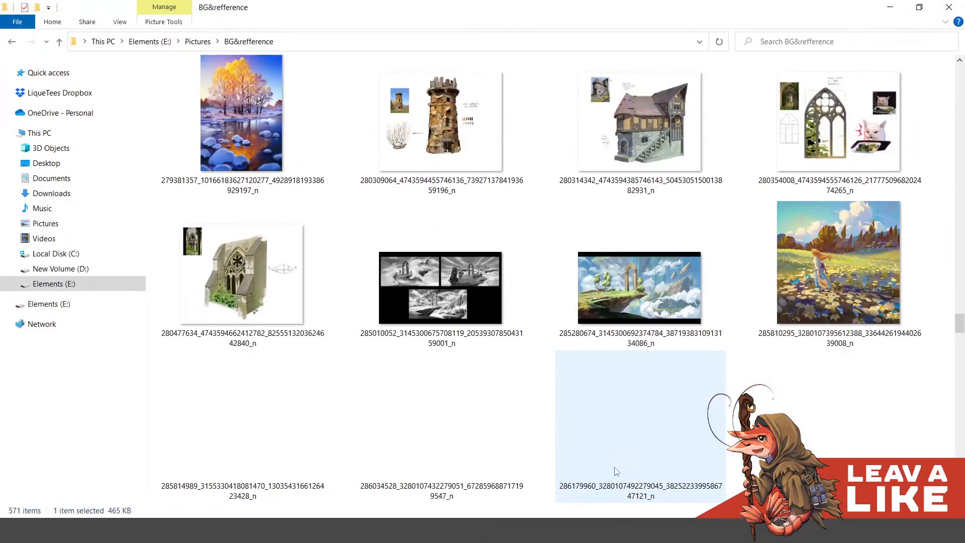
scroll(616, 471, down, 3)
scroll(614, 467, down, 6)
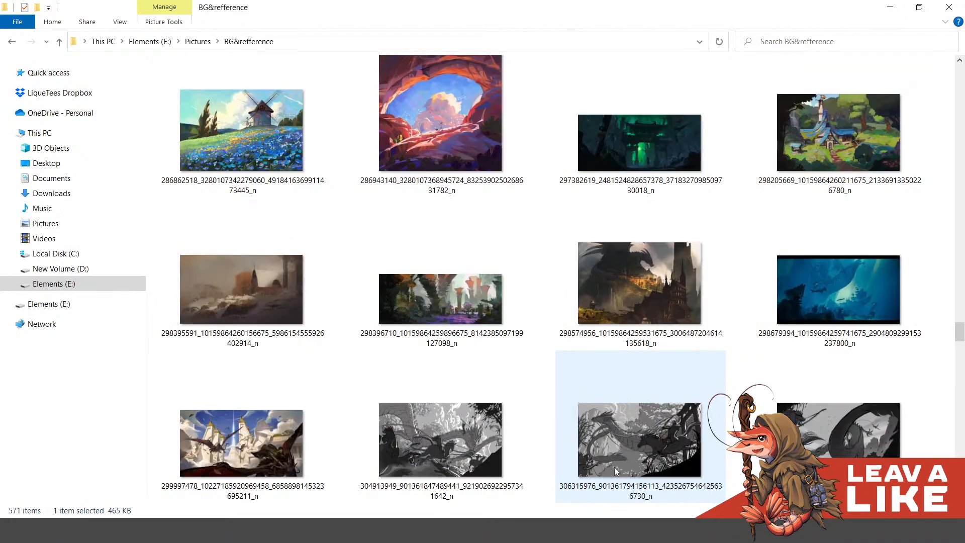
click(658, 155)
double_click(659, 155)
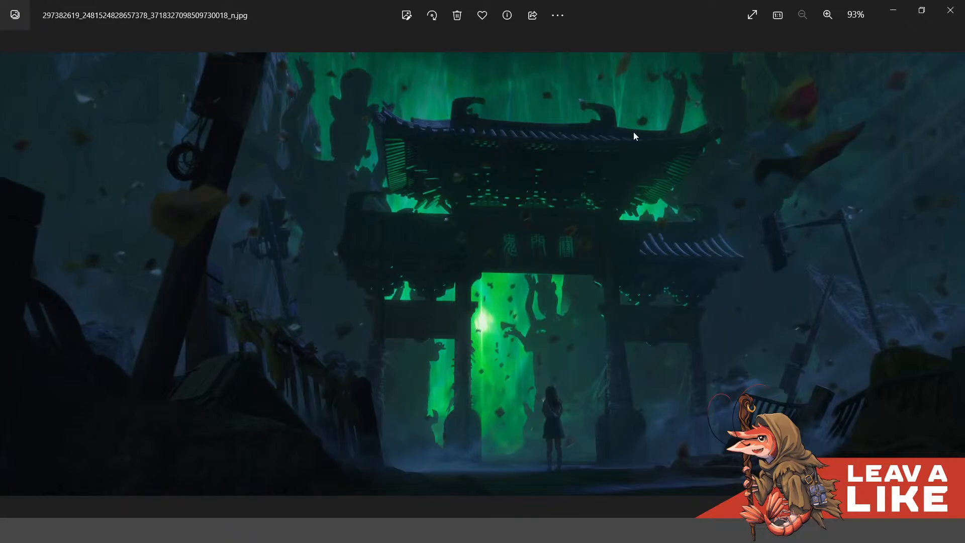
drag(694, 3, 964, 177)
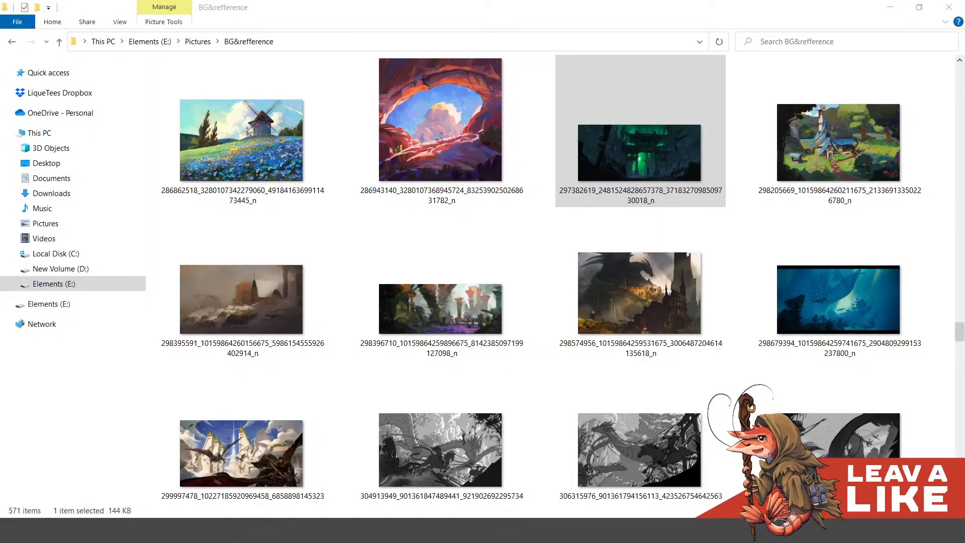
scroll(345, 367, down, 5)
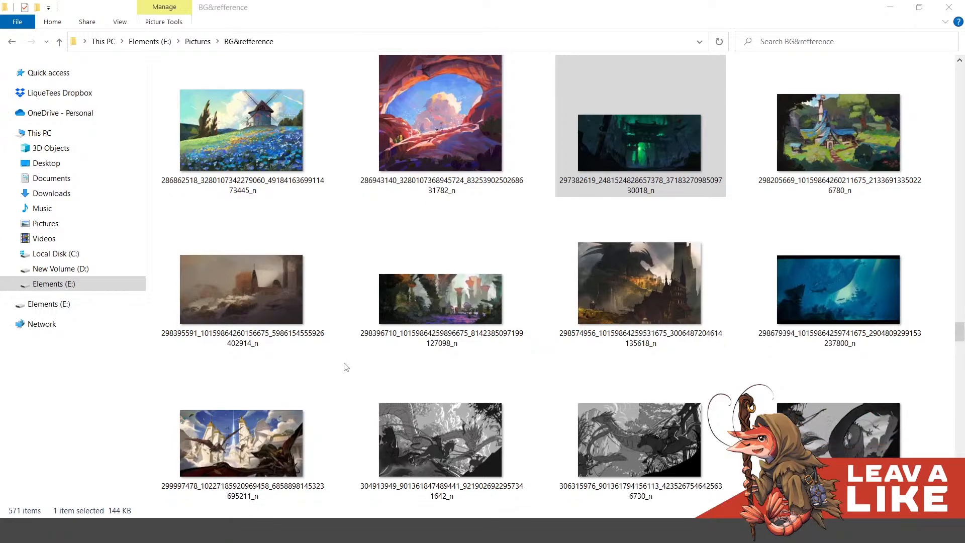
scroll(345, 366, down, 7)
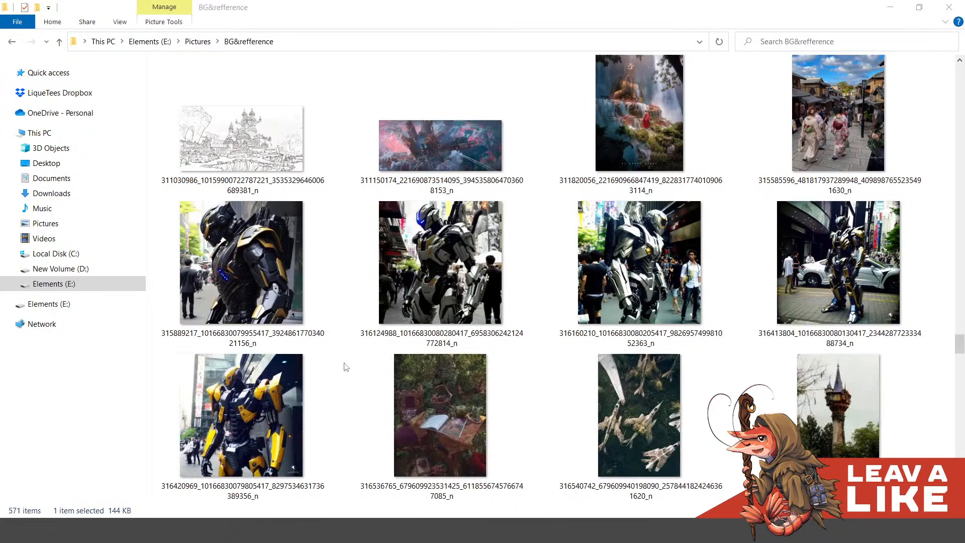
scroll(346, 367, down, 10)
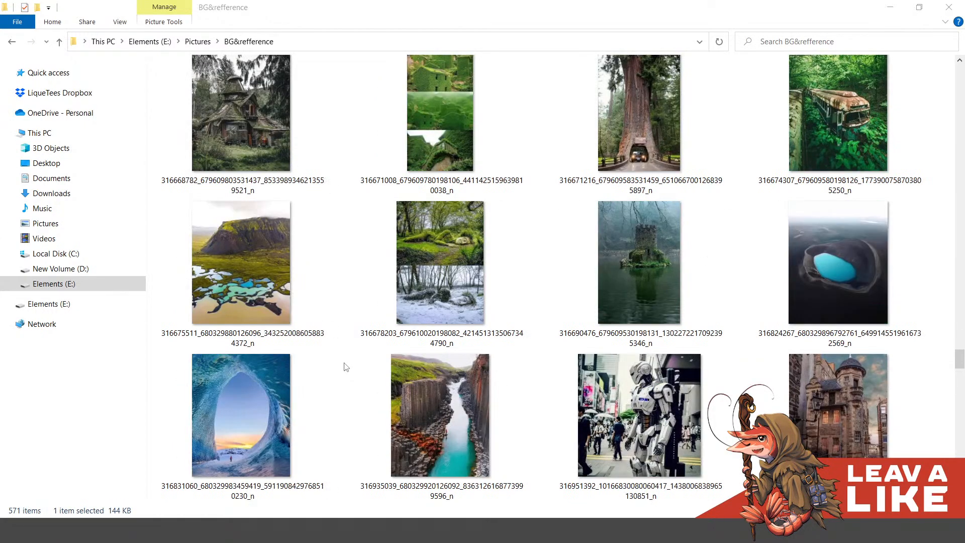
scroll(397, 308, up, 3)
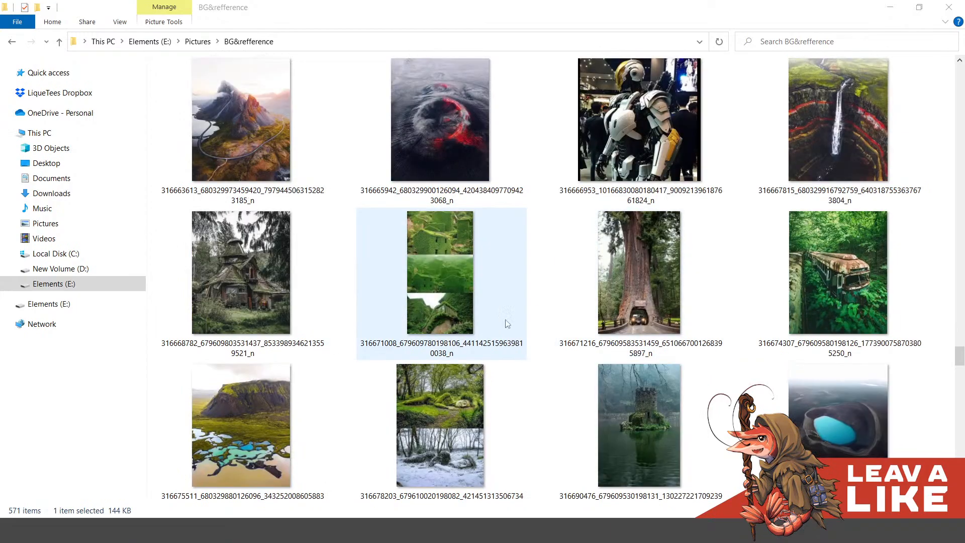
scroll(858, 244, up, 3)
scroll(757, 282, down, 15)
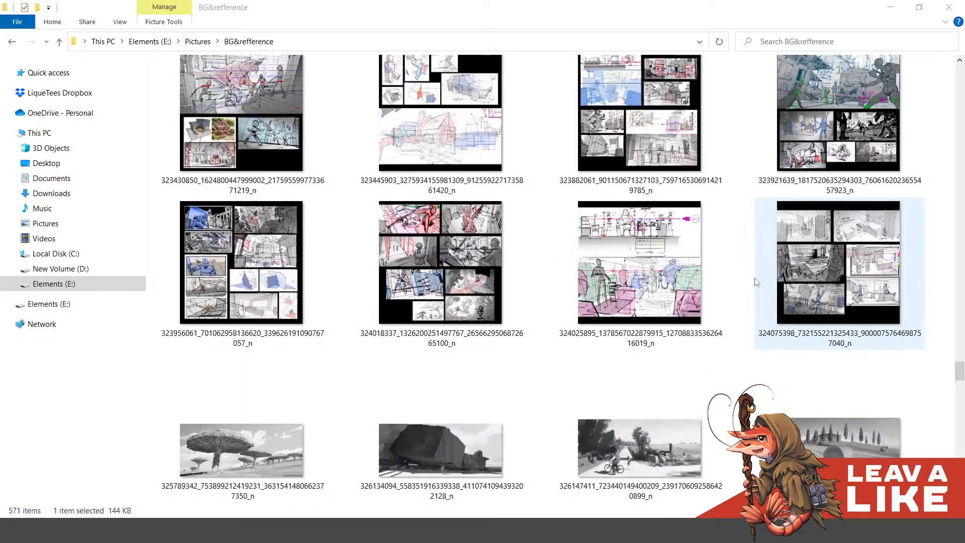
scroll(757, 282, down, 3)
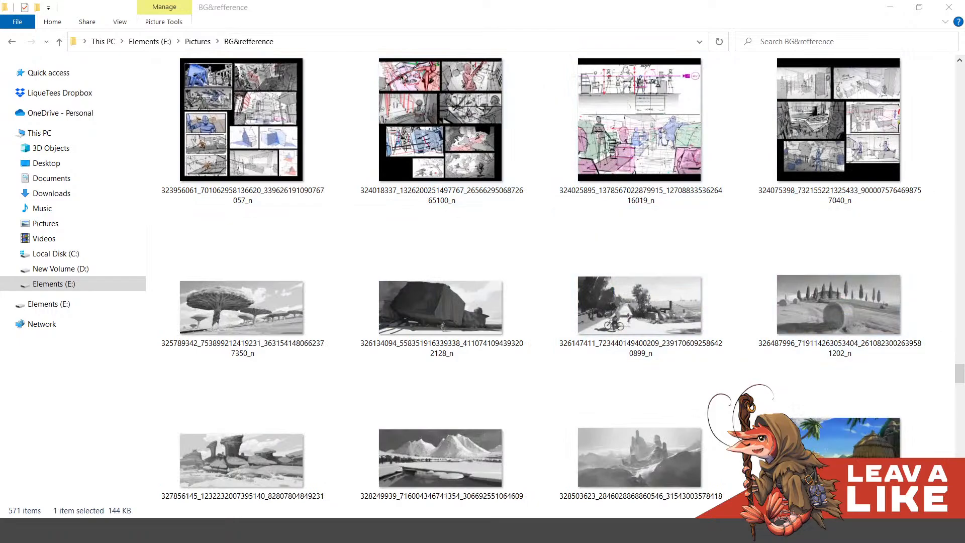
scroll(564, 322, down, 12)
scroll(563, 326, up, 5)
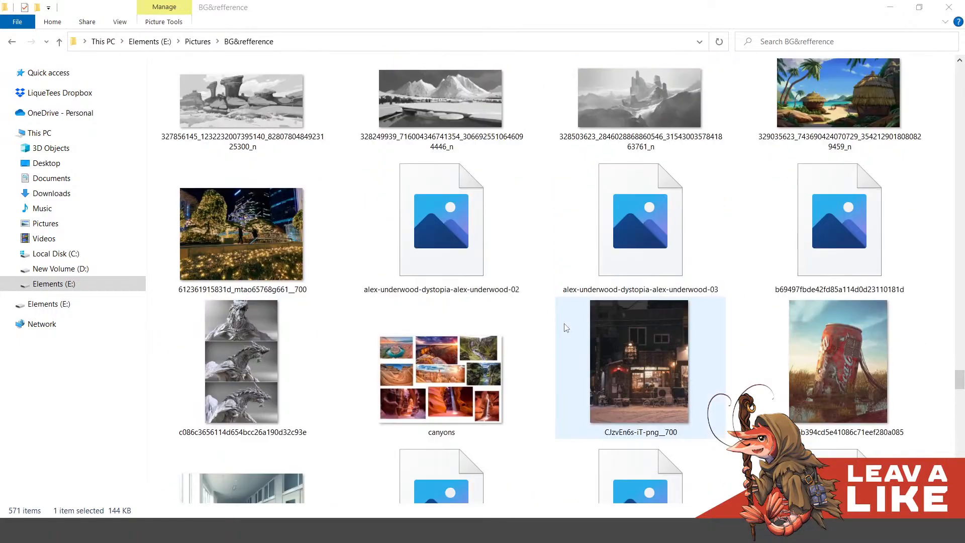
scroll(696, 210, up, 5)
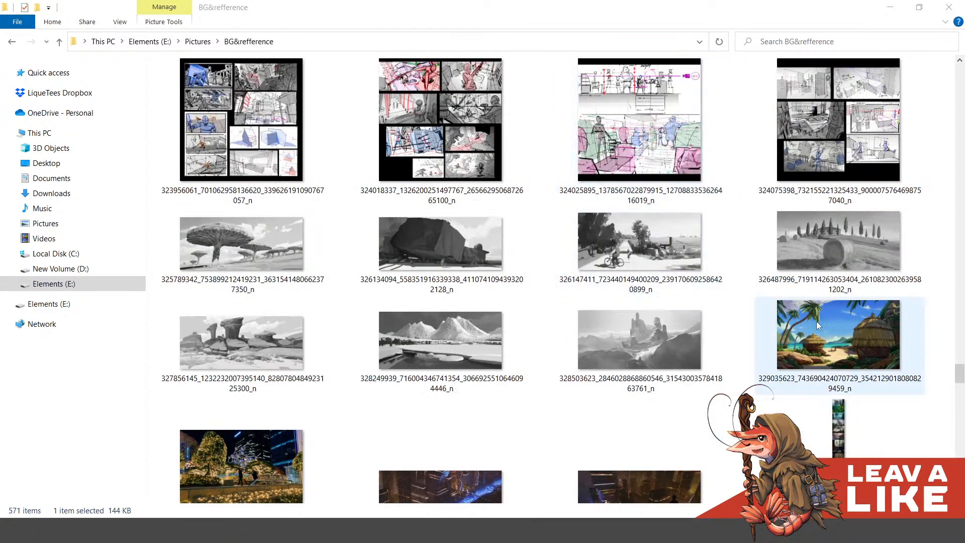
double_click(846, 333)
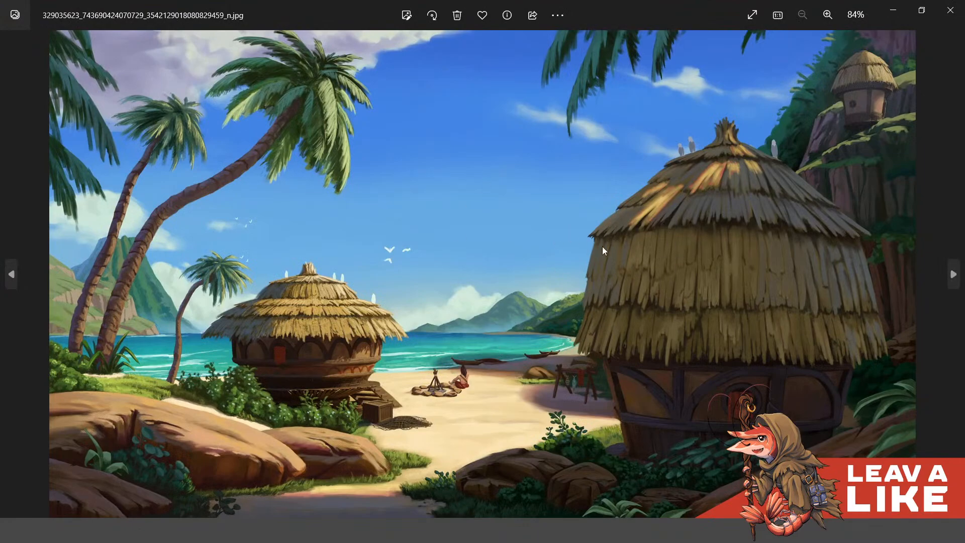
Examine the large thatched hut's roof lighting and the overall composition of the beach image
scroll(821, 301, up, 3)
scroll(821, 302, down, 2)
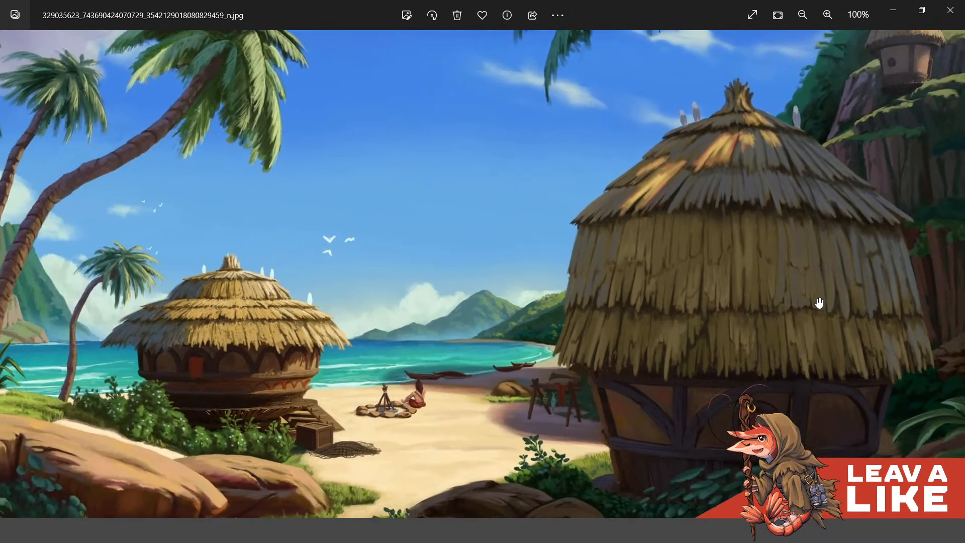
scroll(480, 291, up, 2)
scroll(703, 287, down, 2)
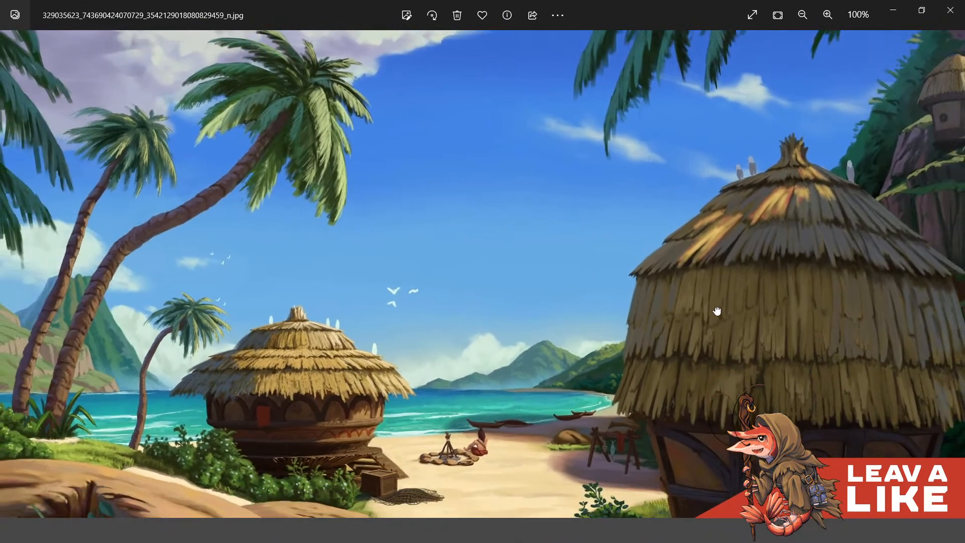
scroll(717, 311, down, 1)
scroll(740, 239, down, 1)
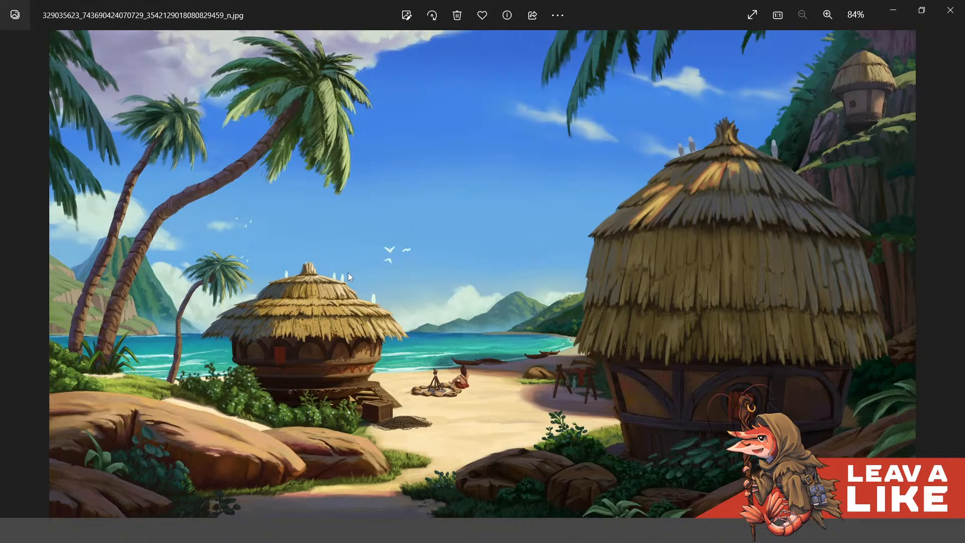
Compare the foreground rocks, small hut, campfire area and large shaded hut in the beach image
scroll(387, 306, up, 2)
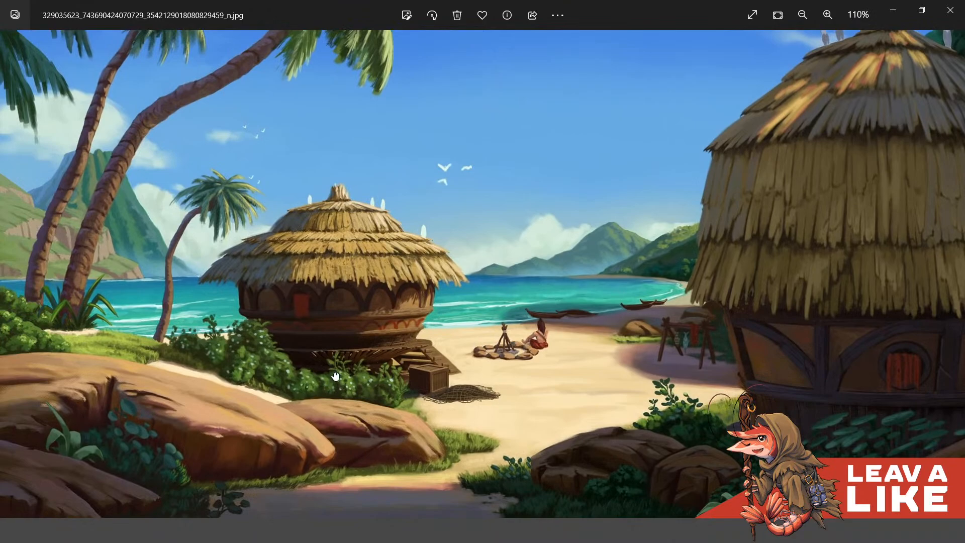
scroll(810, 401, down, 2)
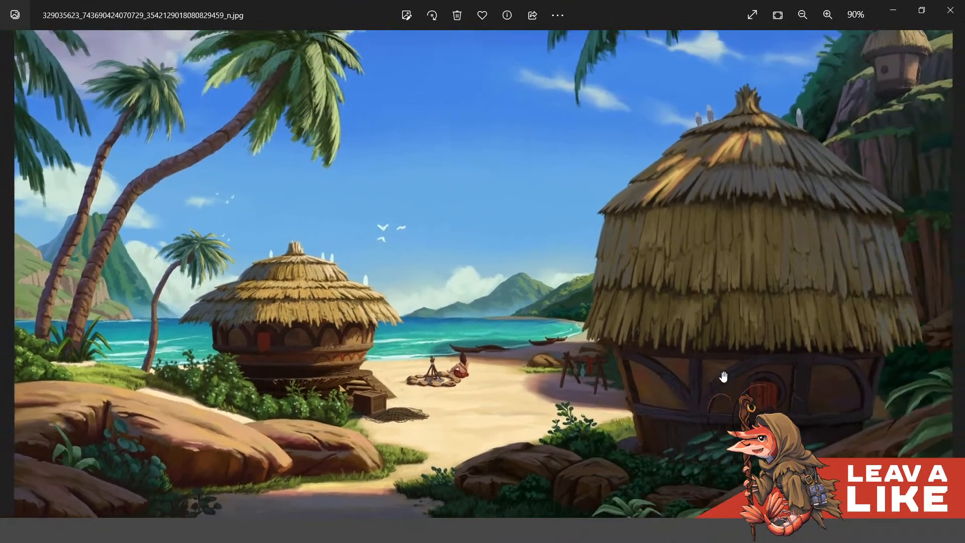
scroll(637, 329, up, 3)
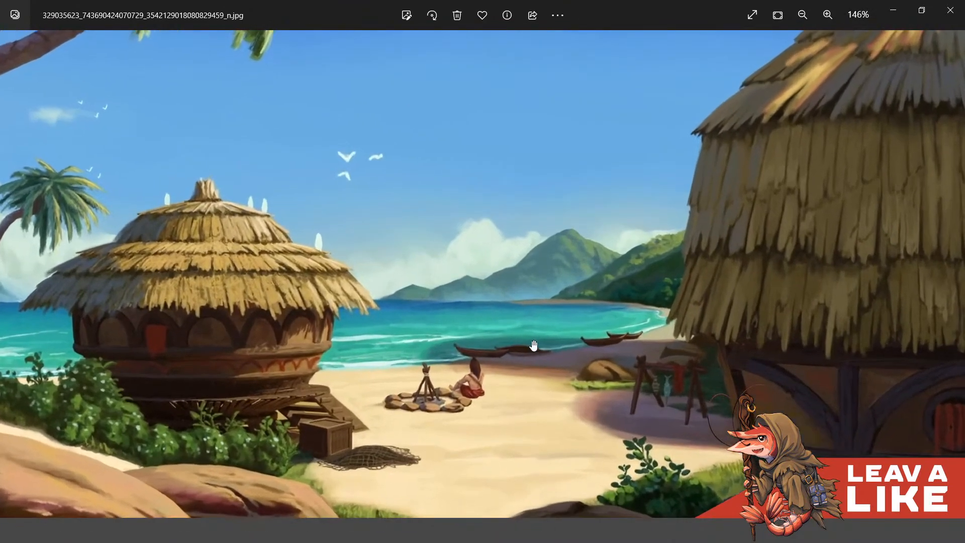
scroll(701, 402, down, 1)
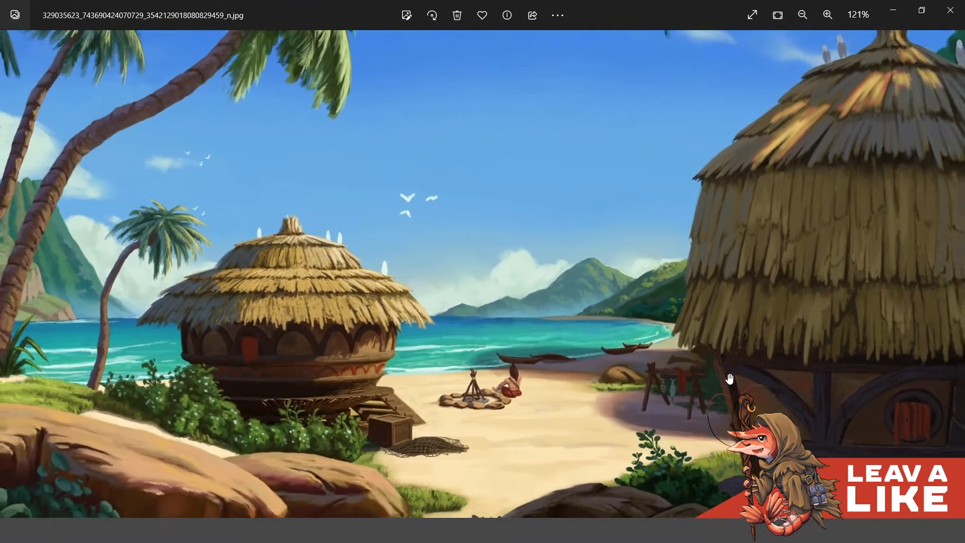
drag(890, 267, 698, 360)
drag(758, 314, 497, 377)
scroll(668, 293, down, 1)
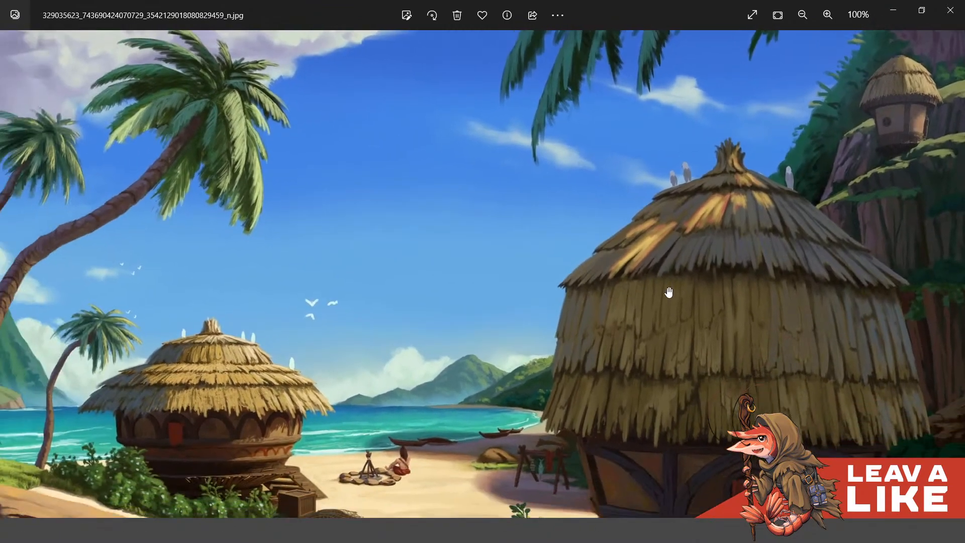
scroll(537, 326, down, 1)
scroll(95, 175, up, 1)
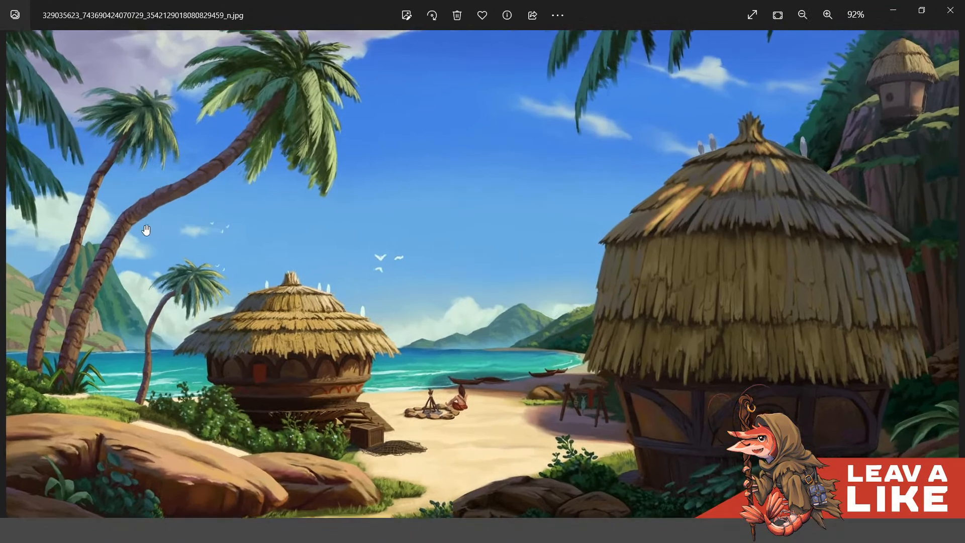
Examine the palm trunks, distant mountains and small hut up close, and move the beach image's window off to the adjacent display
scroll(106, 280, up, 3)
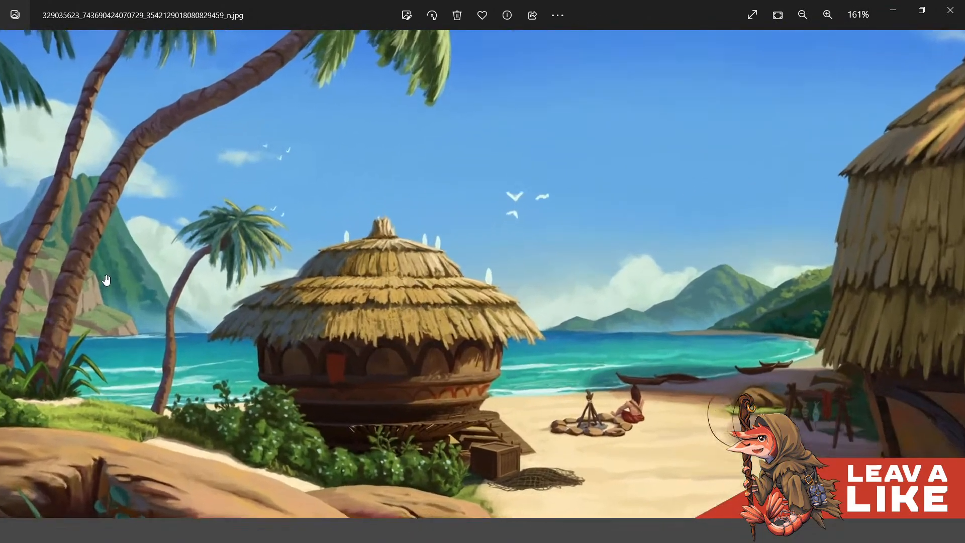
drag(106, 281, 303, 260)
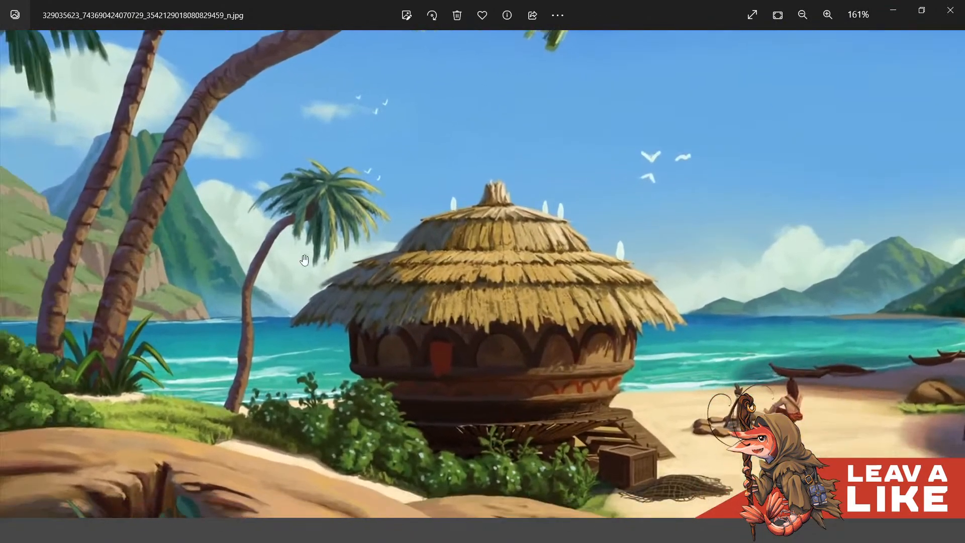
drag(172, 313, 189, 243)
scroll(189, 244, up, 3)
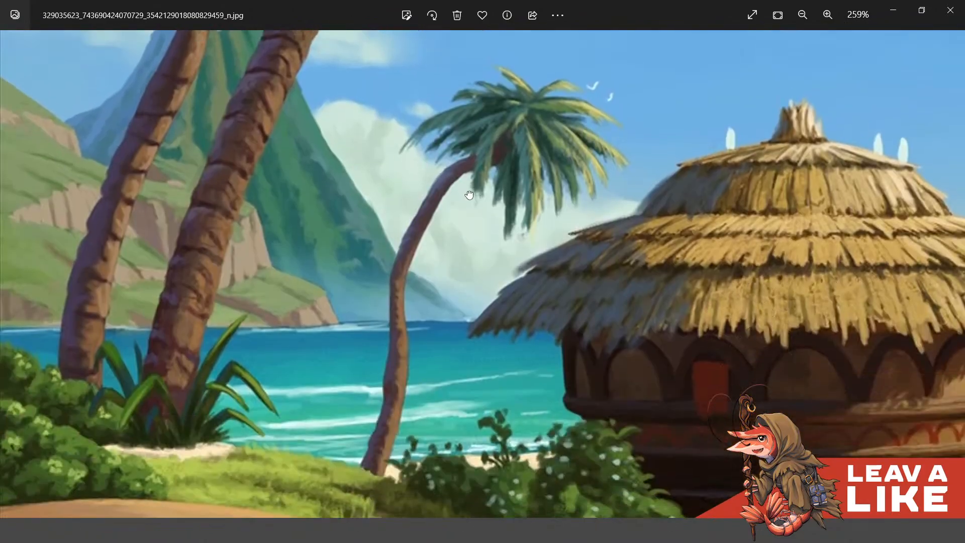
drag(469, 195, 466, 216)
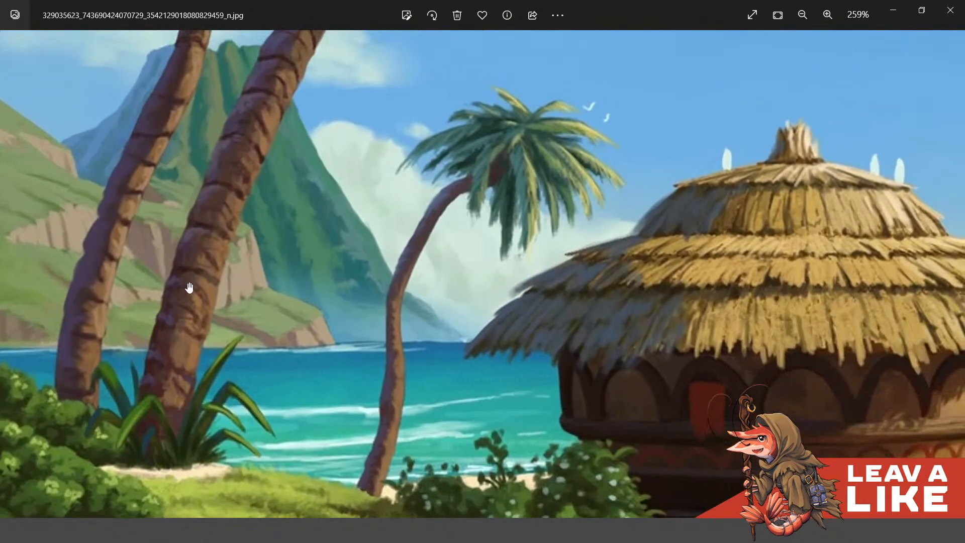
scroll(273, 342, down, 5)
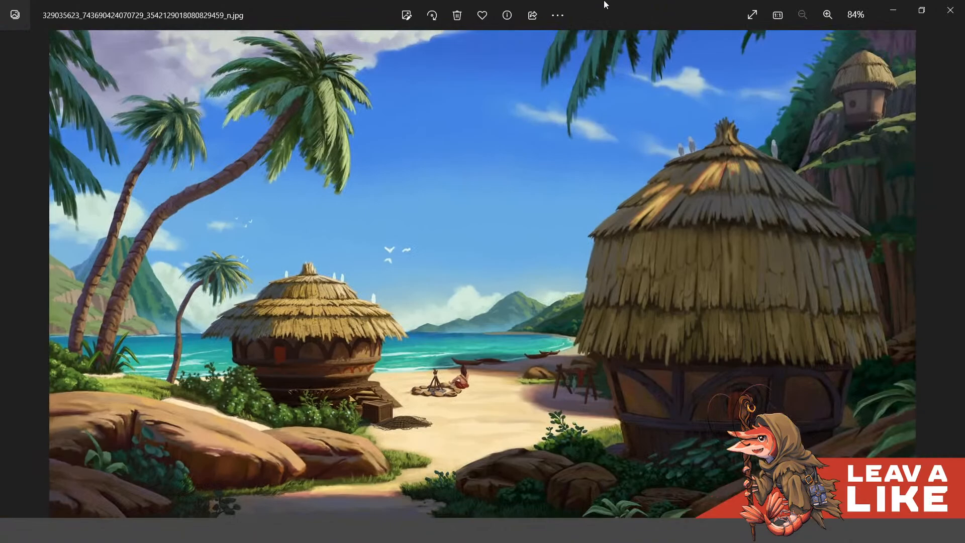
drag(605, 5, 964, 402)
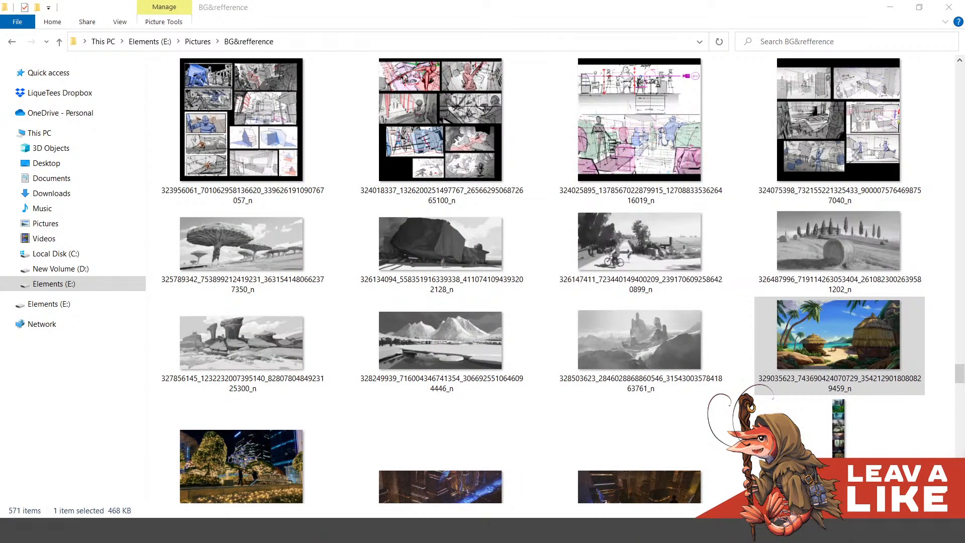
Browse further down the folder, open the whale cityscape block-in E5yYLxAXEAQxt0W, and advance to the finished neon version E5yYMk5WQAgZlod
scroll(624, 374, down, 7)
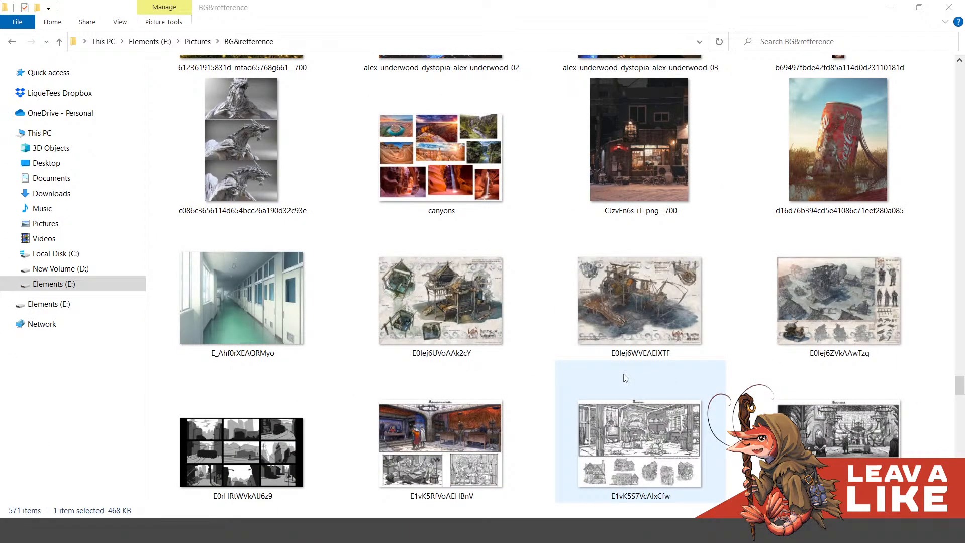
scroll(495, 379, down, 15)
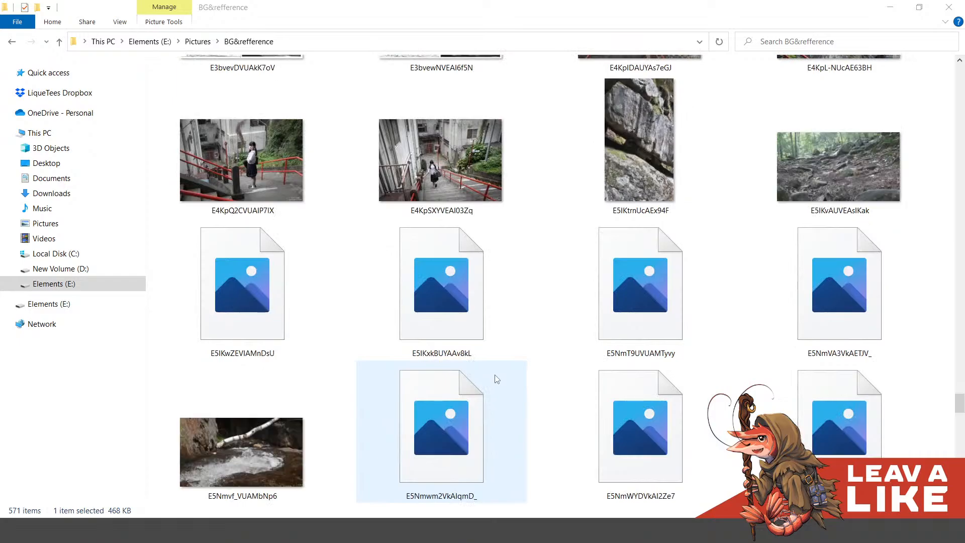
scroll(495, 380, down, 6)
scroll(506, 372, up, 7)
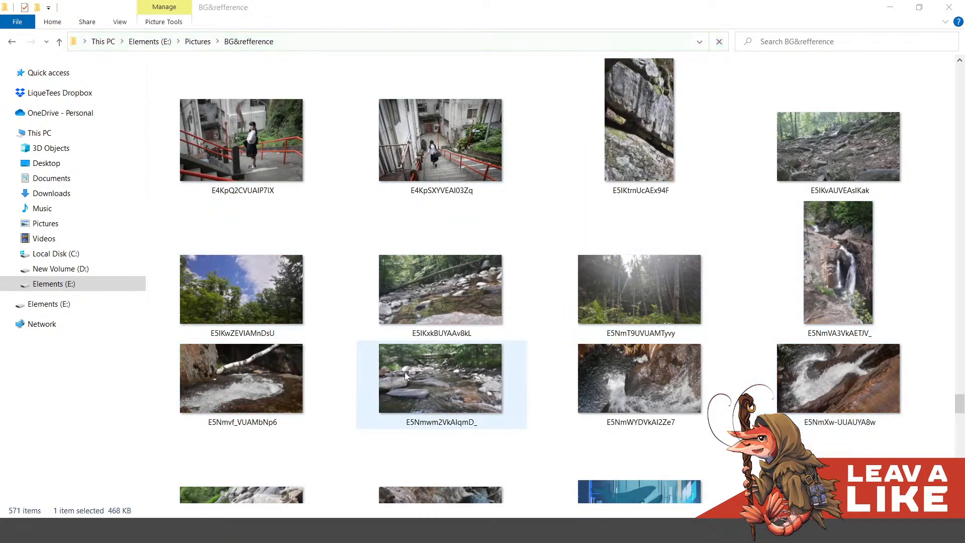
scroll(478, 403, down, 3)
scroll(557, 401, down, 3)
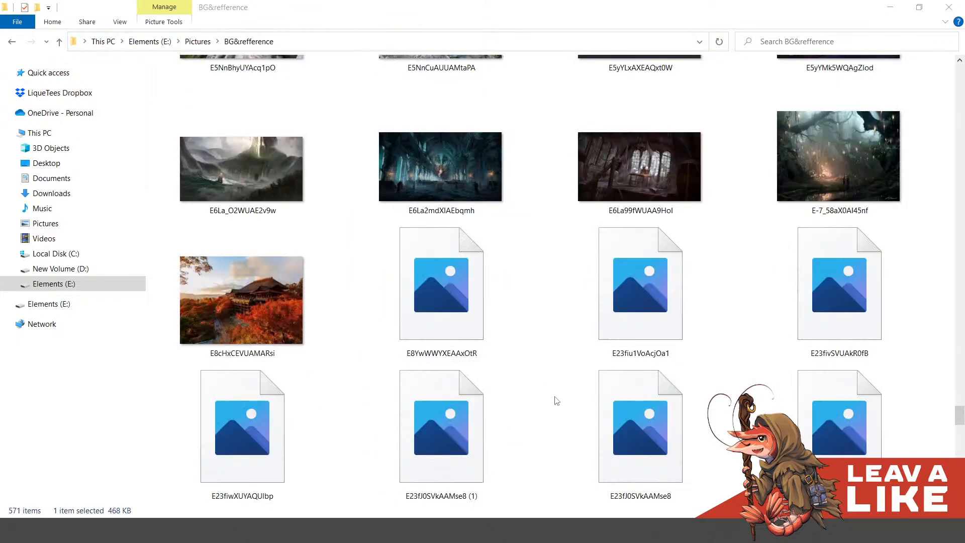
scroll(557, 401, up, 2)
double_click(680, 228)
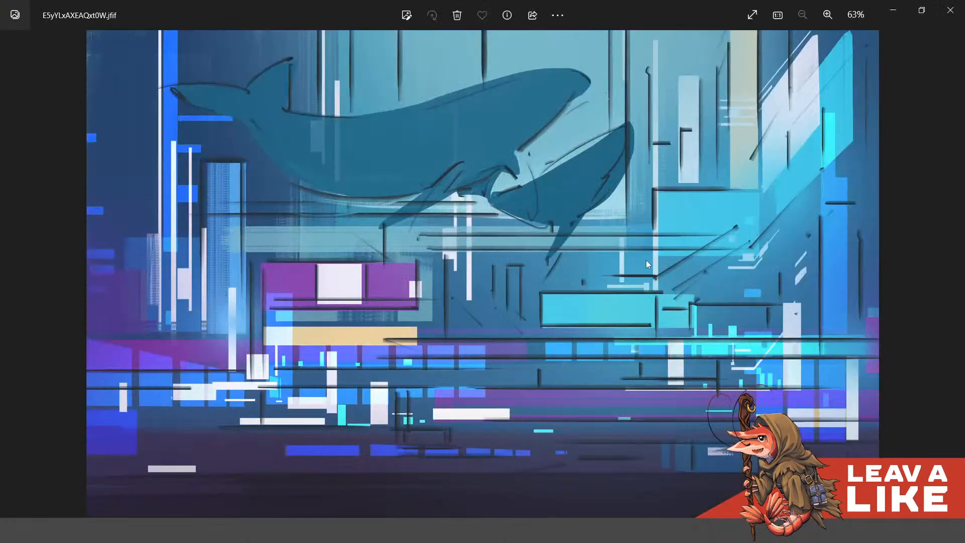
key(Right)
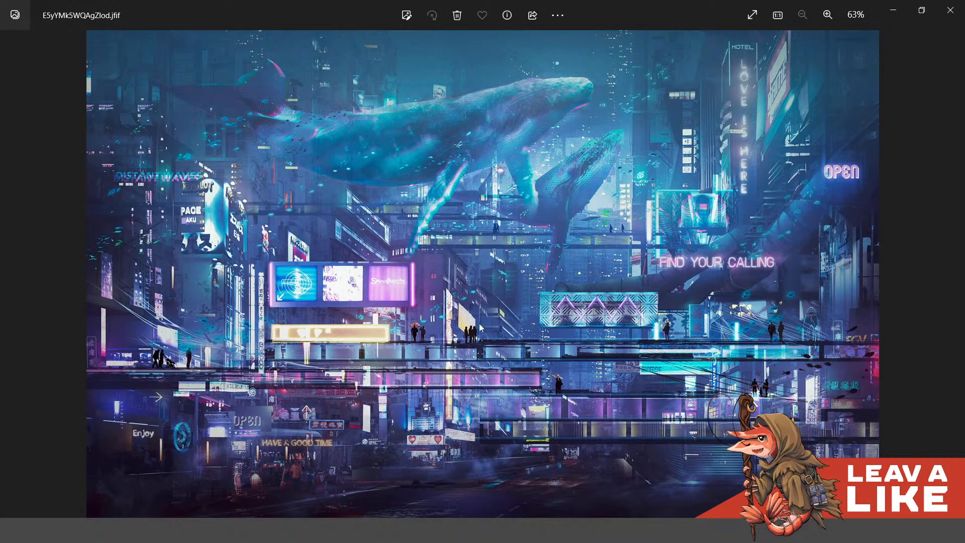
Compare the whale cityscape block-in E5yYLxAXEAQxt0W with the finished neon version E5yYMk5WQAgZlod by alternating between them, finishing on the neon version
key(Left)
key(Right)
key(Left)
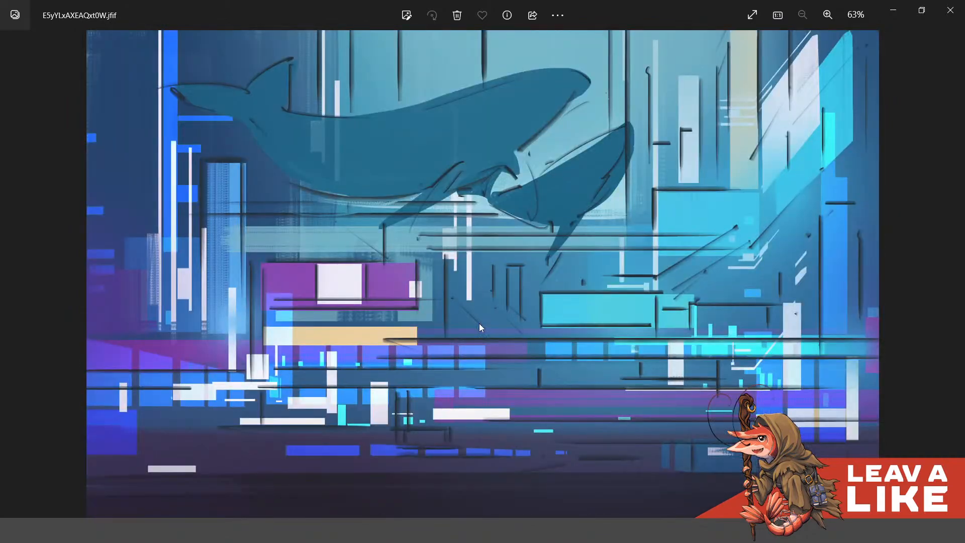
key(Right)
key(Left)
key(Right)
key(Left)
key(Right)
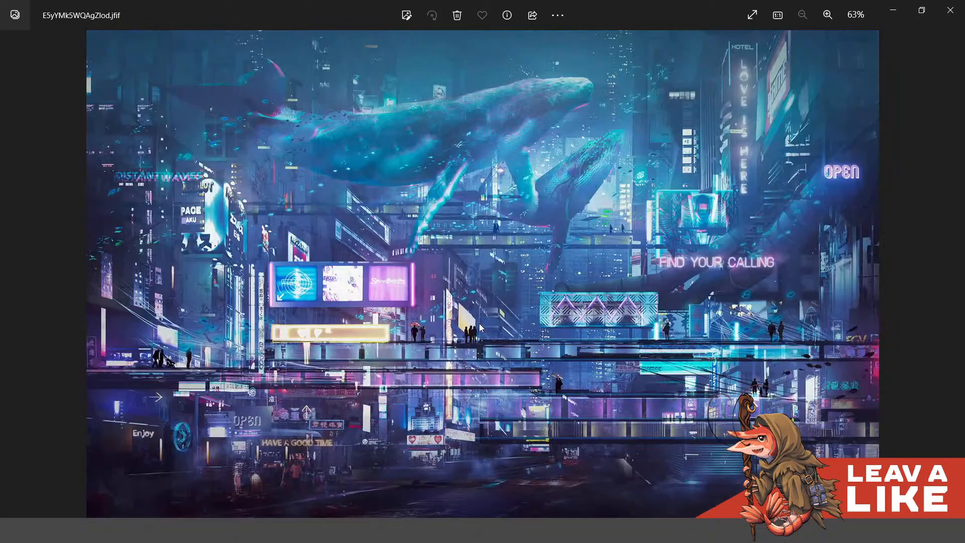
Examine the glowing billboards, elevated walkways and silhouetted figures in the middle of the neon cityscape up close
scroll(250, 287, up, 2)
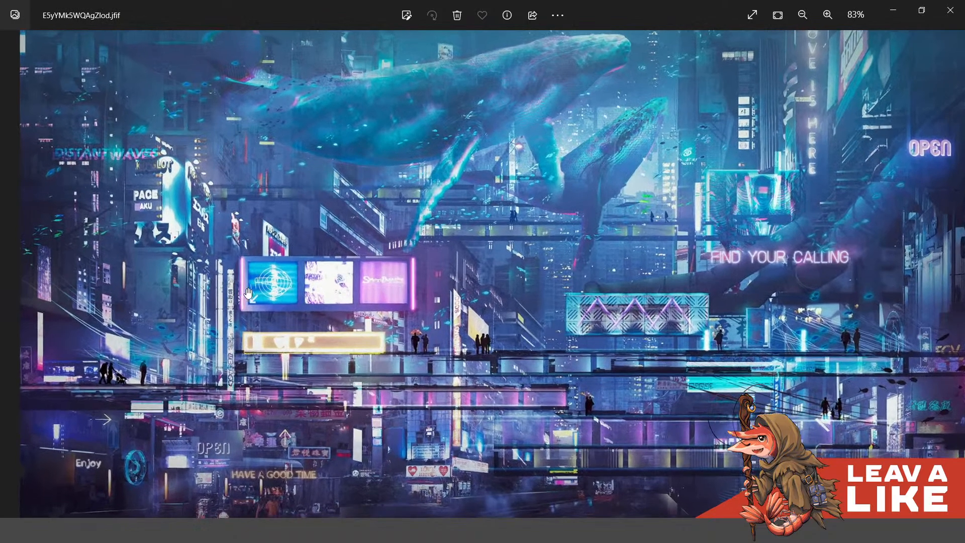
drag(248, 347, 304, 236)
scroll(253, 302, up, 2)
drag(567, 344, 481, 309)
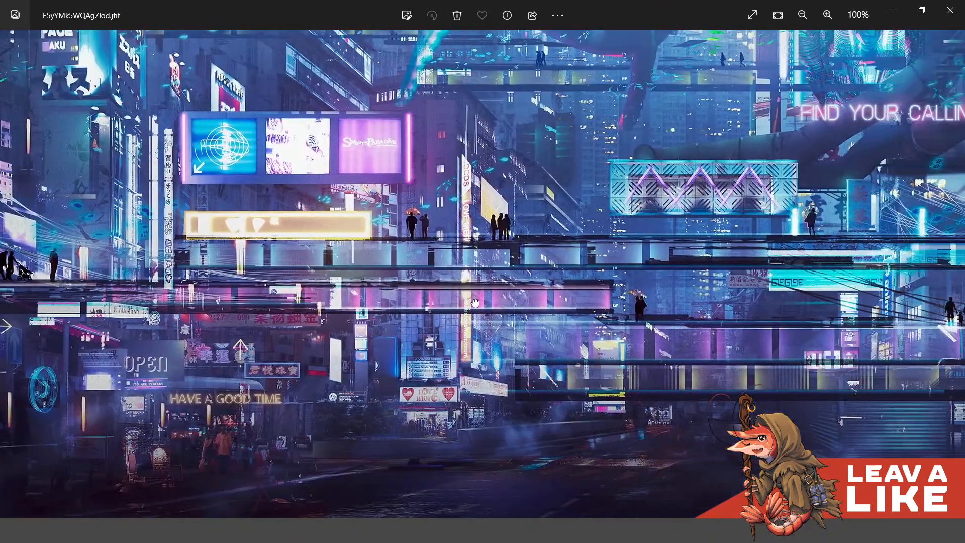
scroll(482, 307, up, 2)
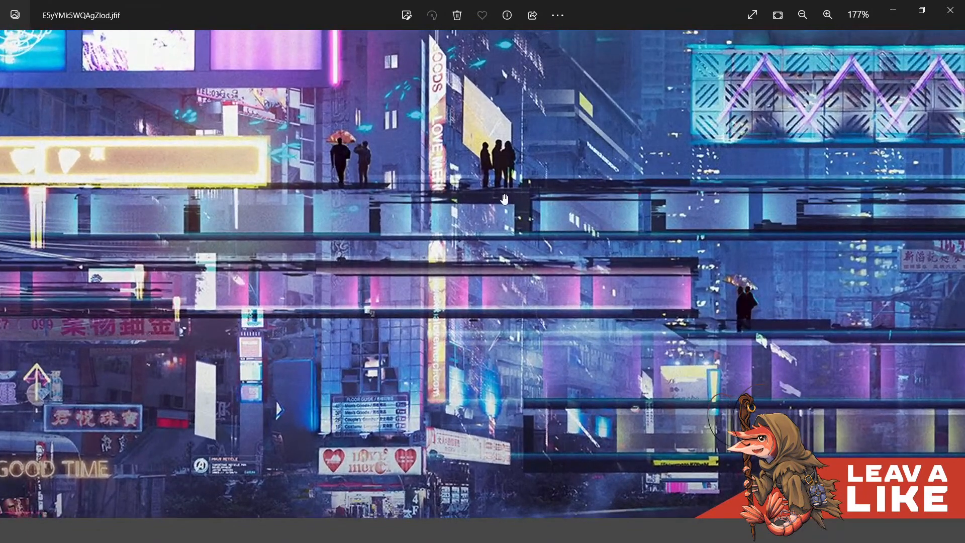
Examine the distant bridges, lit building windows and the area beneath the whales' fins in the neon cityscape
scroll(495, 341, down, 1)
drag(669, 272, 632, 372)
drag(687, 64, 667, 244)
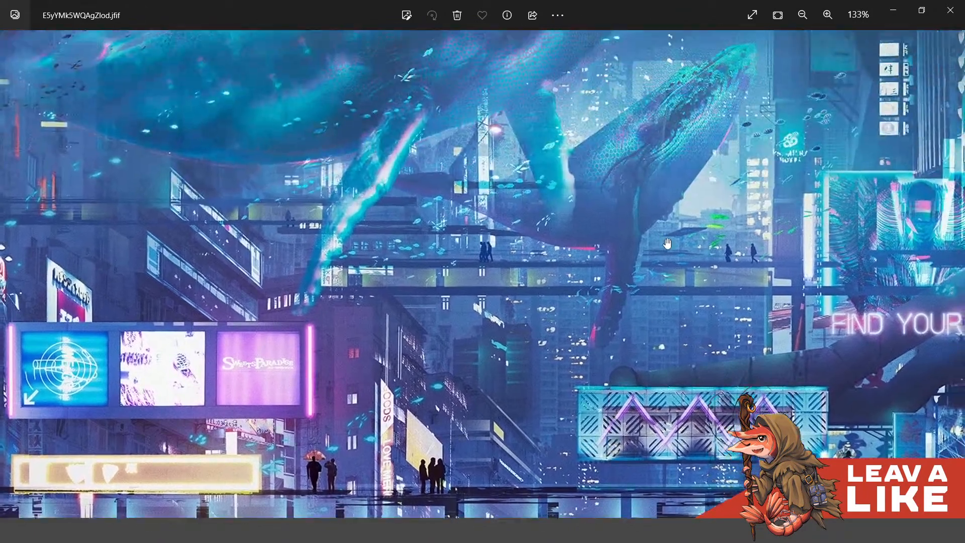
drag(670, 337, 603, 297)
scroll(580, 278, down, 1)
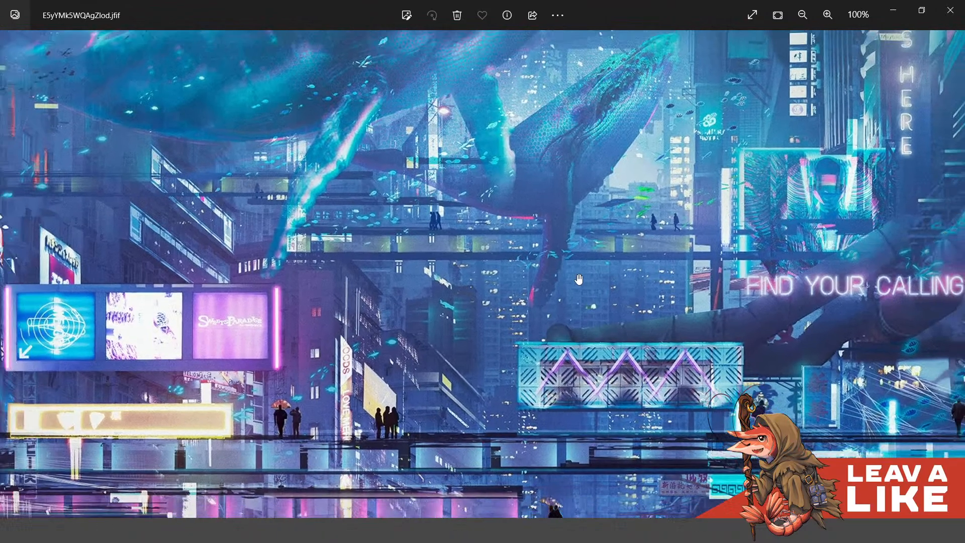
scroll(672, 168, up, 1)
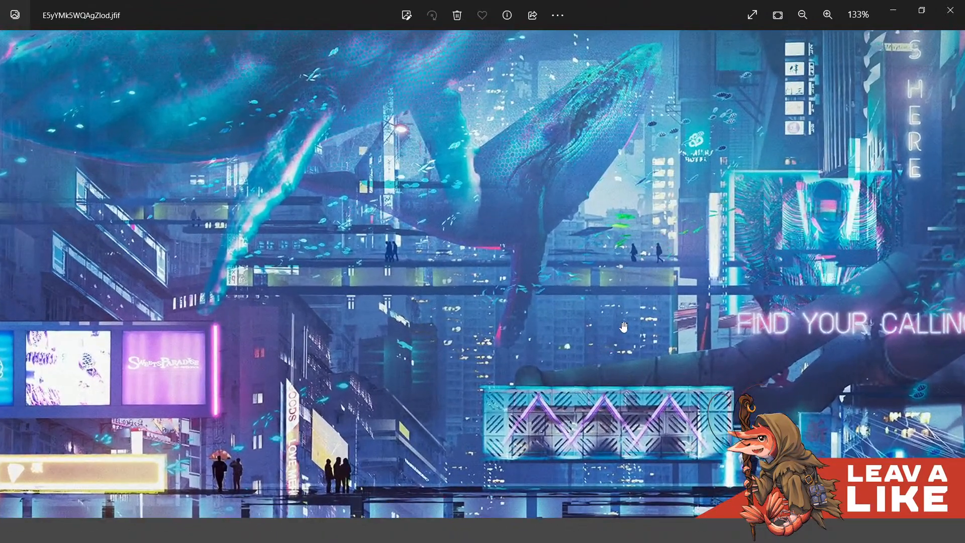
scroll(624, 325, up, 1)
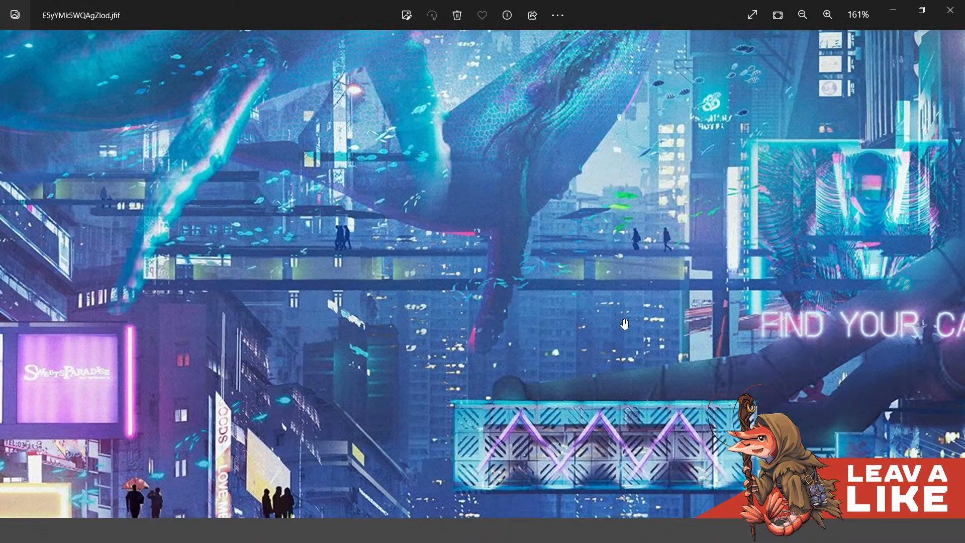
scroll(625, 325, down, 3)
scroll(225, 215, up, 1)
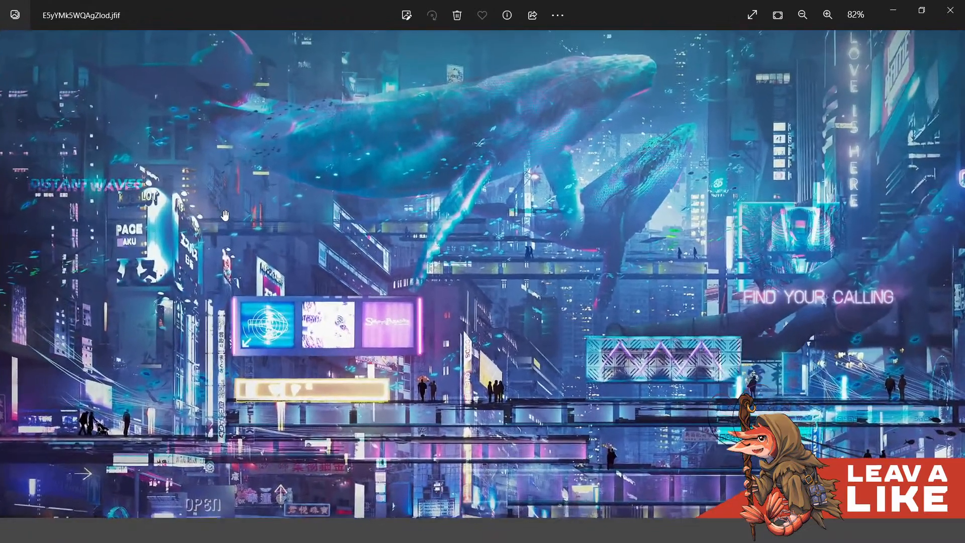
Inspect the large whale's tail, the small glowing fish and the DISTANT WAVES sign up close
scroll(229, 217, down, 1)
scroll(231, 218, up, 5)
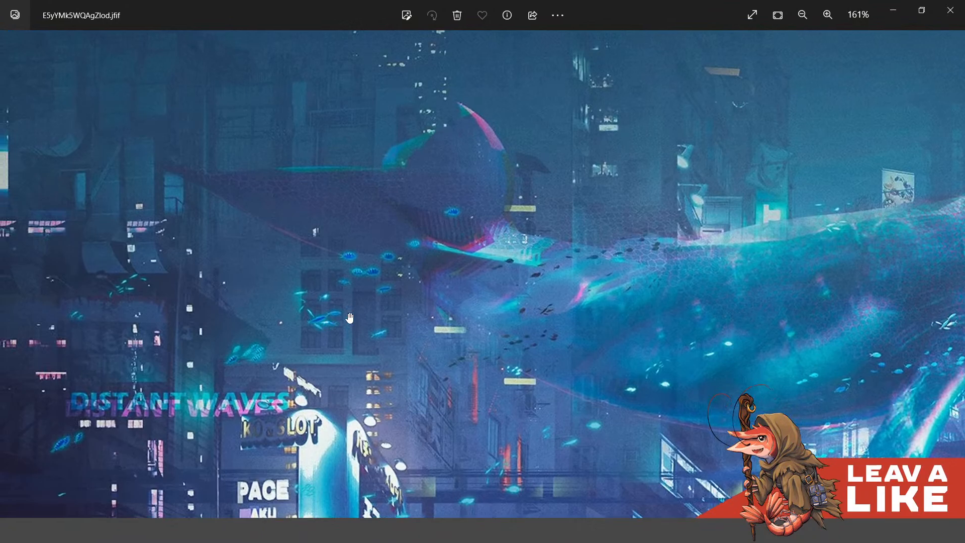
scroll(342, 332, up, 3)
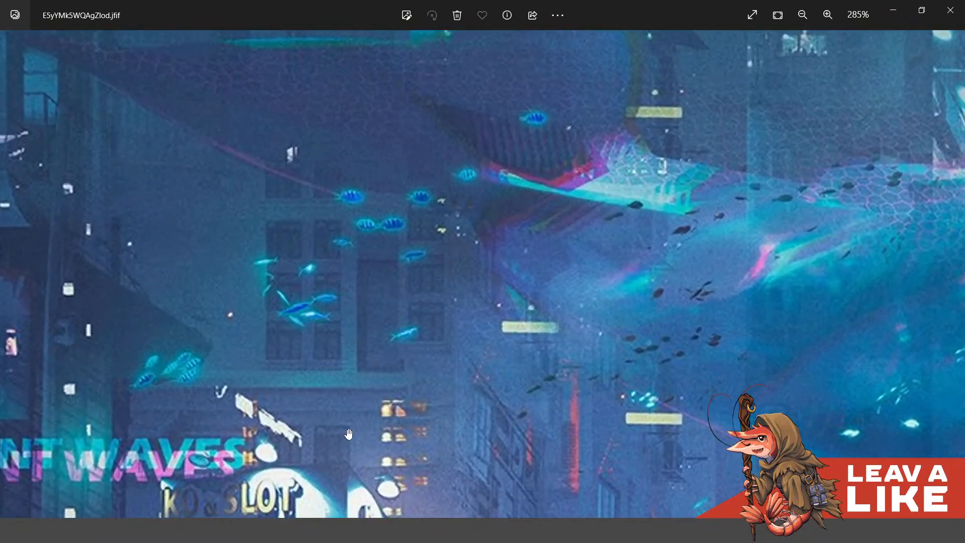
drag(270, 375, 552, 316)
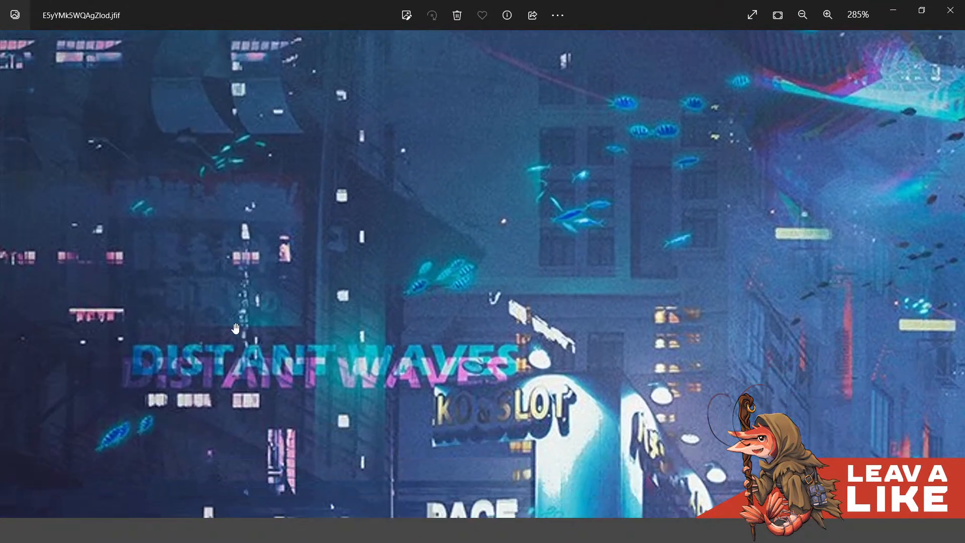
scroll(219, 273, down, 8)
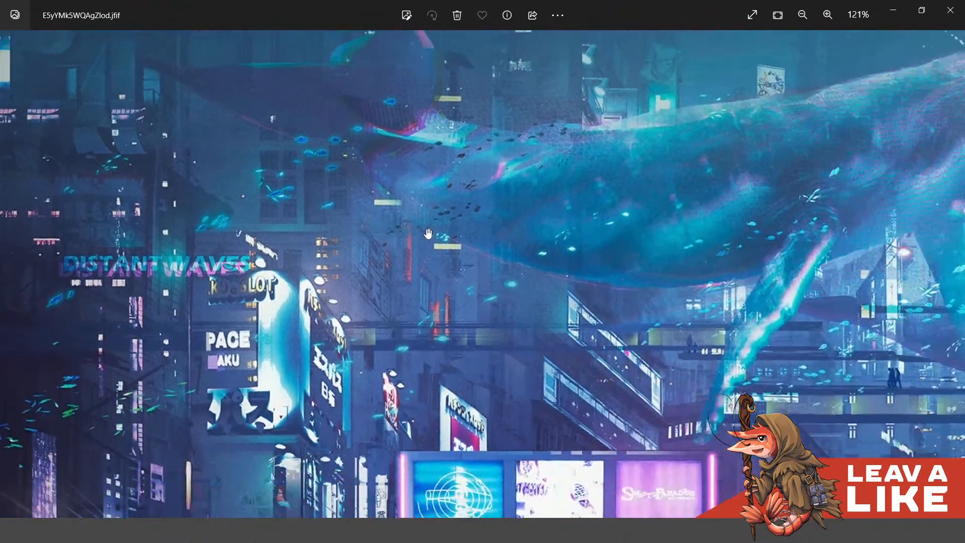
scroll(218, 332, up, 1)
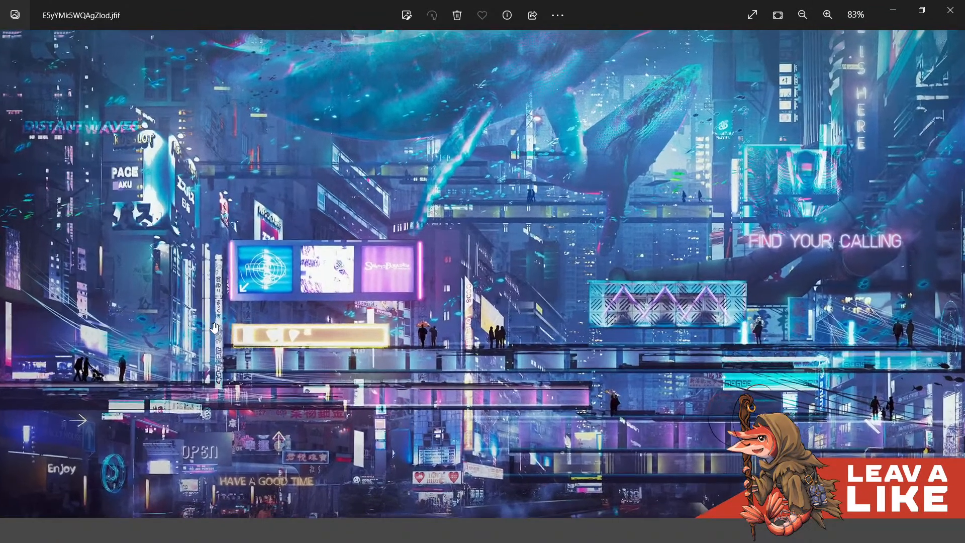
Inspect the dark street level around the OPEN and HAVE A GOOD TIME signs and its pedestrians, and return to the overall composition
scroll(250, 311, down, 1)
drag(362, 487, 456, 338)
scroll(401, 415, up, 3)
drag(313, 362, 508, 366)
scroll(218, 369, up, 1)
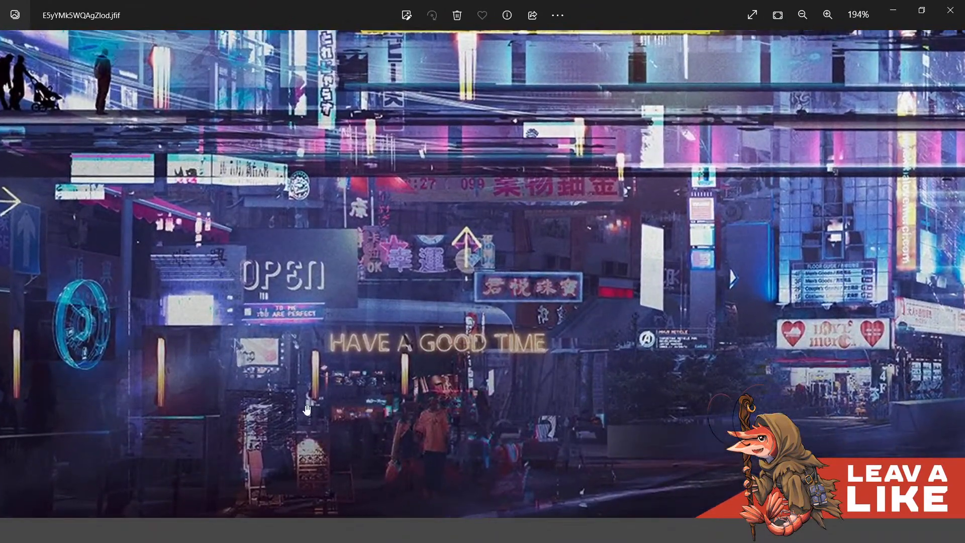
drag(445, 447, 495, 388)
scroll(481, 398, up, 2)
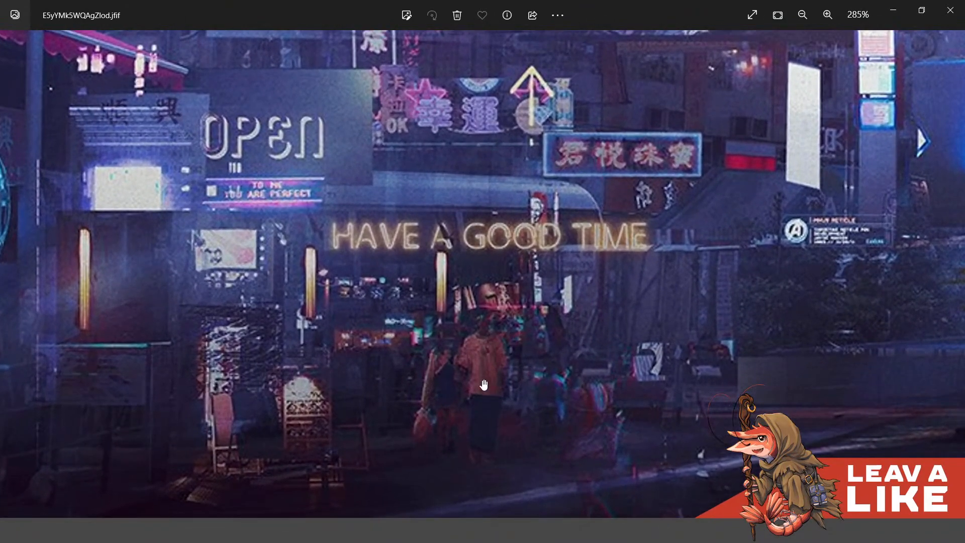
scroll(475, 365, down, 8)
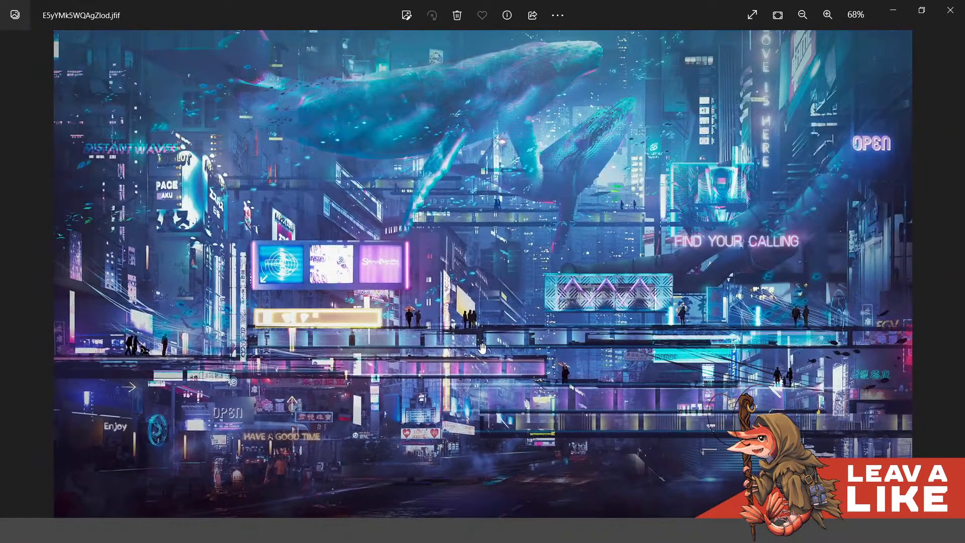
Examine the walkway figures, the FIND YOUR CALLING sign and the glitched portrait billboard, and zoom back out to the overall composition
scroll(482, 347, up, 3)
scroll(457, 315, up, 5)
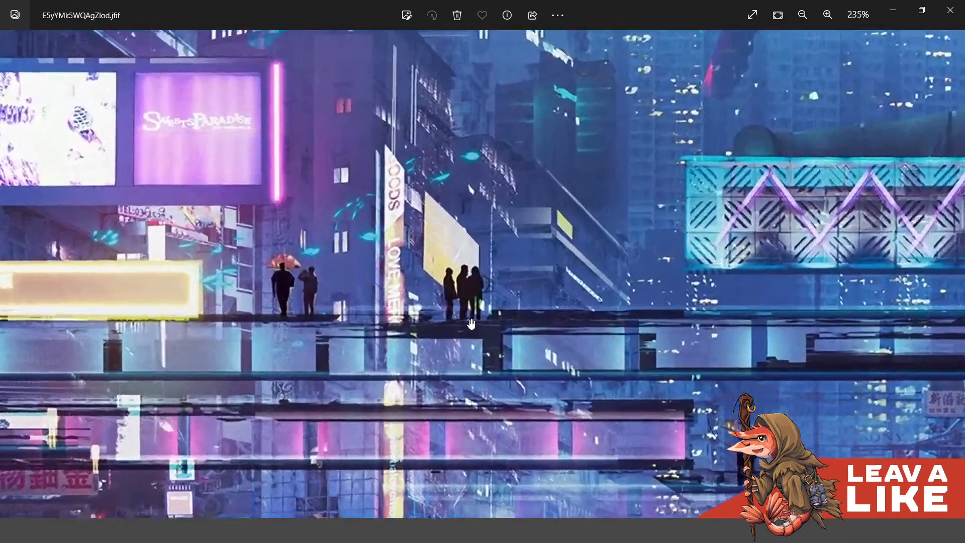
drag(948, 308, 493, 371)
scroll(493, 370, down, 7)
drag(885, 230, 631, 345)
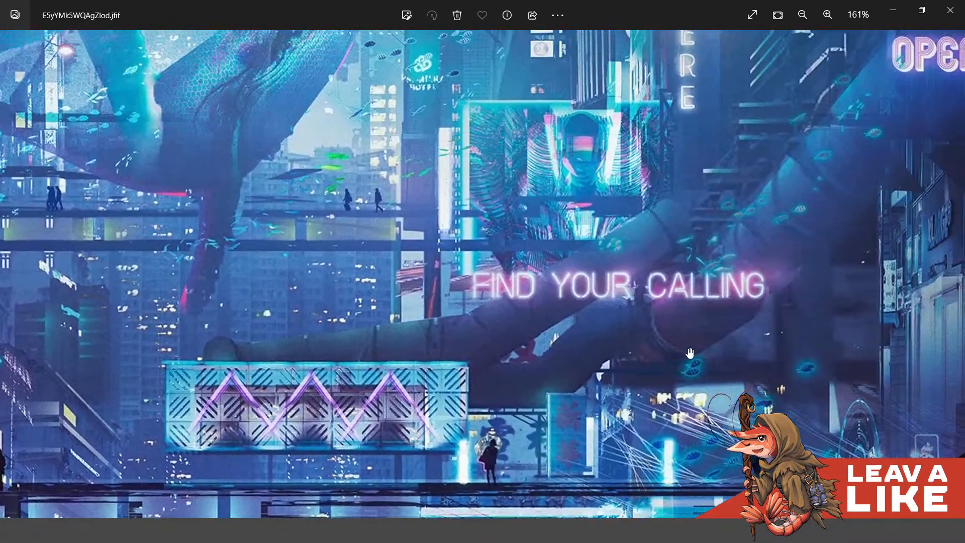
drag(803, 264, 736, 414)
scroll(624, 319, up, 2)
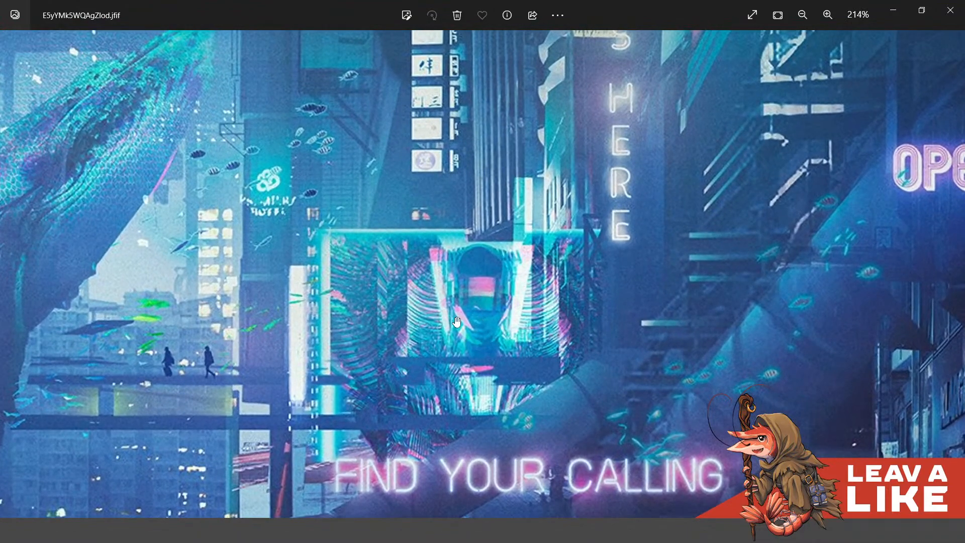
scroll(450, 316, up, 1)
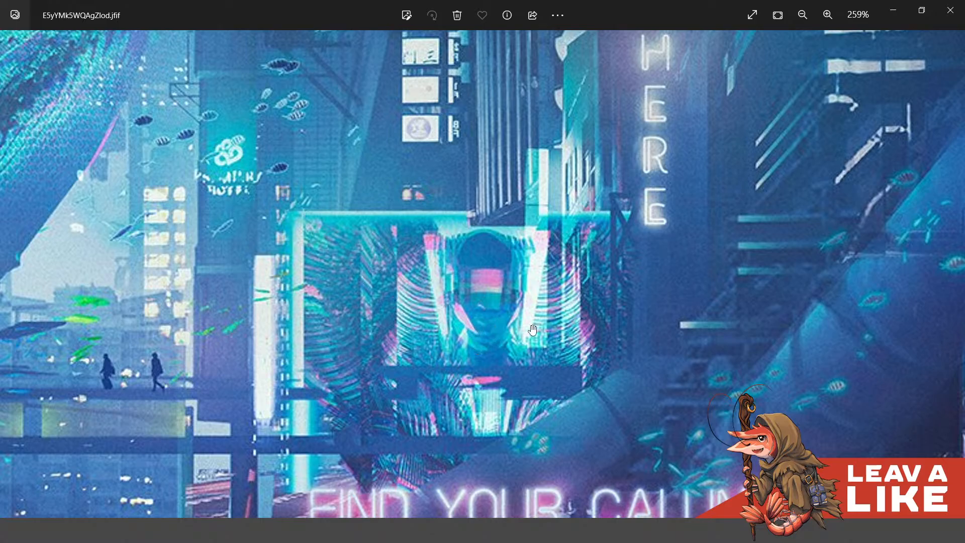
scroll(533, 330, down, 1)
drag(825, 39, 726, 379)
scroll(725, 378, down, 6)
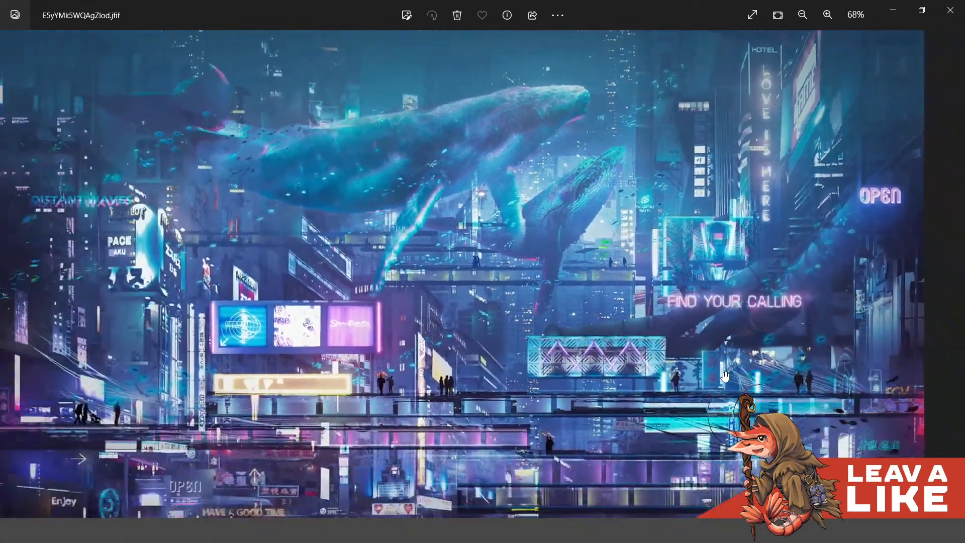
Examine the colour and skin texture of the two whales up close, and return to the full image
scroll(536, 267, up, 5)
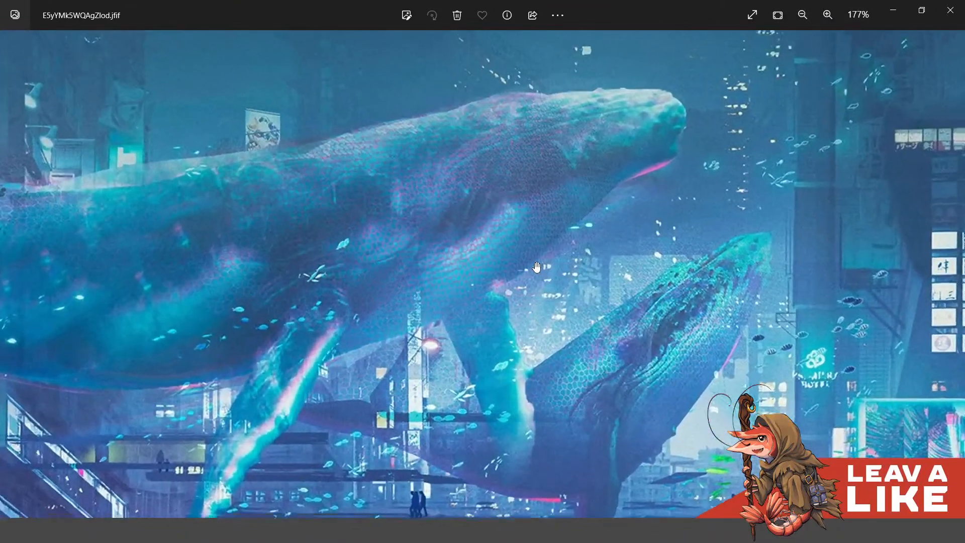
drag(631, 389, 750, 392)
scroll(921, 239, up, 2)
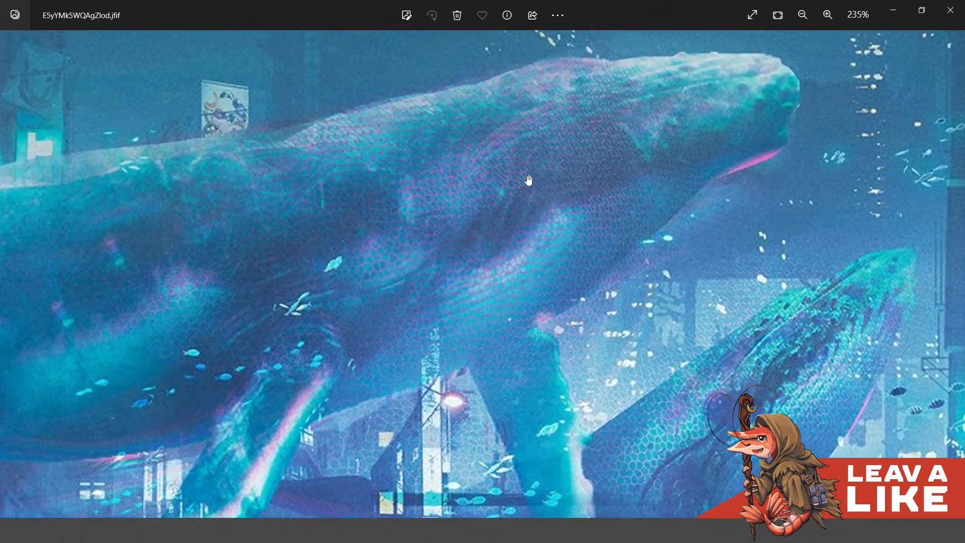
scroll(535, 228, down, 6)
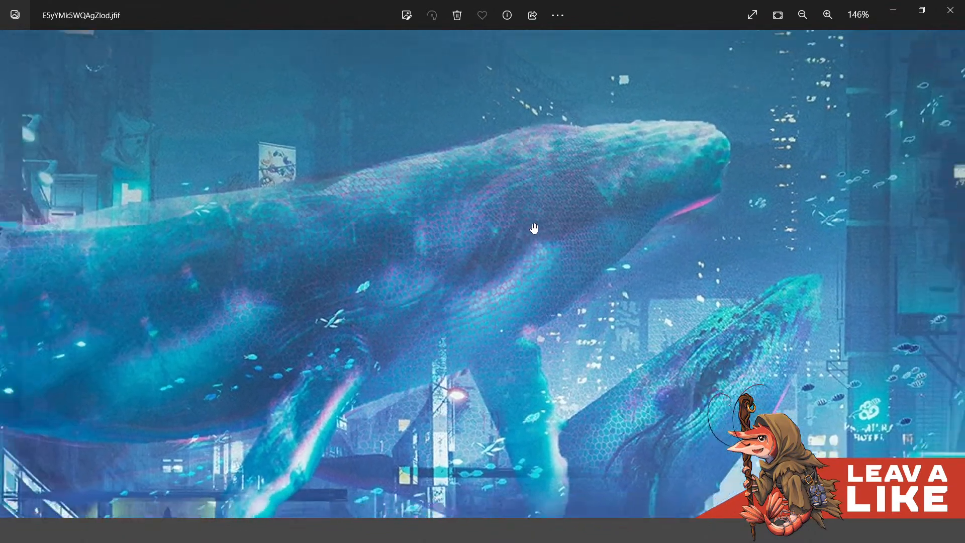
scroll(535, 228, down, 1)
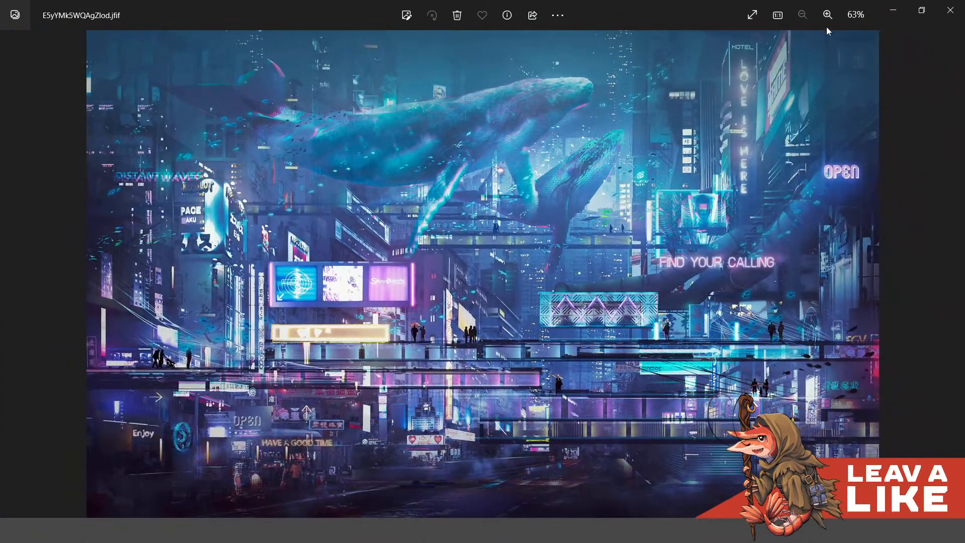
Close the whale cityscape, browse further down the BG&refference folder and open the burning house image FbIOVclWIAMGahc
click(950, 10)
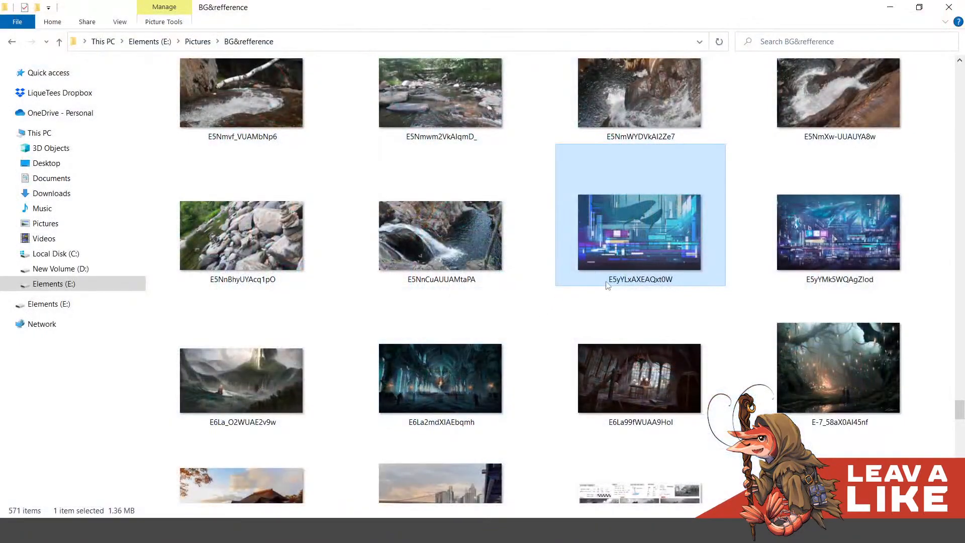
scroll(551, 358, down, 6)
scroll(551, 358, down, 5)
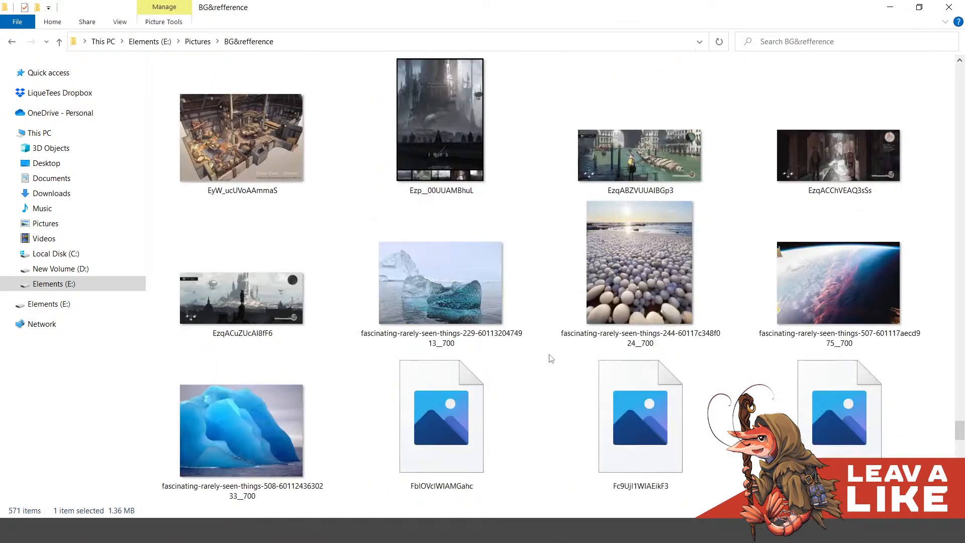
scroll(551, 358, down, 5)
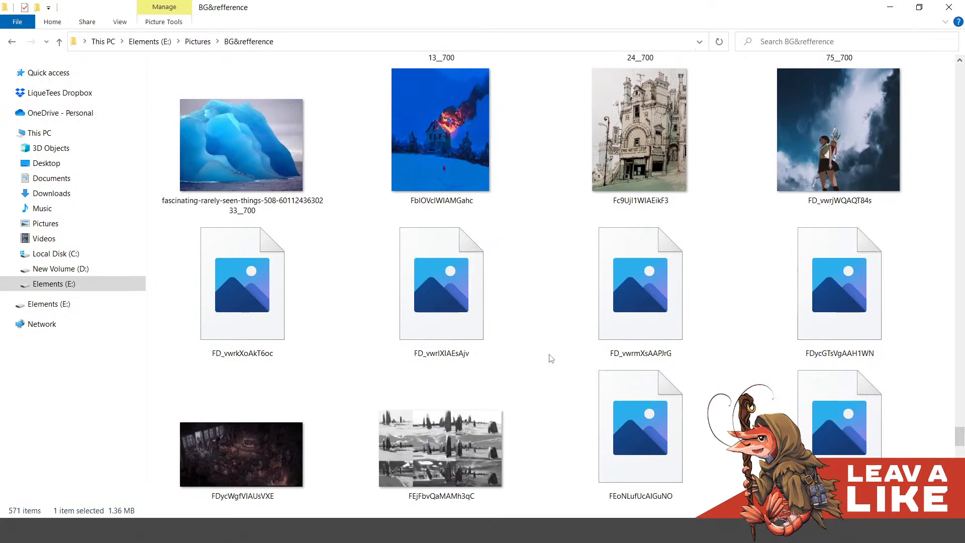
double_click(434, 147)
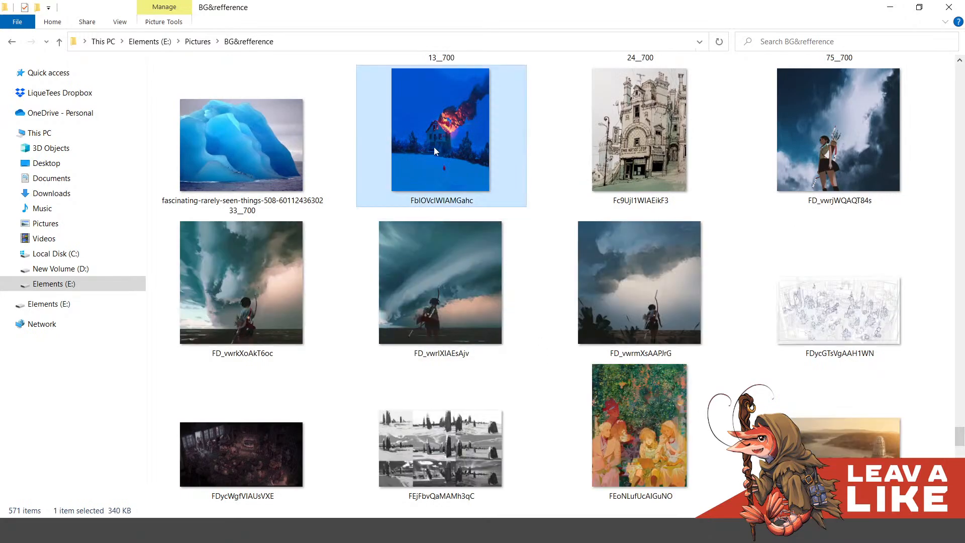
Examine the burning house, its smoke, the dark trees and the small red figure on the snow
drag(533, 374, 586, 273)
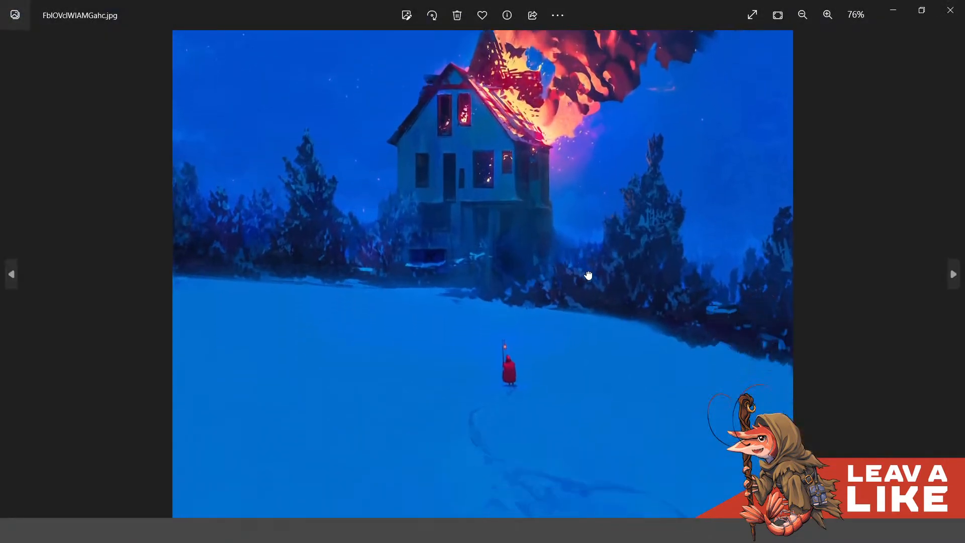
drag(587, 214, 599, 297)
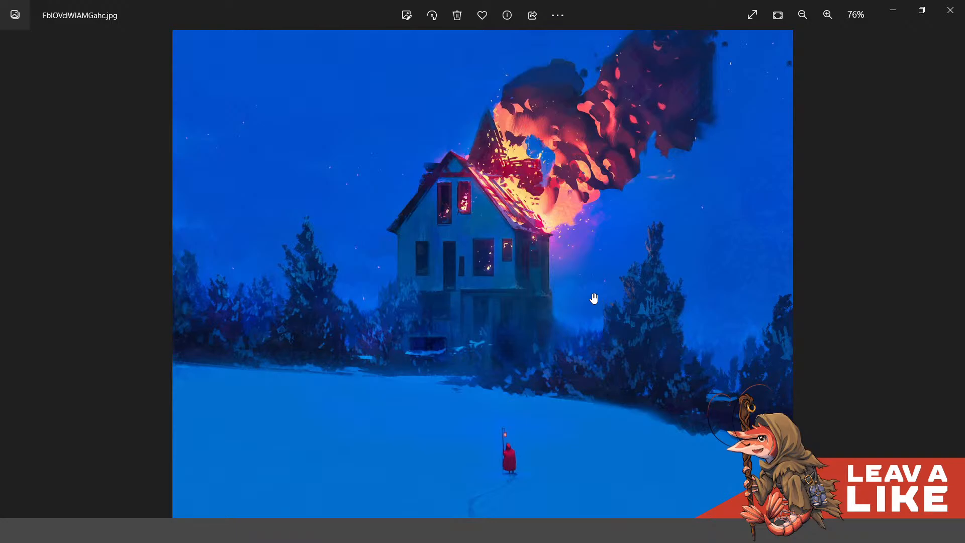
drag(572, 368, 601, 215)
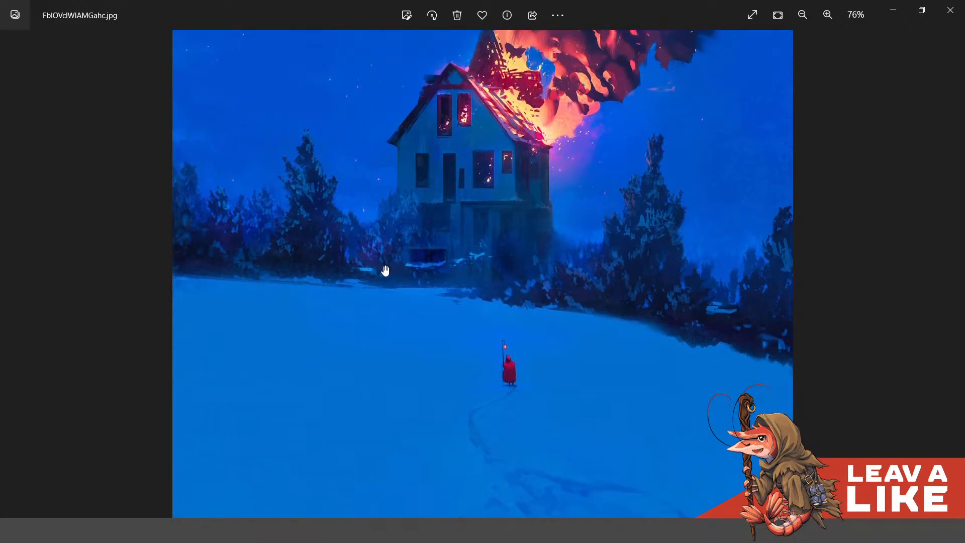
drag(453, 256, 473, 244)
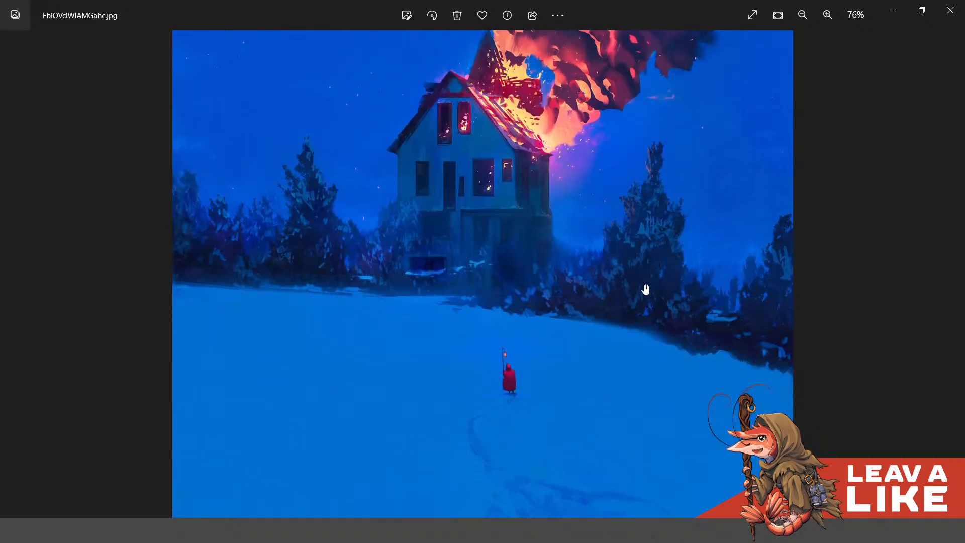
Compare the glowing roof and smoke with the red figure and footprints on the snow, and return to the full image
scroll(638, 295, down, 1)
drag(631, 297, 603, 433)
scroll(545, 183, up, 4)
drag(582, 382, 599, 224)
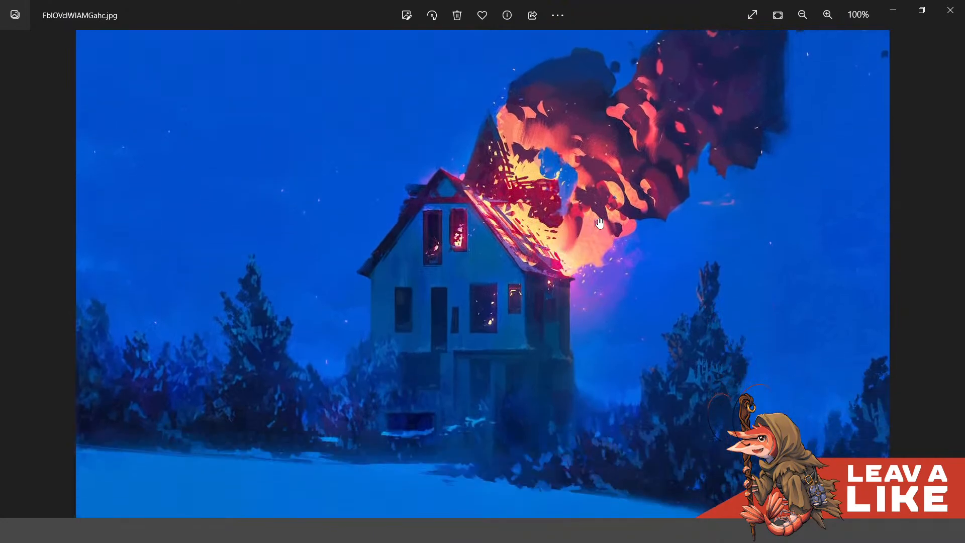
drag(603, 325, 579, 273)
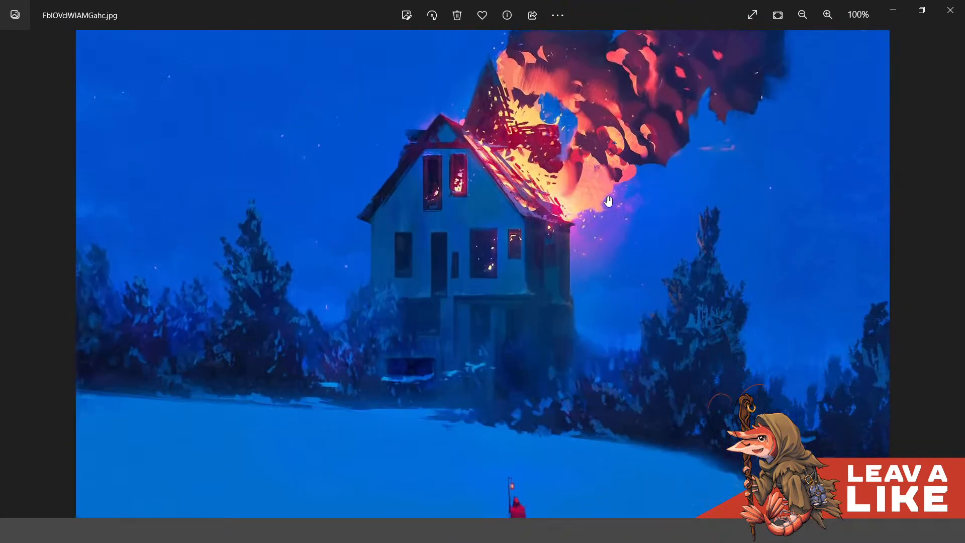
scroll(608, 201, down, 2)
drag(605, 329, 613, 192)
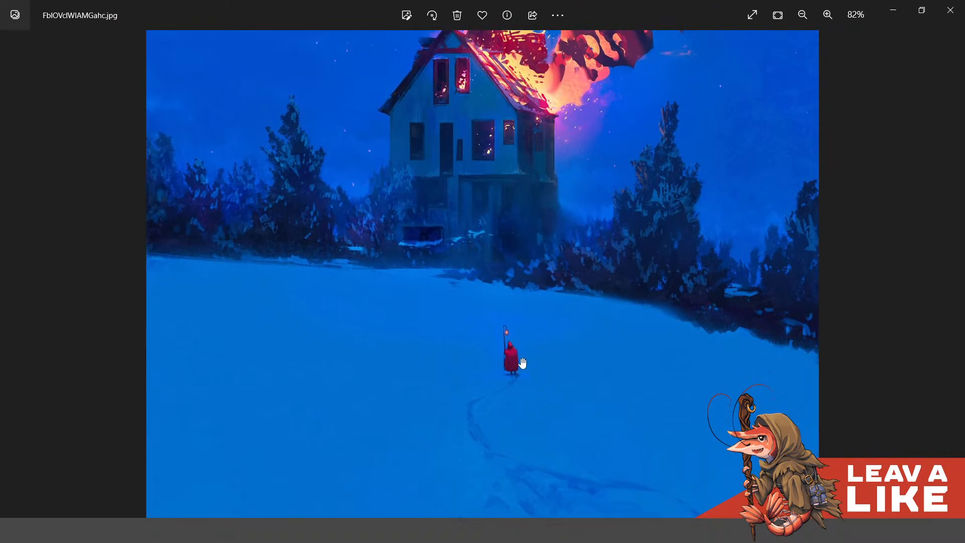
scroll(543, 418, down, 3)
scroll(543, 417, down, 1)
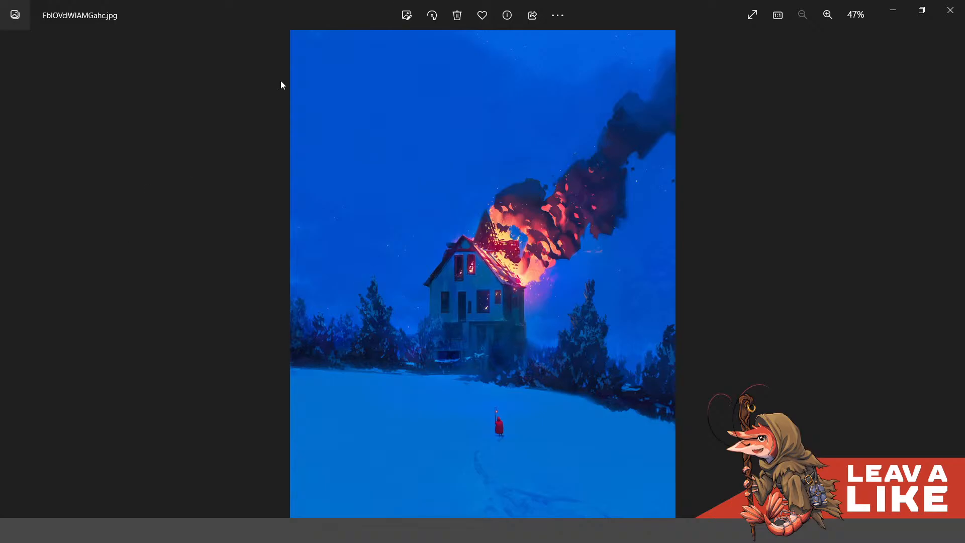
Close the burning house image and browse the BG&refference folder from the early photo references down to the 2015_fzd_fundamentals sketches
click(950, 10)
scroll(579, 315, down, 5)
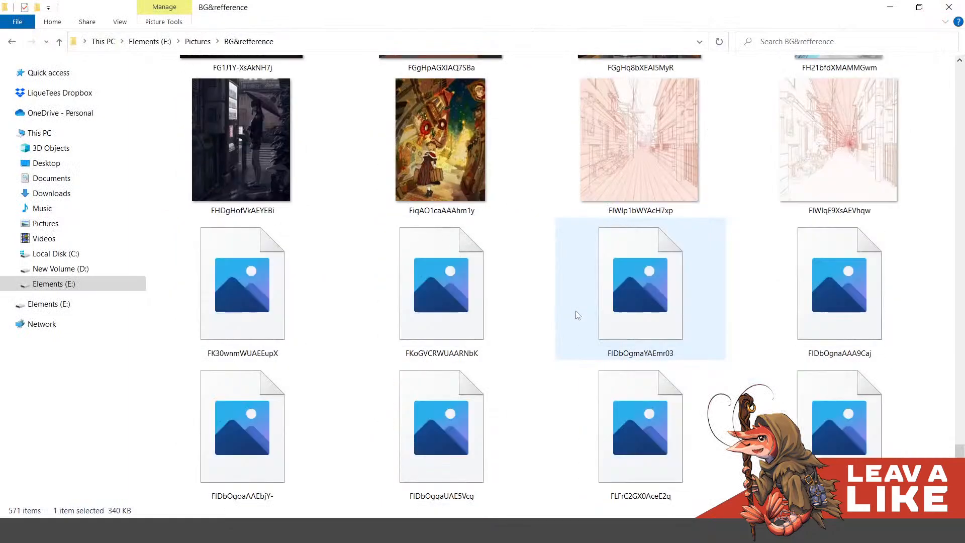
scroll(578, 315, down, 1)
scroll(578, 315, up, 2)
scroll(578, 316, down, 3)
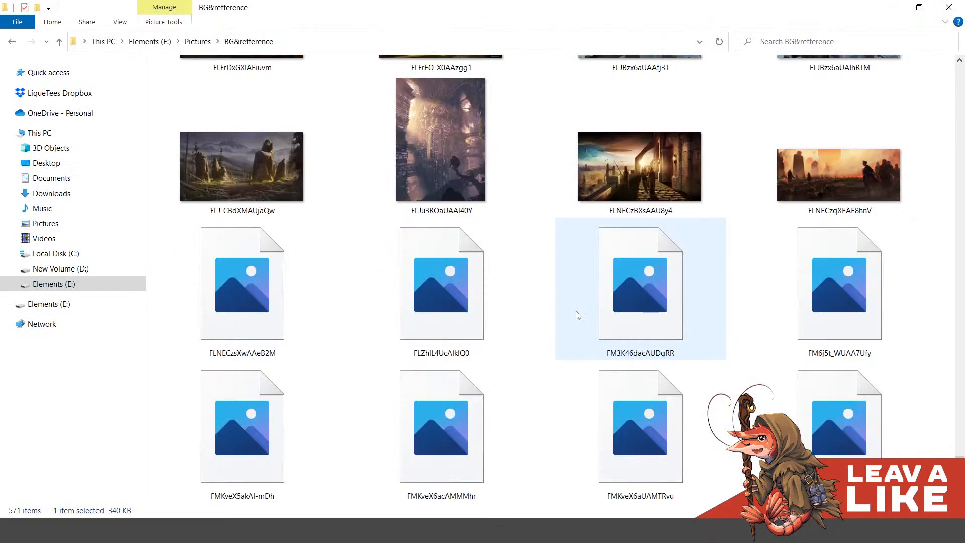
scroll(578, 315, up, 10)
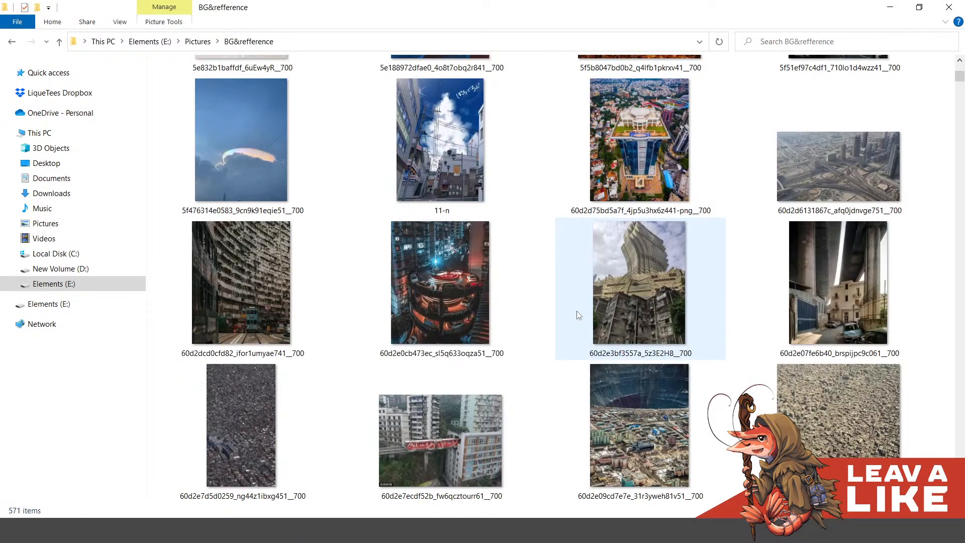
scroll(578, 316, down, 6)
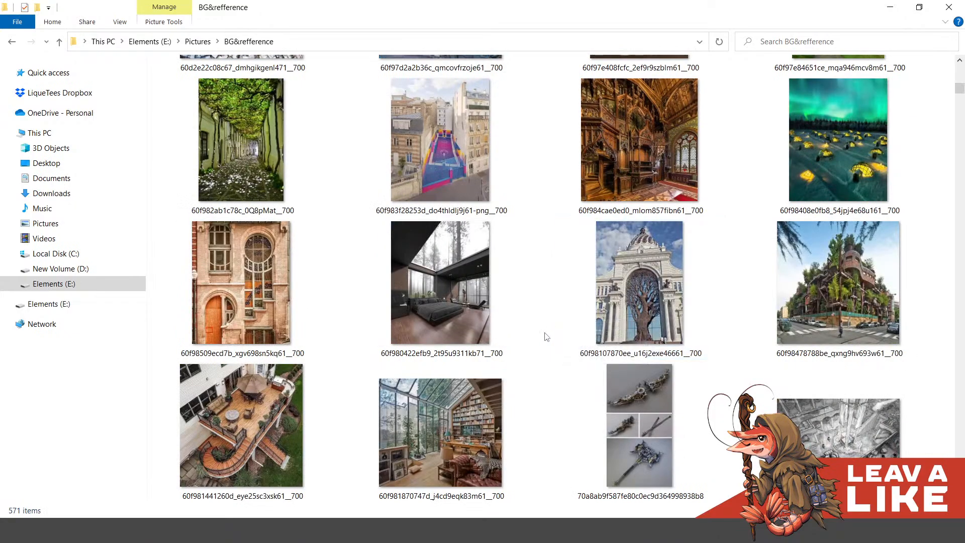
scroll(547, 337, down, 15)
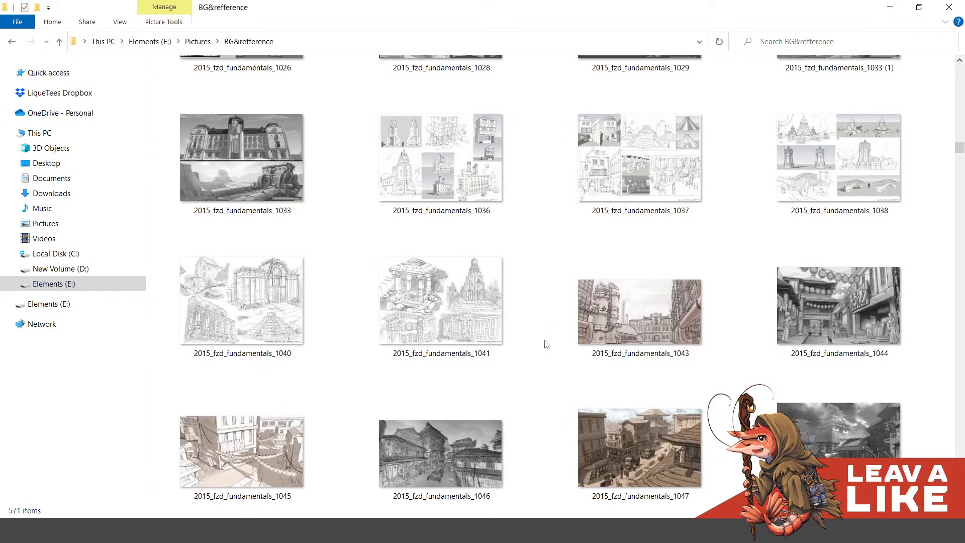
Switch to the GOTH illustration in Clip Studio Paint and review the whole figure against the graveyard background
mouse_move(652, 6)
mouse_down()
mouse_move(956, 176)
mouse_move(964, 201)
mouse_up()
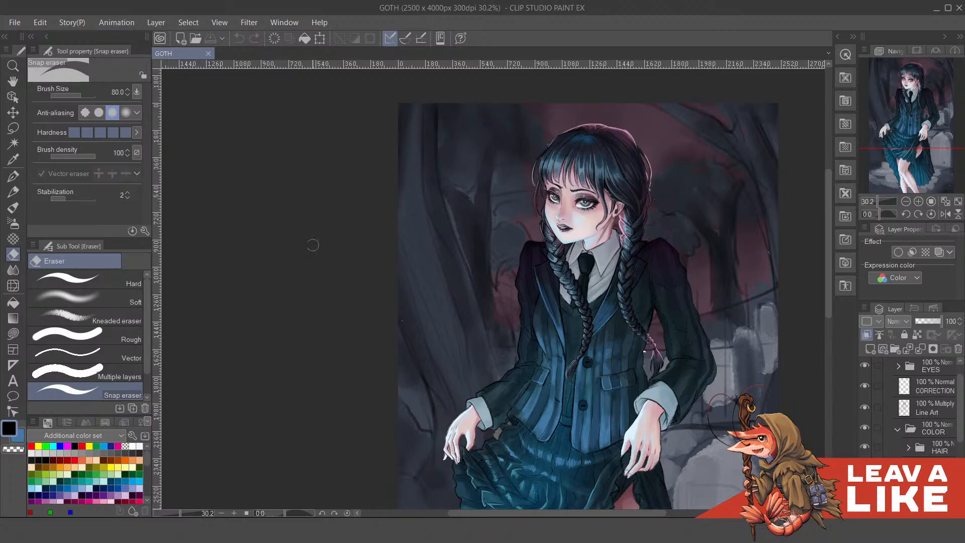
click(416, 286)
drag(444, 294, 398, 241)
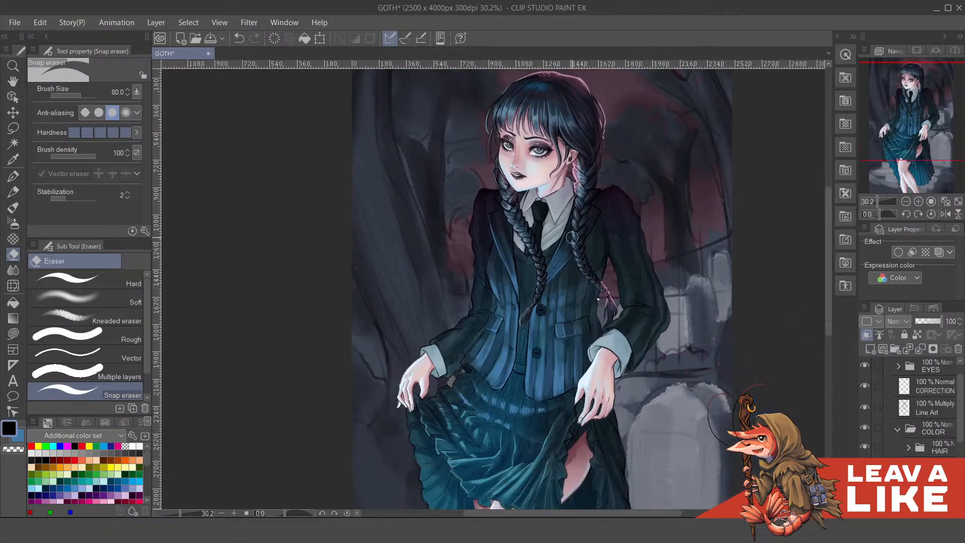
scroll(569, 236, down, 3)
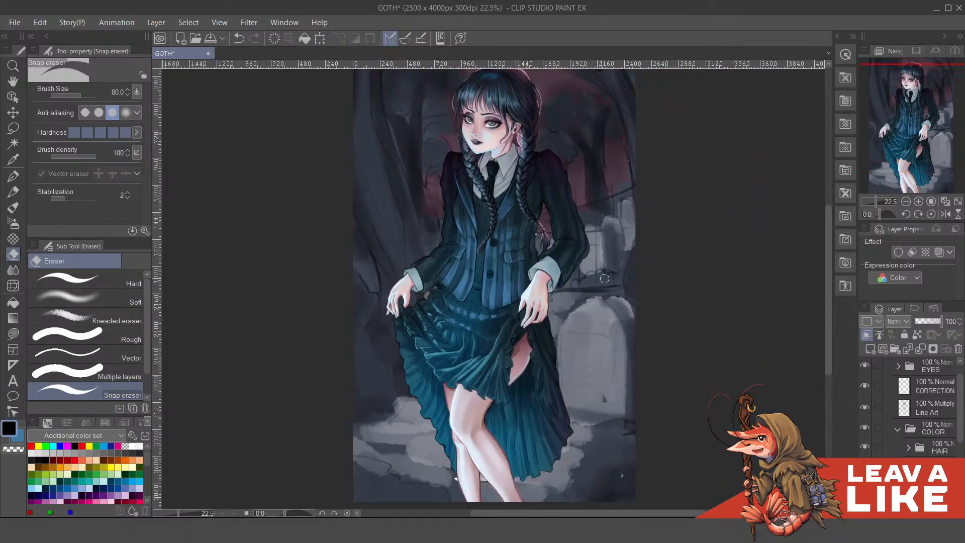
drag(679, 333, 707, 324)
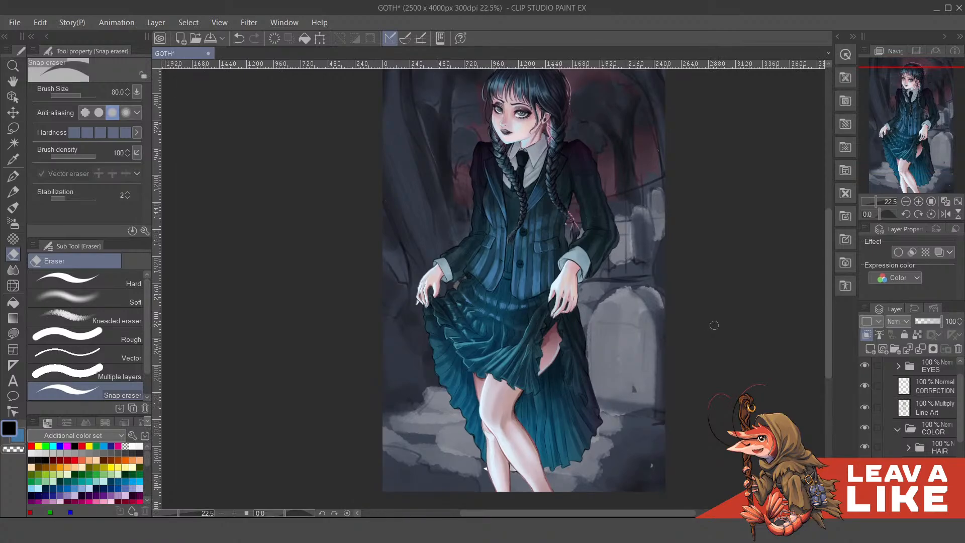
drag(736, 275, 725, 303)
scroll(726, 304, down, 3)
scroll(719, 306, up, 2)
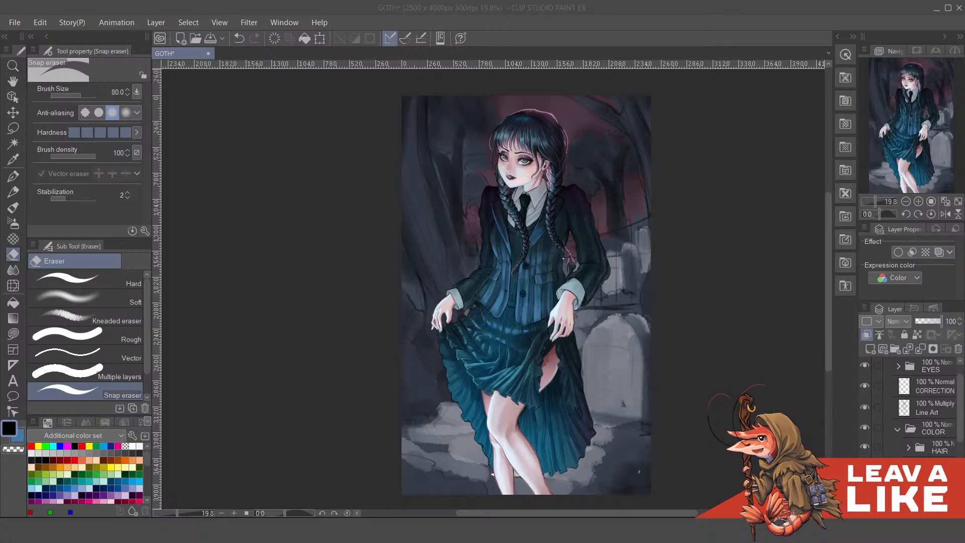
Hide and show the selected layer in the clothes folder to compare its effect, and inspect the jacket and braids up close
click(406, 3)
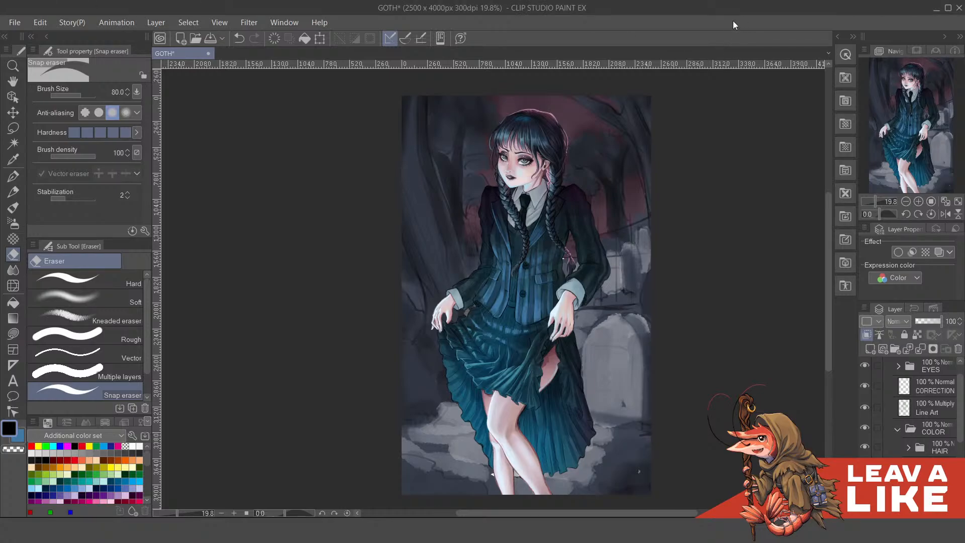
scroll(868, 454, down, 3)
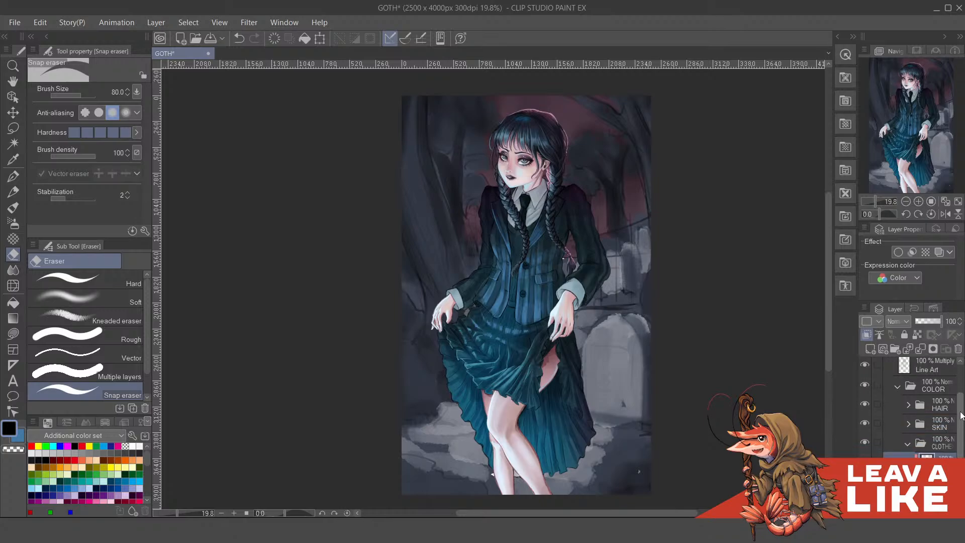
click(866, 453)
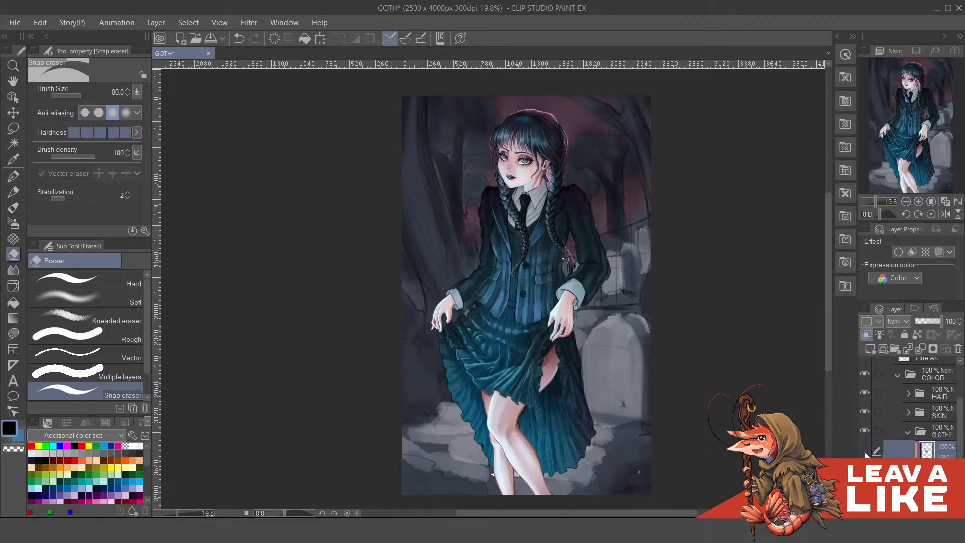
click(865, 453)
mouse_move(674, 319)
mouse_down()
mouse_move(698, 325)
mouse_move(693, 311)
mouse_up()
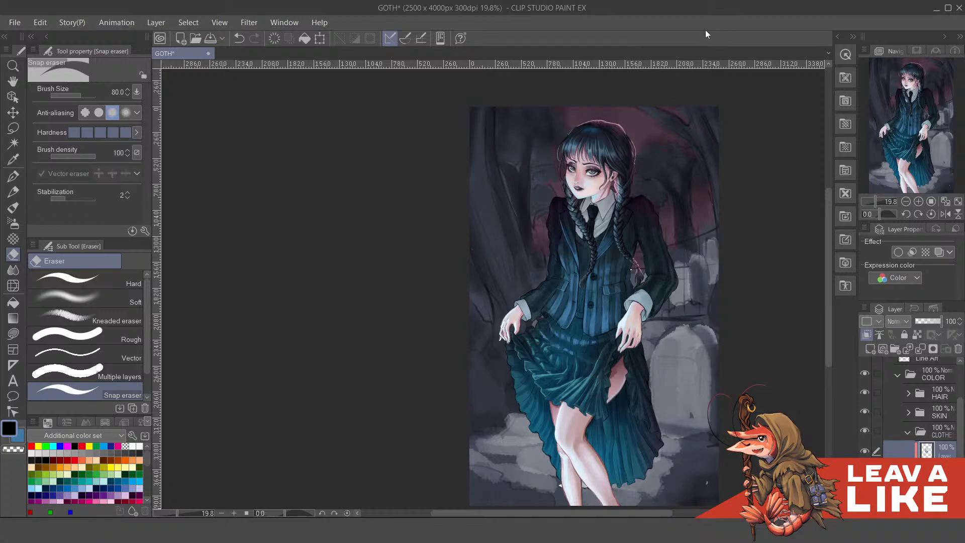
drag(687, 179, 622, 144)
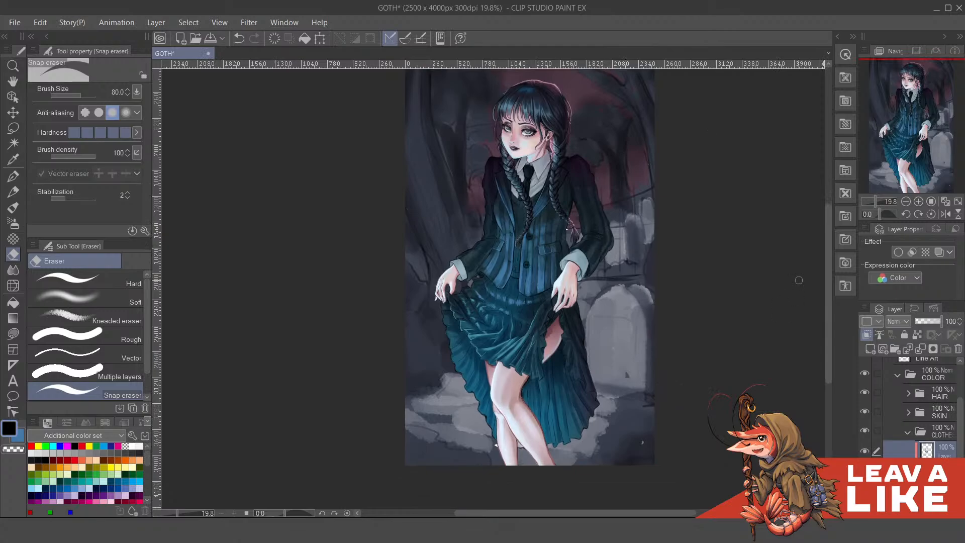
scroll(573, 251, up, 3)
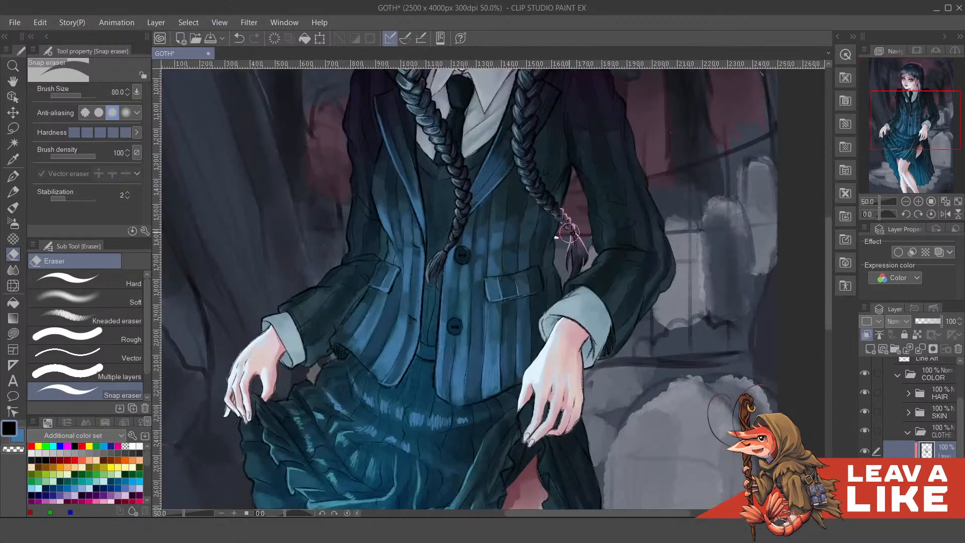
drag(527, 276, 623, 329)
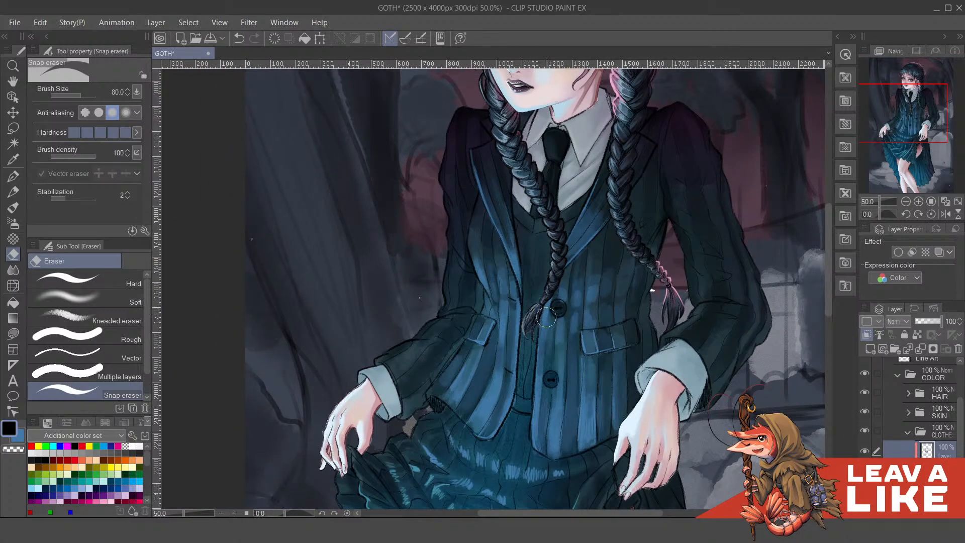
key(b)
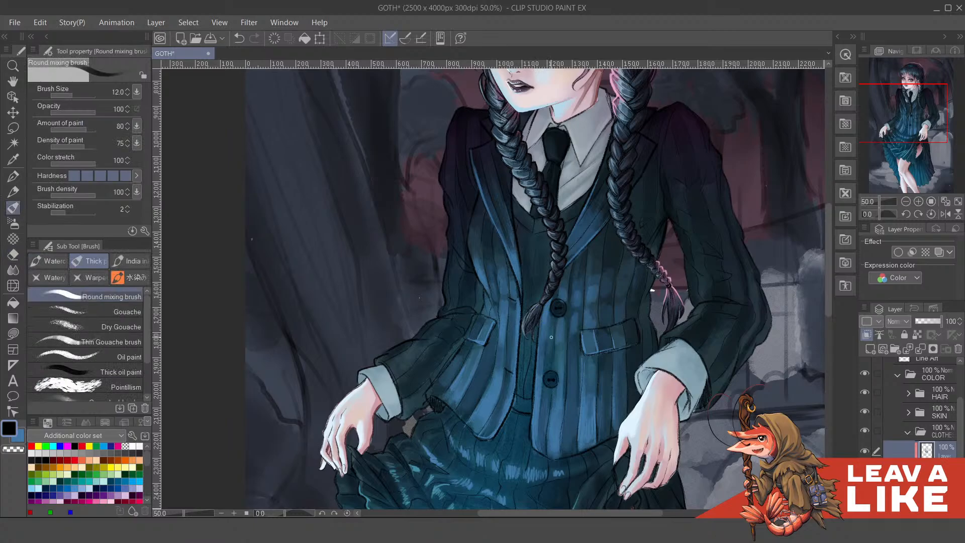
key(b)
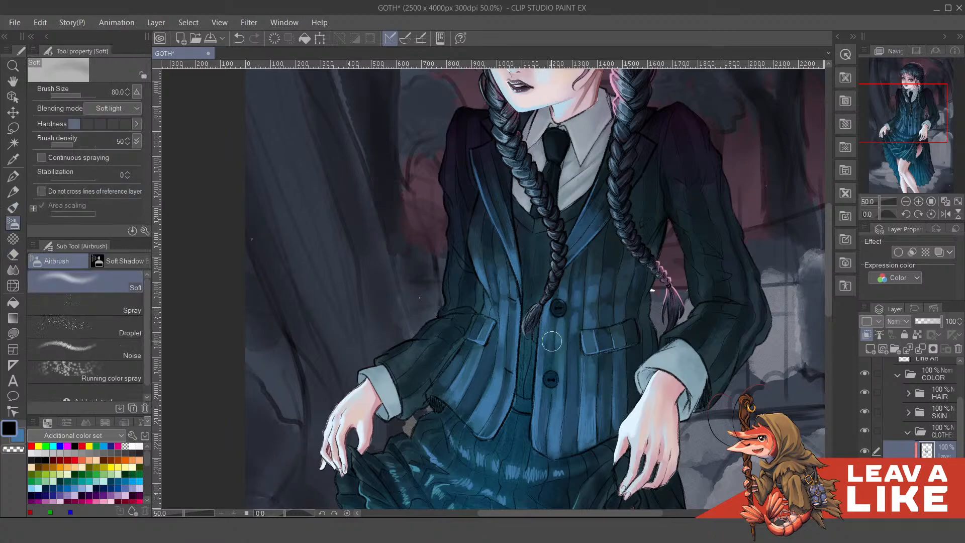
key(b)
mouse_move(551, 342)
mouse_down()
mouse_move(556, 334)
mouse_move(543, 352)
mouse_up()
key(ctrl+z)
Choose the 鉛筆R pencil at size 25 and sample a dark blue from the jacket stripes, alternating it with the lighter blue secondary colour
key(p)
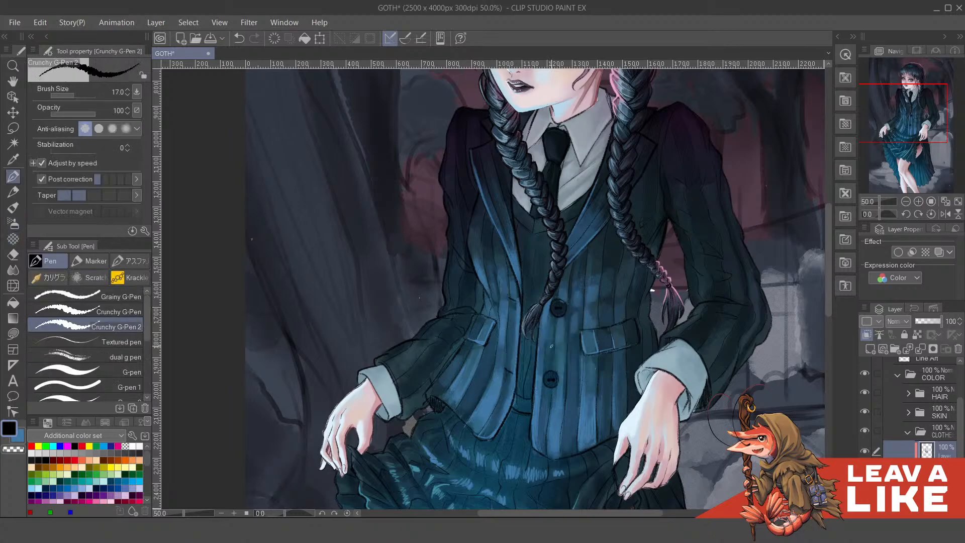
key(p)
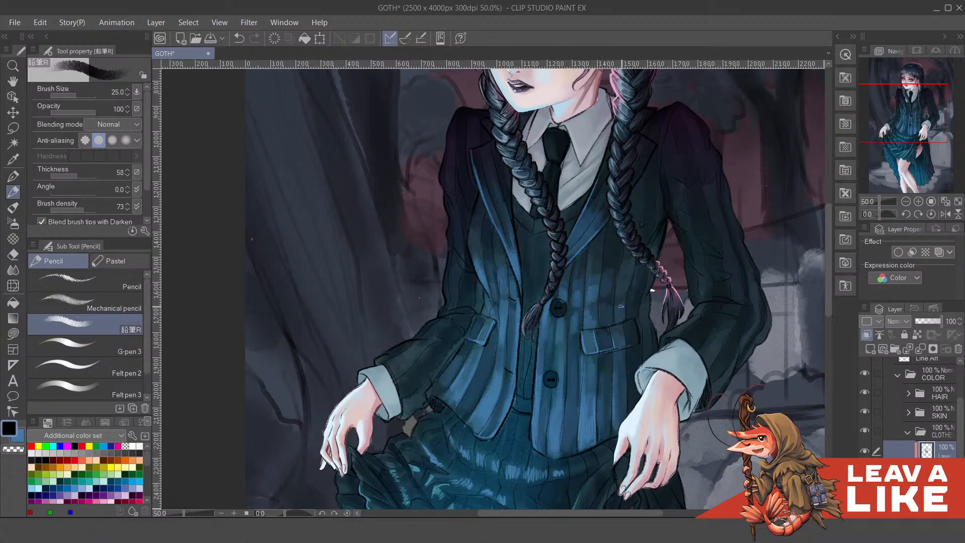
key(ctrl)
scroll(622, 345, up, 2)
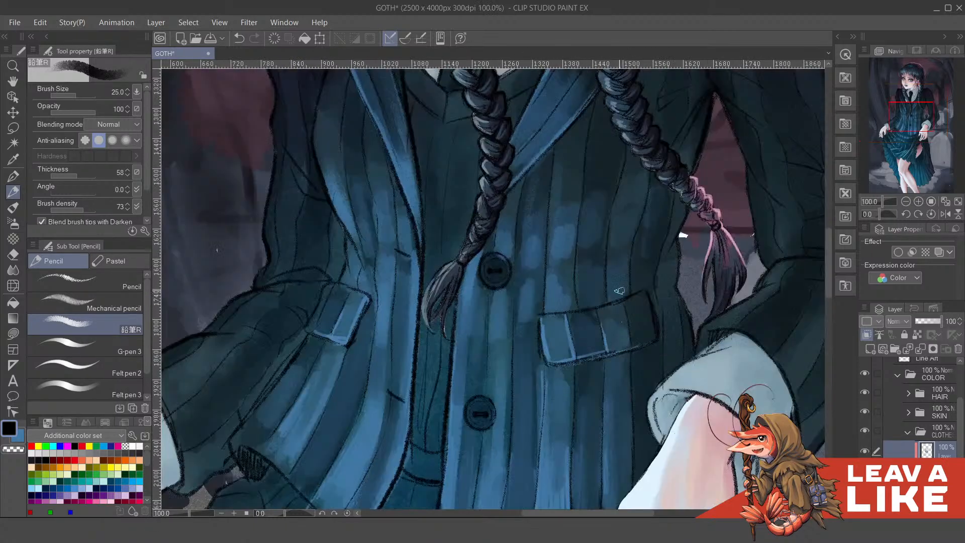
drag(582, 275, 584, 331)
alt+click(559, 331)
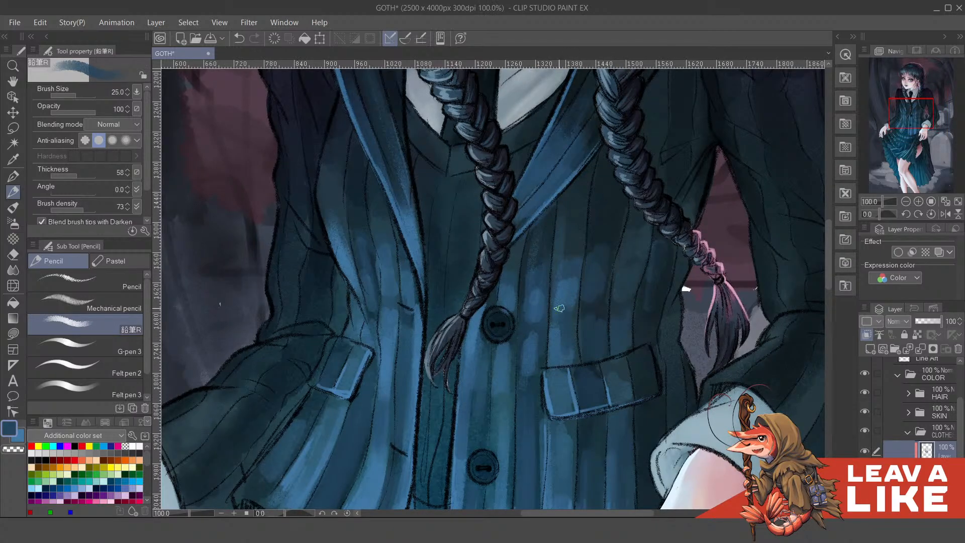
key(x)
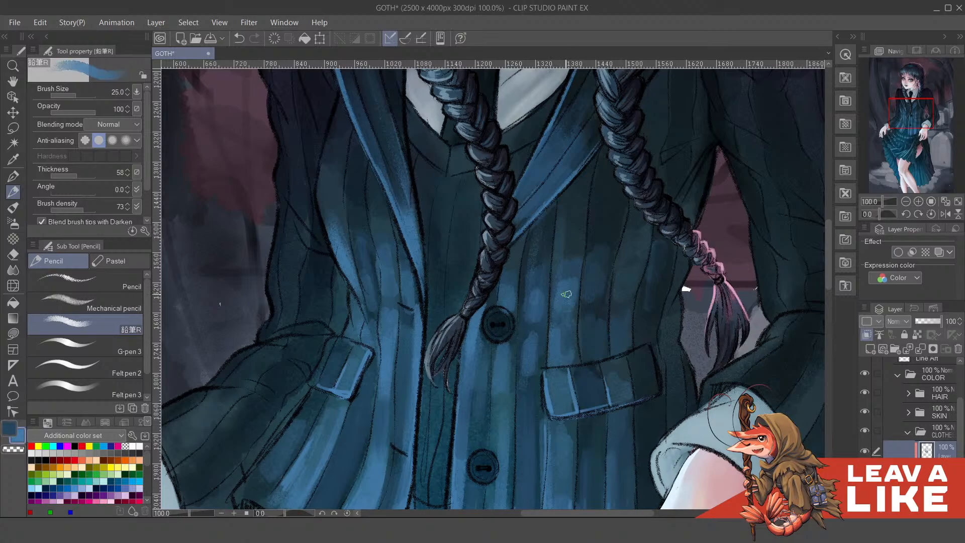
drag(632, 264, 625, 326)
key(x)
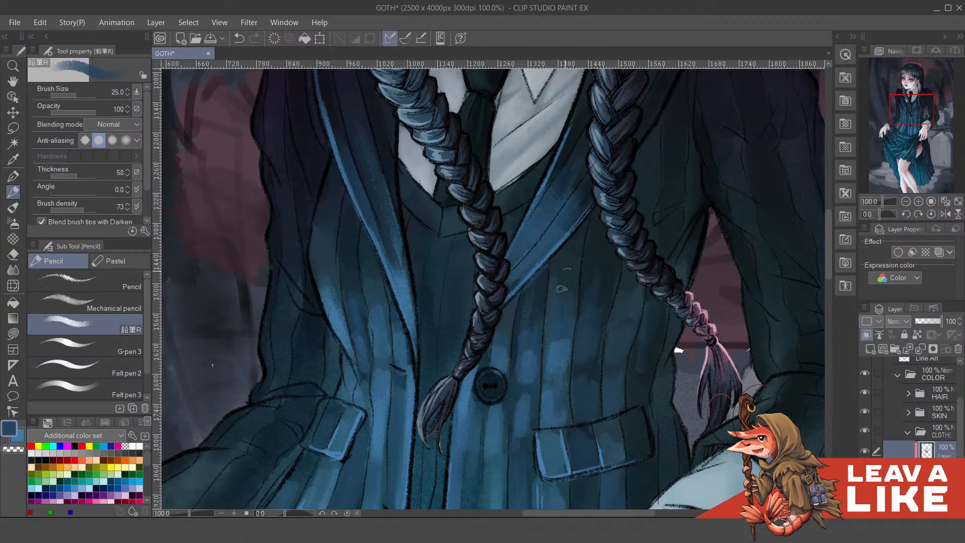
Mirror the canvas view horizontally, make the lighter blue the pencil's active colour and check the jacket
scroll(675, 179, down, 3)
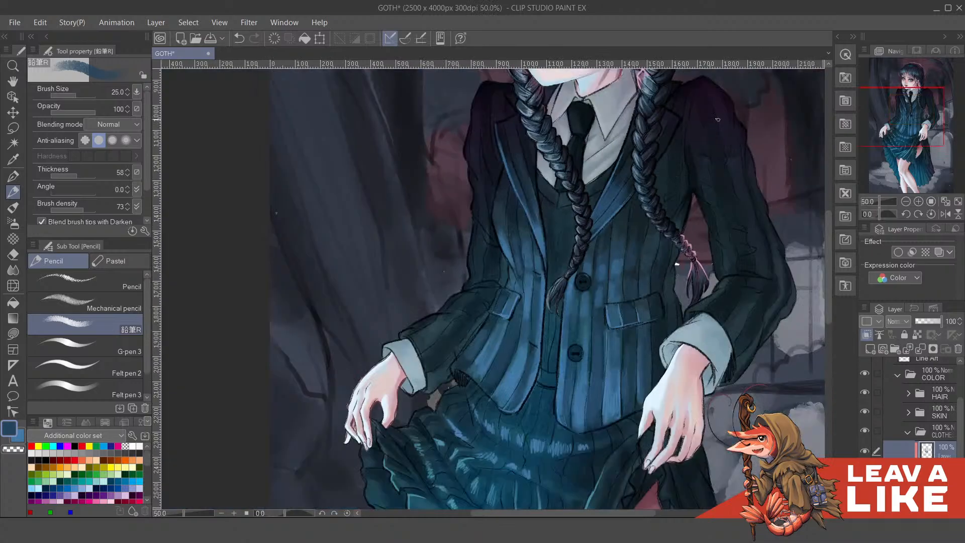
key(h)
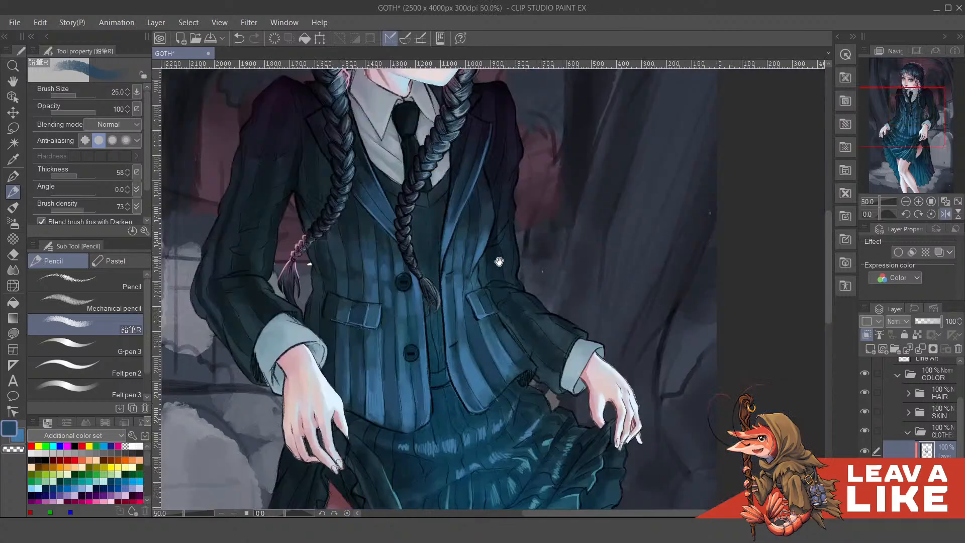
drag(499, 262, 625, 317)
scroll(592, 312, up, 1)
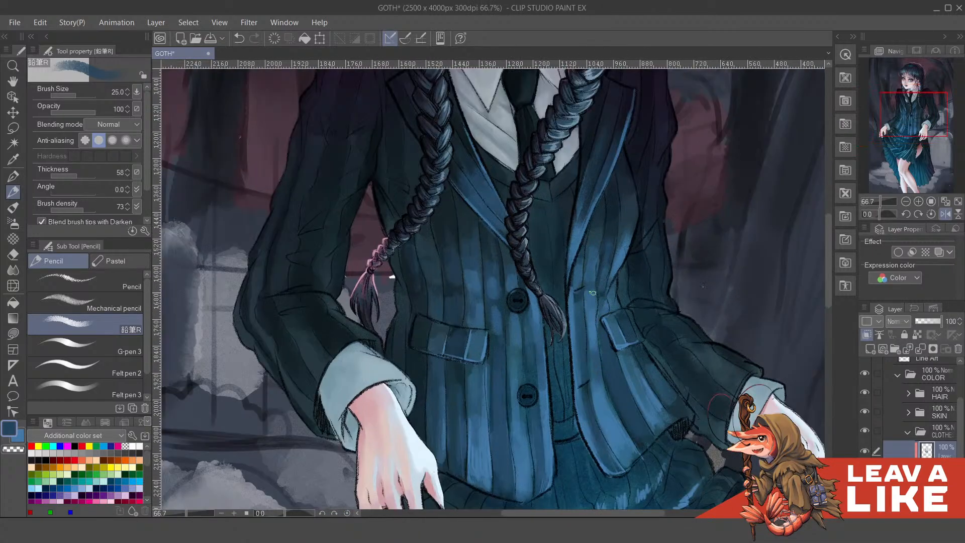
alt+click(592, 292)
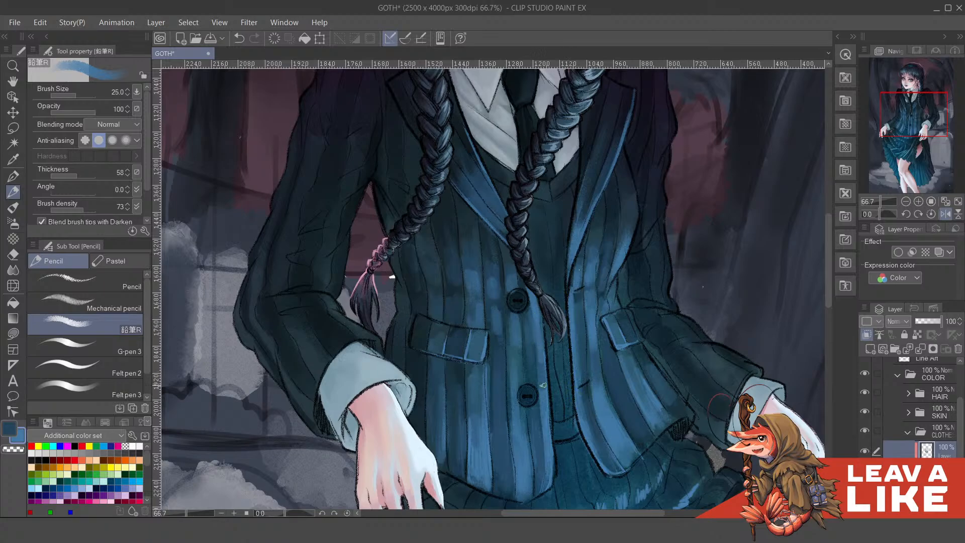
scroll(647, 237, down, 2)
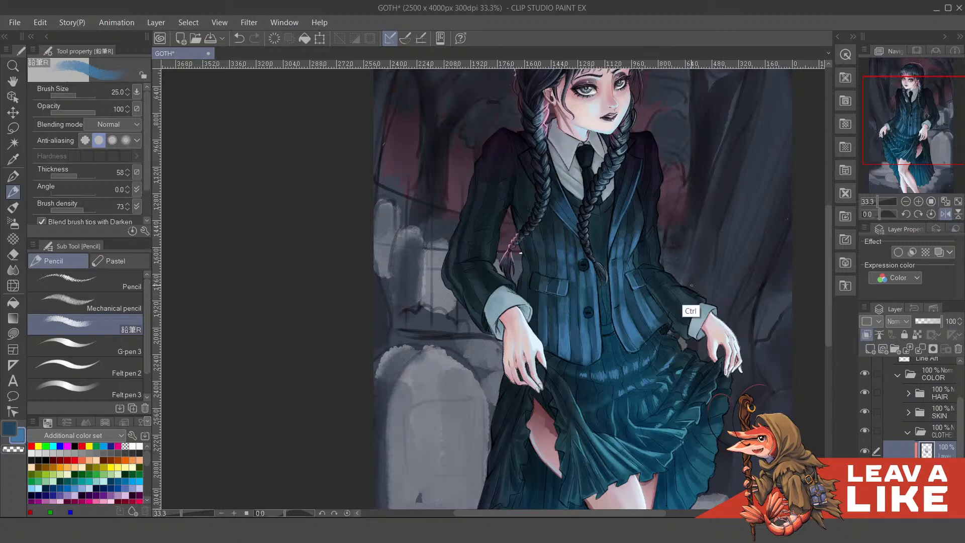
scroll(685, 312, up, 2)
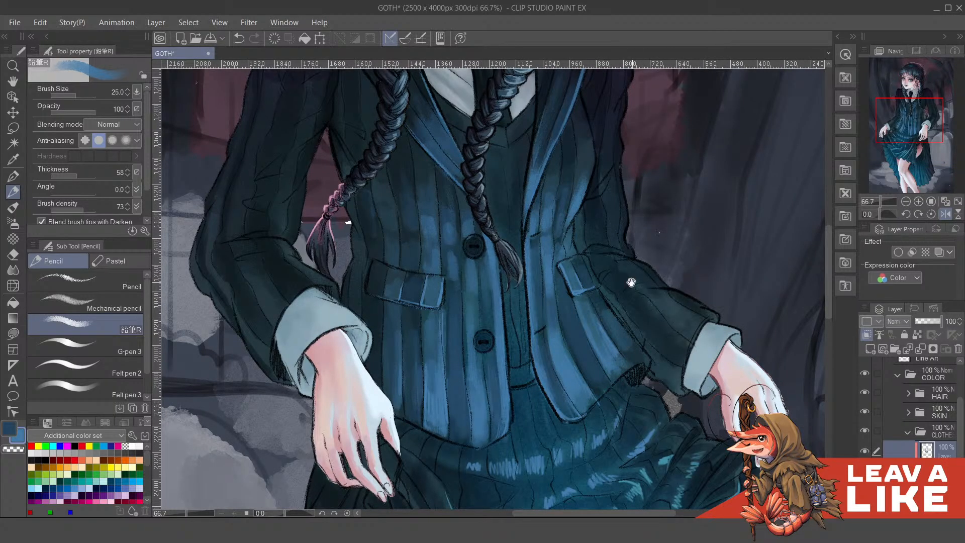
Inspect the jacket, hands and skirt folds in the mirrored view, and return the canvas to its unmirrored orientation
drag(632, 283, 625, 367)
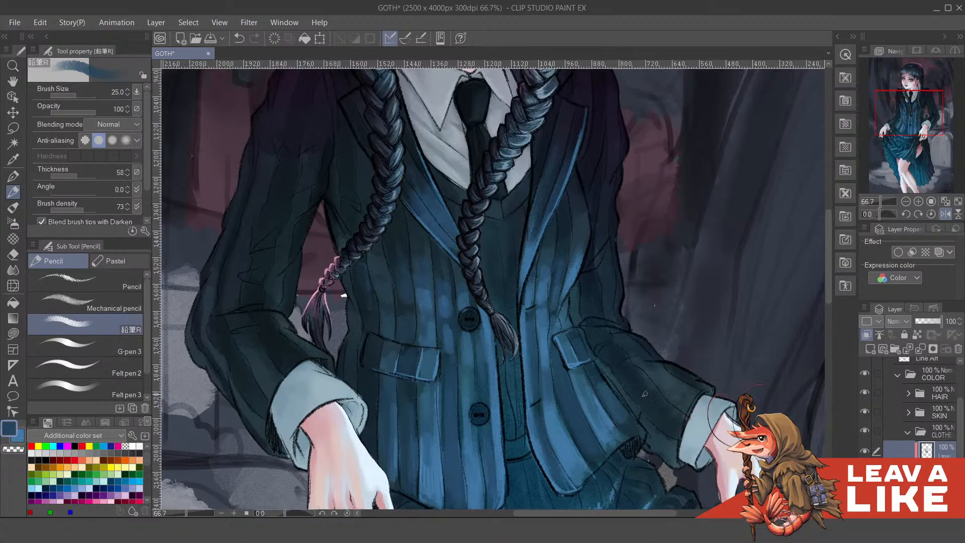
drag(661, 407, 685, 285)
drag(705, 363, 682, 235)
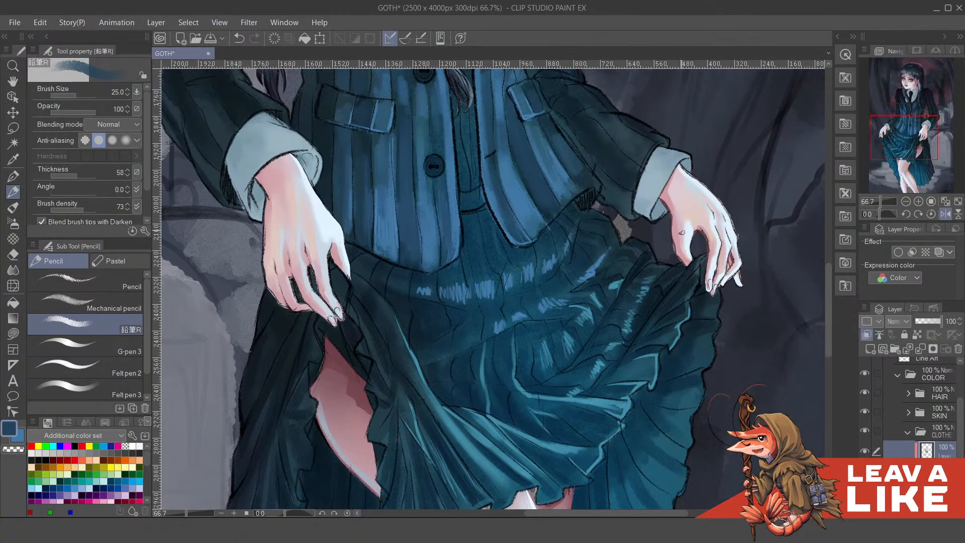
drag(685, 310, 685, 302)
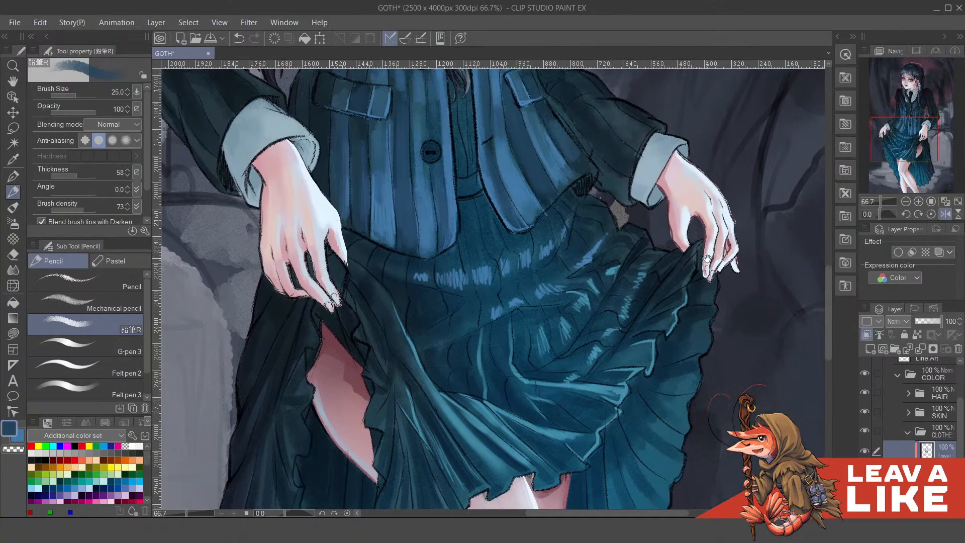
drag(707, 259, 691, 249)
key(ctrl+minus)
key(ctrl+minus)
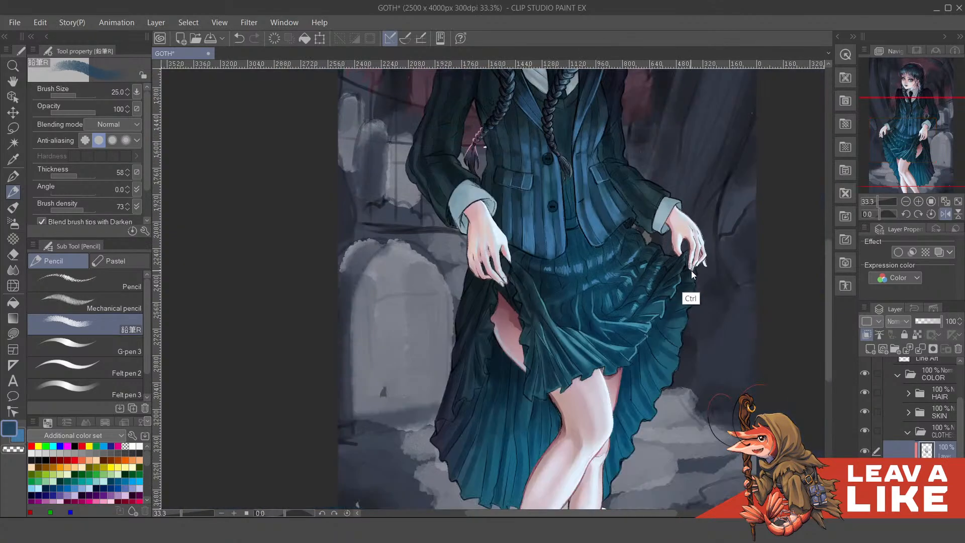
key(h)
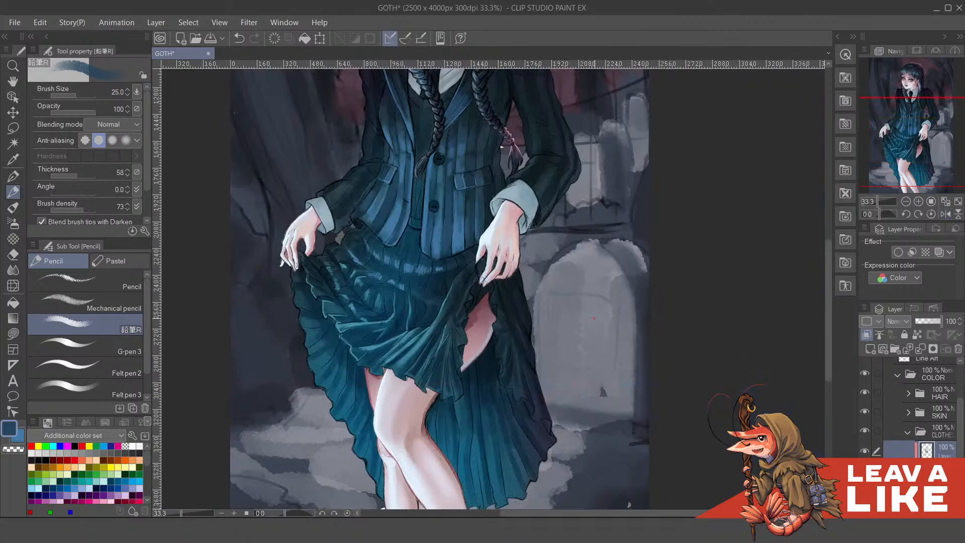
Use the 鉛筆R pencil with transparent colour to soften the light highlights along the folds and hem in the skirt's middle
key(minus)
key(minus)
key(minus)
key(minus)
key(minus)
key(minus)
key(minus)
key(minus)
key(minus)
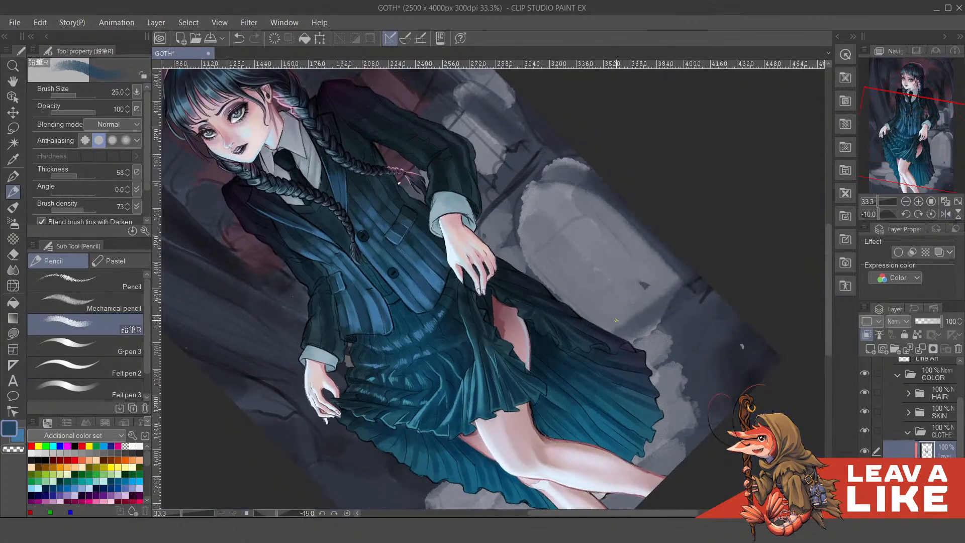
key(asciicircum)
key(ctrl+plus)
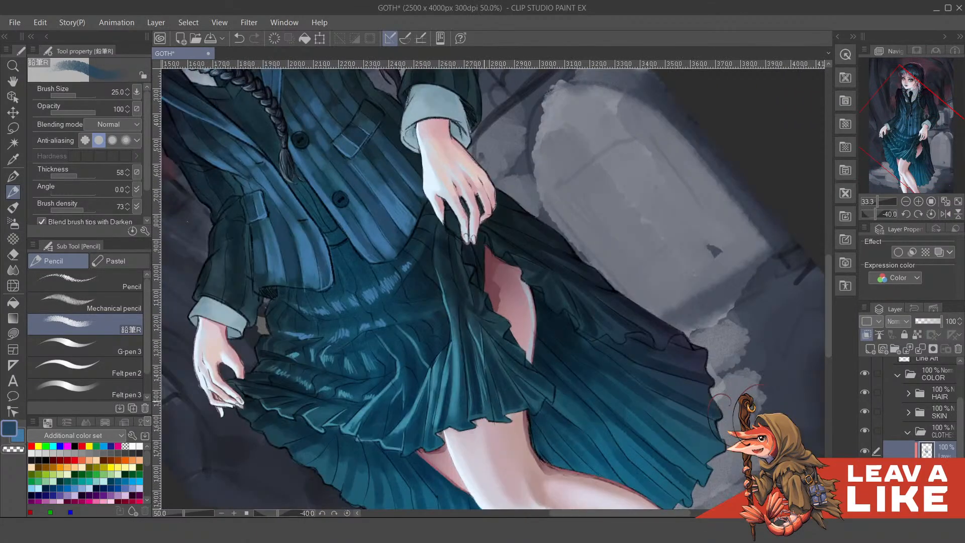
key(minus)
key(minus)
key(minus)
key(minus)
key(minus)
key(minus)
key(ctrl+plus)
drag(494, 389, 584, 286)
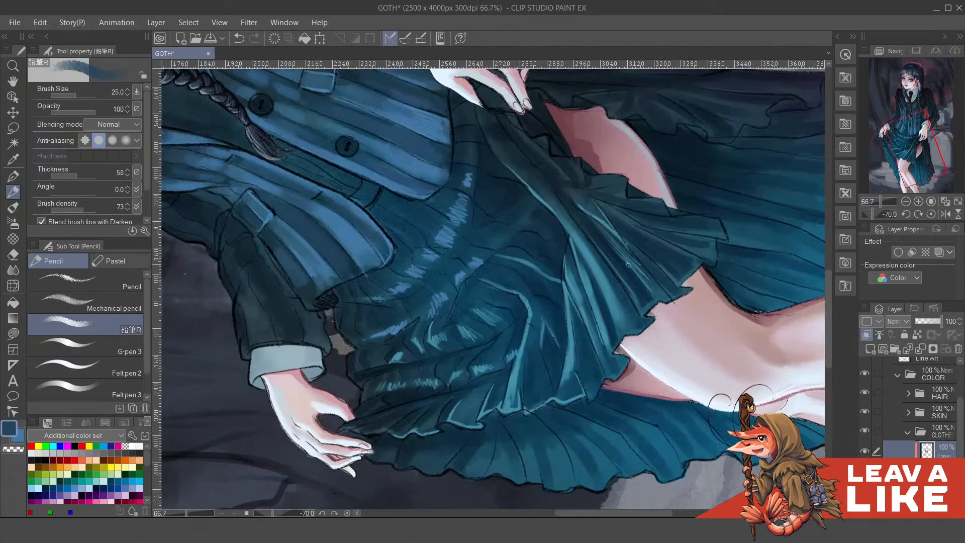
key(c)
mouse_move(514, 364)
mouse_down()
mouse_move(511, 411)
mouse_move(508, 397)
mouse_move(495, 403)
mouse_up()
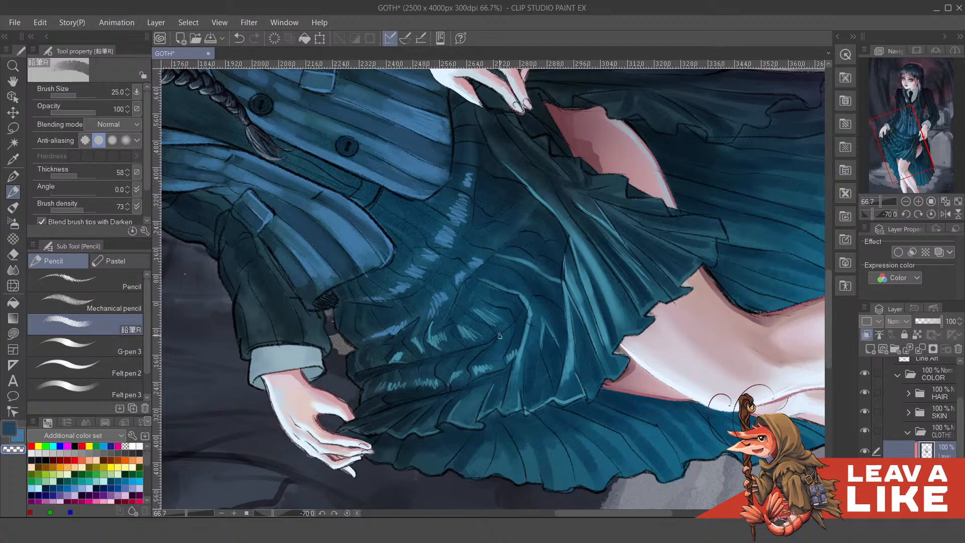
drag(520, 366, 518, 339)
mouse_move(568, 327)
mouse_down()
mouse_move(567, 408)
mouse_move(564, 312)
mouse_move(558, 389)
mouse_move(564, 302)
mouse_move(576, 370)
mouse_up()
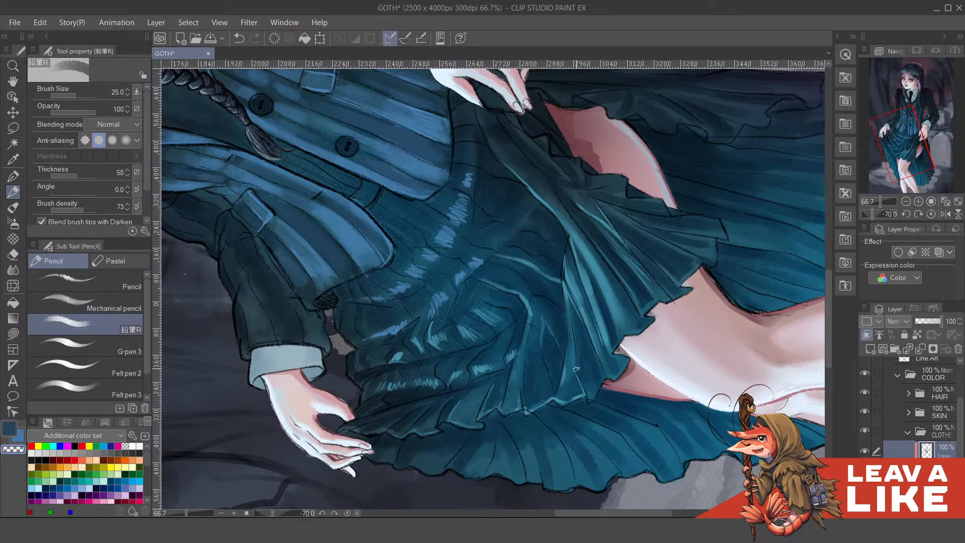
Tone down the bright pleat highlights on the skirt panel above the front leg with the transparent pencil
drag(582, 298, 611, 356)
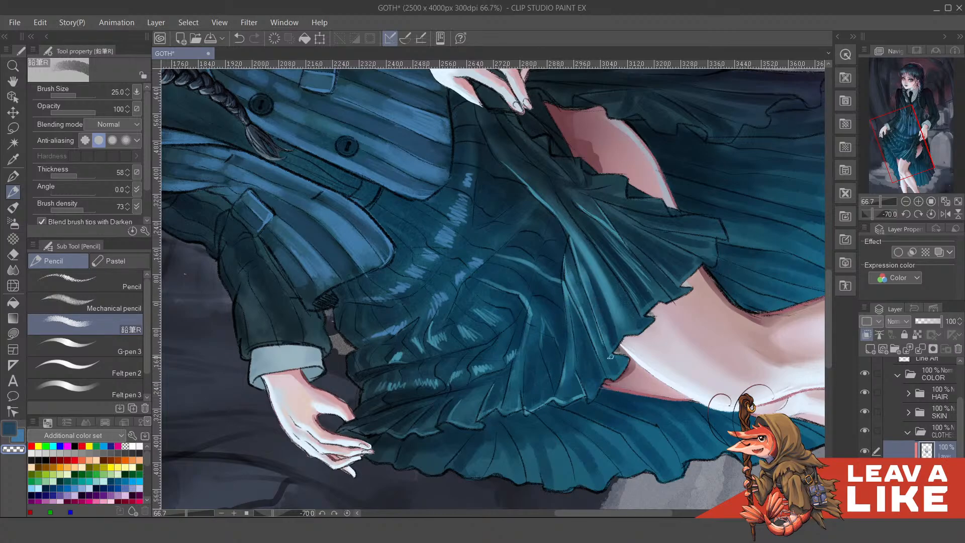
drag(612, 284, 632, 374)
drag(605, 324, 627, 374)
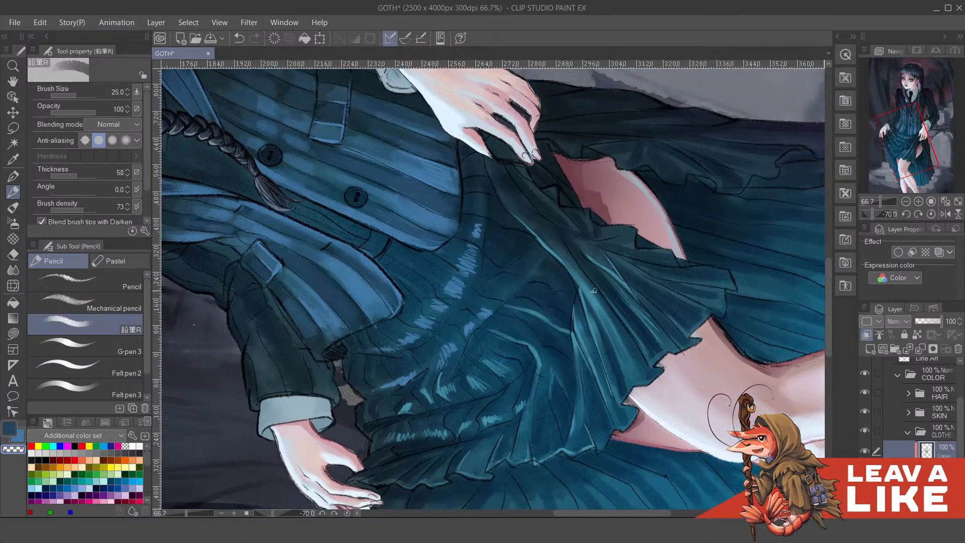
drag(622, 321, 647, 387)
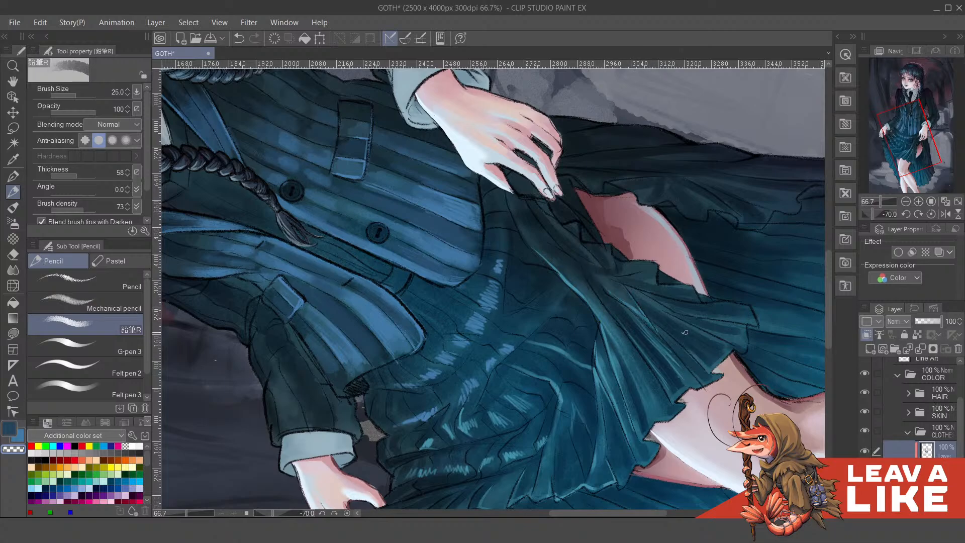
Paint the sketchy blue highlights below the jacket hem into a continuous curved band across the hips, using the pencil's lighter blue
key(ctrl+minus)
key(ctrl+plus)
key(asciicircum)
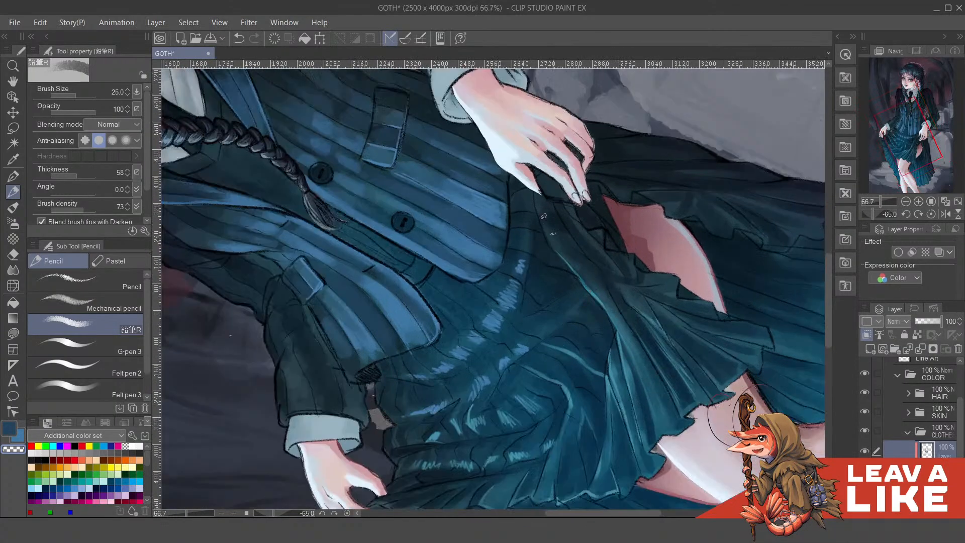
key(asciicircum)
key(asciicircum)
key(asciicircum)
key(asciicircum)
key(asciicircum)
key(asciicircum)
key(asciicircum)
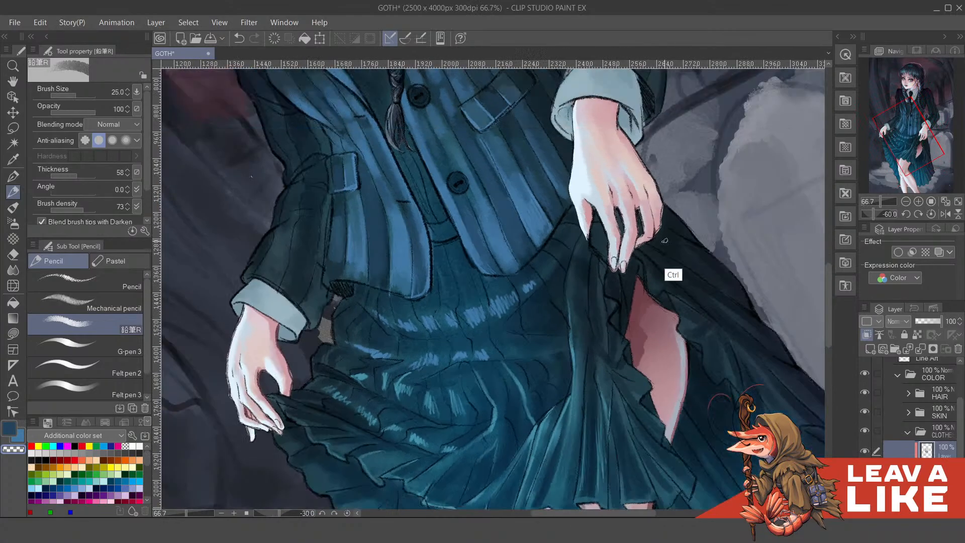
key(ctrl+minus)
key(ctrl+minus)
key(asciicircum)
key(ctrl+plus)
key(ctrl+plus)
key(ctrl+plus)
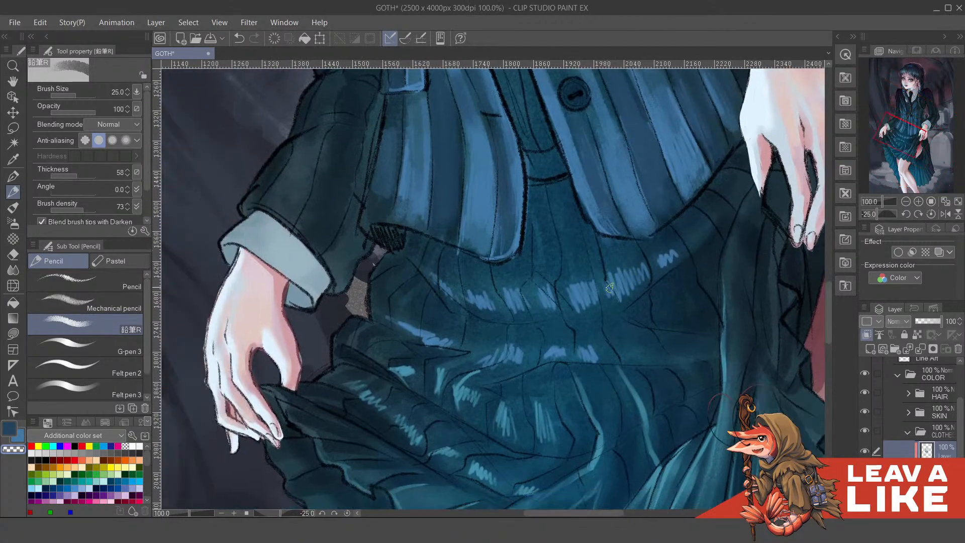
mouse_move(651, 268)
mouse_down()
mouse_move(613, 319)
mouse_move(653, 270)
mouse_move(644, 292)
mouse_move(667, 282)
mouse_move(642, 297)
mouse_up()
key(c)
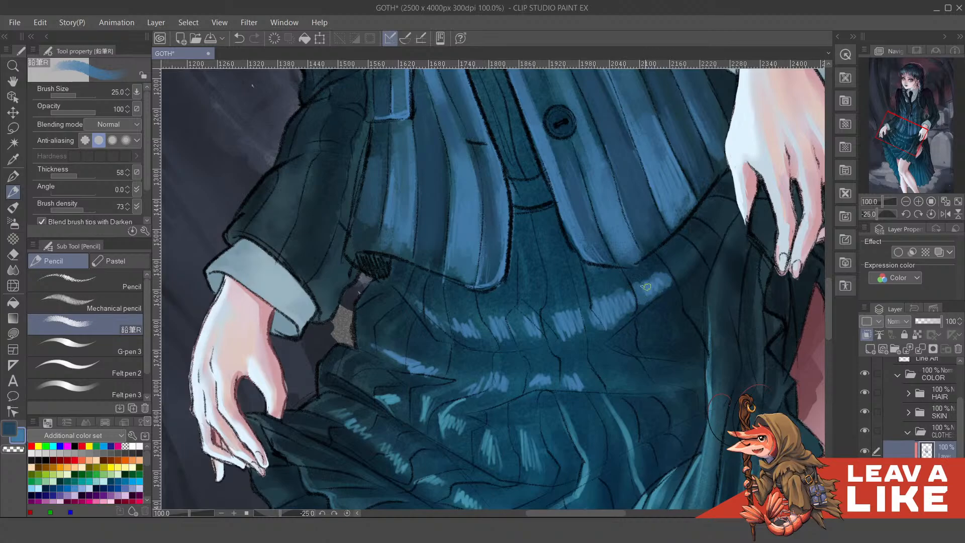
mouse_move(578, 319)
mouse_down()
mouse_move(584, 327)
mouse_move(557, 327)
mouse_move(561, 342)
mouse_move(582, 335)
mouse_move(505, 337)
mouse_up()
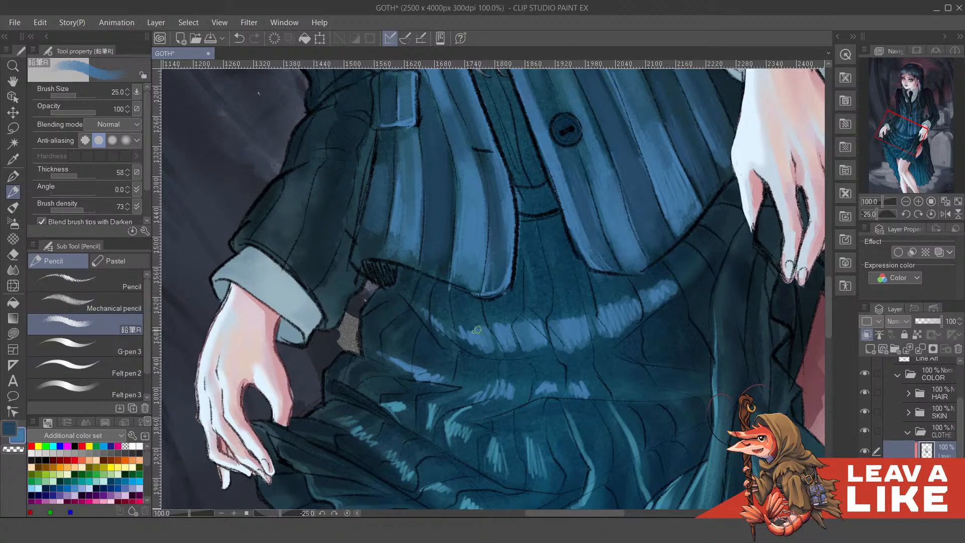
drag(465, 312, 507, 345)
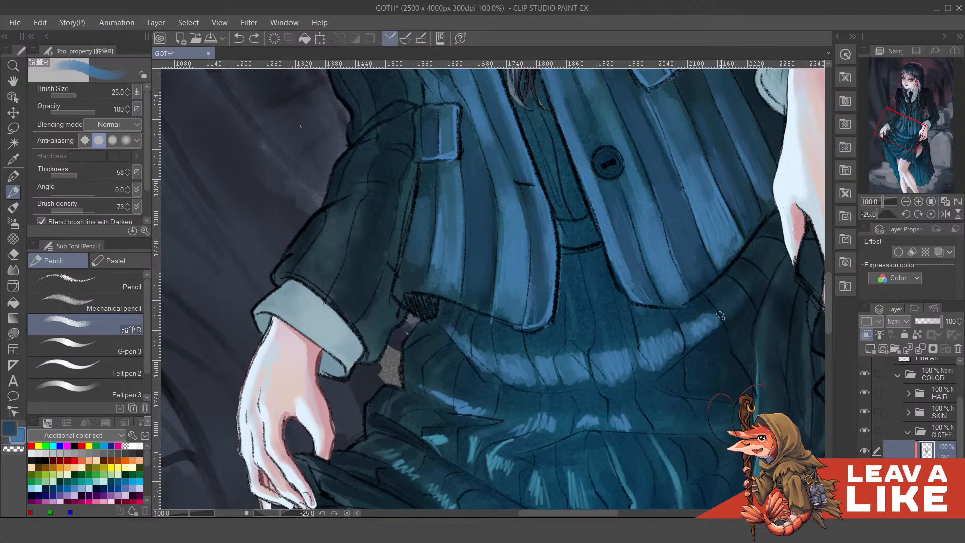
drag(742, 296, 716, 321)
drag(748, 252, 712, 220)
Review the hip highlight against the whole figure at small scale and from several canvas angles
key(ctrl+minus)
key(ctrl+minus)
key(asciicircum)
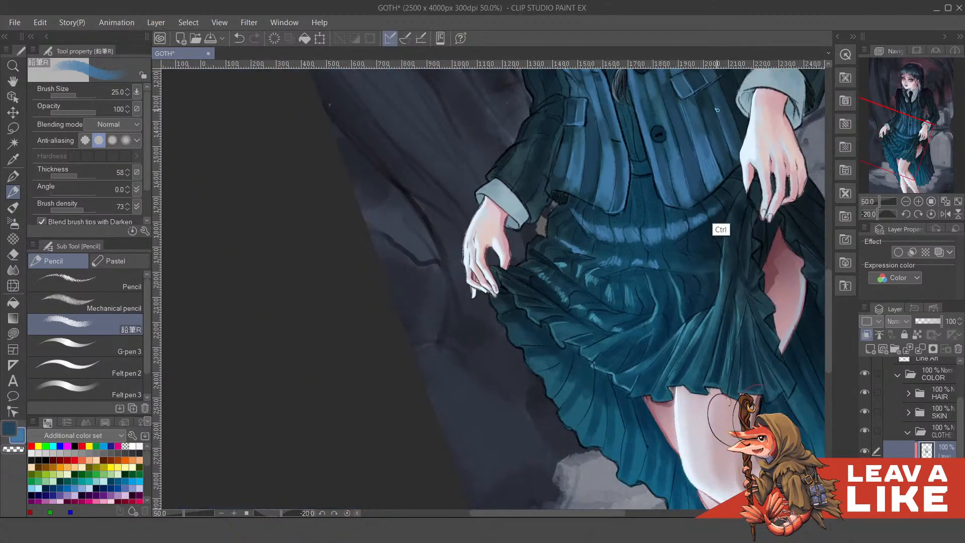
key(ctrl+minus)
key(ctrl+minus)
key(ctrl+minus)
key(ctrl+minus)
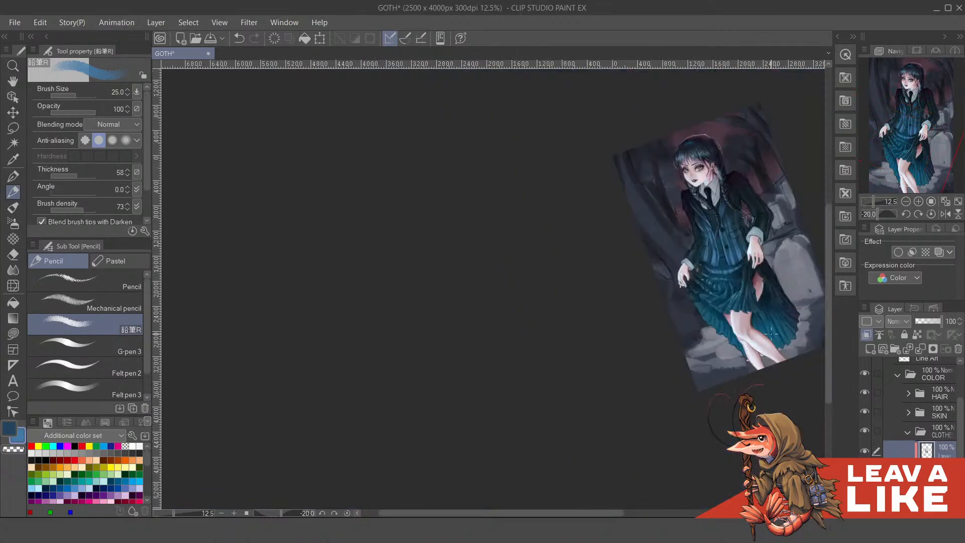
key(ctrl+plus)
key(ctrl+plus)
key(asciicircum)
key(asciicircum)
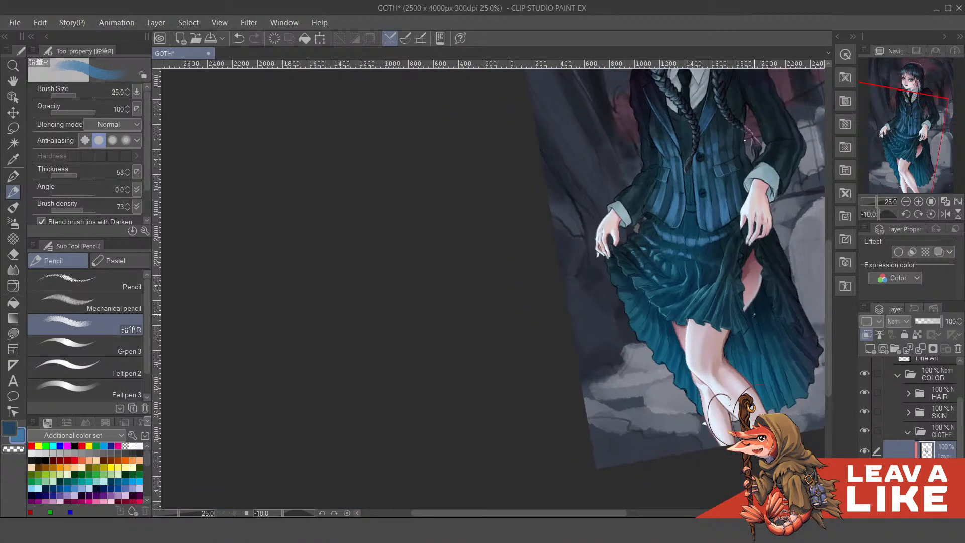
key(asciicircum)
key(asciicircum)
key(asciicircum)
key(asciicircum)
key(asciicircum)
key(asciicircum)
key(minus)
key(minus)
key(minus)
key(minus)
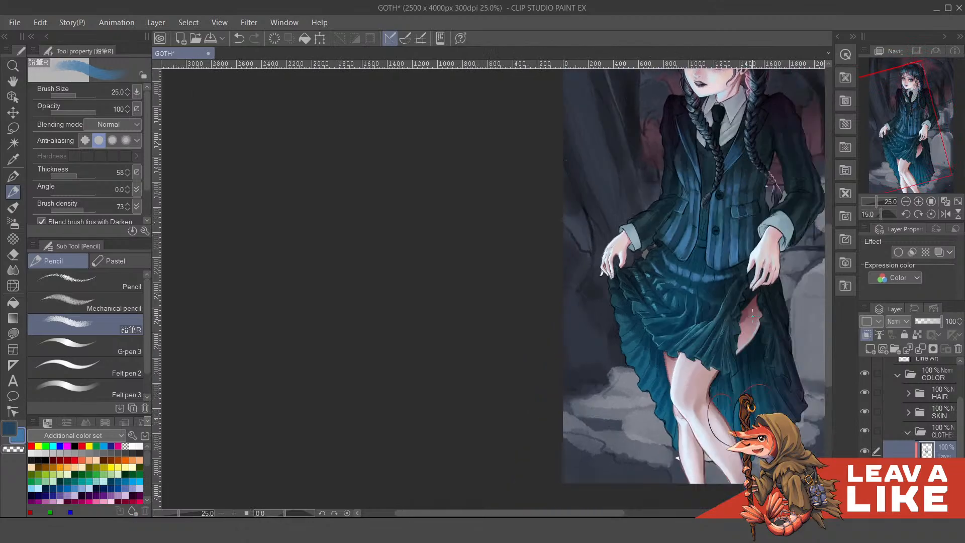
Sample the teal of the skirt highlights, fill in the hatched highlight on the central fold and soften its edges with transparent colour
key(minus)
key(minus)
key(minus)
key(minus)
key(minus)
key(minus)
key(minus)
key(ctrl+plus)
key(ctrl+plus)
key(ctrl+plus)
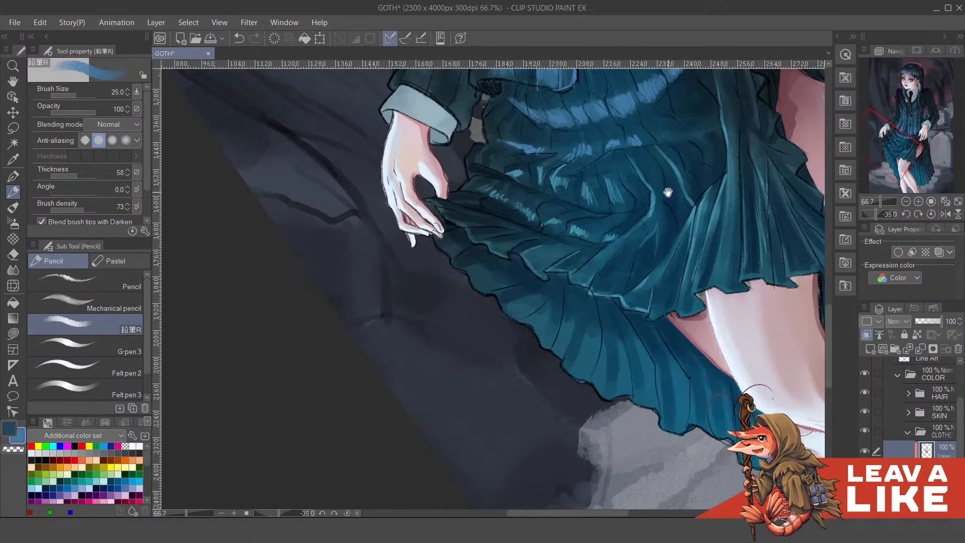
drag(667, 193, 642, 310)
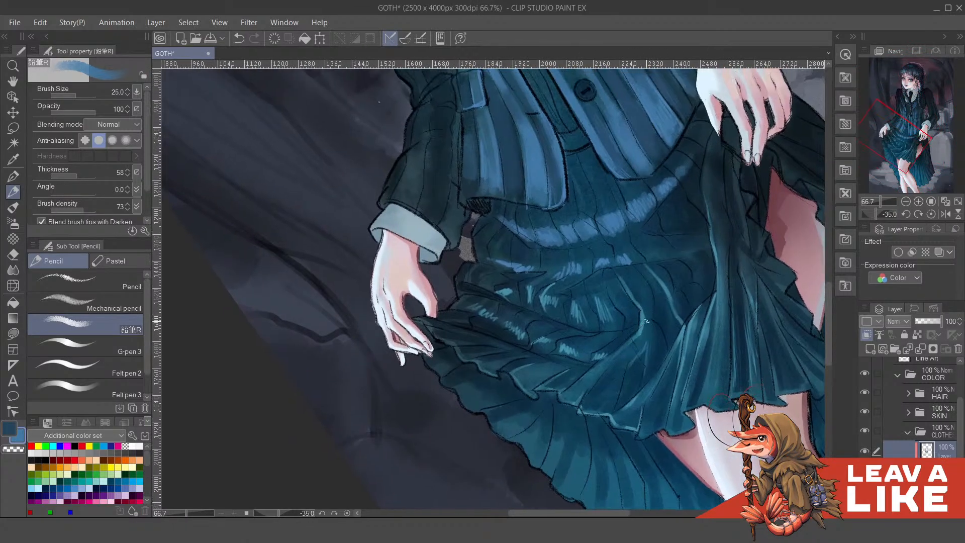
scroll(603, 310, up, 1)
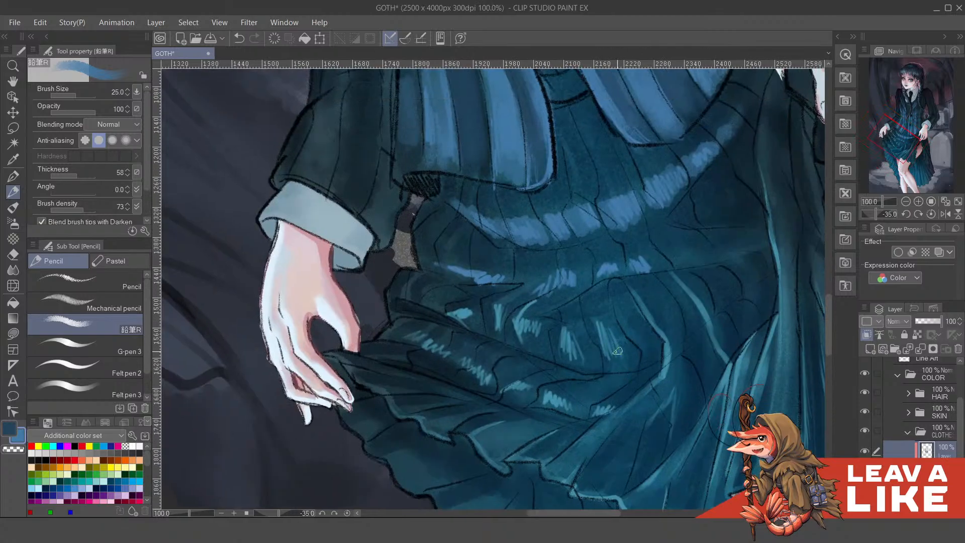
scroll(621, 365, up, 1)
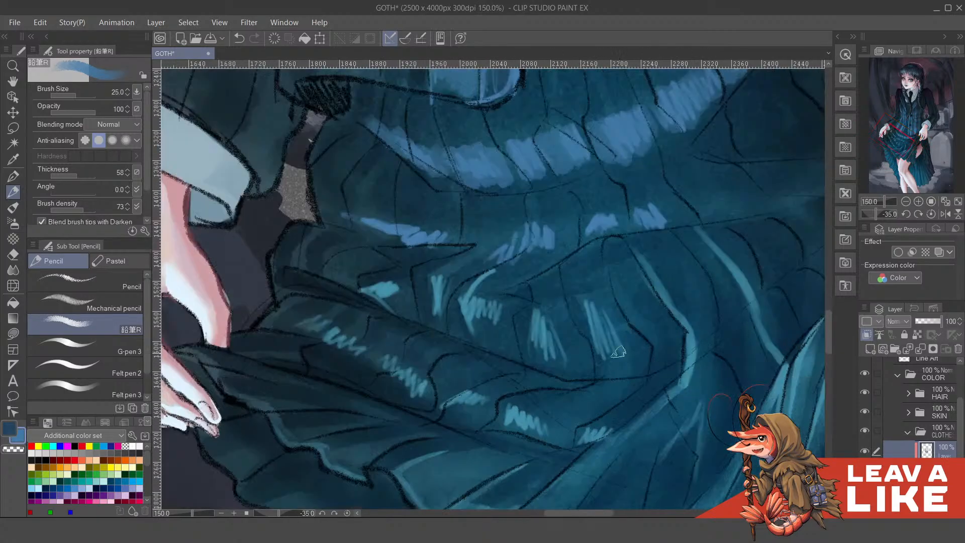
mouse_move(614, 347)
mouse_down()
mouse_move(589, 360)
mouse_move(593, 322)
mouse_move(606, 372)
mouse_move(620, 376)
mouse_move(607, 341)
mouse_move(602, 357)
mouse_move(610, 358)
mouse_up()
scroll(605, 333, up, 1)
key(c)
drag(608, 325, 630, 406)
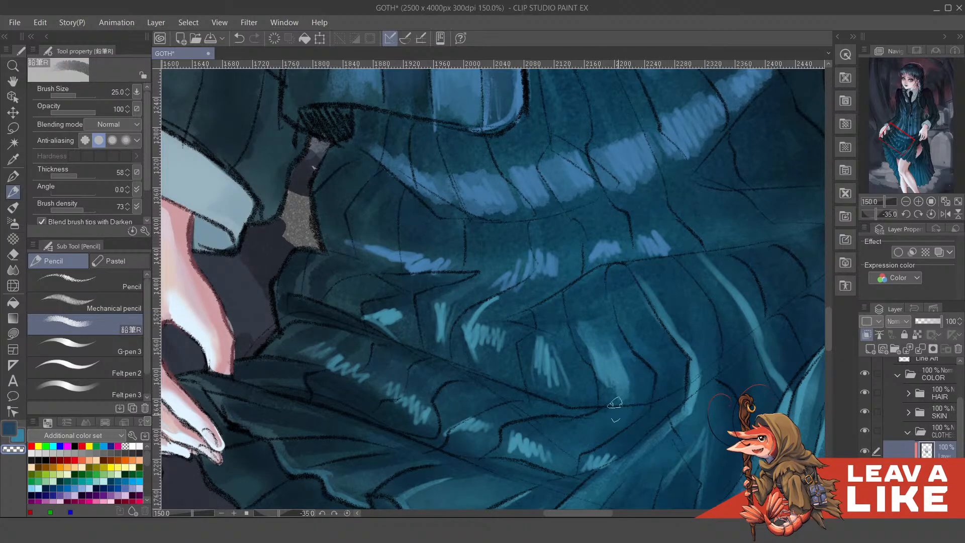
Add more teal to the central fold's highlight and trim its edges again with transparent colour
key(c)
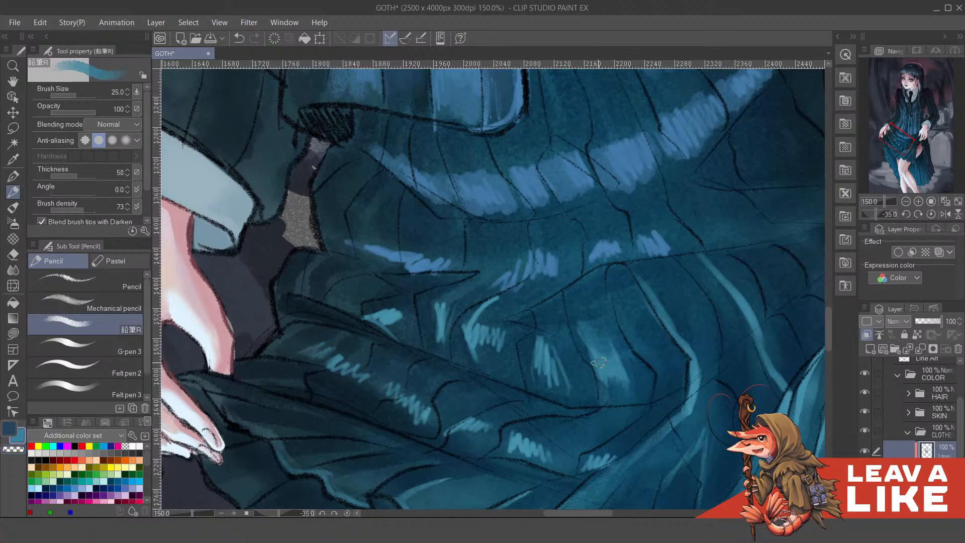
mouse_move(598, 362)
mouse_down()
mouse_move(585, 406)
mouse_move(608, 397)
mouse_up()
key(c)
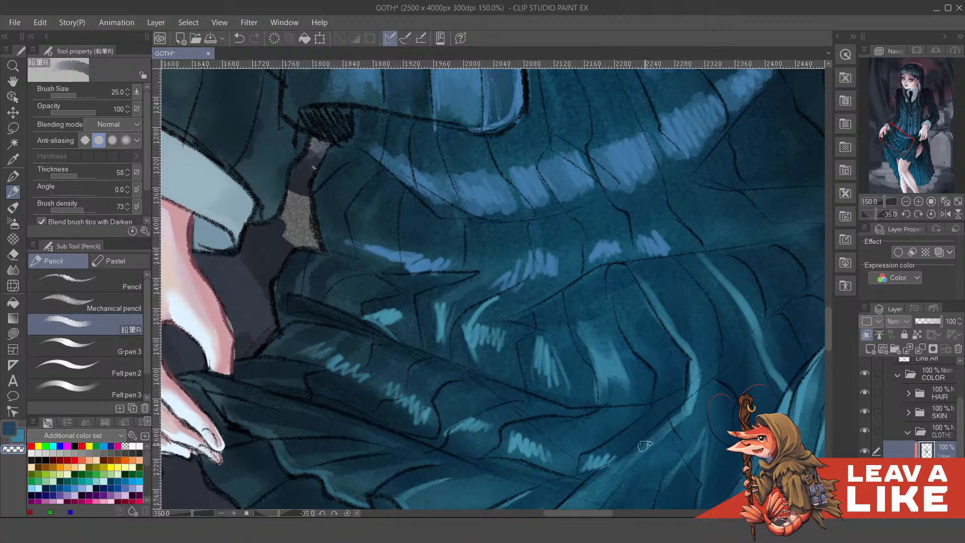
drag(623, 334, 662, 347)
Fill the hatched highlight on the adjacent fold with solid teal and blend its lower edge with transparent colour
key(c)
mouse_move(578, 365)
mouse_down()
mouse_move(586, 398)
mouse_move(606, 399)
mouse_move(577, 369)
mouse_move(566, 387)
mouse_move(561, 362)
mouse_move(563, 392)
mouse_move(572, 357)
mouse_move(584, 418)
mouse_move(588, 394)
mouse_move(612, 403)
mouse_up()
key(c)
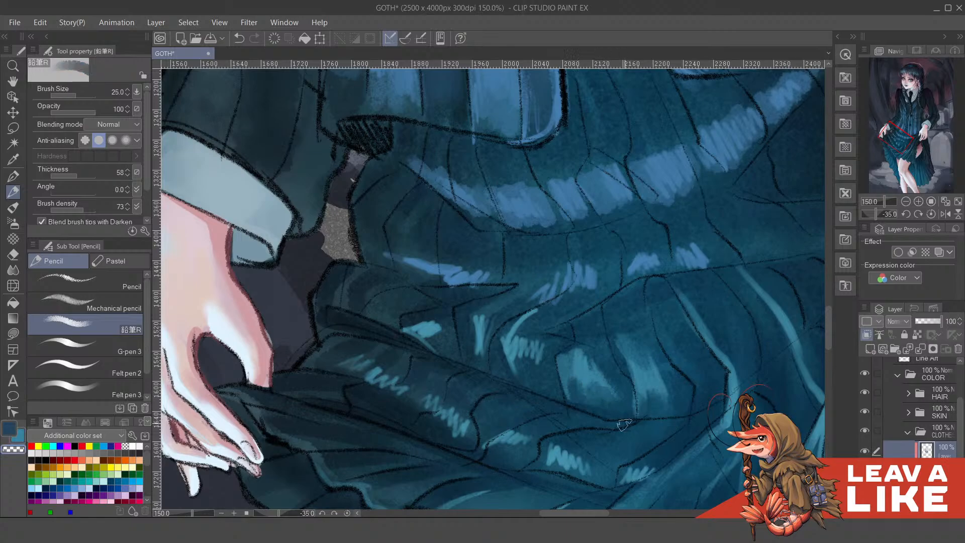
Extend the teal highlight along the curved fold towards the raised skirt side, joining the hatched patches, and soften it with transparent colour
key(c)
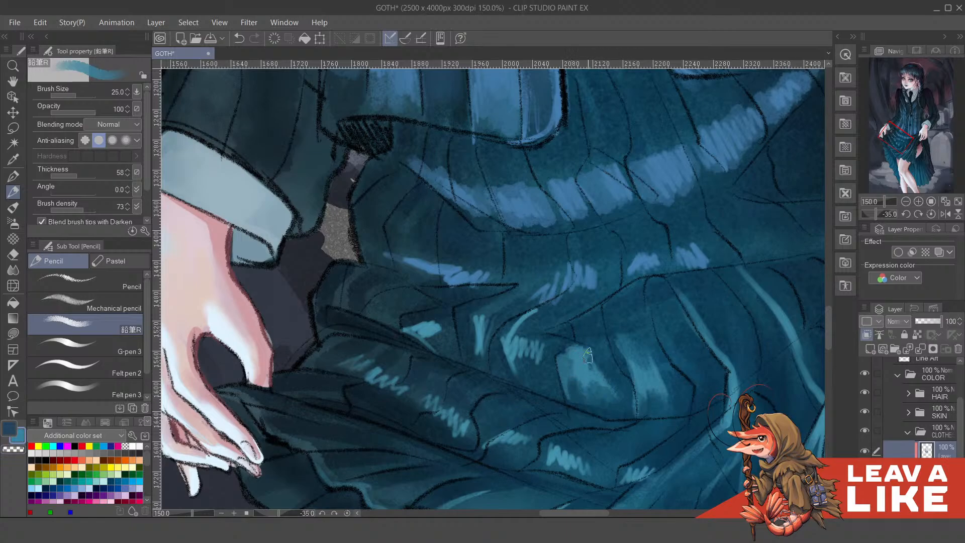
mouse_move(588, 354)
mouse_down()
mouse_move(514, 346)
mouse_move(584, 356)
mouse_up()
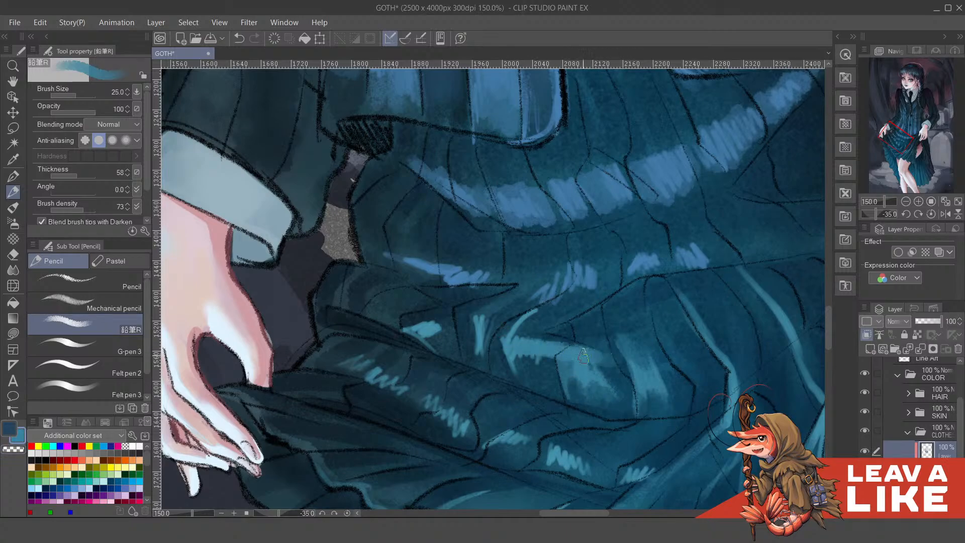
mouse_move(514, 349)
mouse_down()
mouse_move(546, 348)
mouse_move(512, 334)
mouse_move(559, 298)
mouse_move(492, 345)
mouse_move(511, 384)
mouse_move(518, 380)
mouse_move(504, 350)
mouse_move(535, 370)
mouse_move(545, 366)
mouse_move(544, 344)
mouse_up()
key(c)
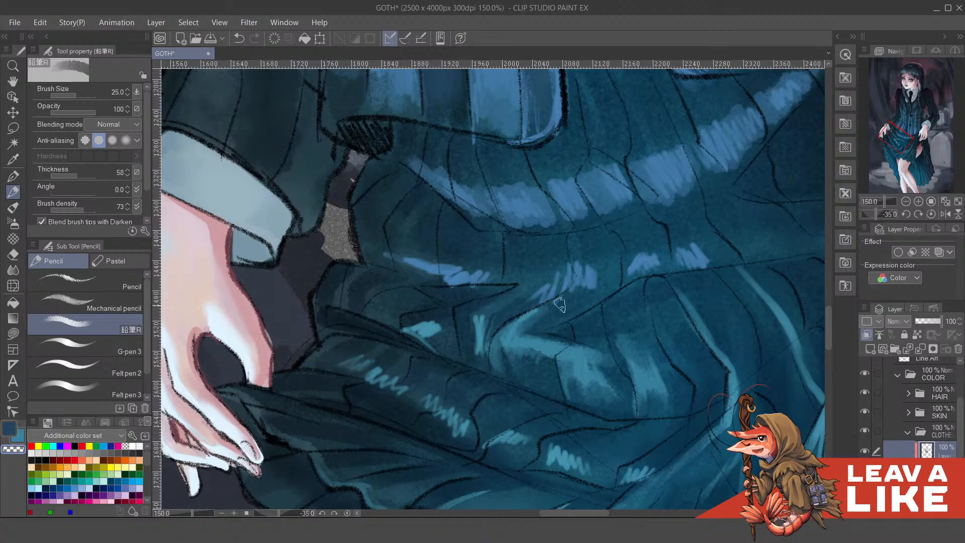
scroll(583, 308, up, 1)
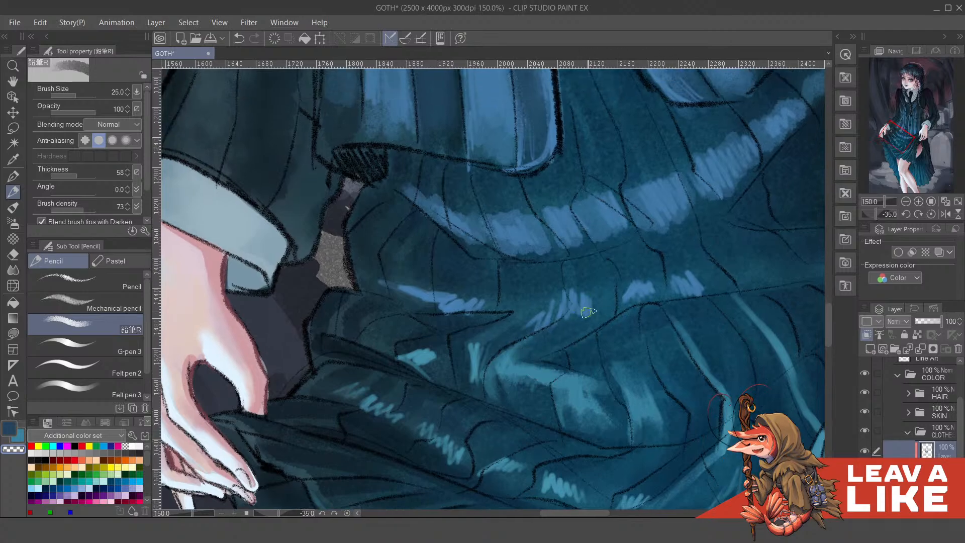
Touch up the teal highlights on the central skirt folds and soften their edges with transparent colour
scroll(685, 276, down, 2)
key(c)
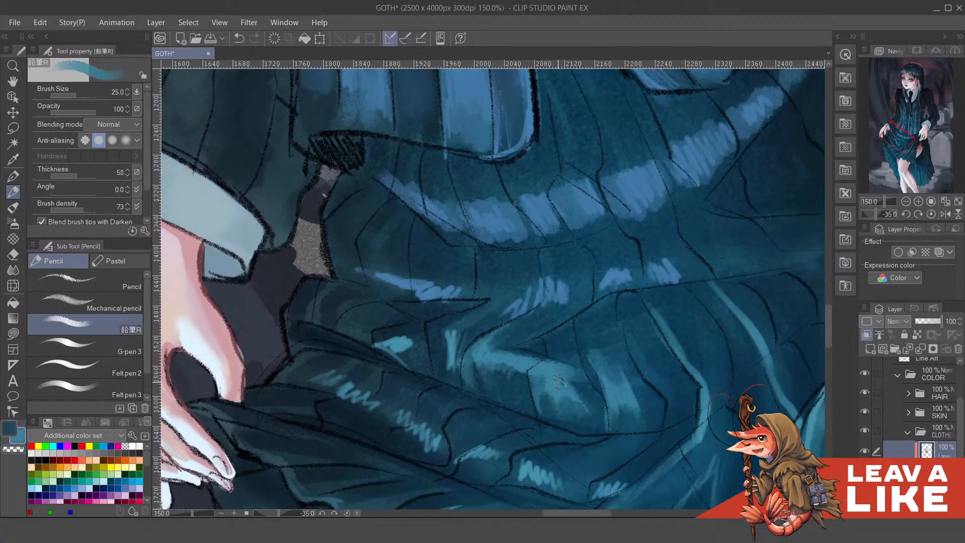
key(c)
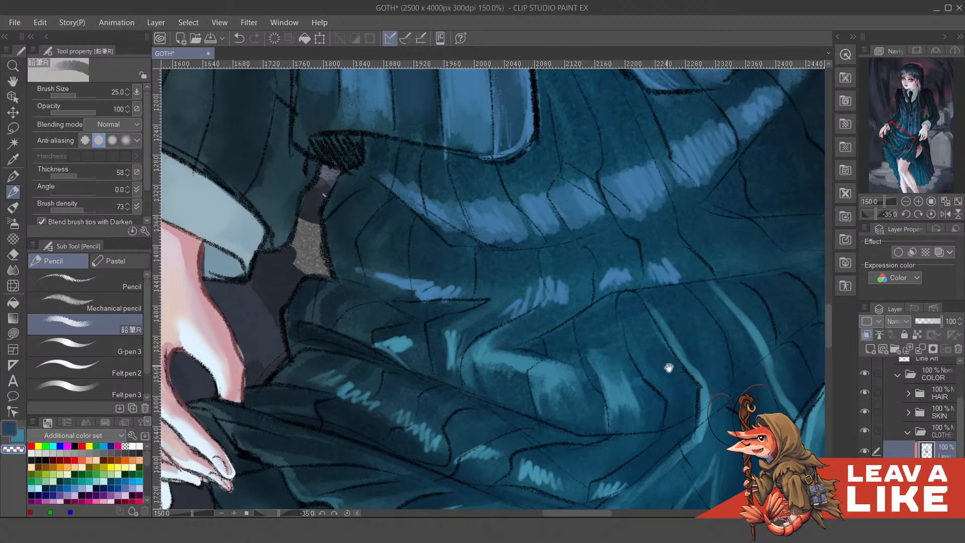
scroll(670, 371, right, 2)
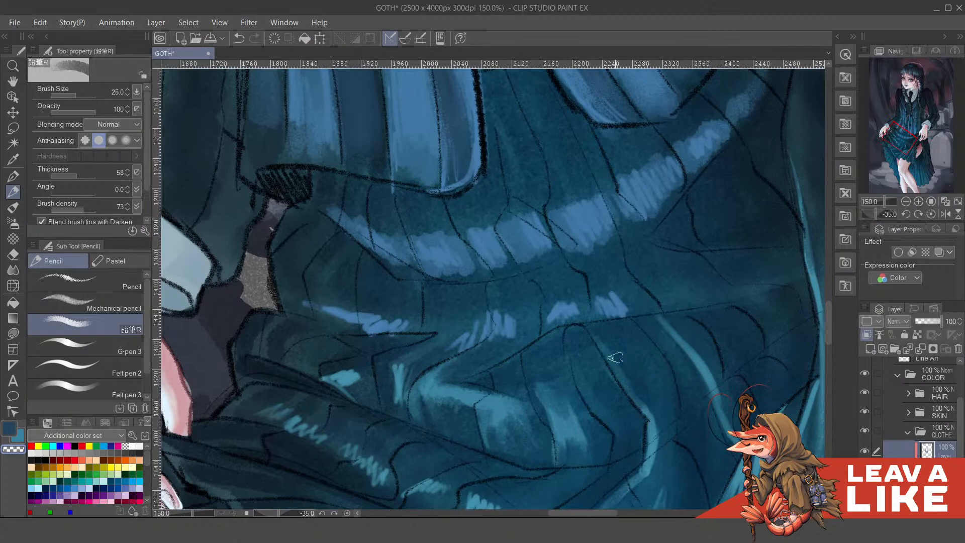
scroll(610, 341, down, 3)
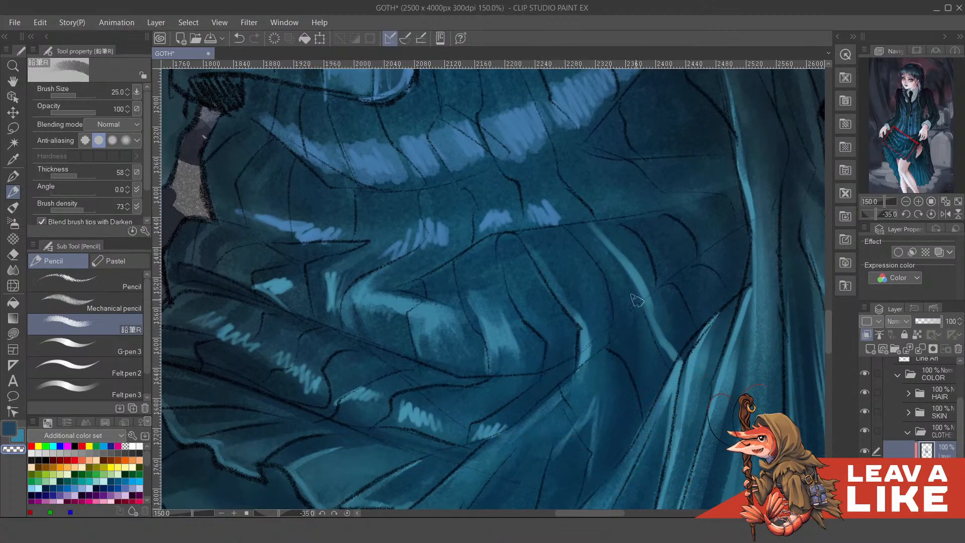
Widen the teal highlight at the bend of the narrow fold next to the central highlights and soften it with transparent colour
drag(599, 388, 623, 292)
mouse_move(680, 261)
mouse_down()
mouse_move(606, 310)
mouse_move(649, 282)
mouse_move(636, 341)
mouse_move(618, 329)
mouse_move(627, 336)
mouse_move(638, 302)
mouse_up()
key(c)
key(c)
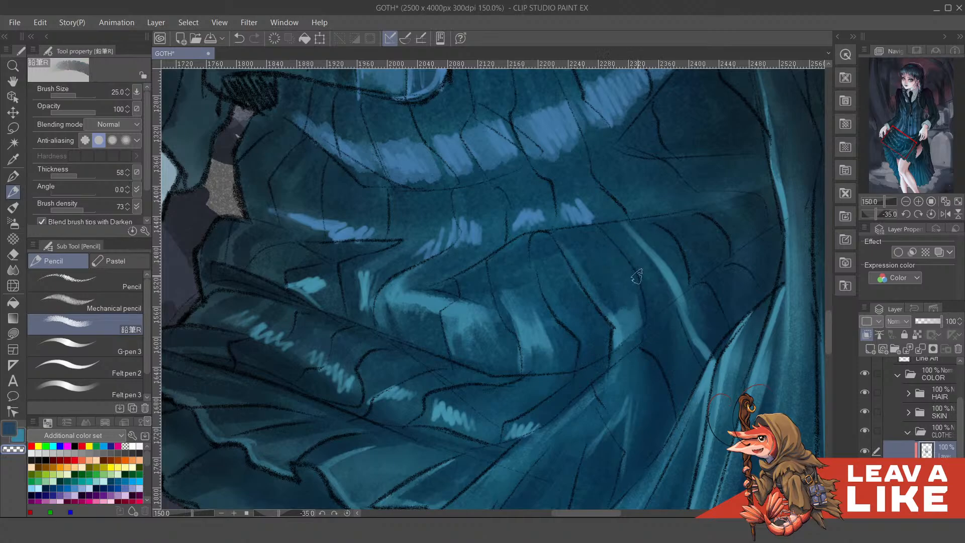
drag(674, 295, 665, 310)
Mirror the canvas view horizontally and rotate it to -15 degrees to examine the skirt's fold highlights
scroll(641, 292, down, 2)
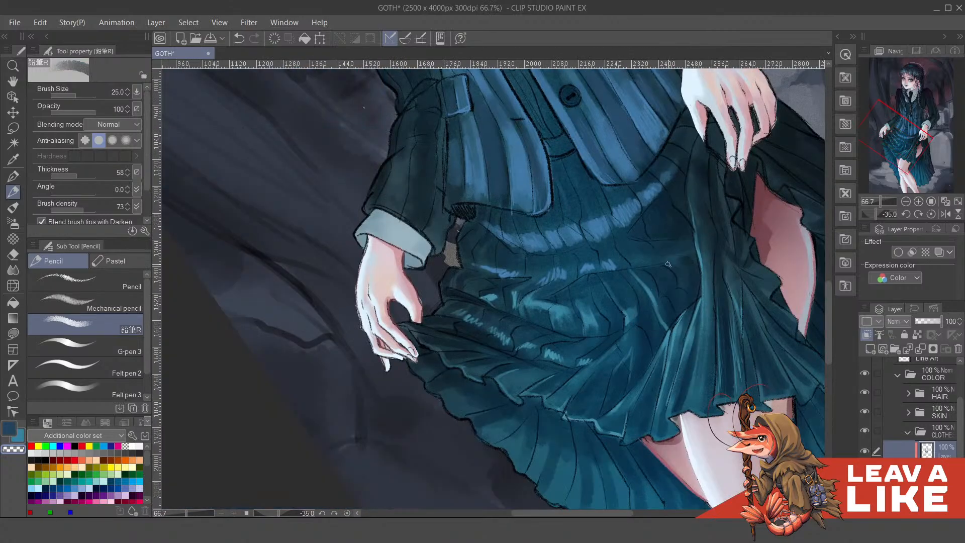
key(h)
key(minus)
key(minus)
key(minus)
key(minus)
key(minus)
key(minus)
key(minus)
scroll(678, 285, up, 2)
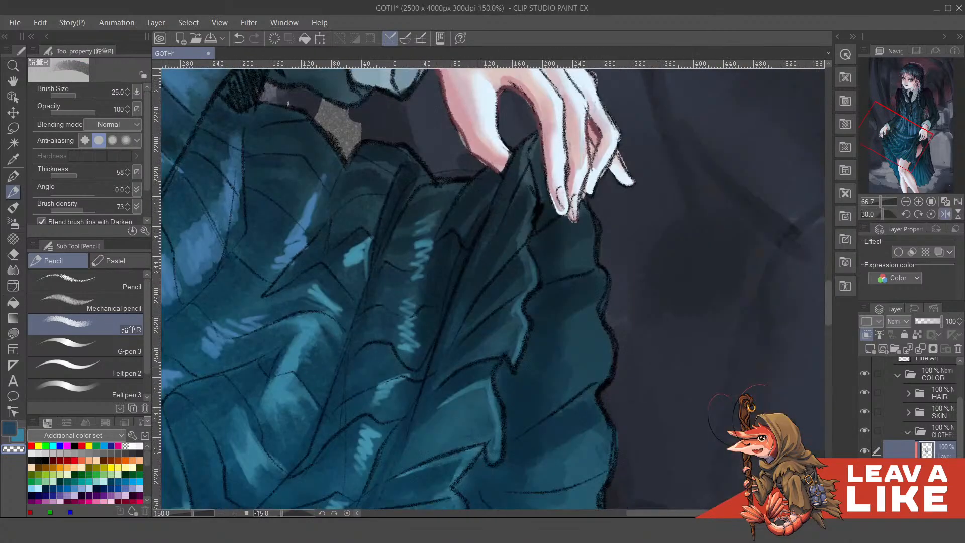
key(minus)
key(minus)
key(minus)
scroll(483, 316, up, 2)
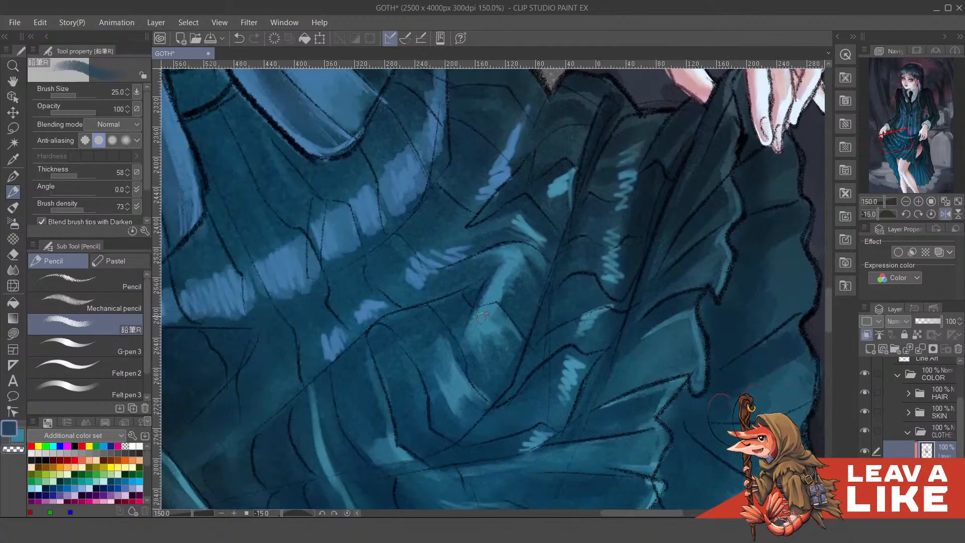
Sample the highlight teal, refine the central fold highlights and paint a new vertical highlight on the bare fold between them
alt+click(510, 324)
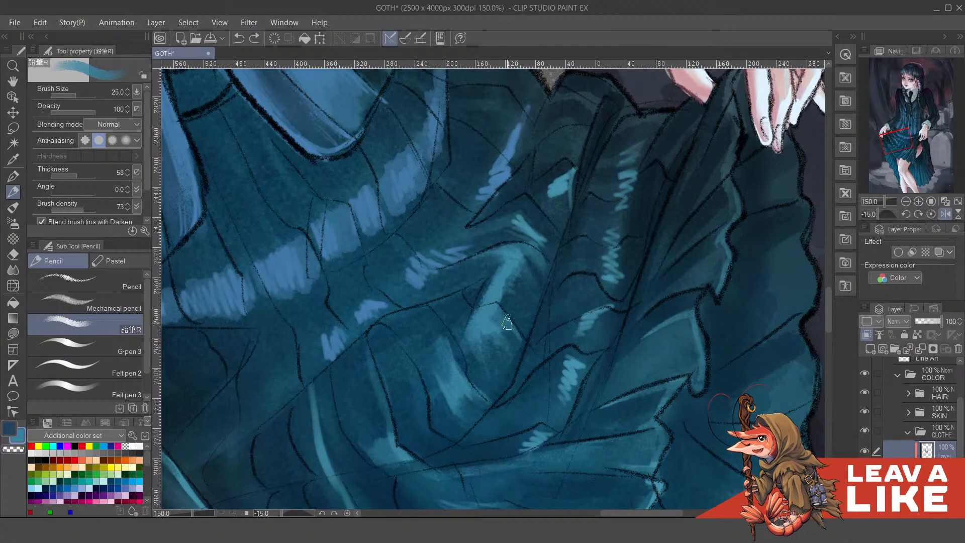
mouse_move(496, 318)
mouse_down()
mouse_move(508, 326)
mouse_move(542, 298)
mouse_move(598, 291)
mouse_up()
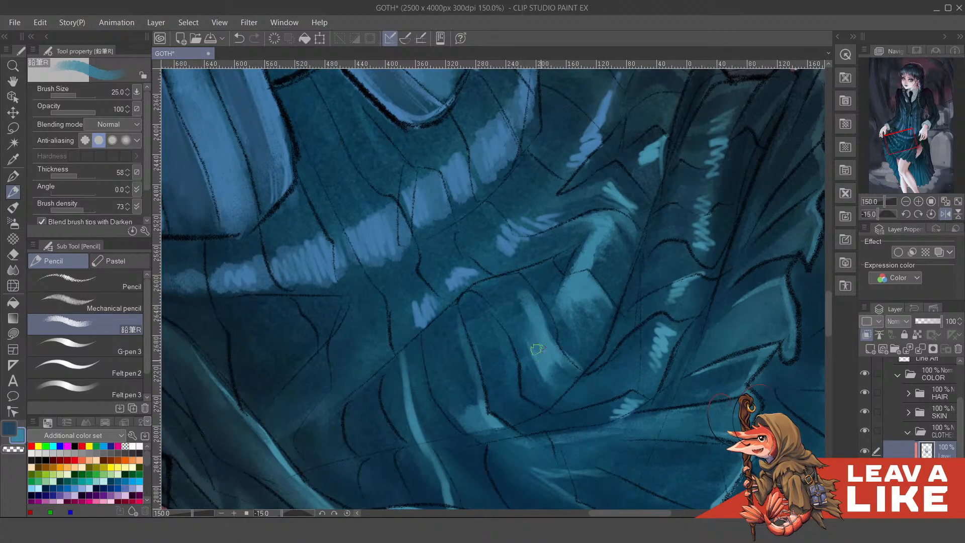
drag(558, 330, 575, 300)
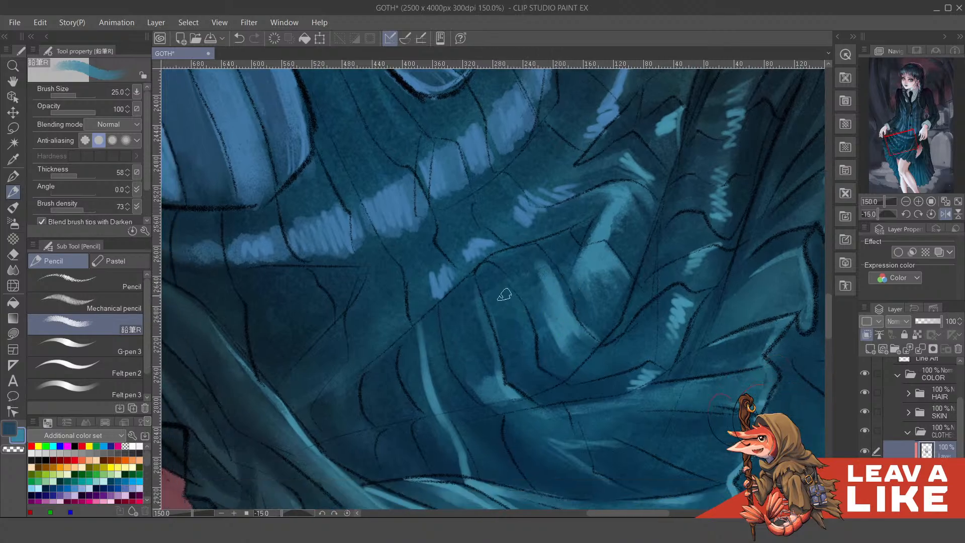
mouse_move(500, 291)
mouse_down()
mouse_move(536, 381)
mouse_move(504, 361)
mouse_move(519, 340)
mouse_up()
Rotate the view to 5 degrees and tone down the corner of the curved fold and its adjacent hatched highlight with dark blue
key(ctrl+minus)
key(ctrl+minus)
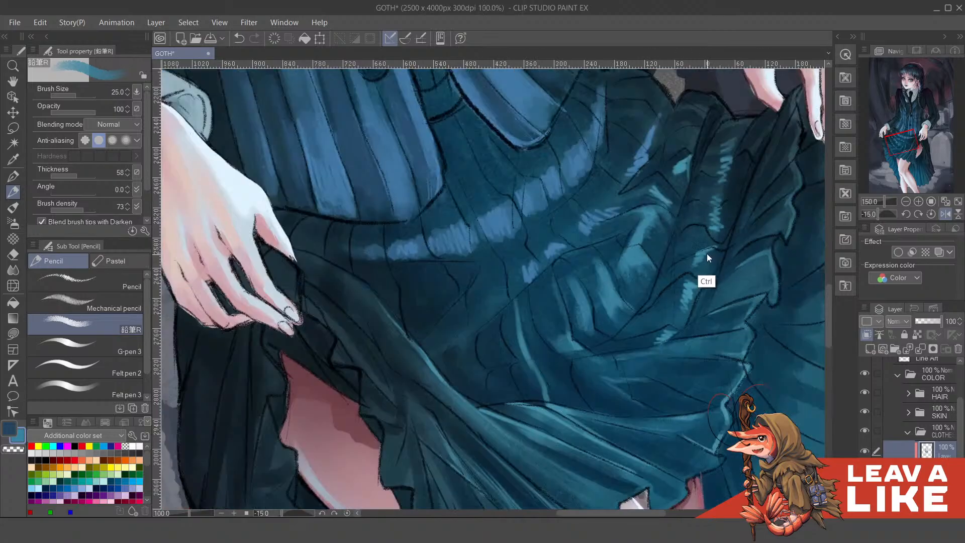
key(asciicircum)
key(asciicircum)
key(asciicircum)
key(asciicircum)
key(ctrl+plus)
key(ctrl+plus)
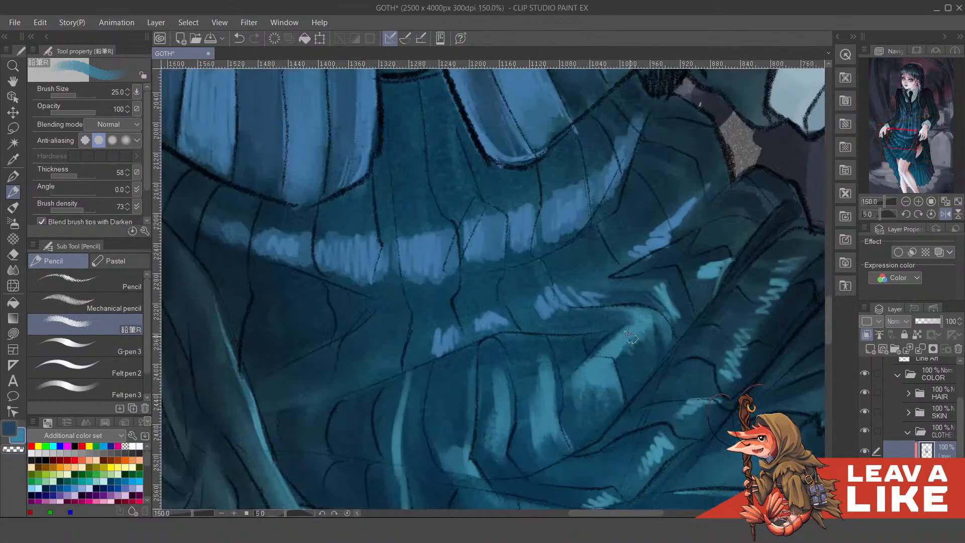
key(x)
mouse_move(634, 338)
mouse_down()
mouse_move(615, 354)
mouse_move(657, 330)
mouse_move(639, 321)
mouse_move(652, 318)
mouse_move(669, 328)
mouse_up()
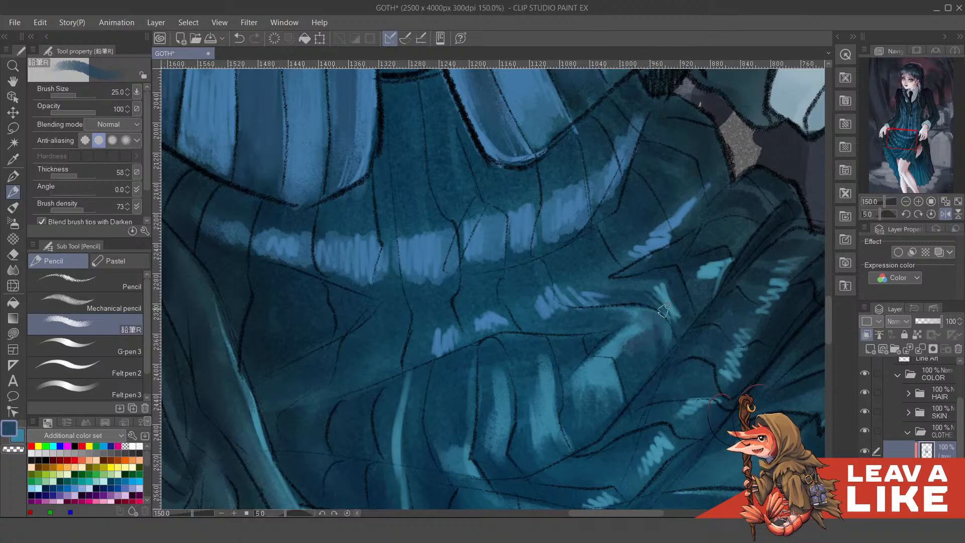
drag(657, 285, 685, 316)
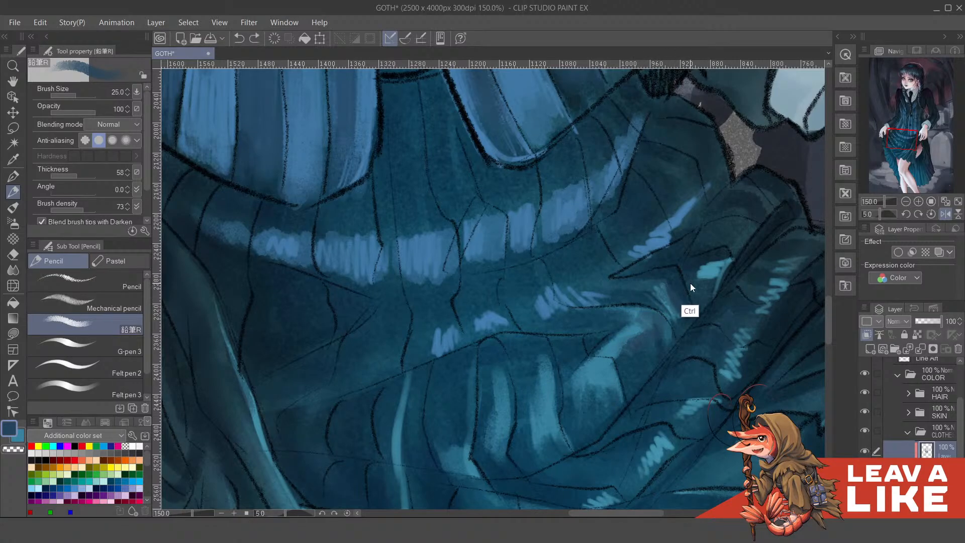
Rework the small highlight above the curved fold with teal and dark blue, extending it along the crease and trimming it with transparent colour
key(x)
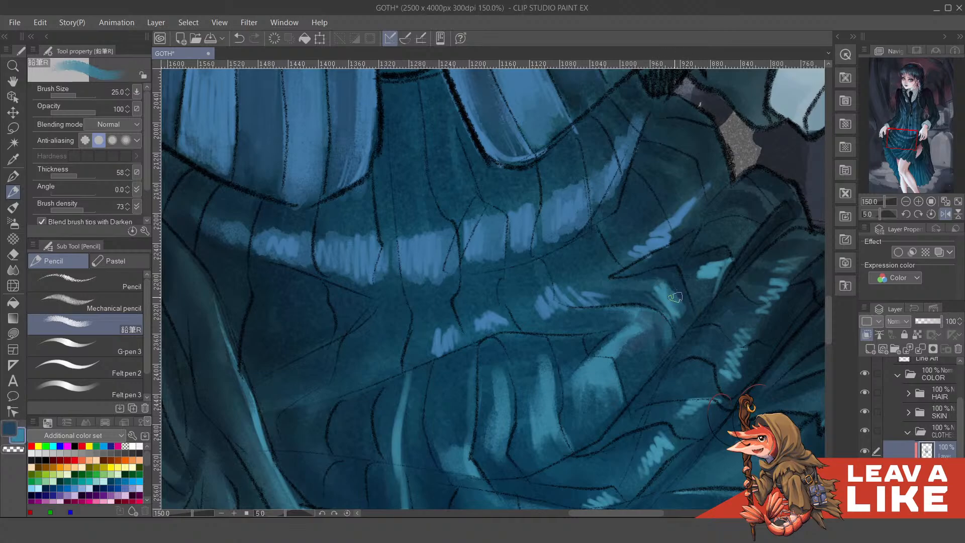
key(x)
drag(668, 289, 683, 309)
drag(646, 278, 667, 290)
key(x)
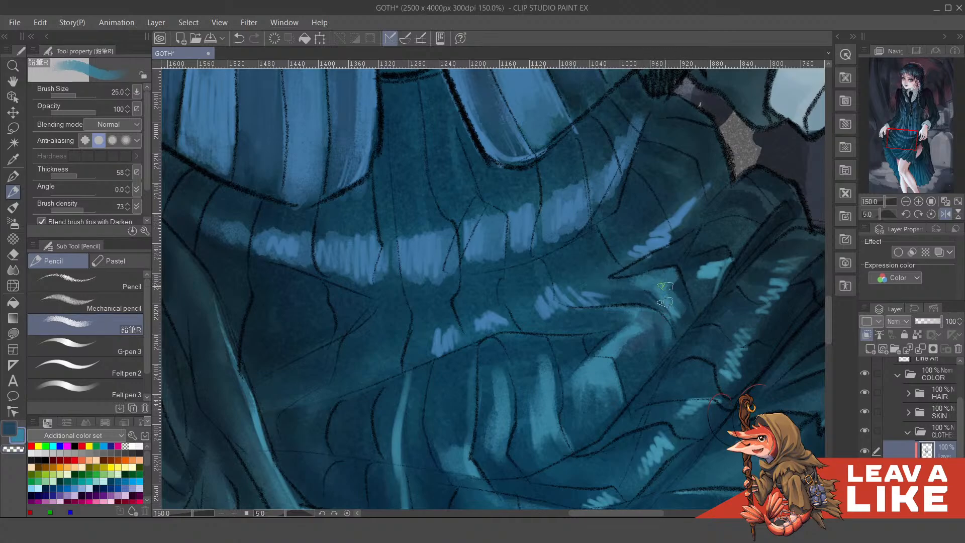
key(x)
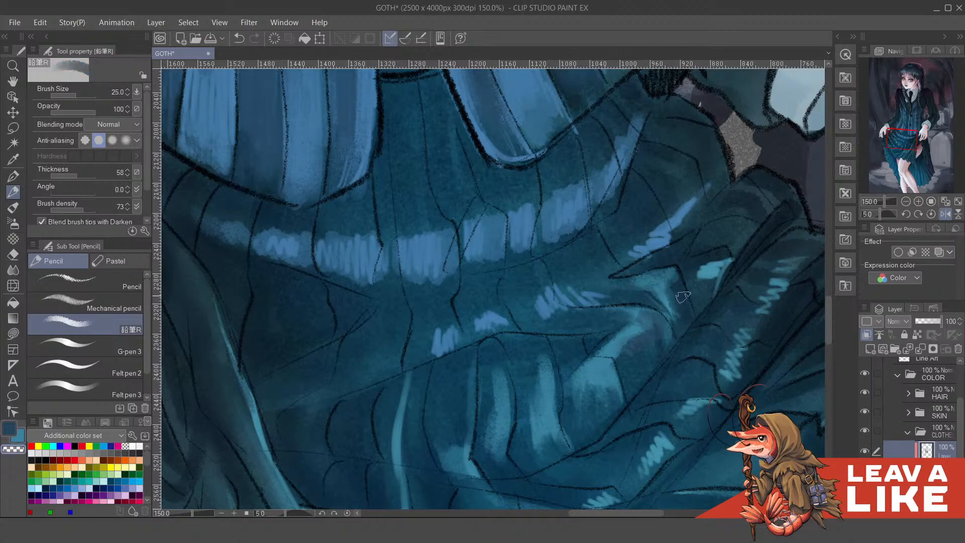
Return the canvas to its unmirrored view and fill the lower hatched highlights on the gathered fold with solid teal
scroll(698, 227, down, 3)
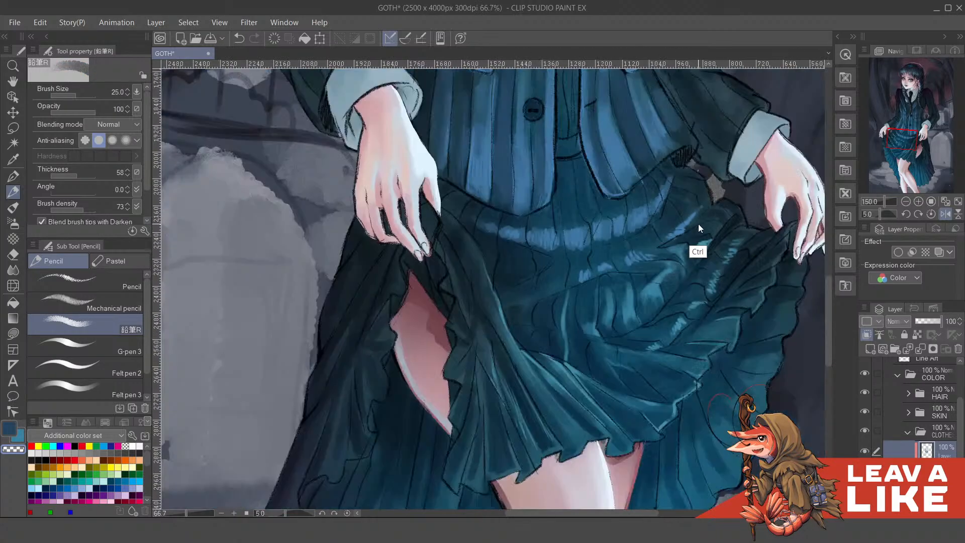
scroll(698, 228, down, 2)
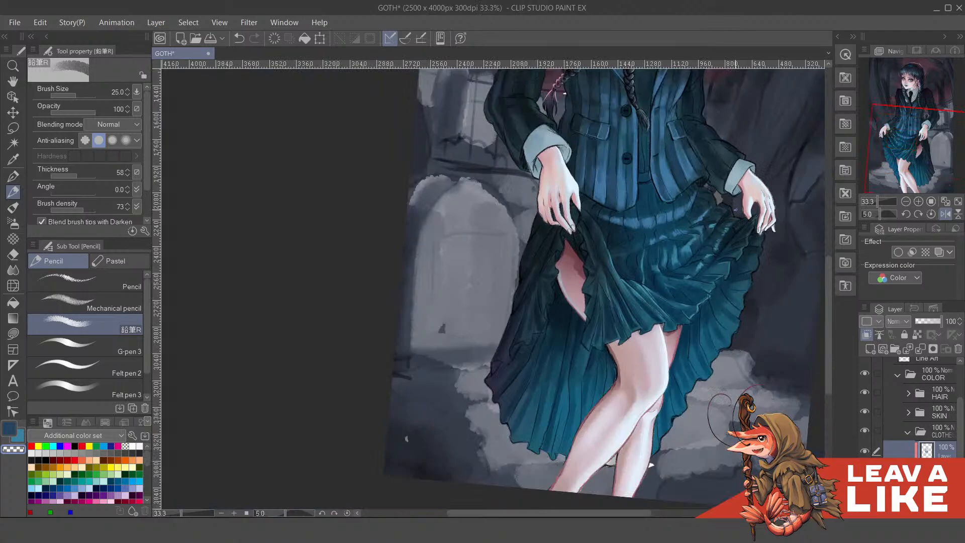
key(h)
scroll(470, 284, up, 3)
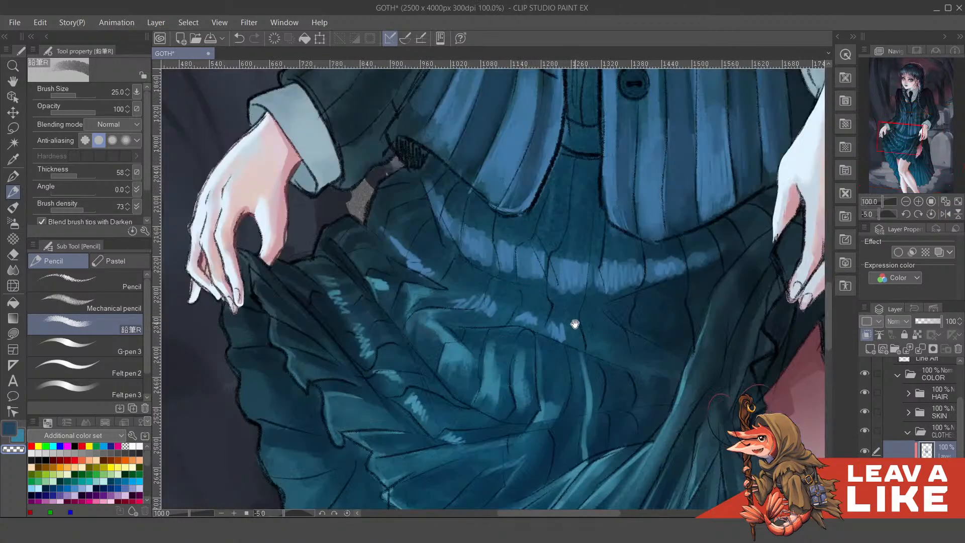
drag(575, 324, 564, 295)
key(x)
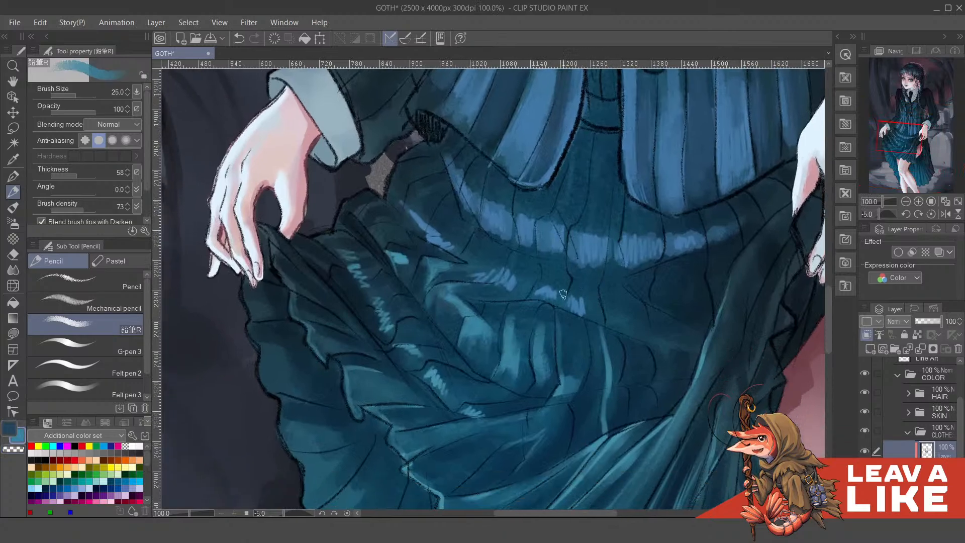
scroll(513, 322, up, 1)
drag(477, 353, 550, 362)
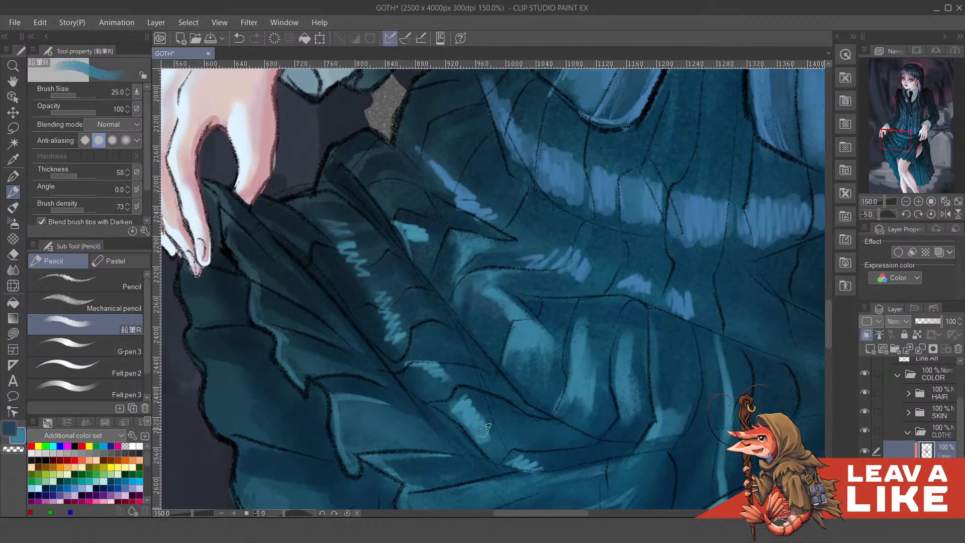
mouse_move(494, 425)
mouse_down()
mouse_move(550, 431)
mouse_move(459, 417)
mouse_up()
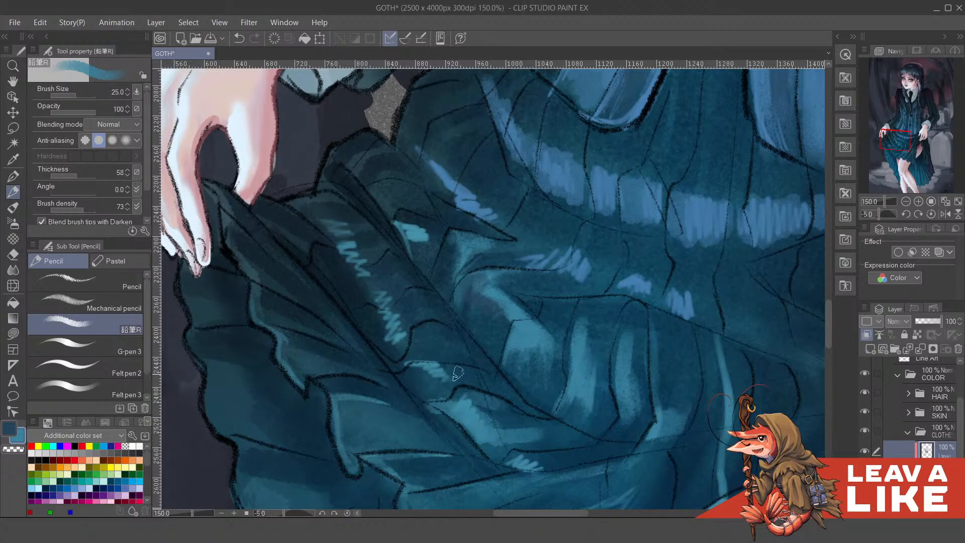
mouse_move(458, 373)
mouse_down()
mouse_move(477, 392)
mouse_move(452, 400)
mouse_move(503, 424)
mouse_up()
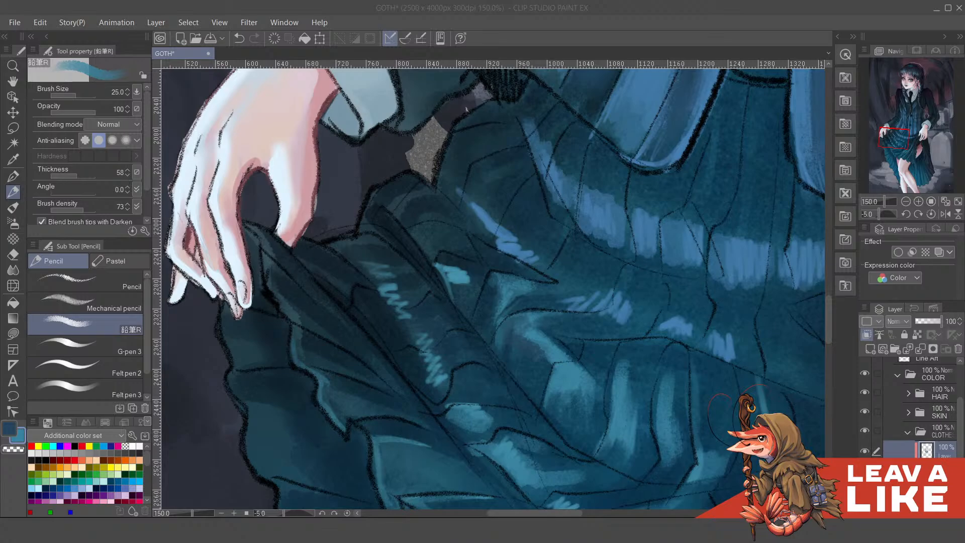
Fill the upper hatched highlights on the gathered fold near the raised hand with solid teal and highlight the rounded pleat below them
click(684, 11)
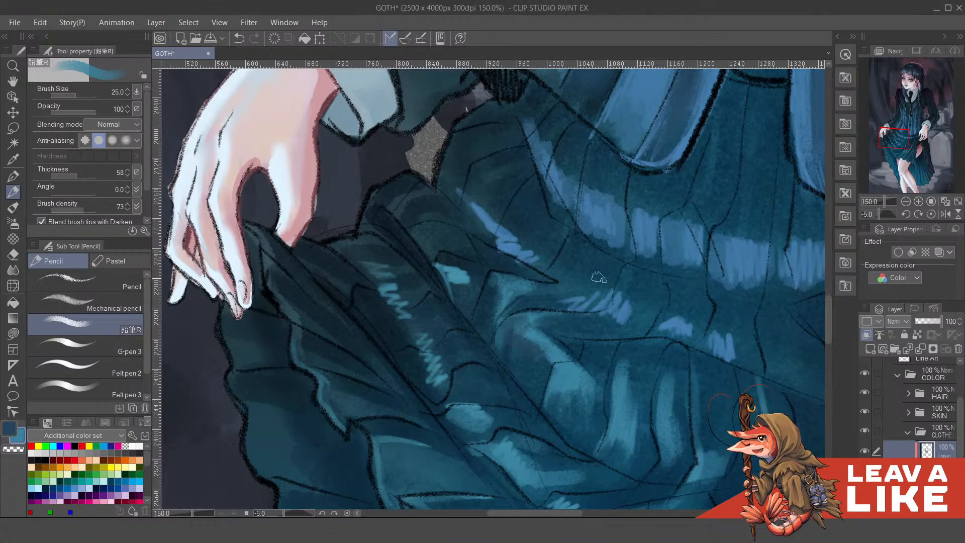
drag(571, 238, 512, 256)
drag(613, 271, 581, 319)
mouse_move(472, 363)
mouse_down()
mouse_move(518, 296)
mouse_move(573, 240)
mouse_up()
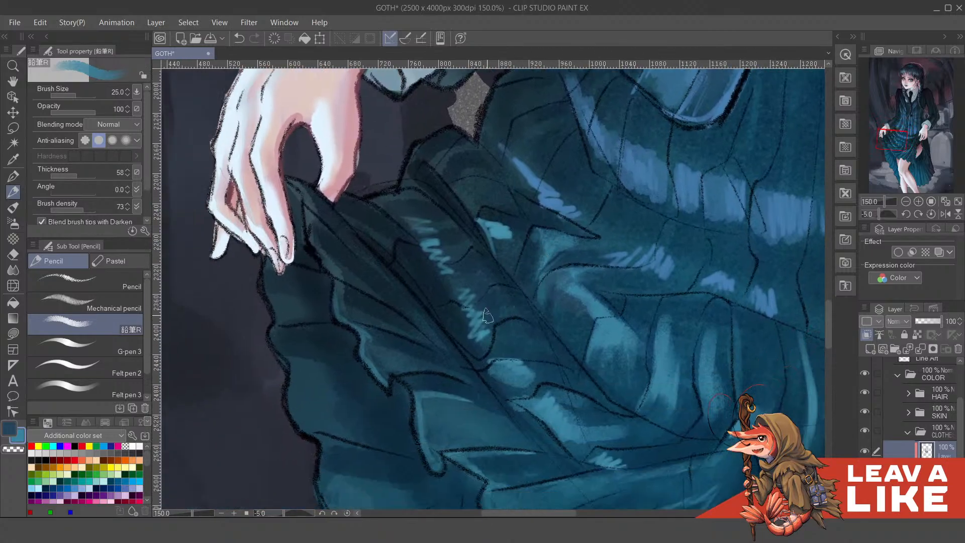
mouse_move(489, 316)
mouse_down()
mouse_move(473, 334)
mouse_move(492, 302)
mouse_move(470, 327)
mouse_move(485, 348)
mouse_move(479, 329)
mouse_move(485, 338)
mouse_move(489, 315)
mouse_move(457, 283)
mouse_move(470, 294)
mouse_move(470, 260)
mouse_move(485, 313)
mouse_move(458, 311)
mouse_move(471, 327)
mouse_move(474, 316)
mouse_move(453, 314)
mouse_up()
mouse_move(476, 283)
mouse_down()
mouse_move(441, 287)
mouse_move(464, 282)
mouse_move(471, 293)
mouse_move(452, 294)
mouse_move(426, 284)
mouse_up()
key(ctrl+minus)
key(ctrl+minus)
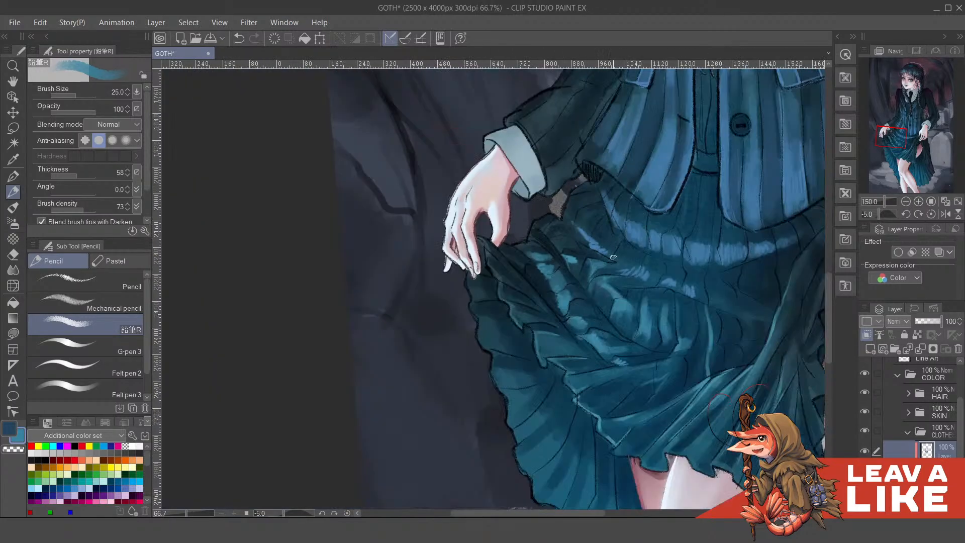
key(ctrl+plus)
key(ctrl+plus)
Soften and dim the teal highlights along the gathered fold and rounded pleat with transparent colour
mouse_move(521, 354)
mouse_down()
mouse_move(538, 346)
mouse_move(537, 366)
mouse_move(551, 365)
mouse_move(551, 353)
mouse_up()
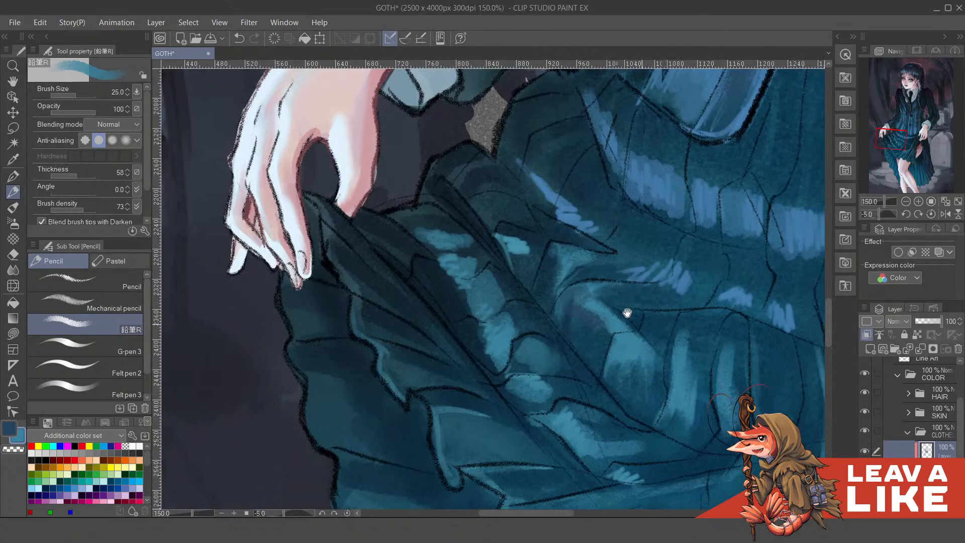
drag(628, 314, 555, 282)
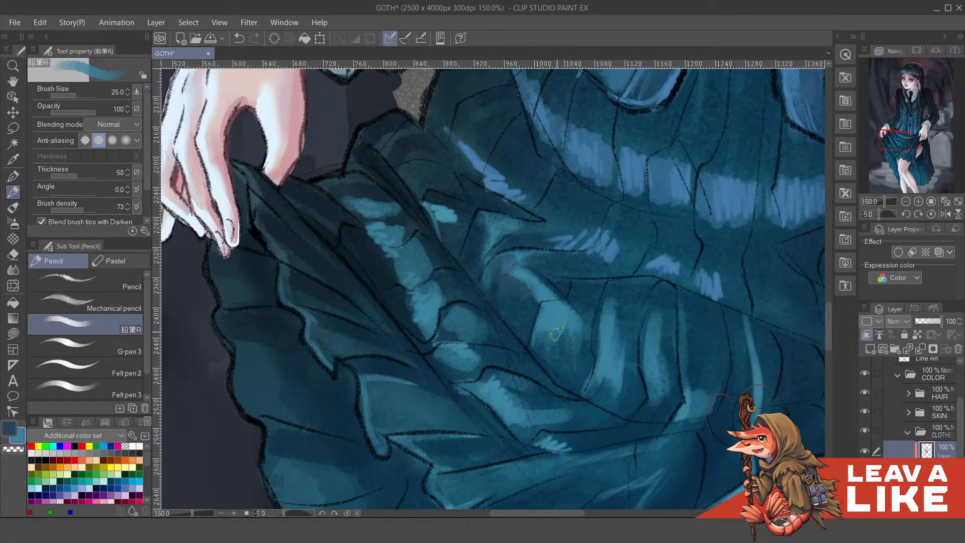
alt+click(554, 333)
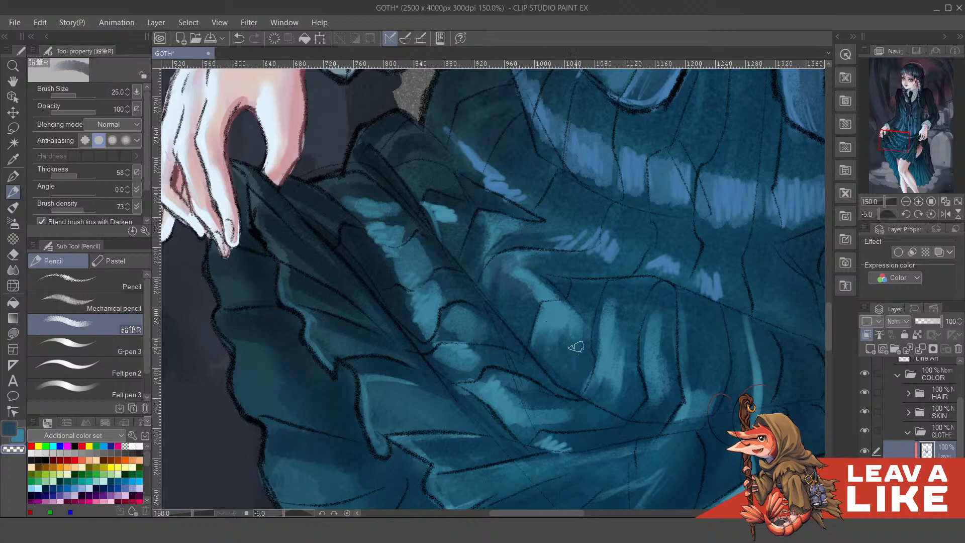
mouse_move(475, 337)
mouse_down()
mouse_move(469, 329)
mouse_move(544, 353)
mouse_up()
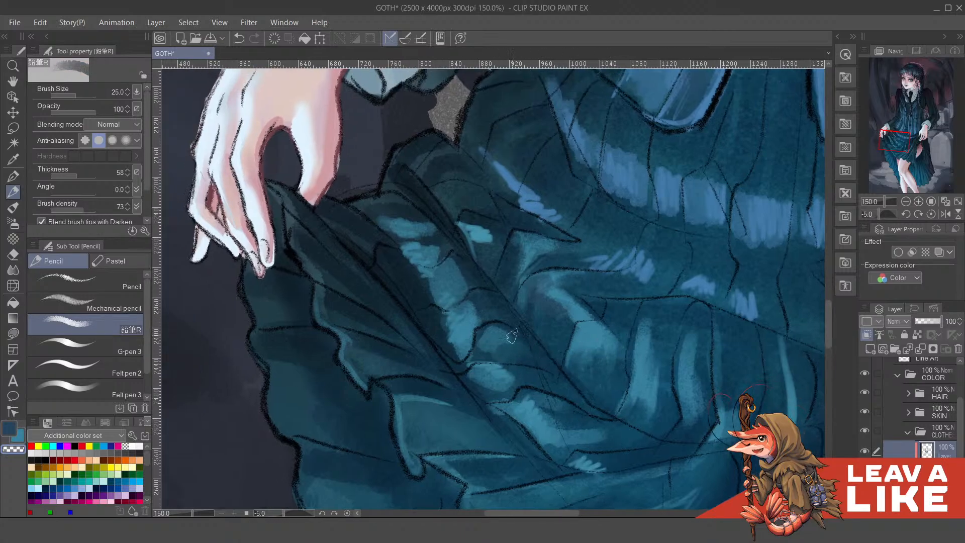
mouse_move(492, 322)
mouse_down()
mouse_move(459, 351)
mouse_move(453, 343)
mouse_move(500, 330)
mouse_move(499, 315)
mouse_up()
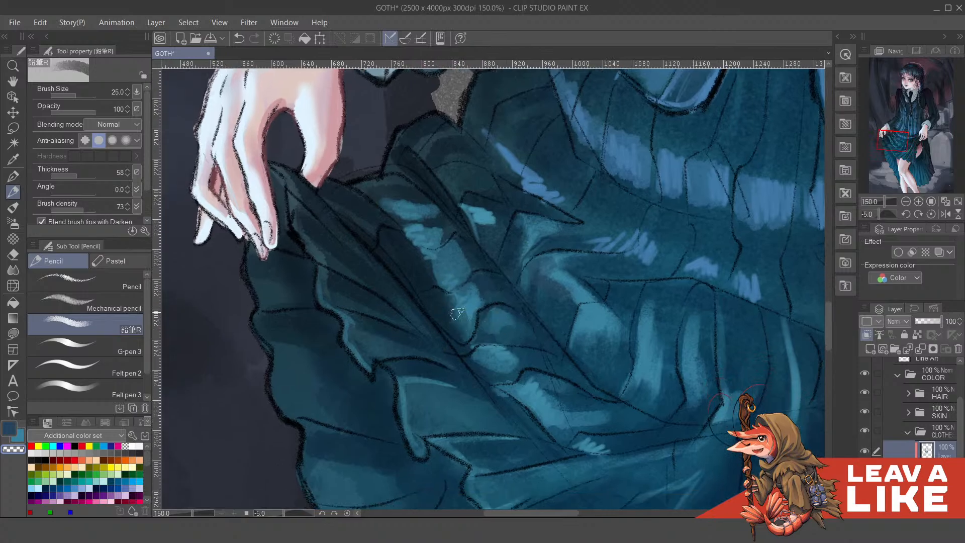
mouse_move(475, 267)
mouse_down()
mouse_move(495, 310)
mouse_move(463, 329)
mouse_move(469, 336)
mouse_up()
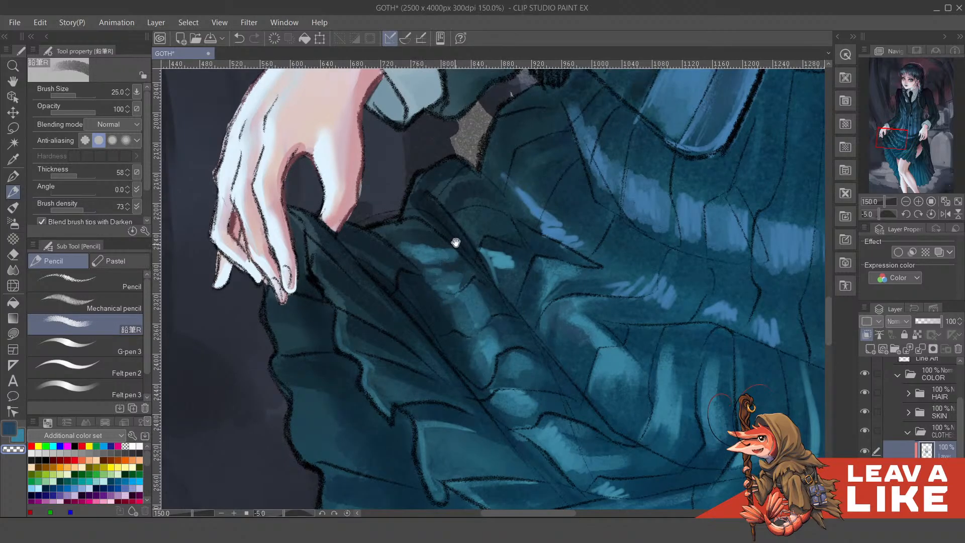
drag(456, 242, 470, 274)
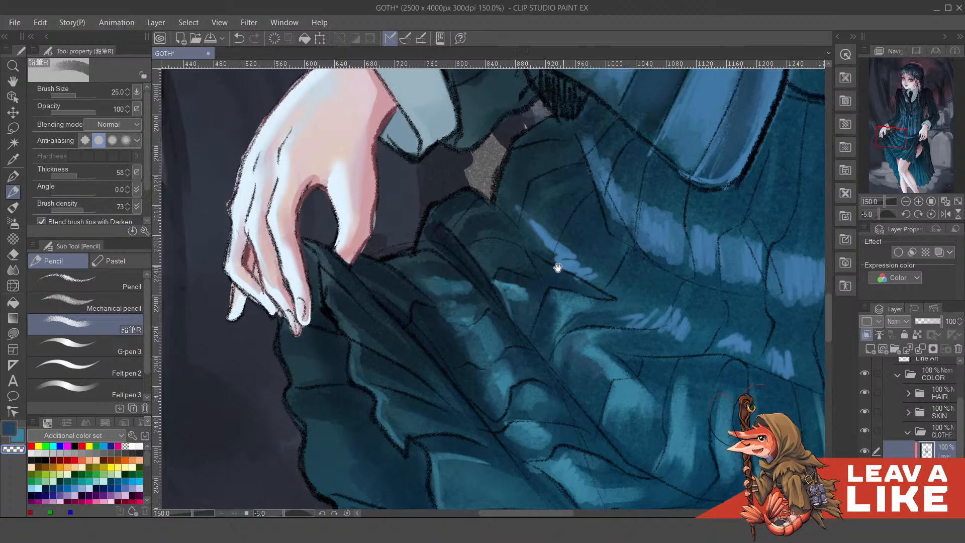
Mirror the canvas view and examine the gathered fold's highlights near the raised hand
key(c)
mouse_move(557, 268)
mouse_down()
mouse_move(560, 280)
mouse_move(515, 300)
mouse_up()
key(c)
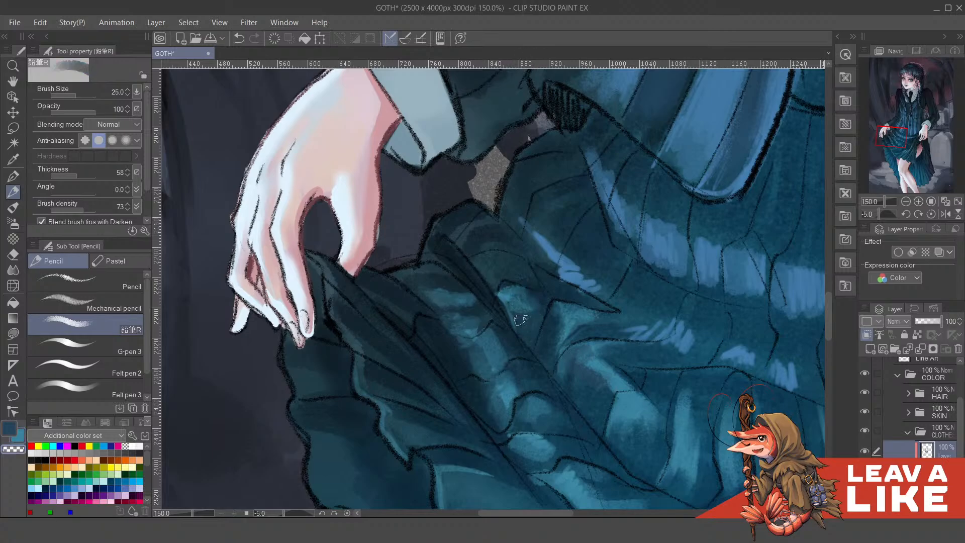
scroll(648, 237, down, 2)
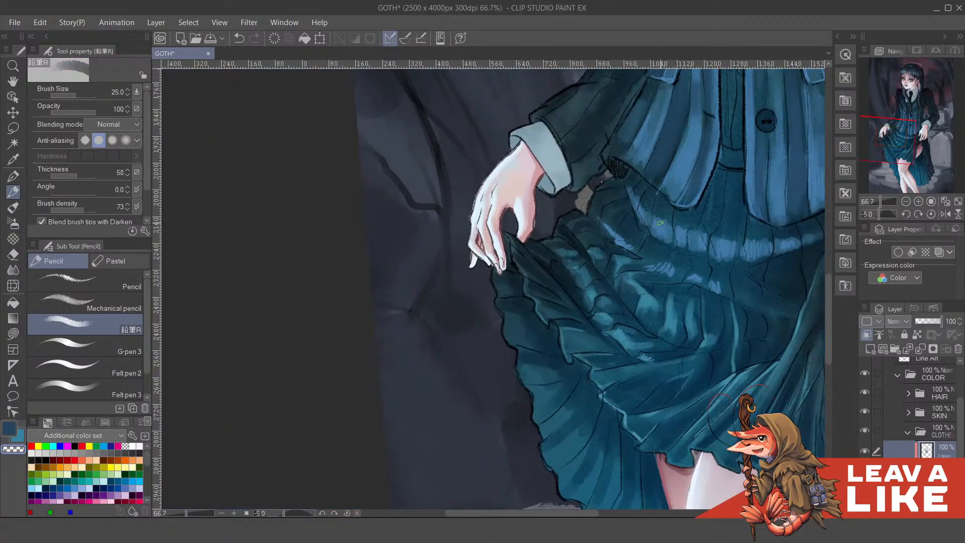
key(h)
scroll(525, 269, down, 2)
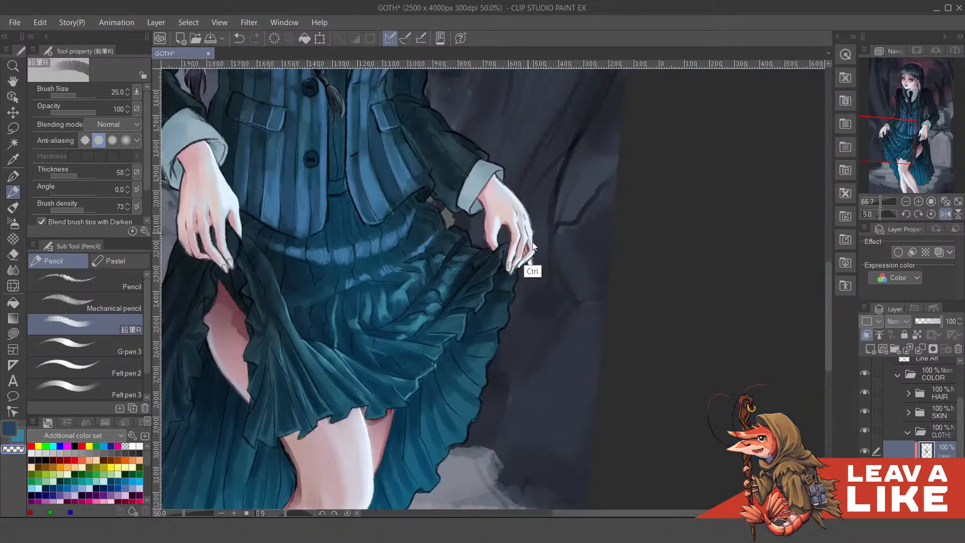
scroll(469, 273, up, 3)
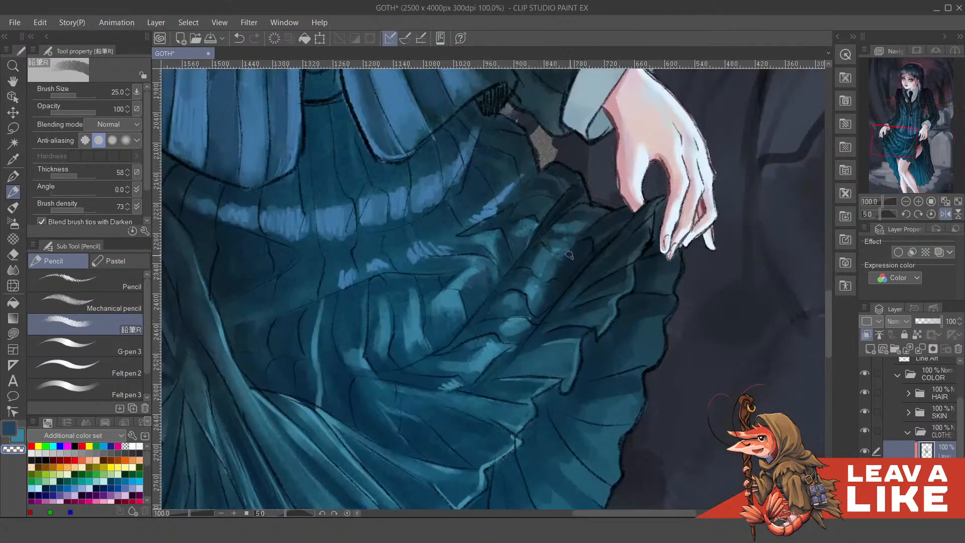
drag(536, 313, 544, 307)
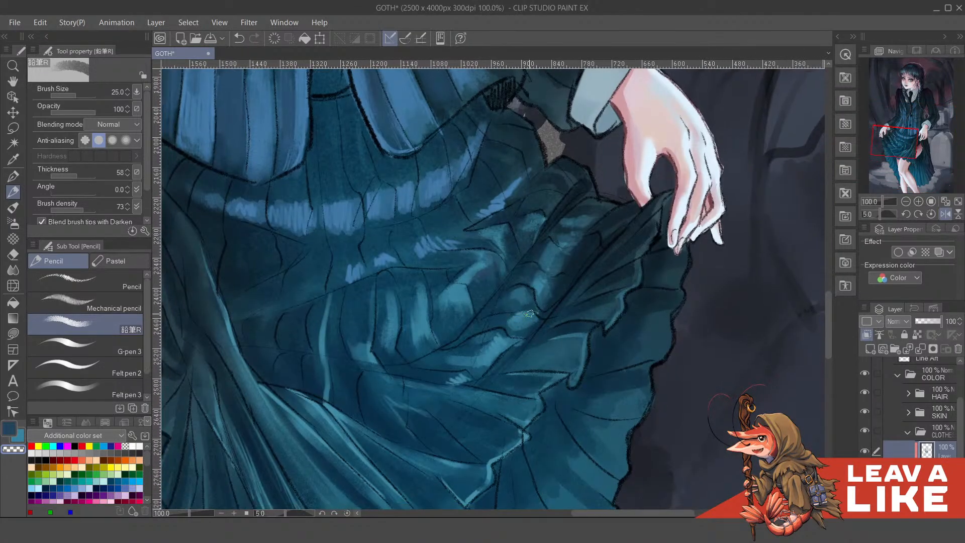
Touch up the teal highlights on the rounded pleats of the gathered fold
key(c)
key(x)
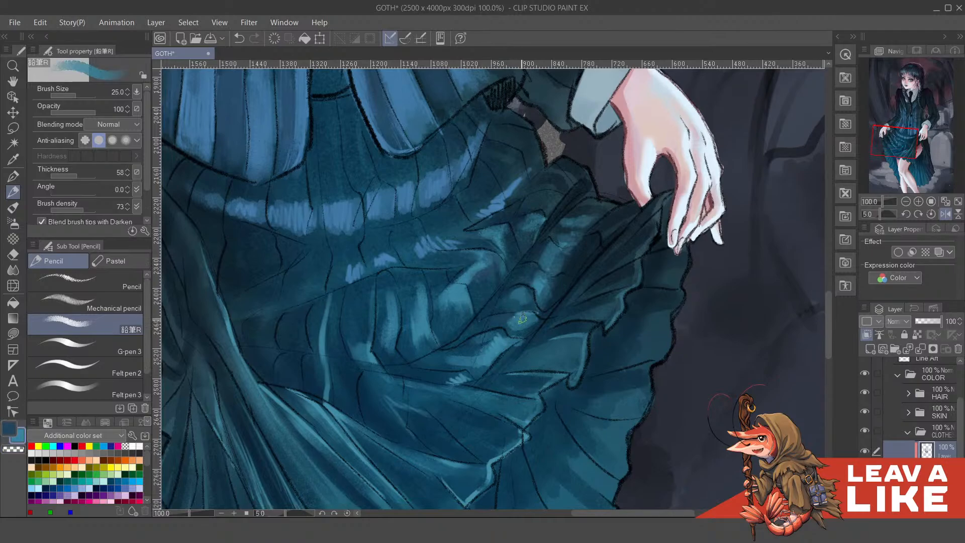
key(x)
key(x)
scroll(590, 264, up, 3)
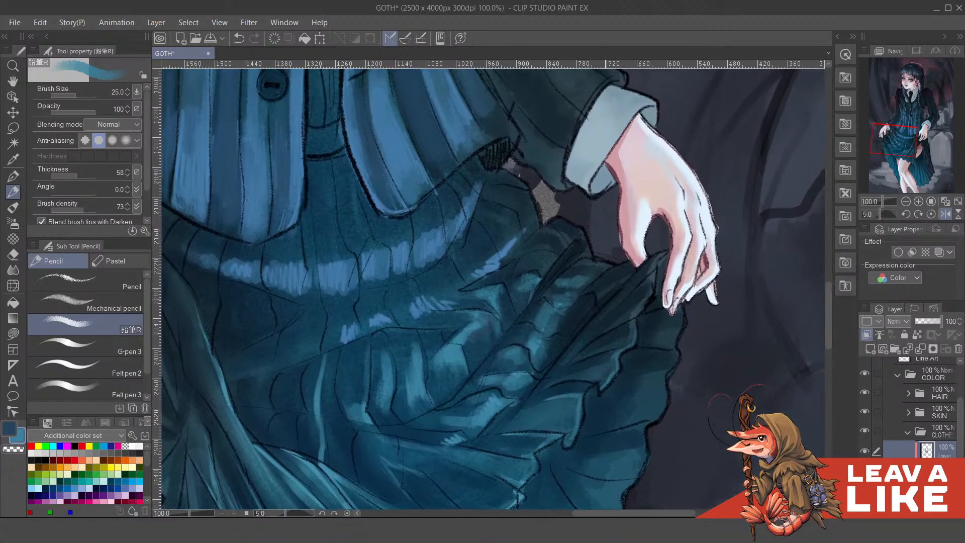
mouse_move(577, 294)
mouse_down()
mouse_move(597, 280)
mouse_move(638, 277)
mouse_up()
drag(530, 319, 645, 240)
Examine the skirt's lighting against the whole mirrored figure and return to the skirt's front with the canvas rotated to 15 degrees
scroll(631, 140, down, 3)
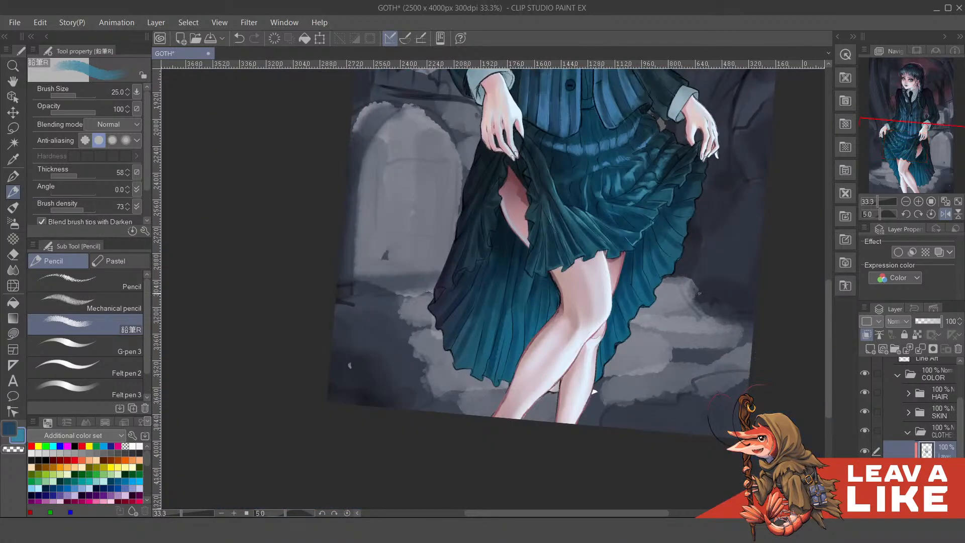
drag(672, 181, 614, 353)
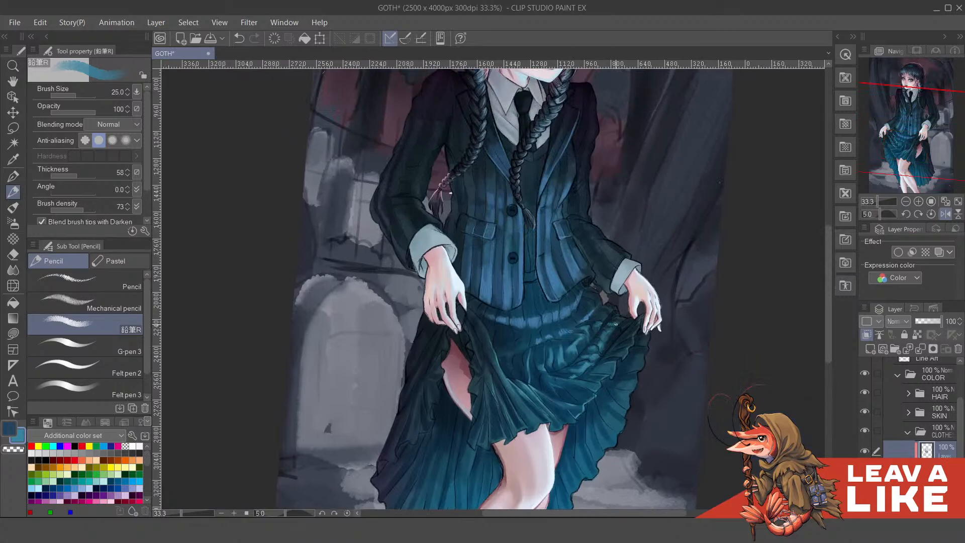
scroll(624, 298, down, 1)
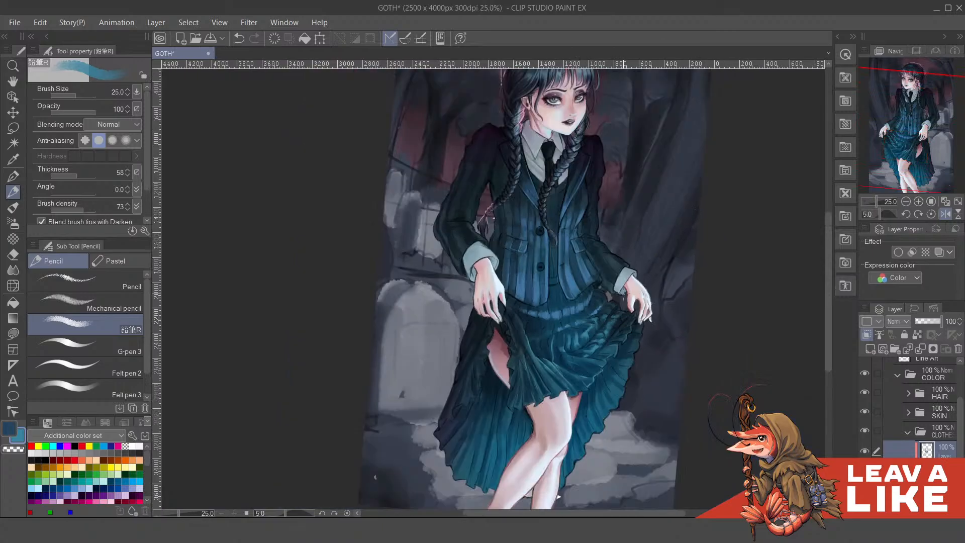
key(minus)
scroll(571, 377, up, 1)
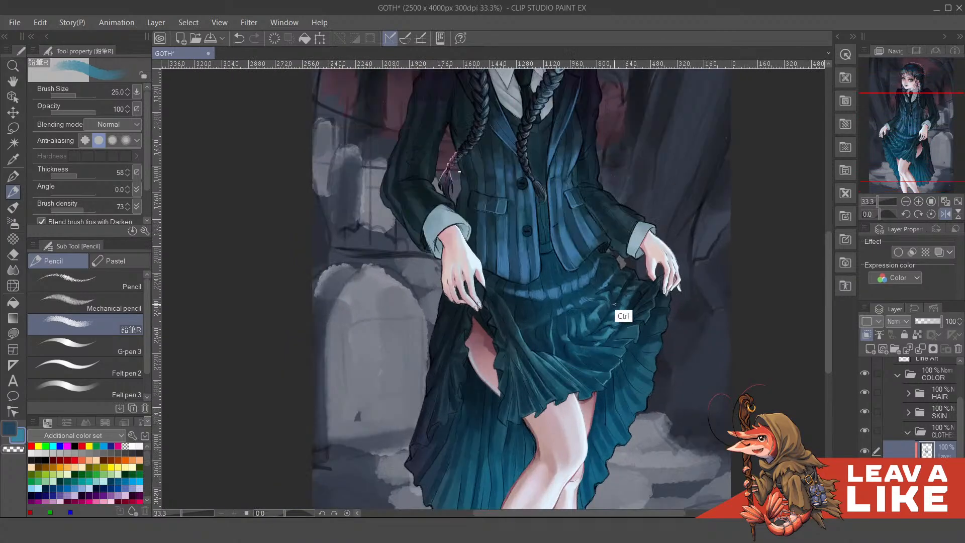
scroll(634, 263, down, 3)
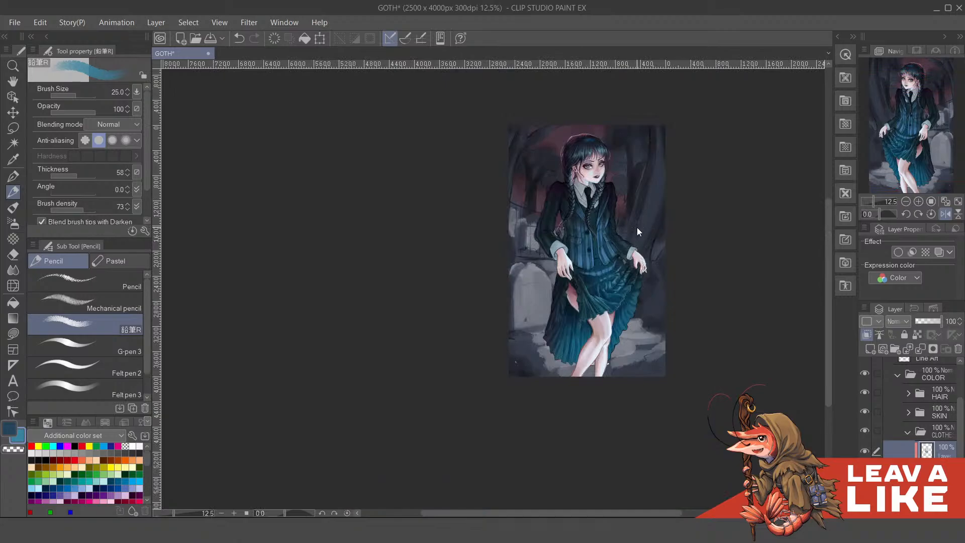
scroll(638, 228, up, 2)
scroll(555, 313, up, 2)
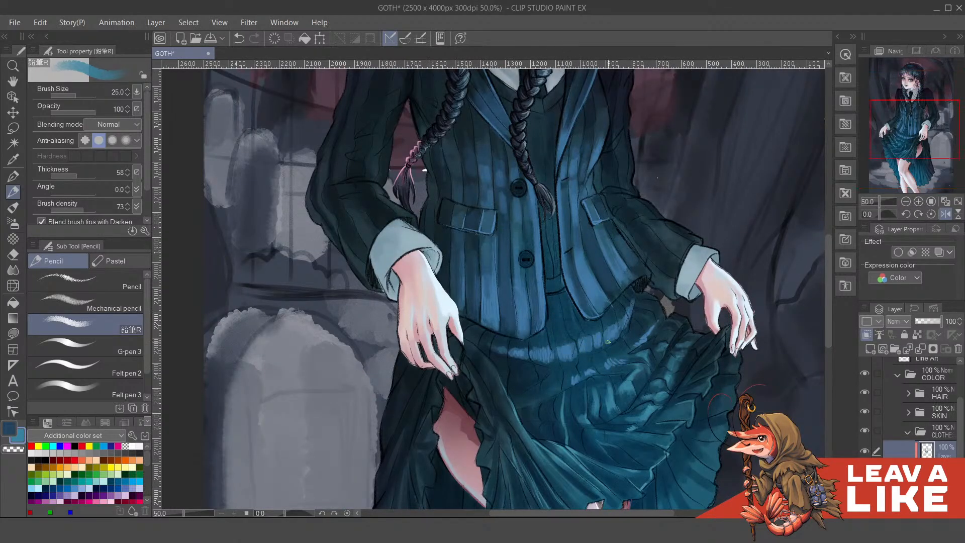
scroll(608, 342, up, 1)
drag(632, 415, 616, 355)
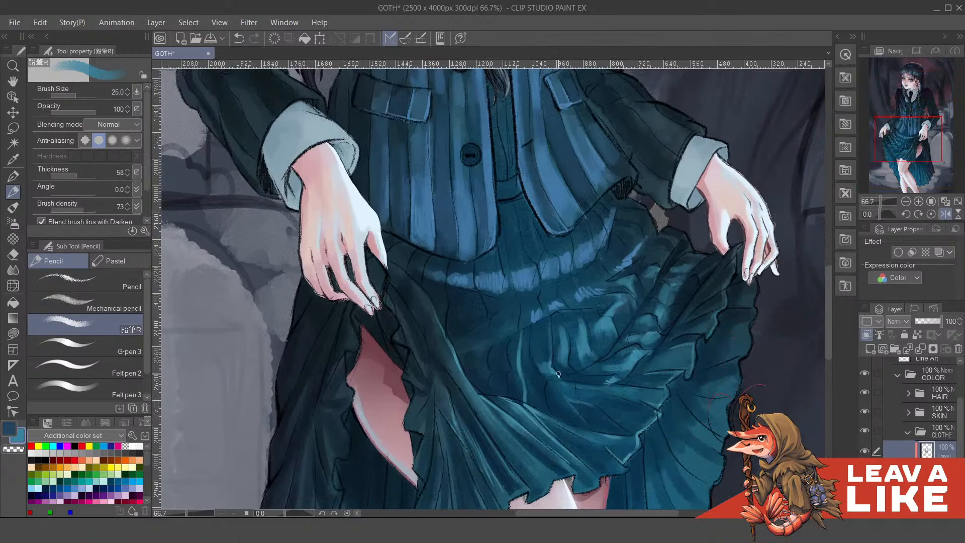
scroll(559, 374, up, 1)
key(^)
key(^)
key(^)
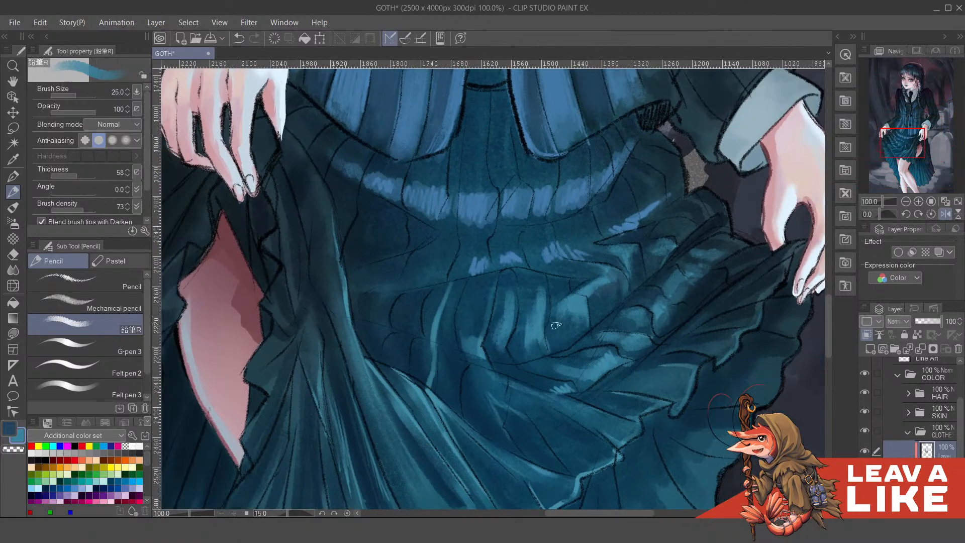
drag(523, 309, 570, 320)
drag(622, 345, 598, 370)
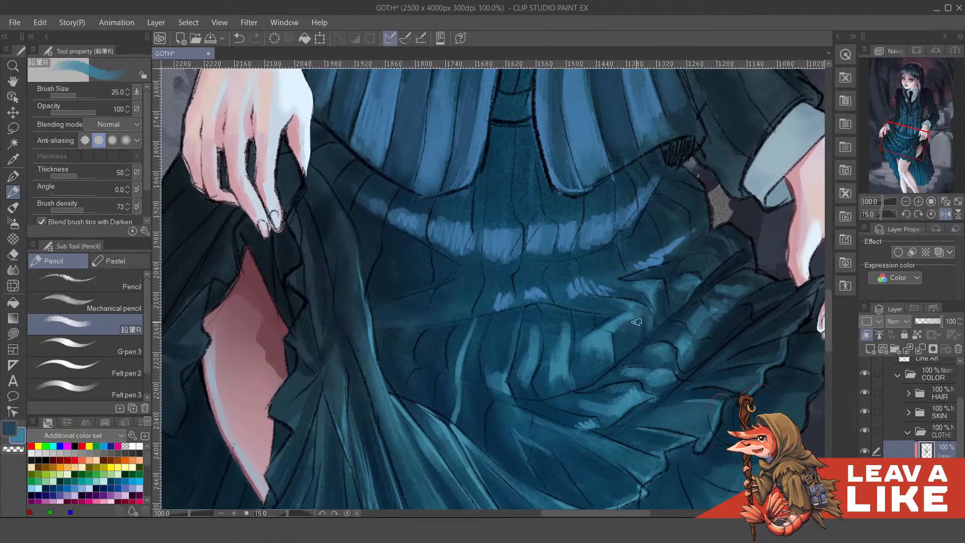
Sample a dark blue from the skirt and deepen the shadow beneath the blue highlight band, beside the hand gripping the slit
key(x)
drag(601, 320, 619, 354)
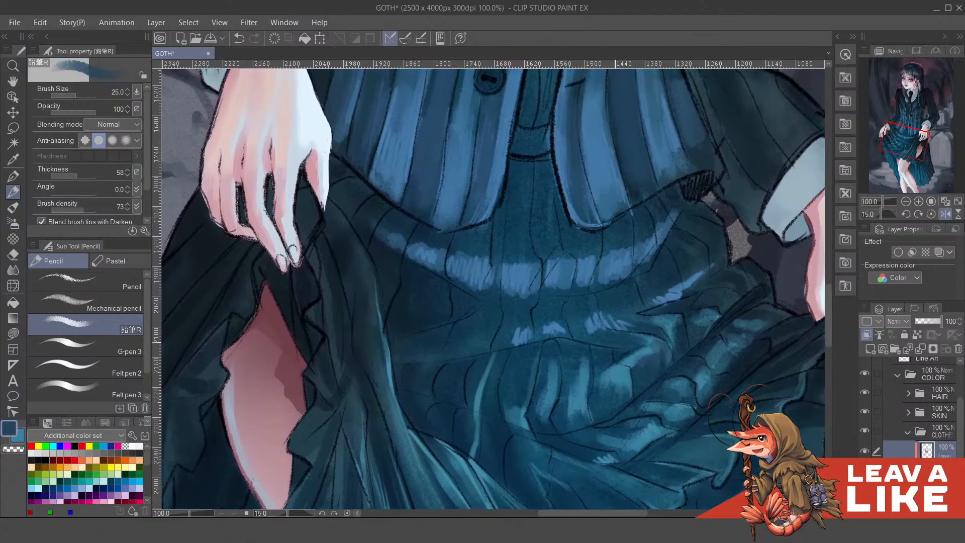
drag(473, 331, 529, 326)
alt+click(466, 390)
drag(576, 360, 595, 334)
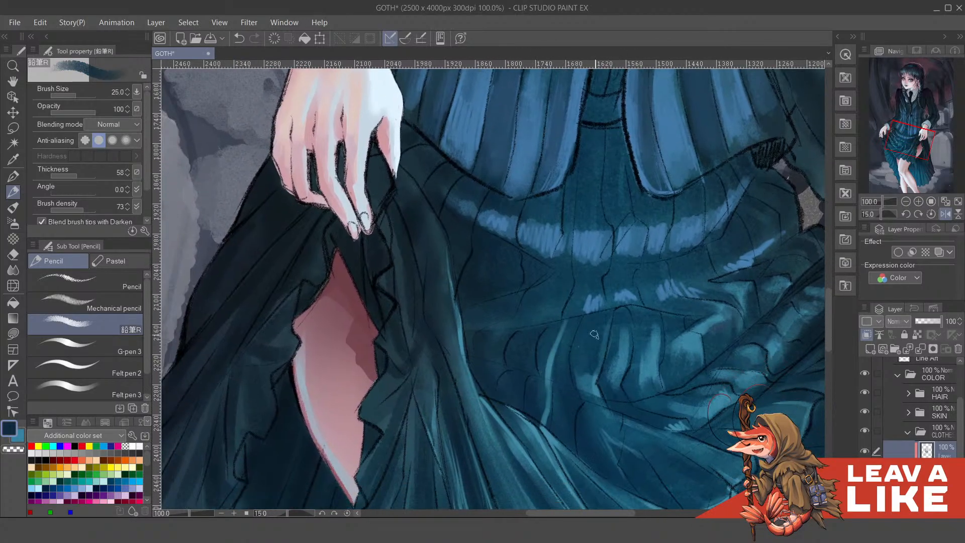
drag(623, 292, 611, 296)
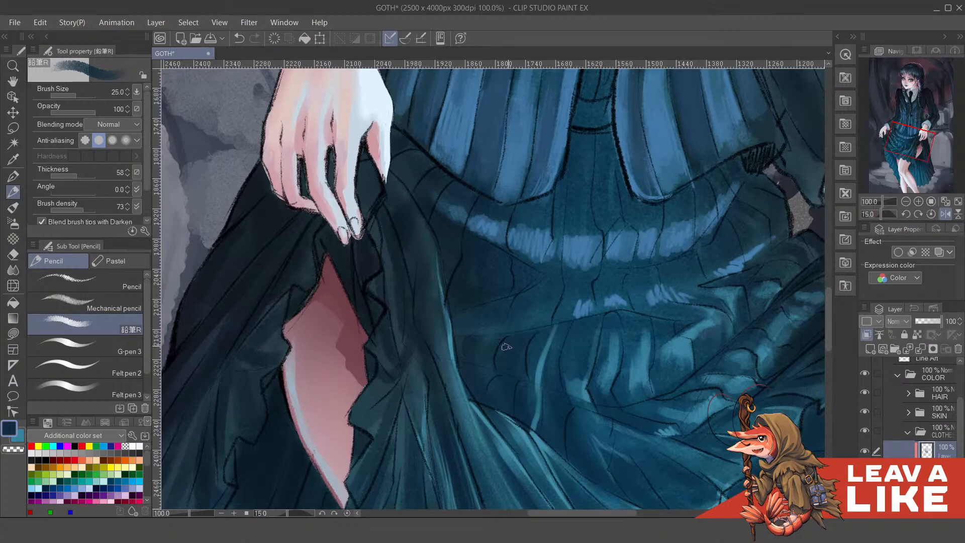
drag(604, 278, 612, 304)
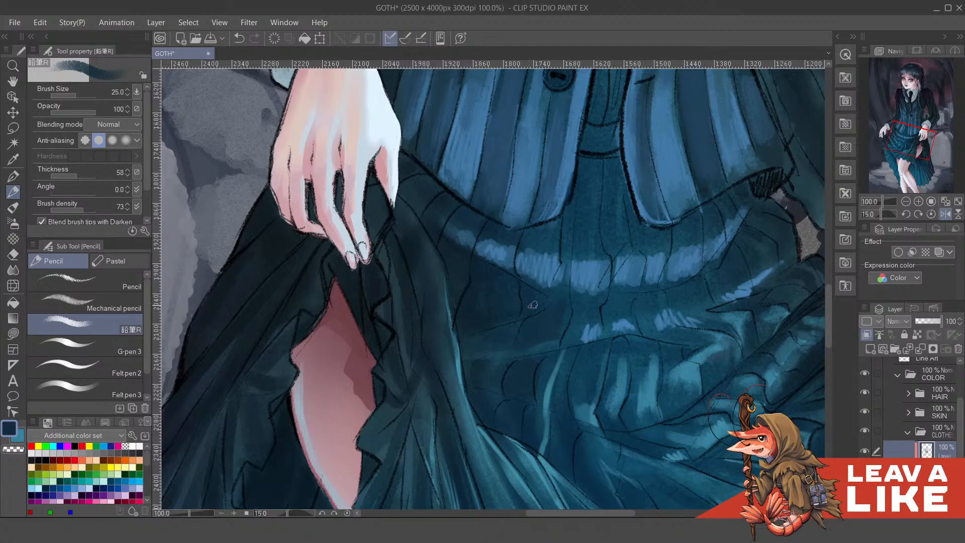
drag(567, 282, 565, 315)
Sample a mid blue from the highlight band below the vest and fill its hatching nearest the slit-side hand
key(alt)
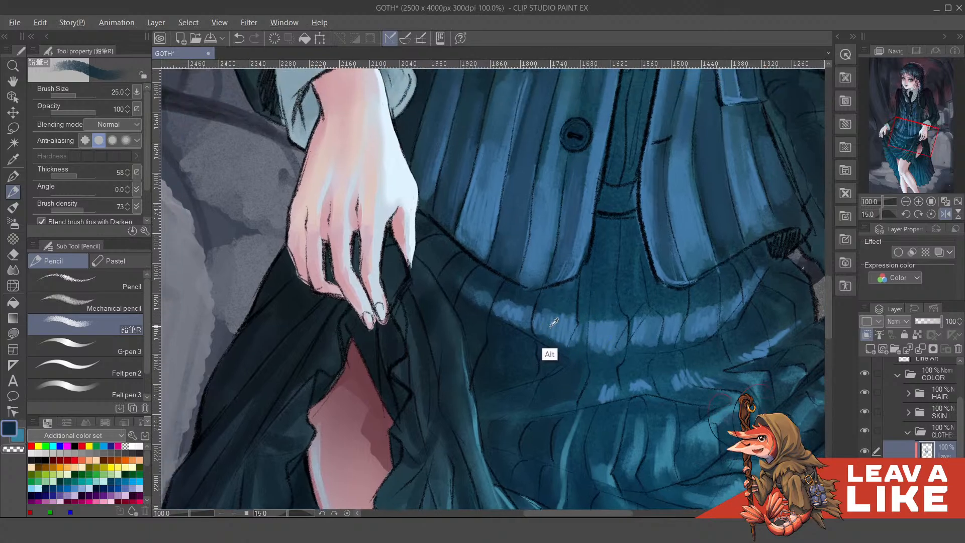
key(alt)
alt+click(548, 323)
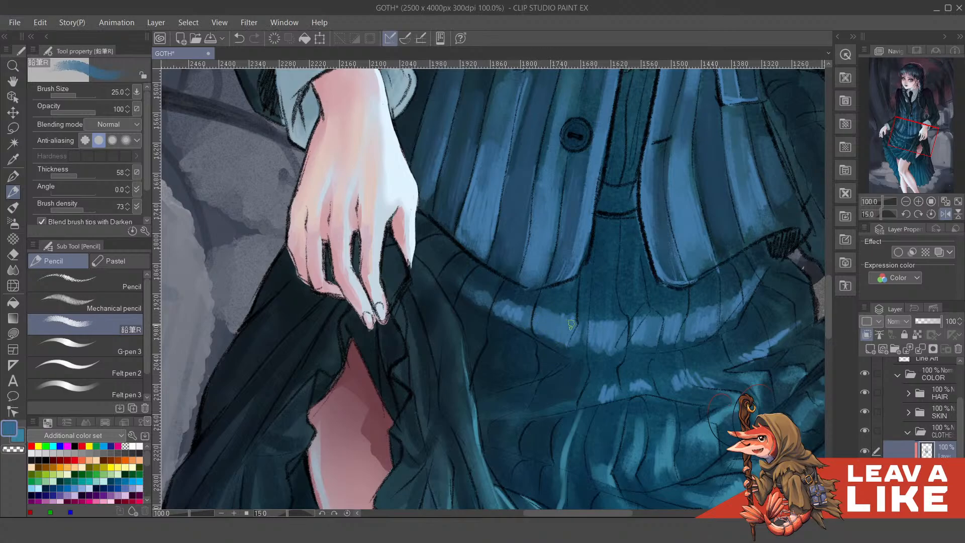
drag(589, 308, 591, 316)
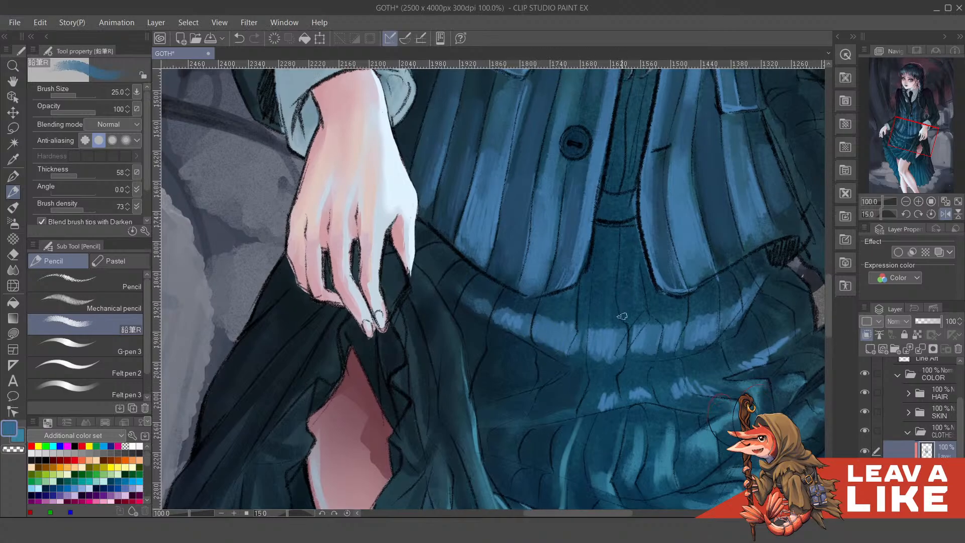
alt+click(541, 317)
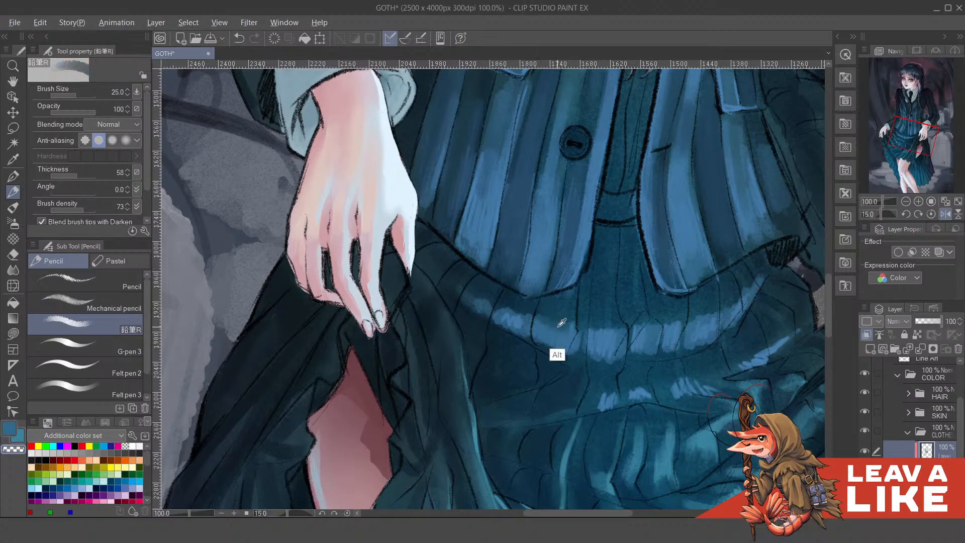
Blend the hatched edges of the highlight band along the vest's hem with a sampled darker blue
alt+click(556, 352)
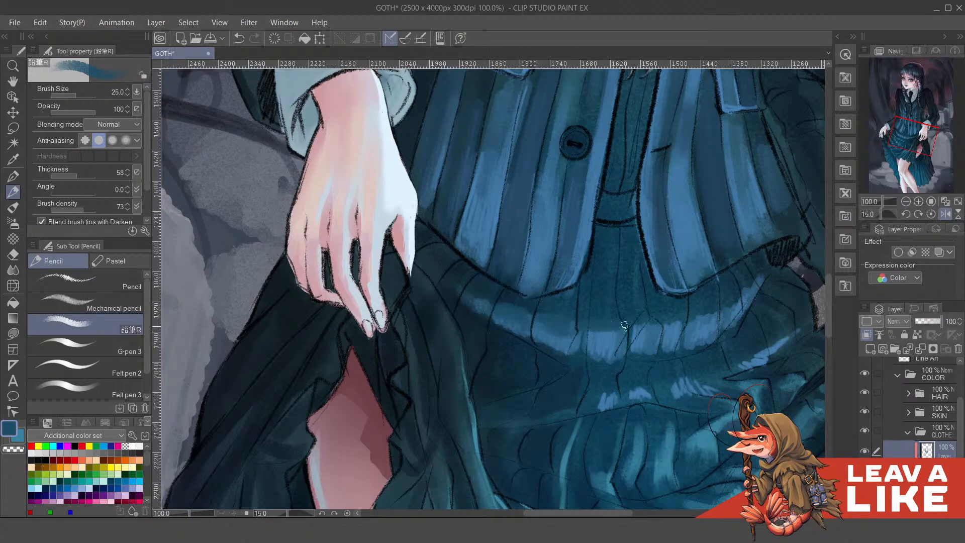
drag(640, 327, 670, 364)
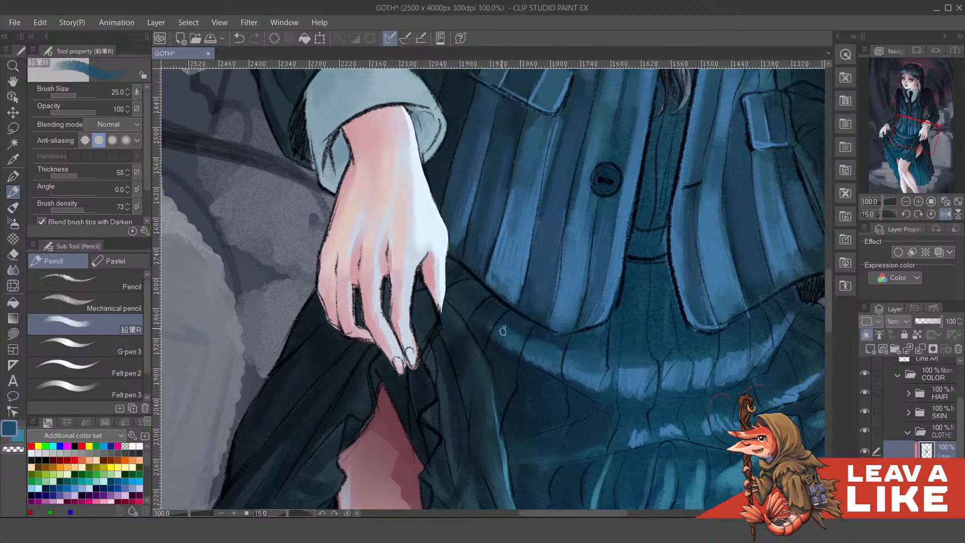
drag(701, 328, 623, 328)
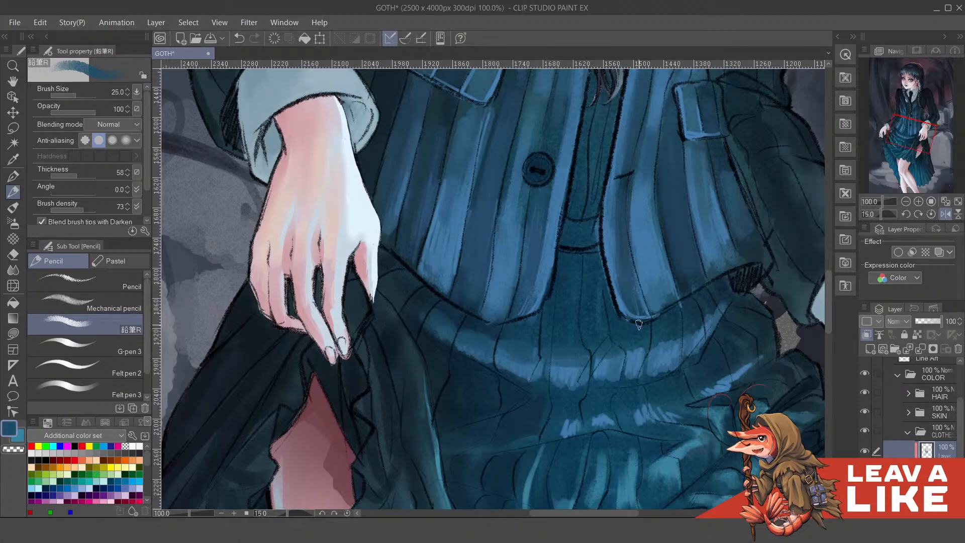
drag(627, 355, 620, 328)
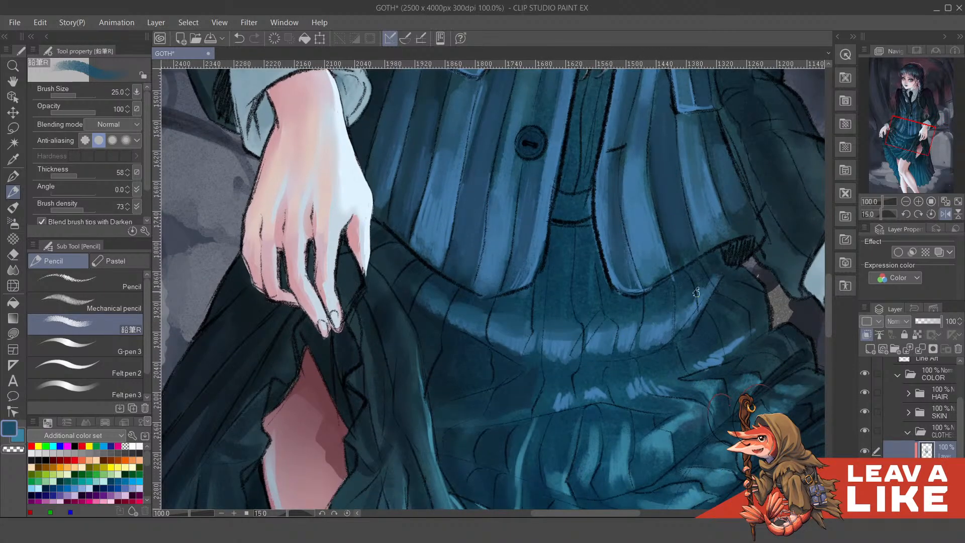
scroll(720, 271, down, 3)
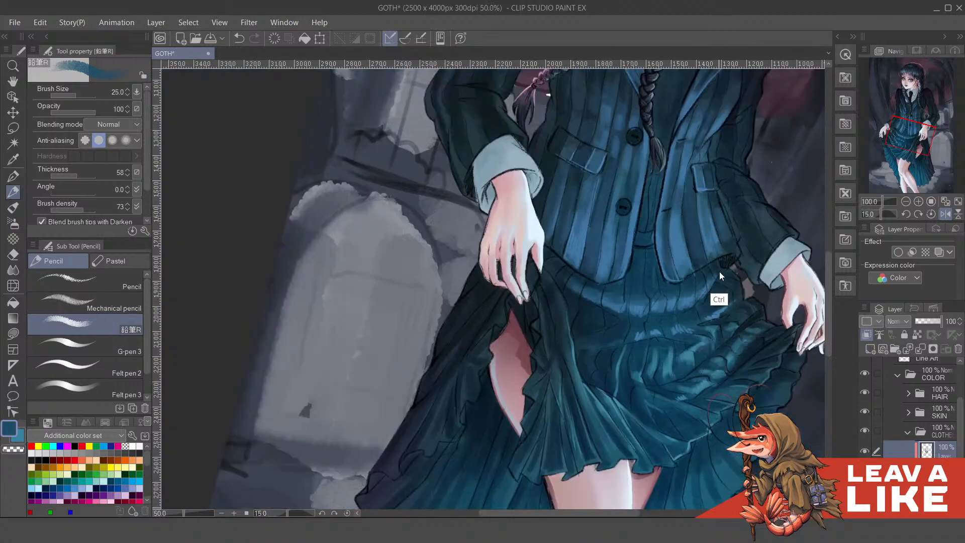
scroll(705, 300, up, 3)
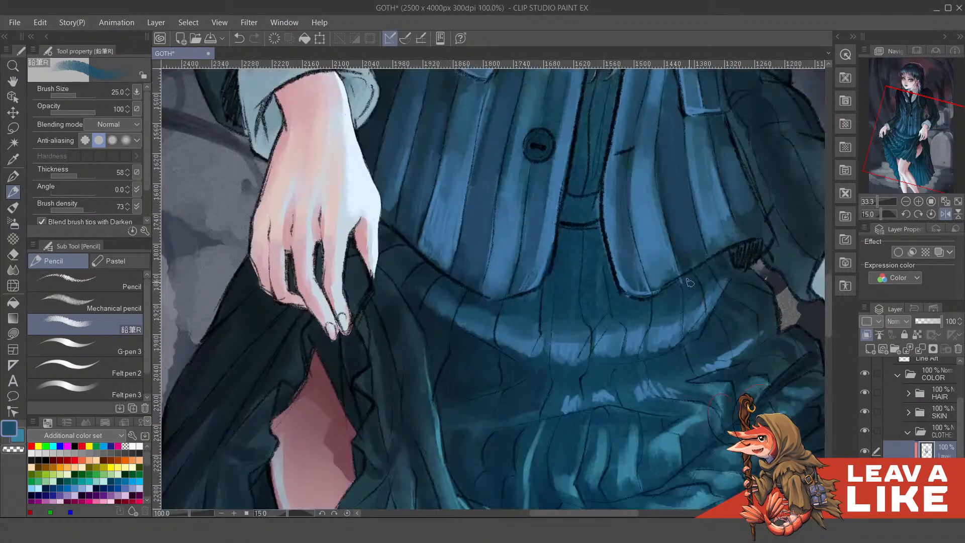
Fill the hatched highlights on the fold below the band with solid blue and return the canvas to its unmirrored view
drag(585, 386, 587, 342)
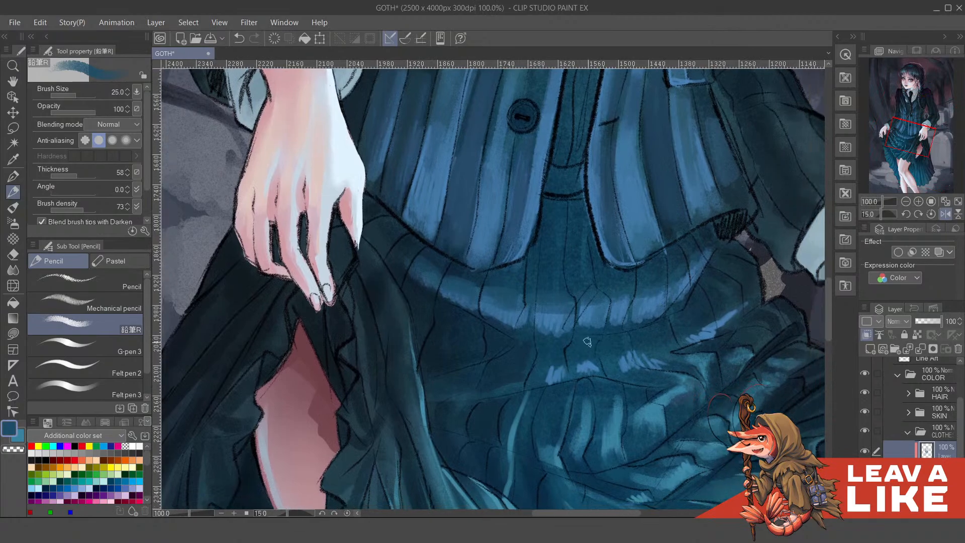
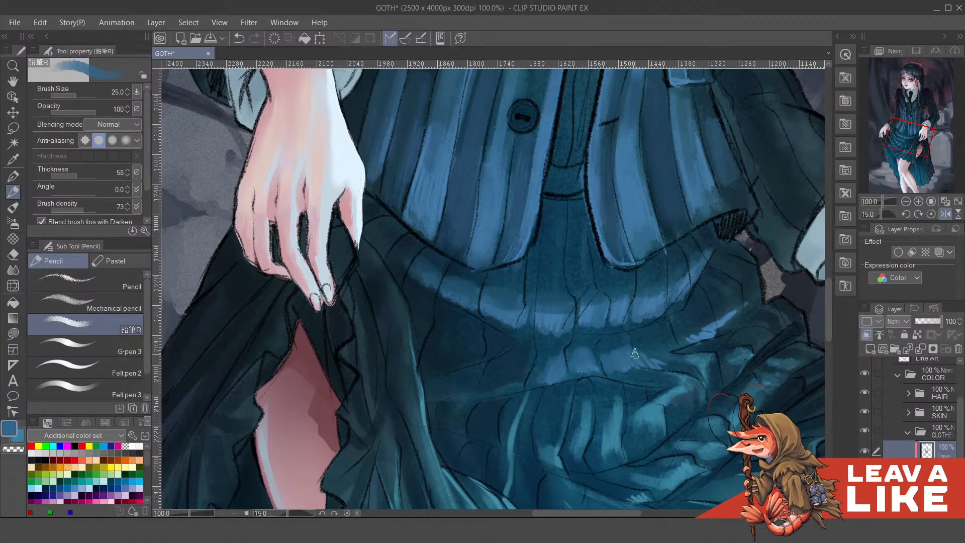
drag(643, 355, 690, 339)
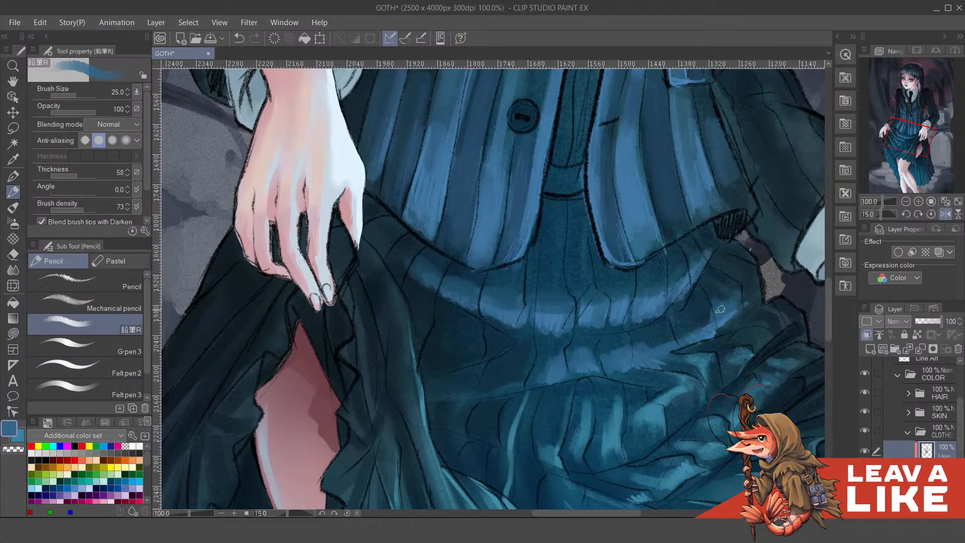
scroll(704, 207, down, 3)
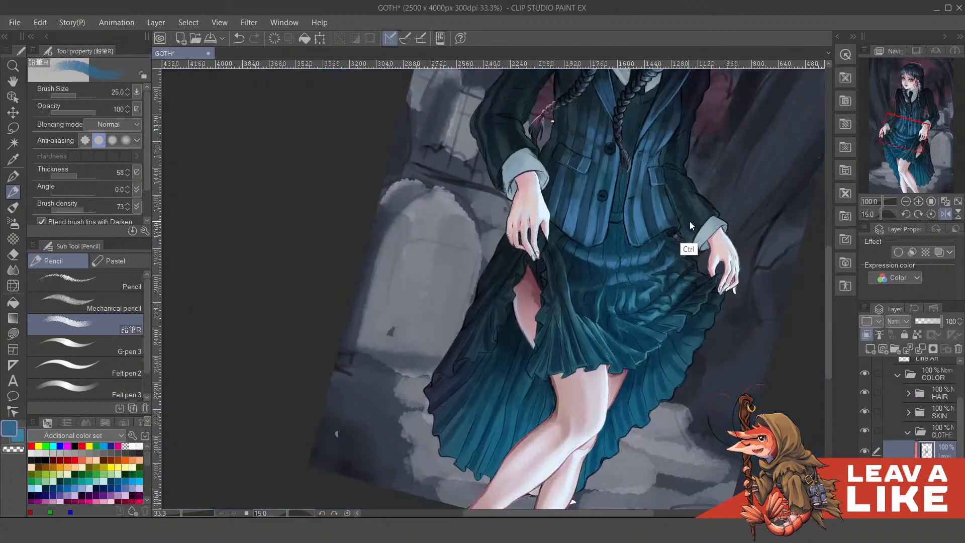
key(h)
drag(419, 213, 581, 273)
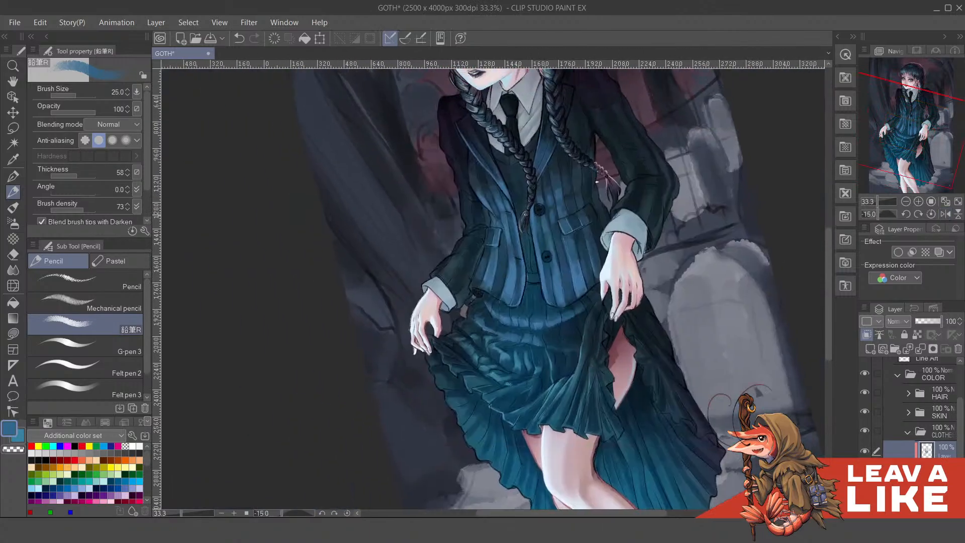
Sample a lighter blue from the bunched folds and paint highlights on the angular folds below the blue band
key(asciicircum)
key(asciicircum)
key(asciicircum)
key(asciicircum)
scroll(468, 346, up, 2)
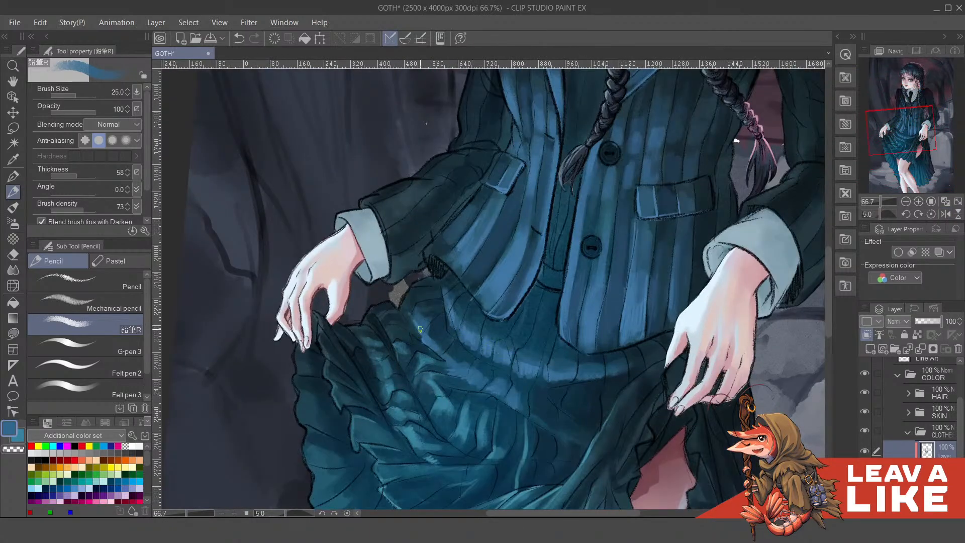
scroll(420, 330, up, 2)
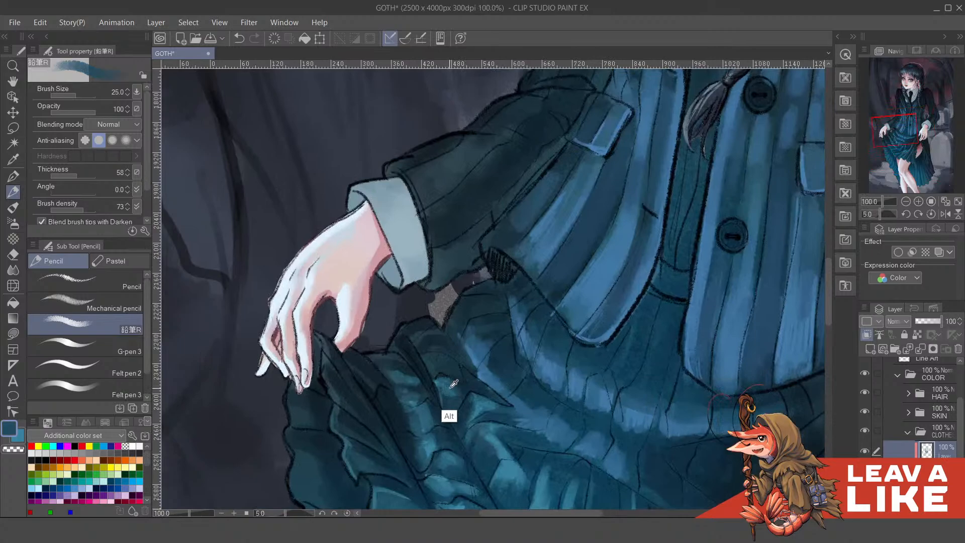
drag(521, 392, 566, 325)
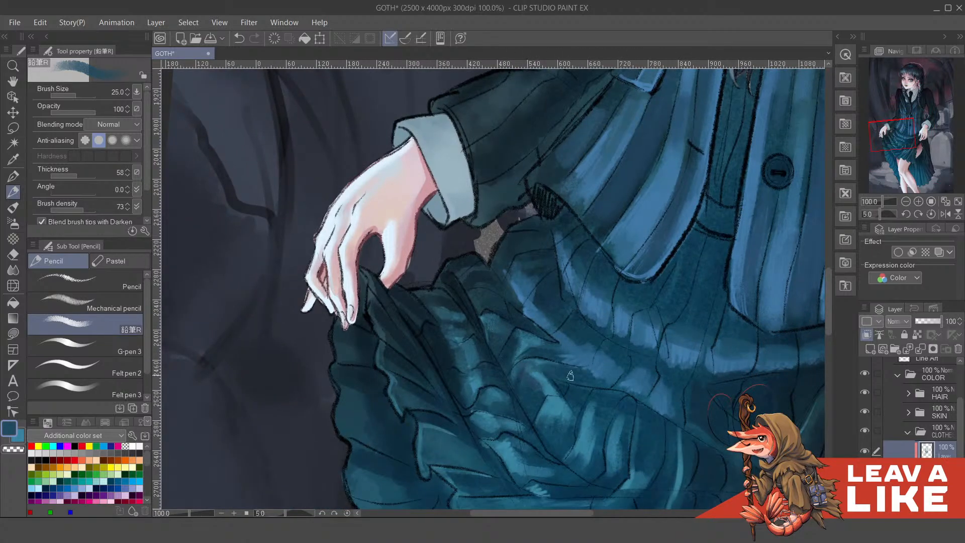
drag(643, 347, 604, 333)
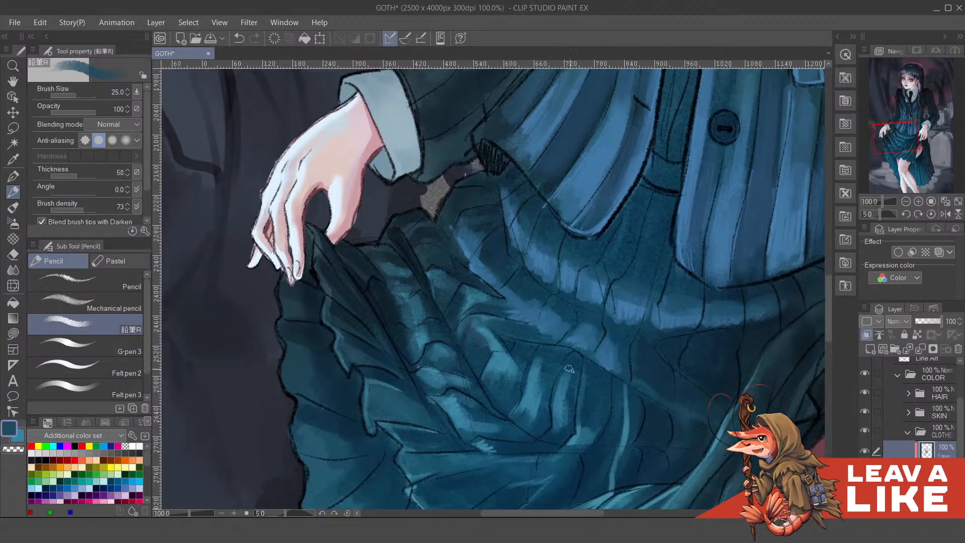
alt+click(532, 412)
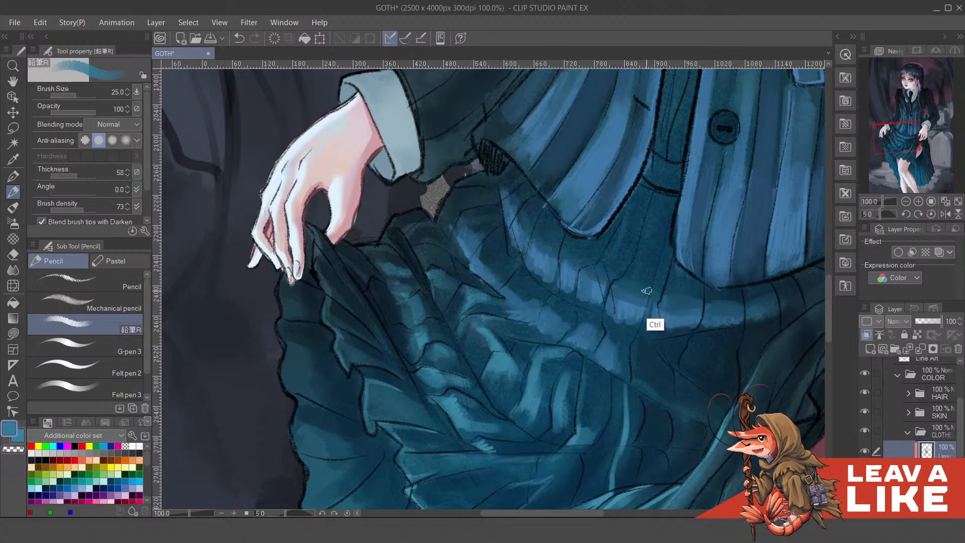
scroll(653, 288, down, 4)
scroll(675, 283, up, 4)
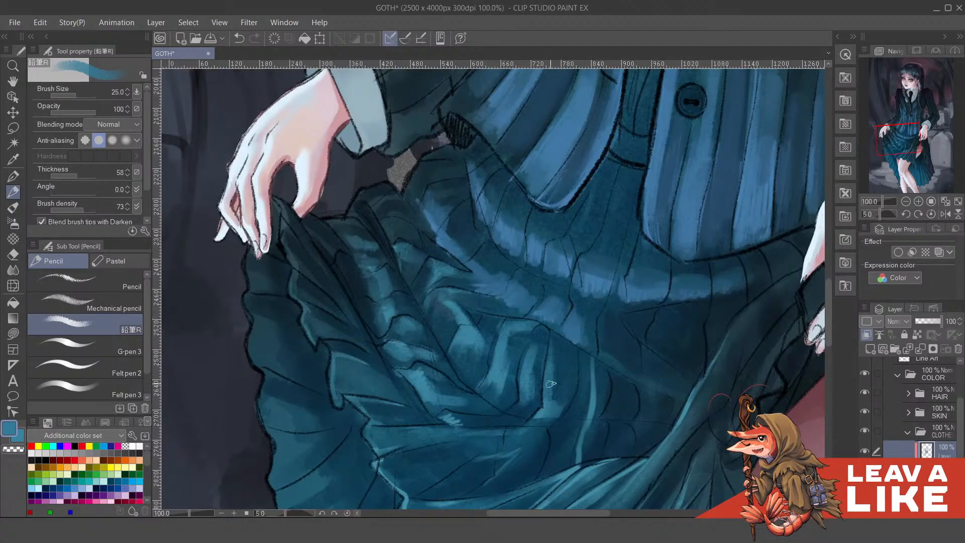
mouse_move(614, 396)
mouse_down()
mouse_move(612, 364)
mouse_move(617, 385)
mouse_up()
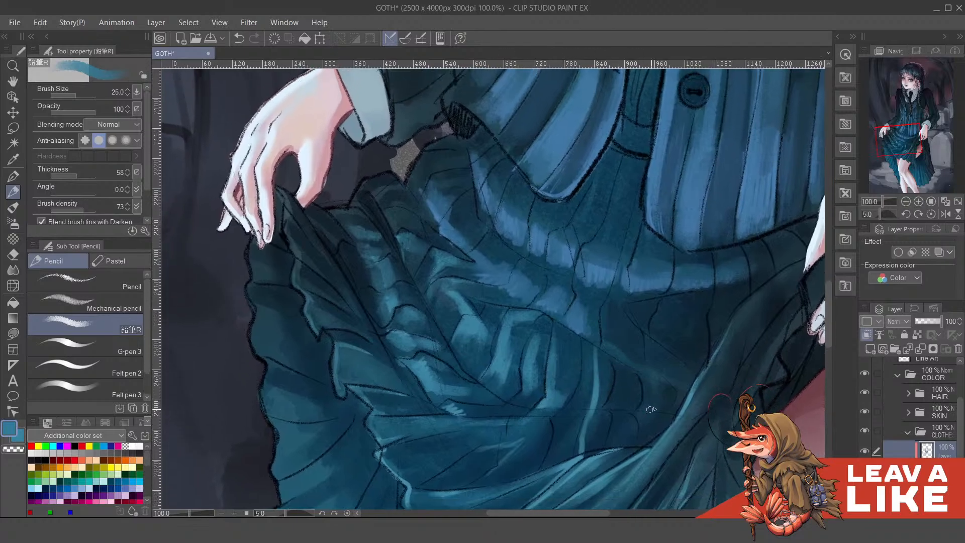
Sample a dark blue from the skirt, darken it further, and deepen the diagonal crease beside the bunched cloth
alt+click(656, 426)
key(c)
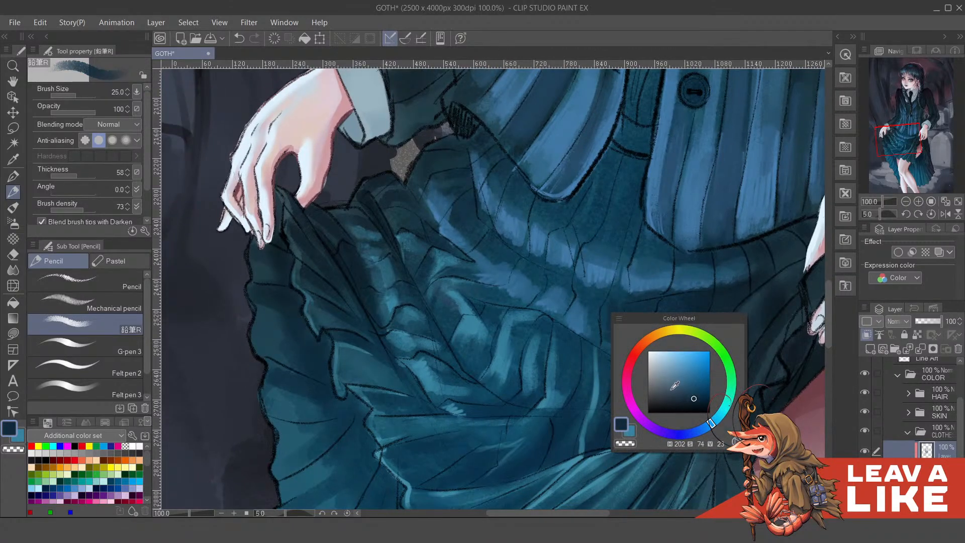
click(689, 403)
key(c)
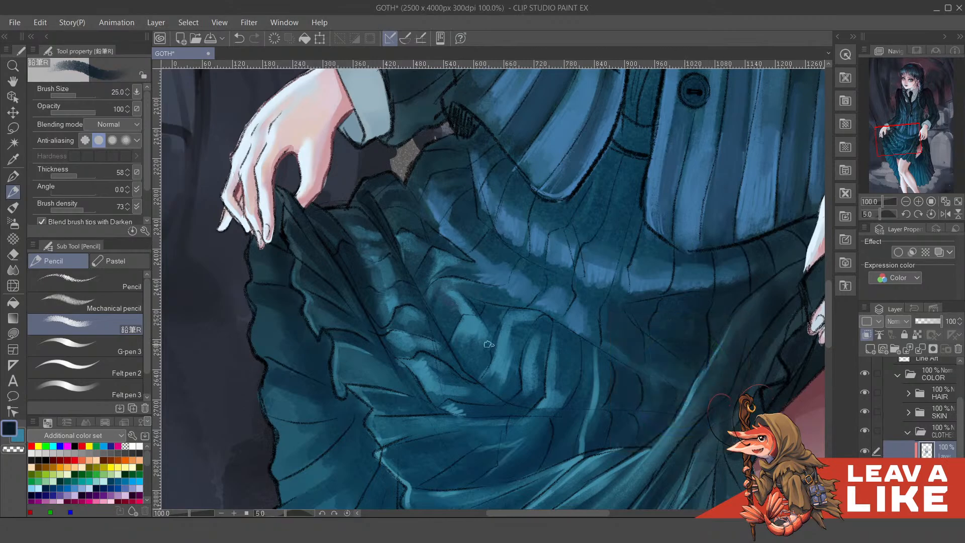
drag(440, 323, 449, 338)
mouse_move(430, 304)
mouse_down()
mouse_move(479, 384)
mouse_move(530, 421)
mouse_up()
drag(582, 391, 569, 353)
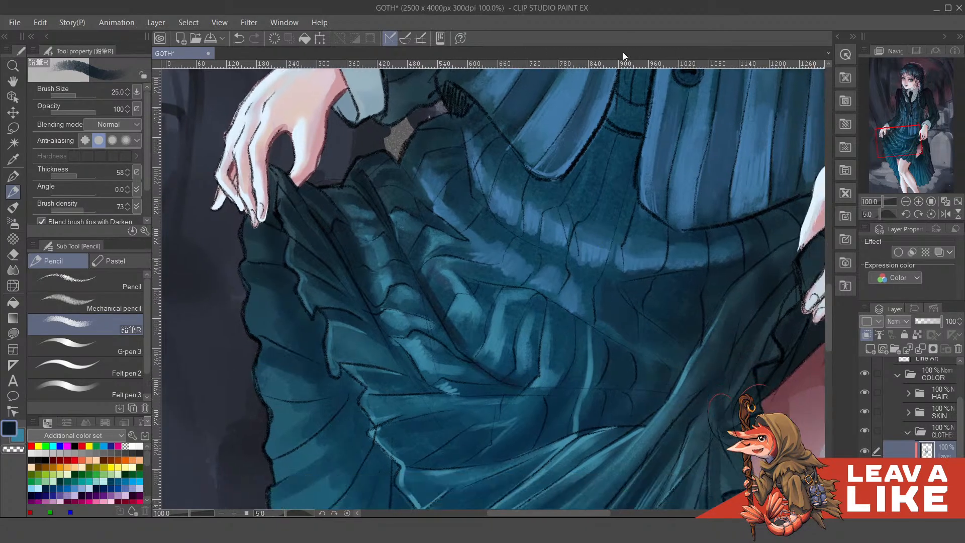
Mirror the canvas and smooth the highlights on the angular folds beside the bunched cloth with a sampled lighter blue
key(h)
drag(526, 294, 565, 280)
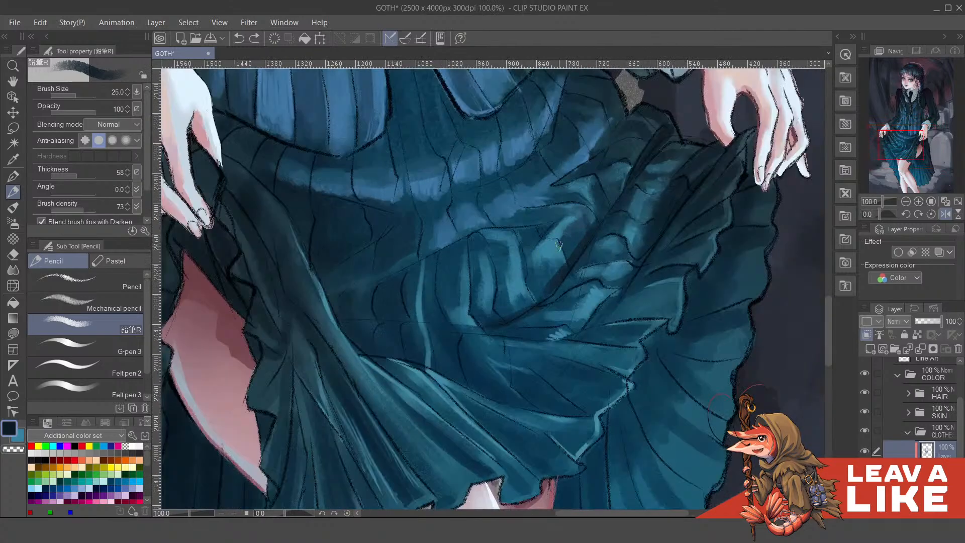
drag(559, 245, 581, 322)
mouse_move(587, 204)
mouse_down()
mouse_move(598, 259)
mouse_move(582, 303)
mouse_up()
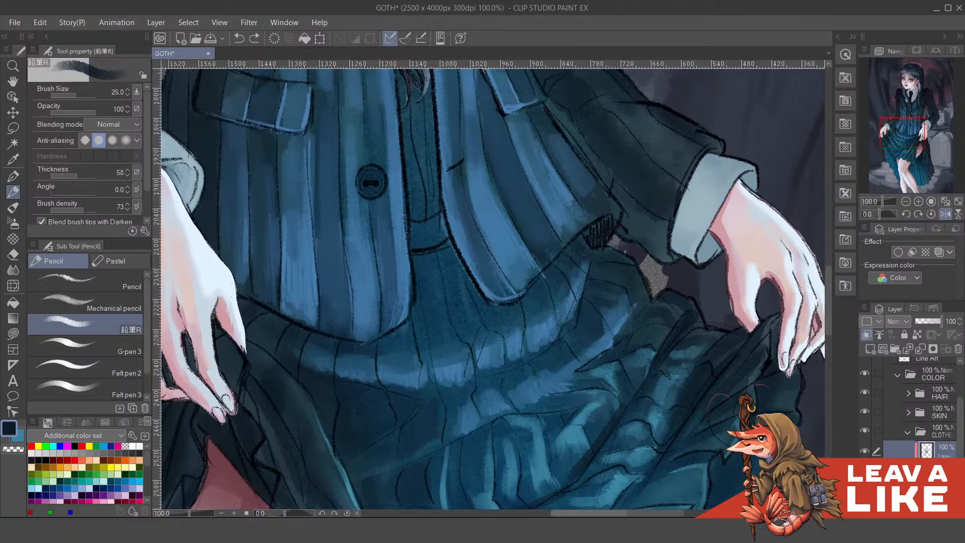
click(578, 531)
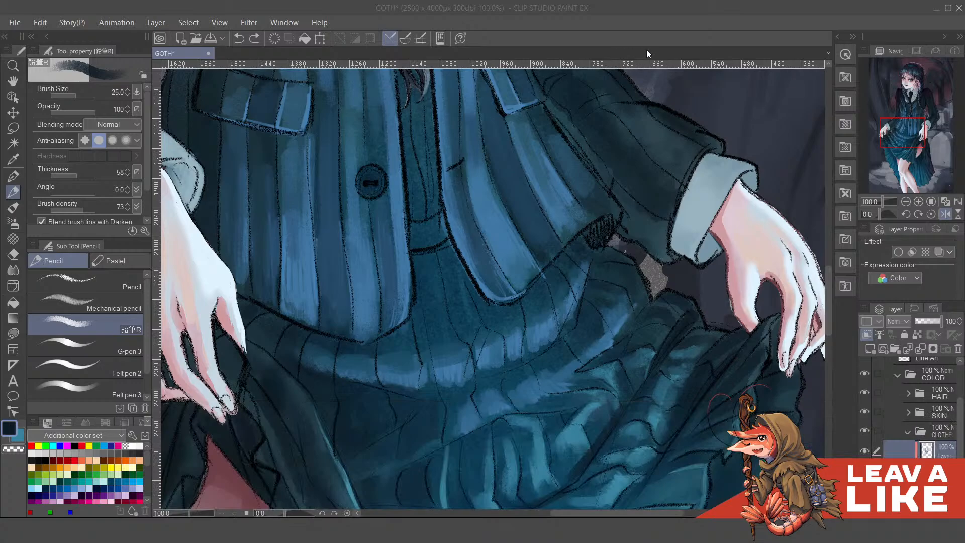
mouse_move(525, 287)
mouse_down()
mouse_move(560, 240)
mouse_move(557, 270)
mouse_move(576, 282)
mouse_up()
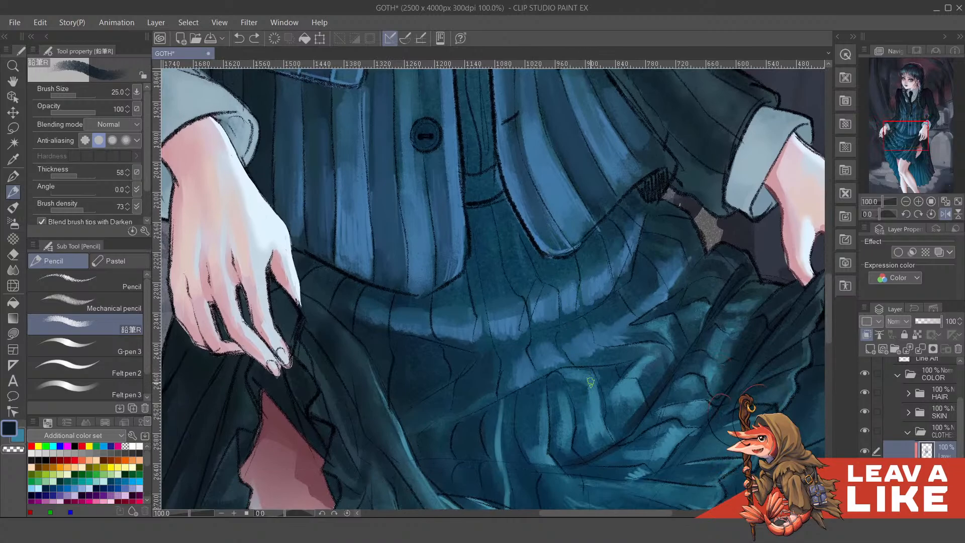
alt+click(590, 412)
mouse_move(592, 412)
mouse_down()
mouse_move(566, 371)
mouse_move(566, 386)
mouse_up()
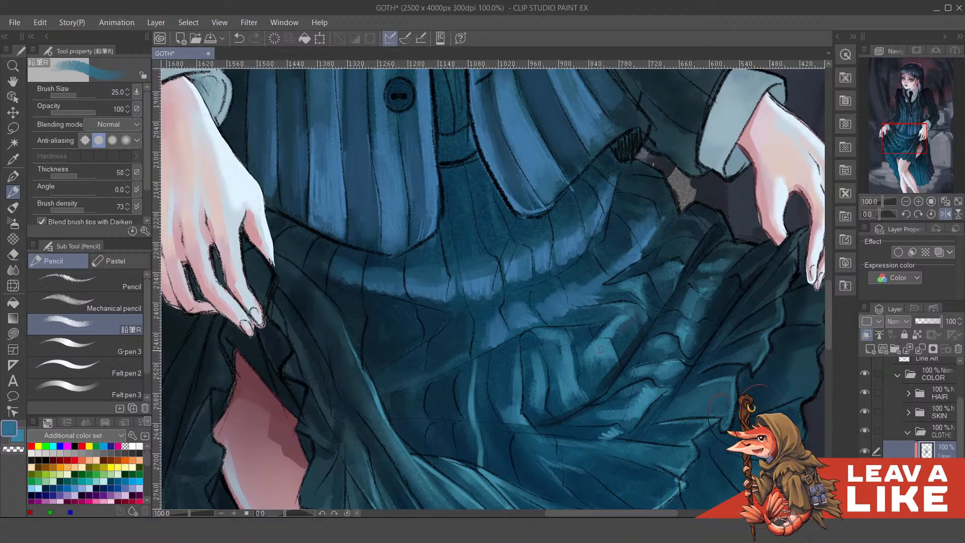
drag(601, 349, 612, 359)
drag(582, 335, 584, 340)
alt+click(613, 345)
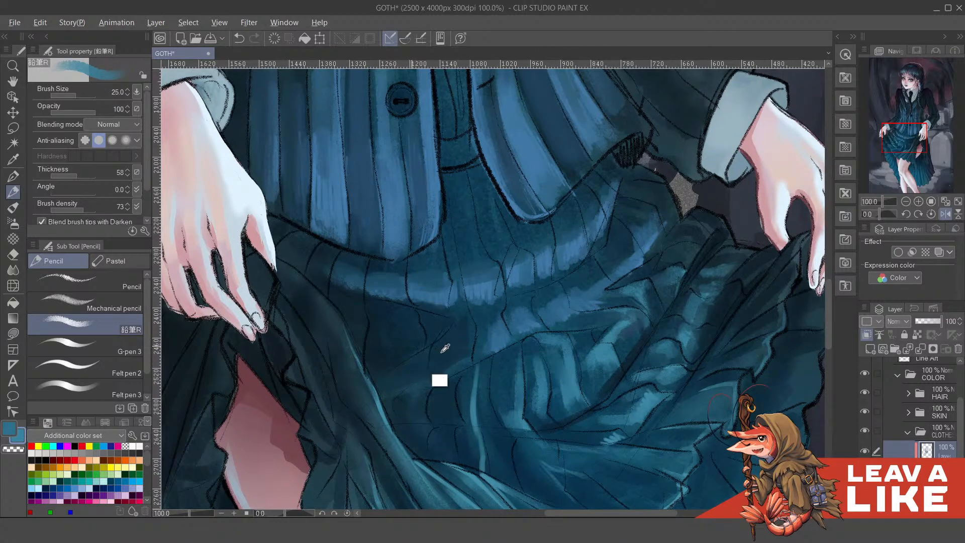
Sample a dark blue and shade the creases around the vertical highlight at the skirt's centre
alt+click(441, 379)
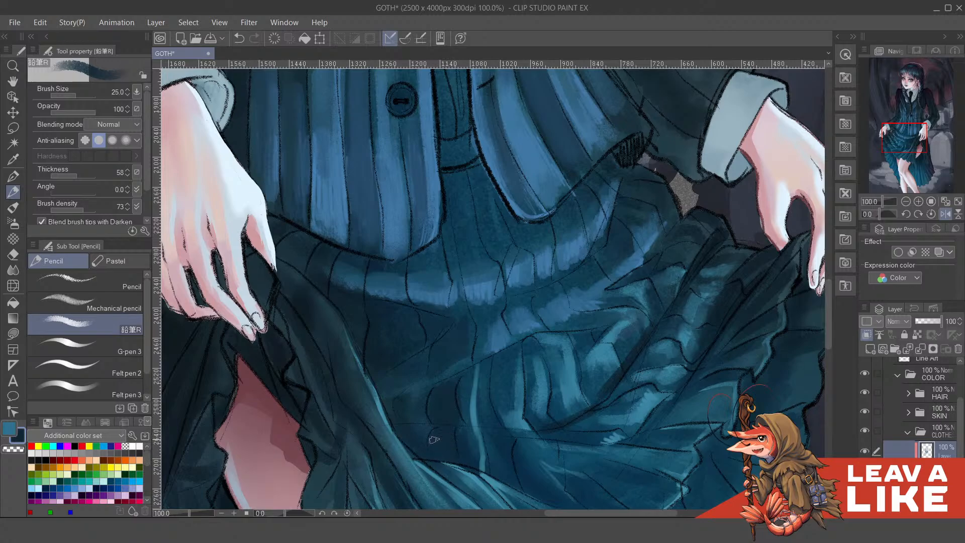
drag(526, 480, 556, 362)
drag(455, 332, 555, 426)
drag(474, 348, 586, 445)
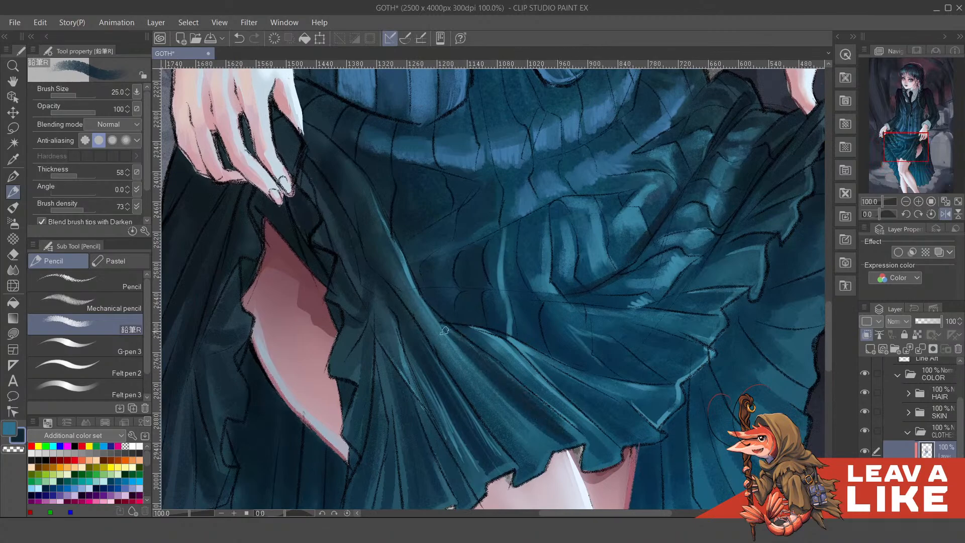
Darken the pleats of the front hem above the knee, undoing stray strokes, and return the canvas to its unmirrored view
drag(445, 331, 482, 377)
drag(604, 399, 602, 400)
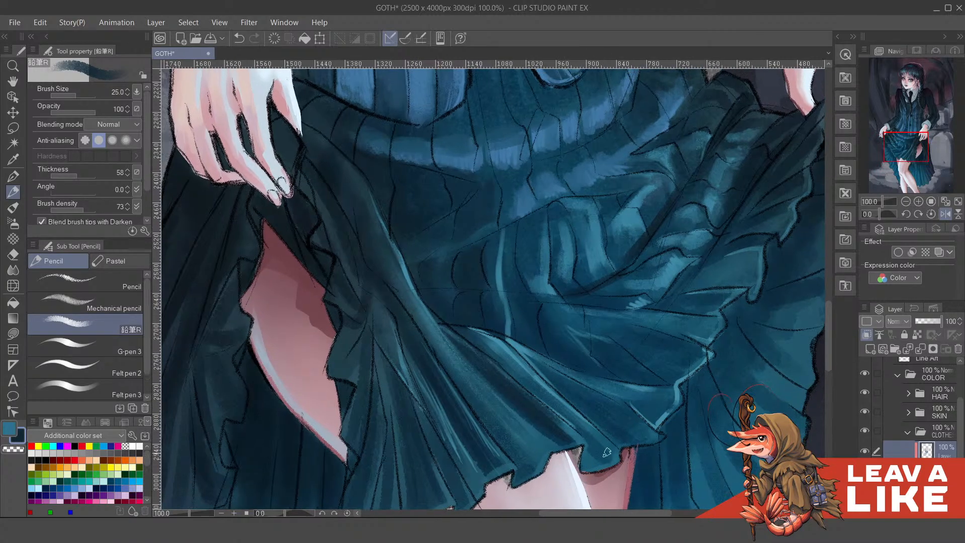
key(ctrl+z)
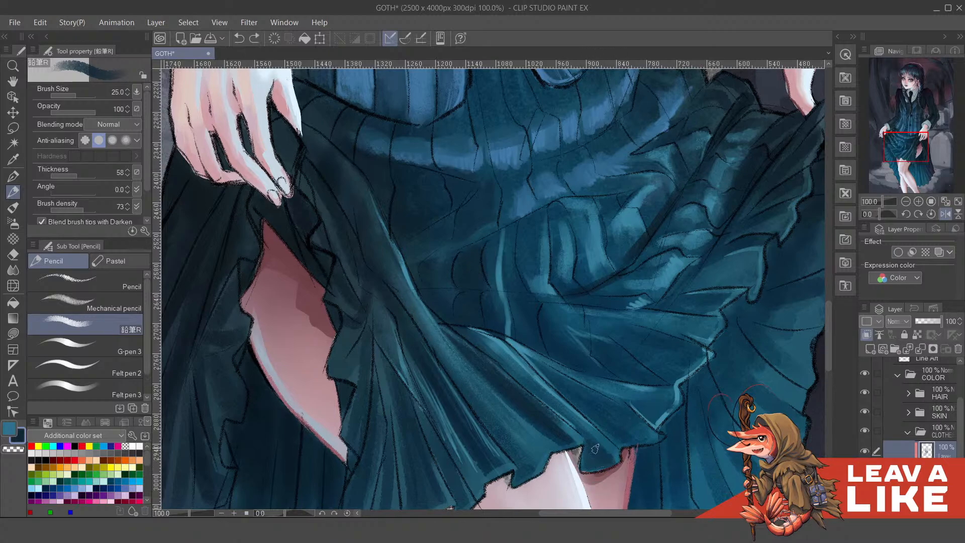
mouse_move(596, 458)
mouse_down()
mouse_move(558, 415)
mouse_move(585, 412)
mouse_move(573, 452)
mouse_move(545, 397)
mouse_up()
key(ctrl+z)
drag(579, 434, 599, 445)
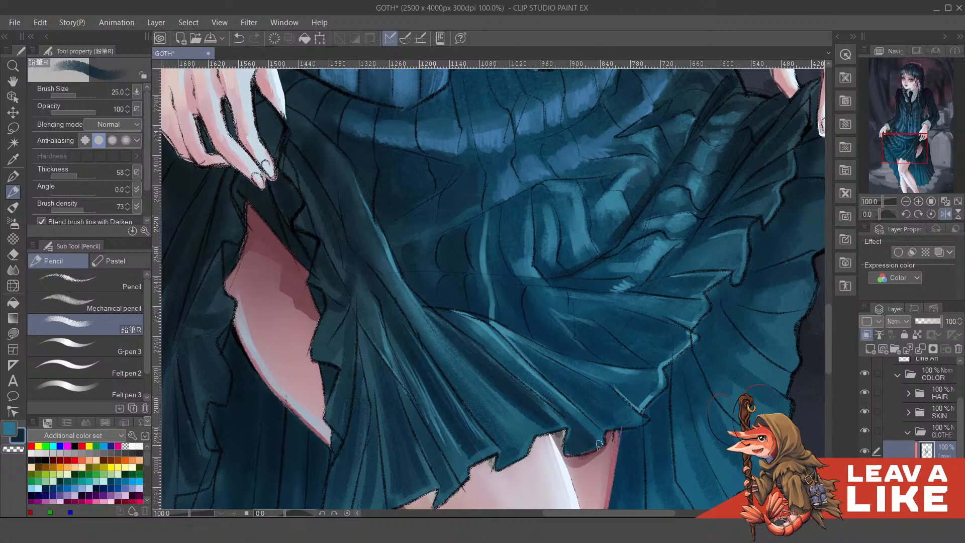
drag(596, 372, 618, 397)
mouse_move(533, 367)
mouse_down()
mouse_move(611, 429)
mouse_move(650, 442)
mouse_up()
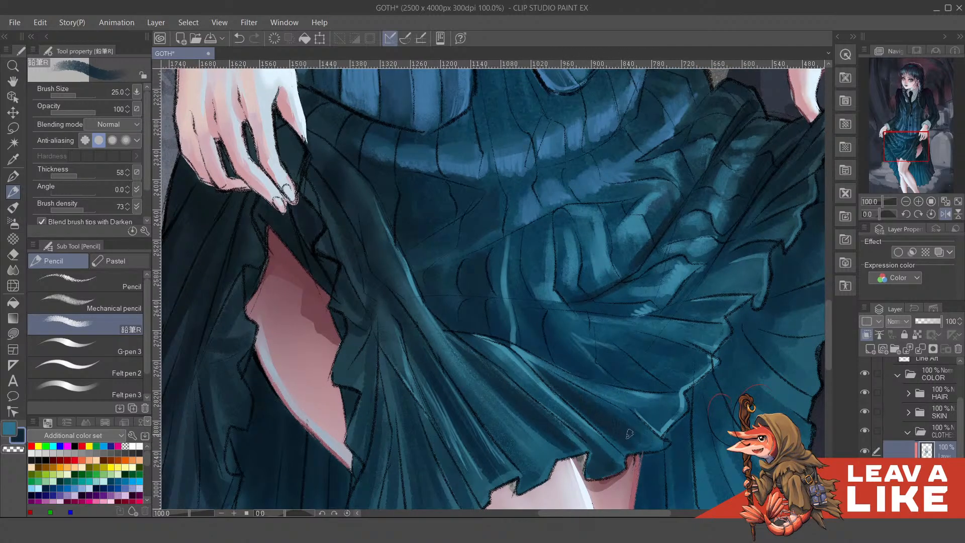
key(ctrl+minus)
key(ctrl+minus)
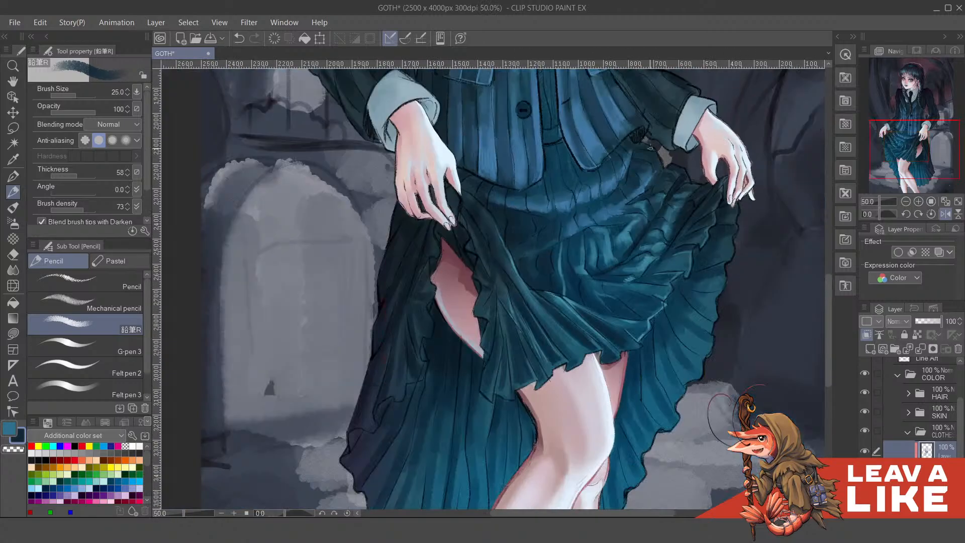
key(h)
Switch to the lighter blue and brighten the pleats rising from the front hem toward the hand at the slit
key(minus)
key(minus)
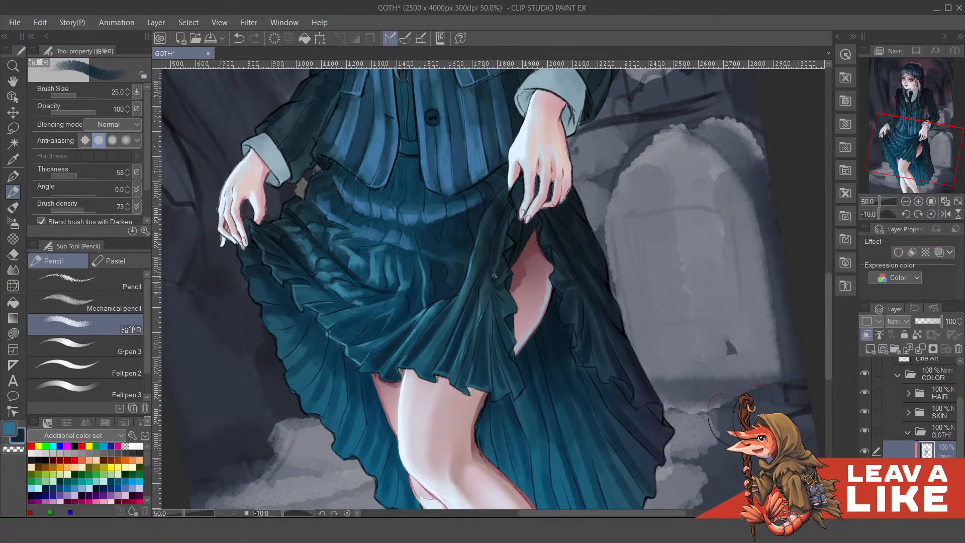
key(asciicircum)
key(asciicircum)
ctrl+click(450, 312)
drag(496, 327, 564, 299)
key(x)
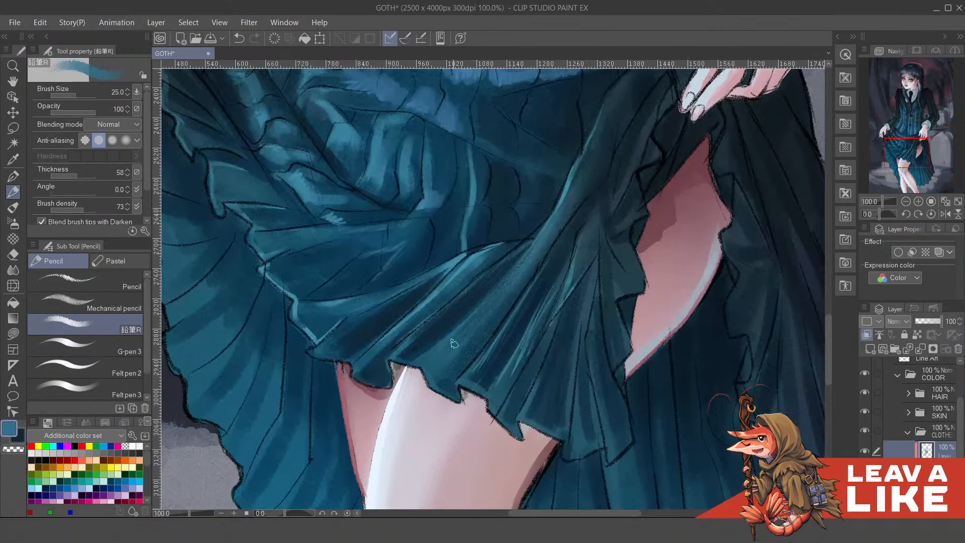
drag(424, 363, 508, 273)
key(ctrl+z)
drag(425, 365, 508, 290)
drag(456, 326, 539, 236)
mouse_move(503, 276)
mouse_down()
mouse_move(586, 169)
mouse_move(596, 137)
mouse_up()
drag(622, 104, 552, 240)
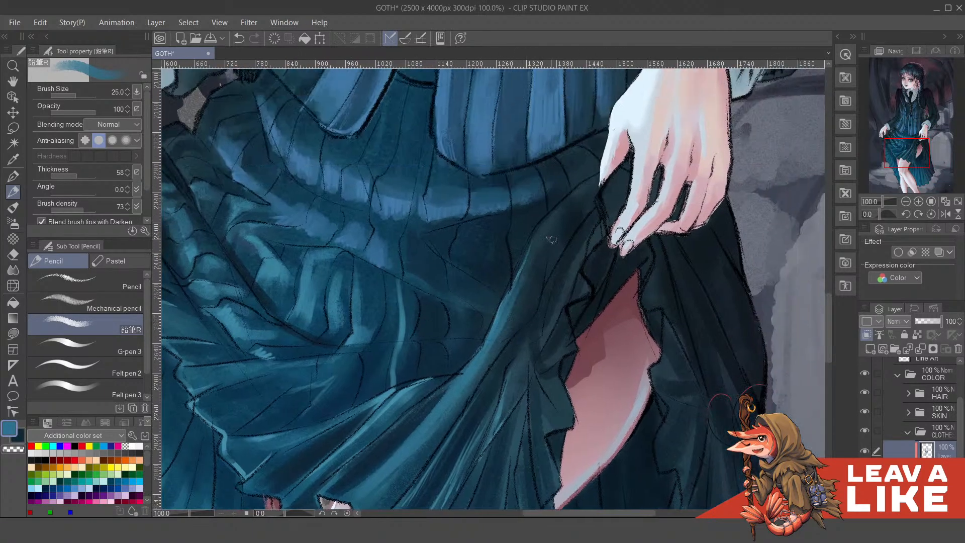
drag(515, 280, 573, 192)
key(ctrl+z)
key(ctrl+z)
Redraw the narrow vertical highlight at the skirt's centre as a broader, softer light blue strip, undoing the first attempt
mouse_move(442, 336)
mouse_down()
mouse_move(572, 299)
mouse_move(570, 313)
mouse_up()
drag(531, 275, 508, 360)
key(ctrl+z)
key(ctrl+z)
drag(532, 273, 527, 356)
drag(531, 287, 527, 358)
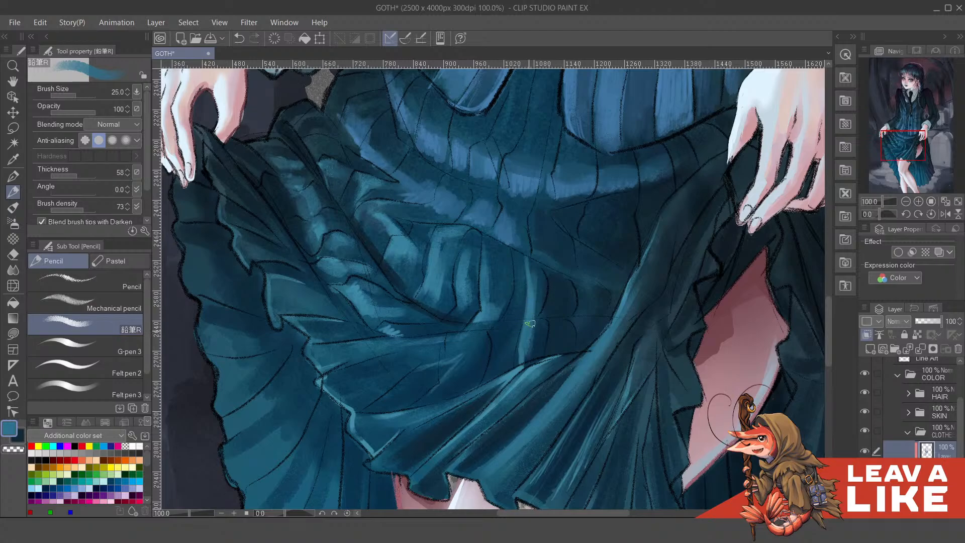
drag(531, 321, 527, 359)
drag(527, 260, 533, 318)
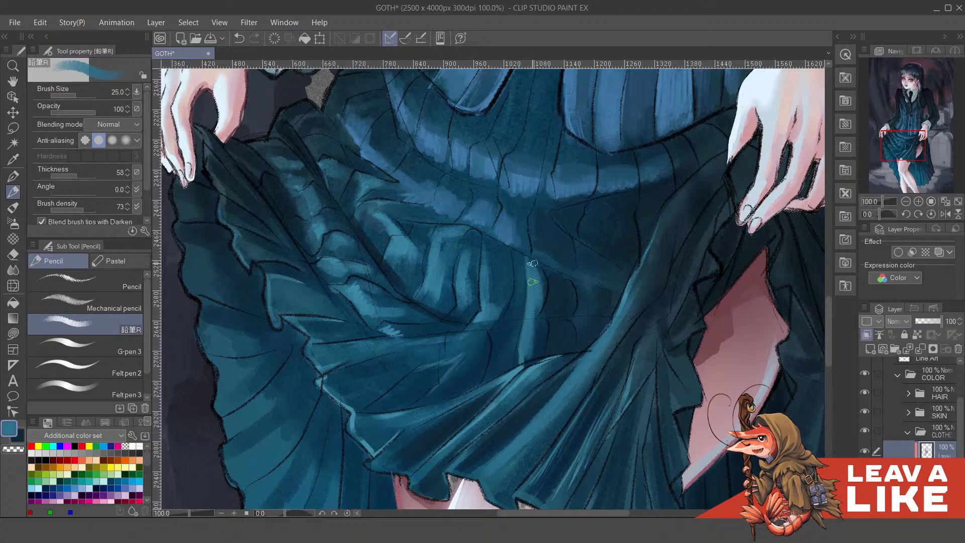
mouse_move(532, 263)
mouse_down()
mouse_move(546, 311)
mouse_move(542, 264)
mouse_move(536, 299)
mouse_move(547, 280)
mouse_move(597, 255)
mouse_move(556, 307)
mouse_move(537, 310)
mouse_up()
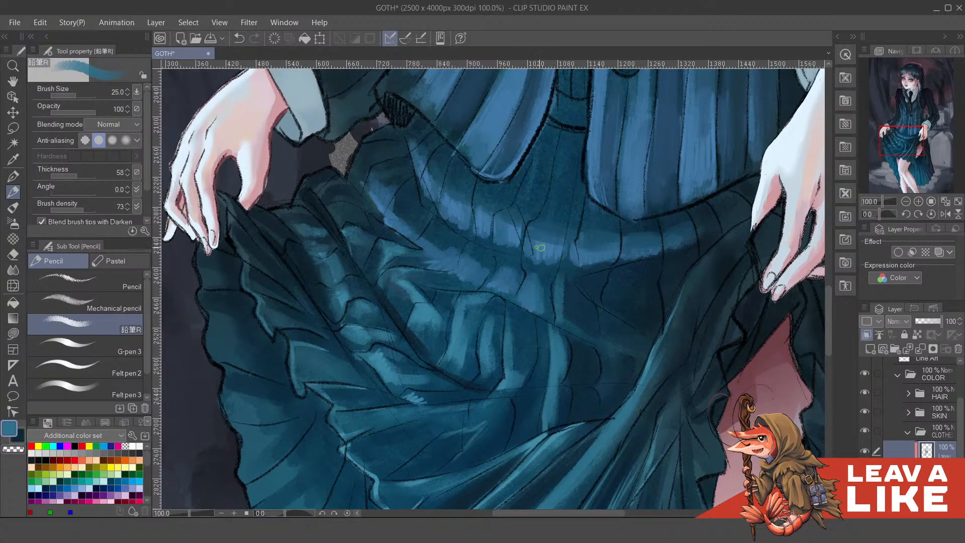
Extend the vertical fold highlights up toward the blue band and shade beside them with the dark blue
drag(577, 208, 569, 268)
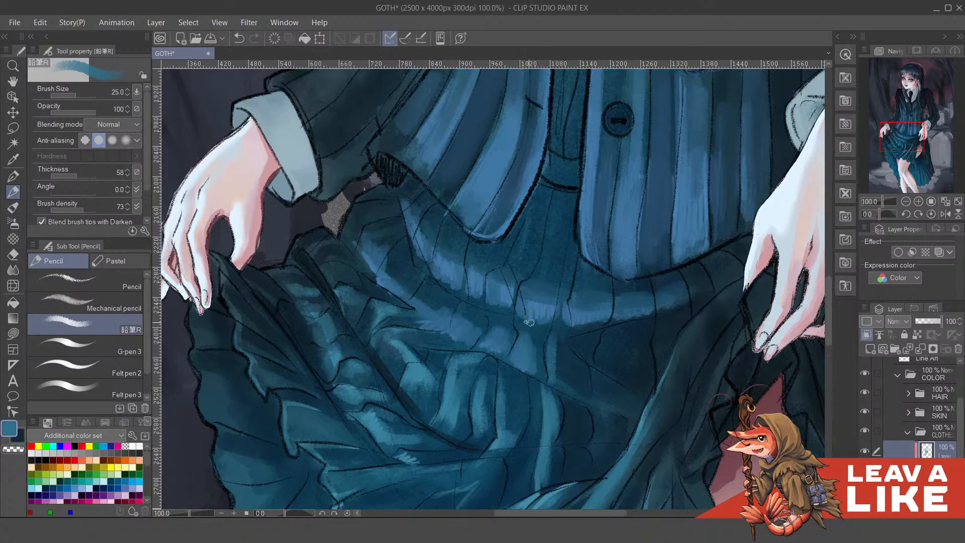
mouse_move(546, 307)
mouse_down()
mouse_move(590, 244)
mouse_move(585, 263)
mouse_move(536, 302)
mouse_move(528, 281)
mouse_move(538, 280)
mouse_move(531, 297)
mouse_move(537, 254)
mouse_up()
key(x)
mouse_move(601, 309)
mouse_down()
mouse_move(569, 330)
mouse_move(561, 383)
mouse_up()
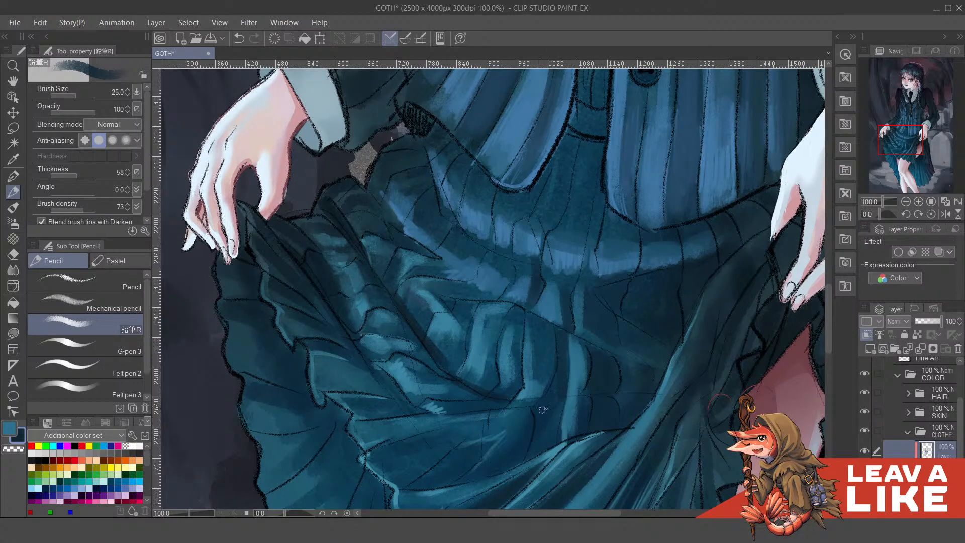
Paint a lighter blue highlight down the fold next to the central vertical strip
key(x)
drag(540, 328, 533, 375)
mouse_move(531, 326)
mouse_down()
mouse_move(530, 373)
mouse_move(542, 388)
mouse_up()
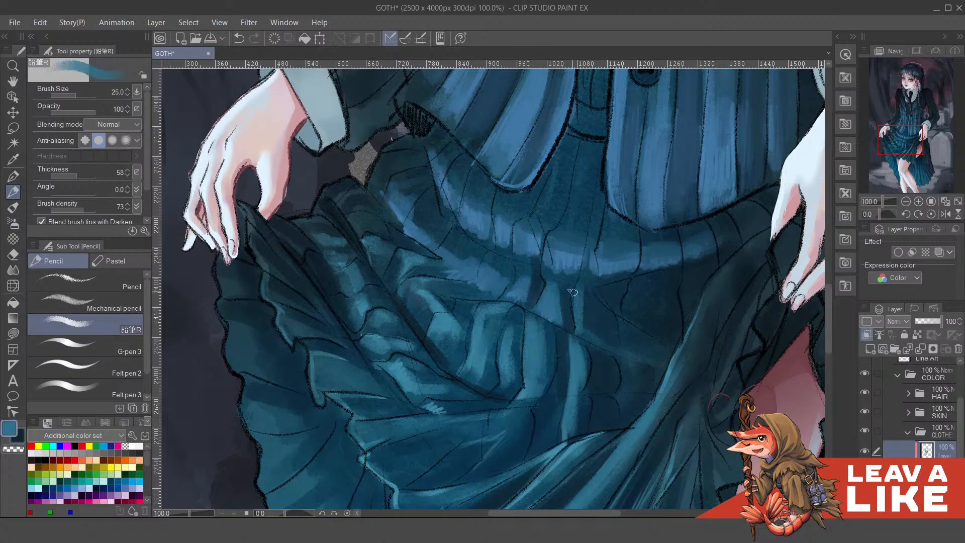
Refine the vertical folds below the band with lighter blue strokes, undoing a dark stroke, and switch back to the dark blue
scroll(572, 292, down, 1)
key(minus)
key(minus)
key(minus)
key(minus)
key(minus)
key(minus)
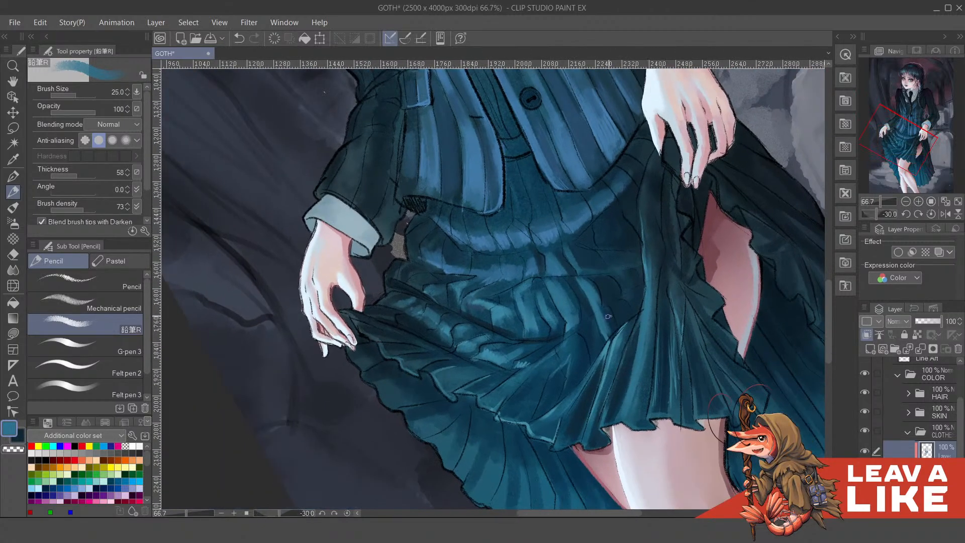
scroll(609, 316, up, 1)
mouse_move(545, 280)
mouse_down()
mouse_move(565, 343)
mouse_move(533, 371)
mouse_up()
key(x)
drag(523, 330, 522, 367)
key(ctrl+z)
key(x)
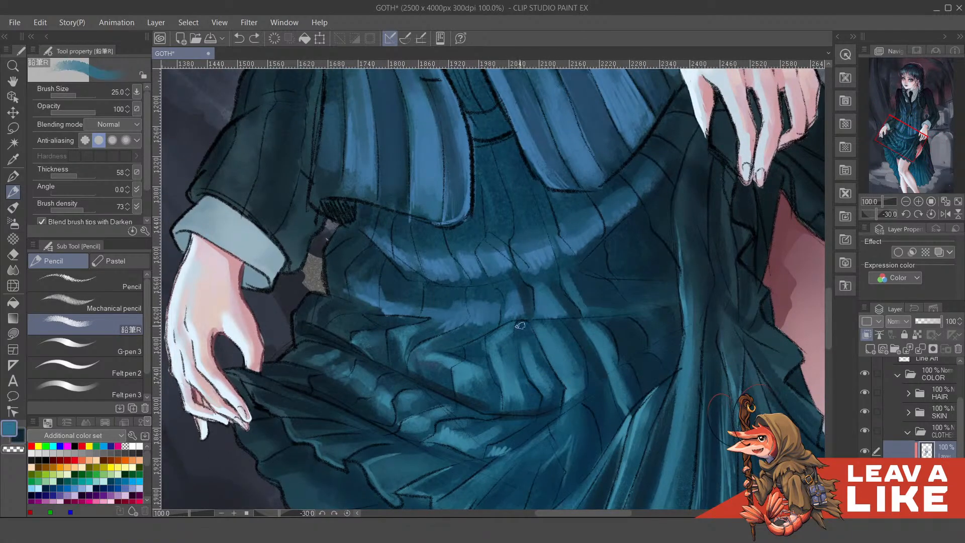
mouse_move(520, 327)
mouse_down()
mouse_move(520, 366)
mouse_move(548, 382)
mouse_move(573, 351)
mouse_move(542, 359)
mouse_up()
key(x)
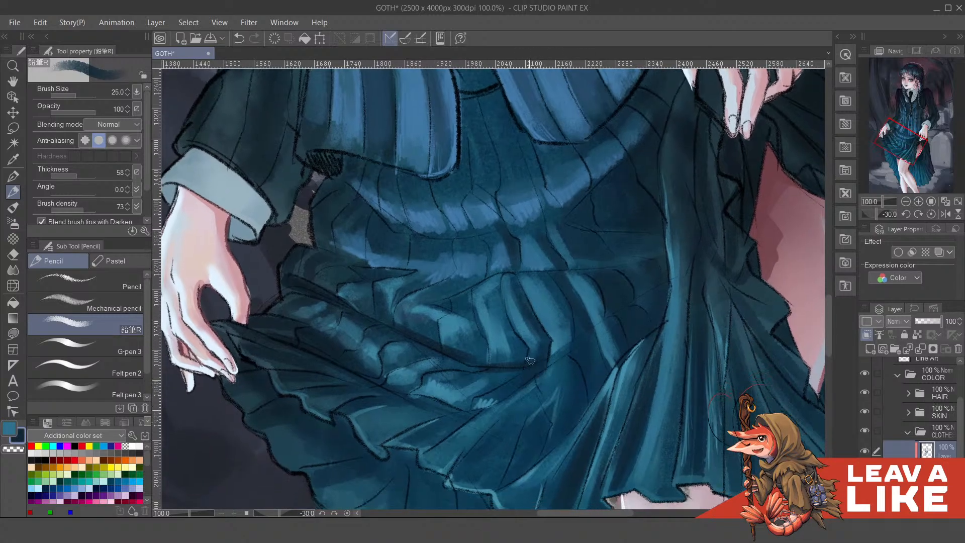
Blend the light patch beneath the skirt's long diagonal crease and extend light blue highlights along the folds there
key(x)
drag(475, 409, 532, 368)
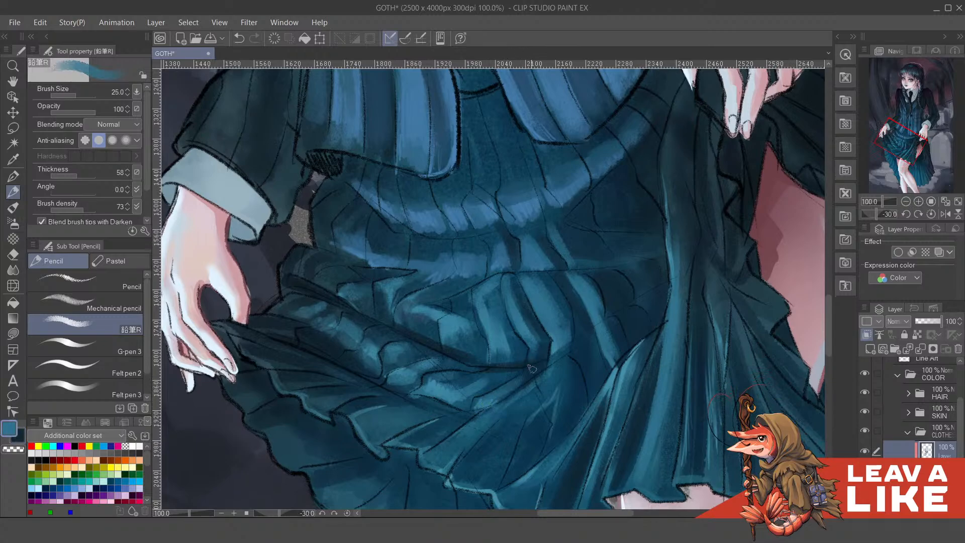
drag(574, 306, 604, 297)
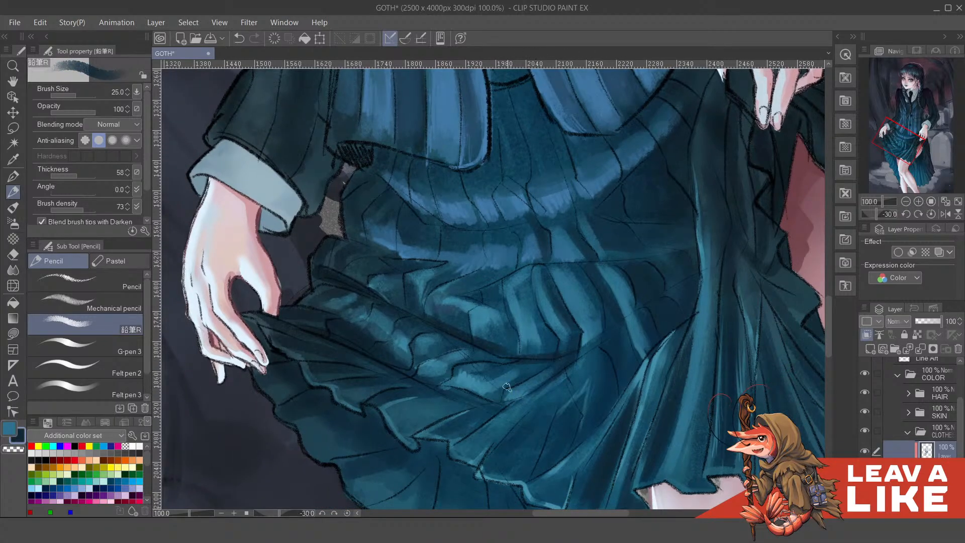
key(x)
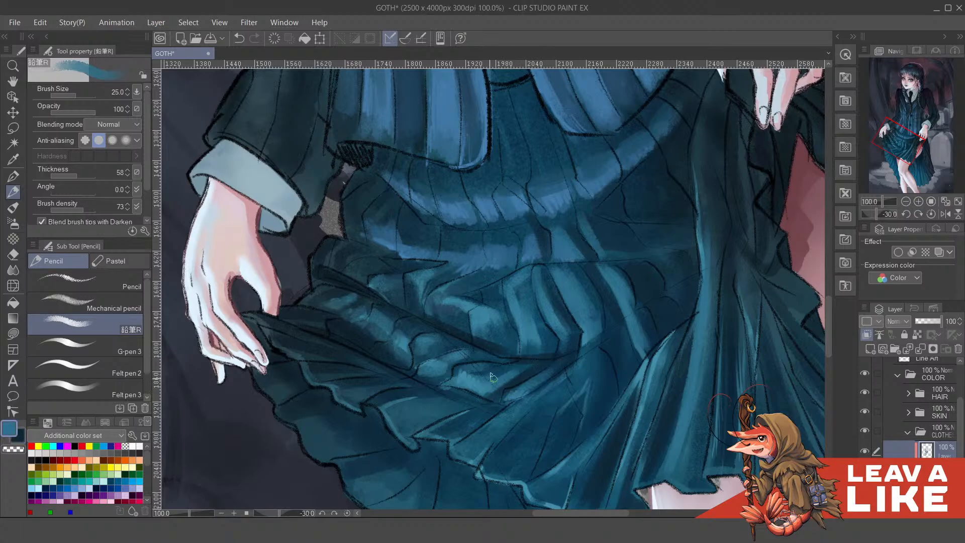
mouse_move(491, 376)
mouse_down()
mouse_move(544, 355)
mouse_move(583, 361)
mouse_up()
Mirror the canvas horizontally and split the bulge beneath the long crease into narrower folds with dark and light blue strokes
key(h)
key(x)
mouse_move(516, 398)
mouse_down()
mouse_move(552, 400)
mouse_move(573, 416)
mouse_up()
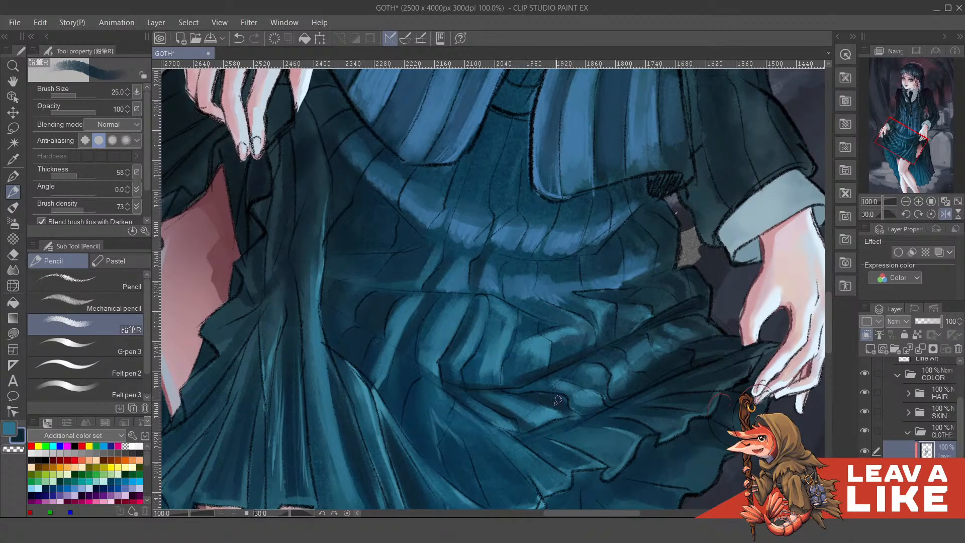
alt+click(570, 387)
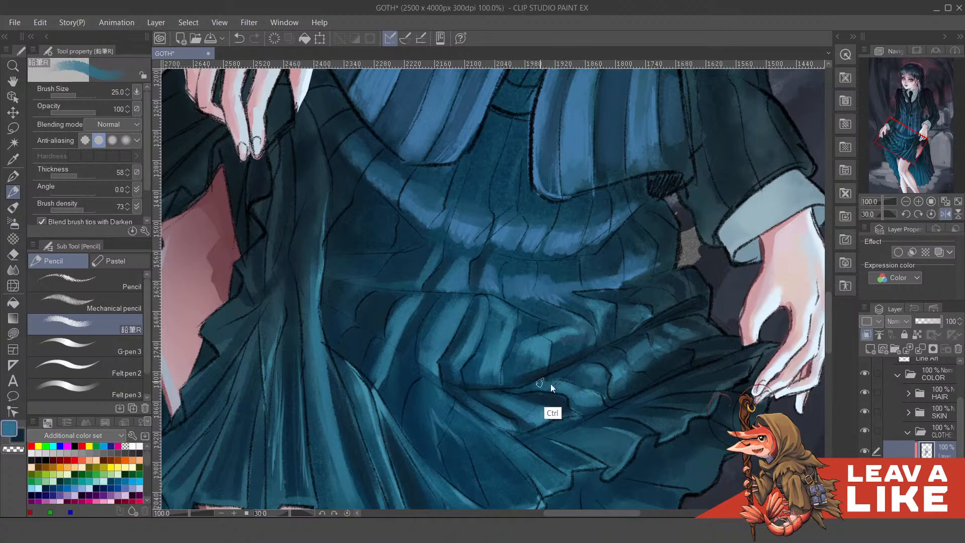
alt+click(563, 426)
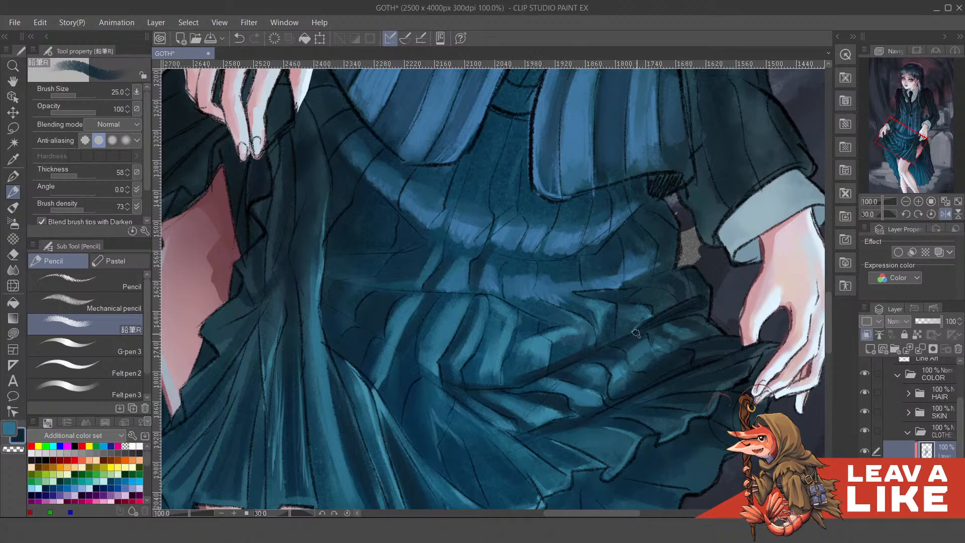
Darken the creases between the small folds that lead toward the hand holding the skirt
drag(636, 333, 581, 368)
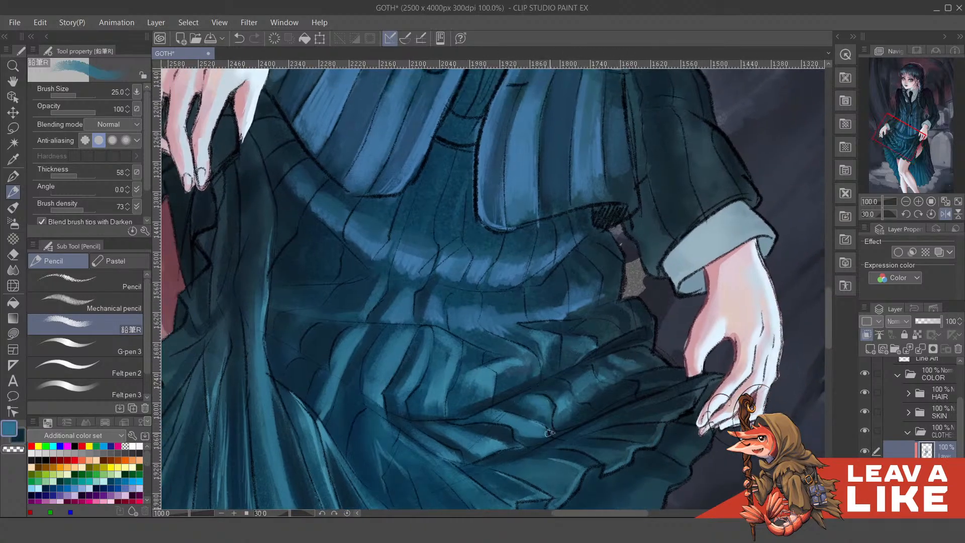
drag(689, 399, 614, 318)
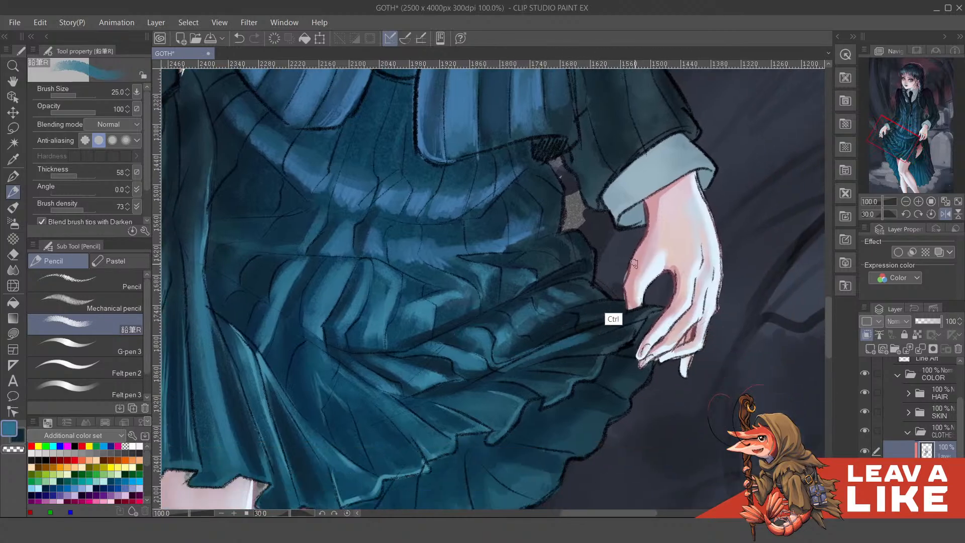
drag(520, 370, 552, 376)
key(x)
mouse_move(499, 395)
mouse_down()
mouse_move(483, 384)
mouse_move(505, 393)
mouse_up()
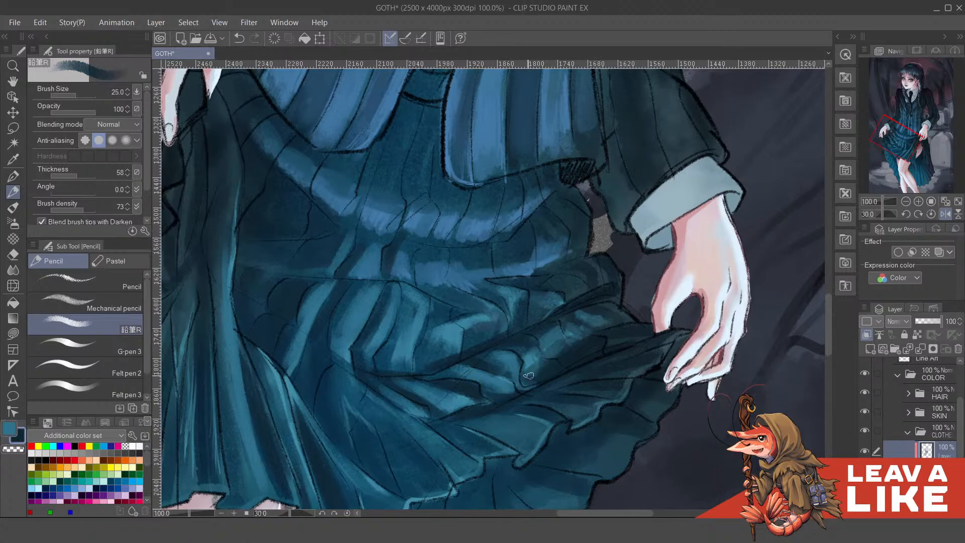
drag(580, 335, 545, 359)
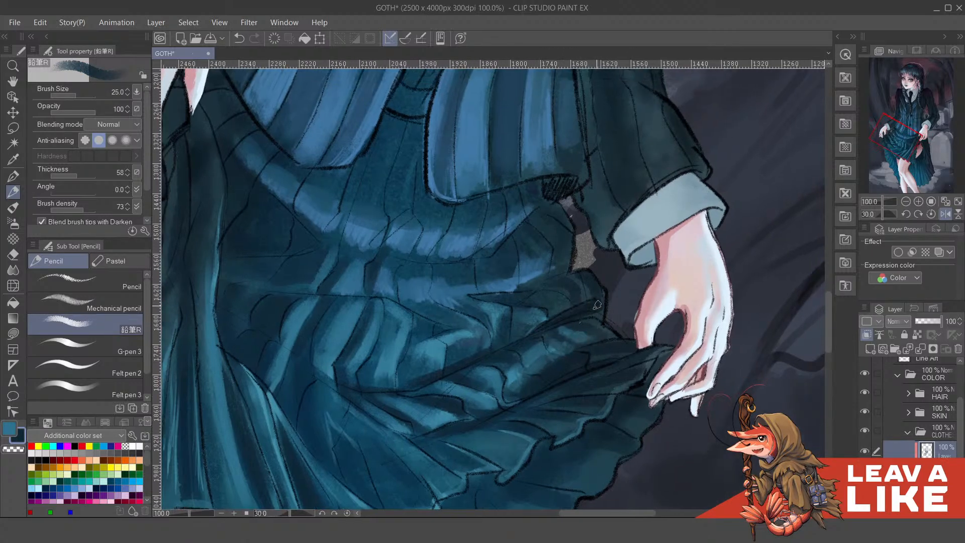
Paint a light blue highlight along the fold ending at the hand, undo the excess stroke, and touch up neighbouring folds with sampled blues
key(x)
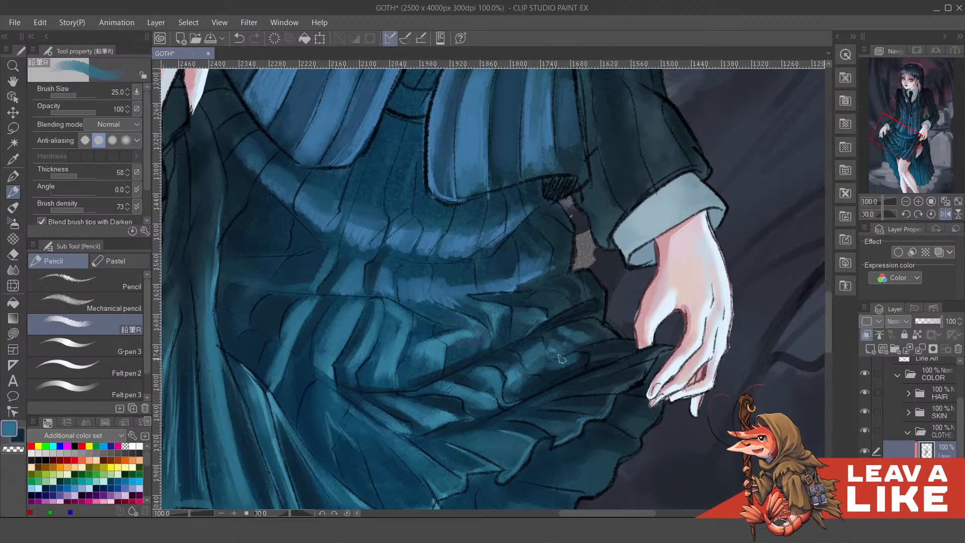
drag(587, 349, 637, 350)
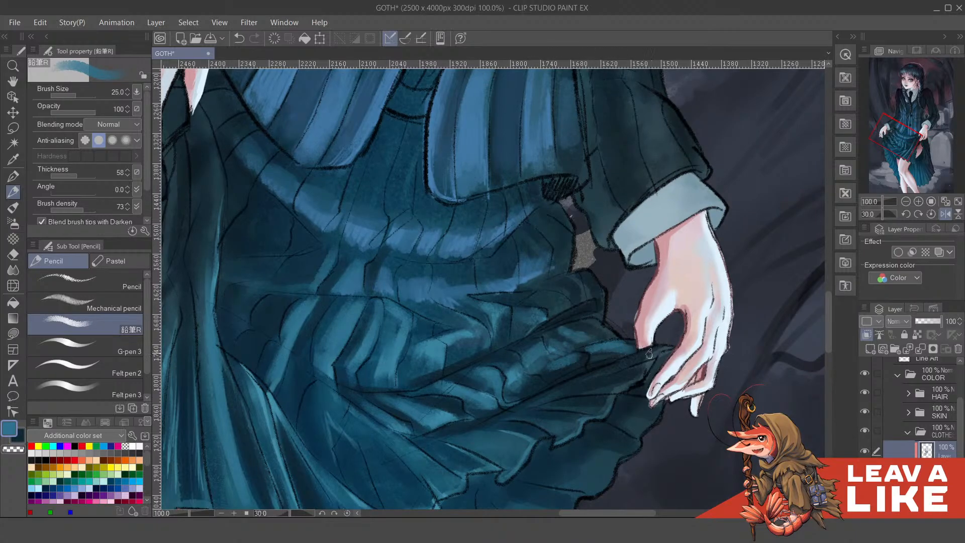
key(ctrl+z)
alt+click(557, 332)
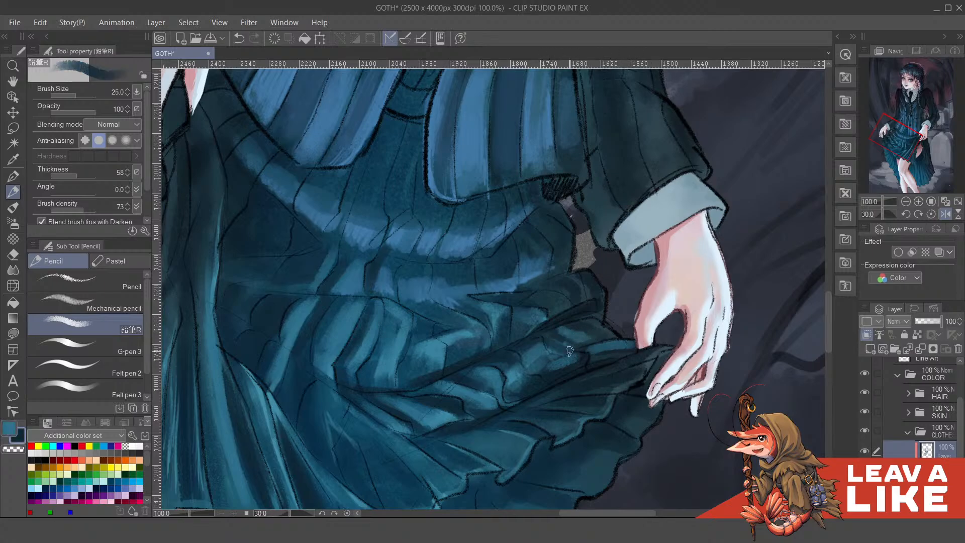
alt+click(555, 332)
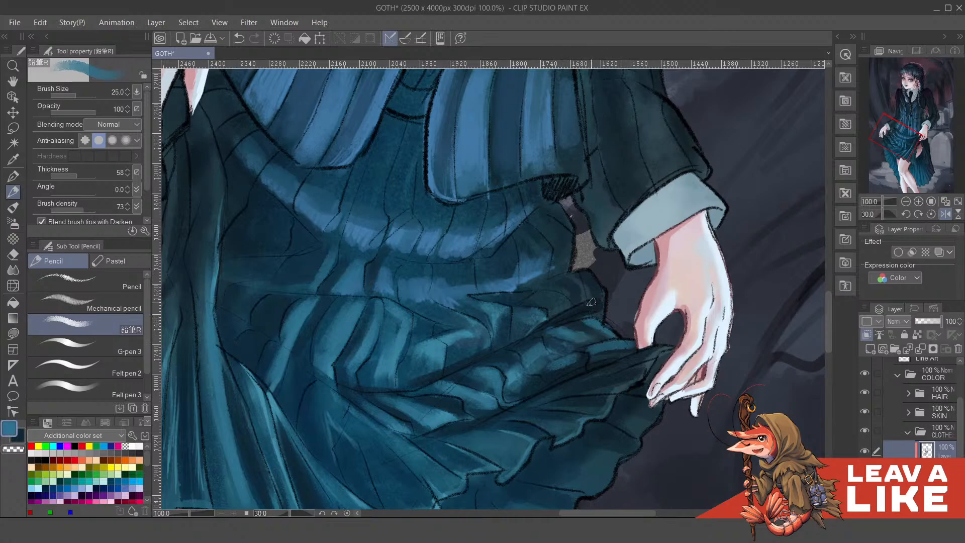
Strengthen the light blue highlights on the gathered folds beside the hand and shade the gaps between them in dark blue
scroll(596, 246, down, 2)
key(minus)
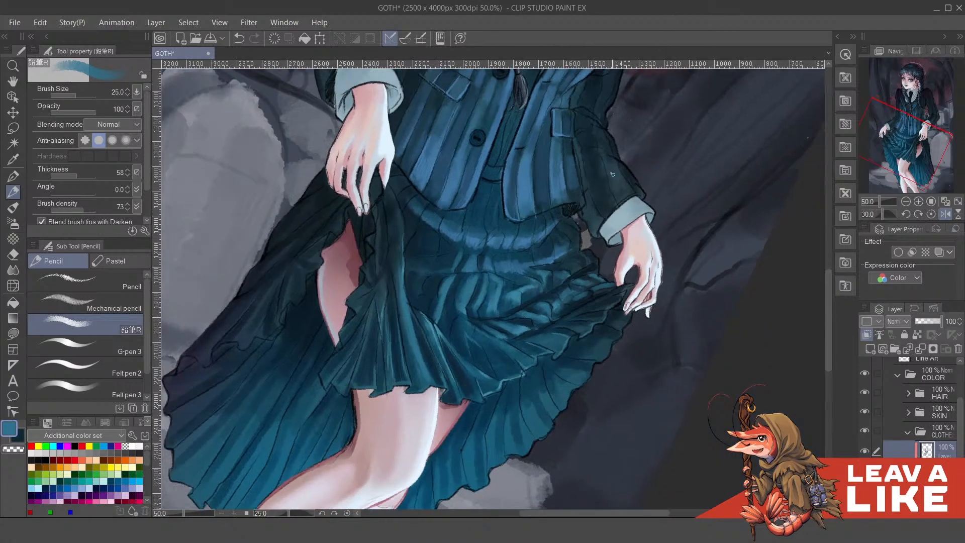
scroll(594, 286, up, 2)
drag(488, 358, 495, 366)
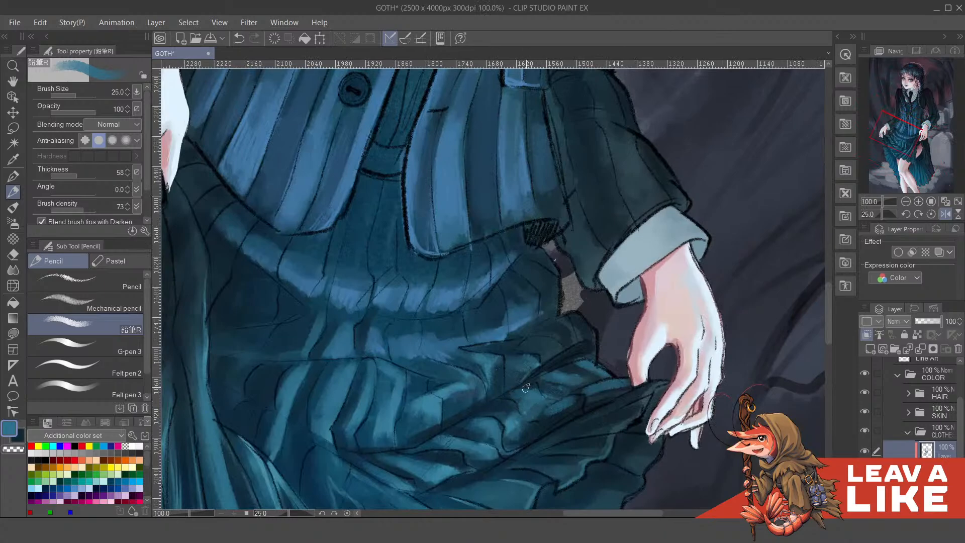
drag(565, 371, 572, 367)
key(x)
drag(531, 399, 541, 415)
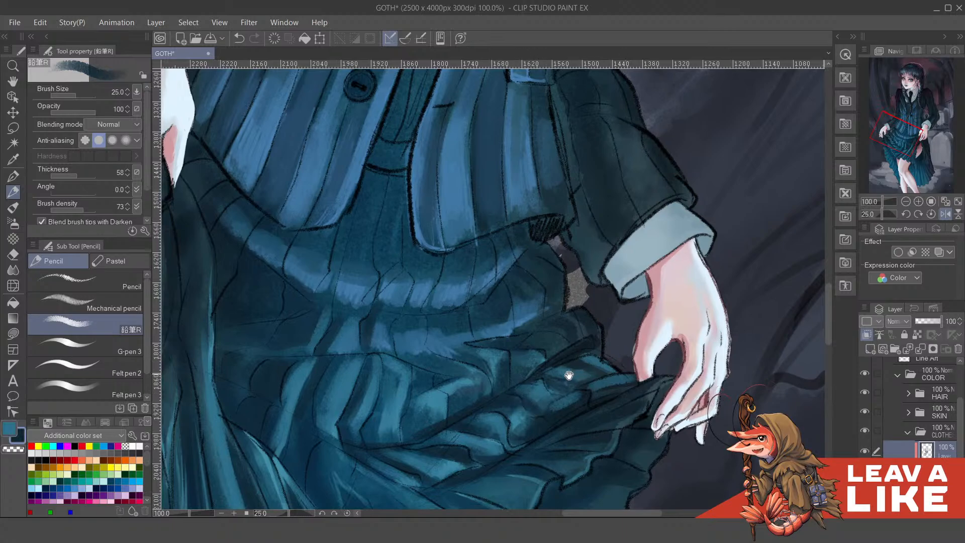
drag(560, 380, 567, 382)
key(x)
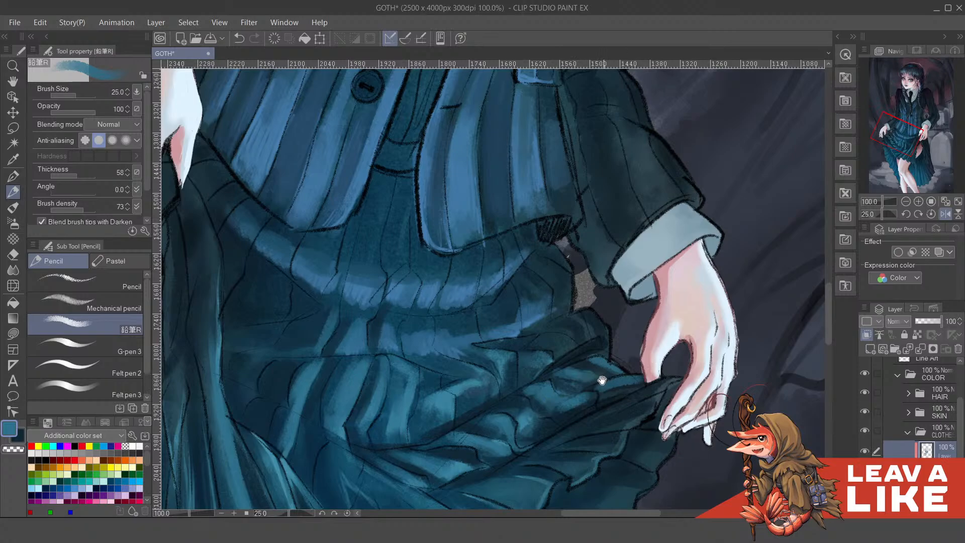
key(x)
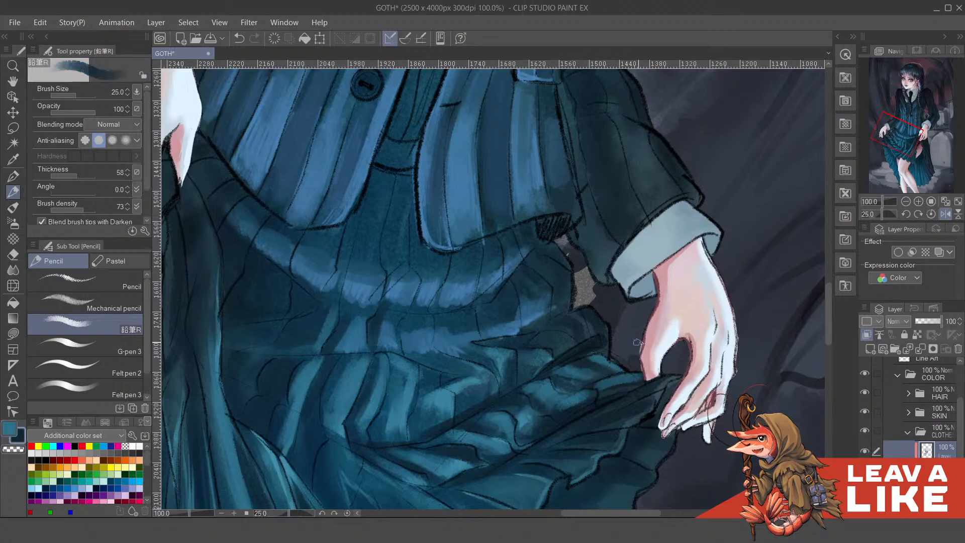
Separate the short folds beneath the diagonal crease with dark blue strokes, undoing the misplaced ones, and switch back to light blue
key(ctrl+minus)
key(ctrl+minus)
key(minus)
key(ctrl+plus)
key(ctrl+plus)
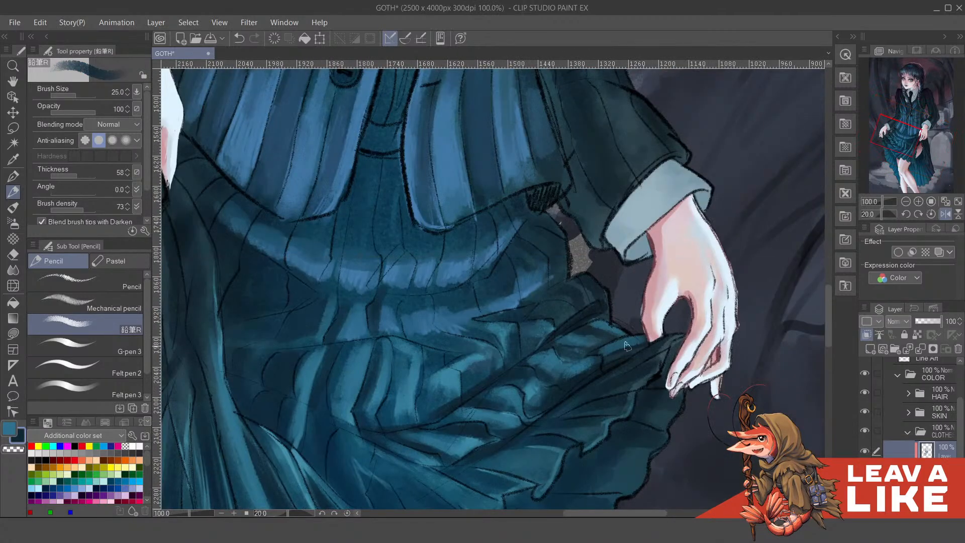
drag(550, 375, 564, 378)
key(x)
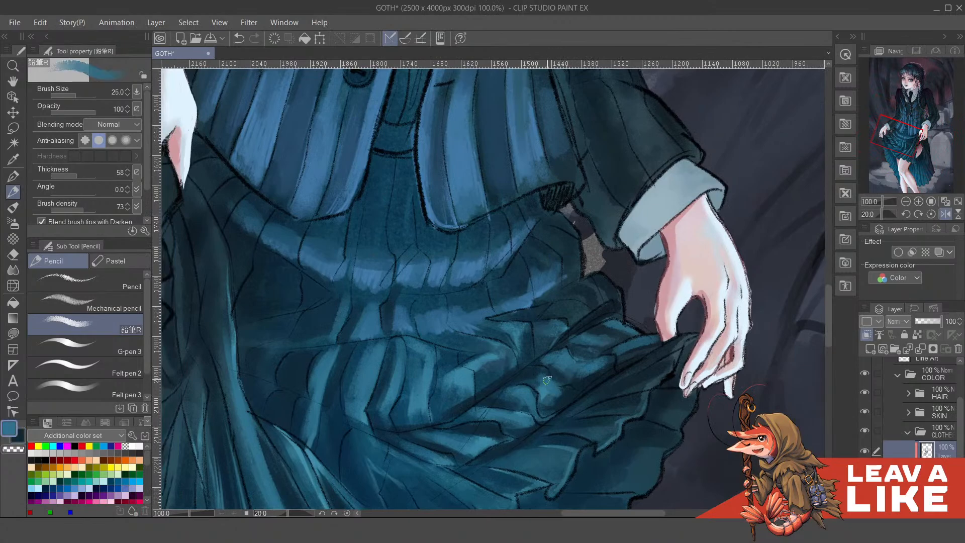
key(ctrl+z)
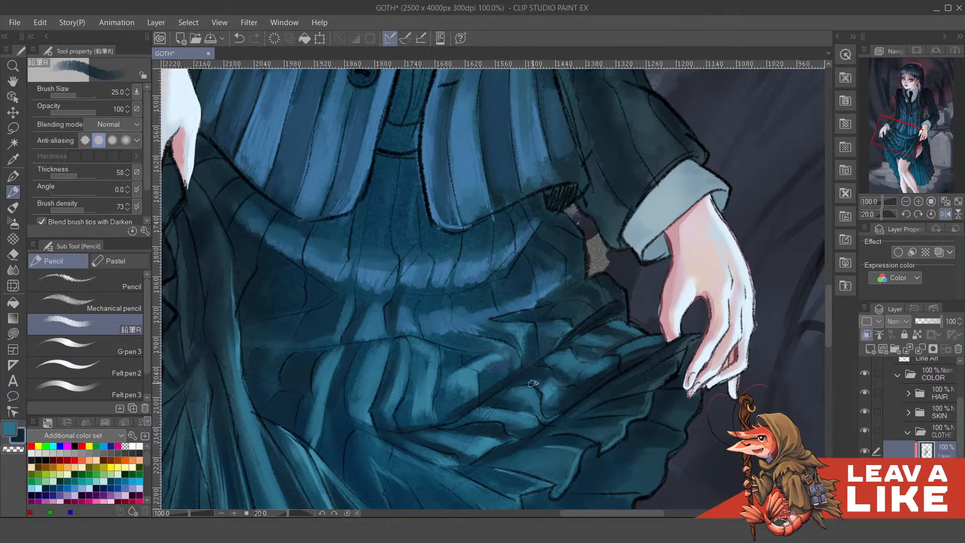
mouse_move(542, 386)
mouse_down()
mouse_move(547, 408)
mouse_move(547, 389)
mouse_move(535, 381)
mouse_move(566, 396)
mouse_move(531, 380)
mouse_move(547, 375)
mouse_move(556, 395)
mouse_move(584, 382)
mouse_move(555, 394)
mouse_move(580, 393)
mouse_up()
key(ctrl+z)
key(x)
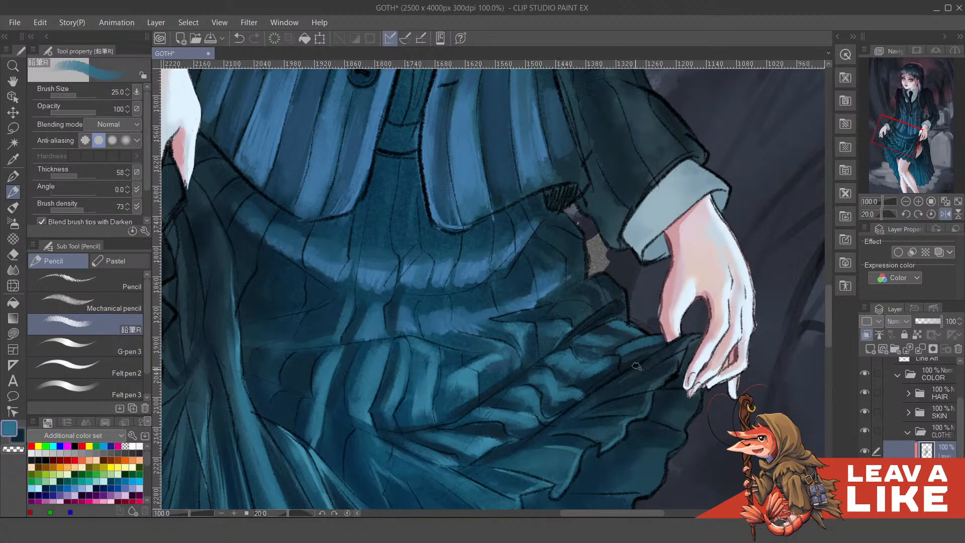
Unmirror the canvas and darken the short folds closest to the hand with a dark blue sampled from the crease
scroll(668, 284, down, 3)
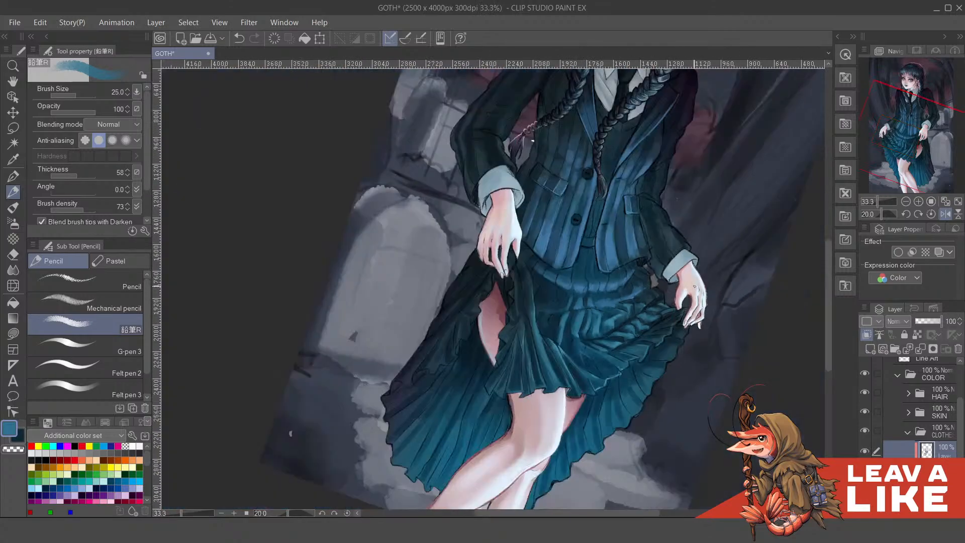
key(h)
key(minus)
key(minus)
key(minus)
key(minus)
key(minus)
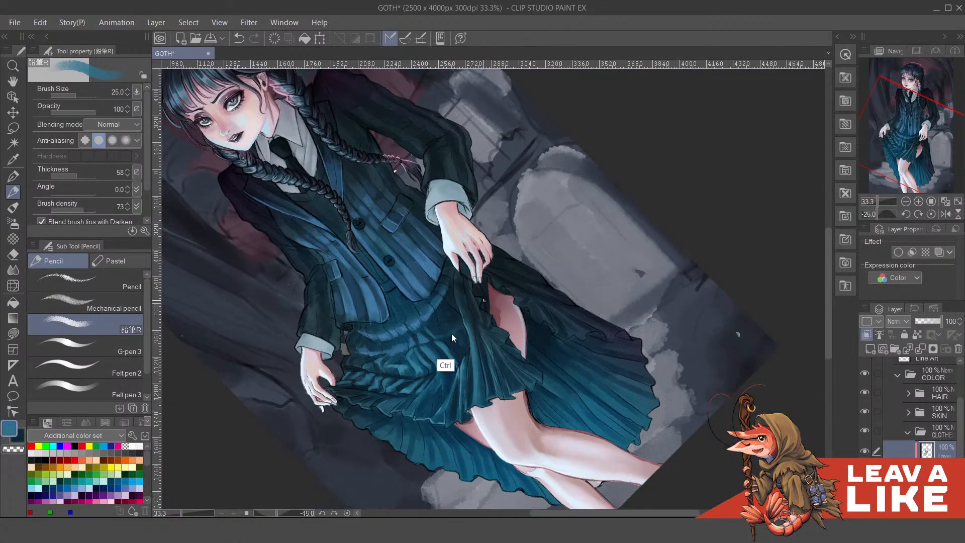
scroll(477, 302, up, 2)
drag(348, 404, 553, 257)
key(minus)
key(minus)
scroll(585, 250, up, 1)
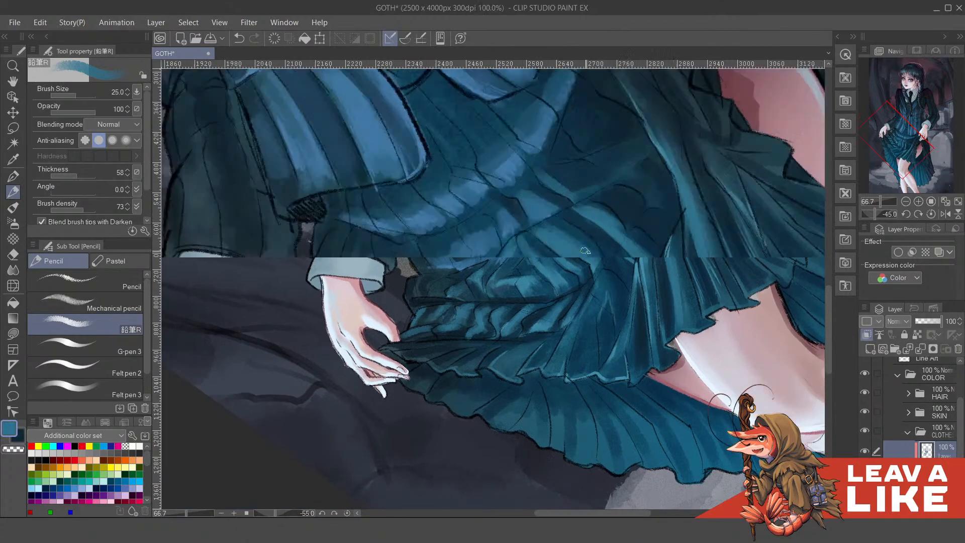
mouse_move(492, 291)
mouse_down()
mouse_move(530, 274)
mouse_move(632, 305)
mouse_up()
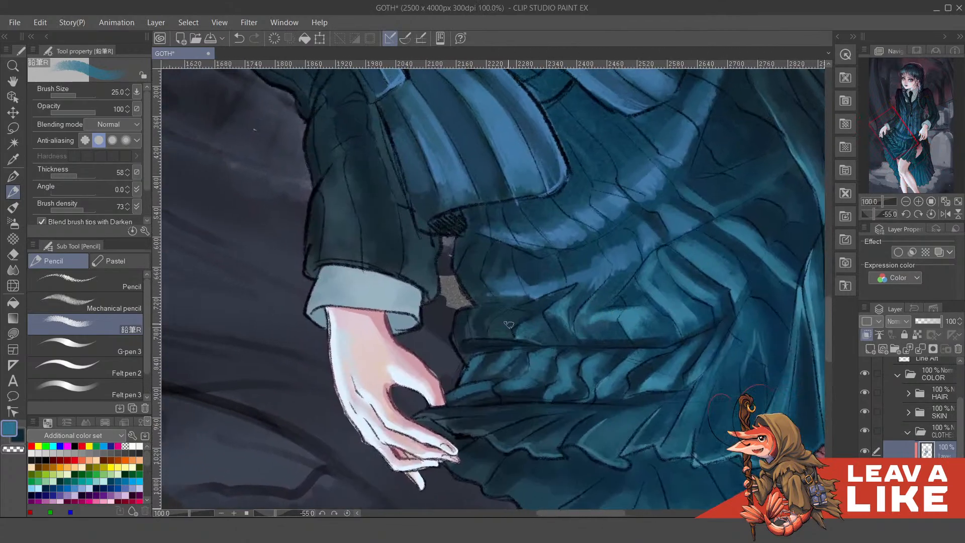
alt+click(510, 350)
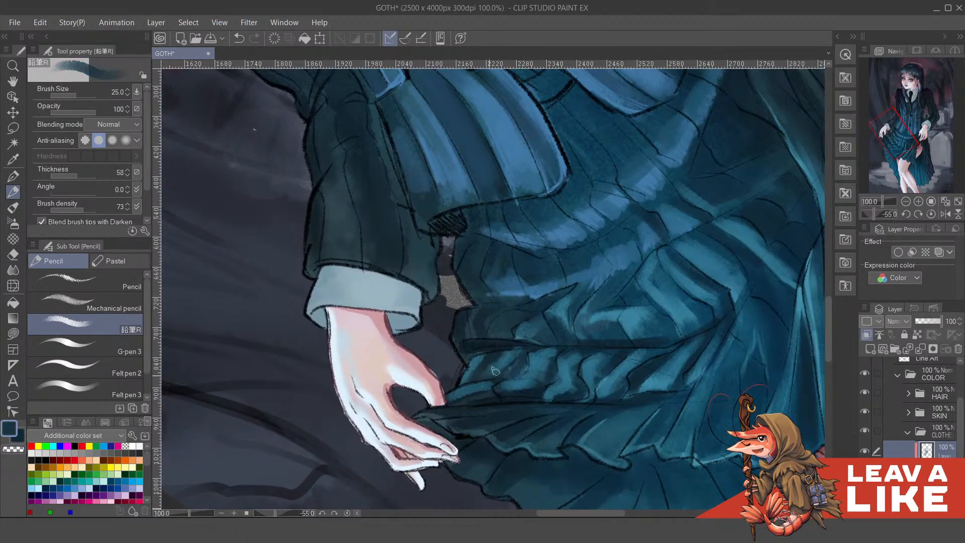
drag(496, 371, 512, 352)
drag(468, 377, 481, 361)
drag(470, 396, 489, 385)
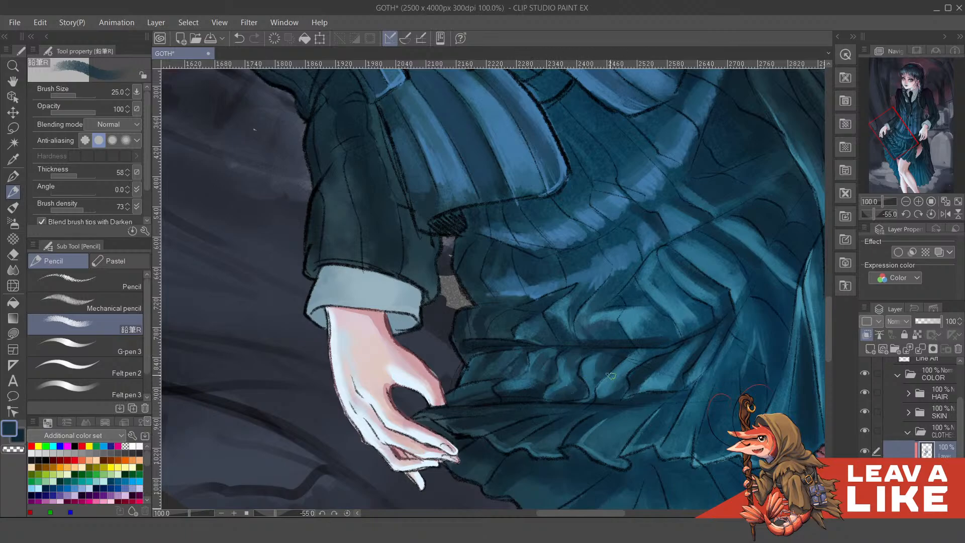
key(ctrl+z)
drag(602, 358, 583, 384)
key(ctrl+z)
alt+click(586, 391)
Examine the skirt's shaded folds against the whole outfit and sample the light blue from a central fold highlight
scroll(711, 269, down, 2)
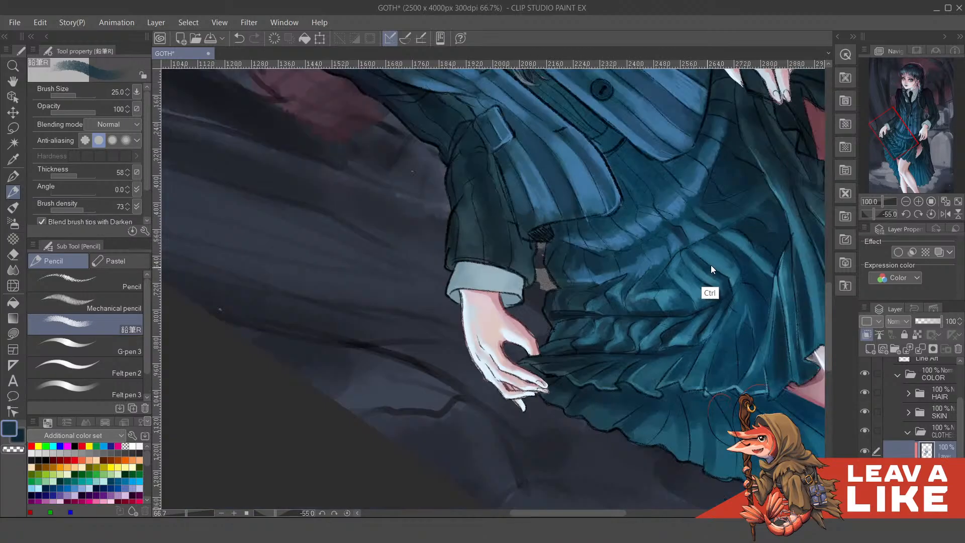
scroll(711, 270, down, 2)
key(^)
key(^)
key(^)
key(^)
scroll(727, 298, up, 2)
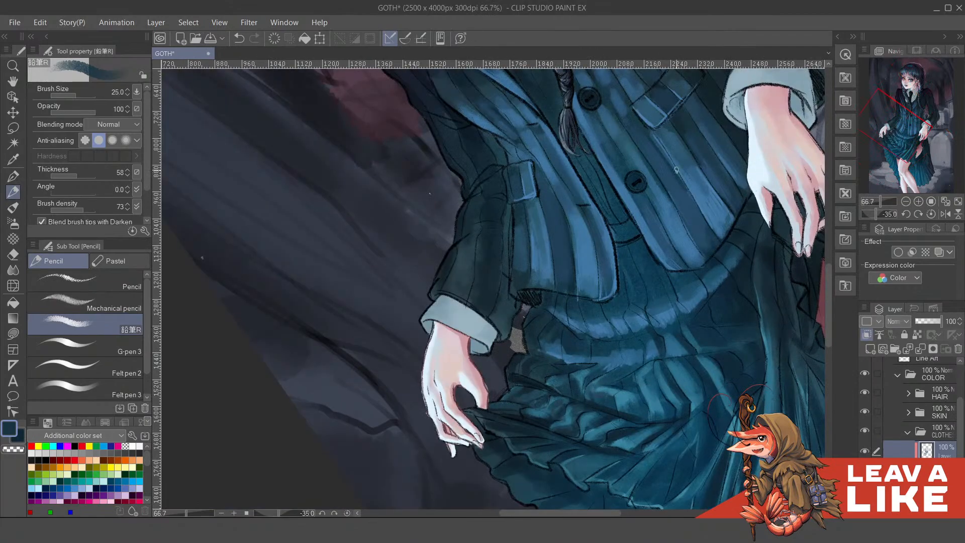
drag(609, 375, 619, 349)
drag(733, 339, 656, 341)
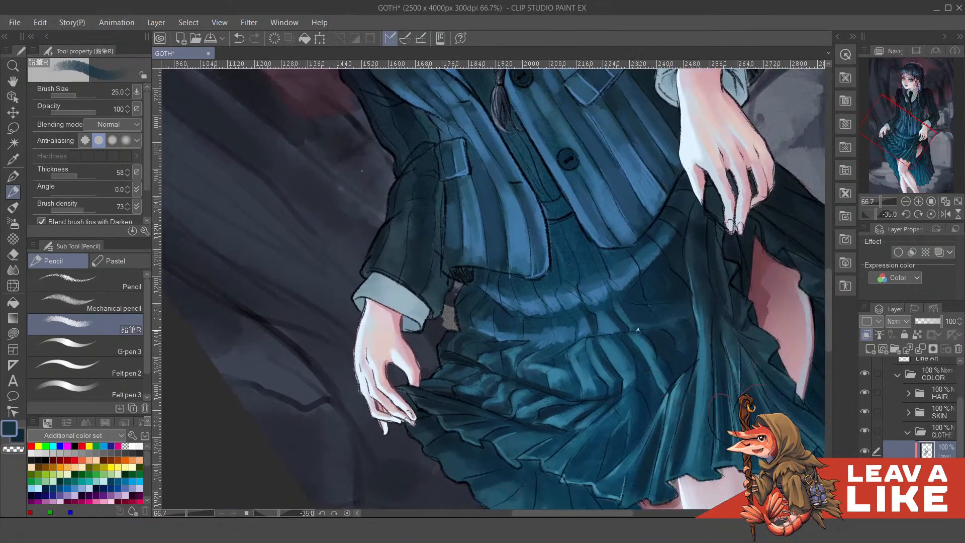
scroll(687, 323, down, 2)
key(^)
key(^)
key(^)
scroll(681, 342, up, 2)
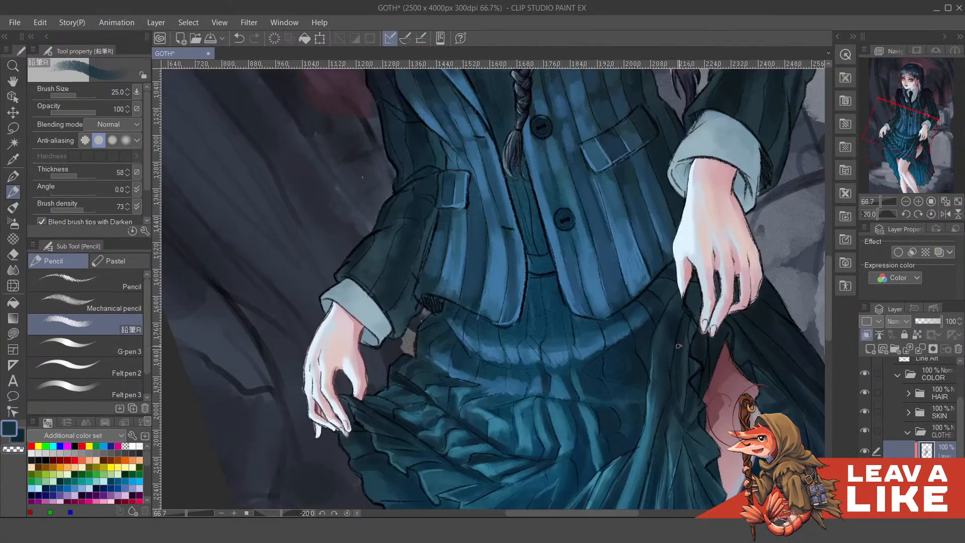
drag(623, 398, 612, 367)
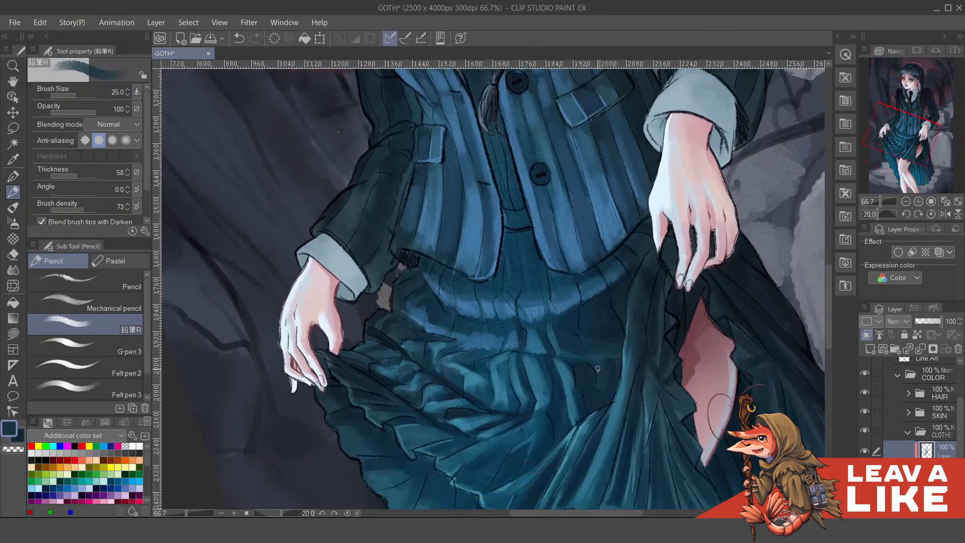
alt+click(483, 387)
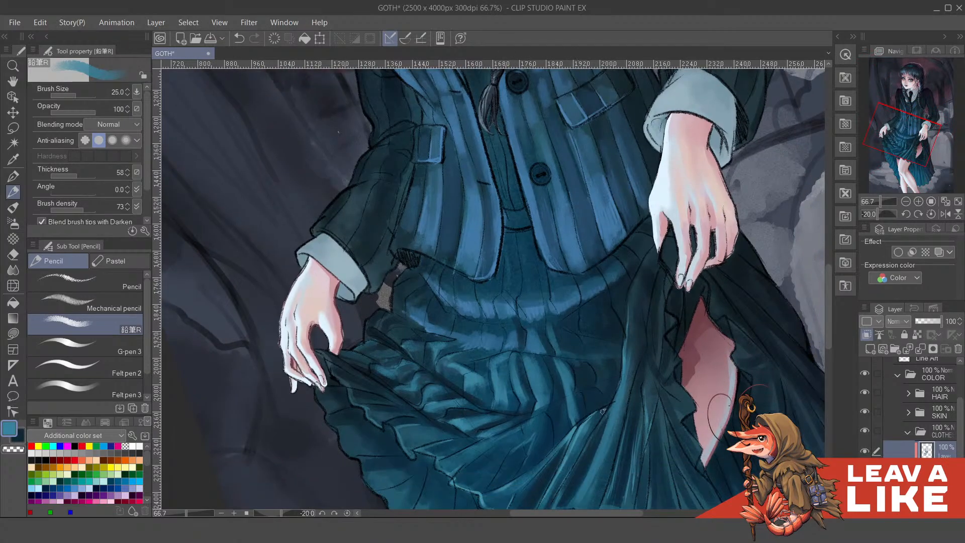
Refine the short folds beside the central drape, undoing misplaced strokes and resampling dark and light blues from the skirt
key(ctrl+z)
mouse_move(574, 364)
mouse_down()
mouse_move(588, 396)
mouse_move(575, 397)
mouse_move(580, 371)
mouse_up()
key(ctrl+z)
alt+click(549, 369)
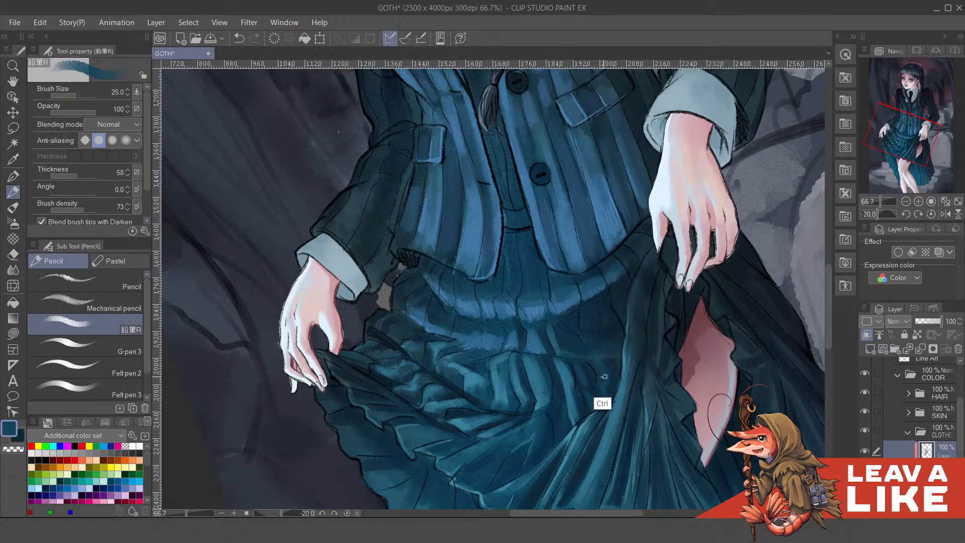
key(ctrl+z)
alt+click(570, 373)
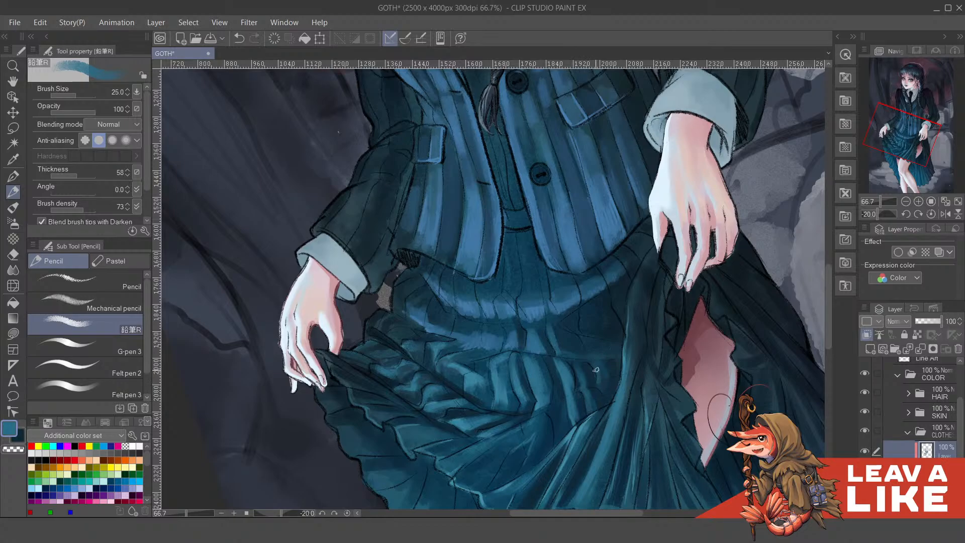
Model the flatter cloth beneath the waistband, beside the central drape, with small alternating dark and light blue strokes
scroll(622, 367, up, 2)
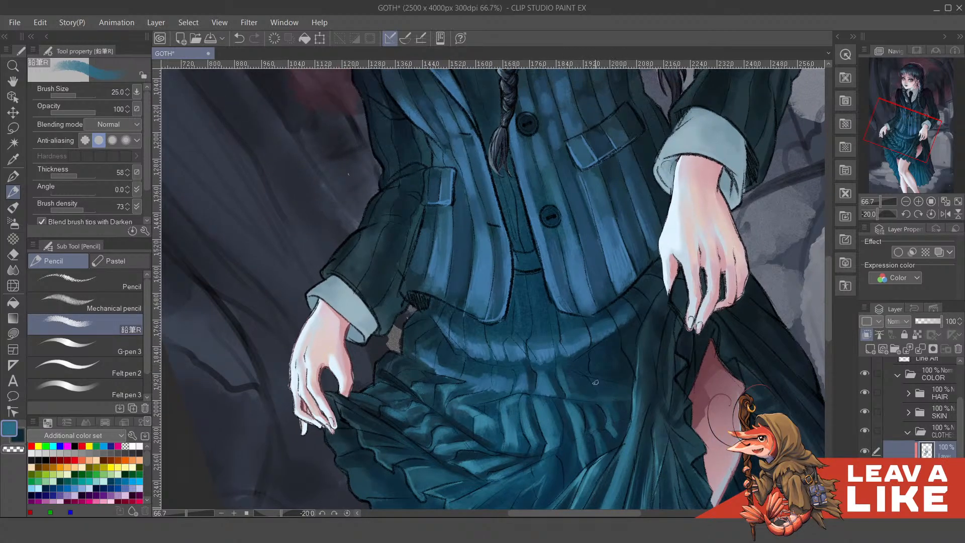
drag(594, 351, 594, 354)
alt+click(588, 356)
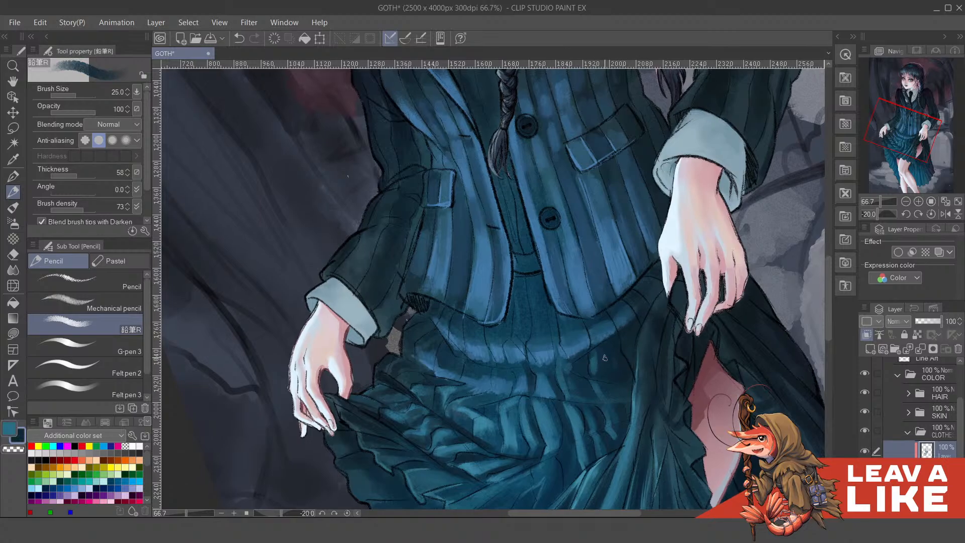
alt+click(602, 354)
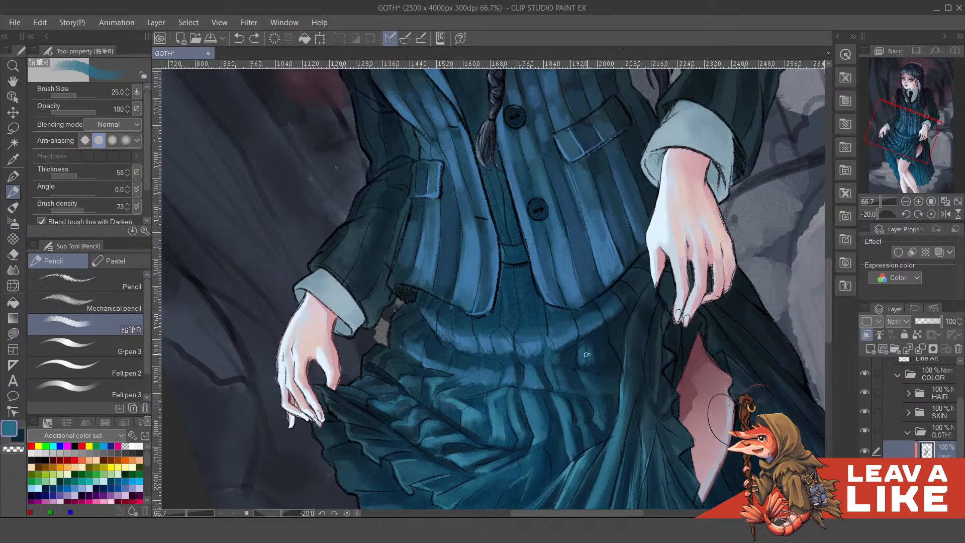
key(x)
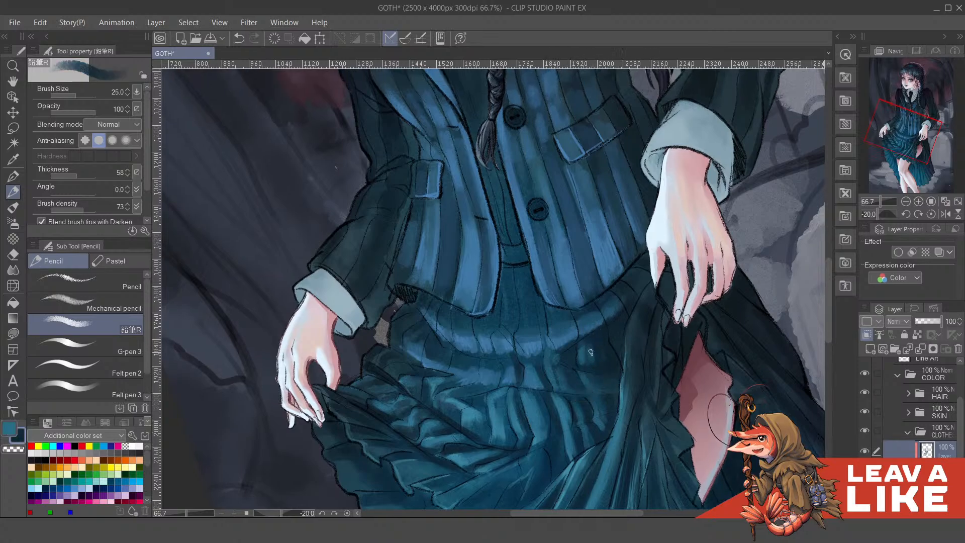
drag(581, 351, 586, 359)
key(x)
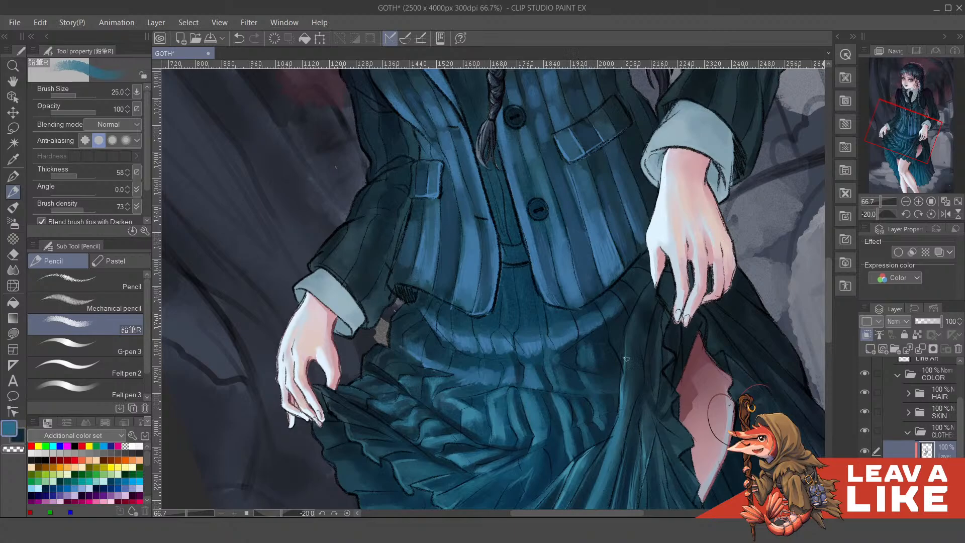
Straighten the canvas and accent the short folds beside the central drape with light and dark blue strokes
key(ctrl+minus)
key(ctrl+minus)
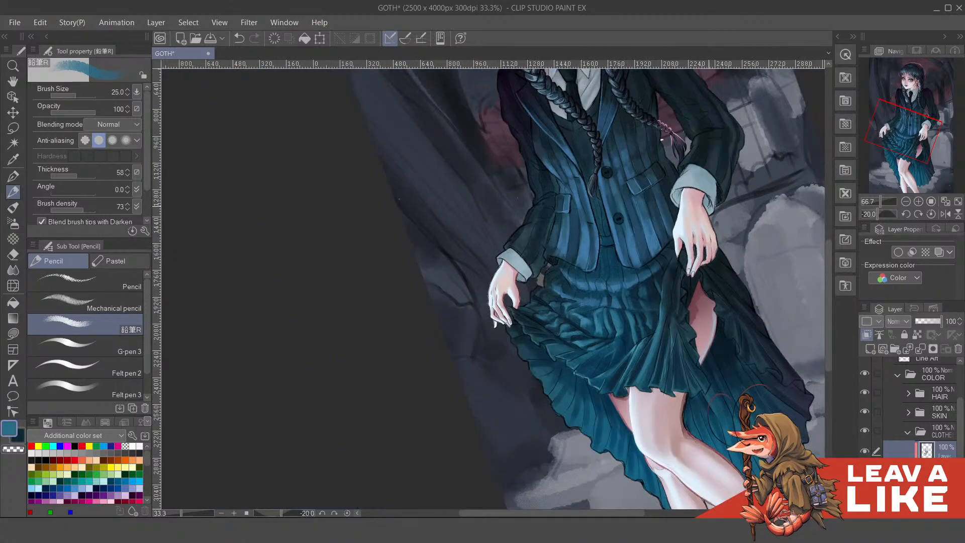
key(asciicircum)
key(asciicircum)
key(ctrl+minus)
key(ctrl+plus)
key(ctrl+plus)
key(ctrl+plus)
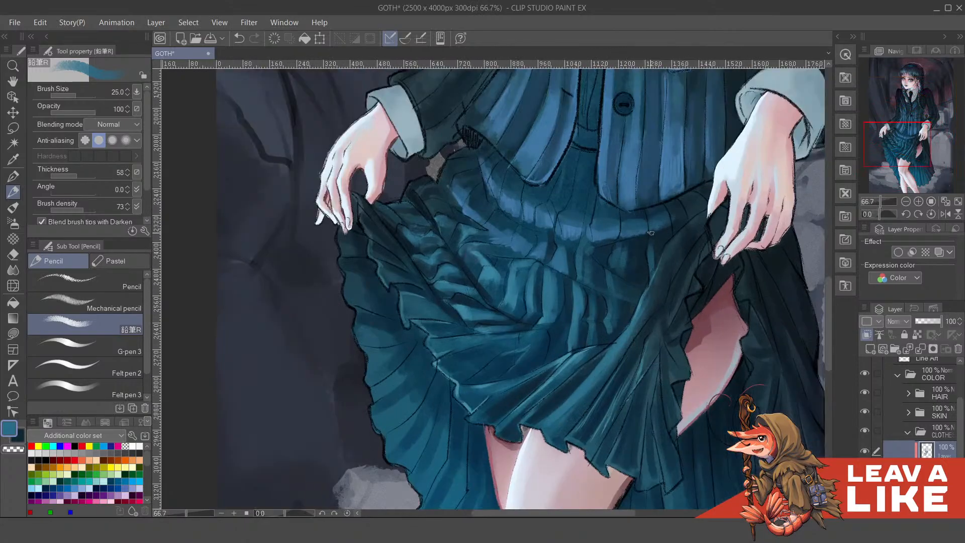
drag(627, 287, 618, 318)
key(x)
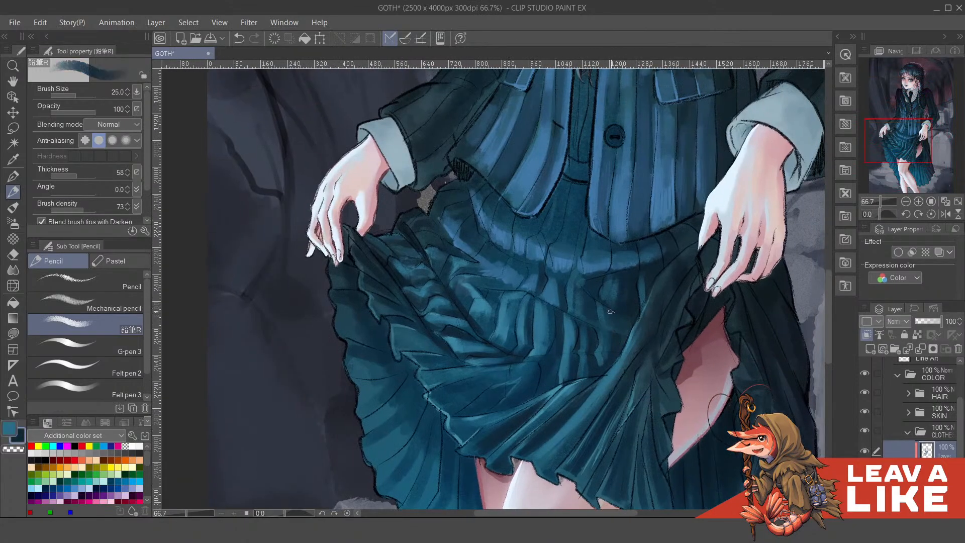
drag(642, 279, 639, 286)
key(x)
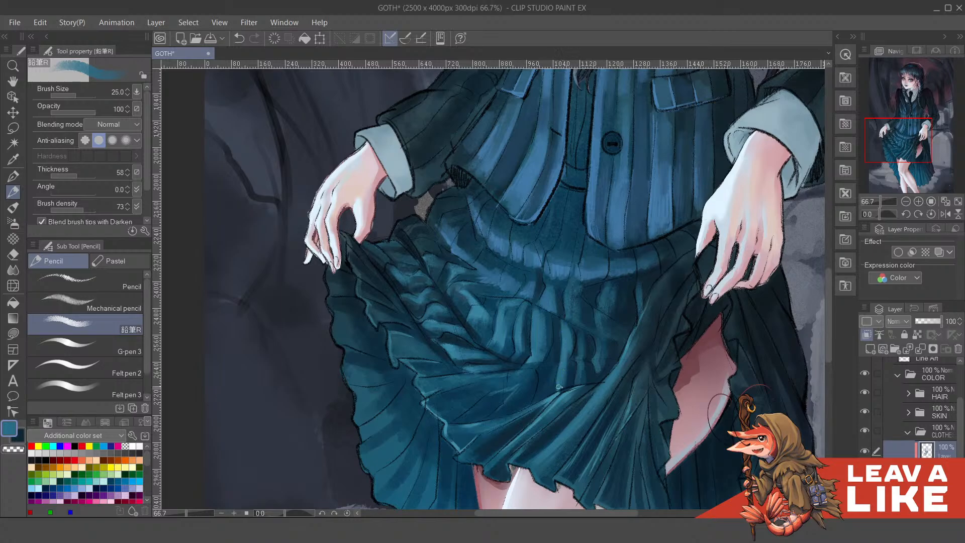
drag(553, 385, 560, 347)
Rotate the canvas to -35 degrees and shade the long pleats below the gathered folds in dark blue, undoing unwanted light blue strokes
key(minus)
key(minus)
key(minus)
key(minus)
key(minus)
key(minus)
key(minus)
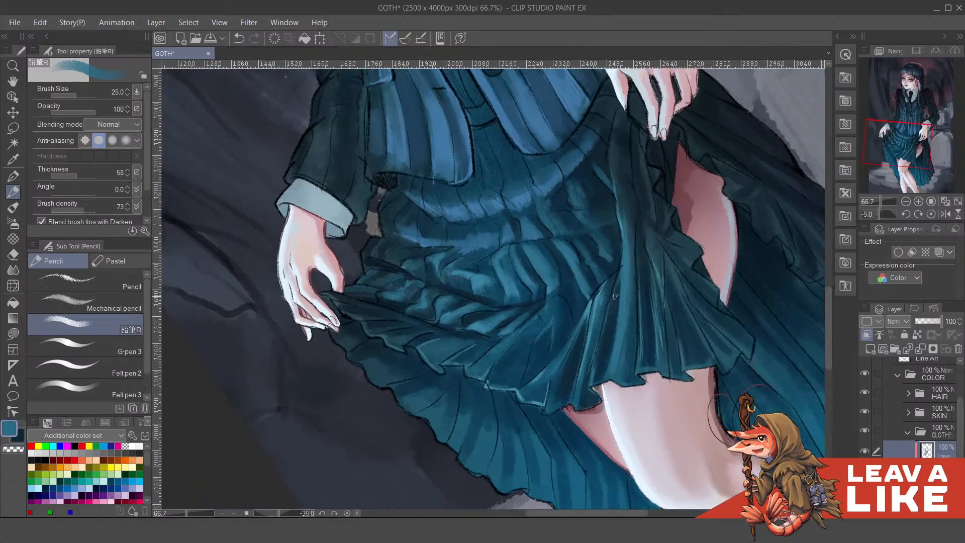
mouse_move(616, 296)
mouse_down()
mouse_move(617, 324)
mouse_move(574, 354)
mouse_up()
key(ctrl+z)
key(x)
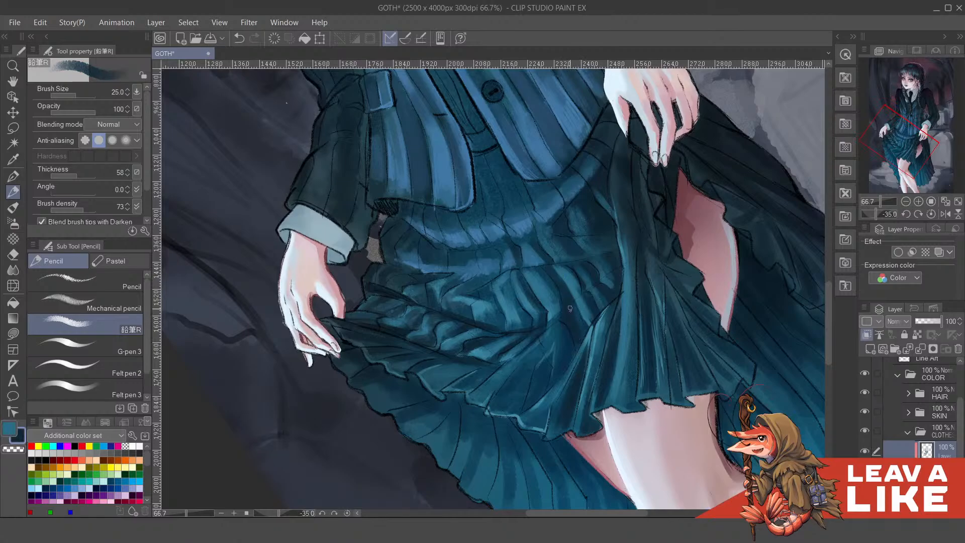
key(x)
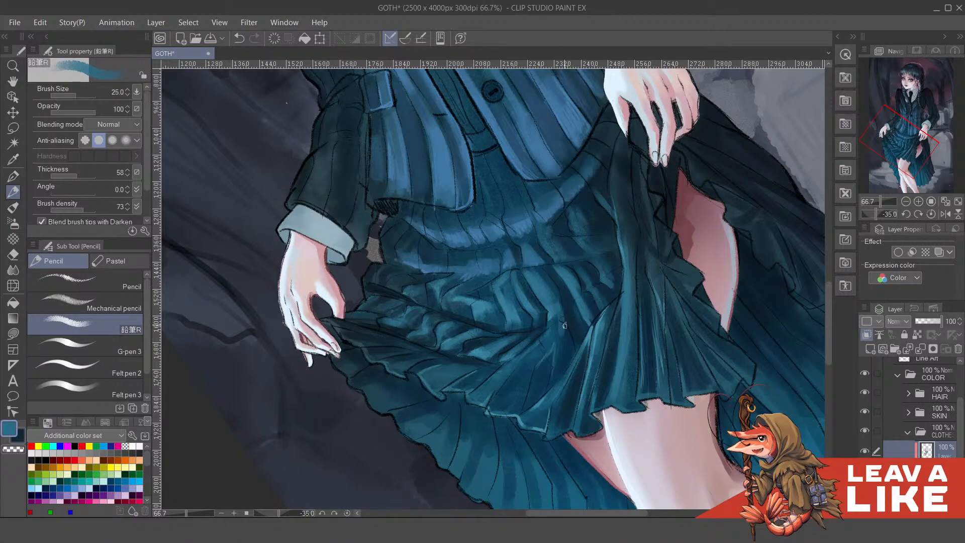
key(ctrl+z)
mouse_move(565, 326)
mouse_down()
mouse_move(533, 353)
mouse_move(562, 325)
mouse_up()
key(ctrl+z)
key(x)
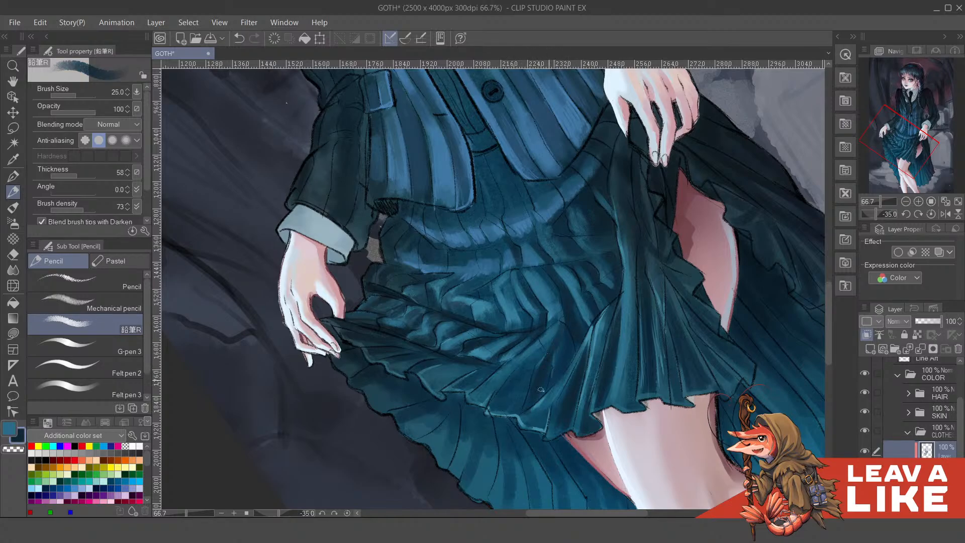
drag(524, 365, 558, 326)
drag(556, 359, 550, 381)
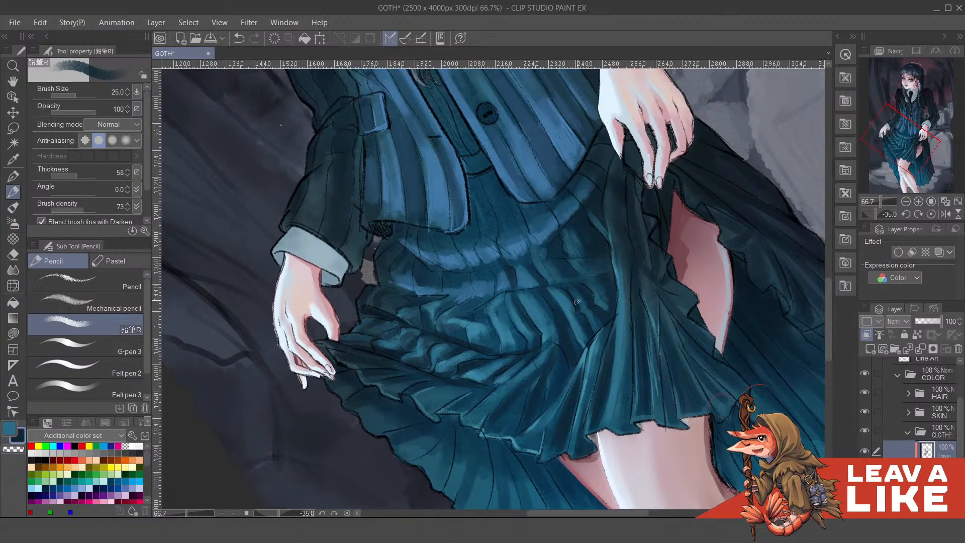
Mirror the canvas, toggle the CORRECTION layer's visibility off and on to check it, and select the Line Art layer
key(h)
drag(449, 278, 561, 298)
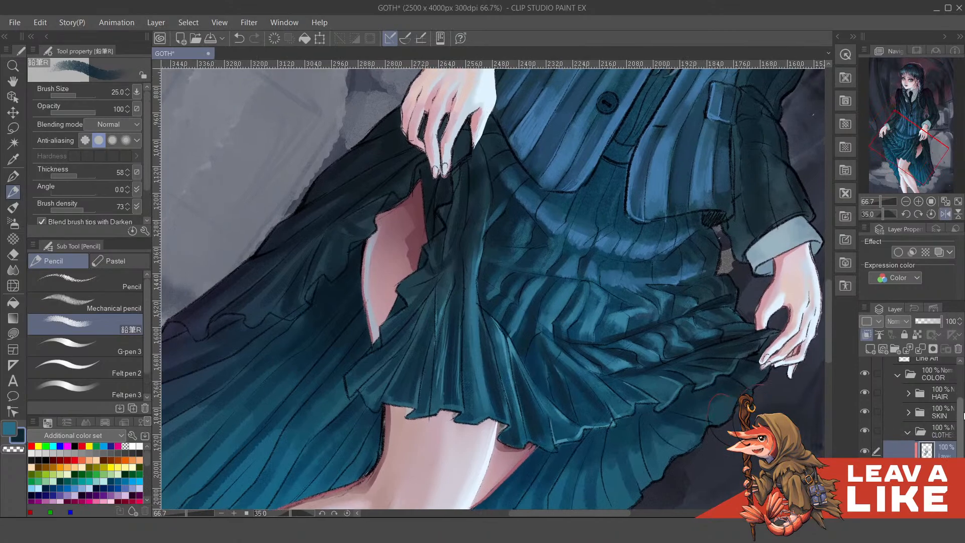
drag(960, 413, 963, 392)
click(917, 390)
click(867, 384)
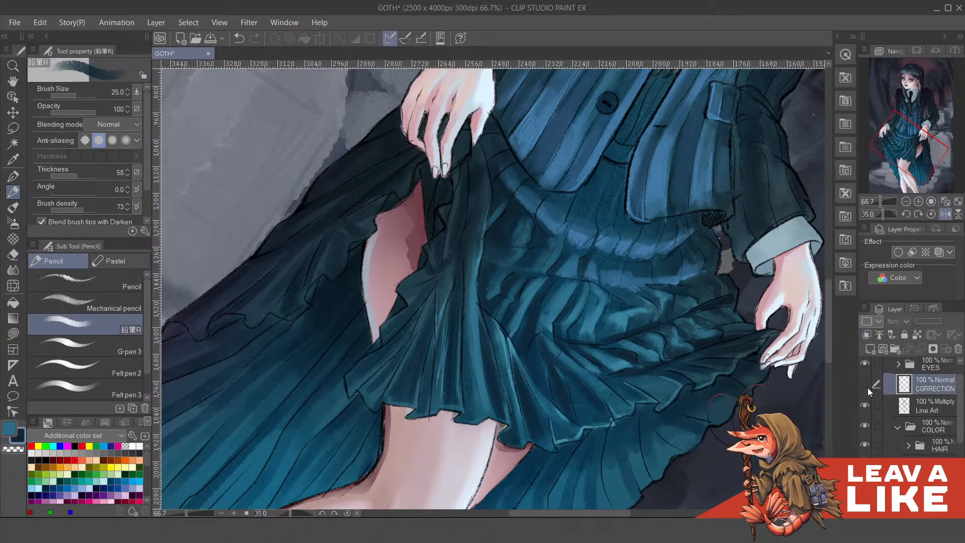
click(867, 387)
click(900, 407)
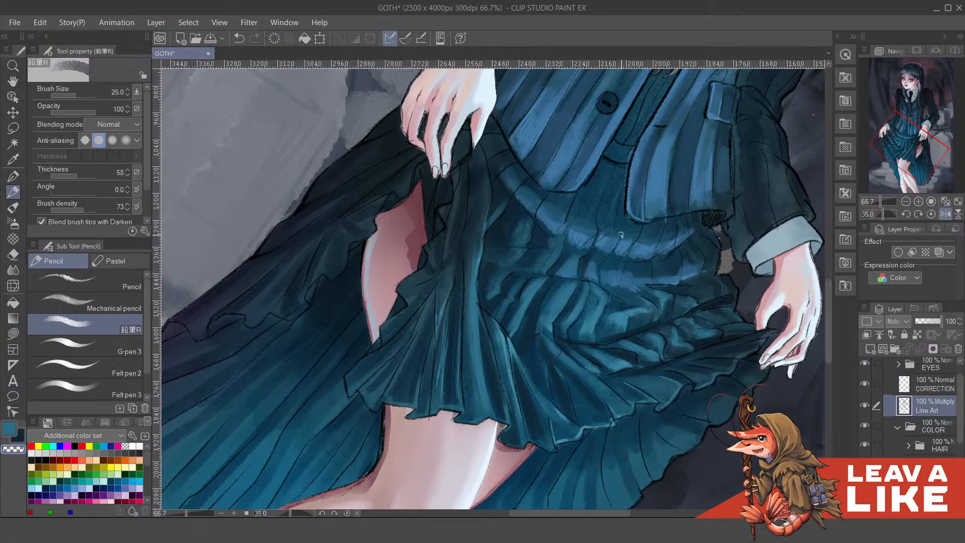
Select the skirt's colour layer directly from the canvas and sample blue from one of the lower pleats
scroll(621, 234, down, 2)
key(minus)
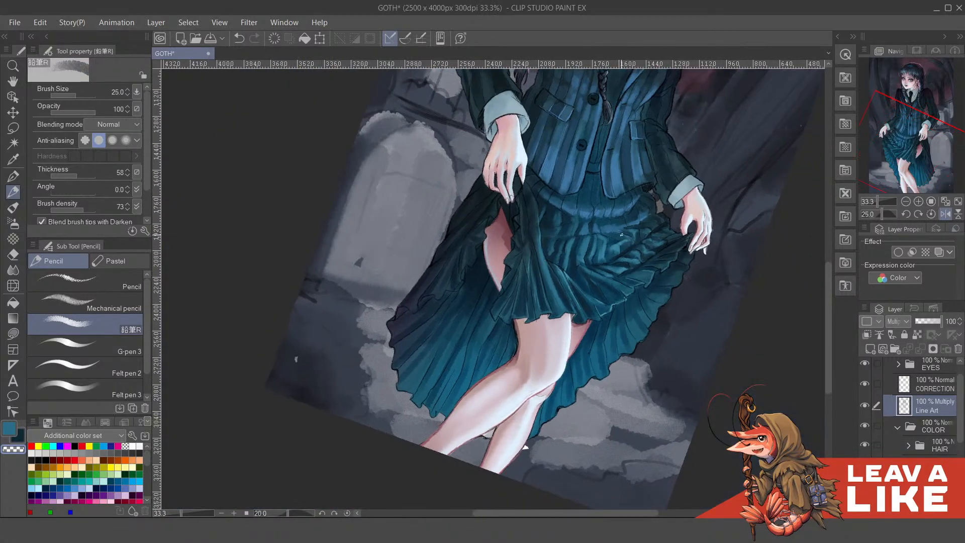
key(minus)
key(ctrl+plus)
ctrl+shift+click(622, 234)
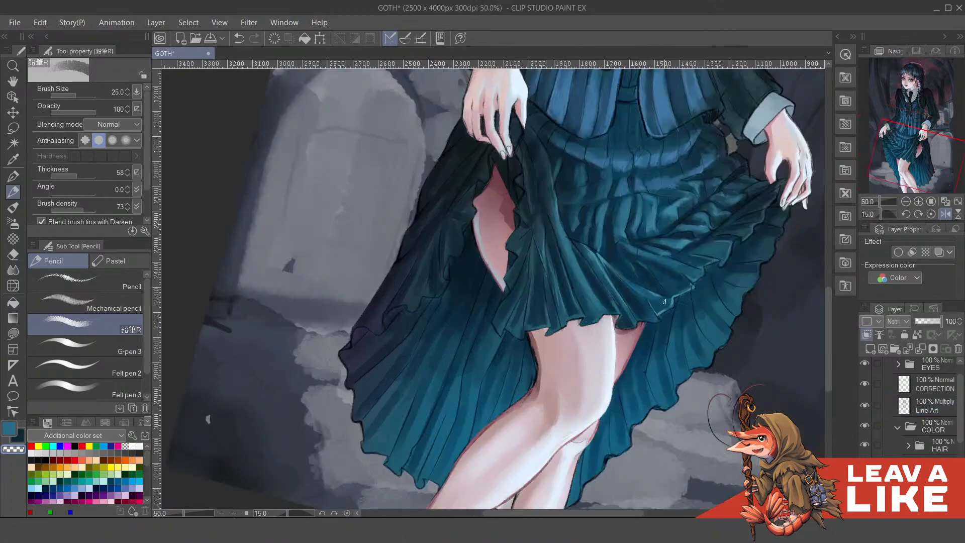
scroll(664, 302, up, 1)
drag(656, 256, 628, 364)
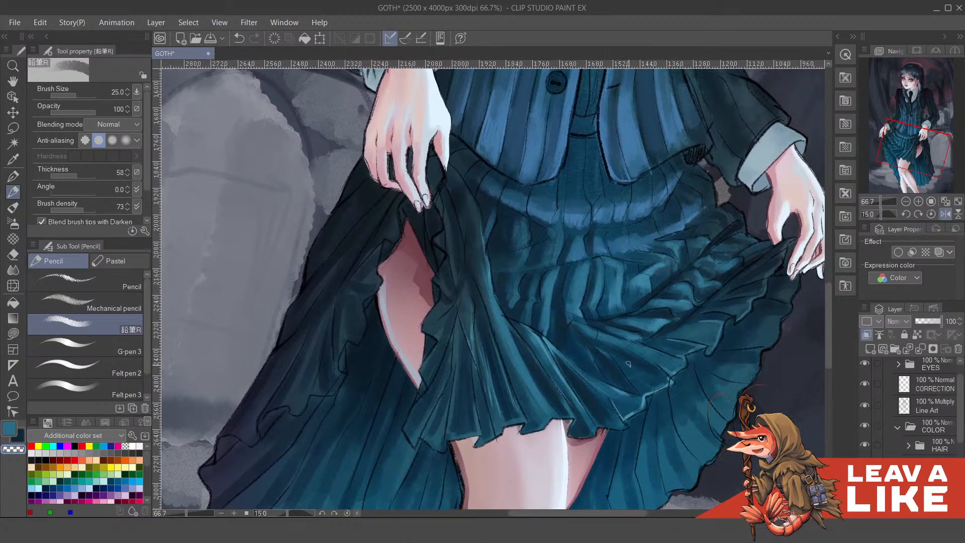
alt+click(636, 356)
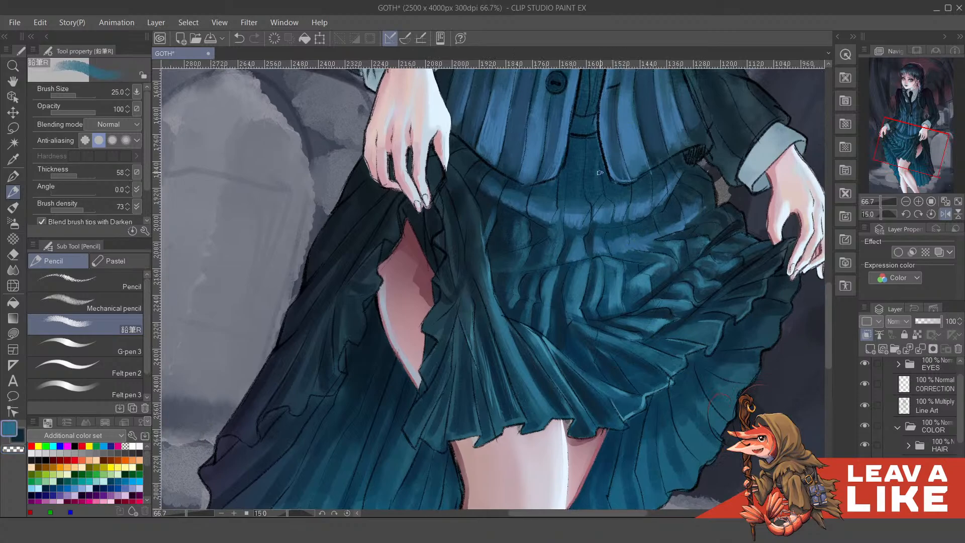
Paint blue strokes down the folds and lower pleats, sampling dark and light tones from where they converge
drag(615, 252, 601, 339)
drag(639, 367, 609, 283)
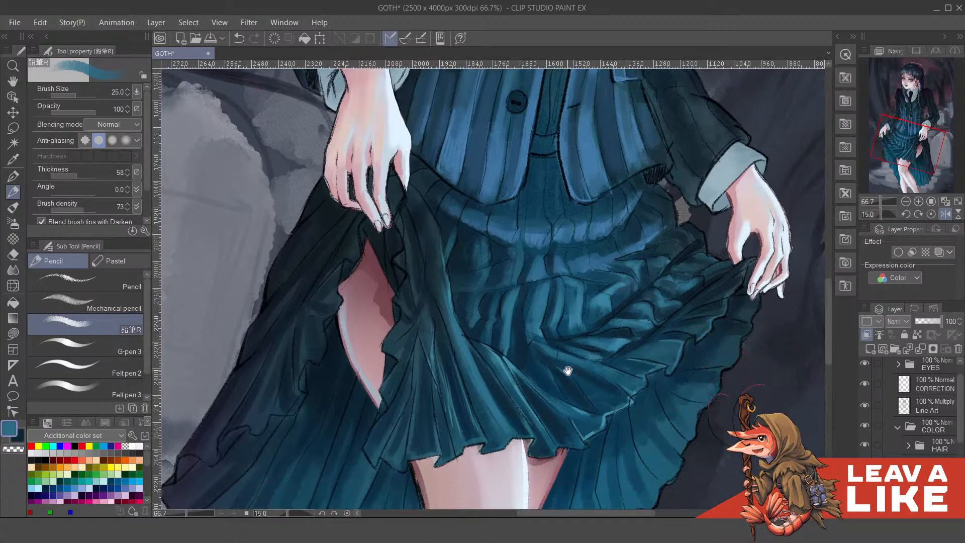
mouse_move(555, 366)
mouse_down()
mouse_move(560, 376)
mouse_move(521, 384)
mouse_up()
alt+click(521, 361)
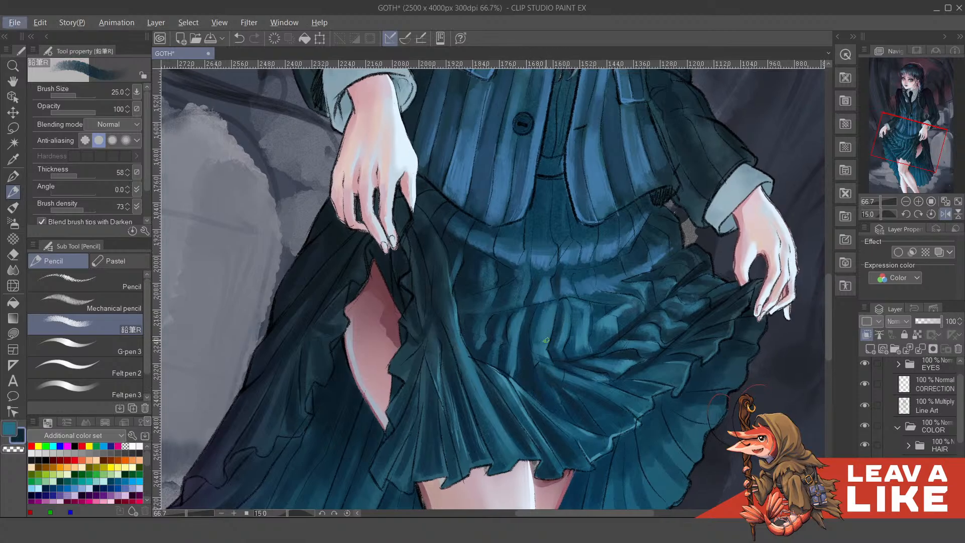
alt+click(548, 325)
Brush light blue along the long pleats running from the convergence point toward the hem, undoing the poorly placed strokes
mouse_move(526, 318)
mouse_down()
mouse_move(530, 385)
mouse_move(557, 416)
mouse_up()
key(ctrl+z)
key(ctrl+z)
drag(526, 367, 578, 433)
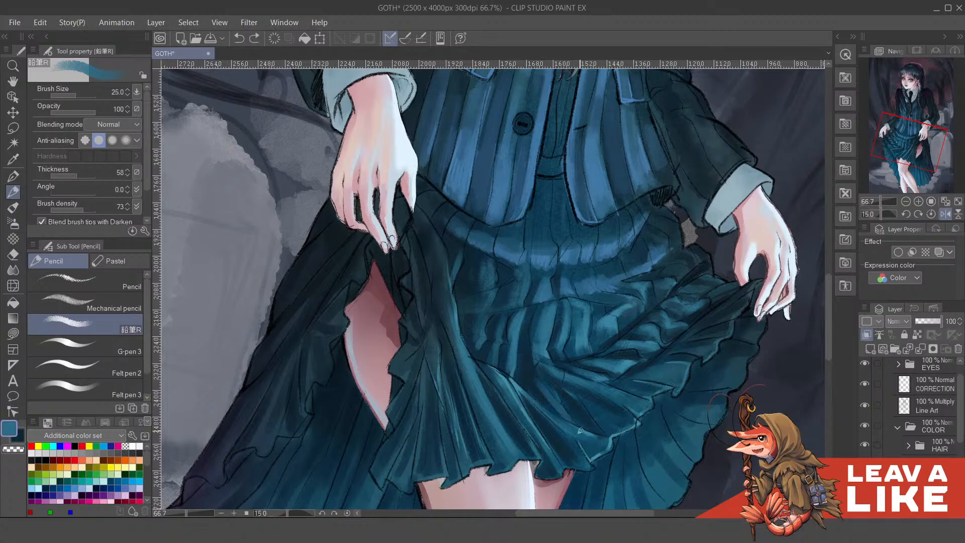
key(ctrl+z)
drag(538, 379, 579, 429)
mouse_move(537, 382)
mouse_down()
mouse_move(562, 415)
mouse_move(622, 430)
mouse_up()
key(ctrl+z)
Highlight the long pleat beneath the gathered folds in light blue, redoing the stroke until its direction follows the cloth
drag(587, 394, 632, 422)
key(ctrl+z)
drag(590, 397, 613, 413)
key(ctrl+z)
drag(571, 377, 625, 397)
key(ctrl+z)
drag(549, 372, 622, 395)
Try light blue accents on the pleats closest to the hand and undo them
drag(681, 322, 671, 324)
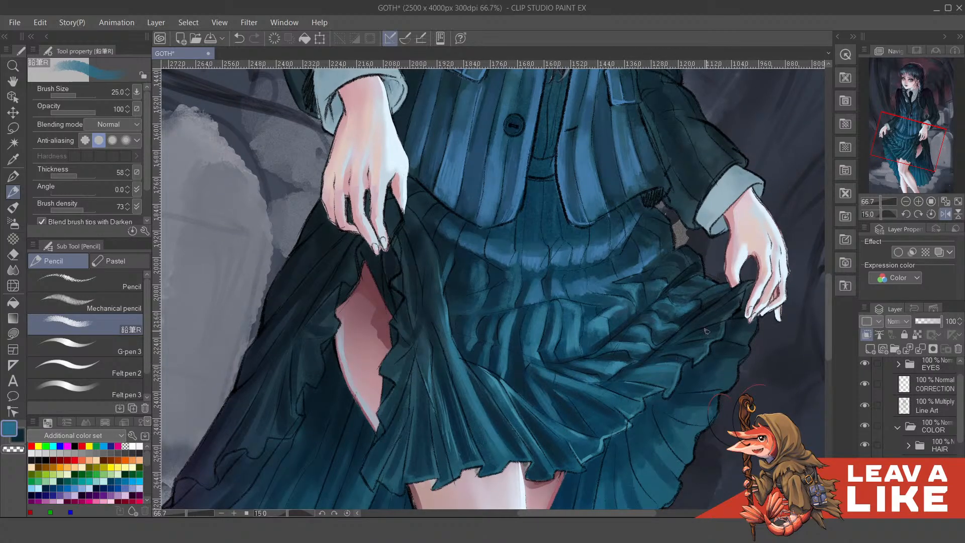
mouse_move(675, 353)
mouse_down()
mouse_move(710, 348)
mouse_move(685, 333)
mouse_move(696, 332)
mouse_move(685, 315)
mouse_up()
key(ctrl+z)
key(ctrl+z)
key(ctrl+z)
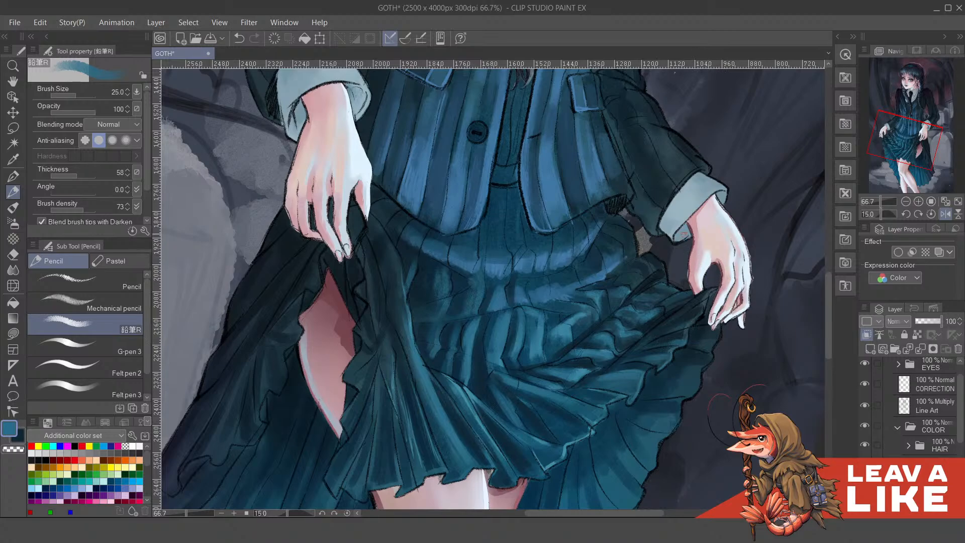
Check the skirt at a smaller scale, activate the Line Art layer with transparent colour, and return to the skirt's colour layer
key(ctrl+minus)
key(ctrl+minus)
key(ctrl+minus)
key(minus)
key(ctrl+plus)
key(ctrl+plus)
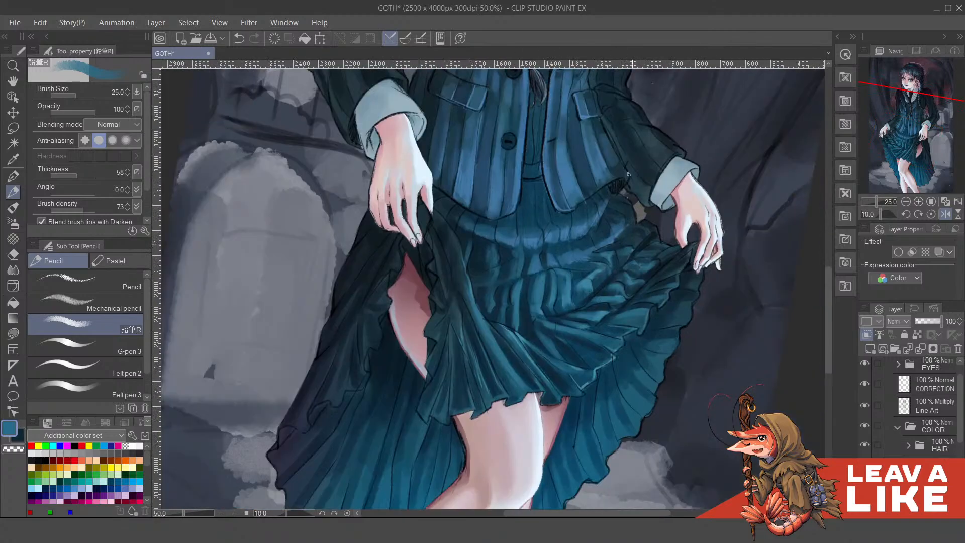
drag(606, 345, 666, 415)
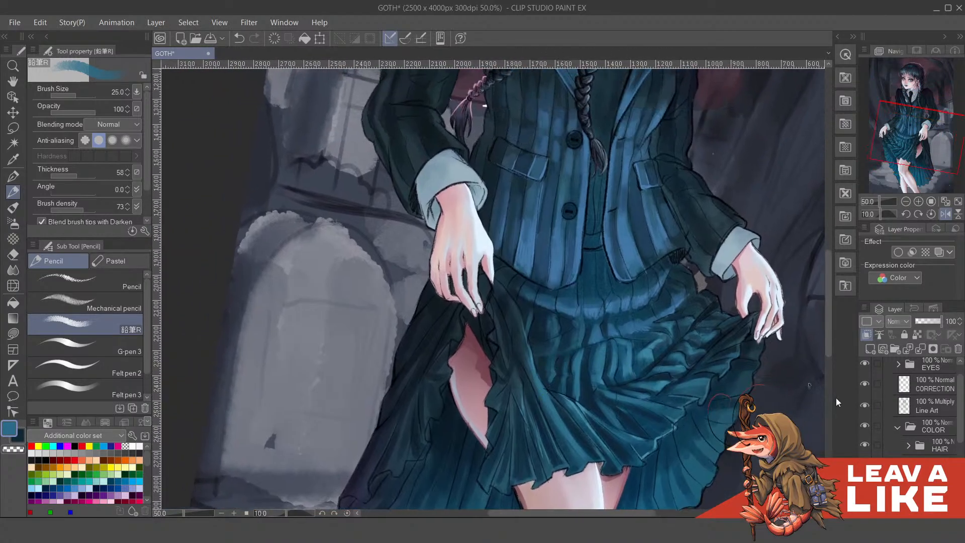
click(889, 400)
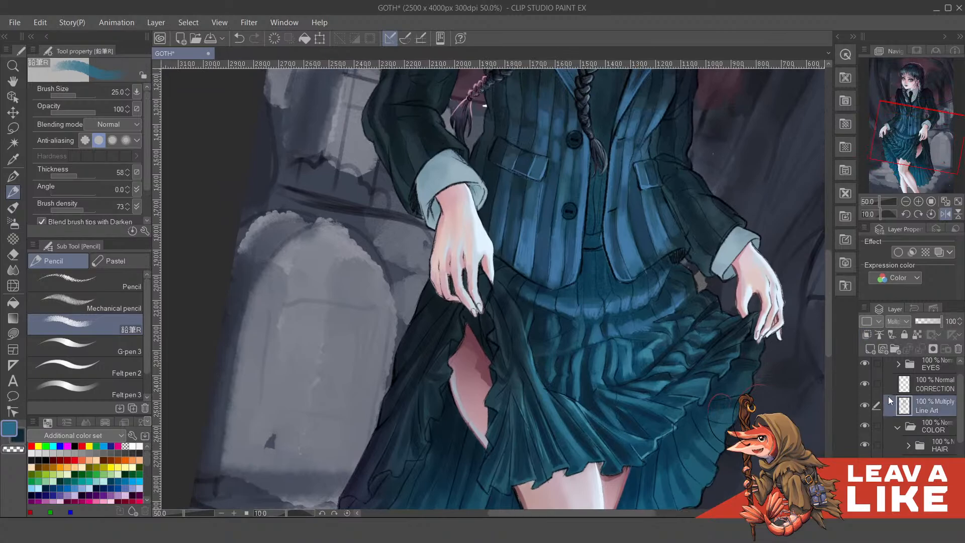
key(c)
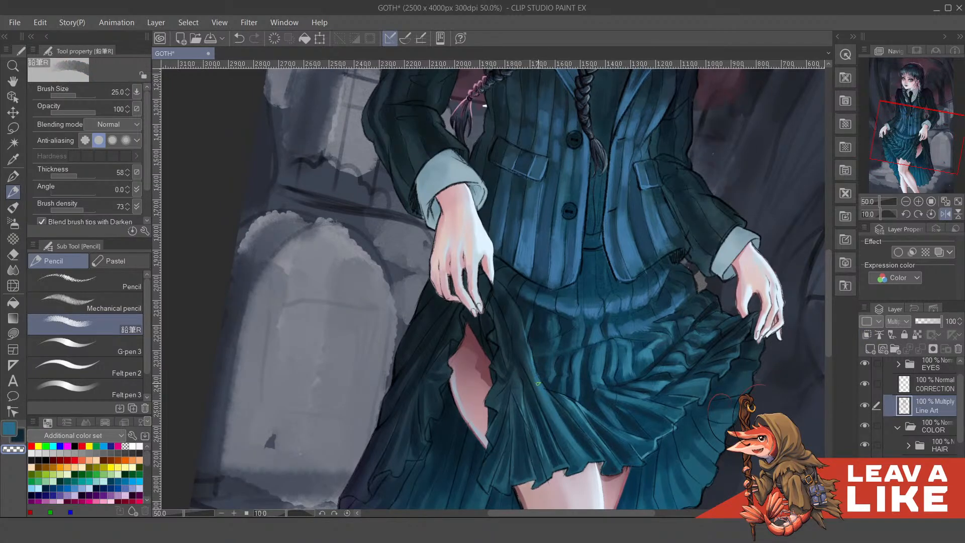
click(930, 485)
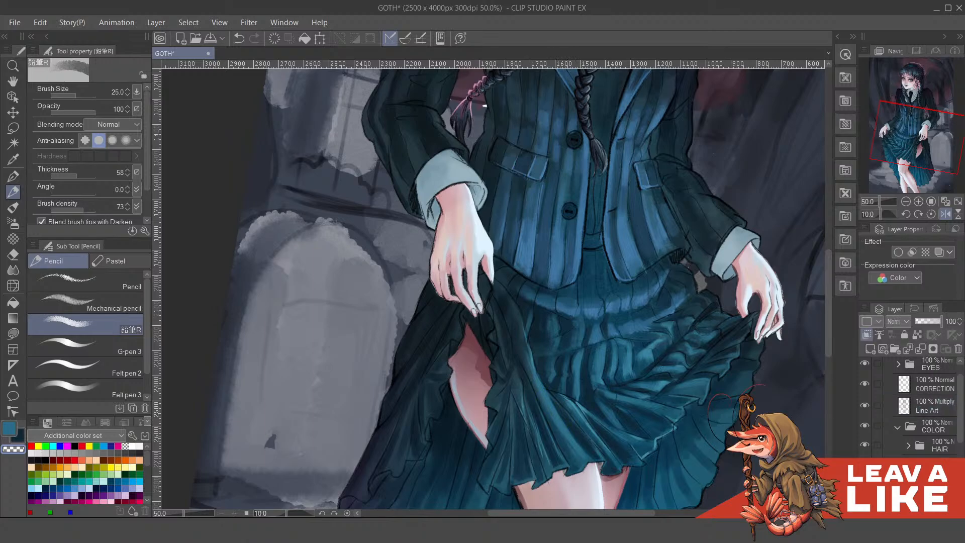
Touch up the folds beside the central drape with transparent colour and light blue, and review the whole outfit
drag(572, 367, 576, 378)
key(c)
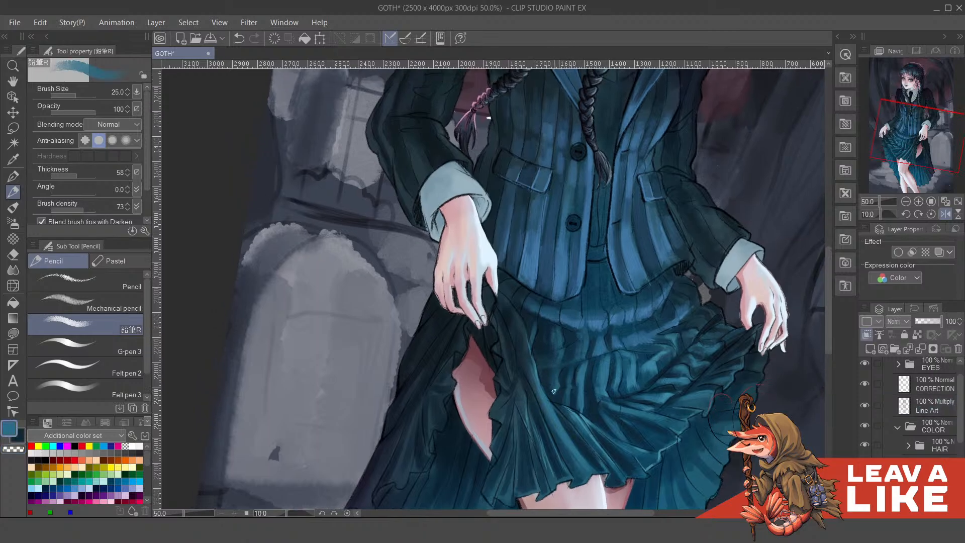
drag(519, 322, 533, 369)
scroll(735, 251, down, 1)
key(minus)
scroll(734, 249, down, 1)
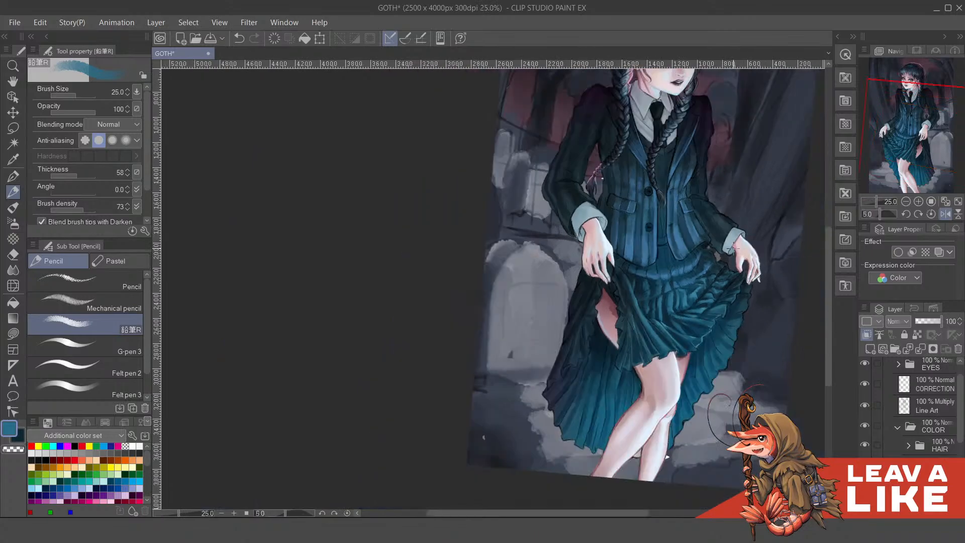
Add light blue strokes to the gathered folds across the middle of the skirt and check them at a smaller scale
scroll(734, 248, up, 1)
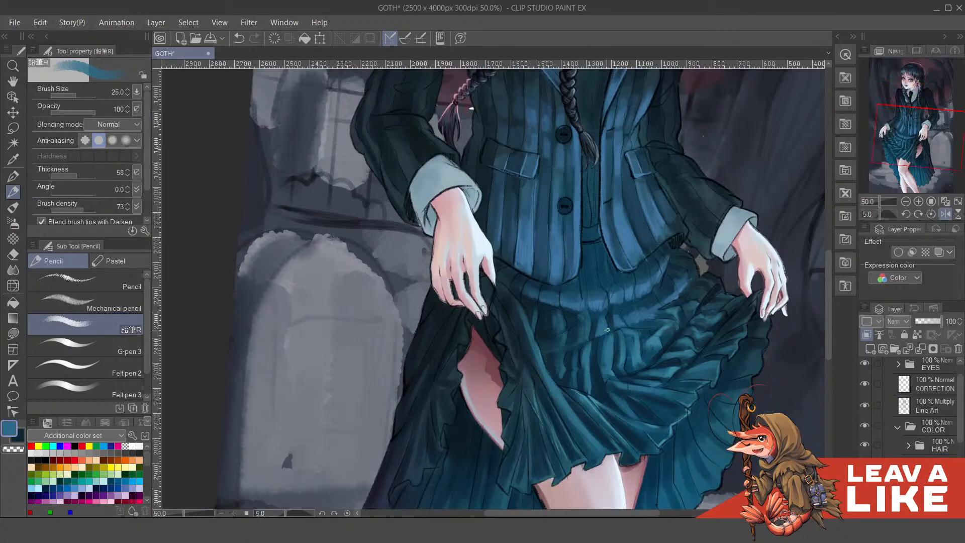
scroll(630, 347, up, 1)
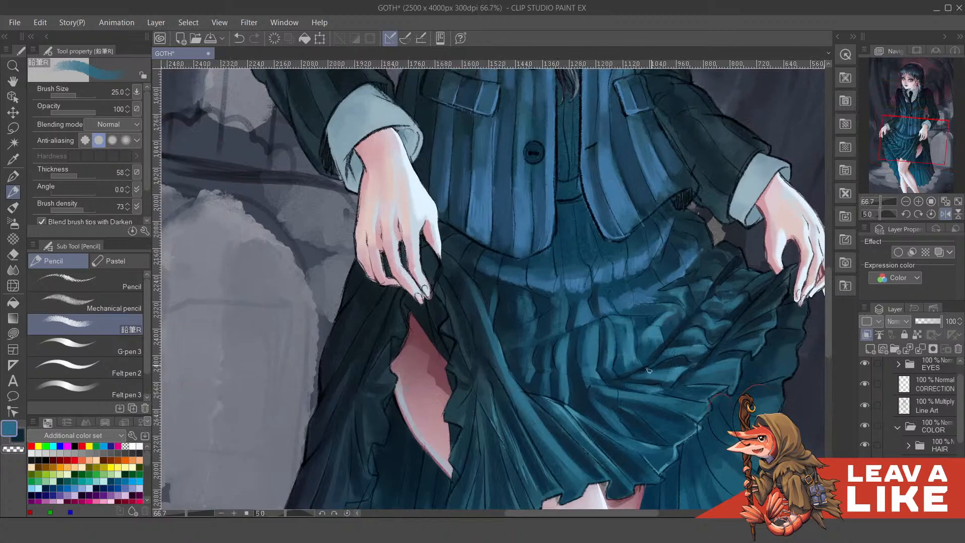
drag(572, 360, 532, 394)
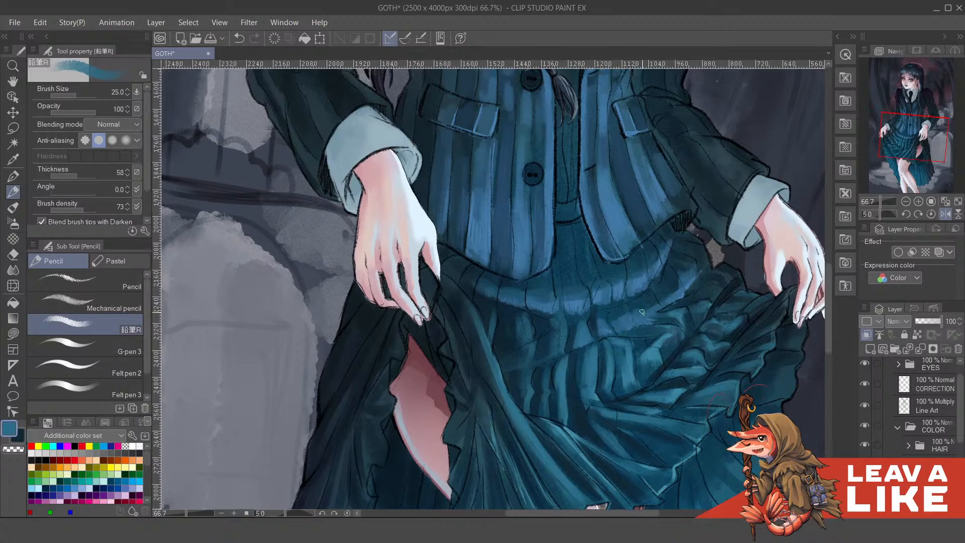
drag(616, 330, 616, 341)
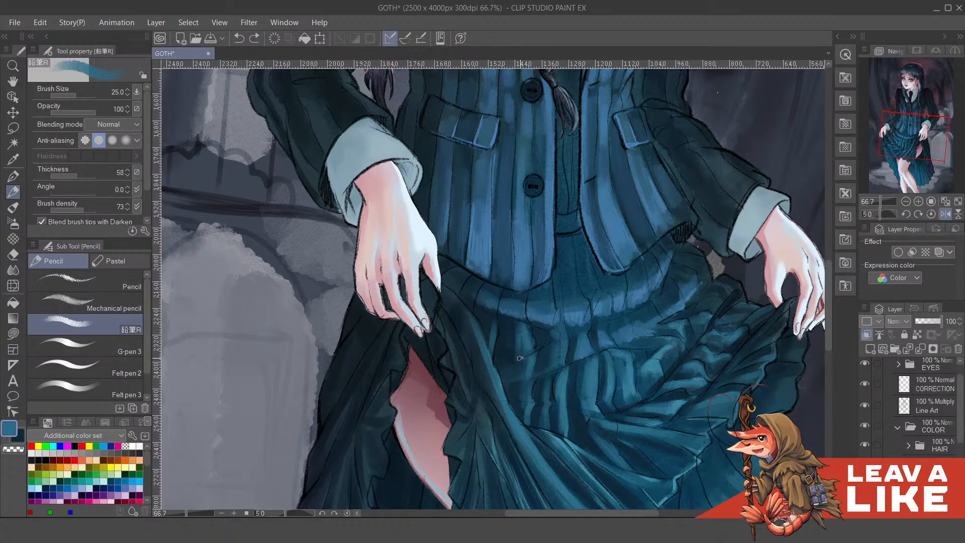
scroll(593, 239, down, 2)
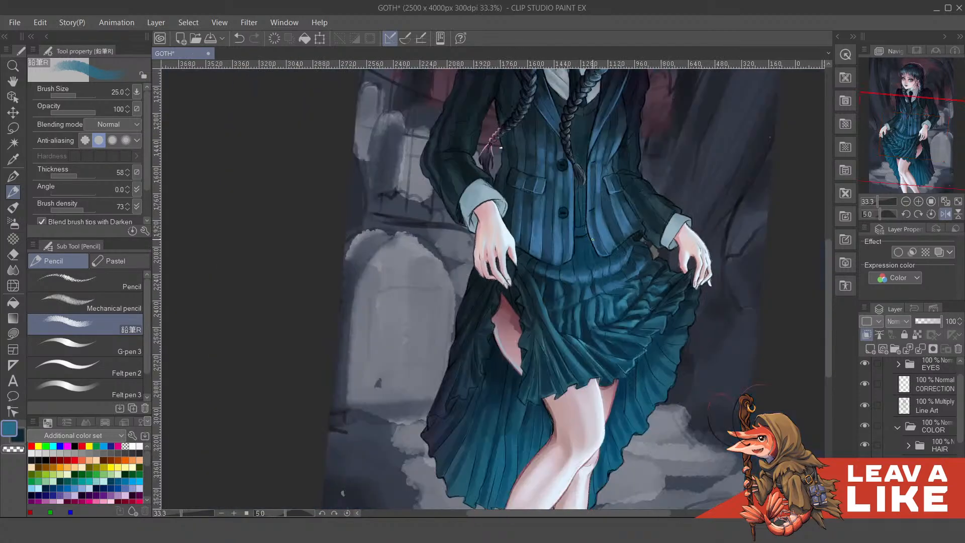
Sample a dark blue from the skirt, deepen the pleats in the band below the jacket hem, and review the whole figure
scroll(592, 239, up, 1)
key(asciicircum)
scroll(636, 285, up, 1)
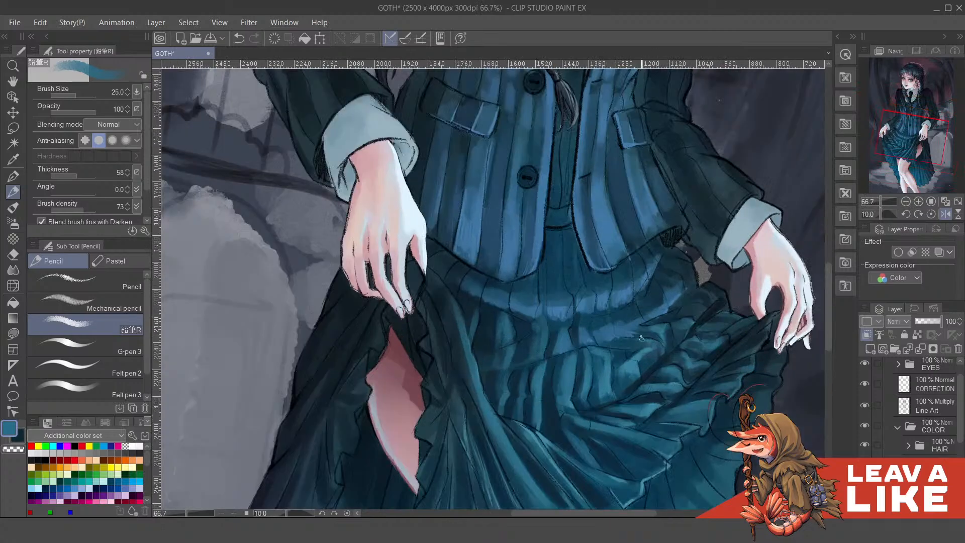
alt+click(598, 331)
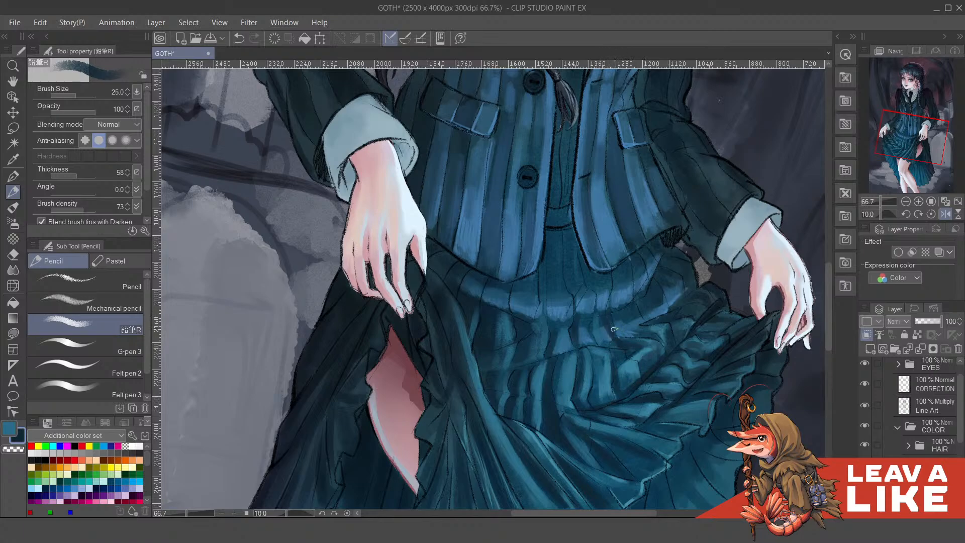
drag(598, 299, 602, 315)
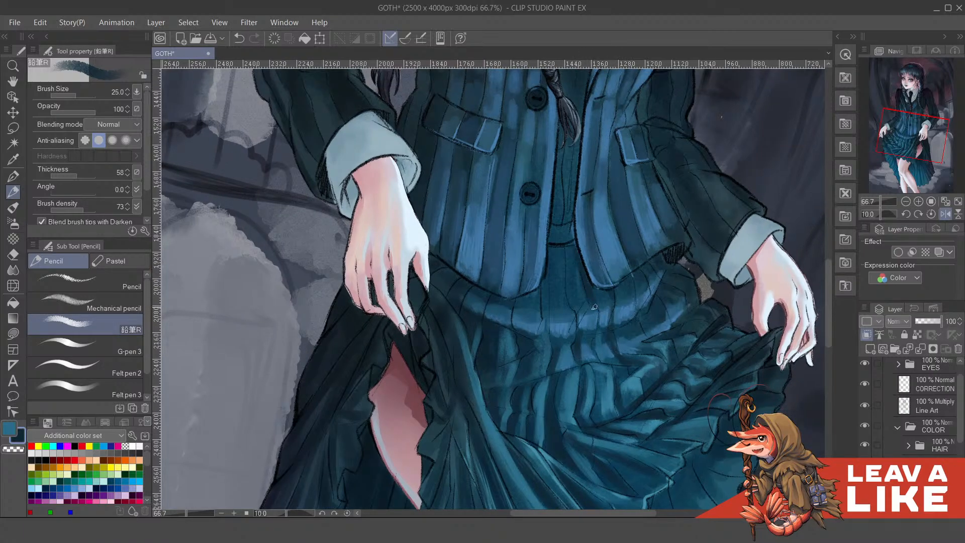
scroll(593, 323, up, 1)
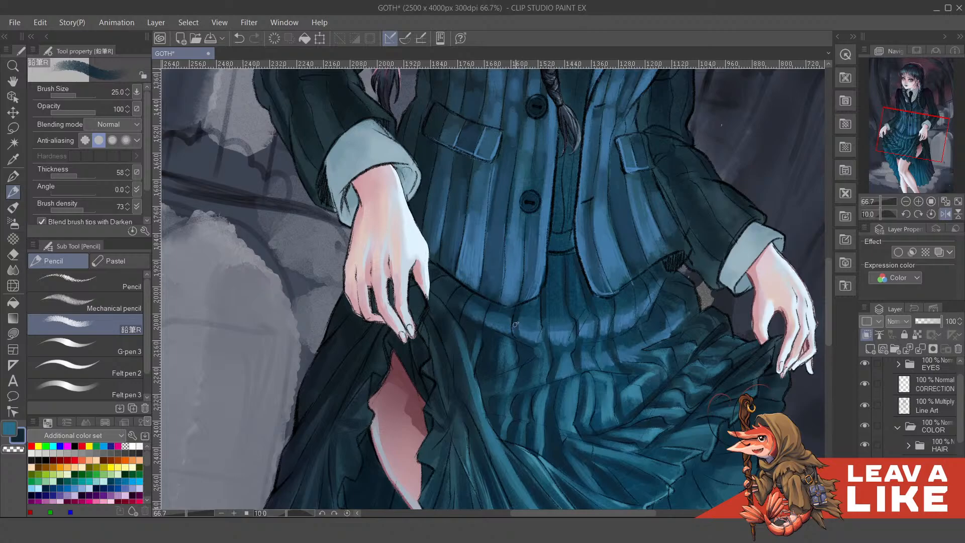
drag(568, 288, 586, 299)
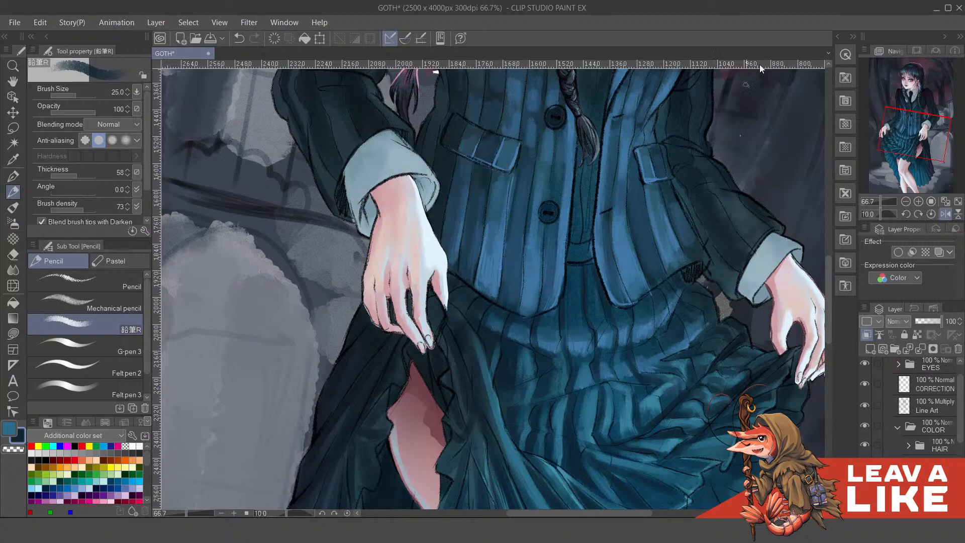
drag(654, 315, 642, 331)
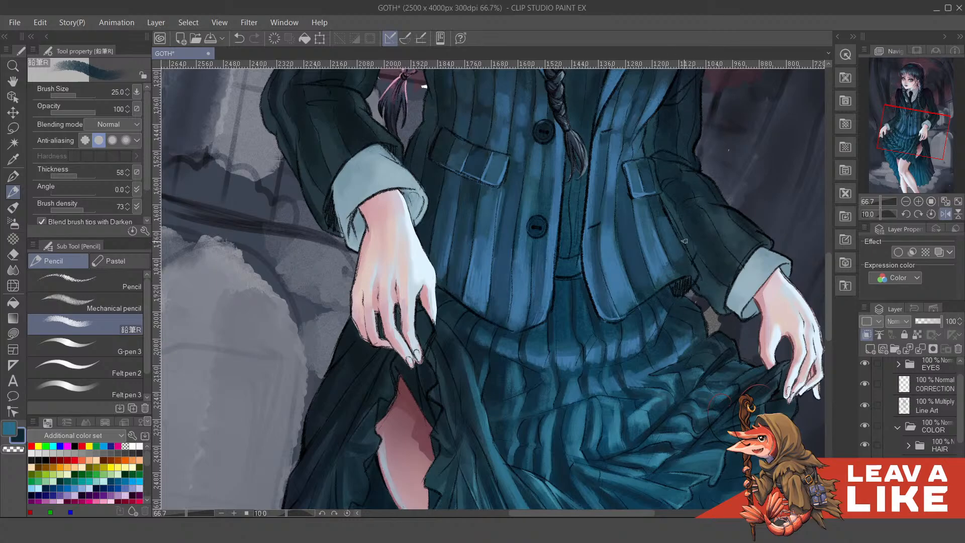
scroll(684, 241, down, 3)
scroll(758, 230, down, 2)
key(minus)
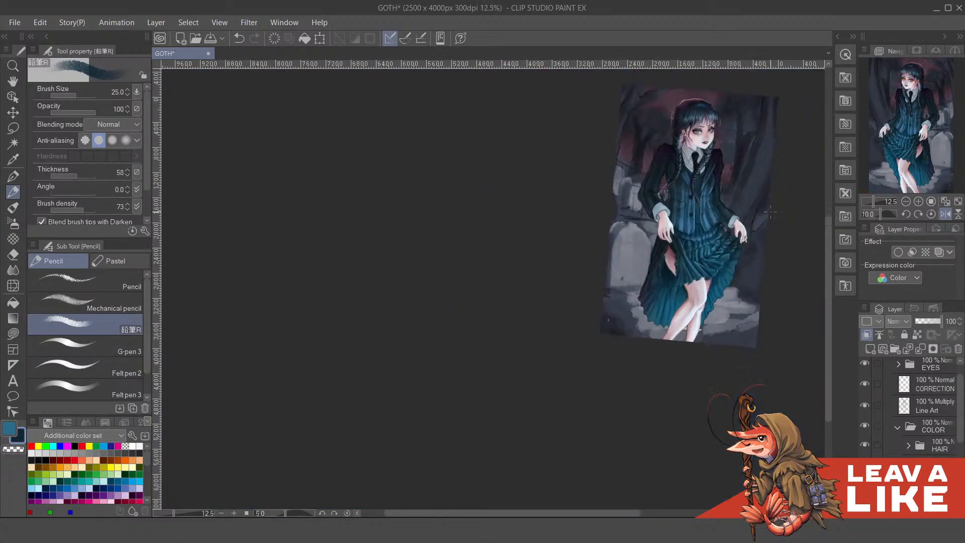
Shade the gathered folds toward the lifted side of the skirt in dark blue and accent them in light blue
scroll(767, 215, up, 2)
drag(728, 301, 688, 312)
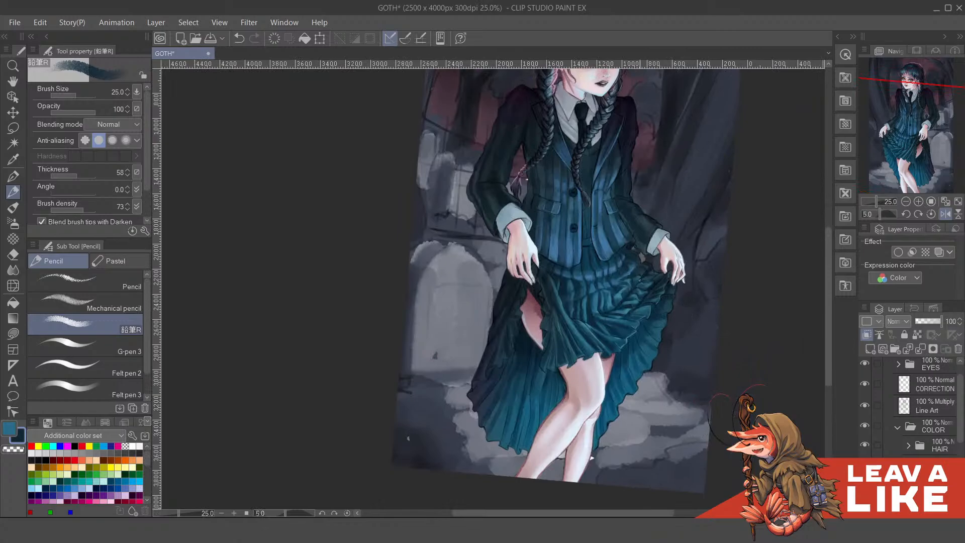
scroll(628, 255, up, 3)
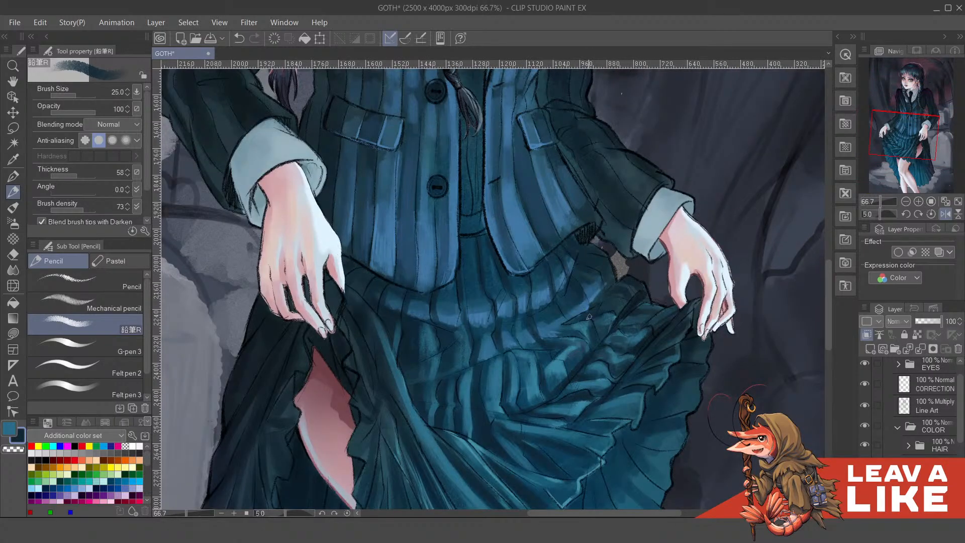
drag(589, 317, 602, 337)
key(x)
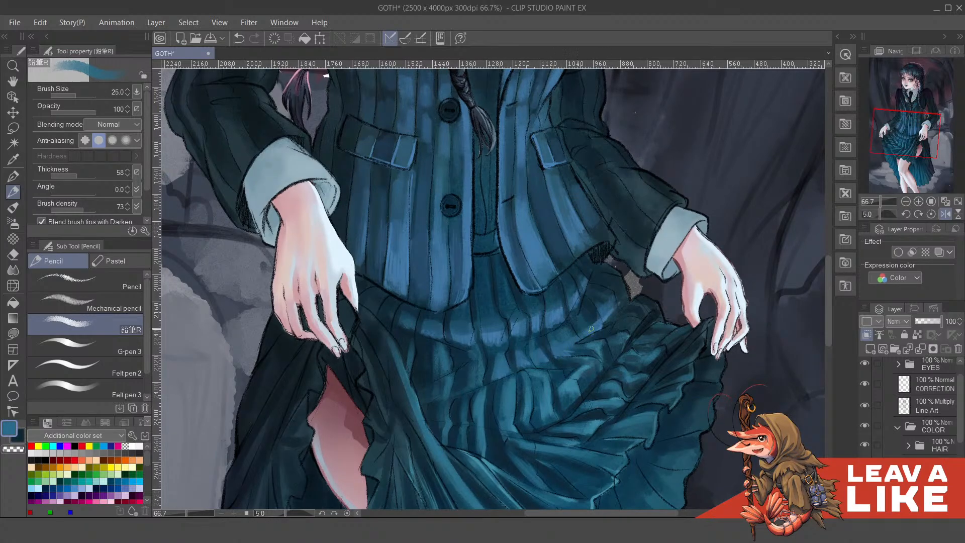
drag(628, 316, 623, 311)
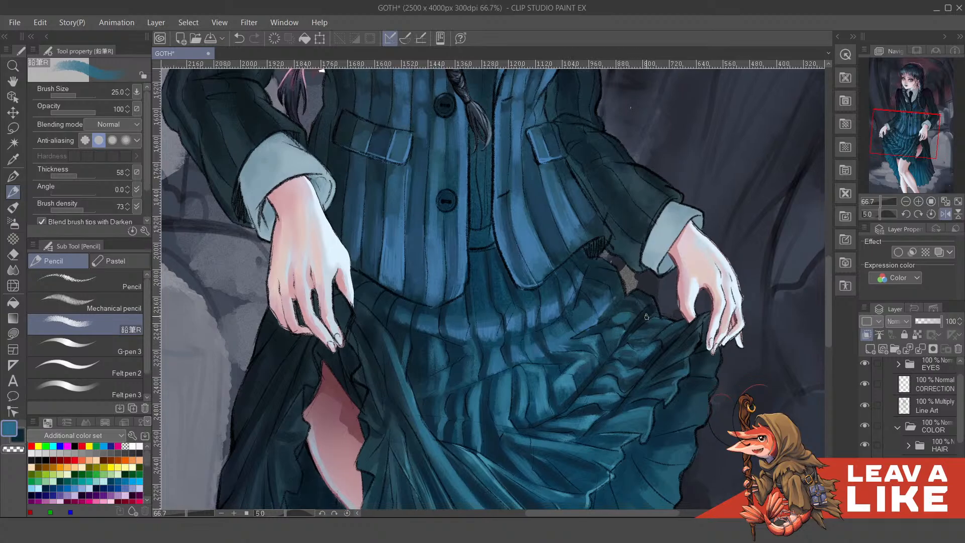
Undo the last two strokes near the lifted side of the skirt and repaint the fold's light blue accent
key(ctrl+z)
key(ctrl+z)
drag(618, 323, 623, 314)
scroll(671, 100, down, 3)
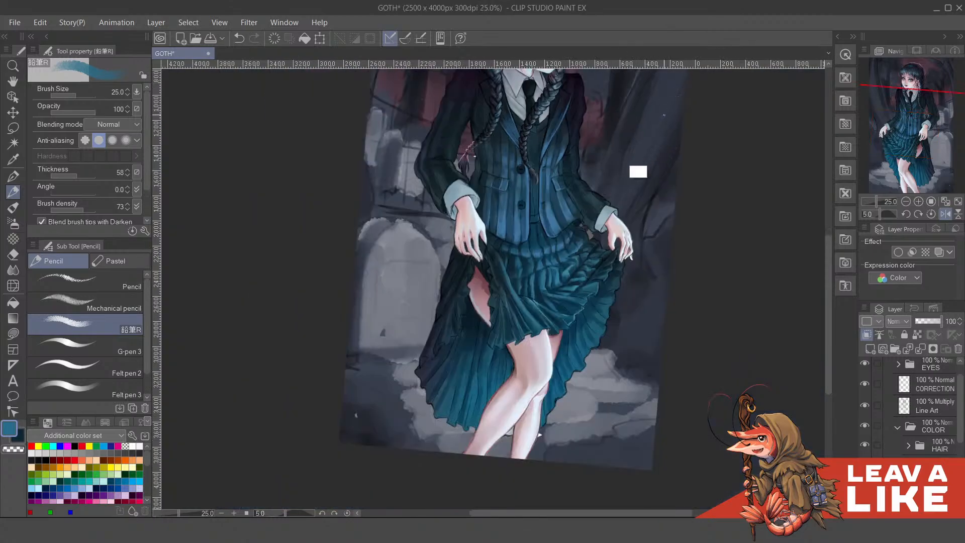
Activate the Line Art layer with transparent colour, review the full illustration, and soften the outline where the jacket hem meets the skirt
scroll(636, 171, up, 2)
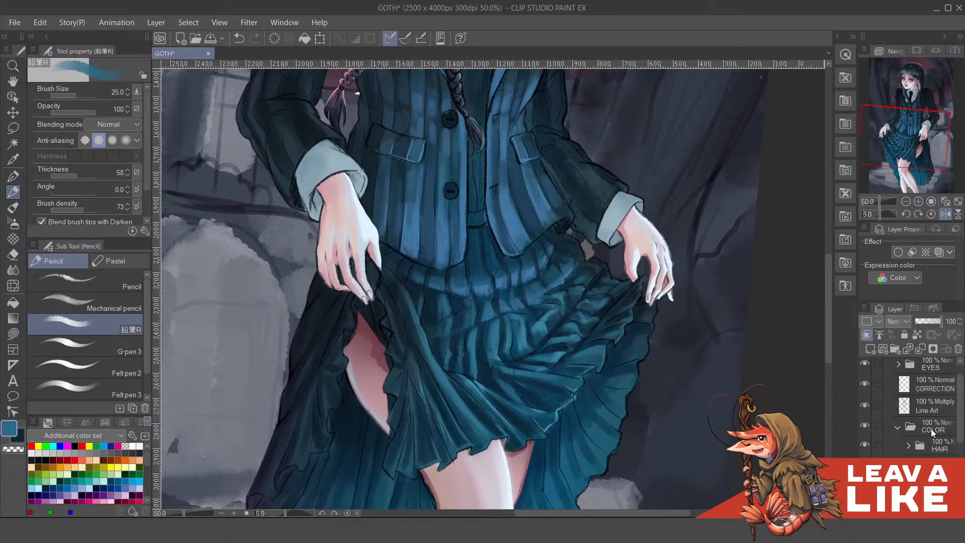
click(929, 406)
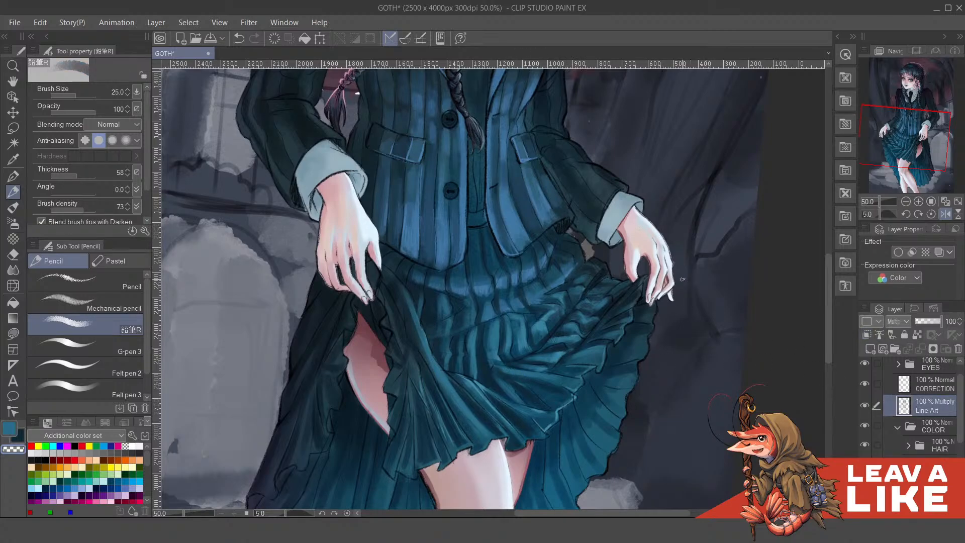
scroll(685, 277, down, 2)
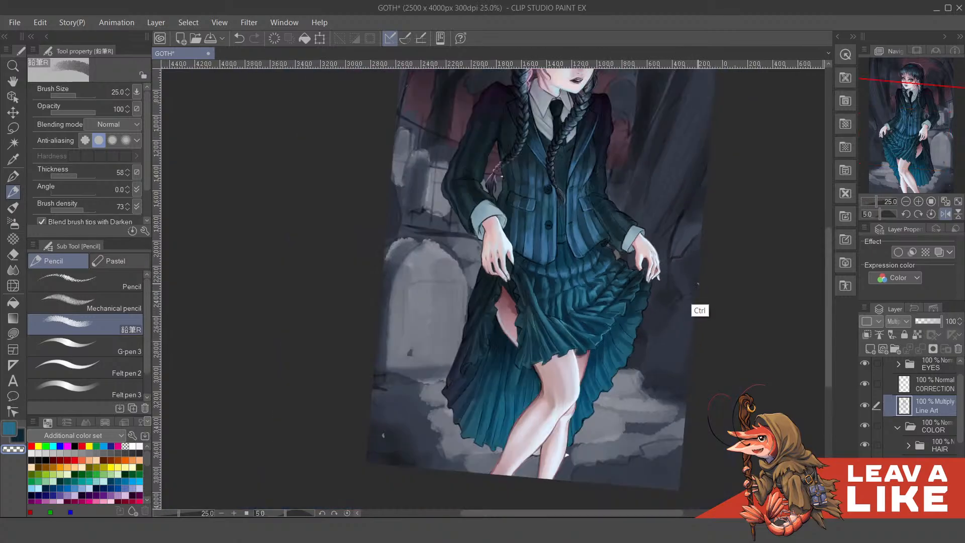
scroll(704, 289, down, 1)
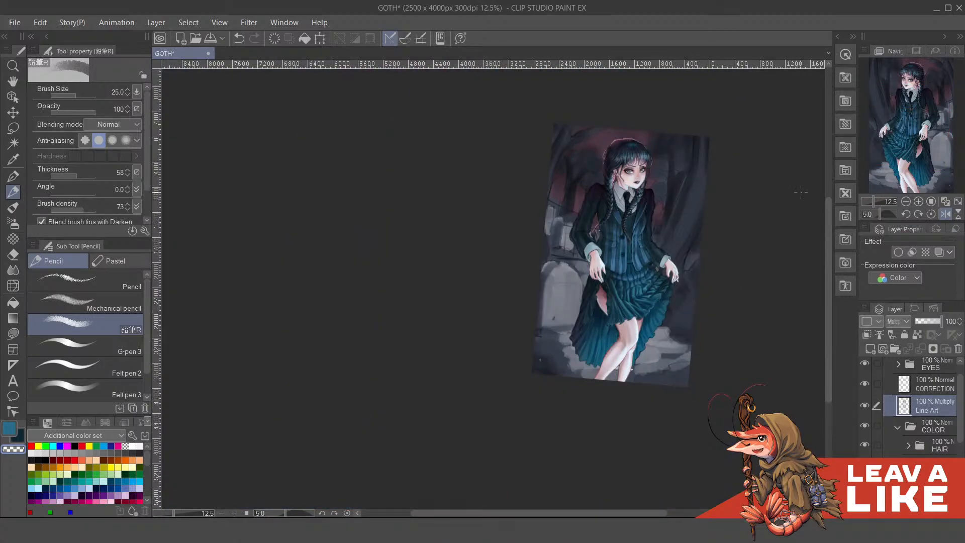
scroll(801, 192, up, 3)
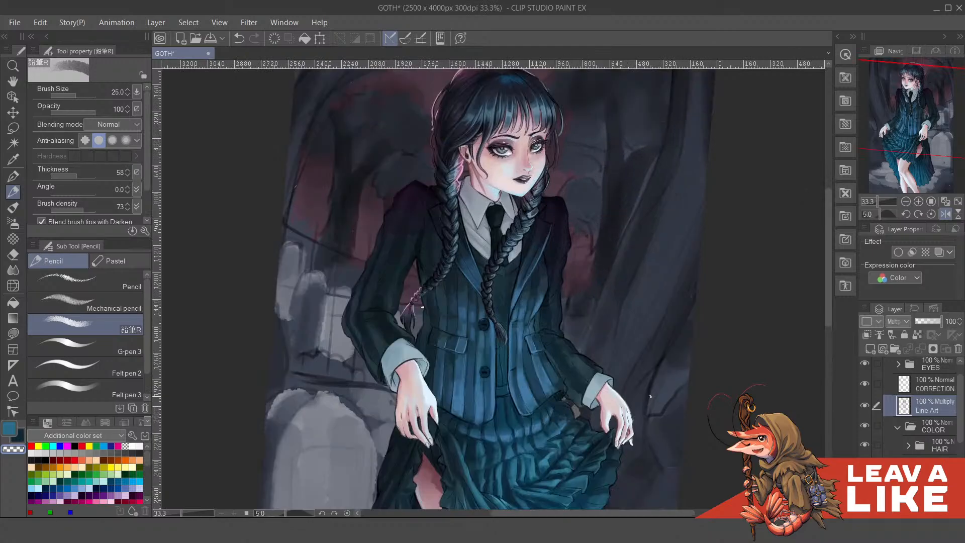
drag(536, 393, 586, 226)
scroll(498, 295, up, 2)
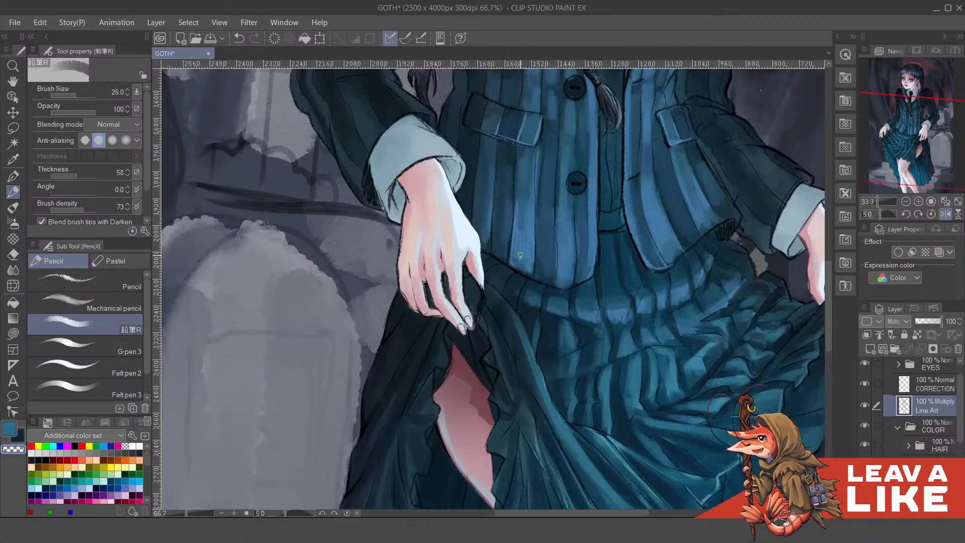
drag(502, 281, 506, 297)
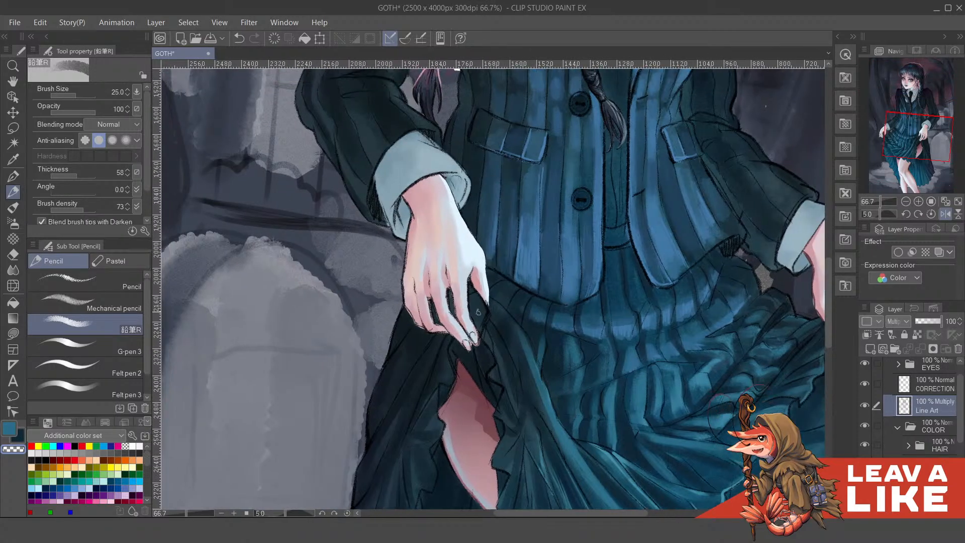
Return to the skirt's colour layer and highlight the drape beneath the gripping hand in light blue, redoing the stroke until it follows the fold
ctrl+shift+click(480, 314)
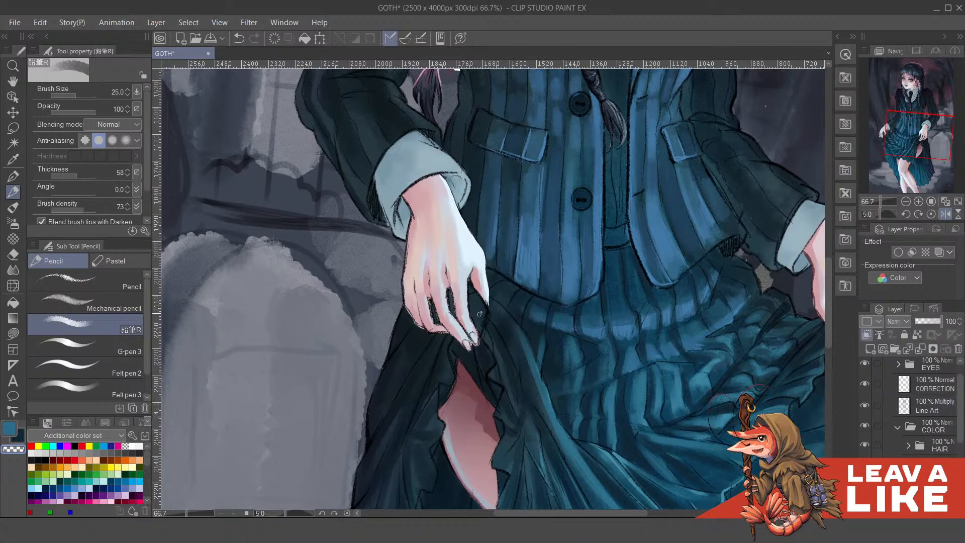
key(ctrl+z)
key(c)
key(x)
mouse_move(478, 314)
mouse_down()
mouse_move(481, 323)
mouse_move(481, 299)
mouse_move(482, 332)
mouse_move(533, 360)
mouse_up()
key(ctrl+z)
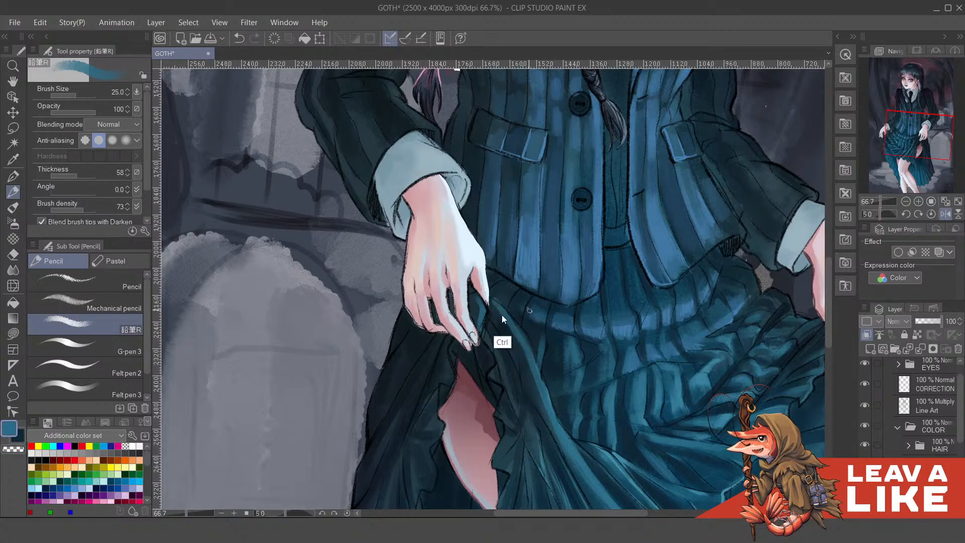
key(ctrl+z)
drag(489, 301, 525, 349)
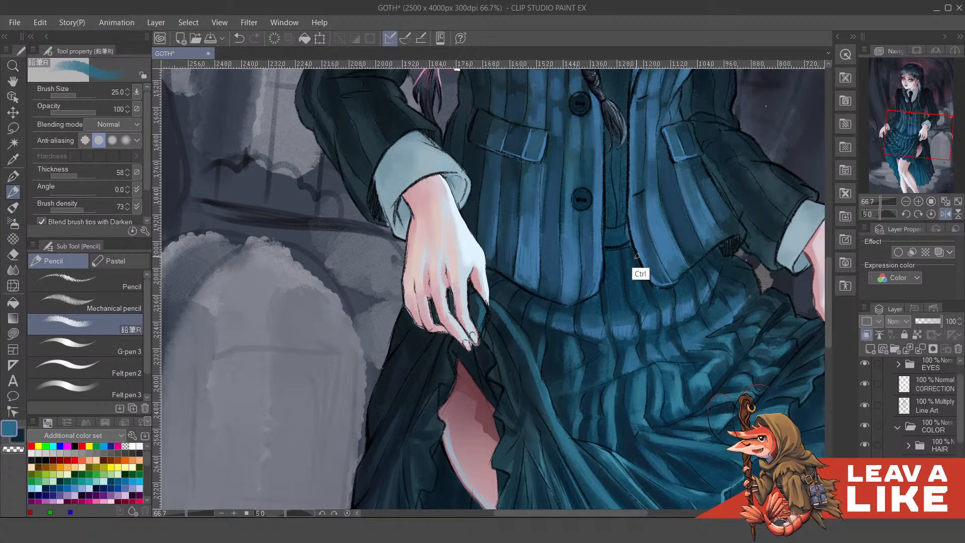
Review the outfit at a smaller scale and touch up the central pleats in light blue and the folds near the lifted side in dark blue
scroll(641, 274, down, 2)
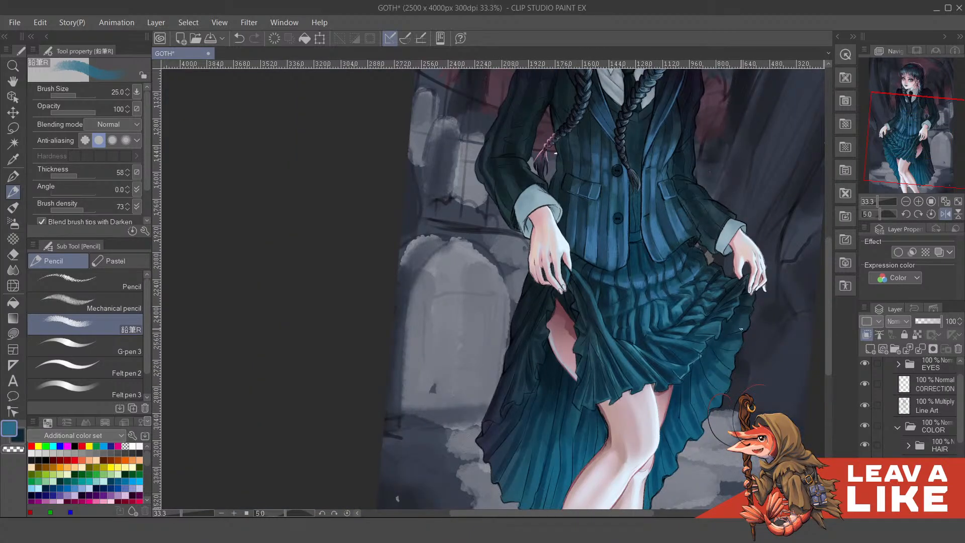
scroll(739, 329, down, 1)
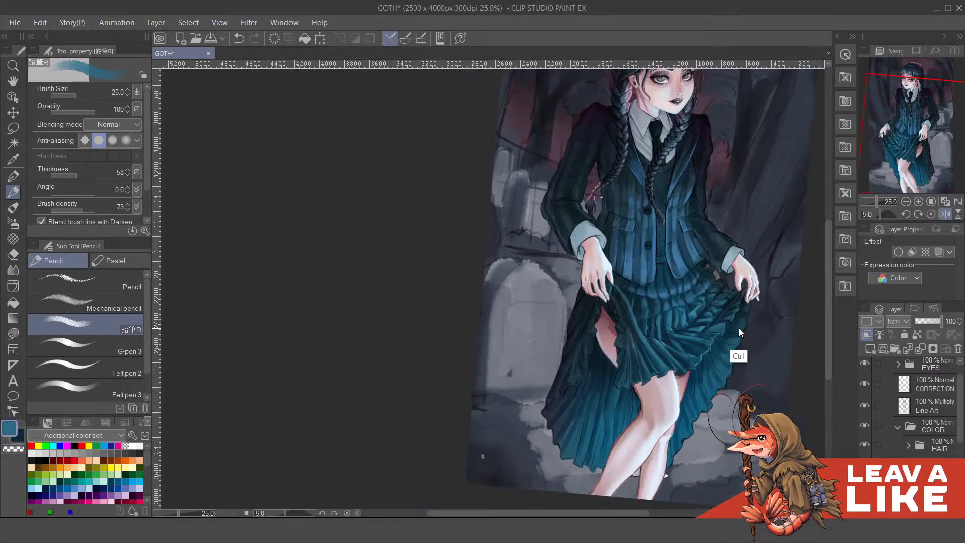
scroll(737, 329, up, 1)
scroll(633, 347, up, 1)
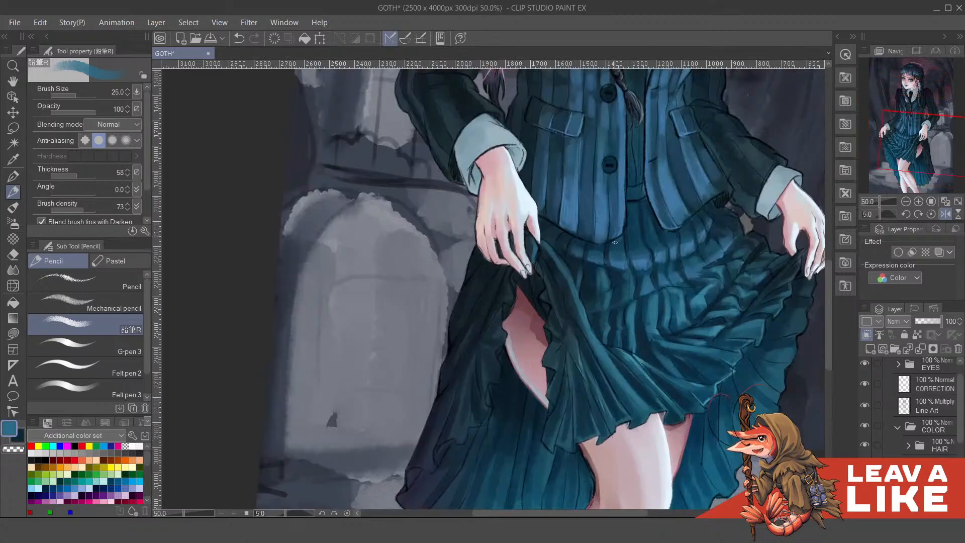
drag(626, 324, 623, 346)
key(x)
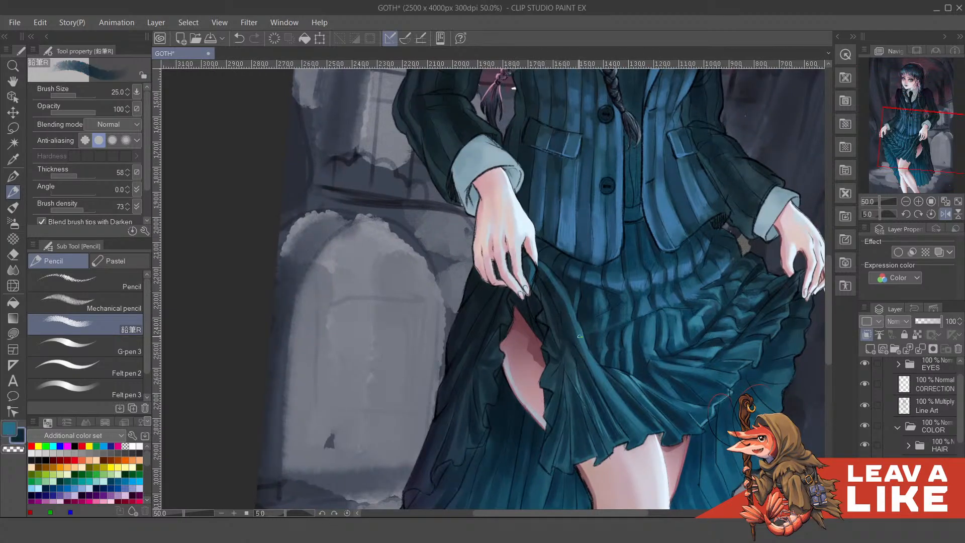
drag(762, 294, 753, 297)
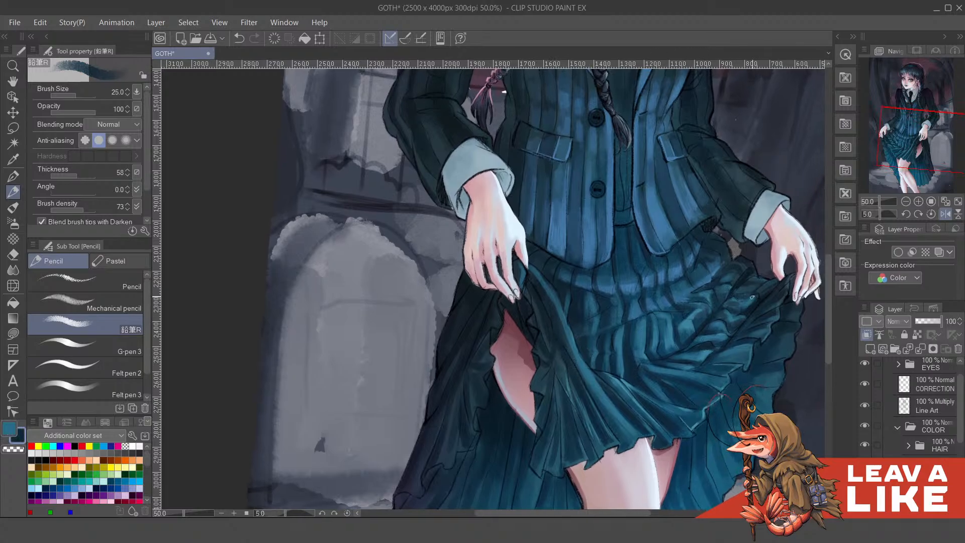
key(x)
scroll(711, 338, up, 1)
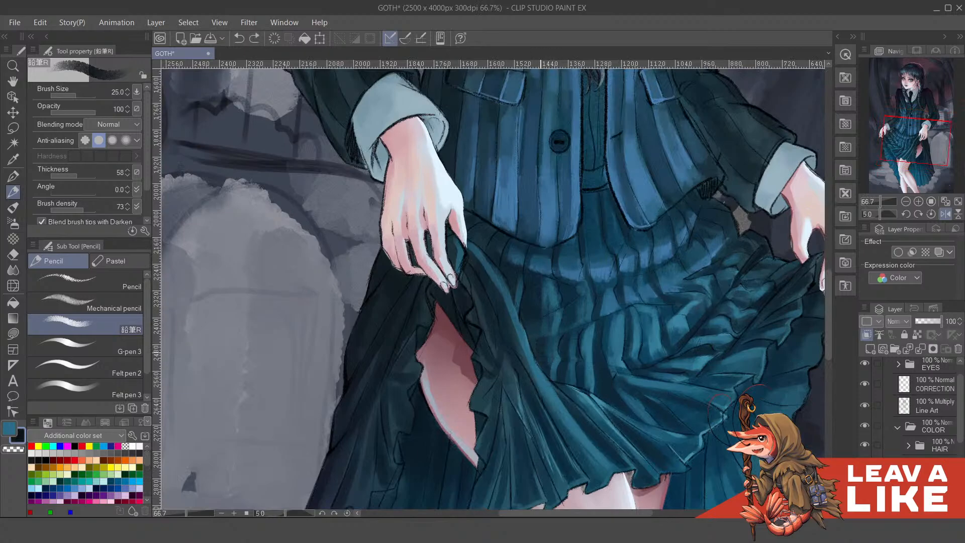
Undo the latest shading strokes and repaint the gathered skirt folds below the jacket with dark pencil strokes
key(ctrl+z)
mouse_move(536, 358)
mouse_down()
mouse_move(603, 363)
mouse_move(535, 355)
mouse_move(527, 340)
mouse_move(543, 356)
mouse_move(527, 341)
mouse_up()
key(ctrl+z)
key(ctrl+z)
mouse_move(592, 323)
mouse_down()
mouse_move(531, 334)
mouse_move(554, 311)
mouse_move(523, 316)
mouse_move(520, 272)
mouse_up()
Mirror the canvas view and examine the skirt and the whole figure at several zoom levels
key(ctrl+minus)
key(ctrl+minus)
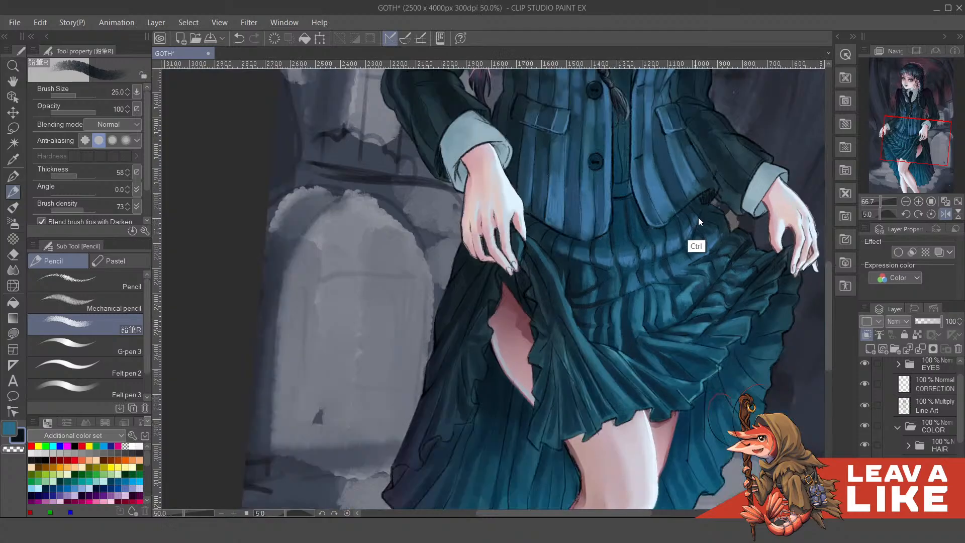
key(h)
key(ctrl+plus)
key(ctrl+plus)
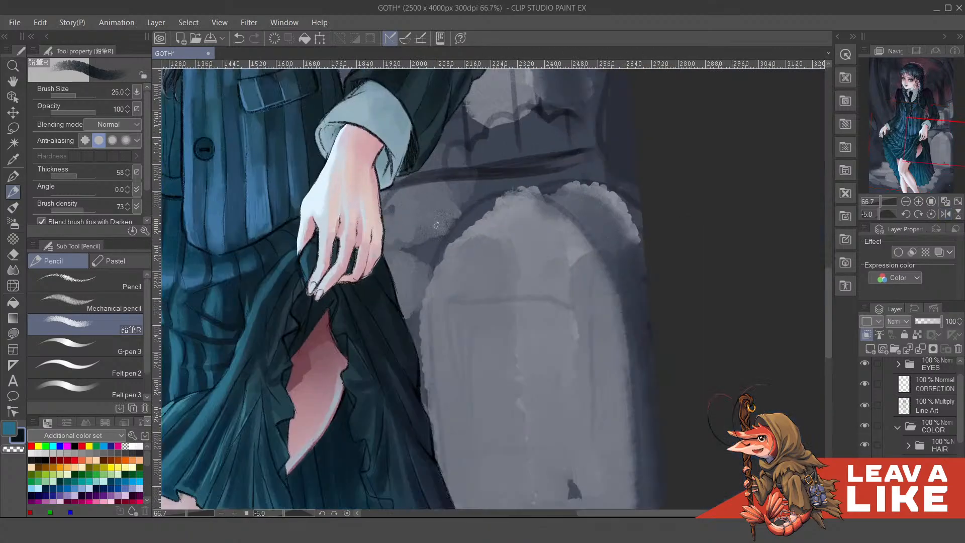
drag(365, 267, 698, 299)
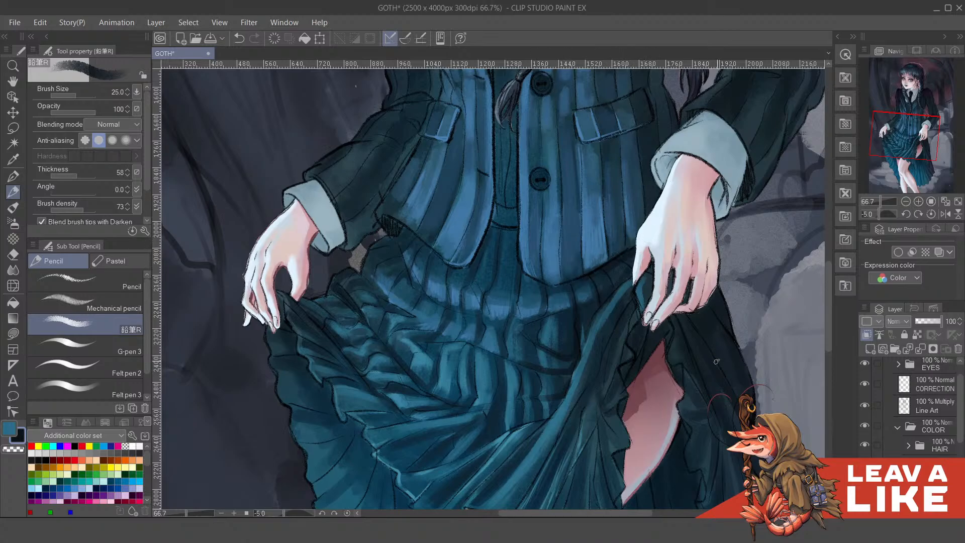
scroll(694, 342, down, 3)
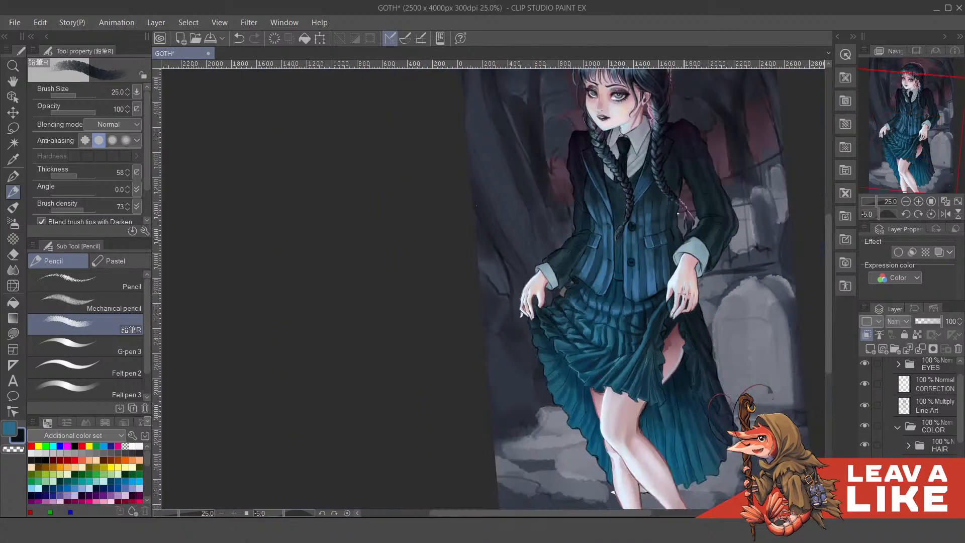
scroll(685, 294, up, 1)
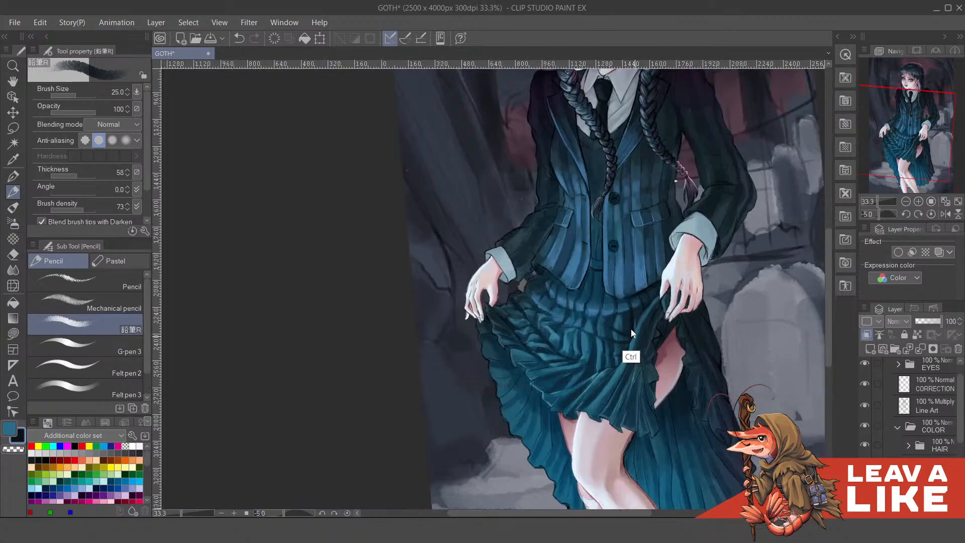
scroll(631, 327, up, 2)
Paint dark shading along the front skirt folds that run down beside the thigh slit
mouse_move(580, 347)
mouse_down()
mouse_move(595, 315)
mouse_move(542, 400)
mouse_move(580, 341)
mouse_up()
key(ctrl+z)
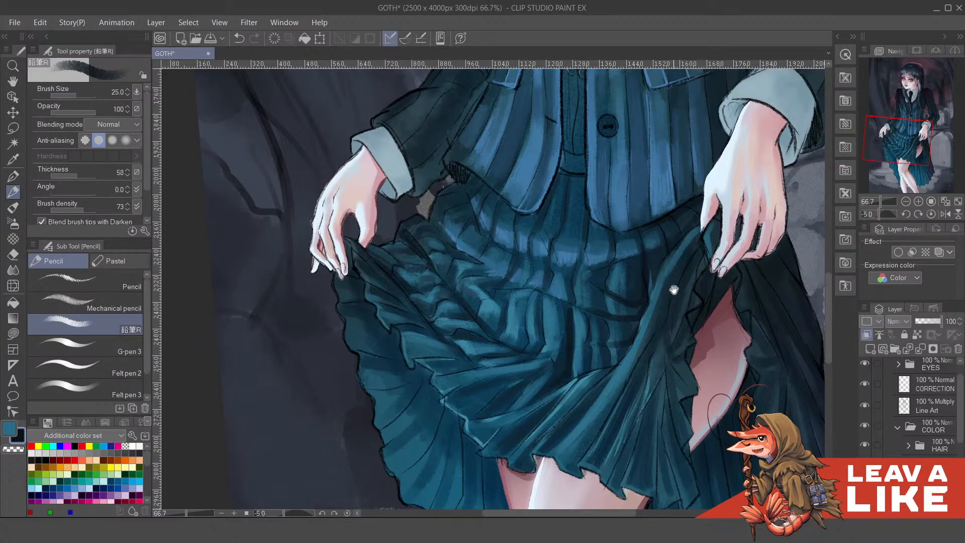
drag(694, 327, 651, 297)
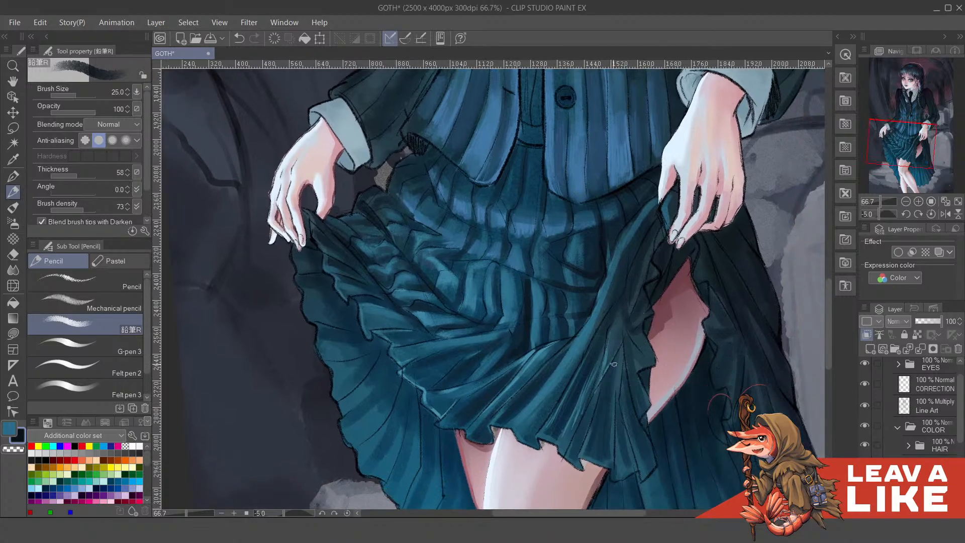
key(ctrl+z)
key(ctrl+y)
drag(622, 374, 616, 447)
key(ctrl+z)
drag(623, 356, 619, 444)
drag(631, 403, 626, 390)
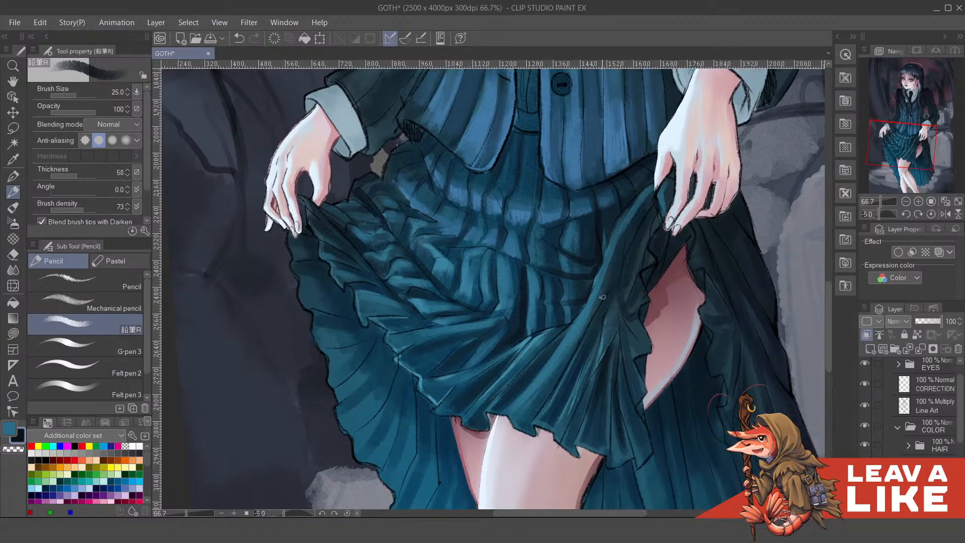
Sample a teal from the skirt hem and paint light and dark strokes up the front folds toward the raised hand
alt+click(567, 426)
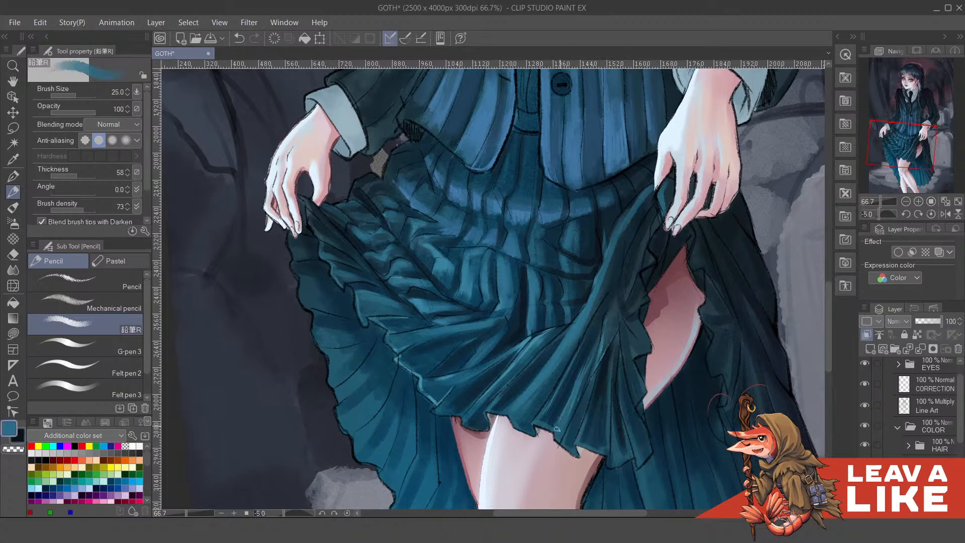
drag(571, 416, 590, 360)
mouse_move(613, 309)
mouse_down()
mouse_move(602, 353)
mouse_move(616, 352)
mouse_move(610, 336)
mouse_up()
key(x)
mouse_move(609, 373)
mouse_down()
mouse_move(601, 325)
mouse_move(636, 327)
mouse_move(634, 282)
mouse_up()
key(x)
key(ctrl+z)
drag(616, 333, 627, 282)
Refine the fold edges beside the thigh slit with alternating dark and teal strokes, undoing the unwanted ones
key(x)
mouse_move(618, 325)
mouse_down()
mouse_move(631, 282)
mouse_move(646, 300)
mouse_up()
key(ctrl+z)
drag(629, 351, 629, 444)
key(x)
key(ctrl+z)
mouse_move(612, 357)
mouse_down()
mouse_move(629, 432)
mouse_move(625, 417)
mouse_up()
drag(623, 458, 611, 408)
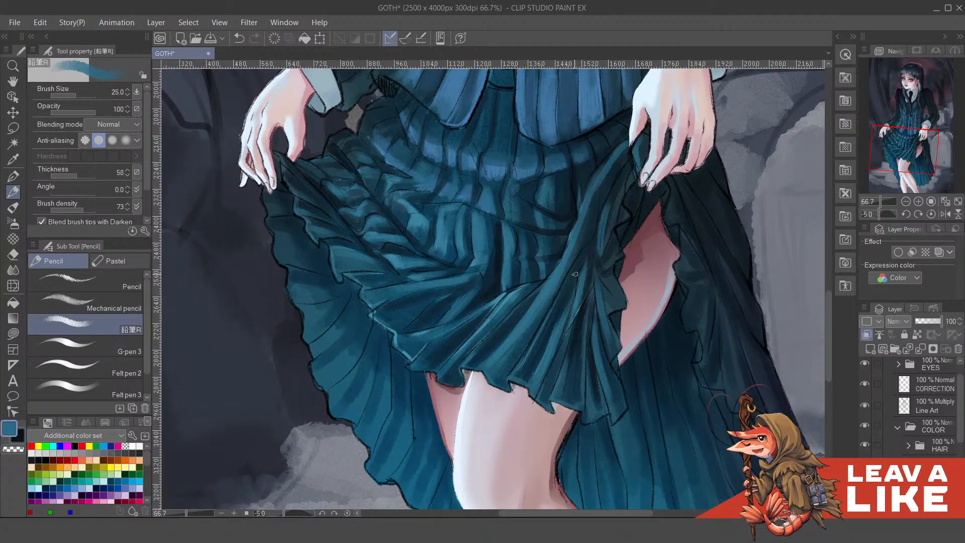
Reset the canvas rotation to 0 and sample teal from the front folds for highlights
drag(603, 297, 603, 360)
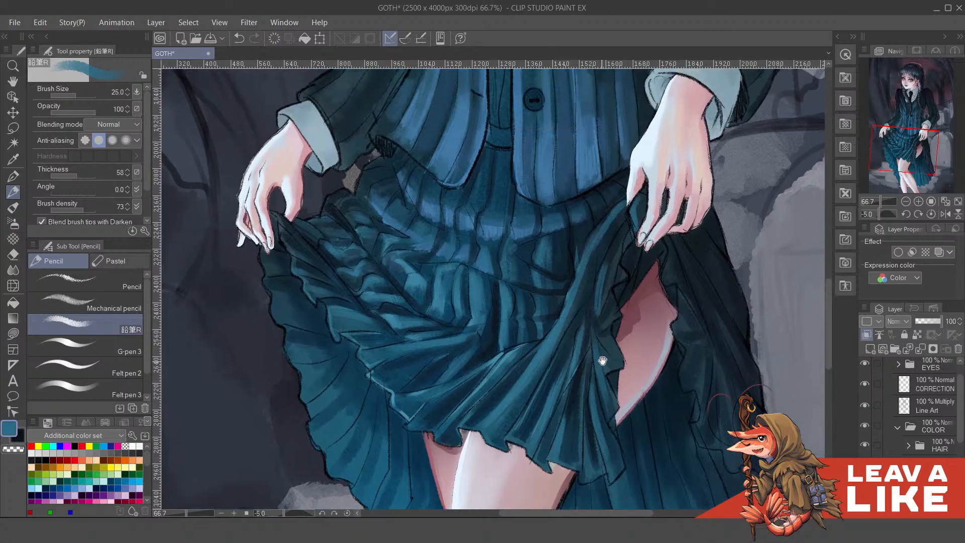
scroll(685, 281, down, 1)
key(^)
scroll(684, 282, down, 1)
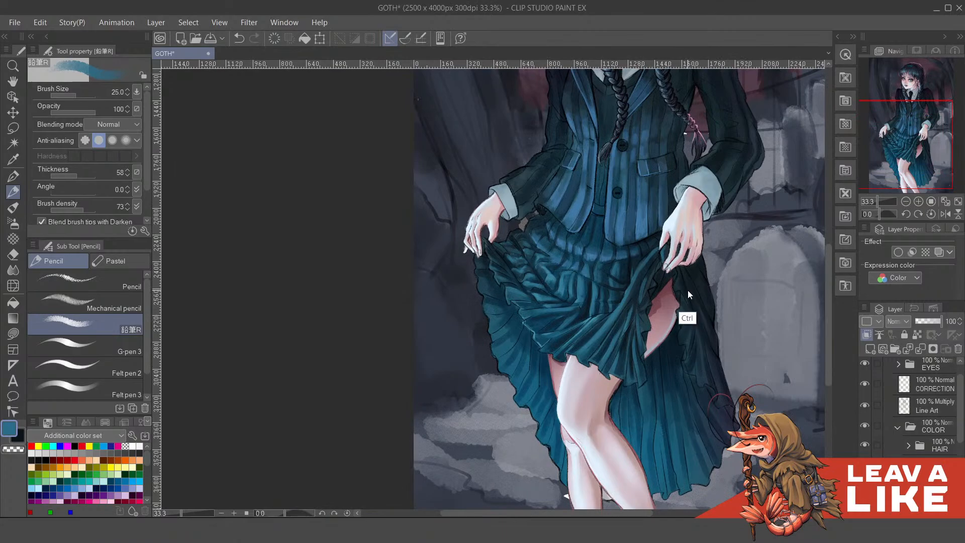
scroll(687, 296, up, 2)
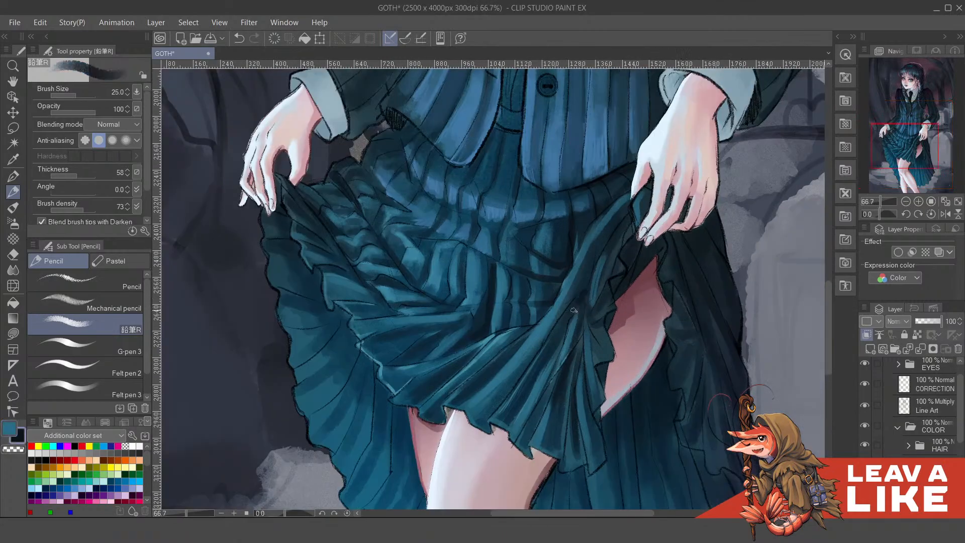
alt+click(572, 358)
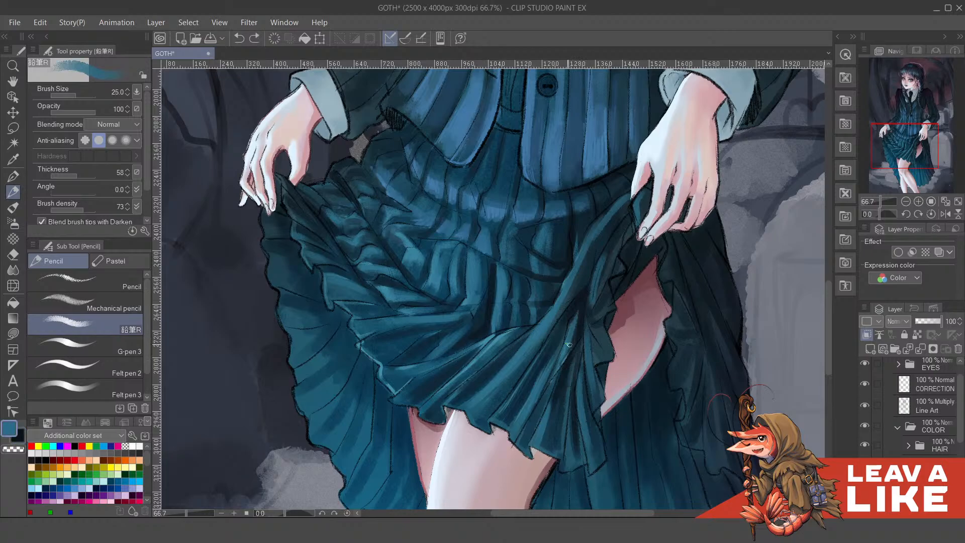
Sample the color of the ruffle behind the thigh slit and paint teal highlights along its wavy edge
scroll(694, 242, up, 1)
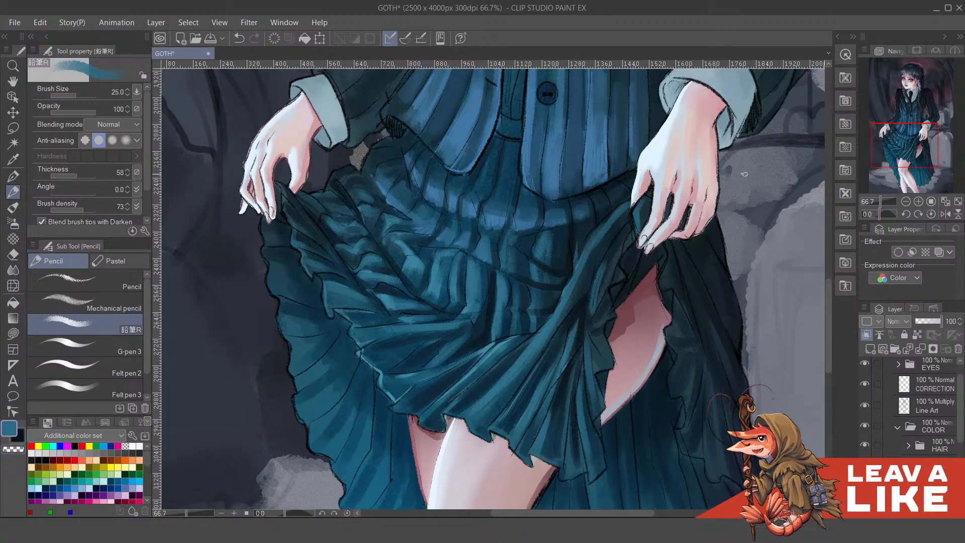
scroll(677, 243, down, 2)
scroll(704, 272, up, 4)
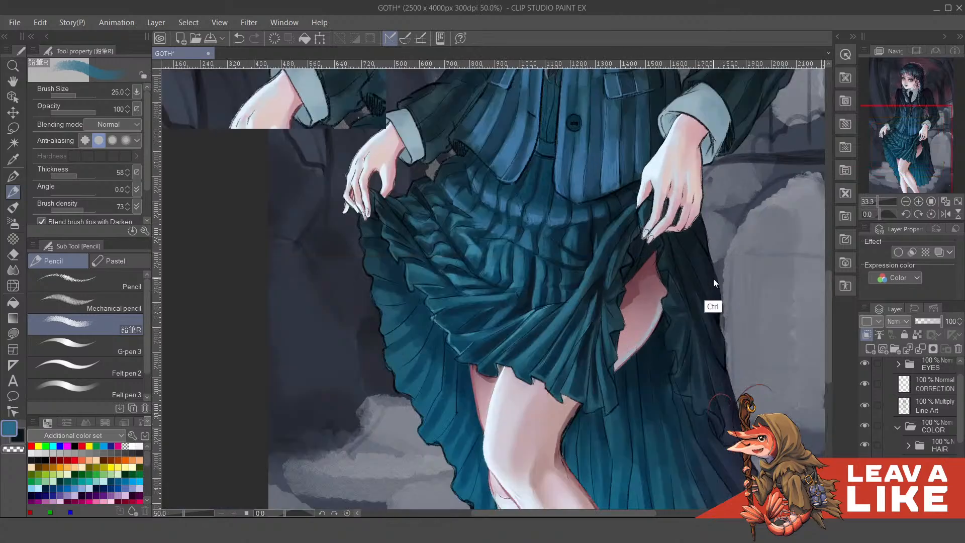
scroll(651, 301, up, 3)
scroll(621, 302, down, 1)
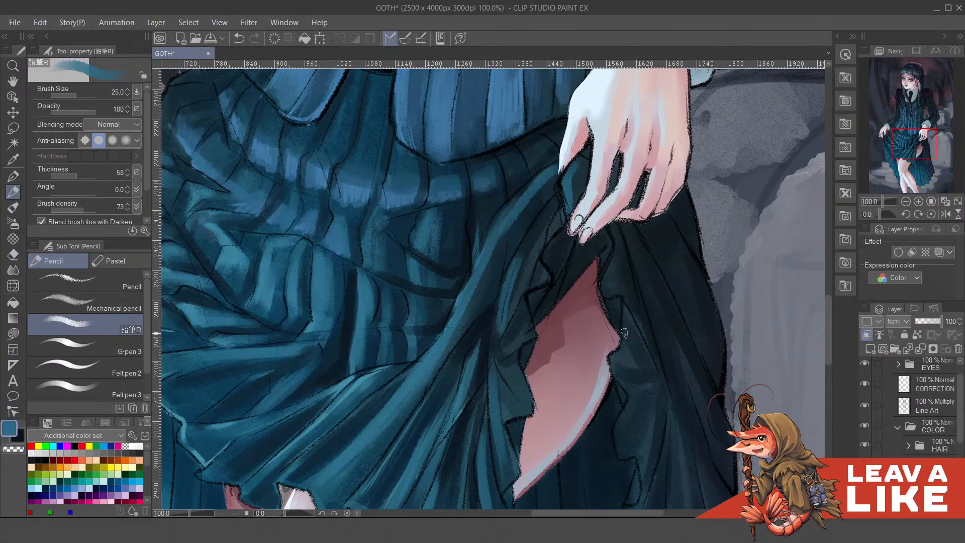
alt+click(614, 302)
key(ctrl+z)
key(ctrl+y)
scroll(608, 304, down, 2)
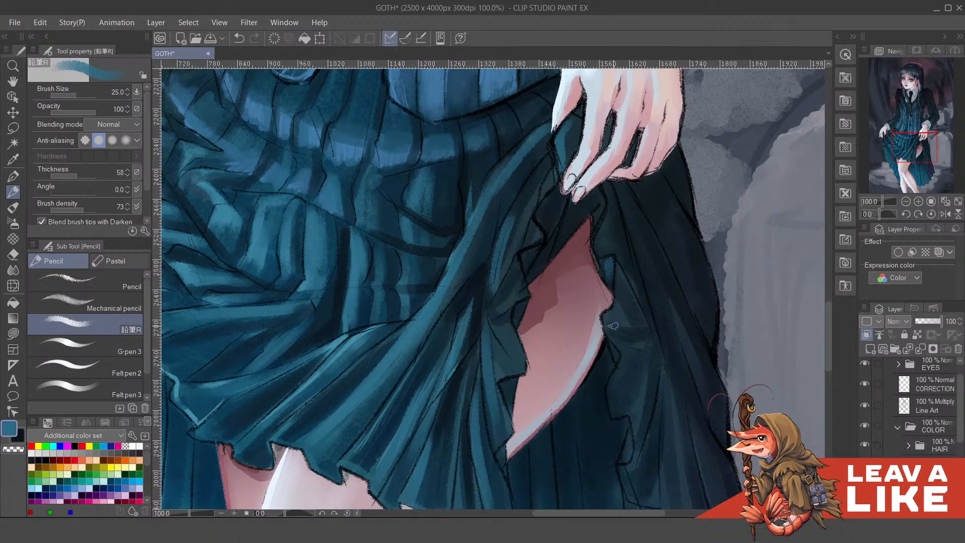
drag(614, 311, 625, 326)
scroll(636, 399, down, 2)
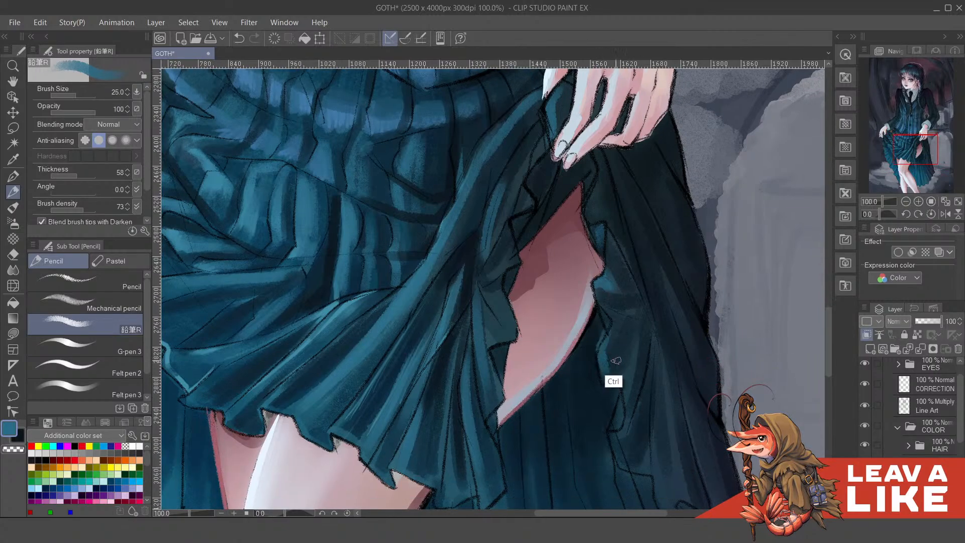
scroll(624, 403, down, 2)
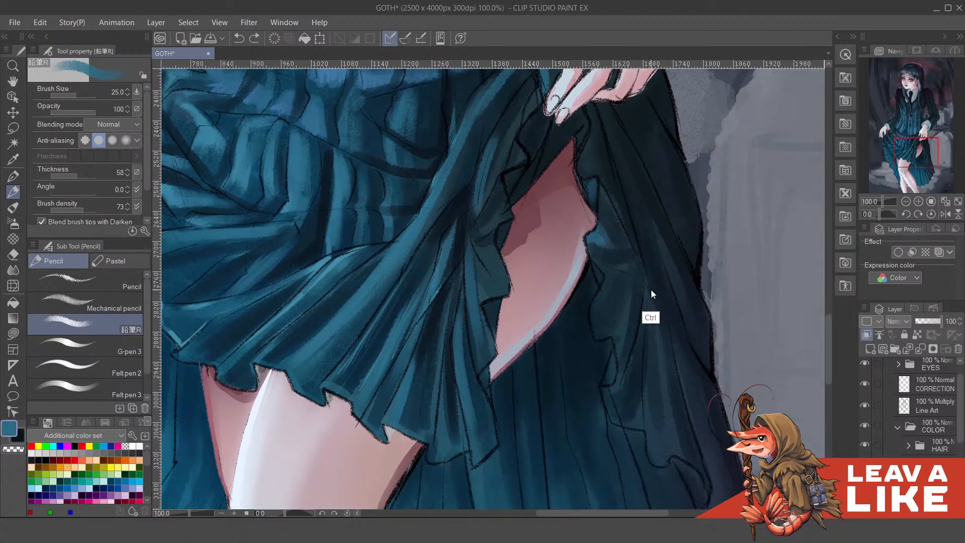
Switch to the dark drawing color and shade the folds of the draped ruffle behind the slit
drag(645, 283, 671, 268)
drag(709, 310, 662, 323)
key(x)
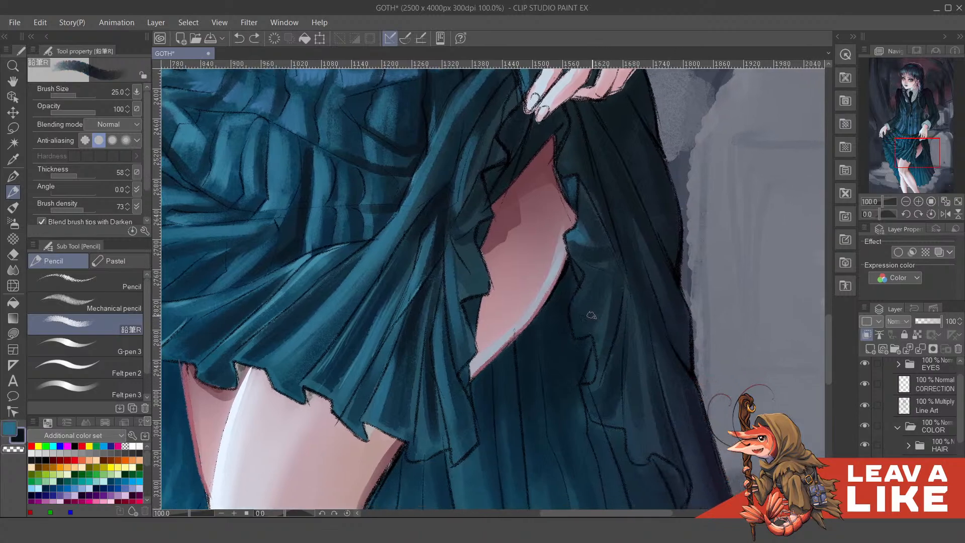
drag(580, 320, 587, 323)
drag(610, 393, 616, 327)
mouse_move(606, 385)
mouse_down()
mouse_move(587, 402)
mouse_move(592, 391)
mouse_move(599, 415)
mouse_move(618, 408)
mouse_up()
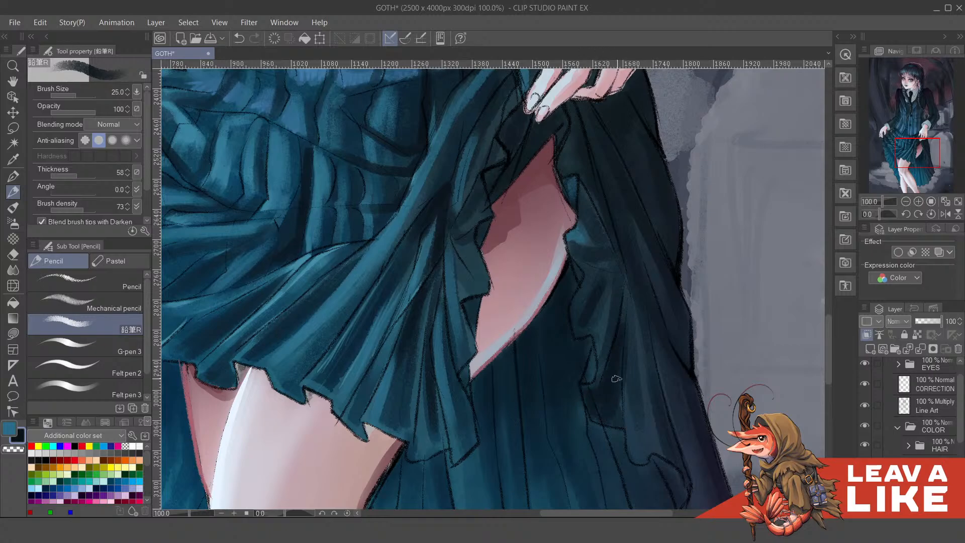
drag(662, 391, 647, 345)
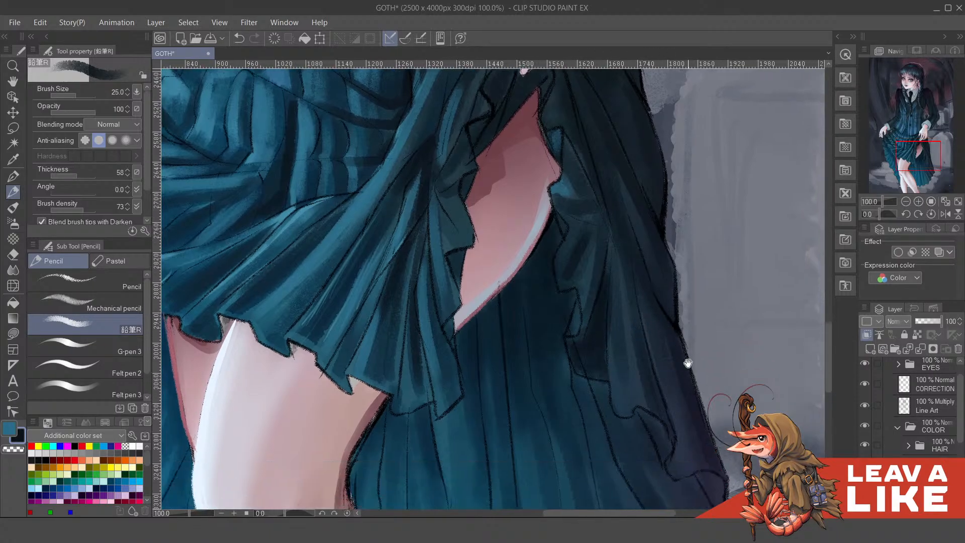
Darken the skirt's back panel directly beneath the lower edge of the draped ruffle
drag(709, 454, 657, 357)
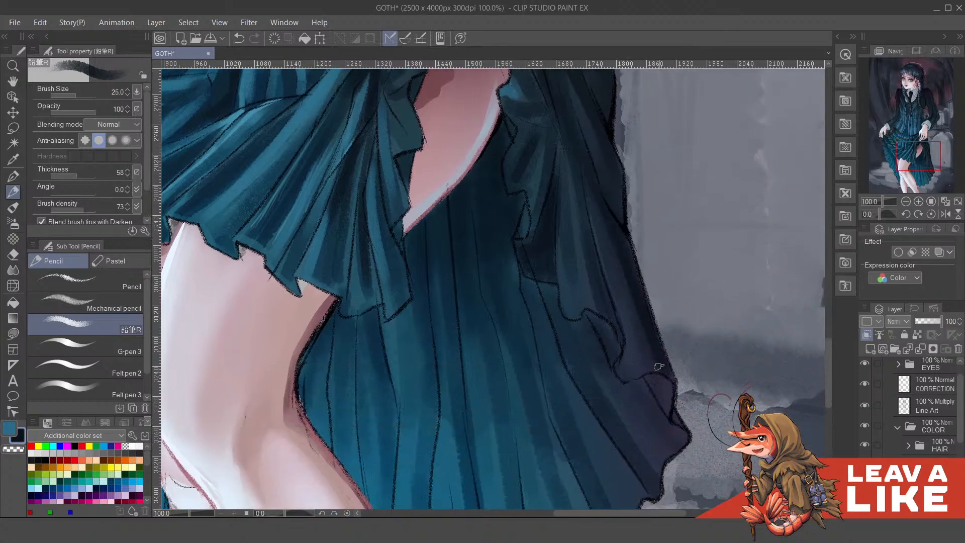
drag(593, 362, 614, 395)
drag(565, 320, 607, 413)
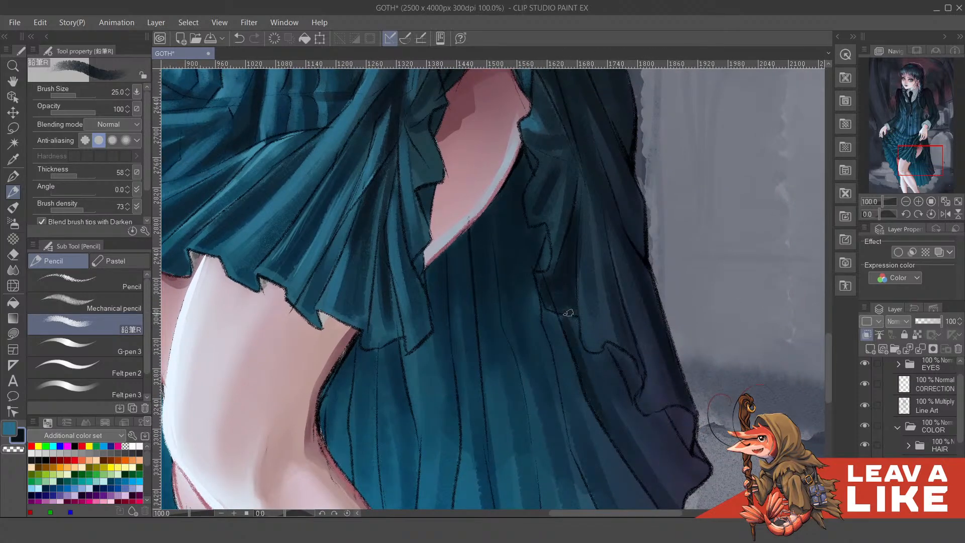
drag(565, 321, 601, 402)
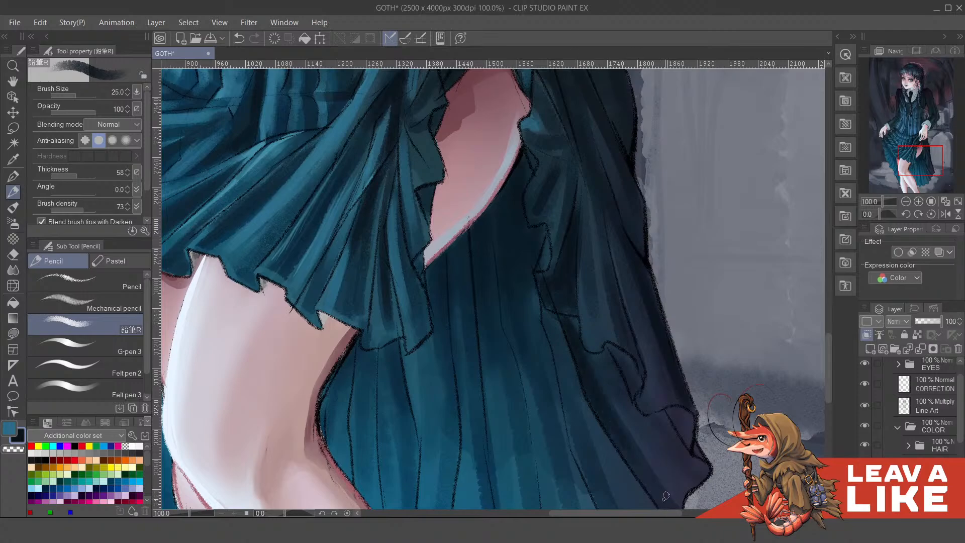
drag(547, 327, 552, 330)
Paint long dark shadows down the inner pleats below the thigh slit, undoing and repainting the strokes that miss
drag(505, 216, 540, 378)
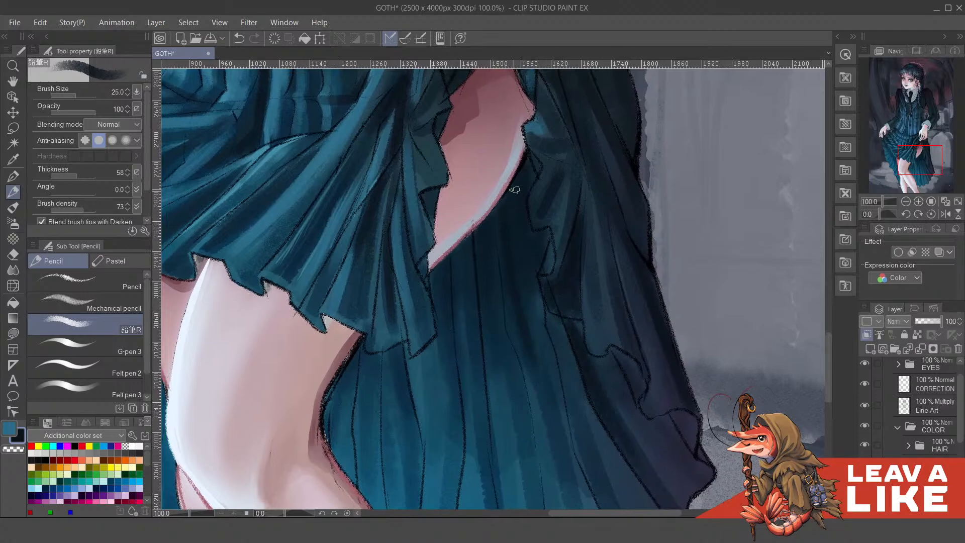
drag(529, 300, 560, 464)
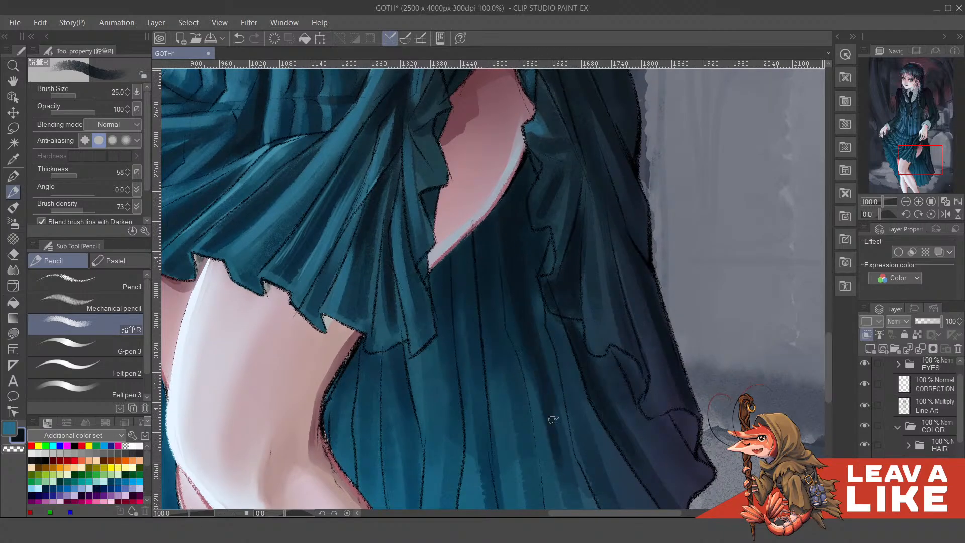
key(ctrl+z)
key(ctrl+z)
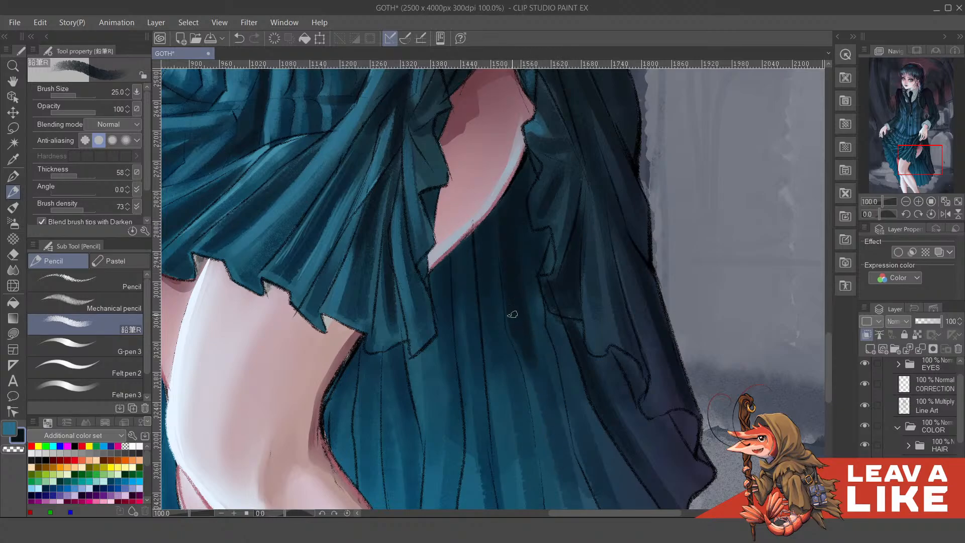
drag(526, 268, 542, 282)
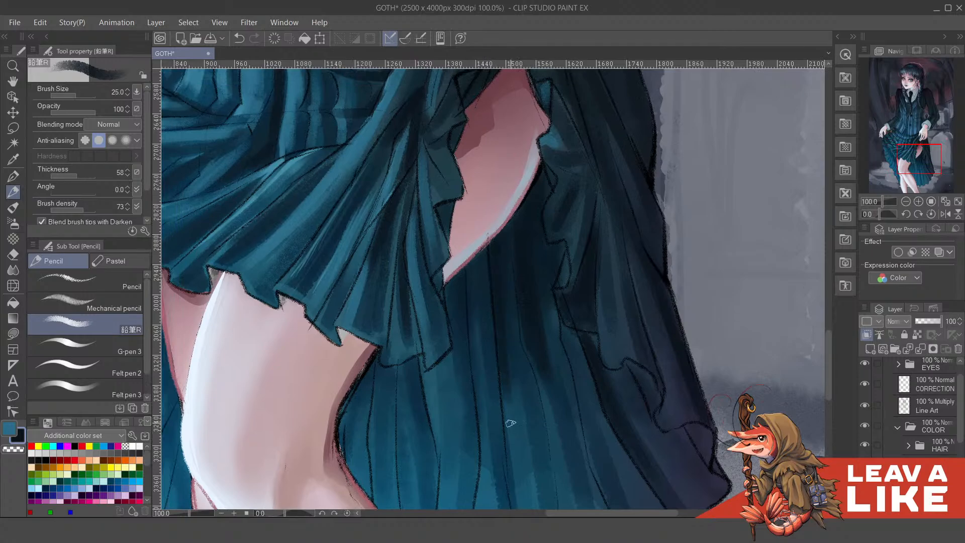
drag(510, 359, 532, 318)
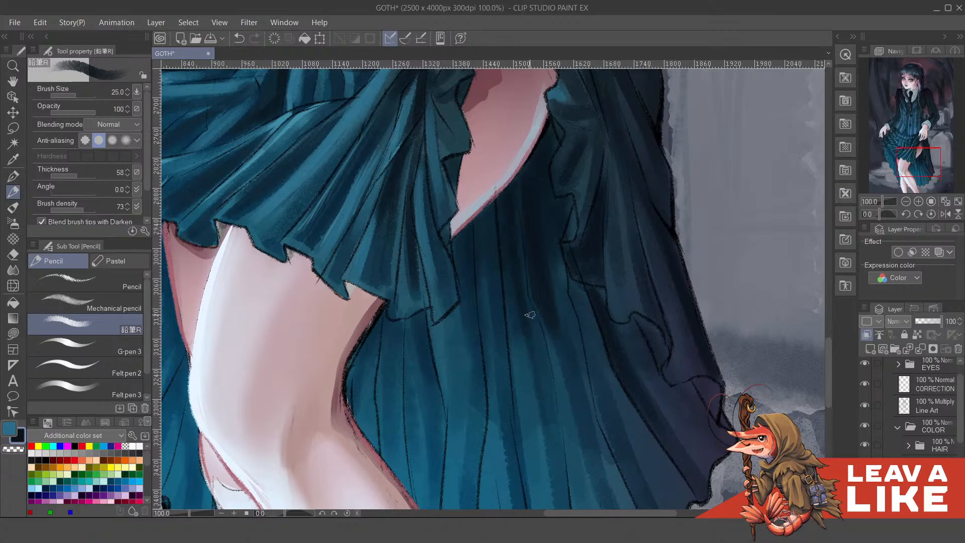
drag(519, 261, 559, 465)
key(ctrl+z)
drag(527, 307, 554, 427)
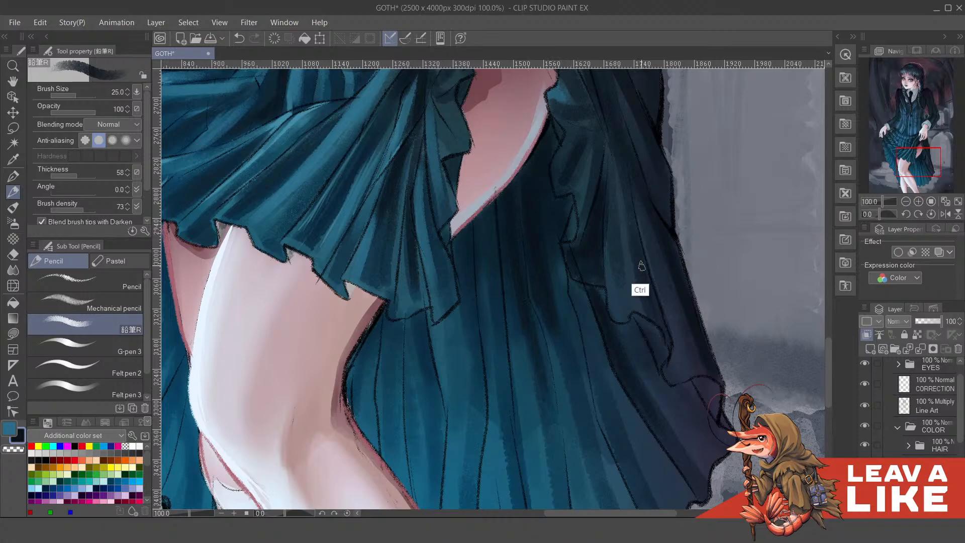
Extend the dark shading down the inner back pleats between the leg and the draped ruffle
key(ctrl+minus)
key(minus)
drag(573, 324, 582, 361)
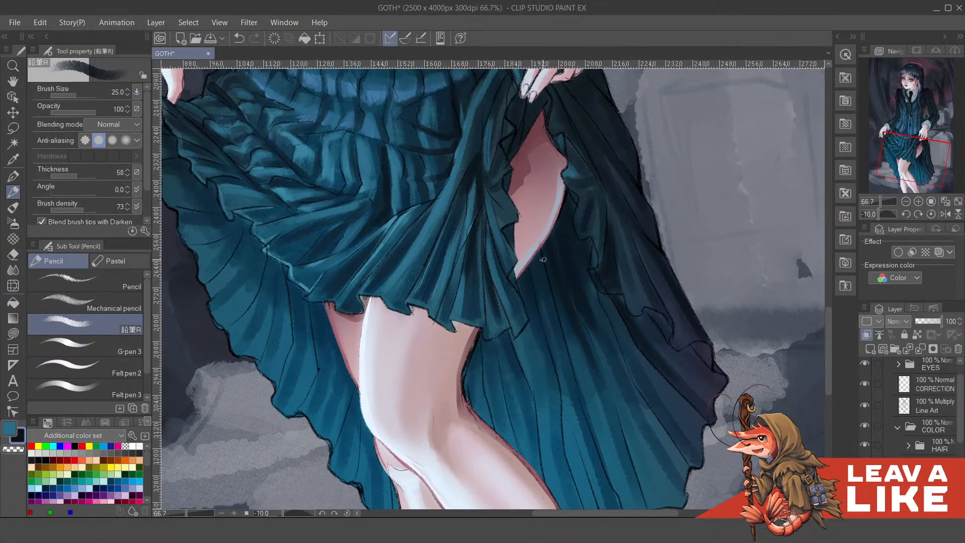
drag(542, 289, 588, 419)
key(ctrl+z)
drag(544, 277, 587, 451)
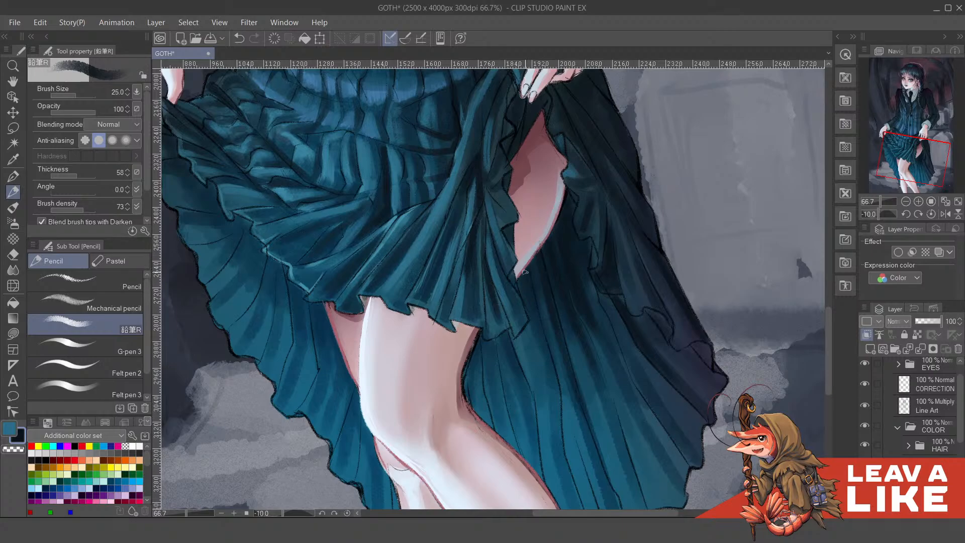
drag(531, 306, 557, 373)
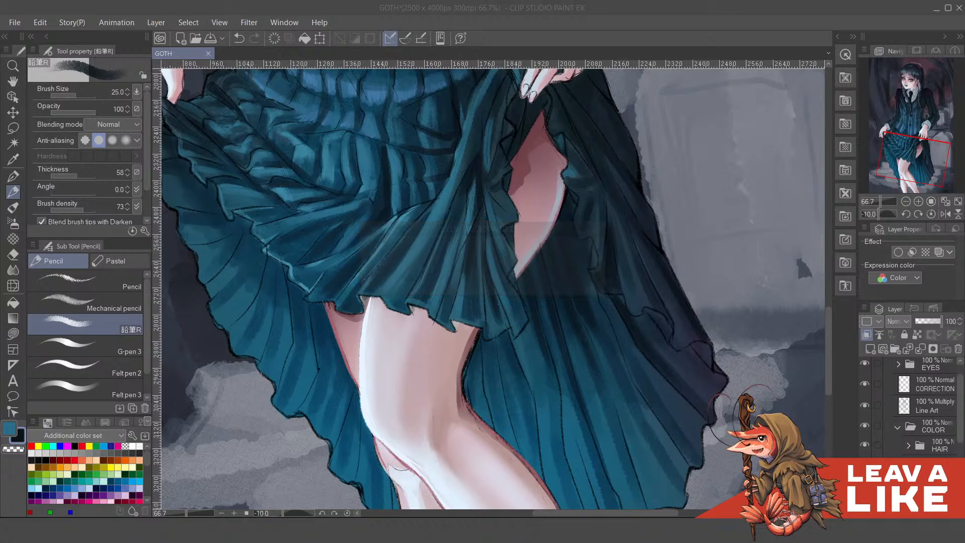
Darken the skirt's back panel just below the front ruffle's hem, beside the thigh
scroll(591, 392, down, 4)
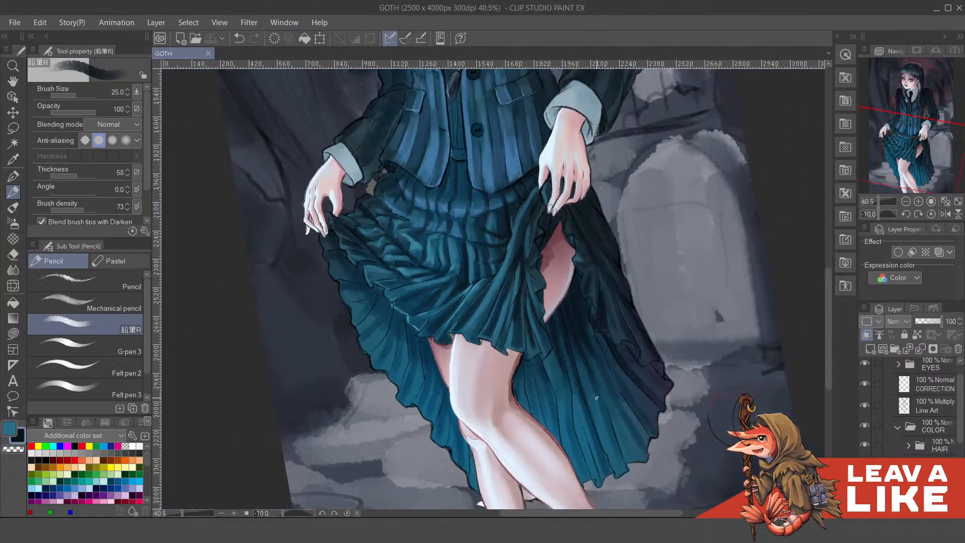
scroll(597, 398, up, 2)
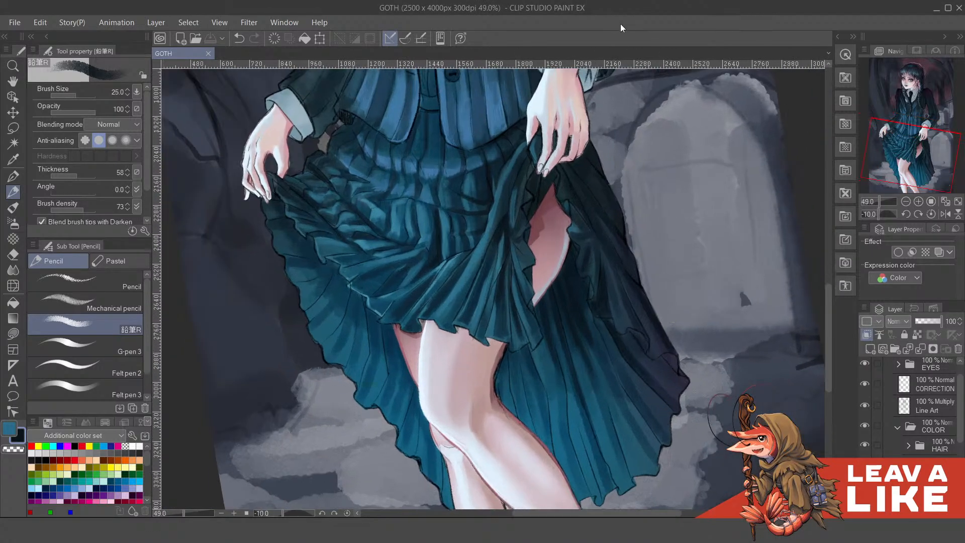
scroll(550, 339, up, 2)
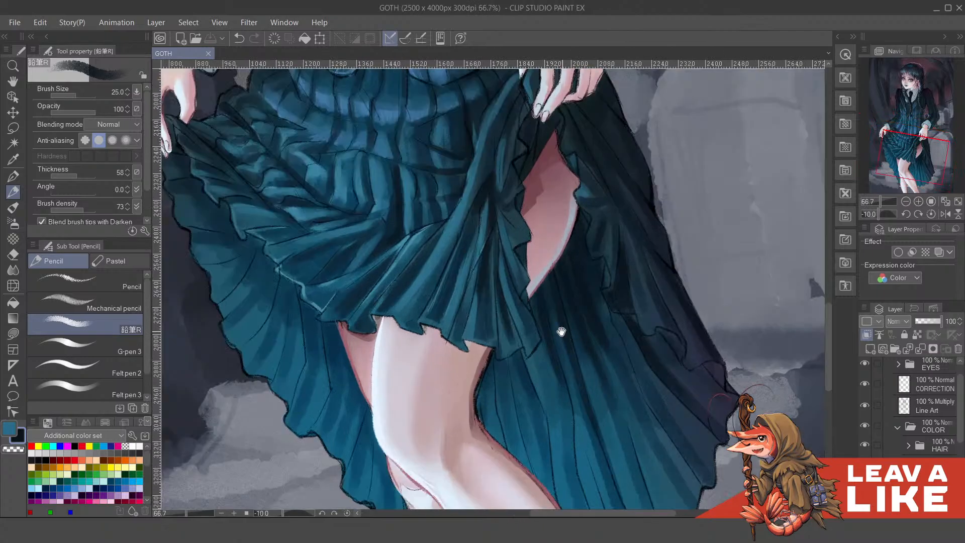
drag(561, 332, 566, 343)
drag(521, 366, 523, 370)
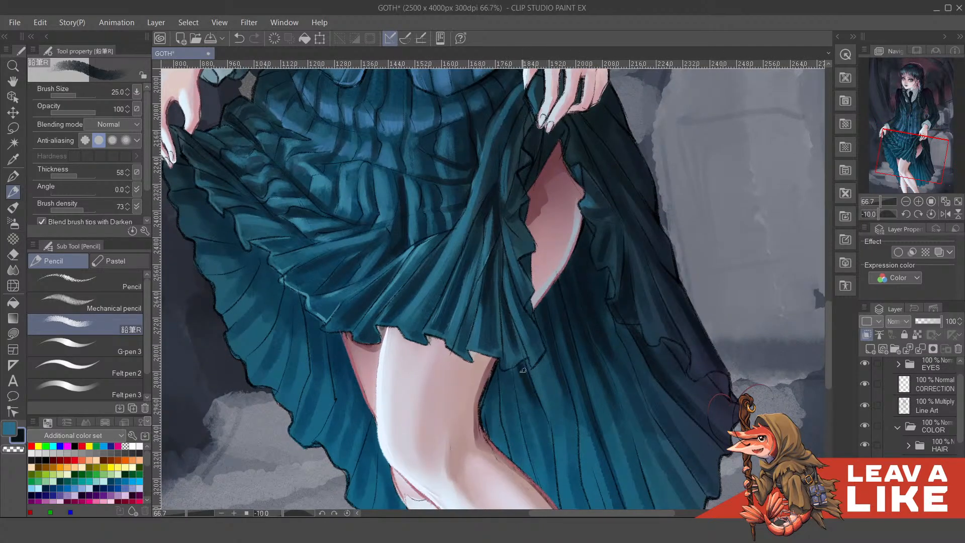
scroll(612, 345, down, 1)
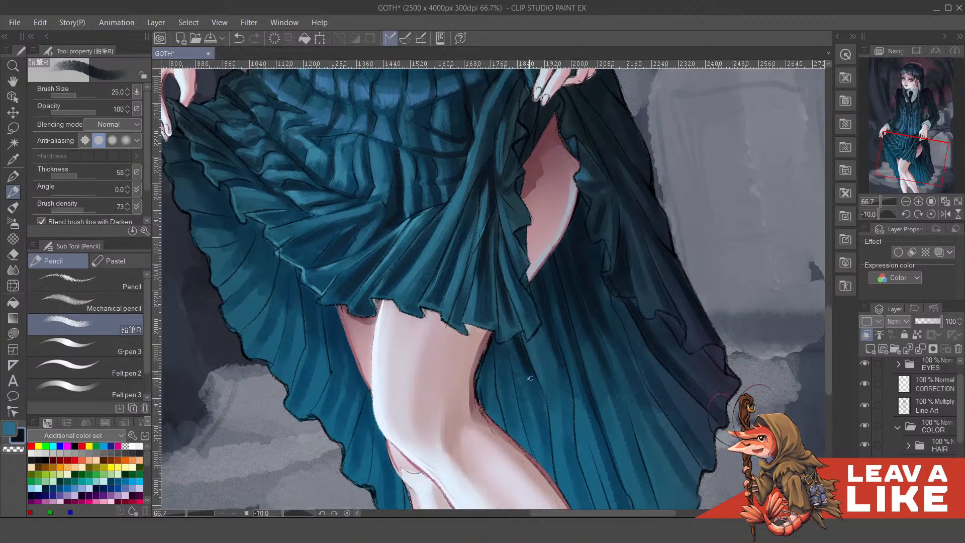
scroll(668, 266, up, 1)
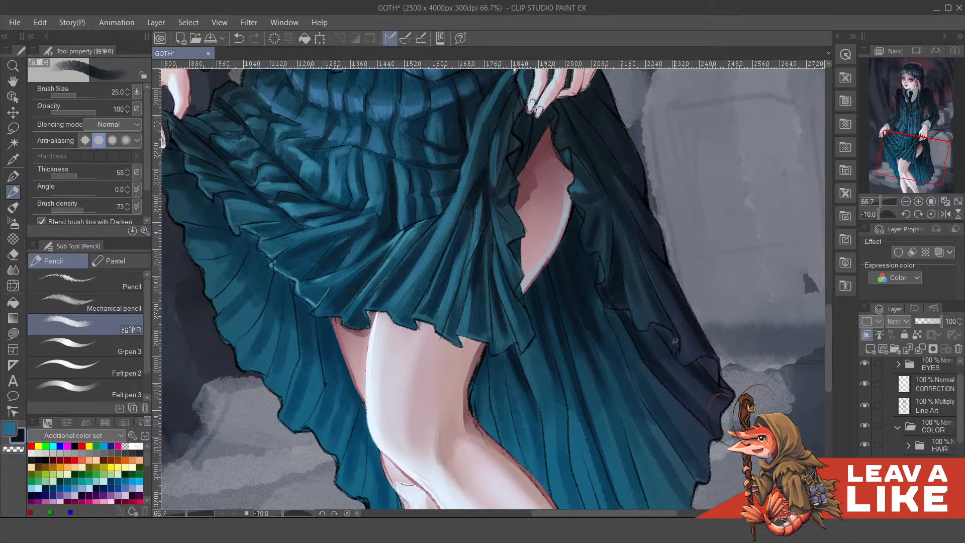
Paint dark shadows down the back pleats beneath the draped ruffle behind the slit, undoing and repainting the stroke that misses
scroll(656, 324, up, 9)
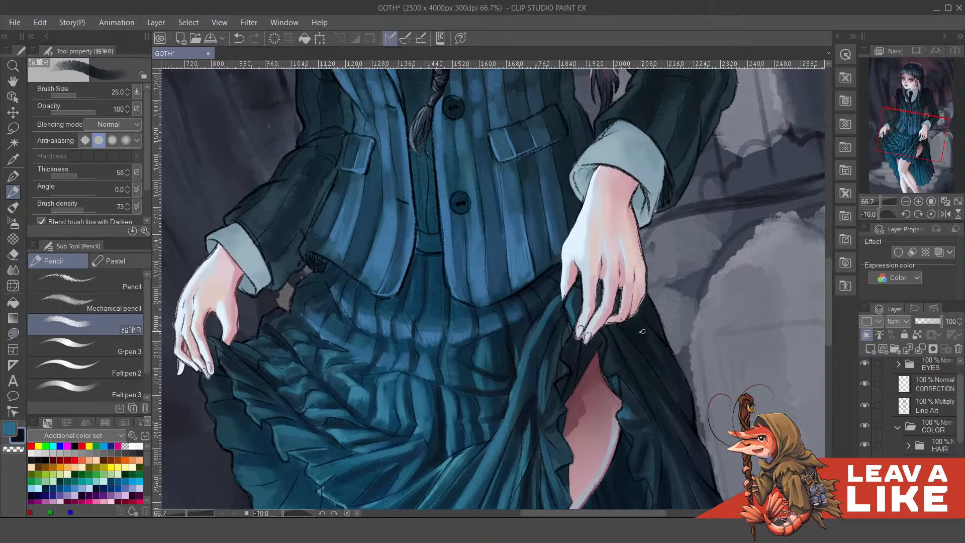
key(ctrl+z)
scroll(676, 365, down, 6)
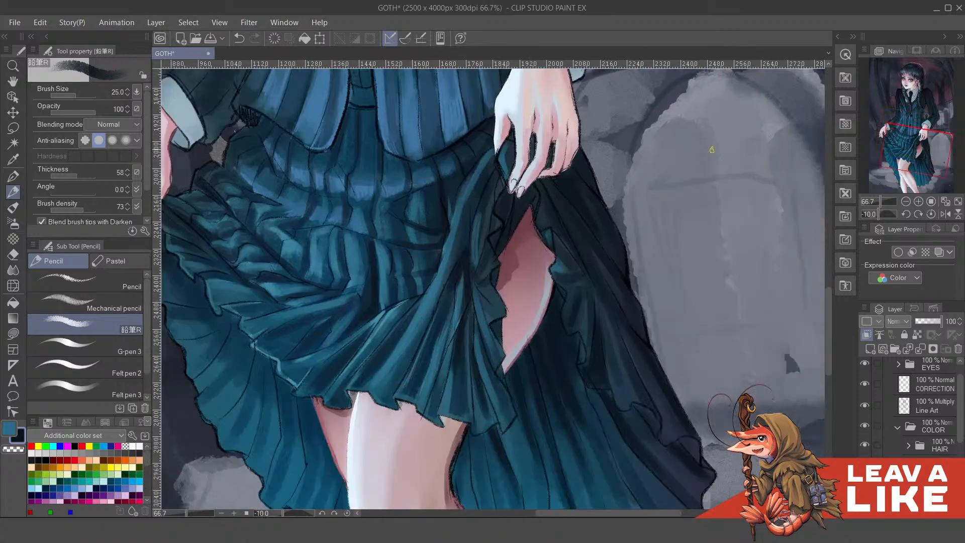
scroll(581, 288, down, 4)
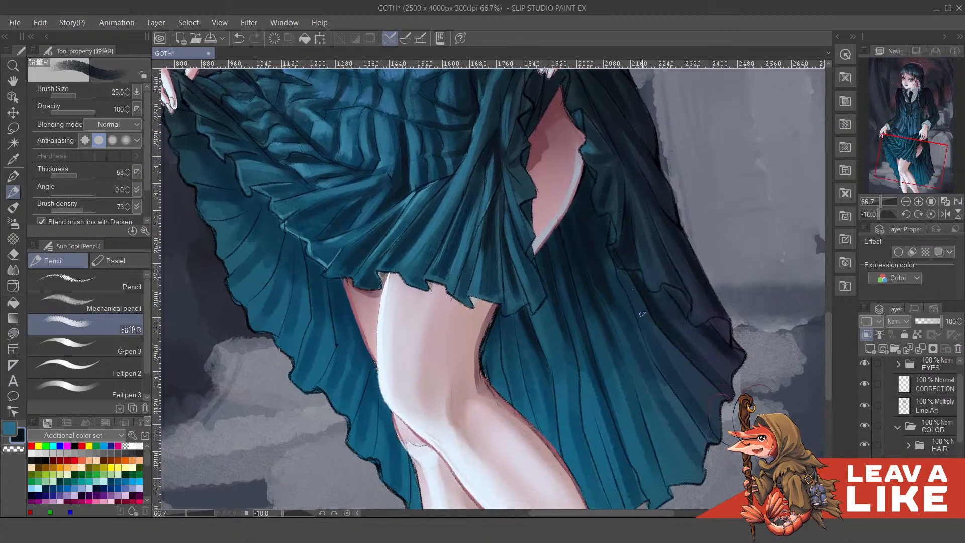
drag(620, 267, 644, 321)
key(ctrl+z)
drag(620, 275, 639, 317)
drag(596, 224, 612, 280)
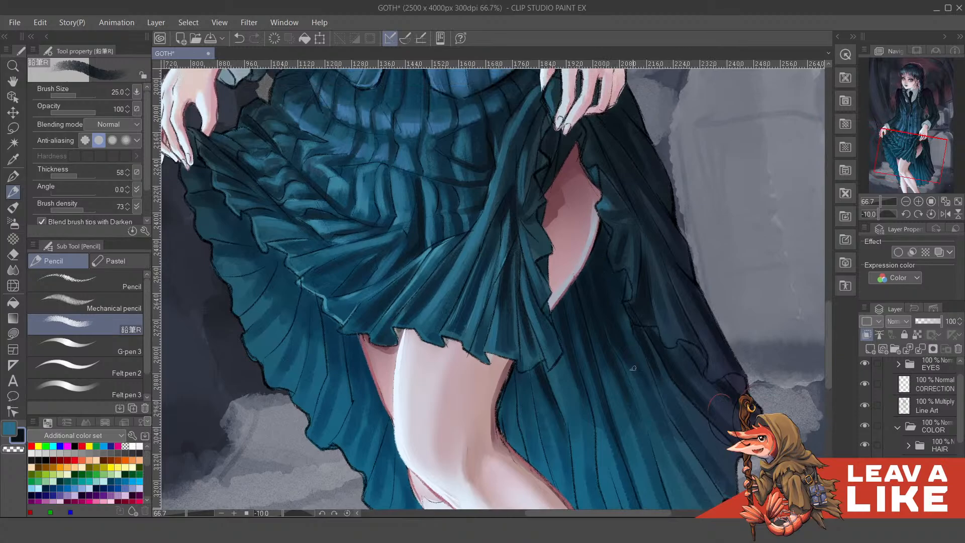
Darken the inner pleats of the back panel on the opposite side of the leg, directly beneath the front hem
mouse_move(637, 372)
mouse_down()
mouse_move(663, 450)
mouse_move(648, 218)
mouse_move(667, 193)
mouse_up()
drag(496, 248, 593, 326)
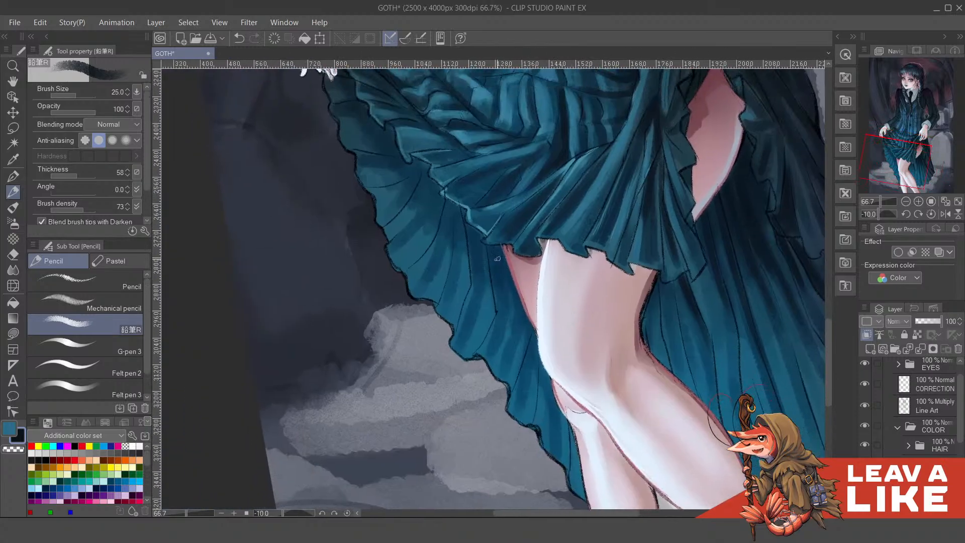
mouse_move(488, 241)
mouse_down()
mouse_move(492, 296)
mouse_move(508, 274)
mouse_move(521, 323)
mouse_up()
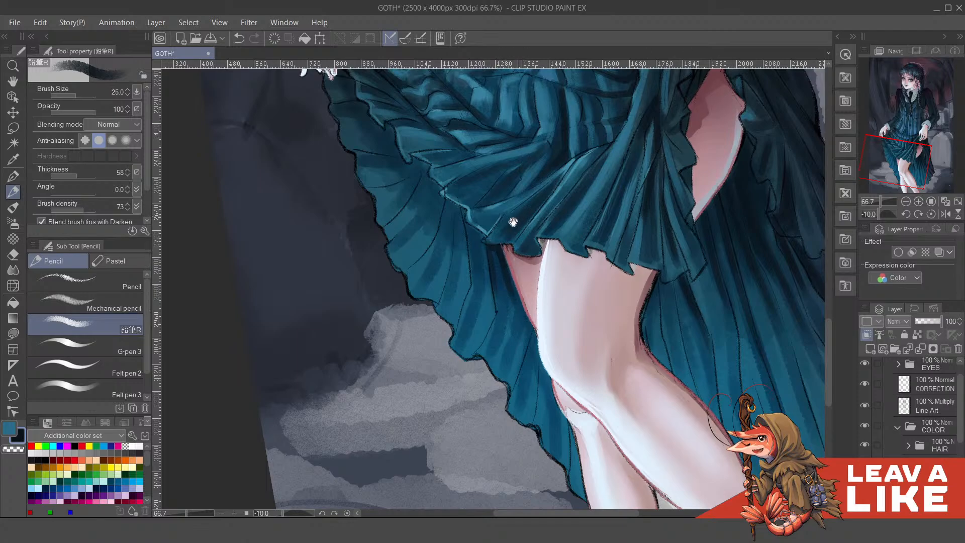
drag(453, 216, 503, 350)
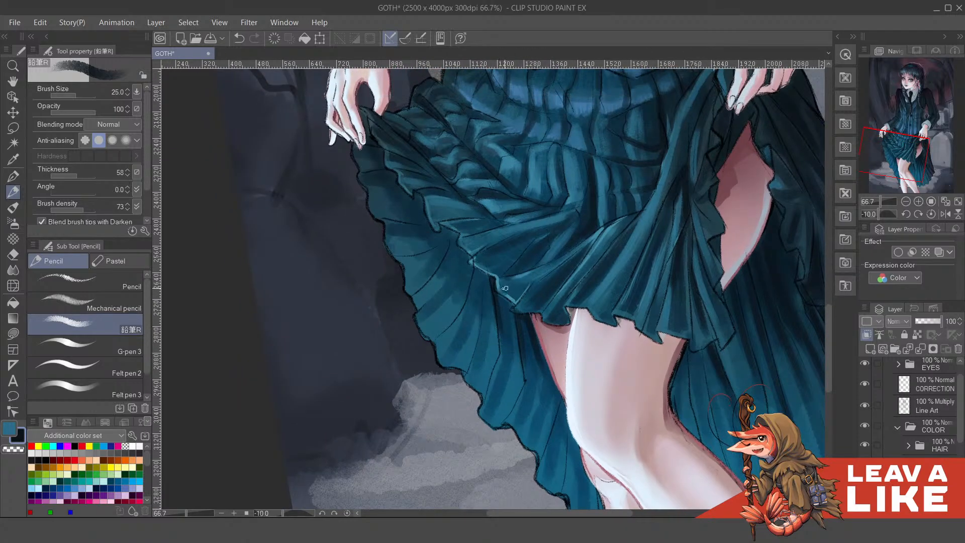
scroll(530, 295, up, 2)
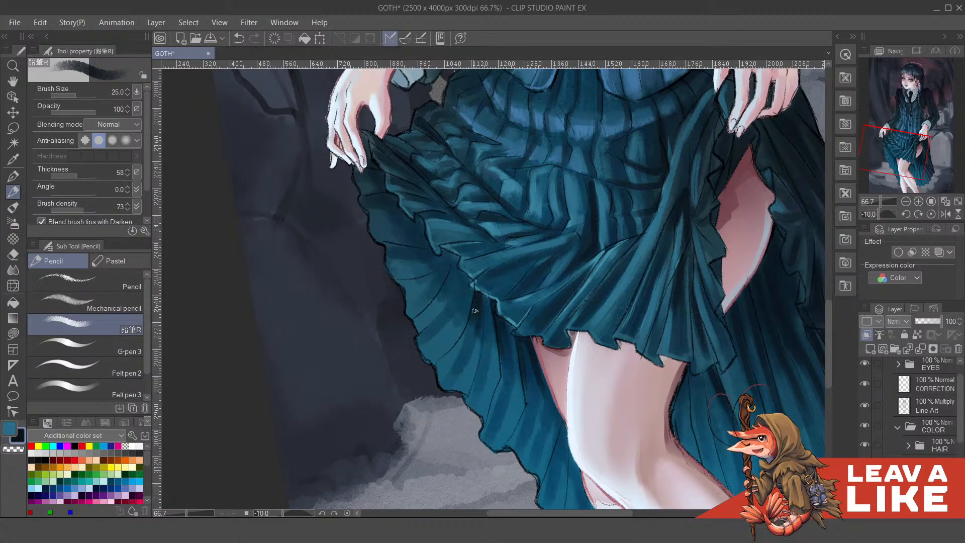
Continue the pleat shadows along the underside of the scalloped front hem, up toward the hand lifting the skirt
scroll(658, 129, down, 2)
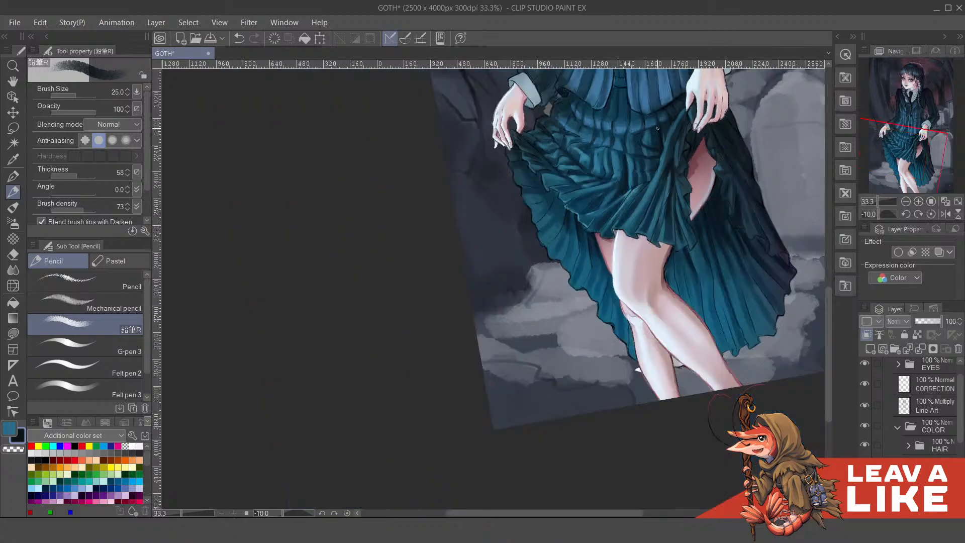
scroll(555, 187, up, 2)
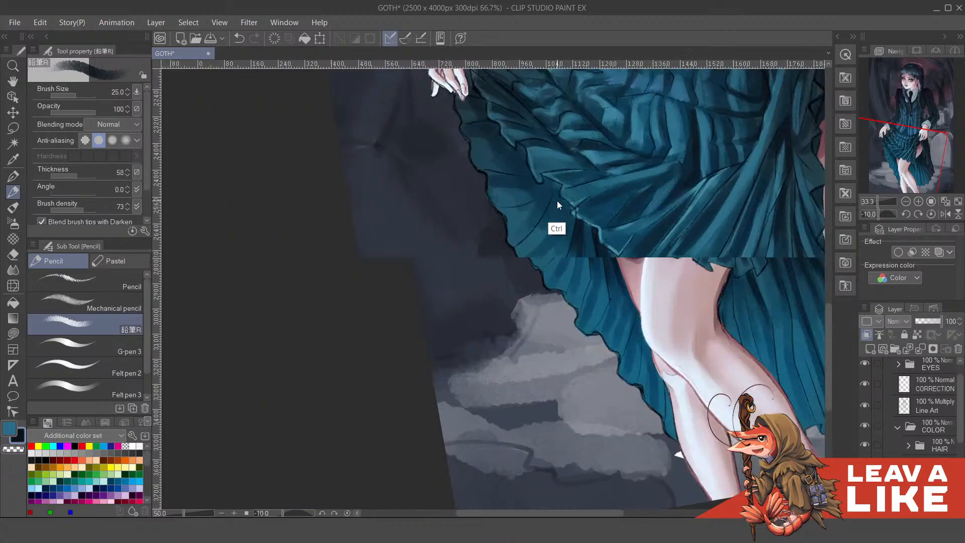
scroll(578, 184, up, 1)
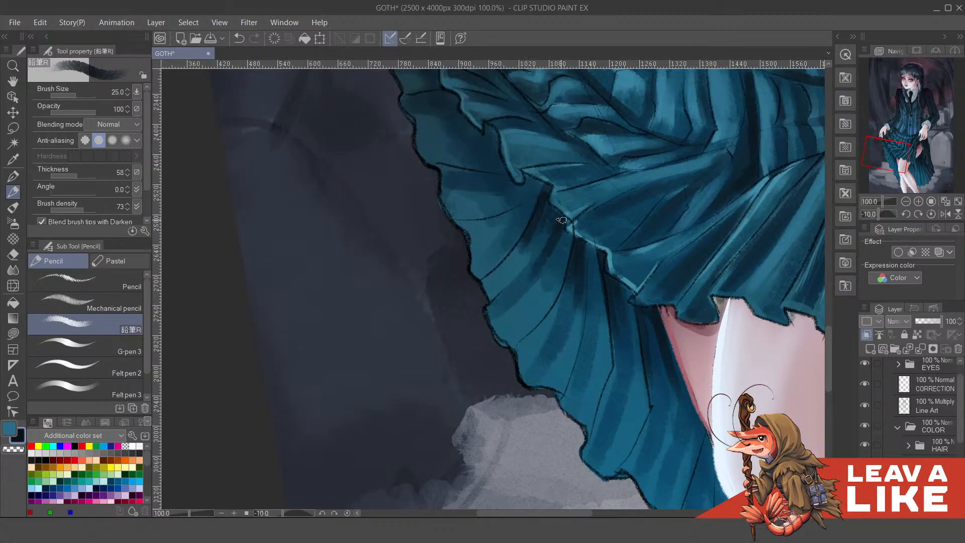
scroll(563, 191, up, 3)
mouse_move(522, 288)
mouse_down()
mouse_move(556, 260)
mouse_move(558, 279)
mouse_move(530, 323)
mouse_move(534, 350)
mouse_up()
scroll(538, 277, up, 5)
drag(528, 311, 538, 348)
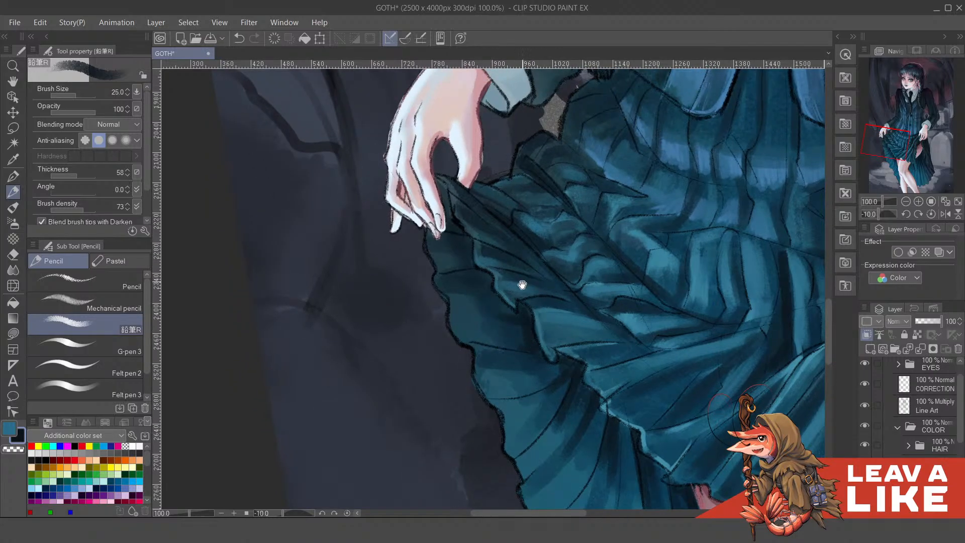
scroll(525, 341, up, 3)
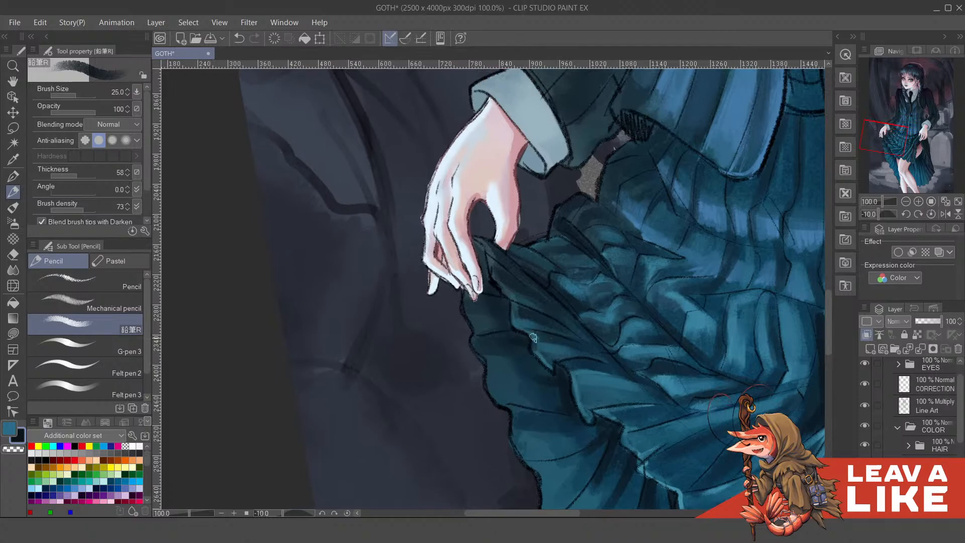
Shade the inside of the light blue cuff around the wrist above the slit, undoing the strokes that miss
scroll(568, 311, down, 3)
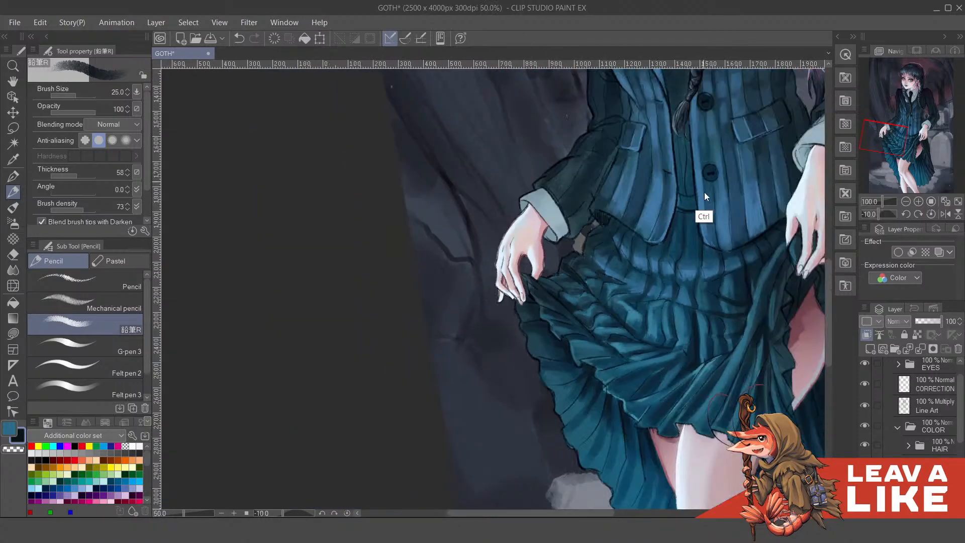
drag(760, 368, 674, 239)
scroll(723, 210, down, 1)
key(asciicircum)
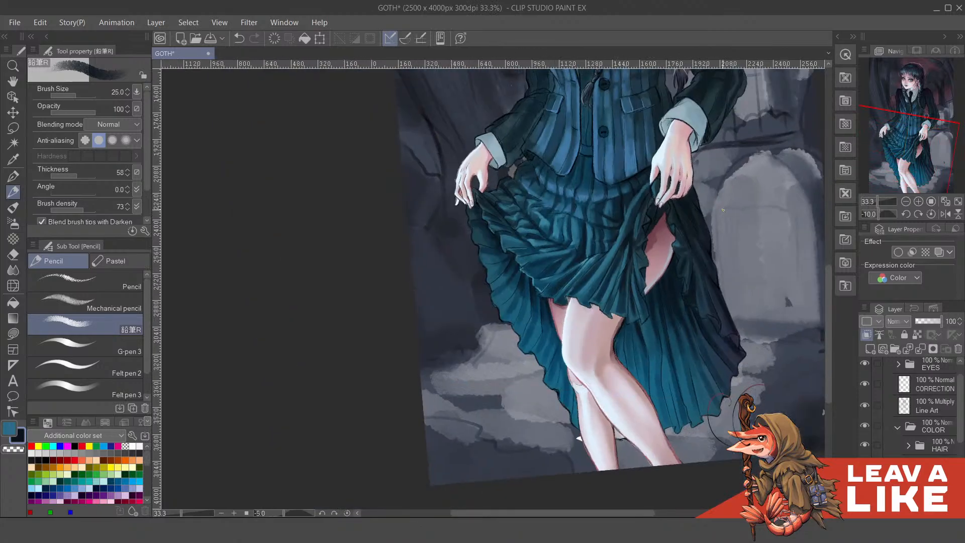
drag(723, 210, 711, 310)
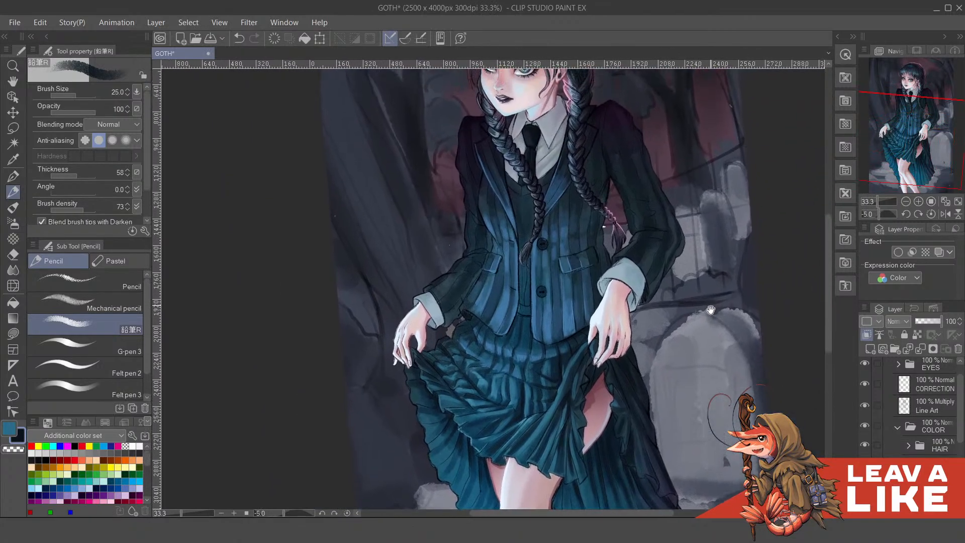
scroll(638, 312, up, 4)
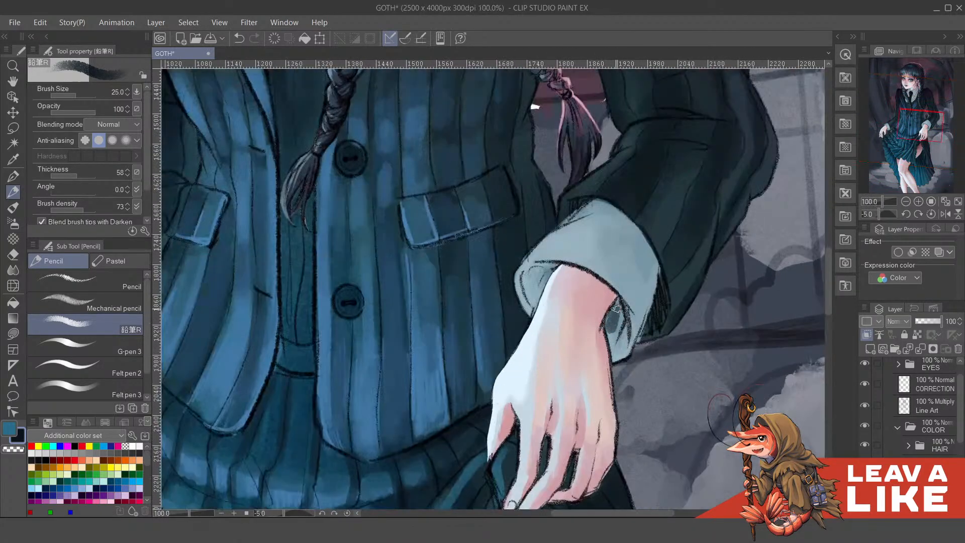
mouse_move(617, 308)
mouse_down()
mouse_move(622, 342)
mouse_move(609, 321)
mouse_up()
drag(543, 286, 538, 271)
scroll(661, 219, down, 1)
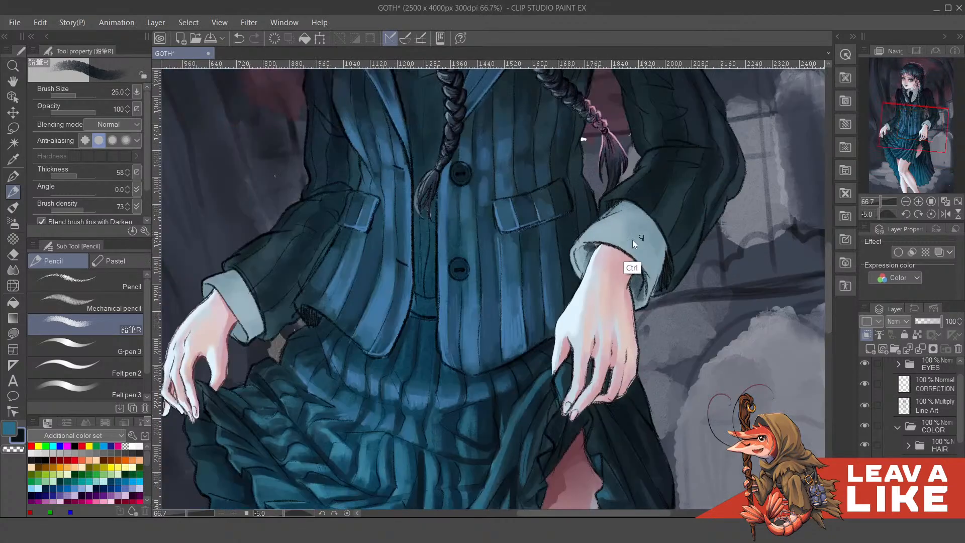
scroll(633, 240, up, 3)
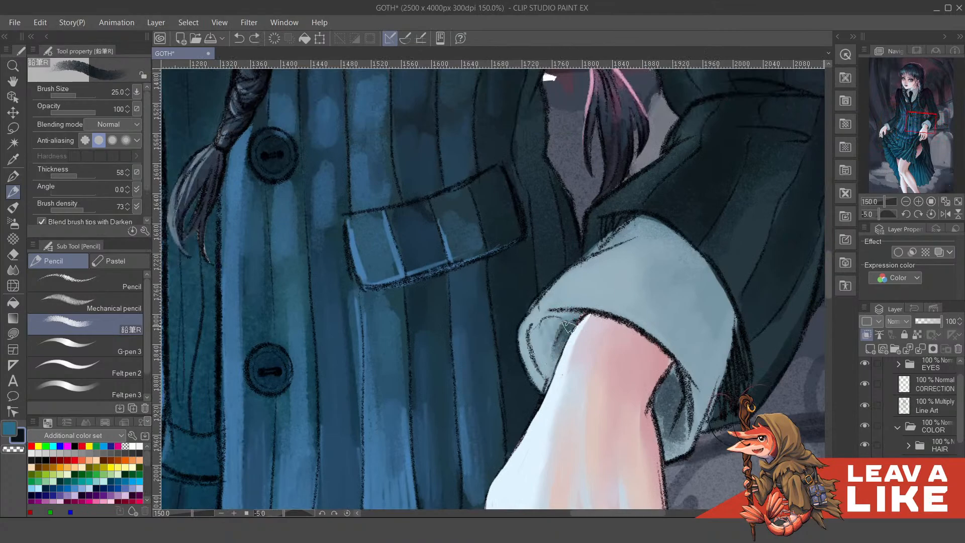
mouse_move(558, 322)
mouse_down()
mouse_move(575, 318)
mouse_move(561, 341)
mouse_move(579, 320)
mouse_up()
key(ctrl+z)
key(ctrl+z)
Enlarge the brush to 50 and shade the outer side of the same cuff along the sleeve, undoing strokes that miss
drag(718, 243, 705, 258)
mouse_move(646, 243)
mouse_down()
mouse_move(664, 279)
mouse_move(593, 268)
mouse_up()
key(ctrl+z)
key(])
key(])
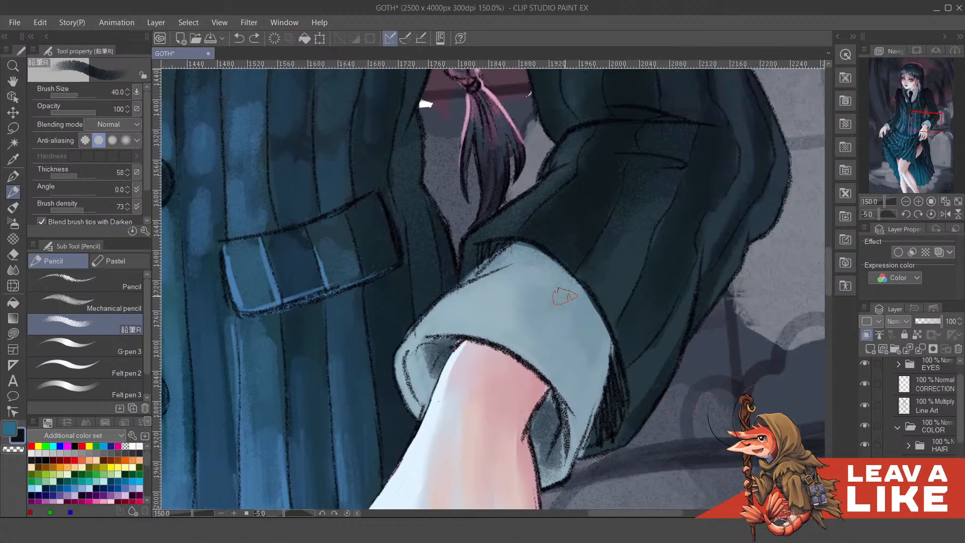
key(])
mouse_move(597, 329)
mouse_down()
mouse_move(512, 251)
mouse_move(485, 249)
mouse_up()
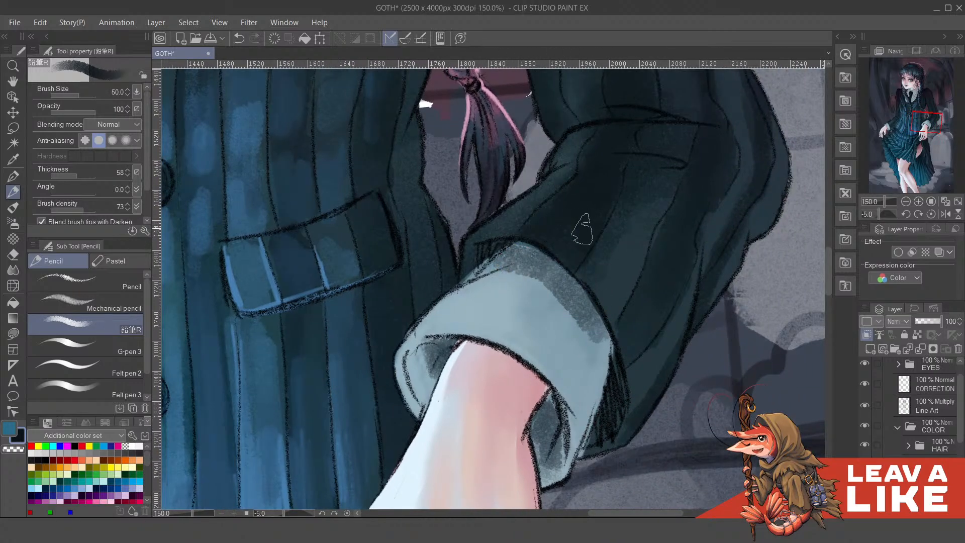
drag(601, 392, 568, 475)
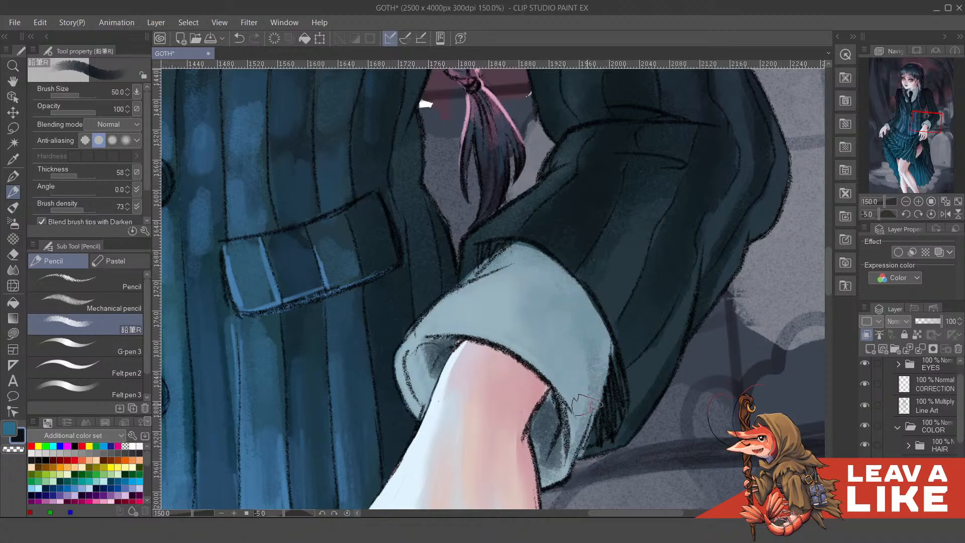
mouse_move(607, 344)
mouse_down()
mouse_move(546, 246)
mouse_move(610, 409)
mouse_move(581, 306)
mouse_move(599, 386)
mouse_up()
Shade the cuff of the other sleeve along the edge where it meets the jacket fabric, undoing the excess stroke
scroll(585, 331, down, 3)
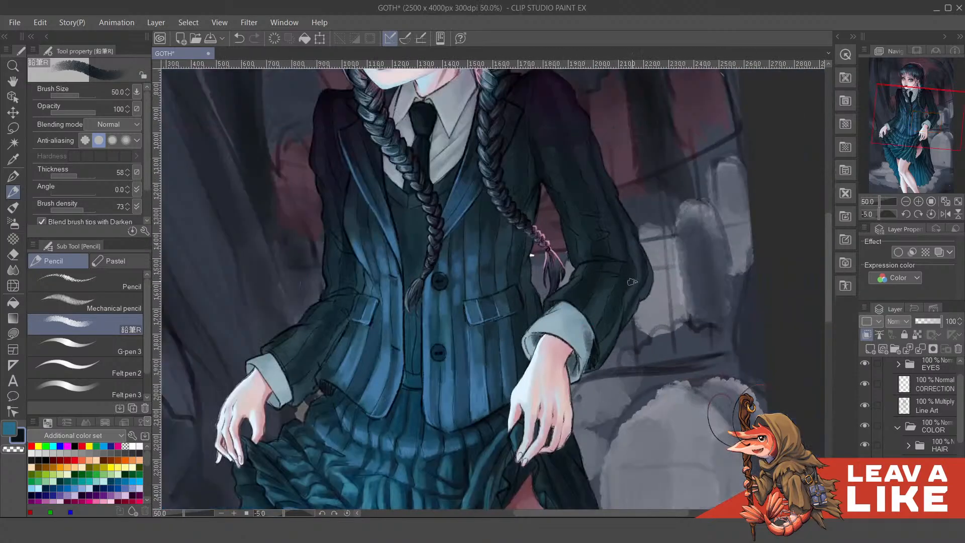
scroll(489, 339, up, 1)
drag(382, 365, 732, 340)
scroll(503, 363, up, 2)
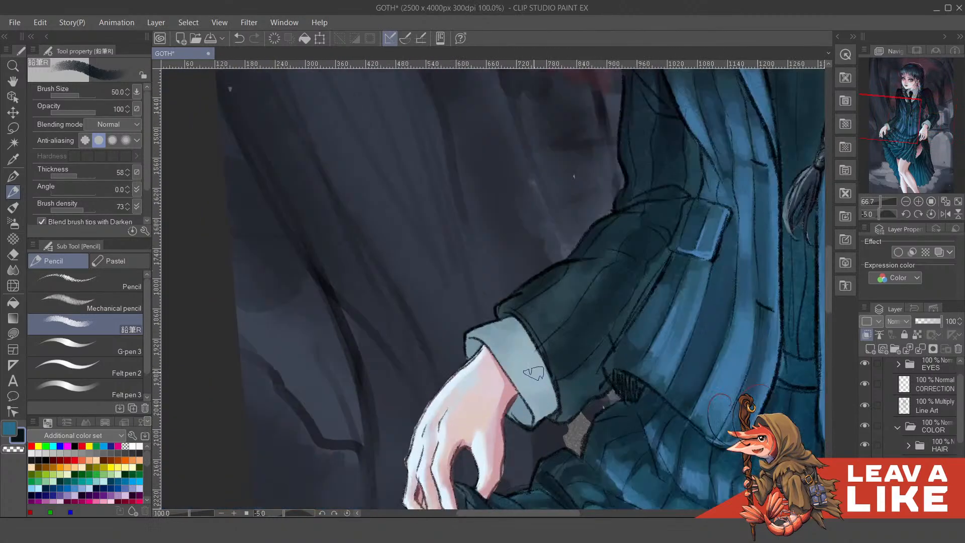
drag(525, 342, 561, 410)
mouse_move(540, 334)
mouse_down()
mouse_move(504, 315)
mouse_move(559, 431)
mouse_move(533, 354)
mouse_move(560, 409)
mouse_move(564, 376)
mouse_move(553, 405)
mouse_up()
key(ctrl+z)
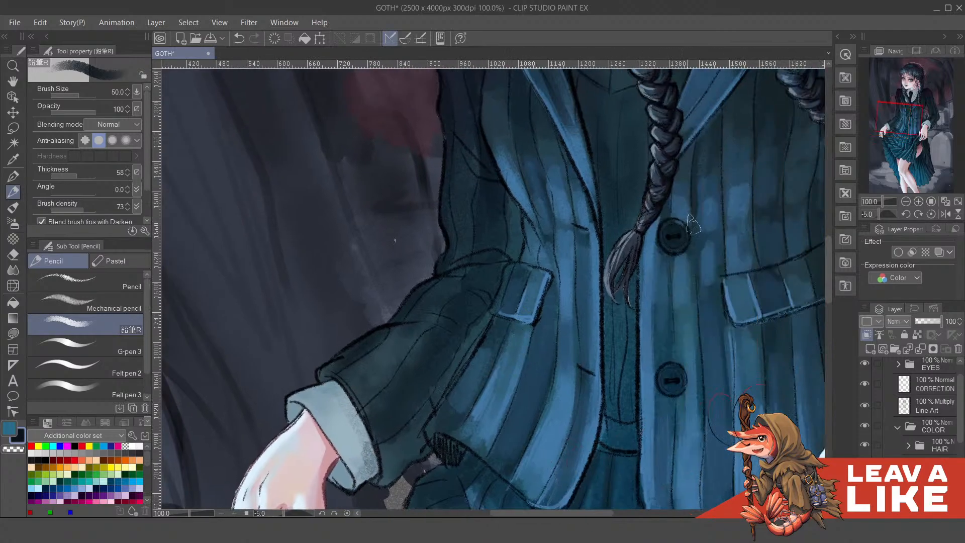
key(ctrl+minus)
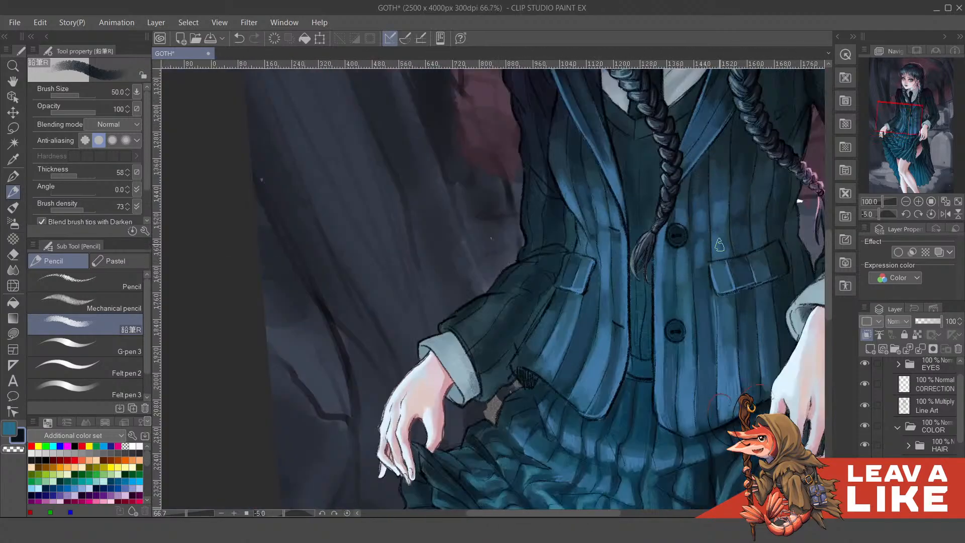
drag(725, 234, 568, 243)
key(ctrl+minus)
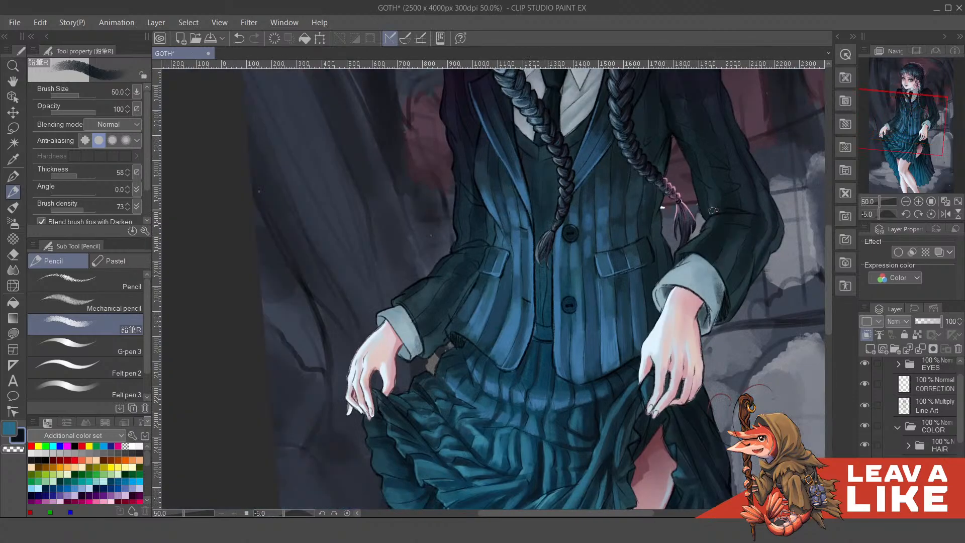
key(ctrl+minus)
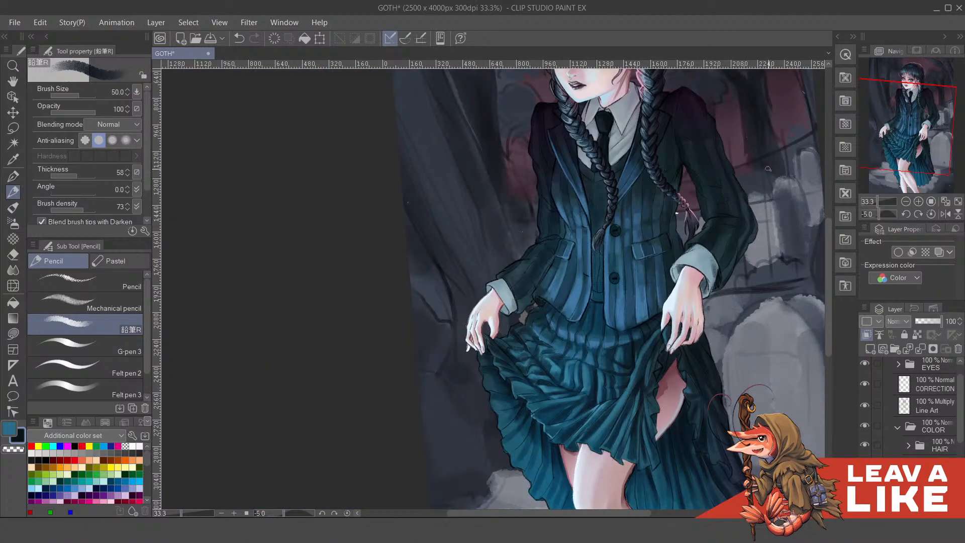
drag(709, 194, 652, 283)
drag(678, 343, 680, 293)
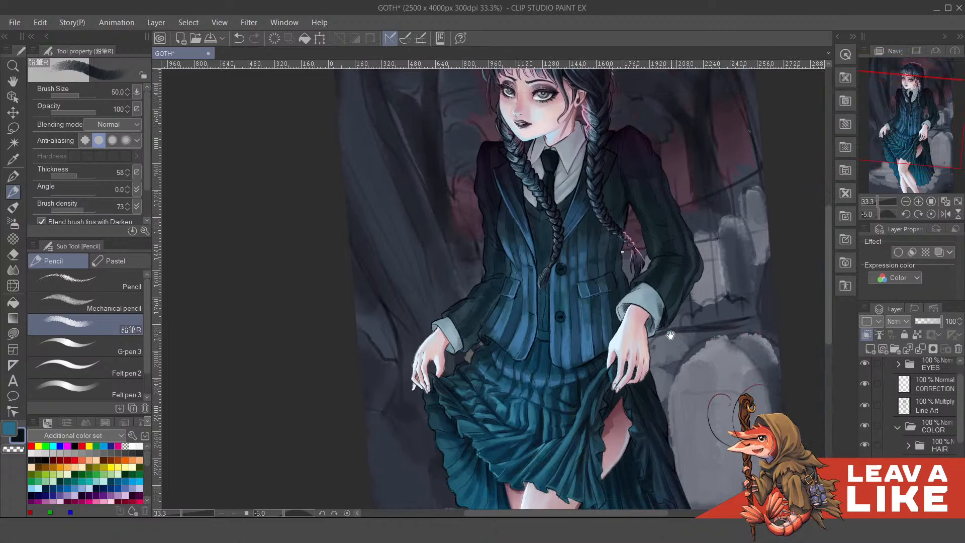
Reduce the brush to 30 and paint along the vertical pleats in the middle of the skirt's front
drag(670, 358, 673, 300)
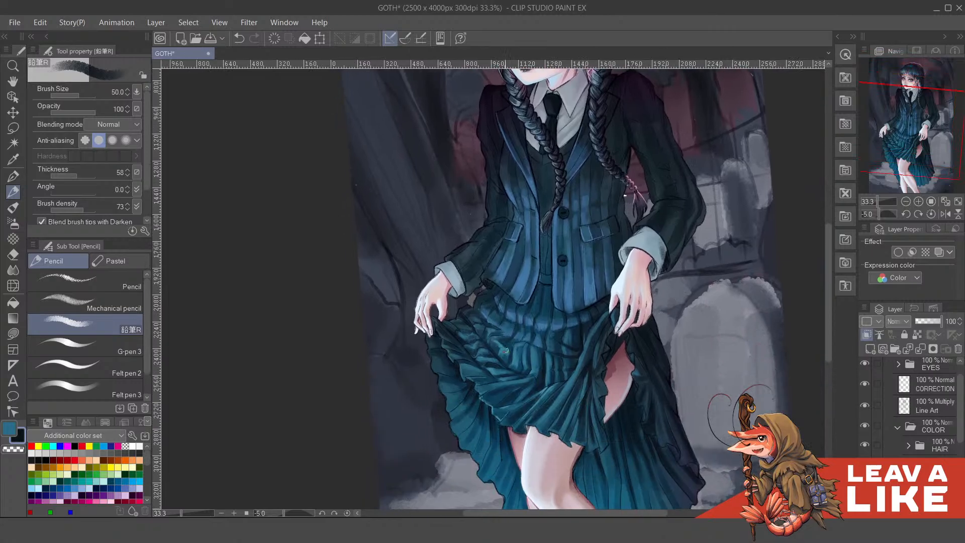
scroll(505, 350, up, 3)
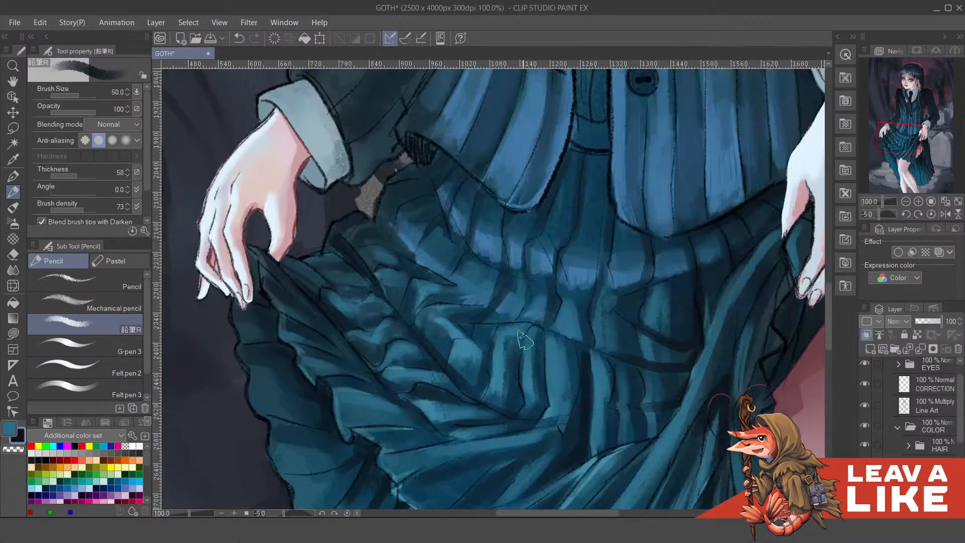
drag(528, 347, 524, 402)
key(bracketleft)
key(bracketleft)
drag(518, 341, 517, 408)
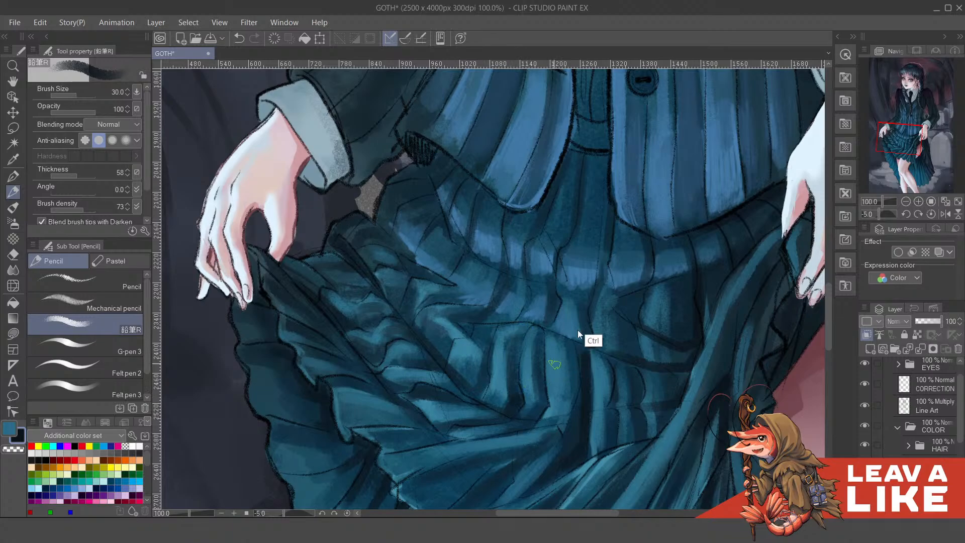
Save the drawing and open a second window of the GOTH canvas
scroll(577, 329, down, 4)
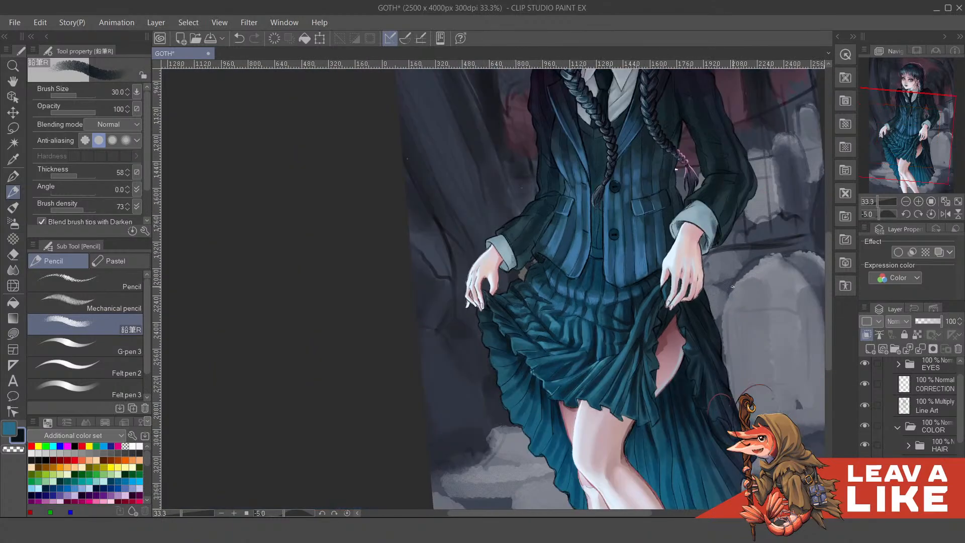
drag(733, 286, 684, 402)
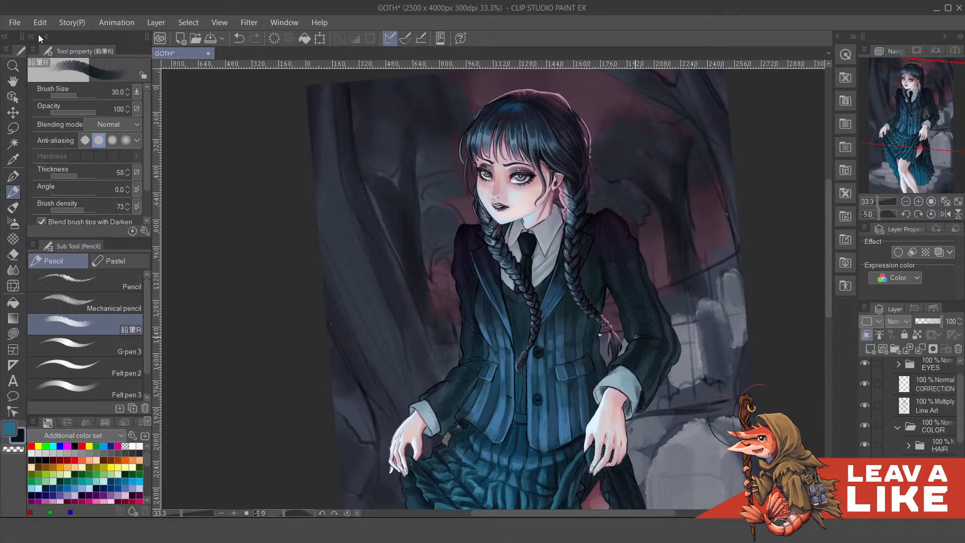
key(ctrl+s)
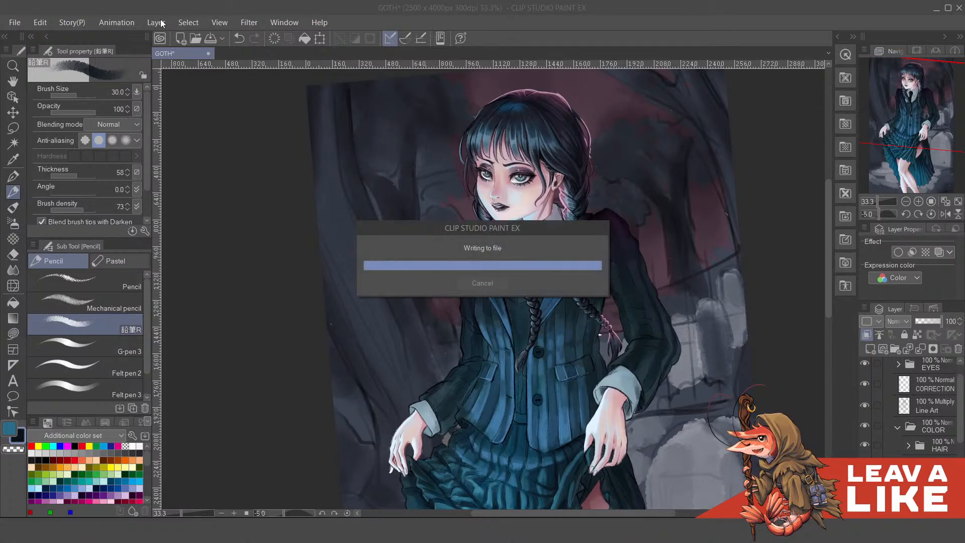
click(221, 23)
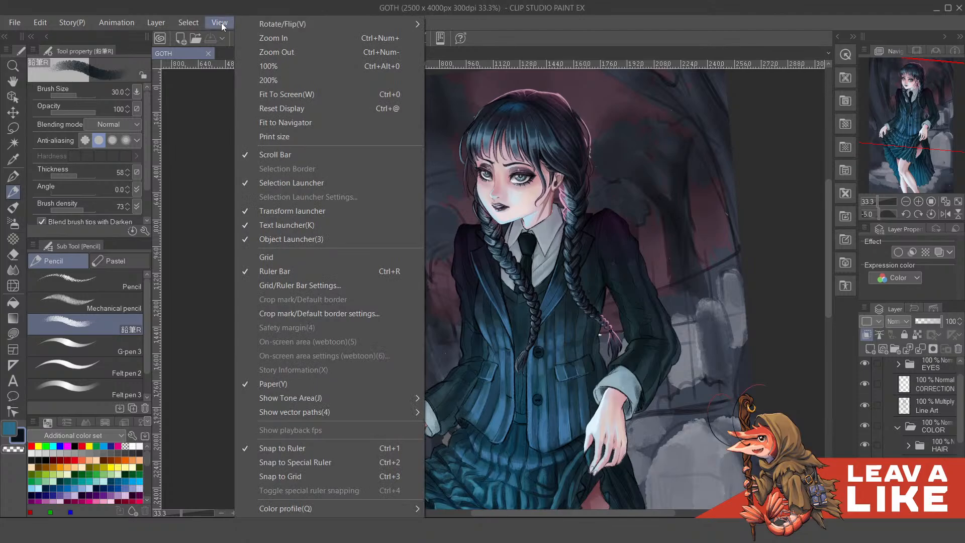
click(224, 15)
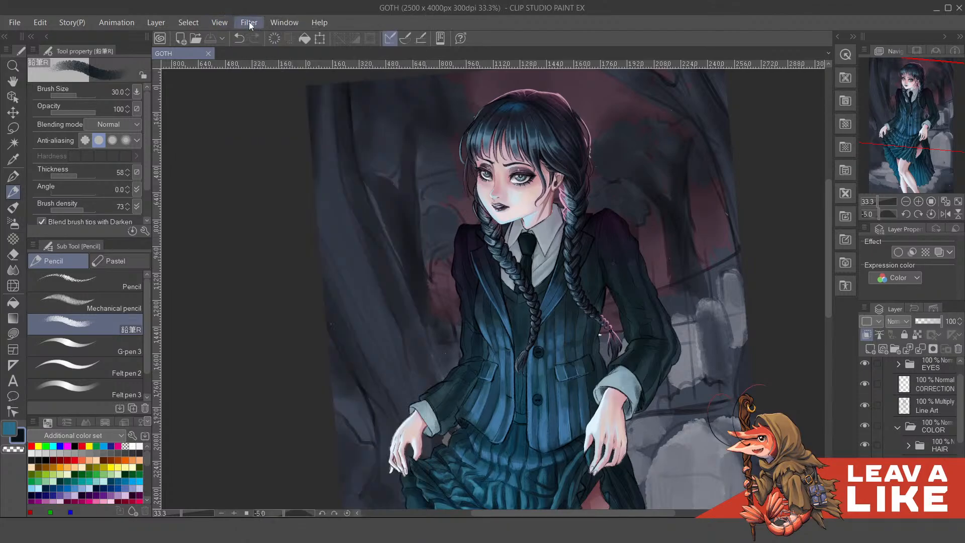
click(249, 22)
click(219, 22)
click(284, 22)
mouse_move(325, 18)
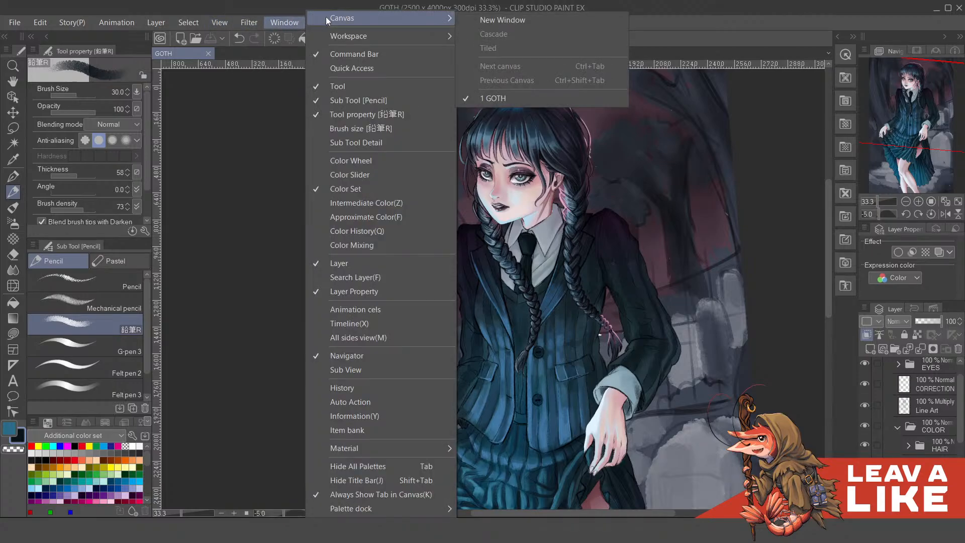
click(508, 21)
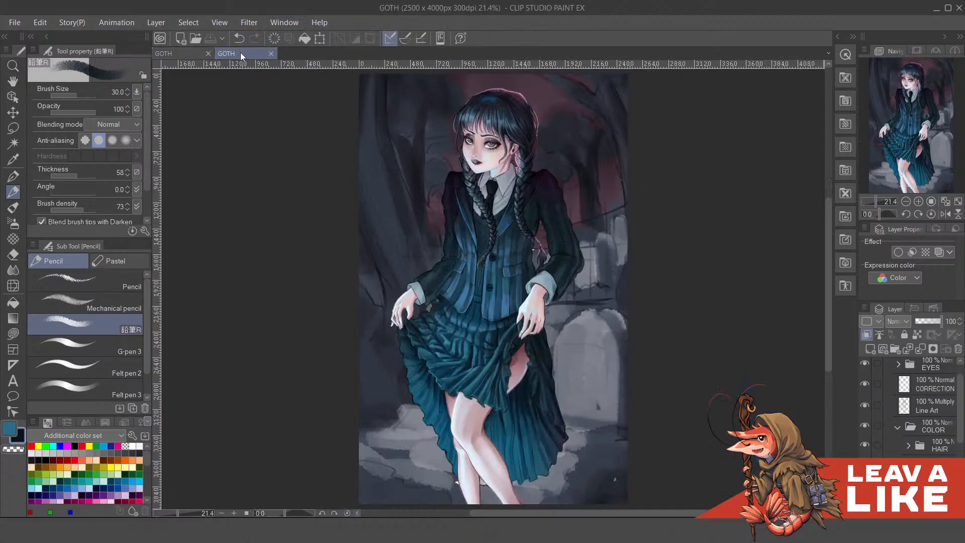
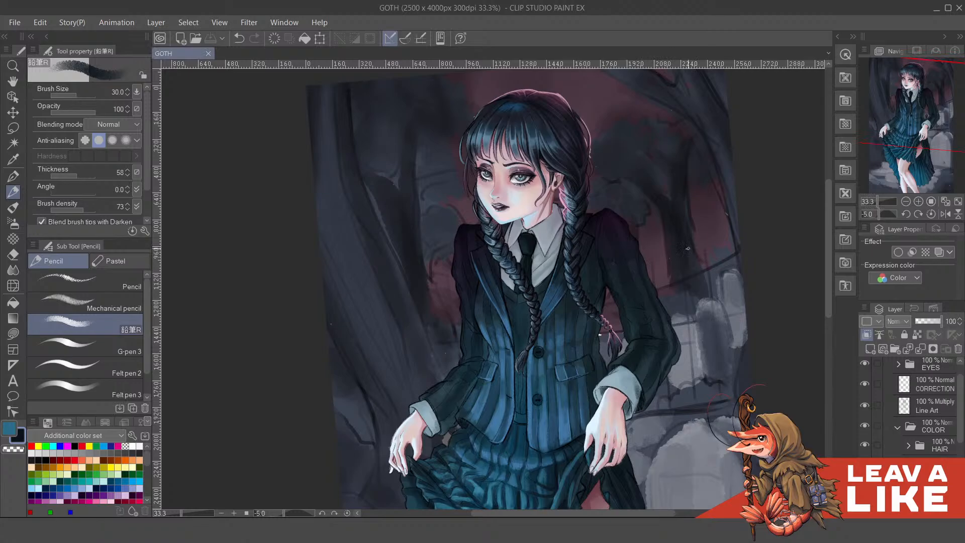
Sample the dark purple at the puffed shoulder beside the earring and adjust it to a muted purple of H 282, S 33, V 35
drag(684, 251, 677, 313)
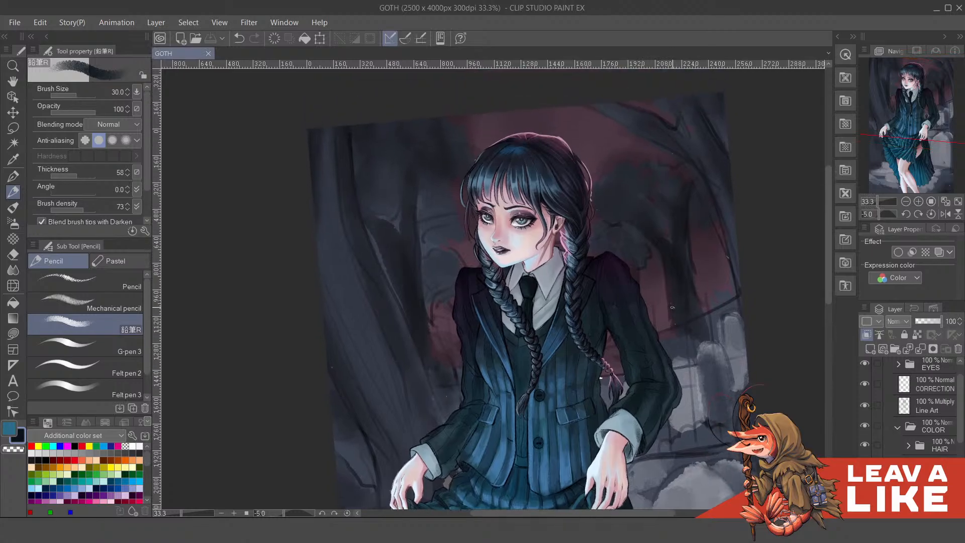
scroll(622, 270, up, 3)
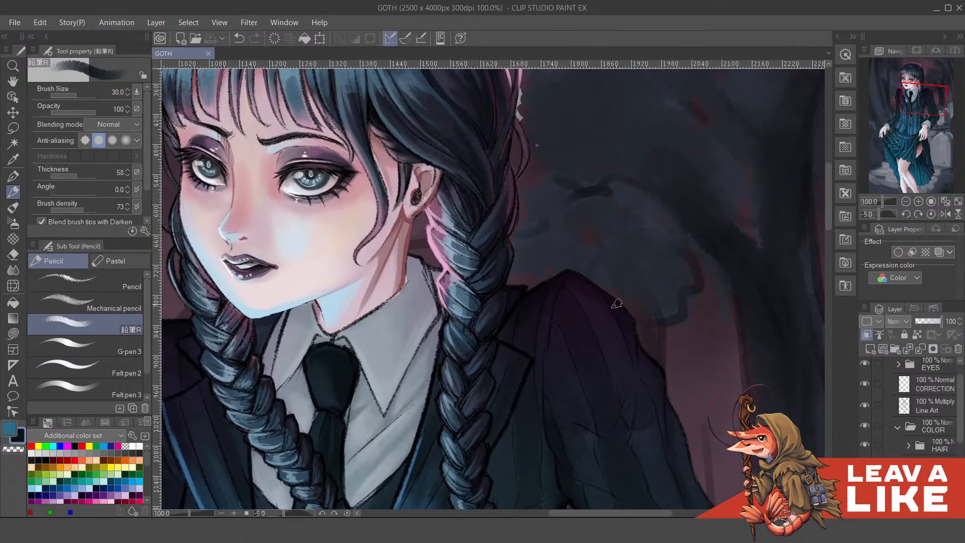
alt+click(599, 308)
key(F1)
click(624, 343)
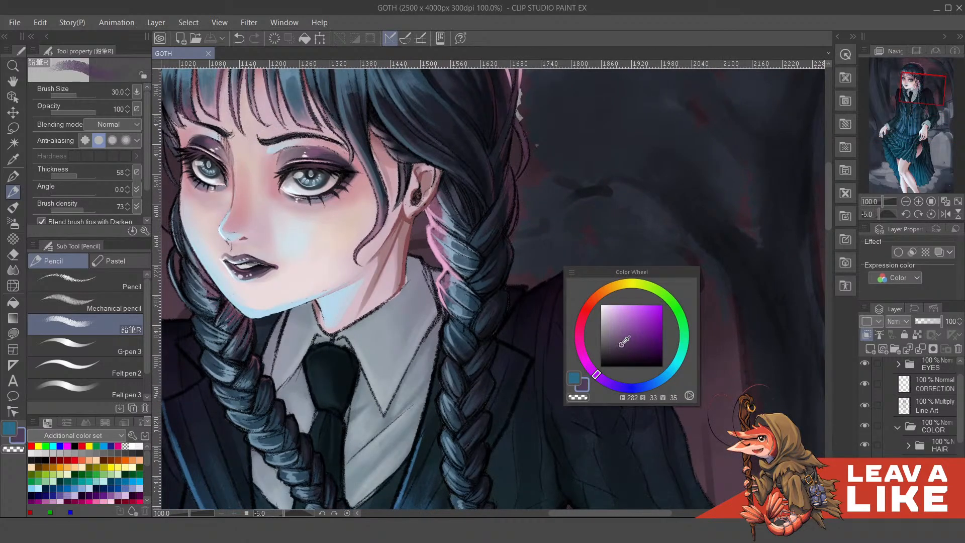
click(632, 221)
Try muted purple highlights fanning down the folds of the puffed shoulder, undoing the overlong first stroke
drag(580, 286, 636, 379)
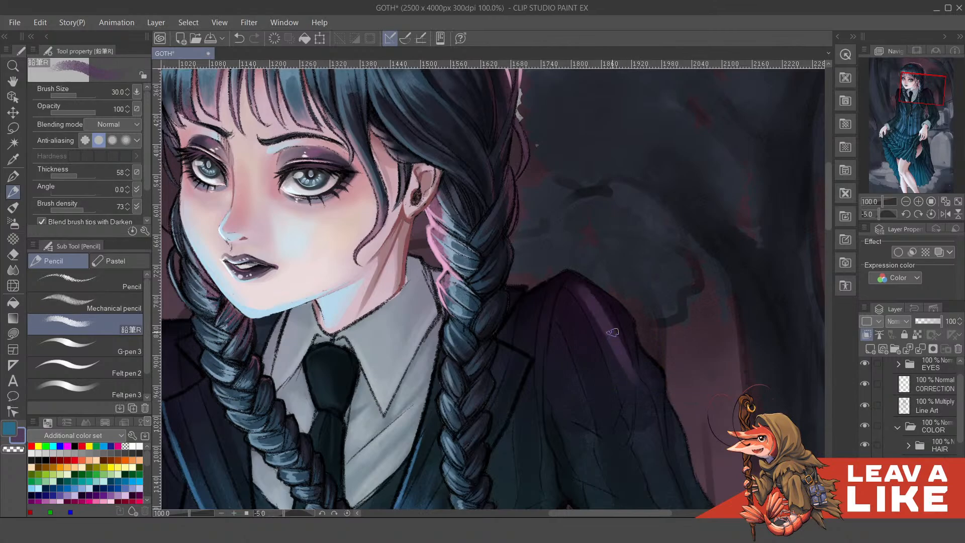
key(ctrl+z)
drag(566, 277, 595, 319)
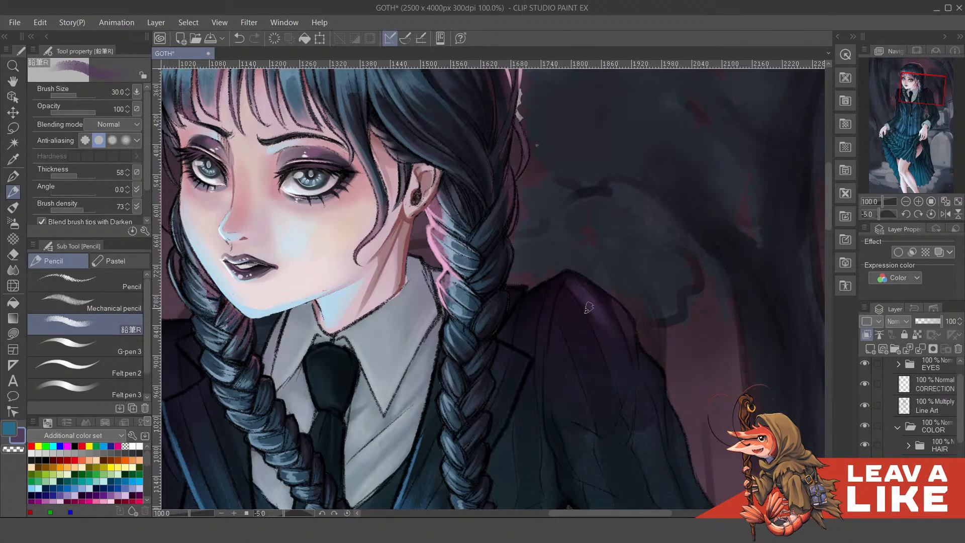
drag(593, 312, 575, 354)
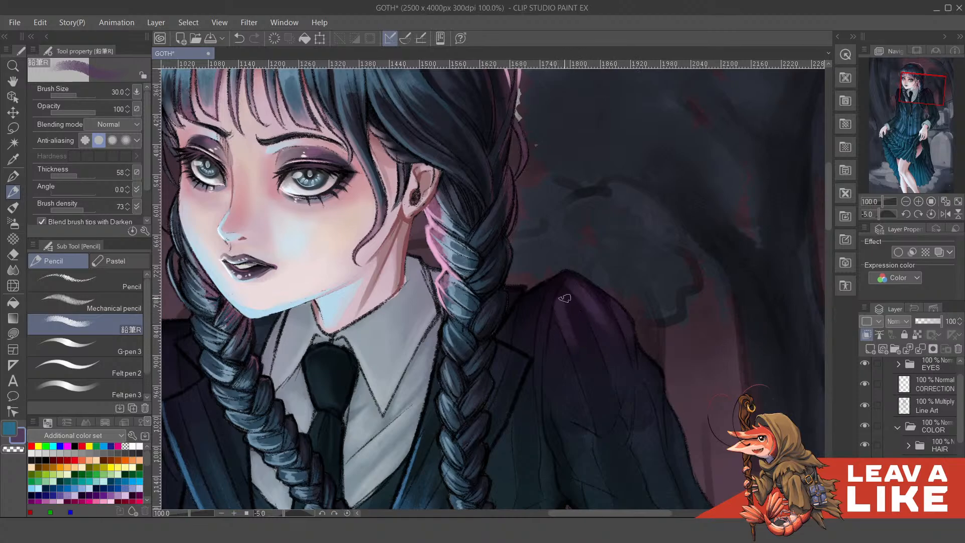
drag(560, 298, 584, 346)
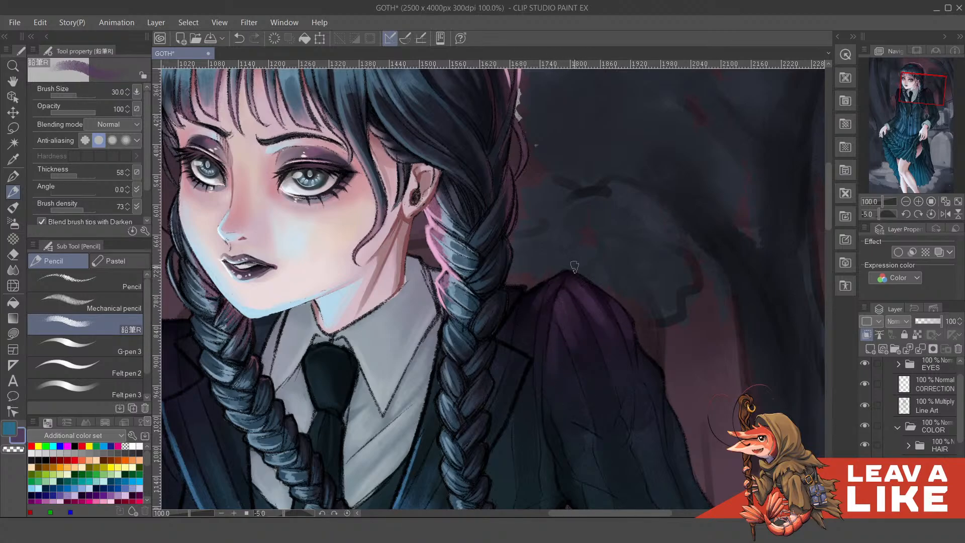
drag(557, 278, 561, 300)
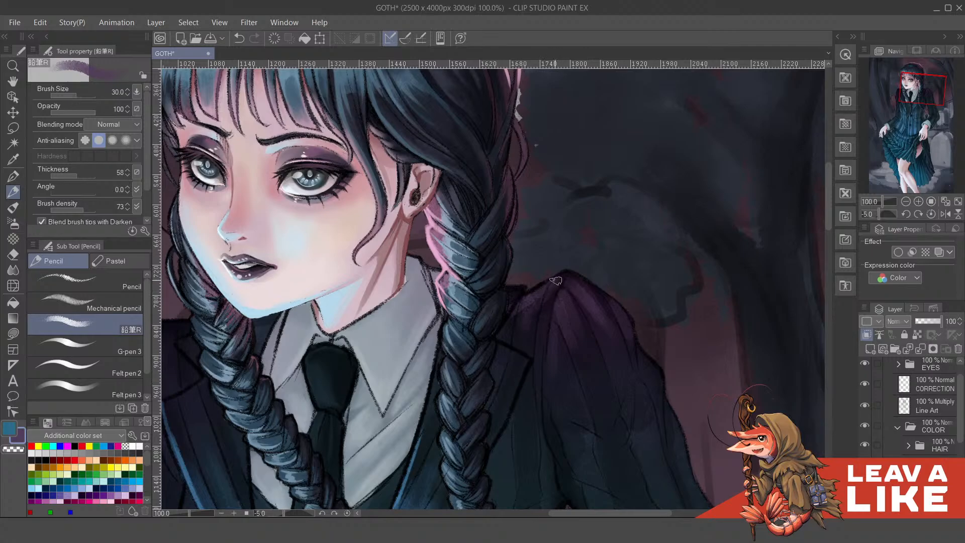
Undo the trial purple highlights on the puffed shoulder
drag(462, 305, 568, 259)
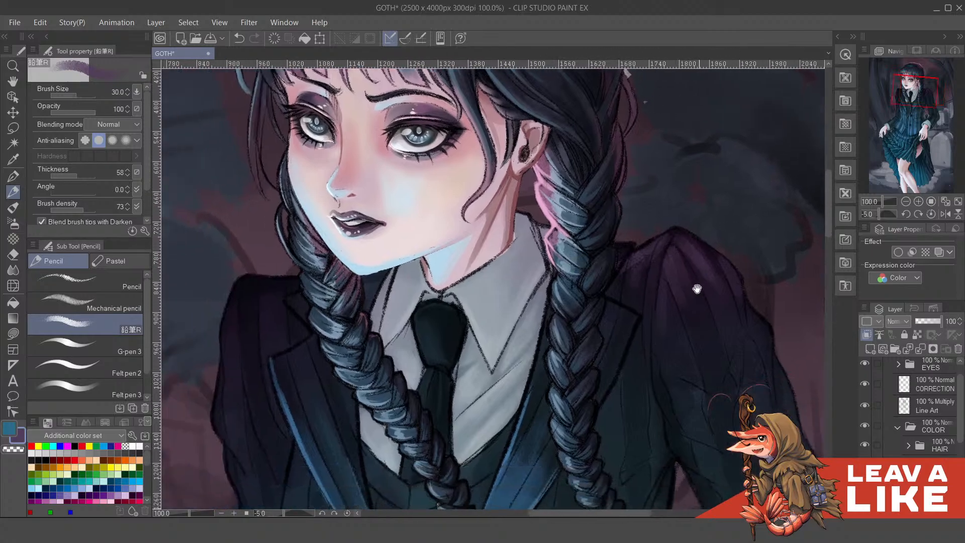
drag(697, 289, 689, 290)
drag(506, 299, 612, 285)
drag(706, 239, 588, 300)
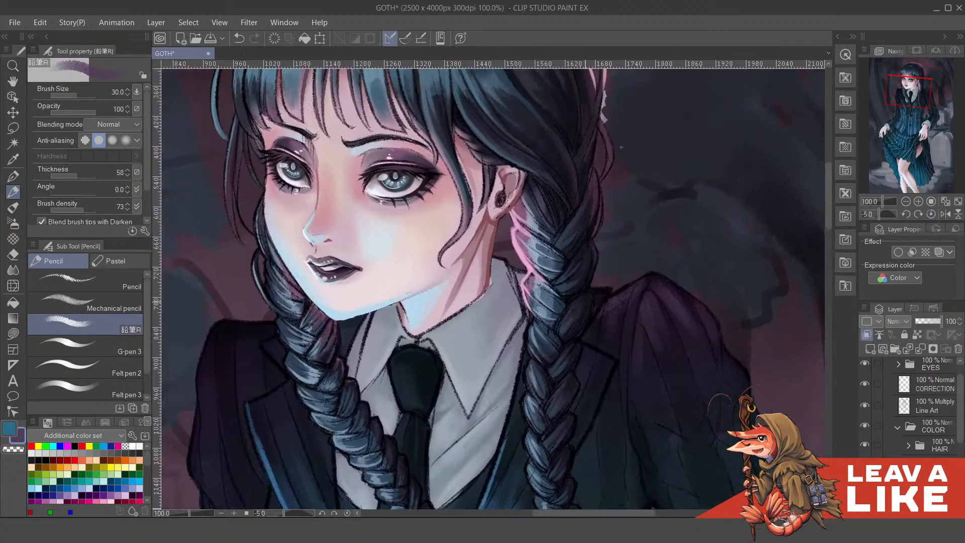
drag(710, 261, 672, 267)
key(ctrl+z)
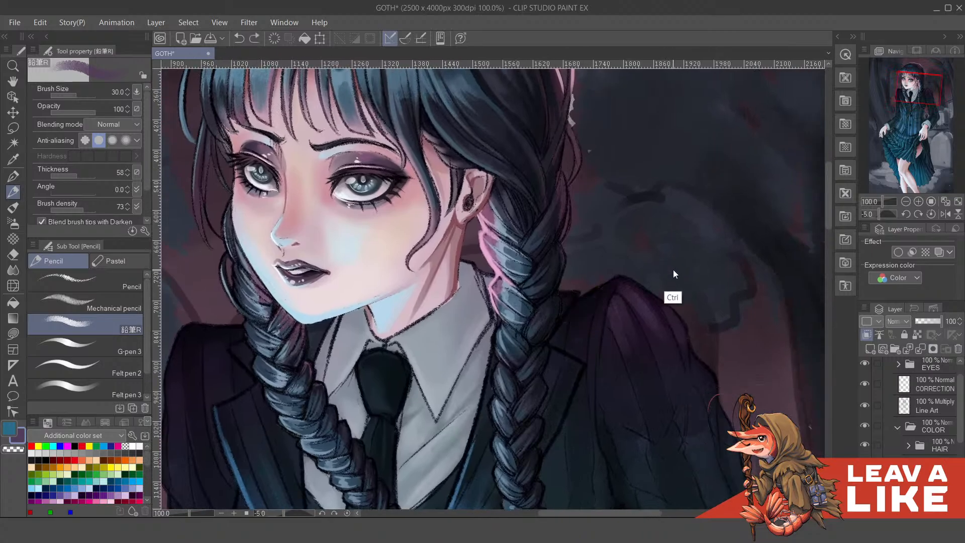
key(ctrl+z)
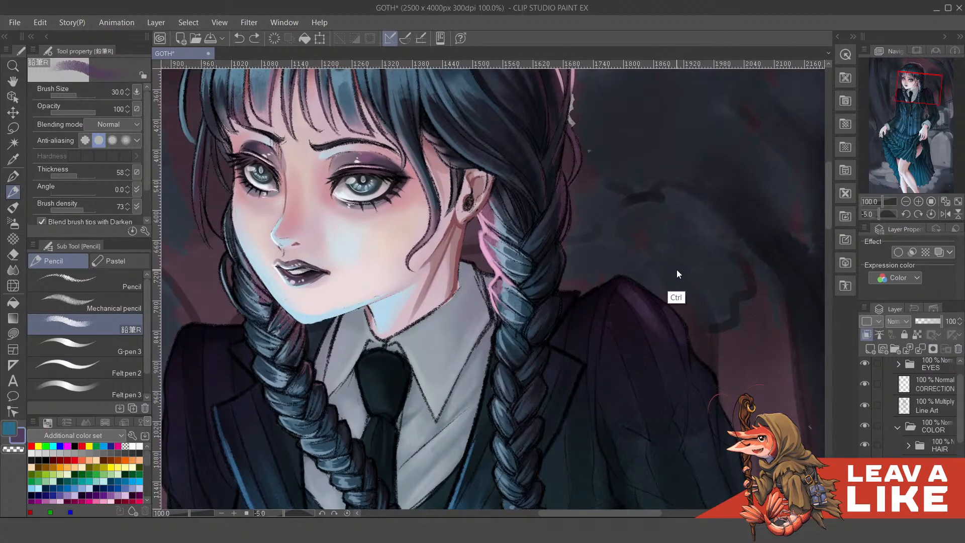
drag(682, 269, 664, 303)
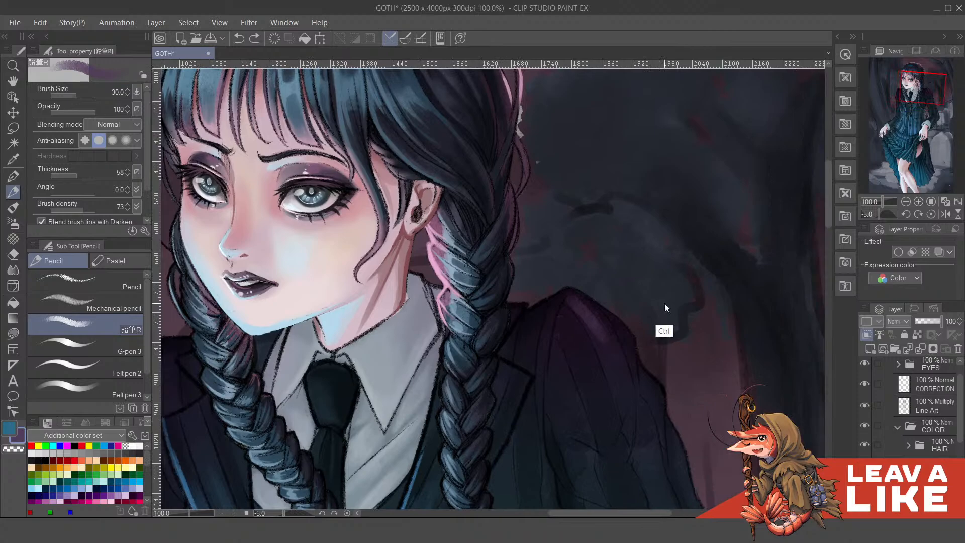
drag(624, 331, 620, 329)
mouse_move(608, 288)
mouse_down()
mouse_move(596, 296)
mouse_move(599, 377)
mouse_up()
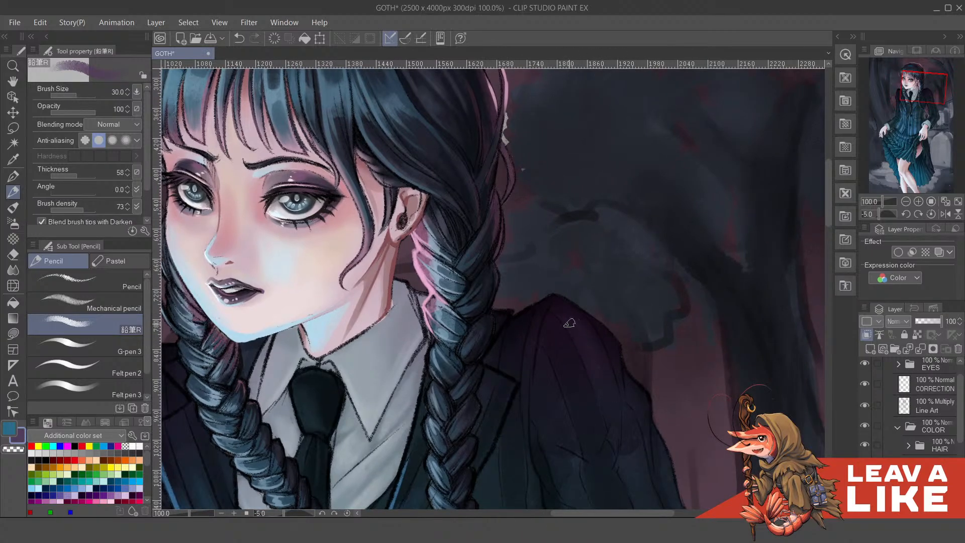
Paint muted purple highlights from the shoulder's peak down the outer and middle folds of the puffed sleeve, undoing the stroke that misses
drag(566, 316, 607, 382)
key(ctrl+z)
mouse_move(560, 305)
mouse_down()
mouse_move(603, 384)
mouse_move(566, 317)
mouse_move(604, 378)
mouse_move(586, 327)
mouse_move(606, 350)
mouse_up()
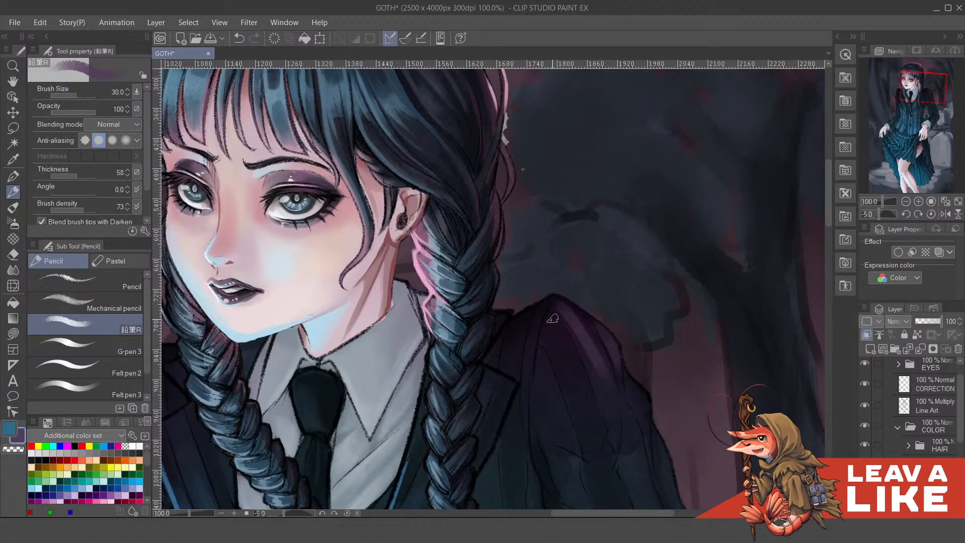
drag(549, 315, 581, 408)
drag(549, 339, 569, 387)
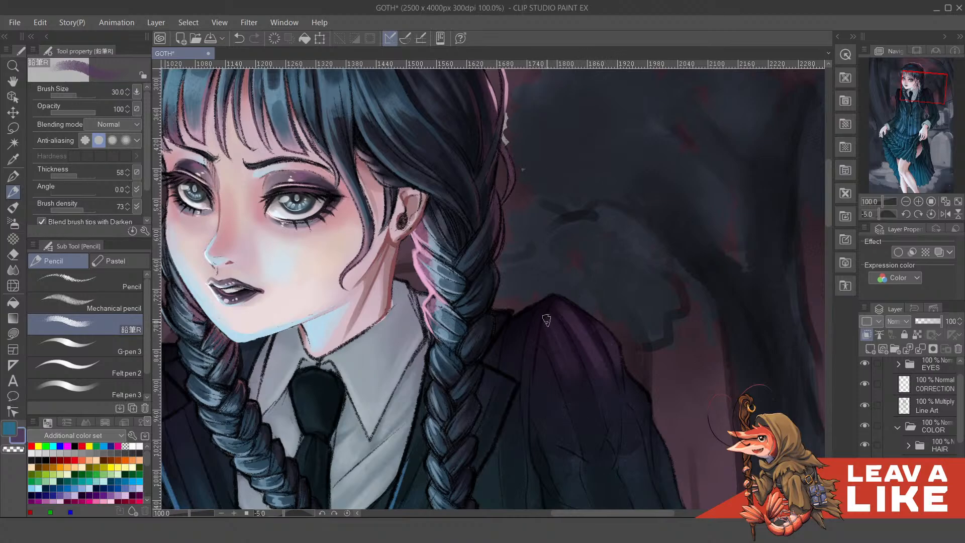
Extend the purple highlights over the inner shoulder folds and the jacket fabric between the sleeve seam and the braid
drag(548, 302, 529, 374)
drag(521, 319, 512, 394)
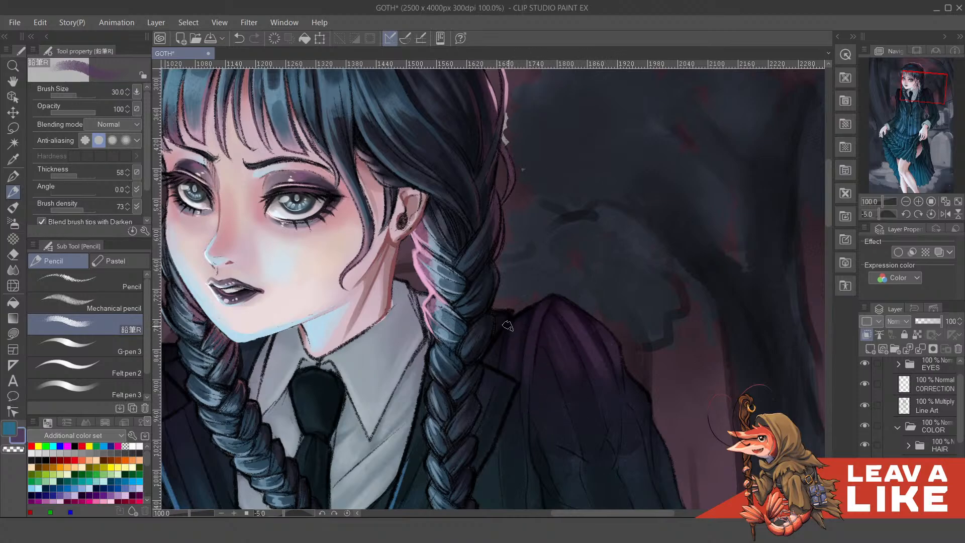
drag(498, 332, 490, 364)
mouse_move(511, 322)
mouse_down()
mouse_move(535, 331)
mouse_move(522, 336)
mouse_up()
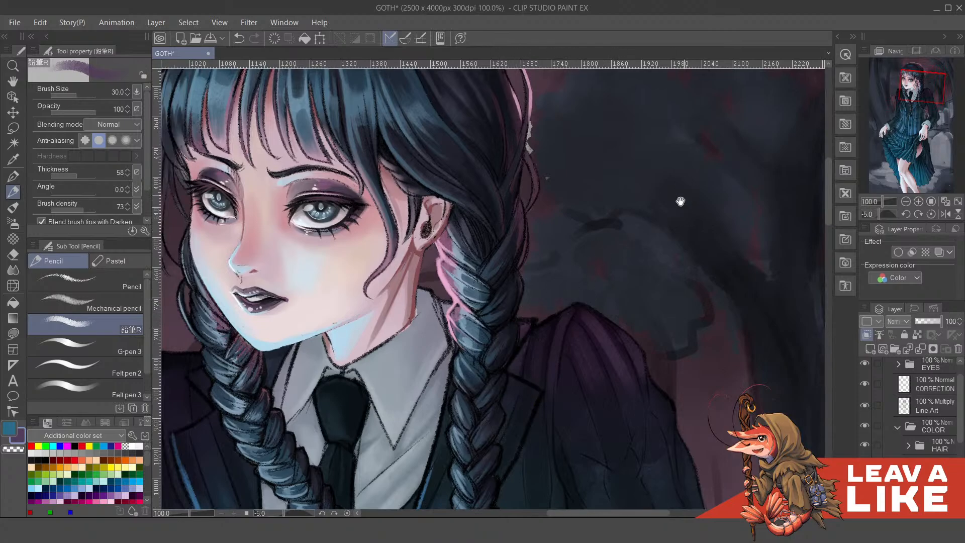
Paint muted purple highlights down the folds of the opposite, narrower shoulder and over the jacket fabric above the lapel
drag(421, 320, 694, 250)
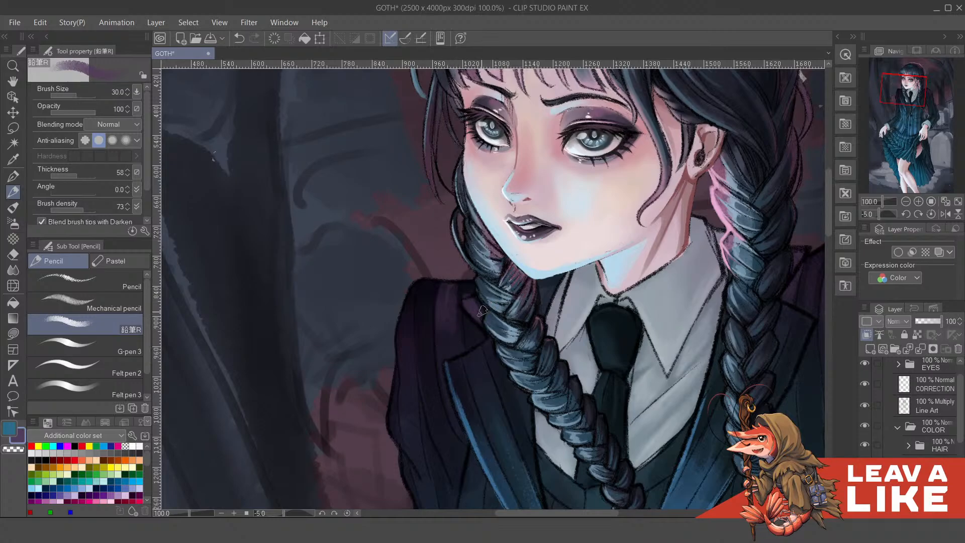
key(ctrl)
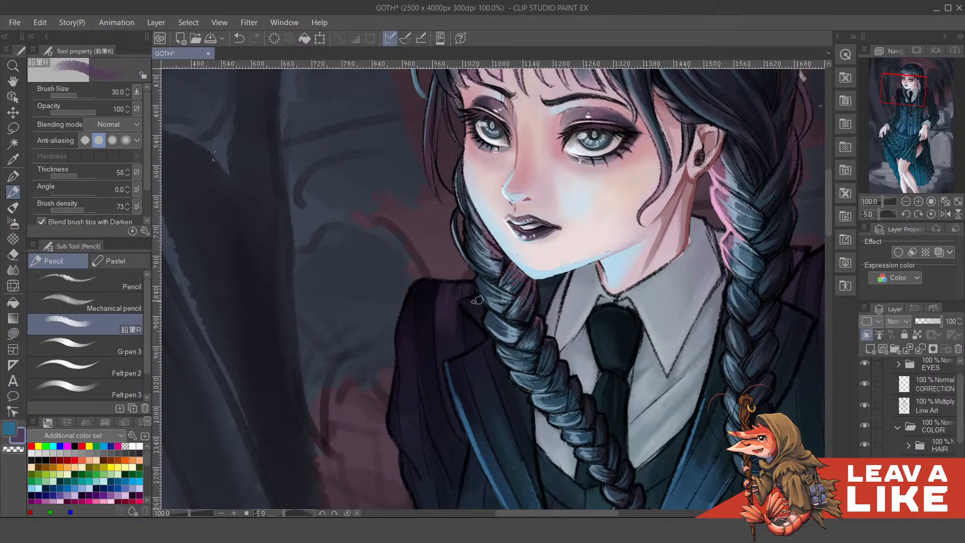
mouse_move(435, 285)
mouse_down()
mouse_move(421, 357)
mouse_move(426, 285)
mouse_move(418, 358)
mouse_up()
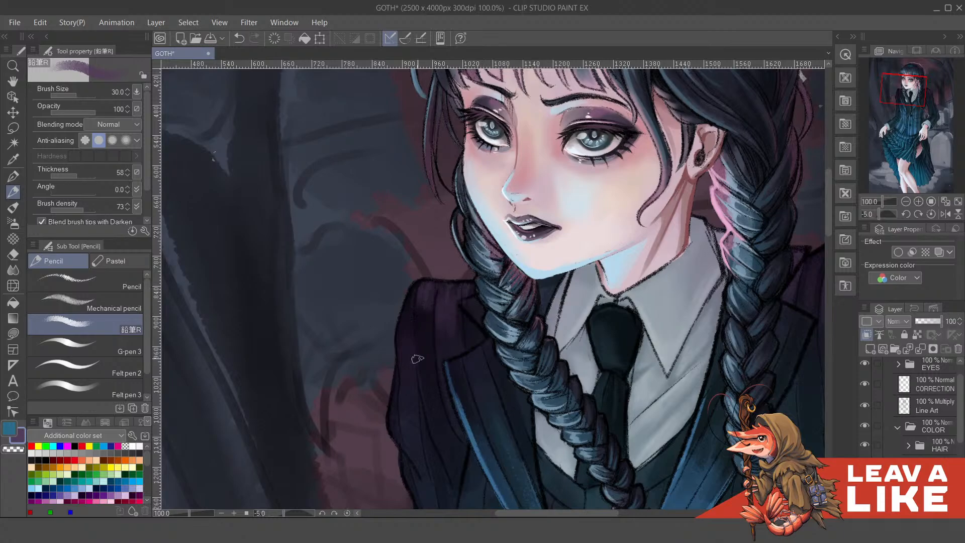
mouse_move(415, 301)
mouse_down()
mouse_move(401, 326)
mouse_move(416, 406)
mouse_up()
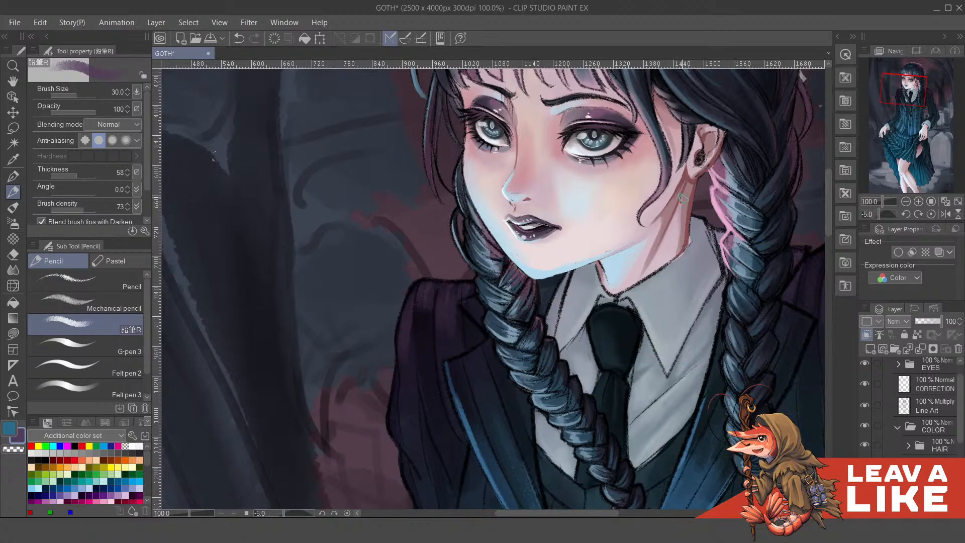
scroll(683, 198, down, 2)
drag(723, 269, 658, 283)
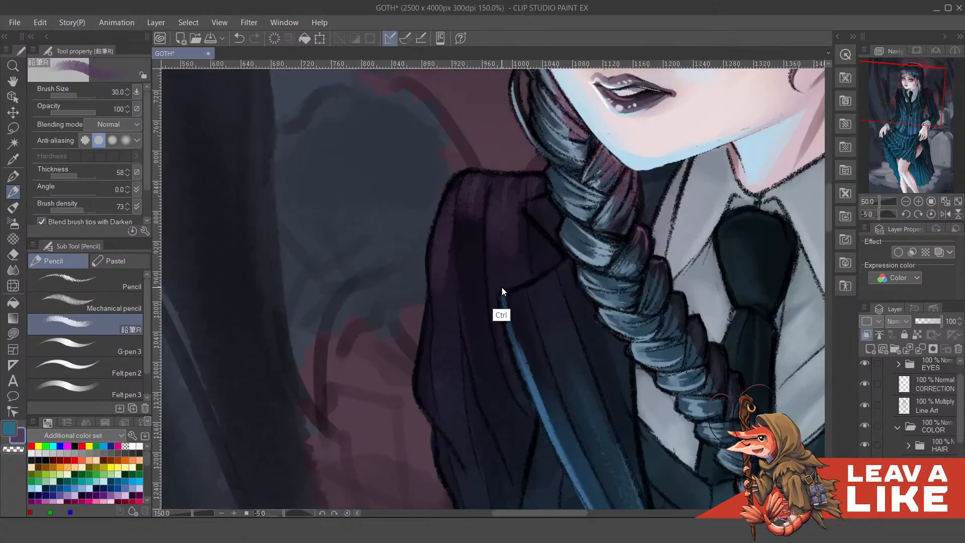
scroll(503, 288, up, 3)
drag(484, 204, 485, 279)
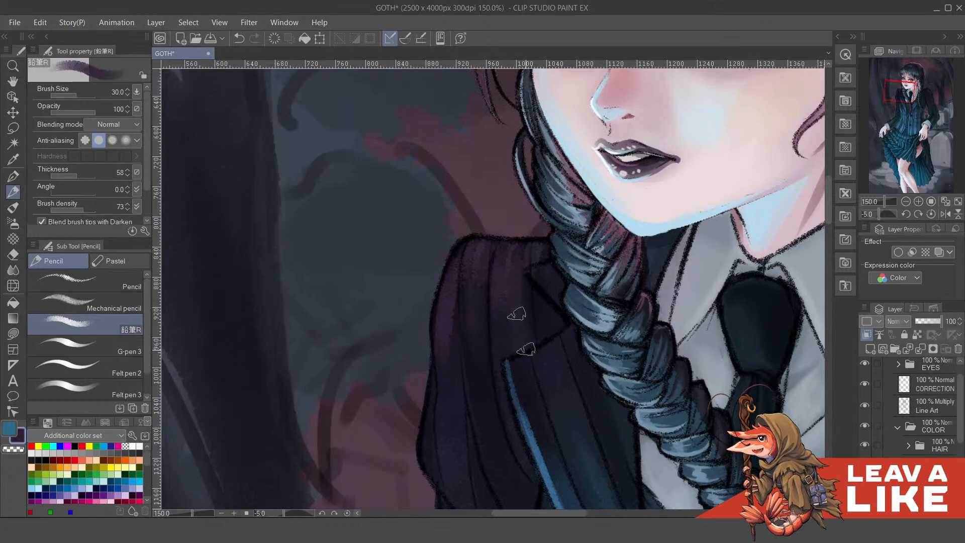
Paint darker pencil shading over the puffed sleeve's folds to blend the purple highlights into the dark fabric
scroll(484, 344, down, 3)
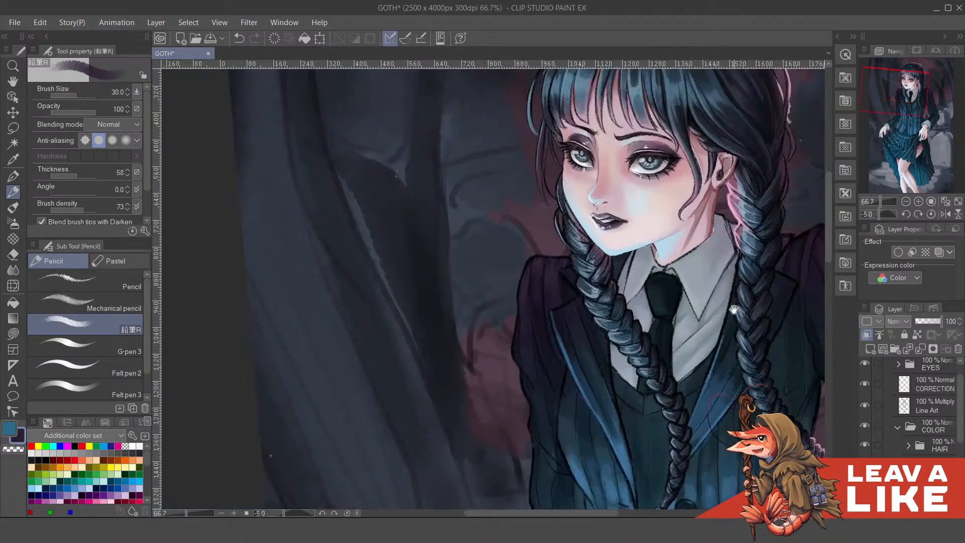
scroll(553, 341, up, 3)
drag(593, 302, 606, 338)
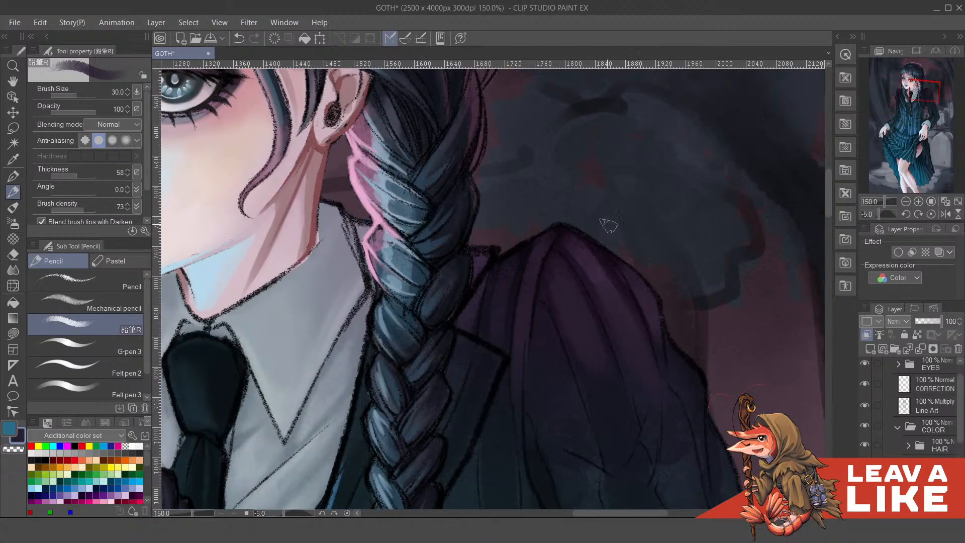
scroll(607, 225, down, 3)
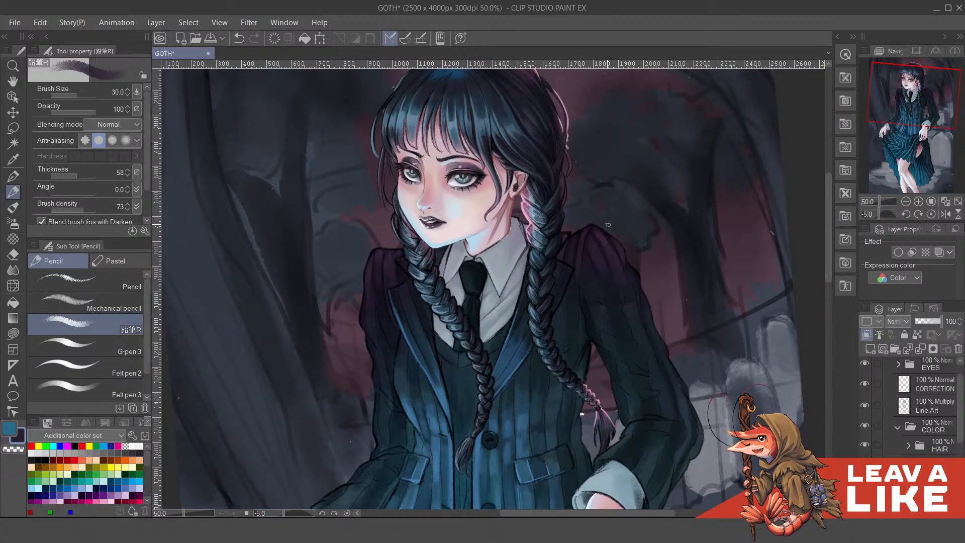
scroll(683, 321, up, 2)
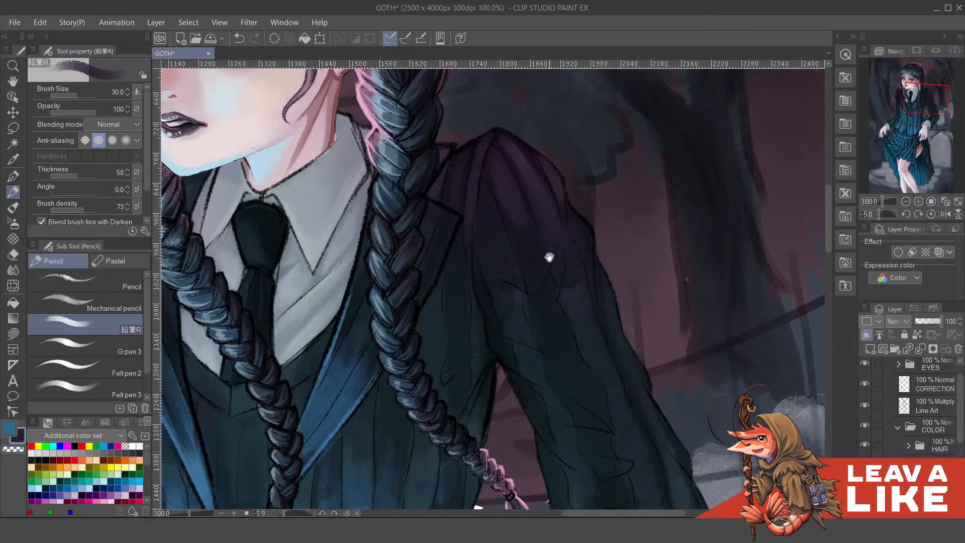
drag(550, 257, 605, 408)
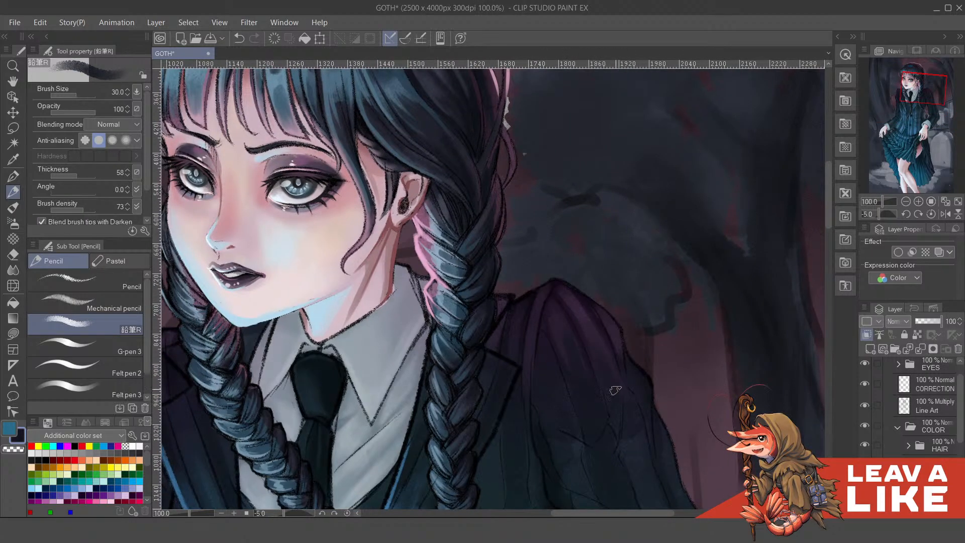
drag(597, 334, 605, 302)
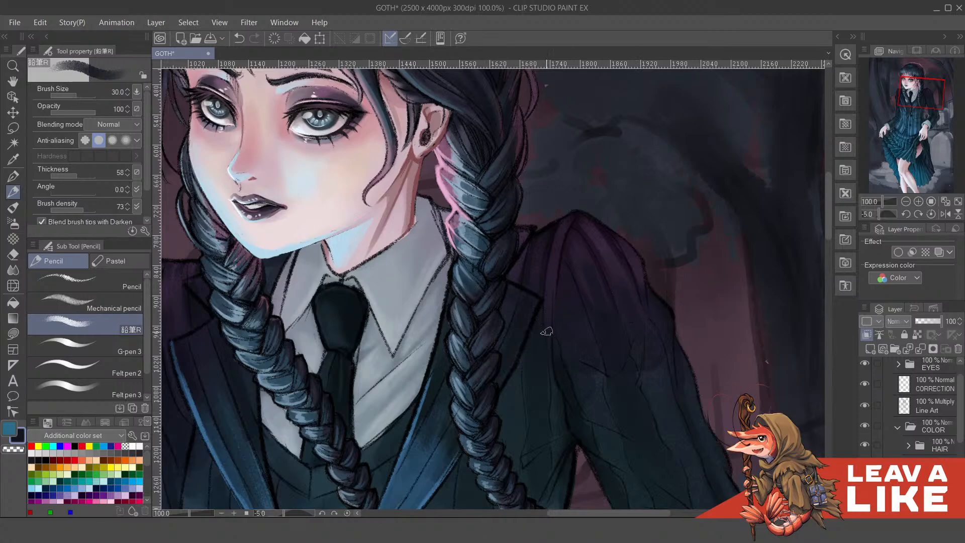
mouse_move(568, 209)
mouse_down()
mouse_move(579, 251)
mouse_move(569, 272)
mouse_move(523, 302)
mouse_move(535, 300)
mouse_up()
Touch up the dark shading on the narrower shoulder beside the lapel and save the drawing
drag(406, 327, 500, 325)
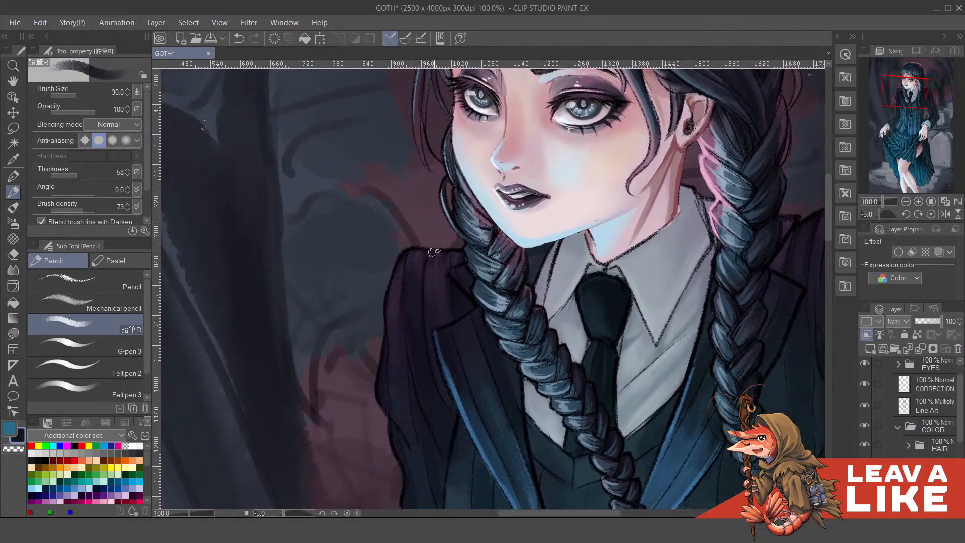
drag(427, 294, 466, 290)
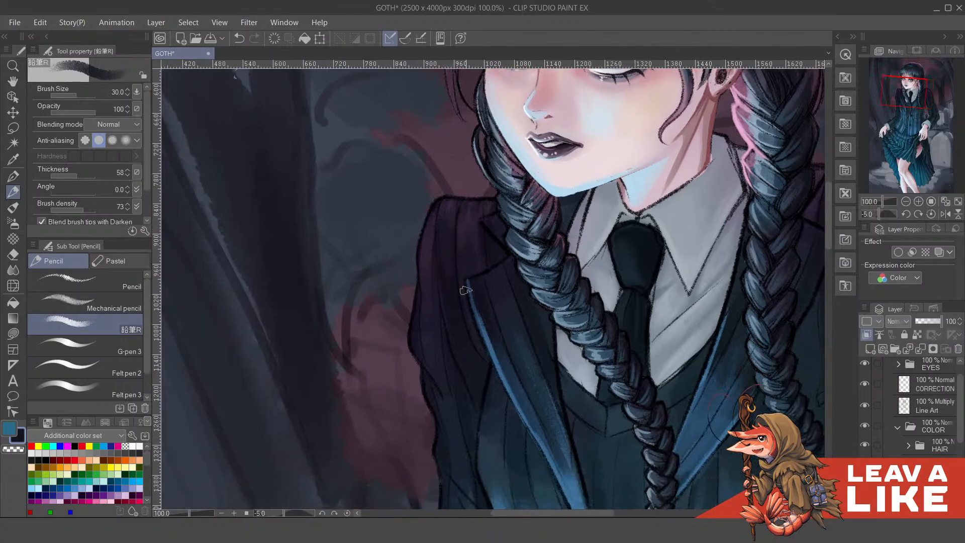
scroll(557, 141, down, 2)
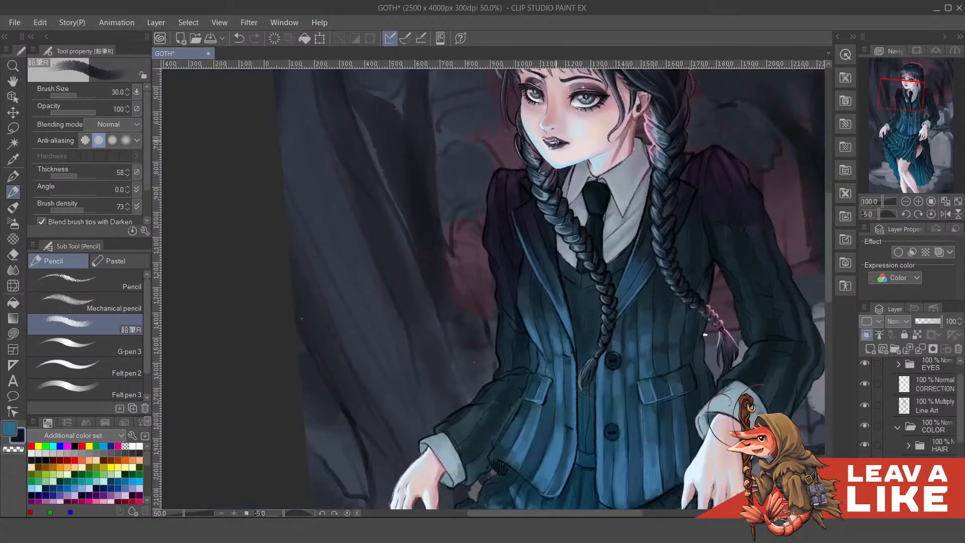
drag(676, 202, 671, 241)
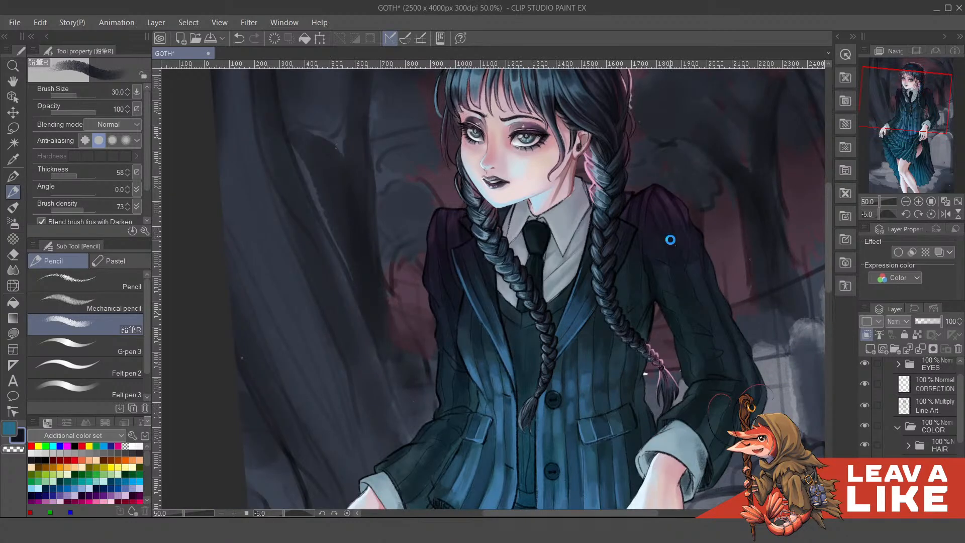
key(ctrl+s)
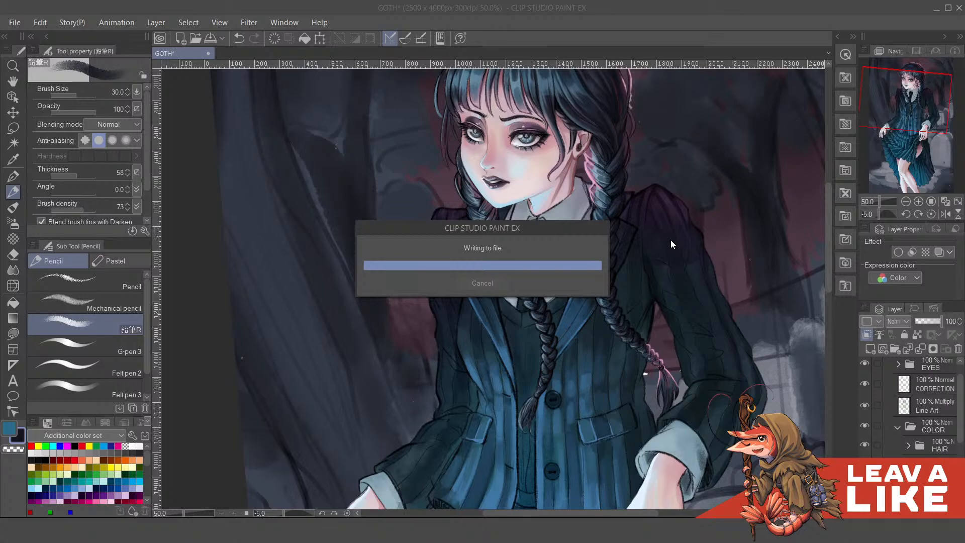
Extend a sampled dark purple down the narrower shoulder's upper sleeve, undoing the strokes that miss
scroll(444, 259, up, 1)
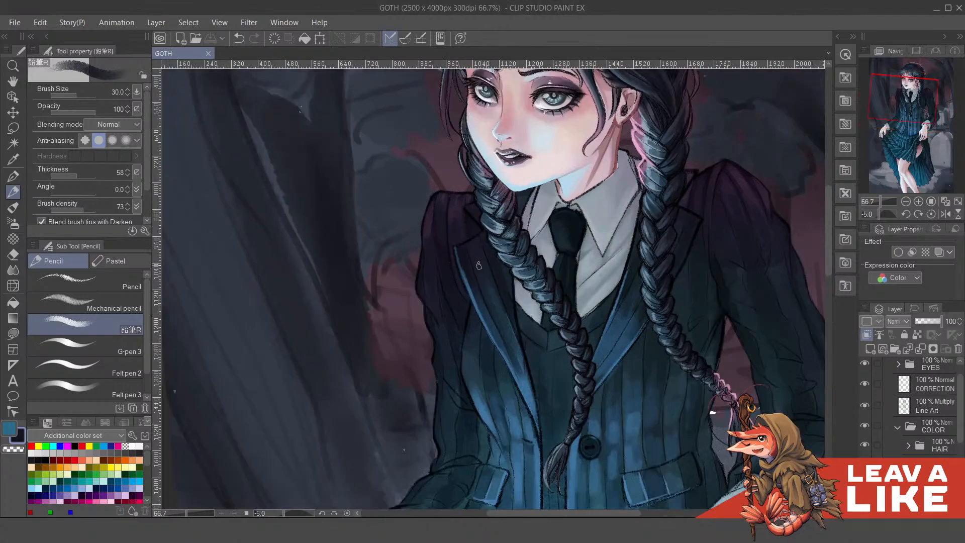
mouse_move(459, 261)
mouse_down()
mouse_move(471, 294)
mouse_move(432, 318)
mouse_up()
alt+click(443, 262)
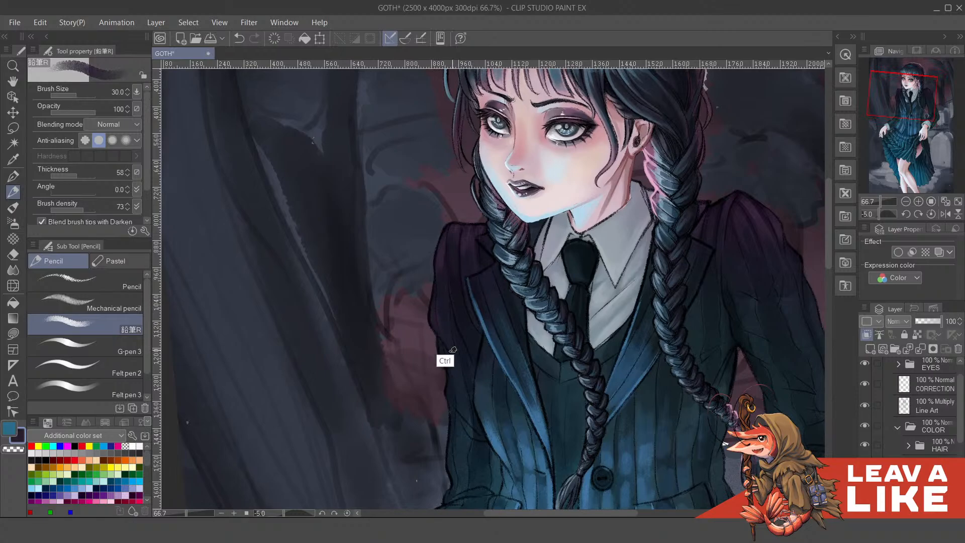
key(ctrl+z)
mouse_move(434, 300)
mouse_down()
mouse_move(434, 323)
mouse_move(466, 322)
mouse_up()
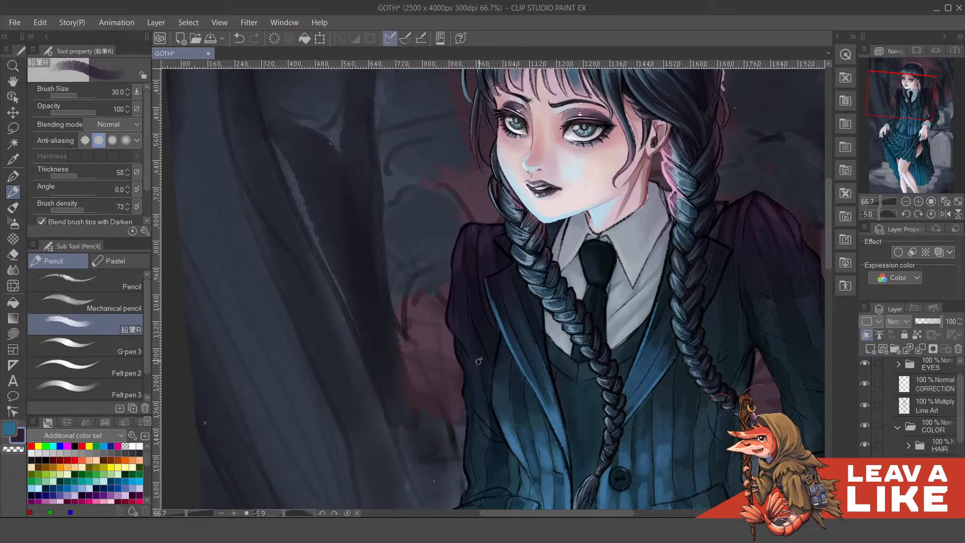
key(ctrl+z)
drag(463, 345, 466, 332)
Tint the upper part of the lapel below the narrower shoulder with dark purple and compare both shoulders
drag(679, 184, 615, 179)
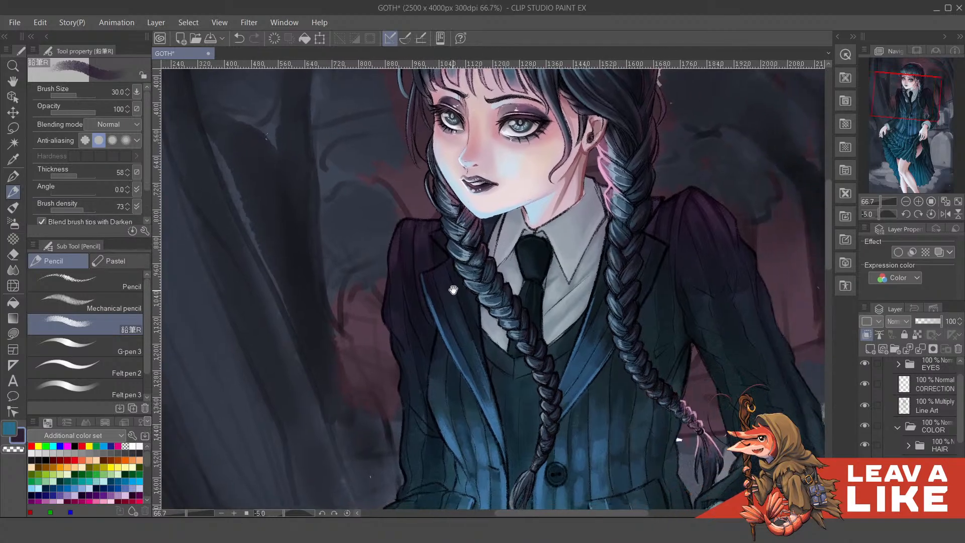
drag(453, 284, 459, 291)
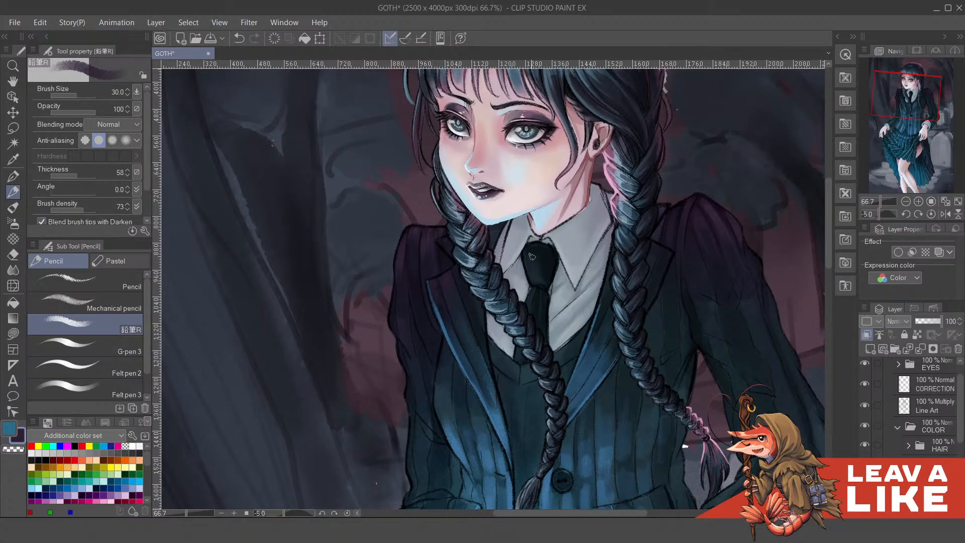
drag(708, 216, 620, 206)
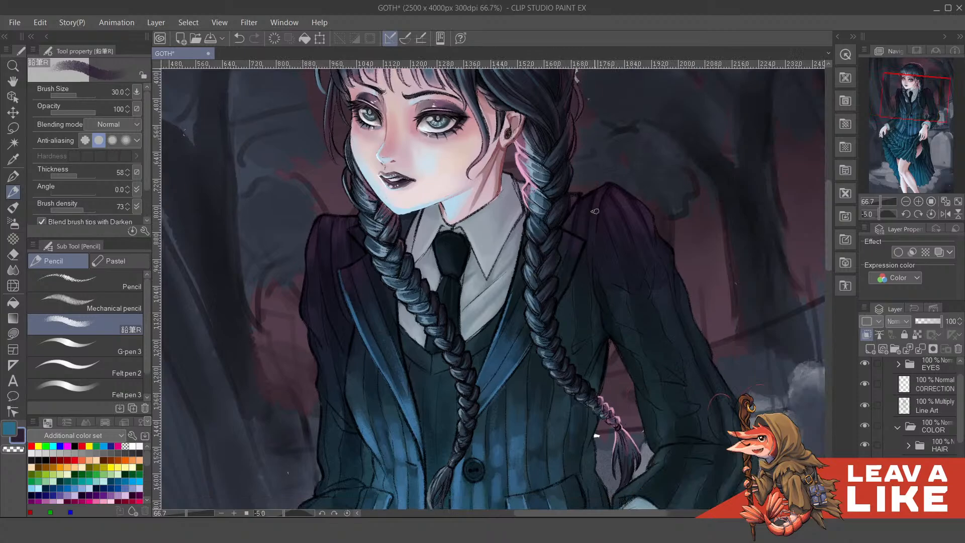
scroll(642, 209, down, 1)
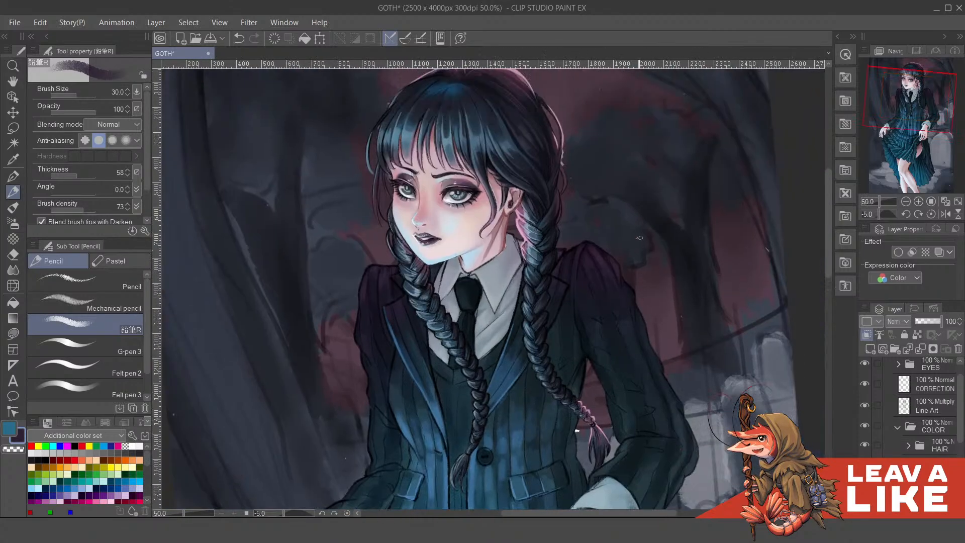
drag(663, 281, 666, 327)
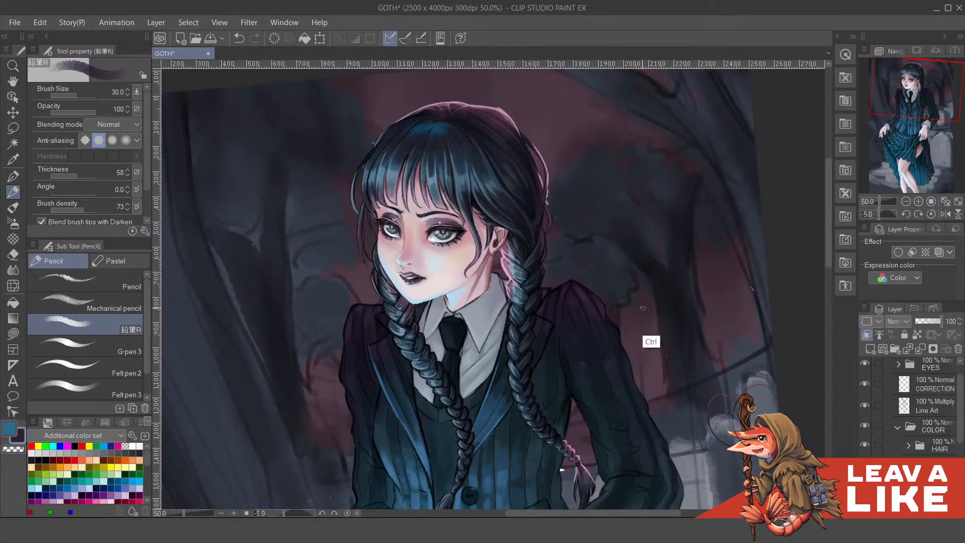
Reset the canvas rotation and select the BASE layer for cleaning the stray white marks beside the hair
scroll(652, 320, down, 1)
key(ctrl+at)
drag(962, 431, 962, 478)
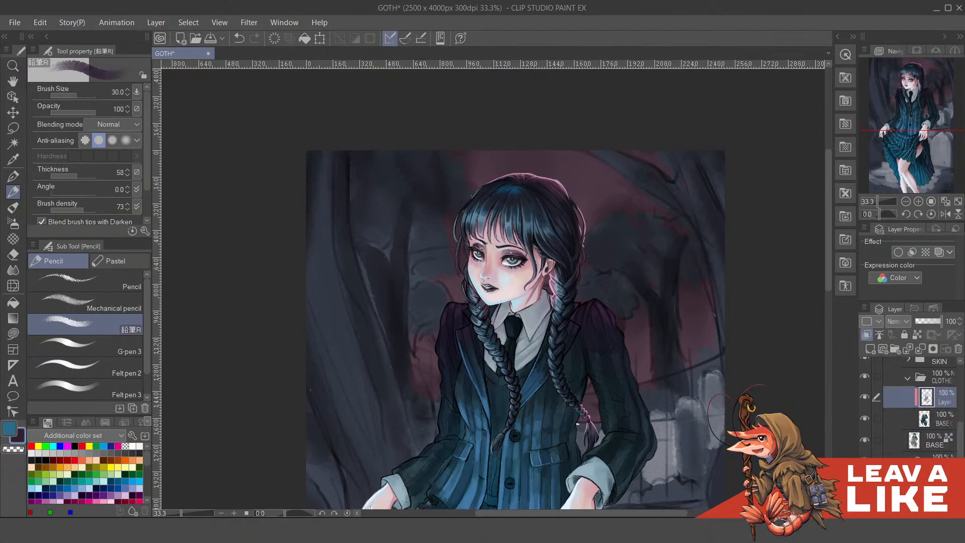
click(936, 440)
scroll(506, 304, up, 3)
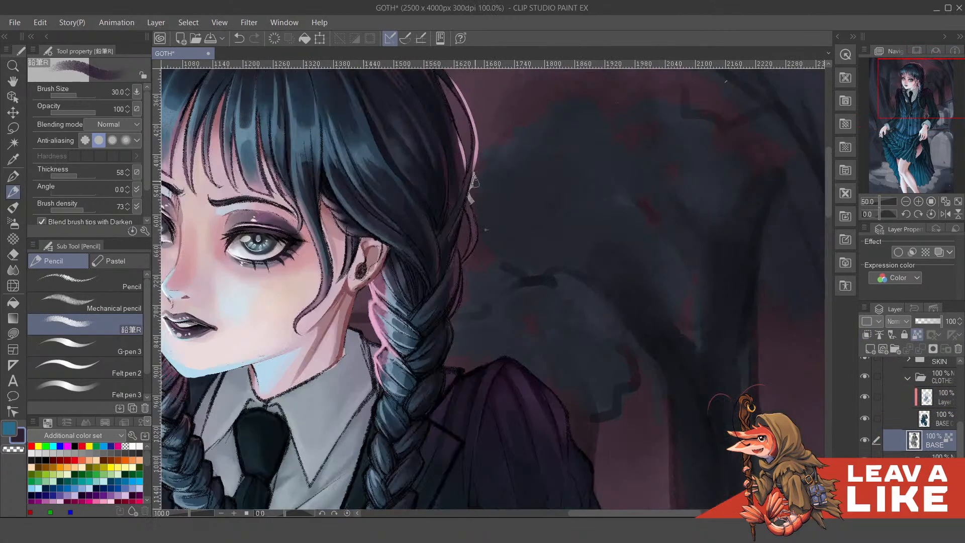
drag(505, 304, 511, 331)
Switch to the Snap eraser and set its brush size to 40
key(e)
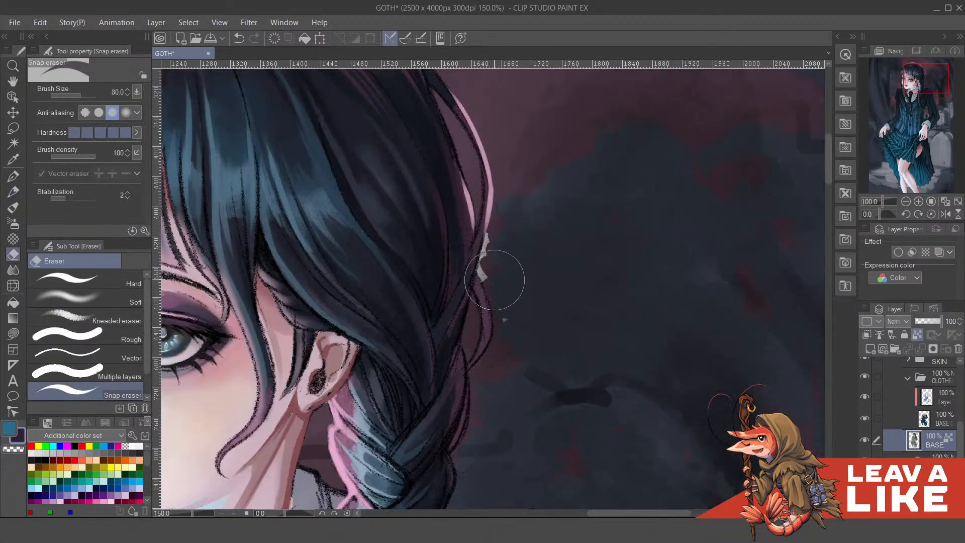
scroll(495, 280, up, 1)
key(bracketleft)
key(bracketleft)
key(bracketleft)
key(bracketleft)
Hide and show the HAIR folder to check whether the stray white marks beside the hair belong to it
drag(961, 450, 963, 411)
click(864, 416)
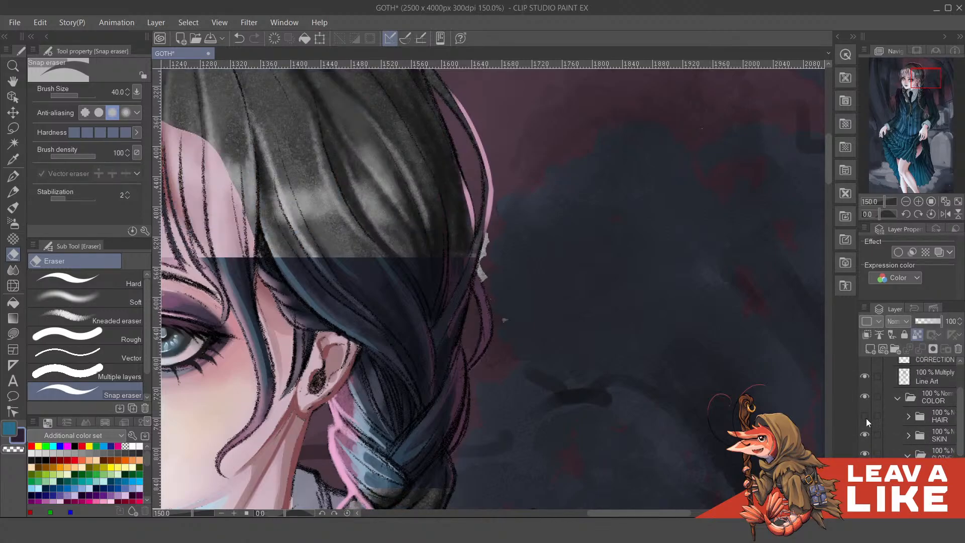
click(868, 417)
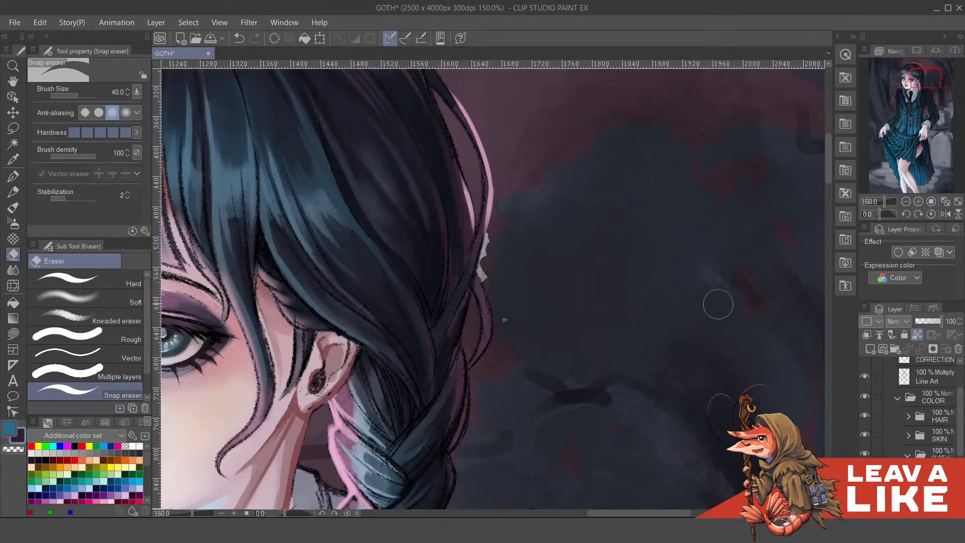
Select the BASE layer below the COLOR folder and check whether it holds the stray white marks beside the hair
click(953, 402)
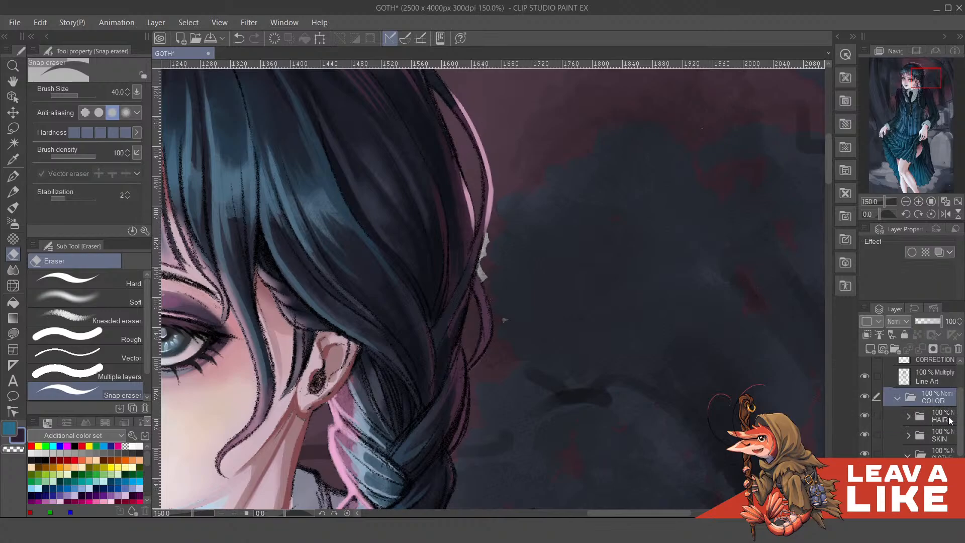
scroll(955, 418, down, 5)
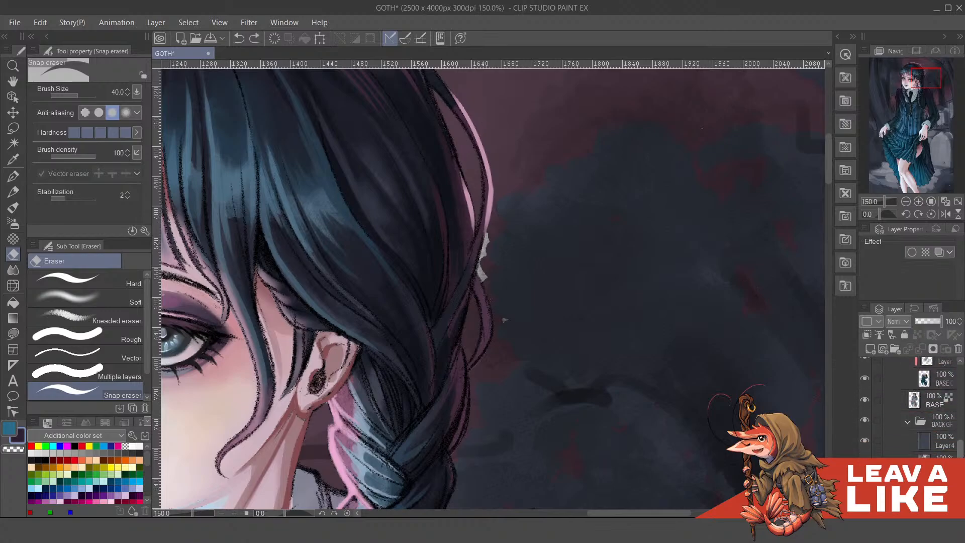
click(939, 398)
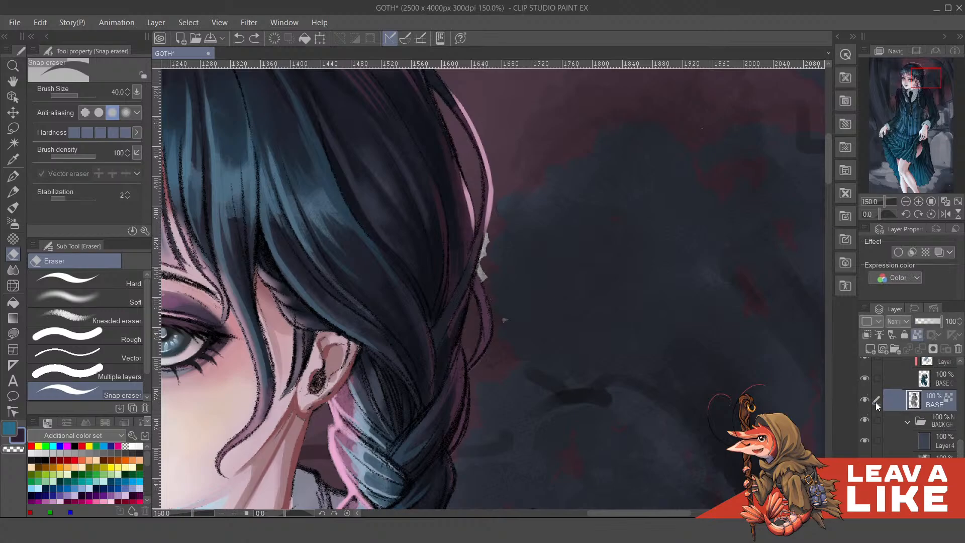
ctrl+click(912, 402)
drag(962, 480, 964, 420)
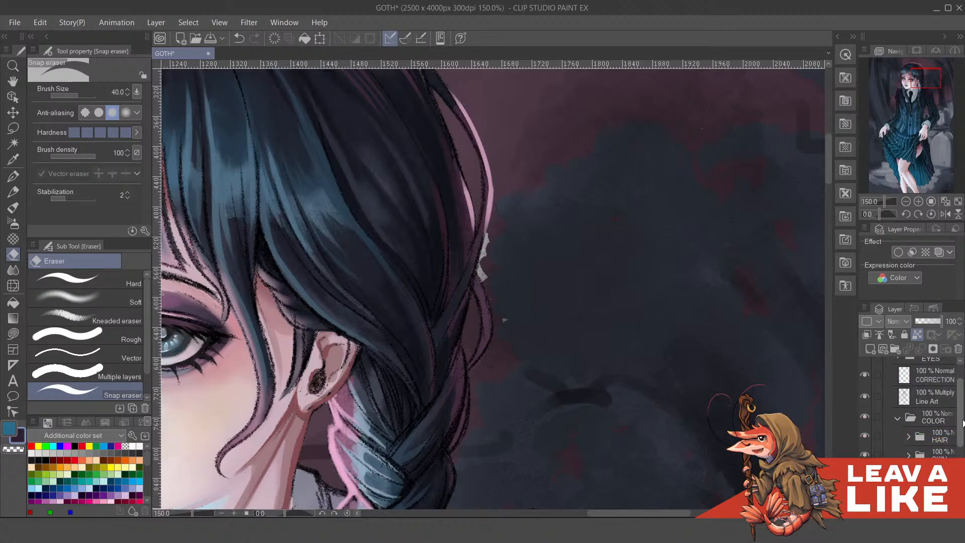
Inspect the HAIR folder by toggling its visibility and loading its top layer's contents as a selection, and clear that selection
click(909, 437)
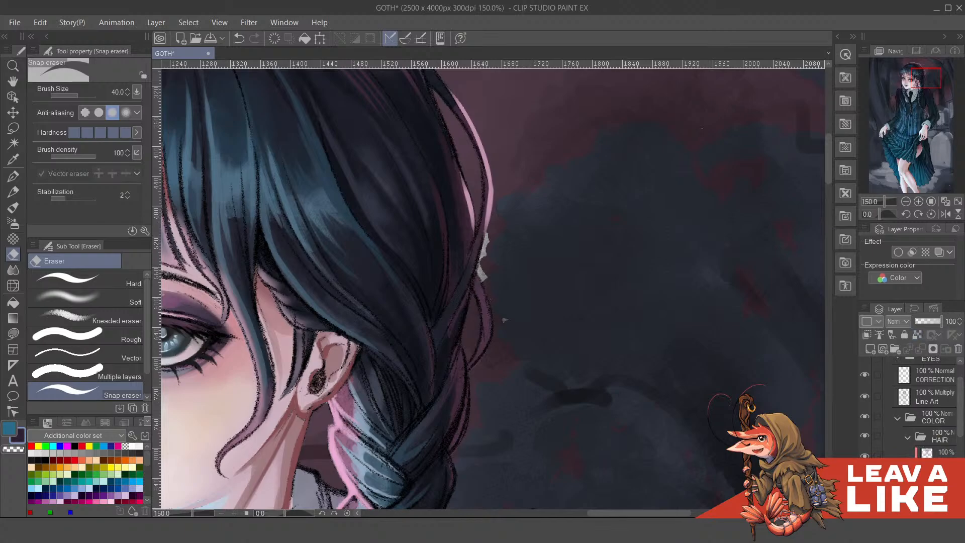
click(865, 436)
click(865, 435)
click(900, 452)
ctrl+click(927, 455)
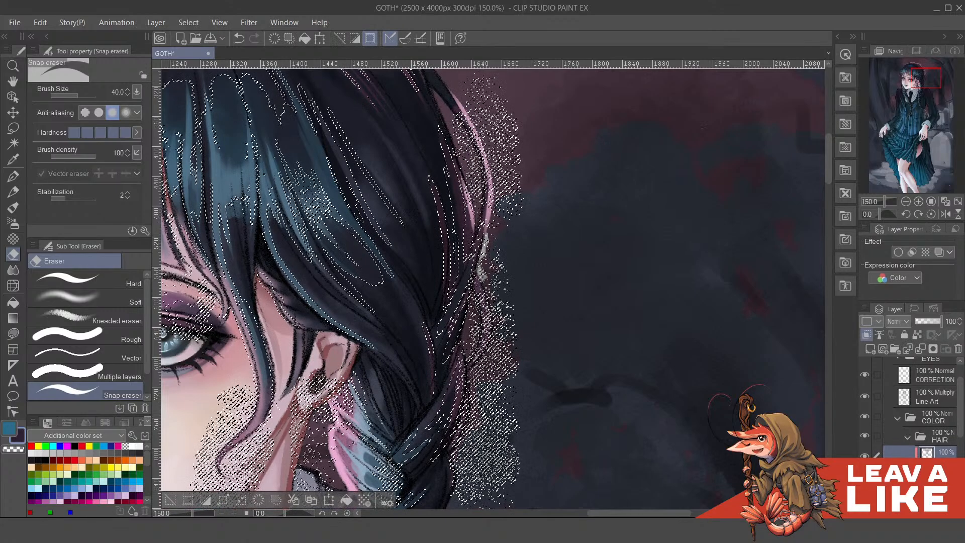
key(ctrl+d)
click(908, 437)
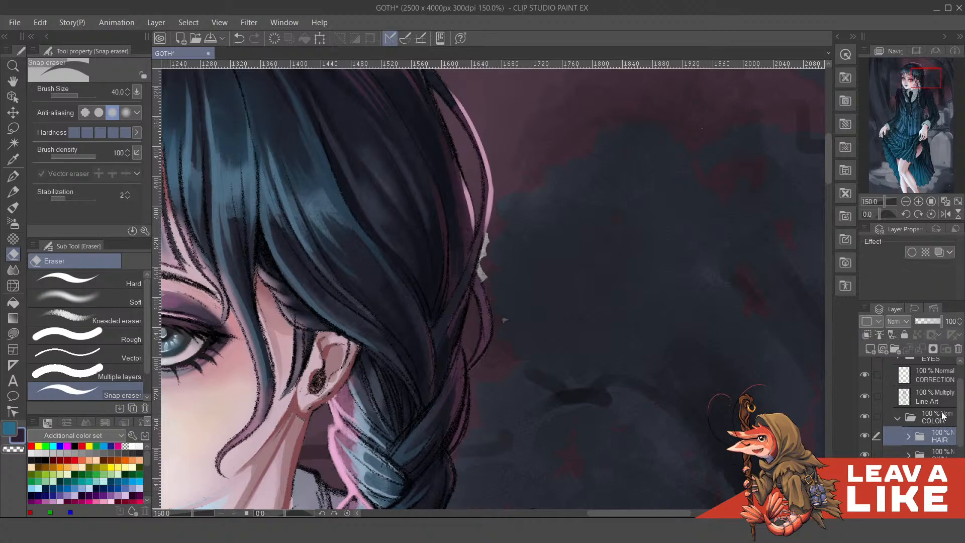
Hide and show the SKIN folder to check whether the stray white marks belong to it
click(898, 418)
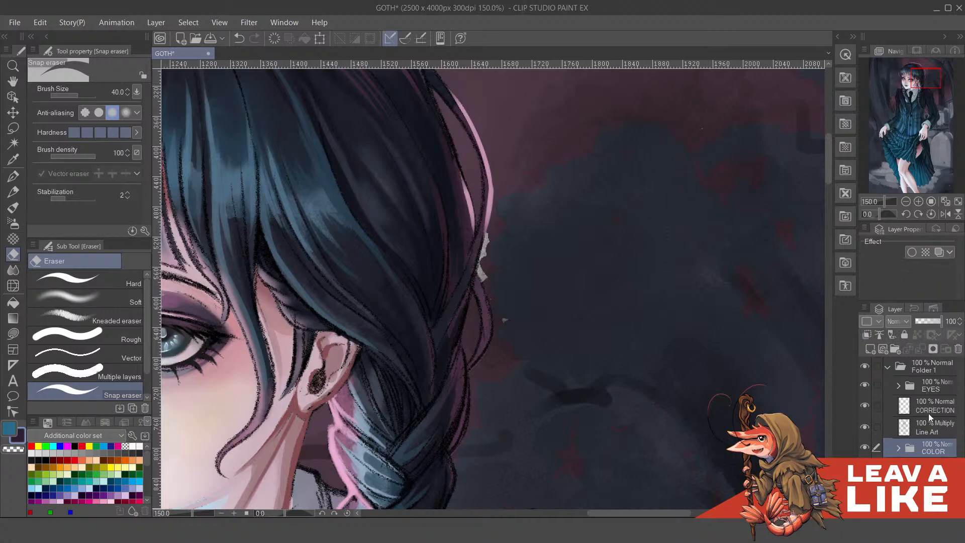
click(900, 448)
scroll(957, 443, down, 3)
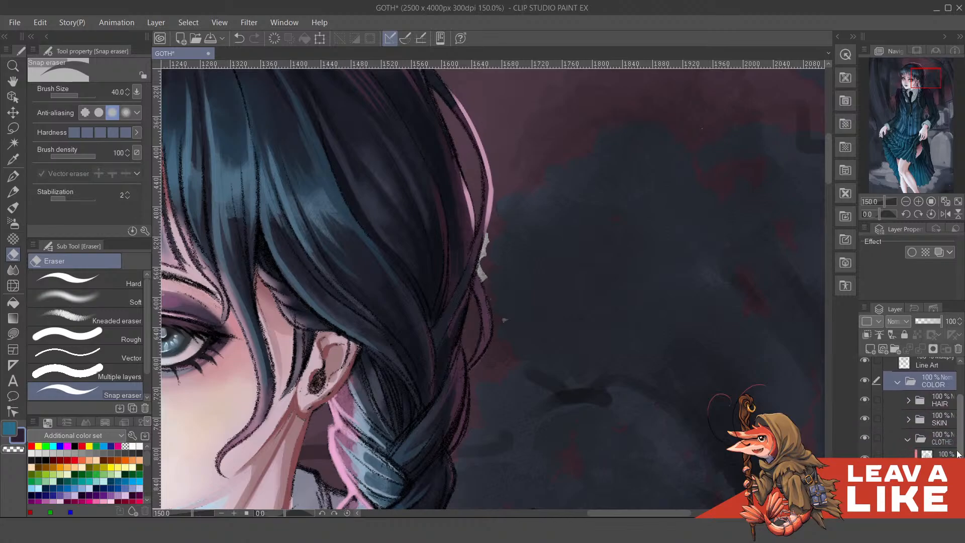
scroll(958, 454, down, 1)
click(868, 409)
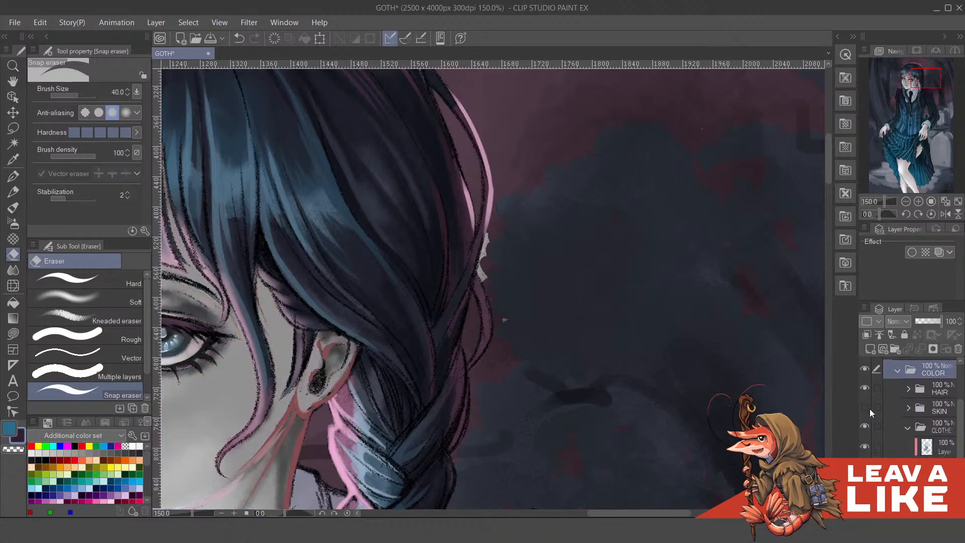
click(870, 409)
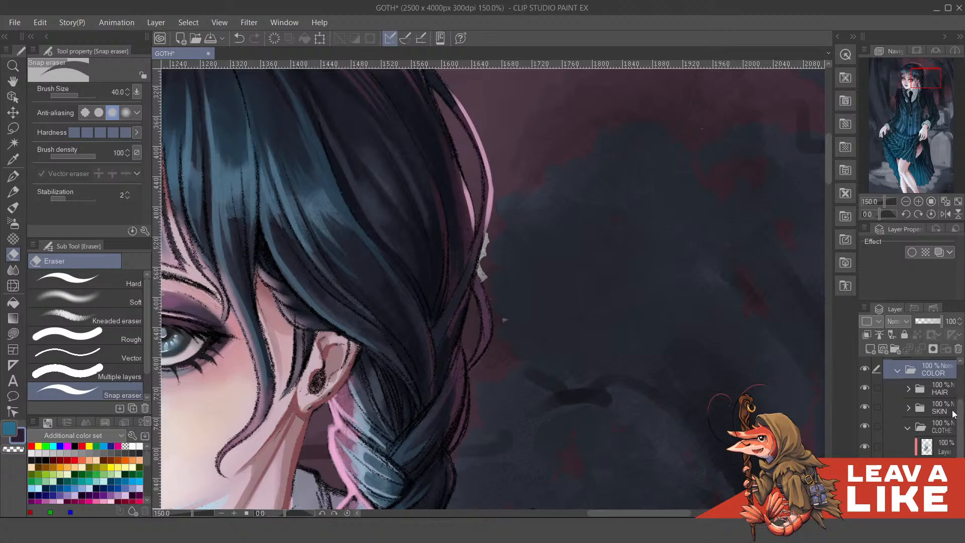
View the whole head and toggle the COLOR folder's visibility to check for the source of the stray marks
scroll(671, 329, up, 2)
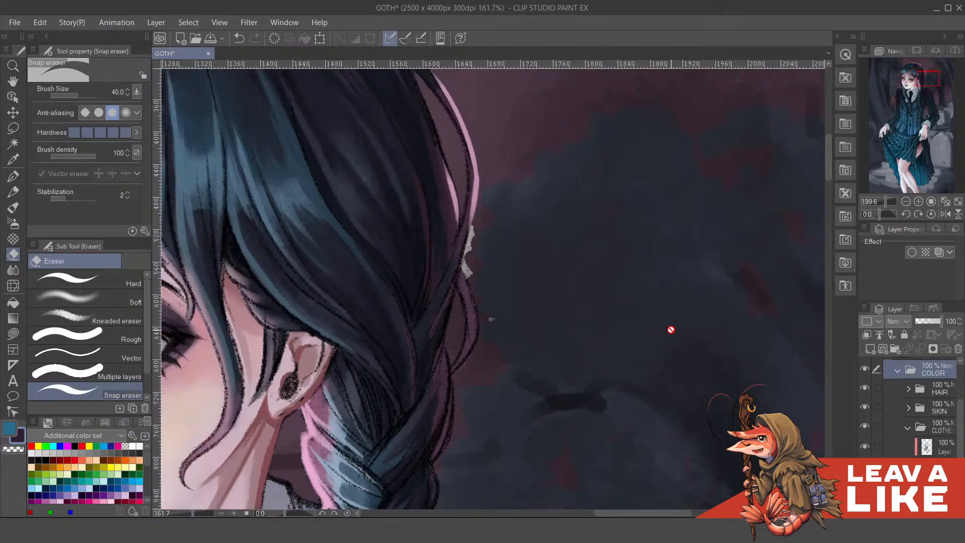
scroll(672, 329, down, 3)
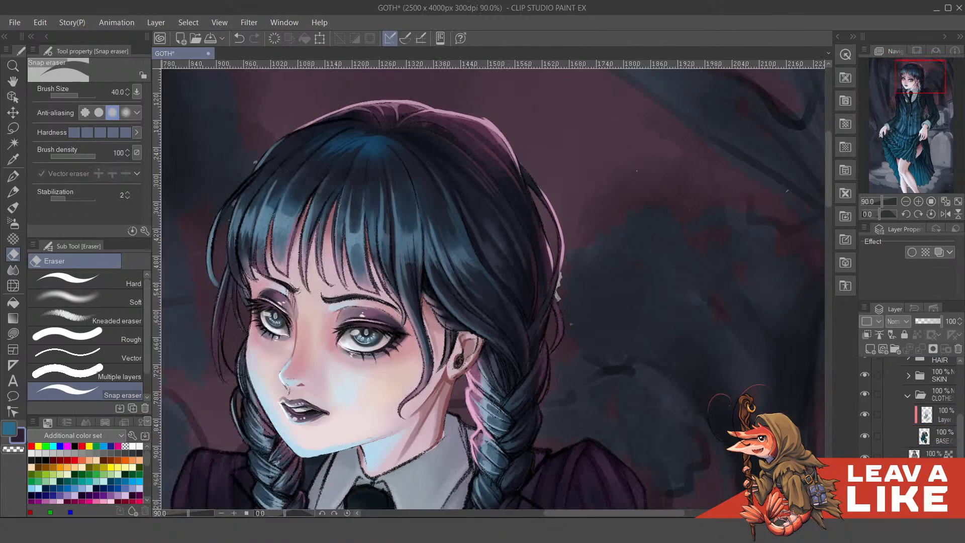
scroll(910, 408, up, 2)
click(897, 405)
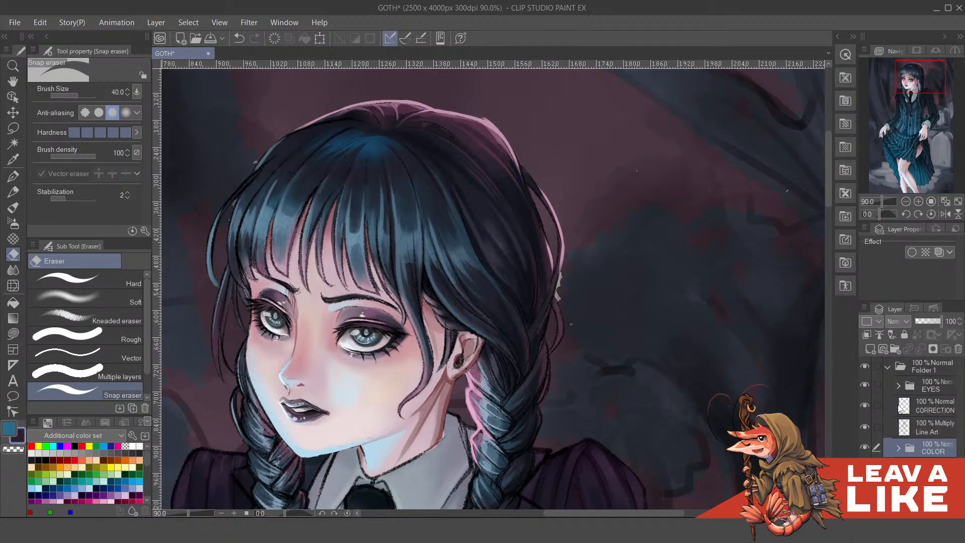
click(865, 446)
click(865, 448)
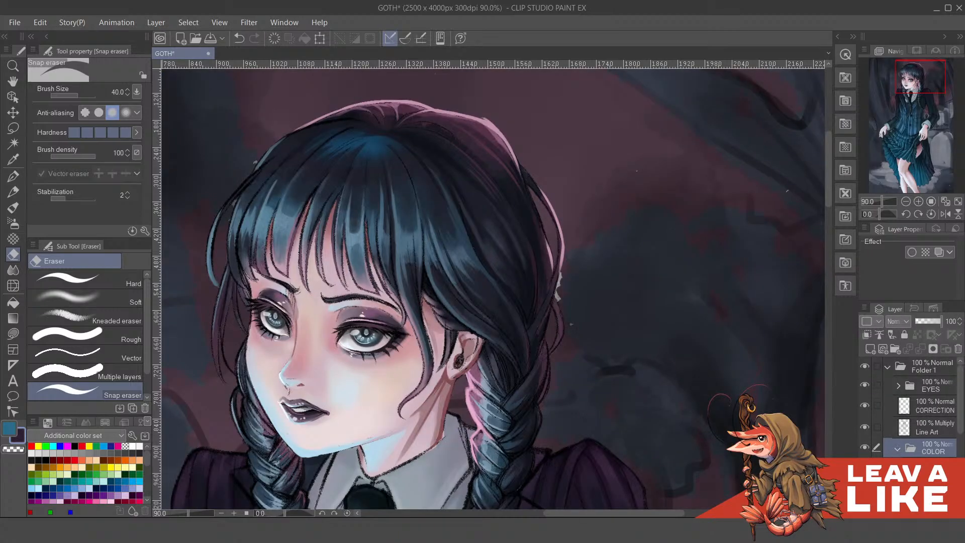
click(898, 448)
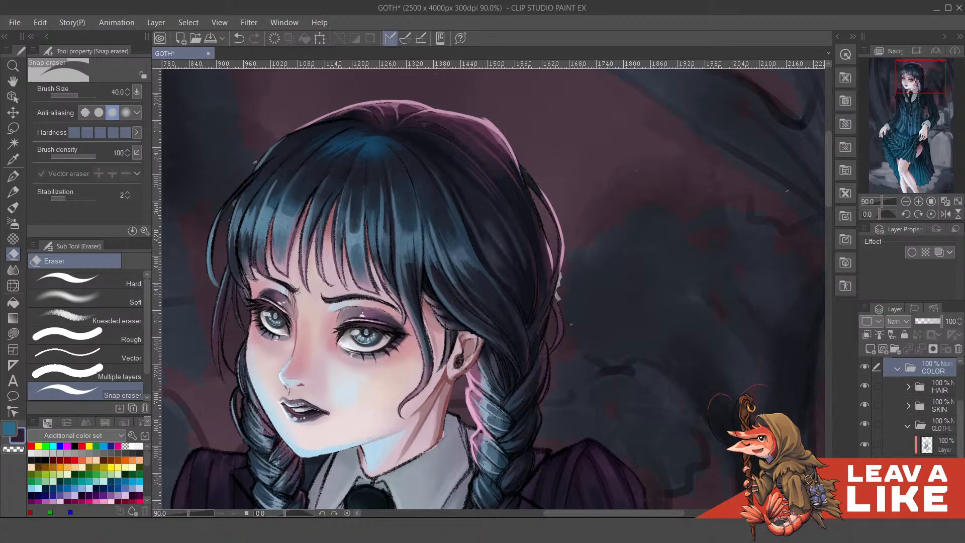
Inspect the background folder and its layers, and compare the canvas with the COLOR folder hidden and shown
scroll(920, 412, down, 2)
click(935, 451)
click(936, 472)
scroll(920, 412, down, 2)
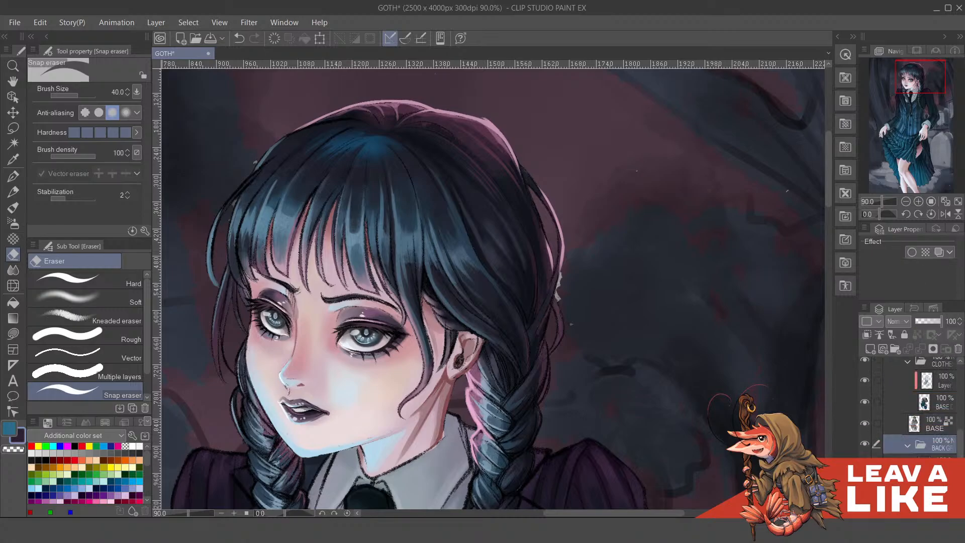
click(937, 486)
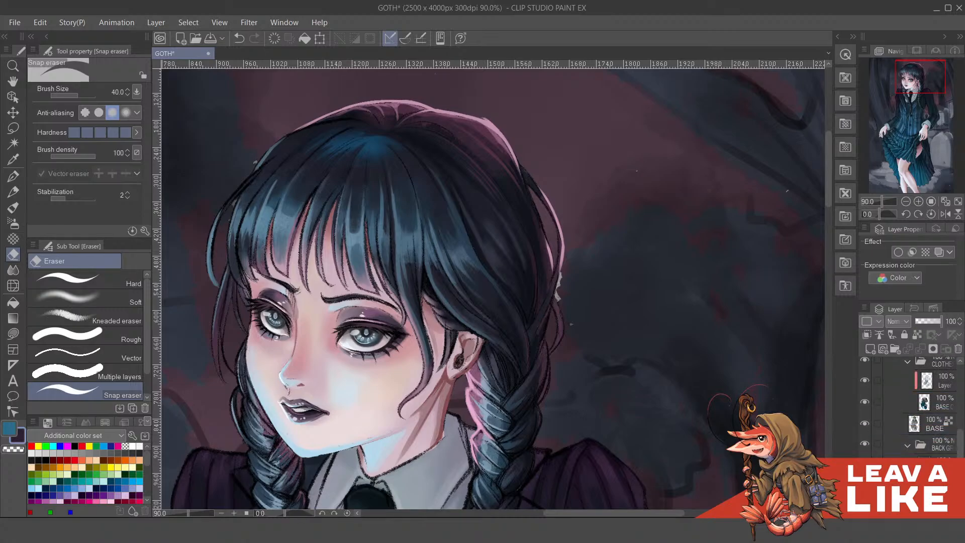
scroll(894, 435, up, 3)
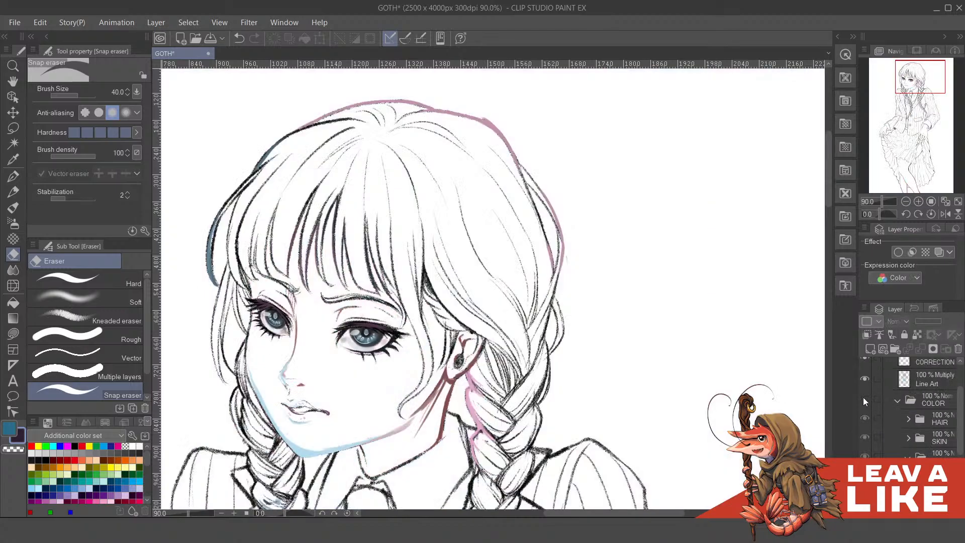
click(864, 398)
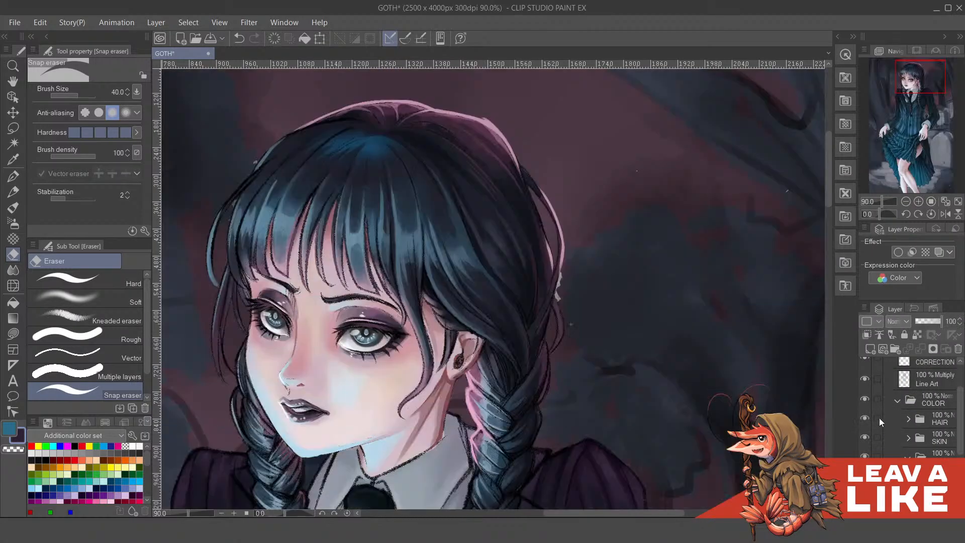
Hide the HAIR, SKIN and clothes folders and the BASE layer so the background lies bare behind the line art
click(868, 436)
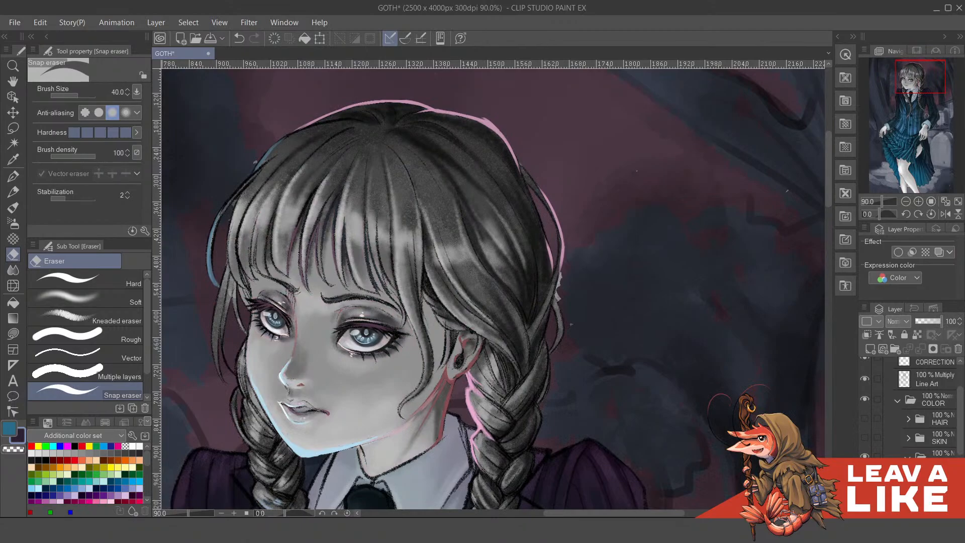
scroll(866, 425, down, 2)
click(864, 411)
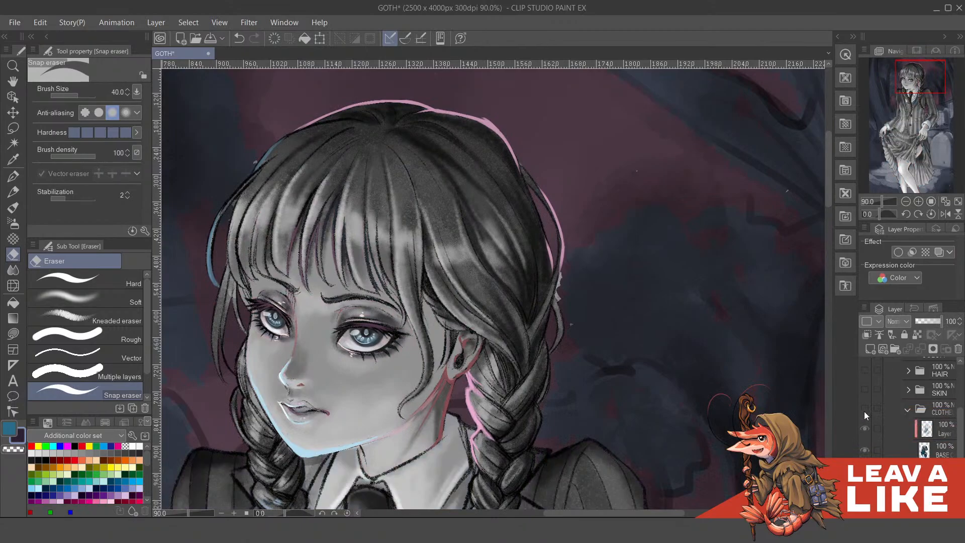
scroll(864, 411, down, 2)
click(866, 423)
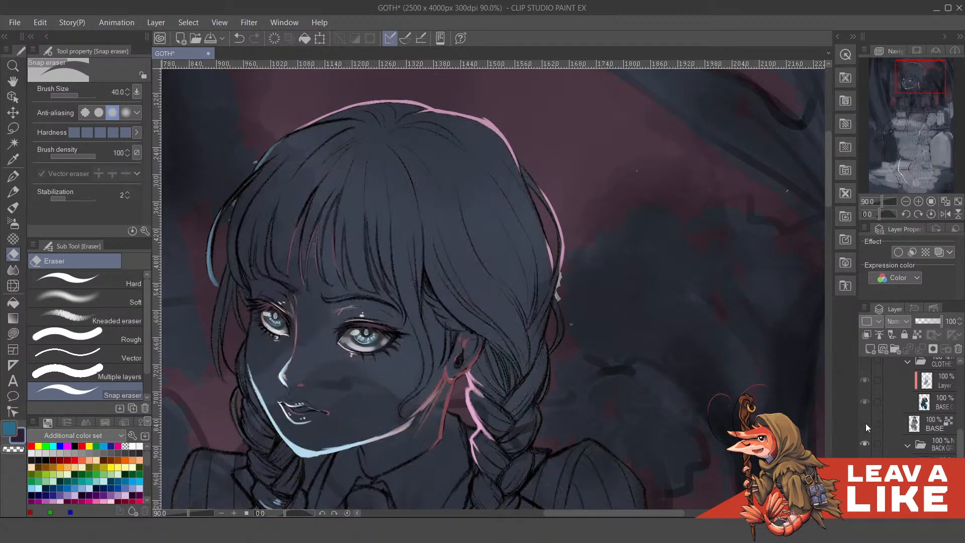
Select Layer 4 in the background folder and expose the flat background colors
scroll(866, 424, down, 1)
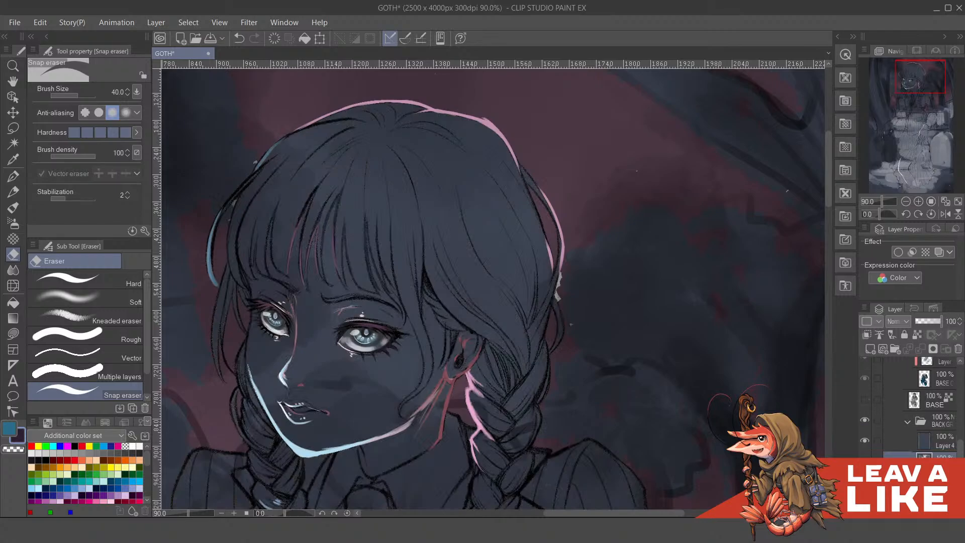
click(928, 447)
click(864, 441)
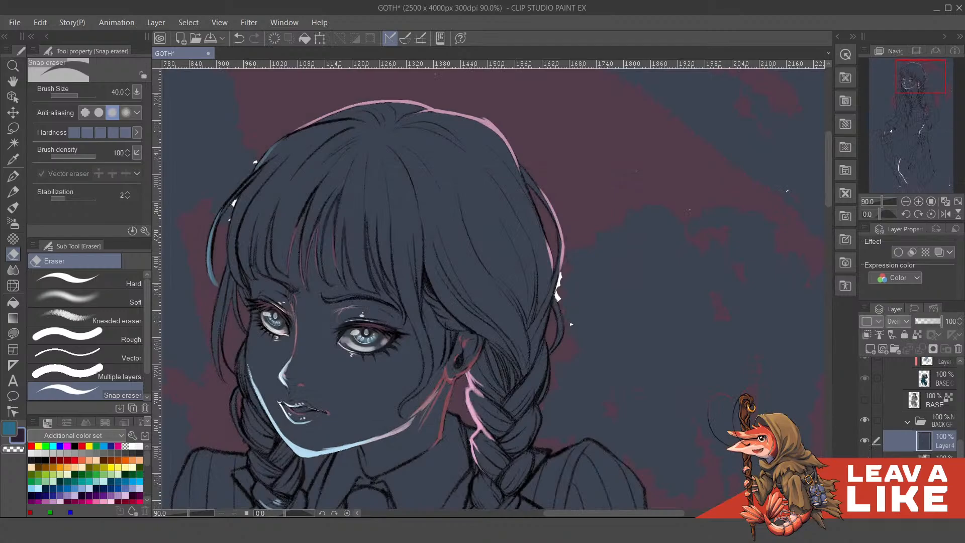
Paint over the stray white marks along the left edge of the hair on Layer 4 with the Crunchy G-Pen 2
key(p)
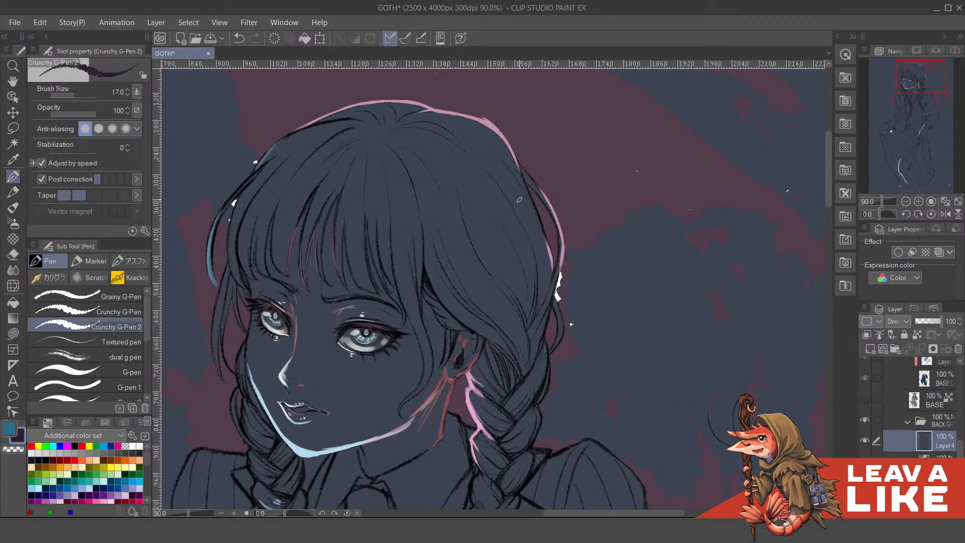
drag(590, 268, 602, 309)
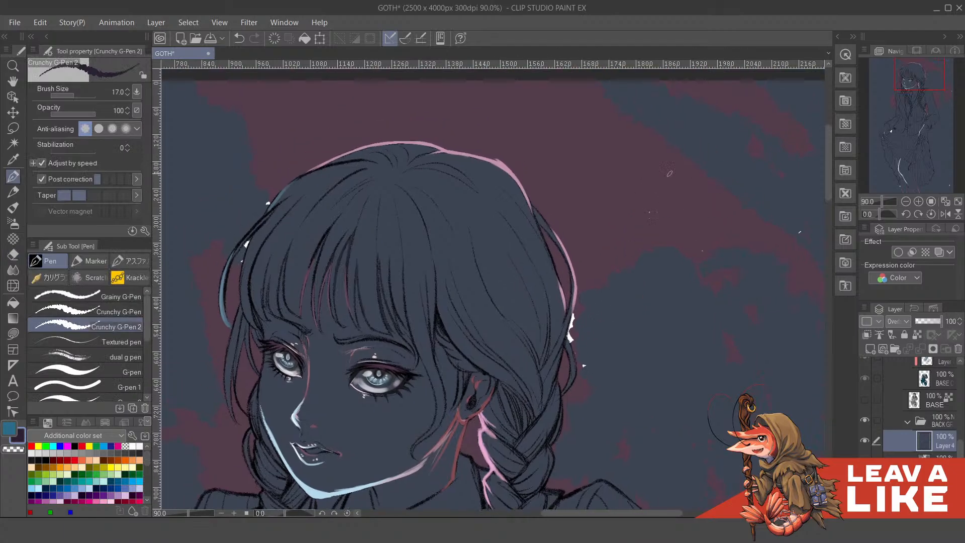
drag(438, 260, 686, 179)
drag(485, 211, 510, 362)
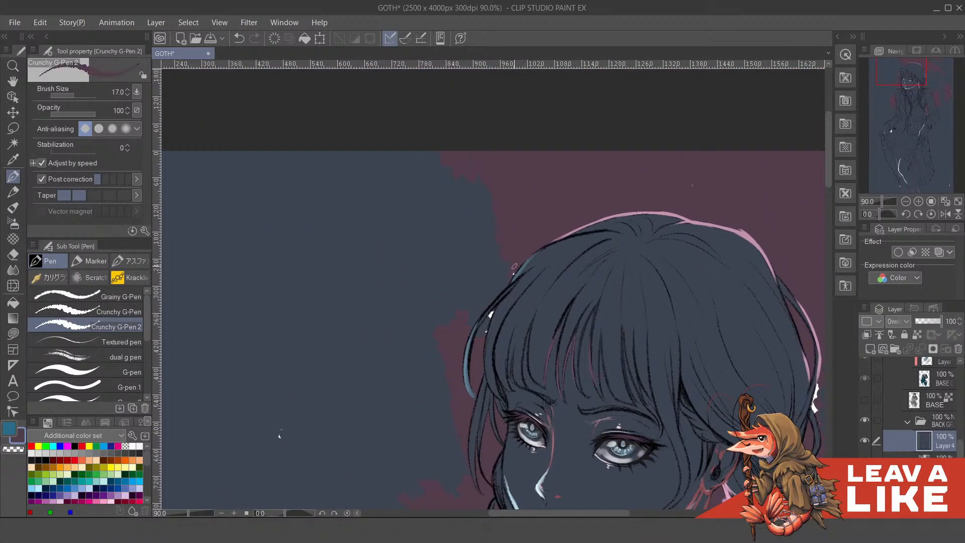
drag(459, 378, 608, 262)
drag(662, 296, 521, 260)
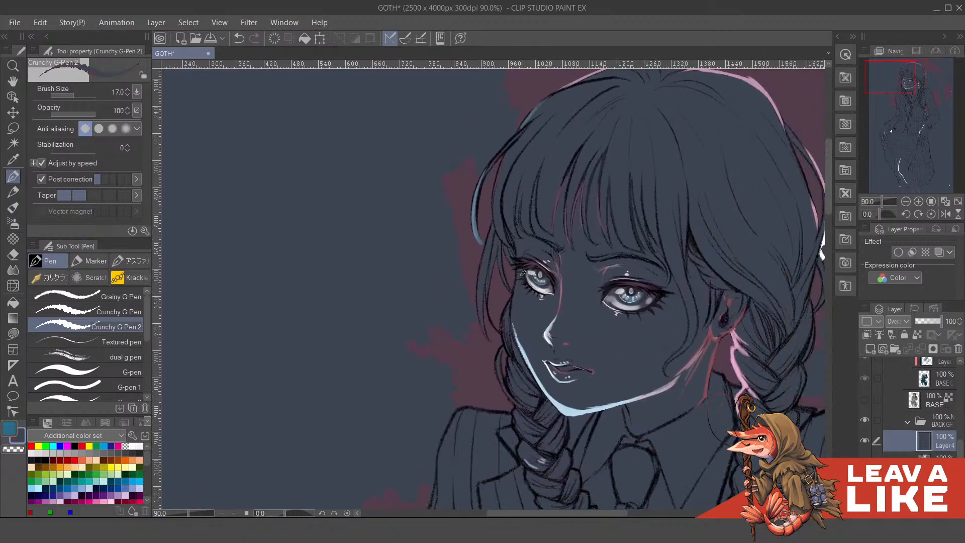
drag(586, 317, 539, 361)
Hide the Line Art and CORRECTION layers and the EYES folder to isolate the background colors, keeping the COLOR folder visible
scroll(962, 449, up, 10)
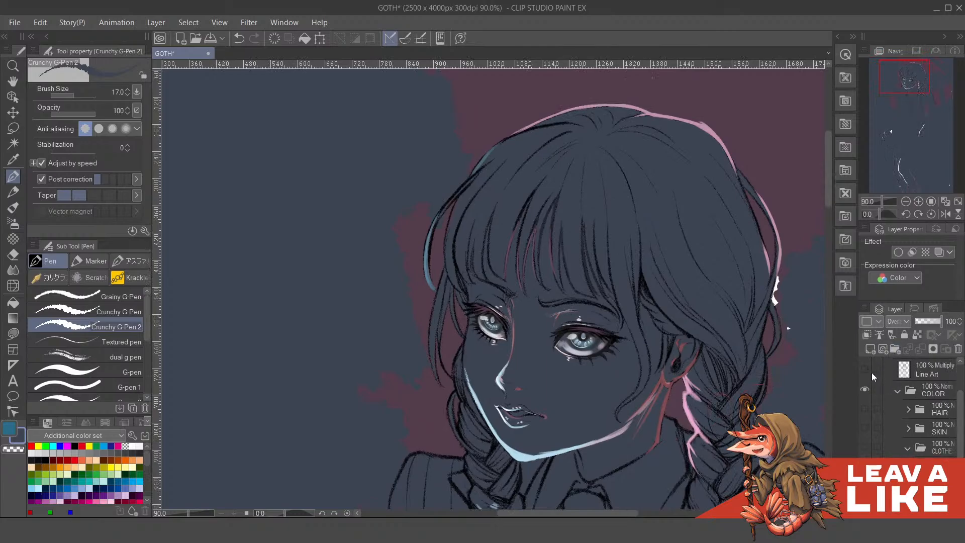
click(866, 370)
scroll(936, 398, up, 2)
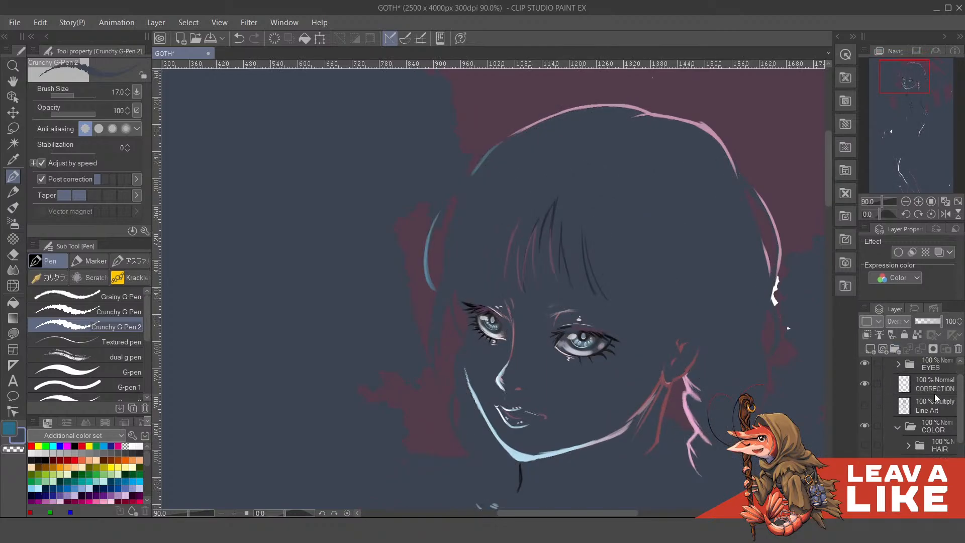
click(866, 406)
click(864, 384)
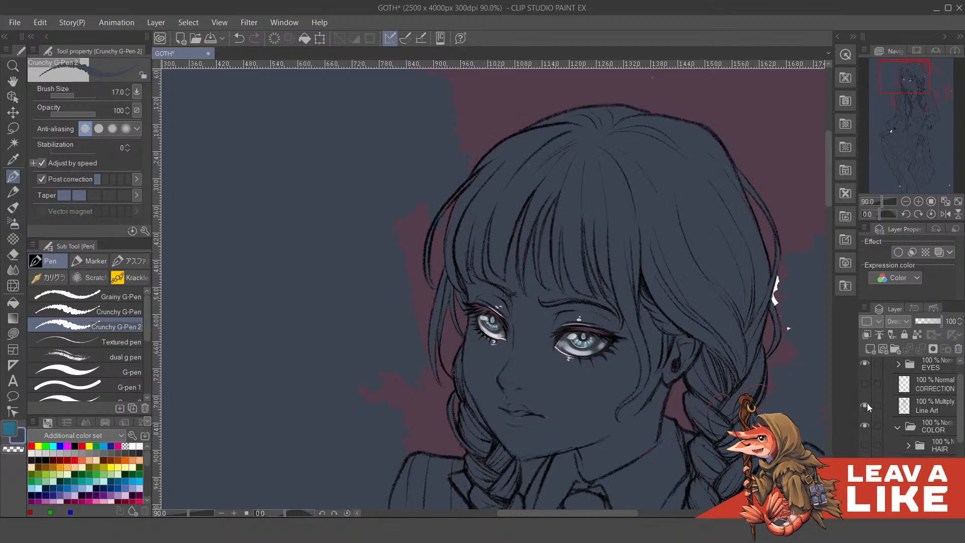
click(866, 425)
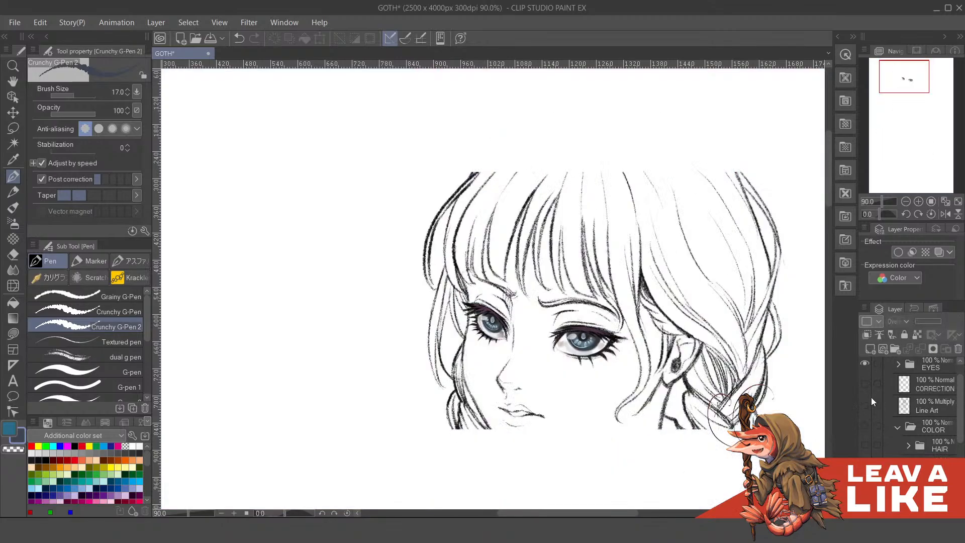
click(866, 405)
click(865, 426)
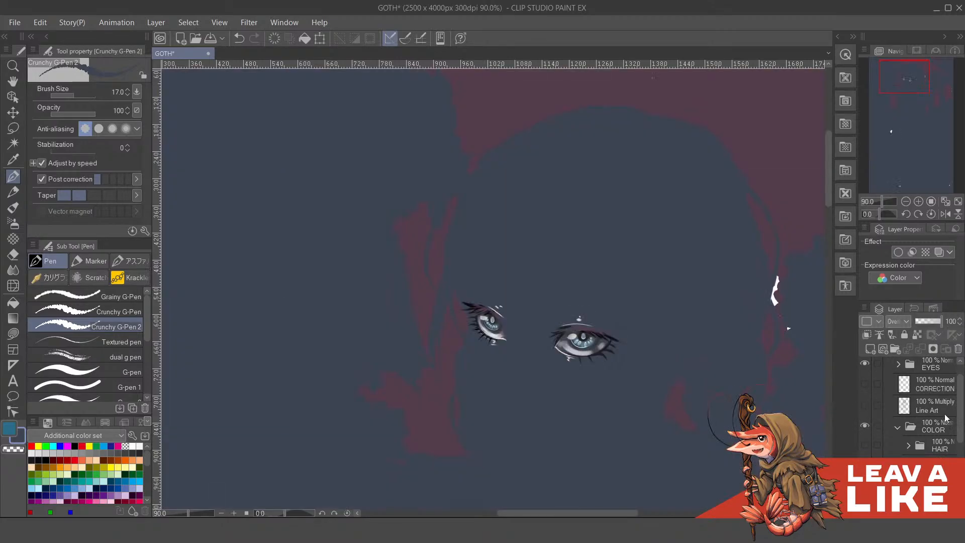
scroll(956, 401, up, 1)
click(865, 385)
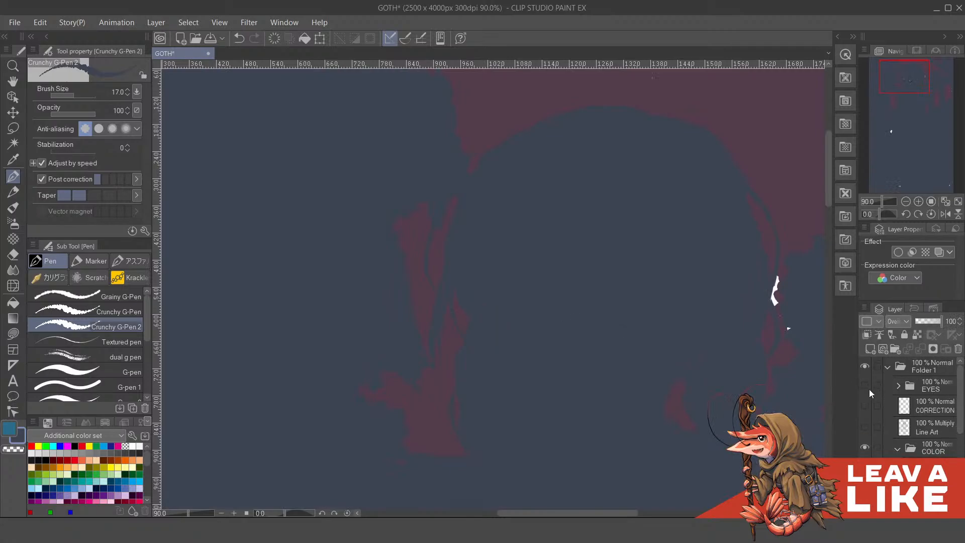
Paint over the white marks beside the right edge of the head using the sampled maroon background color
drag(772, 302, 620, 328)
scroll(905, 402, down, 5)
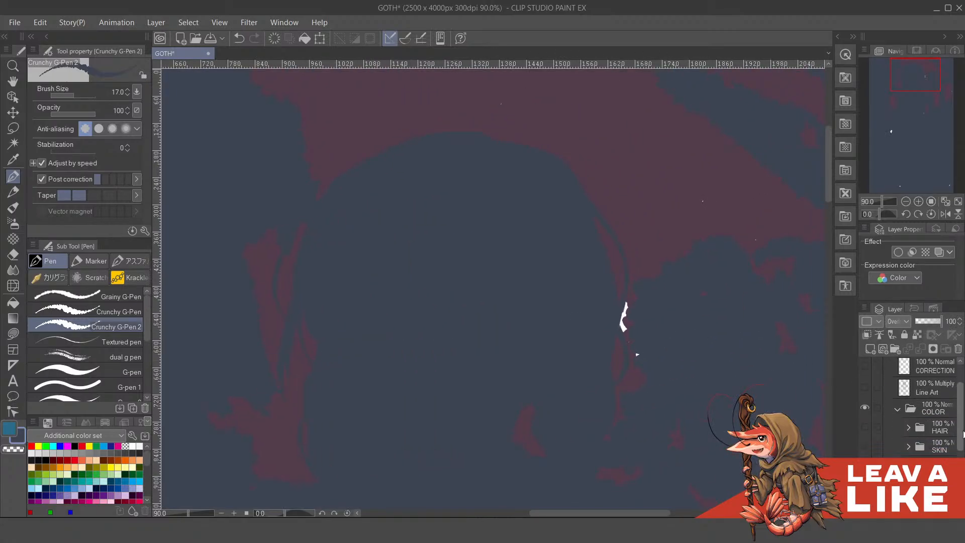
alt+click(630, 295)
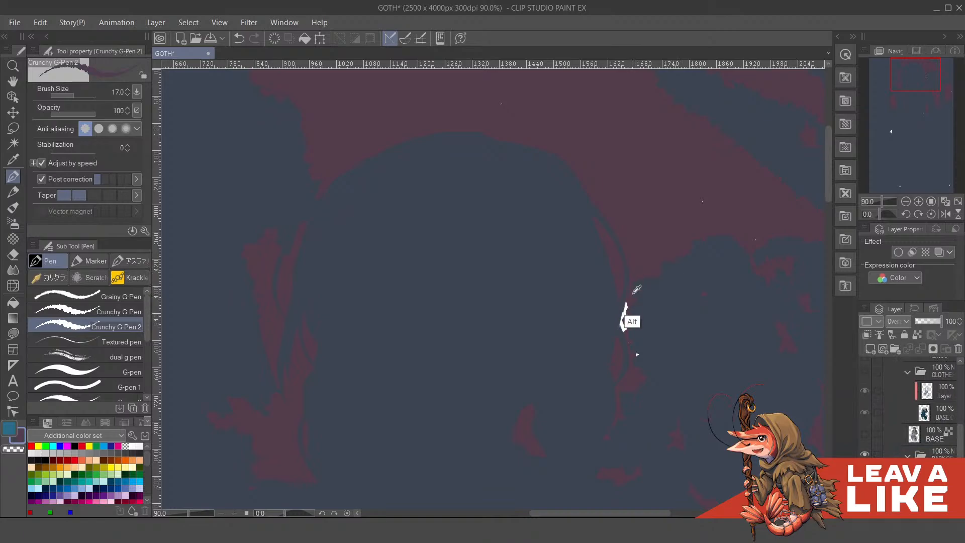
mouse_move(626, 304)
mouse_down()
mouse_move(629, 343)
mouse_move(619, 329)
mouse_up()
drag(644, 136, 661, 267)
drag(518, 242, 514, 223)
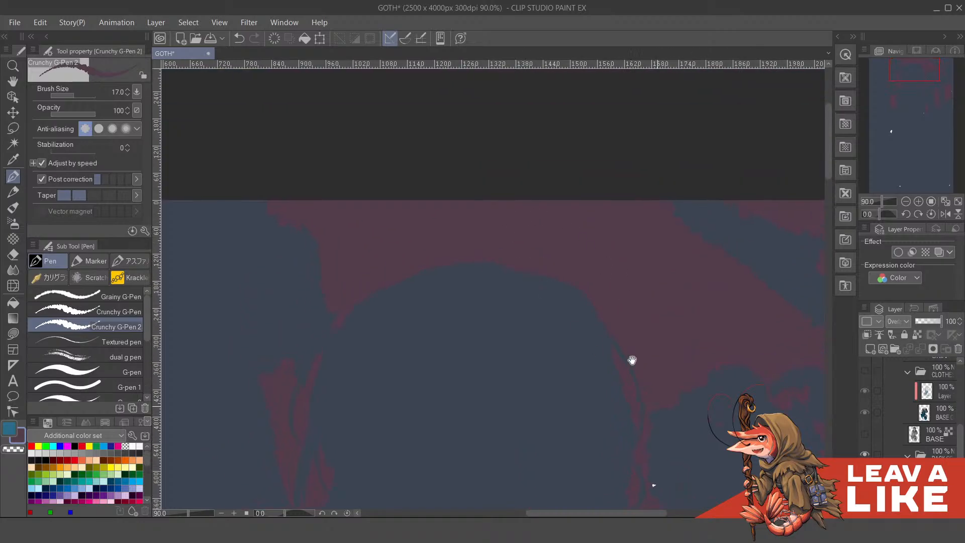
Cover the white specks in the upper-right background and on the far-right maroon patch with matching sampled colors
drag(633, 360, 416, 177)
drag(722, 256, 511, 439)
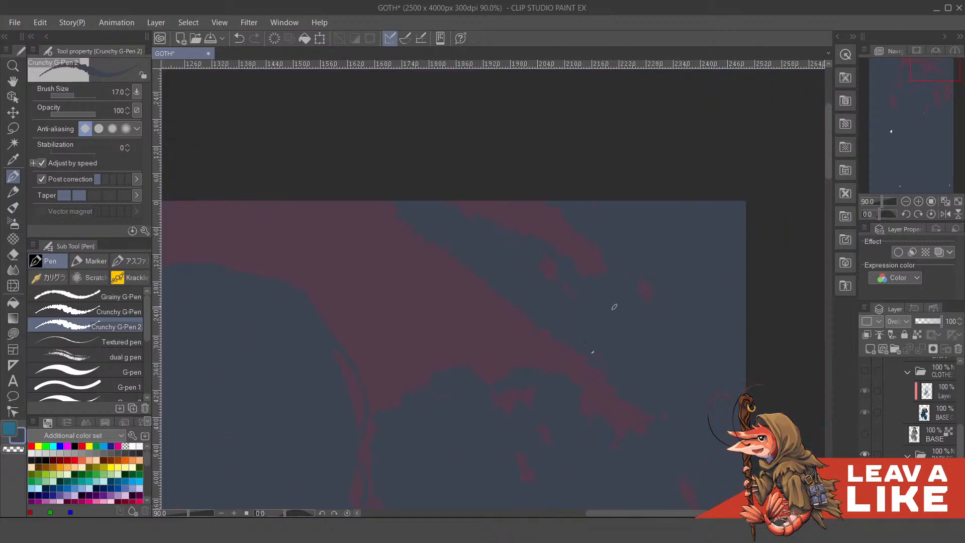
drag(716, 294, 655, 98)
drag(633, 496, 711, 285)
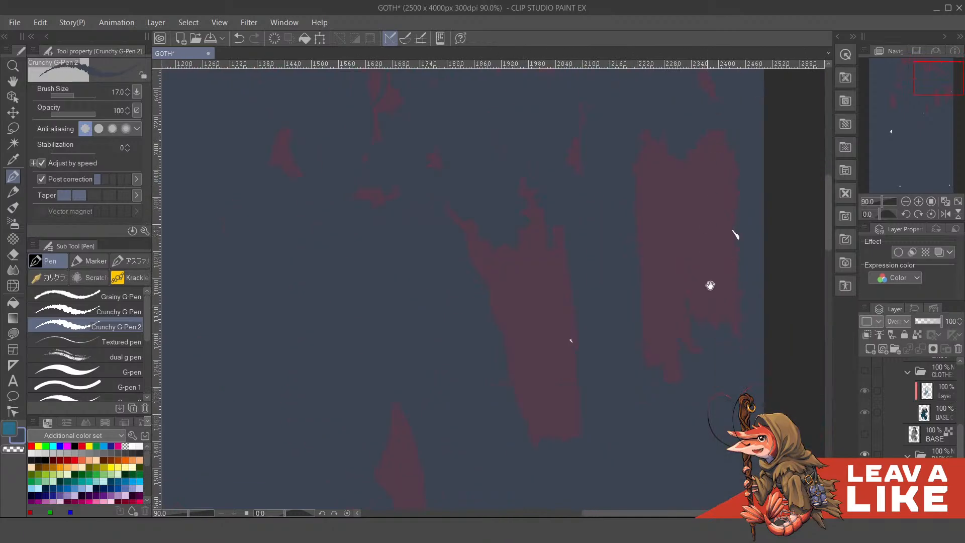
alt+click(723, 267)
mouse_move(732, 230)
mouse_down()
mouse_move(740, 248)
mouse_move(735, 232)
mouse_up()
Paint out the white specks around the lower maroon patches on the right half with the sampled maroon
drag(543, 385, 651, 152)
mouse_move(512, 310)
mouse_down()
mouse_move(613, 318)
mouse_move(616, 368)
mouse_up()
alt+click(563, 343)
drag(573, 337, 579, 351)
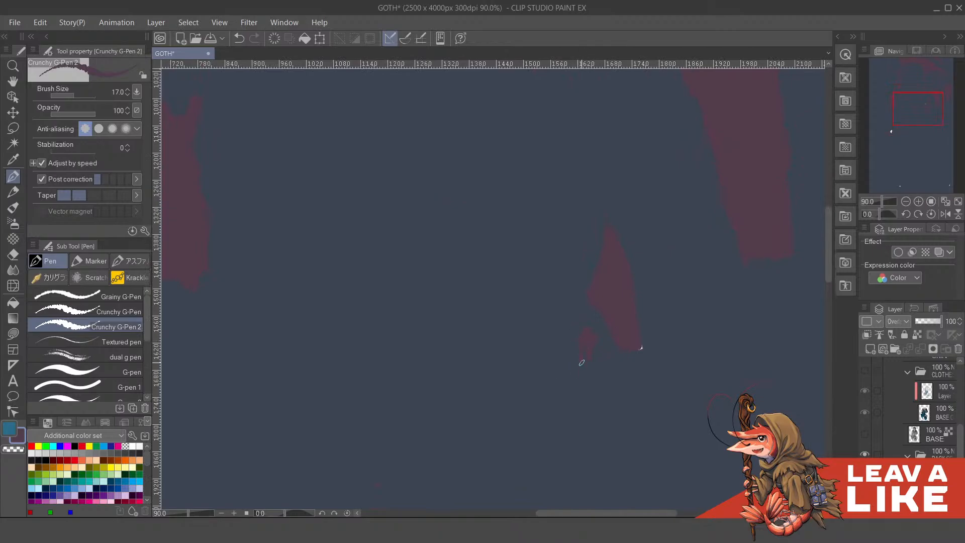
Cover the white specks below the left maroon patch and near the canvas's left edge with the sampled blue-gray
drag(433, 339, 767, 359)
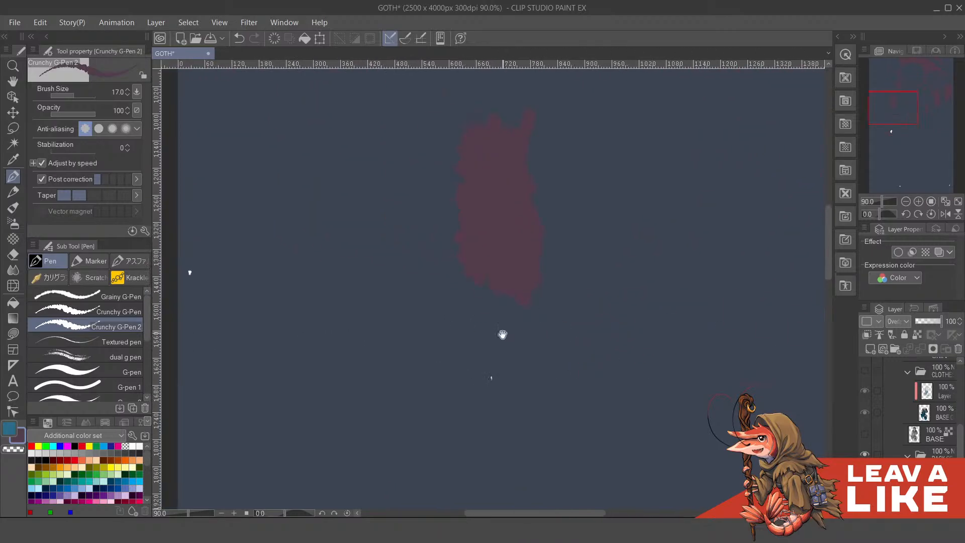
drag(503, 335, 523, 334)
alt+click(519, 373)
drag(513, 378, 516, 391)
mouse_move(435, 327)
mouse_down()
mouse_move(649, 383)
mouse_move(425, 338)
mouse_up()
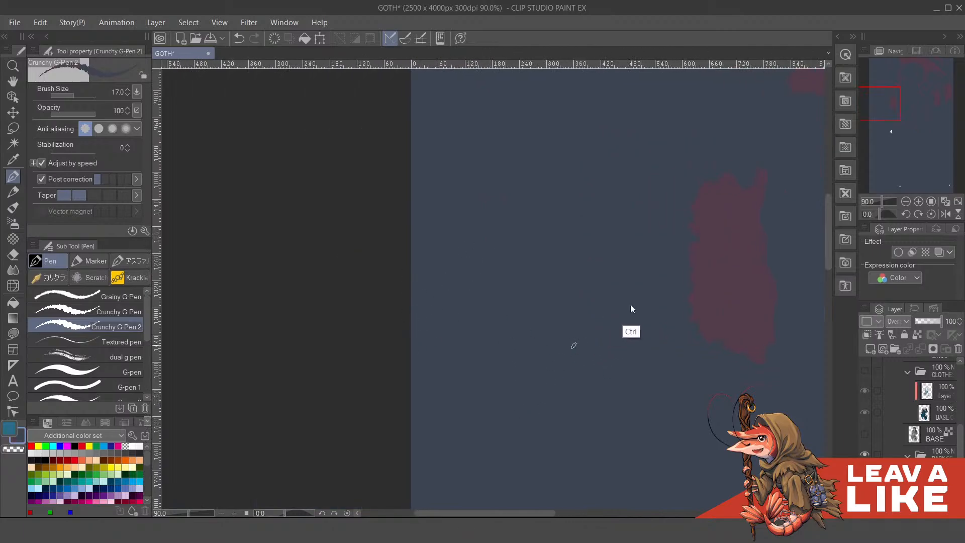
Fill the large white mark in the left middle of the background with the blue-gray color
scroll(630, 303, down, 4)
drag(824, 409, 591, 267)
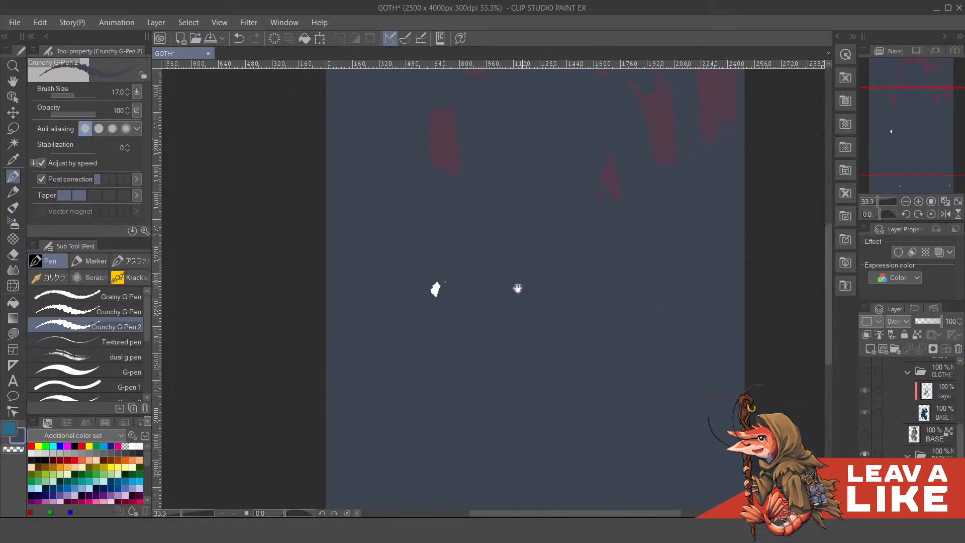
drag(517, 288, 566, 320)
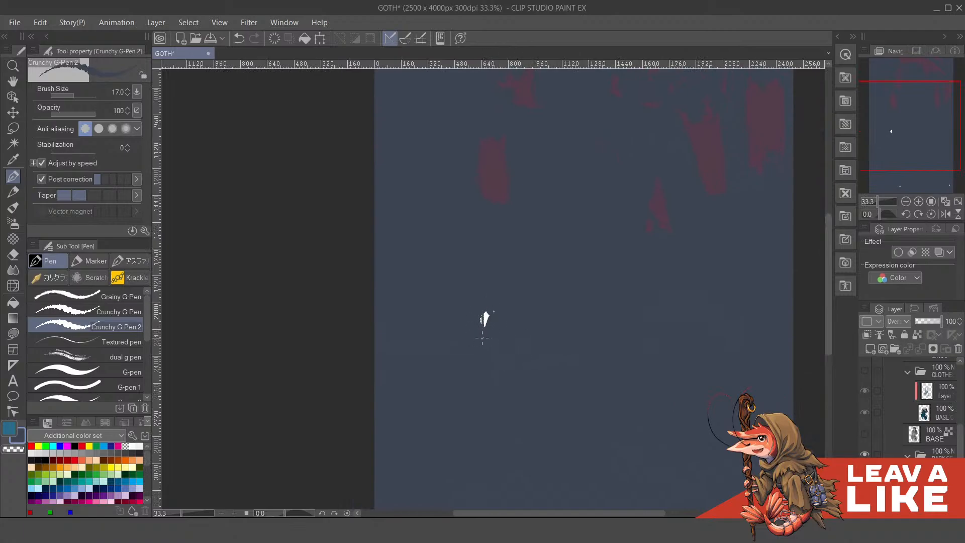
drag(482, 338, 486, 300)
drag(629, 272, 472, 493)
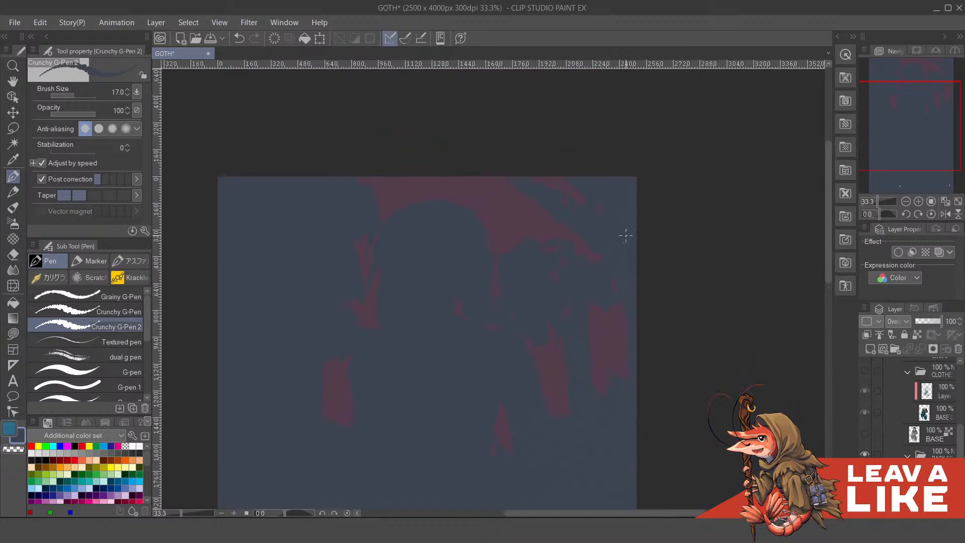
scroll(722, 269, down, 1)
drag(788, 440, 765, 336)
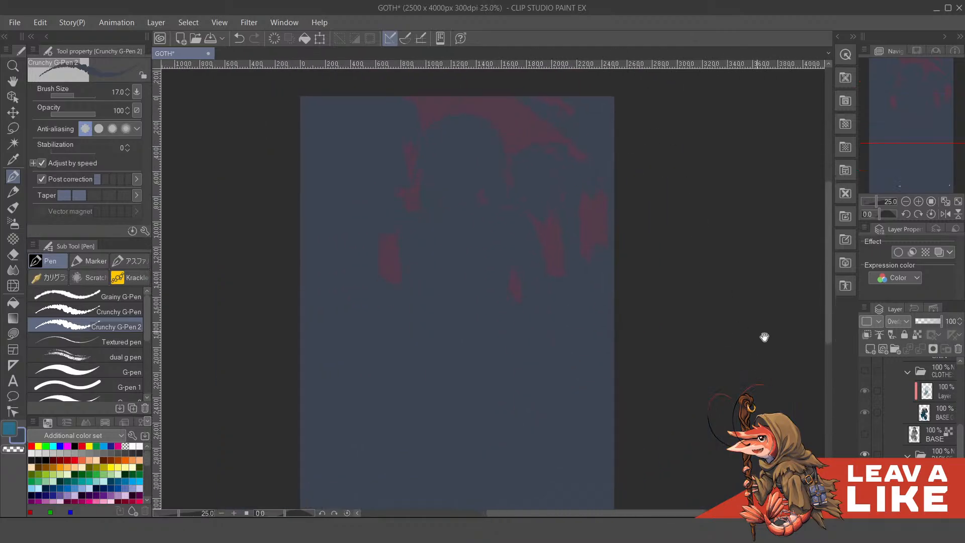
Show the BASE layer, the clothes and HAIR folders, and the Line Art and CORRECTION layers again
click(865, 434)
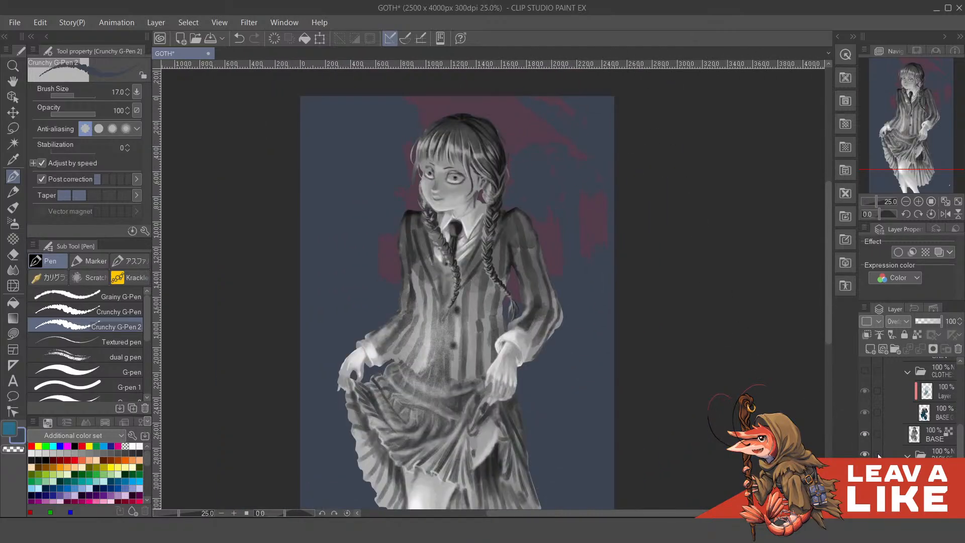
click(865, 372)
scroll(890, 397, up, 3)
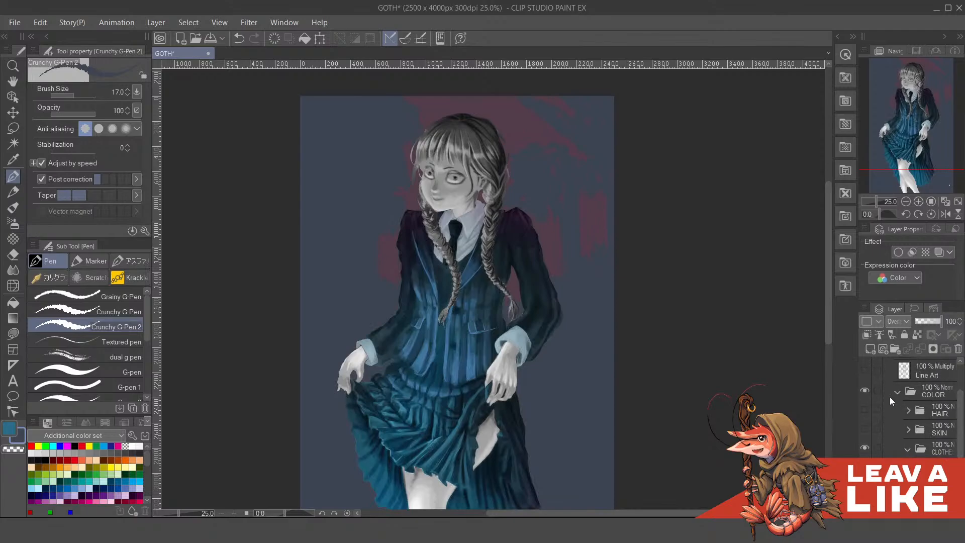
click(865, 410)
click(873, 434)
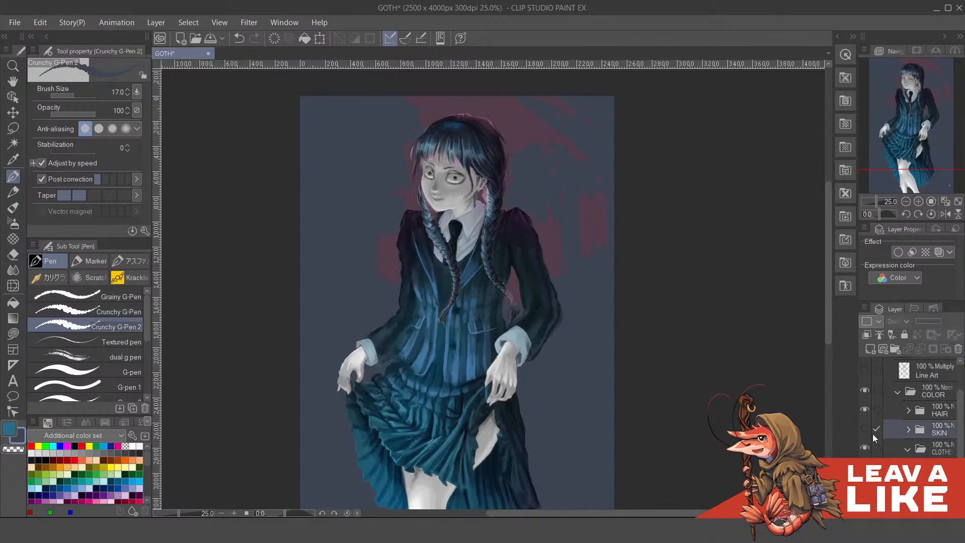
click(865, 371)
scroll(867, 390, up, 2)
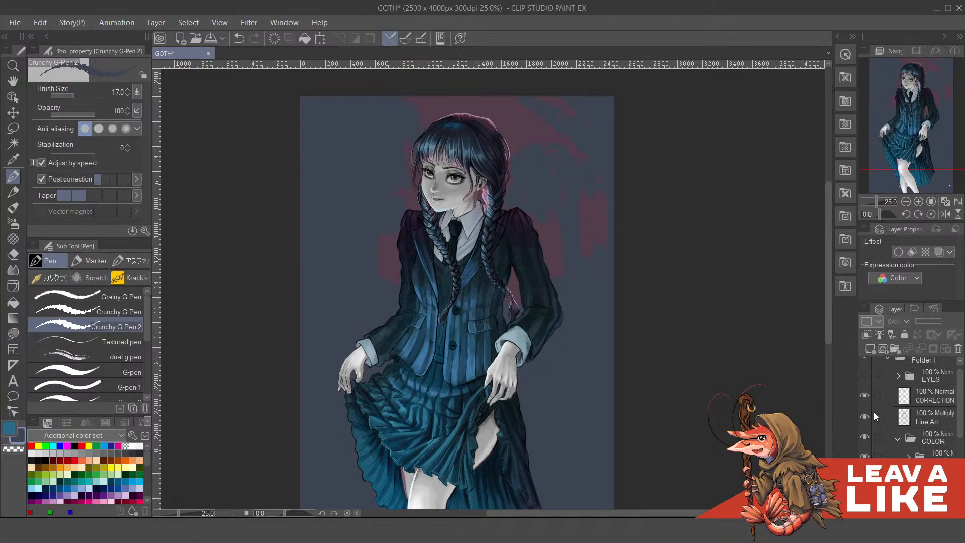
scroll(930, 430, up, 1)
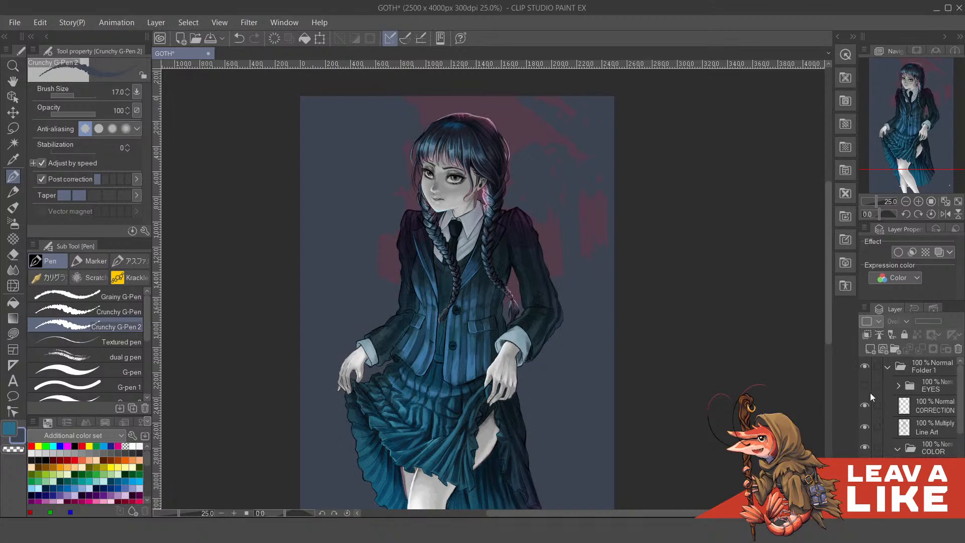
Select the clipped layer above the base layer in the clothes folder
scroll(900, 412, down, 5)
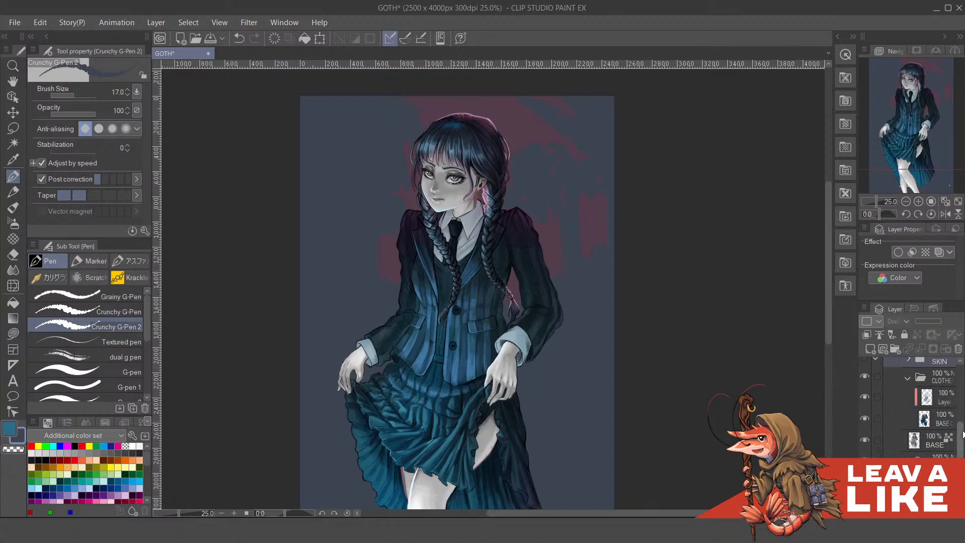
scroll(962, 435, up, 1)
click(944, 427)
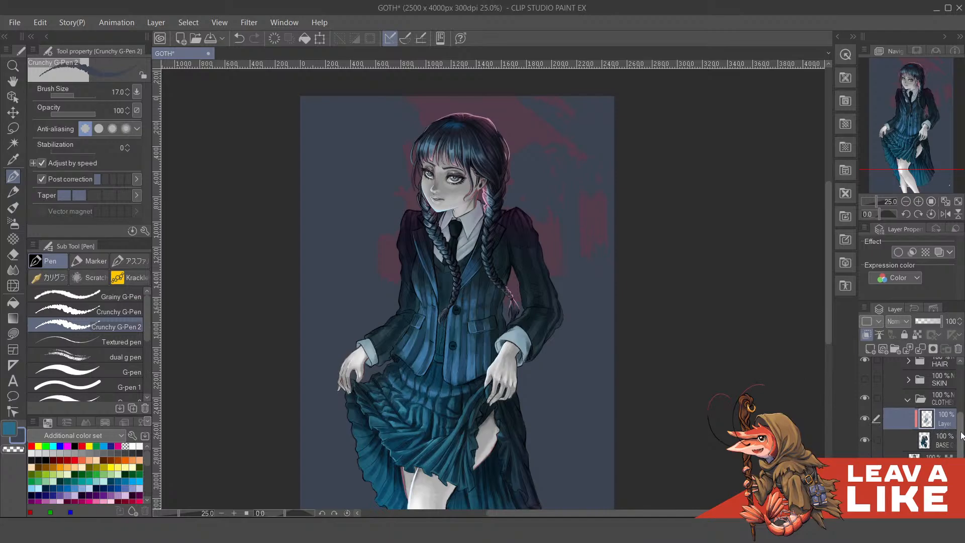
Make the detailed background, the SKIN folder and the EYES folder visible again, and save the drawing
scroll(961, 435, down, 2)
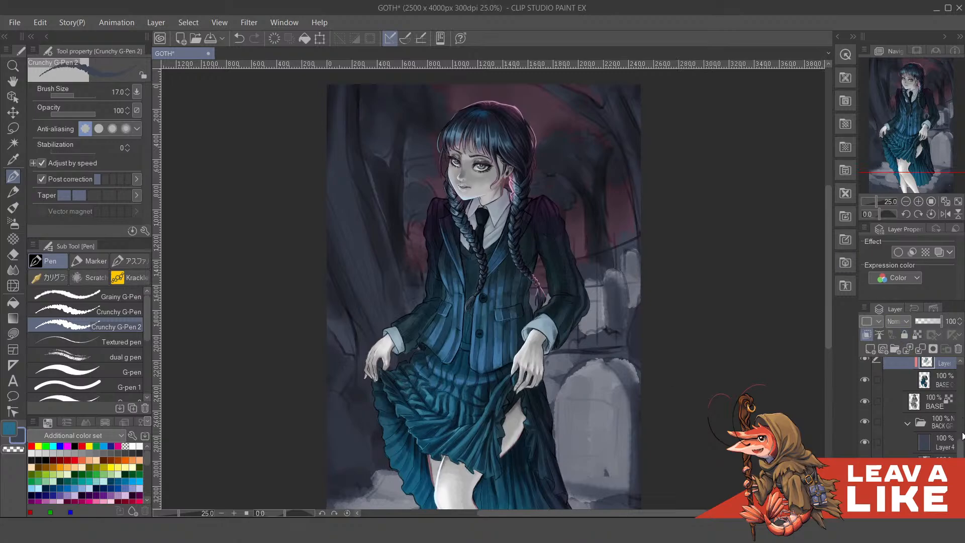
scroll(961, 435, up, 5)
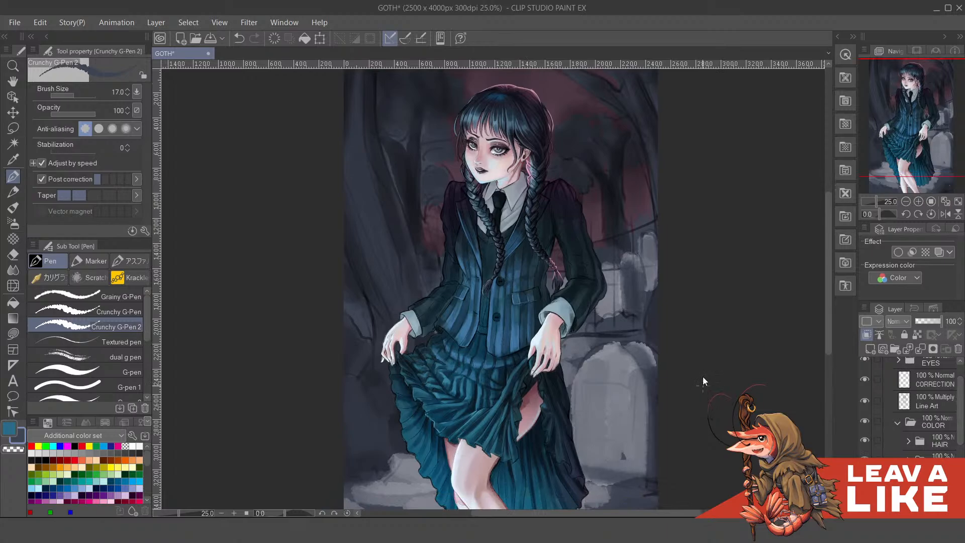
key(ctrl+s)
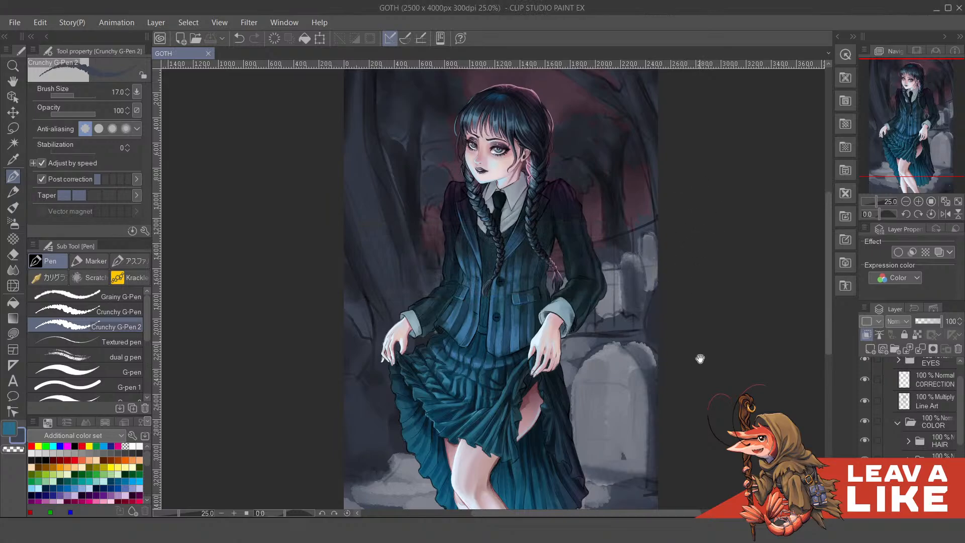
Examine the lower half of the figure, from the legs and skirt hem up to the hands and waist
drag(700, 359, 709, 311)
scroll(958, 407, down, 3)
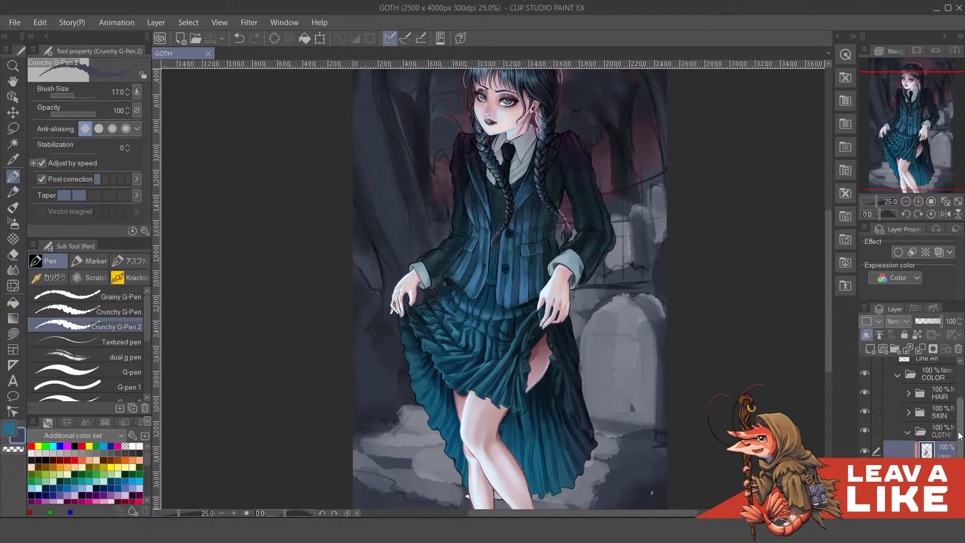
drag(715, 409, 721, 366)
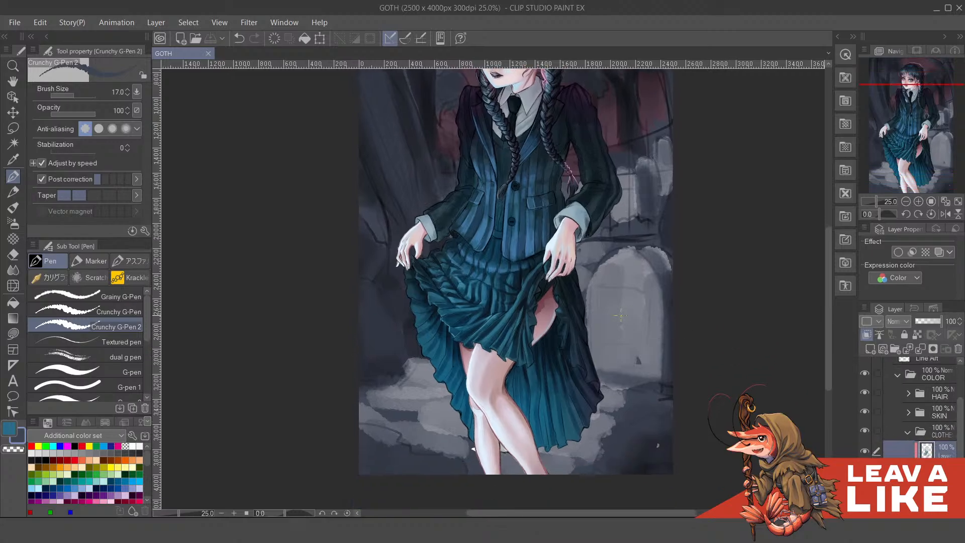
scroll(498, 352, up, 2)
drag(596, 437, 589, 295)
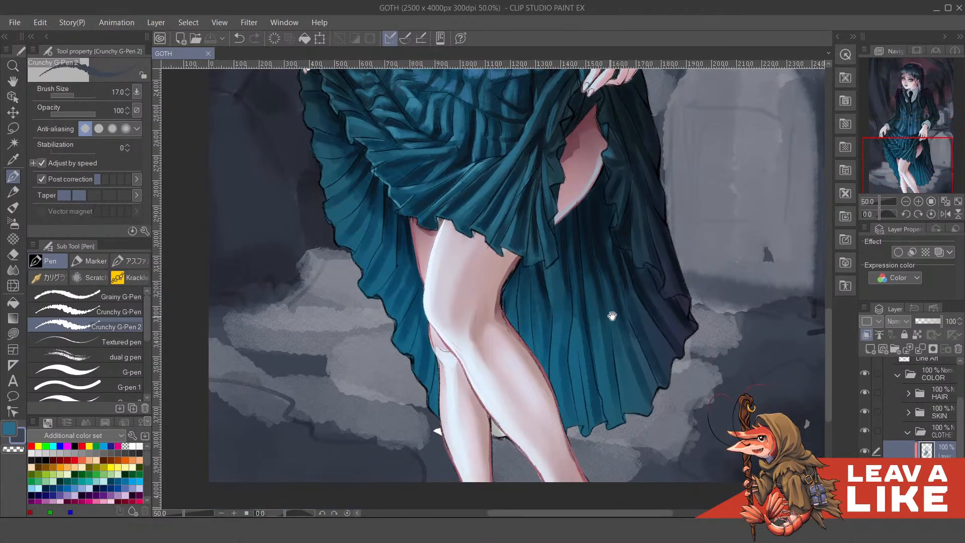
drag(659, 306, 622, 324)
drag(642, 383, 631, 353)
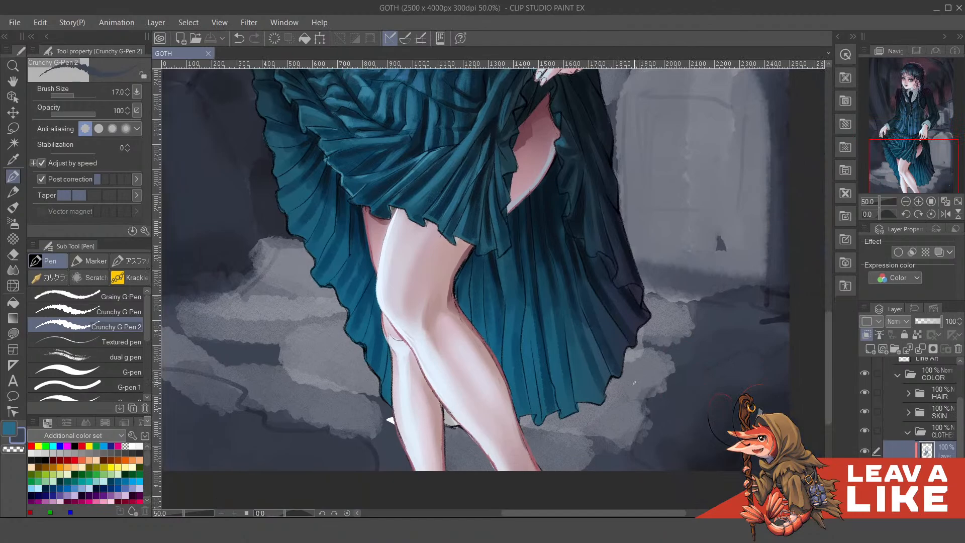
drag(628, 392, 621, 291)
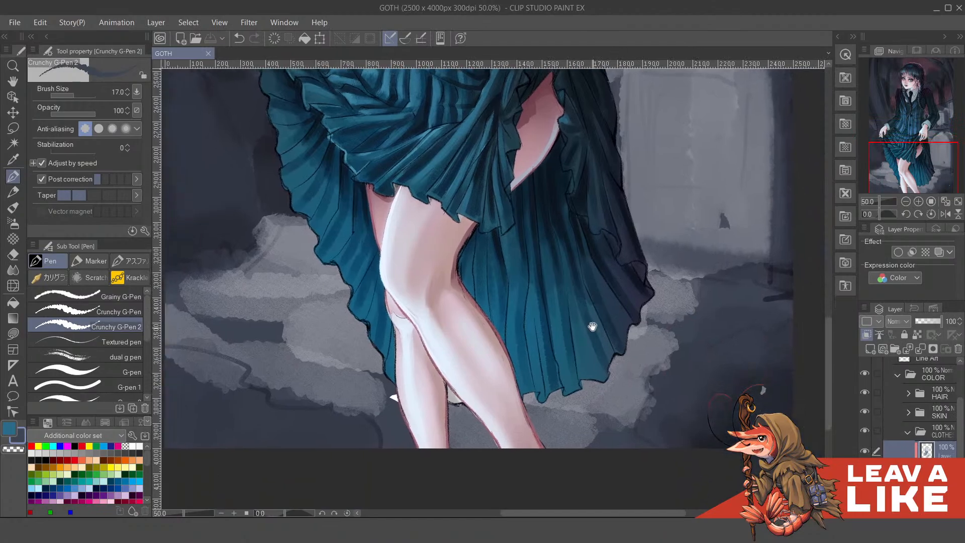
drag(593, 327, 635, 370)
drag(570, 283, 631, 430)
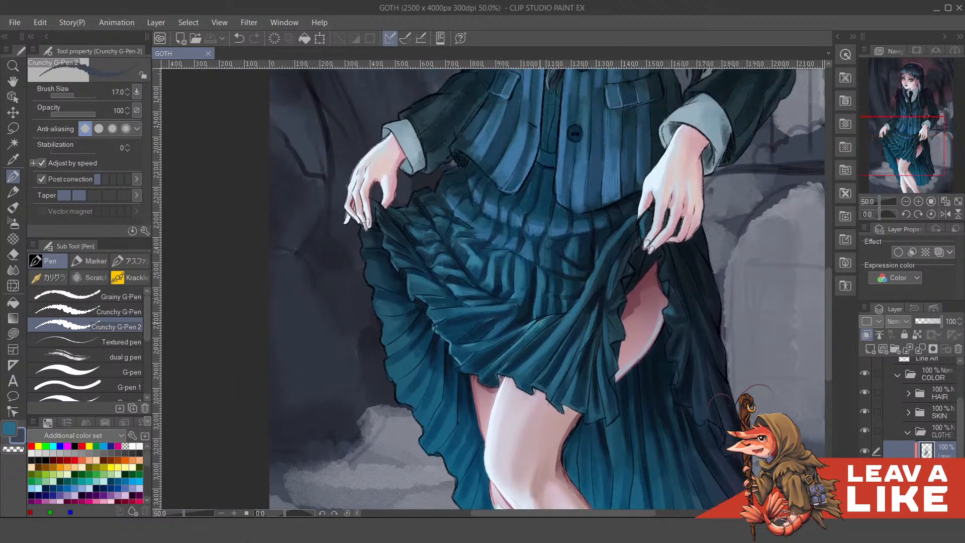
Paint light blue highlights across the skirt's upper pleats below the vest with the 鉛筆R pencil at size 30
key(p)
scroll(528, 281, up, 1)
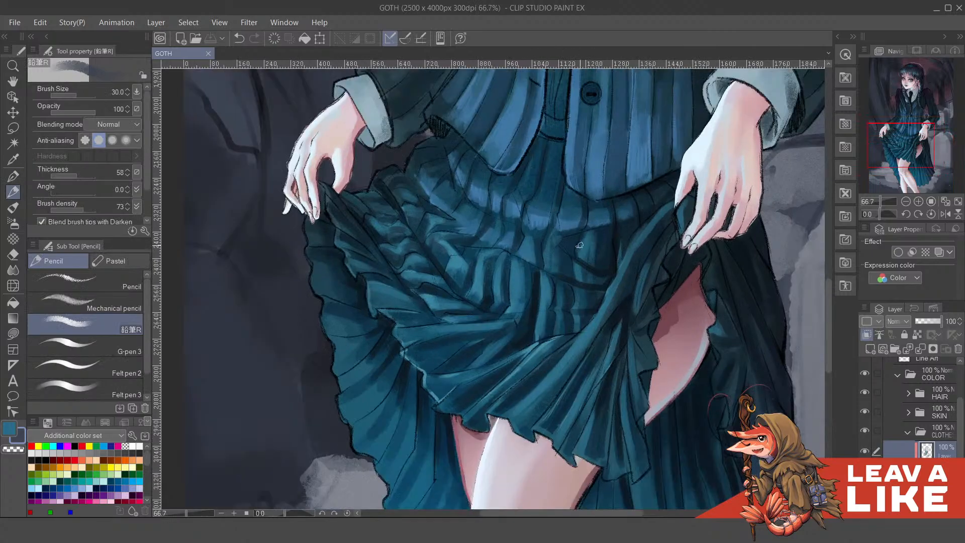
drag(615, 232, 632, 301)
scroll(607, 307, up, 2)
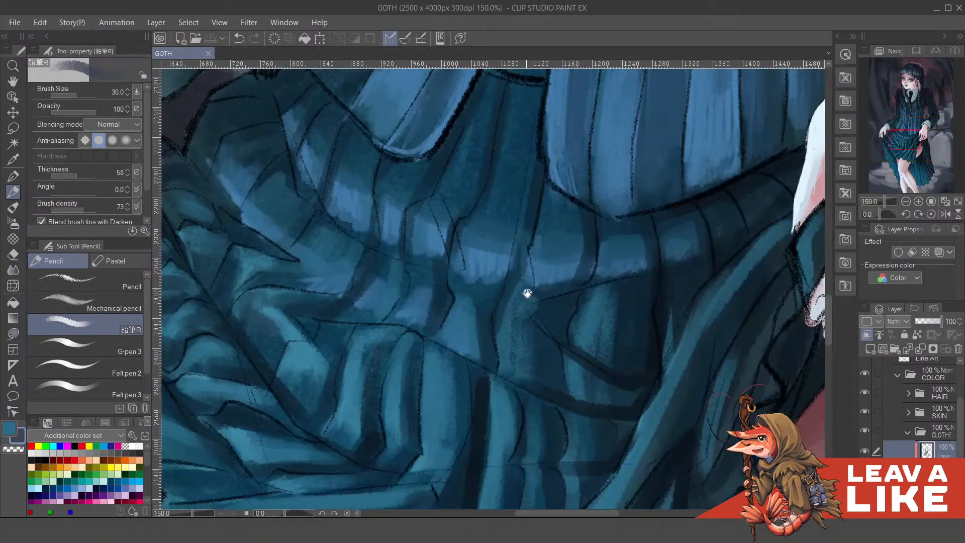
drag(526, 293, 578, 323)
alt+click(543, 293)
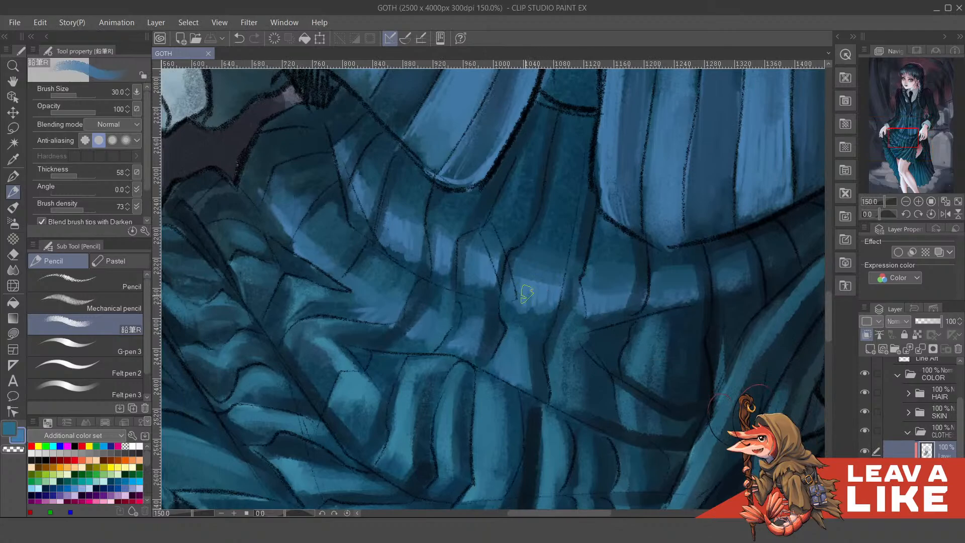
mouse_move(524, 284)
mouse_down()
mouse_move(594, 312)
mouse_move(599, 296)
mouse_move(620, 303)
mouse_move(589, 290)
mouse_move(693, 287)
mouse_move(663, 297)
mouse_move(696, 296)
mouse_move(674, 291)
mouse_move(753, 279)
mouse_up()
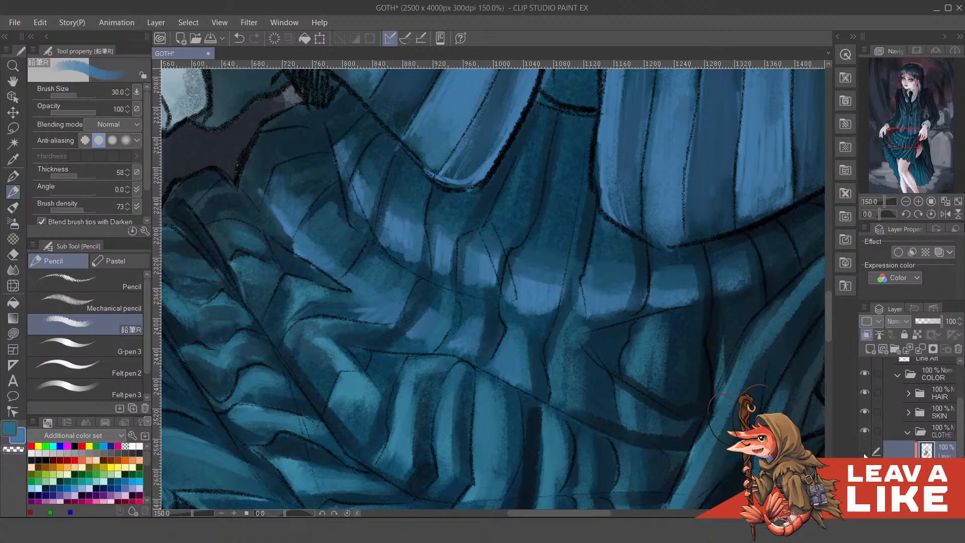
Show the clipped clothes layer again and blend the highlights on the central pleats below the vest with sampled blues at size 30
click(865, 452)
drag(517, 246, 574, 310)
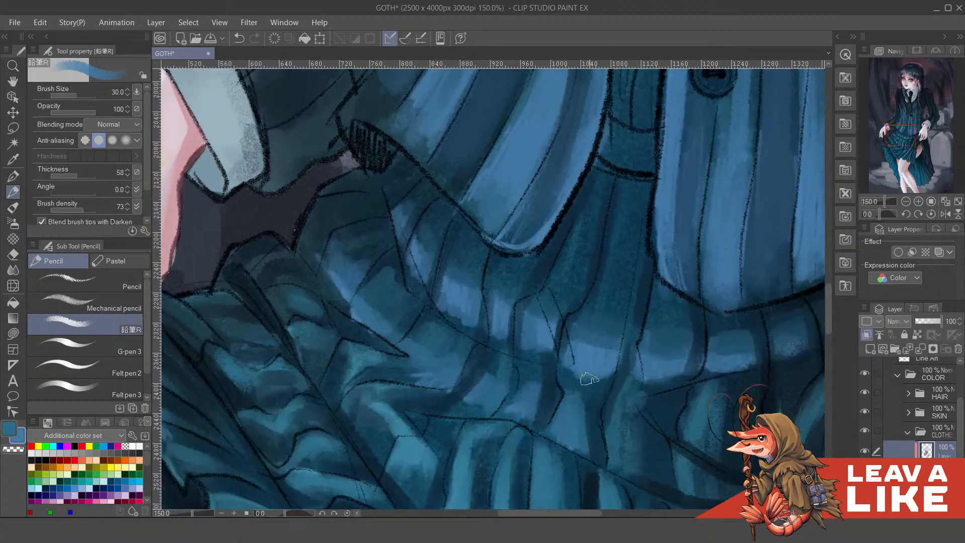
mouse_move(589, 379)
mouse_down()
mouse_move(584, 372)
mouse_move(605, 362)
mouse_move(607, 380)
mouse_move(633, 339)
mouse_up()
alt+click(597, 347)
alt+click(632, 358)
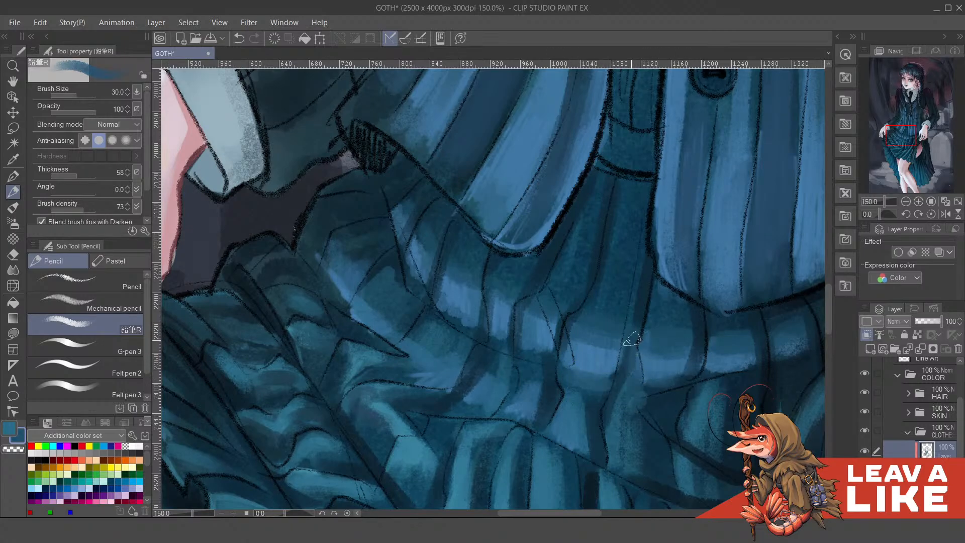
alt+click(661, 369)
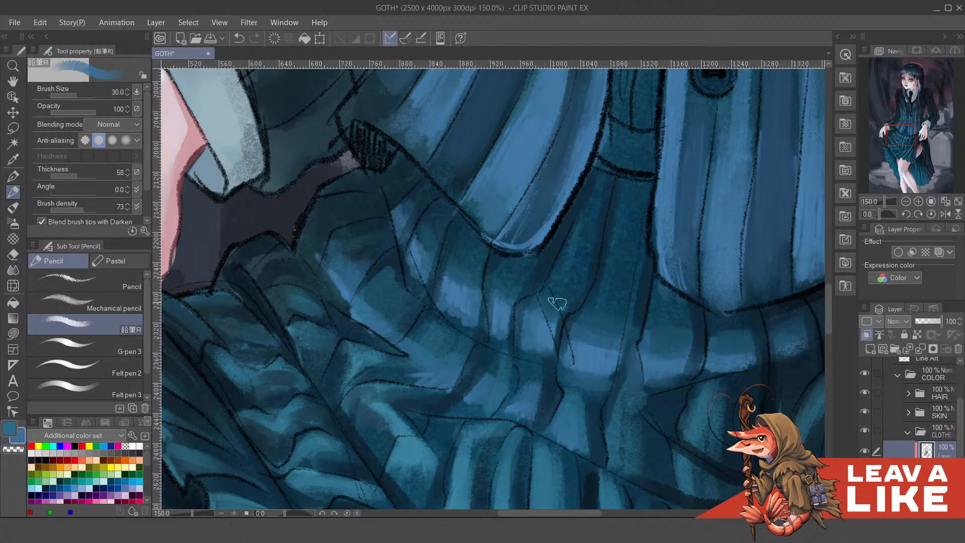
drag(557, 303, 611, 347)
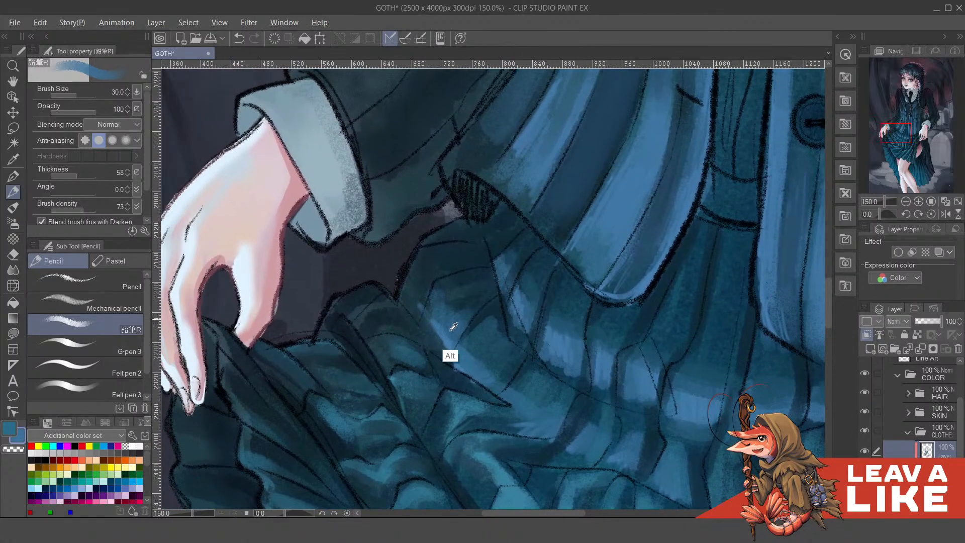
Darken the fold line below the vest's hatched corner using a sampled dark tone and the 鉛筆R pencil at size 17
alt+click(351, 366)
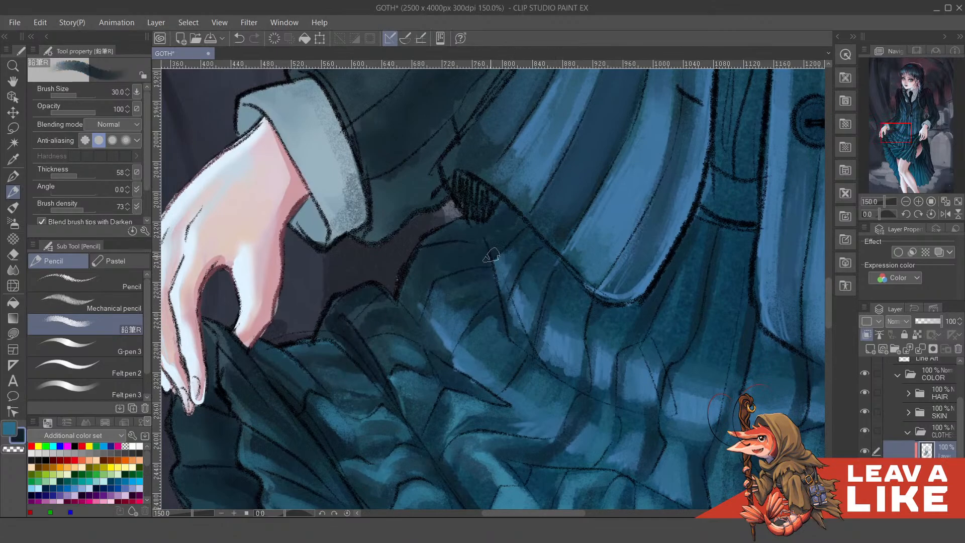
drag(492, 257, 522, 342)
key(ctrl+z)
key(bracketleft)
key(bracketleft)
key(bracketleft)
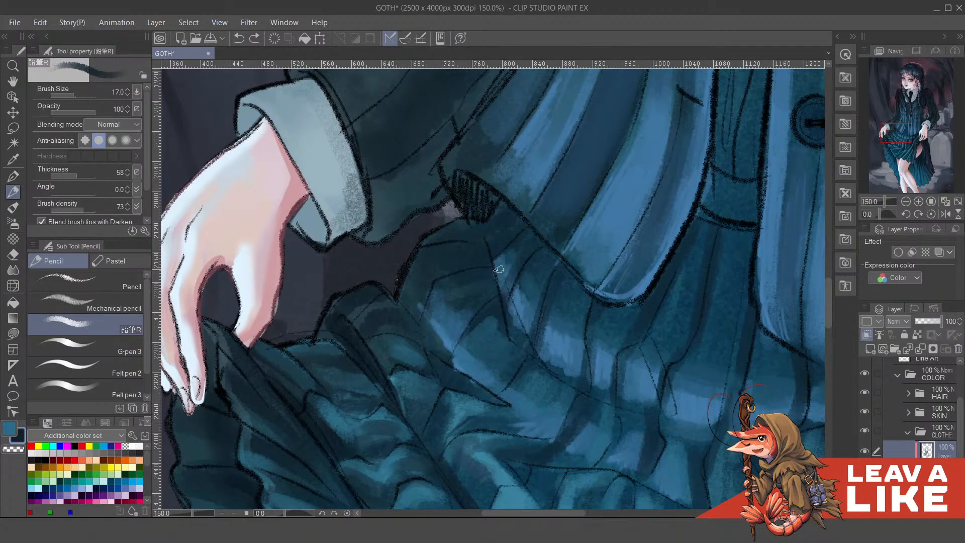
mouse_move(495, 270)
mouse_down()
mouse_move(521, 344)
mouse_move(507, 317)
mouse_up()
Deepen the dark creases between the skirt's upper pleats, up to the gap between the vest fronts, at size 17
drag(663, 369, 624, 309)
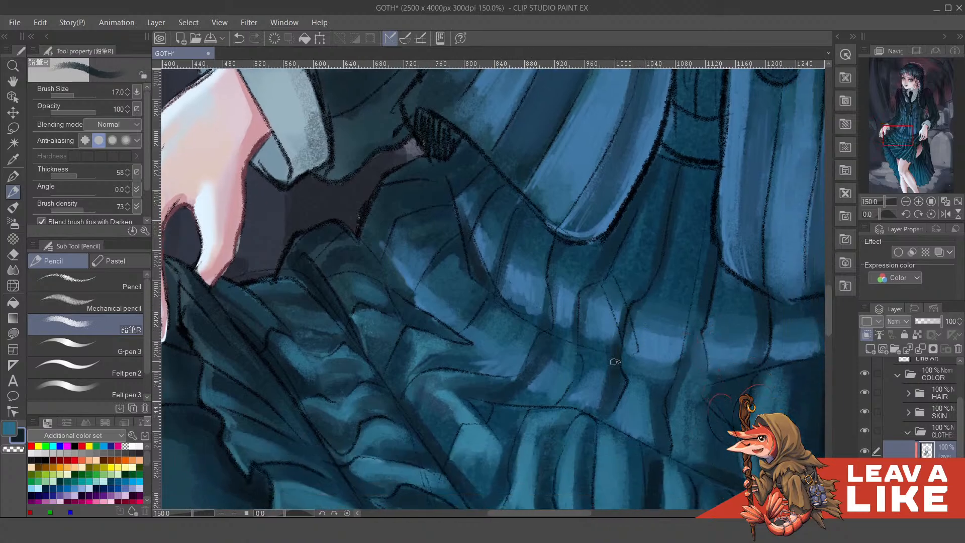
drag(580, 325, 569, 393)
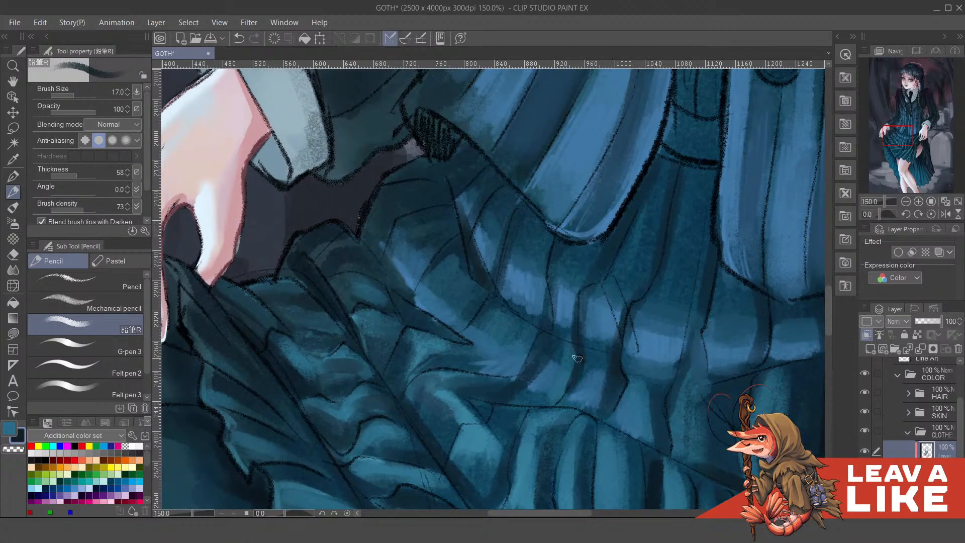
drag(578, 359, 550, 413)
drag(584, 305, 547, 335)
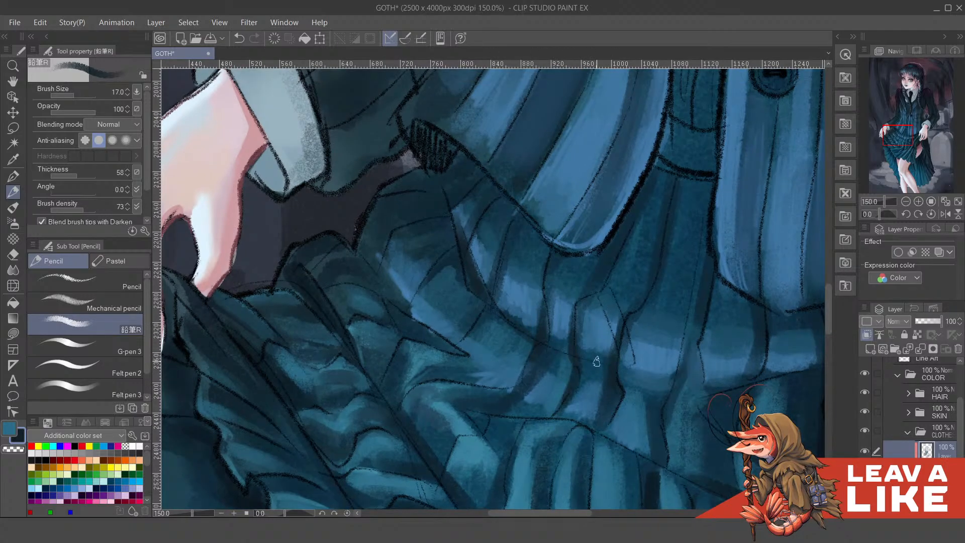
mouse_move(549, 345)
mouse_down()
mouse_move(602, 370)
mouse_move(613, 350)
mouse_up()
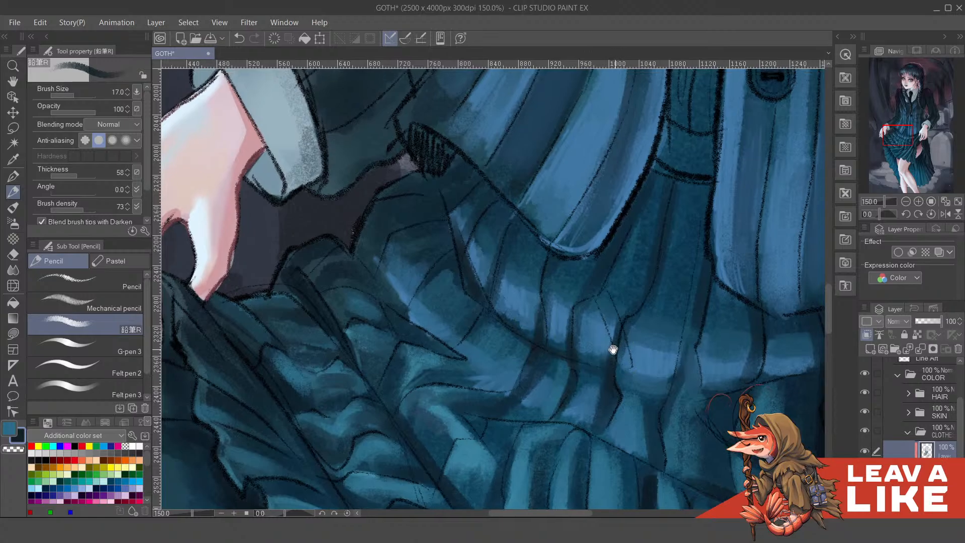
drag(658, 316, 631, 315)
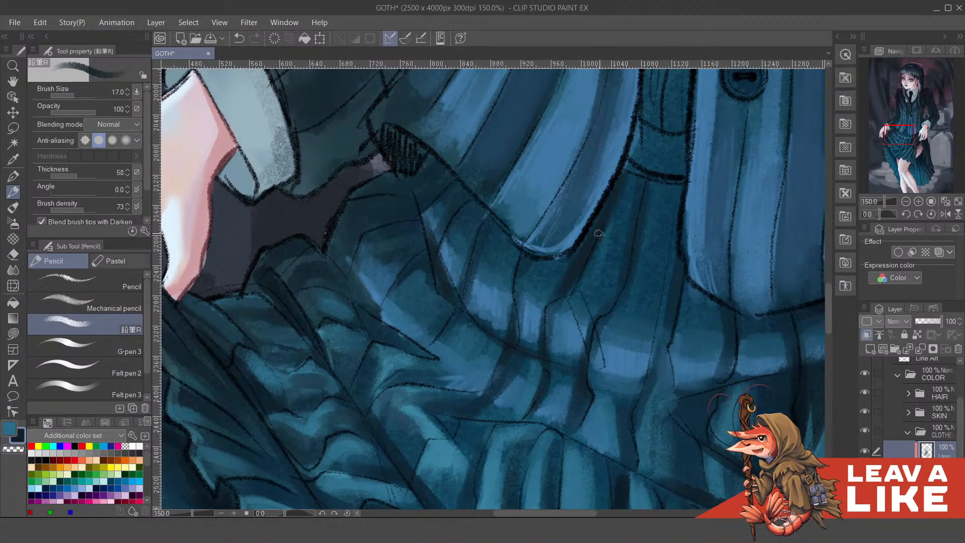
drag(626, 163, 686, 185)
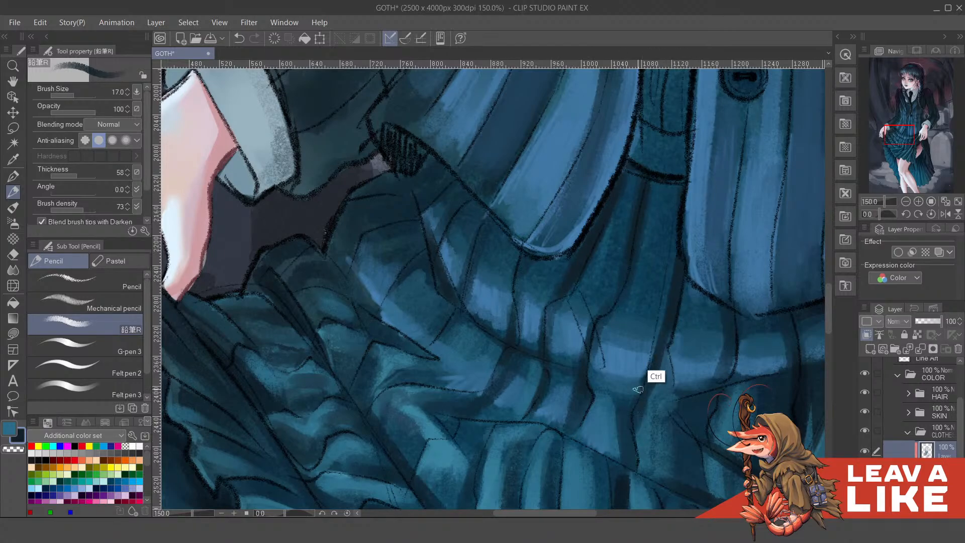
Refine the blue highlights and mid-tones across the central and neighbouring upper pleats with sampled colours at size 17
scroll(653, 374, down, 5)
scroll(726, 261, down, 1)
scroll(654, 224, up, 3)
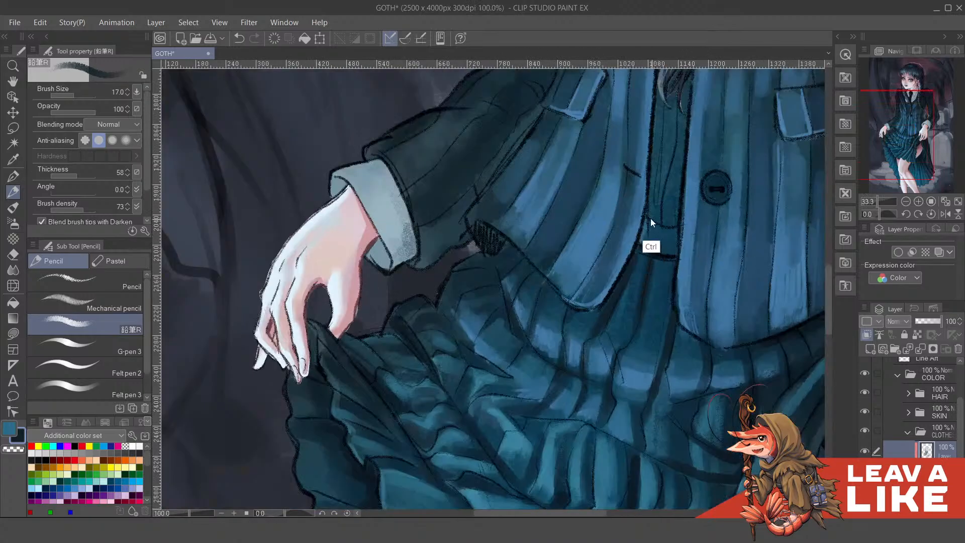
scroll(639, 322, up, 1)
mouse_move(687, 362)
mouse_down()
mouse_move(650, 339)
mouse_move(647, 304)
mouse_up()
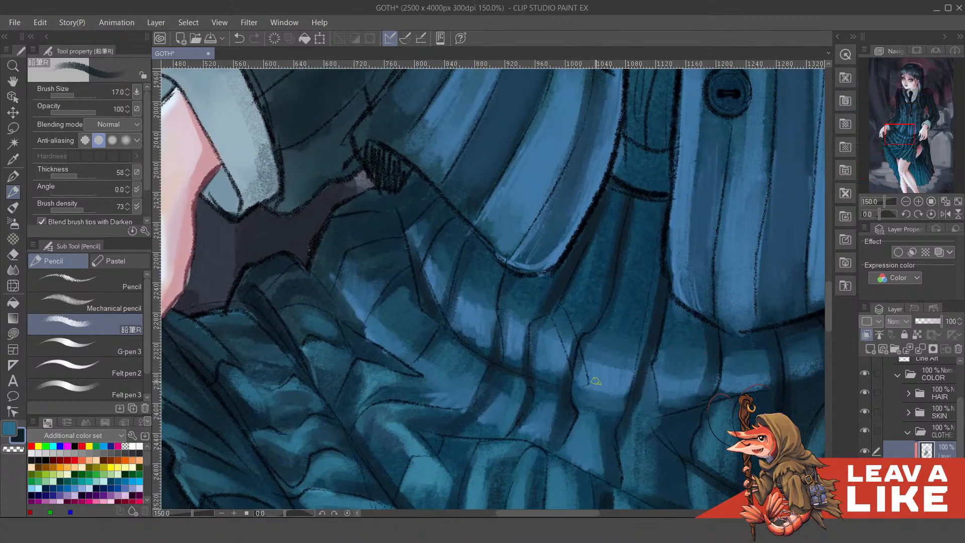
alt+click(593, 380)
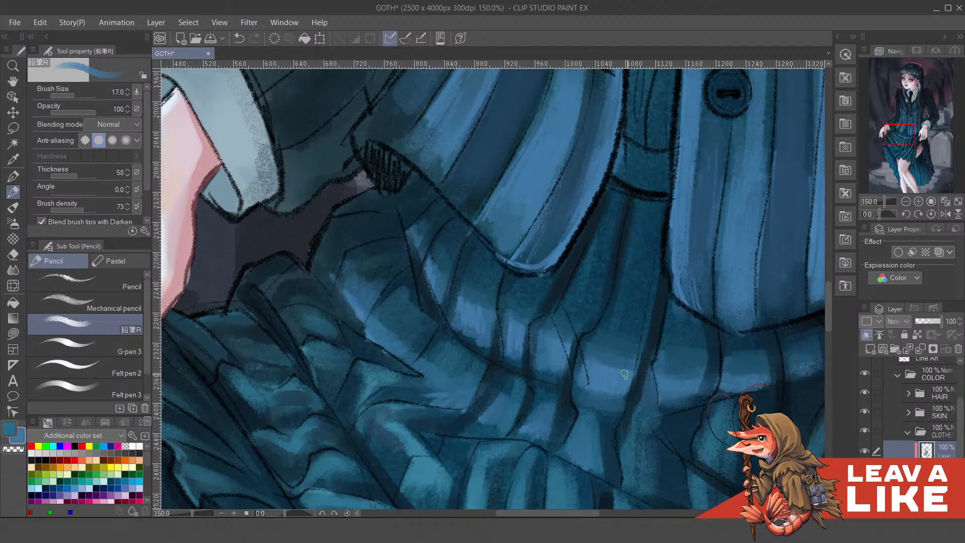
drag(578, 368, 602, 372)
drag(640, 293, 652, 295)
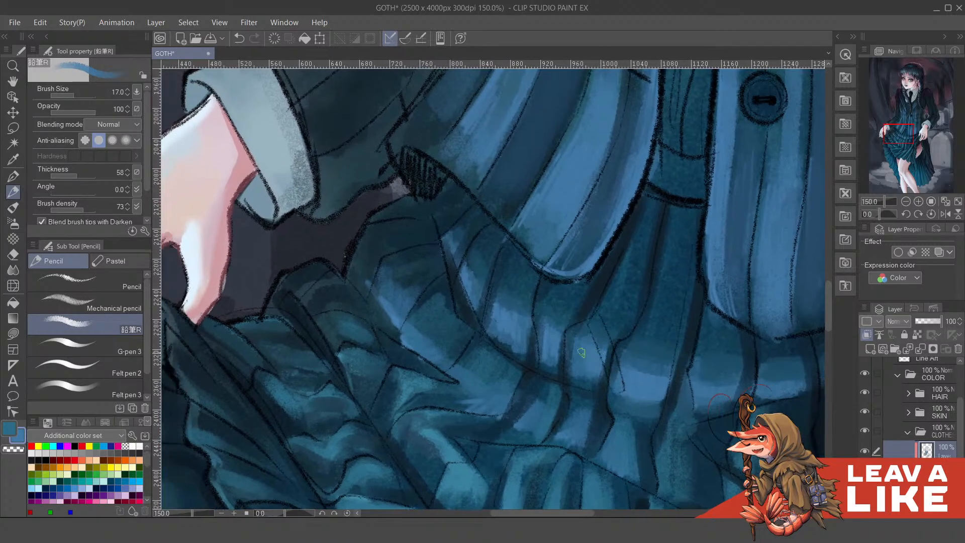
alt+click(578, 367)
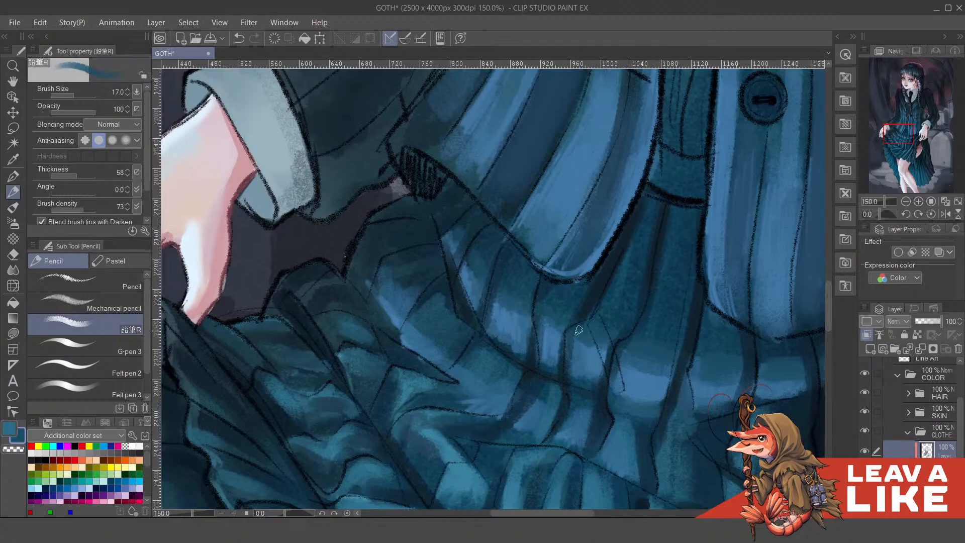
drag(653, 405, 652, 404)
alt+click(643, 369)
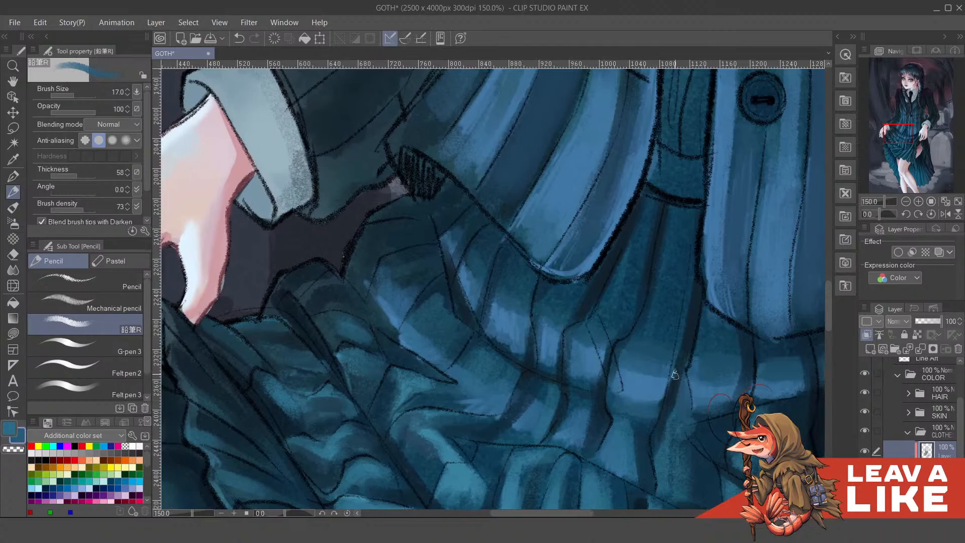
mouse_move(737, 365)
mouse_down()
mouse_move(679, 332)
mouse_move(701, 354)
mouse_up()
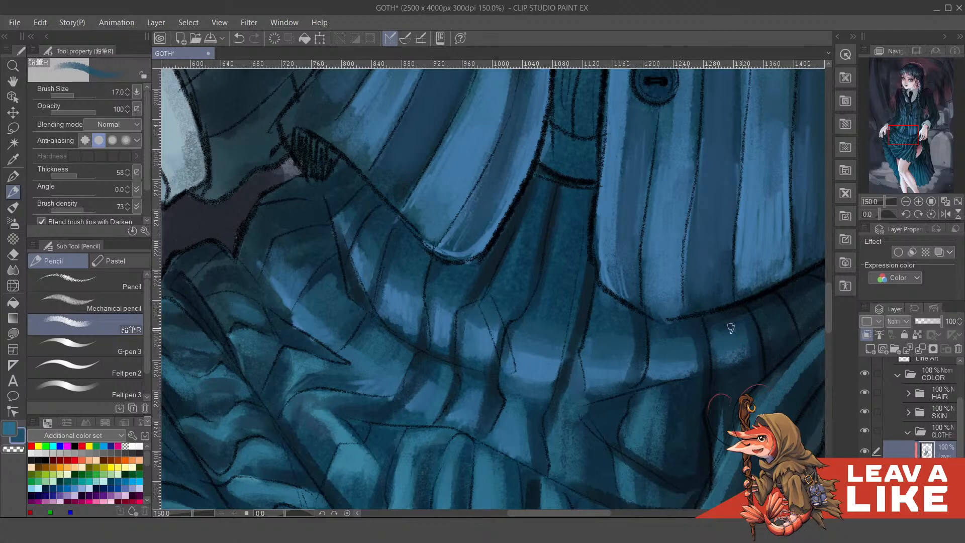
Shade the pleats directly under the waistband with a sampled dark blue, increasing the pencil from size 17 to 30
scroll(698, 261, down, 4)
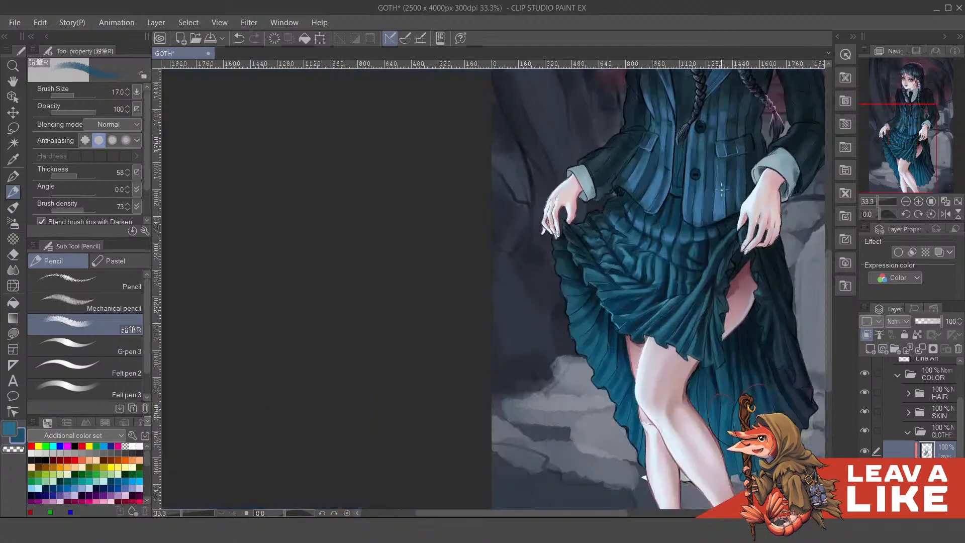
scroll(723, 189, up, 4)
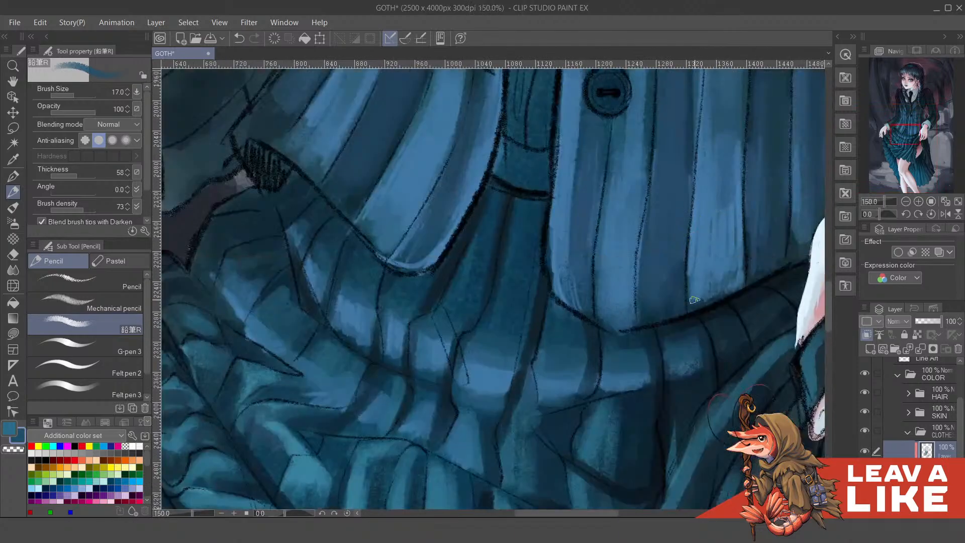
mouse_move(687, 260)
mouse_down()
mouse_move(675, 304)
mouse_move(666, 243)
mouse_move(673, 258)
mouse_up()
alt+click(618, 446)
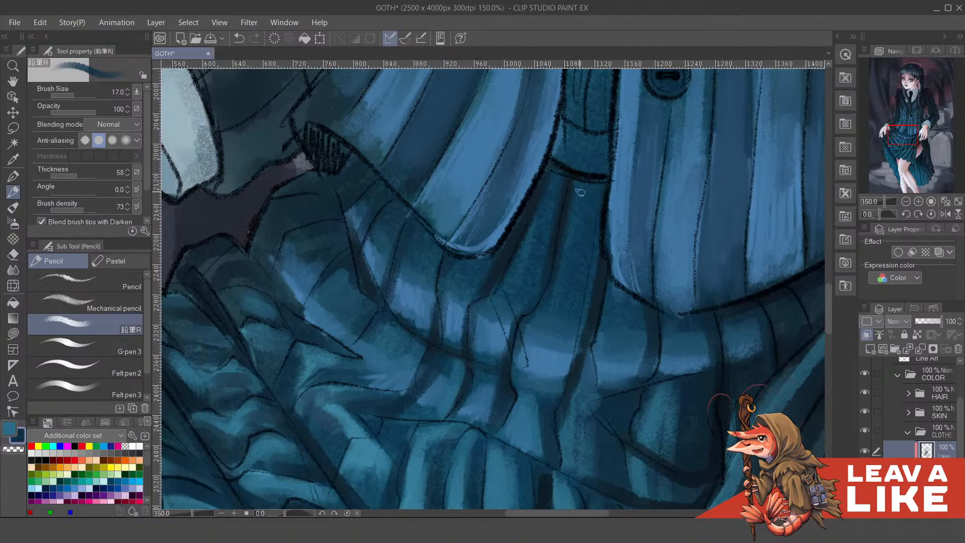
drag(581, 192, 571, 253)
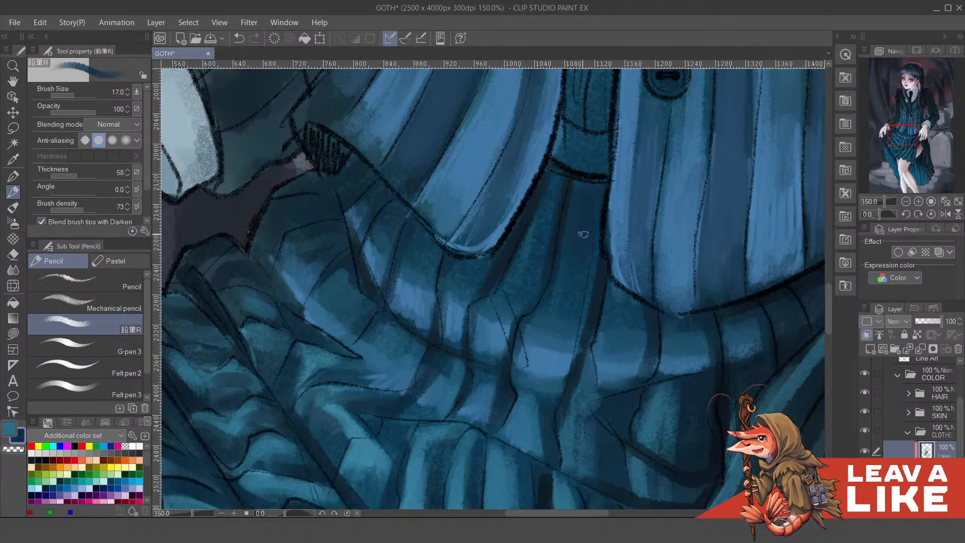
key(bracketright)
key(bracketright)
key(bracketright)
drag(553, 186, 538, 258)
drag(545, 202, 528, 256)
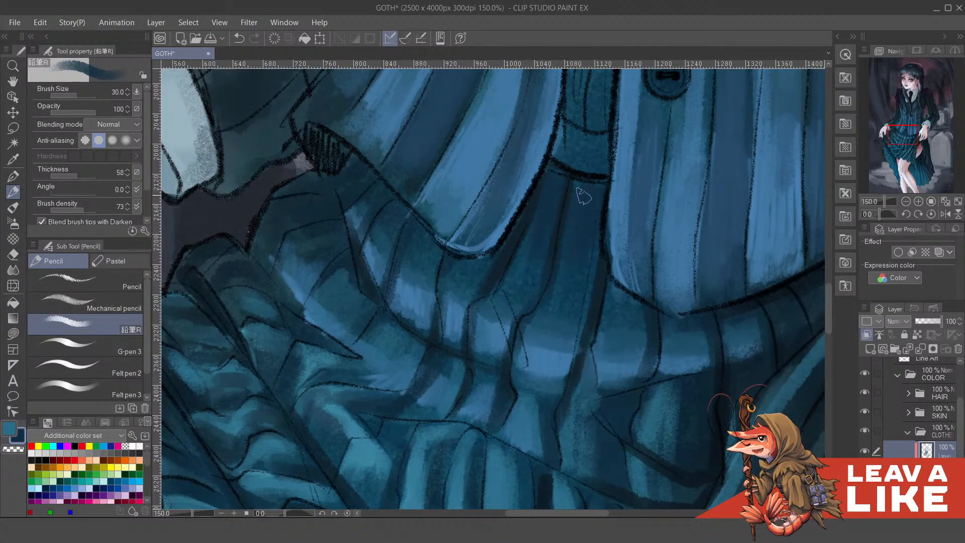
Tone down the bright rim along the front skirt's ruffled hem above the thigh with sampled teals at size 30
scroll(637, 291, down, 3)
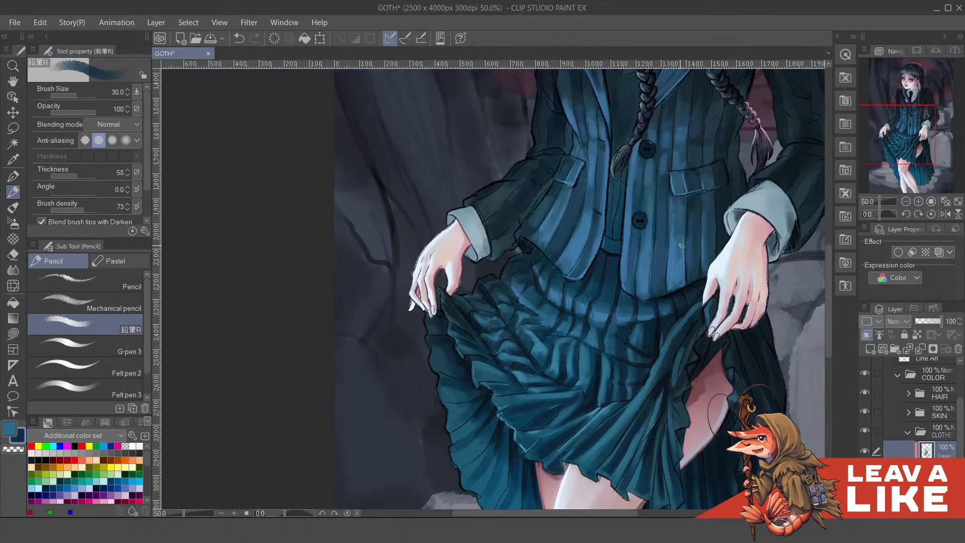
scroll(688, 239, down, 1)
drag(800, 184, 697, 229)
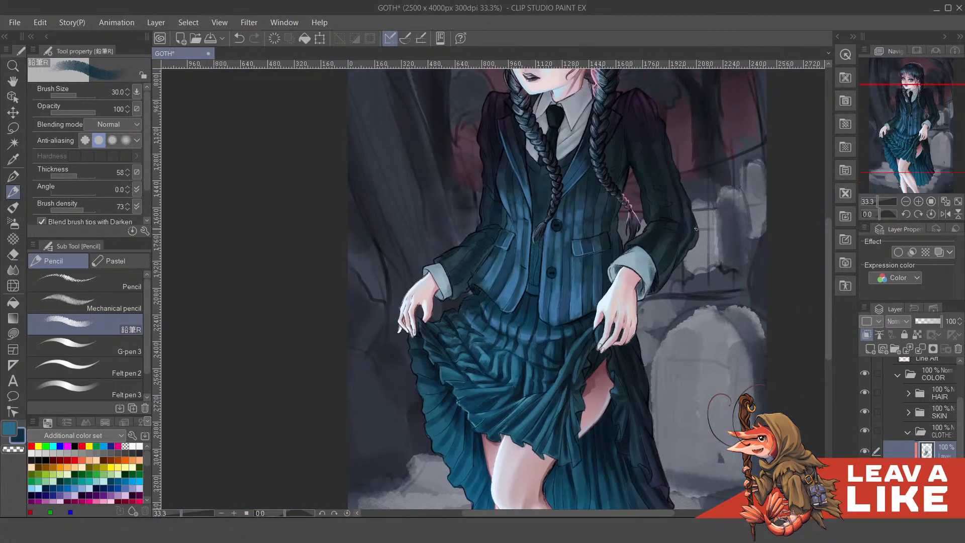
drag(687, 315, 684, 267)
drag(618, 332, 677, 201)
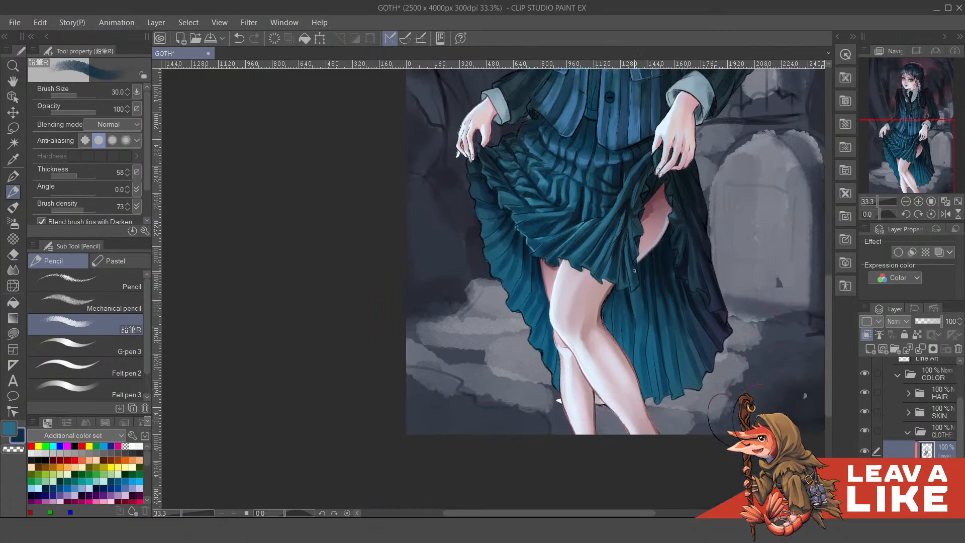
scroll(520, 236, up, 5)
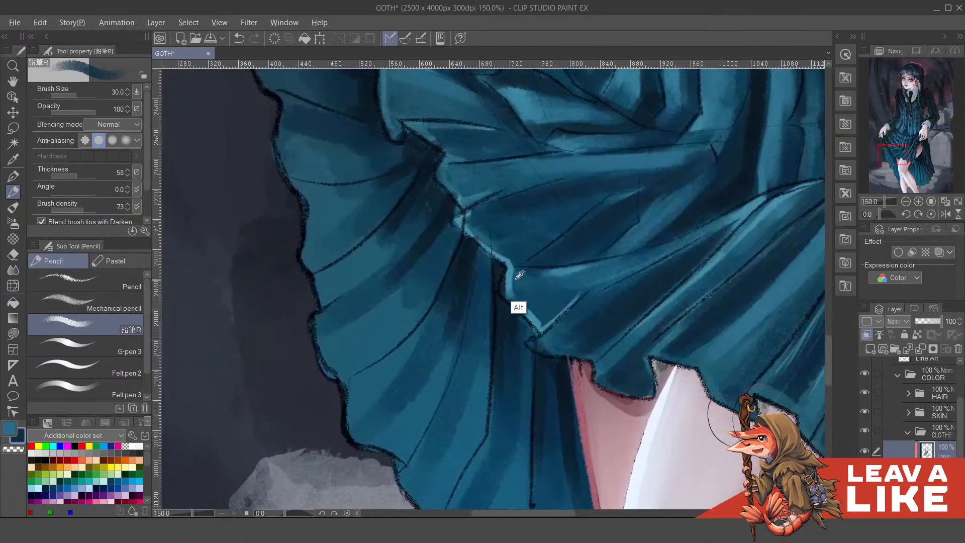
alt+click(518, 277)
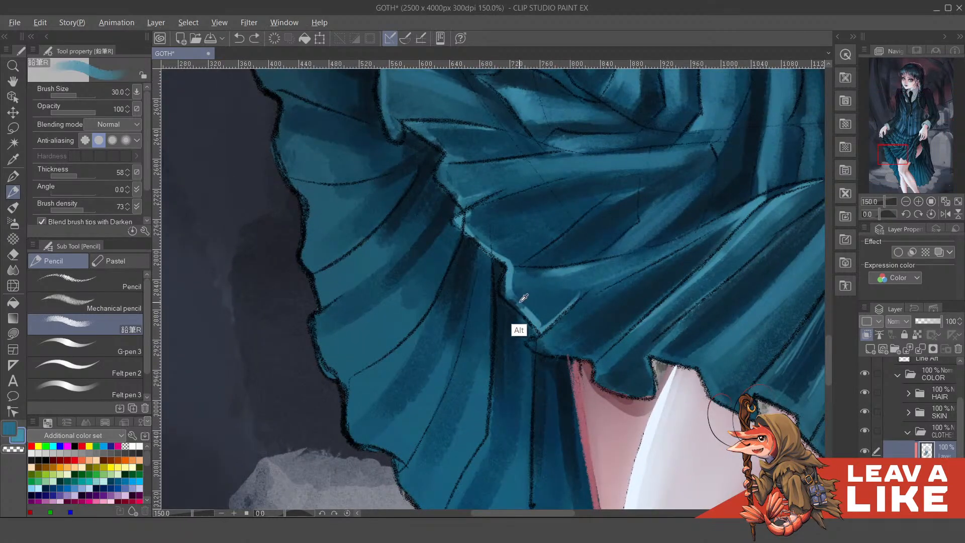
alt+click(556, 299)
mouse_move(509, 272)
mouse_down()
mouse_move(527, 316)
mouse_move(540, 323)
mouse_move(562, 308)
mouse_move(577, 357)
mouse_up()
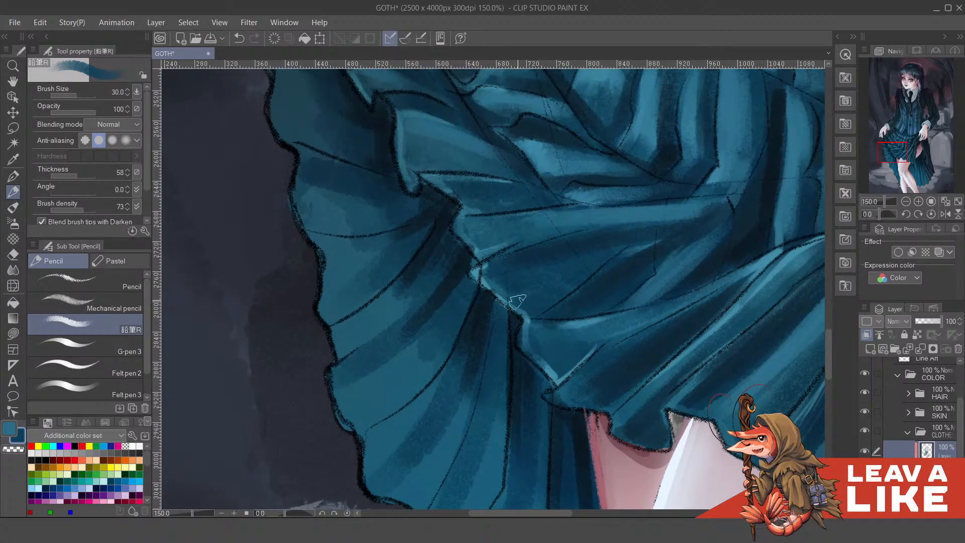
Rework the folds along the front skirt's hem edge with a sampled lighter teal
drag(660, 223, 646, 223)
alt+click(571, 354)
drag(581, 326, 517, 327)
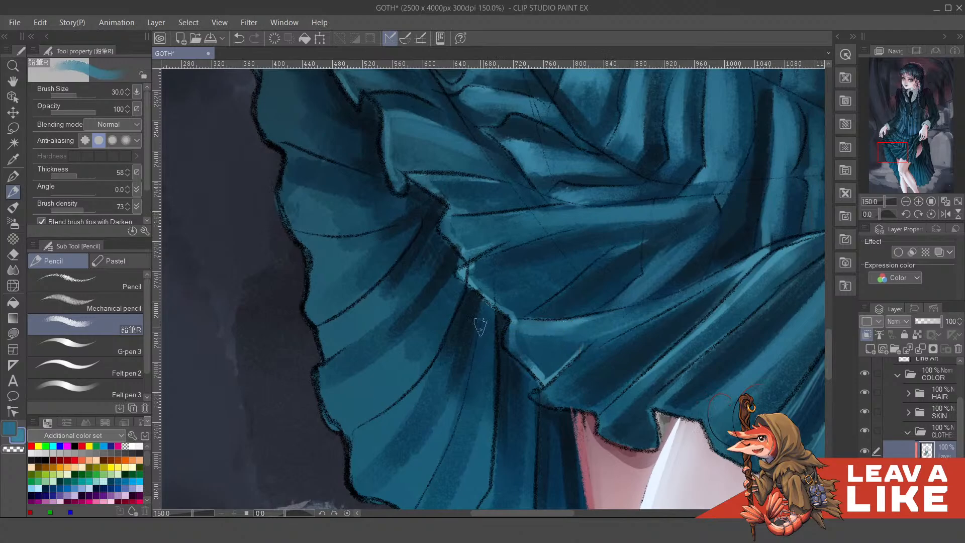
drag(645, 264, 540, 264)
drag(419, 225, 551, 221)
Mirror the canvas view horizontally to check the skirt's folds, and undo the last two brush strokes
scroll(688, 177, down, 4)
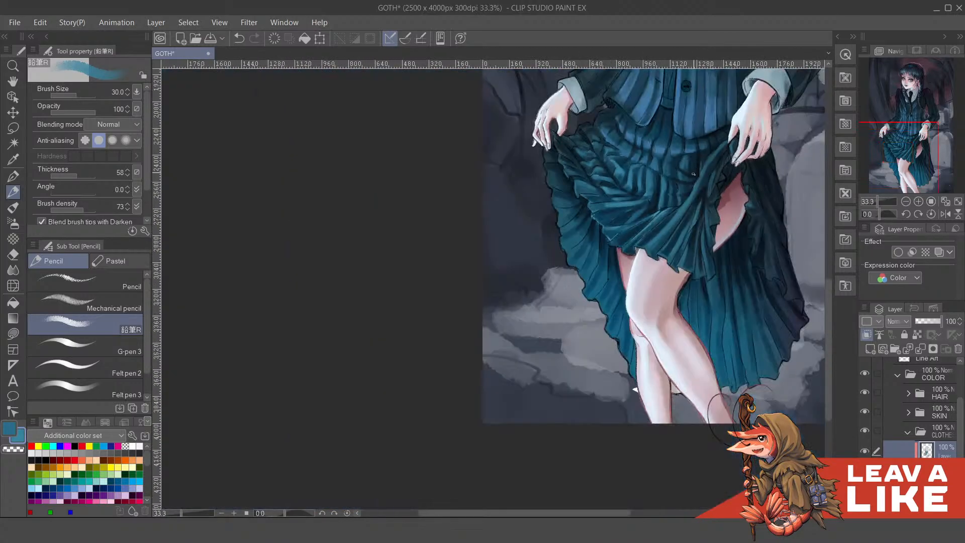
key(h)
scroll(457, 197, up, 2)
drag(336, 211, 415, 269)
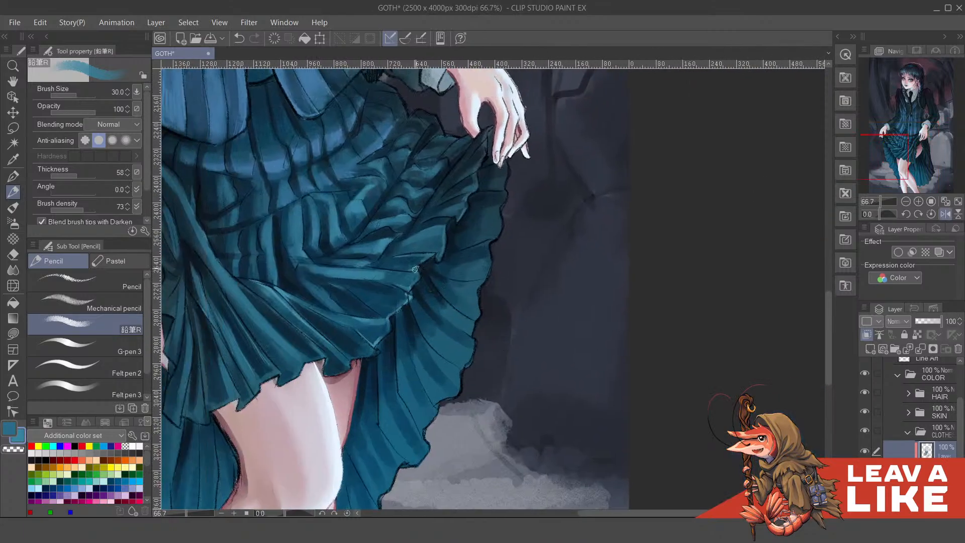
key(ctrl+z)
key(ctrl+z)
drag(409, 241, 442, 230)
drag(491, 181, 610, 243)
drag(524, 370, 602, 427)
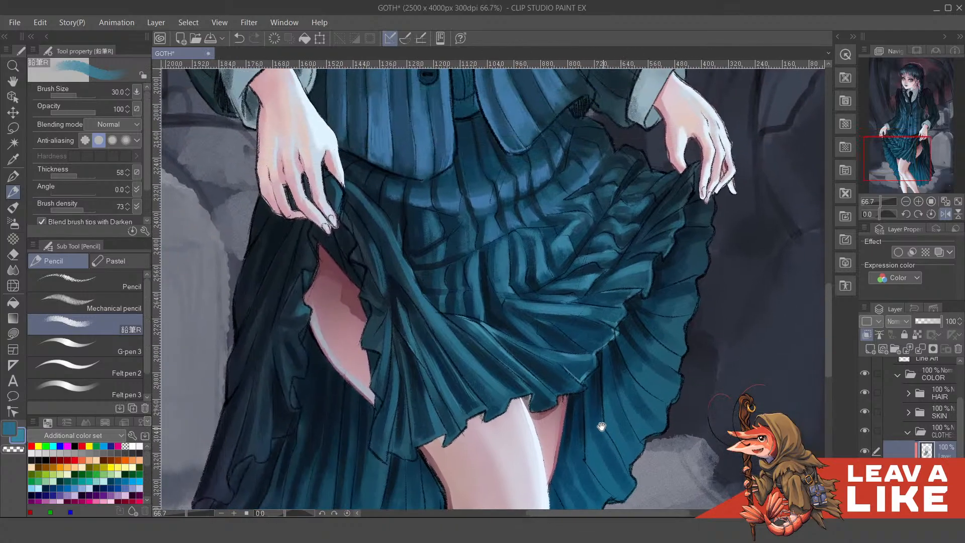
scroll(557, 329, up, 1)
scroll(577, 220, up, 1)
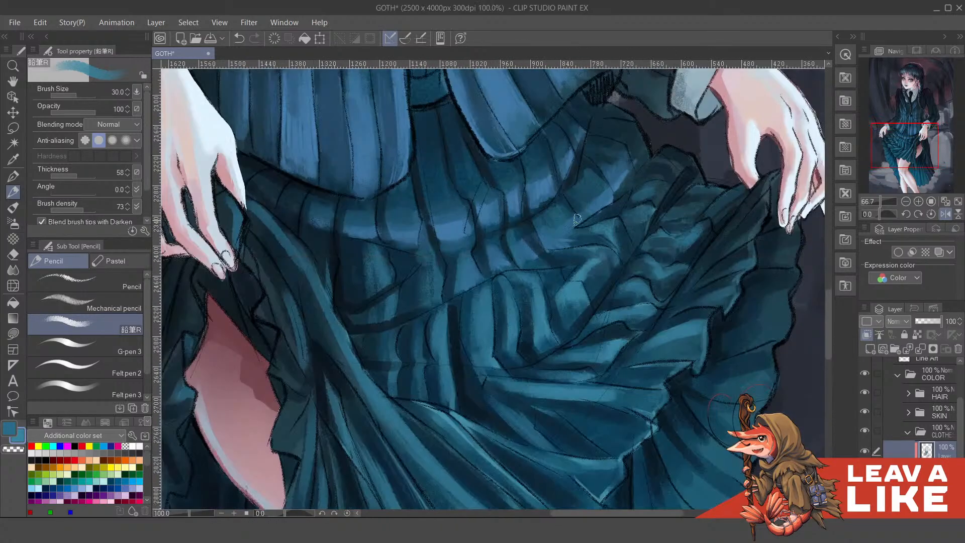
Paint a sampled blue over the skirt's folds just below the waistband, beside the side crease
drag(577, 220, 589, 259)
key(alt)
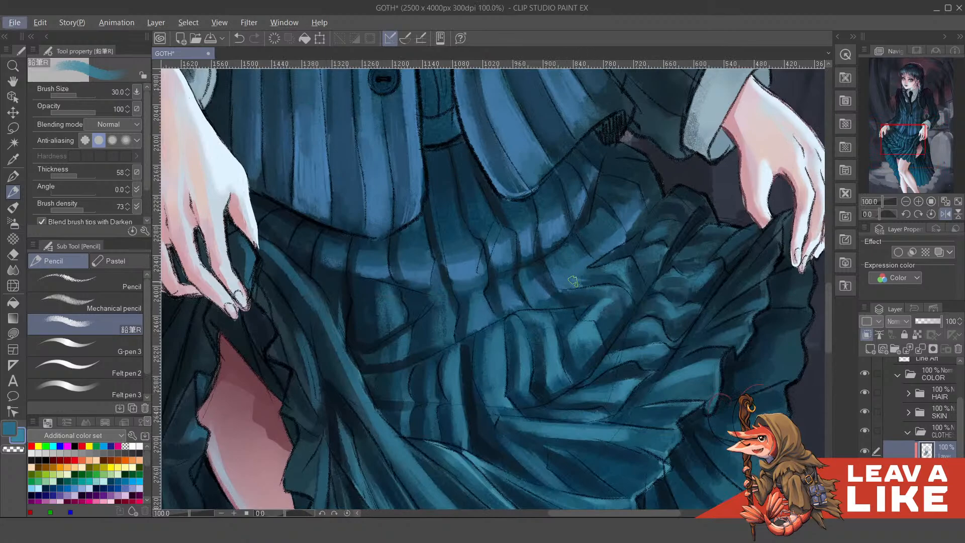
alt+click(571, 309)
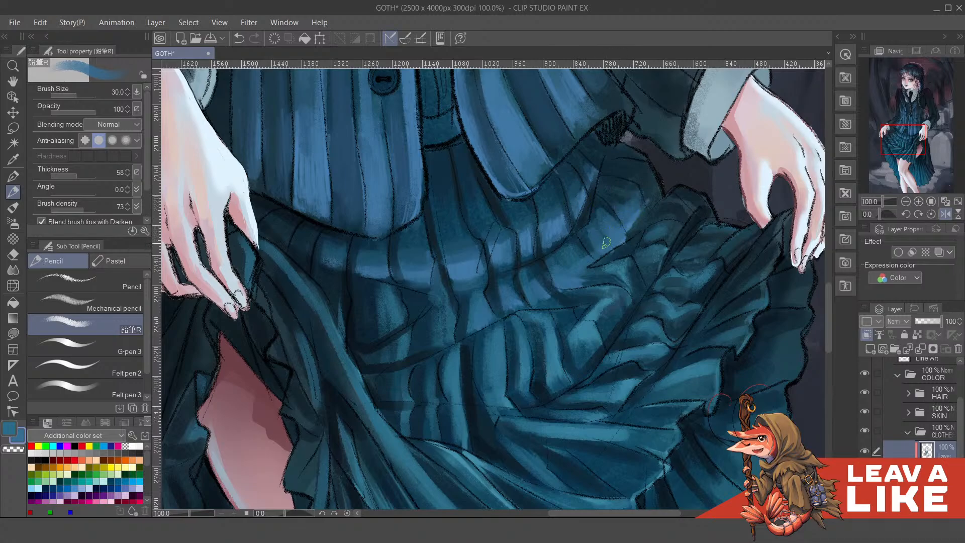
key(ctrl+minus)
key(ctrl+minus)
key(ctrl+minus)
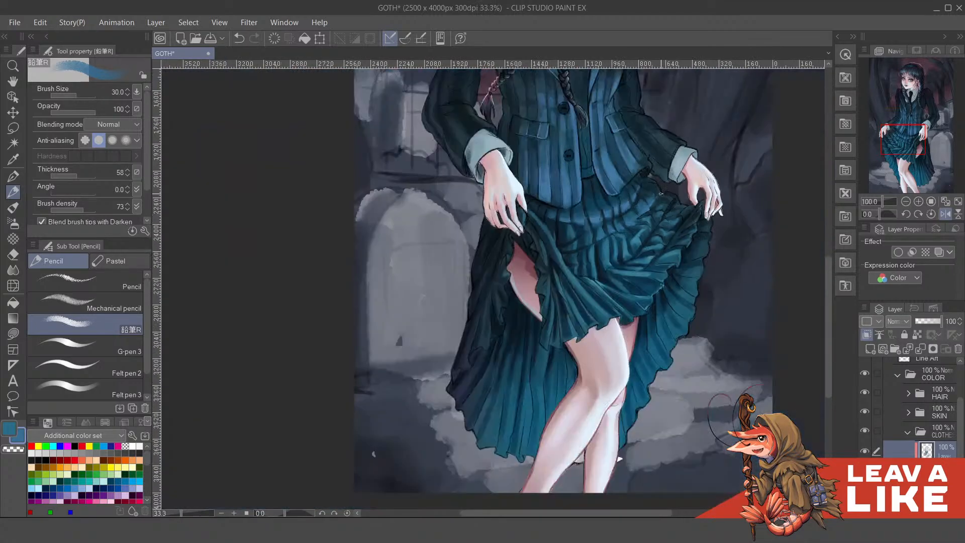
Tone down the bright highlights on the skirt's side pleats beneath the jacket's corner with sampled dark teals
key(asciicircum)
scroll(661, 195, up, 3)
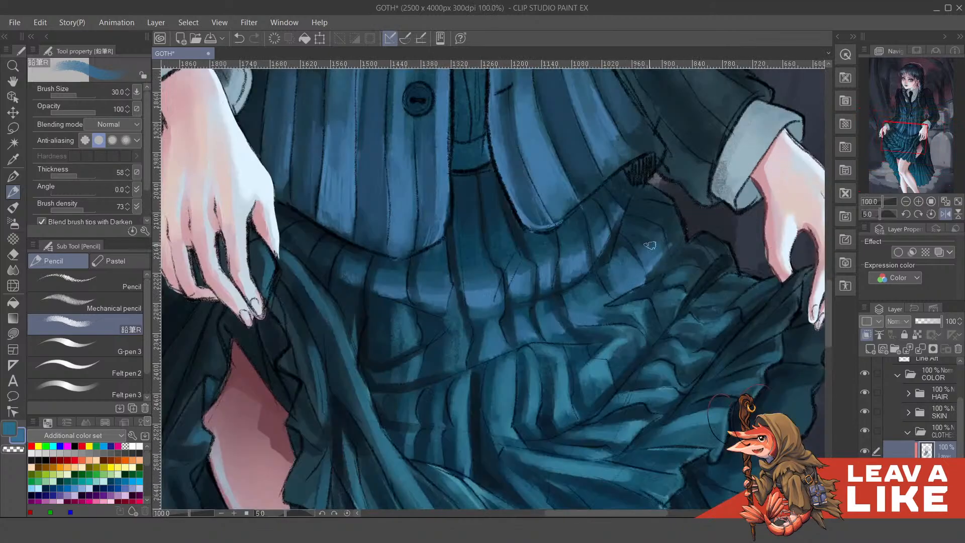
drag(648, 272, 651, 279)
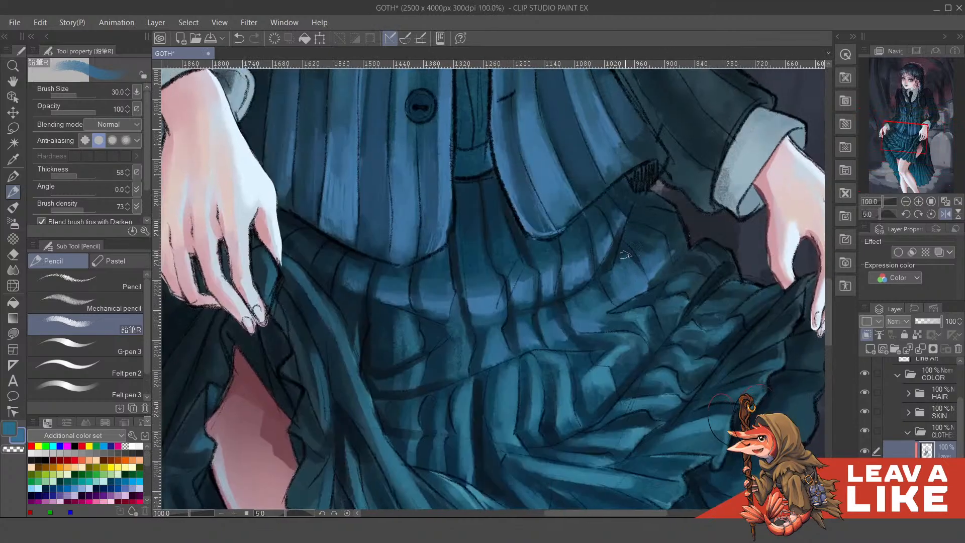
alt+click(576, 273)
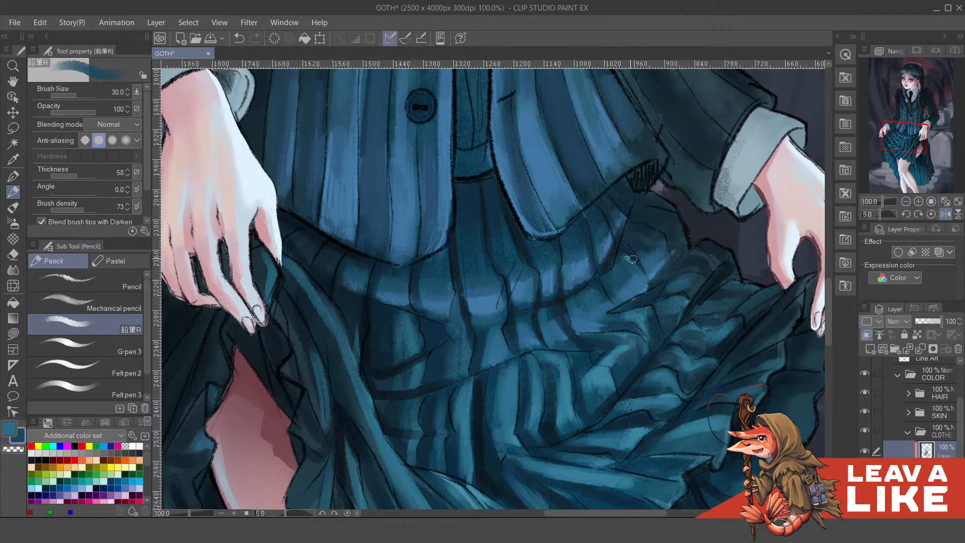
alt+click(634, 256)
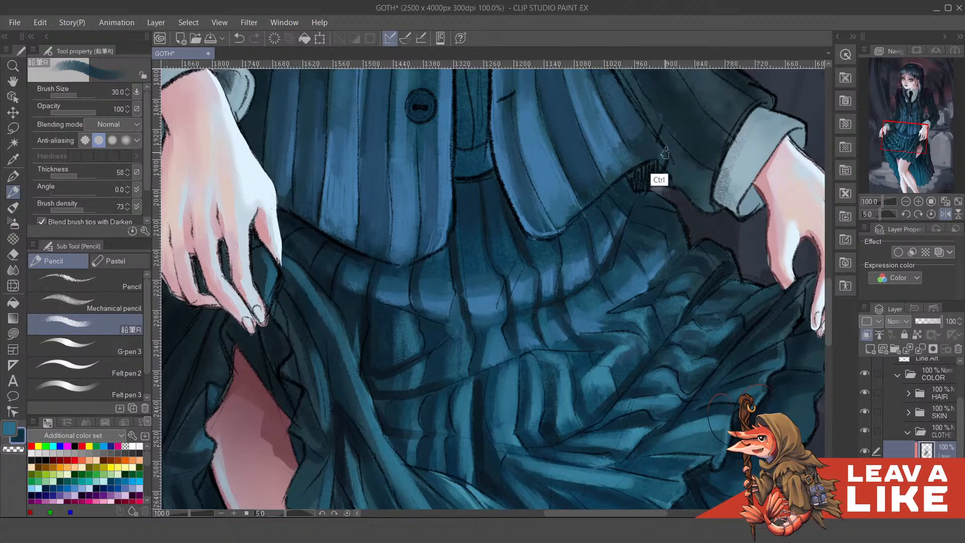
scroll(653, 156, down, 2)
scroll(589, 281, up, 2)
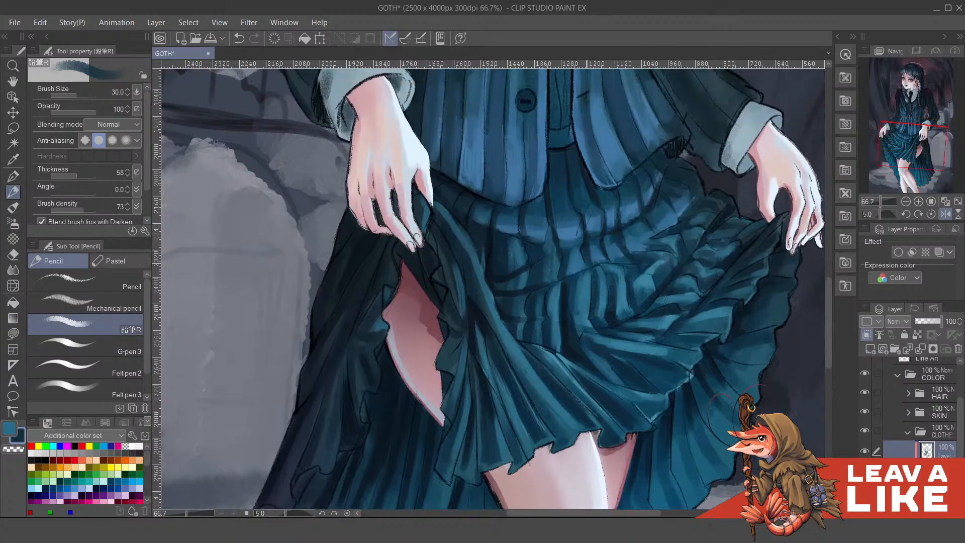
Touch up the pleats below the middle of the waistband with a sampled blue
mouse_move(571, 247)
mouse_down()
mouse_move(577, 283)
mouse_move(593, 286)
mouse_up()
alt+click(559, 287)
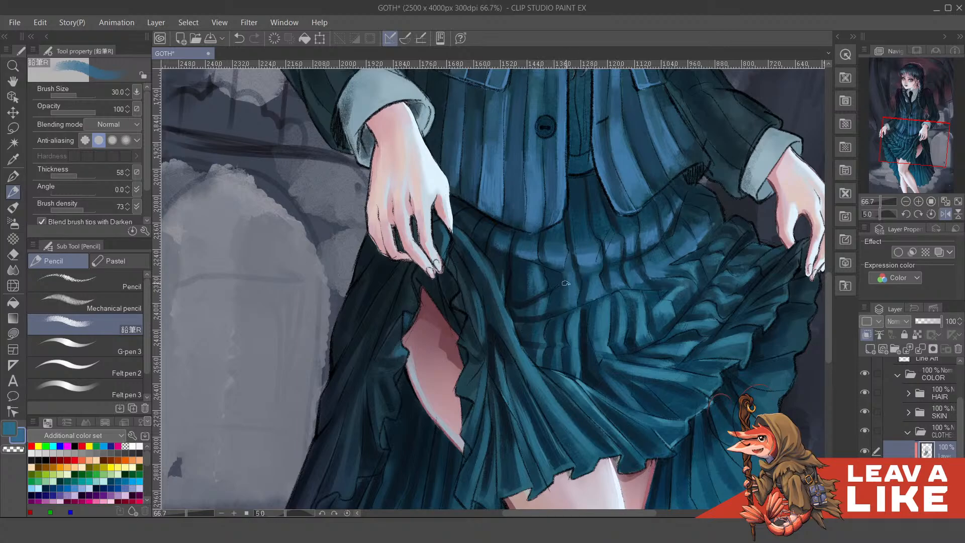
scroll(691, 281, down, 2)
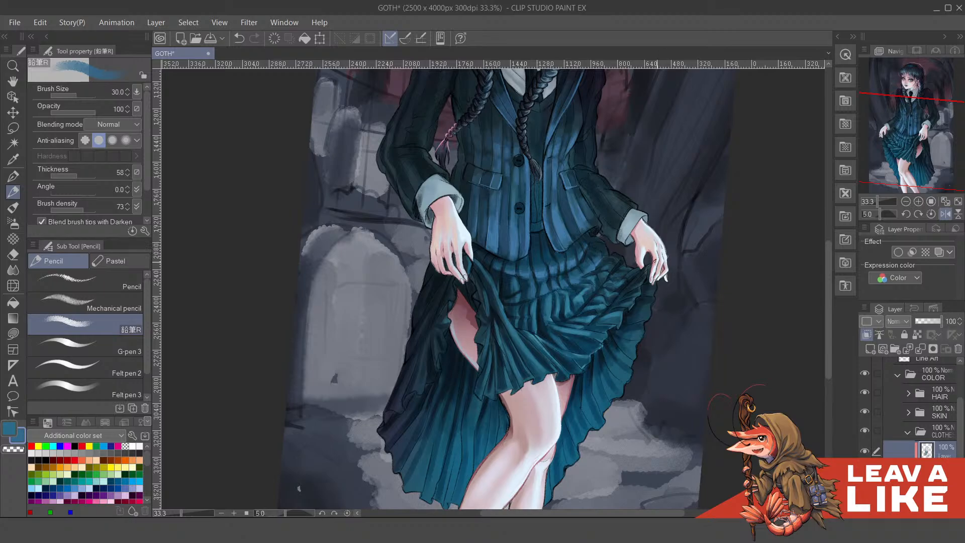
Paint the sweater's V-neckline with a purple sampled from the jacket shoulder, adjusted to hue 254, saturation 19, value 22
scroll(617, 337, up, 1)
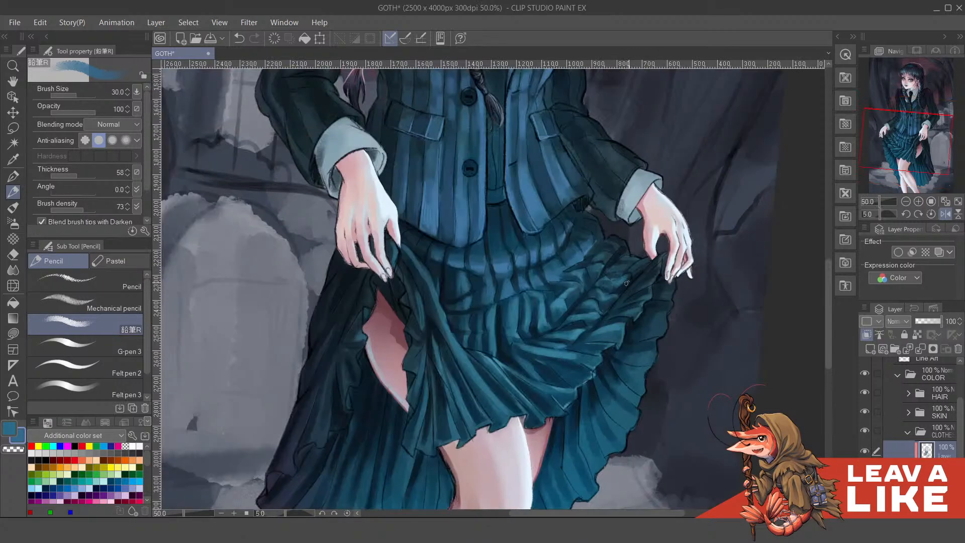
drag(561, 146, 578, 473)
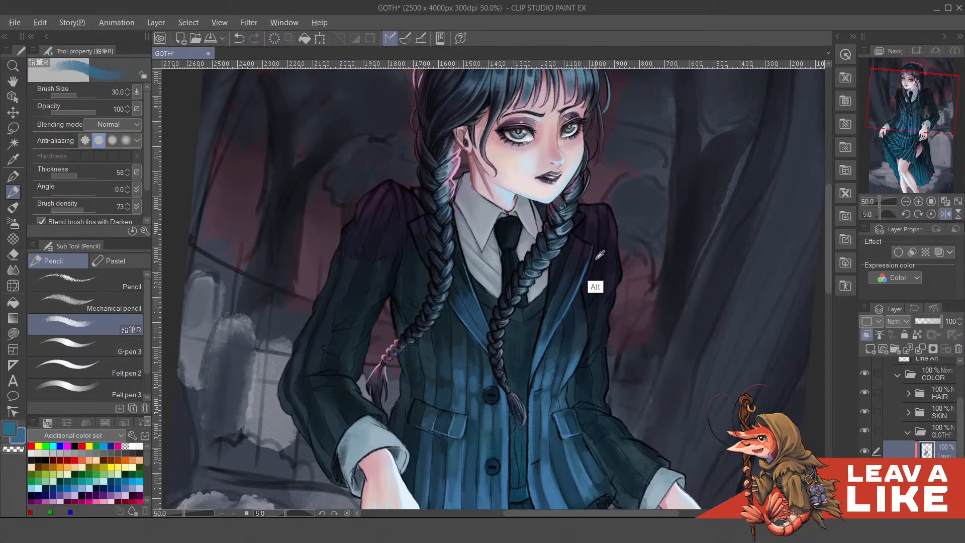
alt+click(591, 236)
key(c)
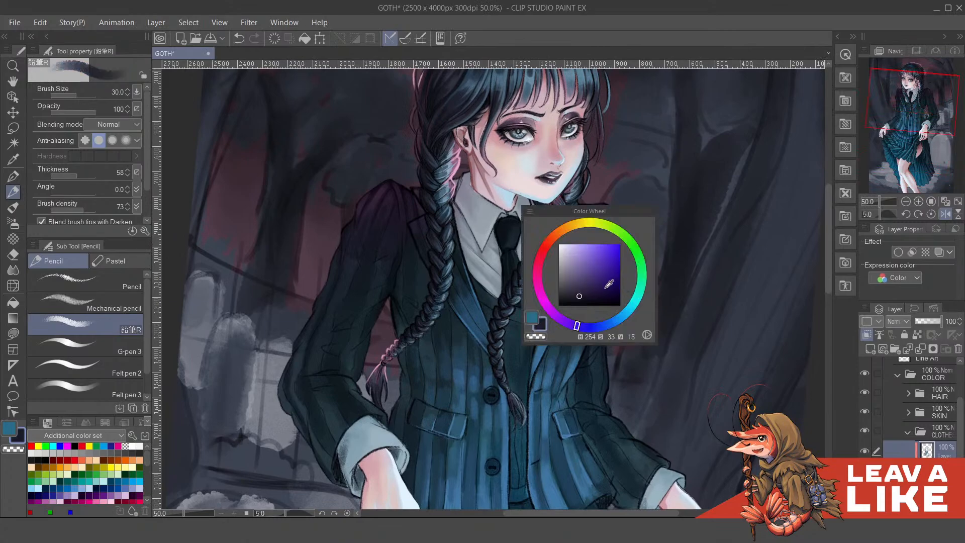
click(582, 287)
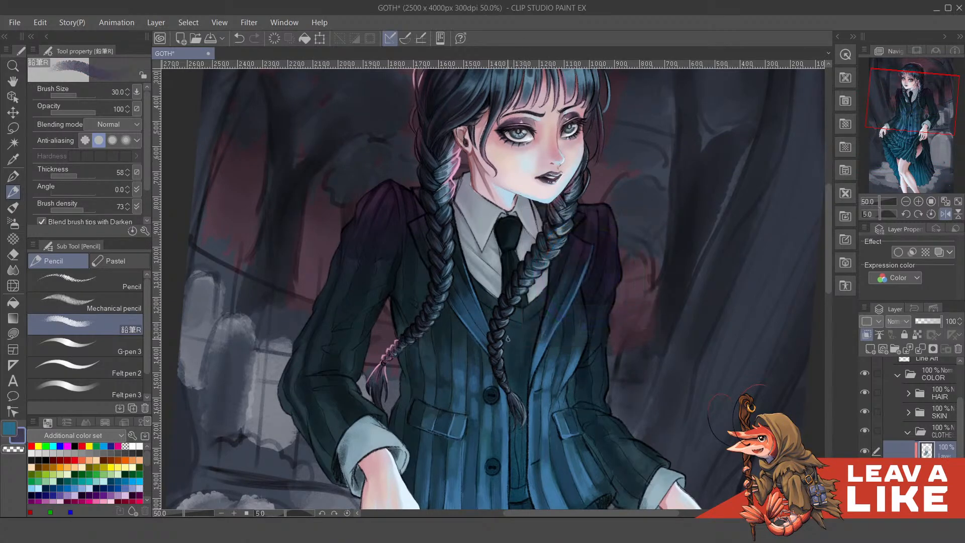
key(ctrl+z)
key(c)
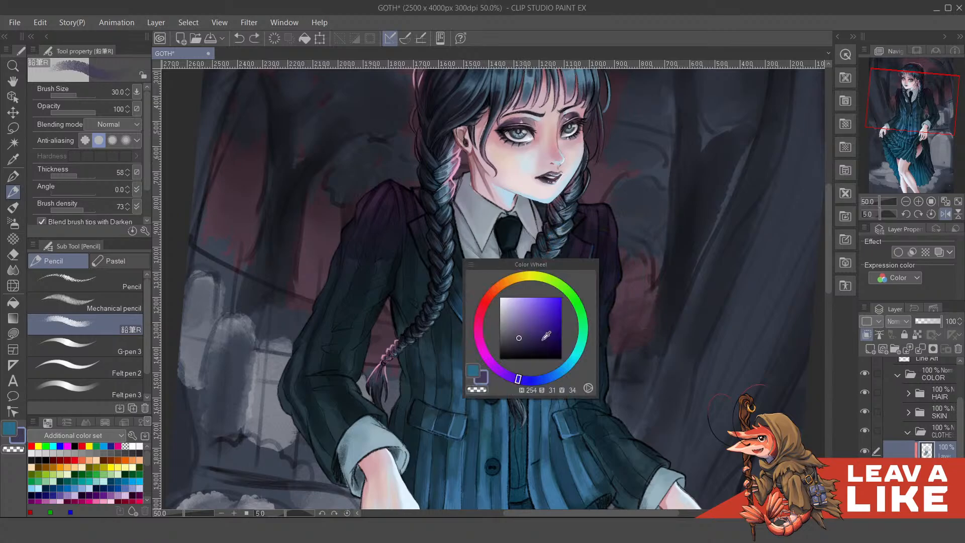
click(518, 342)
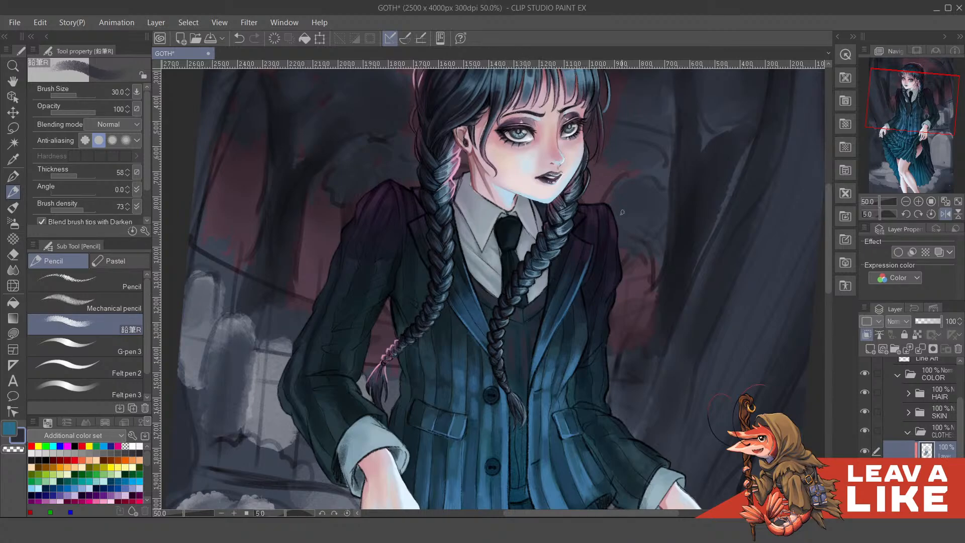
Return the canvas to its unmirrored view and shade the sweater's neckline between the lapels with a darker purple-grey
key(h)
drag(557, 307, 640, 284)
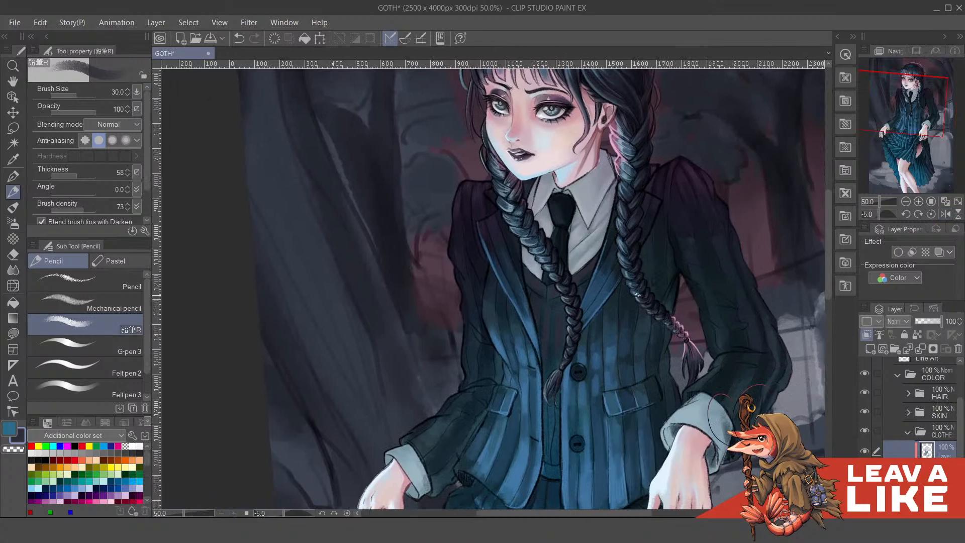
scroll(563, 324, up, 2)
drag(571, 284, 587, 308)
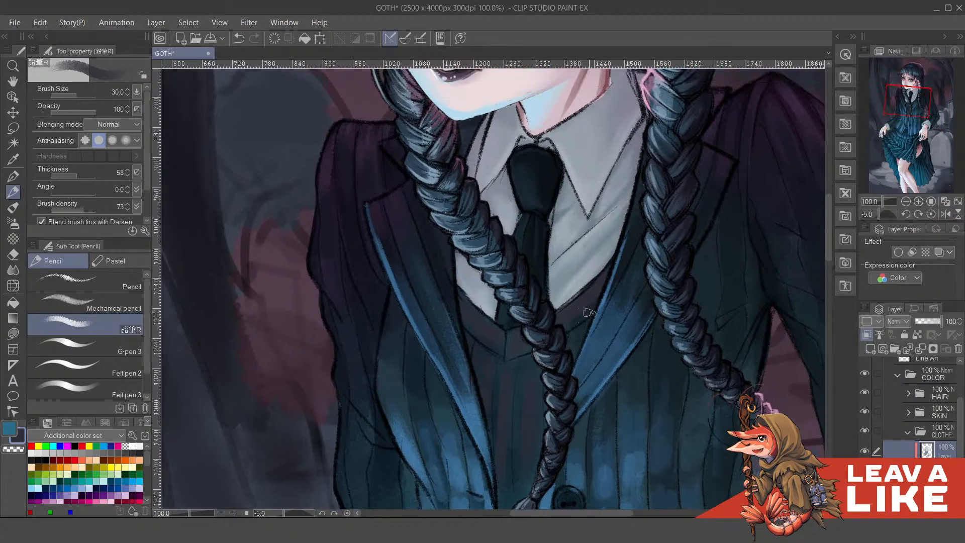
key(c)
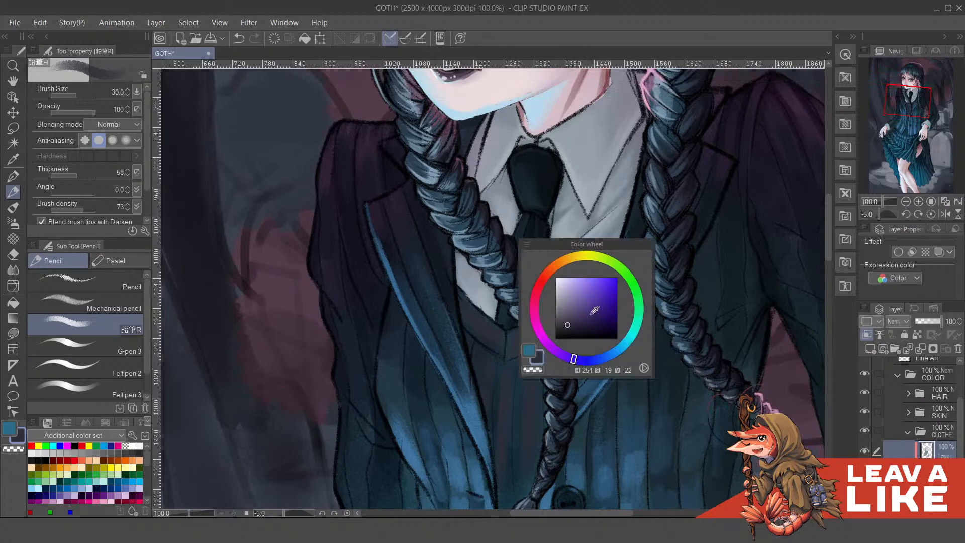
click(569, 330)
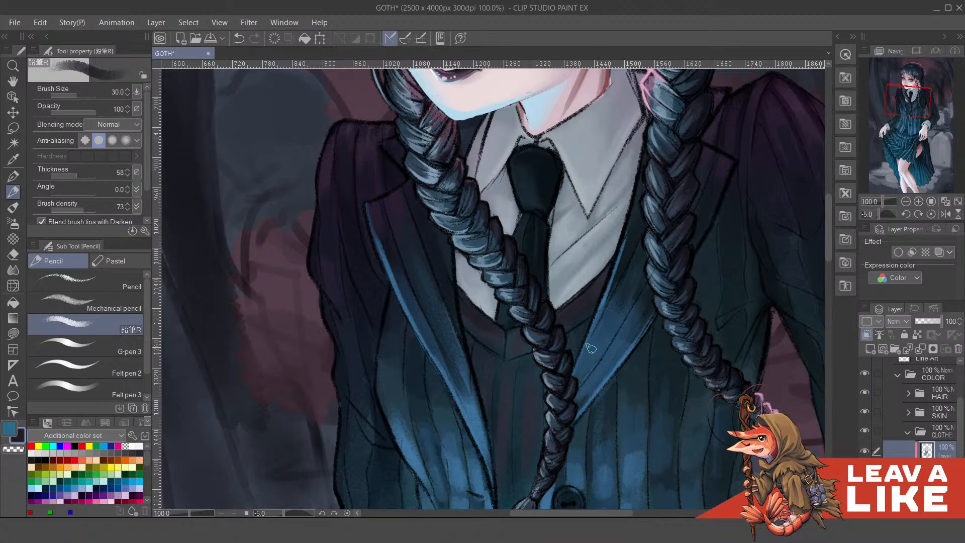
drag(554, 370, 561, 335)
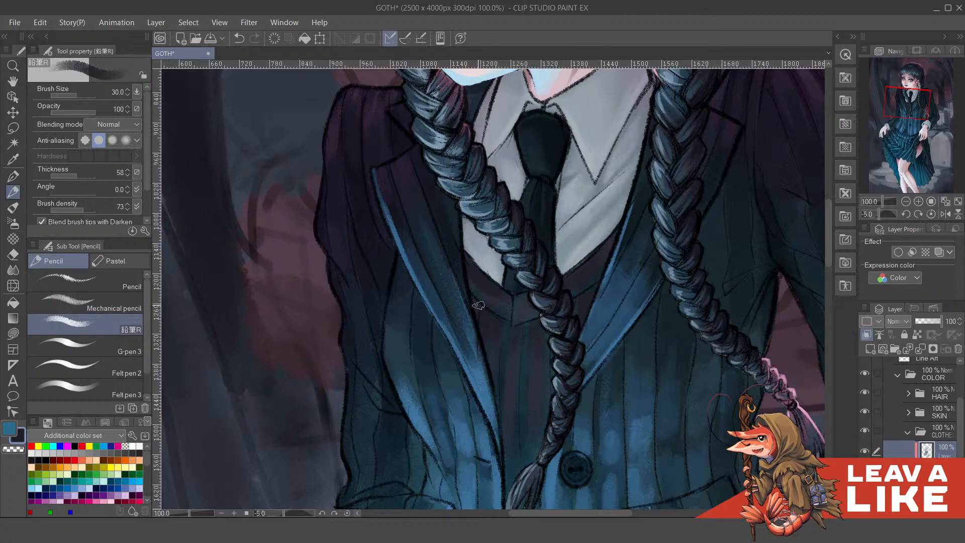
scroll(653, 318, down, 3)
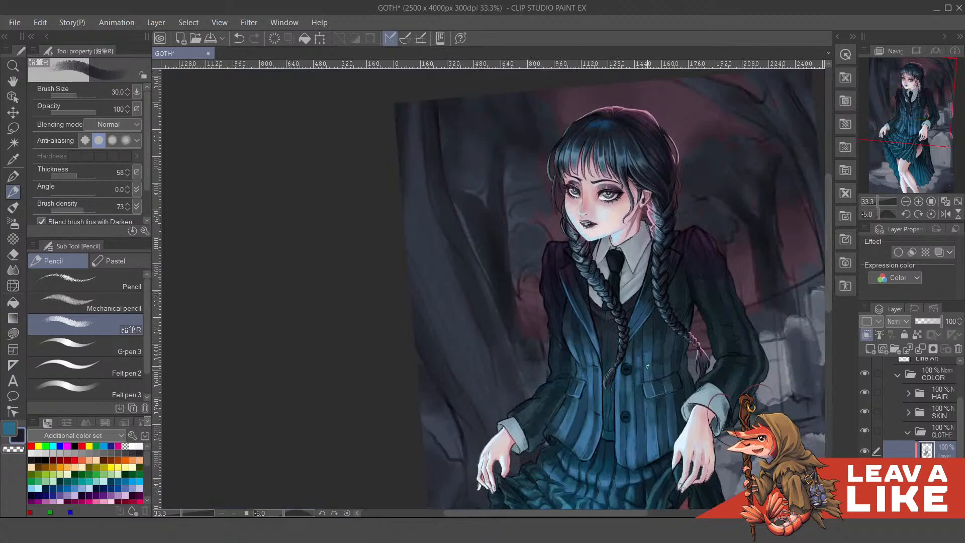
scroll(650, 358, up, 2)
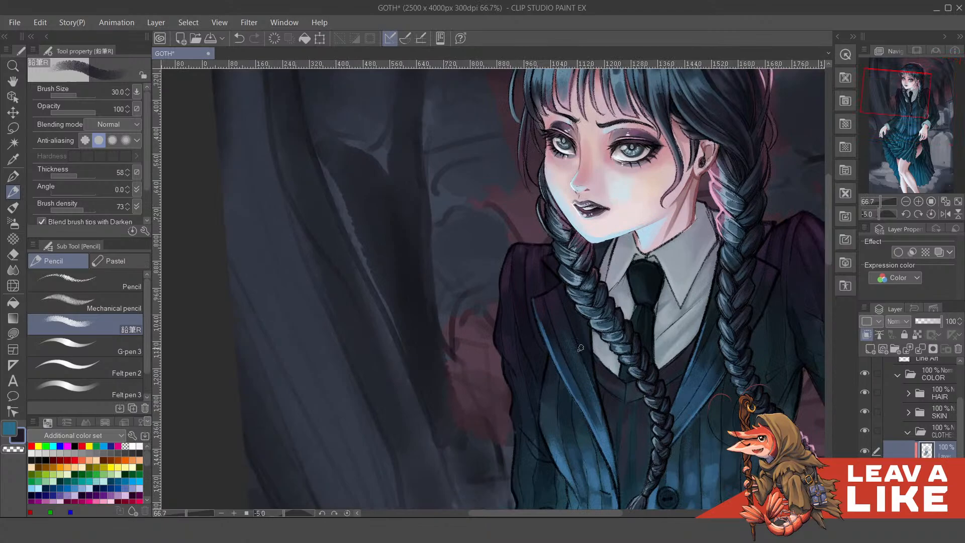
drag(580, 348, 575, 341)
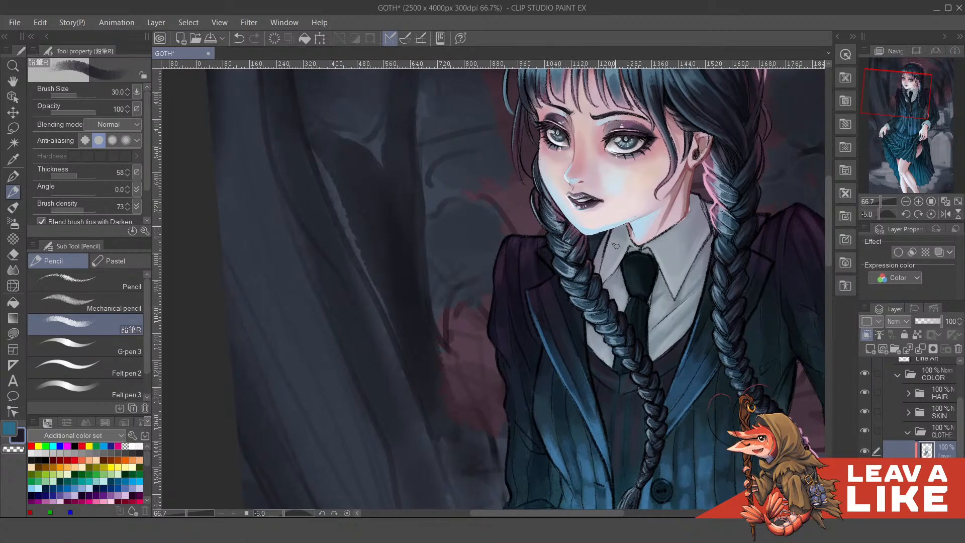
Shade the jacket sleeve beside the braid's end with a dark teal and save the illustration
scroll(672, 305, down, 2)
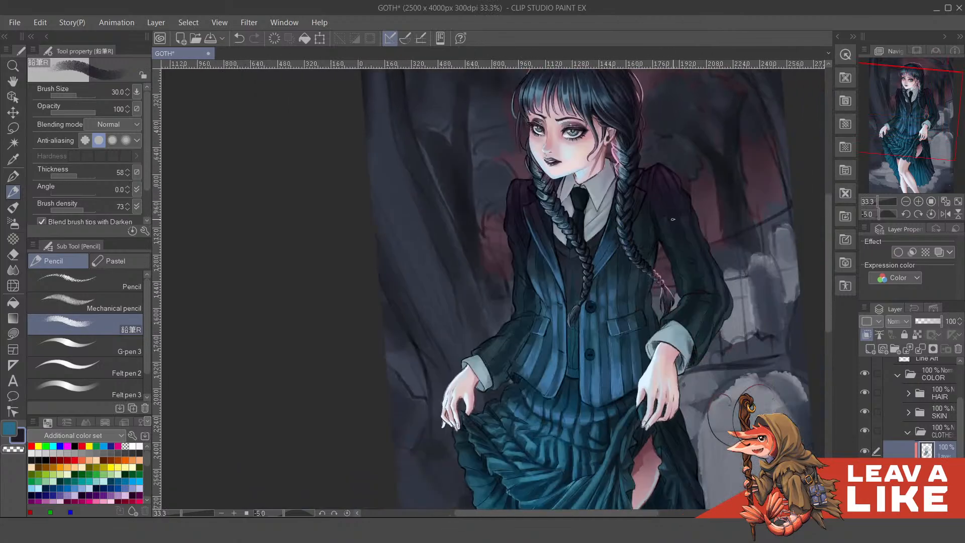
drag(716, 309, 609, 313)
drag(701, 343, 676, 346)
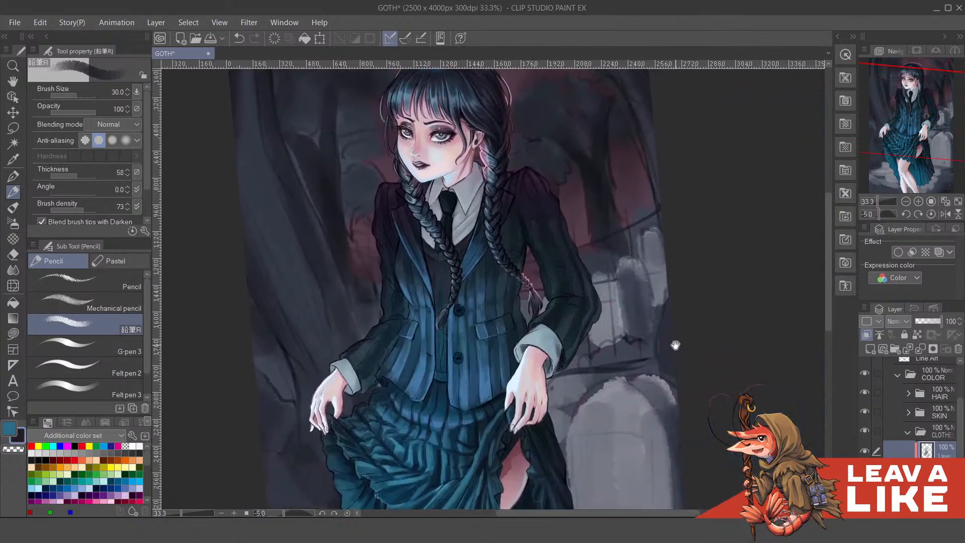
scroll(635, 335, up, 2)
drag(406, 310, 447, 363)
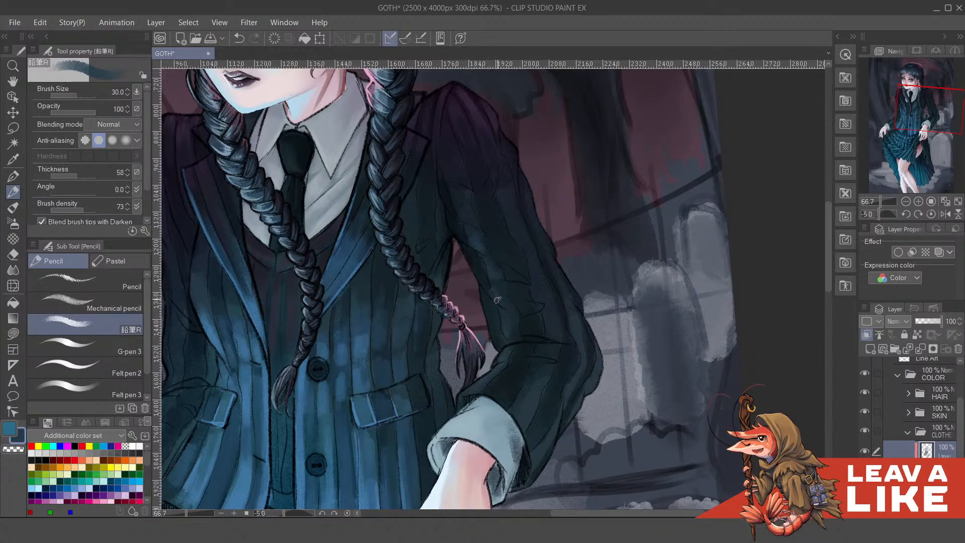
key(ctrl+z)
mouse_move(520, 304)
mouse_down()
mouse_move(527, 318)
mouse_move(499, 303)
mouse_up()
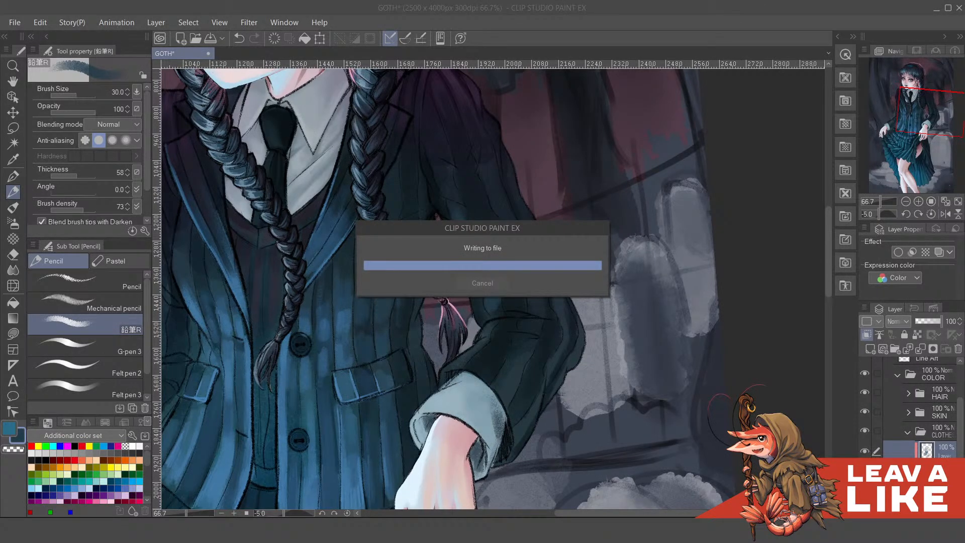
Paint a sampled blue over the jacket front's stripes around the upper button and above the pocket flap
drag(359, 323, 499, 277)
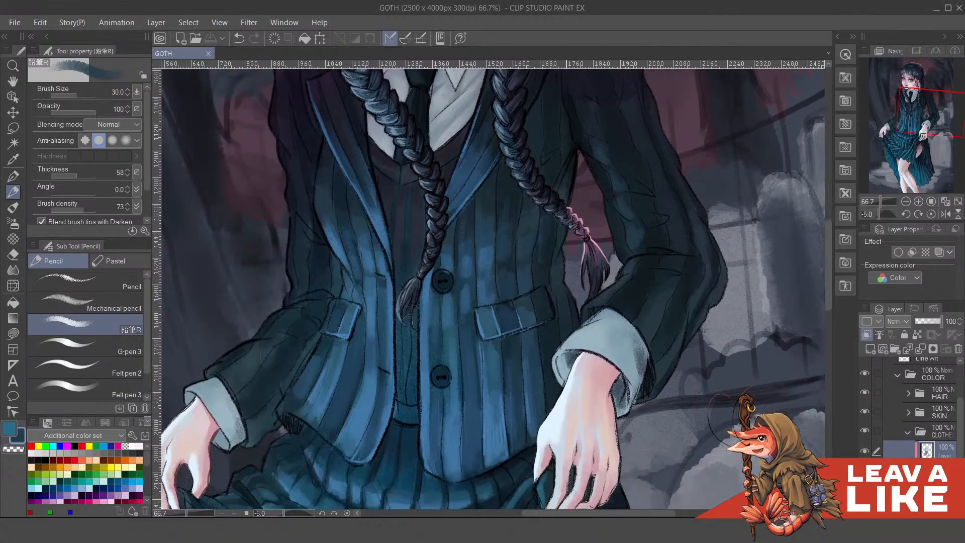
alt+click(484, 269)
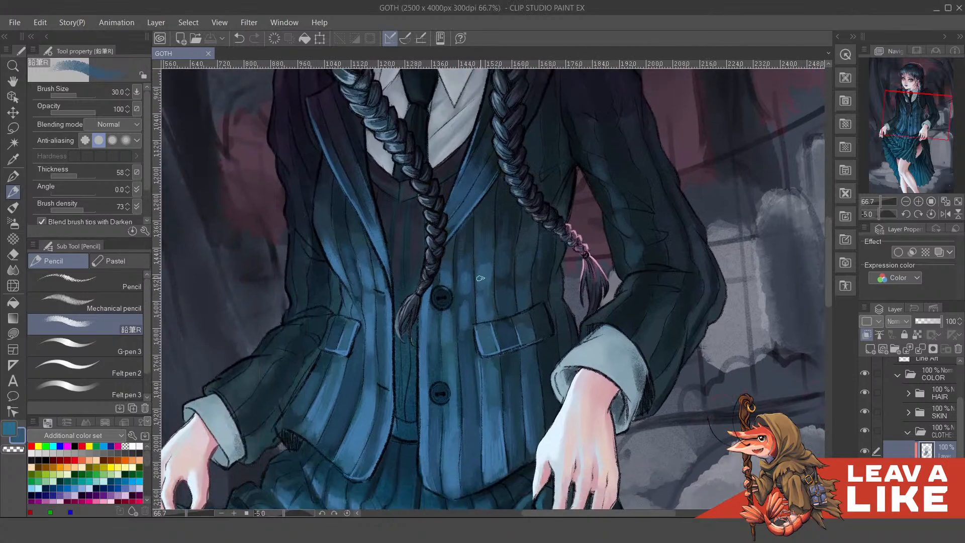
drag(491, 278, 465, 280)
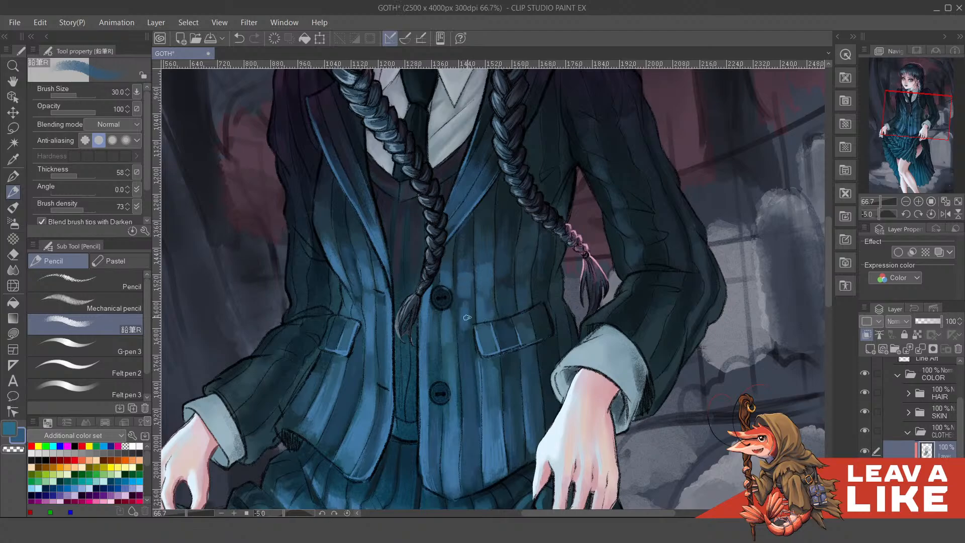
drag(452, 282, 453, 287)
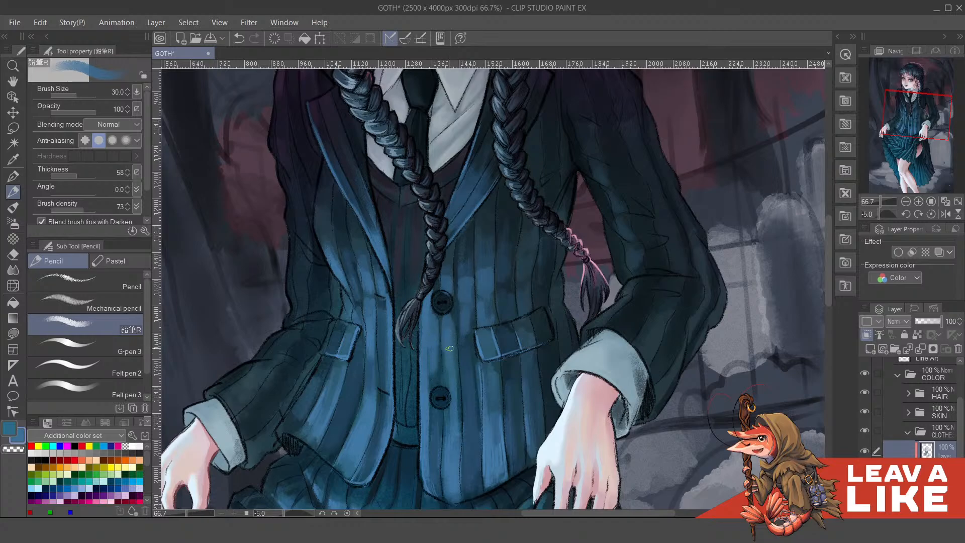
Try blue strokes on the jacket's pocket flap and the stripes around it
mouse_move(483, 347)
mouse_down()
mouse_move(509, 280)
mouse_move(499, 356)
mouse_up()
key(ctrl+z)
drag(494, 244, 497, 306)
key(ctrl+z)
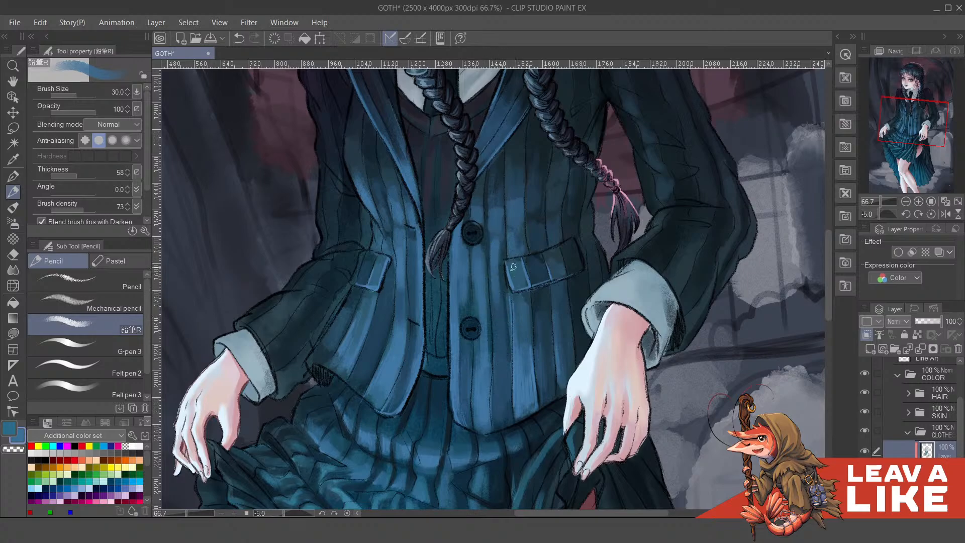
mouse_move(512, 267)
mouse_down()
mouse_move(517, 294)
mouse_move(517, 285)
mouse_move(568, 276)
mouse_up()
key(ctrl+z)
Paint blue strokes over the jacket's larger pocket flap and the stripes beside the lower button
drag(556, 332, 550, 313)
drag(505, 290, 507, 336)
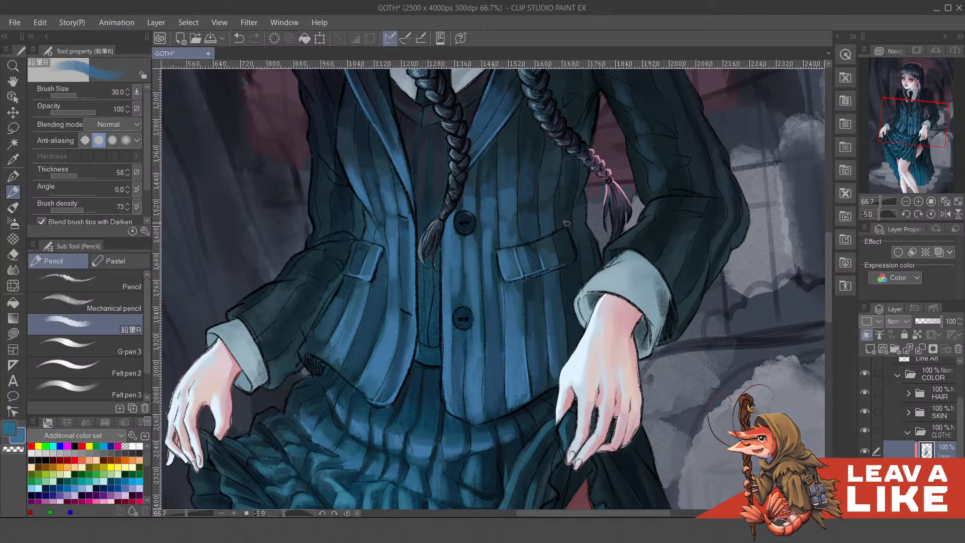
scroll(545, 238, up, 1)
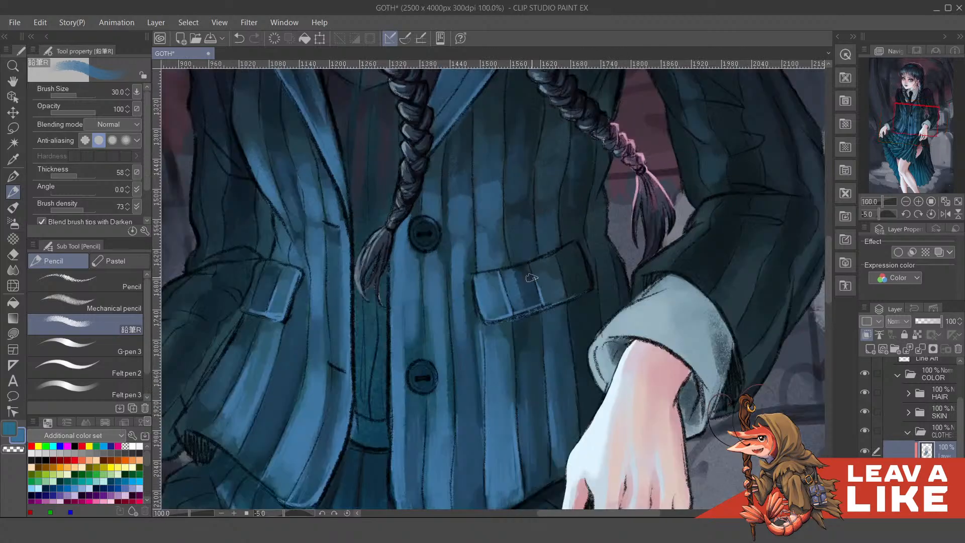
drag(521, 314, 524, 308)
mouse_move(439, 379)
mouse_down()
mouse_move(448, 375)
mouse_move(460, 403)
mouse_up()
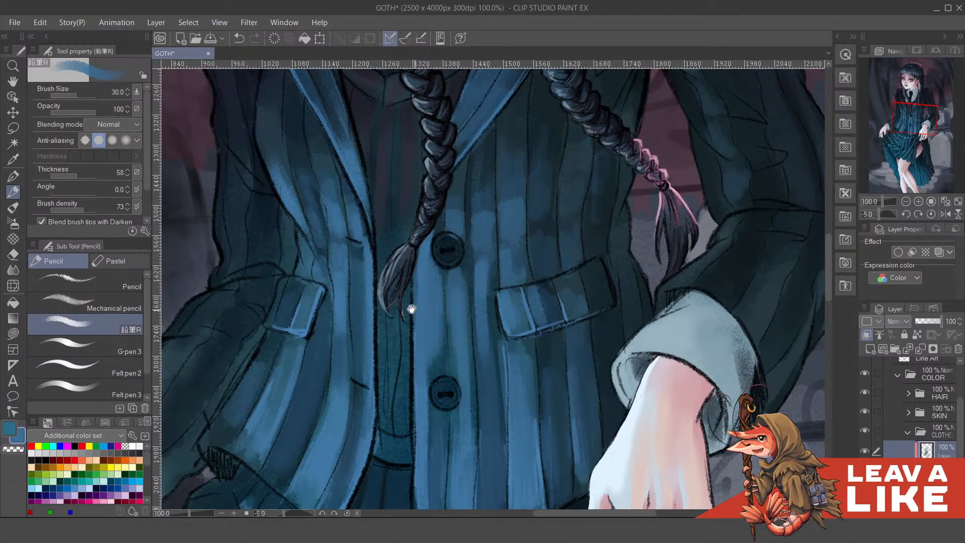
drag(434, 264, 504, 248)
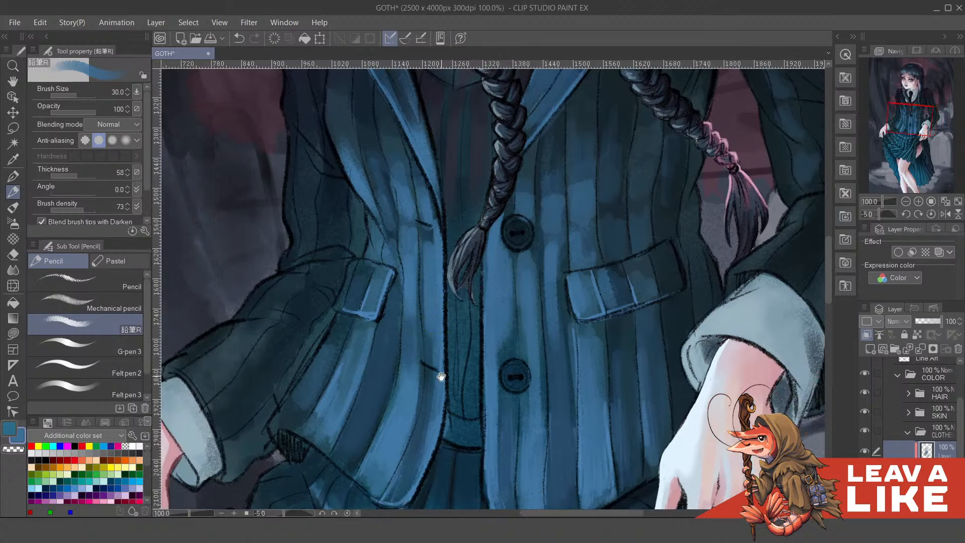
Try blue strokes down the lower stripes of the jacket's buttonless front panel
drag(440, 394, 439, 344)
mouse_move(431, 283)
mouse_down()
mouse_move(427, 362)
mouse_move(428, 324)
mouse_move(415, 392)
mouse_up()
drag(431, 334, 411, 405)
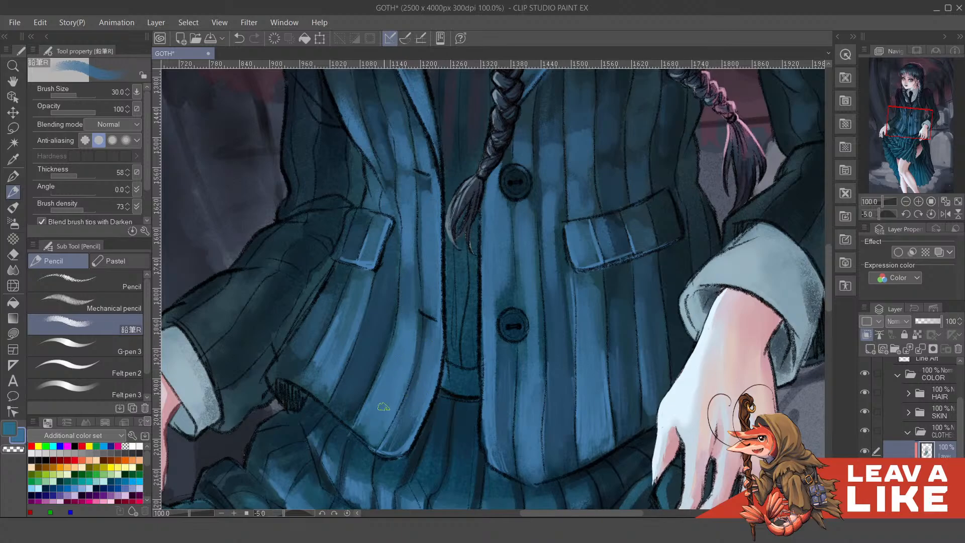
mouse_move(401, 373)
mouse_down()
mouse_move(410, 403)
mouse_move(397, 330)
mouse_up()
drag(379, 397, 397, 332)
drag(357, 416, 389, 332)
scroll(590, 98, down, 3)
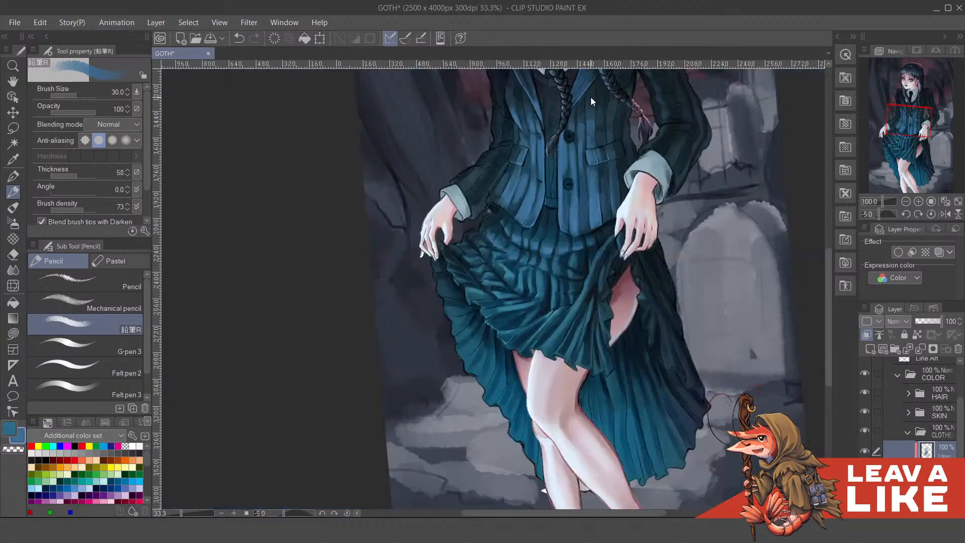
Undo the last four blue strokes on the jacket's front panel
drag(605, 204, 589, 272)
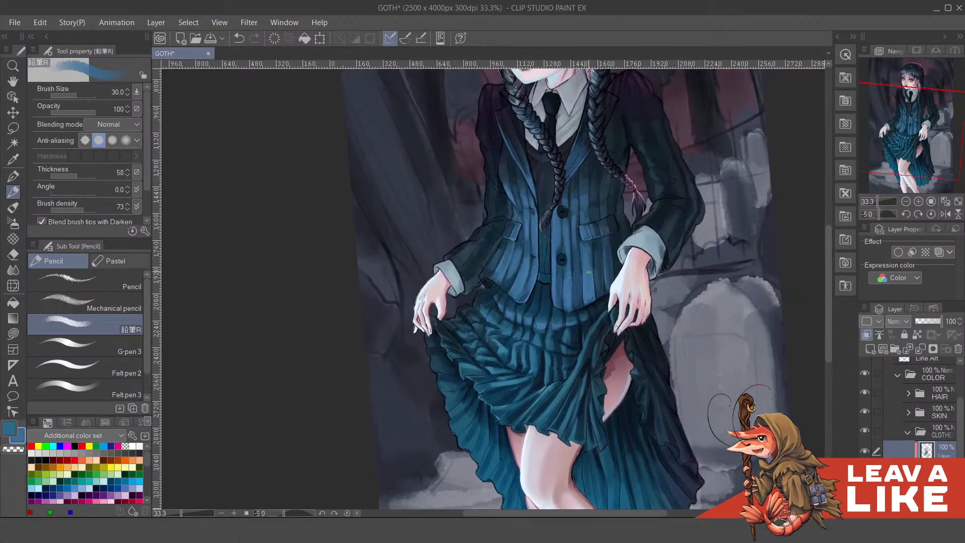
key(ctrl+z)
key(ctrl+z)
key(ctrl+z)
key(ctrl+z)
Mirror the canvas view and repaint a blue stripe down the buttonless front panel beside the smaller pocket flap
key(h)
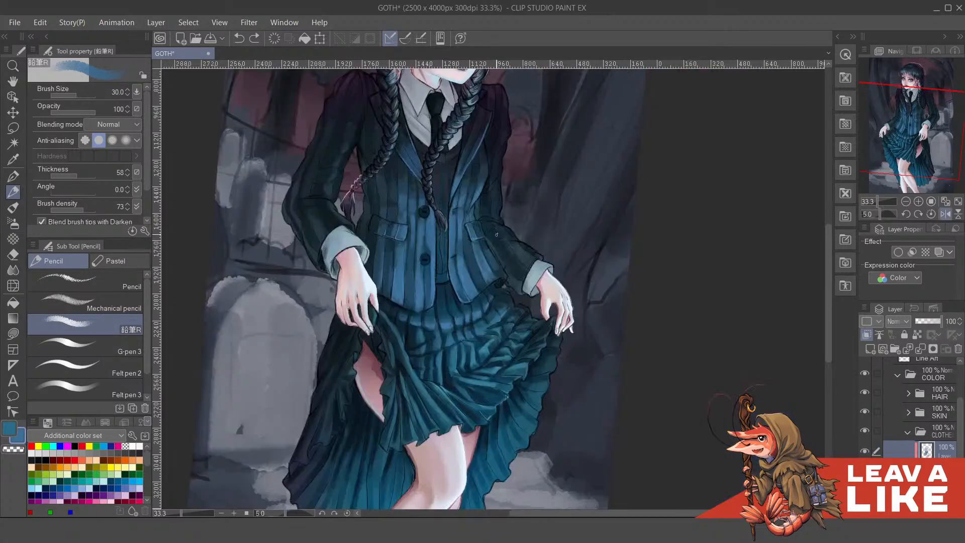
scroll(446, 229, up, 2)
drag(484, 253, 516, 330)
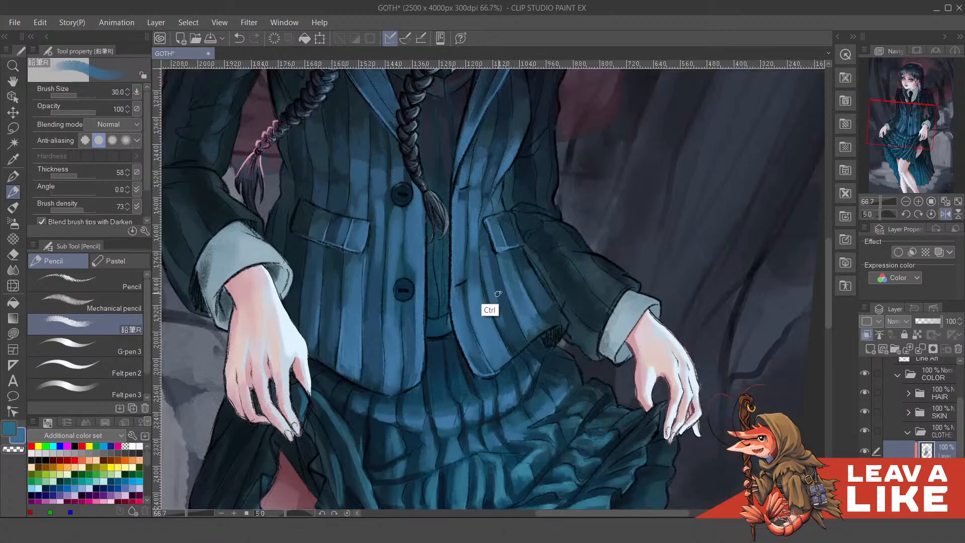
key(ctrl+z)
mouse_move(483, 254)
mouse_down()
mouse_move(518, 332)
mouse_move(504, 313)
mouse_up()
scroll(599, 334, down, 2)
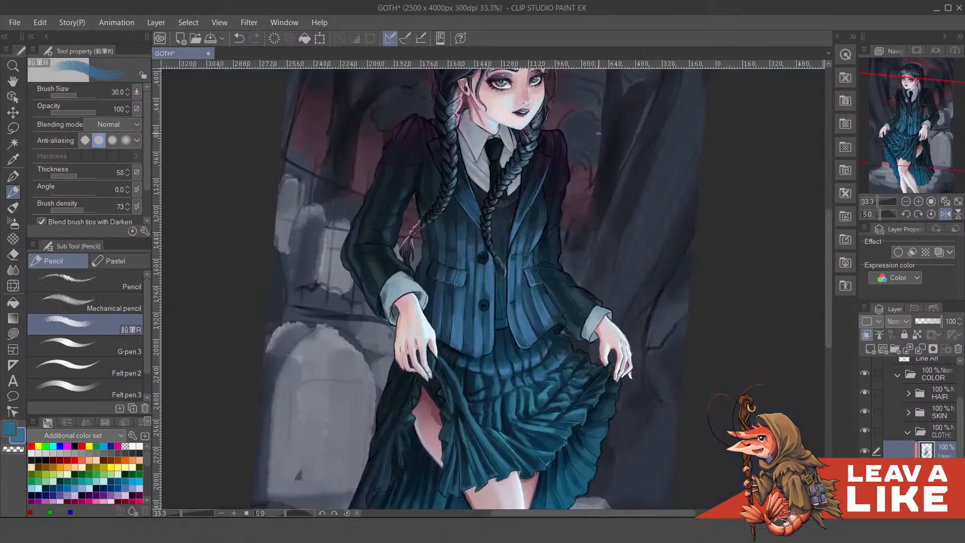
Paint blue stripes along the forearm sleeve beside the smaller pocket flap, running down to the cuff
scroll(542, 271, up, 2)
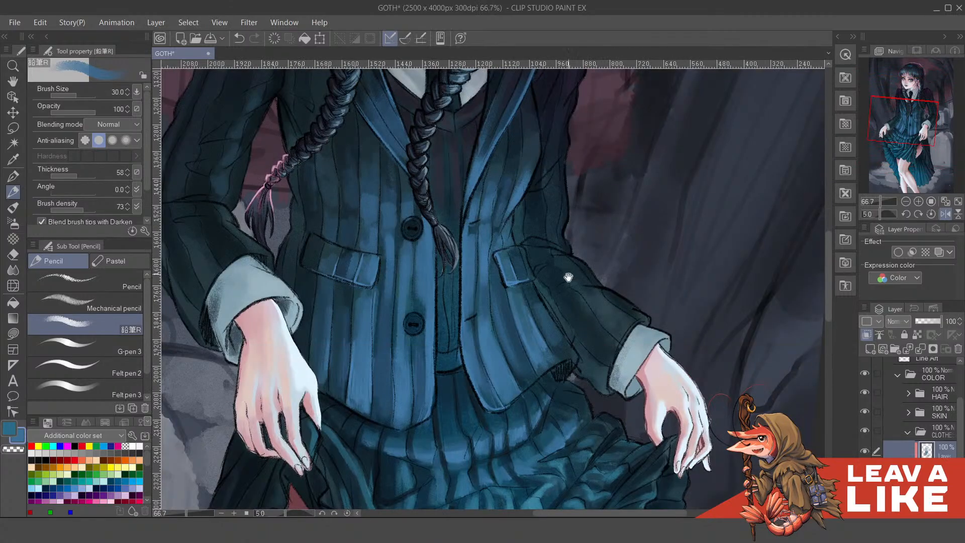
drag(434, 234, 528, 338)
drag(428, 313, 511, 364)
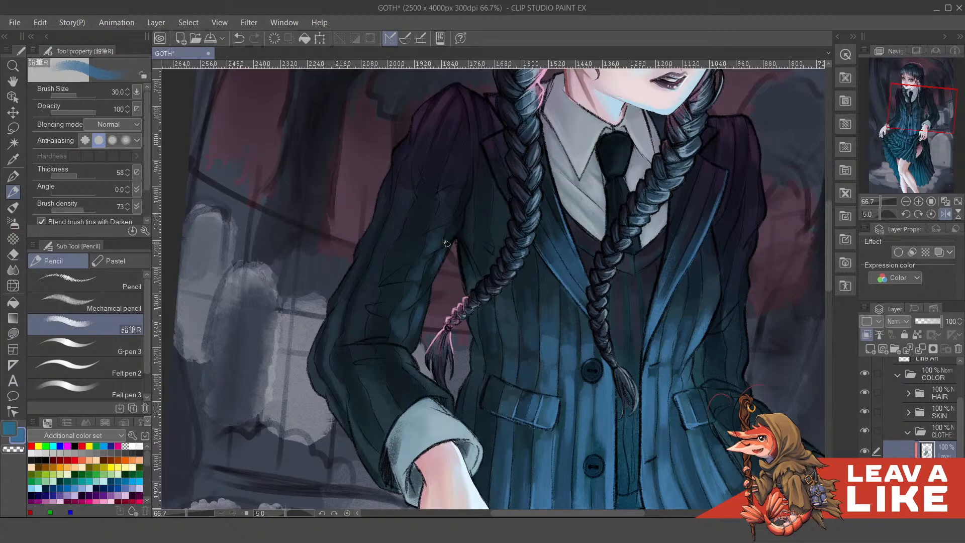
drag(603, 319, 490, 246)
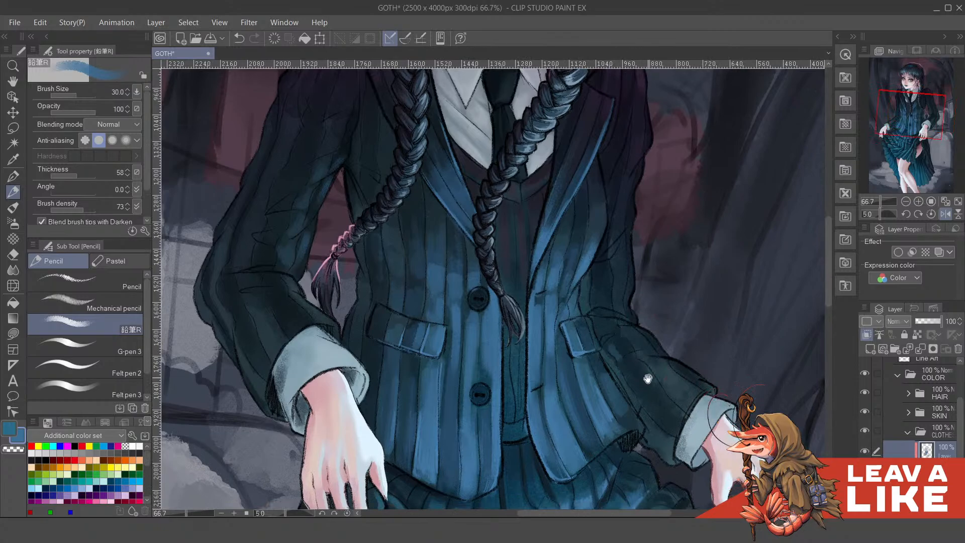
mouse_move(648, 378)
mouse_down()
mouse_move(597, 315)
mouse_move(611, 356)
mouse_move(631, 372)
mouse_up()
key(ctrl+z)
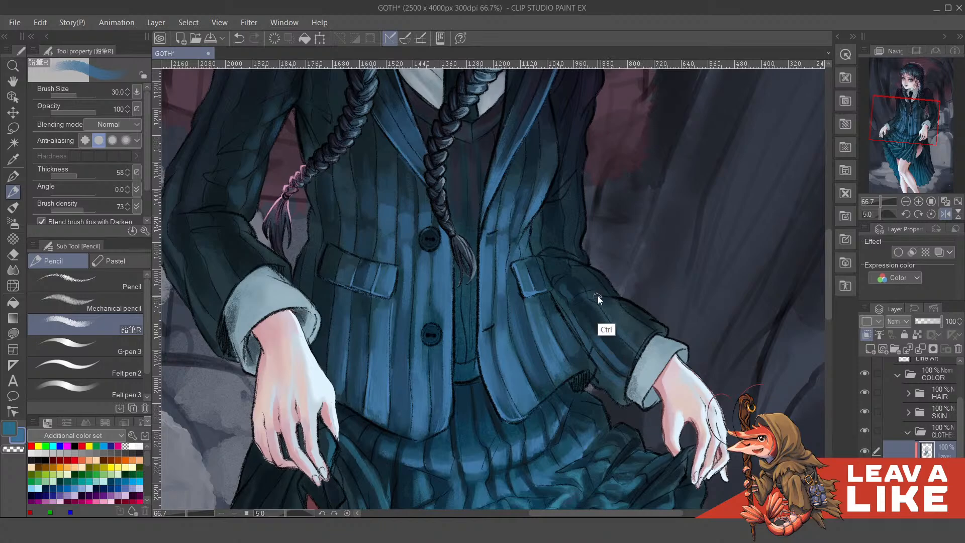
drag(550, 288, 591, 341)
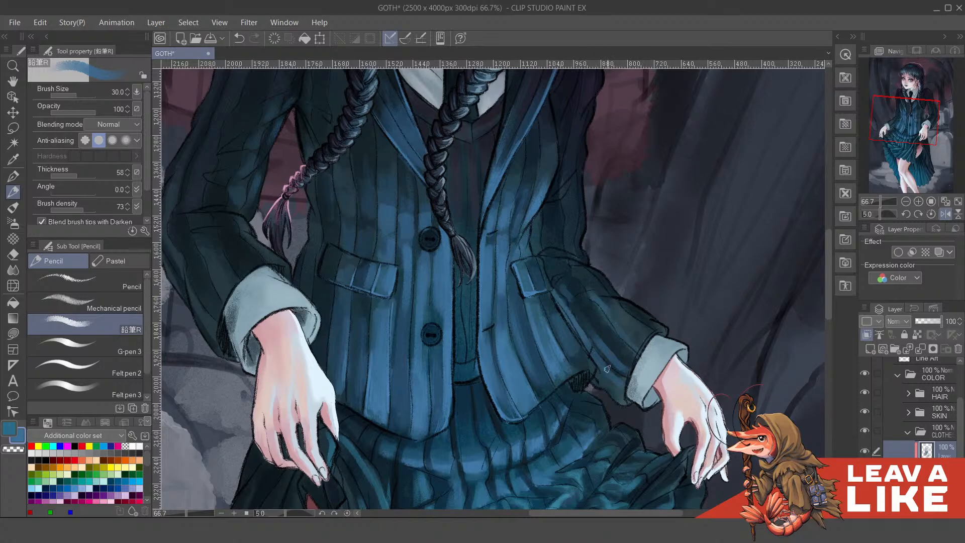
drag(580, 307, 624, 356)
mouse_move(587, 317)
mouse_down()
mouse_move(611, 346)
mouse_move(617, 318)
mouse_up()
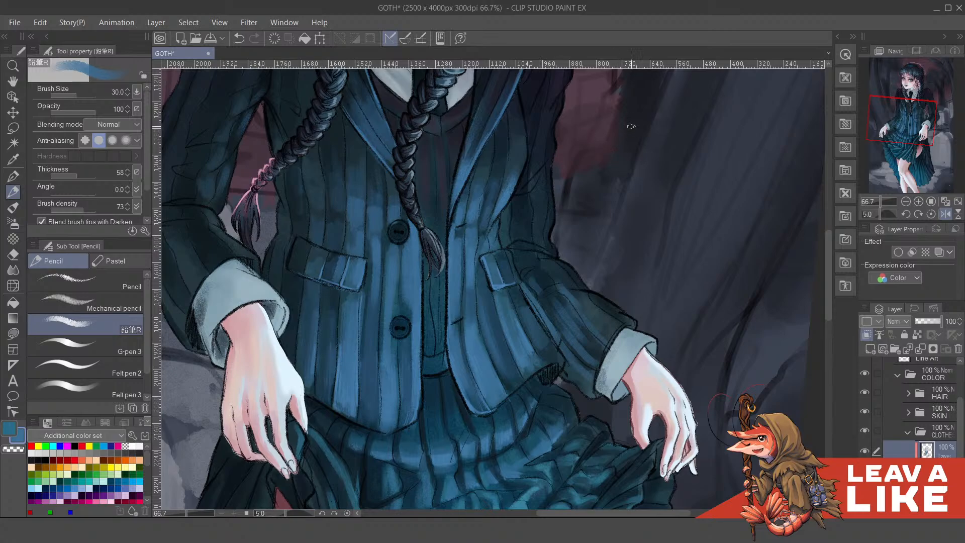
Paint a blue highlight along the other sleeve's inner edge, just above the cuff near the loose braid's tip
drag(278, 270, 504, 317)
drag(446, 283, 483, 308)
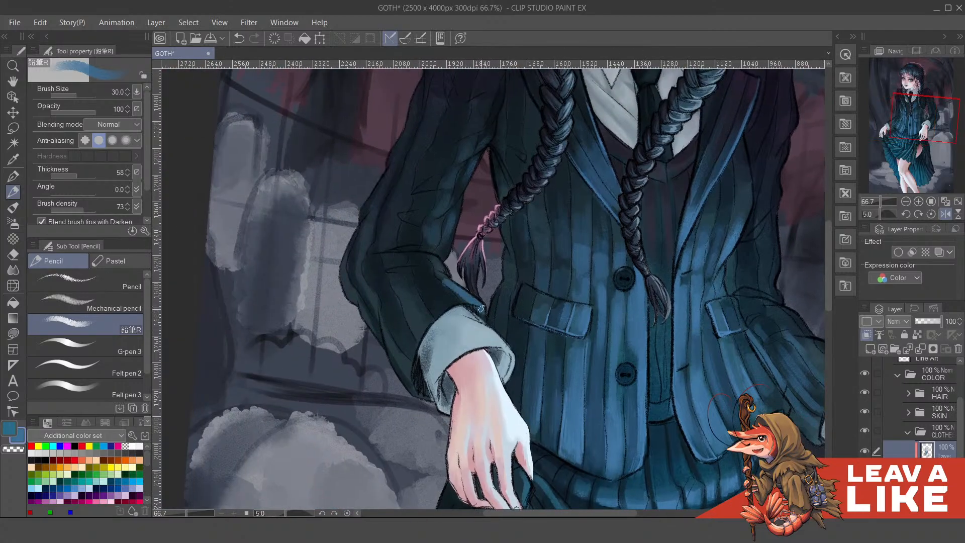
key(ctrl+z)
drag(443, 273, 482, 308)
Brush a blue edge highlight upward from that sleeve's elbow crease beside the braid, redoing the stroke until it fits
mouse_move(438, 267)
mouse_down()
mouse_move(405, 254)
mouse_move(450, 257)
mouse_move(454, 221)
mouse_up()
key(ctrl+z)
key(ctrl+z)
drag(440, 266, 453, 220)
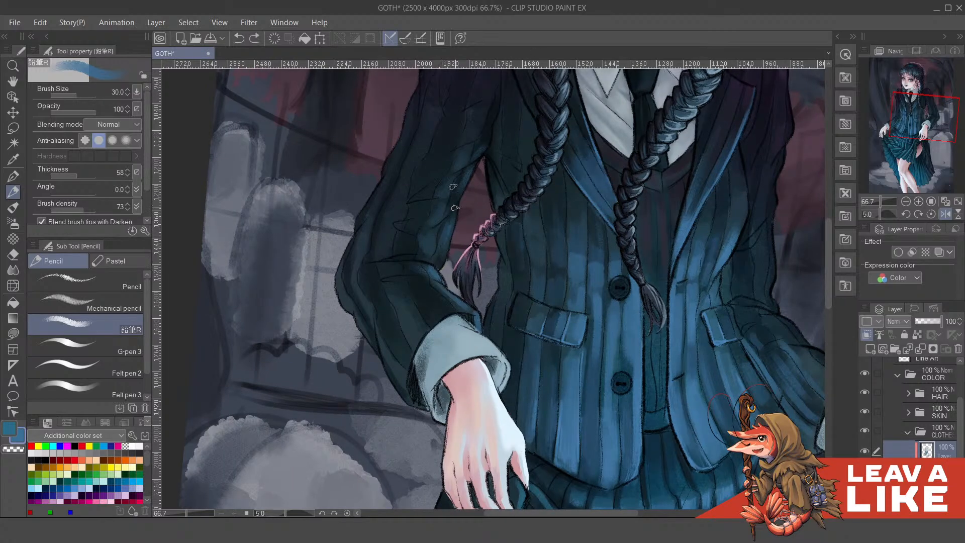
key(ctrl+z)
drag(443, 262, 454, 215)
scroll(512, 105, down, 1)
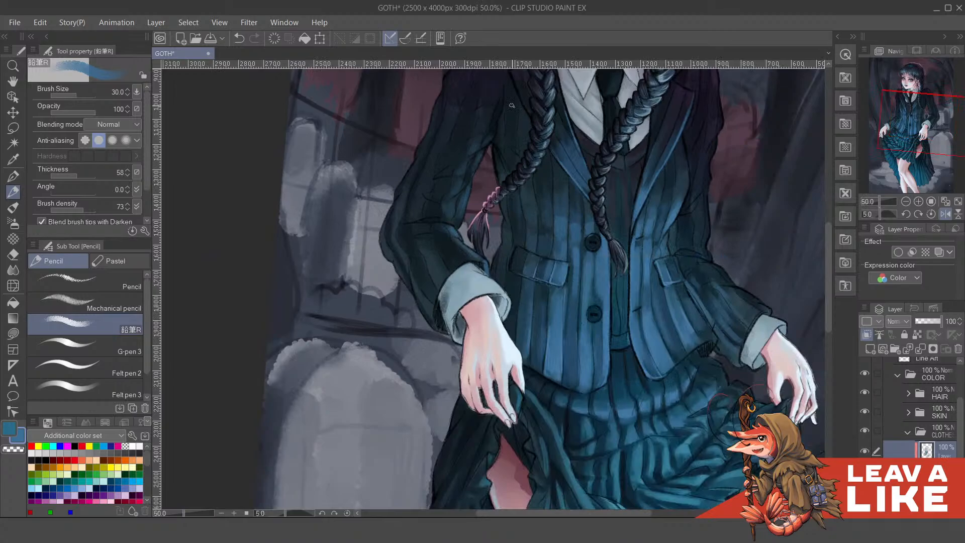
Return the canvas to its unmirrored view and paint a sampled blue over the elbow folds beside the smaller pocket flap
key(h)
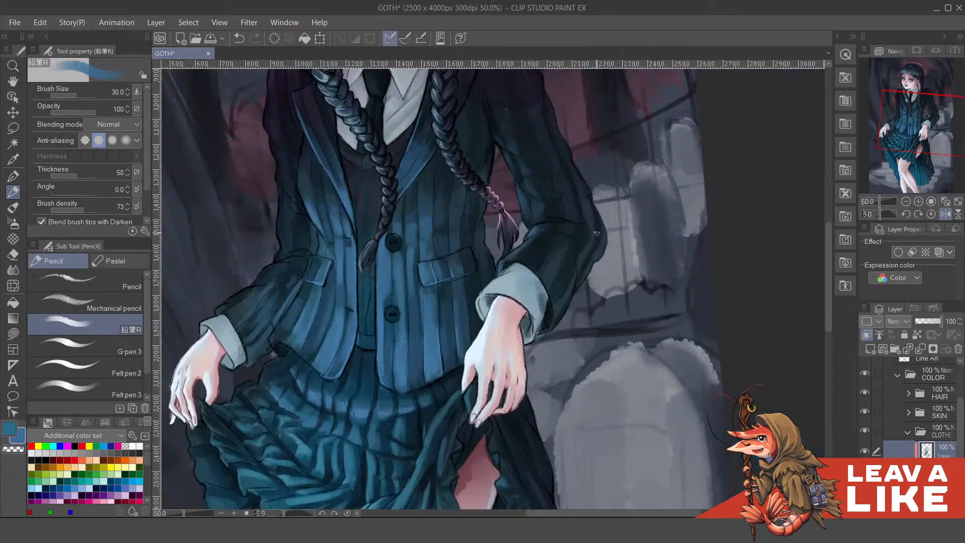
drag(448, 276, 631, 279)
scroll(475, 301, up, 2)
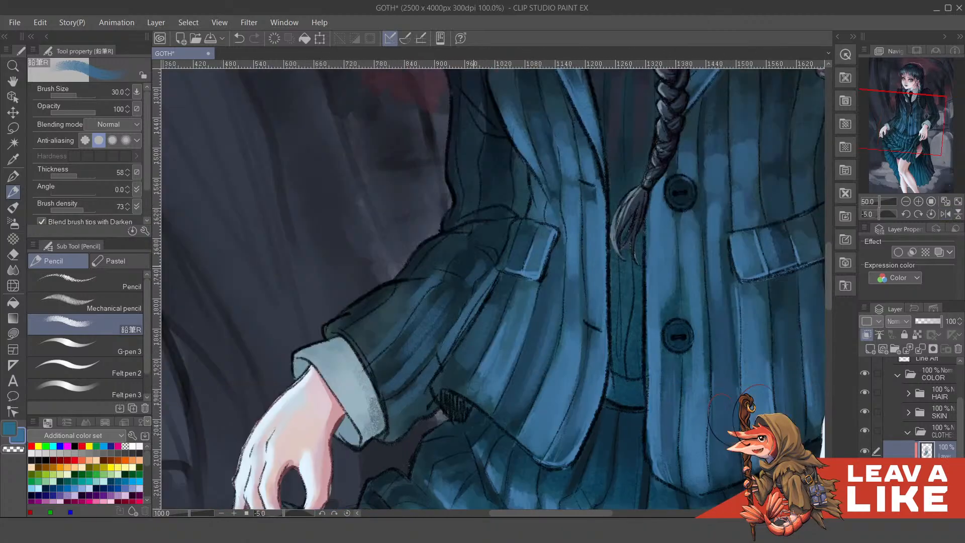
mouse_move(486, 252)
mouse_down()
mouse_move(466, 274)
mouse_move(481, 258)
mouse_move(464, 269)
mouse_move(465, 260)
mouse_move(498, 216)
mouse_move(471, 266)
mouse_up()
alt+click(475, 261)
drag(498, 233, 473, 235)
key(ctrl+z)
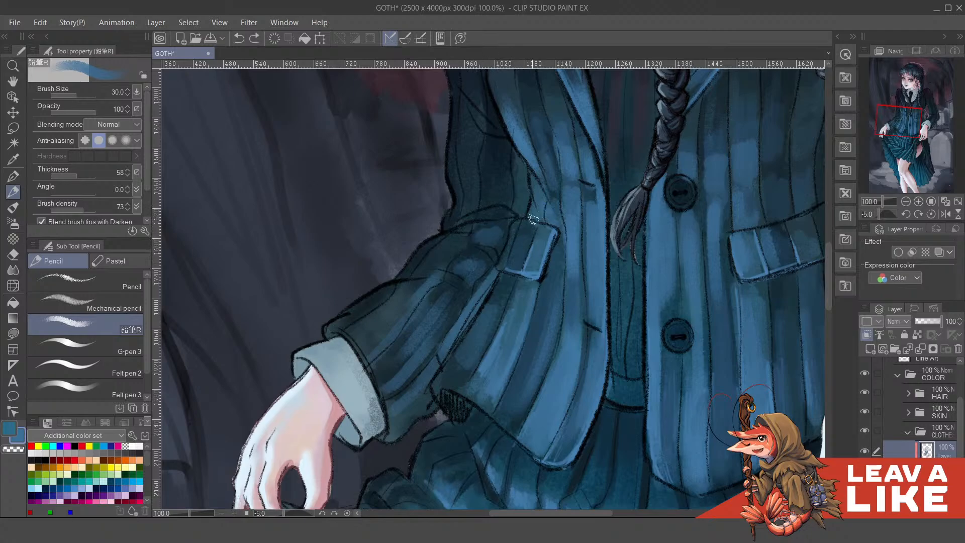
Rotate the canvas view to -10° and soften the forearm sleeve's blue stripes using the transparent colour
scroll(626, 148, down, 3)
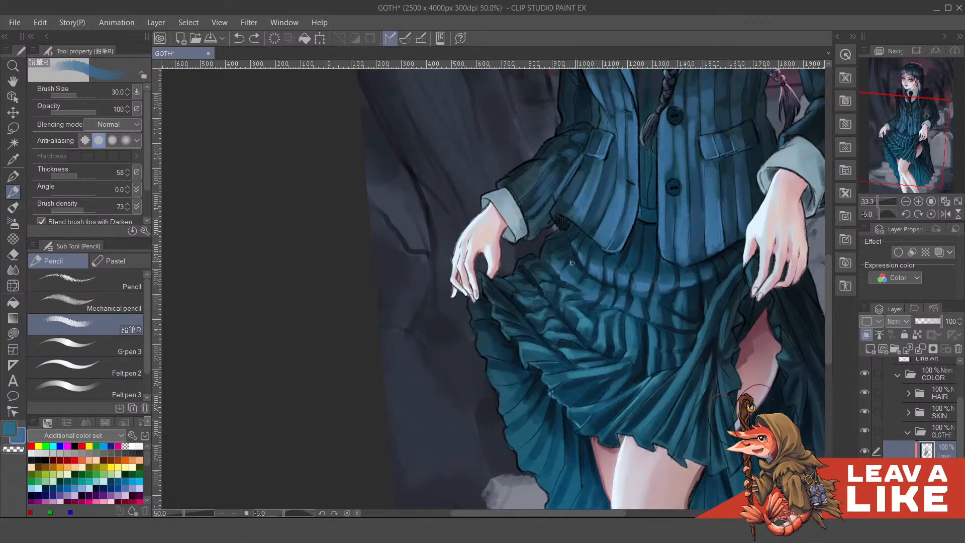
scroll(585, 254, up, 1)
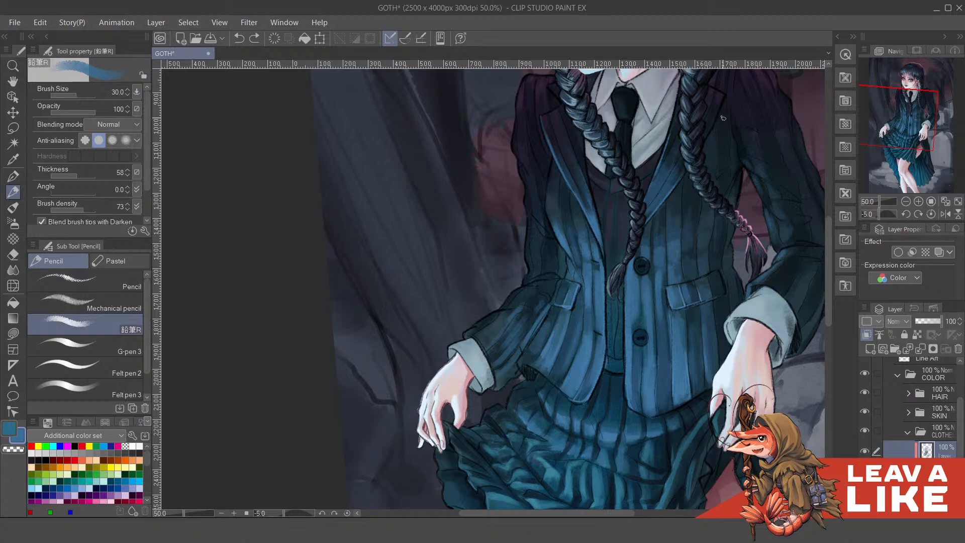
mouse_move(708, 310)
mouse_down()
mouse_move(571, 351)
mouse_move(567, 300)
mouse_up()
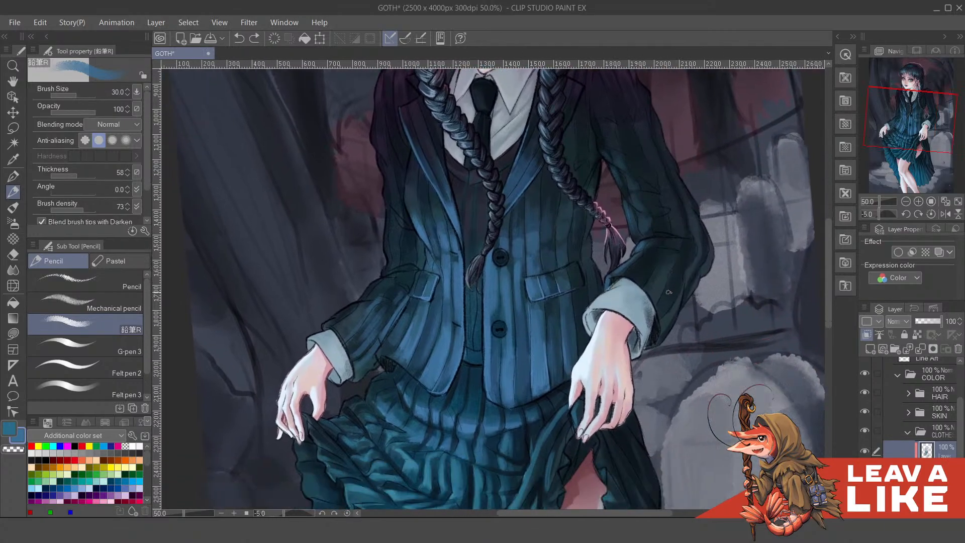
mouse_move(654, 359)
mouse_down()
mouse_move(652, 345)
mouse_move(663, 366)
mouse_up()
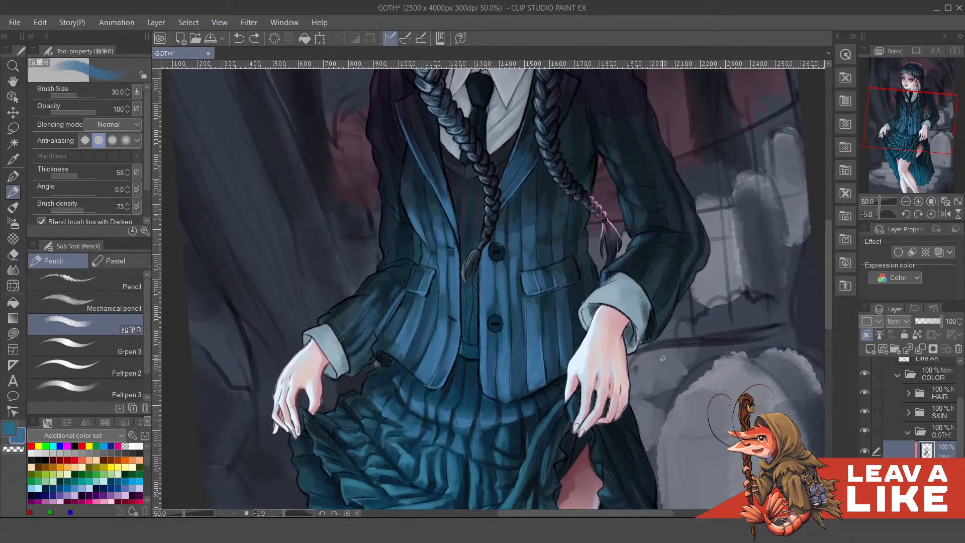
key(minus)
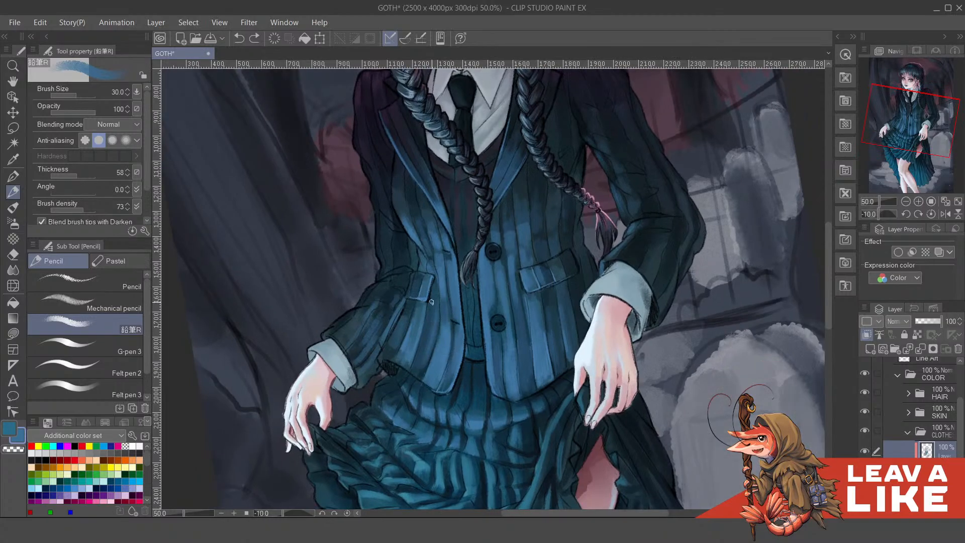
key(ctrl+plus)
mouse_move(345, 302)
mouse_down()
mouse_move(536, 281)
mouse_move(511, 307)
mouse_up()
key(c)
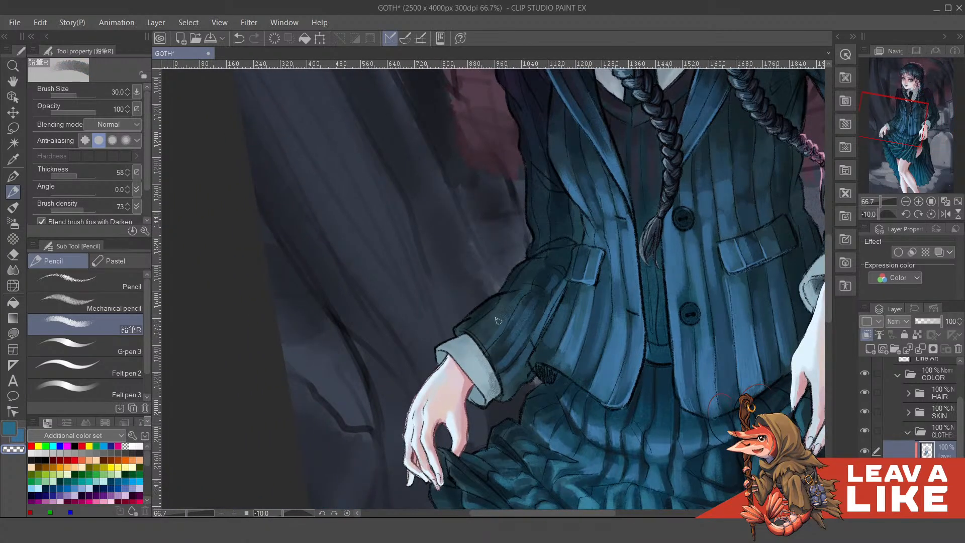
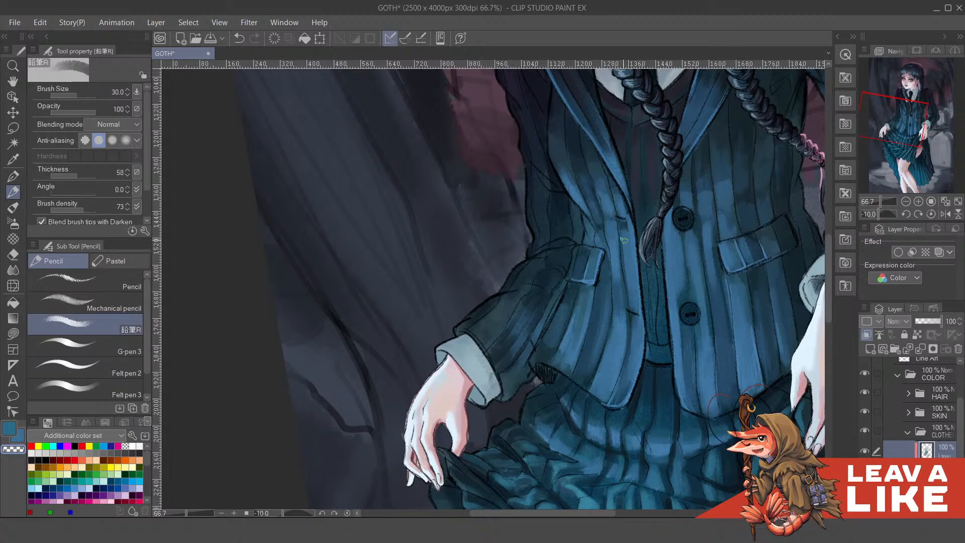
Rotate the canvas view back to -5°, undo the last stroke and check the jacket's front and sleeves
scroll(623, 240, down, 2)
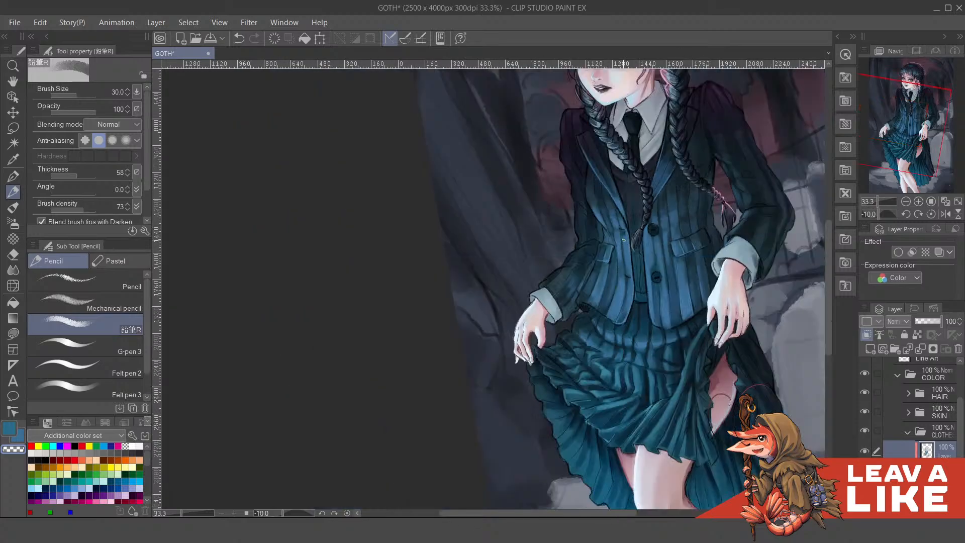
key(asciicircum)
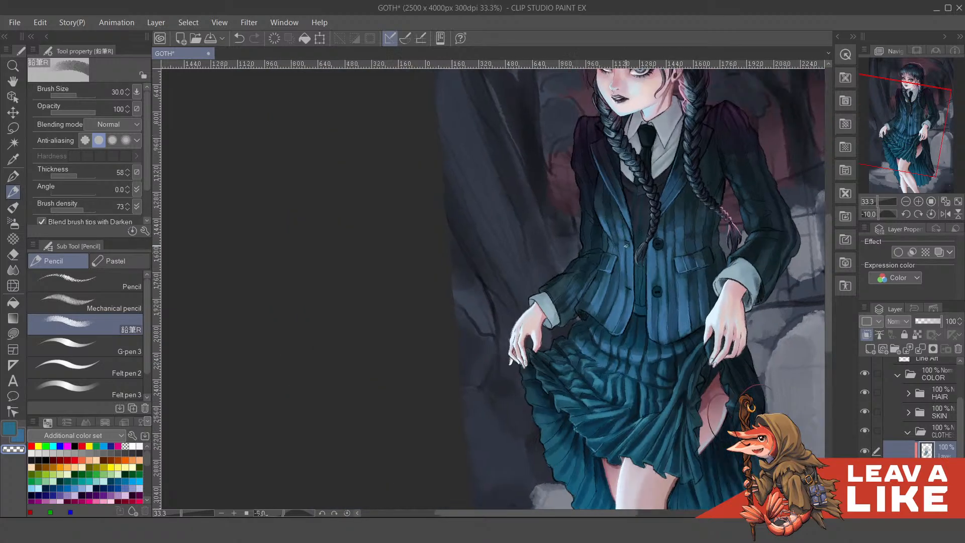
scroll(644, 301, up, 2)
drag(615, 290, 614, 429)
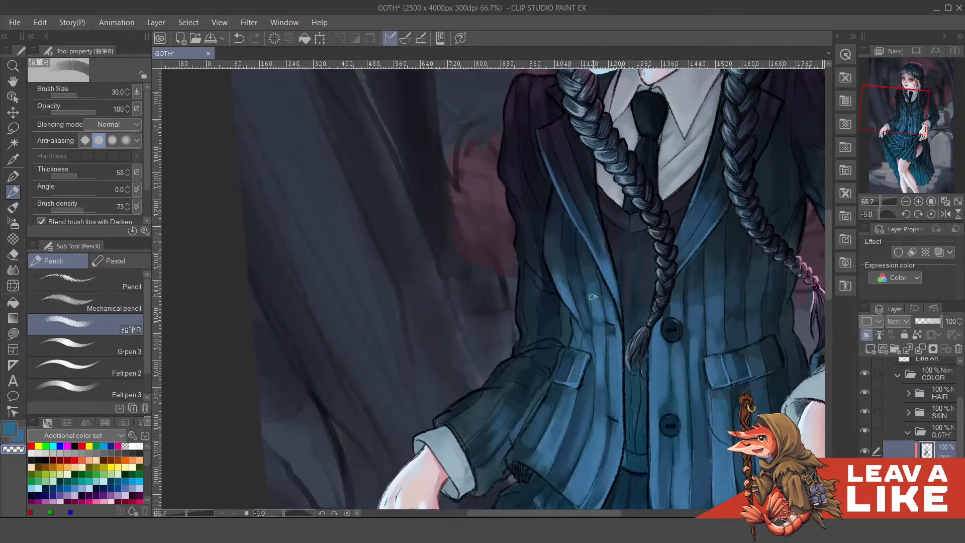
key(ctrl+z)
drag(730, 334, 635, 290)
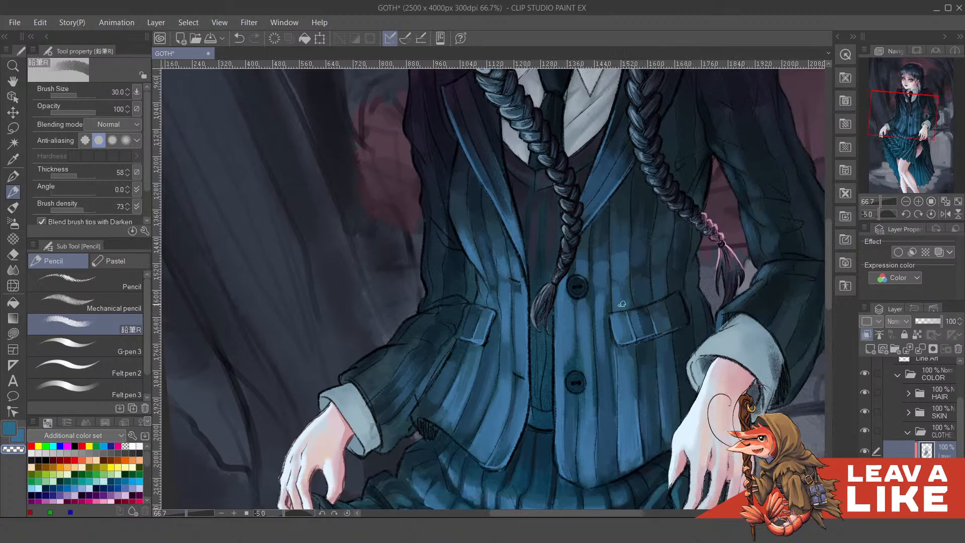
drag(692, 415, 624, 375)
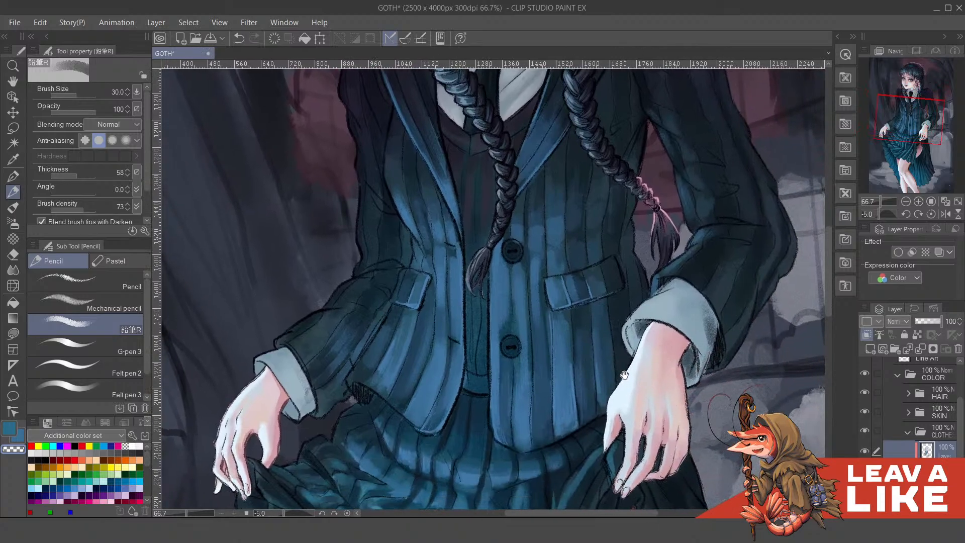
drag(647, 274, 594, 298)
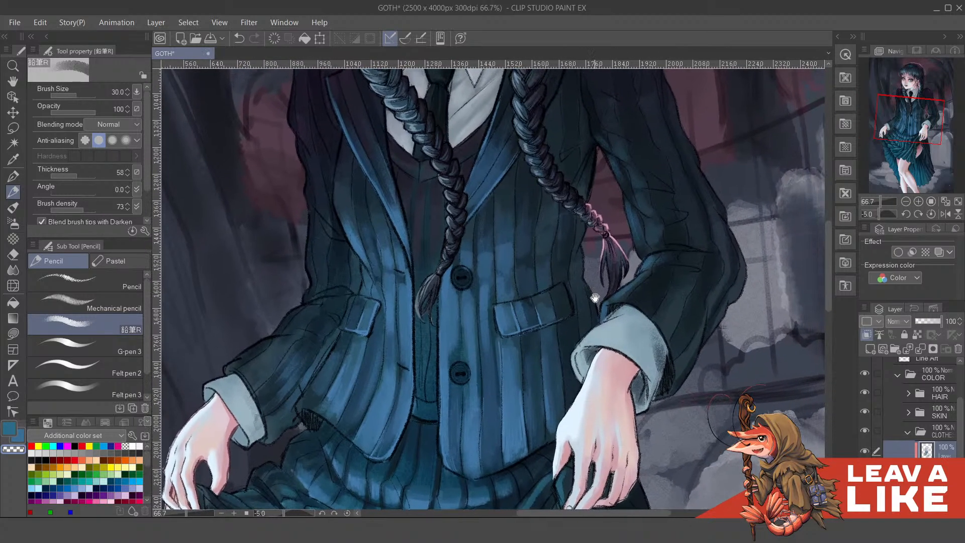
Sample the shirt cuff beside the braid, lighten the colour to H 198, S 13, V 96, and highlight the cuff's fold
drag(656, 332, 627, 345)
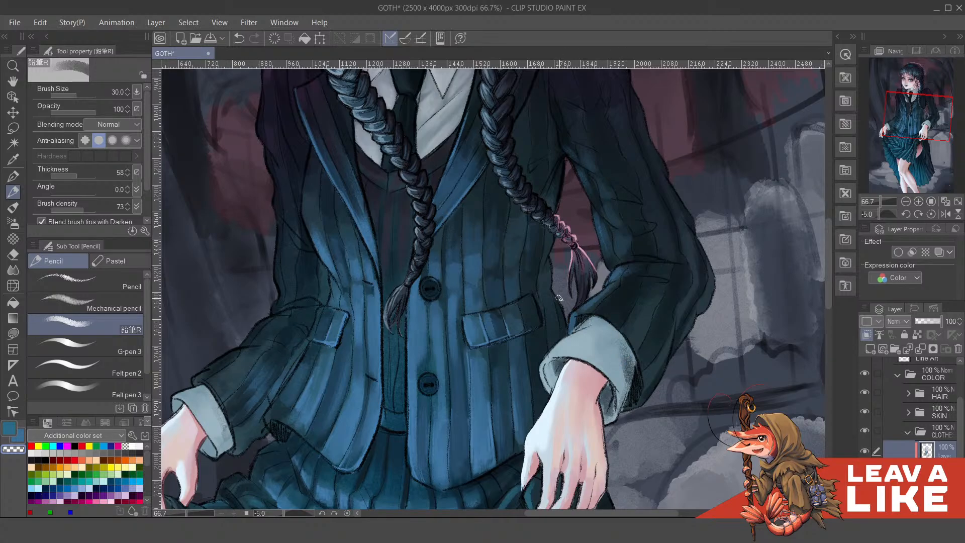
scroll(578, 300, up, 1)
drag(600, 394, 611, 369)
drag(651, 283, 666, 281)
alt+click(619, 366)
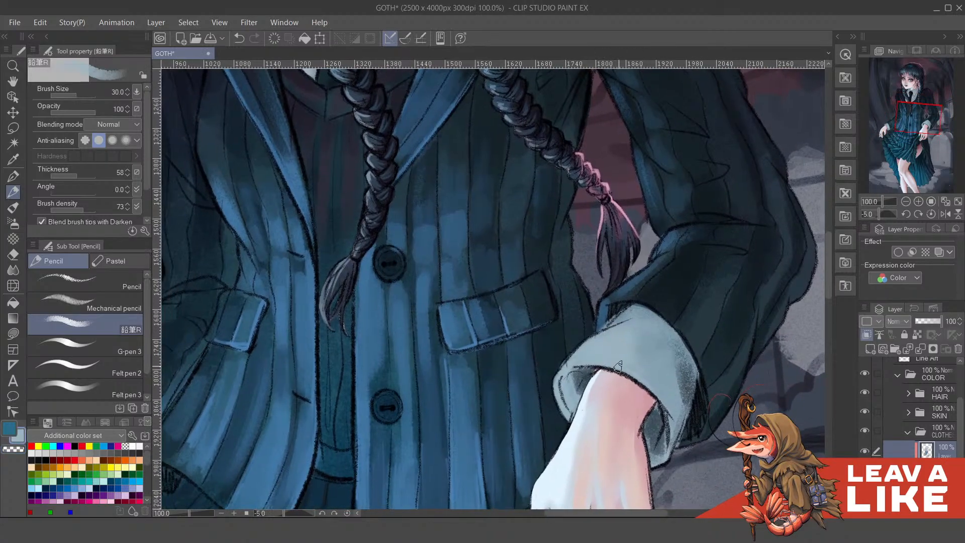
key(c)
click(597, 329)
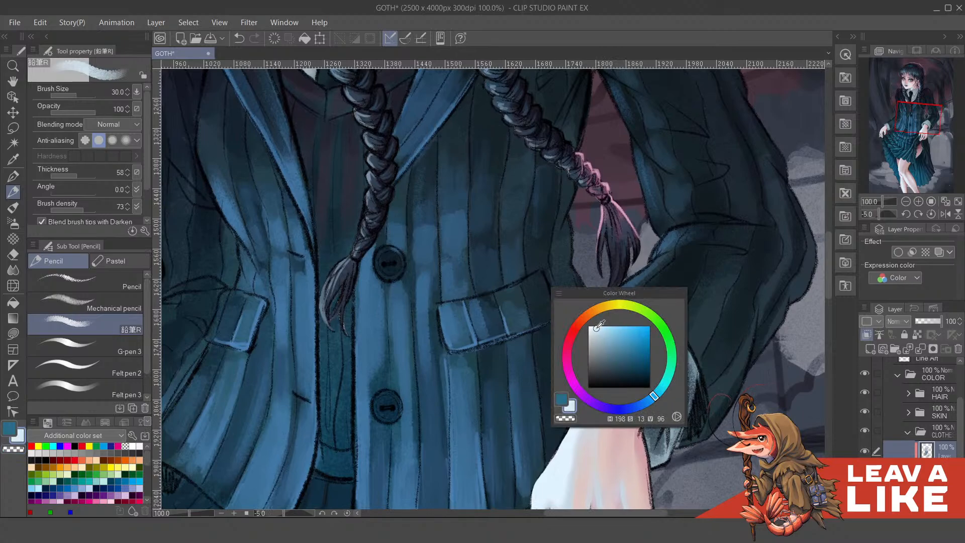
mouse_move(587, 354)
mouse_down()
mouse_move(566, 370)
mouse_move(624, 335)
mouse_move(586, 357)
mouse_move(597, 340)
mouse_move(616, 340)
mouse_move(607, 363)
mouse_move(596, 353)
mouse_move(567, 372)
mouse_move(570, 405)
mouse_up()
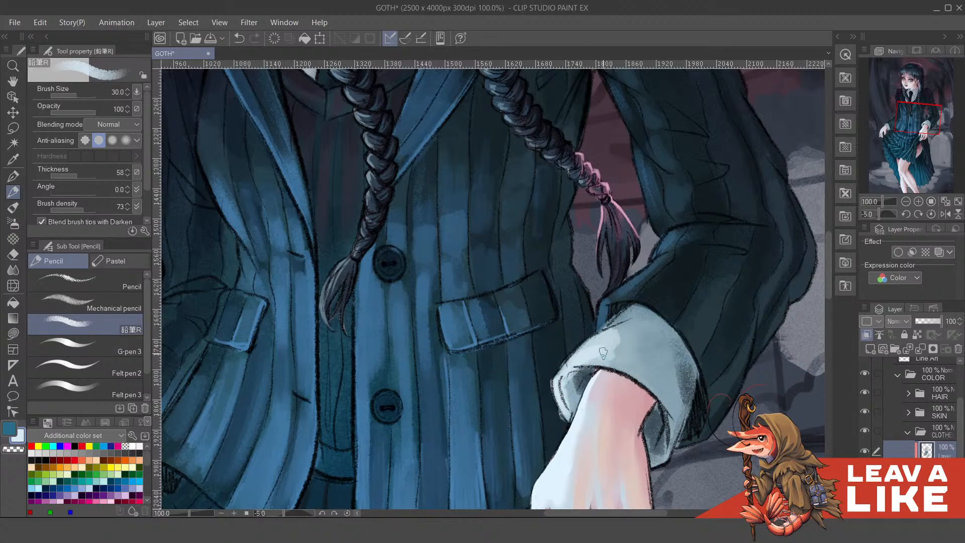
mouse_move(603, 354)
mouse_down()
mouse_move(634, 346)
mouse_move(598, 343)
mouse_move(647, 330)
mouse_move(615, 333)
mouse_move(633, 366)
mouse_move(641, 331)
mouse_move(626, 356)
mouse_move(601, 360)
mouse_up()
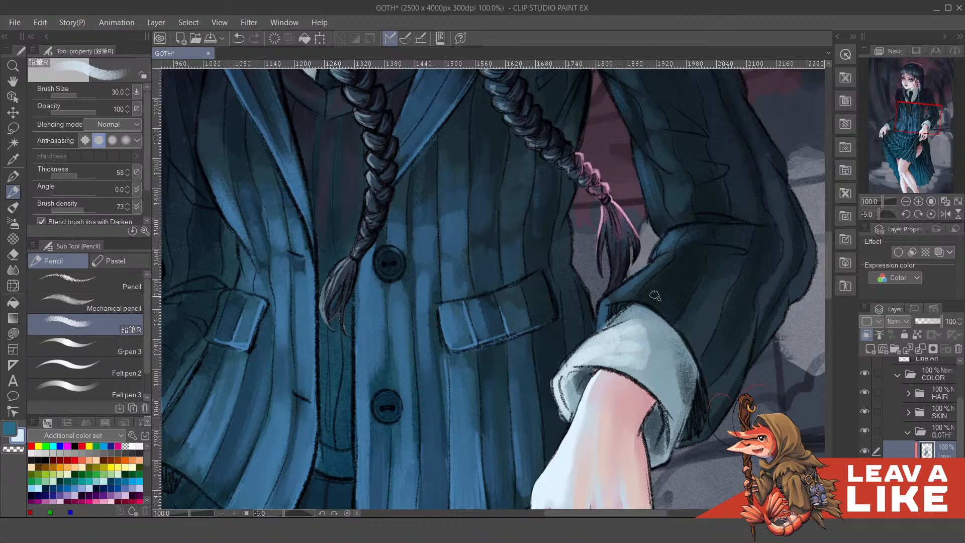
Mirror the canvas view, undo the last cuff strokes and repaint the highlight along the cuff's upper edge with brush size 60
key(h)
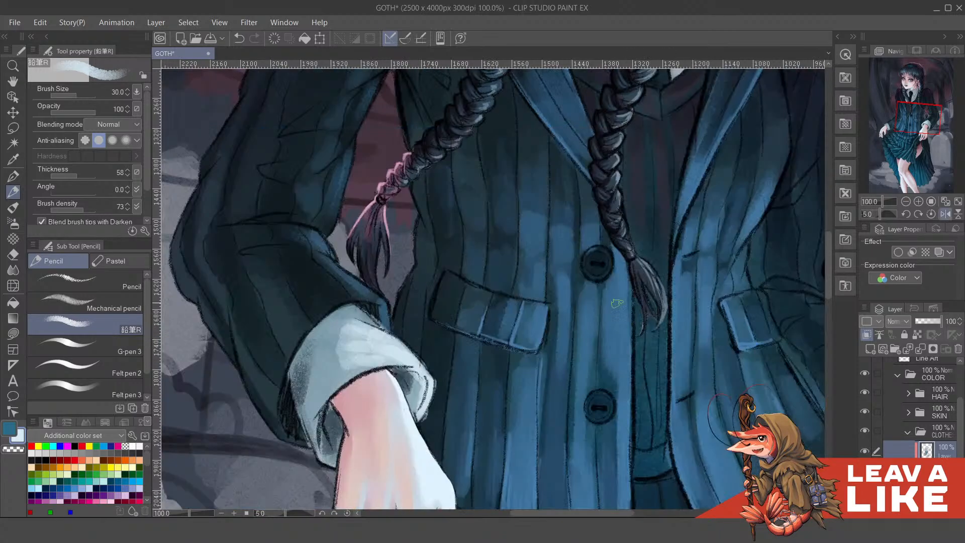
drag(364, 305, 399, 325)
key(ctrl+z)
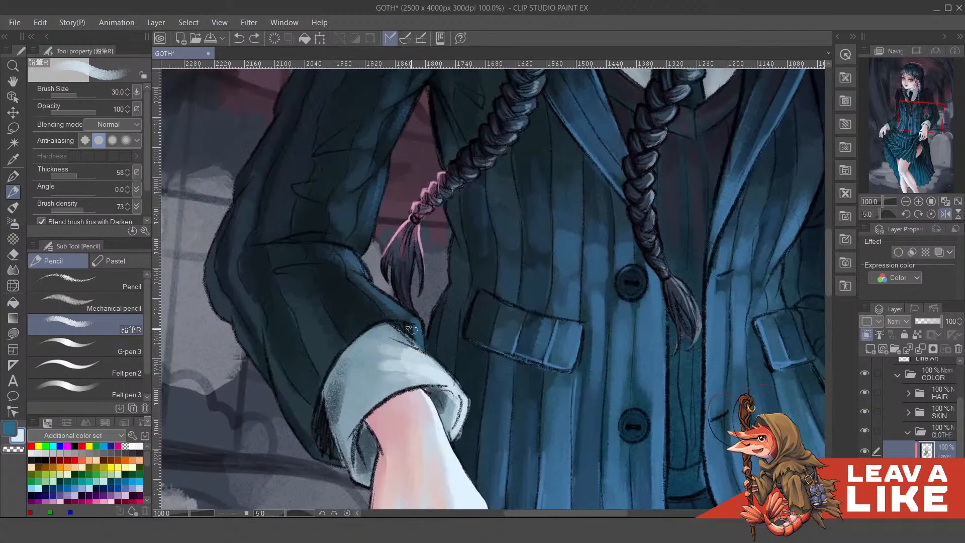
key(ctrl+z)
key(ctrl+z)
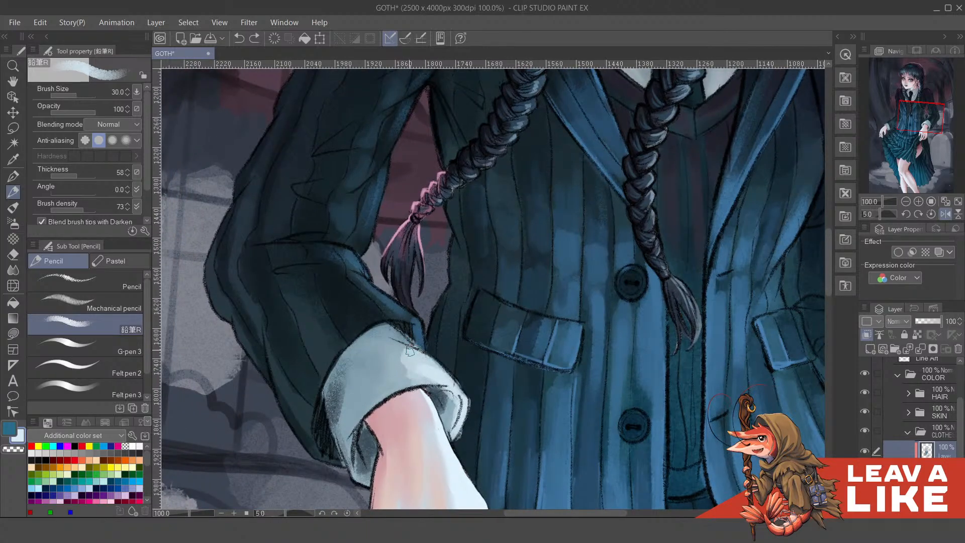
key(bracketright)
key(bracketright)
key(bracketright)
drag(387, 355, 413, 366)
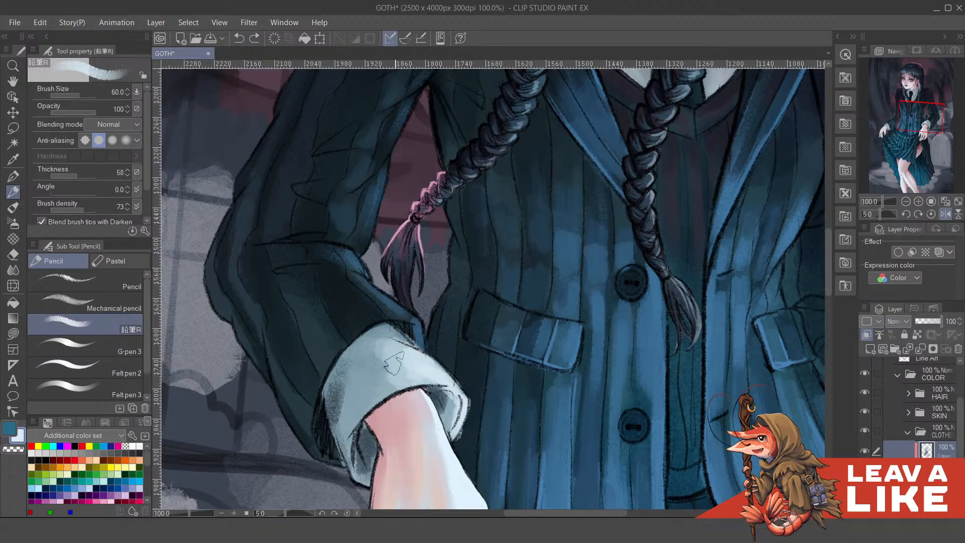
mouse_move(388, 340)
mouse_down()
mouse_move(417, 352)
mouse_move(407, 352)
mouse_move(441, 384)
mouse_up()
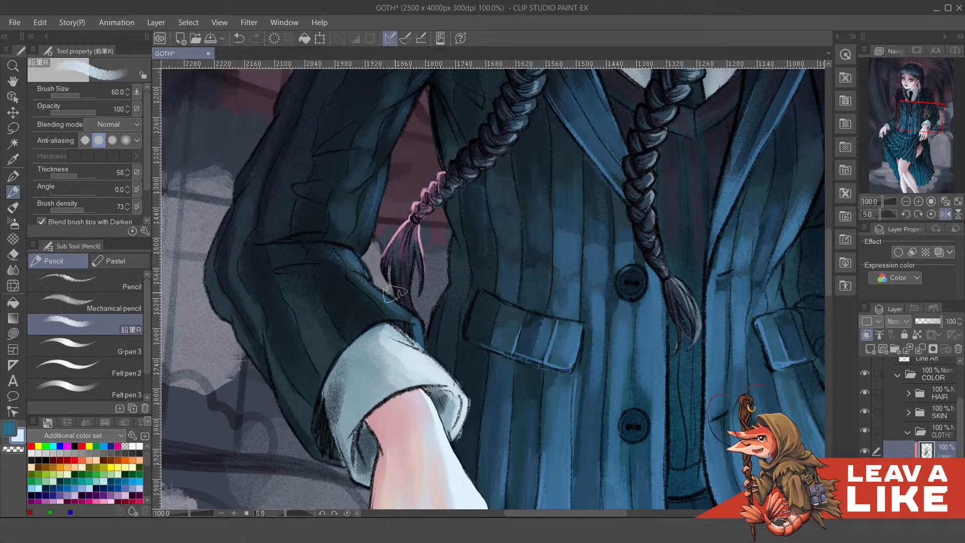
Paint the same pale highlight along the full length of the other sleeve's shirt cuff
drag(747, 343, 595, 223)
drag(801, 334, 638, 301)
drag(630, 355, 659, 302)
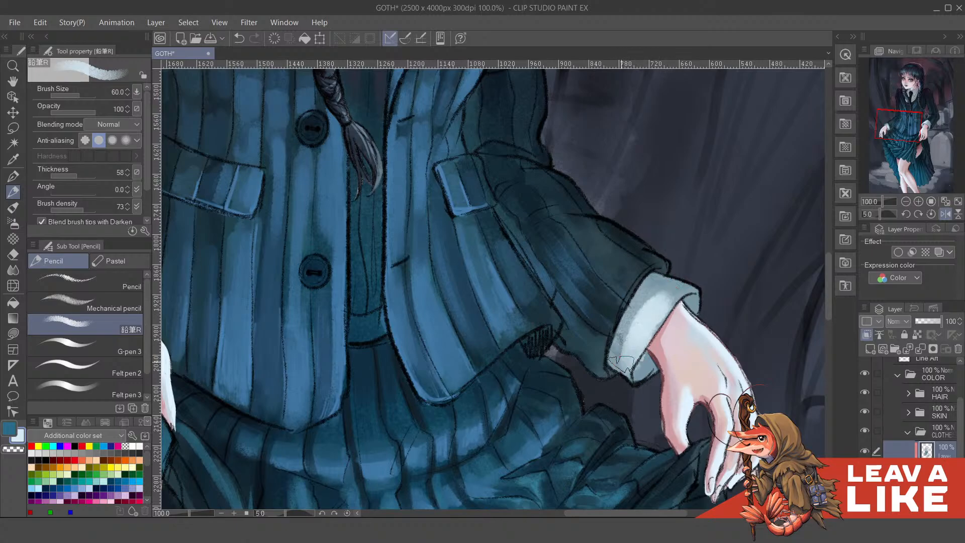
mouse_move(622, 362)
mouse_down()
mouse_move(668, 298)
mouse_move(639, 323)
mouse_move(621, 362)
mouse_move(636, 329)
mouse_move(632, 351)
mouse_move(668, 296)
mouse_move(656, 310)
mouse_move(694, 289)
mouse_move(676, 284)
mouse_move(705, 308)
mouse_move(683, 276)
mouse_up()
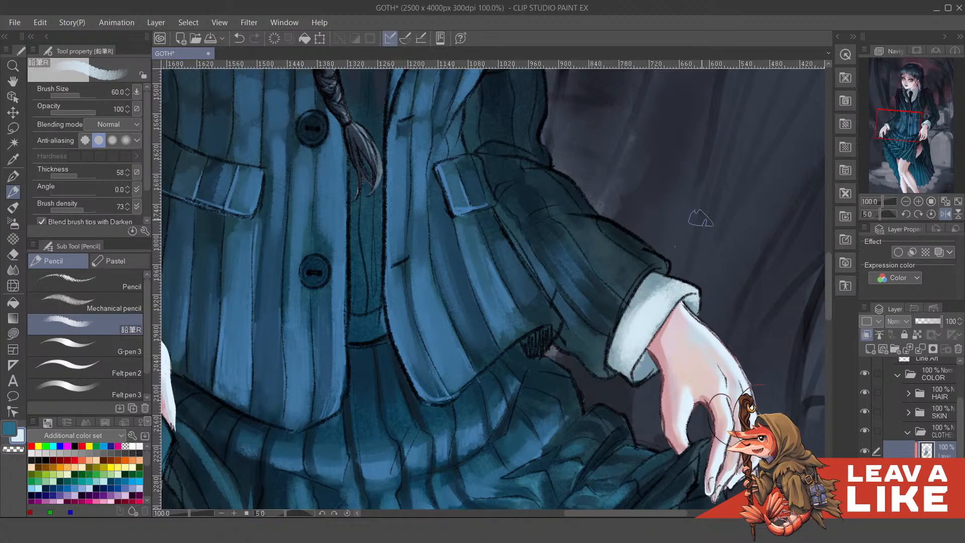
Reduce the brush size to 25 and highlight the shirt's edge along the vest neckline, redoing the strokes
scroll(699, 191, down, 4)
drag(729, 234, 626, 307)
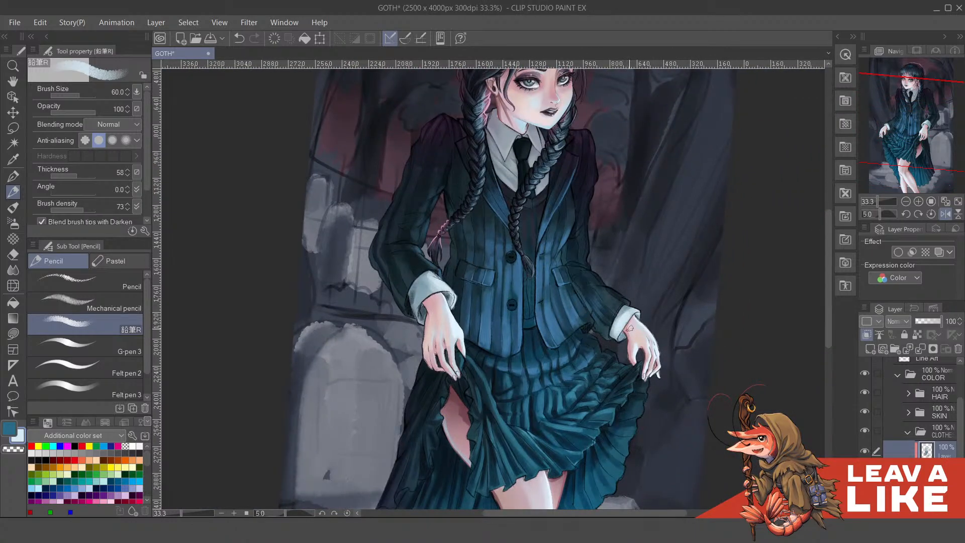
drag(603, 307, 610, 339)
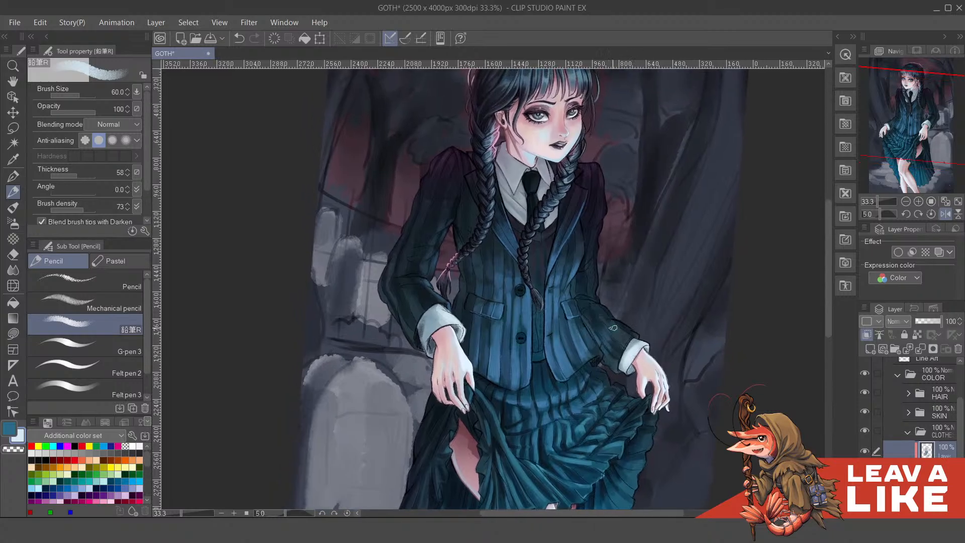
drag(613, 282, 620, 333)
drag(559, 249, 557, 278)
scroll(543, 313, up, 3)
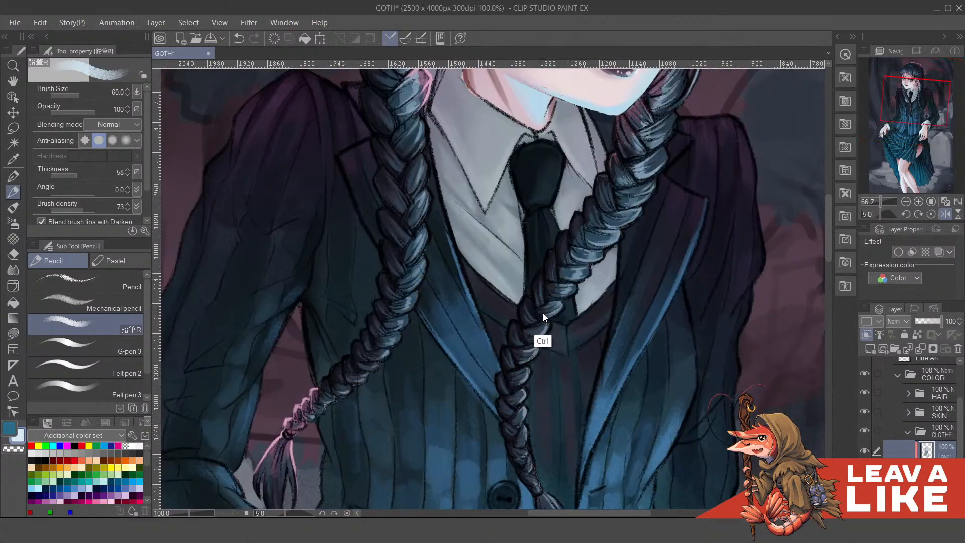
key(bracketleft)
key(bracketleft)
key(bracketleft)
key(bracketleft)
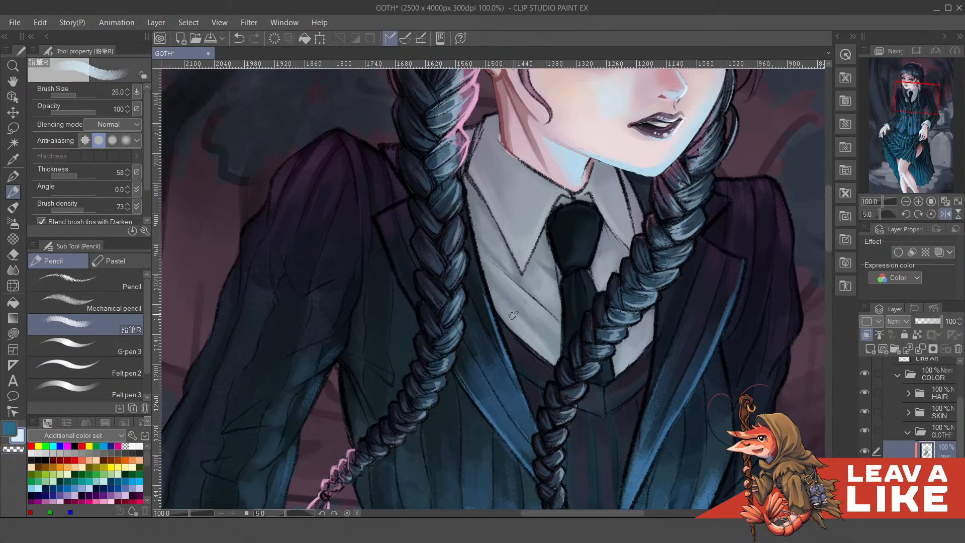
drag(504, 307, 549, 360)
drag(519, 327, 534, 355)
key(ctrl+z)
key(ctrl+z)
drag(506, 310, 550, 358)
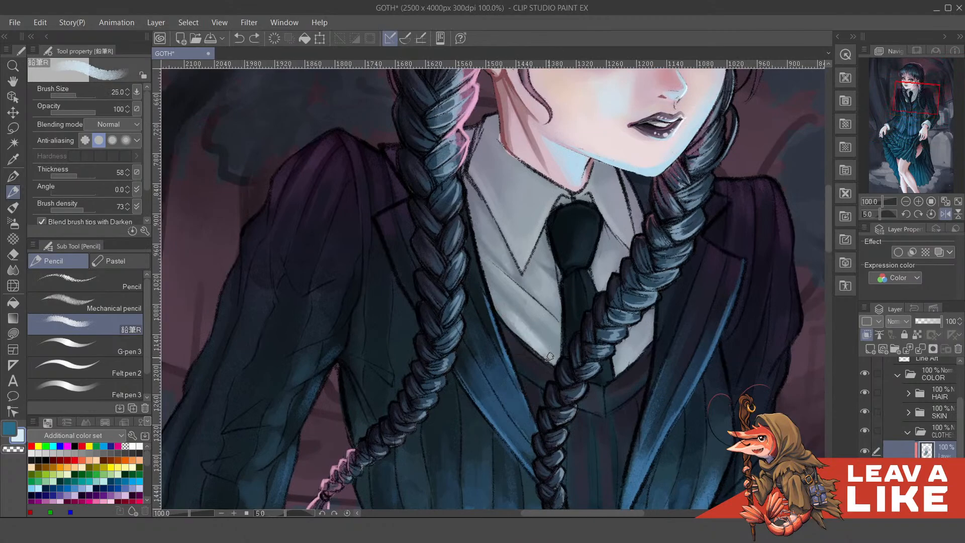
Paint a pale highlight along the diagonal shirt fold beside the tie, redoing the stroke until it fits
mouse_move(511, 284)
mouse_down()
mouse_move(563, 353)
mouse_move(516, 296)
mouse_move(561, 338)
mouse_up()
key(ctrl+z)
key(ctrl+z)
drag(540, 307, 561, 332)
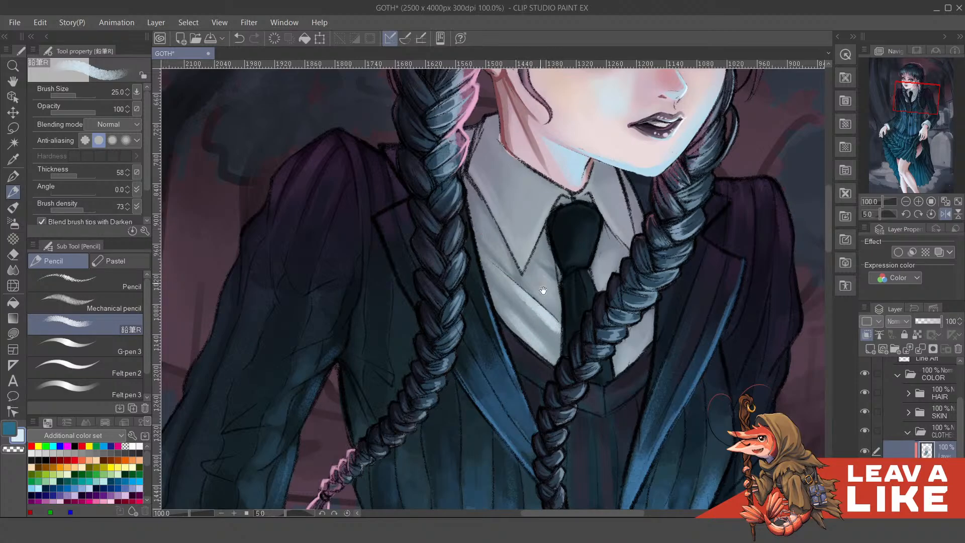
Paint pale highlights on both points of the shirt collar, following the outer edge of the one beside the braid
drag(544, 290, 548, 297)
mouse_move(501, 221)
mouse_down()
mouse_move(528, 274)
mouse_move(546, 212)
mouse_move(525, 285)
mouse_move(531, 274)
mouse_up()
key(ctrl+z)
mouse_move(546, 309)
mouse_down()
mouse_move(543, 268)
mouse_move(552, 249)
mouse_move(562, 255)
mouse_up()
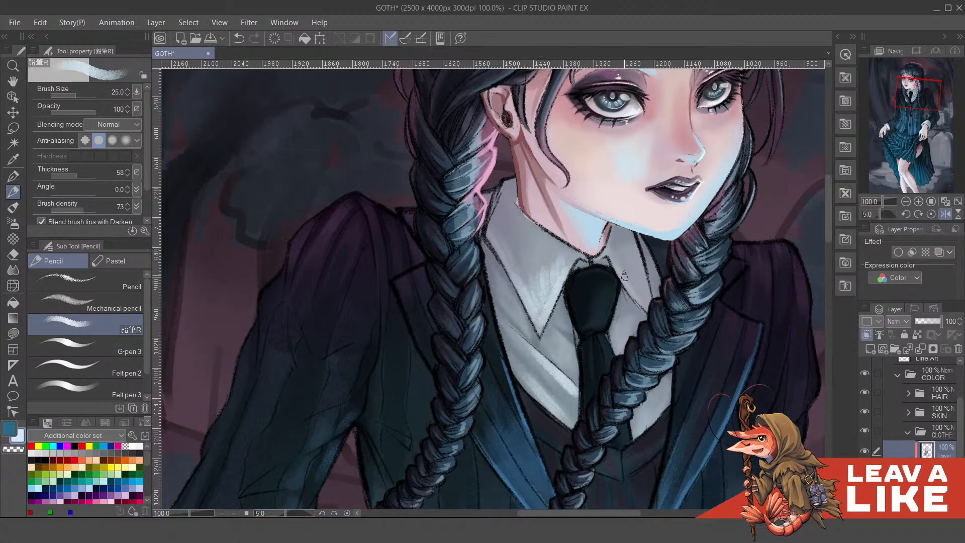
drag(645, 305, 617, 258)
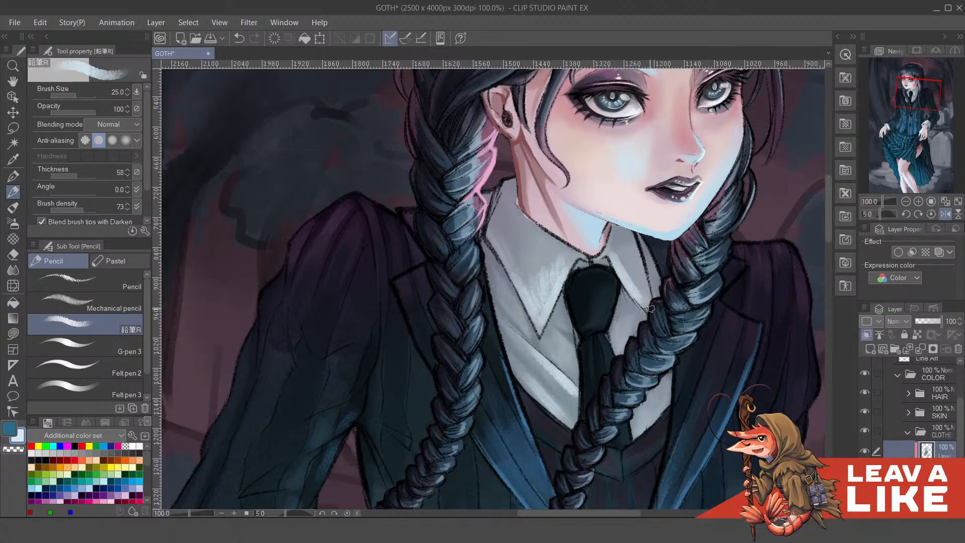
drag(647, 308, 638, 264)
mouse_move(641, 298)
mouse_down()
mouse_move(630, 266)
mouse_move(640, 272)
mouse_up()
Return the canvas to its unmirrored view and soften the highlights on both collar points using the transparent colour
scroll(652, 76, down, 3)
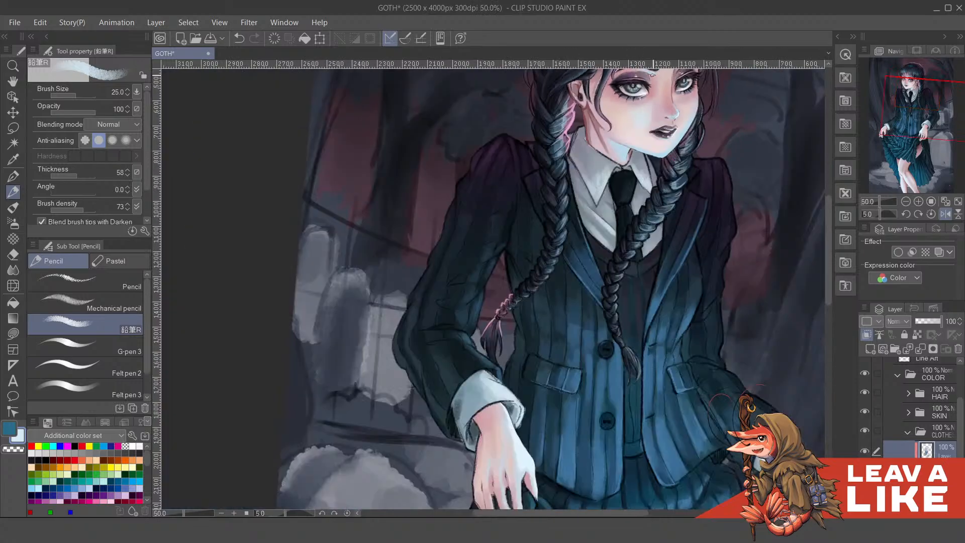
key(h)
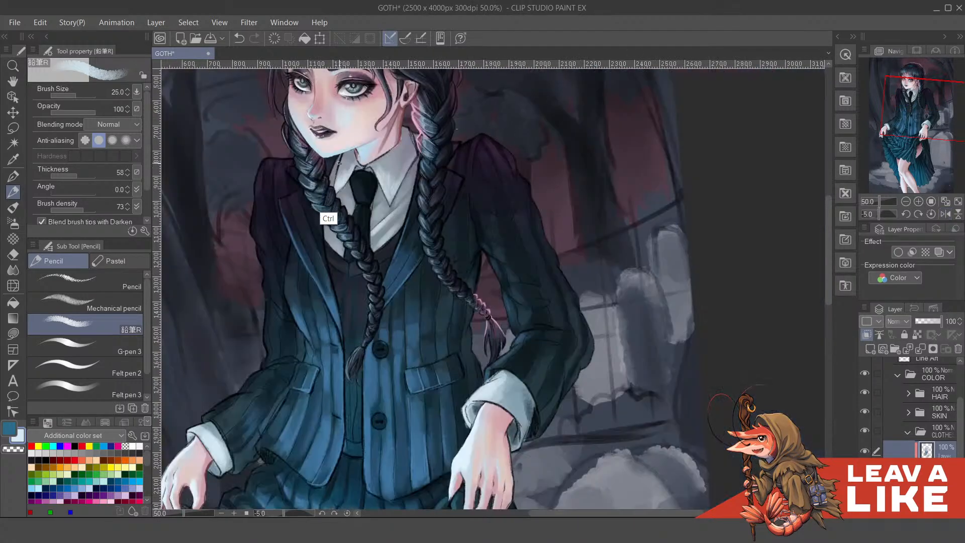
scroll(323, 215, up, 4)
key(x)
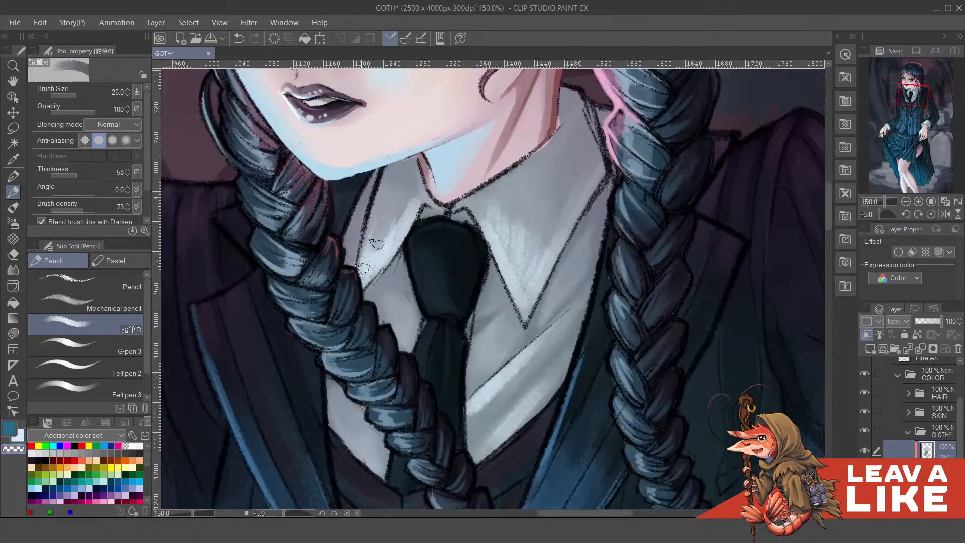
mouse_move(370, 243)
mouse_down()
mouse_move(363, 267)
mouse_move(403, 217)
mouse_up()
mouse_move(528, 228)
mouse_down()
mouse_move(516, 306)
mouse_move(526, 308)
mouse_up()
key(c)
key(c)
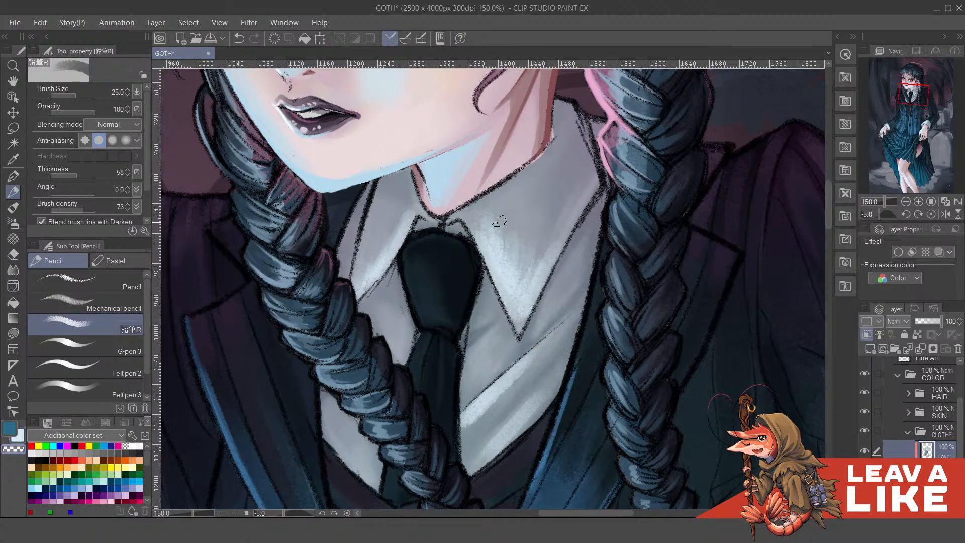
mouse_move(500, 222)
mouse_down()
mouse_move(502, 252)
mouse_move(523, 285)
mouse_move(512, 265)
mouse_move(536, 276)
mouse_up()
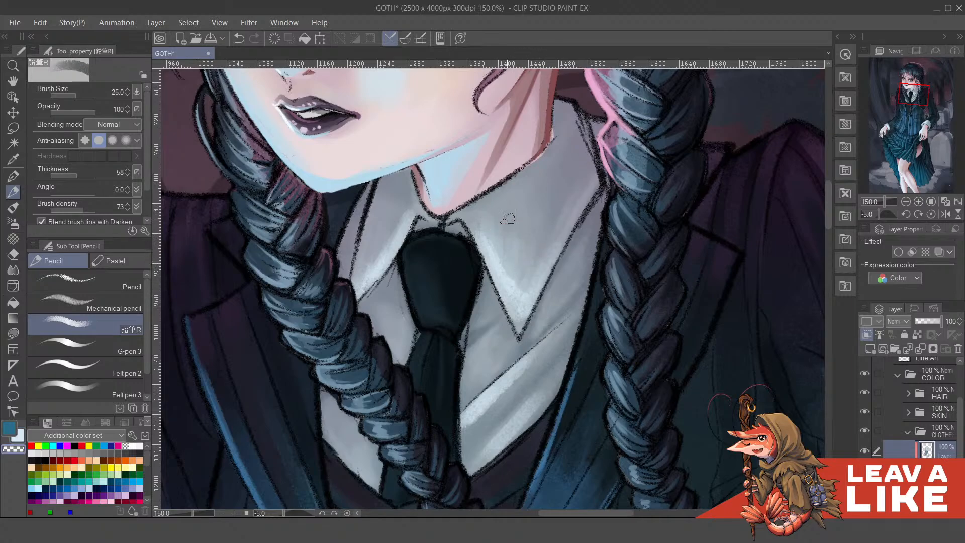
Undo the last highlight stroke, reduce the brush size to 12 and trace a crisp pale highlight along the larger collar point's edges
key(c)
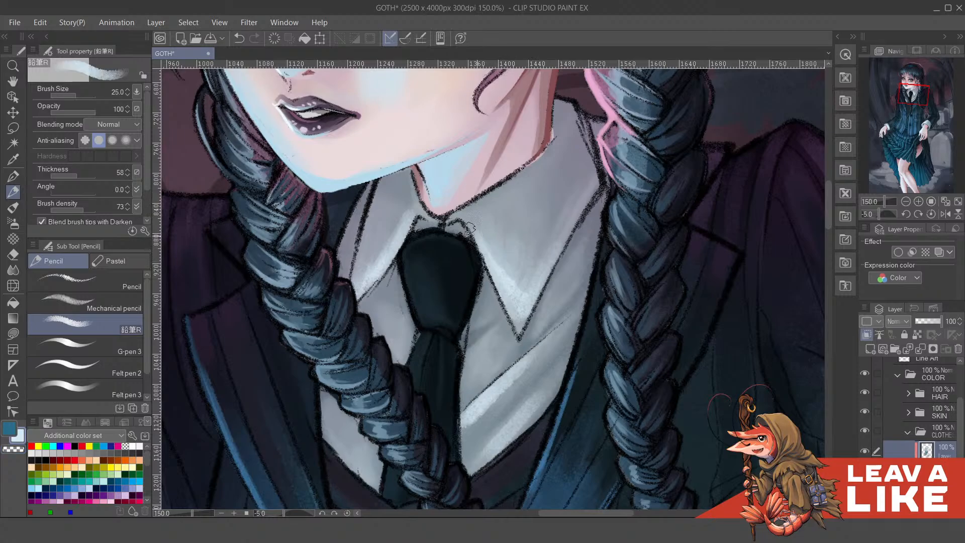
key(ctrl+z)
key(bracketleft)
key(bracketleft)
key(bracketleft)
key(bracketleft)
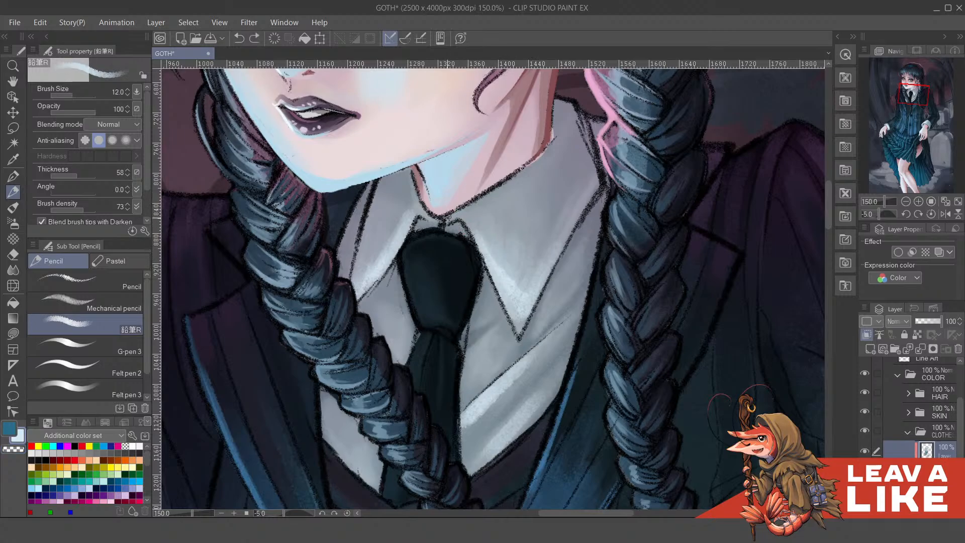
mouse_move(460, 218)
mouse_down()
mouse_move(518, 330)
mouse_move(569, 232)
mouse_up()
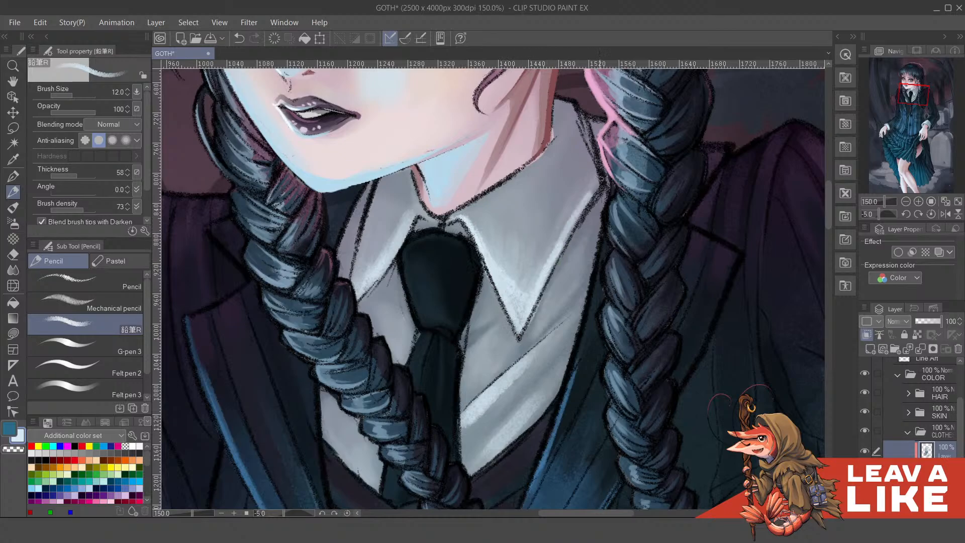
Enlarge the brush to 30, highlight the shirt section between braid and lapel, undo the last stroke and select the transparent colour
scroll(609, 105, down, 3)
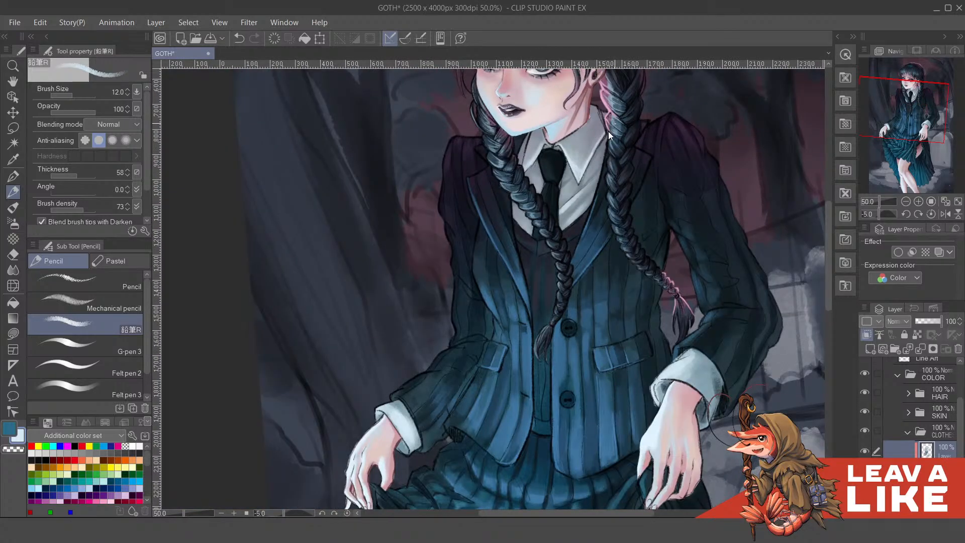
scroll(610, 135, up, 1)
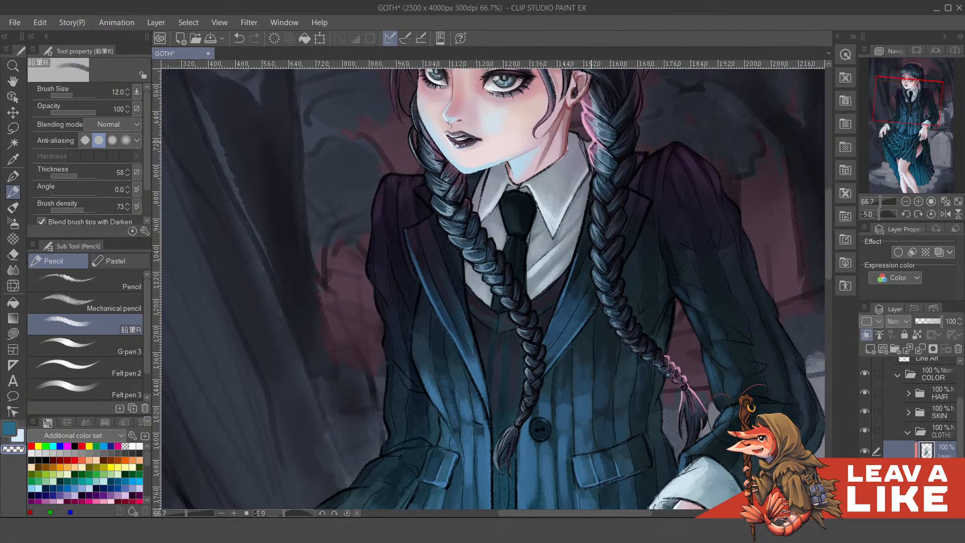
scroll(621, 147, down, 1)
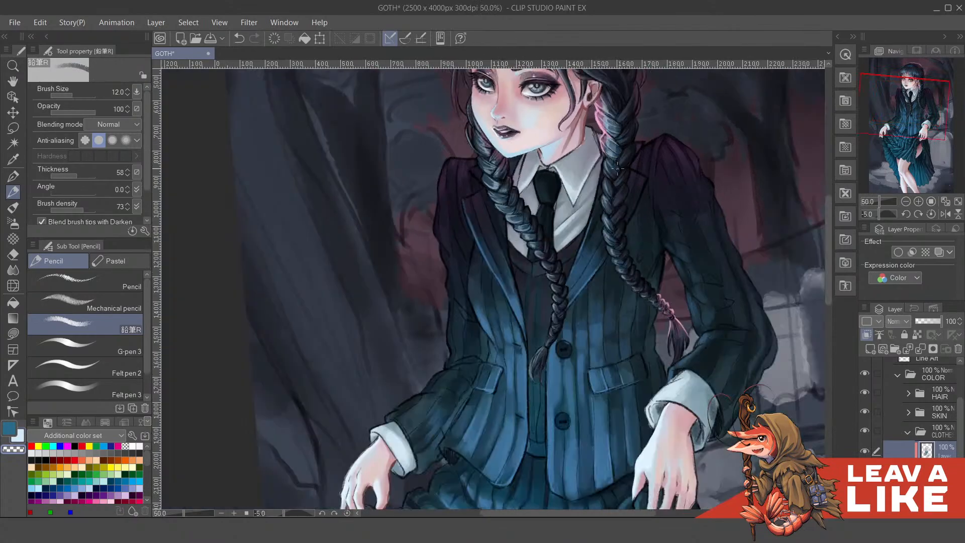
scroll(532, 264, up, 2)
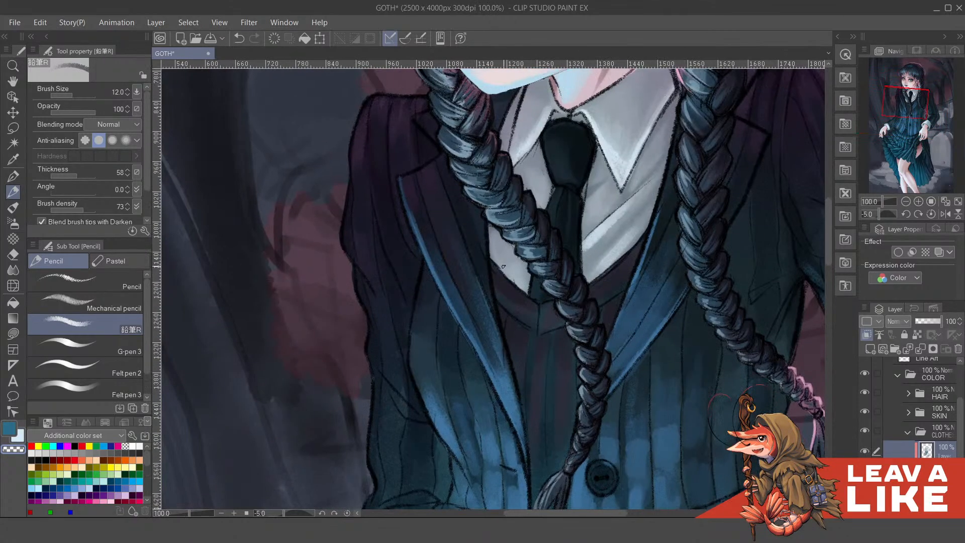
key(])
key(])
key(])
key(])
key(])
drag(500, 251, 530, 288)
key(ctrl+z)
key(c)
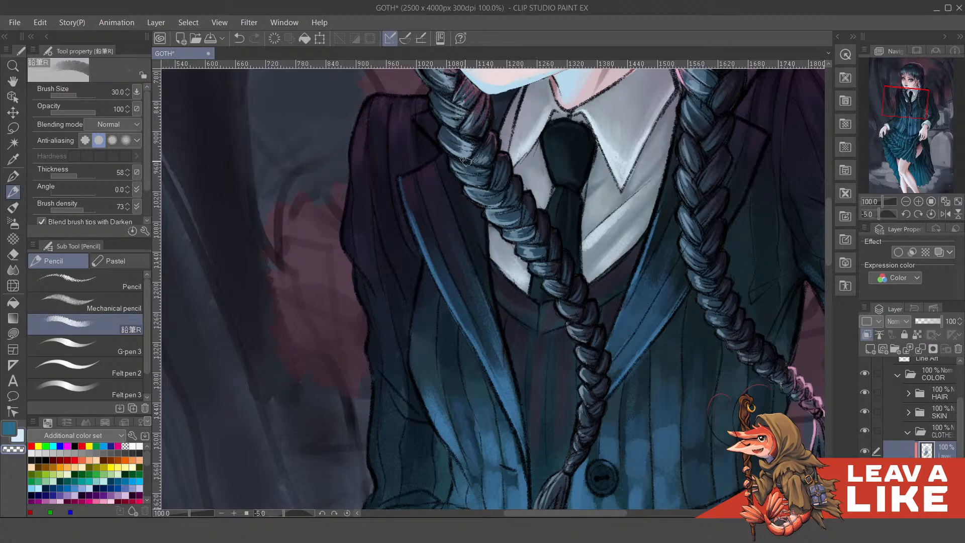
scroll(465, 161, down, 2)
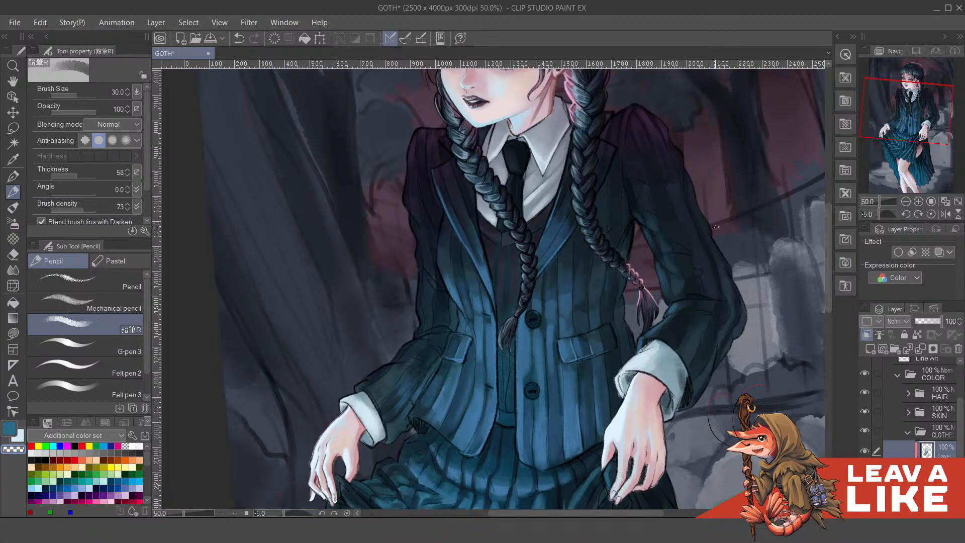
drag(563, 218, 558, 258)
ctrl+click(509, 217)
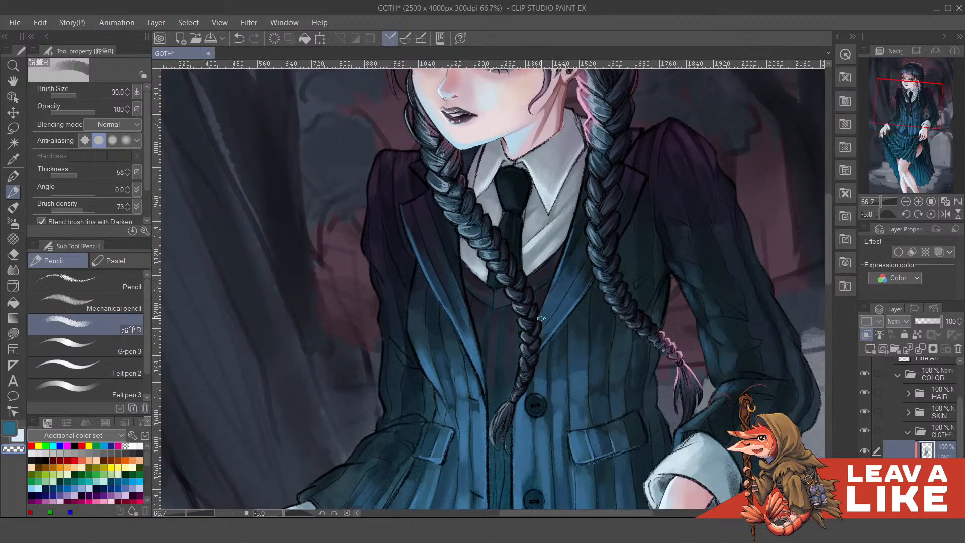
Sample blue from the jacket front, undo the stray strokes and paint a highlight on the lower part of the tie knot
drag(531, 281, 531, 291)
alt+click(430, 377)
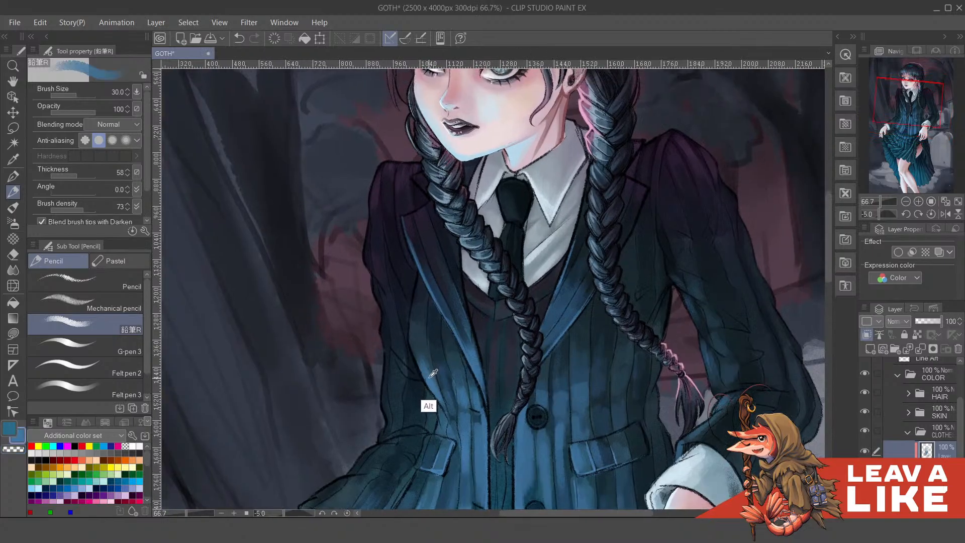
ctrl+click(516, 217)
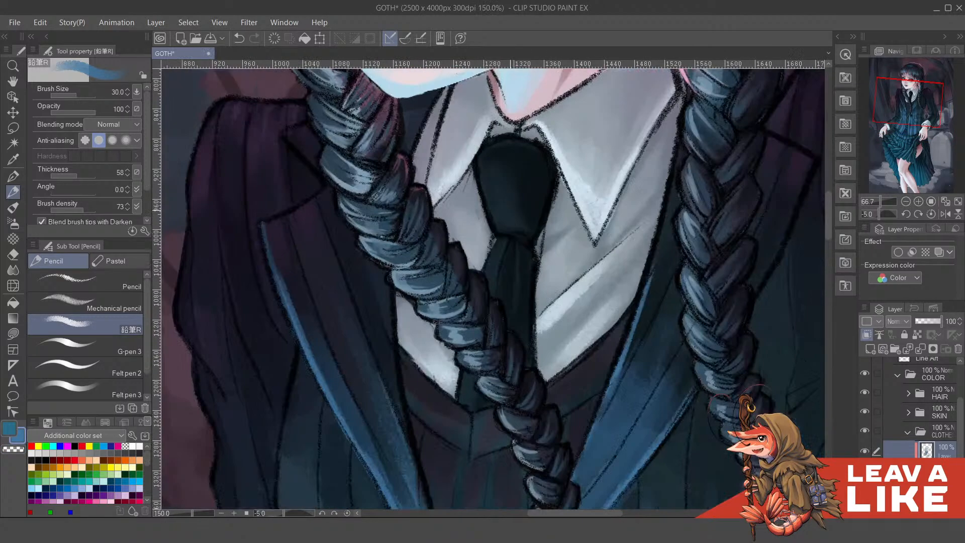
click(519, 225)
key(ctrl+z)
key(ctrl+z)
drag(509, 222, 509, 202)
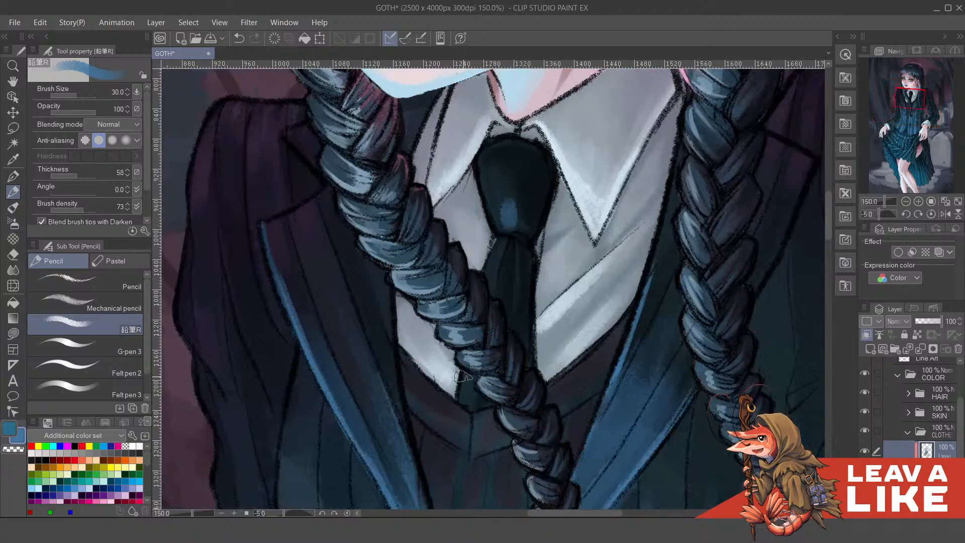
Paint a blue highlight on the tie section beneath the braid, redoing the first stroke, and trim it with the transparent colour
drag(465, 376, 475, 417)
key(ctrl+z)
key(ctrl+z)
mouse_move(467, 374)
mouse_down()
mouse_move(464, 413)
mouse_move(467, 404)
mouse_up()
key(c)
drag(472, 364, 466, 397)
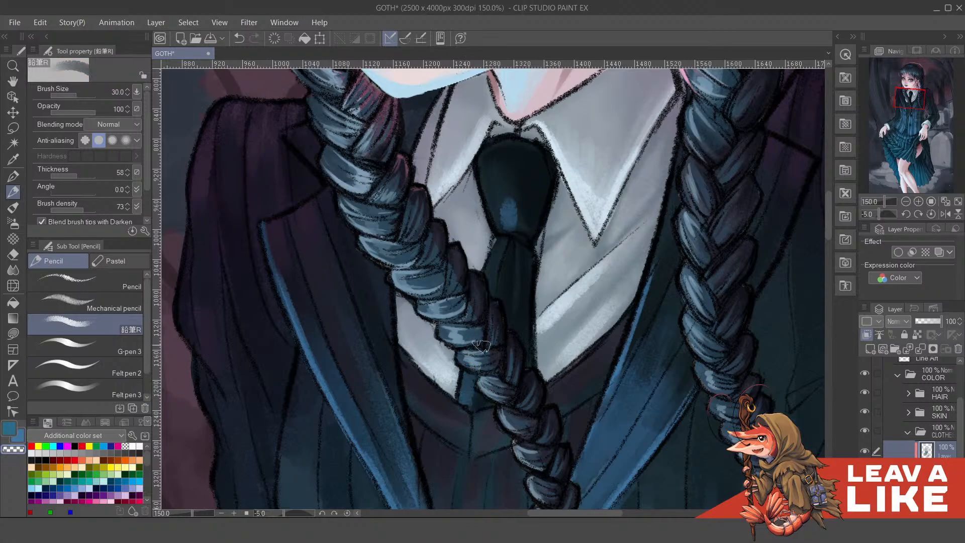
Rework the blue highlight on the tie knot and soften it with the transparent colour
drag(507, 208, 511, 212)
scroll(513, 229, up, 3)
key(c)
mouse_move(516, 262)
mouse_down()
mouse_move(508, 284)
mouse_move(500, 258)
mouse_move(512, 285)
mouse_up()
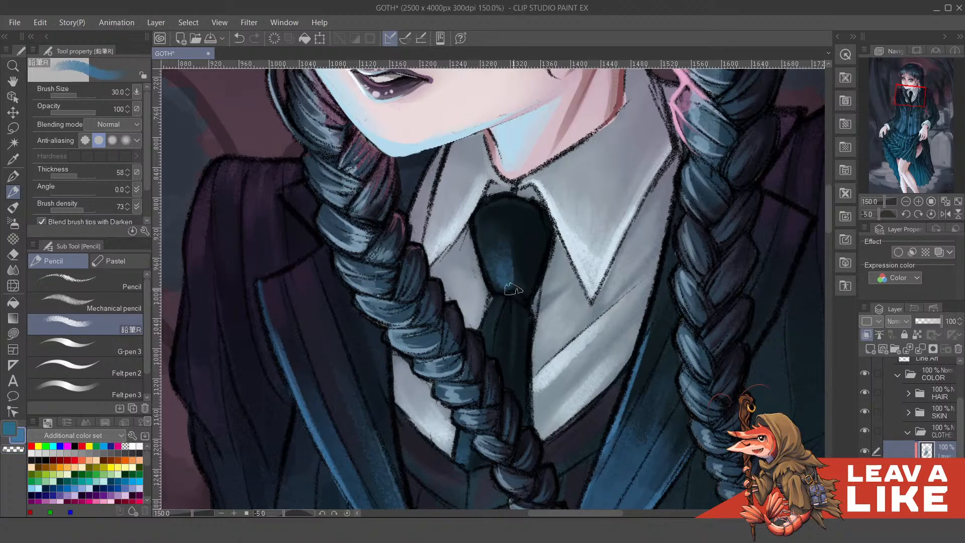
key(c)
mouse_move(507, 194)
mouse_down()
mouse_move(501, 280)
mouse_move(492, 200)
mouse_move(493, 245)
mouse_move(522, 239)
mouse_up()
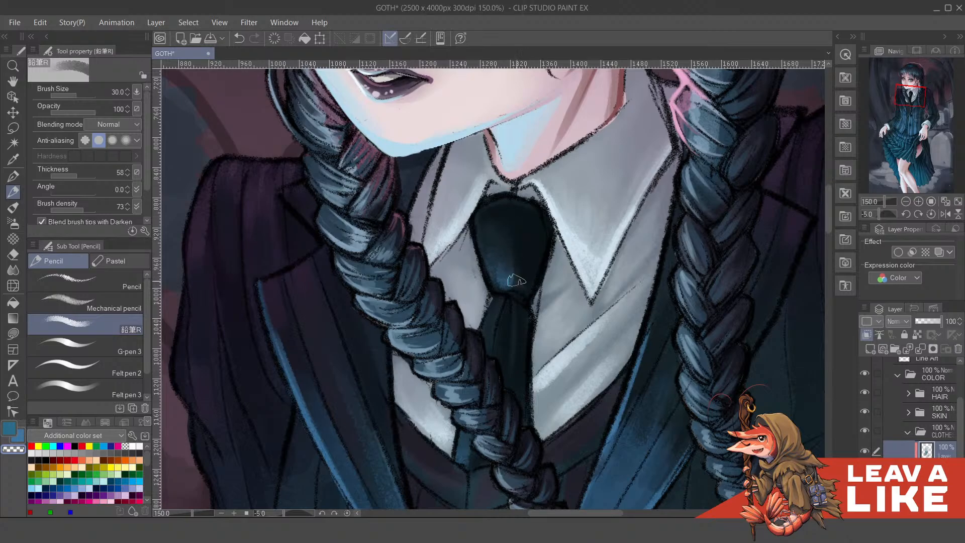
Sample a dark blue from the jacket and shade the stripes between the lapel and the pink-tipped braid
scroll(589, 177, down, 3)
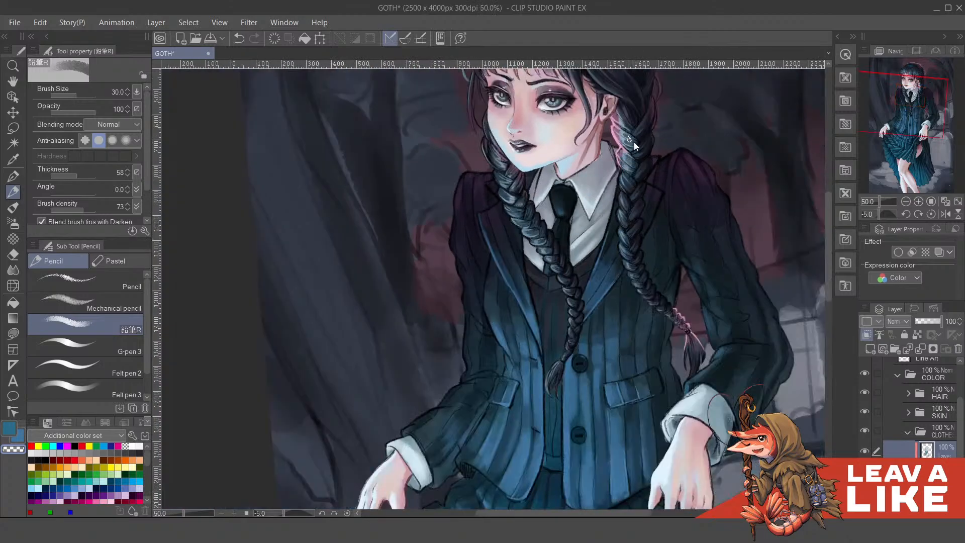
scroll(629, 140, down, 1)
drag(650, 218, 547, 279)
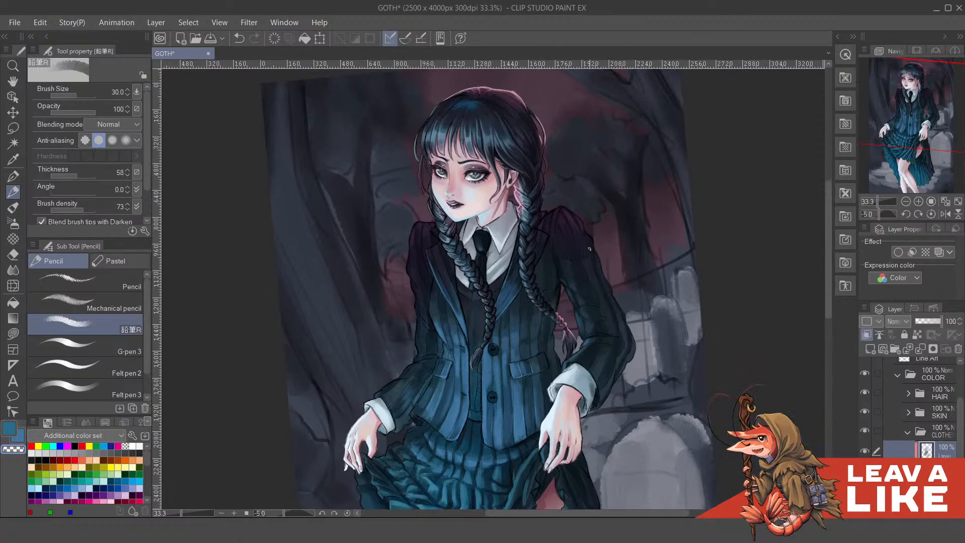
scroll(553, 327, up, 2)
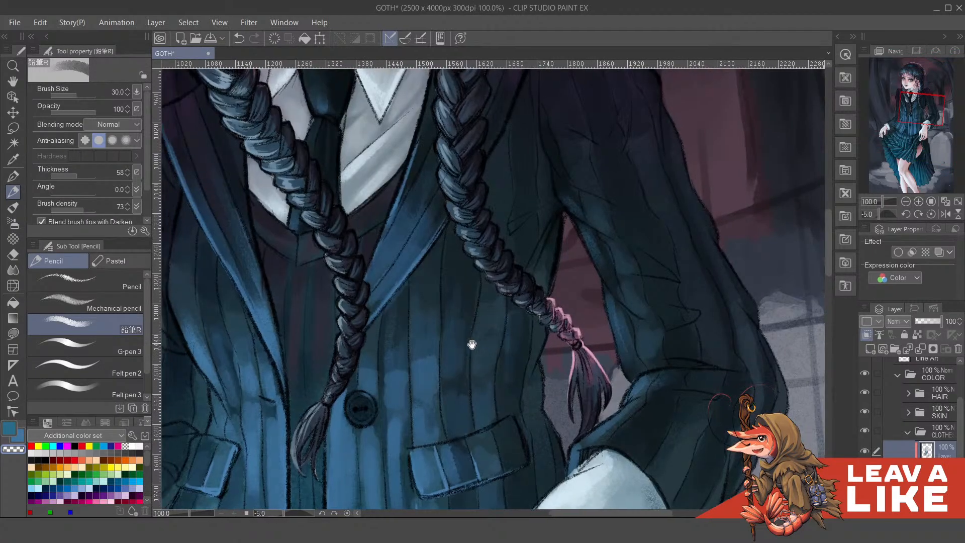
scroll(486, 258, up, 1)
key(c)
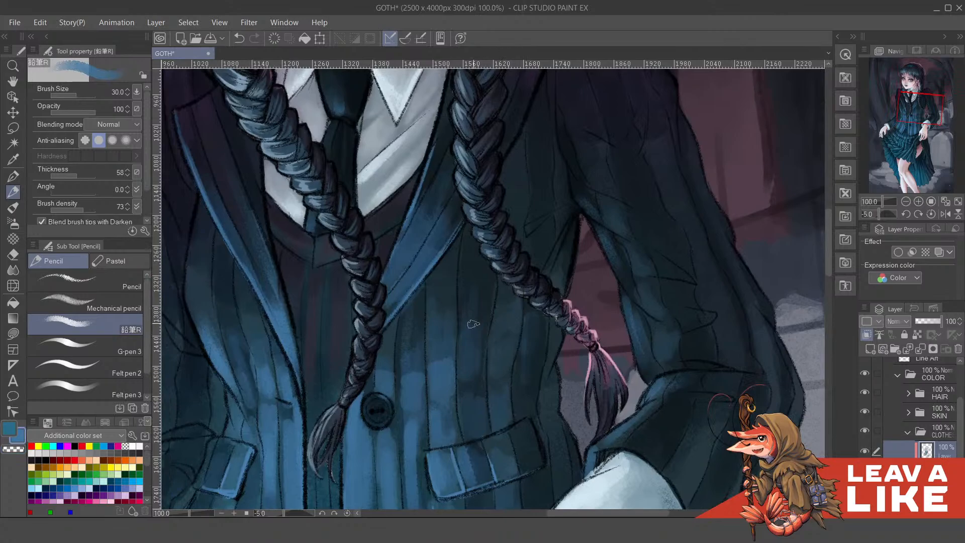
alt+click(473, 358)
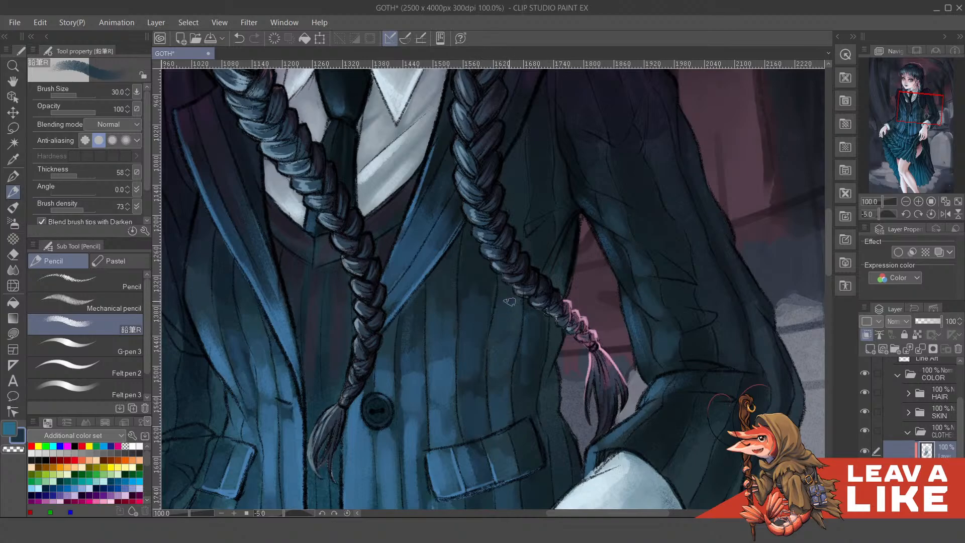
drag(477, 330, 489, 309)
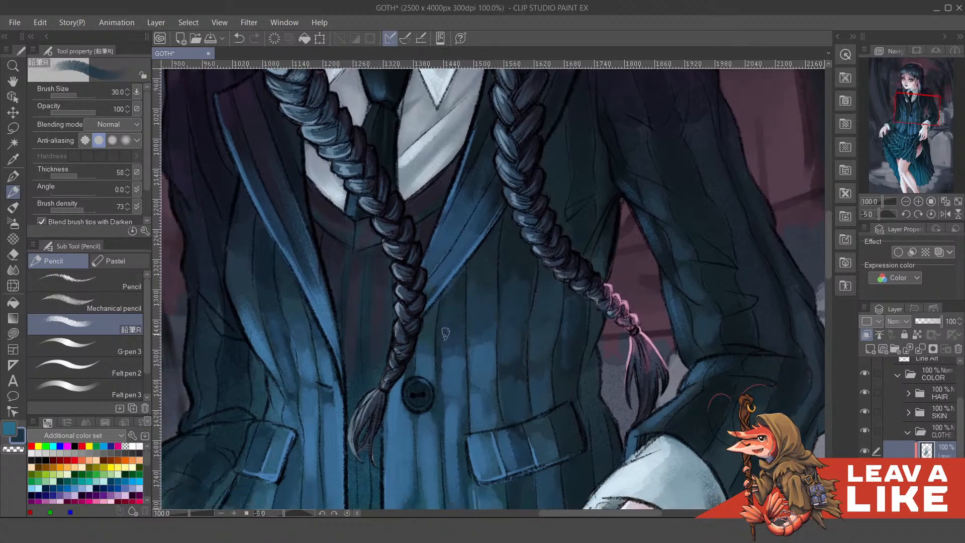
Shade the jacket stripes beneath the opposite lapel, undo the last stroke and continue with a lighter blue sampled from that panel
drag(445, 332, 471, 322)
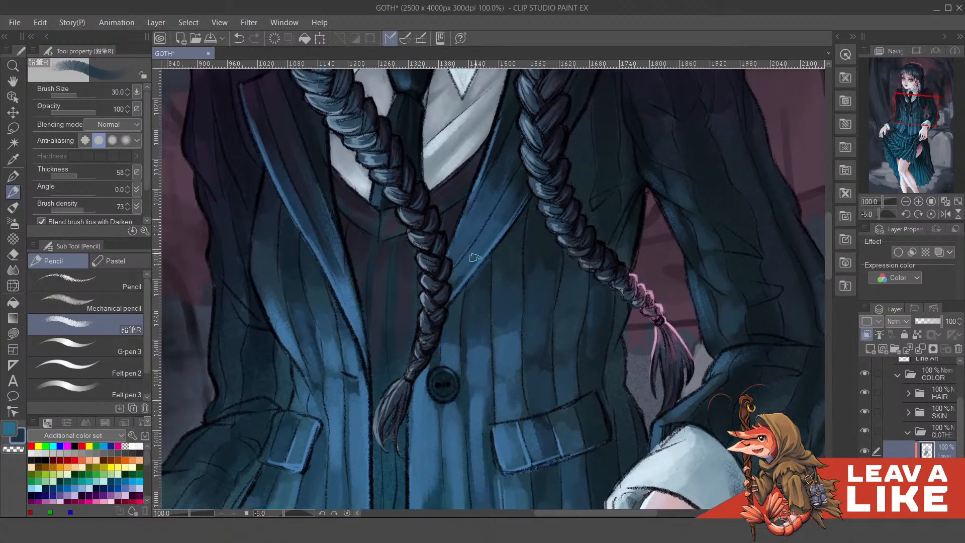
drag(507, 219, 606, 214)
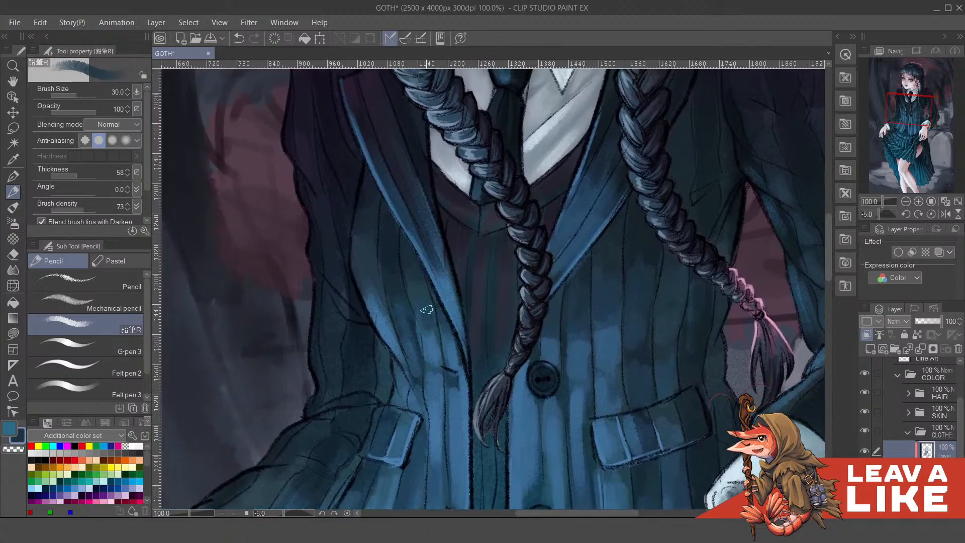
drag(455, 323, 469, 340)
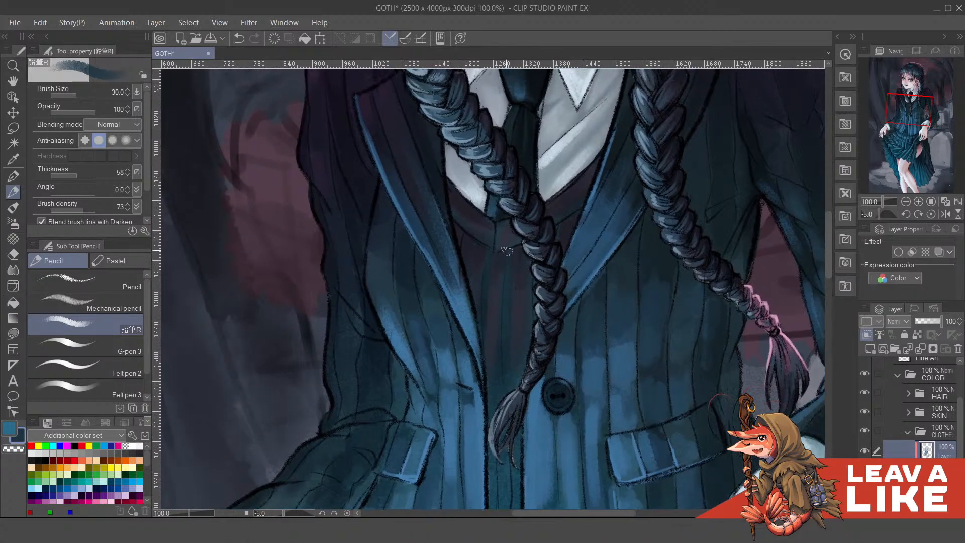
alt+click(478, 330)
key(ctrl+z)
alt+click(442, 344)
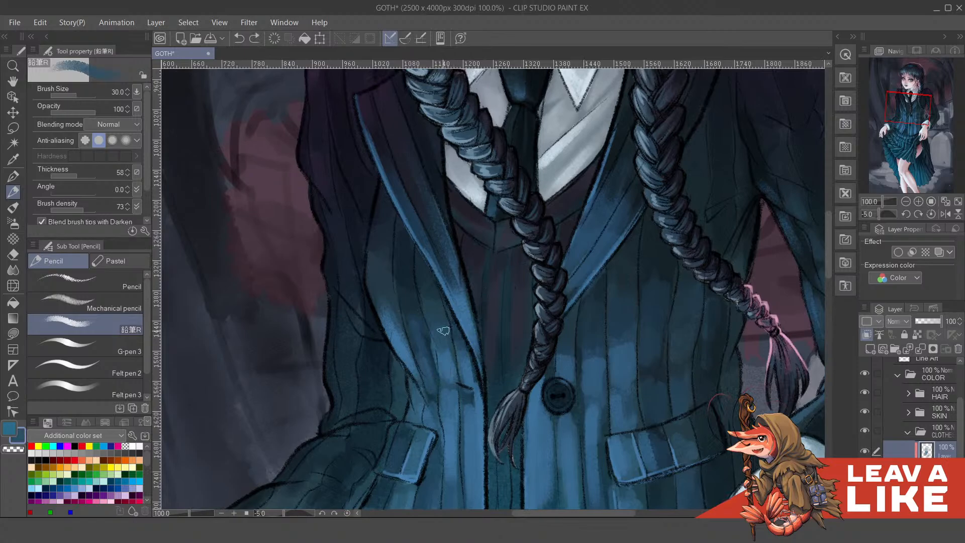
mouse_move(445, 330)
mouse_down()
mouse_move(440, 339)
mouse_move(468, 351)
mouse_move(433, 364)
mouse_up()
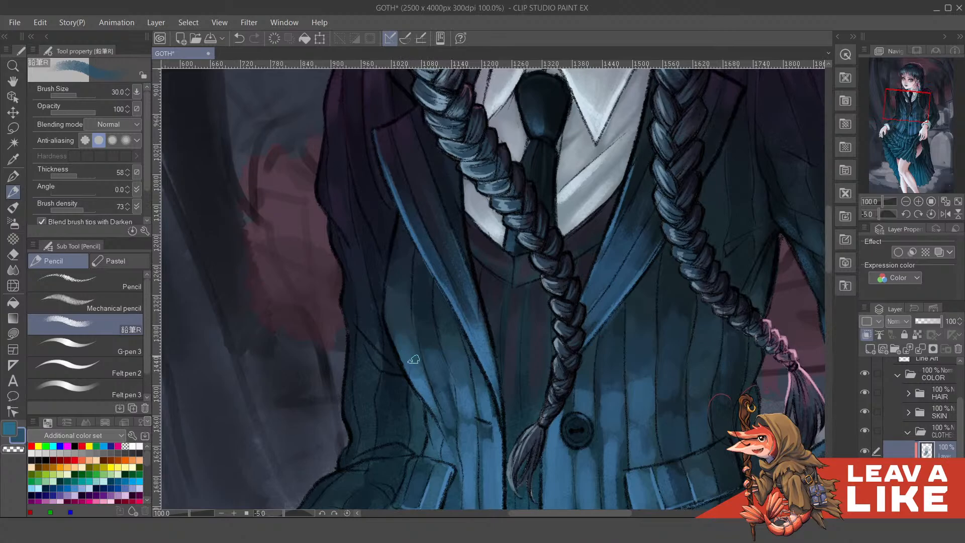
Paint blue shading on the jacket forearm above the smaller cuff and soften it with the transparent colour
scroll(448, 201, down, 2)
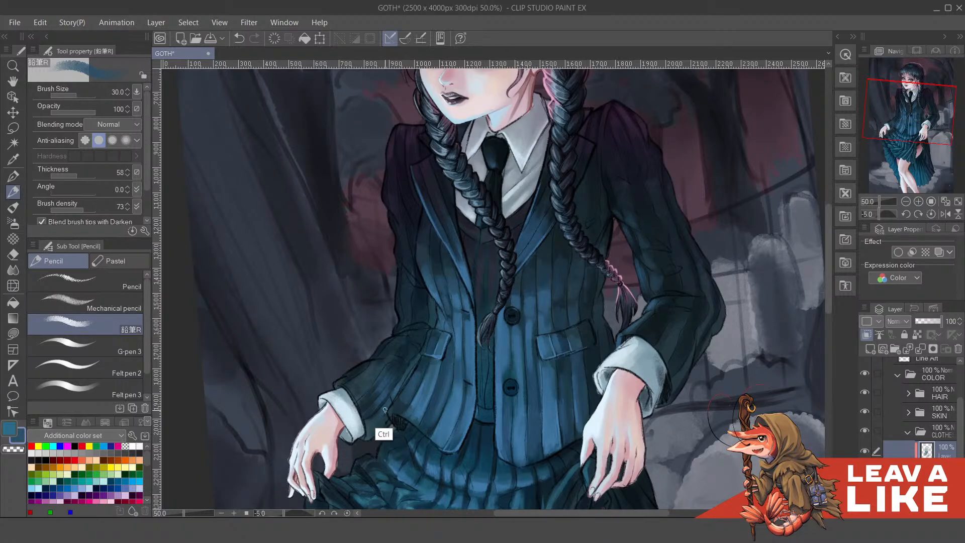
scroll(390, 355, up, 2)
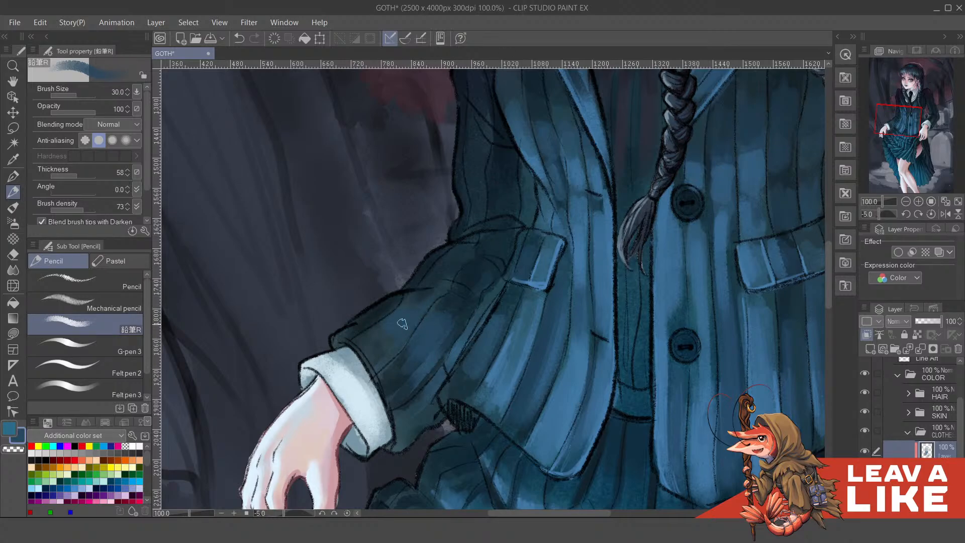
scroll(592, 143, down, 4)
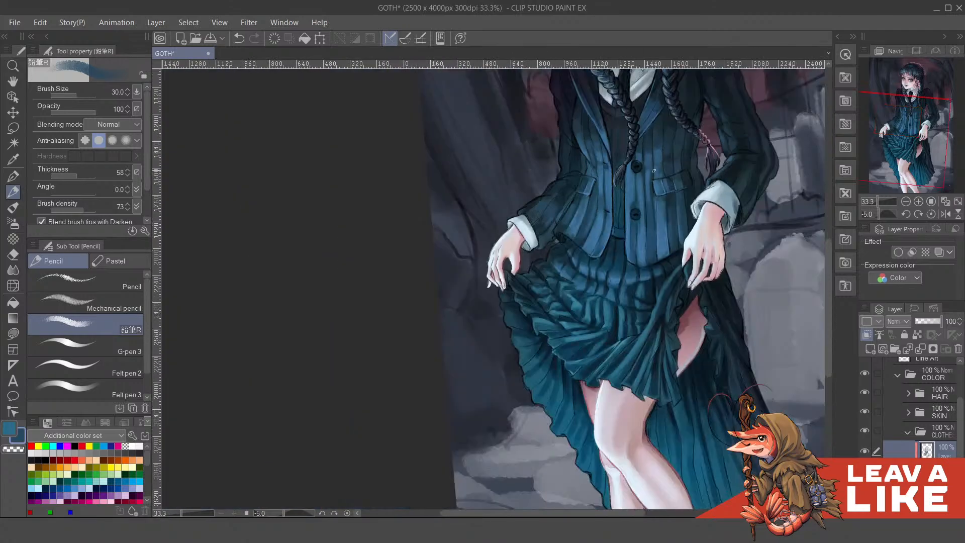
drag(610, 207, 544, 265)
scroll(532, 261, up, 3)
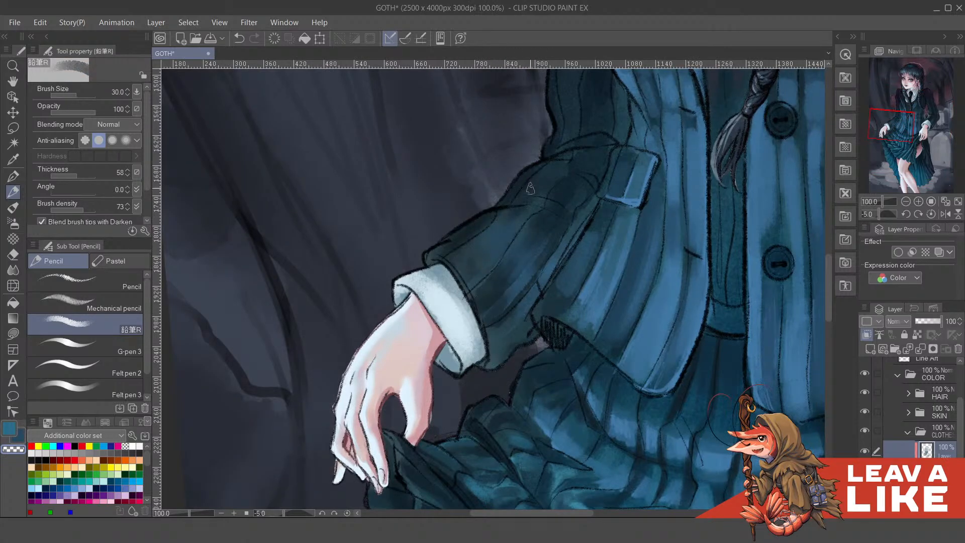
scroll(655, 141, down, 2)
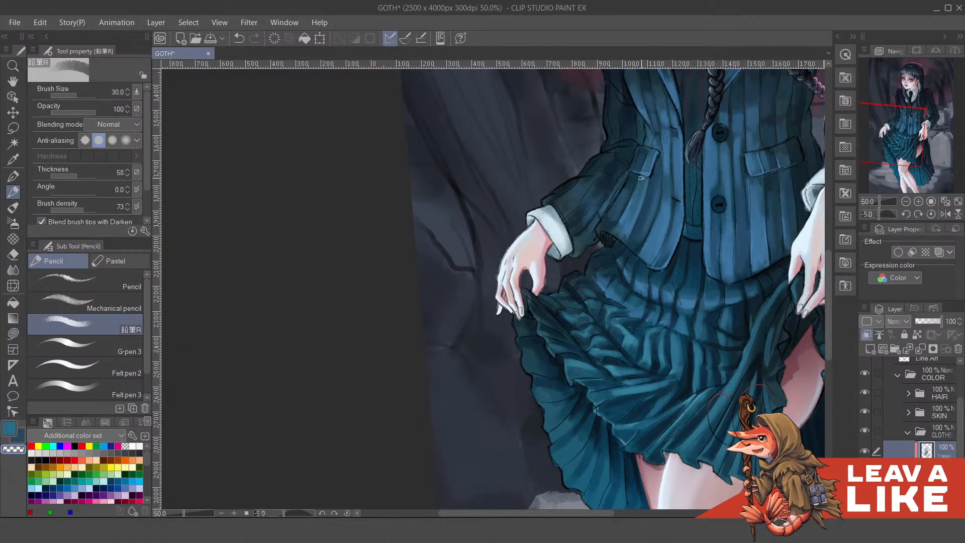
drag(654, 191, 605, 260)
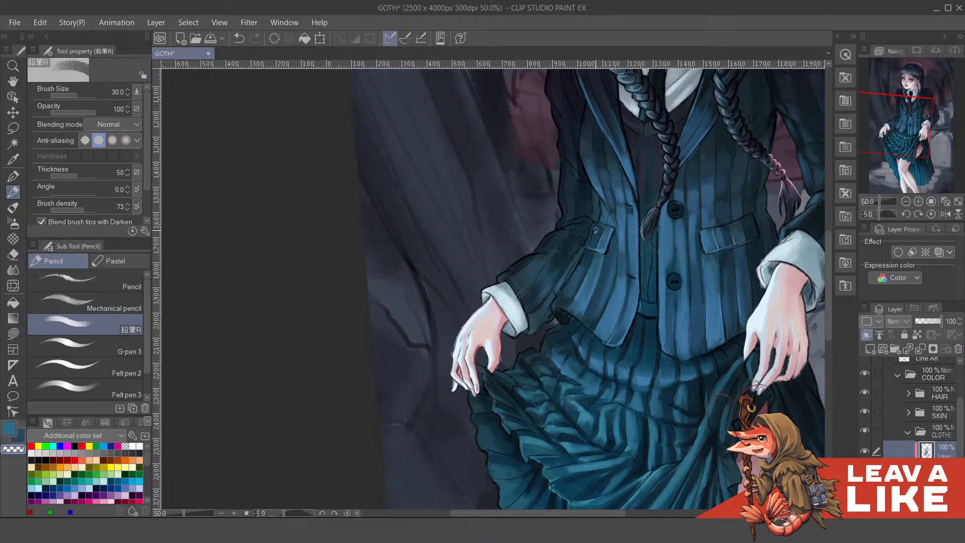
Refine the blue stripes around the lower jacket button, alternating between blue and the transparent colour
scroll(681, 259, up, 4)
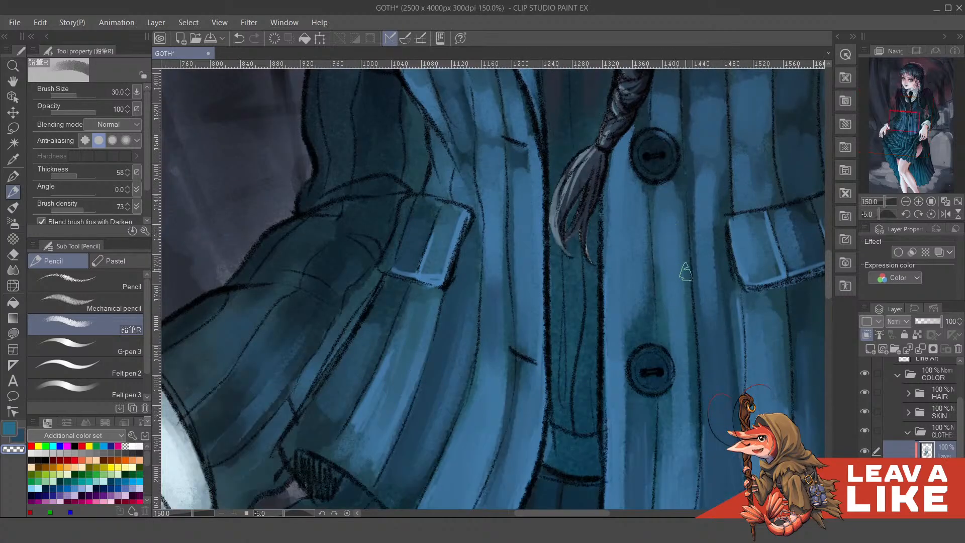
drag(684, 249, 680, 267)
drag(662, 222, 660, 342)
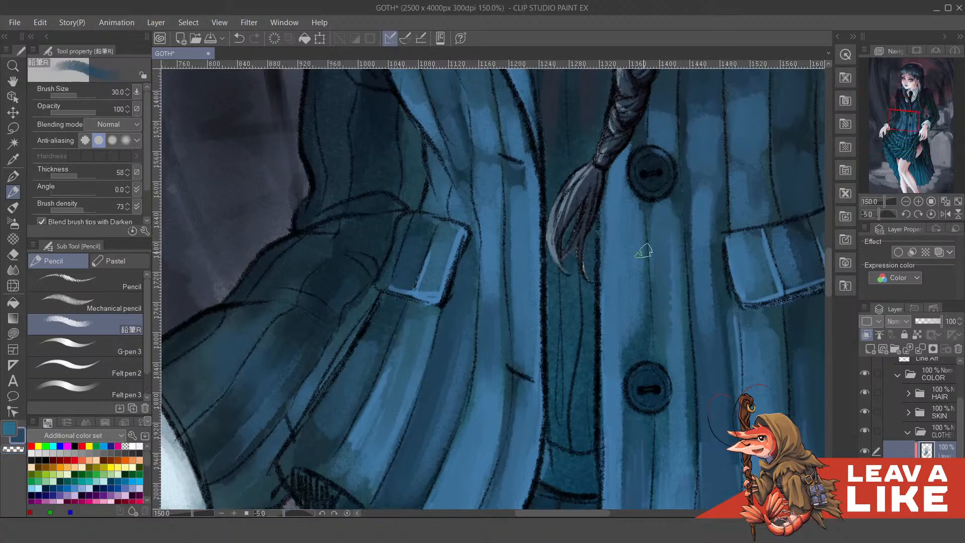
mouse_move(633, 223)
mouse_down()
mouse_move(637, 345)
mouse_move(630, 335)
mouse_up()
drag(629, 271, 629, 408)
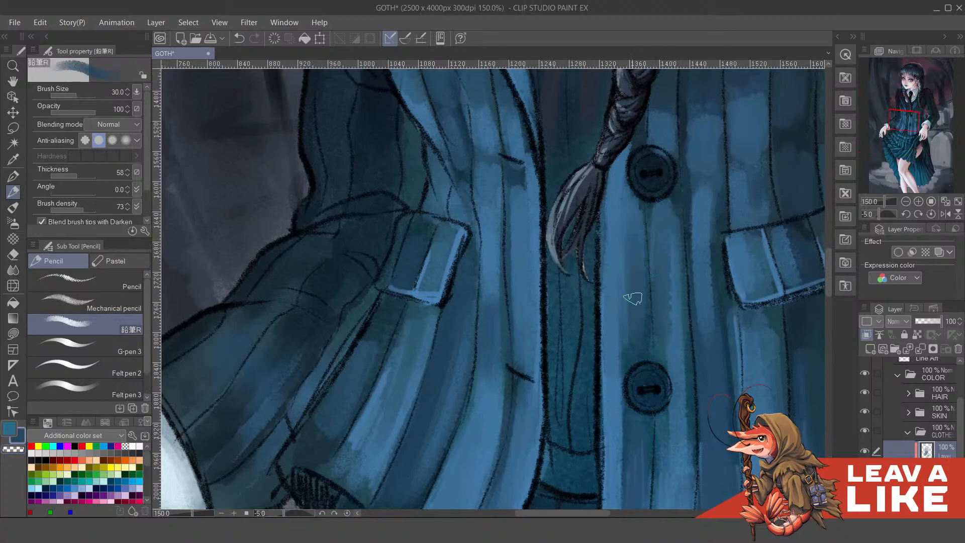
drag(675, 347, 659, 264)
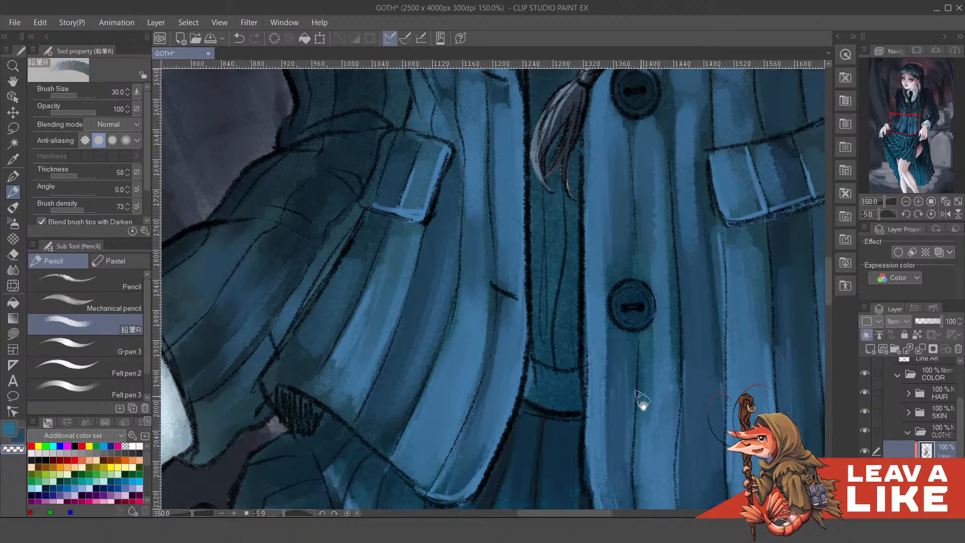
mouse_move(643, 401)
mouse_down()
mouse_move(631, 310)
mouse_move(628, 392)
mouse_up()
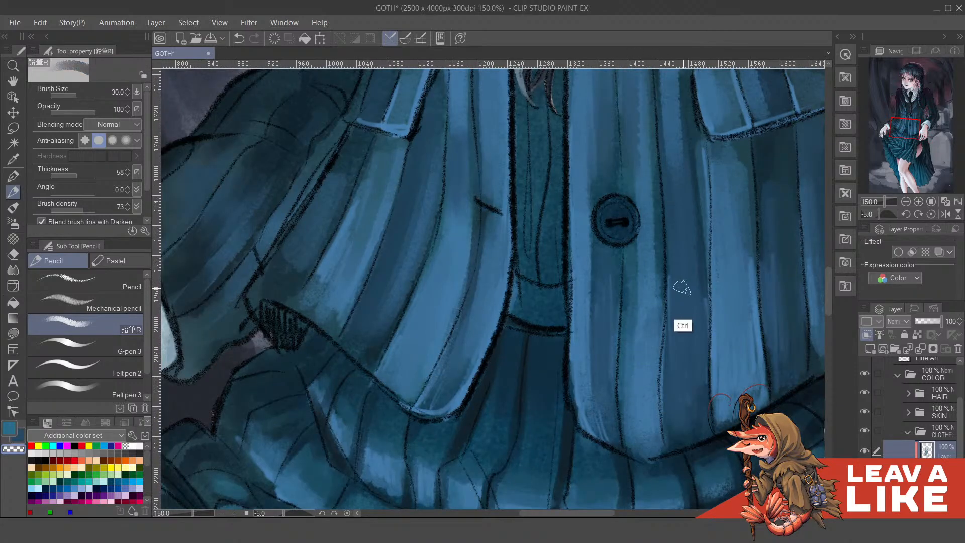
Undo the last stroke, sample a blue from the jacket and repaint the stripe between the lower button and pocket down to the hem
scroll(686, 301, down, 2)
scroll(687, 308, up, 4)
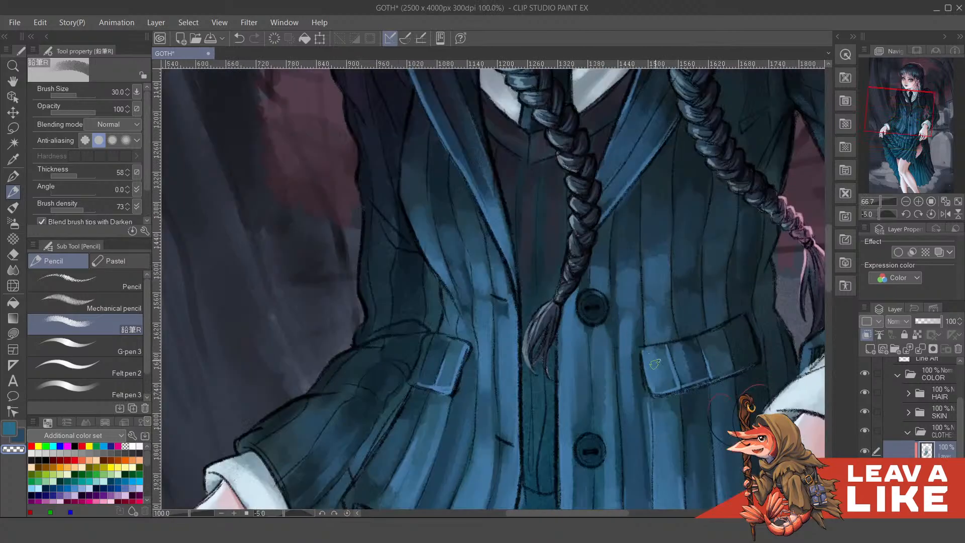
key(c)
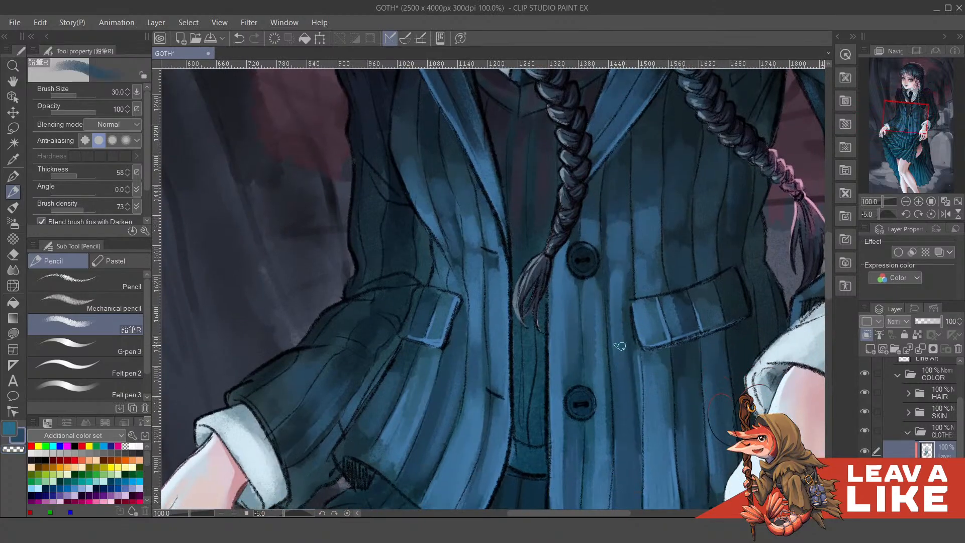
scroll(624, 312, down, 2)
key(ctrl+z)
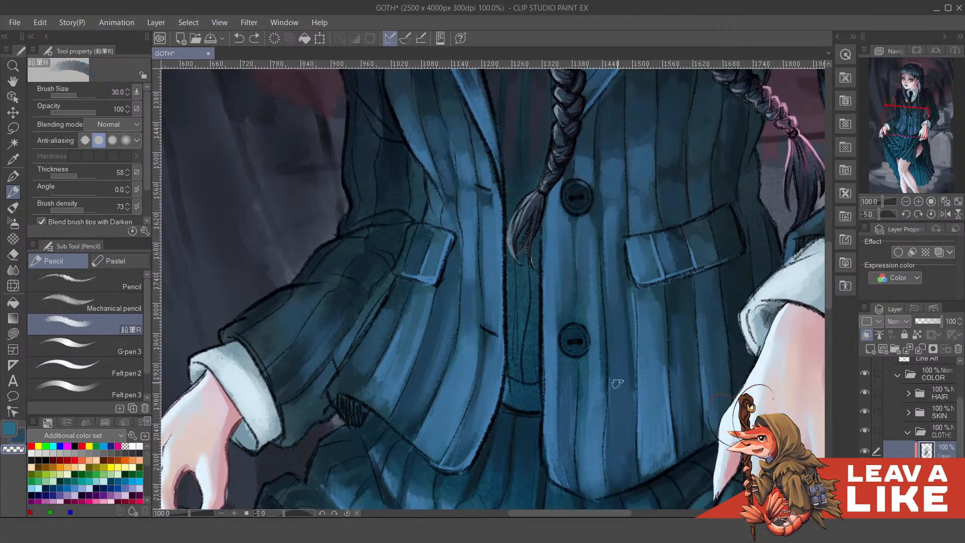
alt+click(615, 264)
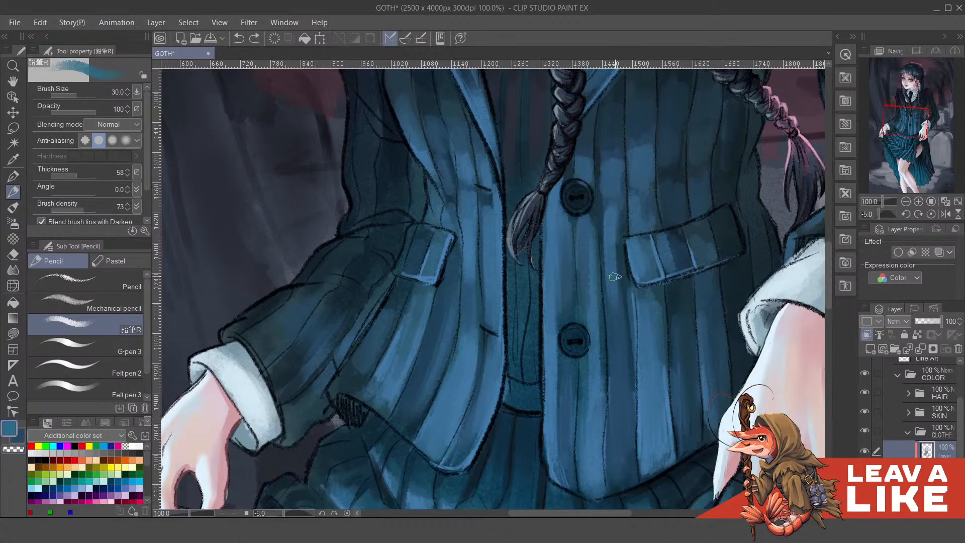
drag(613, 363, 622, 465)
drag(656, 405, 649, 377)
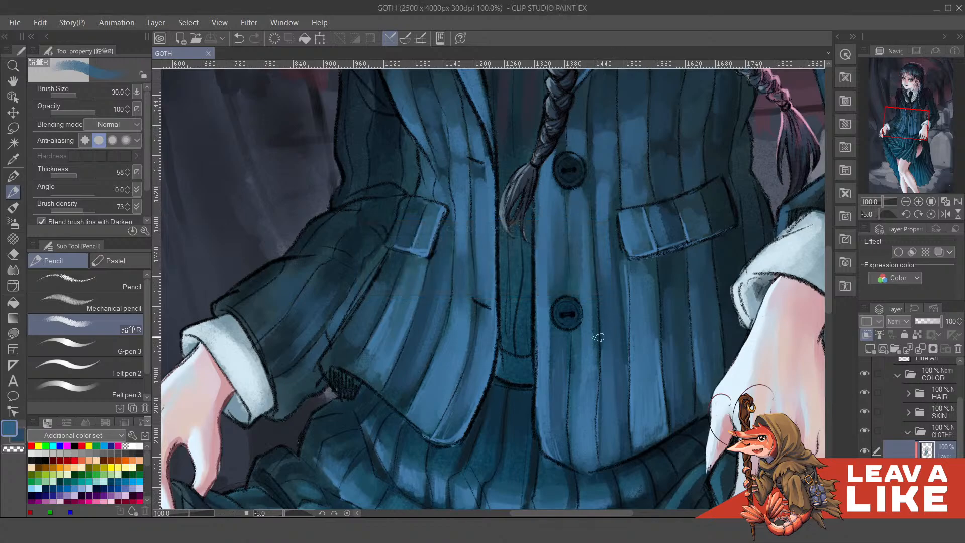
Touch up the stripe beside the lower button, sample a dark blue and darken the stripe running between the two jacket buttons
drag(595, 301, 597, 325)
mouse_move(617, 251)
mouse_down()
mouse_move(615, 366)
mouse_move(568, 254)
mouse_move(538, 315)
mouse_up()
alt+click(613, 202)
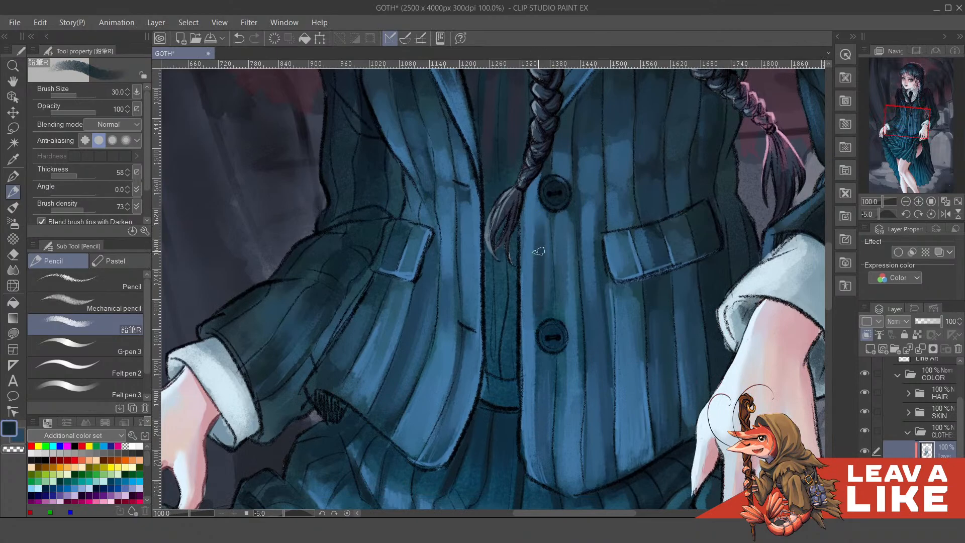
mouse_move(544, 216)
mouse_down()
mouse_move(540, 343)
mouse_move(535, 316)
mouse_up()
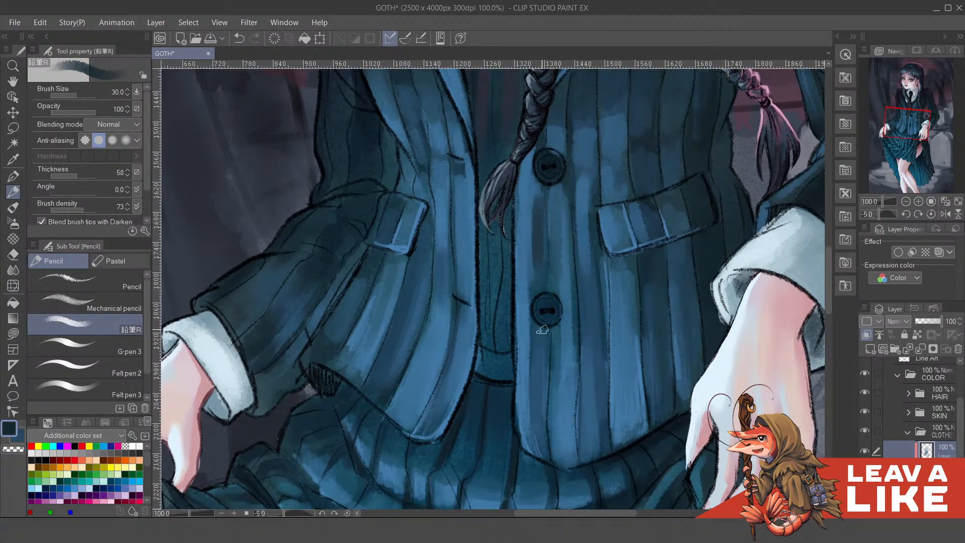
Darken the stripes running from the lower jacket button across to beneath the pocket flap, redoing the stroke beside the pocket's inner edge
drag(542, 328, 548, 435)
drag(572, 213, 578, 360)
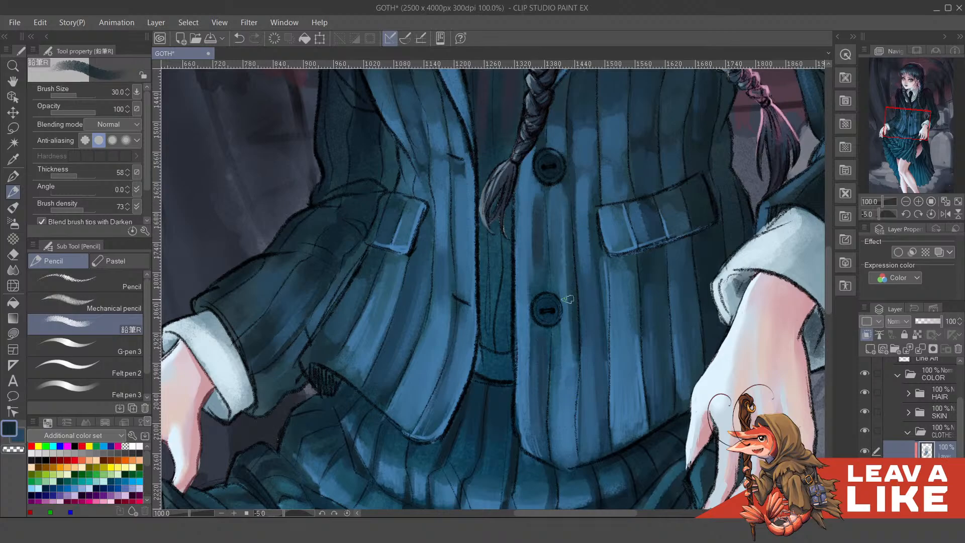
drag(574, 322, 570, 426)
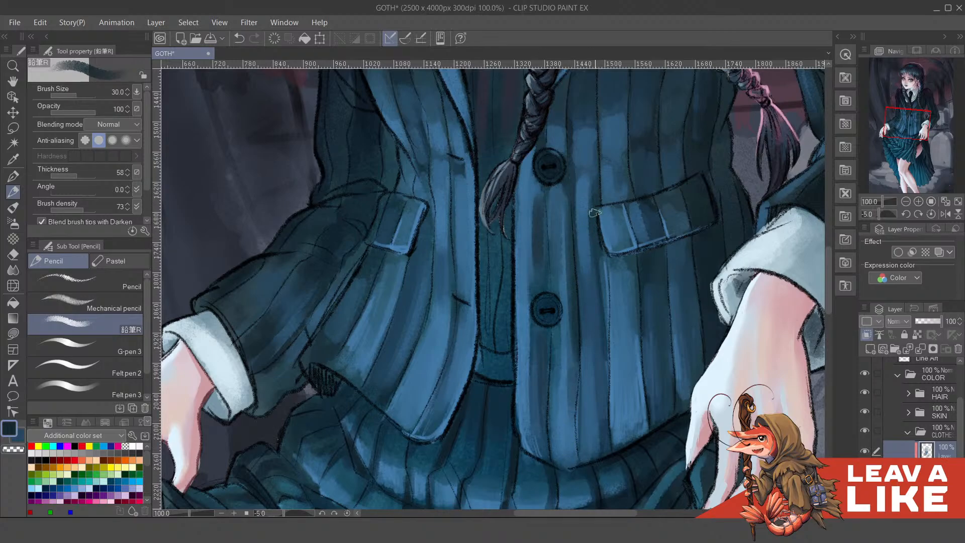
drag(596, 213, 601, 391)
key(ctrl+z)
drag(597, 264, 600, 389)
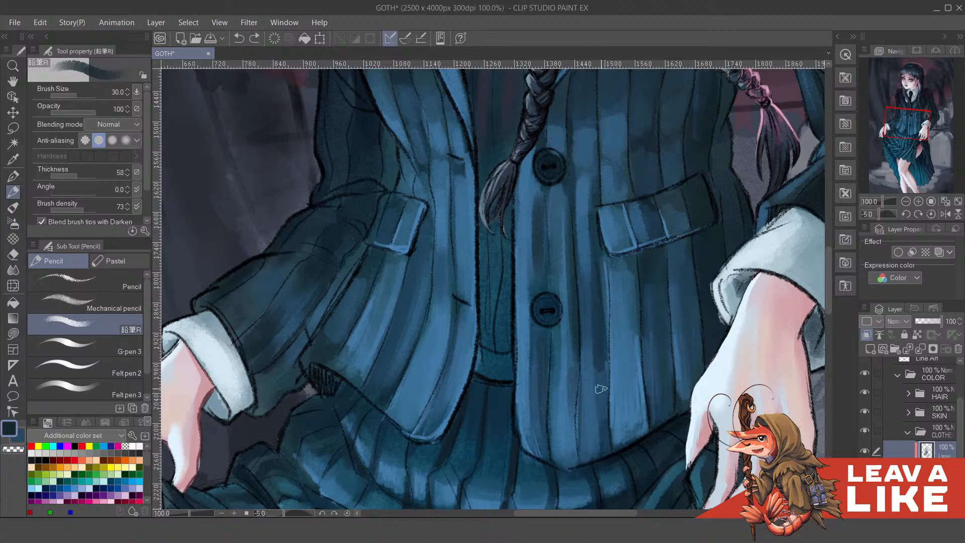
drag(635, 274, 639, 412)
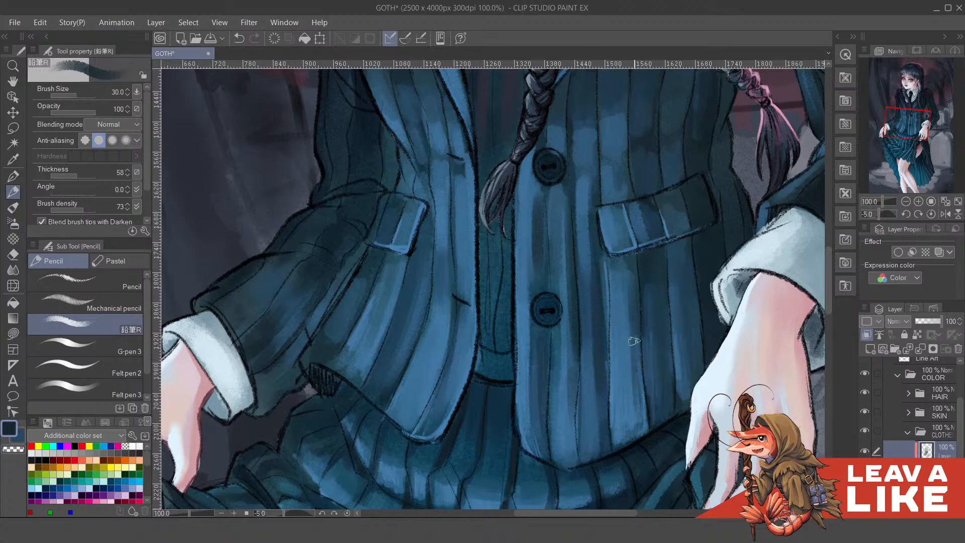
drag(633, 340, 637, 432)
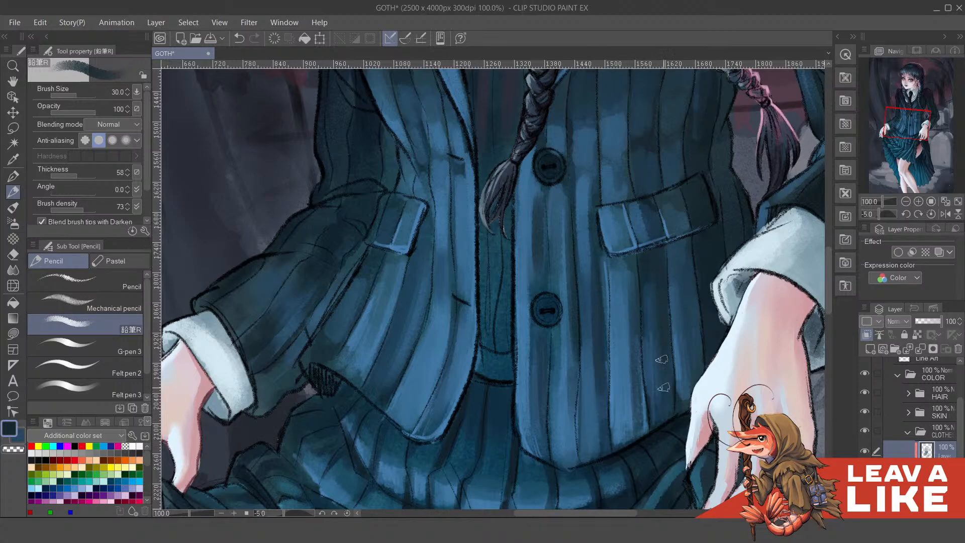
Sample a blue from the jacket and paint the stripes under the pocket flap toward the cuff, undoing and repainting the outermost stroke
drag(670, 296, 647, 317)
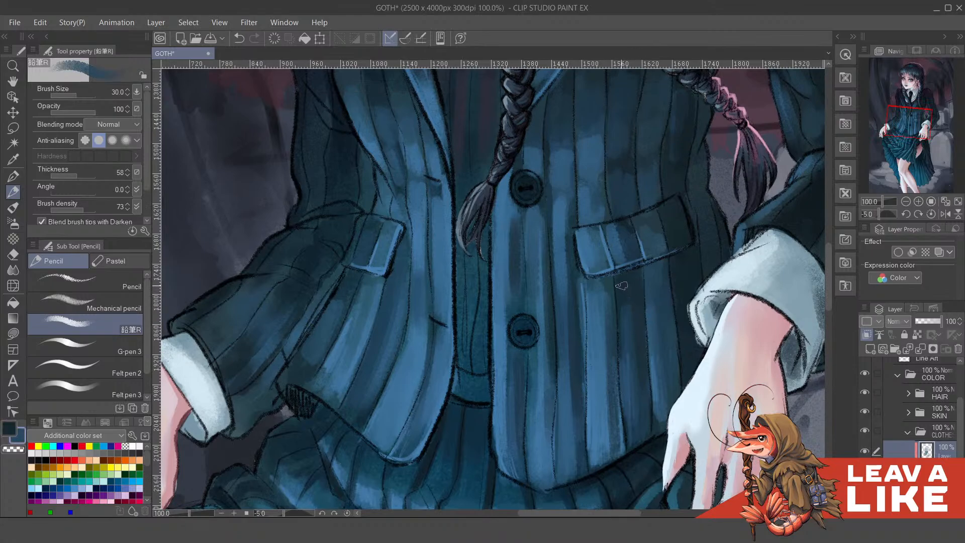
alt+click(598, 394)
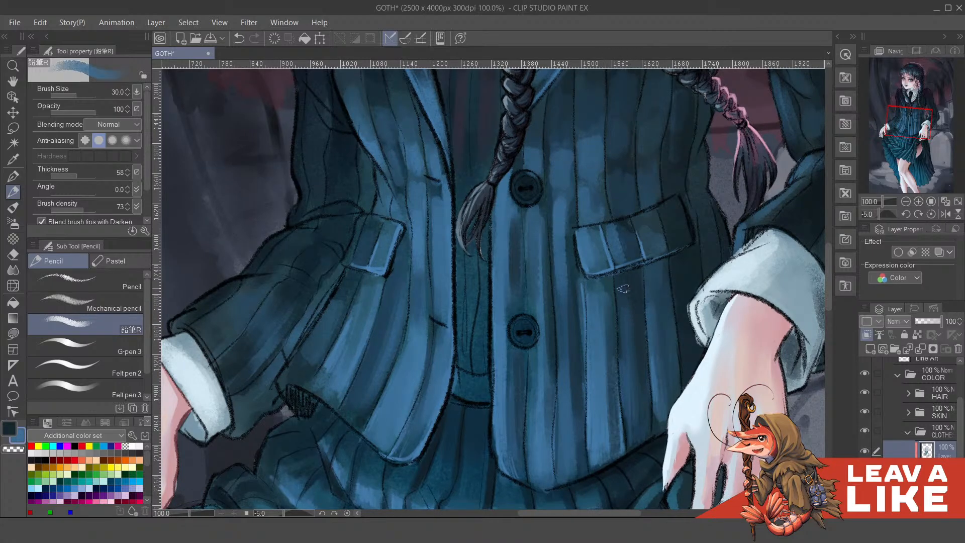
drag(623, 289, 627, 392)
drag(649, 281, 654, 405)
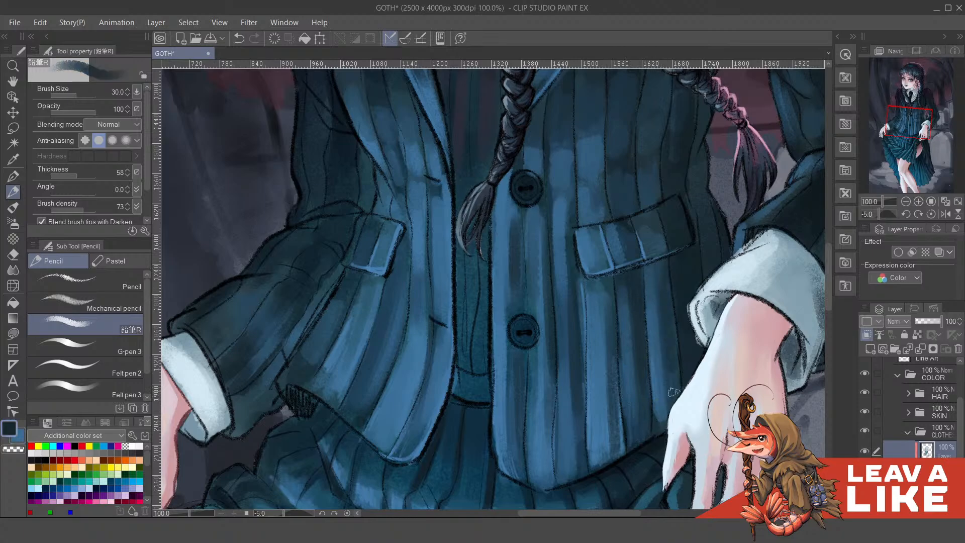
scroll(669, 302, up, 2)
drag(658, 314, 668, 442)
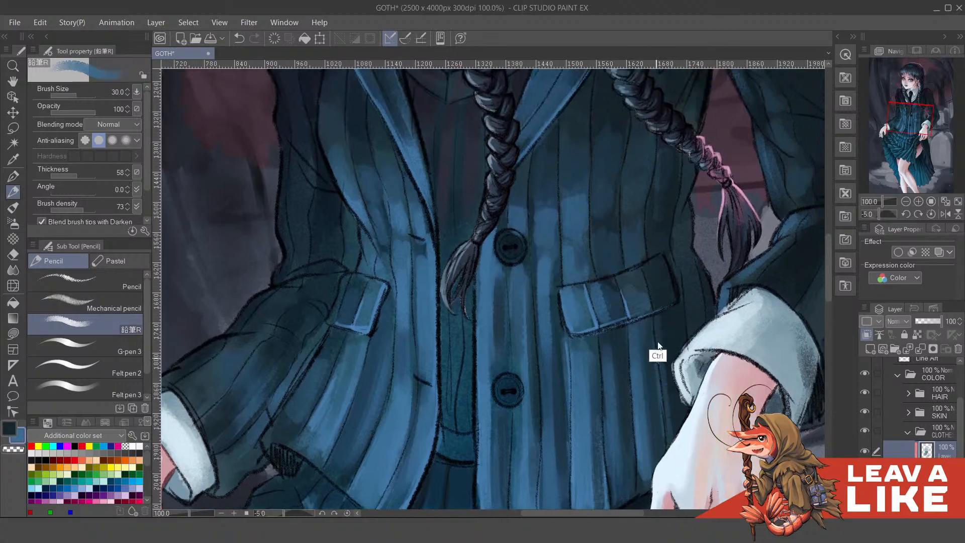
key(ctrl+z)
drag(657, 311, 670, 436)
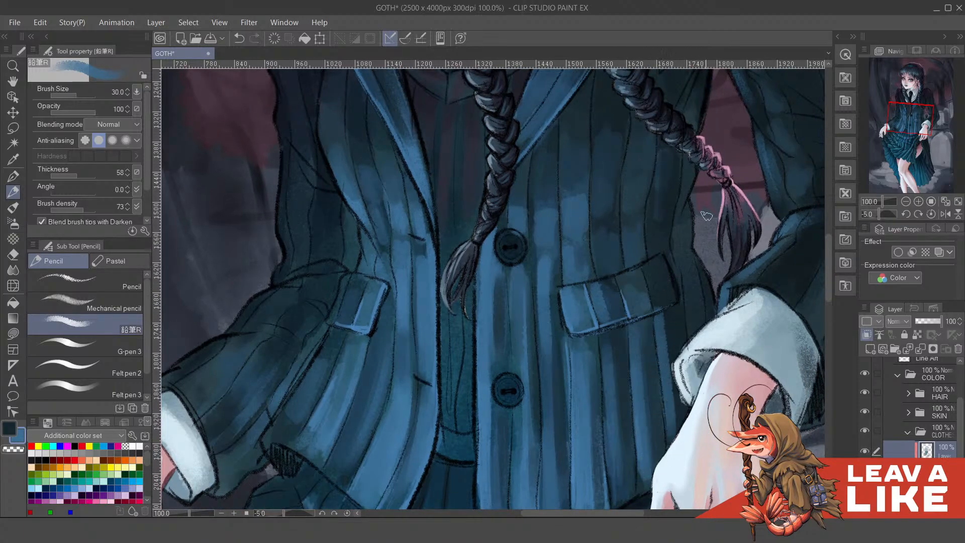
Flip the canvas view horizontally and shade the stripes on the lower part of the jacket's buttonless front panel with dark blue
scroll(706, 216, down, 2)
key(h)
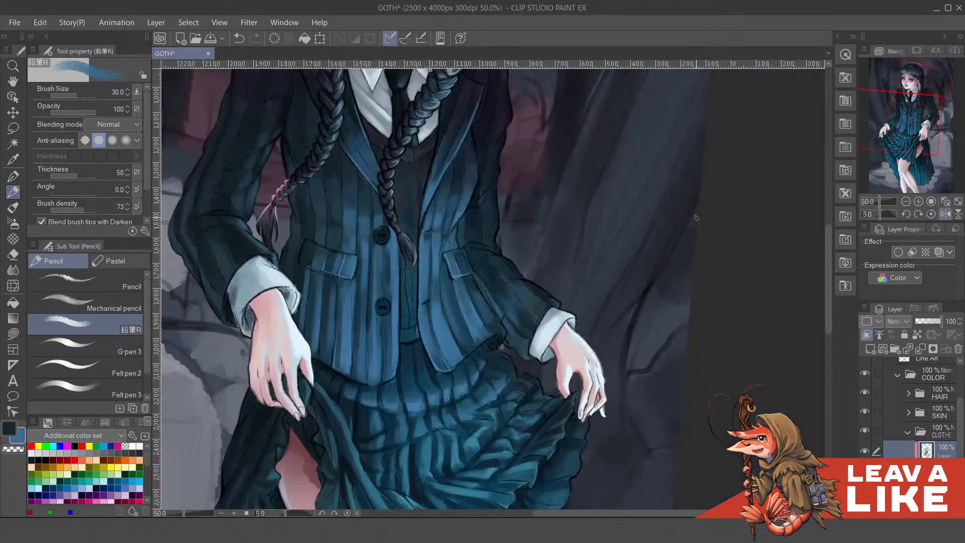
drag(493, 326, 567, 298)
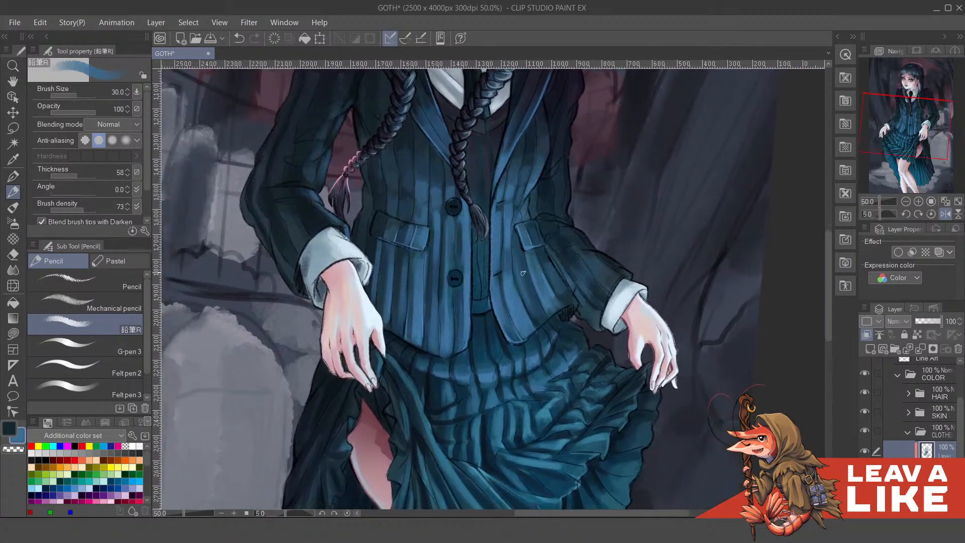
scroll(496, 305, up, 2)
drag(501, 296, 620, 309)
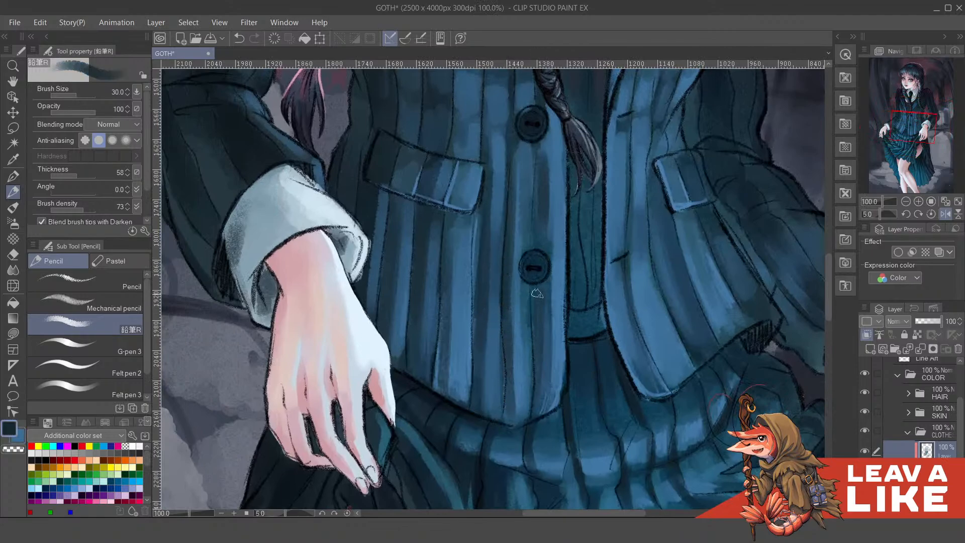
drag(675, 276, 636, 295)
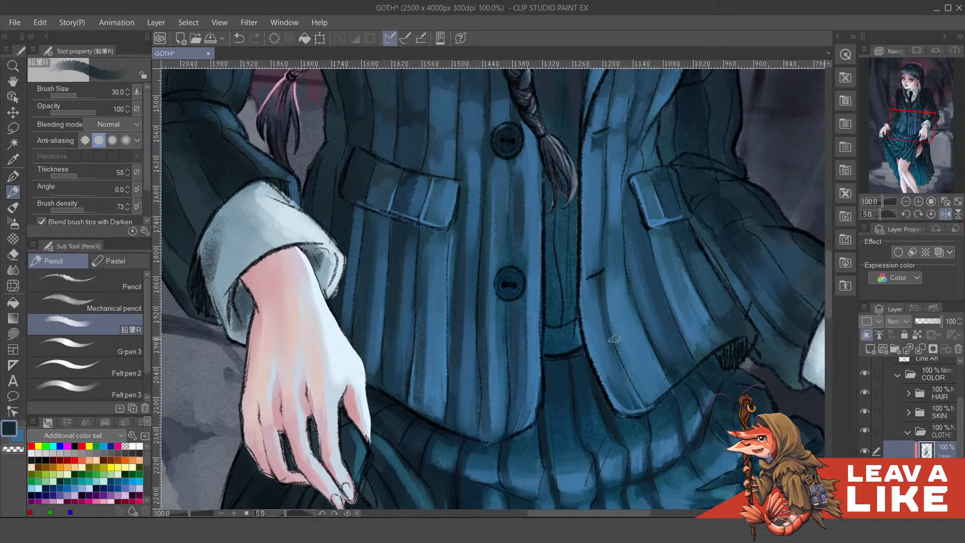
drag(657, 347, 660, 381)
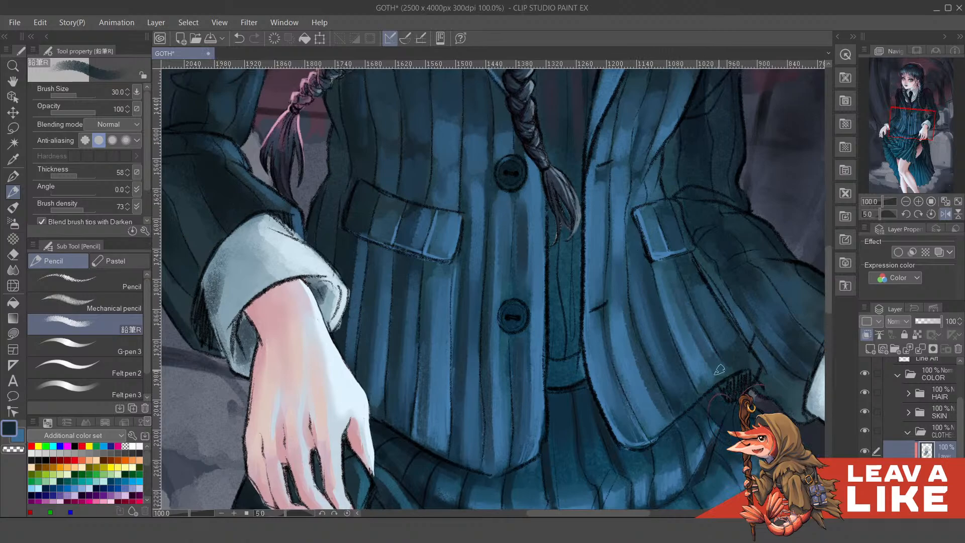
Paint shading over the pinstripes on the jacket's lower front panel, below the small pocket flap, with the pencil brush
drag(710, 309, 701, 340)
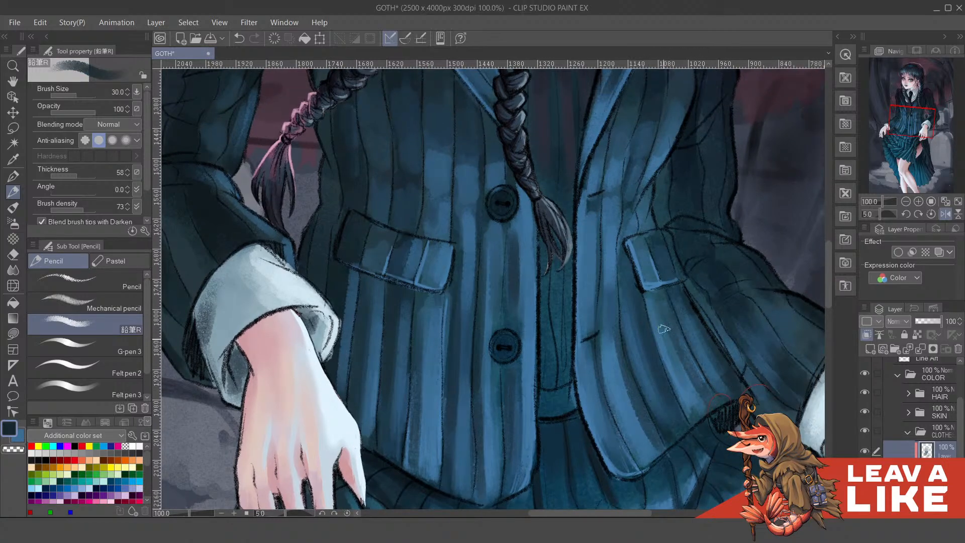
scroll(696, 212, down, 2)
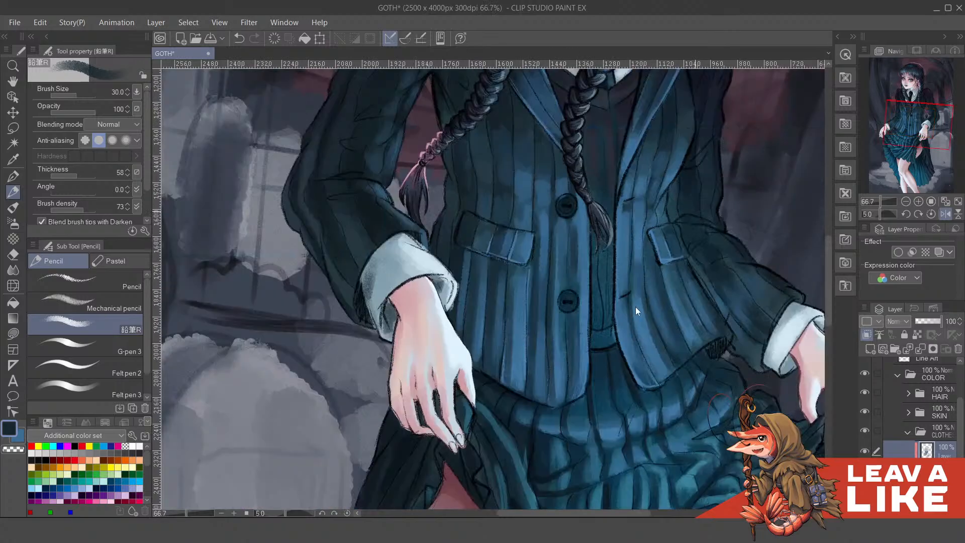
scroll(635, 307, up, 2)
drag(683, 278, 640, 290)
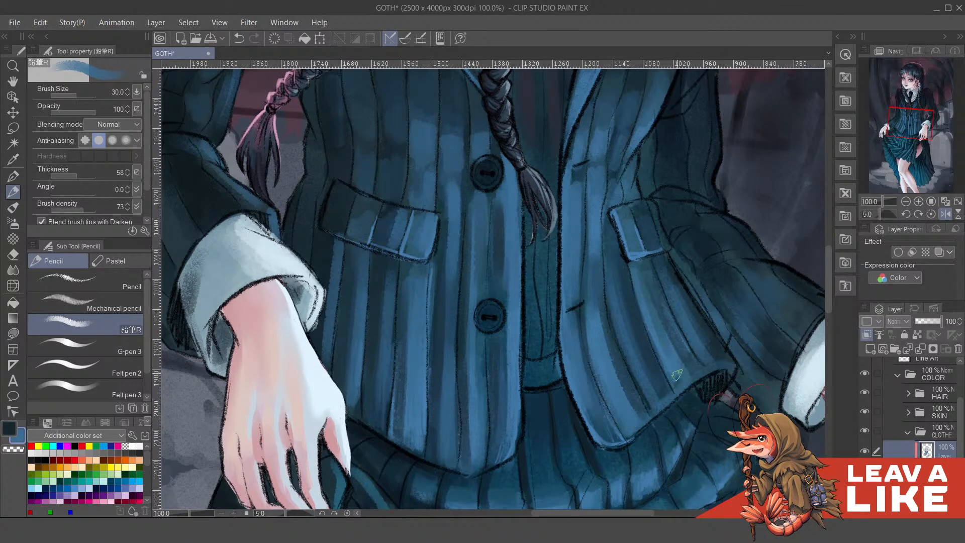
scroll(668, 298, down, 3)
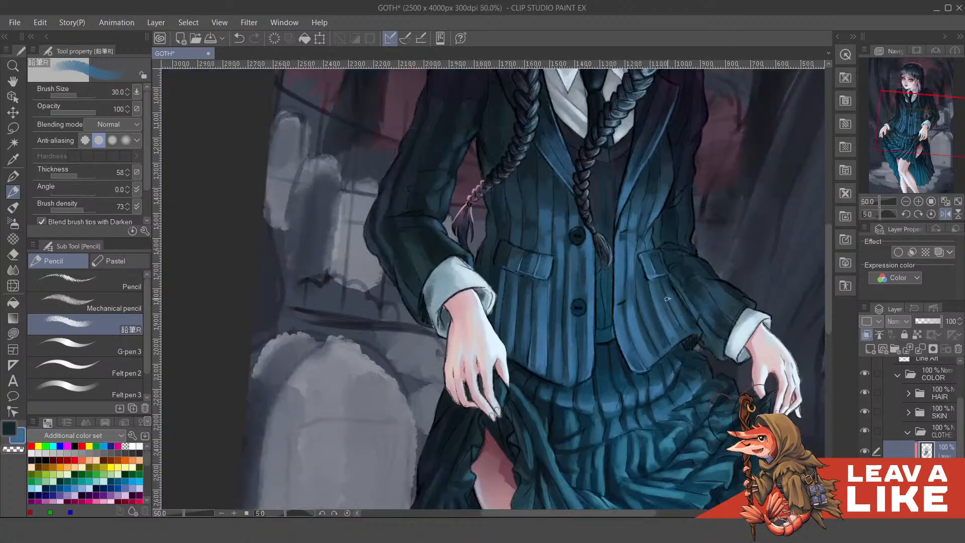
Mirror the canvas view and check the whole figure, ending on the upper sleeve beside the pink-tipped braid
key(h)
drag(480, 324, 646, 332)
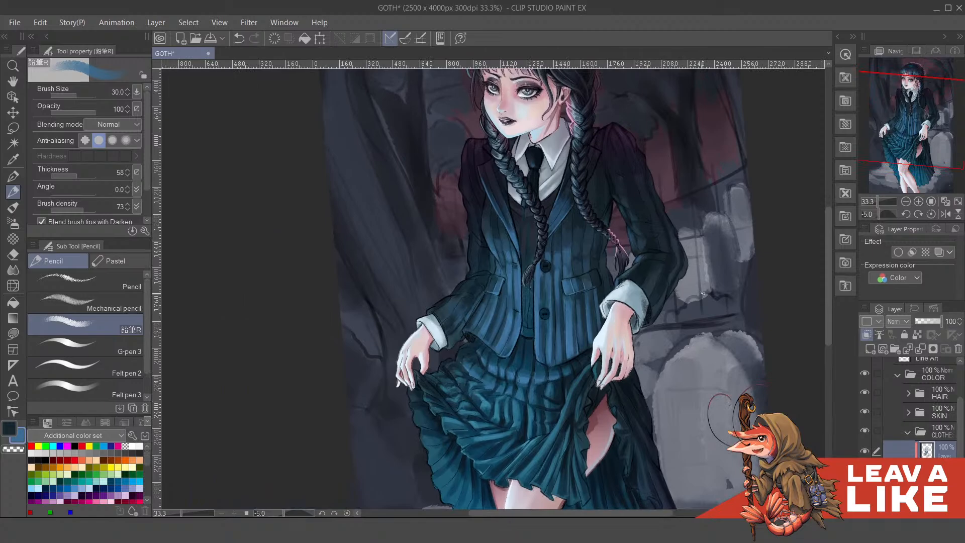
drag(687, 288, 681, 304)
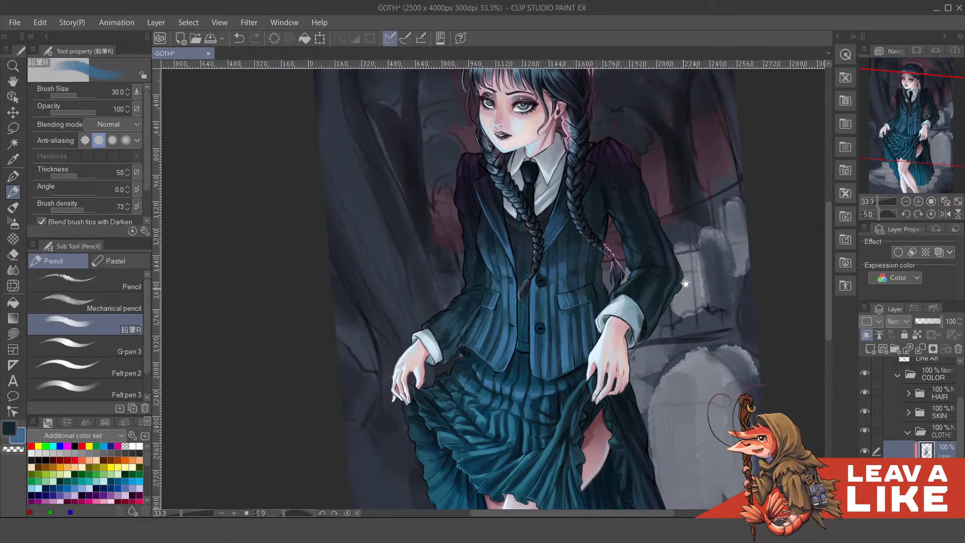
drag(685, 283, 605, 360)
scroll(575, 267, up, 3)
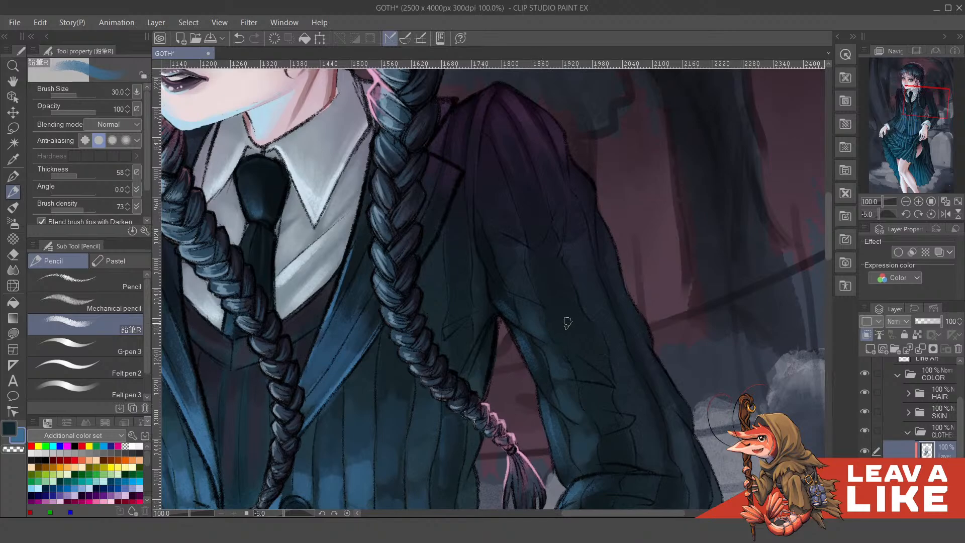
drag(531, 317, 619, 363)
key(ctrl+z)
alt+click(534, 327)
drag(555, 329, 583, 348)
key(ctrl+z)
Shade the folds of the upper sleeve beside the pink-tipped braid with a dark color sampled from the sleeve
alt+click(542, 330)
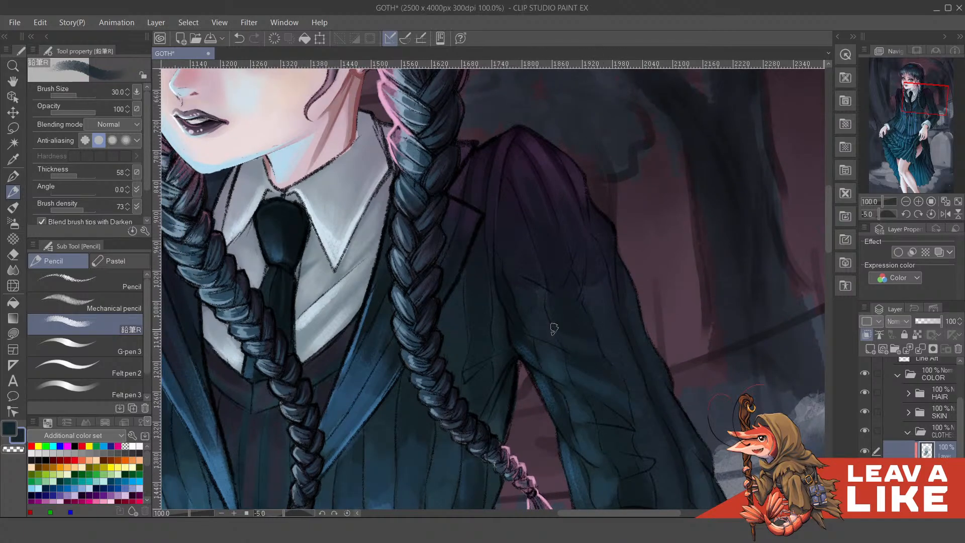
drag(570, 302, 571, 315)
drag(576, 263, 571, 289)
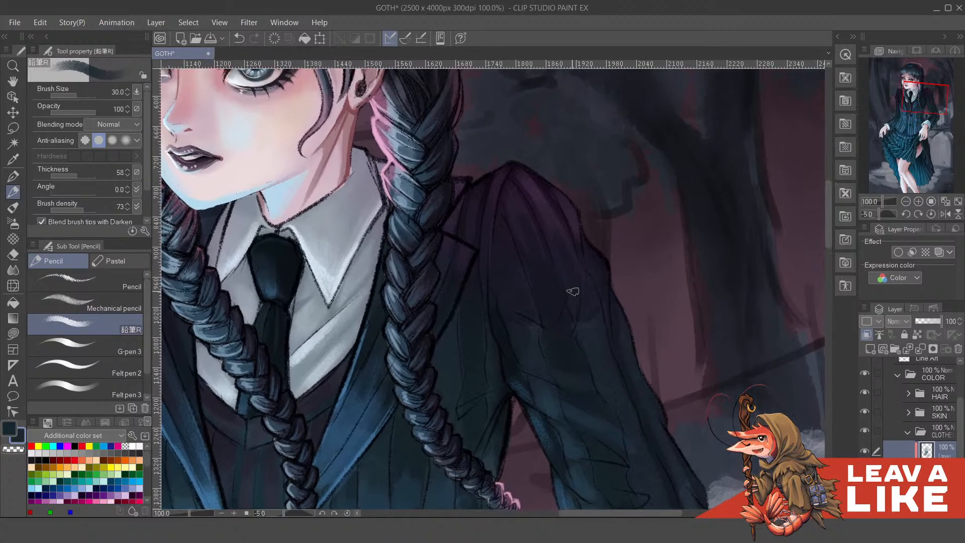
mouse_move(615, 363)
mouse_down()
mouse_move(602, 349)
mouse_move(615, 376)
mouse_move(607, 361)
mouse_up()
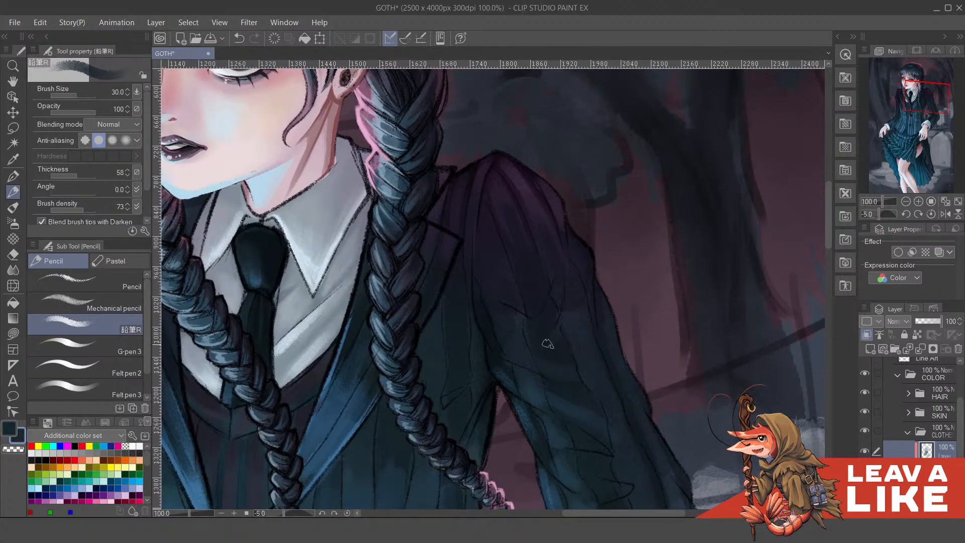
drag(585, 278, 592, 315)
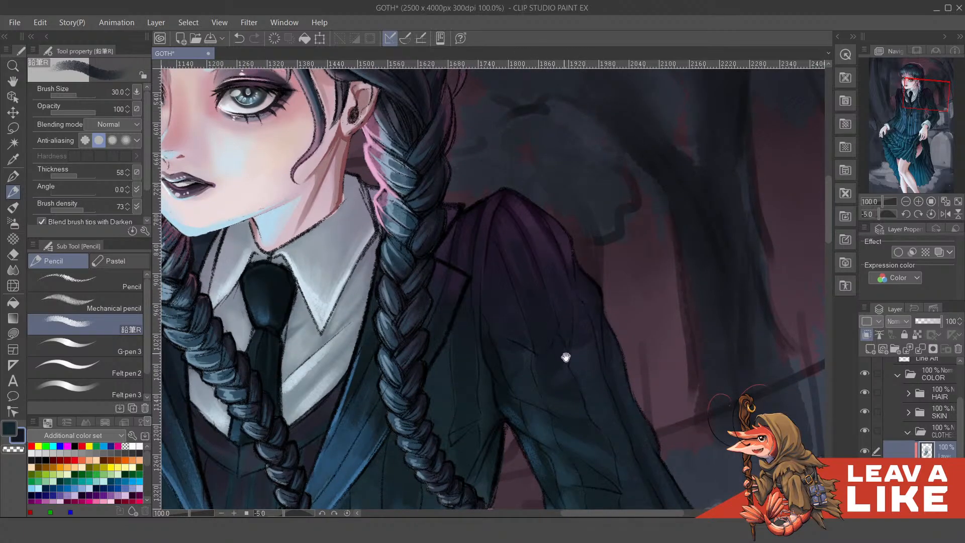
drag(594, 418, 604, 343)
drag(622, 380, 608, 338)
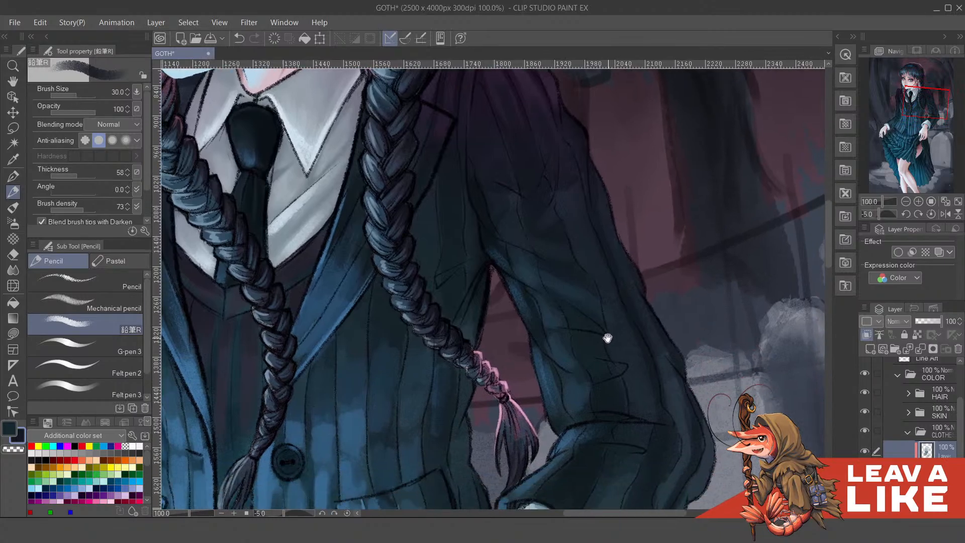
drag(507, 287, 562, 350)
Darken the opposite sleeve from the shoulder to the elbow along the jacket's side, using the same dark color
drag(323, 306, 620, 320)
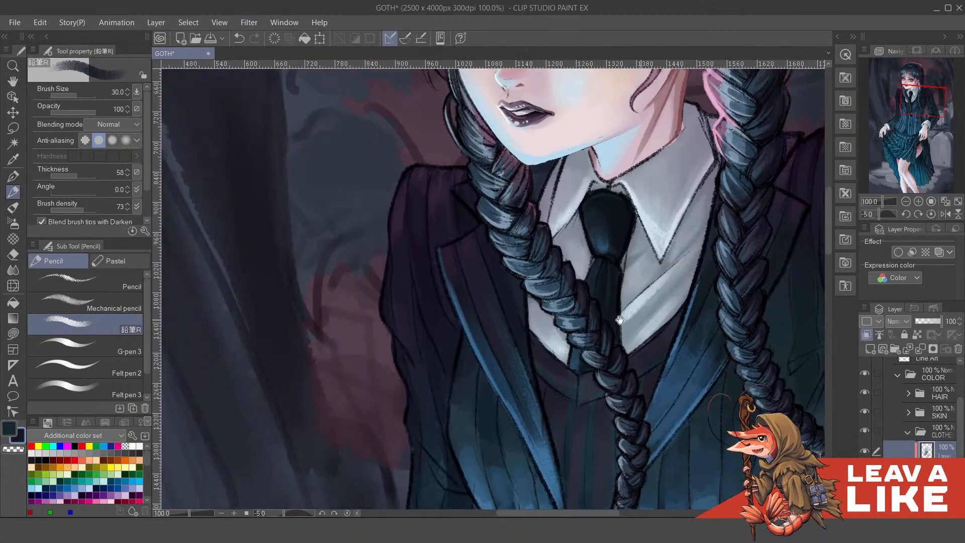
drag(479, 324, 492, 331)
drag(468, 393, 508, 415)
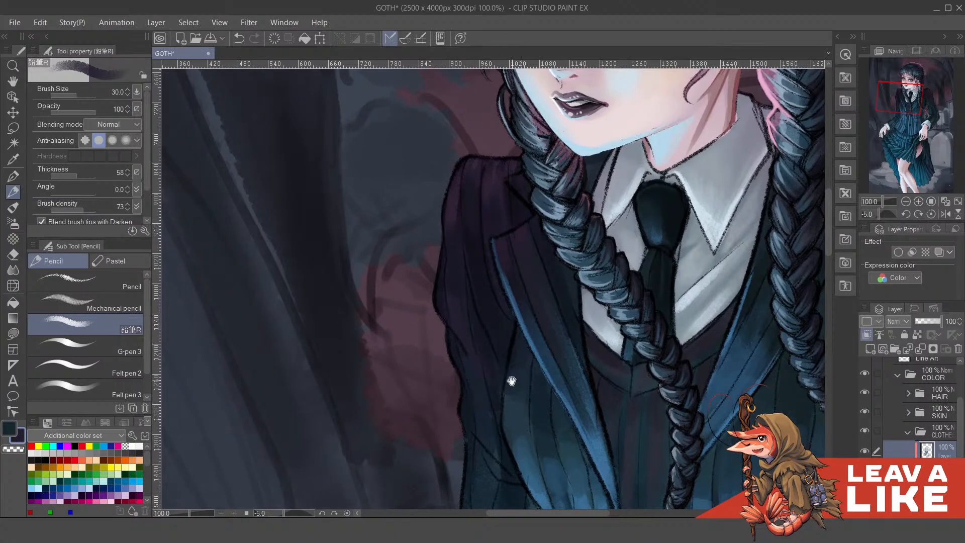
drag(512, 379, 524, 325)
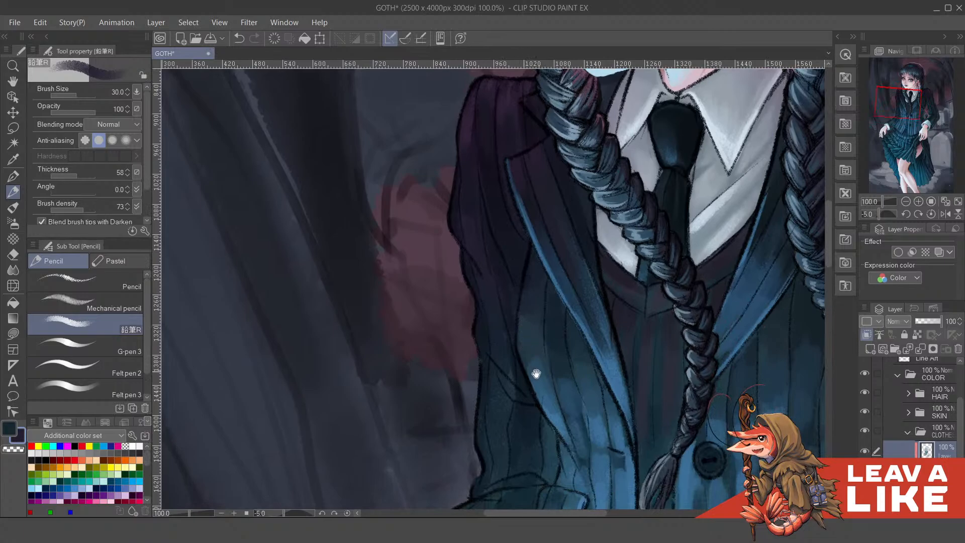
mouse_move(539, 393)
mouse_down()
mouse_move(534, 360)
mouse_move(545, 380)
mouse_up()
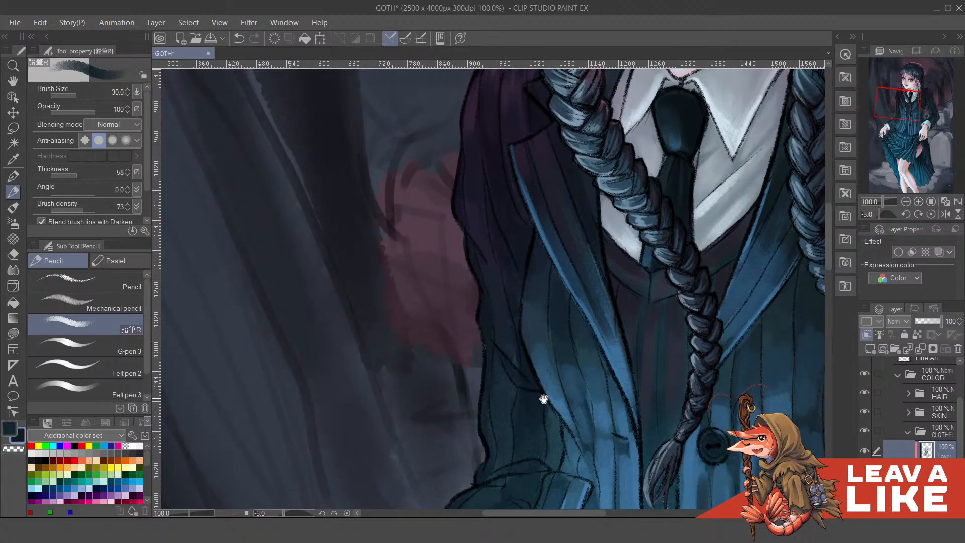
drag(543, 398, 537, 387)
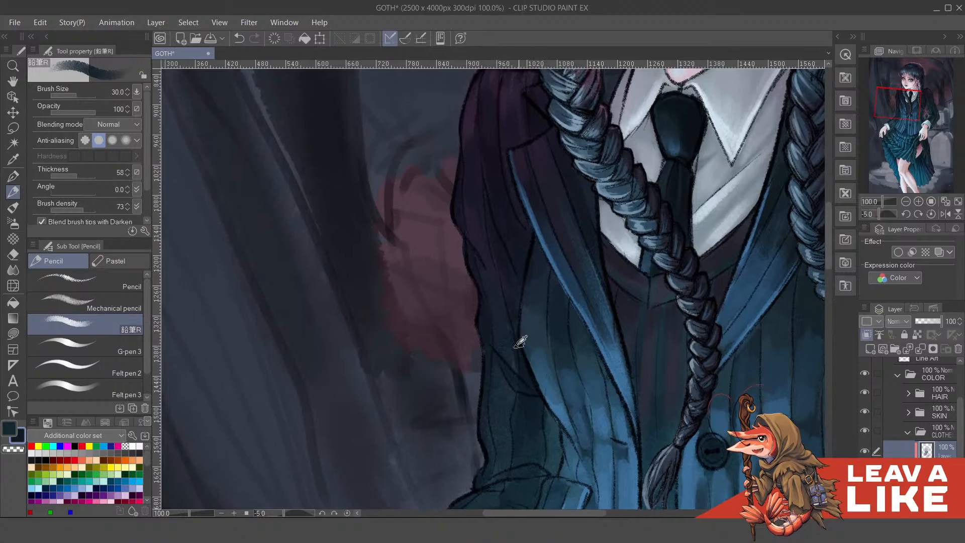
drag(565, 421, 549, 393)
Sample a jacket tone and repaint the sleeve fold above the elbow where the arm meets the jacket's side
alt+click(536, 372)
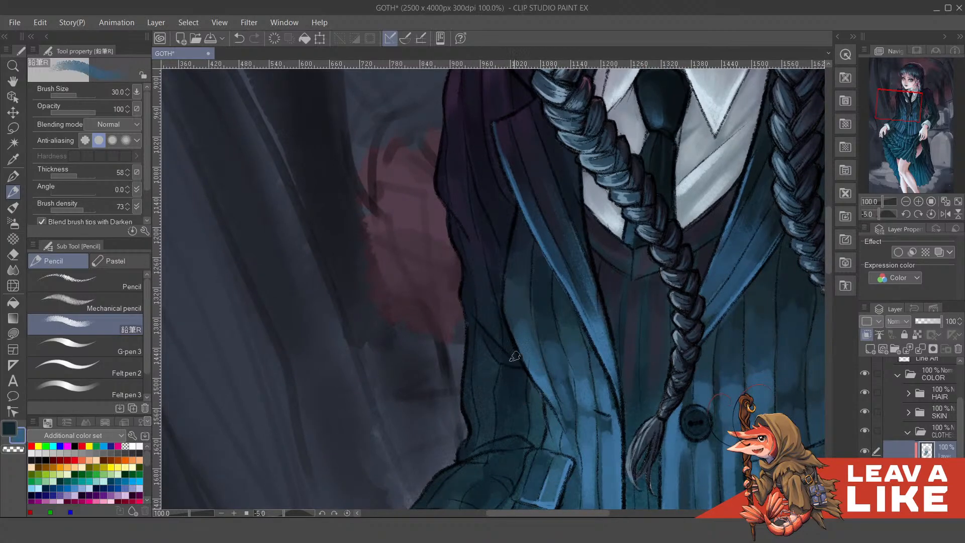
drag(510, 351, 481, 302)
key(ctrl+z)
drag(501, 354, 478, 308)
scroll(618, 261, down, 2)
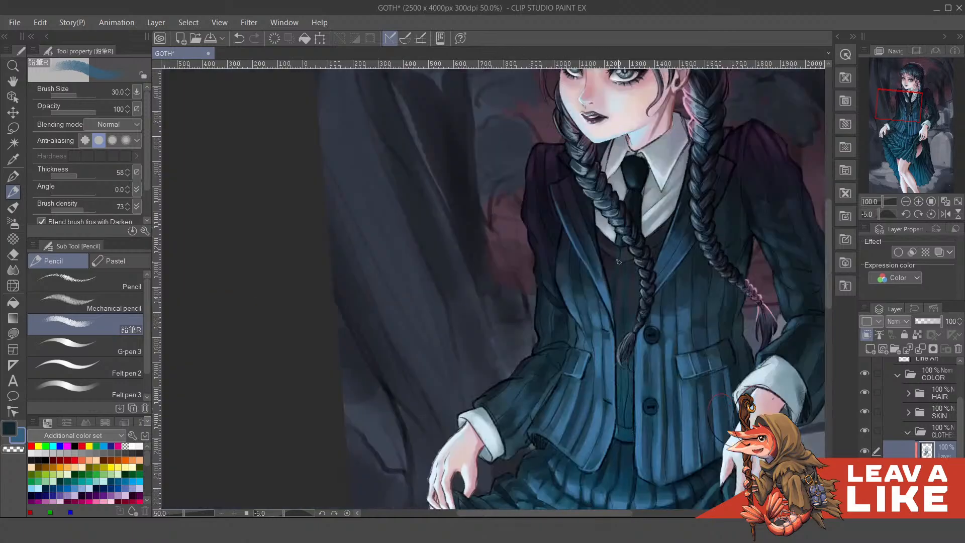
scroll(594, 363, up, 1)
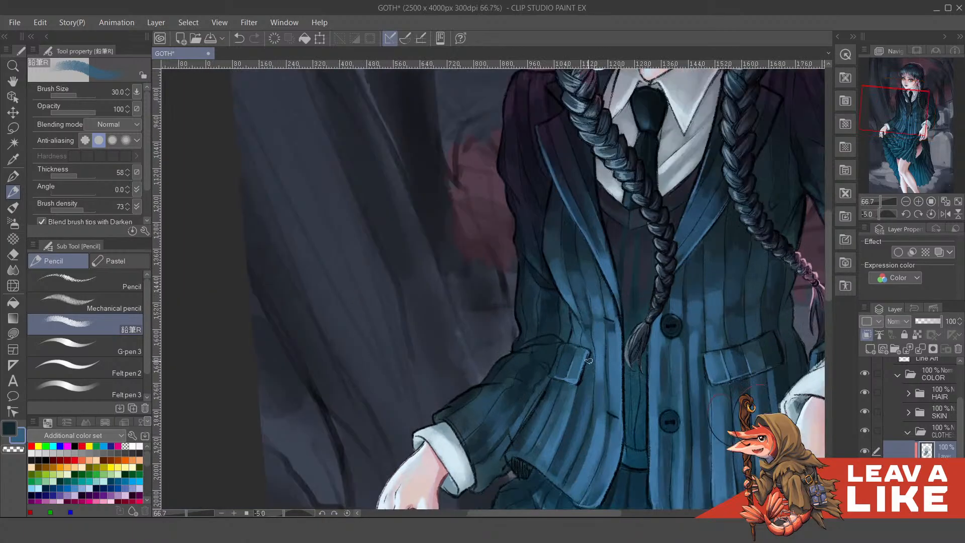
key(ctrl+z)
drag(541, 291, 546, 314)
Smooth the shading around the bent elbow and forearm folds of the sleeve next to the pocket flap
scroll(553, 330, up, 2)
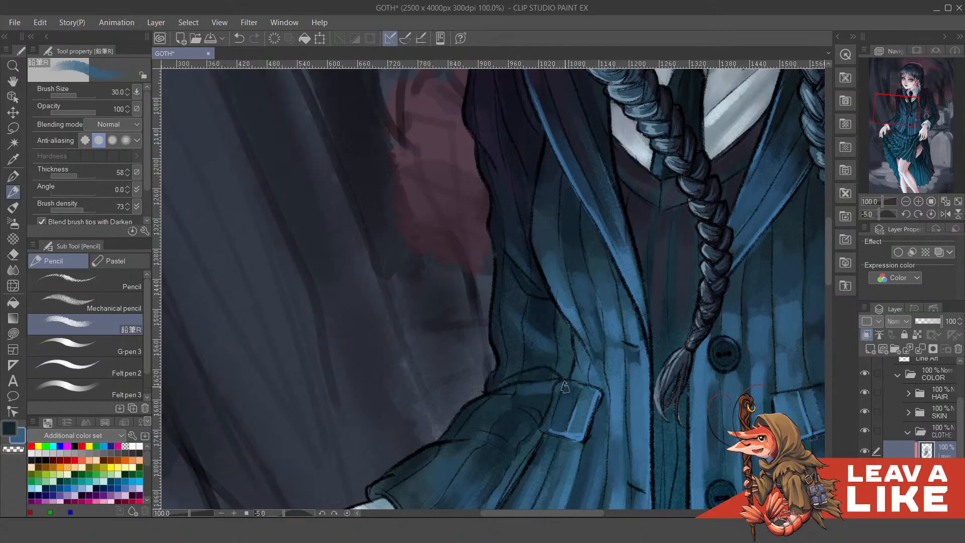
drag(559, 370, 592, 309)
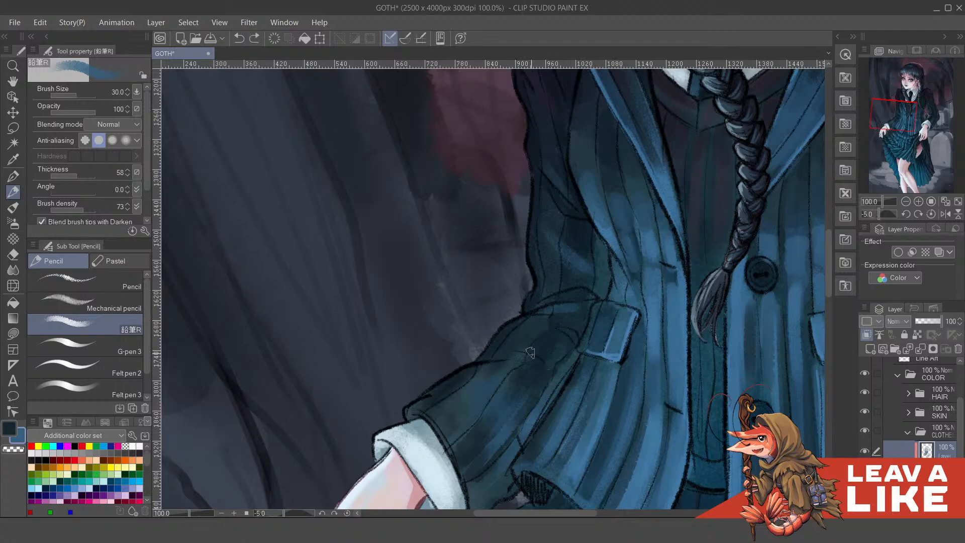
drag(540, 329, 563, 337)
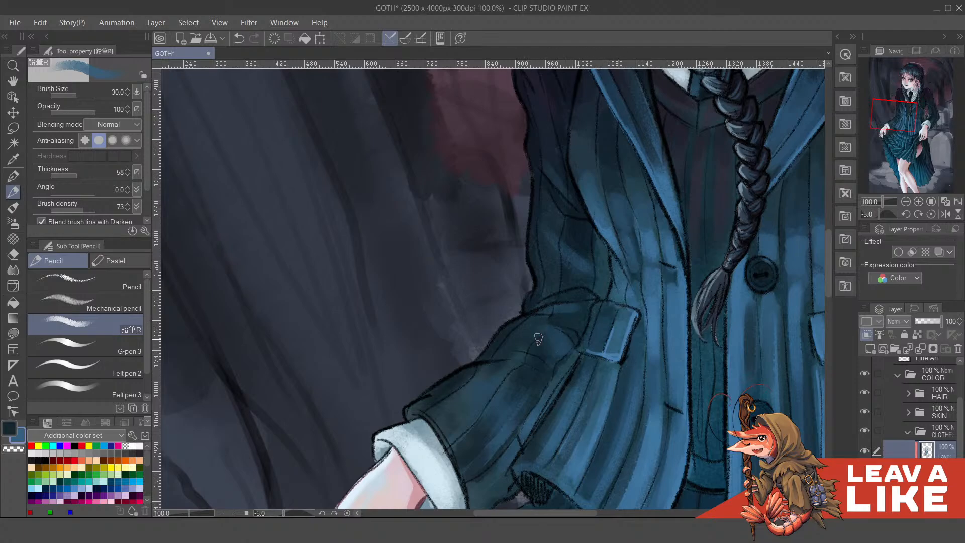
drag(516, 359, 547, 368)
Review the whole figure and save the illustration
scroll(646, 267, down, 3)
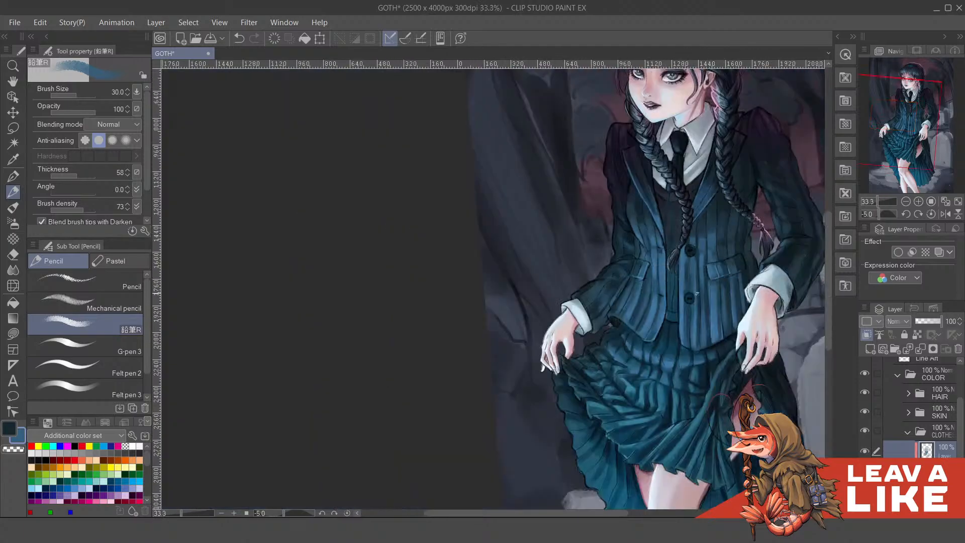
drag(701, 321, 544, 328)
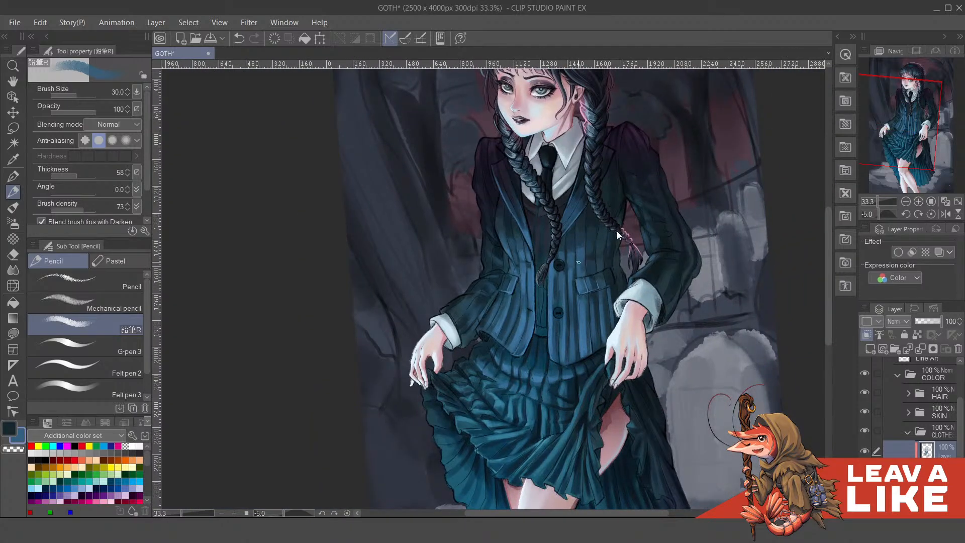
key(ctrl+s)
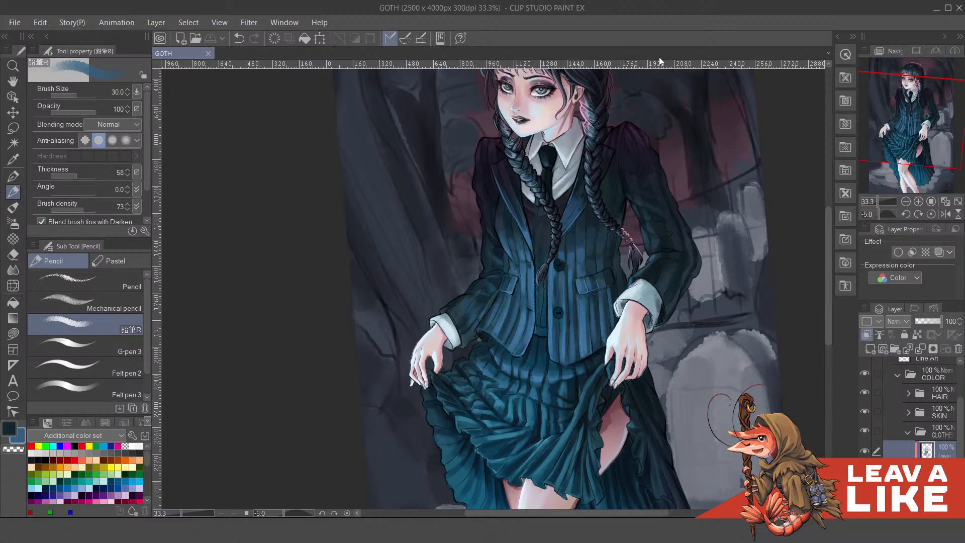
Paint blue stripe shading on the jacket panel between the small pocket flap and the front edge, using colors sampled from the fabric
scroll(532, 312, up, 2)
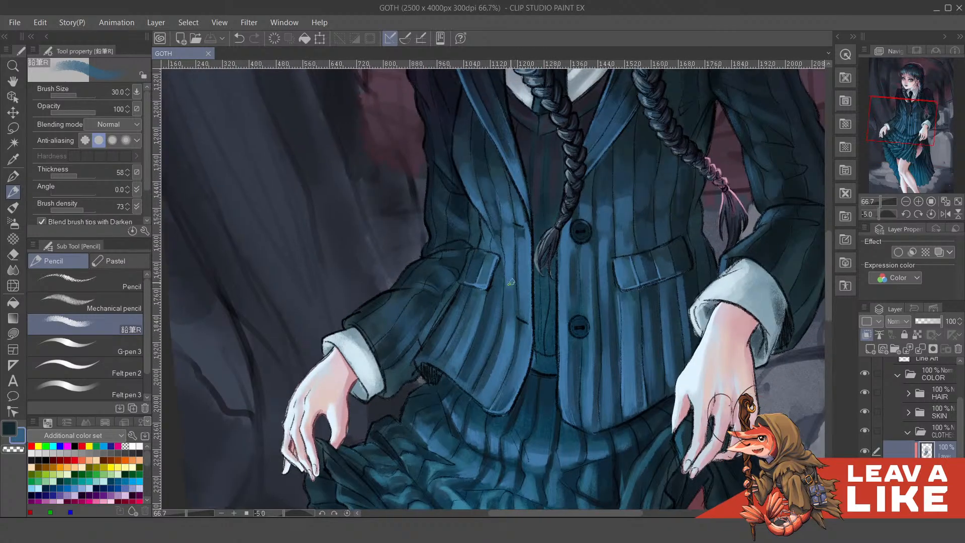
drag(510, 274, 510, 350)
key(ctrl+z)
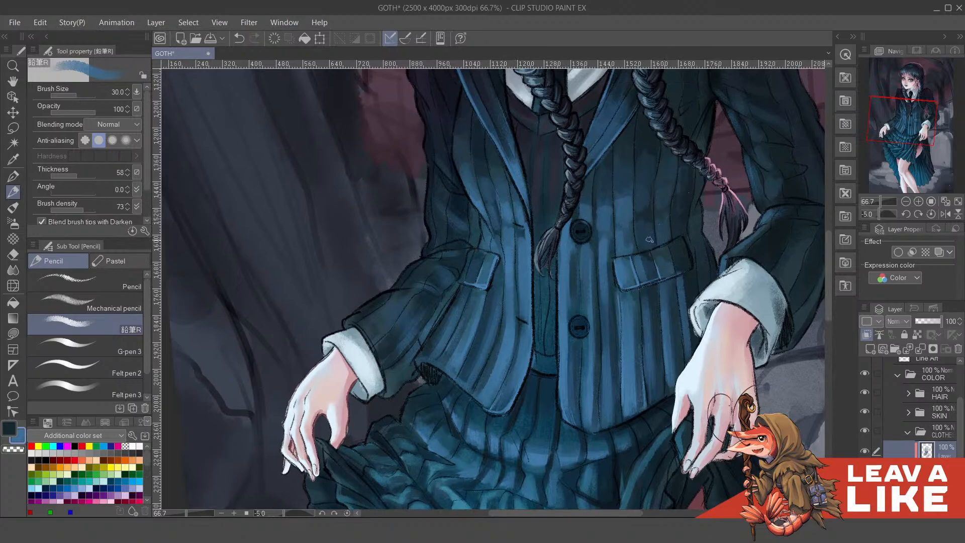
alt+click(492, 362)
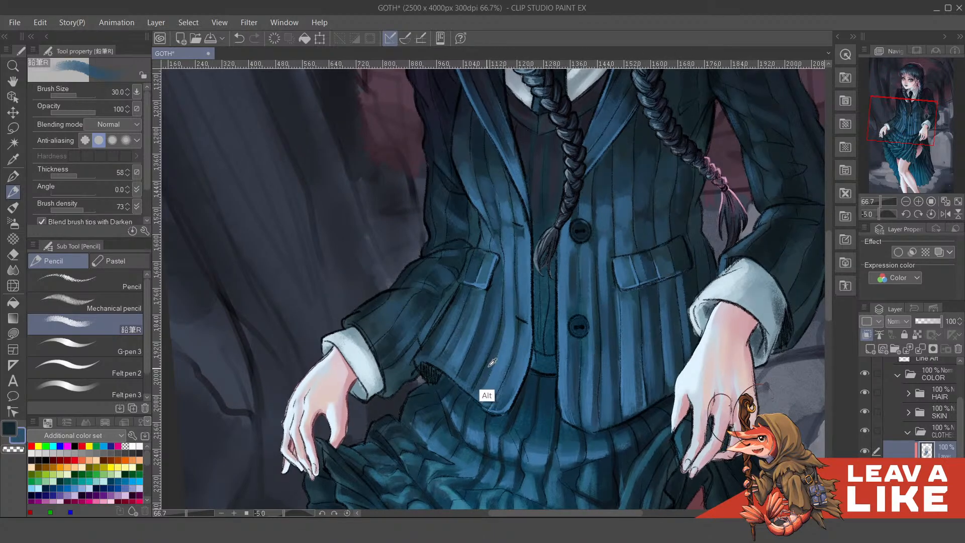
alt+click(491, 342)
drag(471, 371, 493, 302)
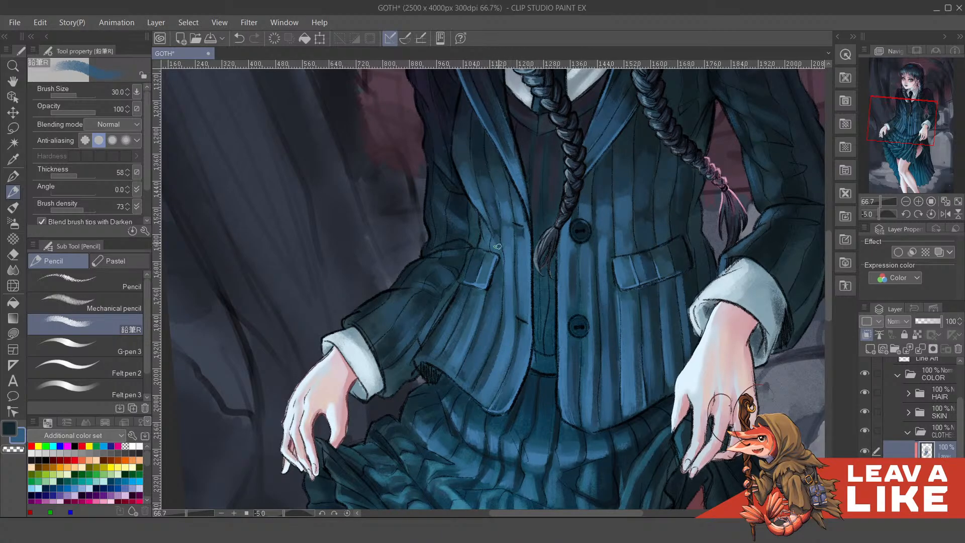
alt+click(492, 364)
drag(499, 361, 511, 299)
drag(506, 331, 499, 370)
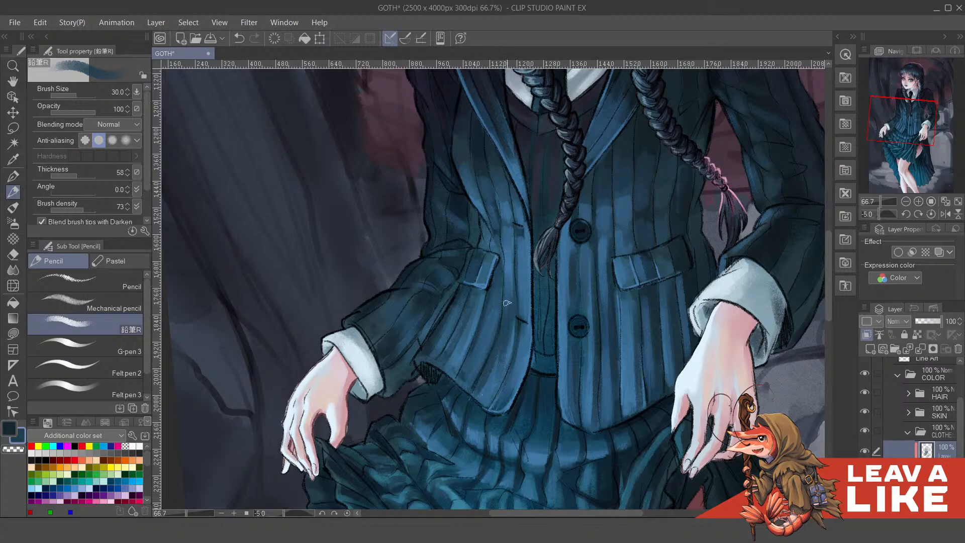
drag(502, 251, 509, 297)
Refine the stripes beneath the small pocket flap with a blue resampled from the jacket's front edge
scroll(513, 291, up, 3)
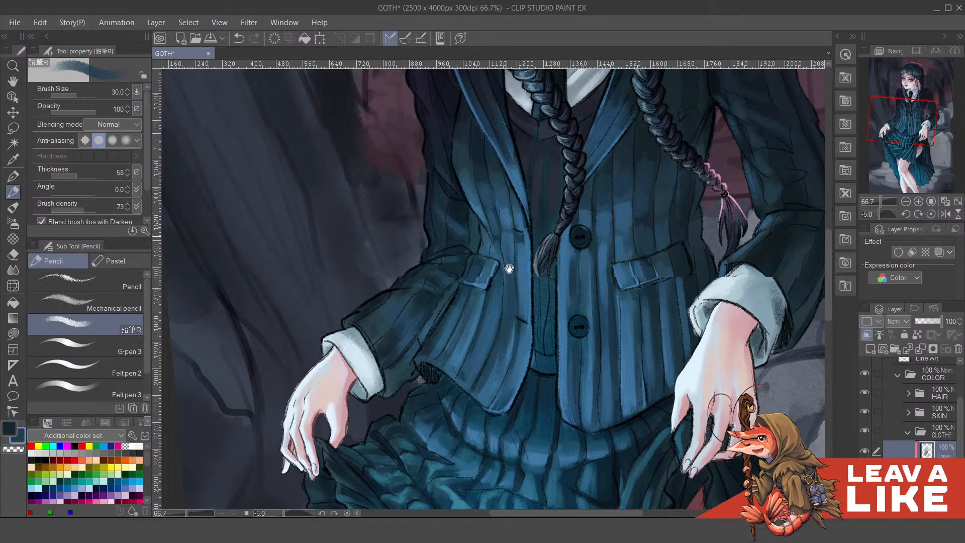
drag(521, 339, 508, 307)
alt+click(524, 354)
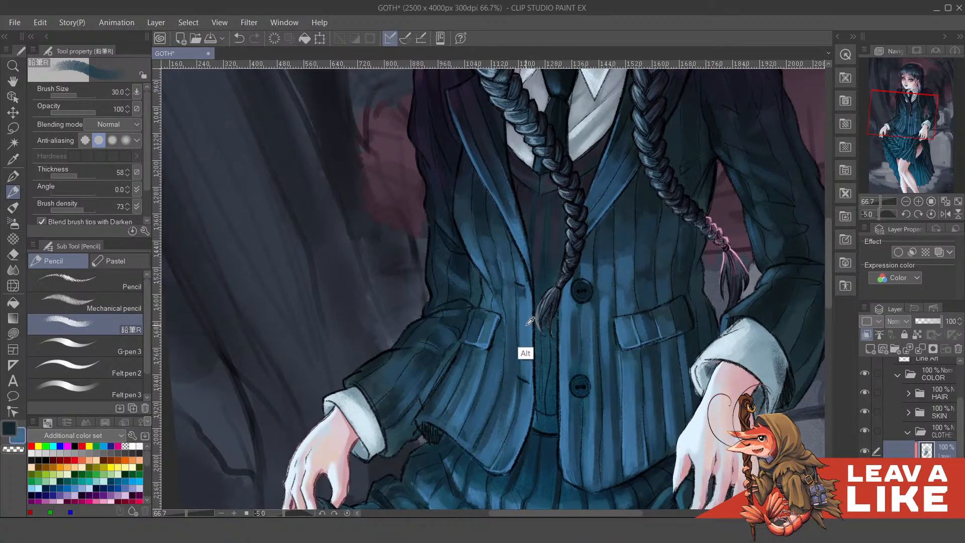
drag(482, 417, 491, 357)
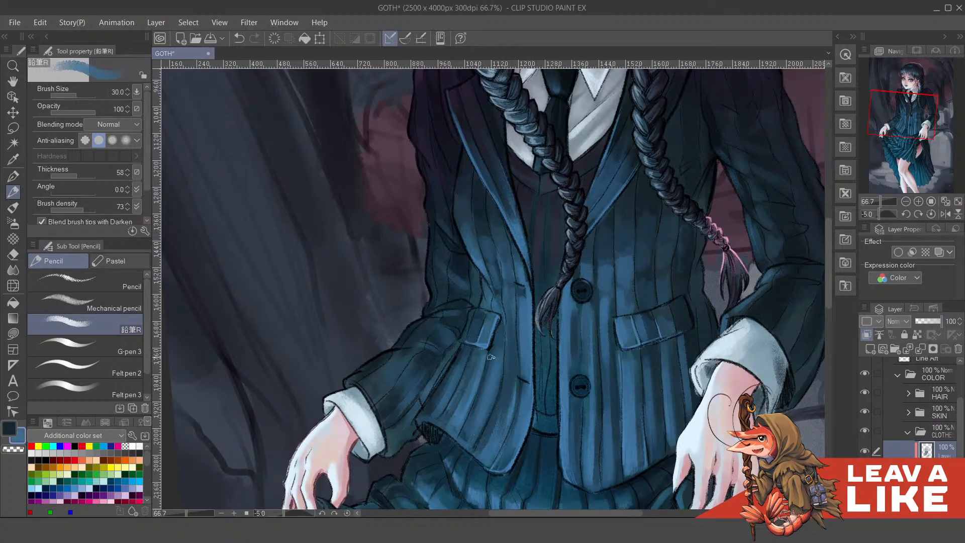
mouse_move(497, 300)
mouse_down()
mouse_move(485, 231)
mouse_move(500, 321)
mouse_up()
key(ctrl+z)
Darken the stripes on the jacket's chest panel above the small pocket flap with a dark blue sampled from the fabric
mouse_move(508, 365)
mouse_down()
mouse_move(498, 269)
mouse_move(506, 352)
mouse_move(487, 274)
mouse_move(498, 332)
mouse_move(492, 261)
mouse_up()
mouse_move(525, 346)
mouse_down()
mouse_move(529, 331)
mouse_move(529, 354)
mouse_up()
alt+click(503, 313)
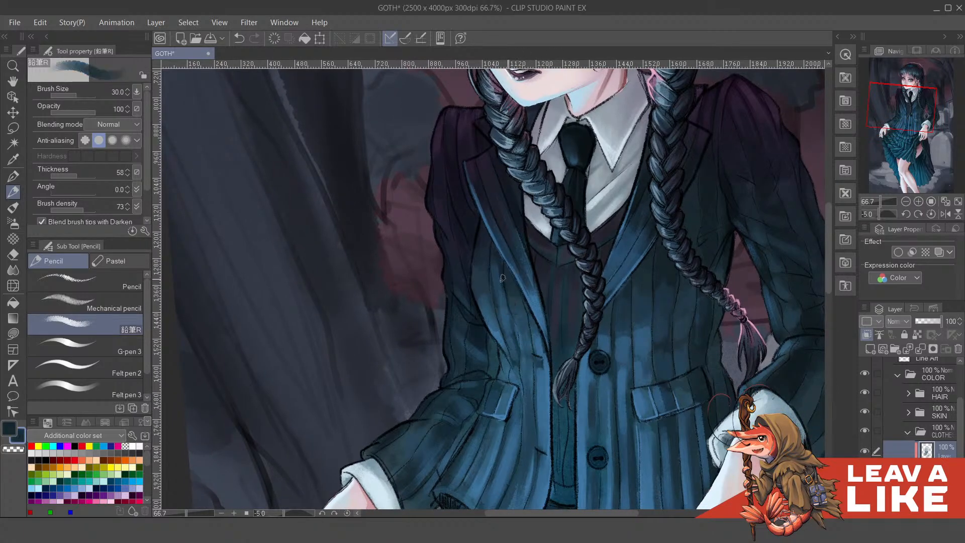
mouse_move(481, 289)
mouse_down()
mouse_move(503, 349)
mouse_move(497, 331)
mouse_up()
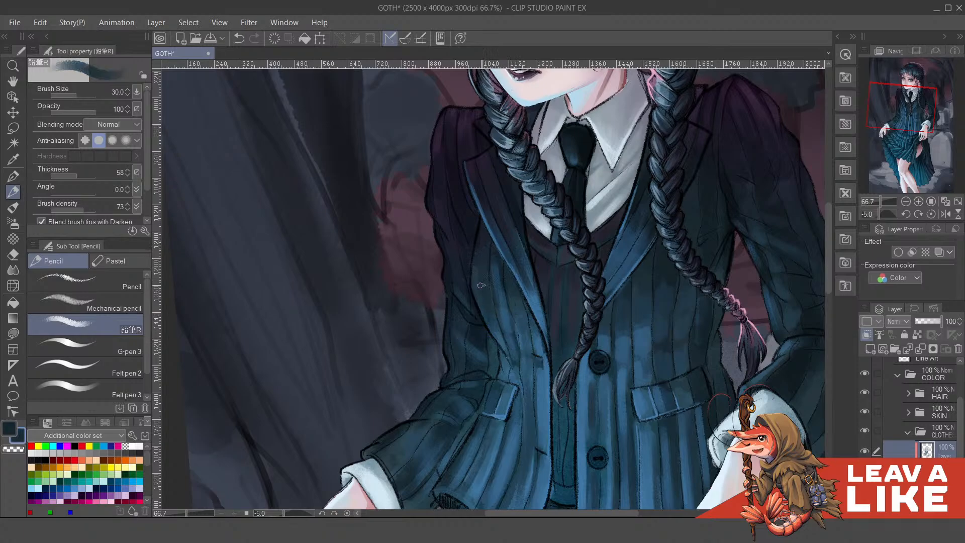
drag(481, 286, 505, 359)
drag(501, 320, 528, 333)
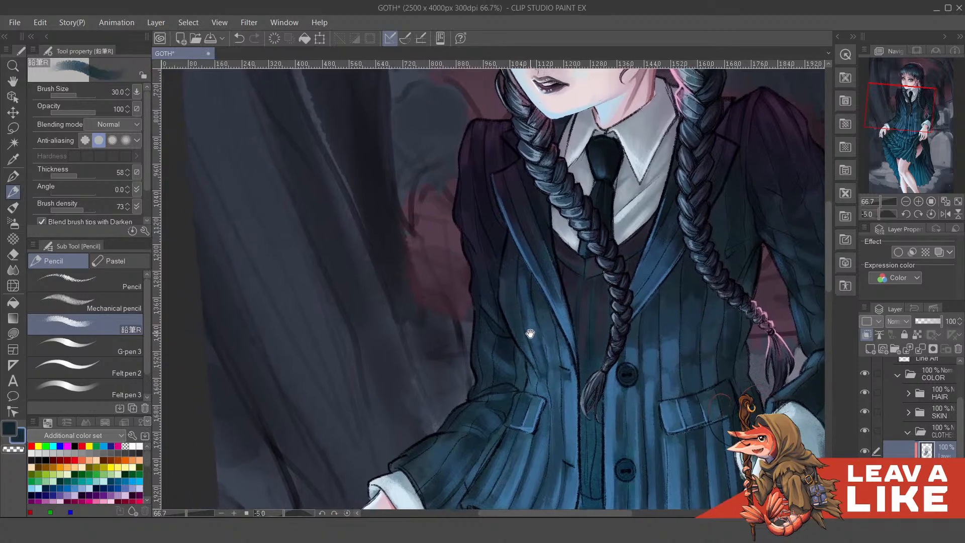
Blend lighter blue strokes, sampled from the jacket, into the chest stripes between the outer seam and the lapel
alt+click(537, 329)
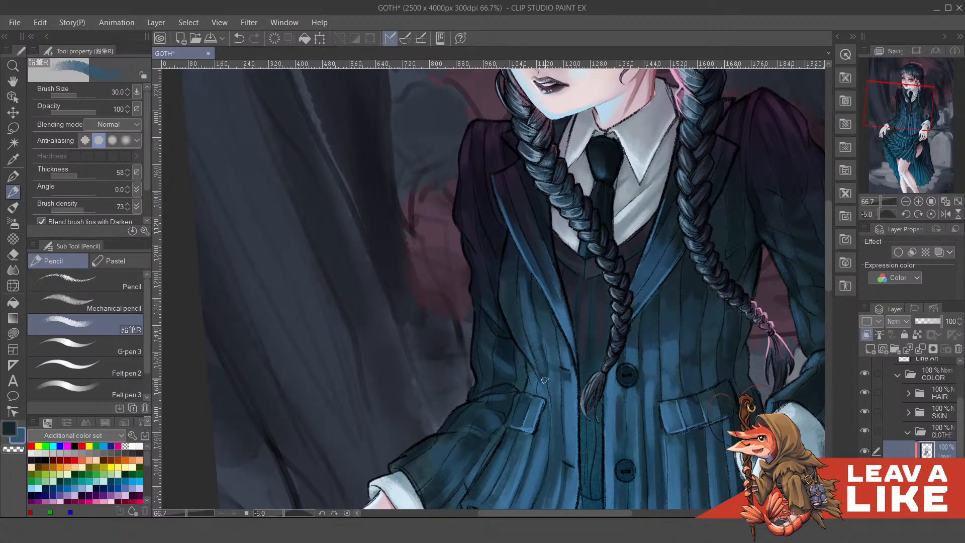
drag(593, 367, 580, 320)
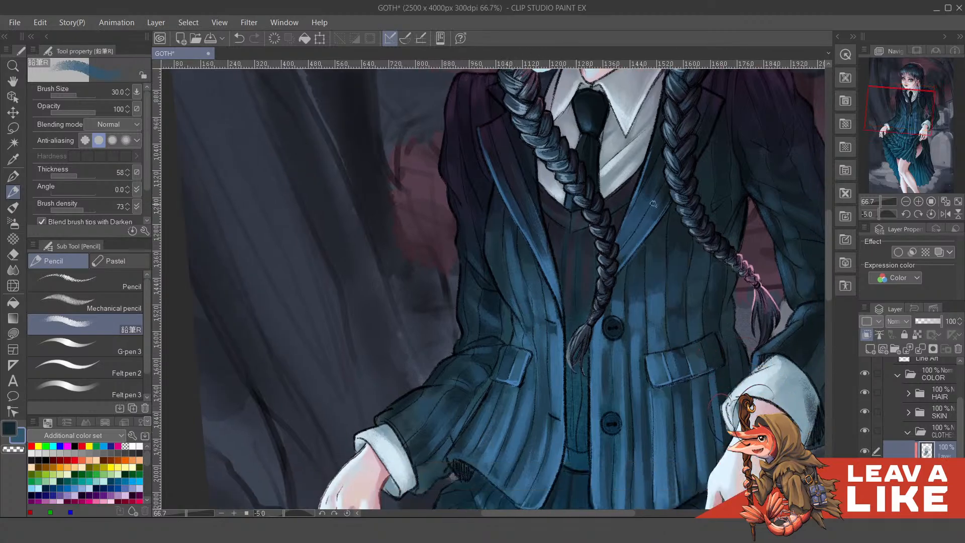
drag(492, 254, 528, 358)
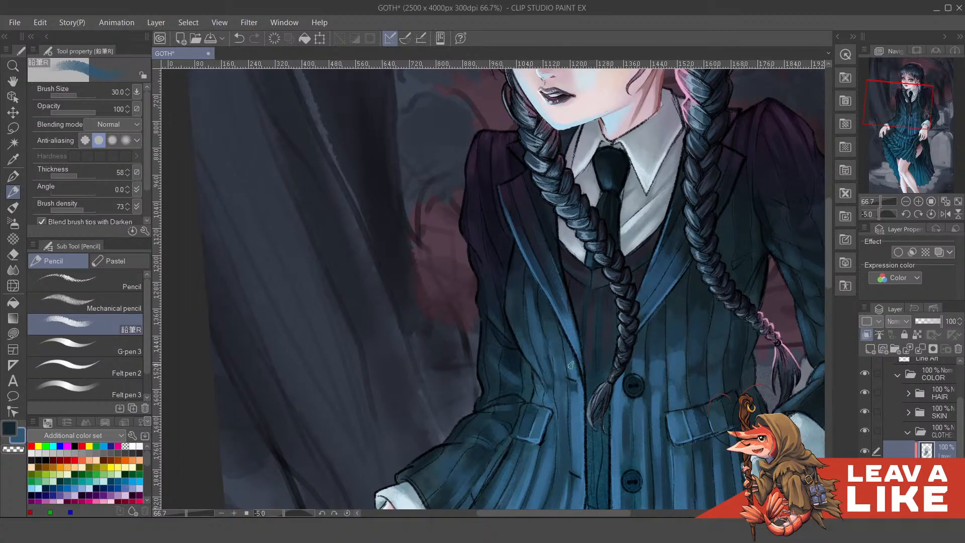
drag(630, 355, 599, 283)
drag(658, 340, 651, 313)
drag(501, 214, 532, 330)
Deepen the shadow along the outer edge of the lapel with a darker navy sampled from the chest fabric
alt+click(510, 283)
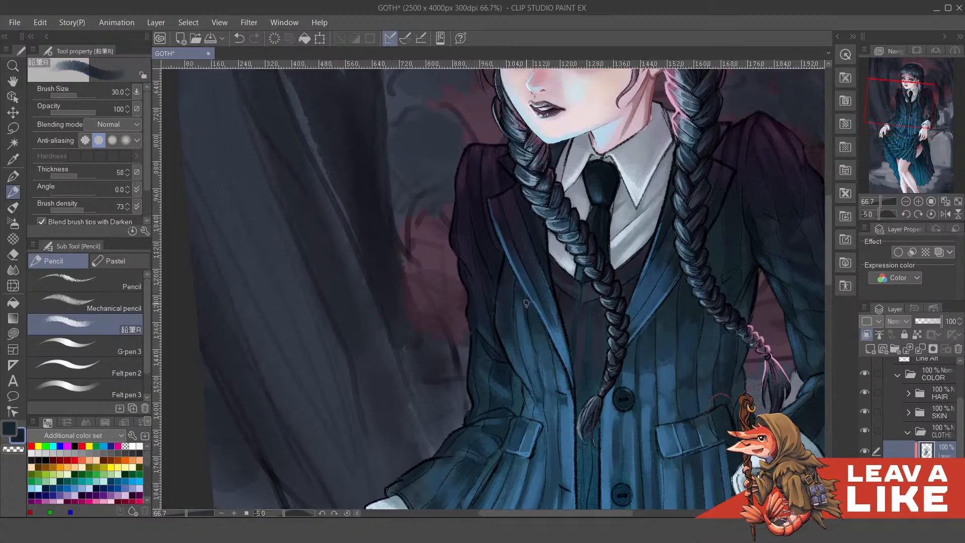
drag(526, 303, 543, 362)
drag(691, 241, 680, 225)
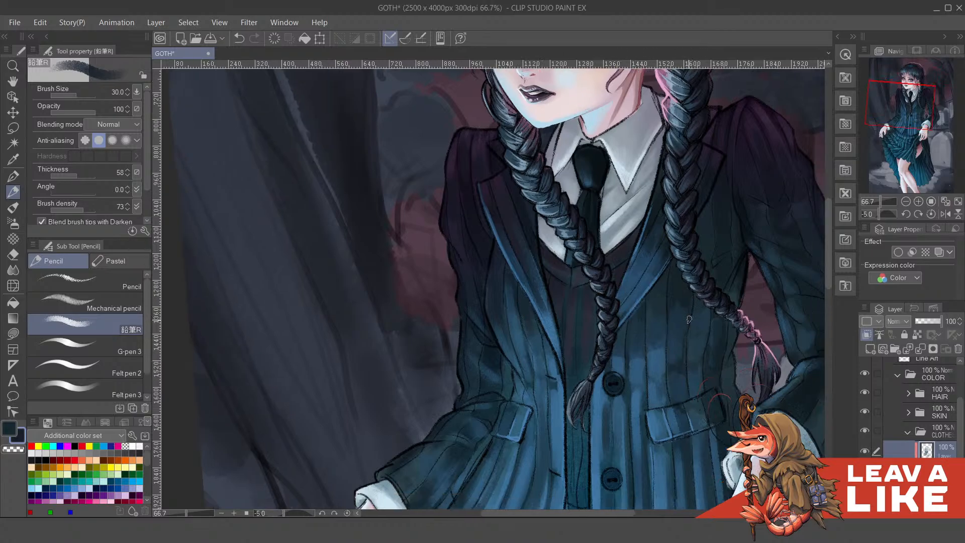
drag(499, 257, 512, 322)
drag(683, 293, 693, 258)
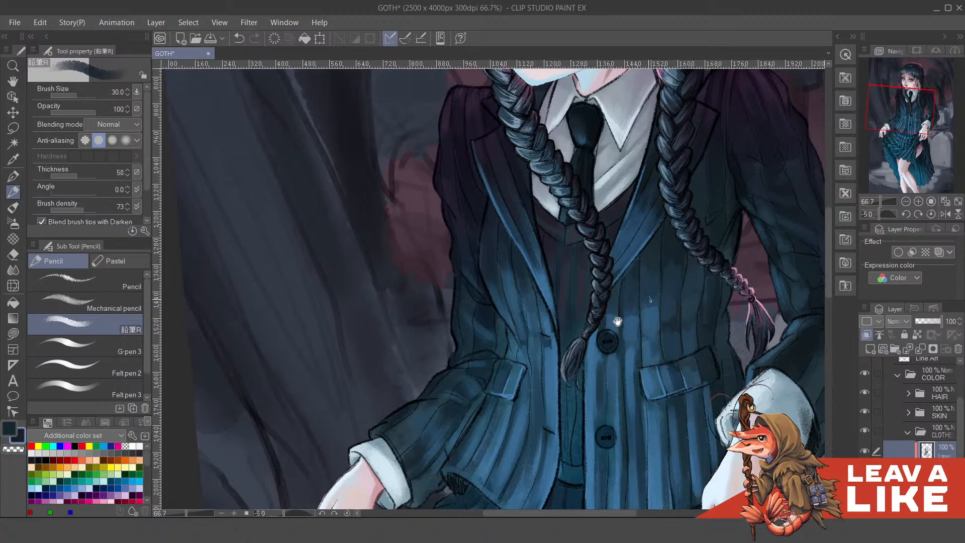
Brighten the pinstripes from the chest down to the waist beside the lapel with blue pencil strokes
drag(566, 317, 585, 367)
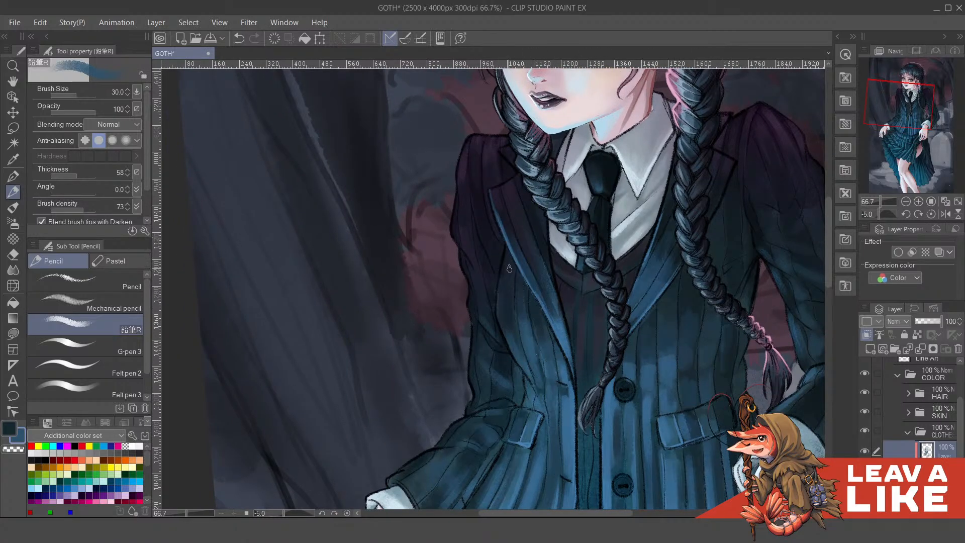
drag(516, 254, 525, 355)
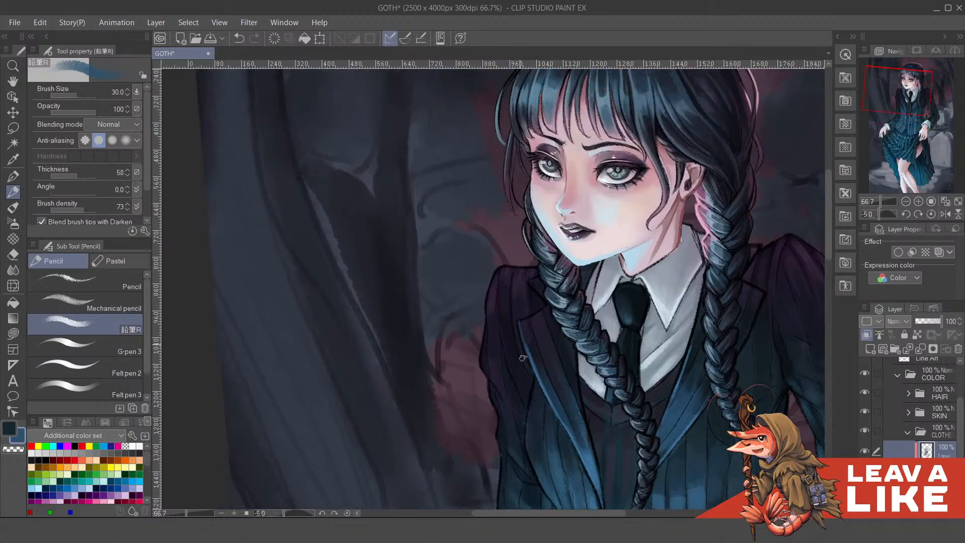
drag(558, 287, 521, 144)
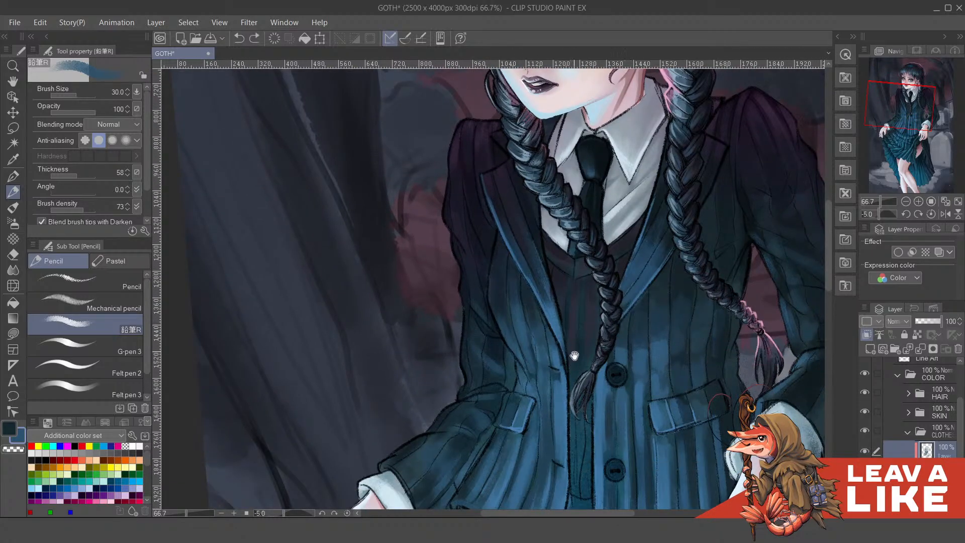
drag(575, 355, 570, 334)
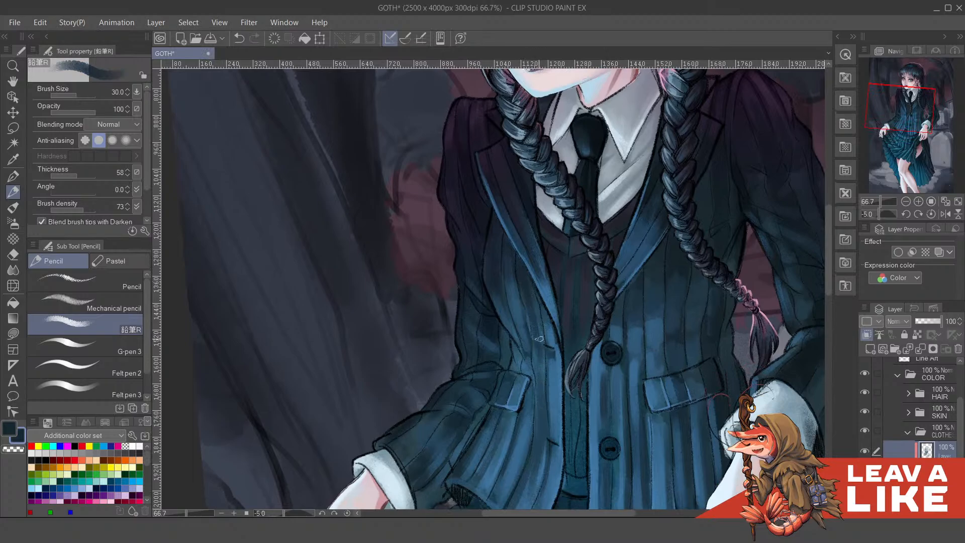
drag(535, 298, 541, 342)
Undo the last stroke and paint the buttoned front edge with a brighter blue sampled below the upper button
drag(696, 357, 625, 274)
drag(575, 301, 577, 306)
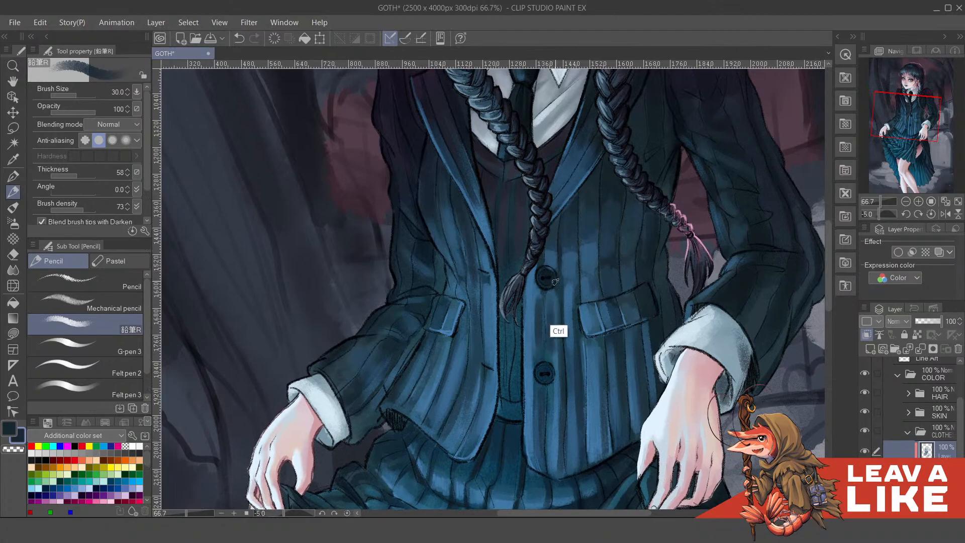
key(ctrl+z)
alt+click(540, 320)
alt+click(532, 320)
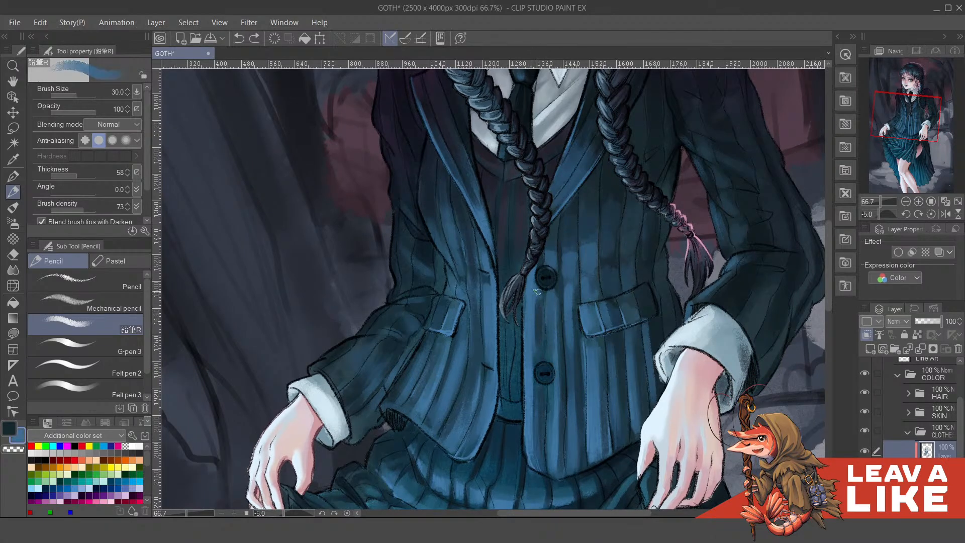
drag(536, 306, 537, 450)
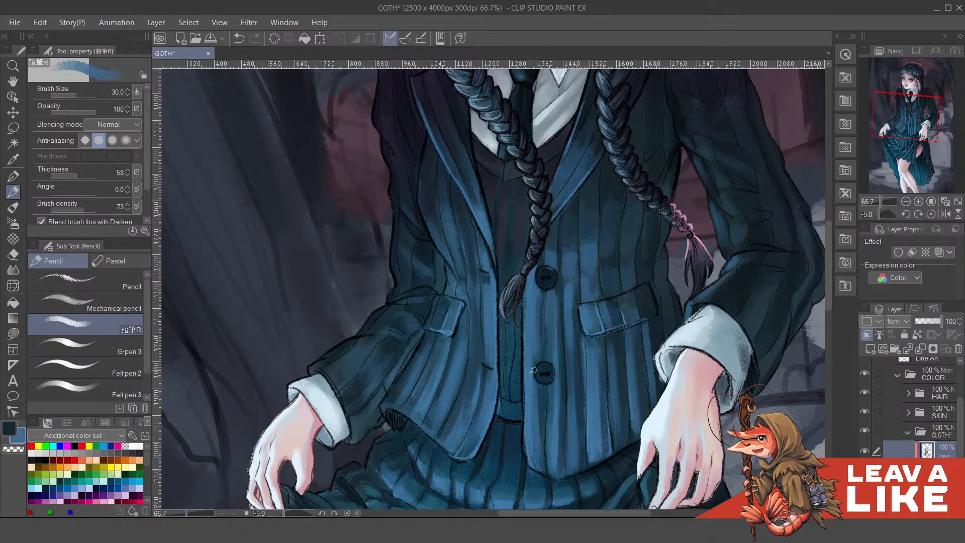
drag(534, 371, 541, 441)
drag(600, 259, 599, 265)
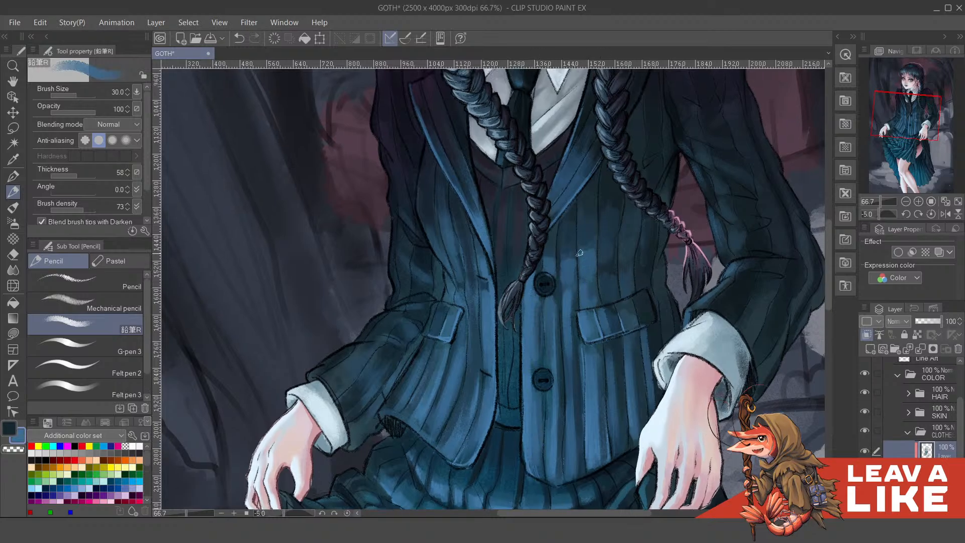
Shade the stripe running past the two buttons down to the hem with a darker blue sampled above the upper button
alt+click(546, 255)
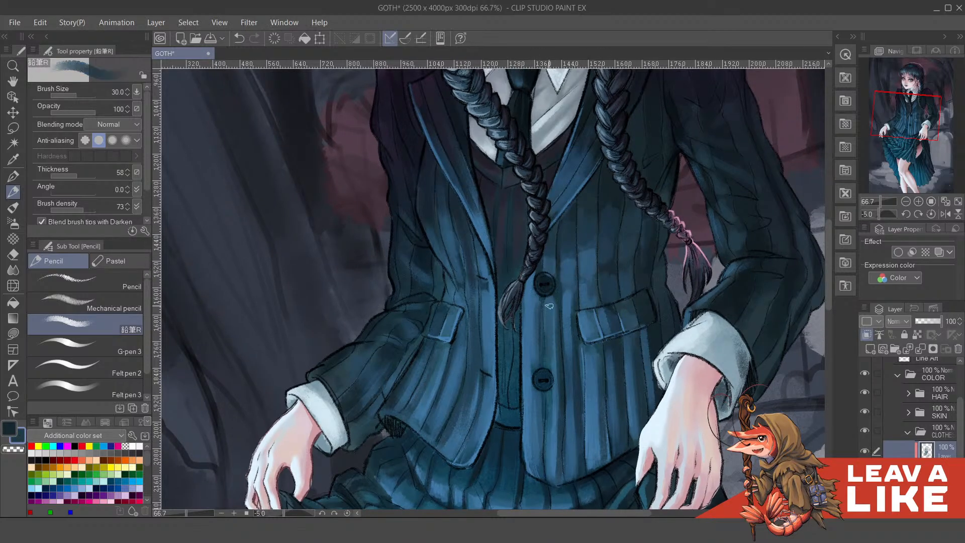
drag(549, 307, 553, 457)
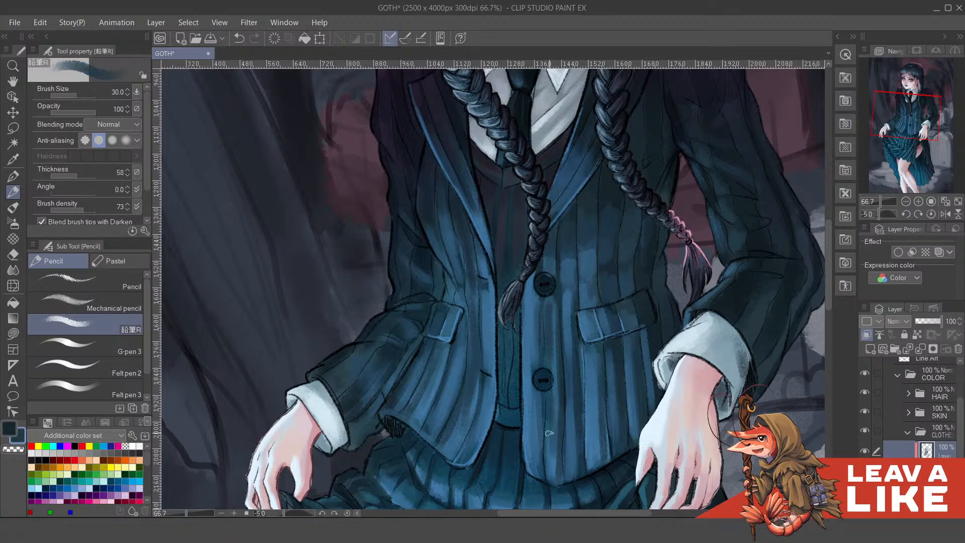
drag(550, 424, 556, 484)
drag(555, 371, 554, 420)
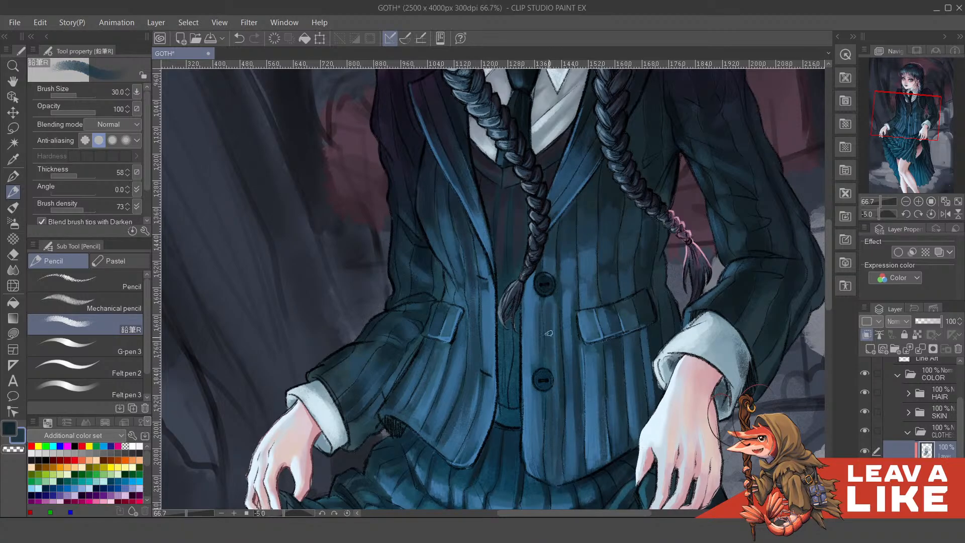
drag(556, 314, 555, 377)
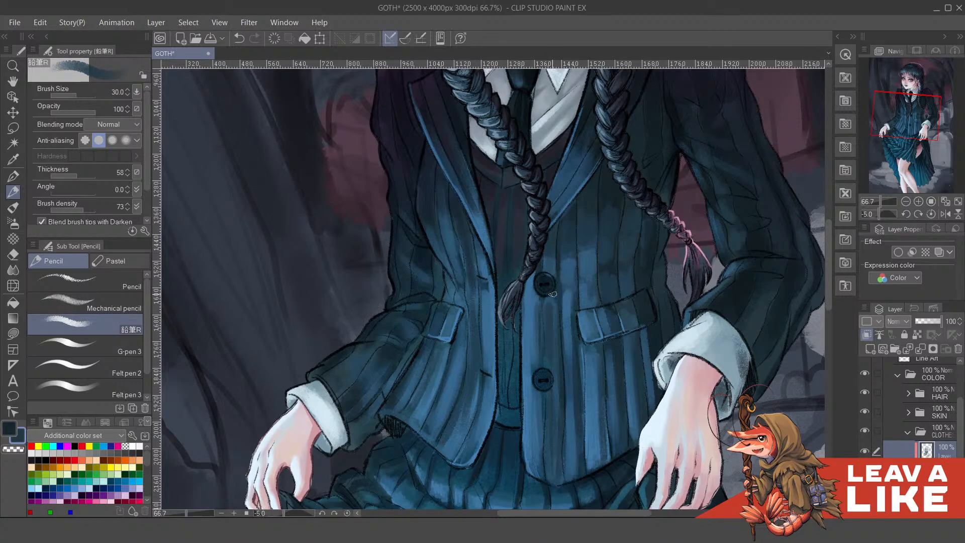
Paint the stripe between the buttons and the larger pocket flap down to the hem with a lighter sampled blue
alt+click(565, 332)
drag(572, 314, 578, 434)
drag(567, 348, 577, 455)
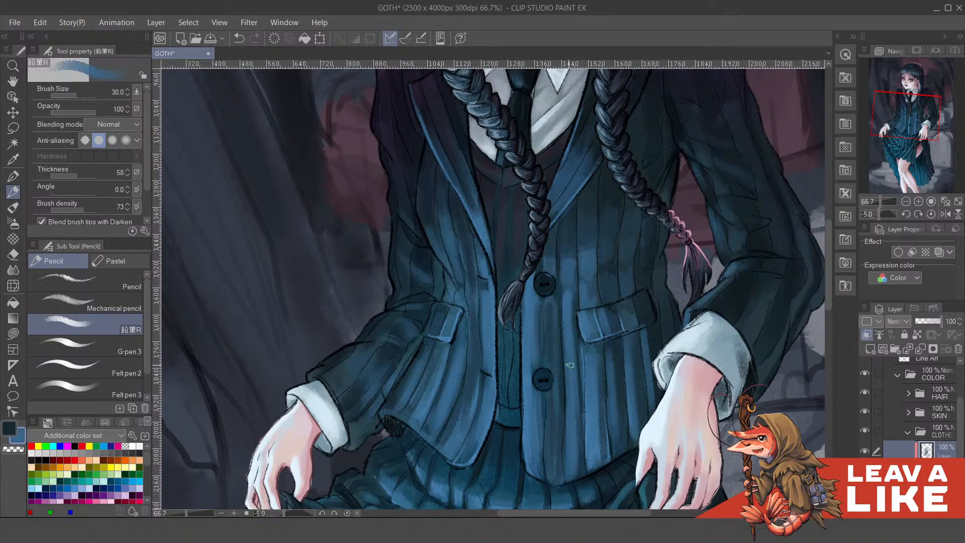
drag(570, 365, 577, 465)
alt+click(553, 453)
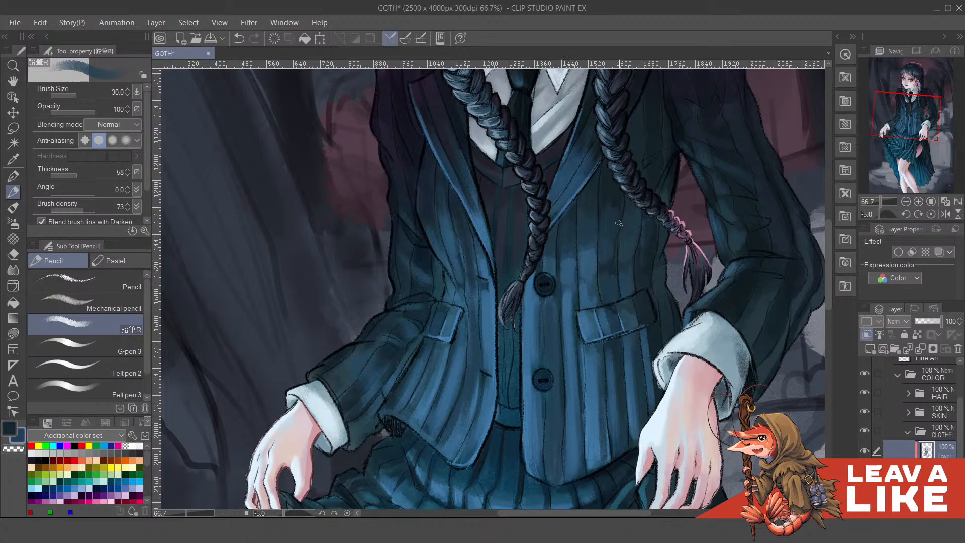
Mirror and tilt the canvas view, and paint sampled bright blue over the lower front panel near the buttons and hem
key(h)
drag(453, 318, 464, 276)
key(minus)
key(minus)
key(minus)
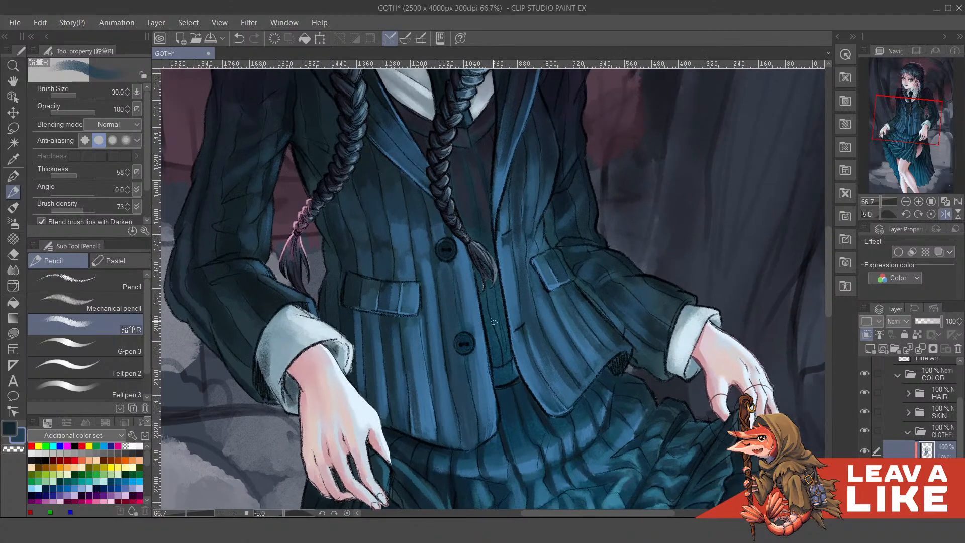
alt+click(484, 386)
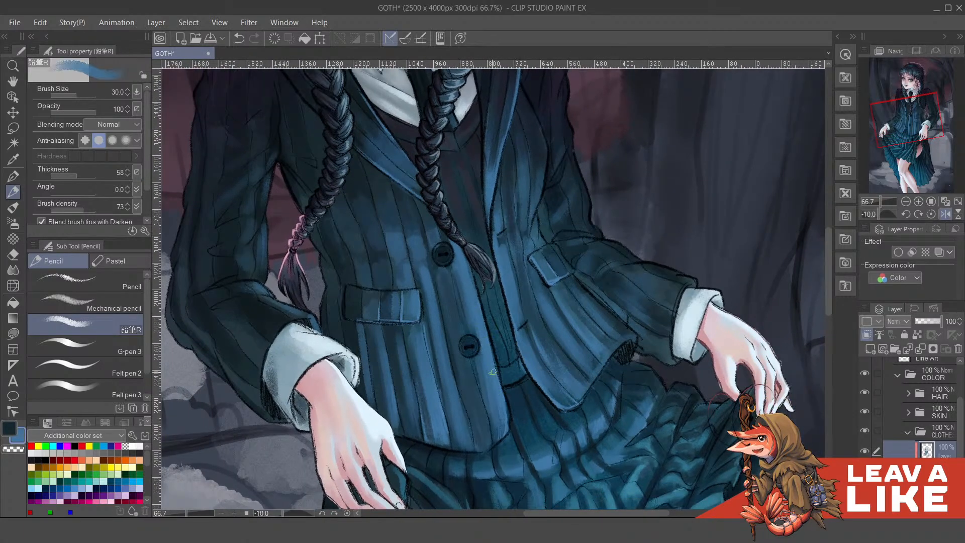
mouse_move(482, 371)
mouse_down()
mouse_move(453, 361)
mouse_move(460, 452)
mouse_up()
drag(436, 335, 465, 454)
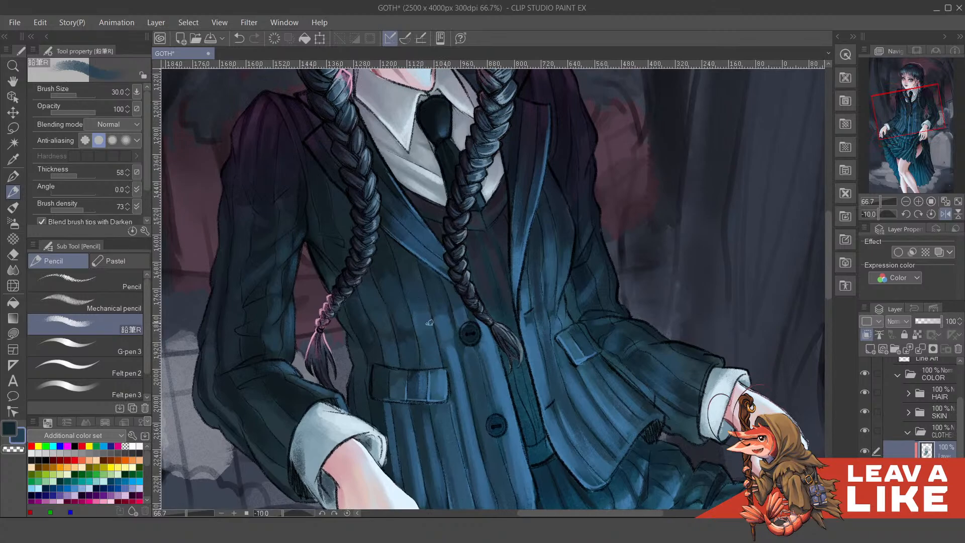
Refine the stripes around the larger pocket flap with blue resampled from the lower jacket, and undo the last stroke
drag(435, 358, 489, 340)
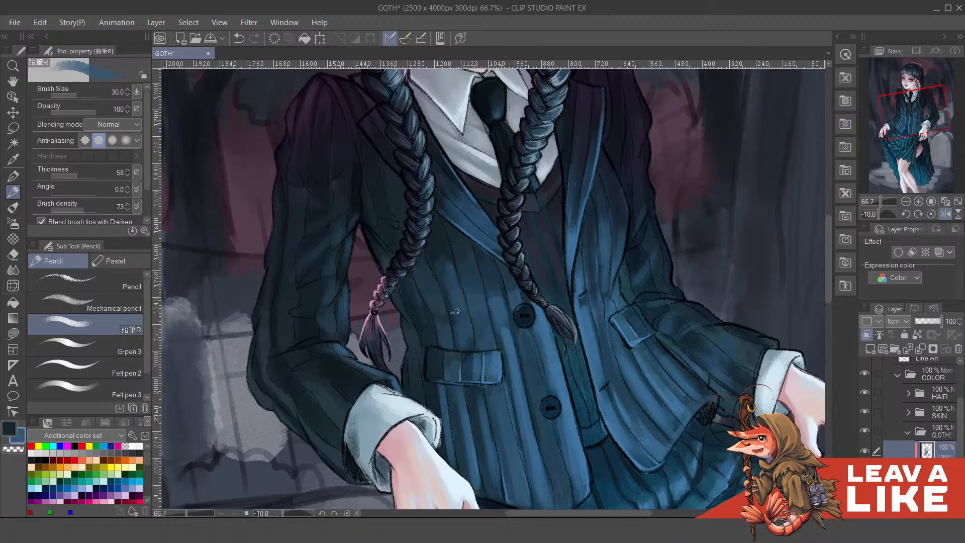
drag(479, 418, 465, 357)
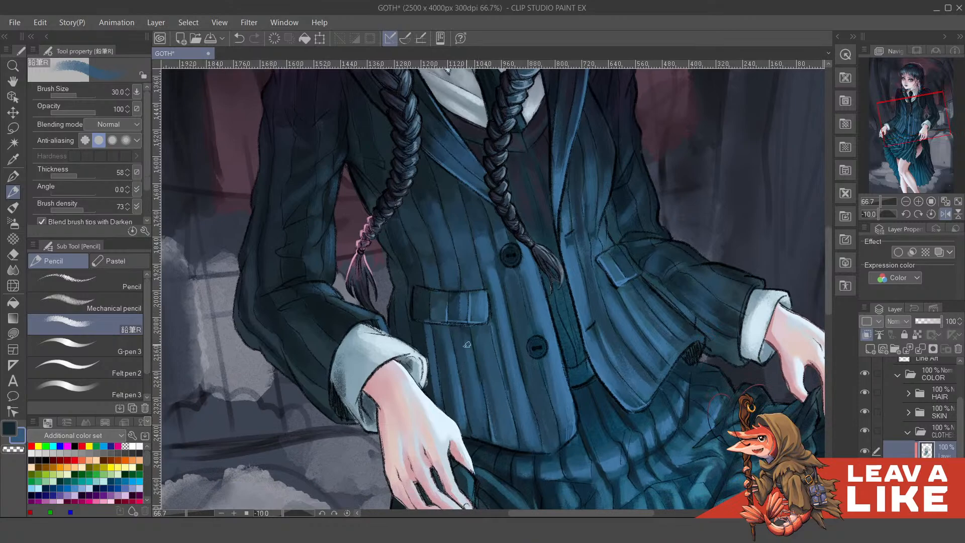
mouse_move(497, 299)
mouse_down()
mouse_move(501, 330)
mouse_move(478, 330)
mouse_move(508, 353)
mouse_up()
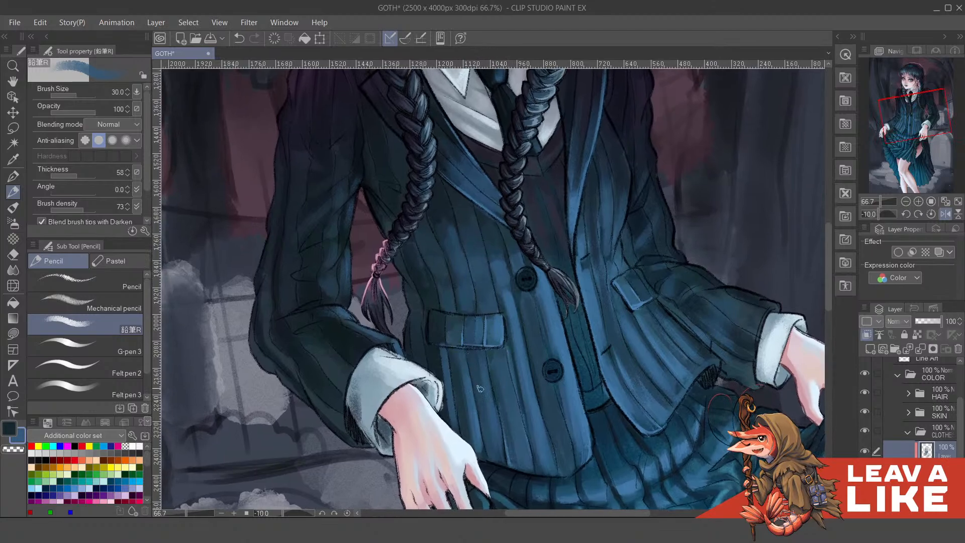
alt+click(459, 426)
drag(466, 377, 481, 451)
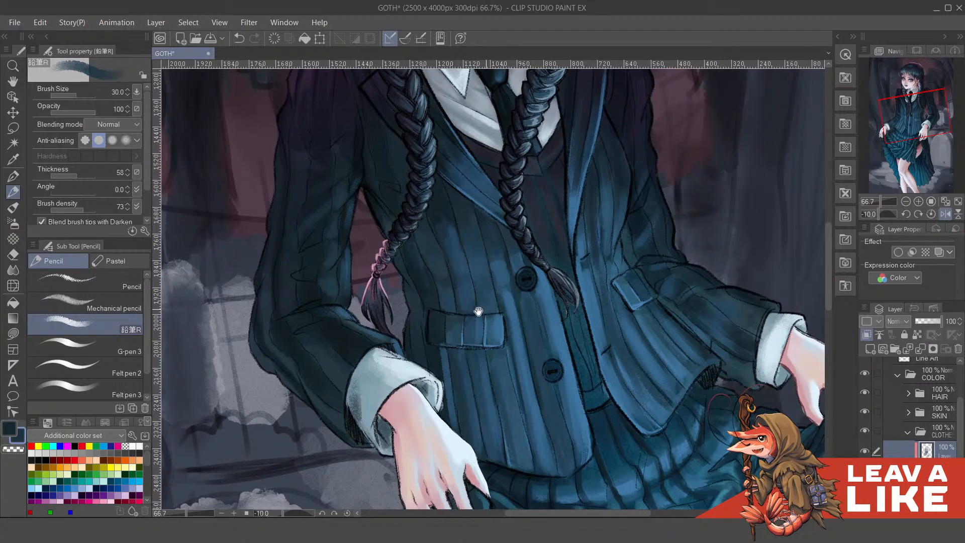
mouse_move(484, 337)
mouse_down()
mouse_move(489, 377)
mouse_move(474, 307)
mouse_up()
key(ctrl+z)
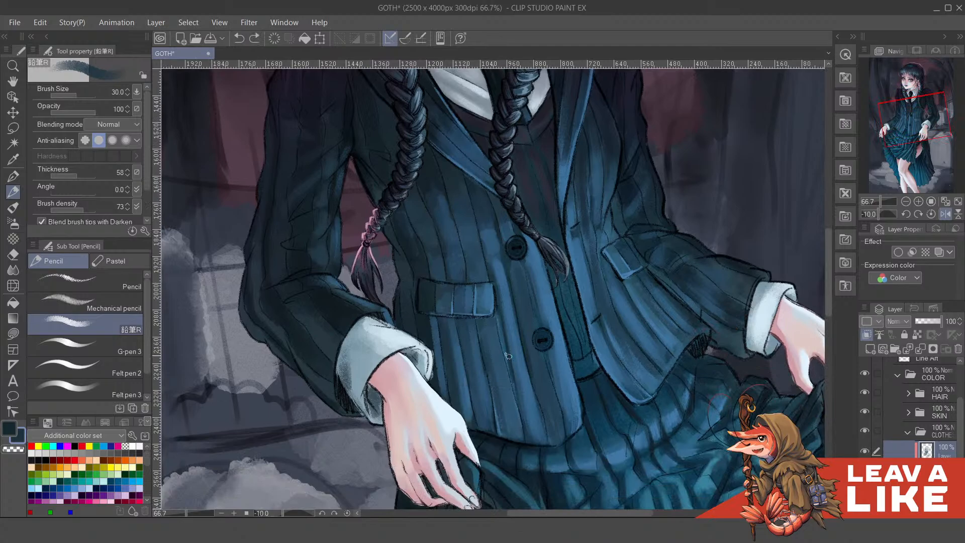
Repaint the stripes beneath the larger pocket flap with a sampled blue and touch up the fabric around the flap
alt+click(463, 370)
drag(458, 383, 462, 410)
drag(448, 330, 457, 397)
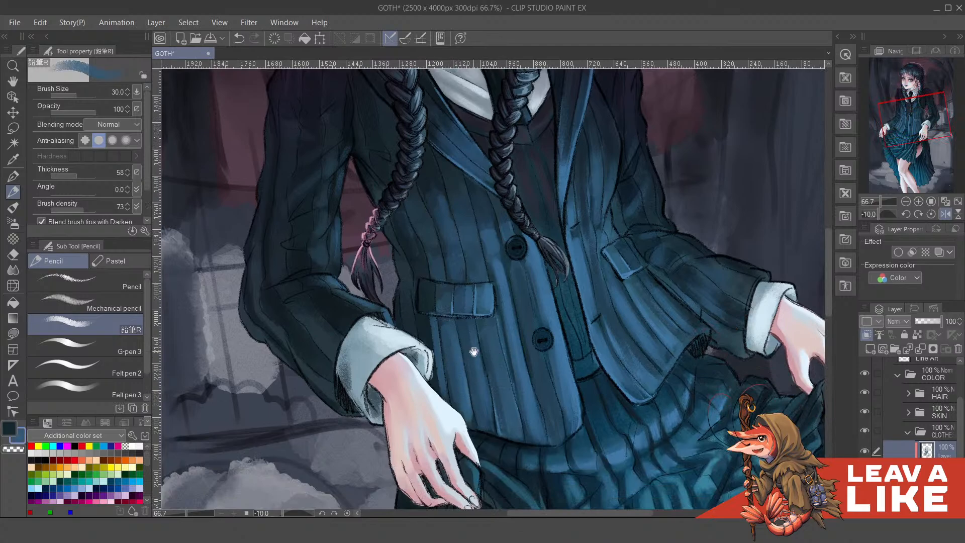
drag(474, 352, 484, 427)
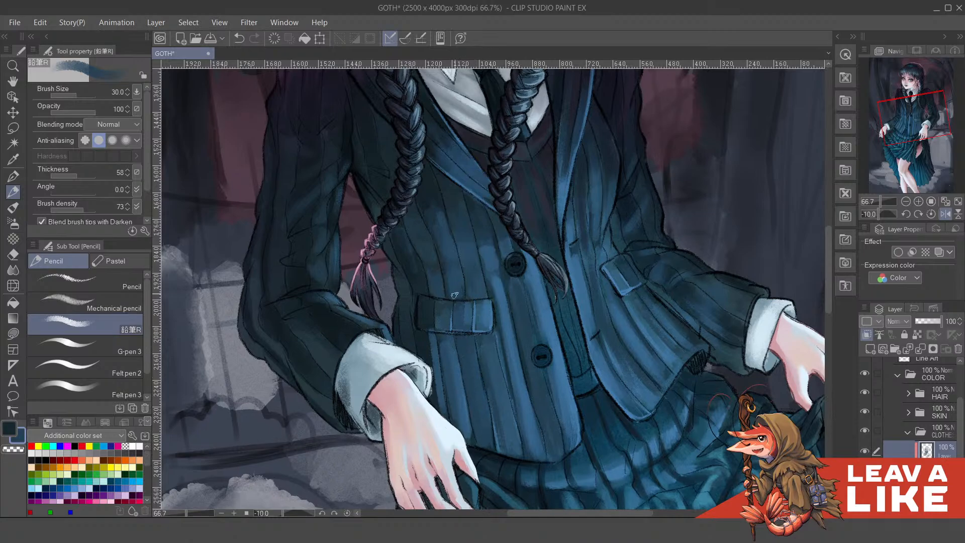
drag(468, 304, 478, 387)
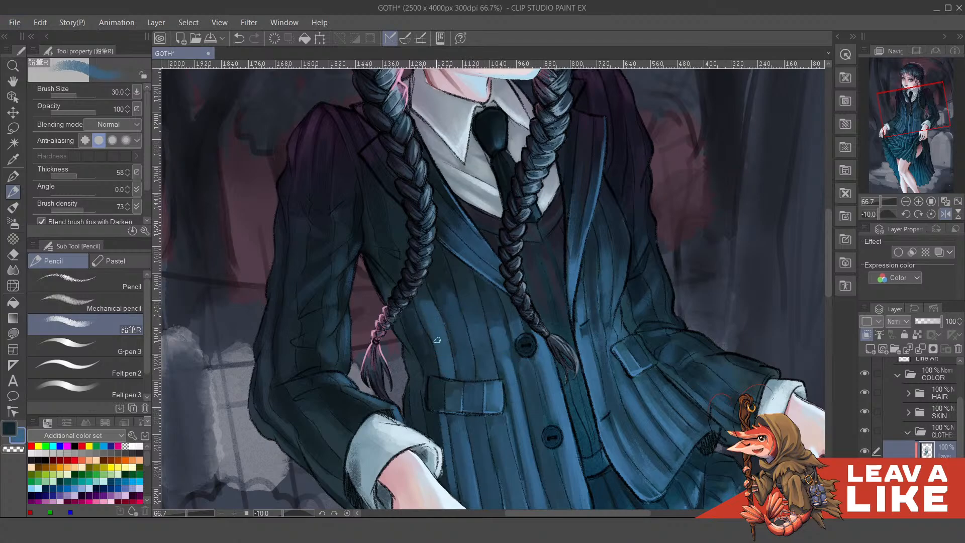
drag(475, 353, 490, 330)
drag(490, 414, 488, 407)
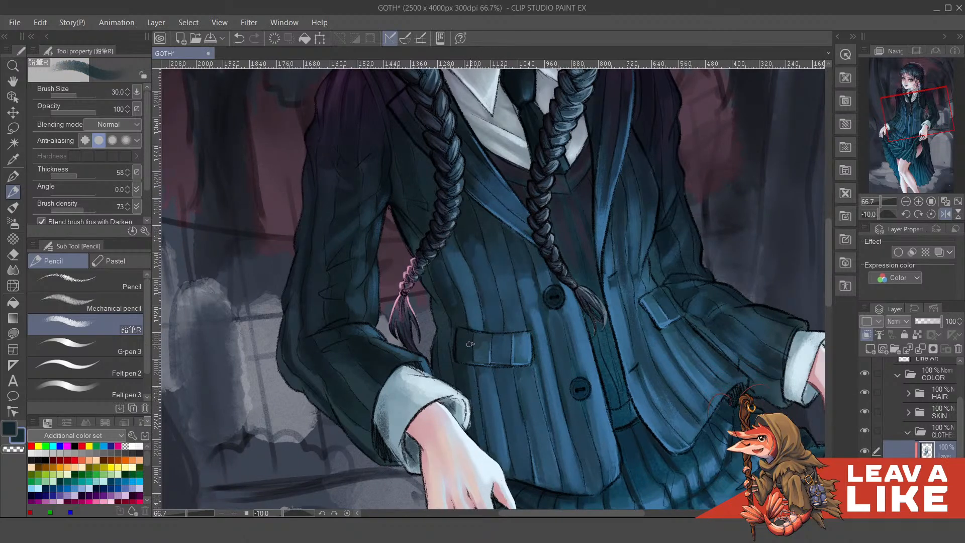
Touch up the larger pocket flap's end and paint a sampled blue along the jacket's side edge beside it
scroll(459, 320, up, 1)
scroll(553, 302, down, 2)
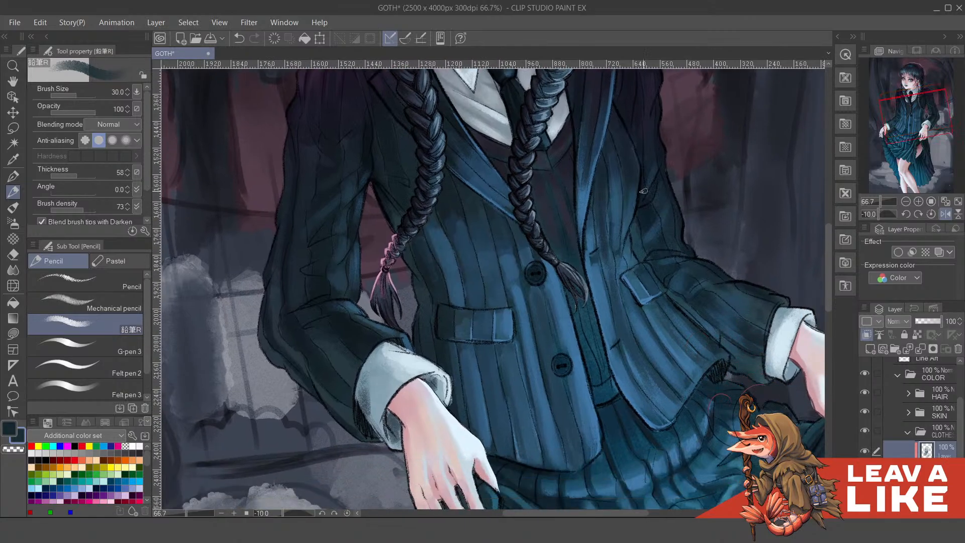
drag(501, 356, 521, 363)
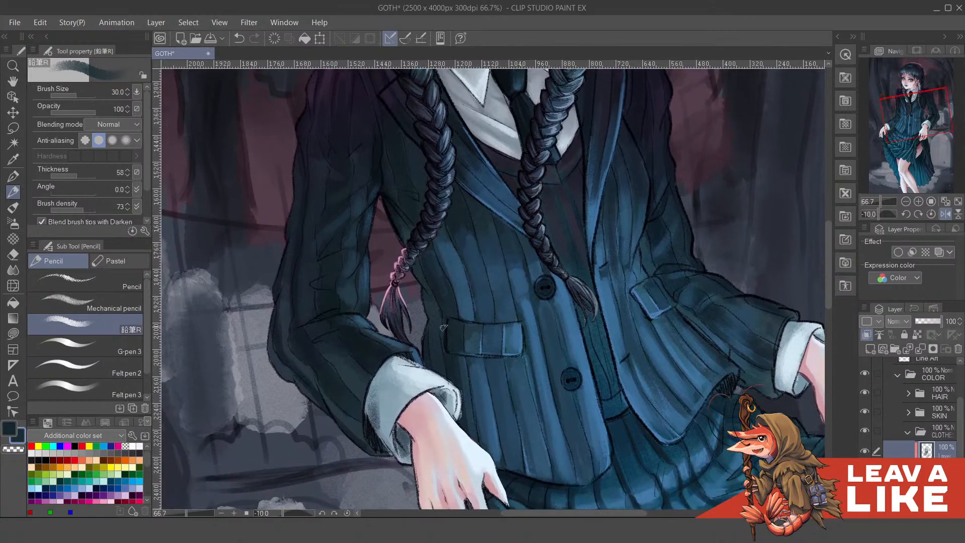
alt+click(468, 289)
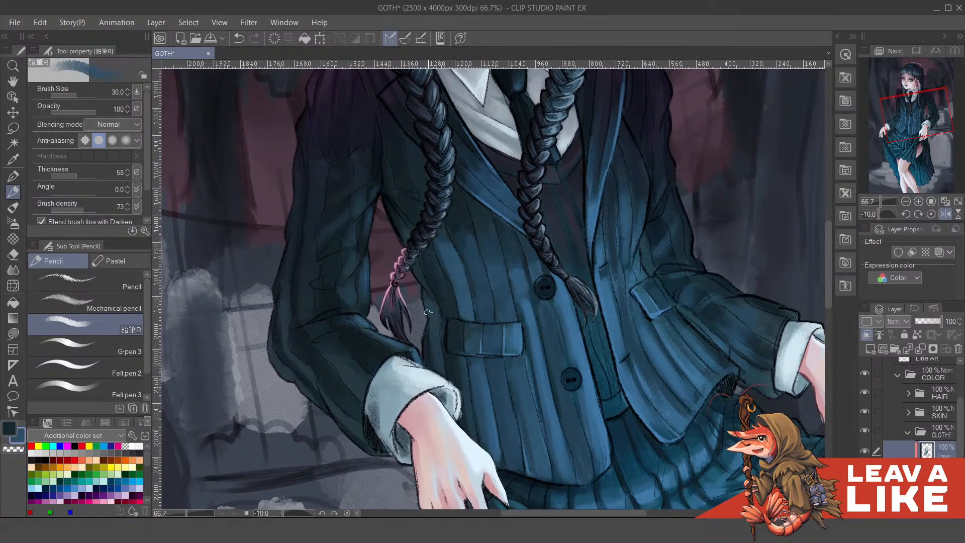
drag(428, 312, 440, 365)
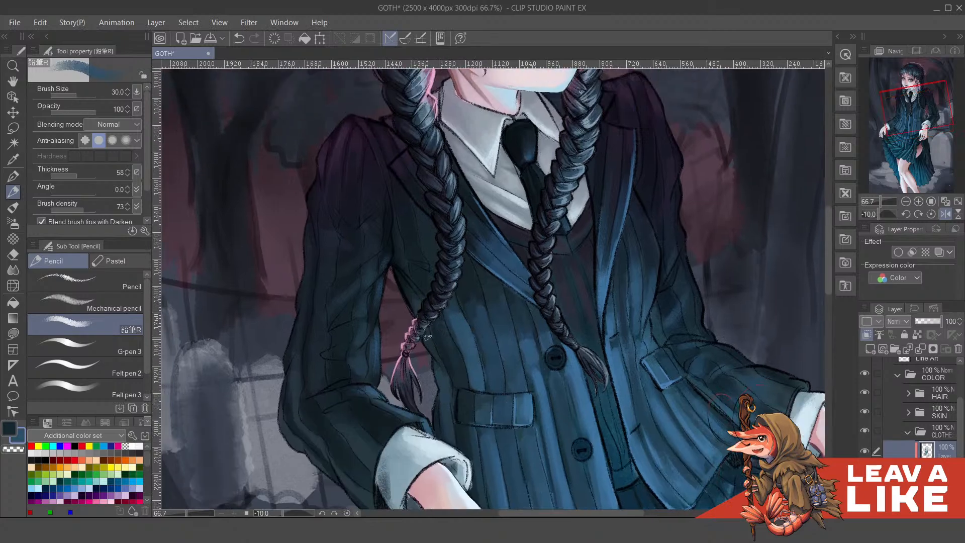
scroll(548, 329, down, 1)
scroll(646, 171, down, 1)
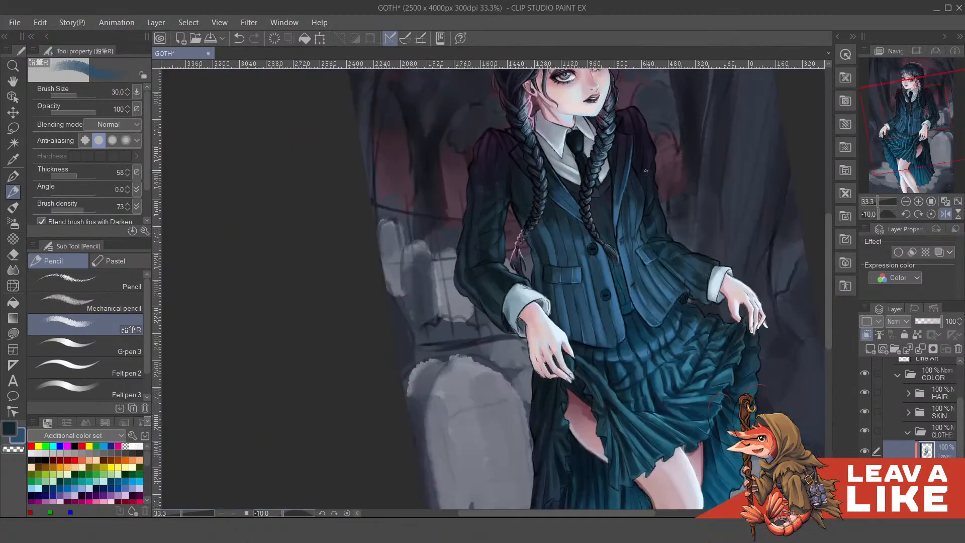
Mirror the canvas view, refine the stripes above the larger pocket flap, and undo a stroke beside the upper button
key(h)
scroll(408, 274, up, 2)
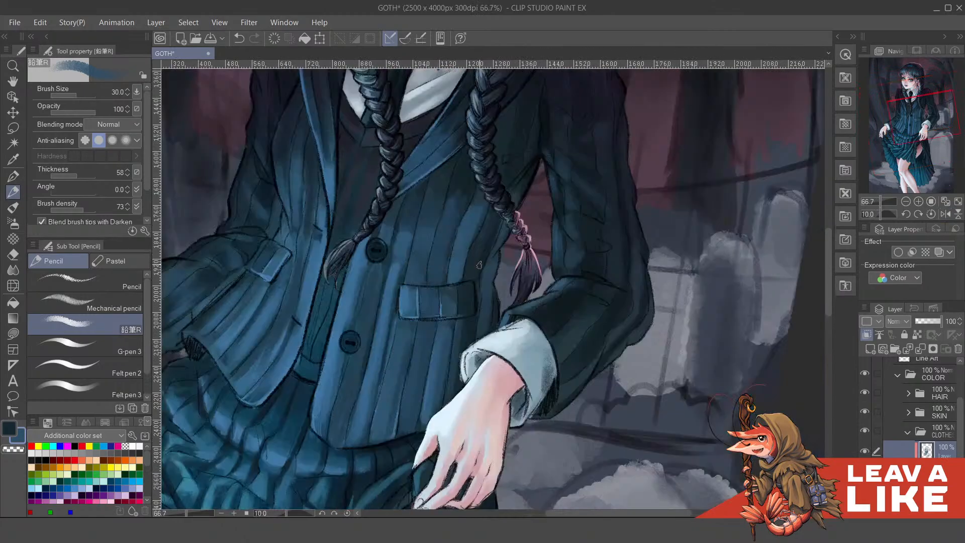
drag(482, 267, 484, 296)
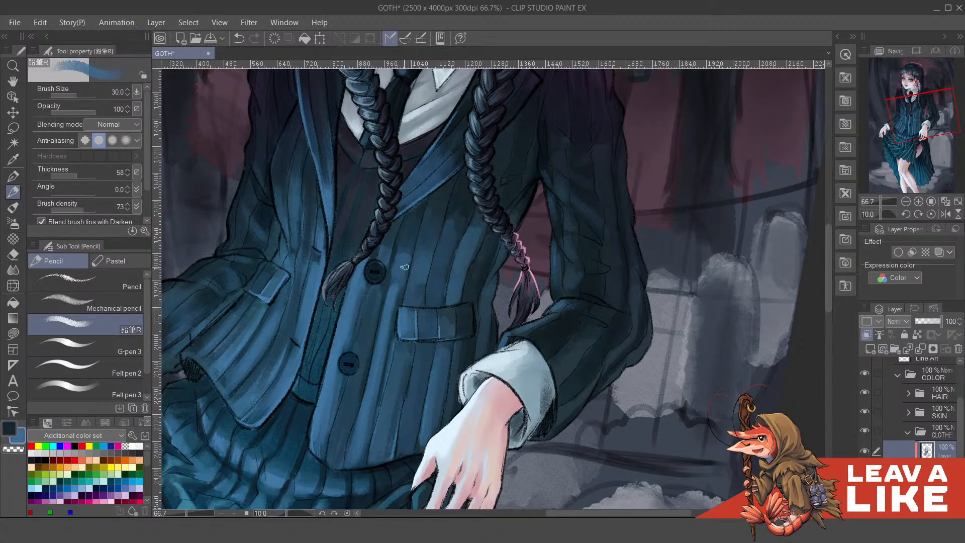
mouse_move(401, 259)
mouse_down()
mouse_move(403, 280)
mouse_move(423, 288)
mouse_move(416, 263)
mouse_up()
key(ctrl+z)
drag(431, 297, 436, 293)
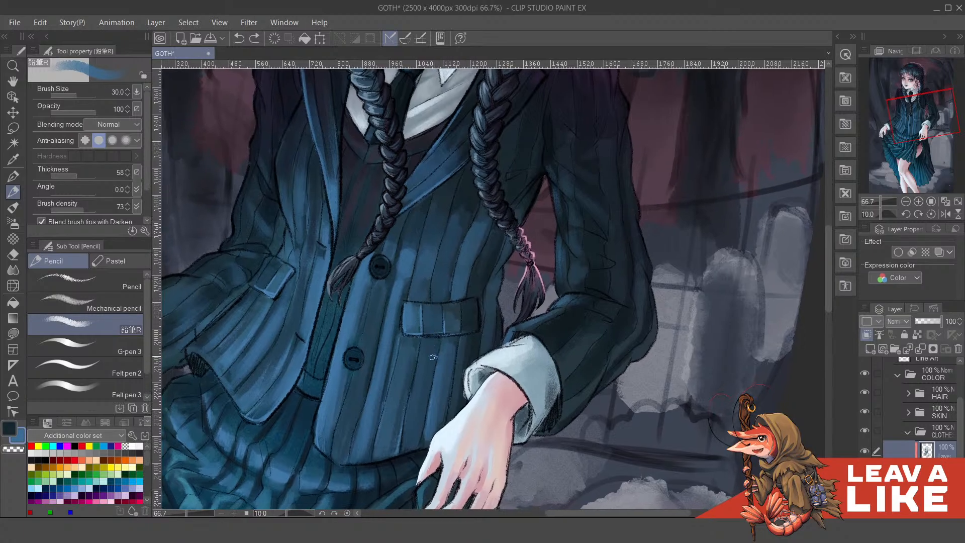
Repaint the stripes beneath the larger pocket flap down to the hem using blues sampled from the surrounding fabric
drag(434, 357, 430, 363)
mouse_move(388, 328)
mouse_down()
mouse_move(454, 322)
mouse_move(479, 297)
mouse_move(454, 417)
mouse_move(446, 391)
mouse_up()
alt+click(436, 311)
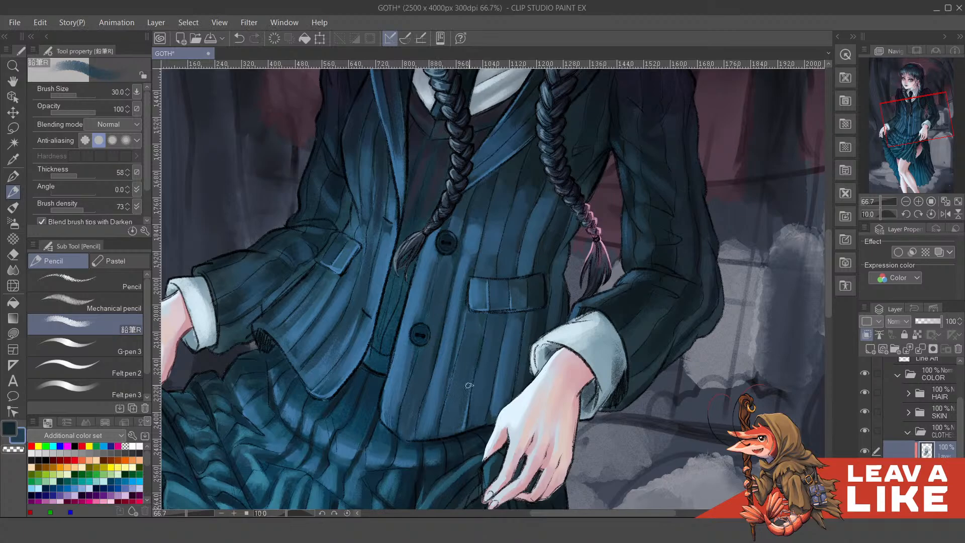
alt+click(522, 341)
drag(513, 333, 495, 411)
alt+click(449, 348)
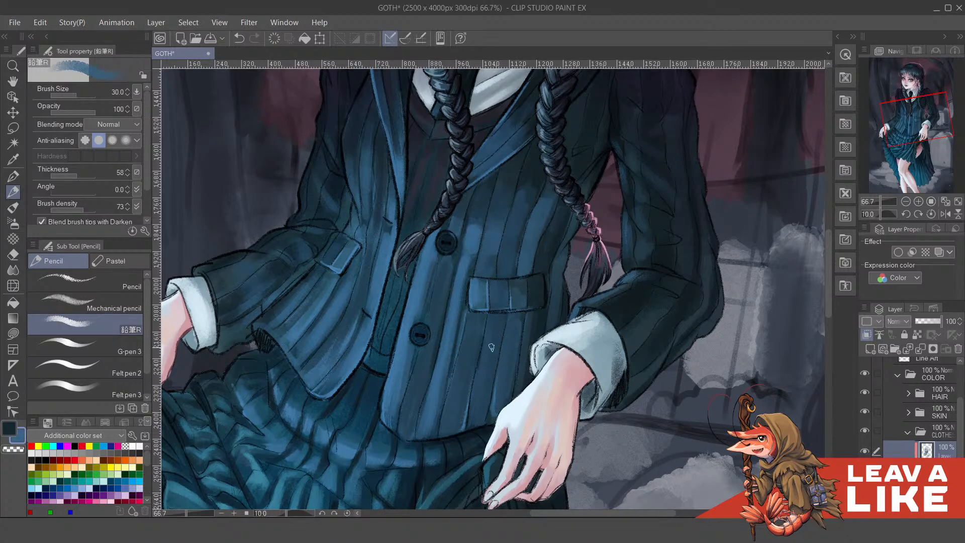
drag(497, 320, 478, 419)
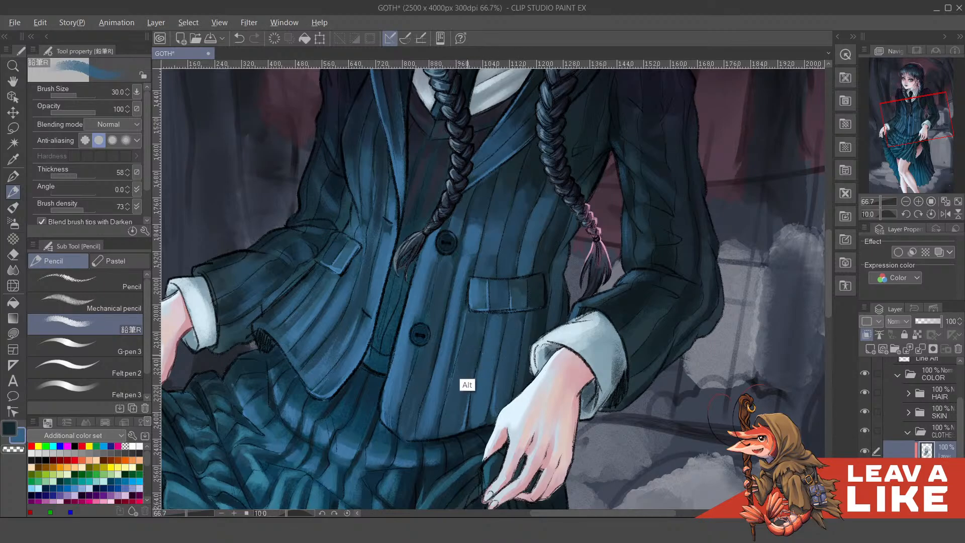
Shade the stripes between the larger pocket flap and the hand with a darker sampled blue
alt+click(473, 352)
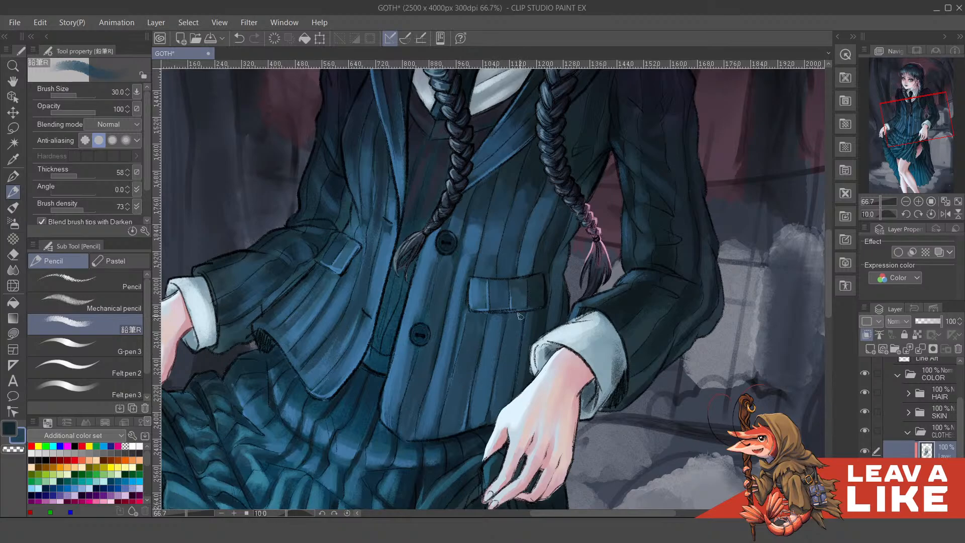
alt+click(546, 284)
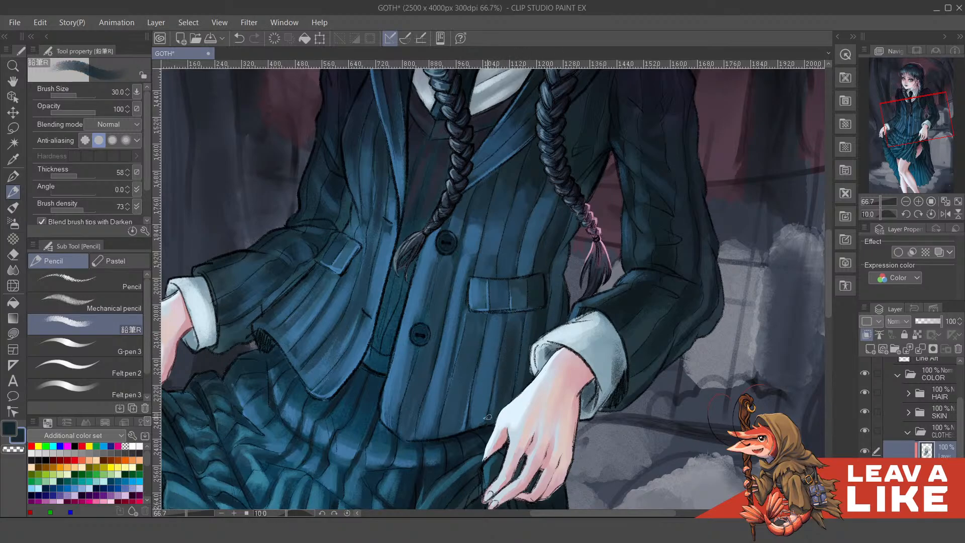
mouse_move(504, 344)
mouse_down()
mouse_move(493, 430)
mouse_move(512, 350)
mouse_move(517, 398)
mouse_up()
alt+click(490, 349)
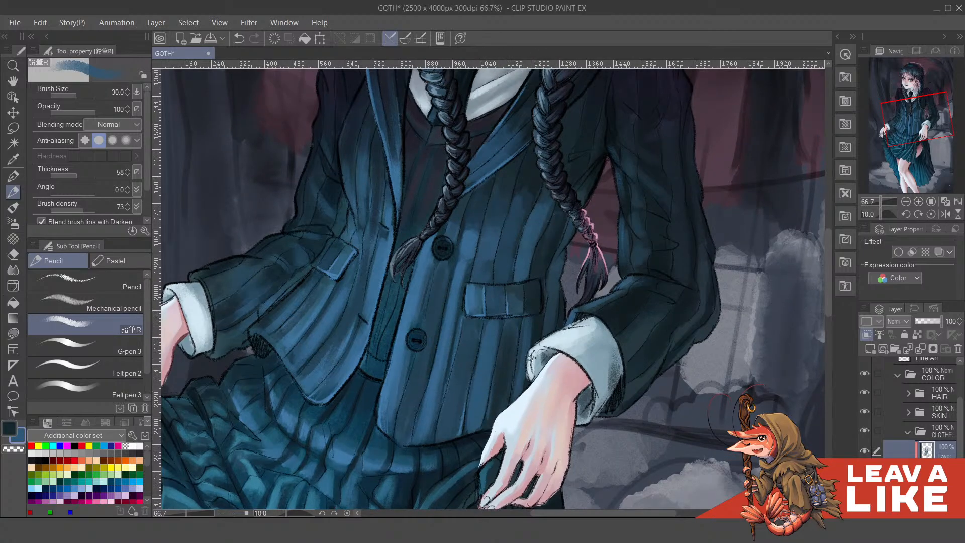
Undo the stroke above the larger pocket flap and repaint that stripe with blue resampled from the lower jacket
mouse_move(535, 275)
mouse_down()
mouse_move(547, 233)
mouse_move(518, 280)
mouse_move(541, 205)
mouse_move(532, 217)
mouse_up()
key(ctrl+z)
alt+click(502, 374)
drag(523, 255, 501, 289)
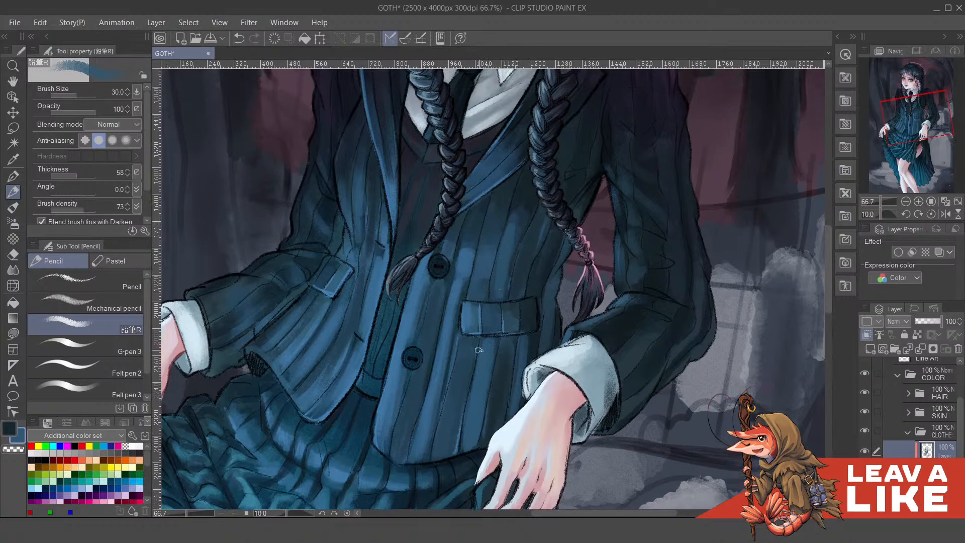
Paint the stripe between the lapel and the larger pocket flap with sampled light and dark blues
alt+click(466, 399)
drag(486, 252, 480, 279)
alt+click(509, 192)
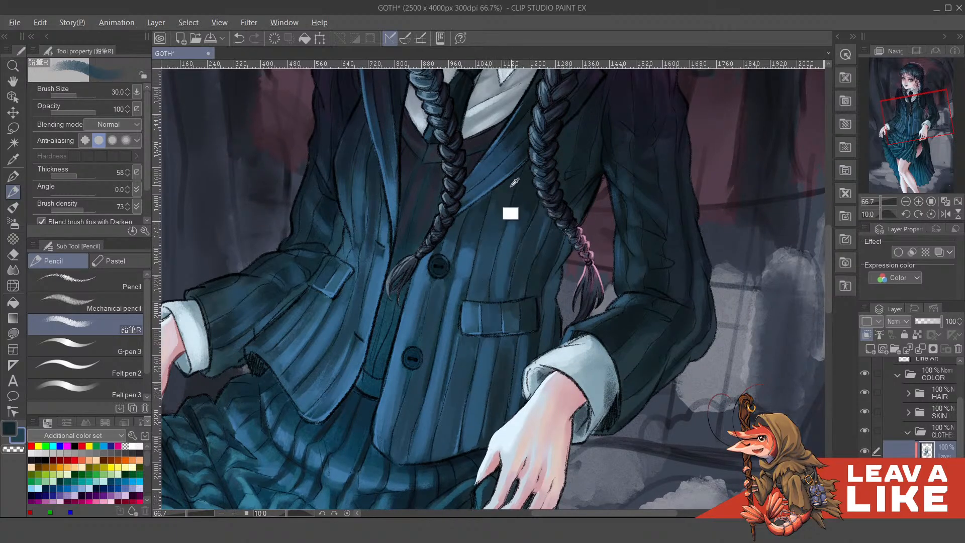
drag(489, 246, 481, 282)
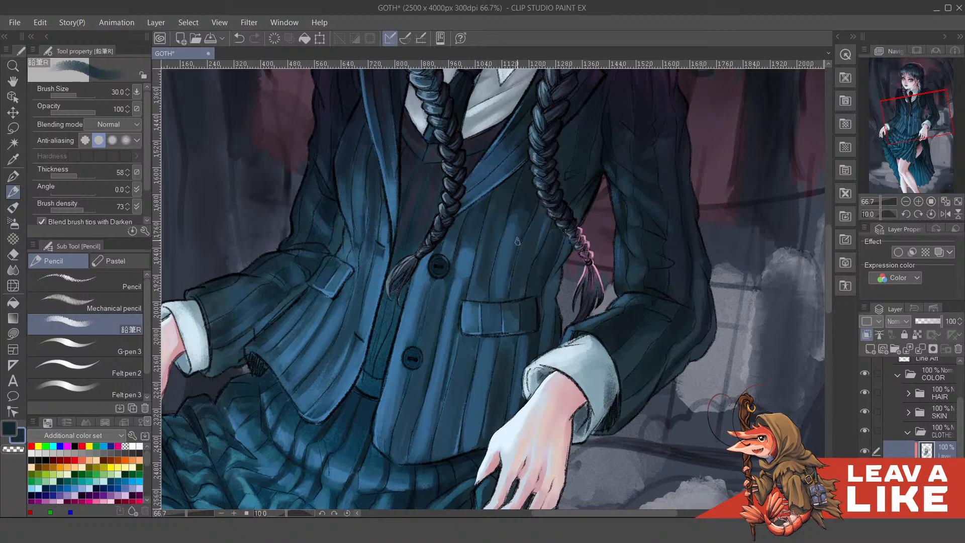
alt+click(502, 297)
Mirror the canvas view and darken the stripes running from the lapel down to the larger pocket flap with sampled blues
key(h)
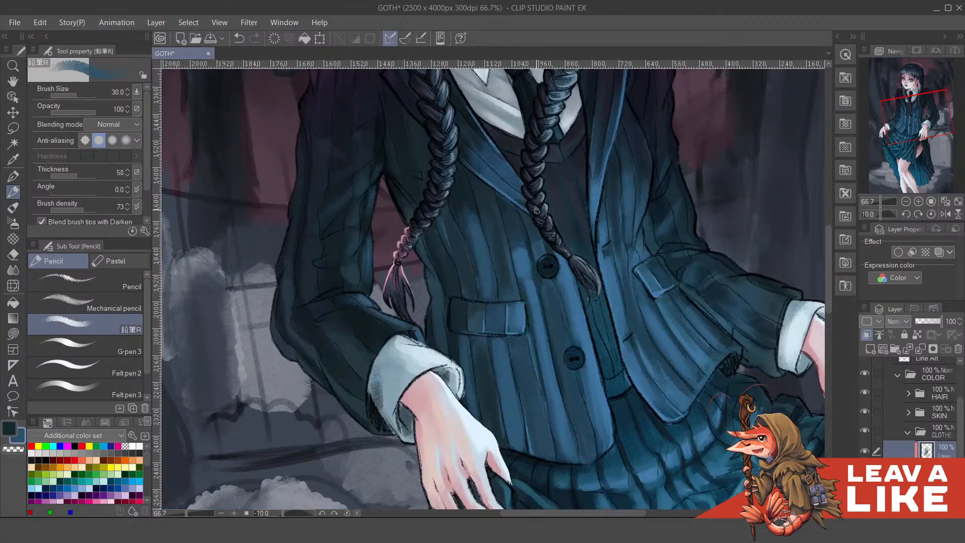
scroll(482, 207, up, 1)
mouse_move(496, 276)
mouse_down()
mouse_move(498, 322)
mouse_move(486, 343)
mouse_up()
alt+click(485, 282)
mouse_move(491, 299)
mouse_down()
mouse_move(483, 280)
mouse_move(499, 344)
mouse_move(523, 268)
mouse_move(488, 348)
mouse_move(507, 381)
mouse_up()
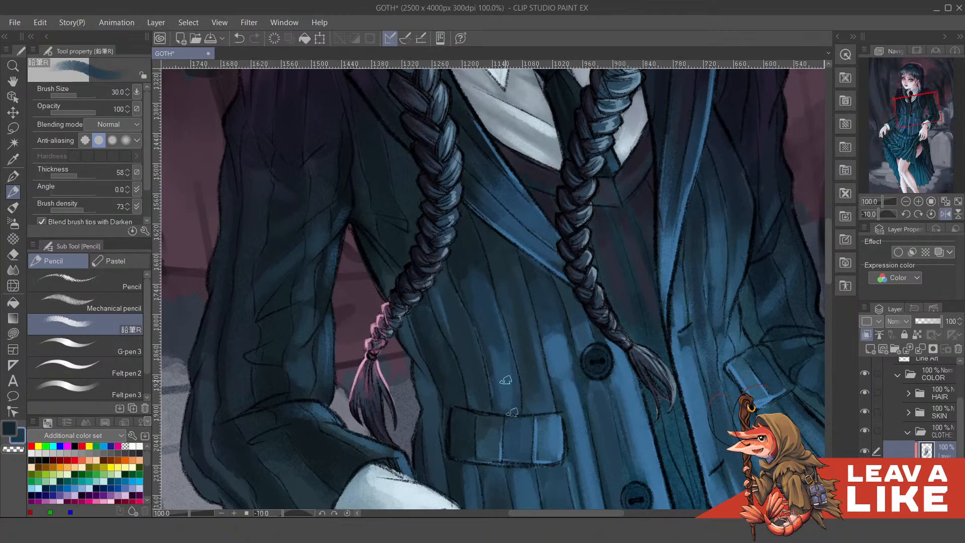
drag(486, 315, 502, 401)
mouse_move(554, 343)
mouse_down()
mouse_move(563, 300)
mouse_move(579, 342)
mouse_move(564, 337)
mouse_up()
alt+click(579, 361)
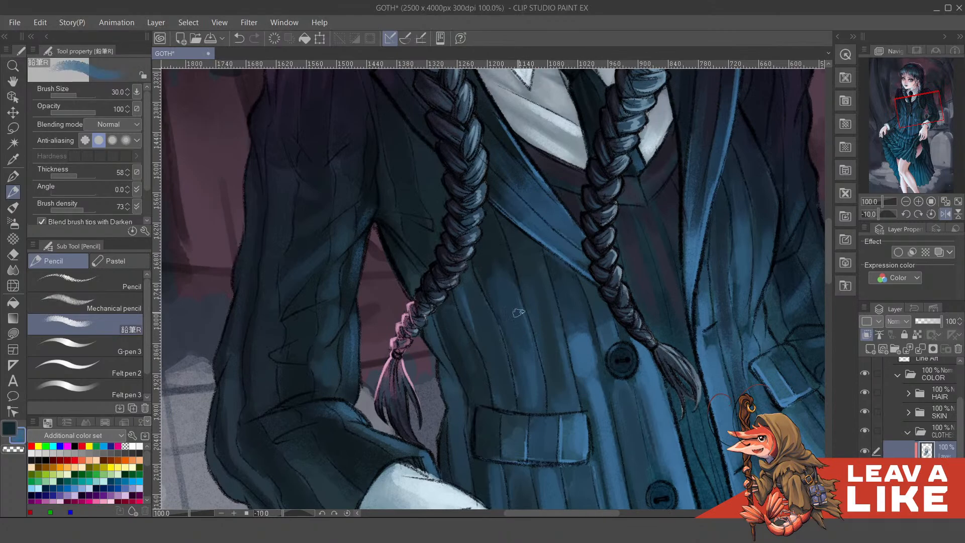
Blend the stripe above the larger pocket flap and the highlight near the upper button with resampled blues
drag(516, 297, 526, 371)
mouse_move(575, 346)
mouse_down()
mouse_move(567, 327)
mouse_move(566, 367)
mouse_up()
alt+click(554, 390)
drag(577, 336, 575, 338)
alt+click(575, 373)
Undo the stroke beside the braid and repaint the stripe there down to the pocket flap with a darker sampled blue
drag(470, 302, 496, 383)
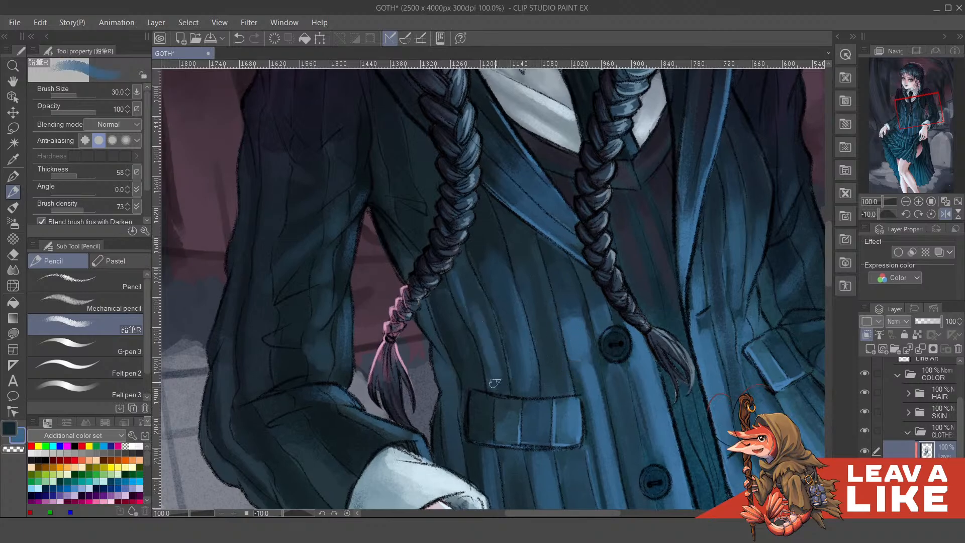
key(ctrl+z)
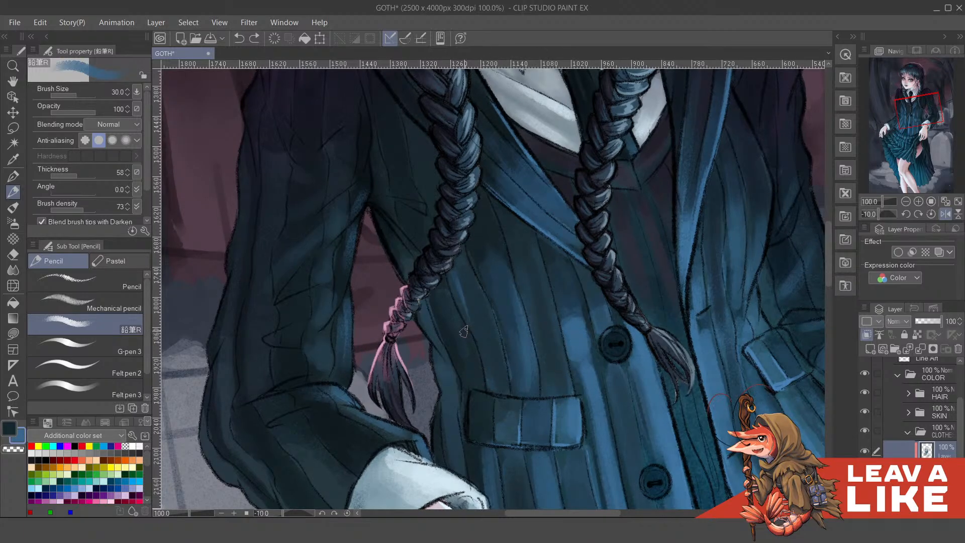
alt+click(476, 355)
drag(455, 267, 500, 384)
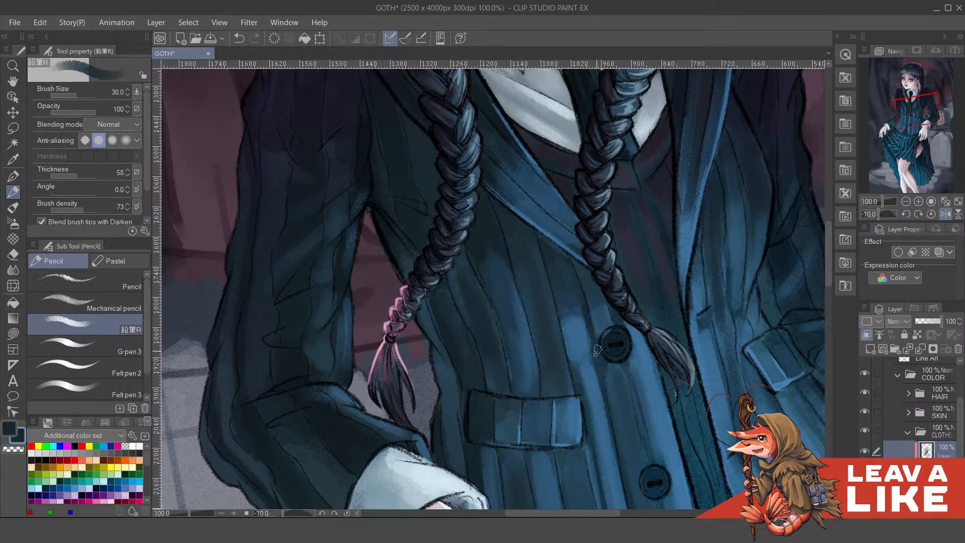
alt+click(574, 378)
alt+click(526, 380)
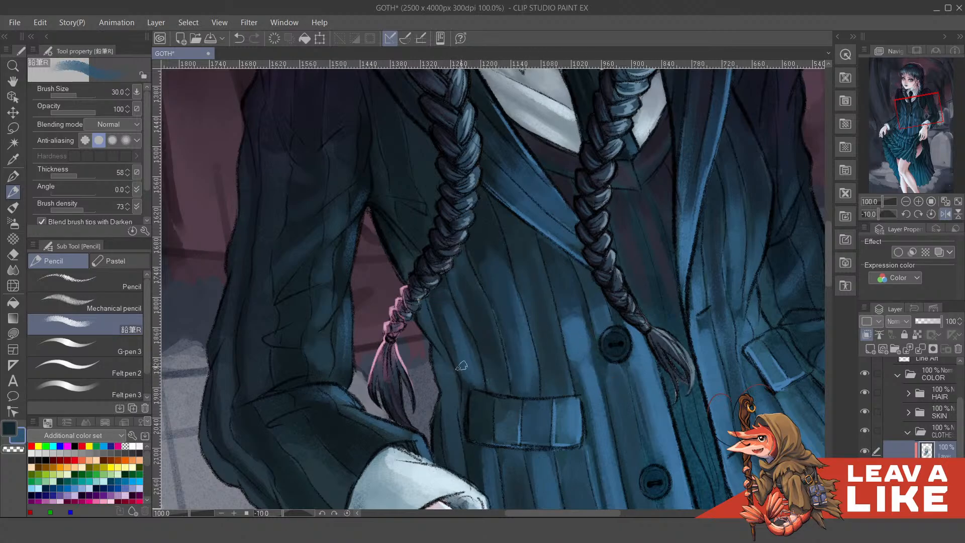
Examine the jacket's overall shading at different zoom levels in both mirrored and normal views
scroll(511, 378, down, 3)
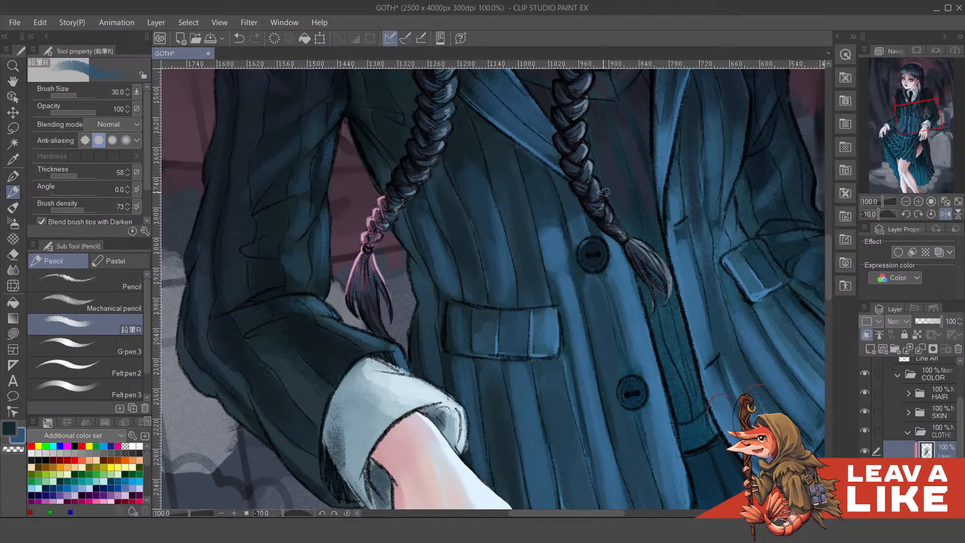
scroll(608, 211, down, 3)
drag(729, 179, 623, 267)
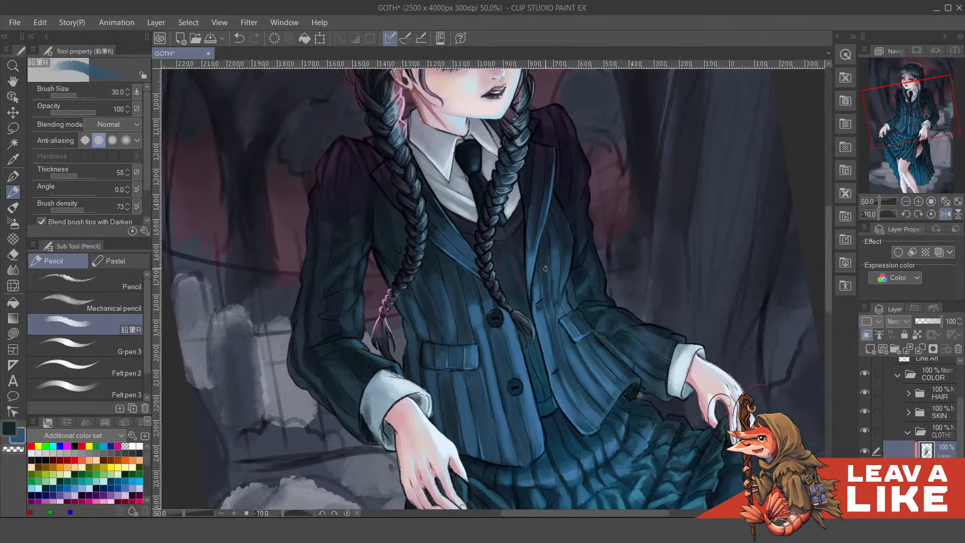
scroll(546, 269, up, 1)
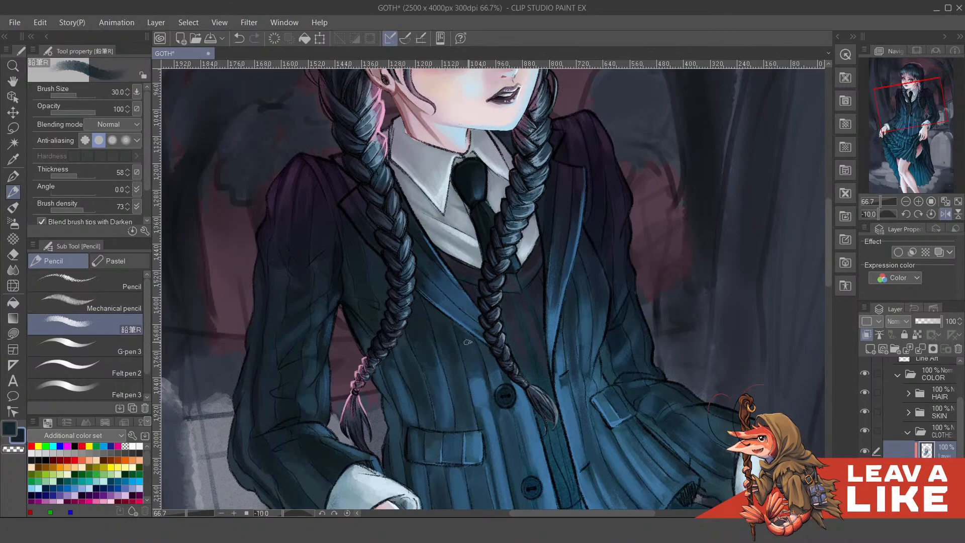
scroll(626, 284, down, 2)
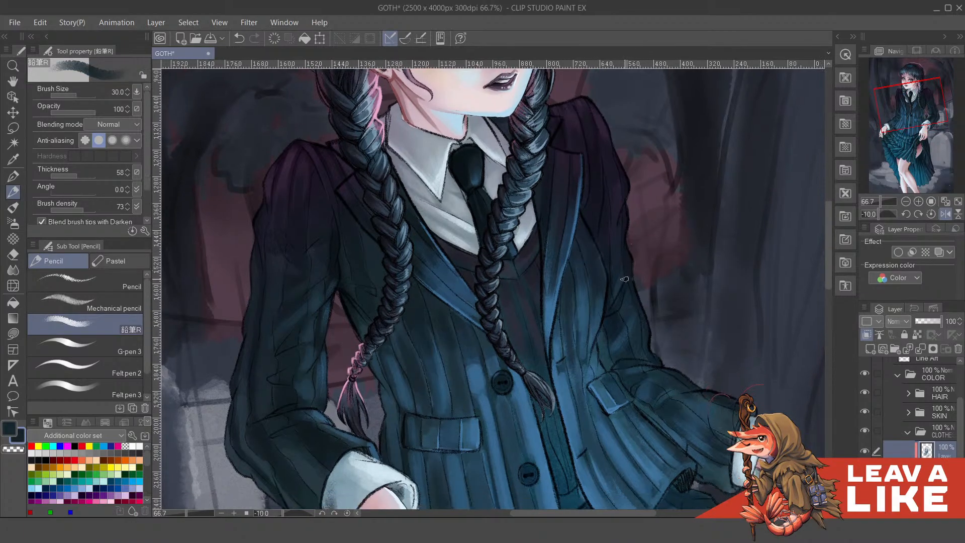
key(h)
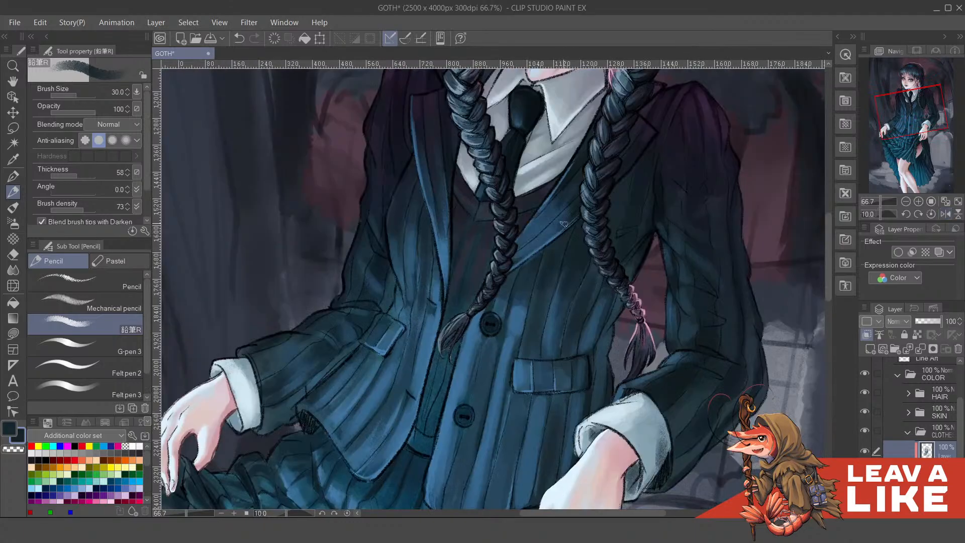
scroll(565, 226, down, 2)
key(minus)
scroll(564, 238, up, 3)
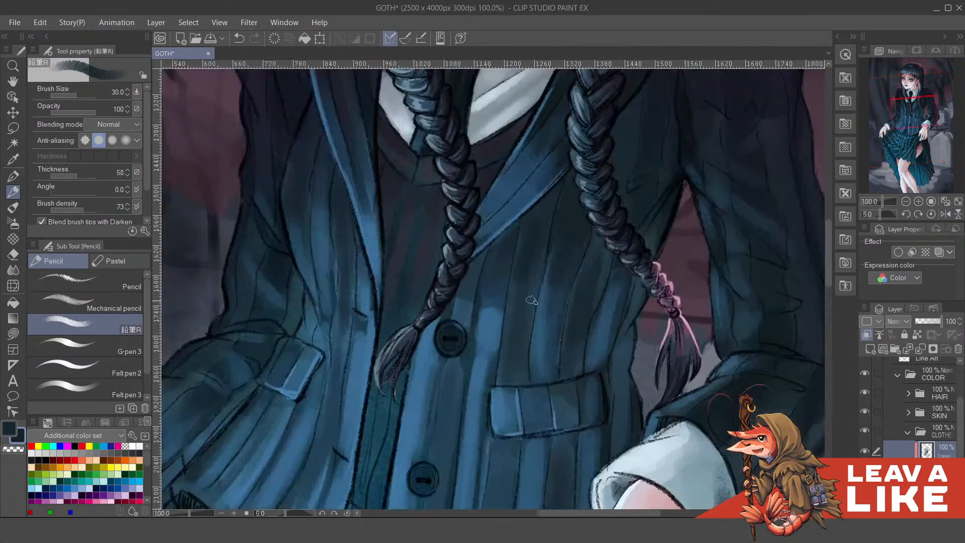
Extend the highlights above and beside the upper button toward the lapel with a sampled brighter blue
alt+click(490, 358)
drag(489, 308, 496, 284)
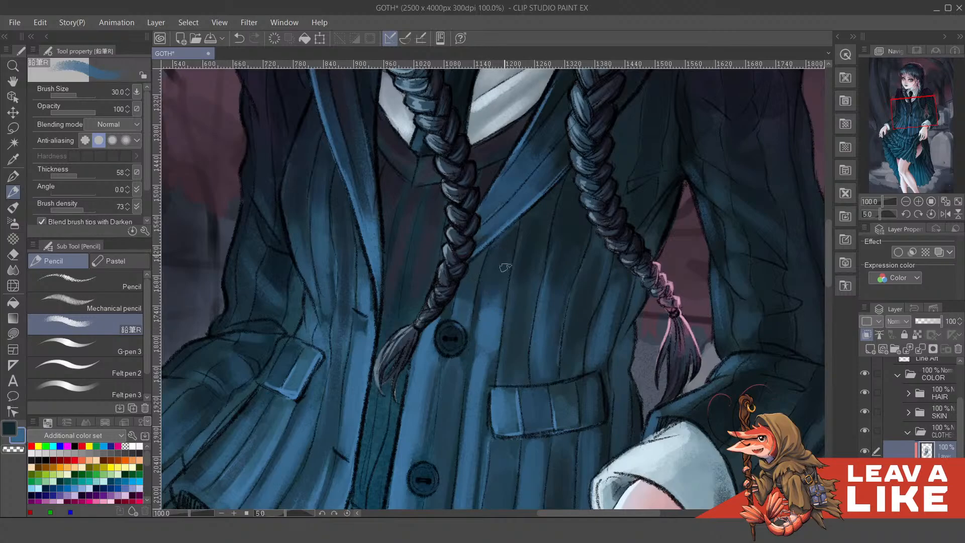
drag(465, 303, 471, 285)
drag(469, 319, 477, 315)
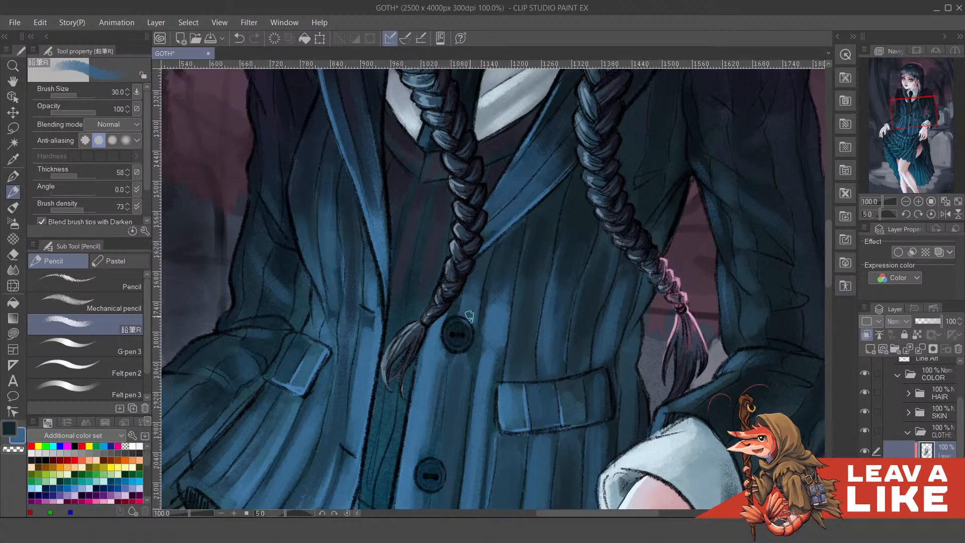
Sample a darker blue, undo the stroke below the upper button and repaint that stripe between the two jacket buttons
key(alt)
alt+click(482, 276)
scroll(473, 298, down, 3)
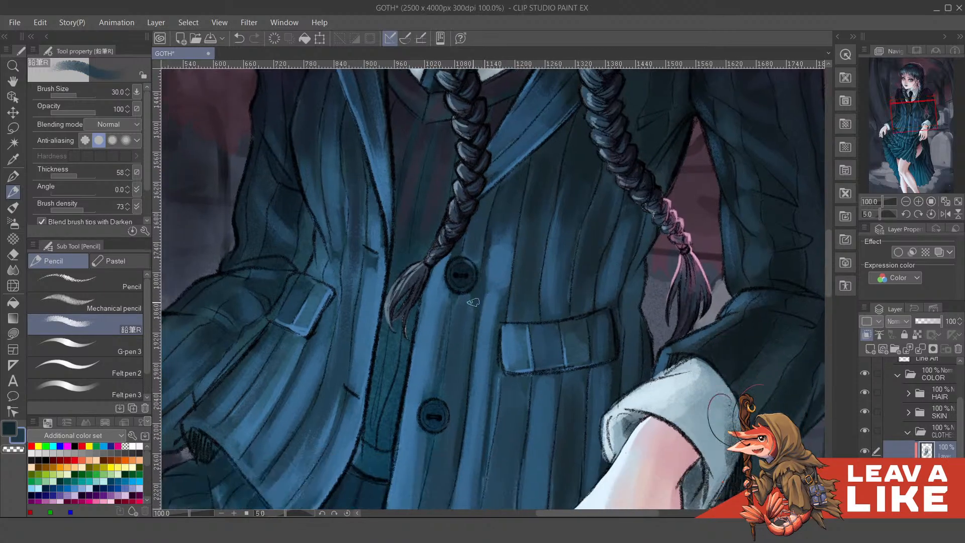
scroll(545, 241, up, 4)
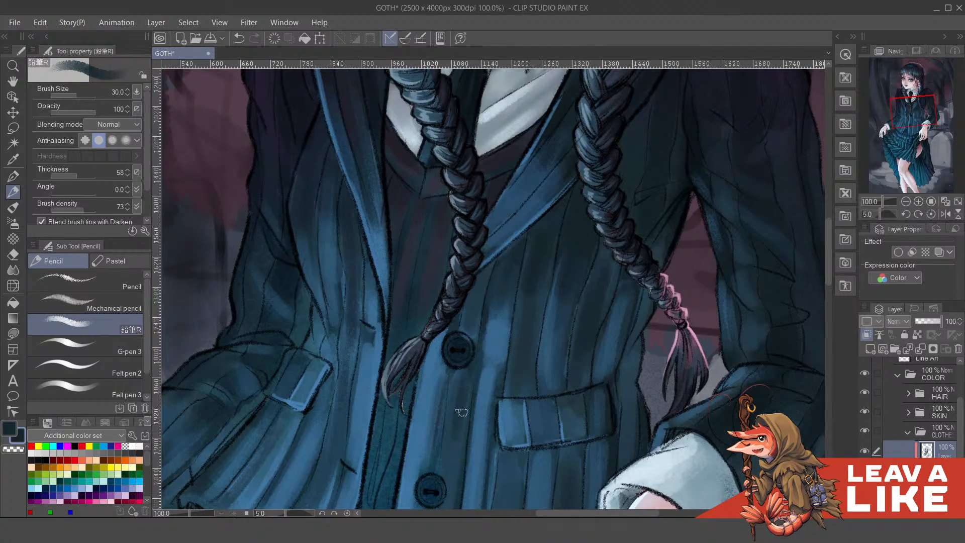
scroll(473, 288, down, 4)
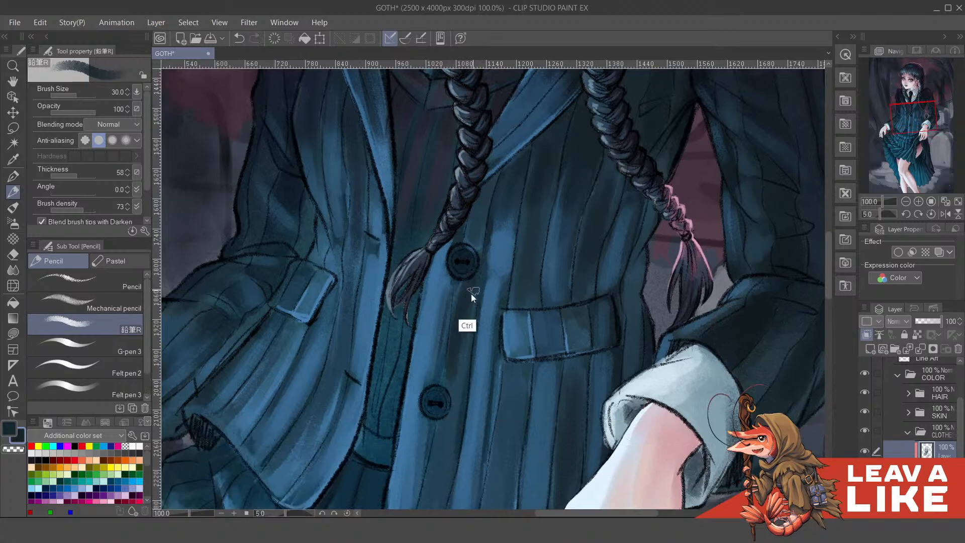
key(ctrl+z)
mouse_move(464, 285)
mouse_down()
mouse_move(455, 330)
mouse_move(472, 325)
mouse_up()
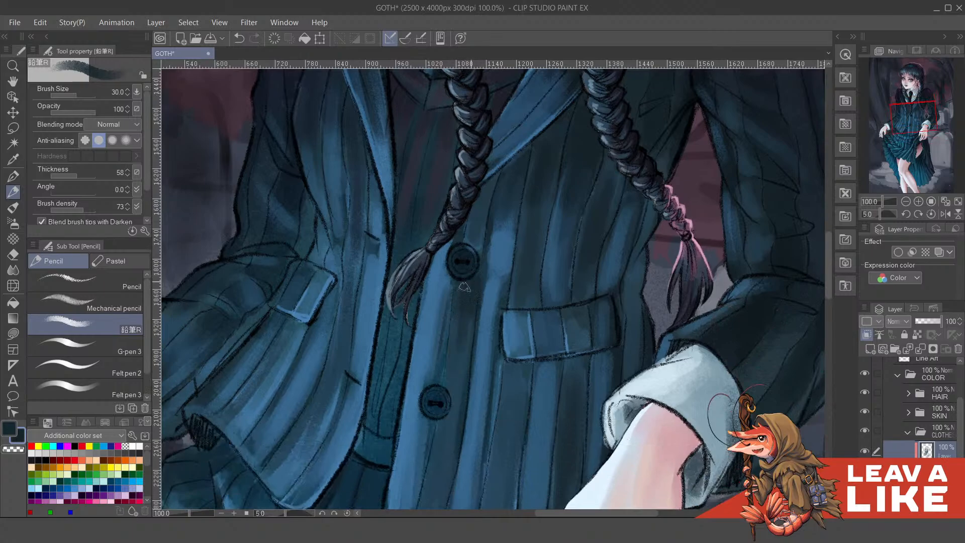
Paint lighter highlights across the stripes above the larger pocket flap, resampling blues from the jacket between strokes
drag(524, 280, 518, 289)
drag(521, 273, 512, 313)
mouse_move(533, 245)
mouse_down()
mouse_move(519, 293)
mouse_move(532, 278)
mouse_move(507, 335)
mouse_up()
key(ctrl+z)
alt+click(486, 318)
mouse_move(514, 297)
mouse_down()
mouse_move(511, 333)
mouse_move(498, 326)
mouse_move(544, 322)
mouse_up()
alt+click(513, 308)
mouse_move(544, 286)
mouse_down()
mouse_move(541, 323)
mouse_move(564, 322)
mouse_up()
drag(572, 295, 568, 317)
Examine the jacket's overall shading in mirrored view at several zoom levels and with the canvas rotation straightened
scroll(640, 201, down, 2)
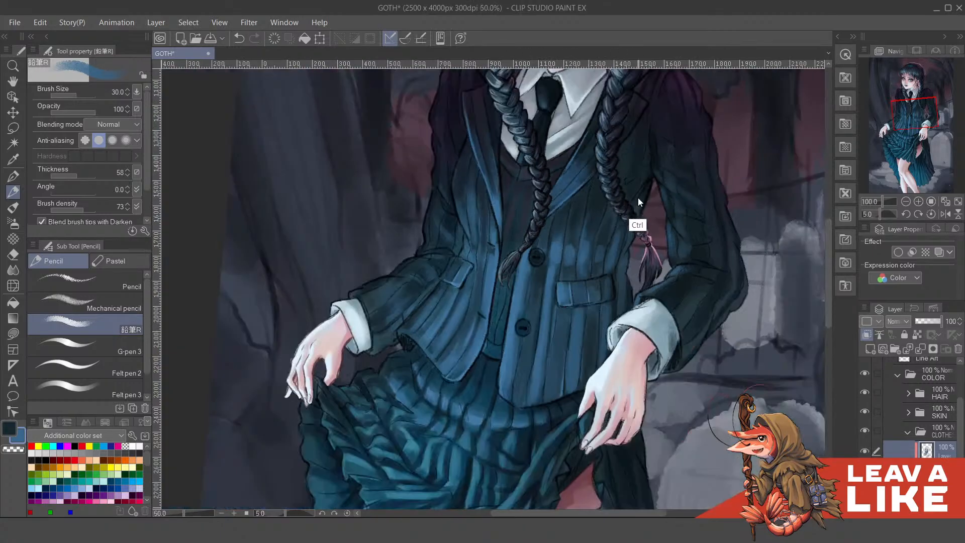
key(h)
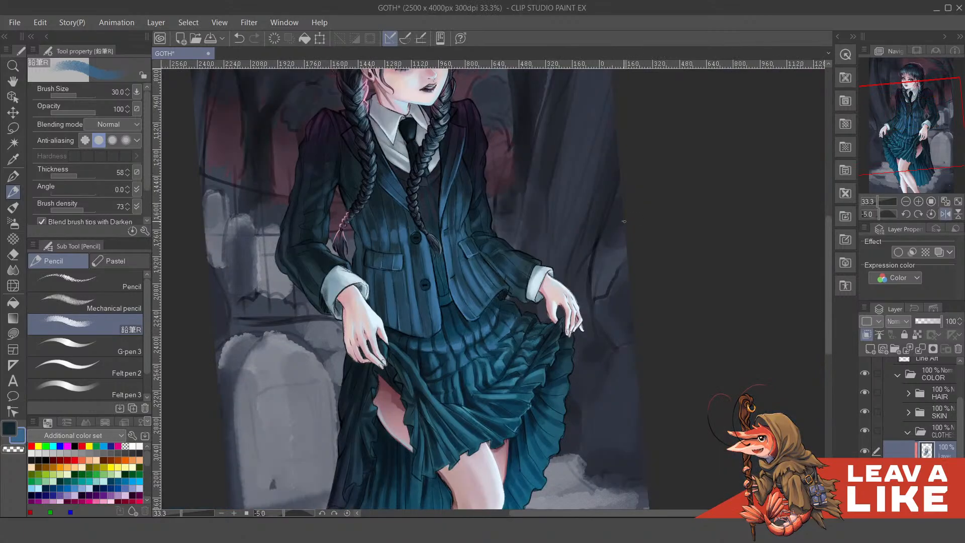
scroll(484, 239, up, 2)
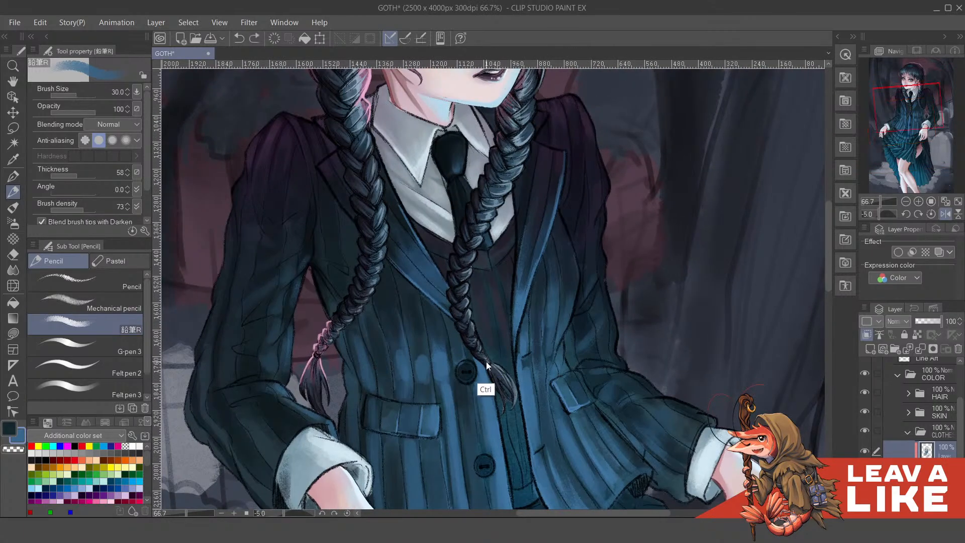
drag(487, 364, 542, 311)
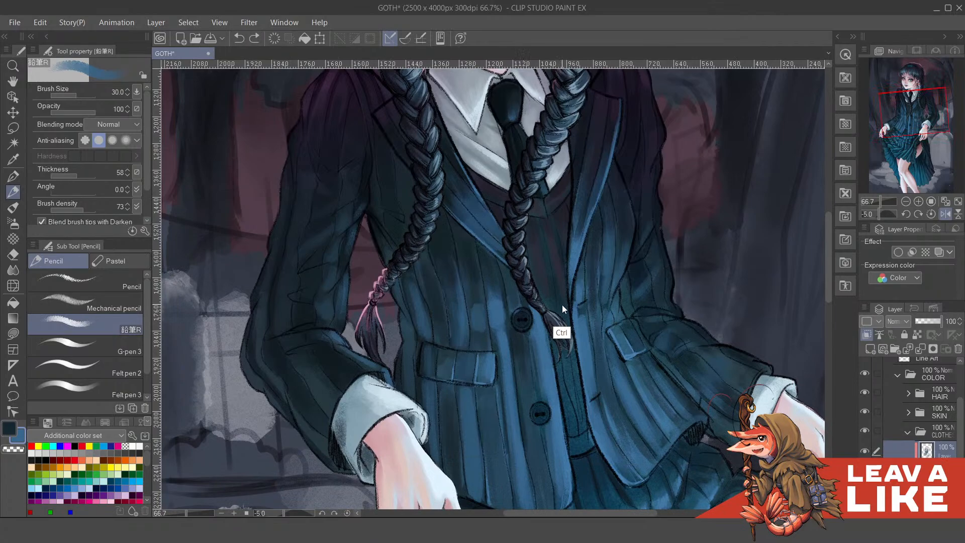
drag(628, 329, 598, 323)
scroll(588, 331, down, 1)
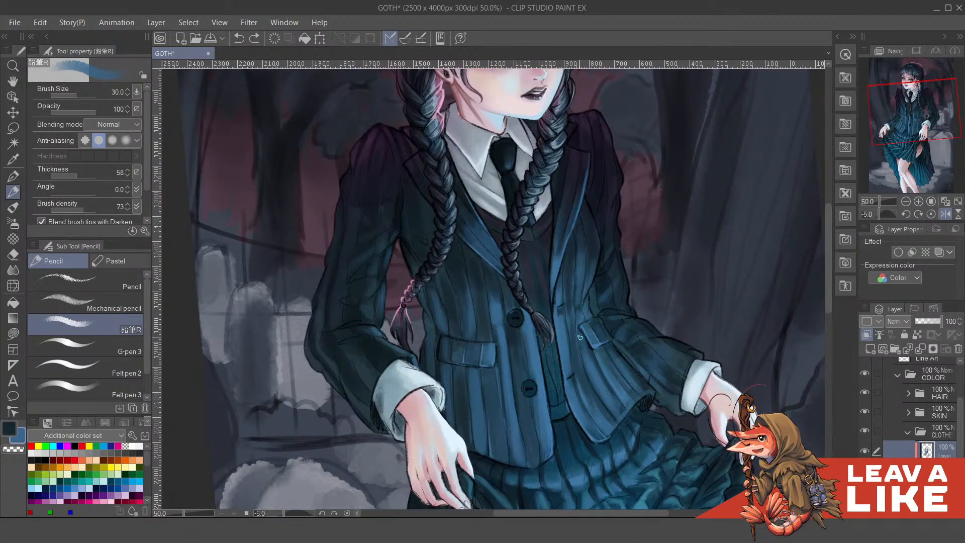
scroll(580, 337, down, 1)
key(asciicircum)
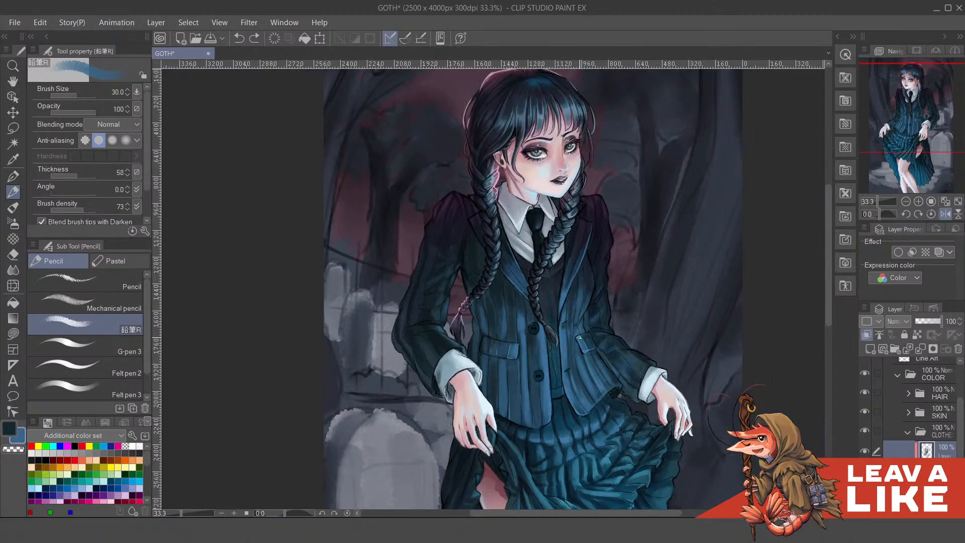
scroll(580, 339, up, 1)
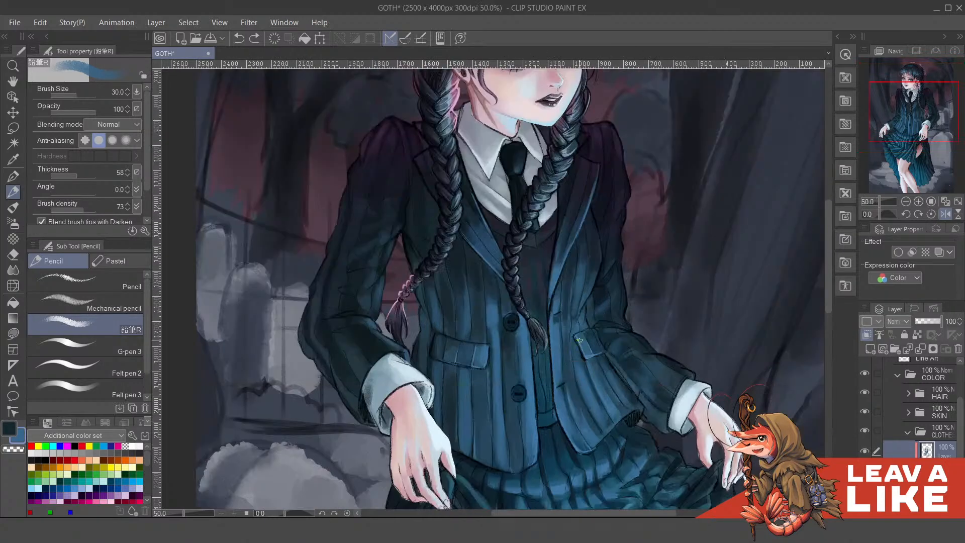
drag(669, 407, 659, 385)
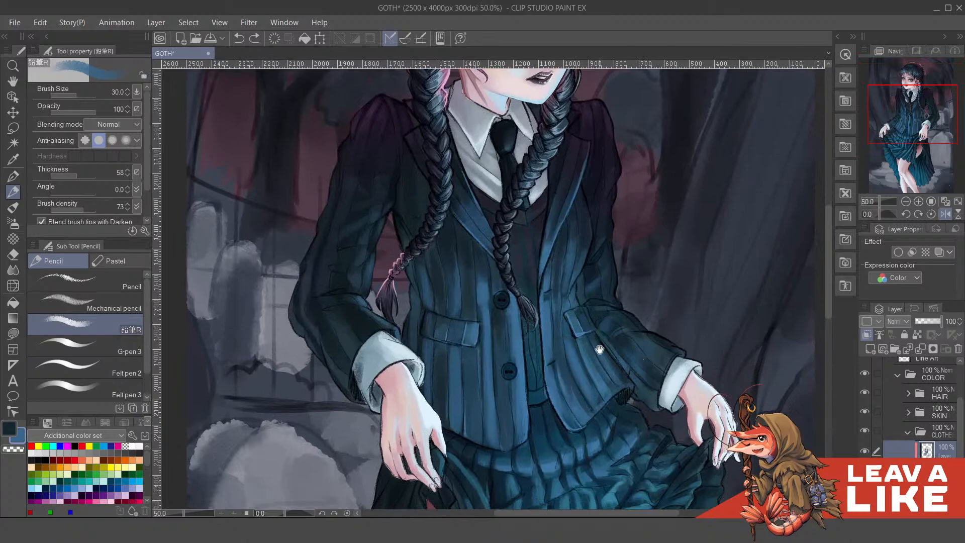
drag(599, 350, 600, 343)
key(alt+Tab)
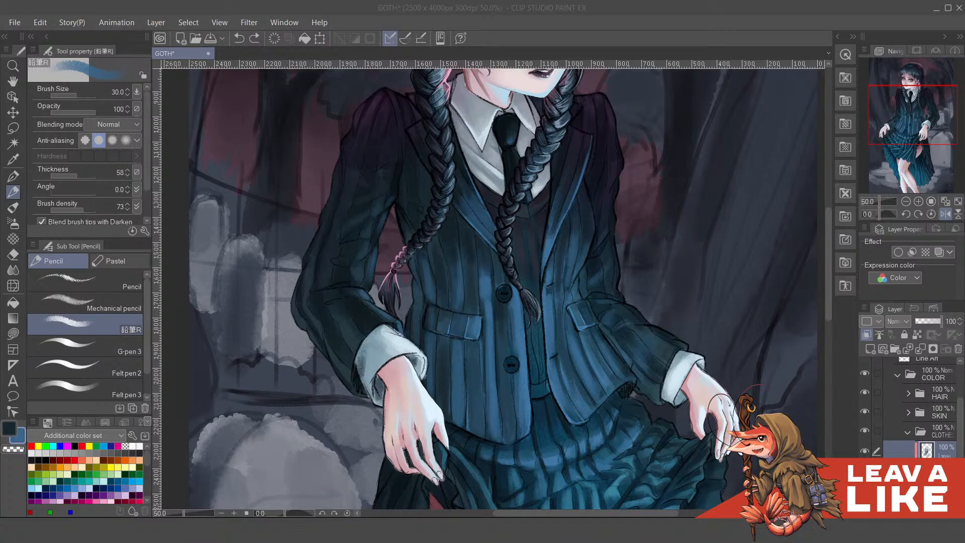
click(649, 36)
Examine the pleated skirt and jacket hem in mirrored view at different canvas angles and zoom levels
drag(568, 299, 530, 124)
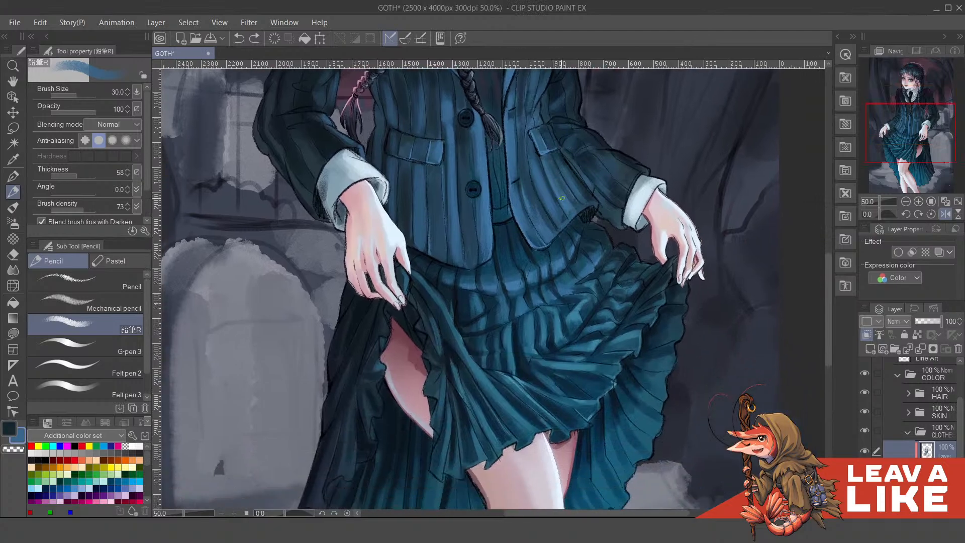
drag(585, 300, 573, 277)
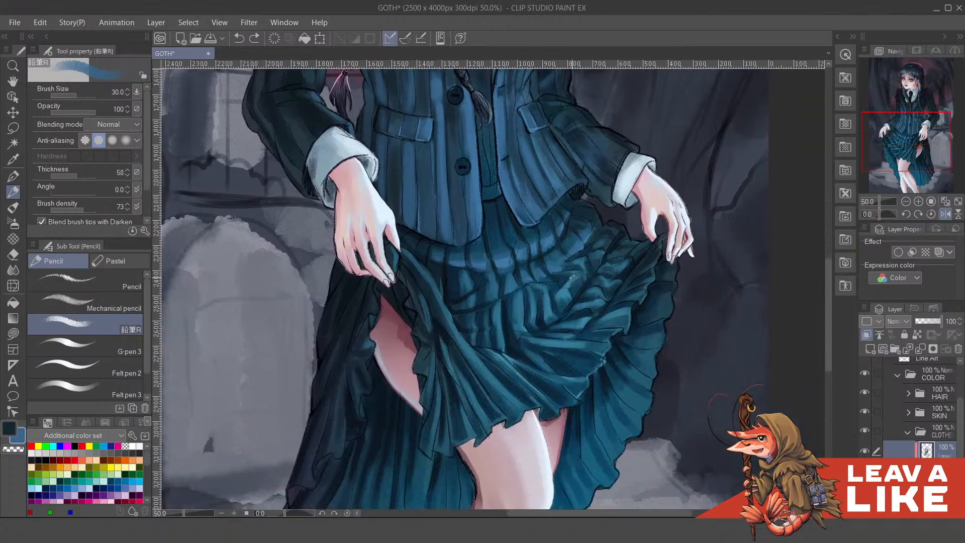
mouse_move(547, 349)
mouse_down()
mouse_move(535, 317)
mouse_move(557, 346)
mouse_up()
key(asciicircum)
key(asciicircum)
key(asciicircum)
scroll(603, 296, down, 1)
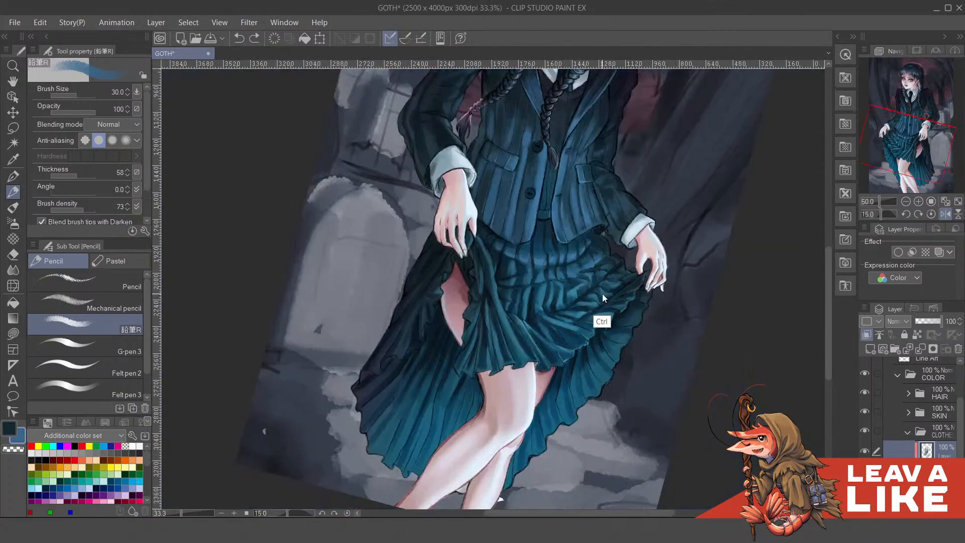
key(minus)
key(minus)
key(minus)
key(minus)
scroll(507, 249, up, 1)
Sample the blue near the buttoned panel's lower hem and shift its hue to a teal of 188
drag(504, 221, 516, 300)
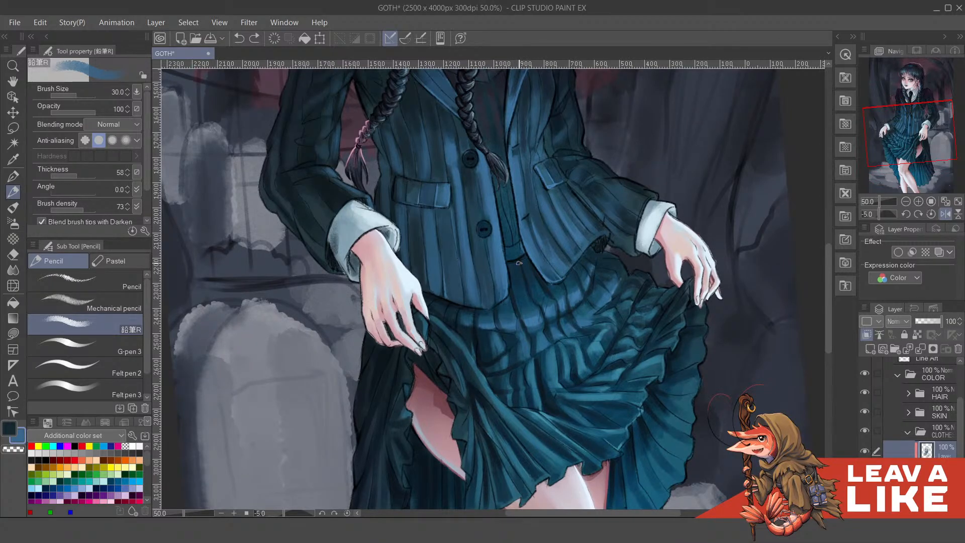
drag(524, 248, 526, 275)
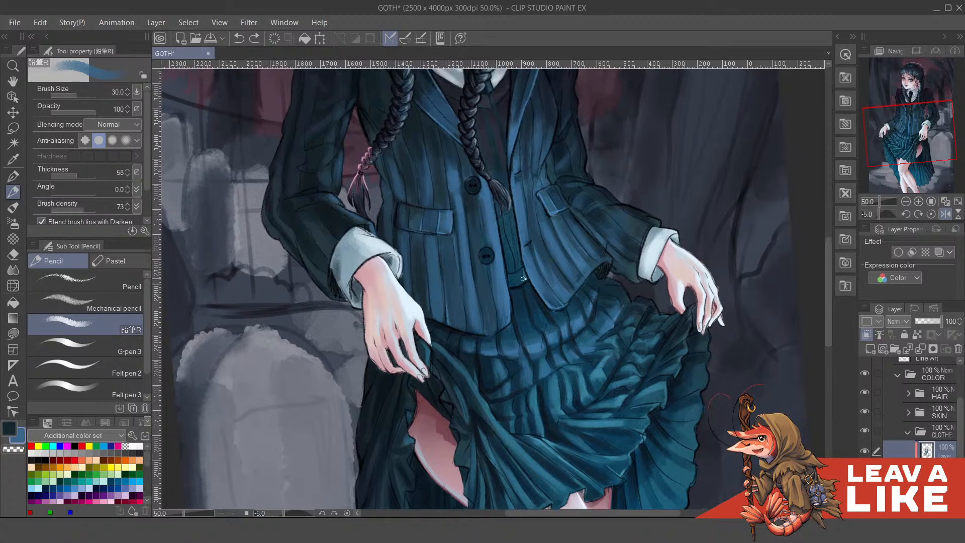
drag(688, 209, 672, 228)
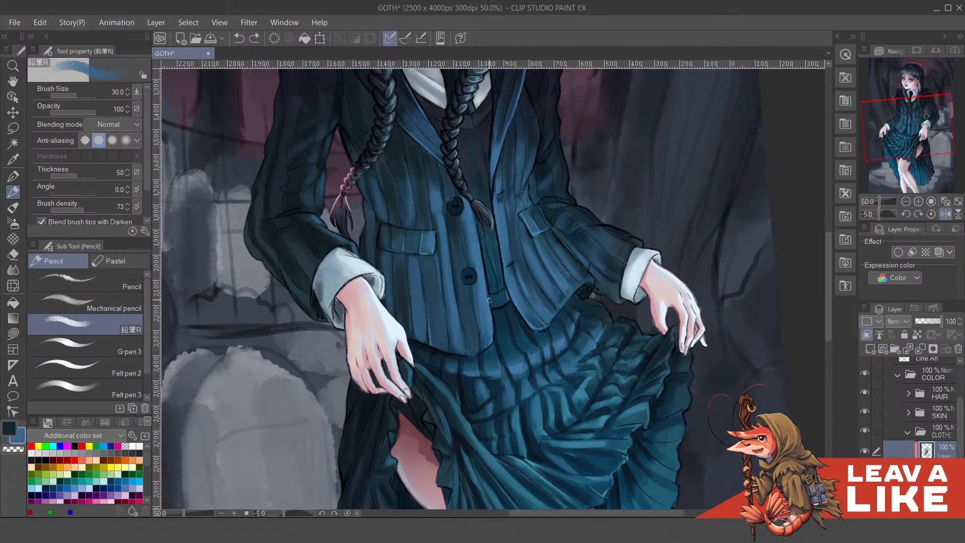
alt+click(481, 325)
key(F7)
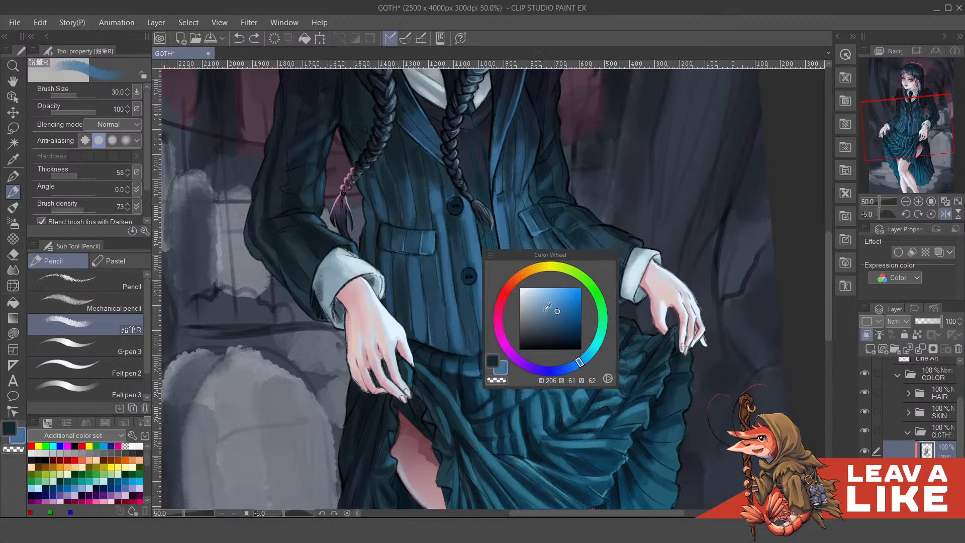
click(593, 352)
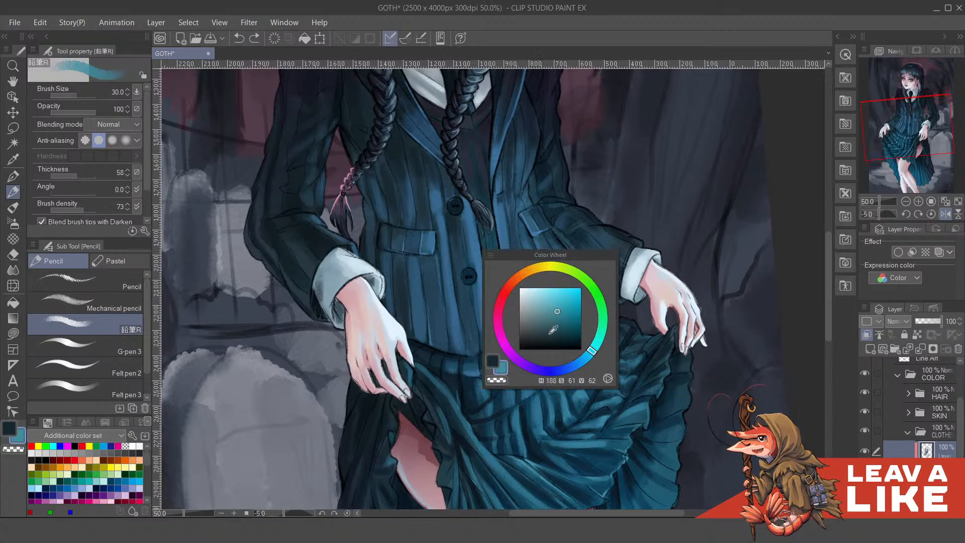
Paint teal reflected-light patches on the stripes along the lower hems of both jacket front panels, undoing unwanted strokes
drag(483, 303, 486, 338)
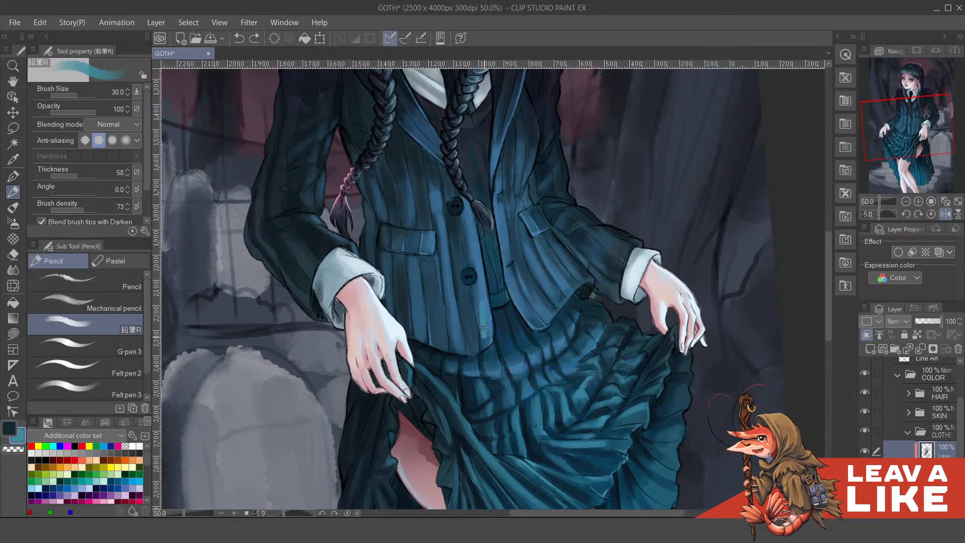
key(ctrl+z)
drag(482, 298, 486, 334)
mouse_move(536, 310)
mouse_down()
mouse_move(528, 319)
mouse_move(547, 329)
mouse_up()
mouse_move(528, 287)
mouse_down()
mouse_move(543, 320)
mouse_move(558, 303)
mouse_up()
key(ctrl+z)
key(ctrl+z)
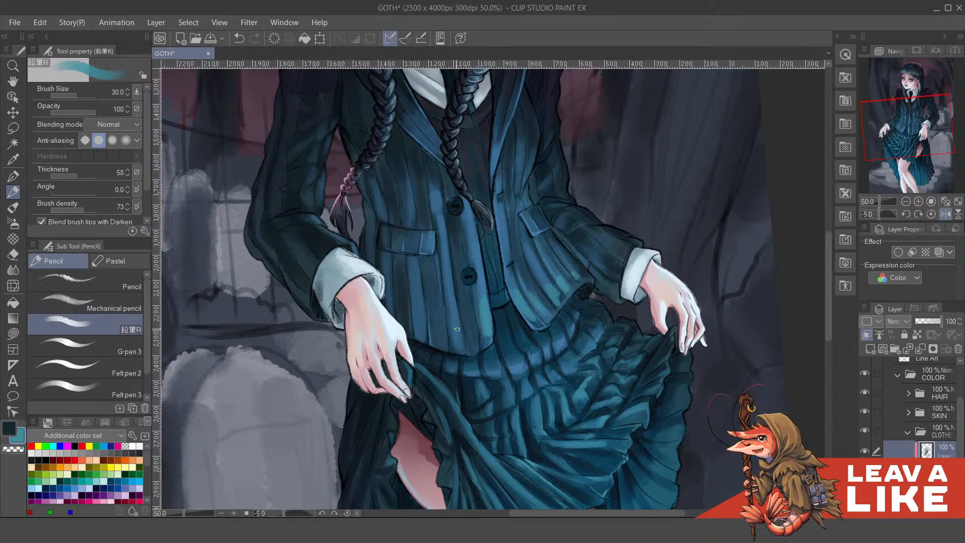
drag(468, 317, 473, 341)
Blend the teal patches into the hem stripes of the buttoned front panel with resampled teals and blues
scroll(578, 193, down, 2)
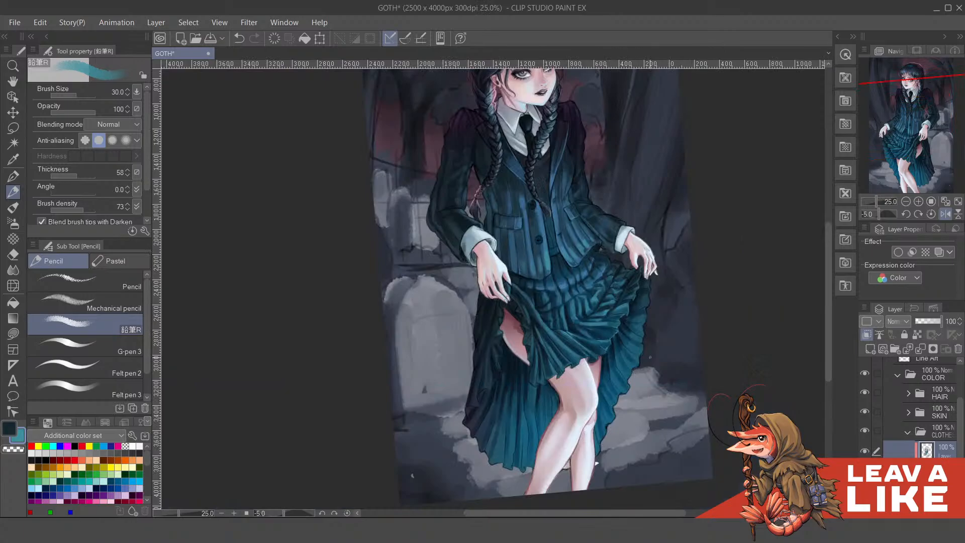
scroll(543, 317, up, 3)
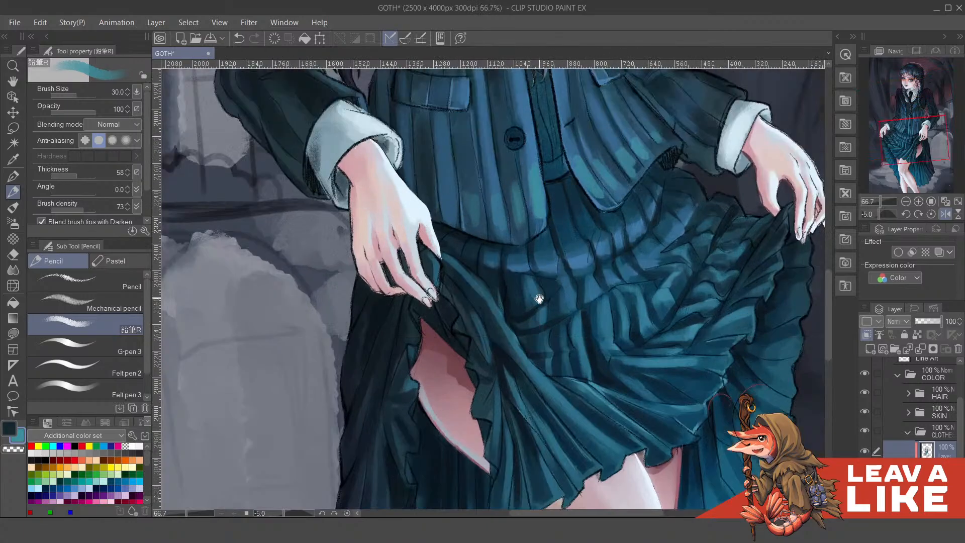
mouse_move(539, 299)
mouse_down()
mouse_move(539, 284)
mouse_move(524, 295)
mouse_up()
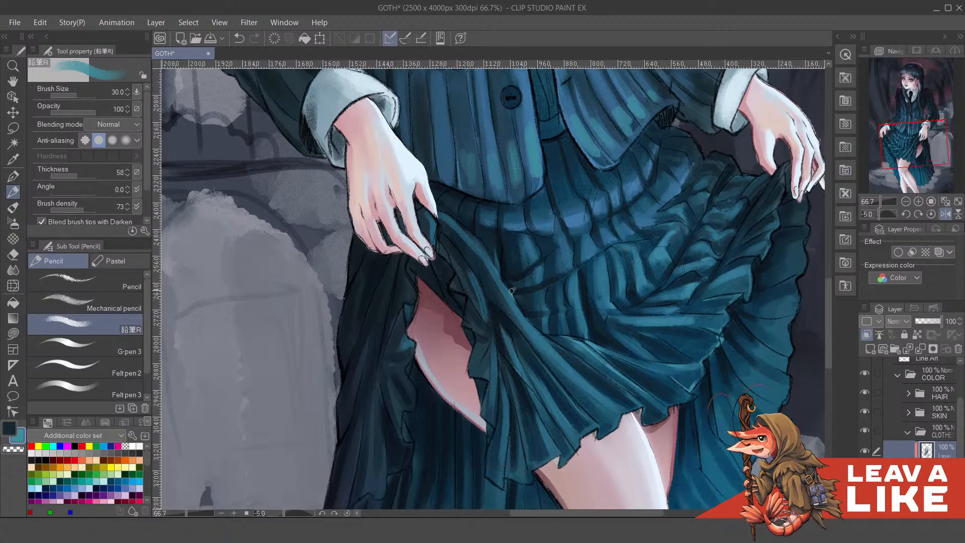
drag(570, 203, 570, 298)
ctrl+click(538, 270)
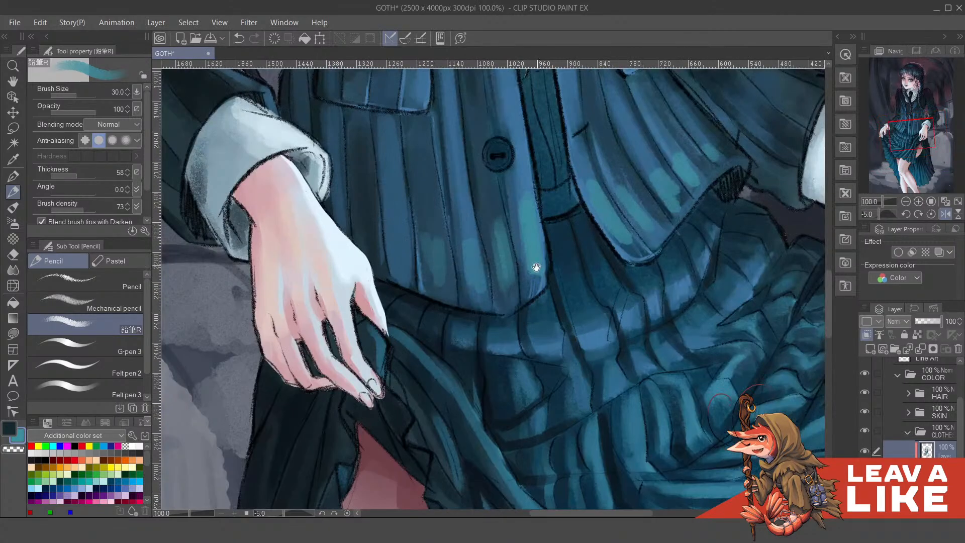
drag(537, 268, 534, 284)
alt+click(532, 278)
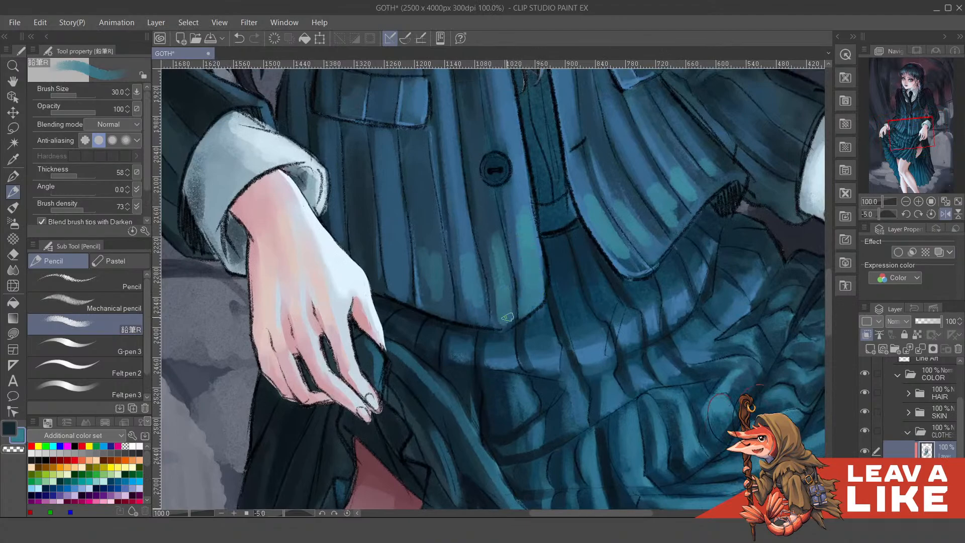
key(ctrl+z)
alt+click(505, 290)
mouse_move(502, 294)
mouse_down()
mouse_move(499, 319)
mouse_move(468, 321)
mouse_move(479, 324)
mouse_up()
key(ctrl+z)
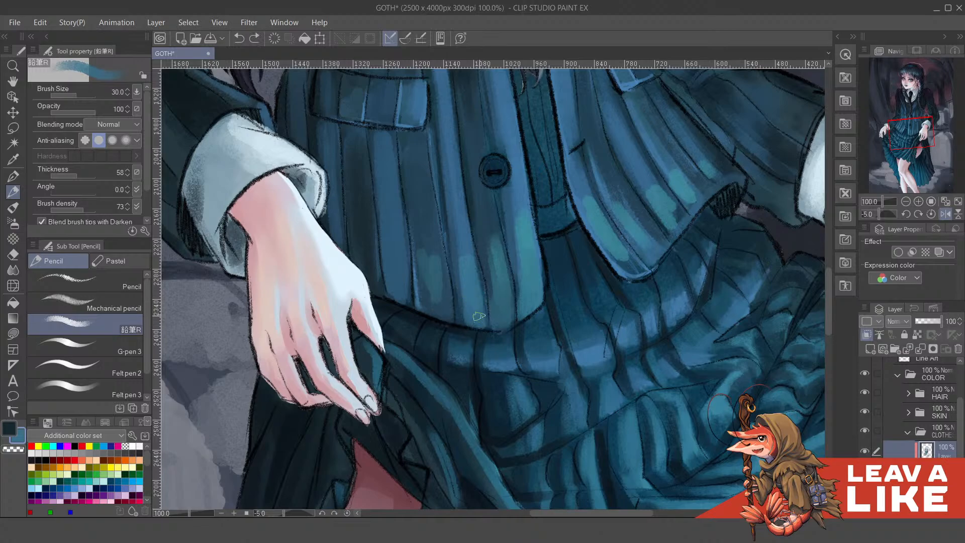
alt+click(441, 292)
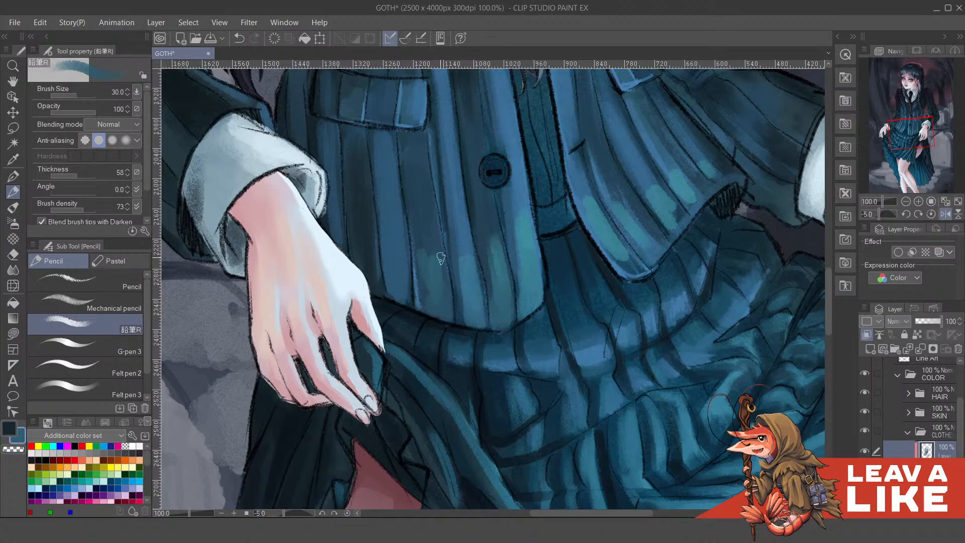
Extend and blend the teal light along the pointed hem of the open front panel with resampled teals
drag(670, 191, 597, 243)
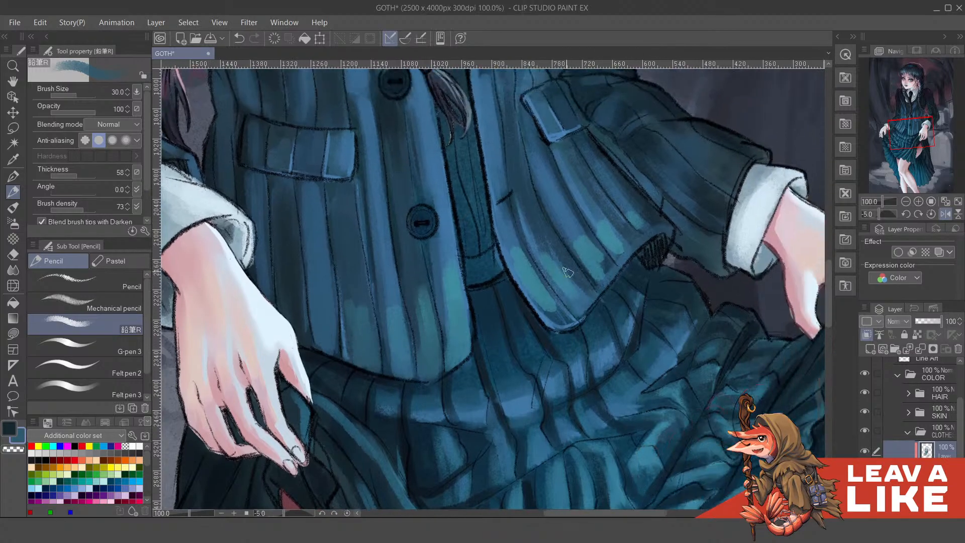
drag(532, 293, 570, 340)
alt+click(553, 328)
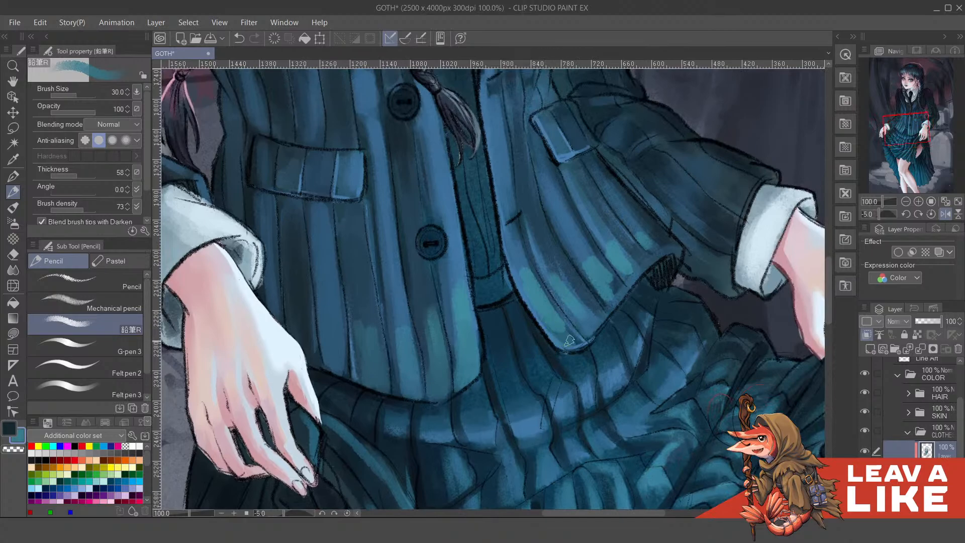
alt+click(574, 336)
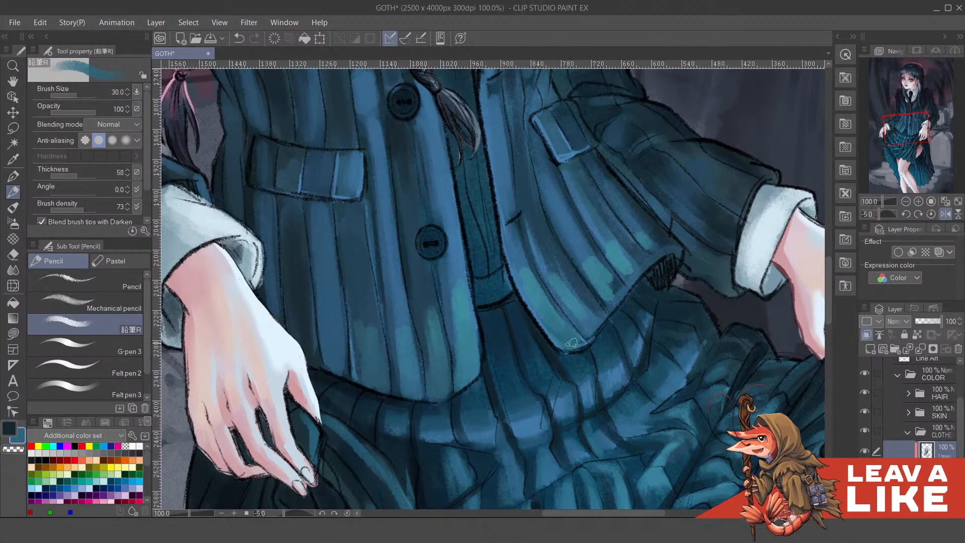
alt+click(586, 316)
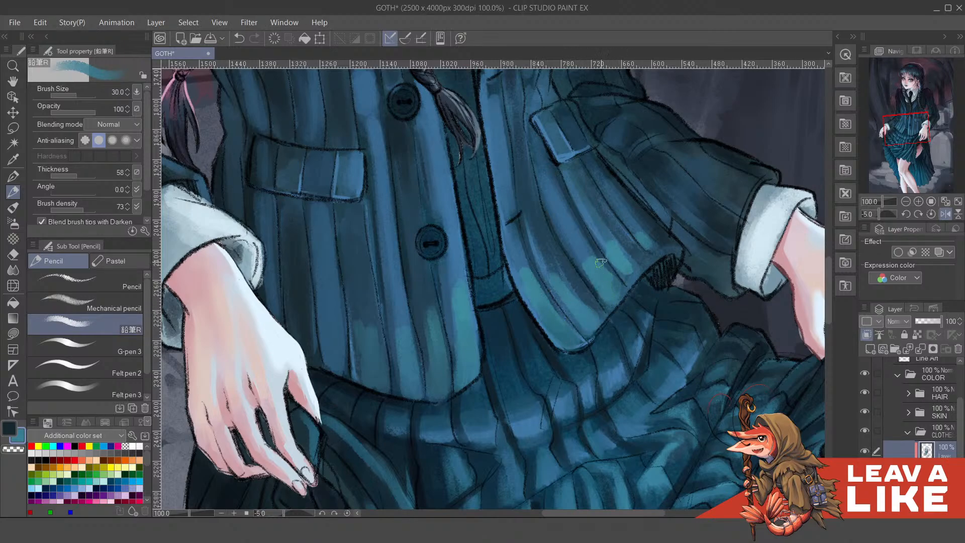
drag(601, 271, 614, 298)
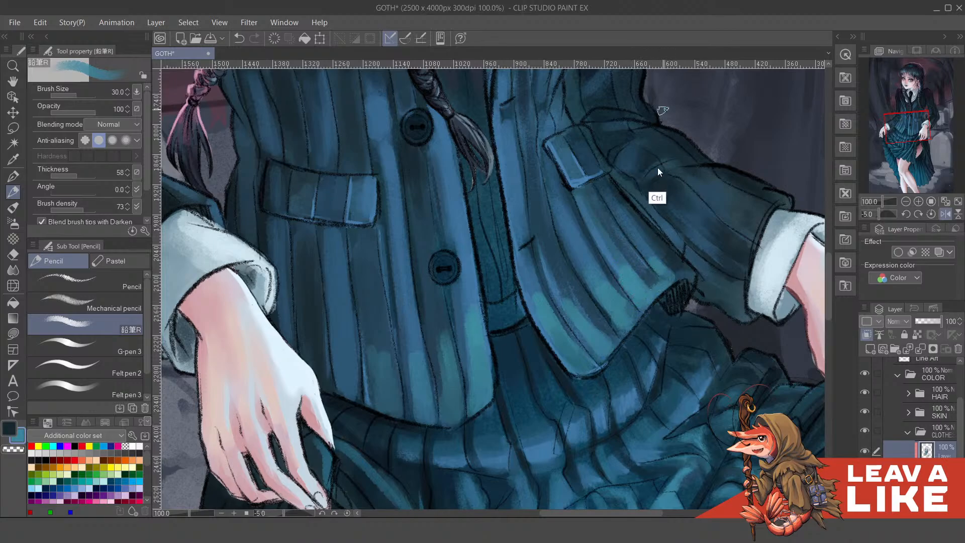
scroll(654, 196, down, 5)
scroll(623, 266, up, 4)
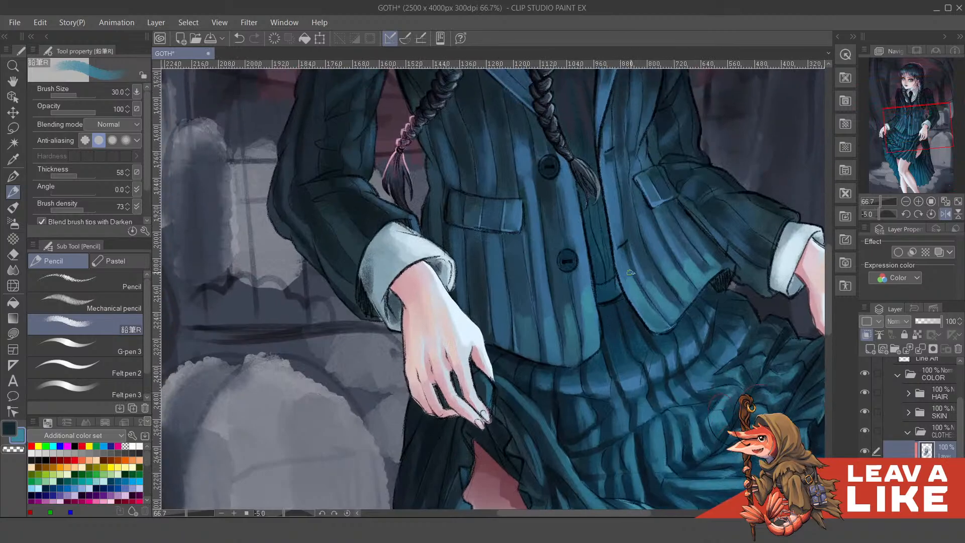
key(x)
drag(623, 261, 646, 307)
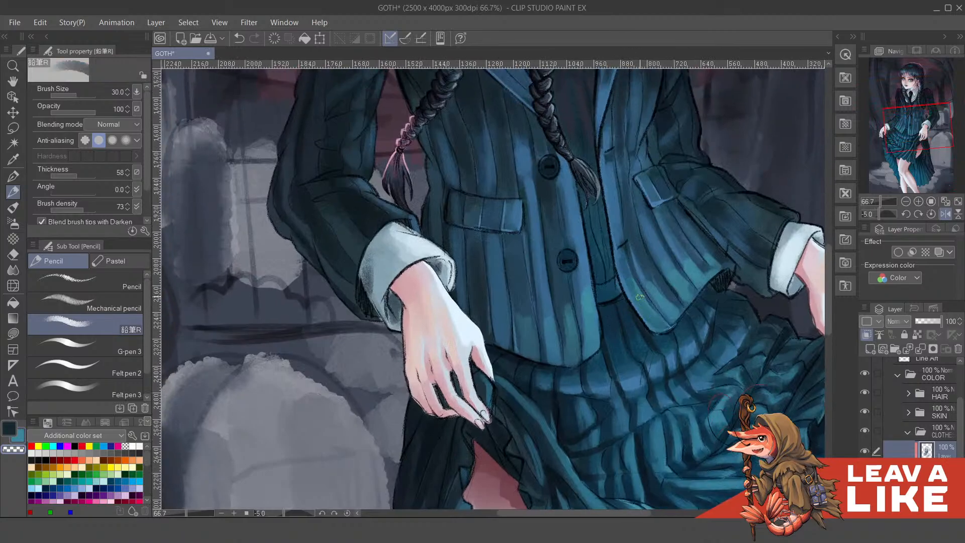
key(ctrl+z)
key(x)
Soften the teal along the open panel's inner edge and the buttoned panel's lower stripes with sampled blues
alt+click(624, 297)
drag(622, 262, 632, 287)
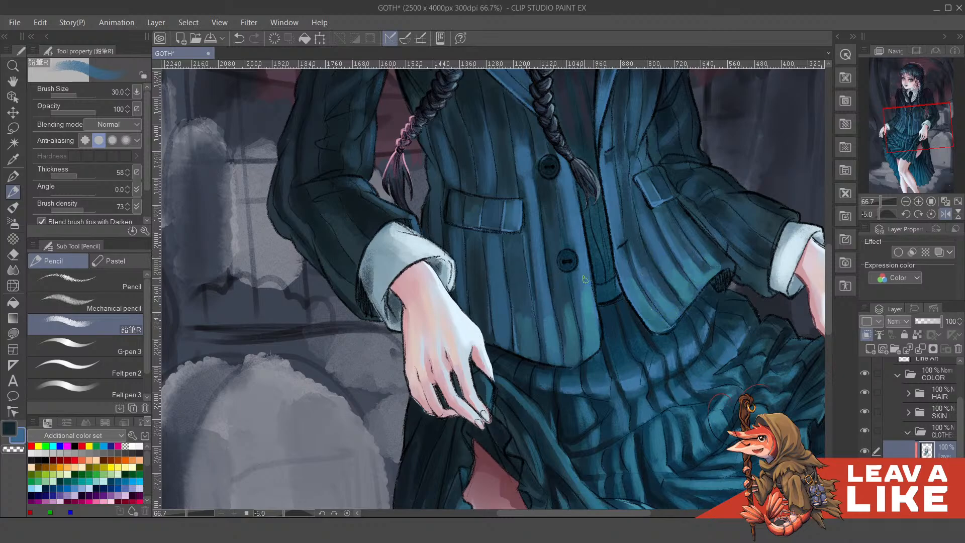
drag(588, 312, 585, 276)
alt+click(566, 296)
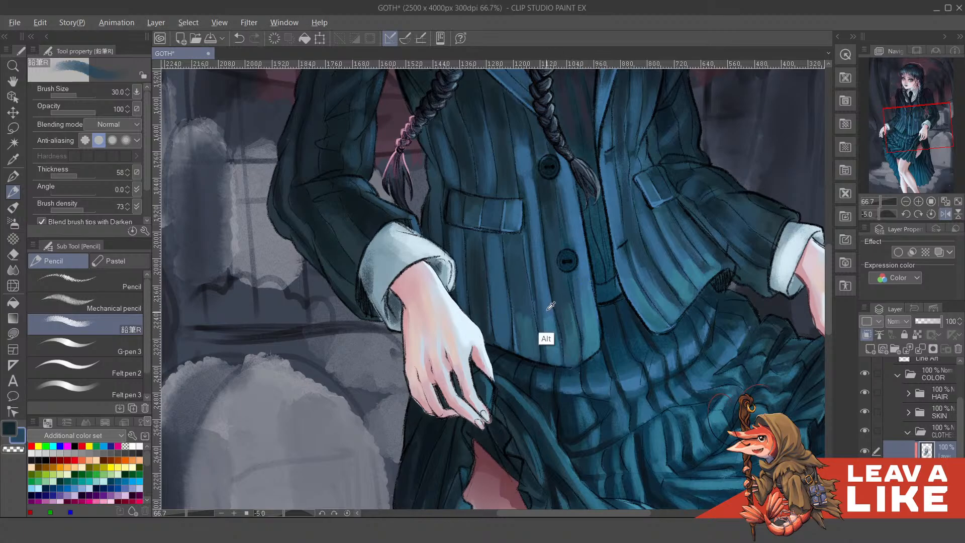
alt+click(551, 306)
alt+click(523, 330)
Paint strokes of a sampled dark teal on the skirt's back pleats beside the raised leg, undoing unwanted ones, and save the file
scroll(657, 108, down, 3)
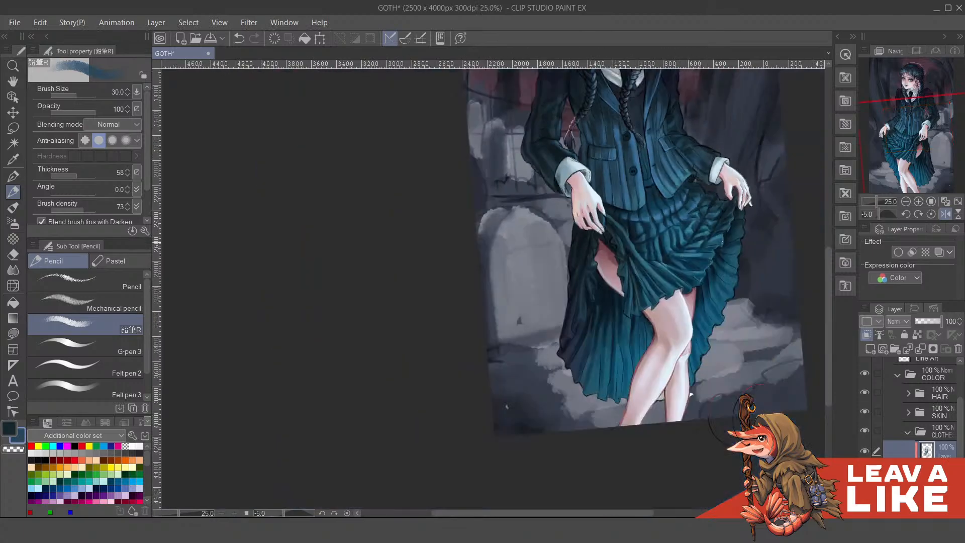
drag(698, 164, 589, 292)
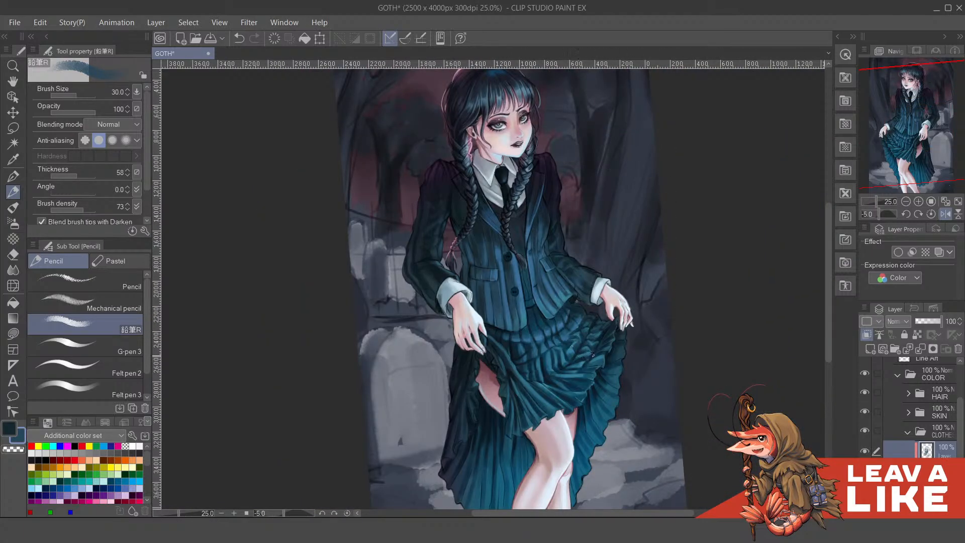
drag(641, 294, 634, 298)
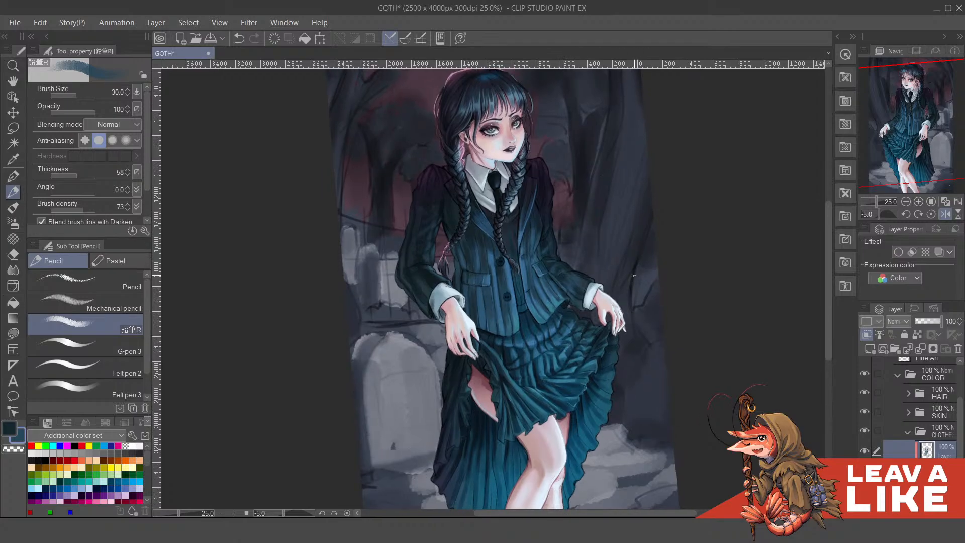
scroll(652, 351, down, 5)
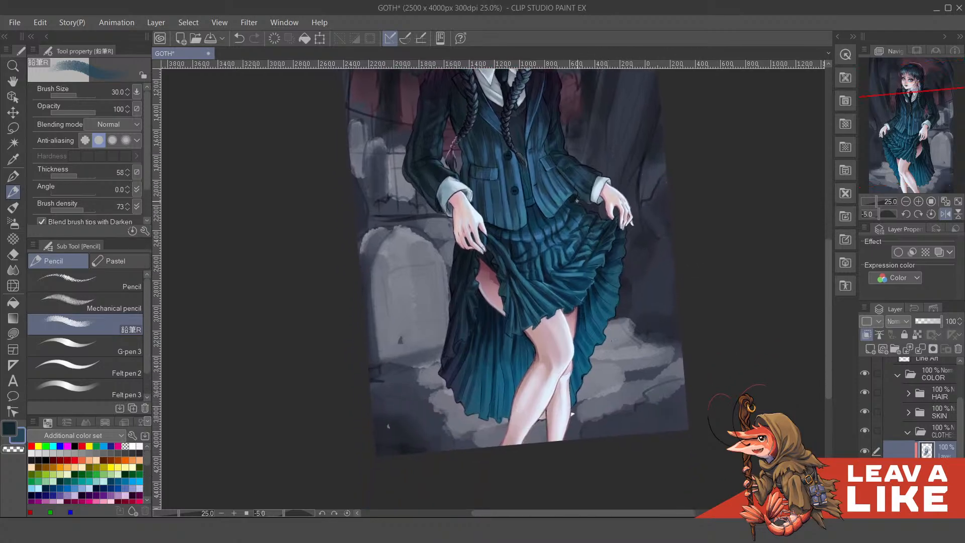
scroll(573, 414, up, 2)
drag(452, 332, 520, 347)
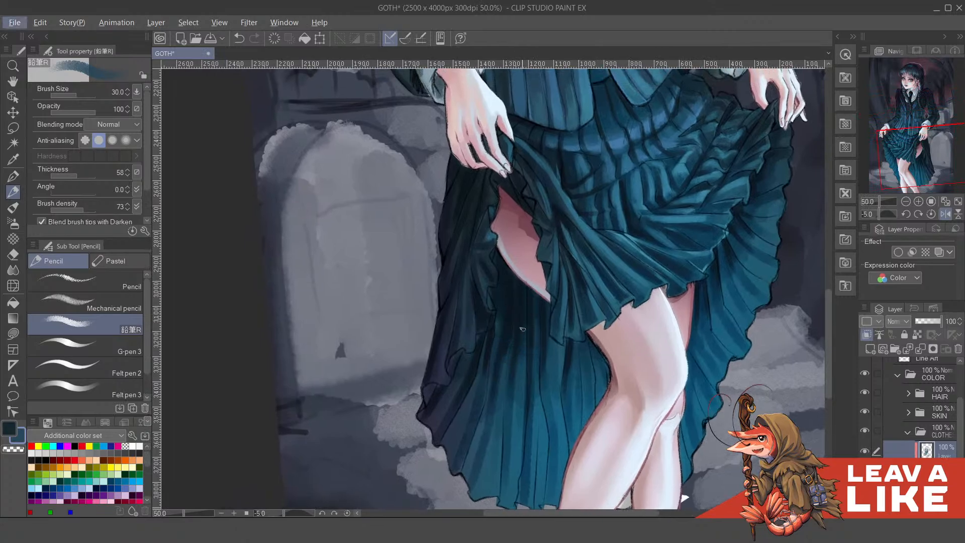
alt+click(500, 327)
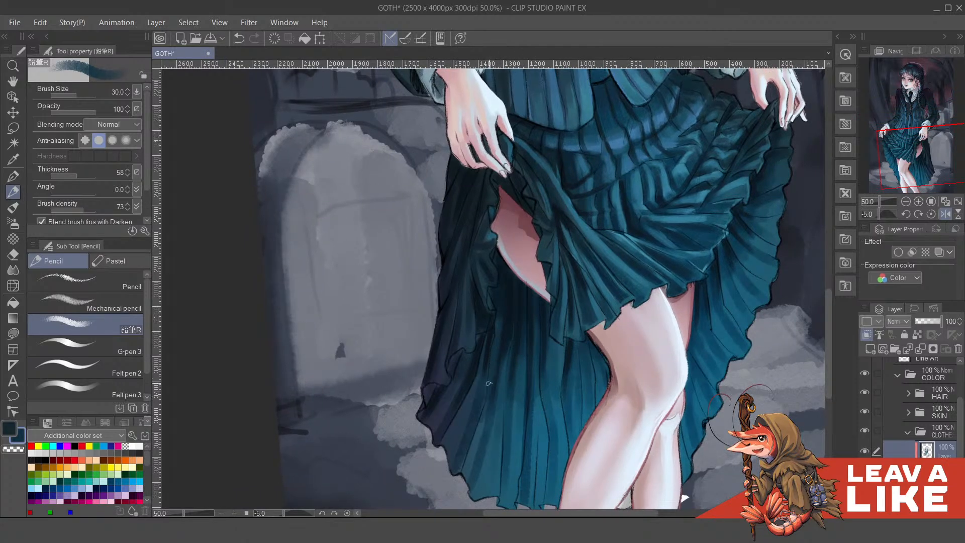
key(ctrl+z)
drag(521, 362, 519, 394)
key(ctrl+z)
drag(506, 340, 506, 368)
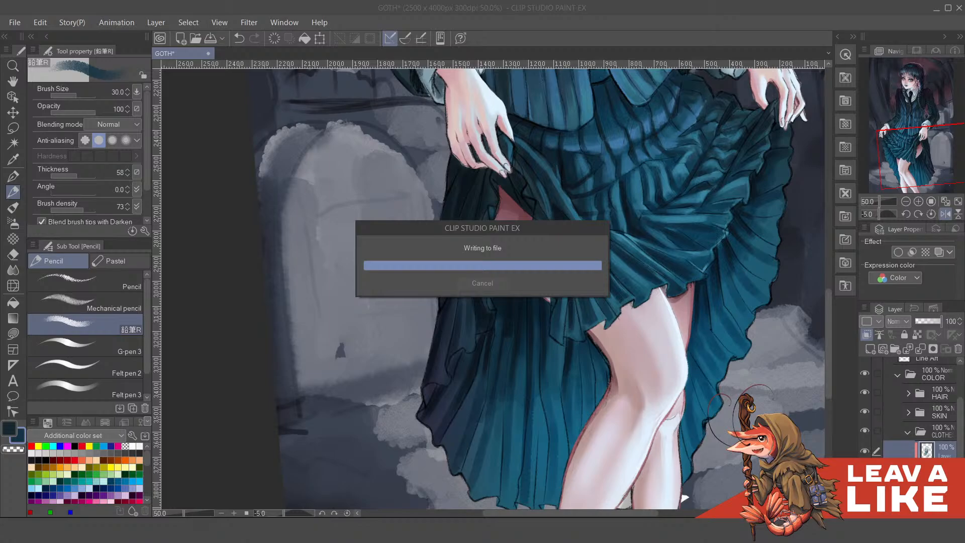
Select the Line Art layer and erase part of a pleat line on the skirt's upper tier below the jacket opening
drag(682, 121, 590, 314)
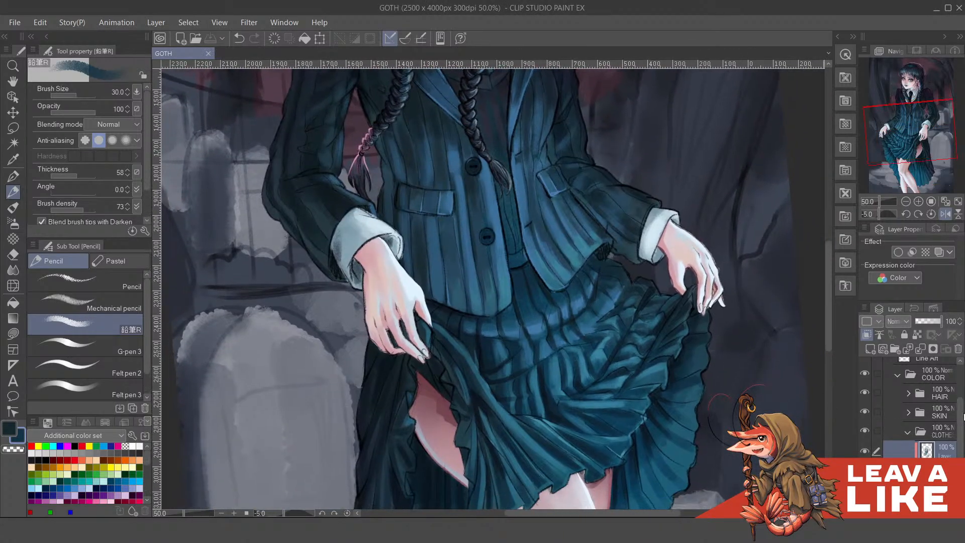
scroll(964, 415, up, 2)
click(929, 393)
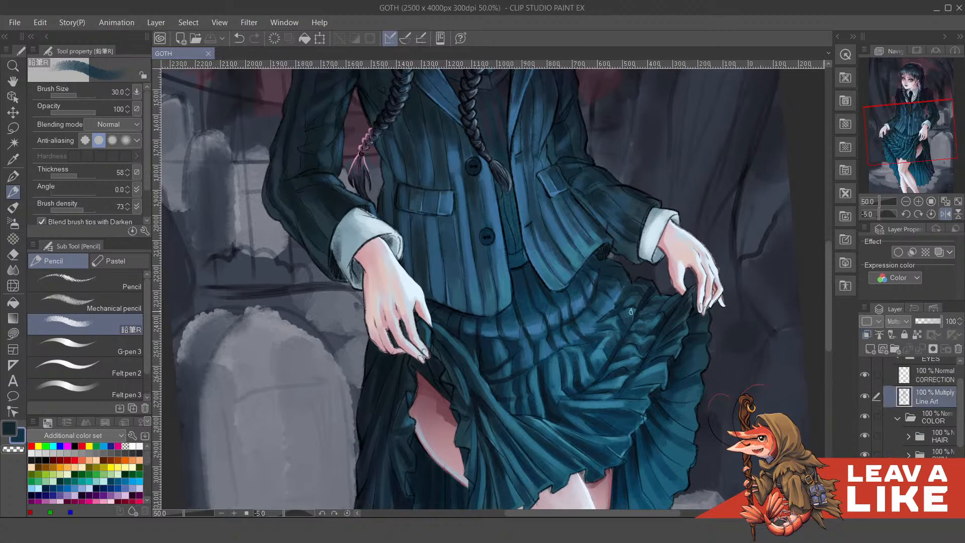
scroll(545, 298, up, 3)
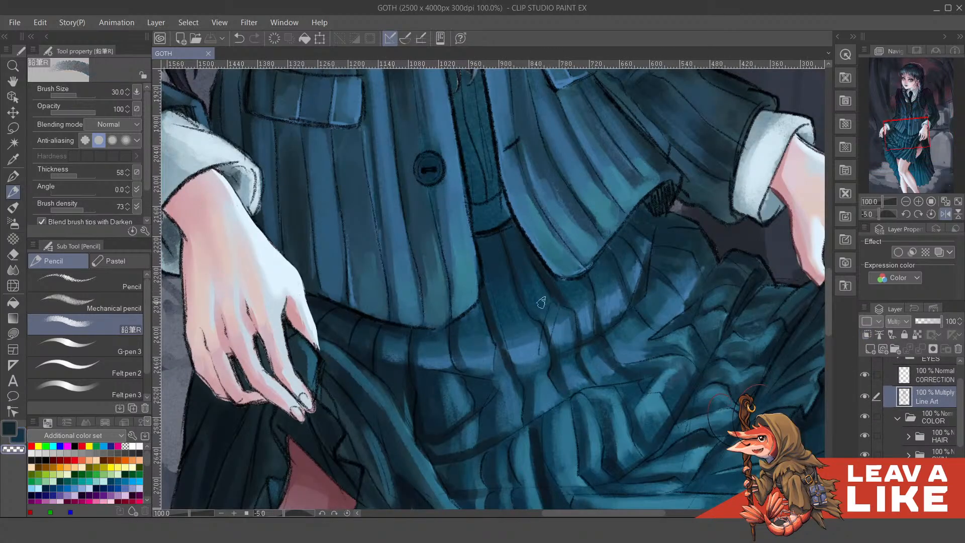
drag(544, 328, 541, 353)
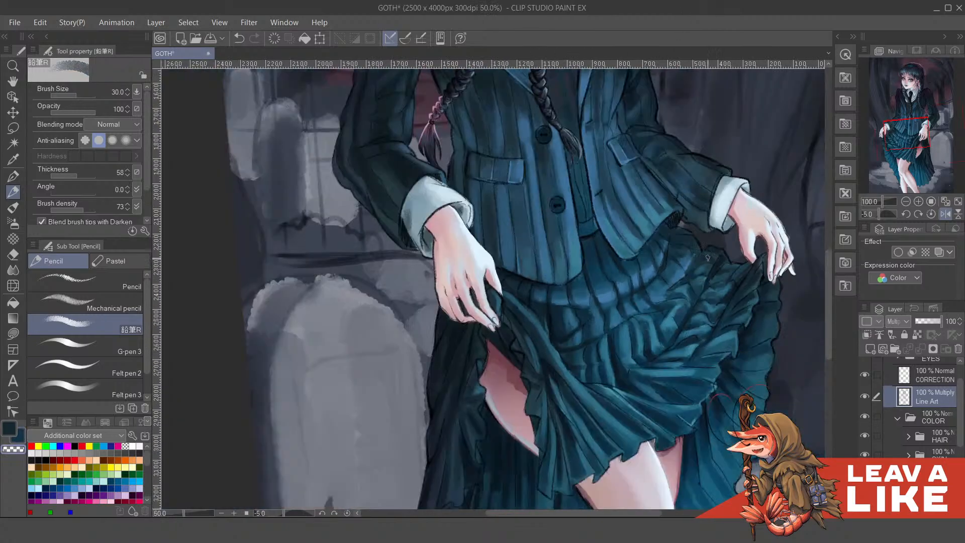
scroll(694, 293, down, 3)
scroll(758, 192, down, 2)
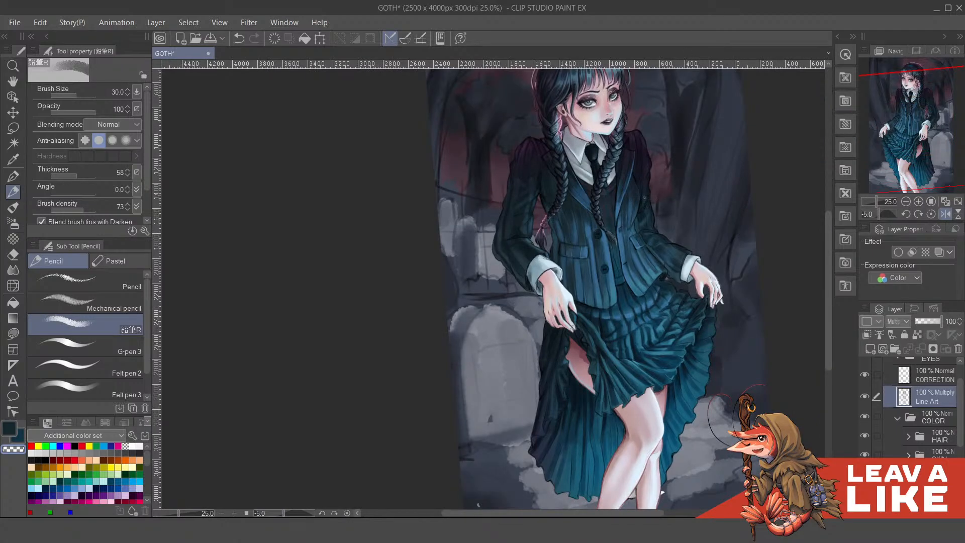
Sample a skirt blue, switch to the clothes color layer and paint highlights on the pleats below the open front panel
scroll(649, 352, up, 3)
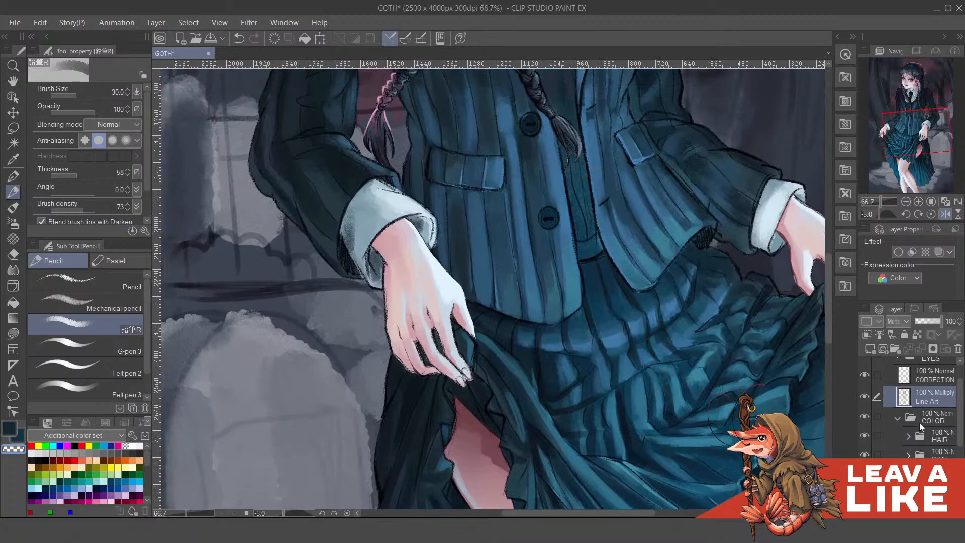
alt+click(790, 372)
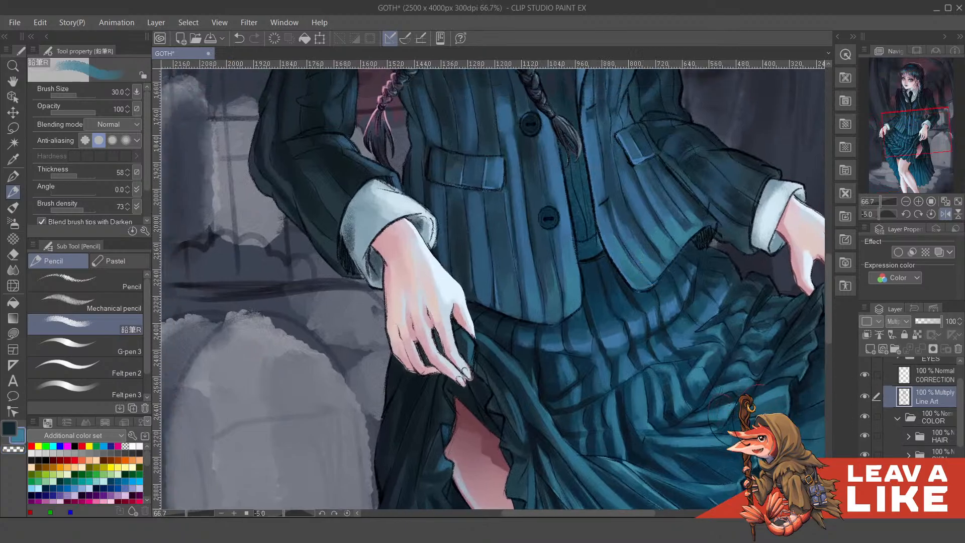
ctrl+click(615, 337)
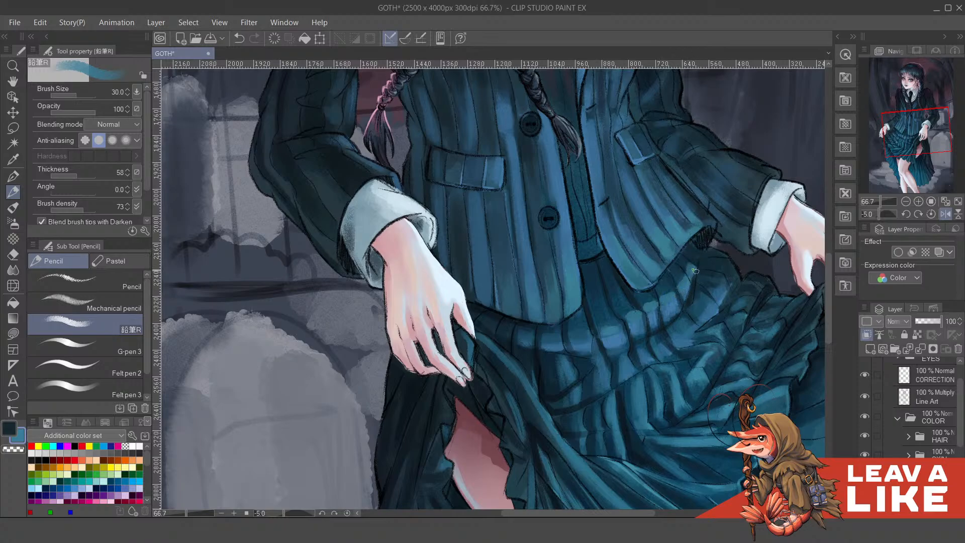
key(ctrl+z)
drag(694, 266, 686, 275)
drag(636, 297, 639, 291)
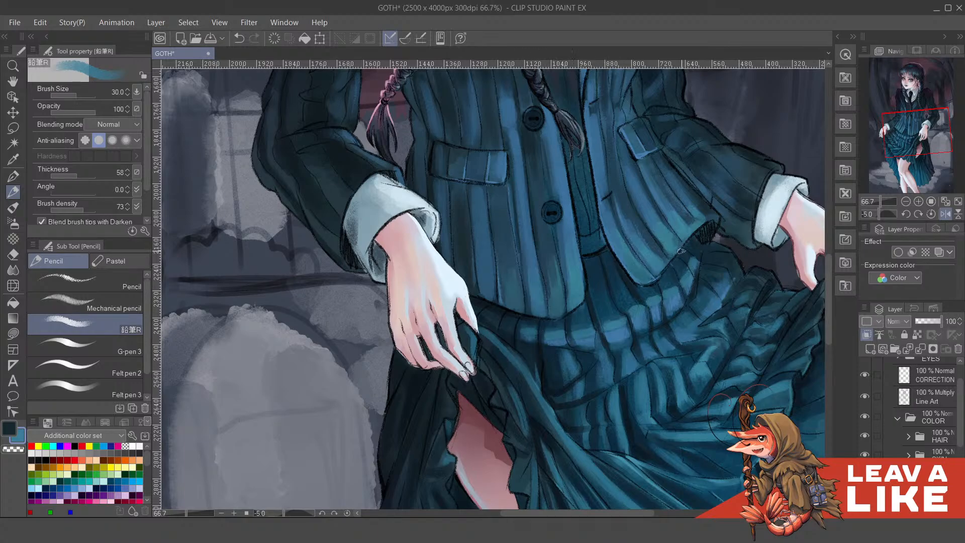
Add blue highlights to the skirt's upper pleats between the two jacket panels and below the open panel's hem
scroll(681, 251, down, 3)
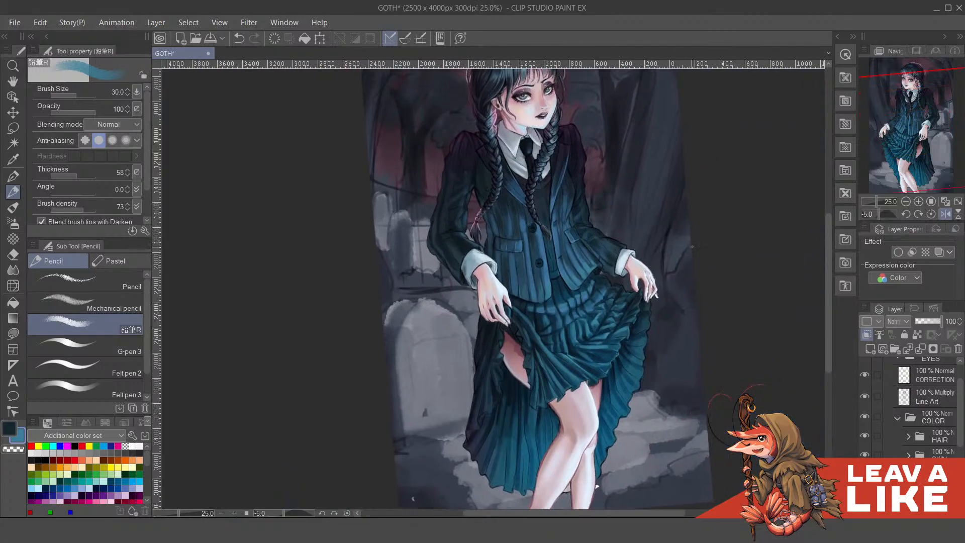
scroll(556, 307, up, 3)
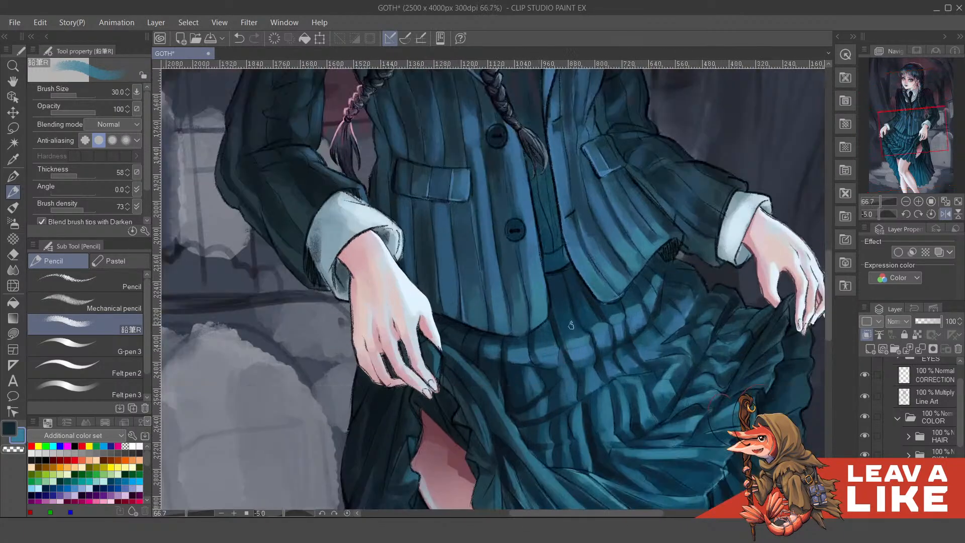
drag(578, 338, 565, 318)
drag(651, 278, 659, 283)
drag(585, 334, 584, 334)
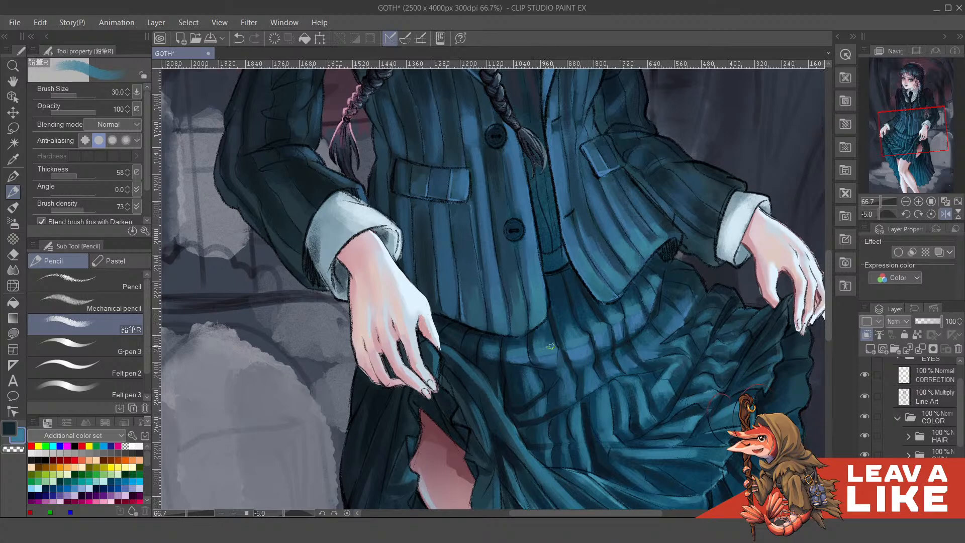
Examine the shading of the jacket and skirt on the full figure and close up around the torso
scroll(536, 275, down, 3)
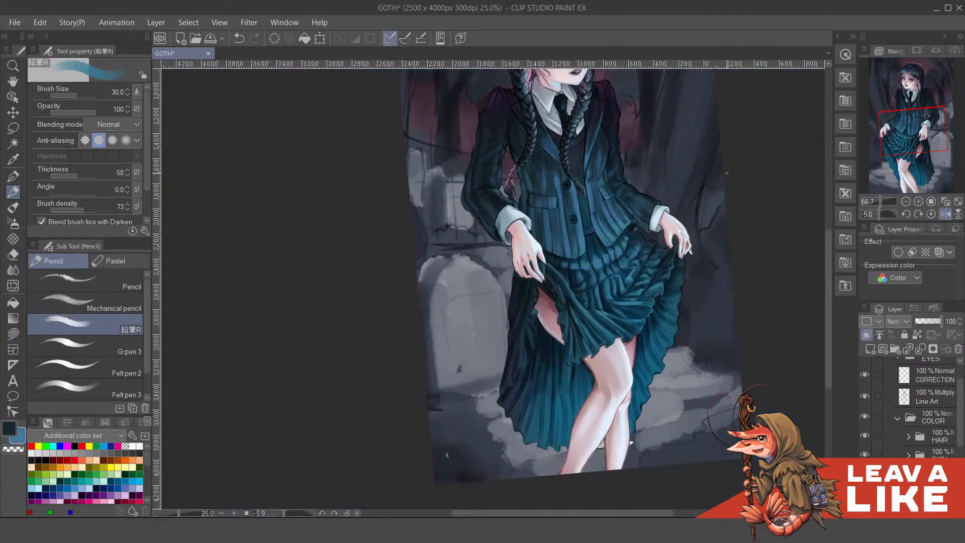
drag(744, 162, 707, 252)
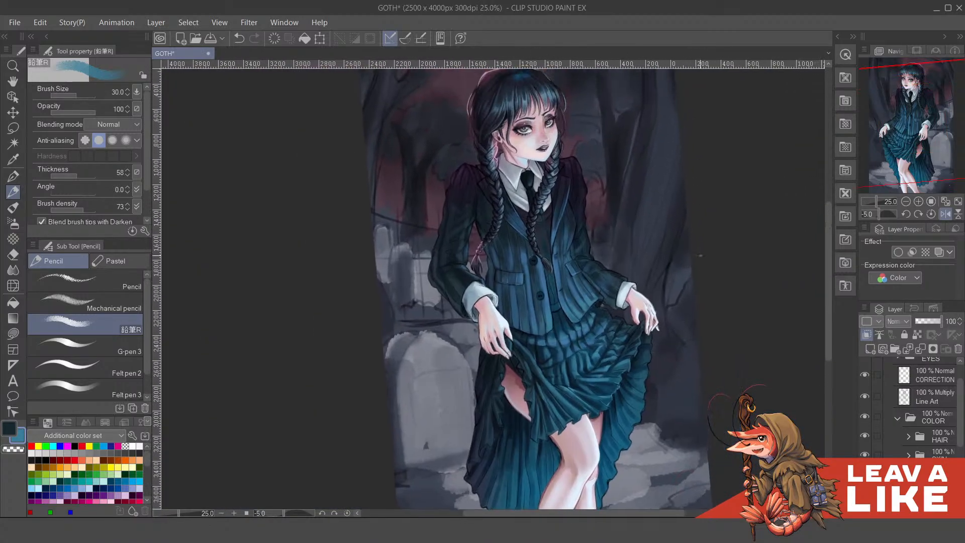
drag(742, 355, 729, 367)
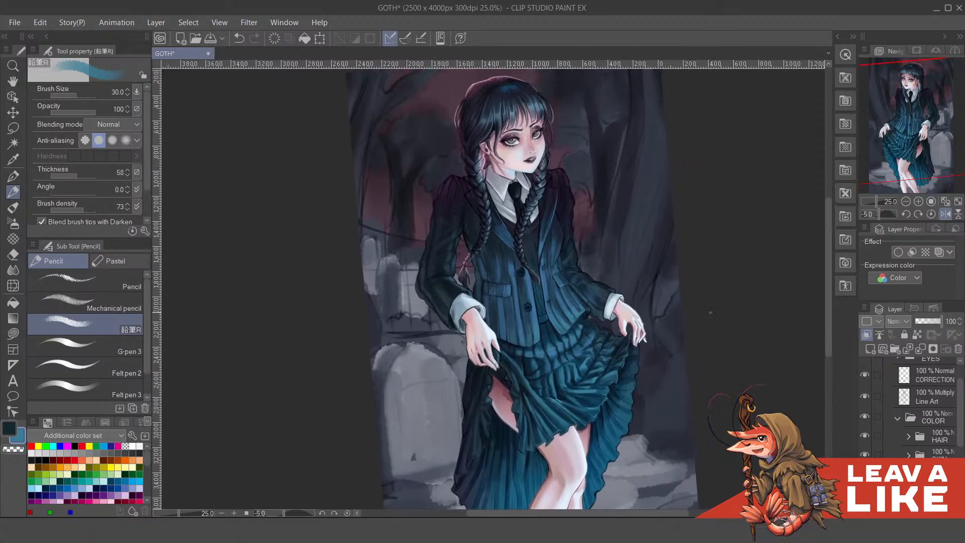
scroll(556, 289, up, 2)
drag(519, 322, 531, 372)
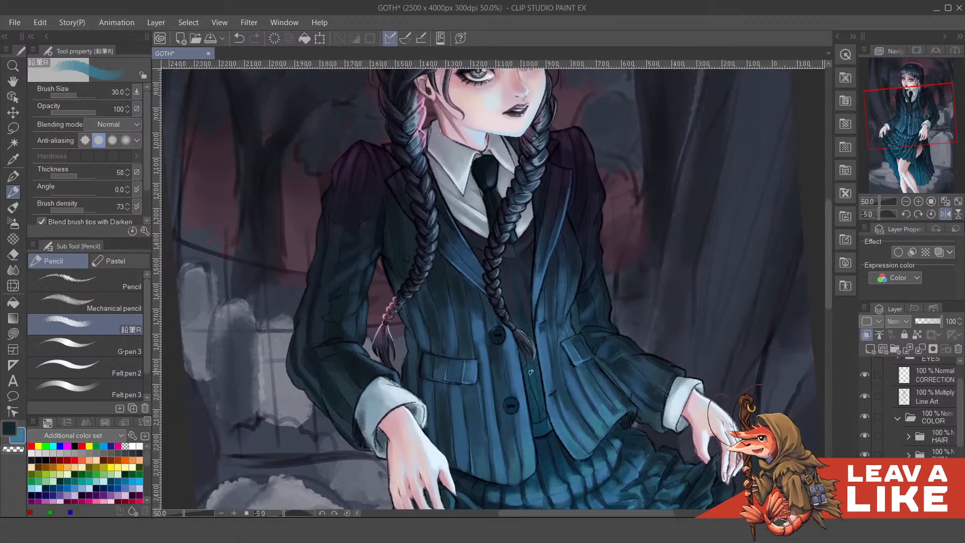
key(x)
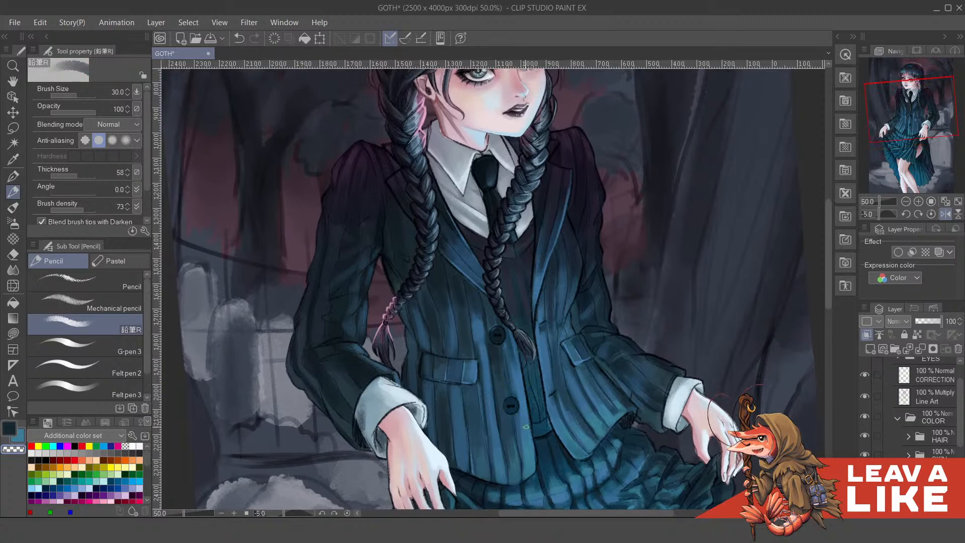
scroll(619, 247, down, 2)
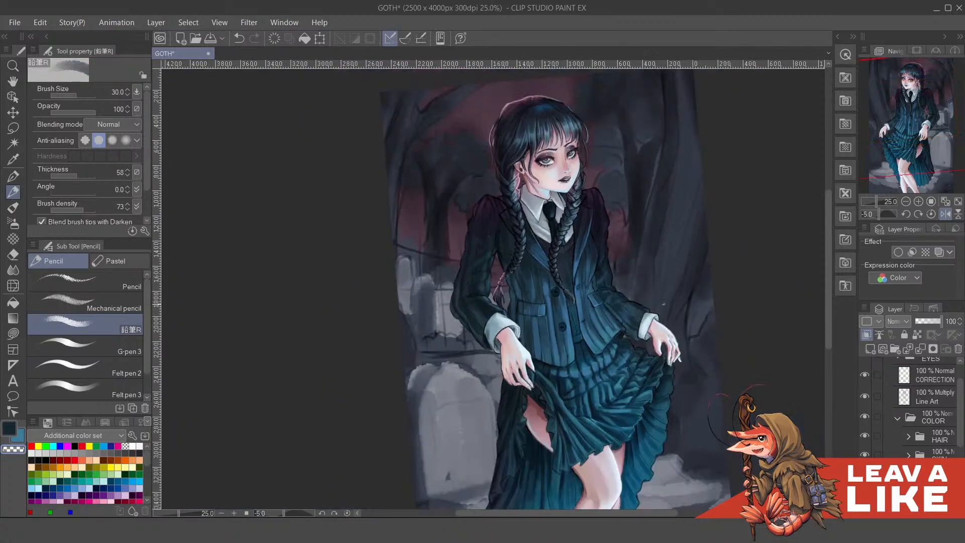
scroll(538, 341, up, 2)
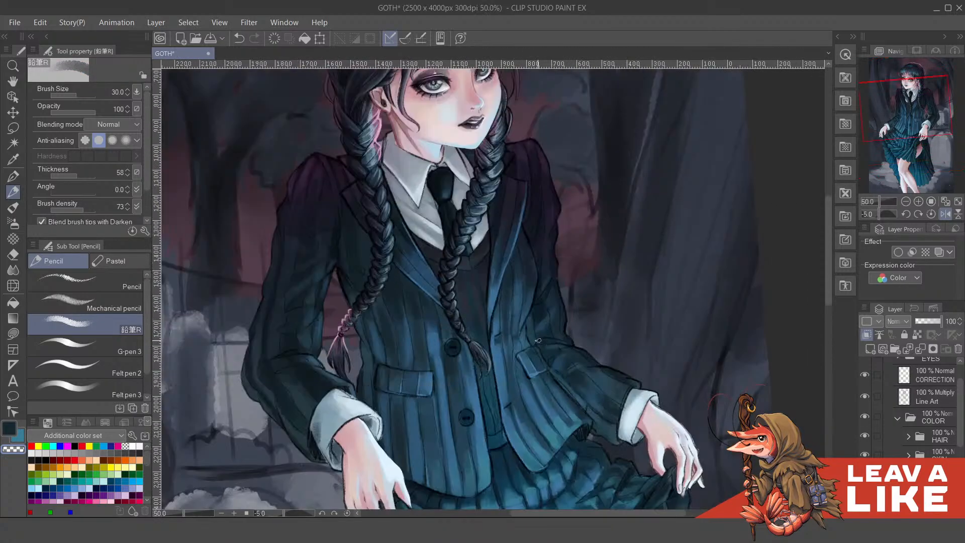
scroll(512, 330, up, 1)
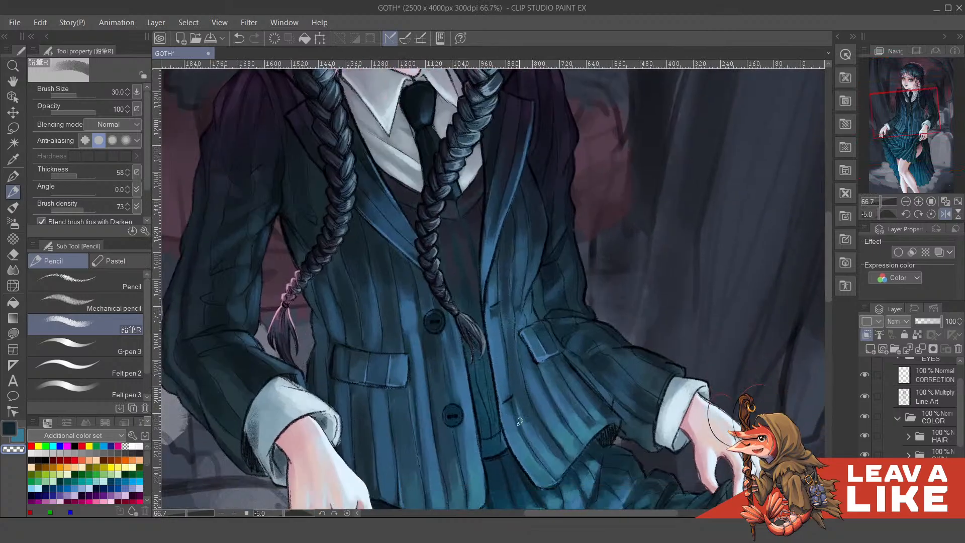
Paint sampled teal-blue strokes on the lower vest between the jacket panels, undoing and resampling until the color suits
alt+click(530, 490)
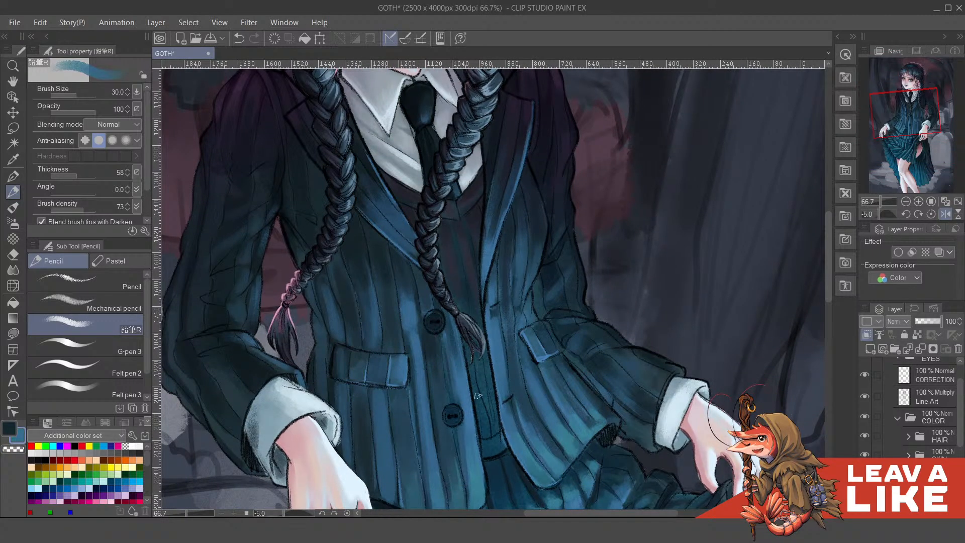
key(ctrl+z)
mouse_move(476, 390)
mouse_down()
mouse_move(486, 435)
mouse_move(523, 339)
mouse_move(531, 382)
mouse_move(489, 385)
mouse_move(512, 386)
mouse_move(491, 377)
mouse_move(496, 368)
mouse_move(501, 381)
mouse_up()
key(ctrl+z)
alt+click(542, 401)
key(ctrl+z)
key(ctrl+z)
mouse_move(480, 344)
mouse_down()
mouse_move(495, 373)
mouse_move(481, 343)
mouse_move(493, 298)
mouse_up()
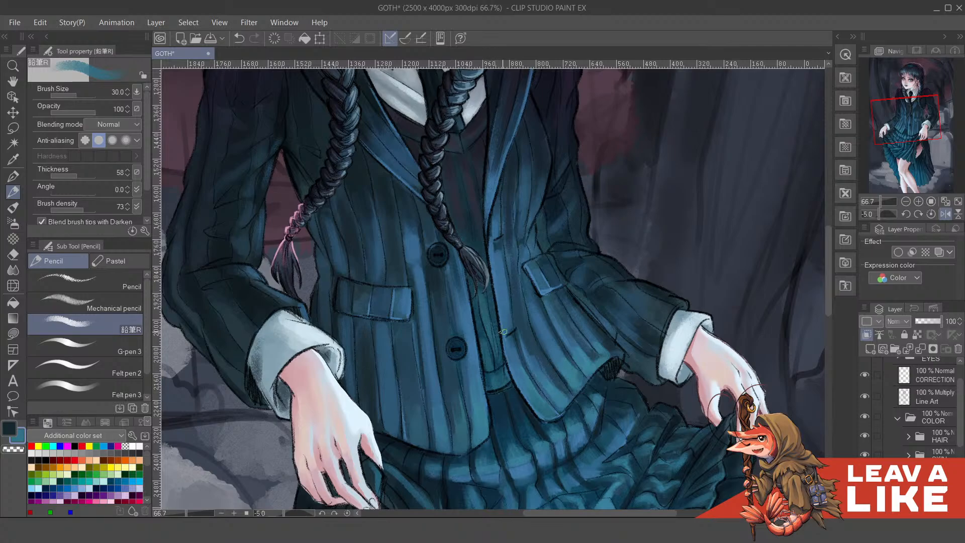
Extend the teal light up the vest beside the braid's end, redoing the long stroke once
scroll(503, 332, up, 2)
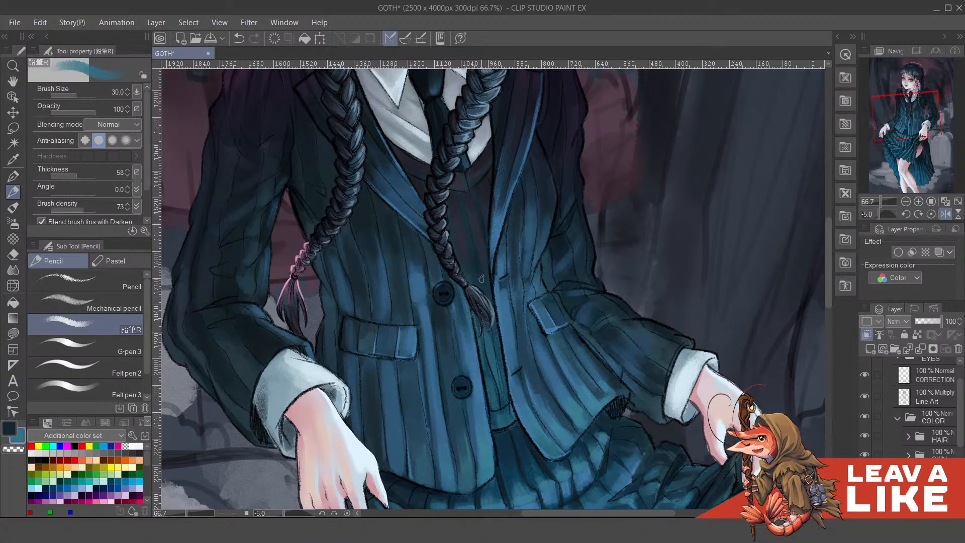
drag(487, 297, 476, 247)
key(ctrl+z)
drag(493, 298, 478, 241)
scroll(485, 223, up, 1)
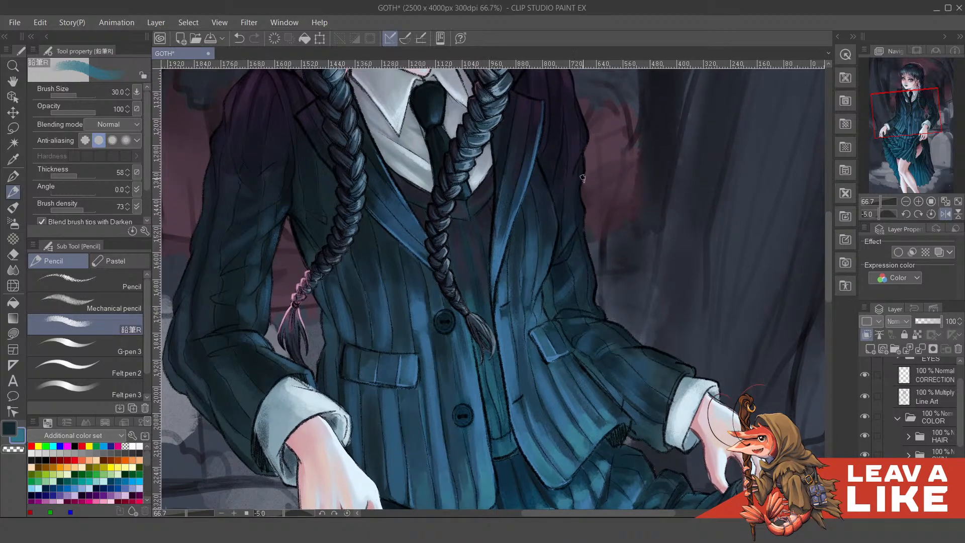
Examine the shading on the full figure, comparing the jacket, pleated skirt and legs from several distances
scroll(583, 179, down, 2)
key(h)
scroll(632, 227, down, 1)
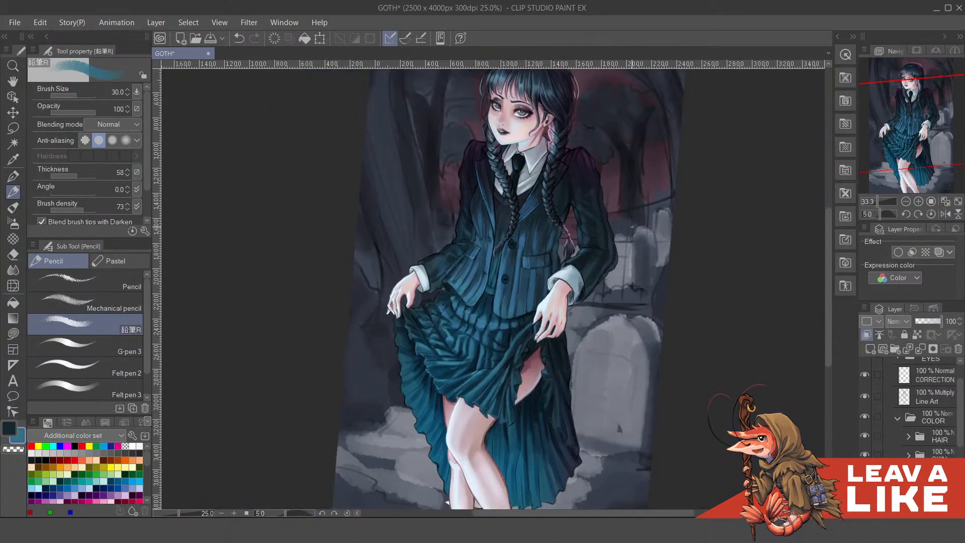
key(^)
drag(647, 176, 640, 237)
drag(644, 278, 643, 254)
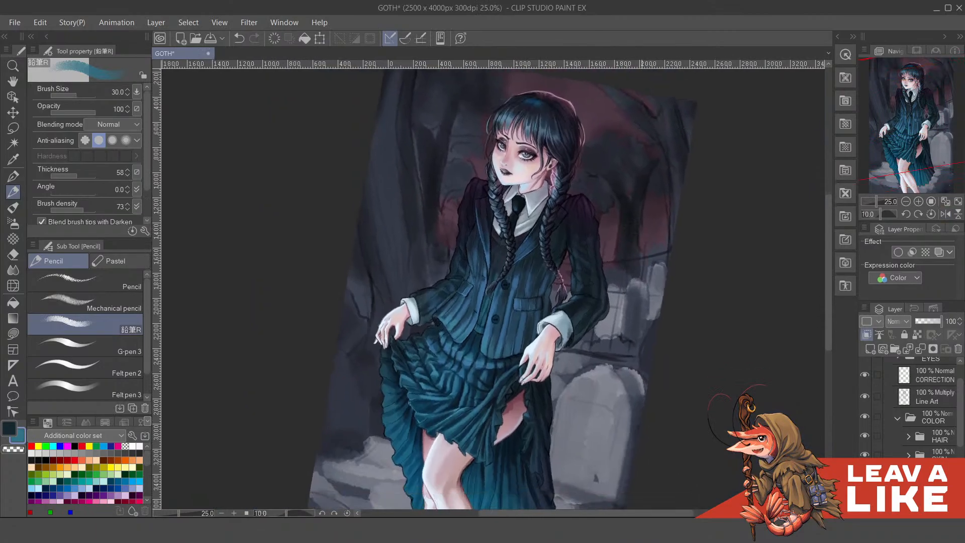
scroll(616, 312, down, 4)
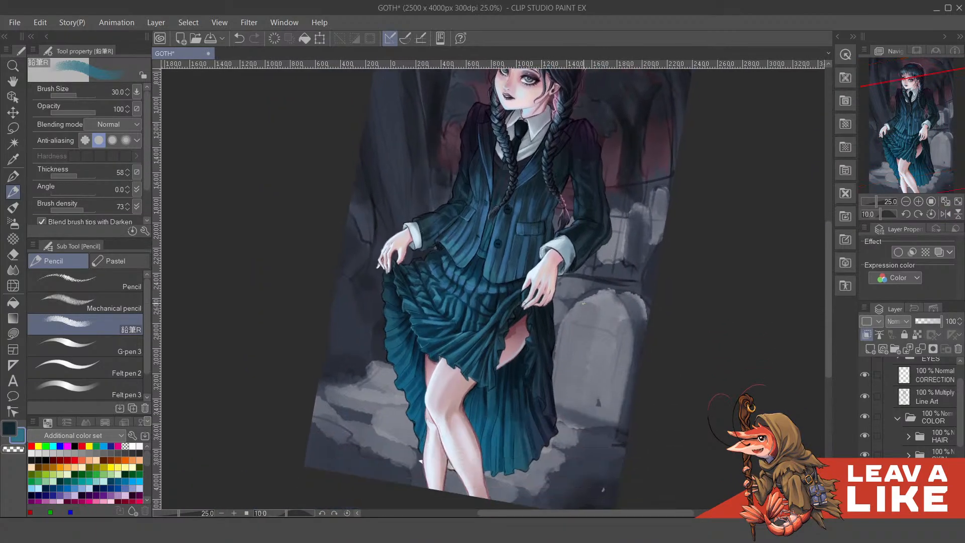
key(at)
scroll(478, 184, up, 1)
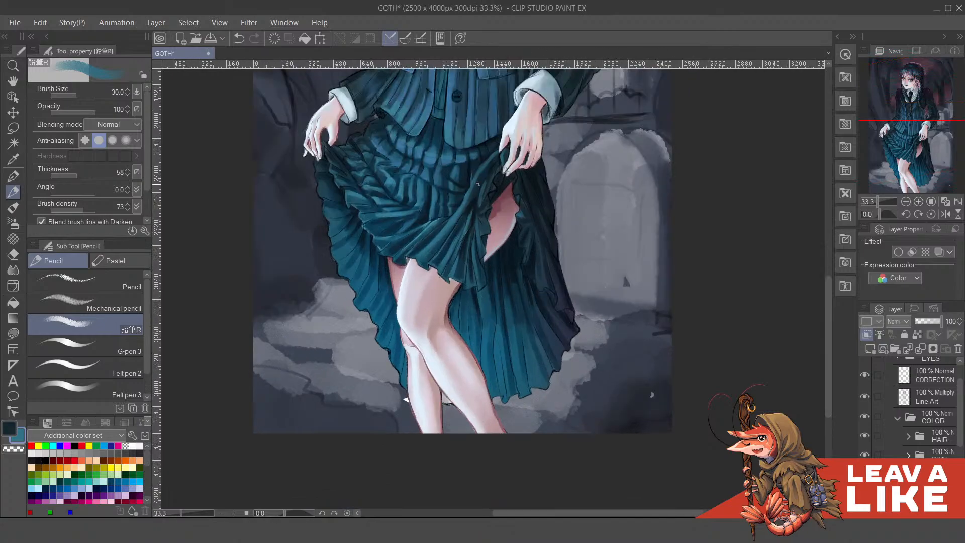
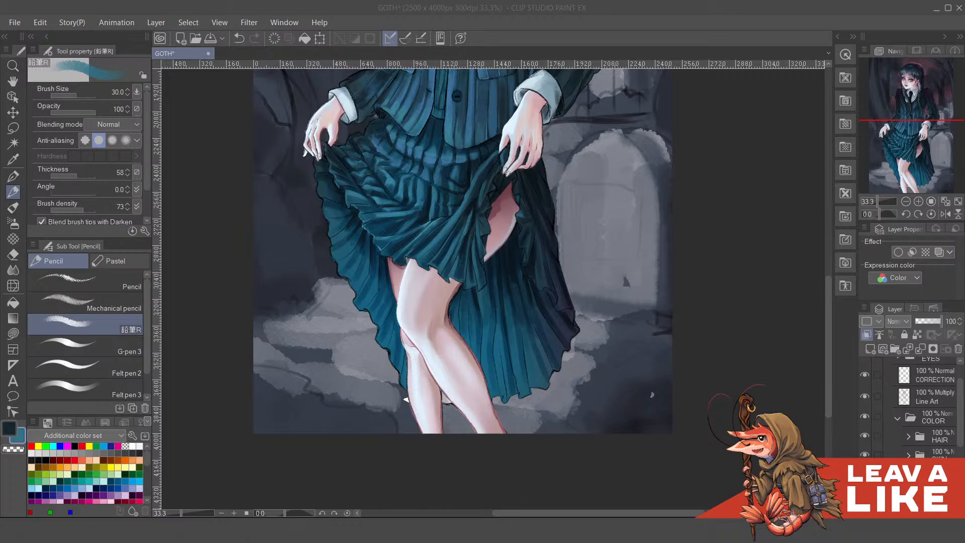
click(636, 14)
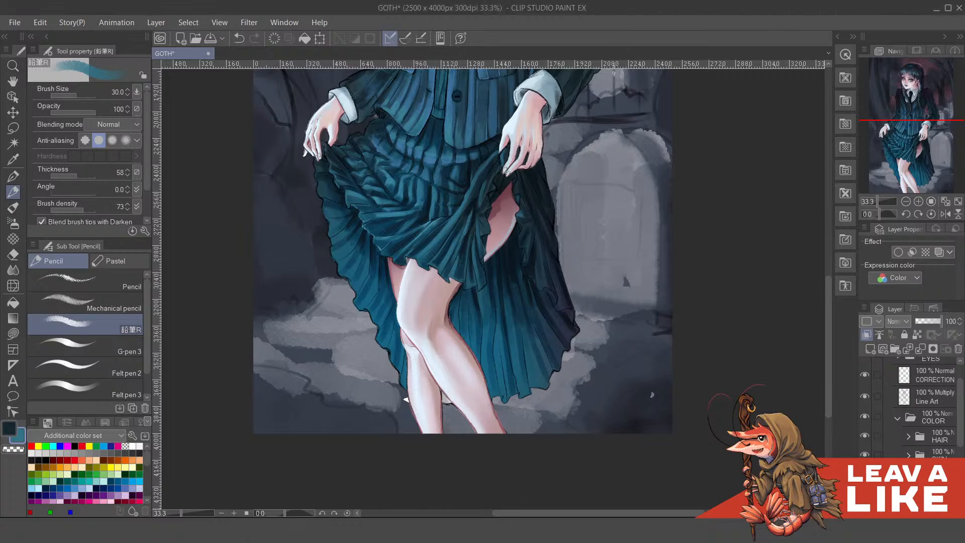
mouse_move(534, 298)
mouse_down()
mouse_move(543, 252)
mouse_move(541, 287)
mouse_up()
scroll(460, 263, up, 1)
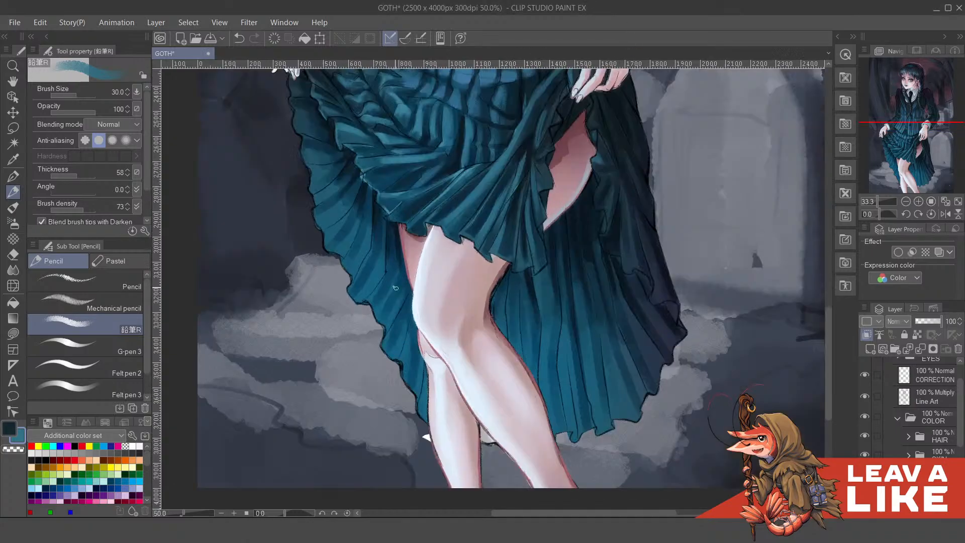
drag(452, 264, 543, 360)
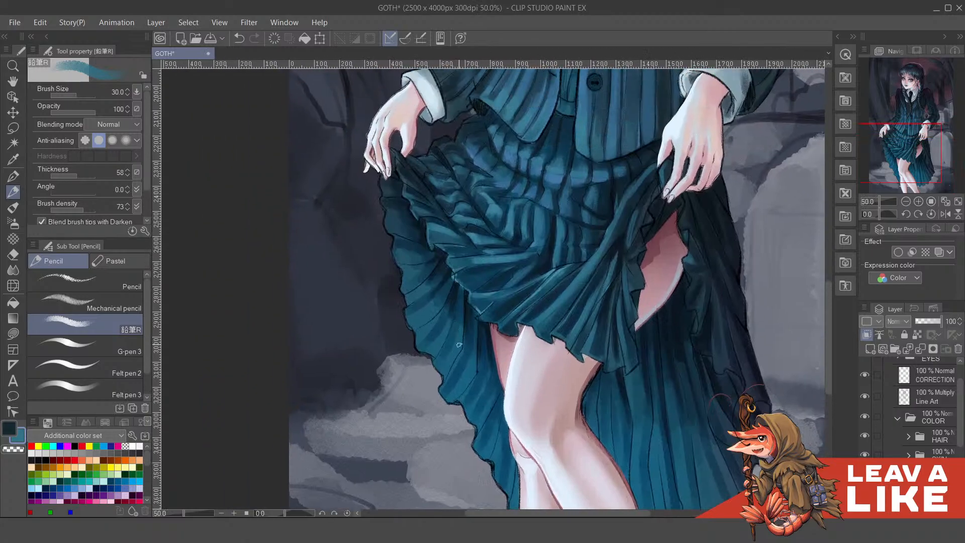
drag(458, 328, 468, 345)
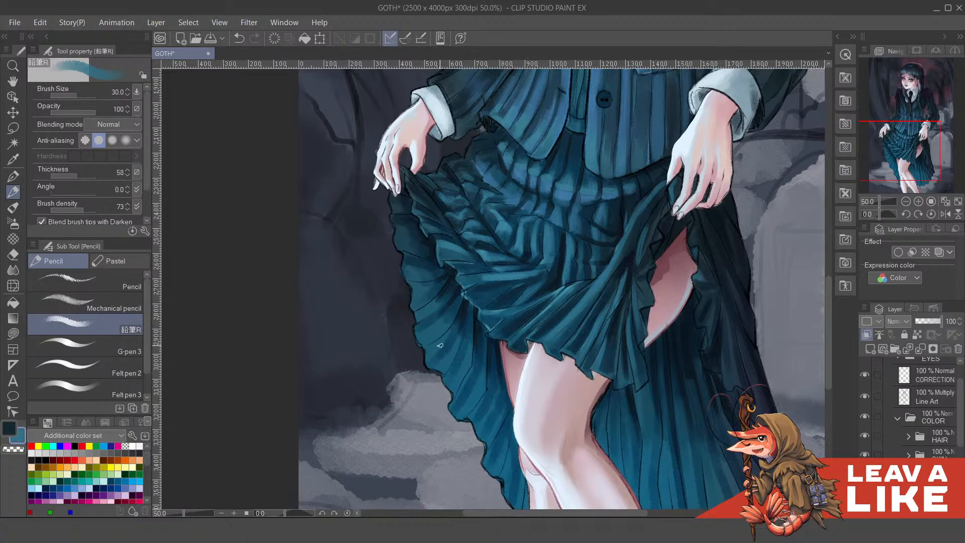
Try a bright blue highlight stroke, sampled from the skirt and raised to hue 202, saturation 56, value 91, on the back skirt's outer pleat
alt+click(439, 332)
key(F6)
drag(523, 386, 518, 390)
click(493, 324)
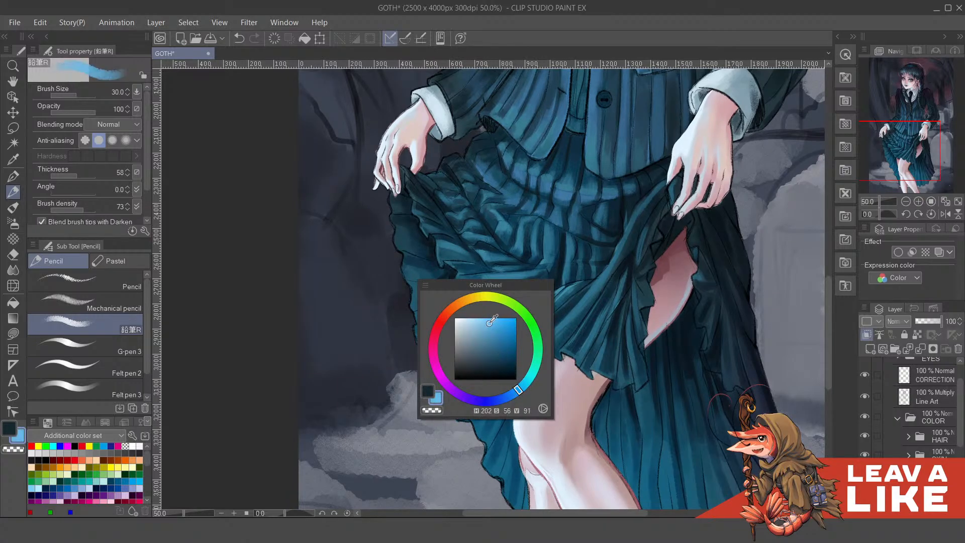
key(F6)
drag(438, 331, 431, 337)
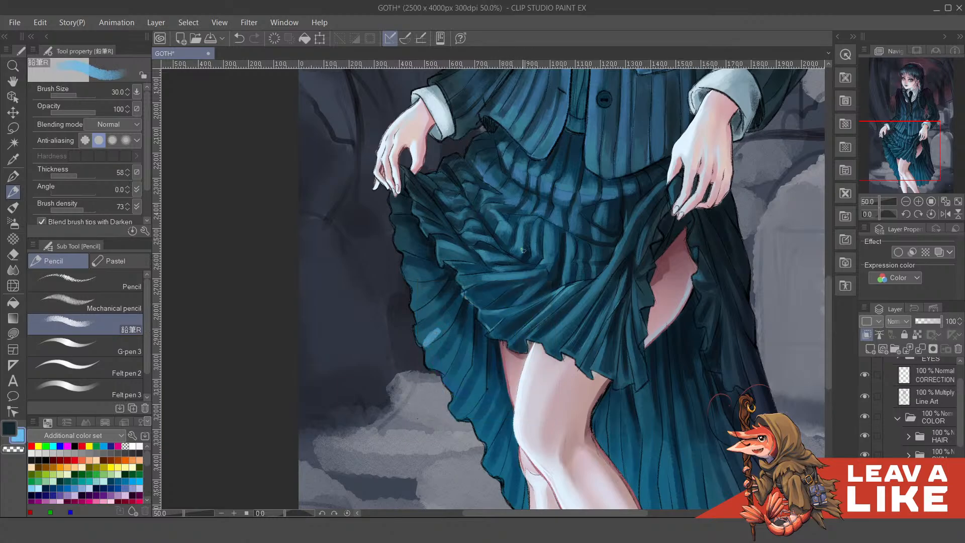
key(minus)
key(minus)
key(minus)
key(minus)
key(minus)
key(minus)
key(minus)
key(minus)
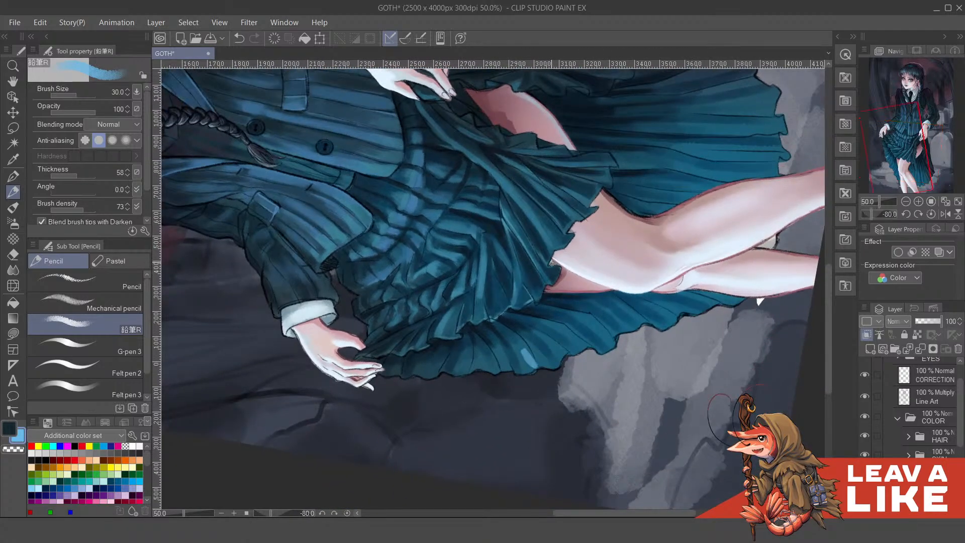
key(ctrl+z)
Try a darker, less saturated blue for the highlight on the back skirt's outer pleat
key(F6)
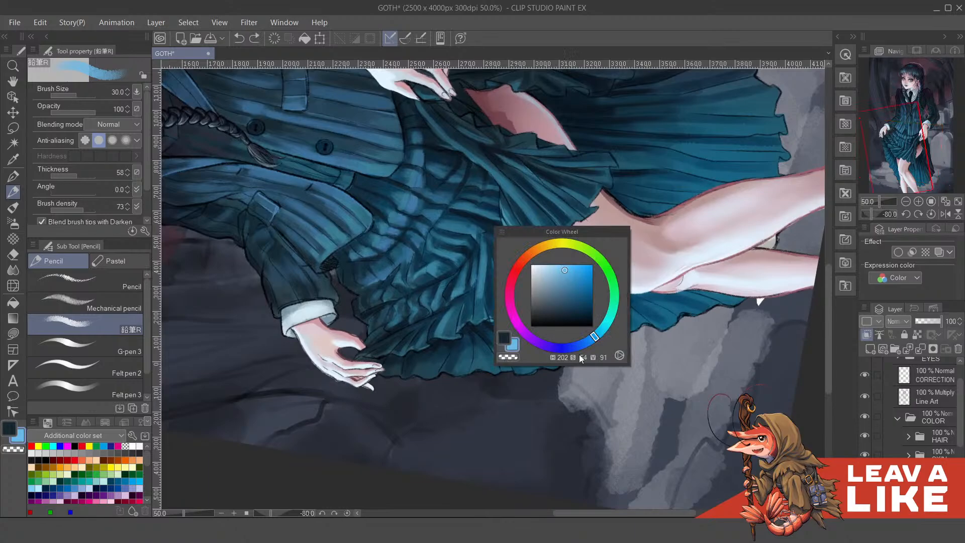
click(555, 286)
key(F6)
drag(525, 344, 533, 368)
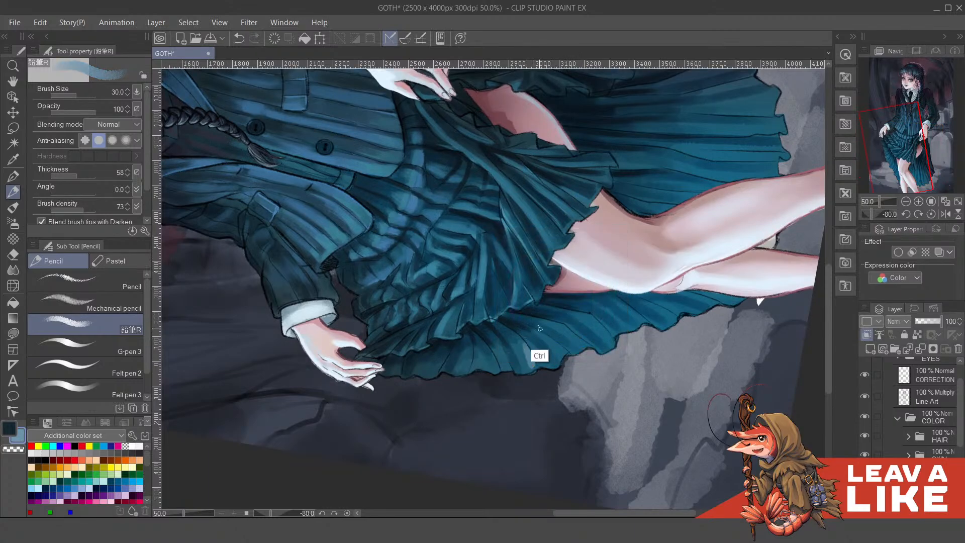
key(ctrl+z)
Set the brush color to hue 202, saturation 54, value 61 and paint highlights along the back skirt's outer hem pleats
key(F6)
click(566, 331)
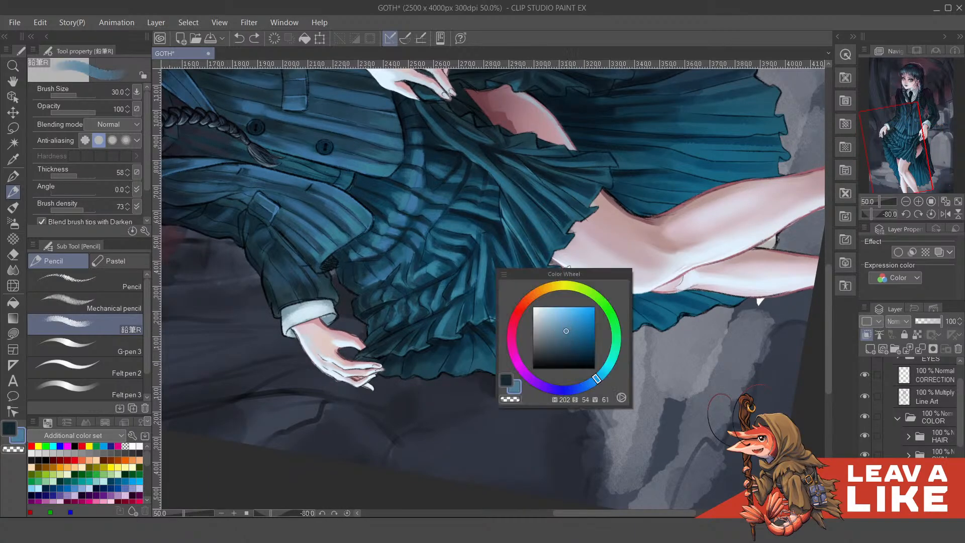
key(F6)
drag(525, 370, 533, 347)
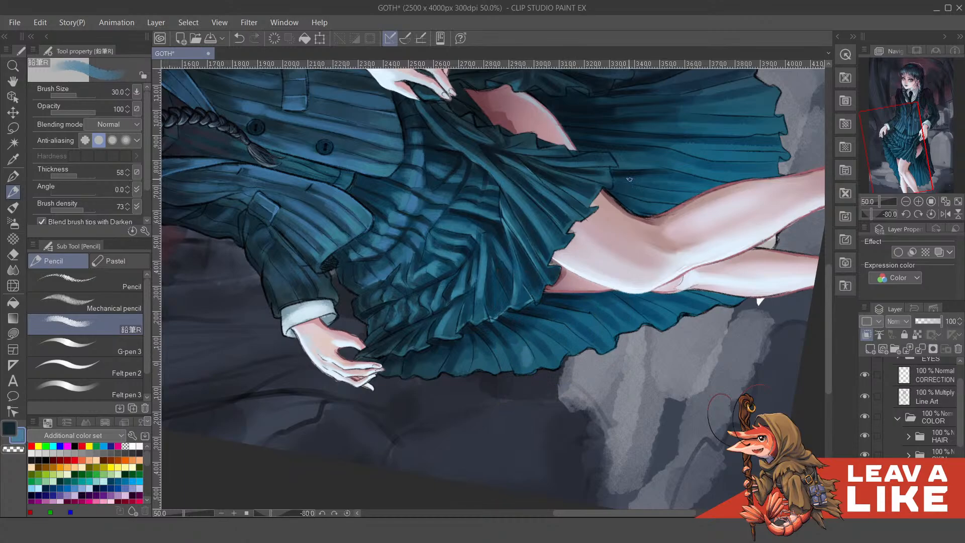
key(asciicircum)
key(asciicircum)
key(asciicircum)
key(asciicircum)
drag(487, 389, 519, 388)
key(ctrl+z)
mouse_move(510, 355)
mouse_down()
mouse_move(553, 382)
mouse_move(568, 378)
mouse_move(570, 361)
mouse_move(615, 391)
mouse_move(614, 368)
mouse_move(629, 376)
mouse_move(632, 366)
mouse_move(671, 385)
mouse_move(701, 373)
mouse_move(754, 385)
mouse_up()
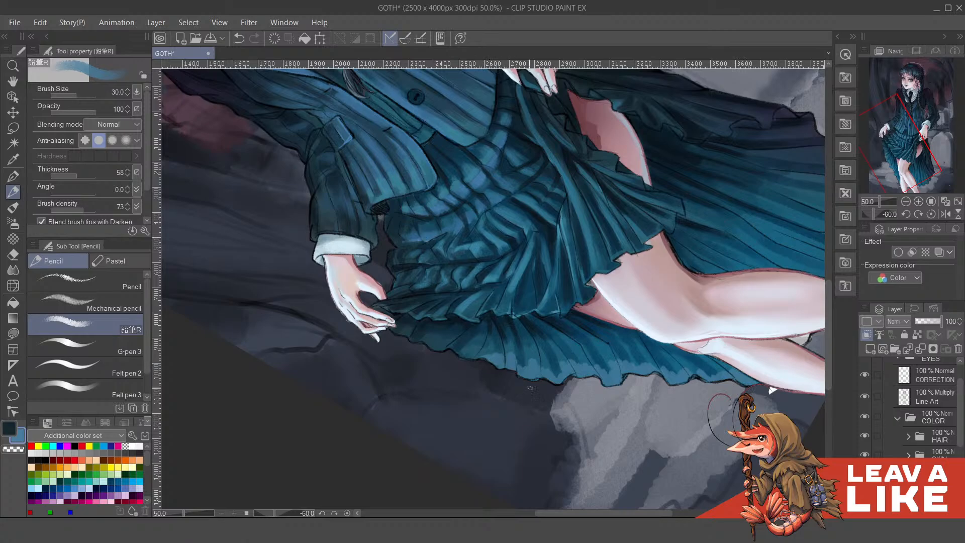
Continue the blue hem highlights down the back skirt's lower edge beside the calf
key(asciicircum)
key(asciicircum)
key(asciicircum)
drag(660, 500, 572, 346)
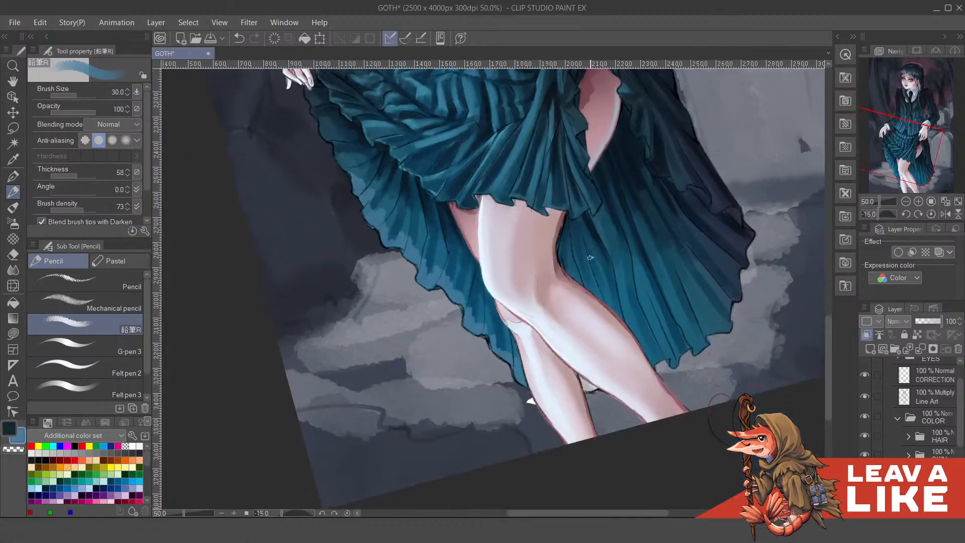
mouse_move(507, 358)
mouse_down()
mouse_move(504, 328)
mouse_move(513, 355)
mouse_up()
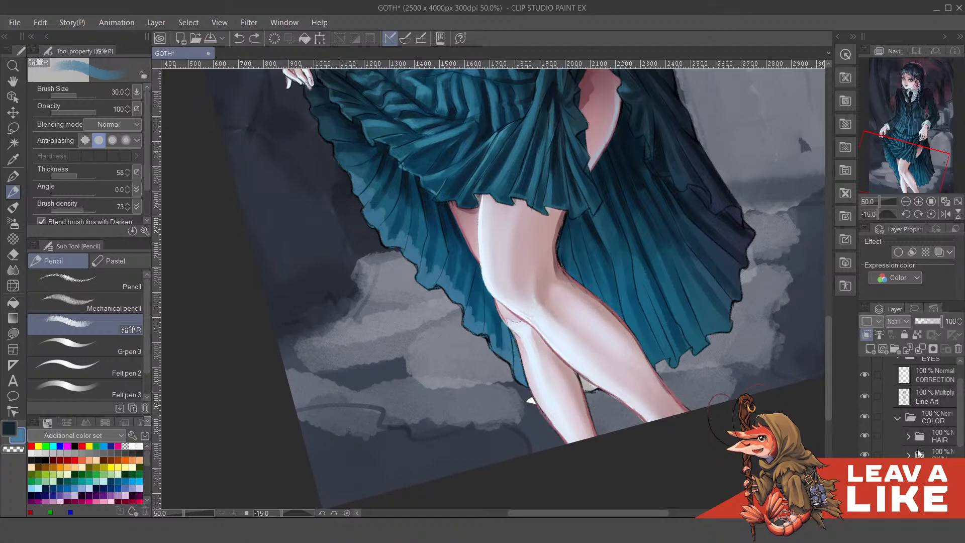
Color the pale unpainted piece of skirt between the calves blue with Crunchy G-Pen 2
scroll(925, 407, down, 1)
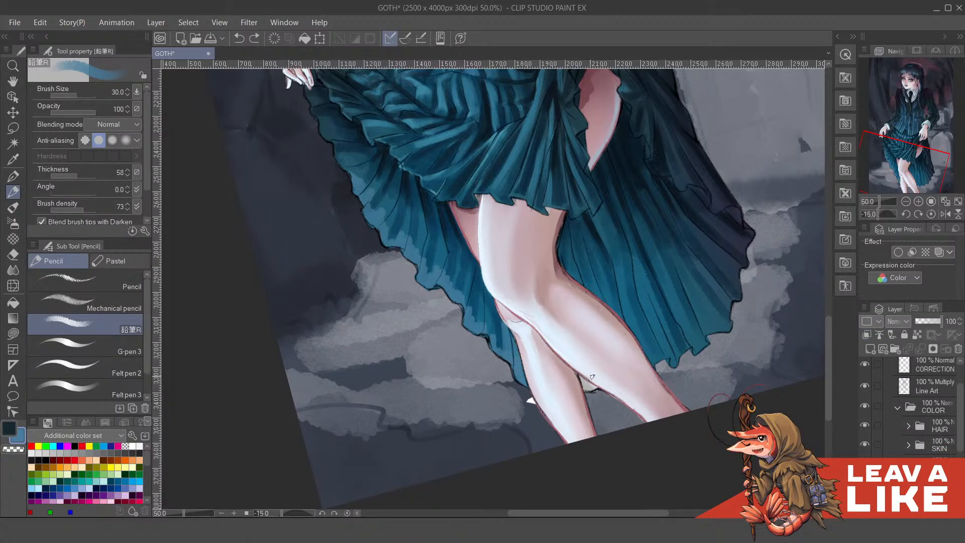
key(p)
scroll(597, 385, up, 2)
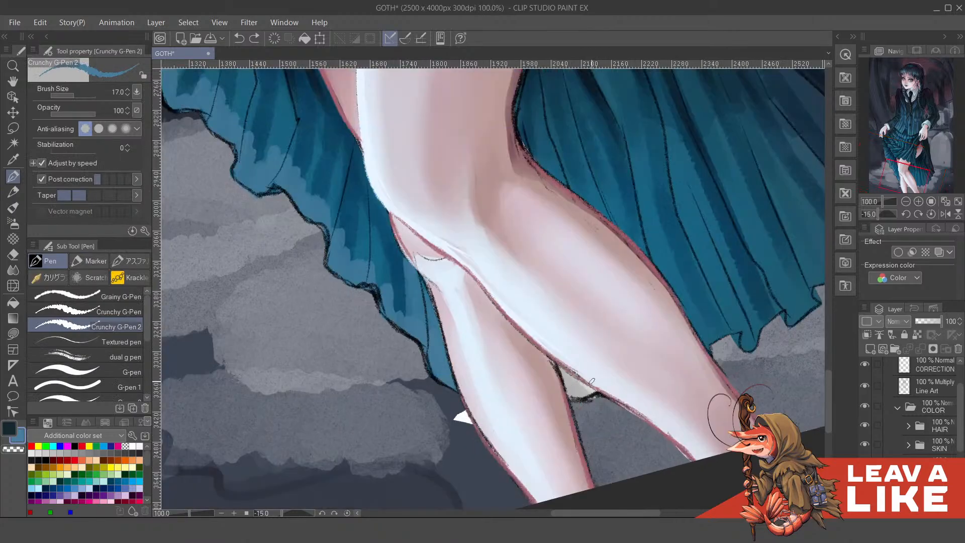
mouse_move(577, 380)
mouse_down()
mouse_move(579, 421)
mouse_move(599, 429)
mouse_move(578, 427)
mouse_up()
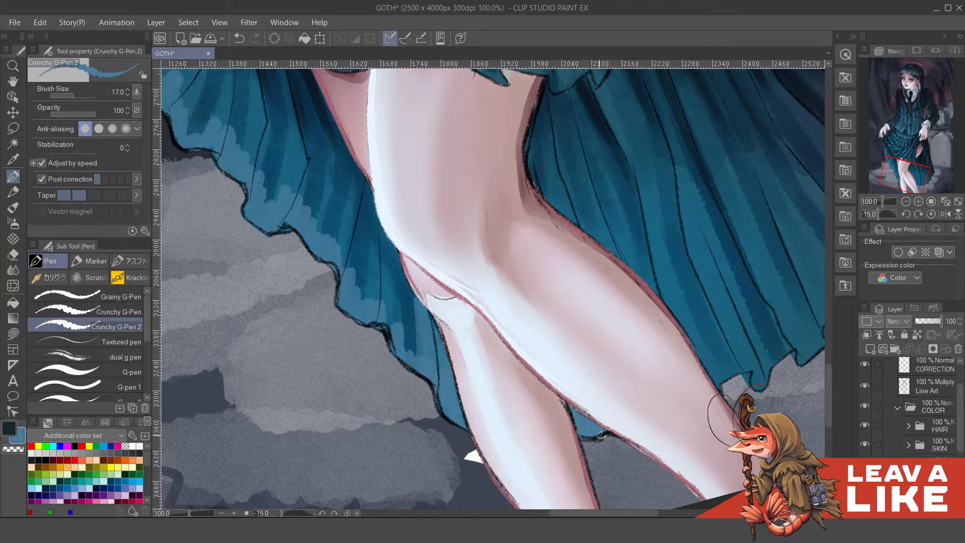
scroll(742, 332, down, 3)
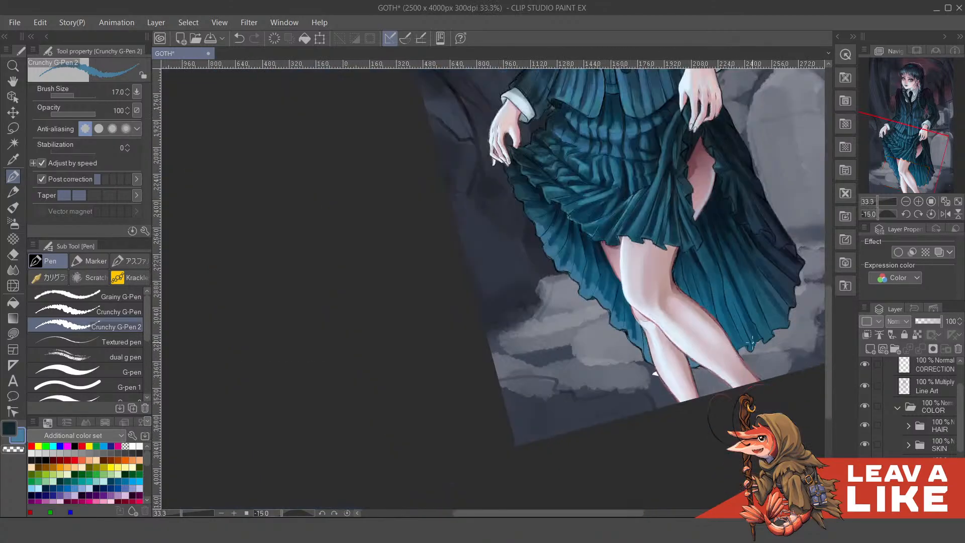
Return to the pencil brush, sample a dark blue from the back skirt and shade its pleats beneath the front hem, redoing the first stroke
scroll(745, 354, up, 1)
key(p)
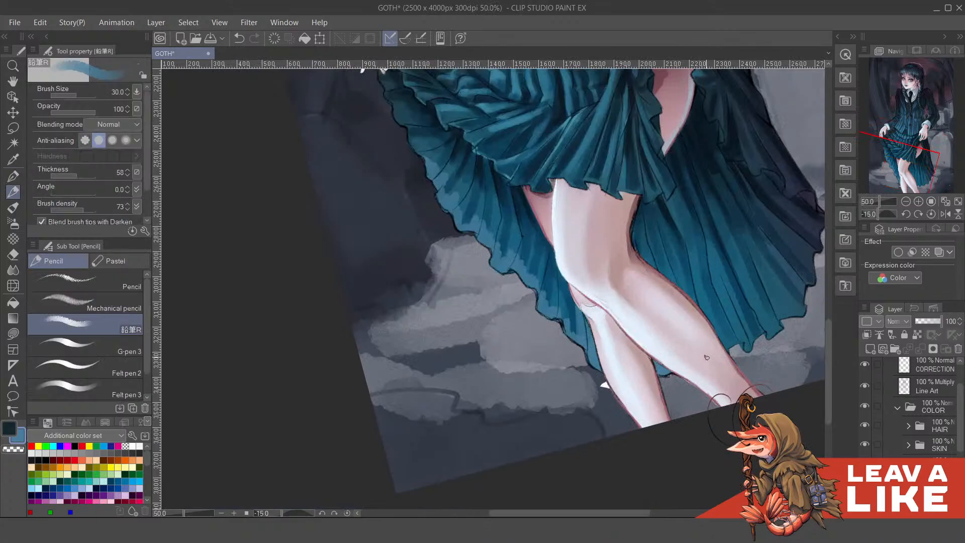
drag(741, 335, 681, 357)
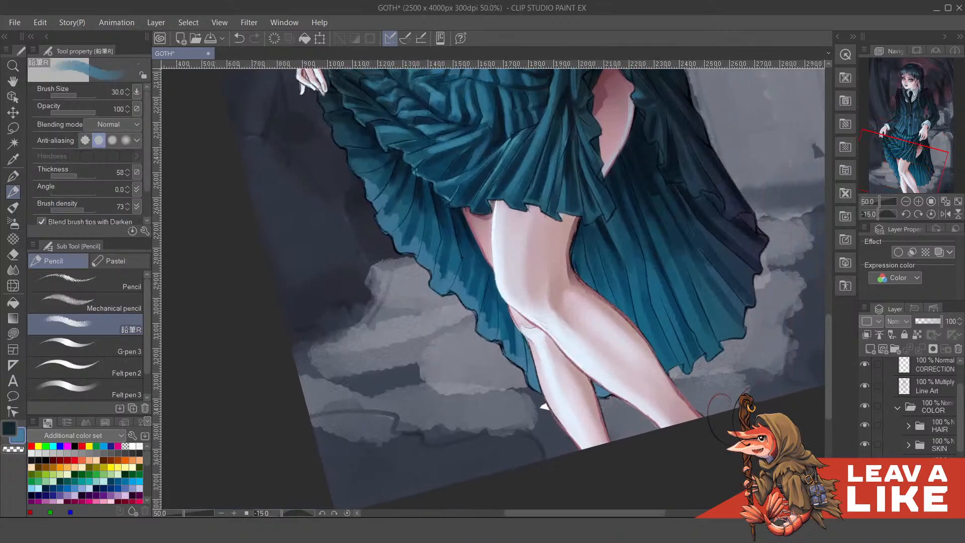
click(933, 484)
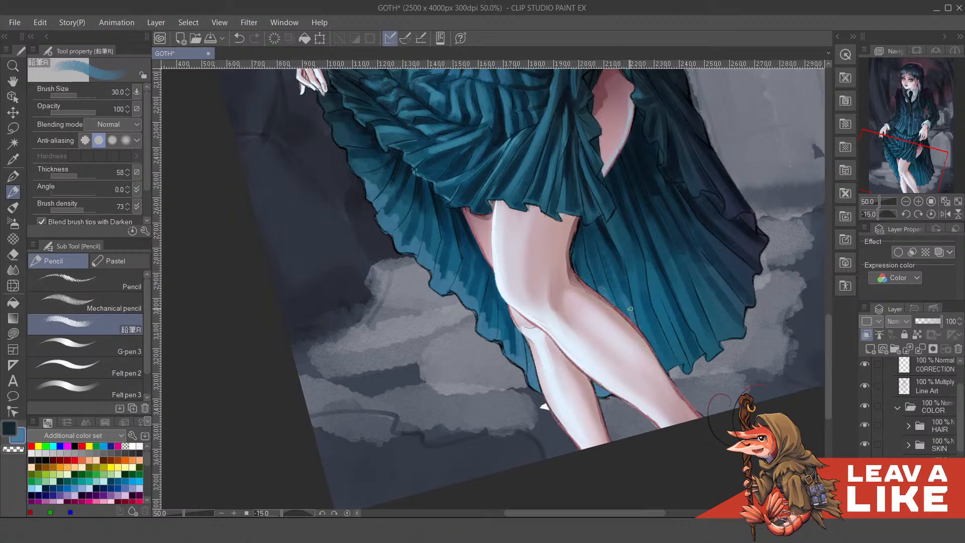
mouse_move(647, 275)
mouse_down()
mouse_move(652, 325)
mouse_move(646, 314)
mouse_up()
key(x)
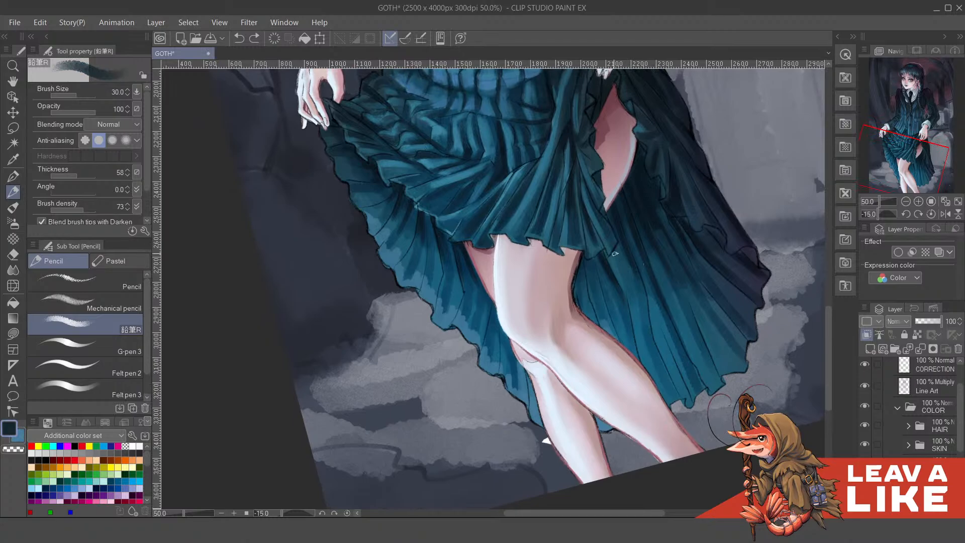
key(alt)
alt+click(647, 242)
drag(613, 256, 637, 328)
key(ctrl+z)
mouse_move(613, 257)
mouse_down()
mouse_move(636, 314)
mouse_move(632, 287)
mouse_up()
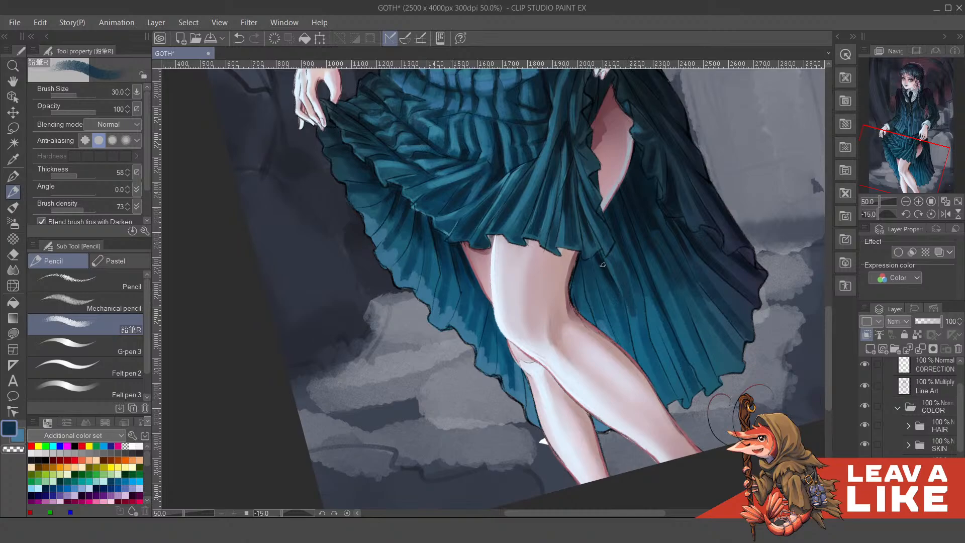
Deepen the pleat shadows of the back skirt beside the knee and calf down toward its hem, redoing one stroke
drag(609, 288, 626, 334)
drag(602, 279, 618, 331)
key(ctrl+z)
mouse_move(629, 305)
mouse_down()
mouse_move(639, 344)
mouse_move(641, 335)
mouse_up()
mouse_move(635, 293)
mouse_down()
mouse_move(648, 372)
mouse_move(665, 403)
mouse_up()
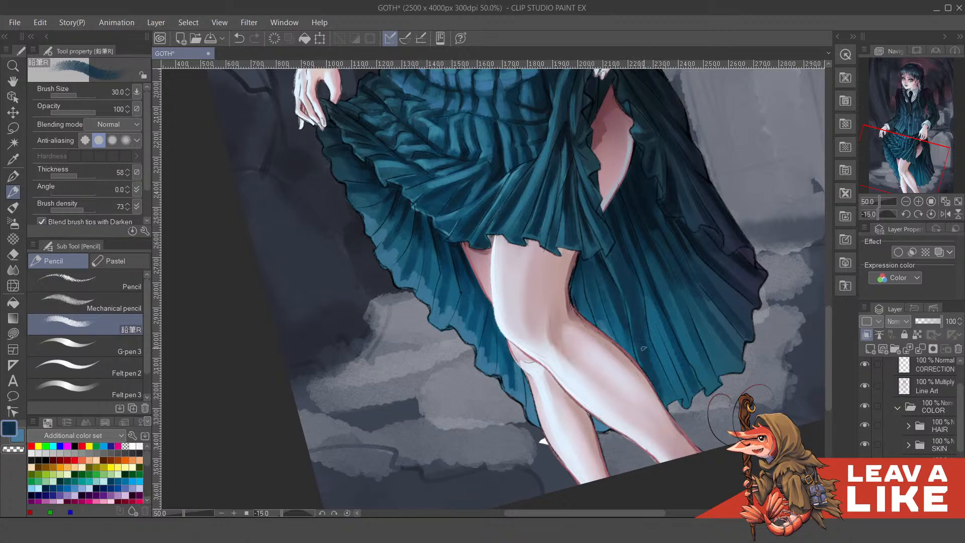
Try a dark blue shadow stroke in mirrored view on the back skirt, running from the front hem toward the knee
key(h)
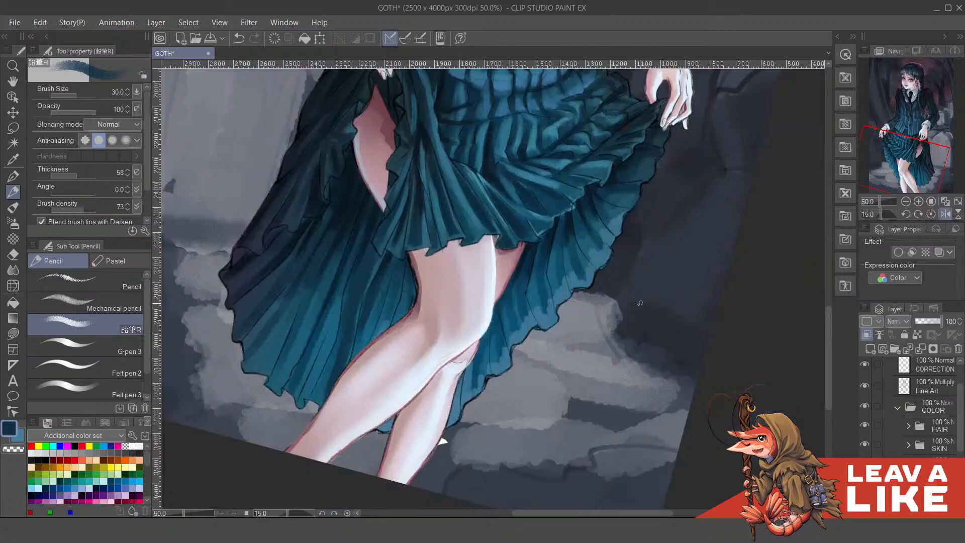
key(minus)
key(minus)
key(minus)
key(minus)
key(minus)
key(minus)
key(minus)
key(minus)
drag(408, 383, 471, 319)
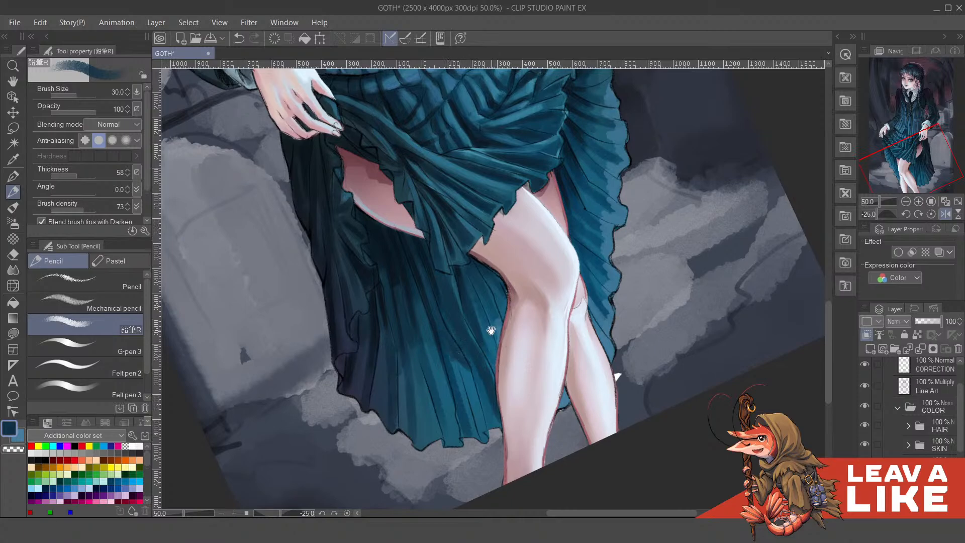
scroll(467, 302, up, 1)
drag(469, 297, 493, 355)
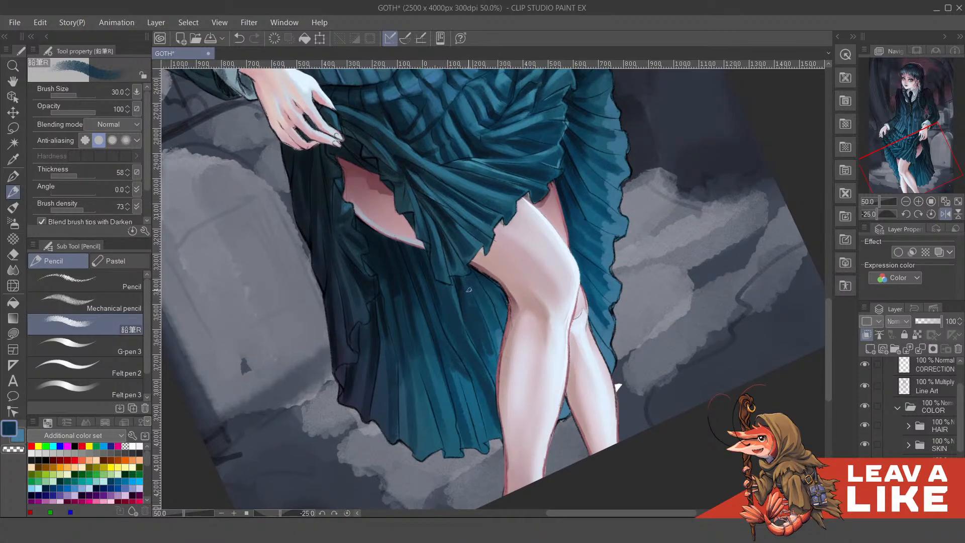
key(ctrl+z)
Sample a darker blue below the front hem and paint shadow strokes down the back pleats beside the knee, redoing the first
alt+click(459, 286)
drag(467, 292, 493, 352)
key(ctrl+z)
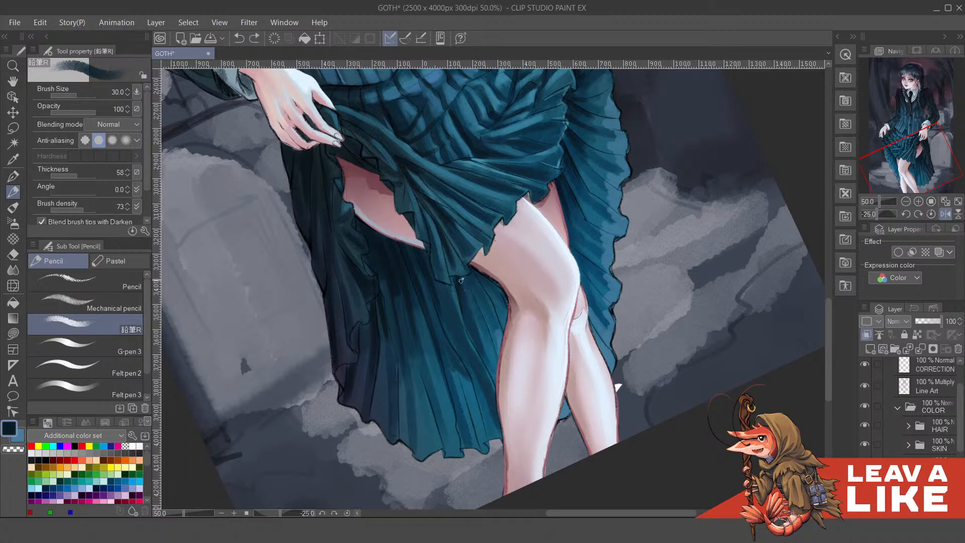
drag(467, 287, 492, 354)
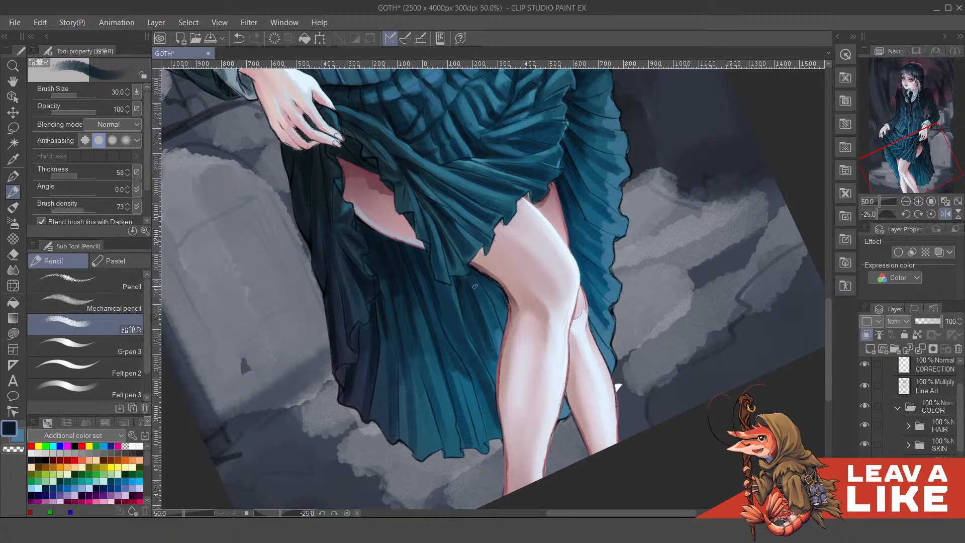
drag(469, 280, 501, 350)
drag(488, 316, 502, 347)
drag(484, 291, 503, 332)
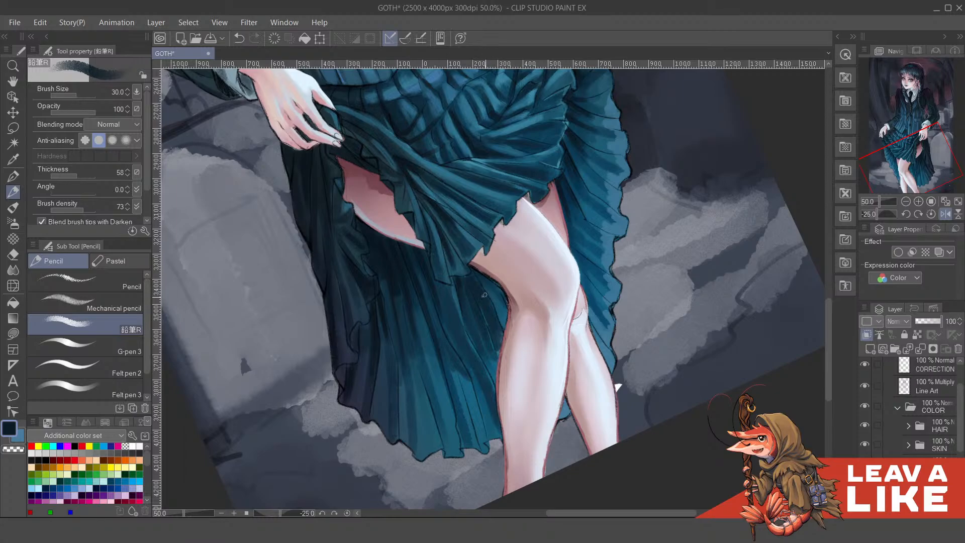
Refine the back-skirt pleats beside the knee with dark strokes and a sampled lighter blue, redoing the unsatisfactory strokes
drag(464, 307, 490, 358)
drag(473, 313, 483, 327)
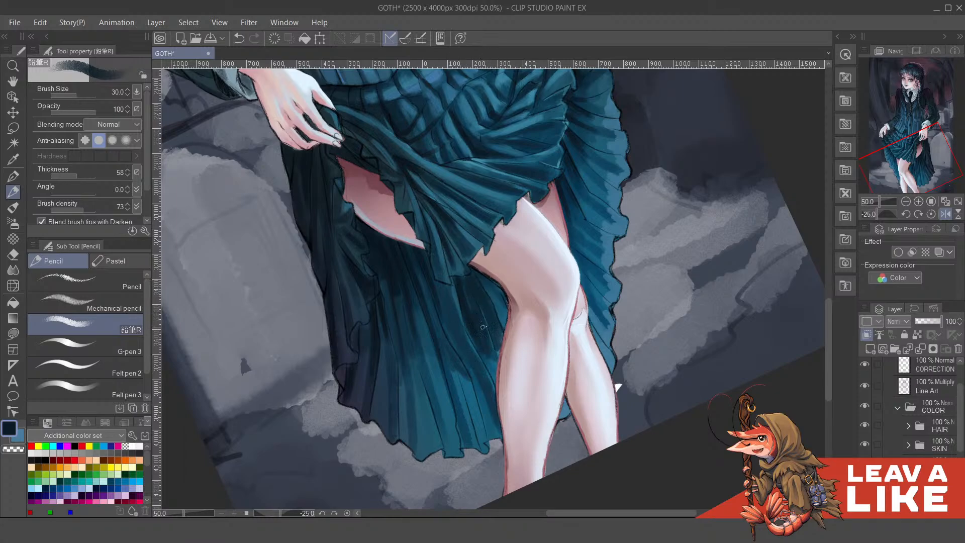
key(ctrl+z)
alt+click(493, 328)
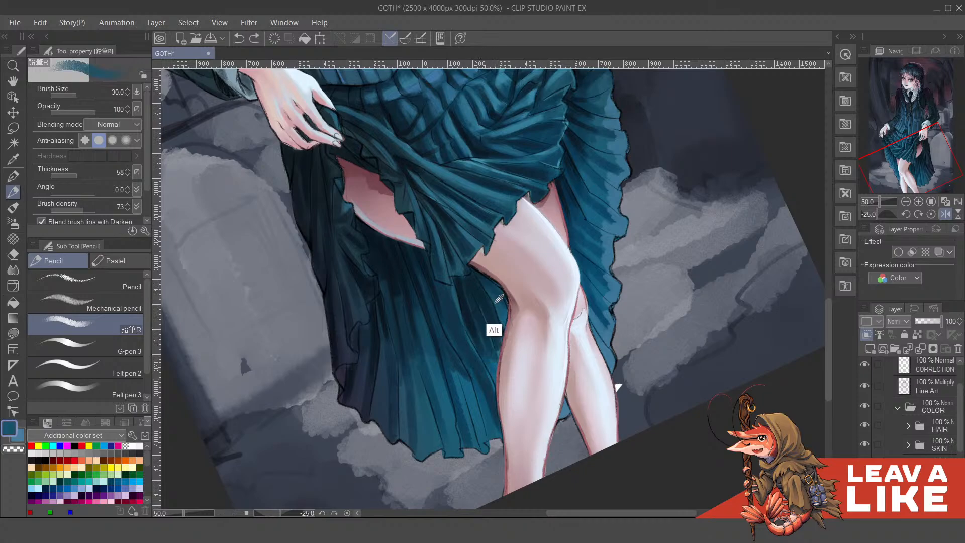
drag(481, 300, 497, 346)
key(ctrl+z)
drag(483, 311, 498, 343)
alt+click(495, 338)
drag(478, 294, 498, 334)
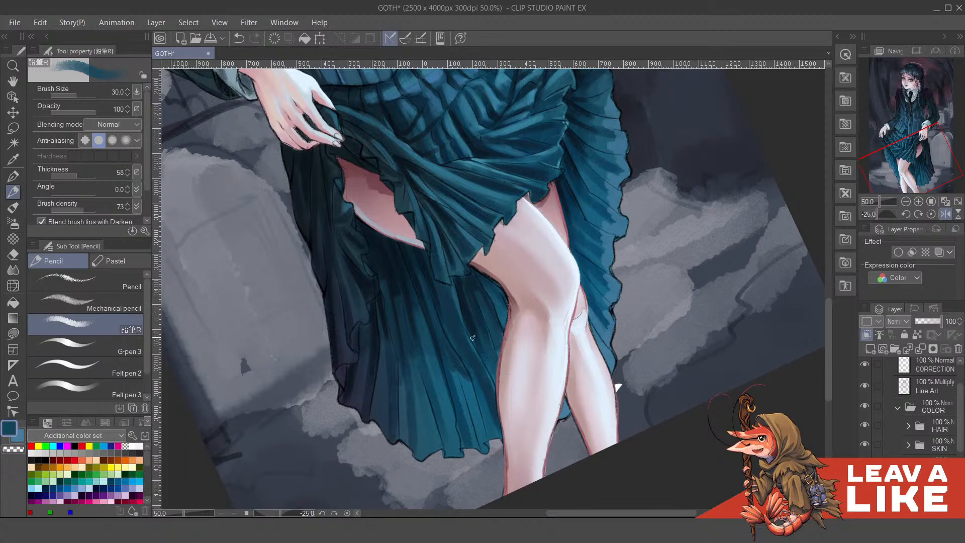
Sample a blue from the back skirt and paint a long stroke down the pleats beside the knee
scroll(608, 232, down, 1)
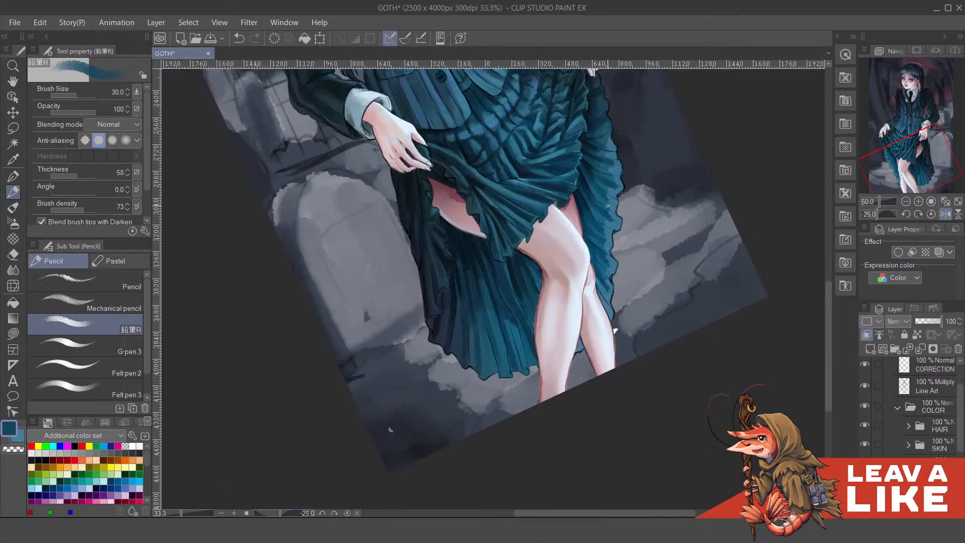
key(asciicircum)
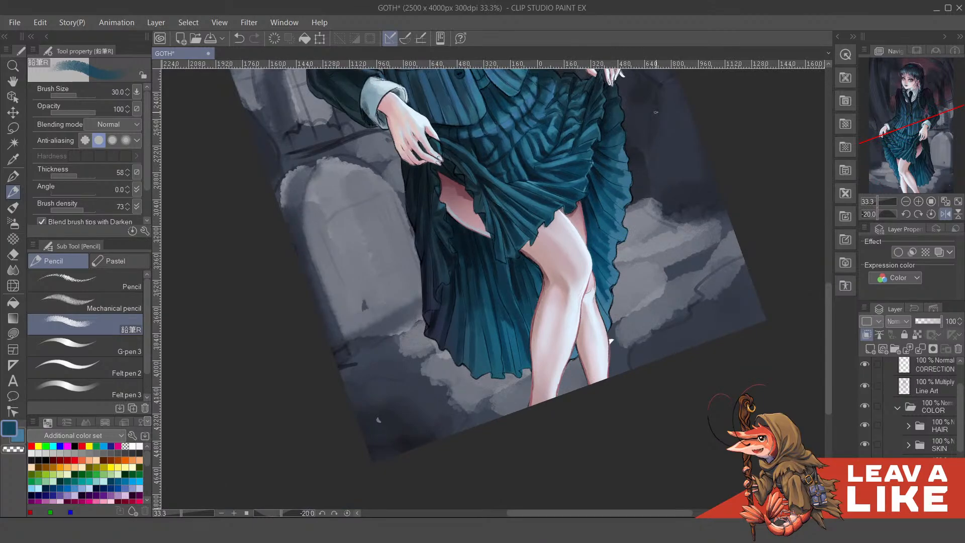
scroll(656, 112, up, 2)
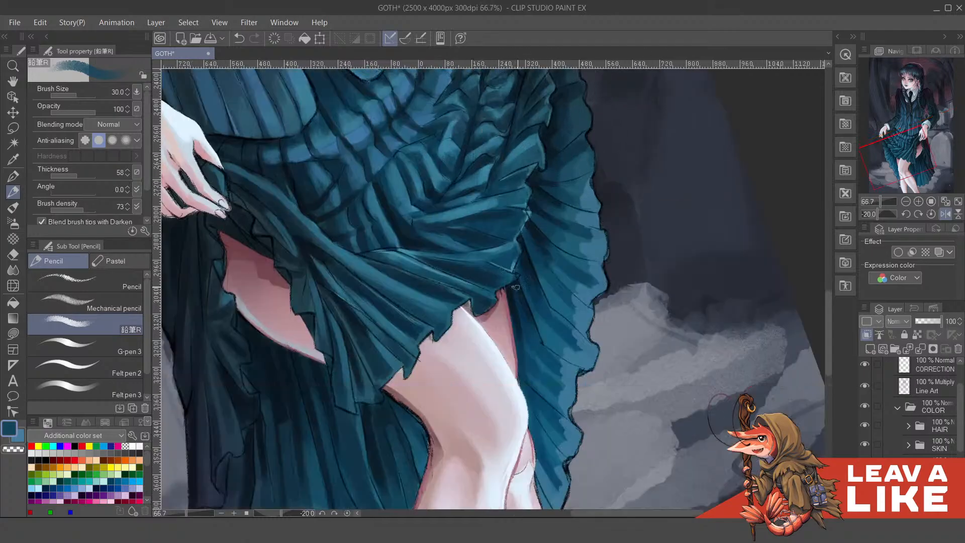
drag(356, 494, 521, 385)
alt+click(514, 391)
mouse_move(519, 301)
mouse_down()
mouse_move(531, 368)
mouse_move(557, 420)
mouse_up()
Sample a darker blue and paint shadow strokes down the back pleats beneath the front hem
alt+click(538, 336)
drag(531, 317, 556, 406)
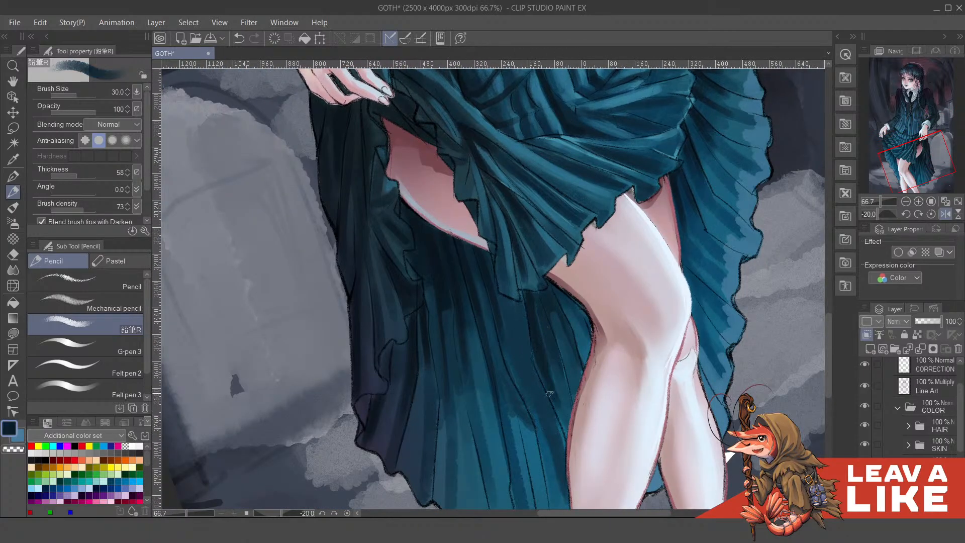
drag(540, 361, 560, 426)
drag(479, 259, 513, 381)
drag(501, 336, 533, 412)
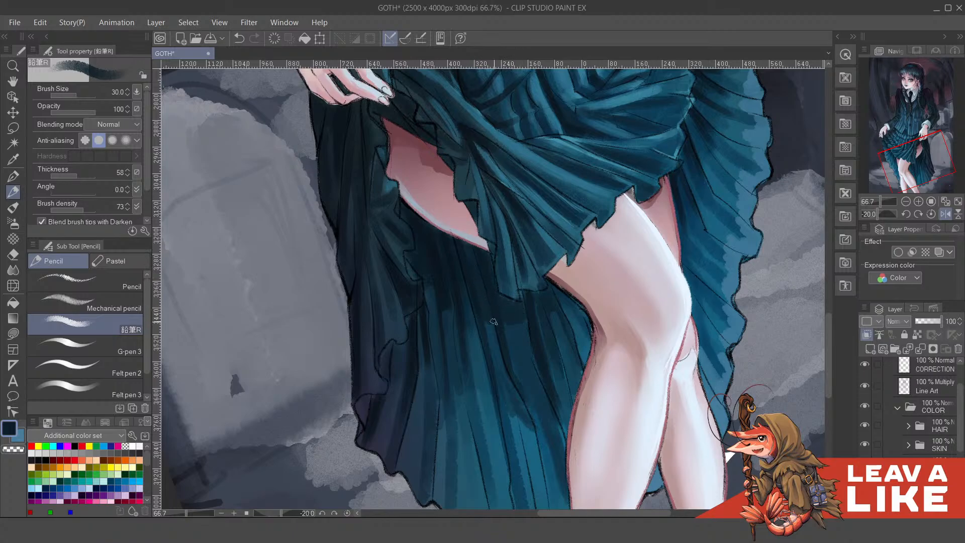
drag(539, 288, 542, 295)
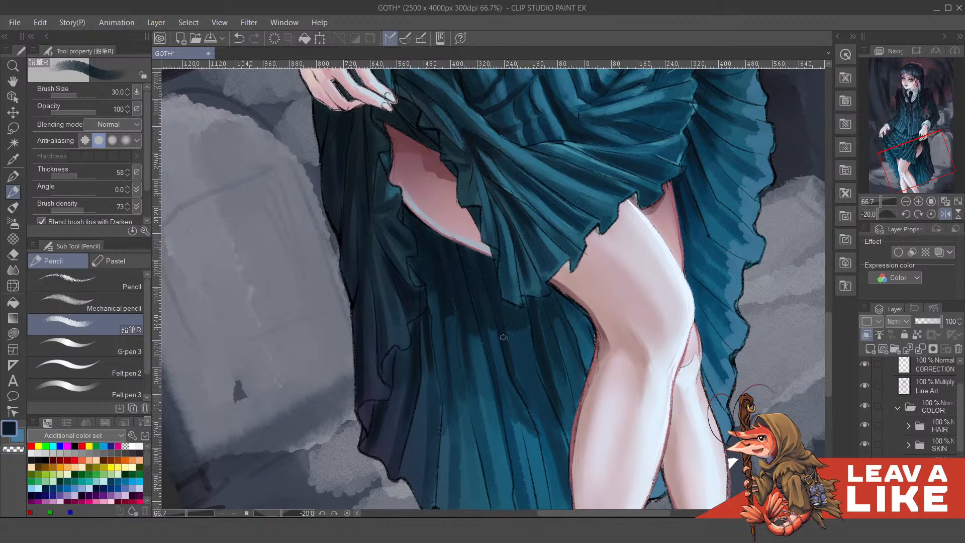
Examine the back skirt's pleat shading from a zoomed-out, straighter view and again at closer range
key(ctrl+minus)
key(ctrl+minus)
key(ctrl+minus)
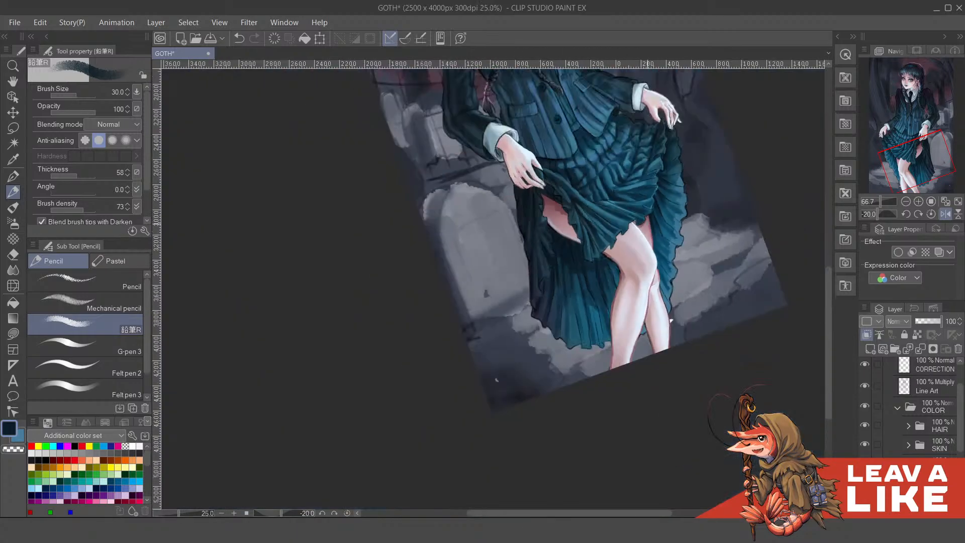
key(asciicircum)
key(ctrl+plus)
key(ctrl+plus)
drag(514, 295, 538, 325)
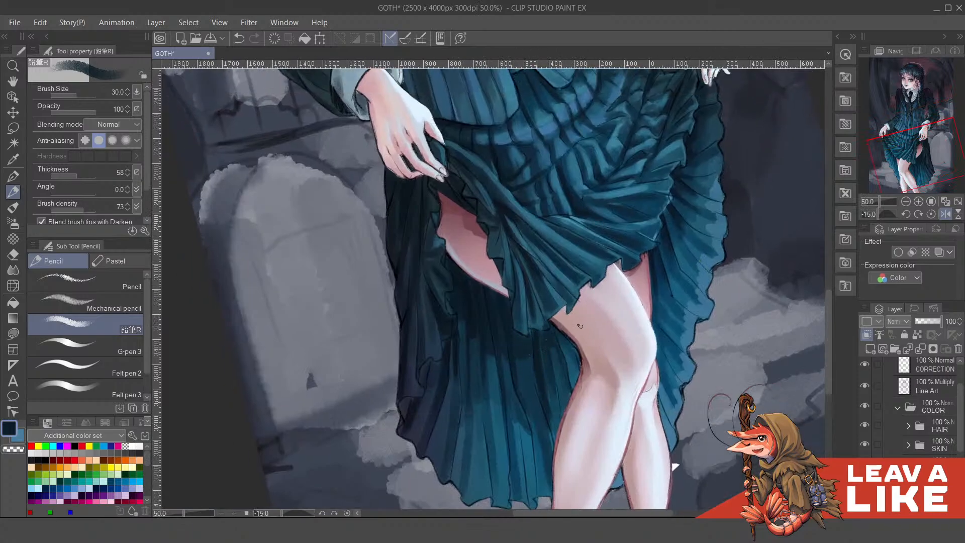
scroll(576, 347, down, 2)
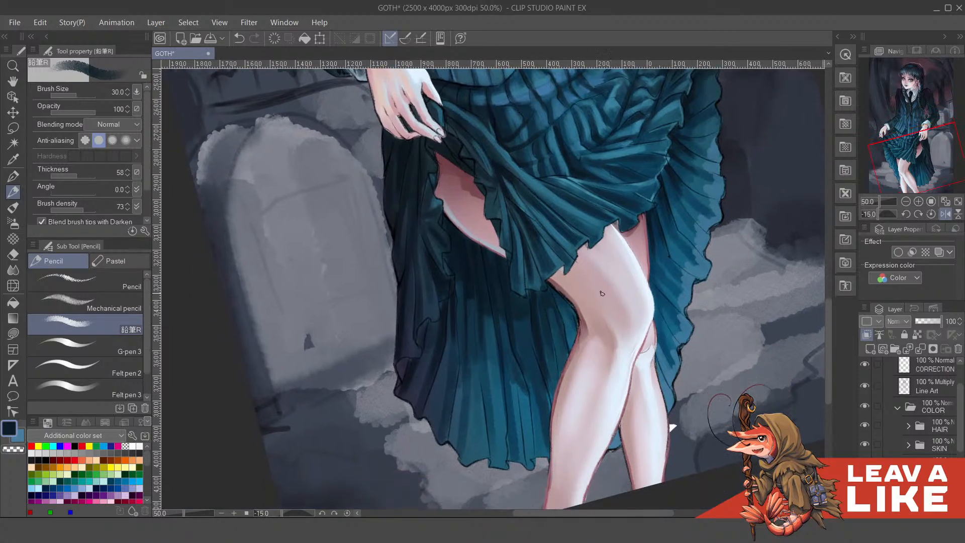
scroll(558, 334, down, 1)
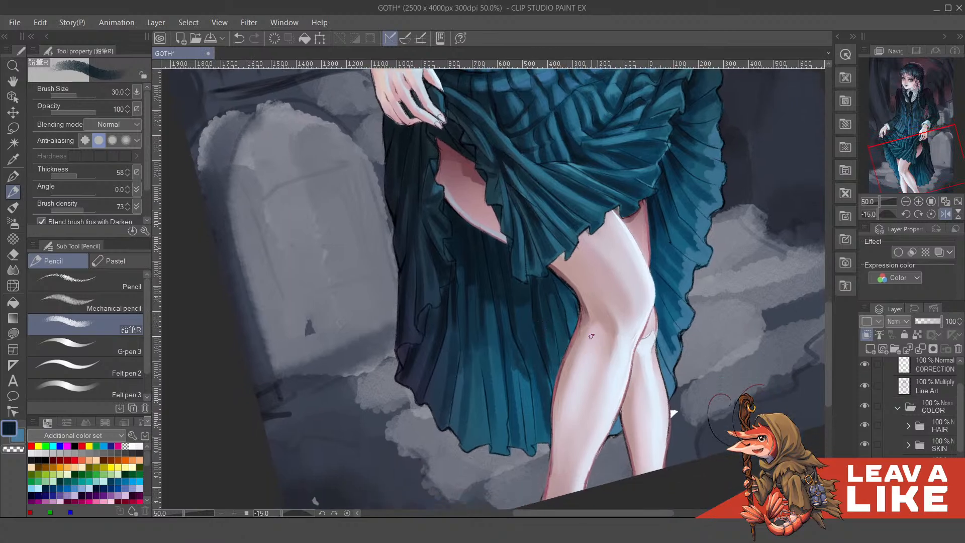
drag(592, 336, 591, 332)
Sample a mid blue from the back pleats and try a short stroke next to the dark outer fold
alt+click(488, 363)
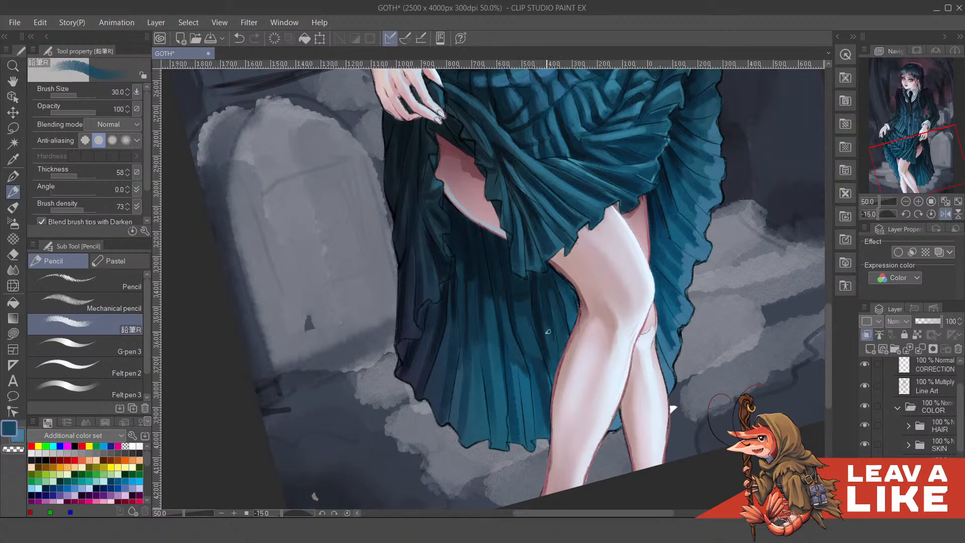
scroll(553, 360, up, 2)
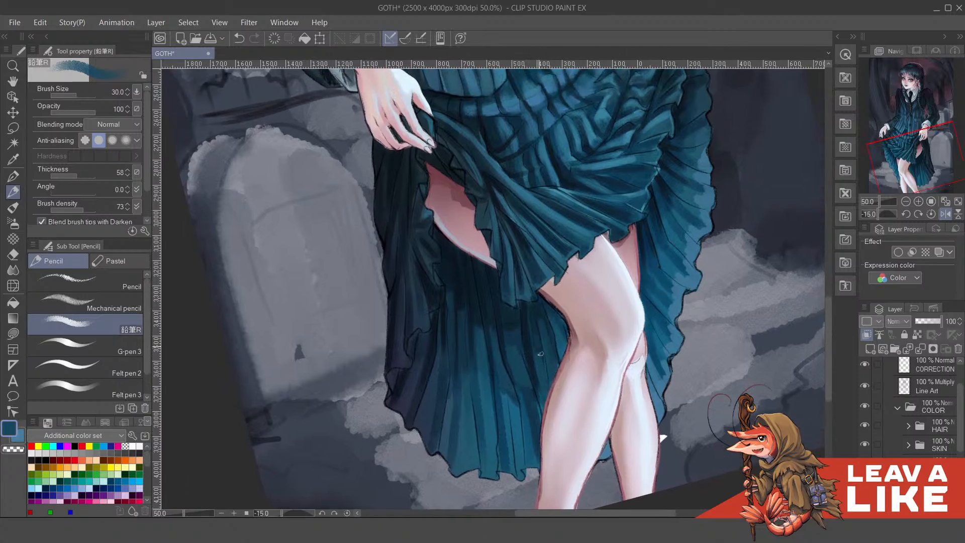
scroll(557, 330, left, 2)
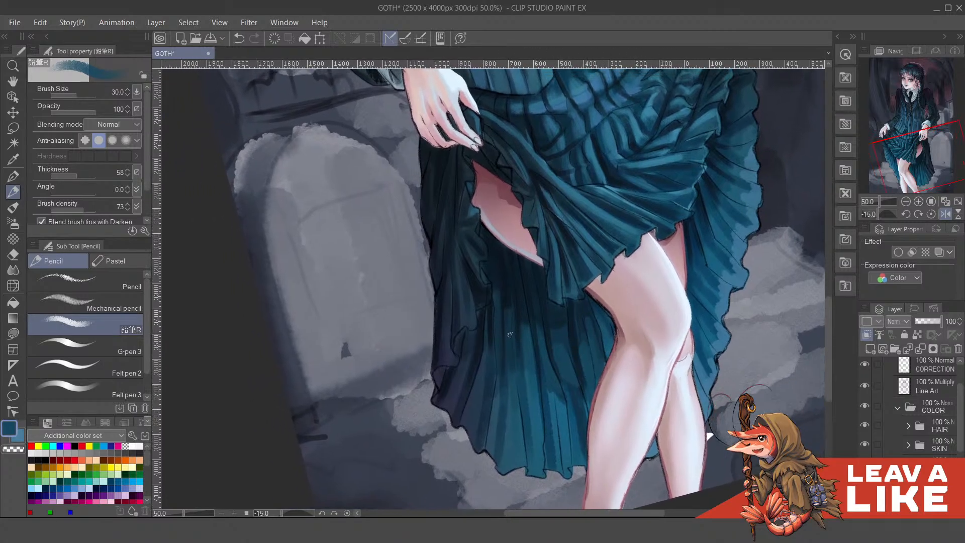
scroll(522, 309, down, 1)
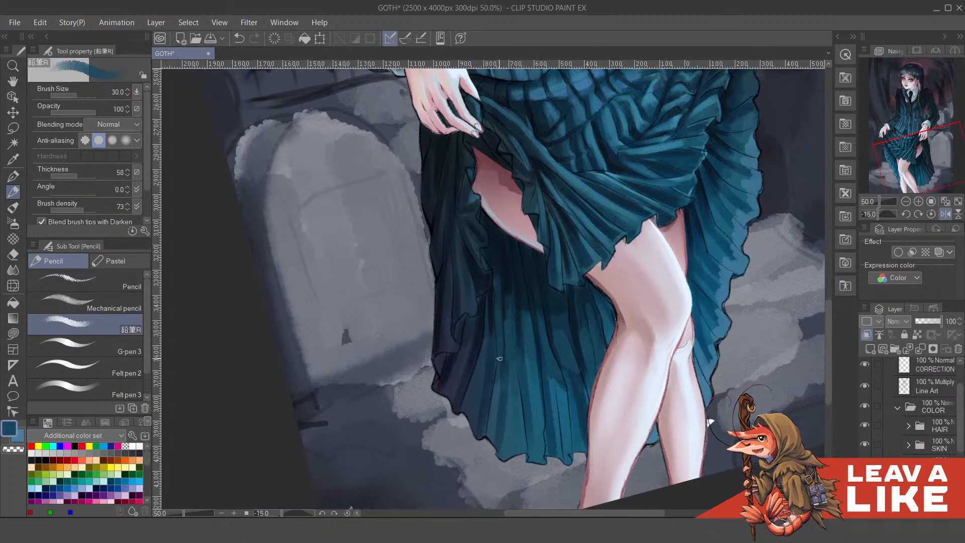
drag(488, 326, 490, 341)
key(ctrl+z)
Sample dark navy tones around the back skirt's outer fold and paint a shadow stroke down that fold
alt+click(491, 351)
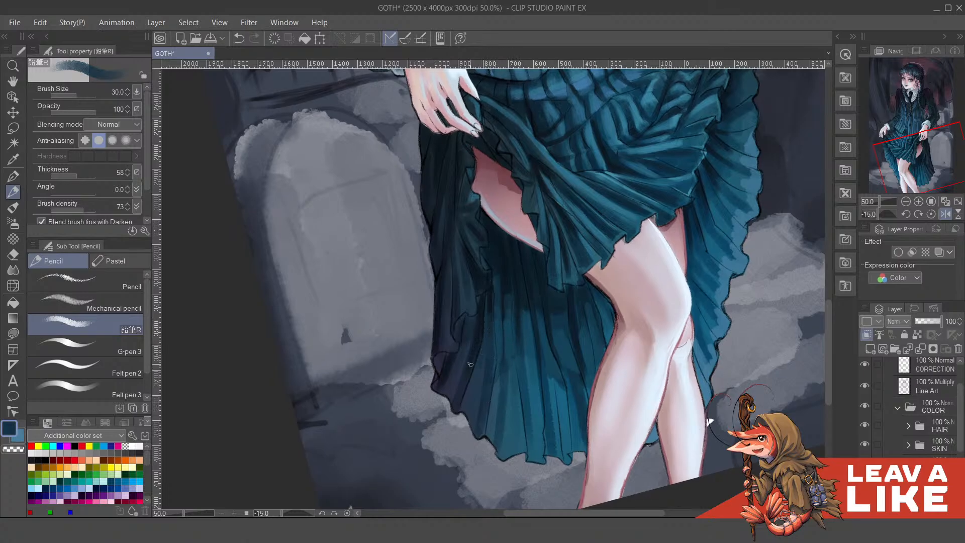
alt+click(459, 380)
scroll(476, 390, up, 2)
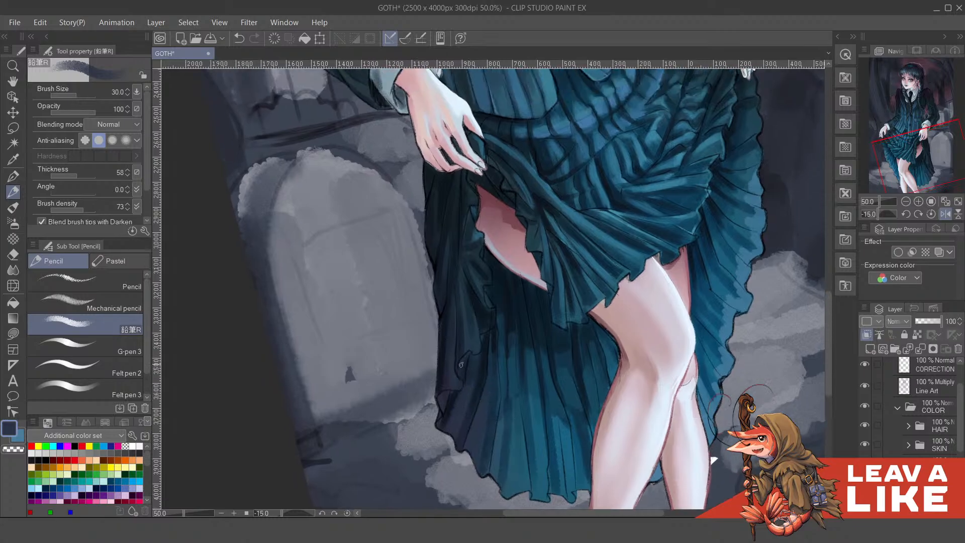
alt+click(459, 332)
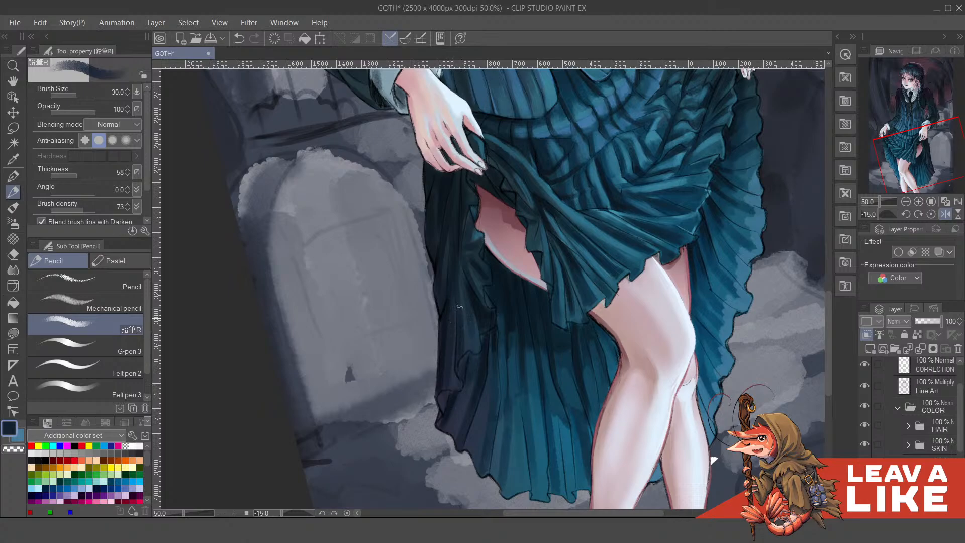
drag(468, 310, 482, 354)
Add navy shadow strokes to the back pleats beside the outer fold, undoing the first one
drag(527, 437, 511, 347)
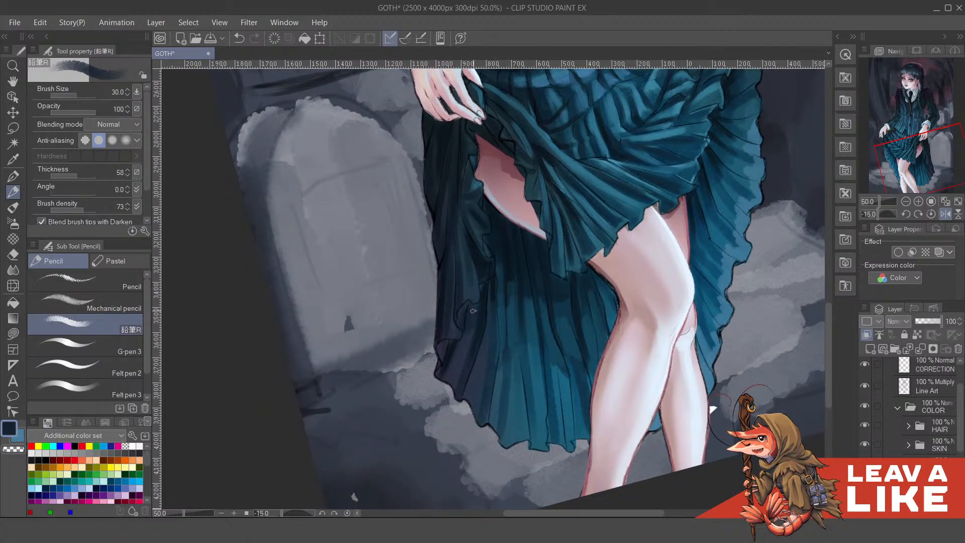
drag(473, 324, 466, 334)
key(ctrl+z)
drag(510, 328, 507, 298)
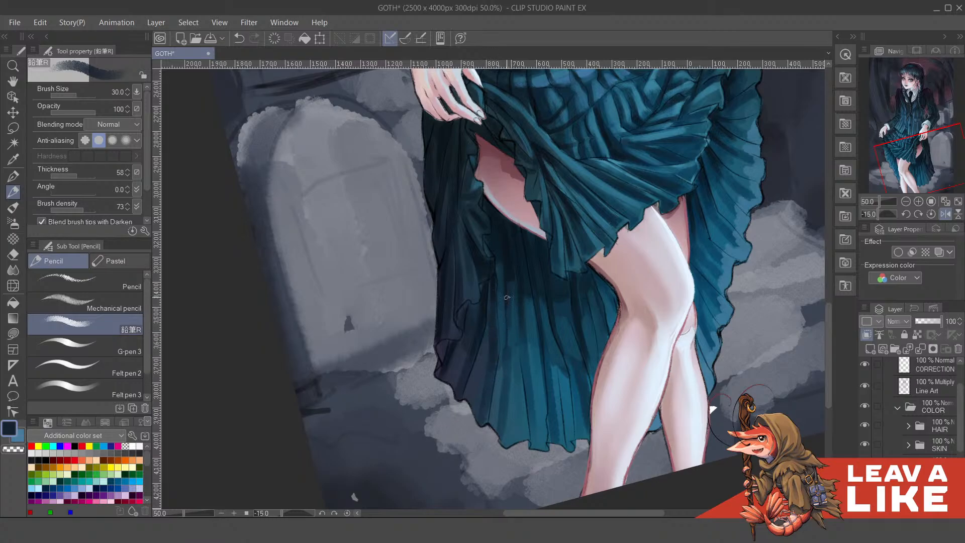
drag(522, 336, 524, 355)
drag(655, 310, 578, 325)
drag(679, 275, 652, 319)
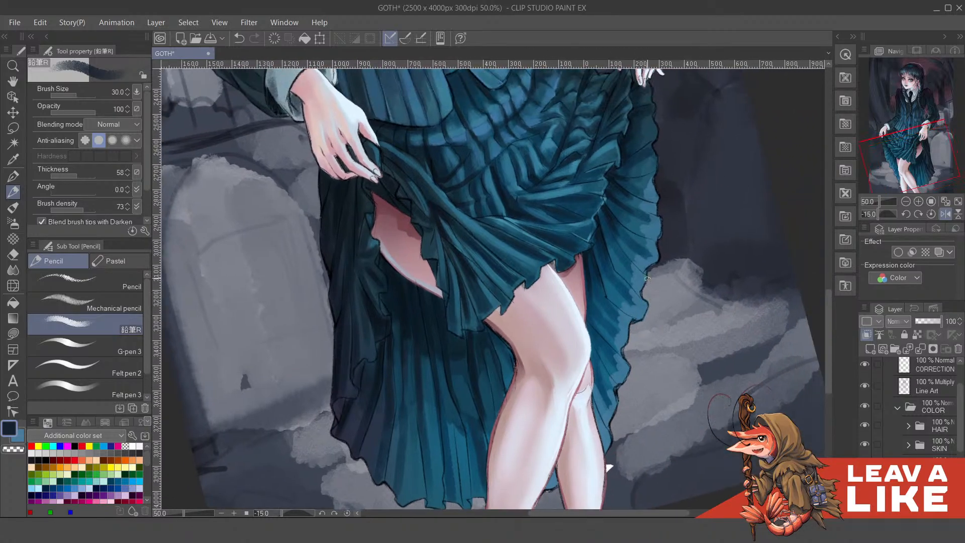
Sample a brighter teal near the back hem and paint a lighter stroke up the middle of a pleat
scroll(650, 134, down, 2)
key(asciicircum)
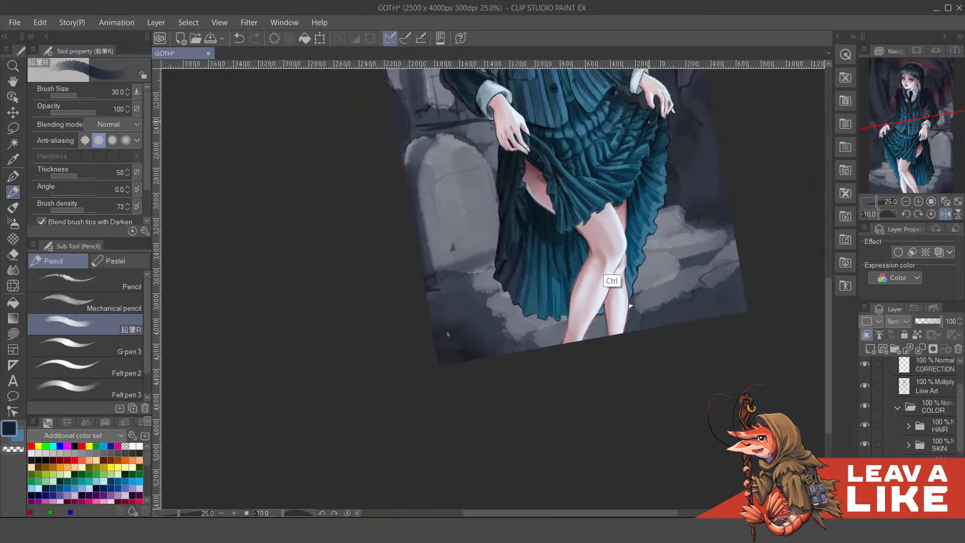
drag(612, 280, 568, 350)
scroll(568, 350, up, 2)
drag(502, 357, 508, 361)
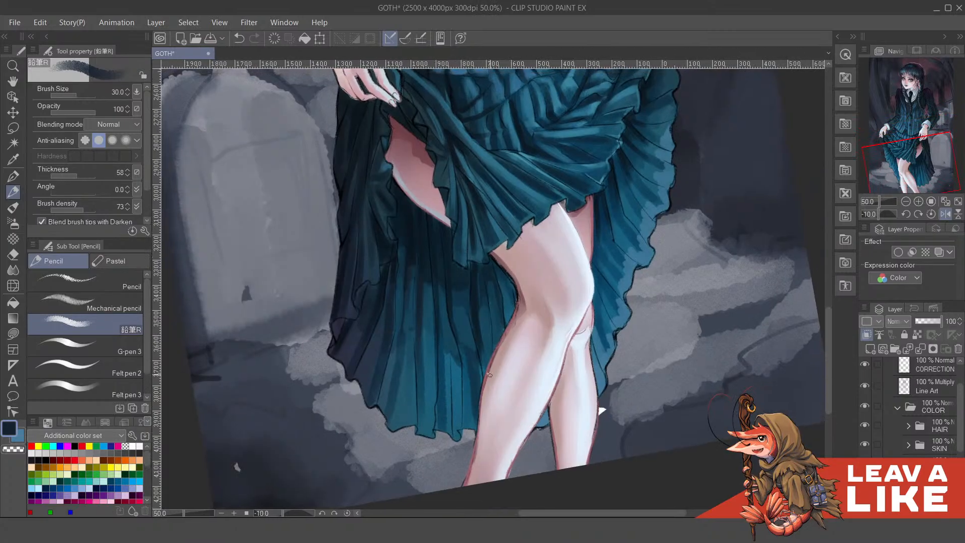
alt+click(443, 400)
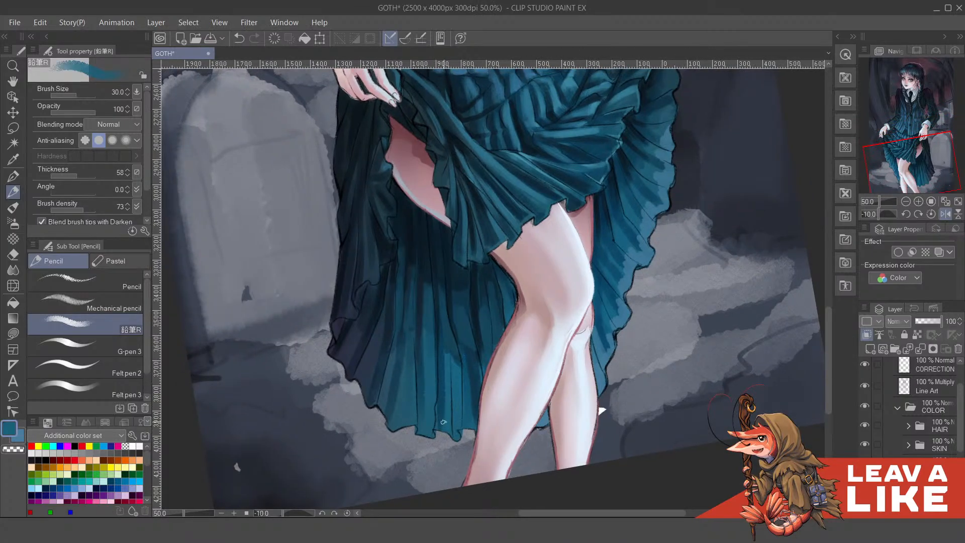
drag(445, 365, 444, 318)
Sample a light blue from the skirt's ruffled edge and try highlight strokes along the edge beside the calf
drag(569, 331, 561, 348)
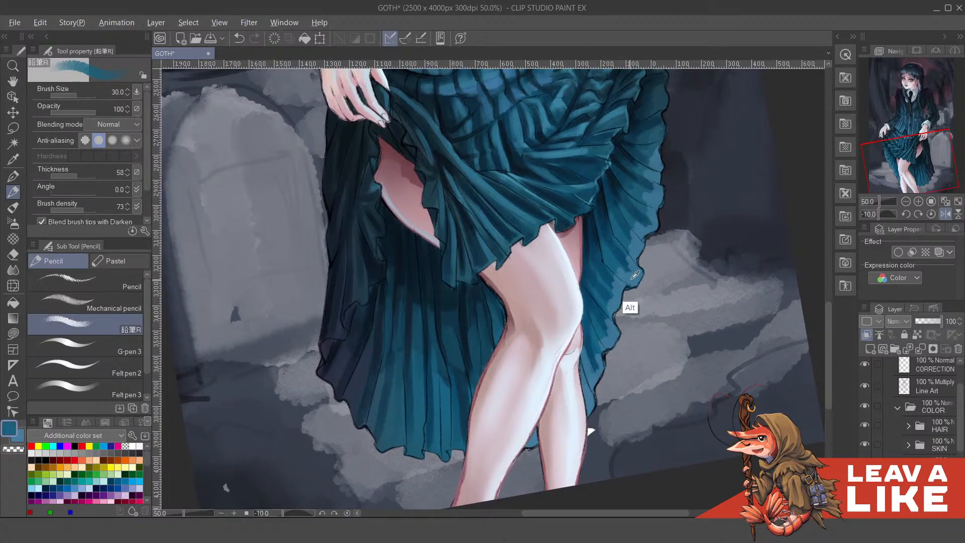
key(c)
click(635, 299)
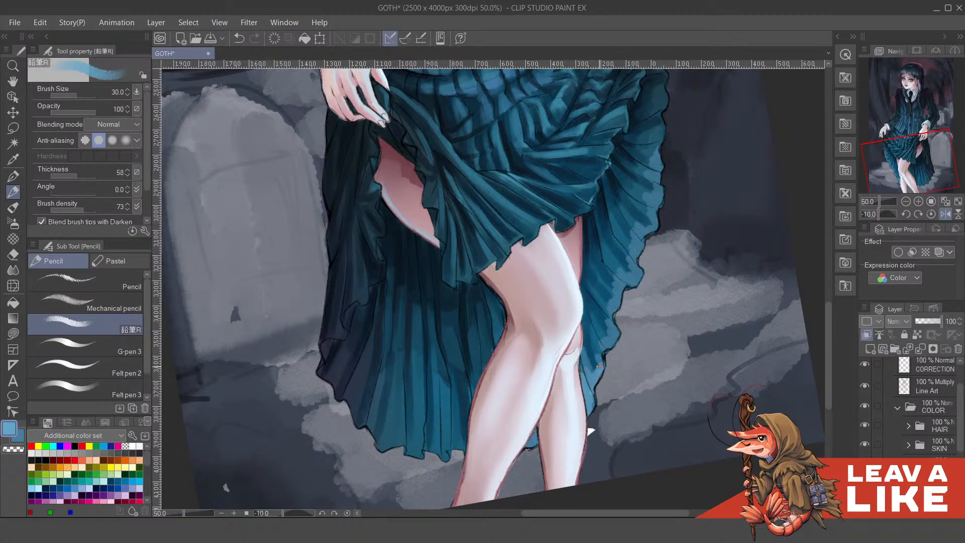
drag(599, 366, 585, 319)
drag(604, 352, 587, 318)
key(ctrl+z)
key(ctrl+z)
drag(620, 378, 609, 358)
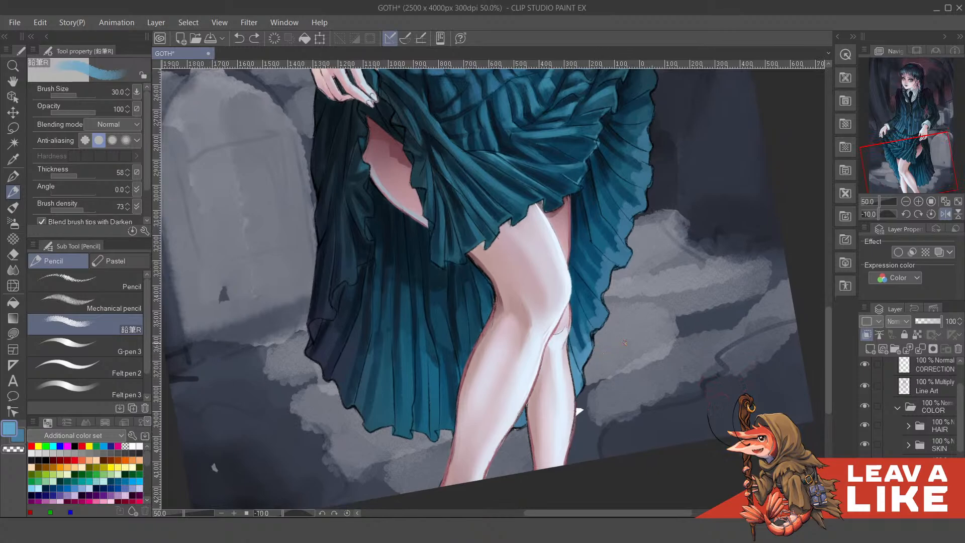
key(ctrl+z)
key(ctrl+z)
Choose a slightly lighter blue and paint highlights along the ruffled outer edge of the skirt beside the knee
drag(595, 356, 593, 380)
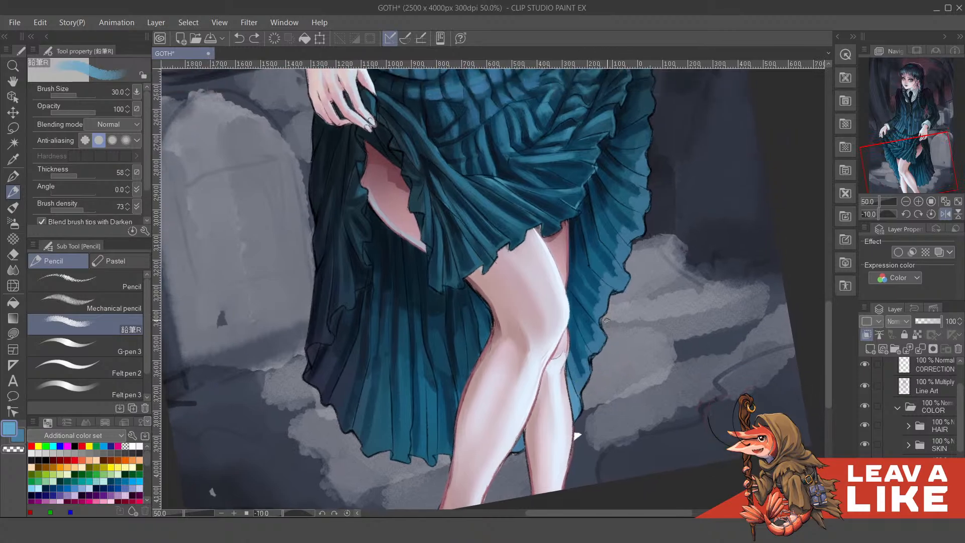
drag(554, 328, 556, 311)
drag(516, 436, 524, 423)
key(F6)
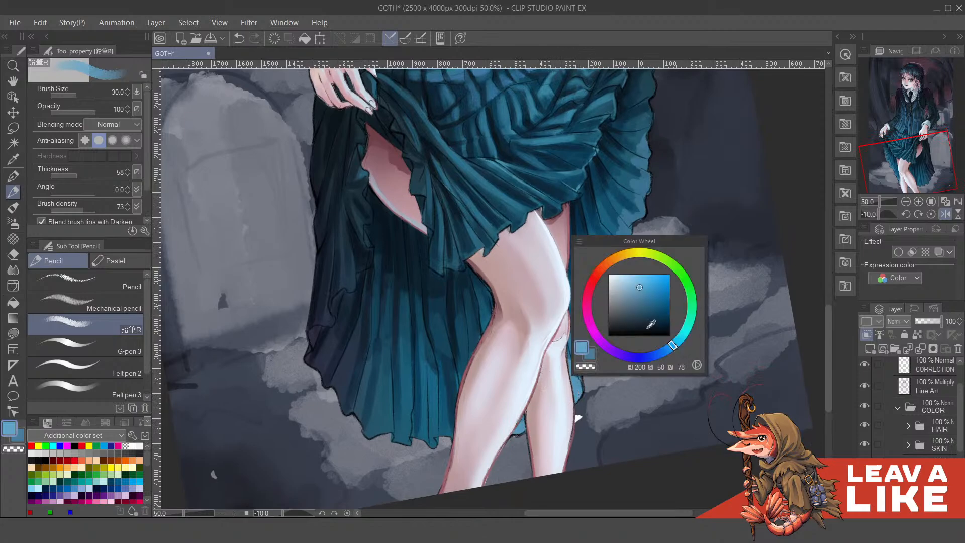
click(638, 286)
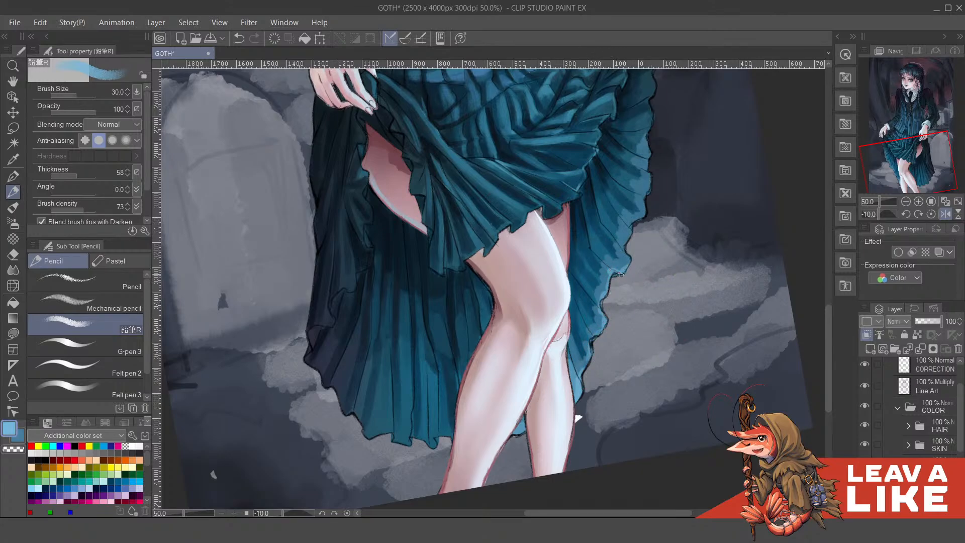
mouse_move(627, 242)
mouse_down()
mouse_move(629, 233)
mouse_move(622, 285)
mouse_move(629, 230)
mouse_up()
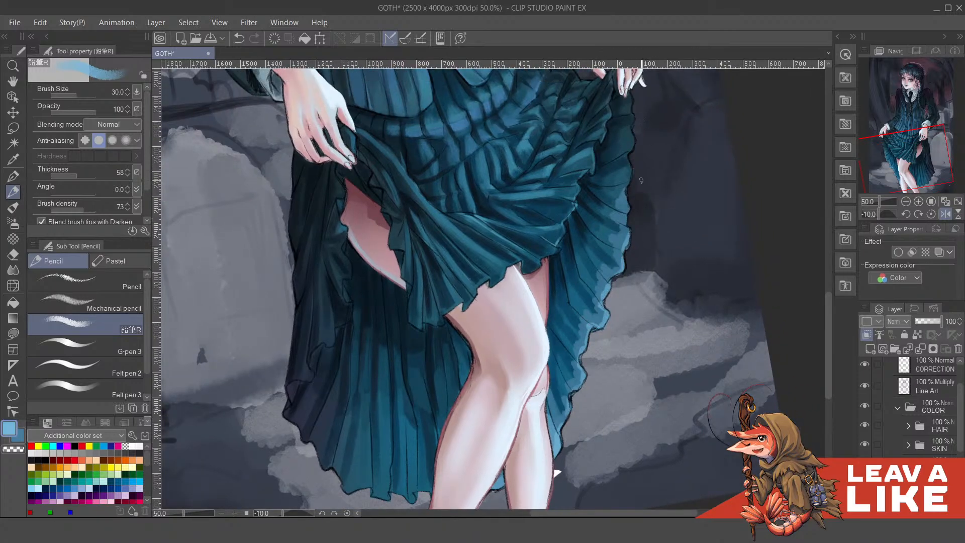
Undo the last stroke and paint light blue highlights along the ruffled back hem on the outer side of the calf
scroll(661, 206, down, 2)
key(h)
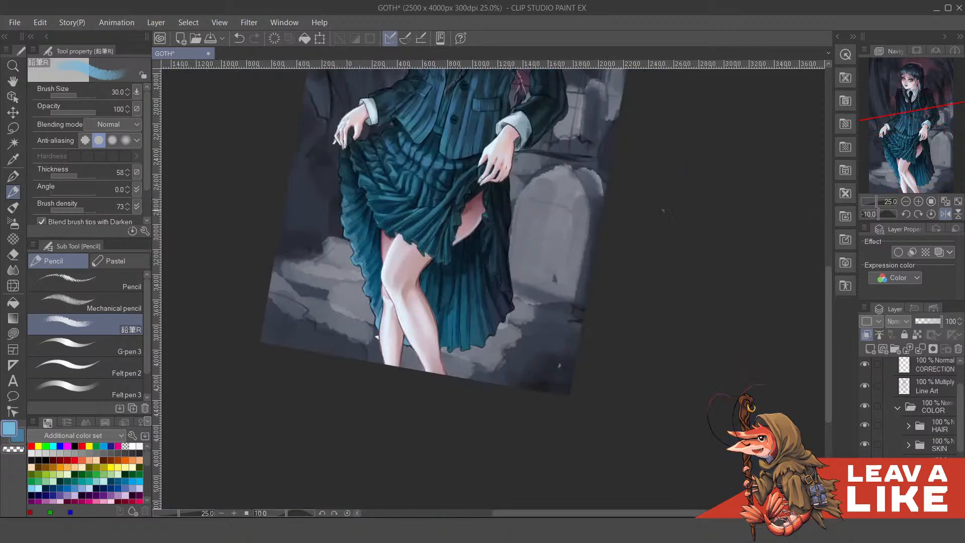
drag(474, 291, 553, 315)
scroll(569, 351, up, 3)
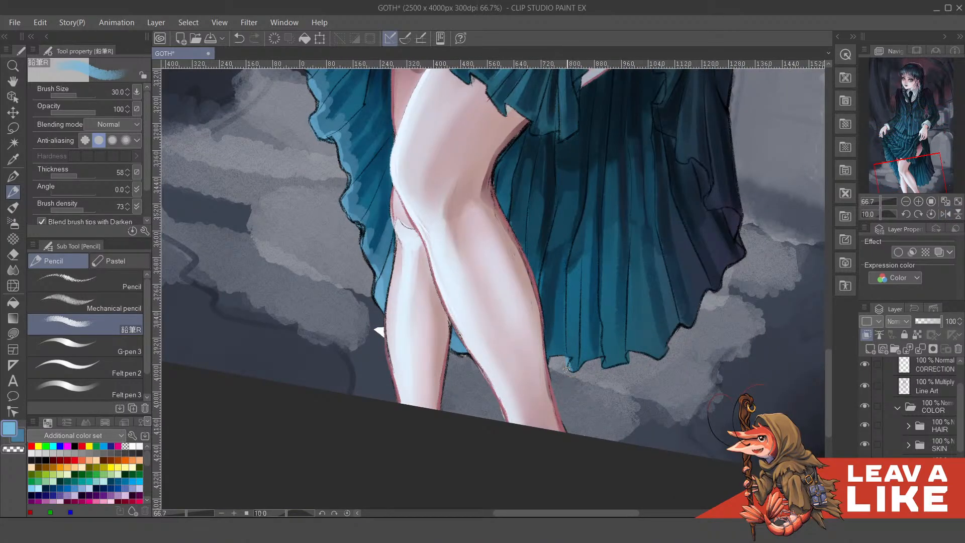
key(ctrl+z)
mouse_move(604, 365)
mouse_down()
mouse_move(639, 356)
mouse_move(627, 368)
mouse_move(648, 361)
mouse_up()
drag(680, 325, 666, 347)
drag(695, 280, 678, 329)
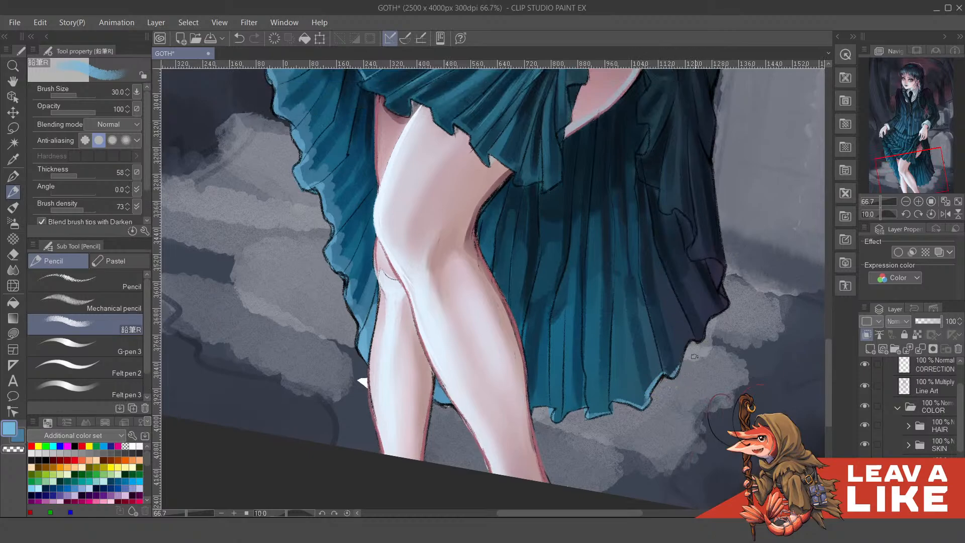
Sample a medium blue from the skirt's outer ruffle and paint over the pleats beside the knee, then sample a darker teal
scroll(724, 352, down, 2)
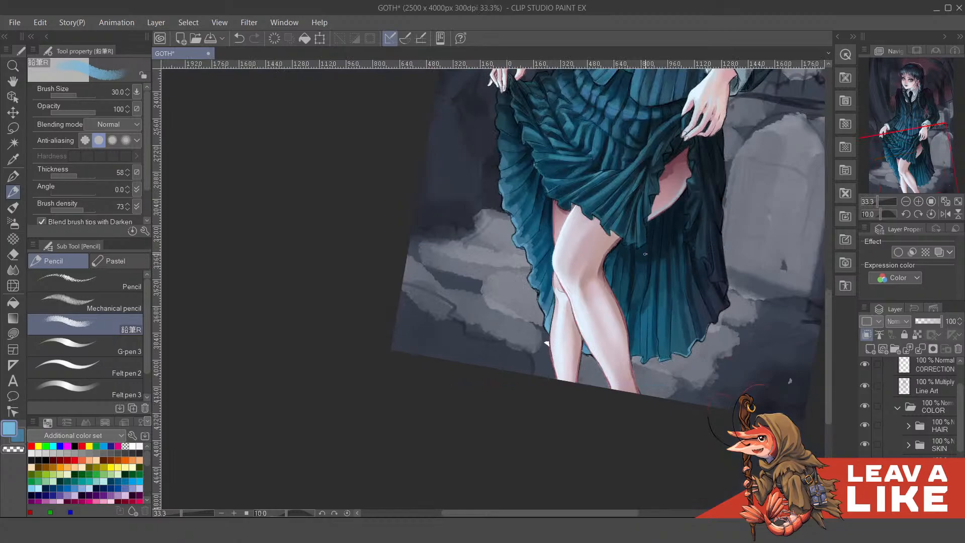
key(minus)
key(minus)
key(minus)
key(minus)
key(minus)
scroll(541, 277, up, 2)
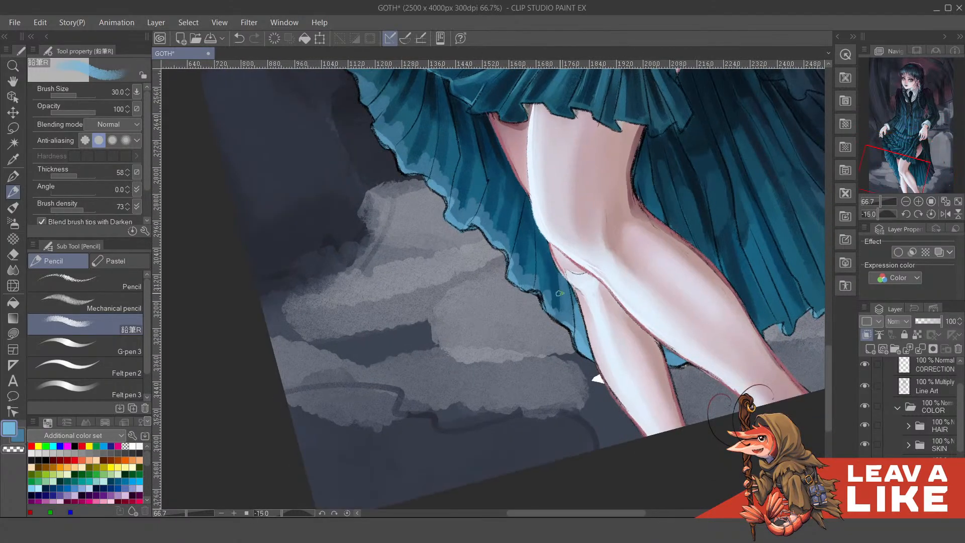
key(minus)
key(minus)
key(minus)
scroll(559, 300, up, 1)
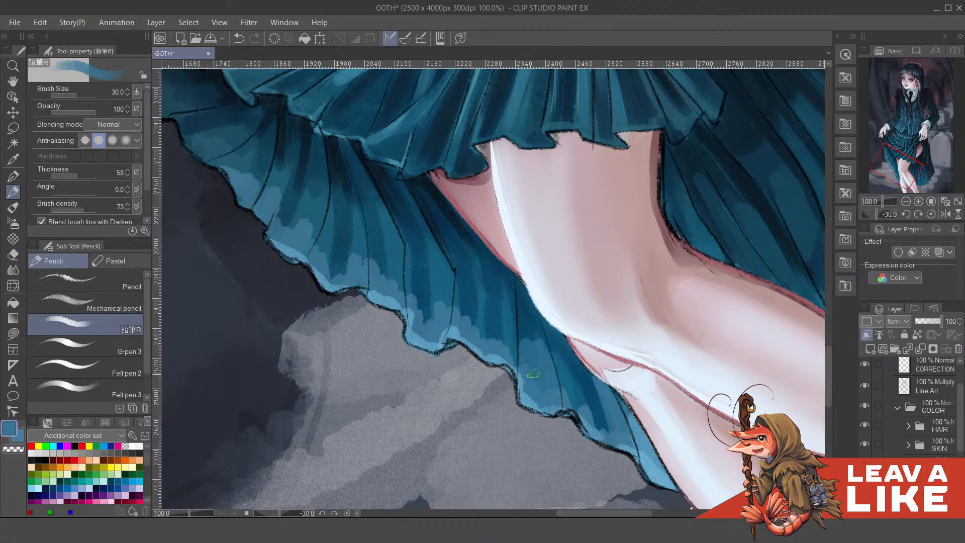
key(alt)
alt+click(541, 383)
drag(552, 360, 557, 397)
key(alt)
alt+click(518, 361)
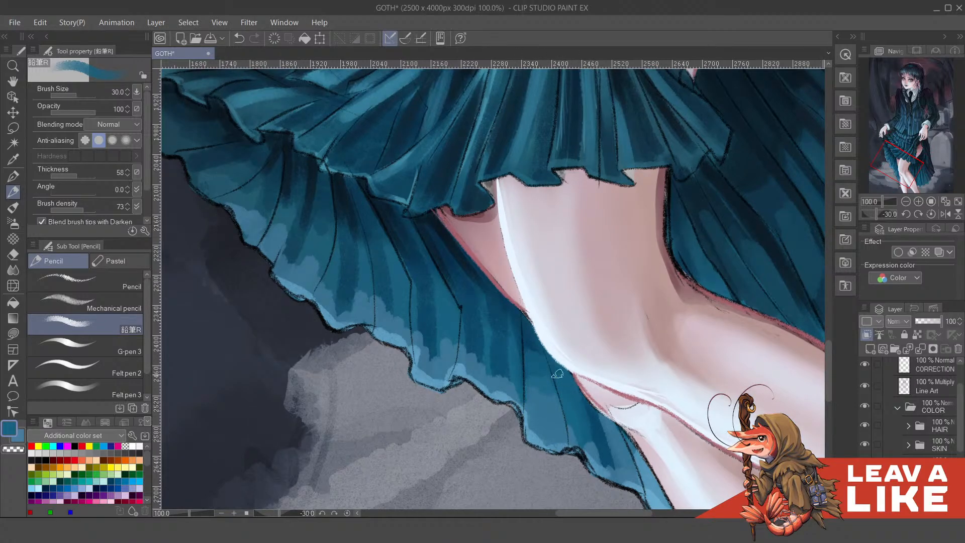
Alternate sampled medium blue and dark teal strokes on the pleats behind the knee, undoing unwanted ones
drag(495, 415, 539, 420)
alt+click(539, 421)
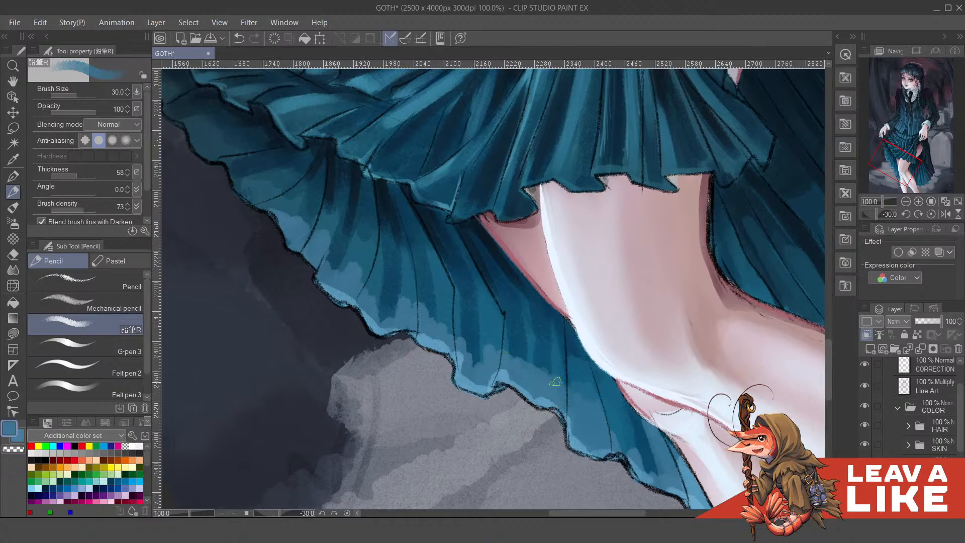
mouse_move(557, 350)
mouse_down()
mouse_move(601, 377)
mouse_move(574, 388)
mouse_up()
alt+click(591, 376)
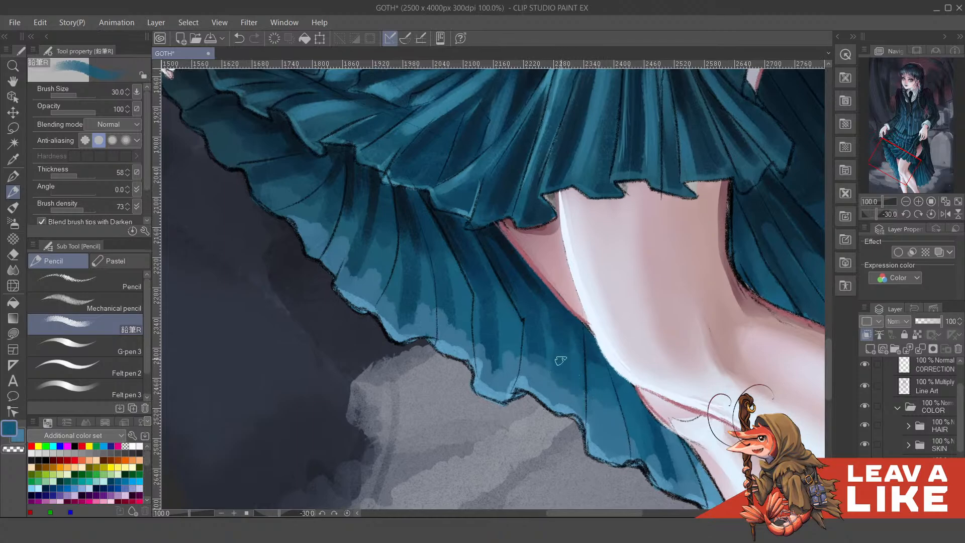
key(ctrl+z)
drag(529, 329, 531, 368)
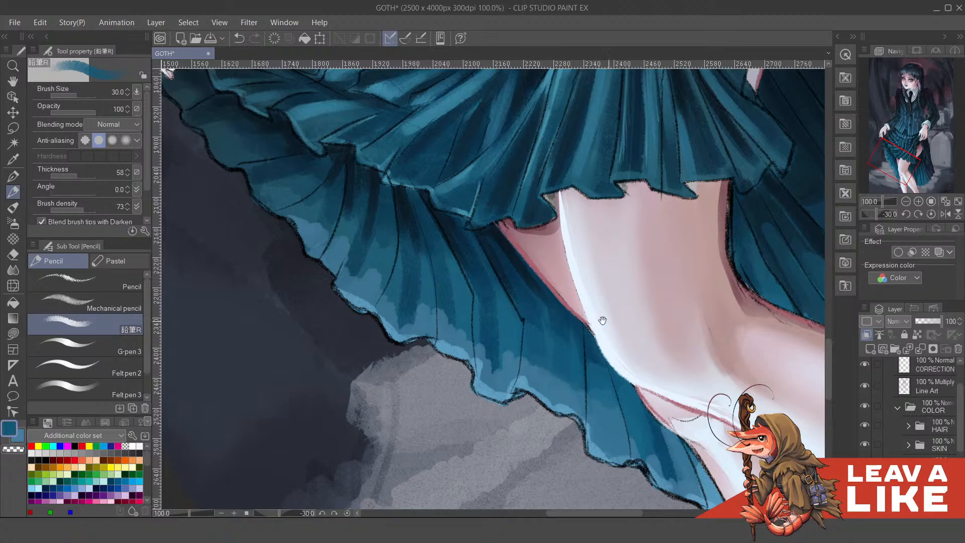
drag(505, 304, 585, 338)
key(ctrl+z)
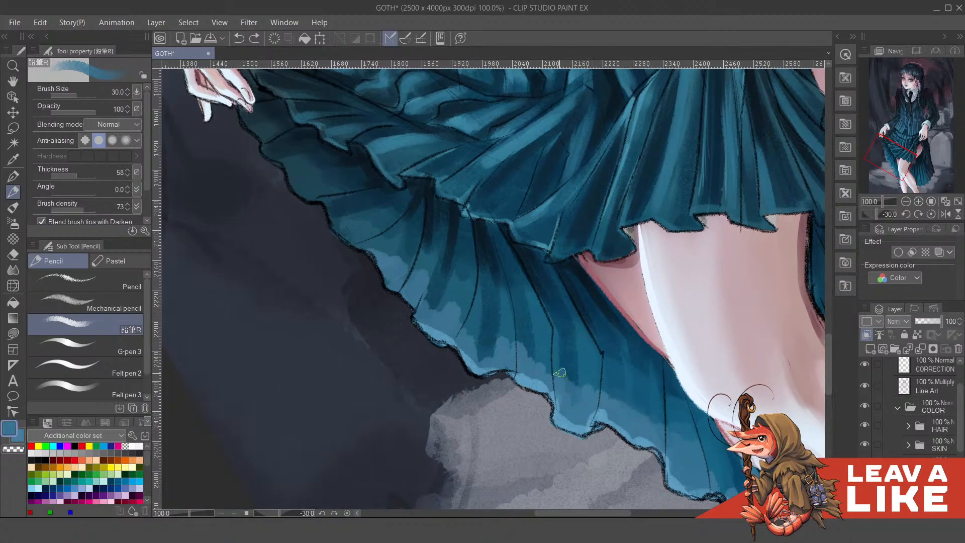
Blend the lighter band above the ruffled hem into the pleats with medium blue and dark teal strokes, undoing one stroke
mouse_move(595, 402)
mouse_down()
mouse_move(574, 386)
mouse_move(593, 392)
mouse_up()
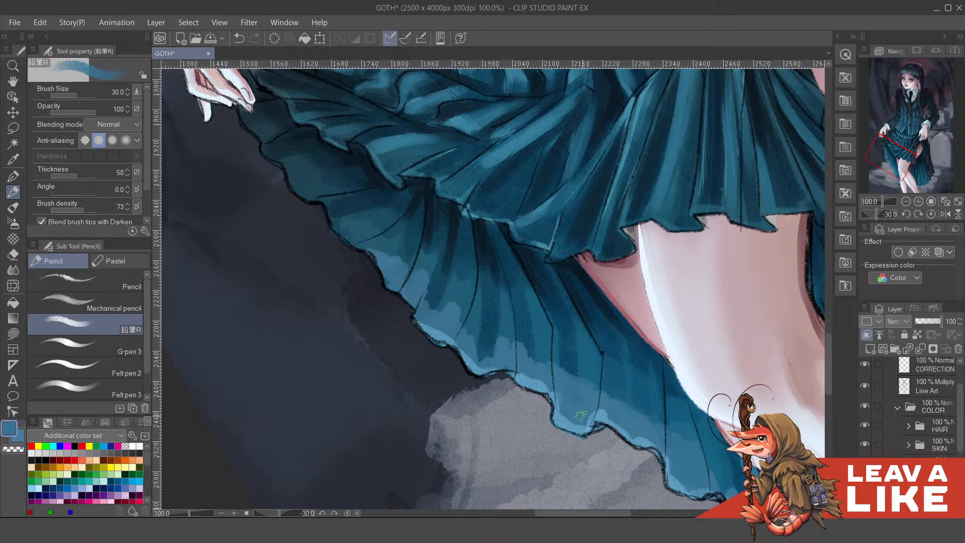
drag(606, 328, 648, 343)
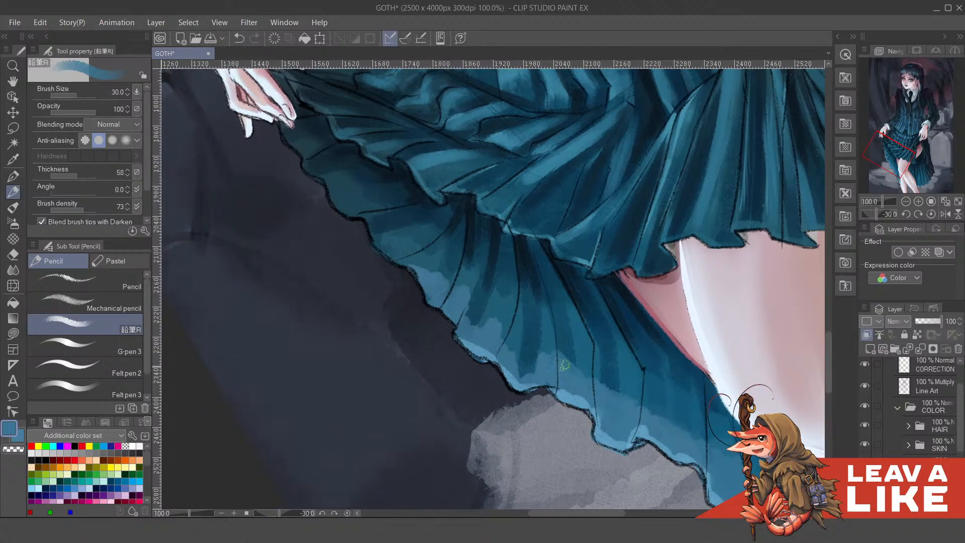
mouse_move(573, 362)
mouse_down()
mouse_move(591, 371)
mouse_move(564, 350)
mouse_move(587, 375)
mouse_up()
drag(646, 373, 615, 402)
alt+click(604, 358)
key(ctrl+z)
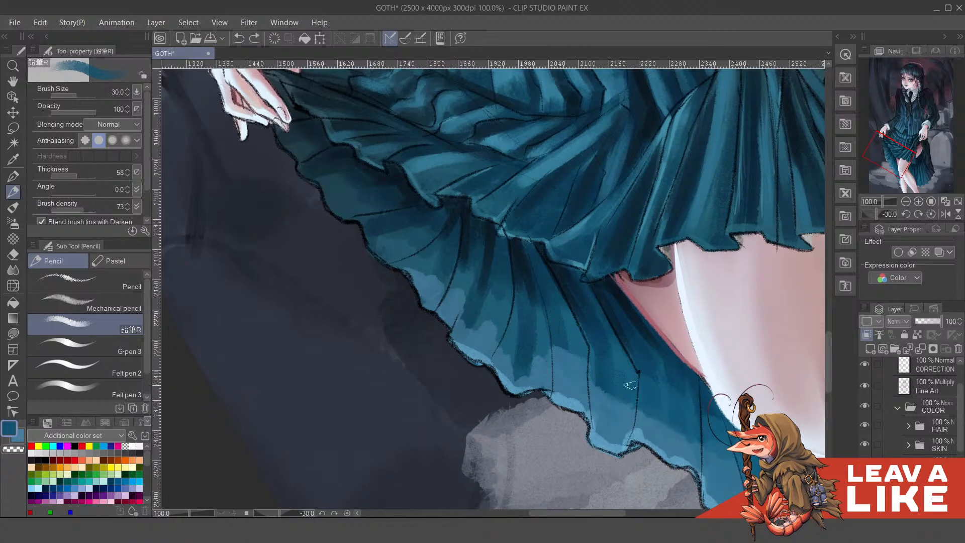
mouse_move(595, 361)
mouse_down()
mouse_move(625, 376)
mouse_move(603, 380)
mouse_move(630, 378)
mouse_up()
Sample medium blue from the outer ruffle and rework the light band across the pleats beside the thigh
scroll(684, 128, down, 2)
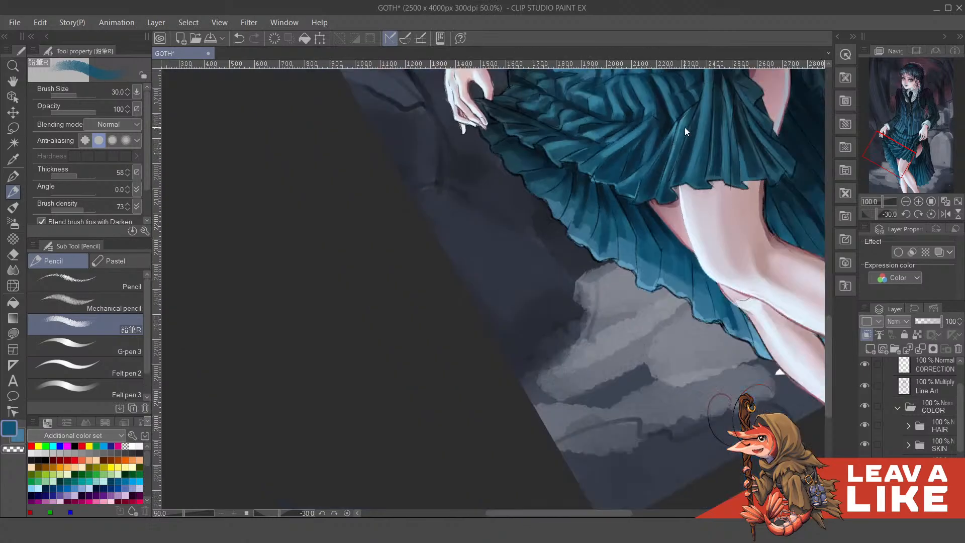
key(^)
key(^)
key(^)
key(^)
key(^)
key(^)
scroll(691, 292, up, 2)
key(minus)
key(minus)
key(minus)
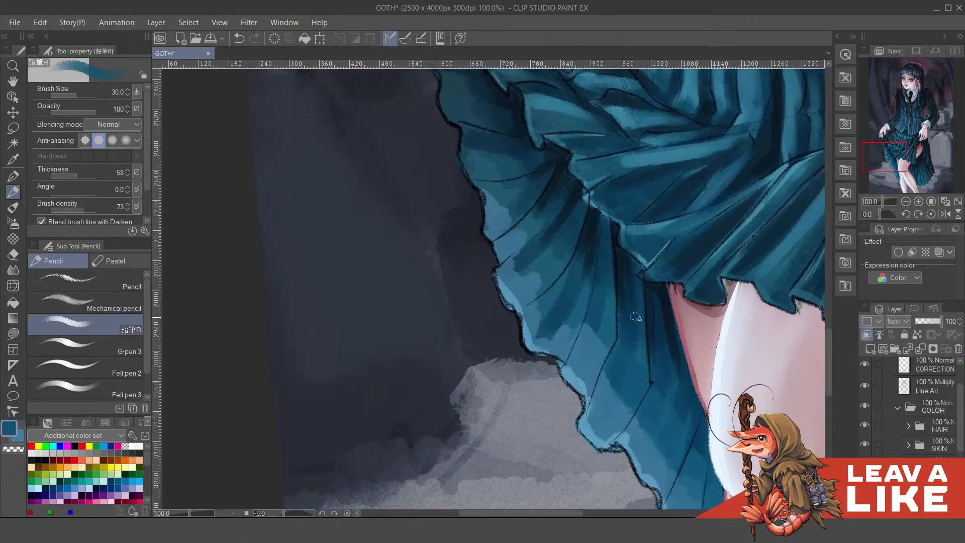
key(minus)
key(minus)
key(minus)
key(minus)
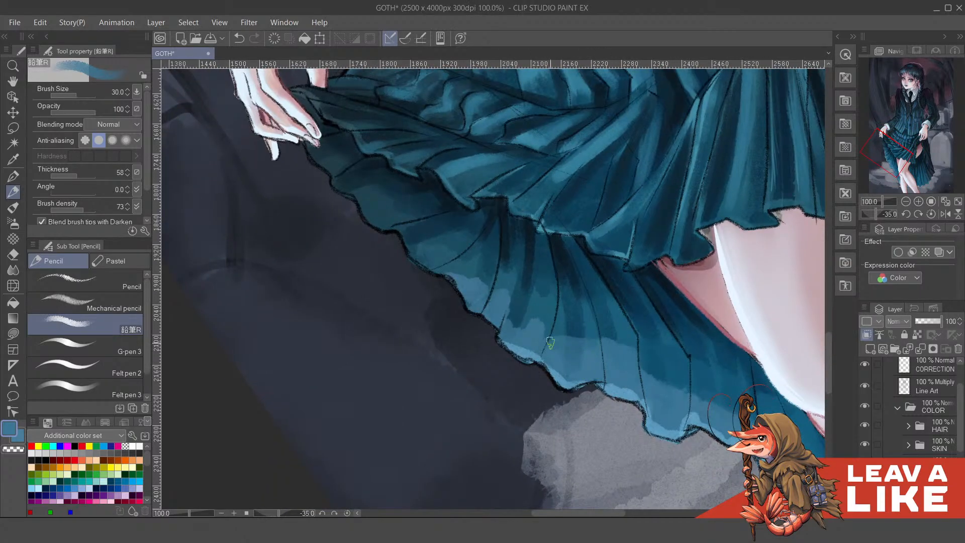
scroll(617, 322, up, 1)
scroll(603, 342, up, 1)
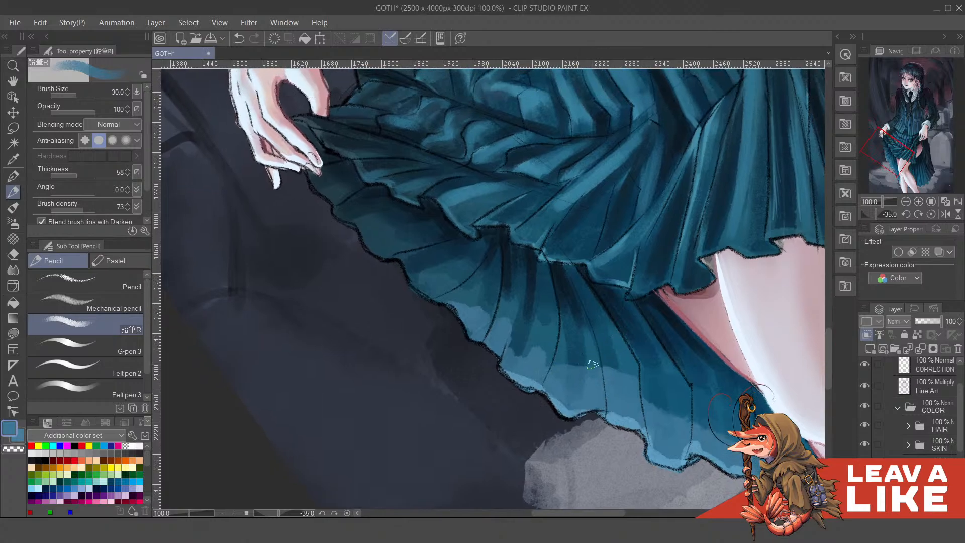
alt+click(597, 368)
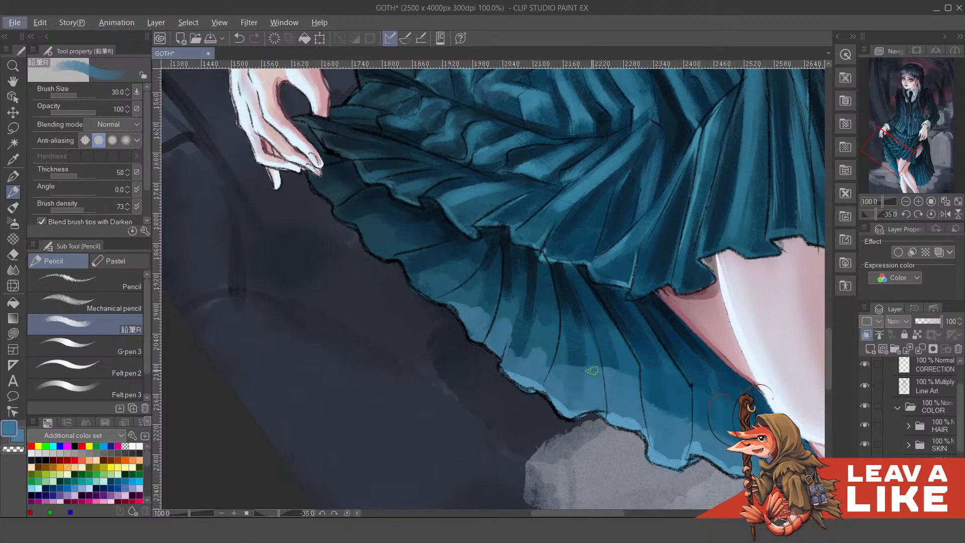
drag(583, 390, 594, 391)
alt+click(574, 399)
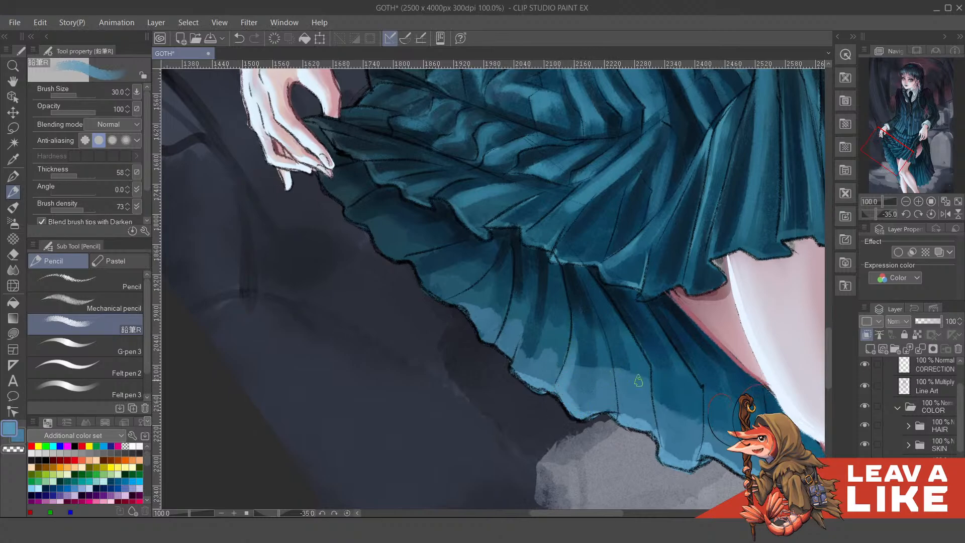
Add light blue strokes near the ruffle's hem and shape the neighbouring outer pleats with a sampled medium blue
drag(629, 423, 616, 376)
scroll(594, 397, up, 2)
alt+click(570, 430)
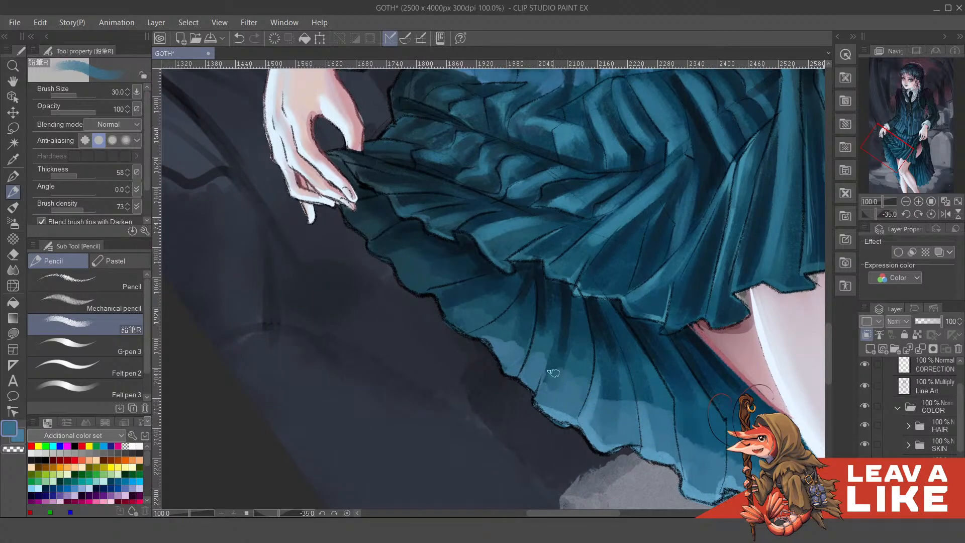
drag(537, 397, 552, 350)
drag(527, 370, 533, 385)
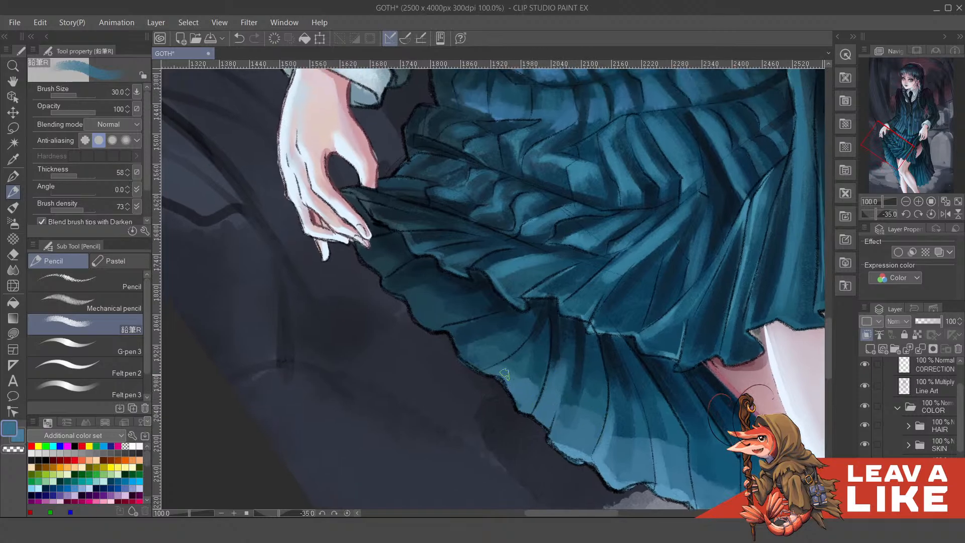
Paint medium blue on the upper outer pleats, then sample dark navy and deepen the shadow under the overlapping layer below the hand
scroll(645, 284, down, 3)
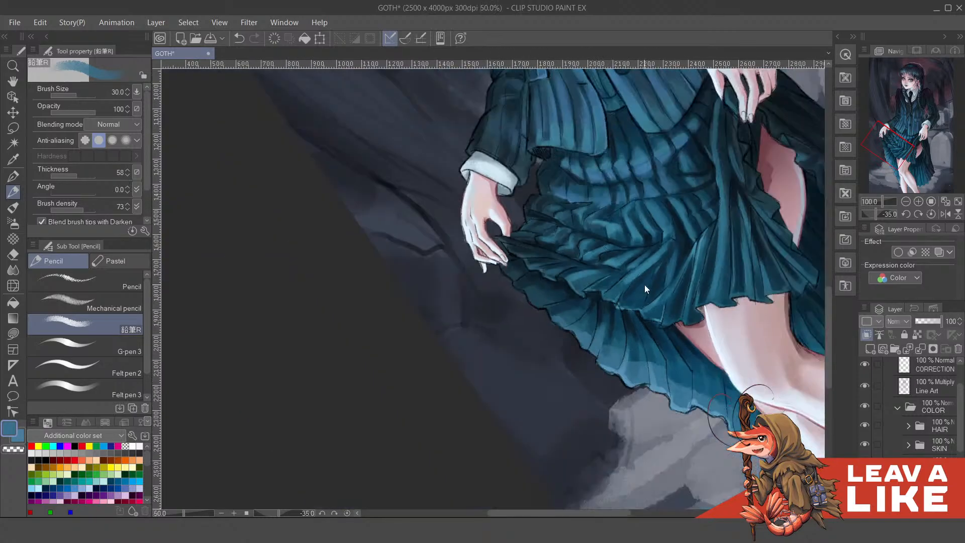
key(asciicircum)
key(asciicircum)
scroll(623, 288, up, 2)
scroll(578, 322, up, 1)
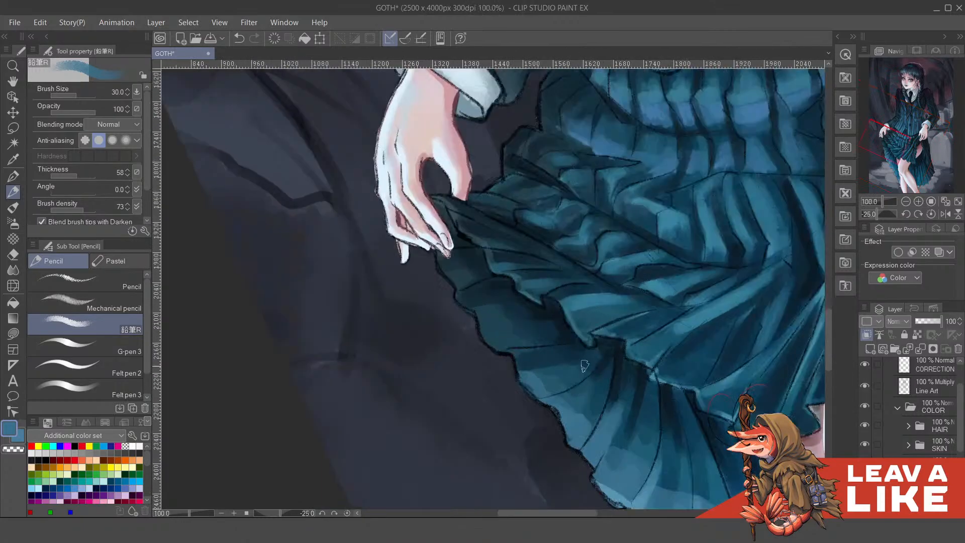
drag(554, 347, 581, 356)
alt+click(574, 368)
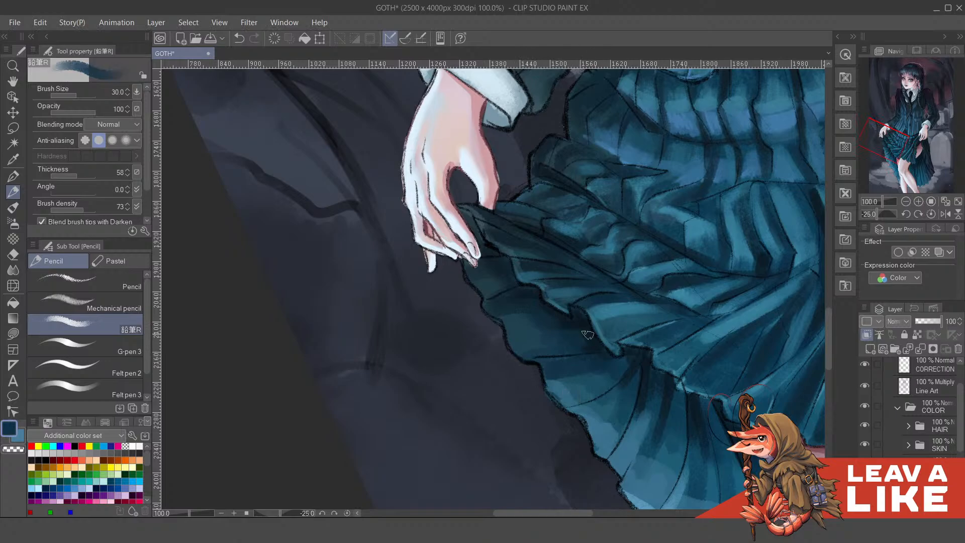
drag(541, 298, 551, 309)
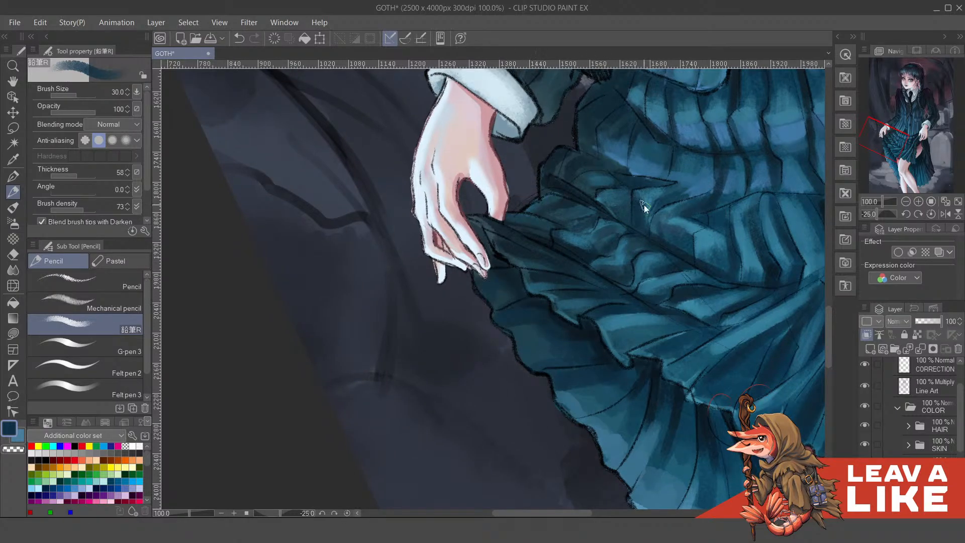
Touch up the outer edge of the upper pleats below the hand with a medium teal
scroll(644, 204, down, 4)
scroll(699, 278, up, 4)
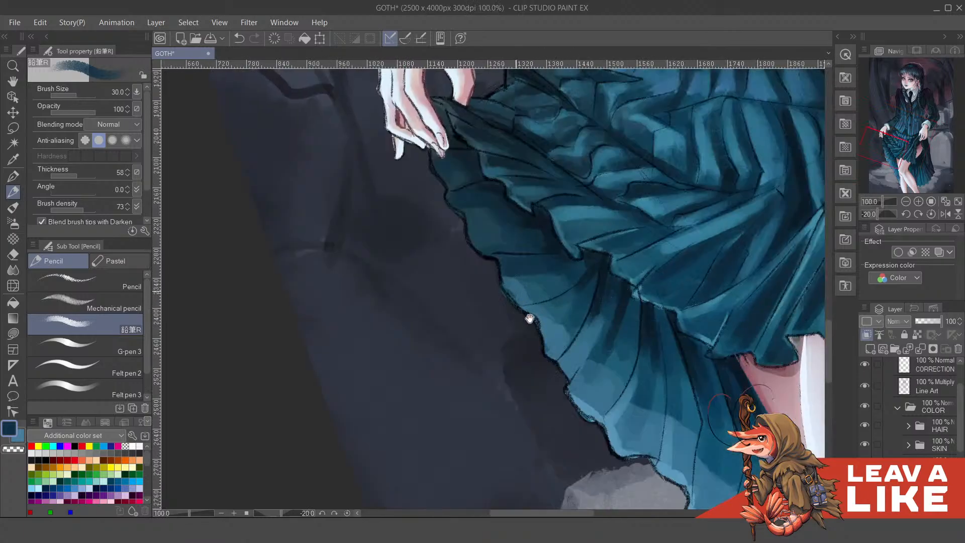
drag(548, 302, 559, 321)
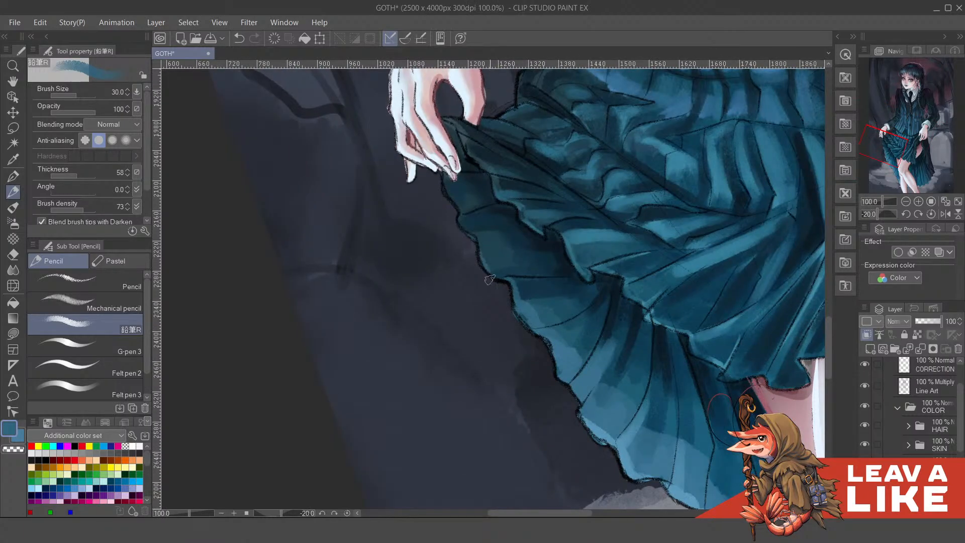
Examine the whole illustration and the finished skirt shading from a distance and close up
scroll(690, 261, down, 4)
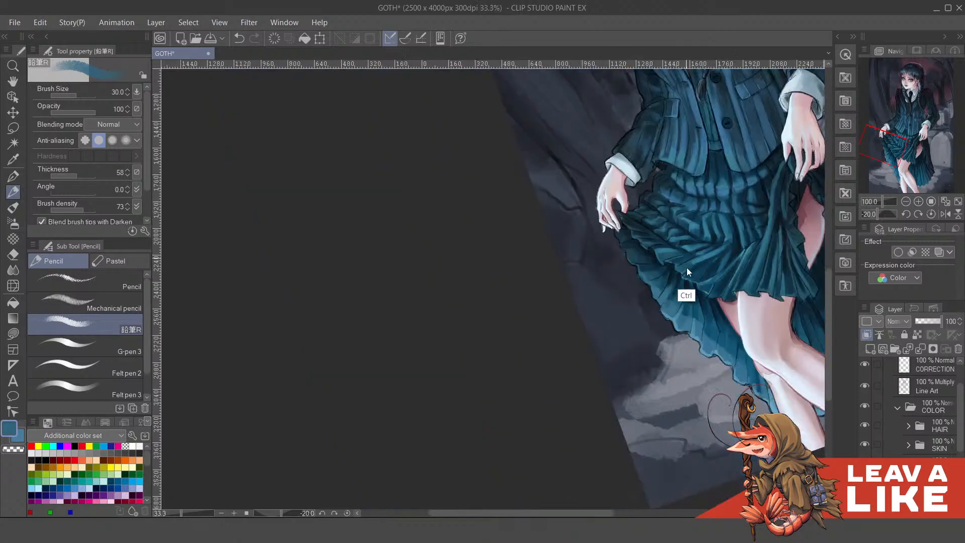
drag(722, 375, 533, 325)
scroll(721, 237, down, 1)
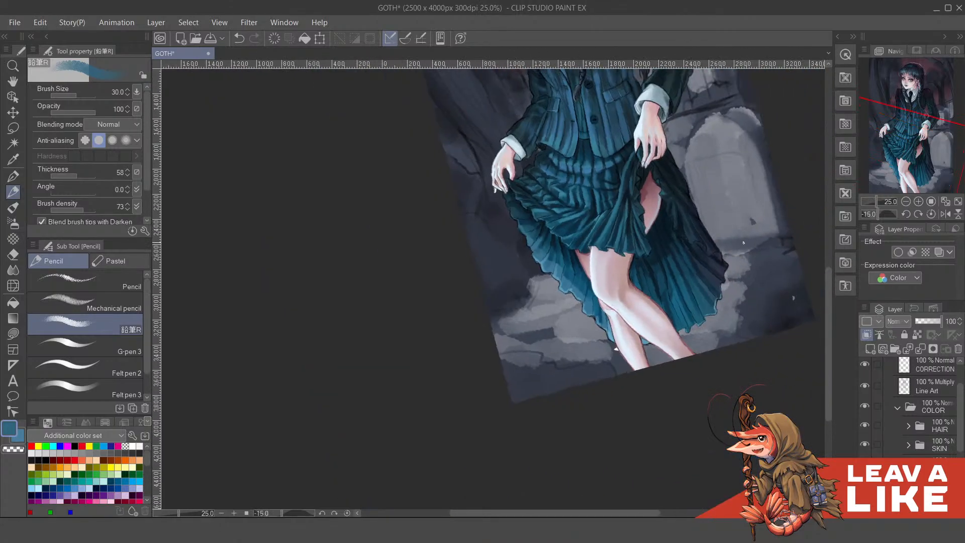
drag(729, 231, 757, 313)
scroll(751, 275, down, 2)
drag(755, 269, 680, 283)
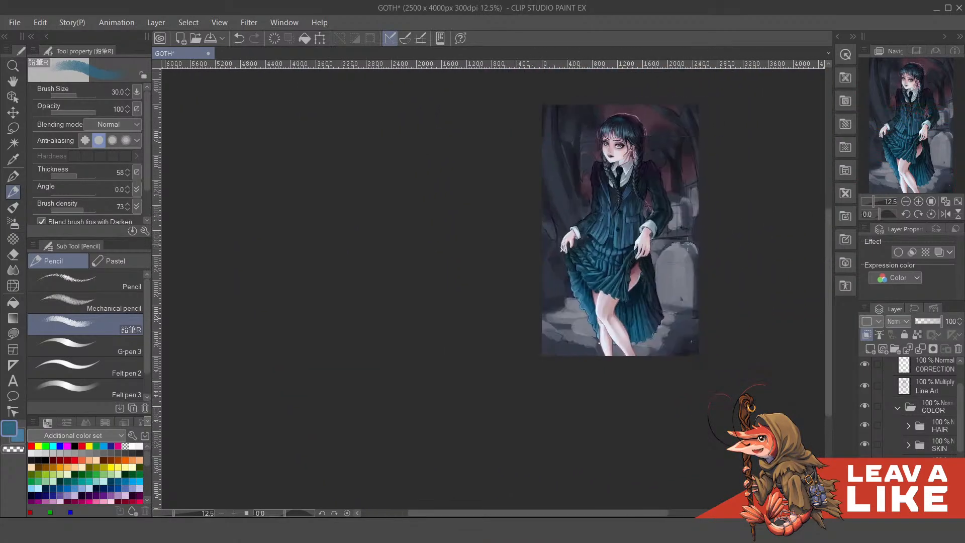
scroll(701, 205, up, 2)
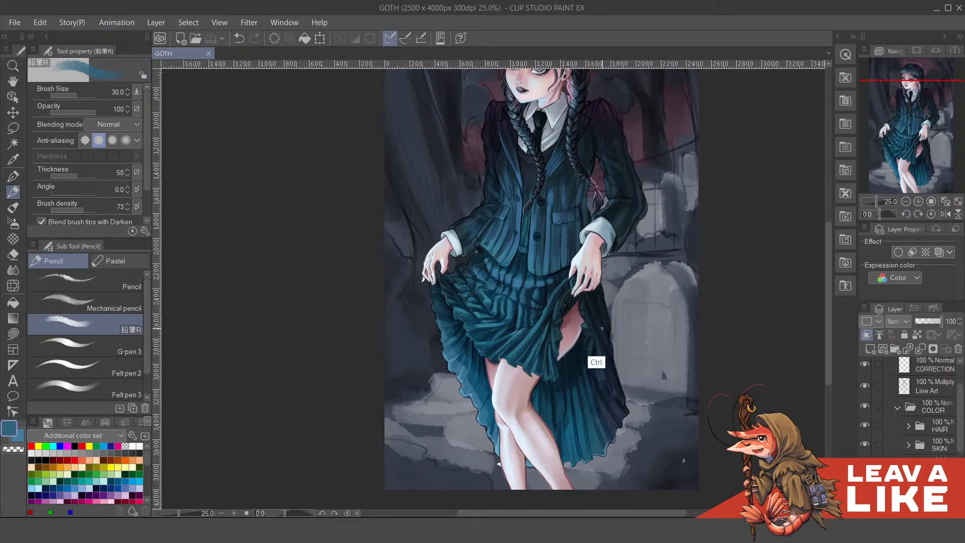
scroll(595, 362, up, 4)
scroll(533, 348, down, 1)
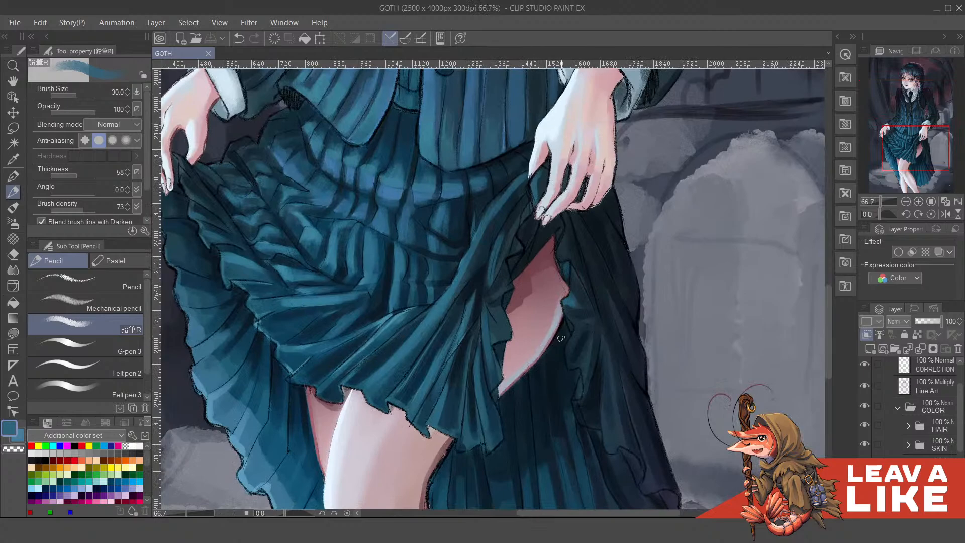
Switch to the Soft airbrush, sample the reddish skin shadow on the thigh and select the paint layer inside the SKIN folder
key(b)
key(b)
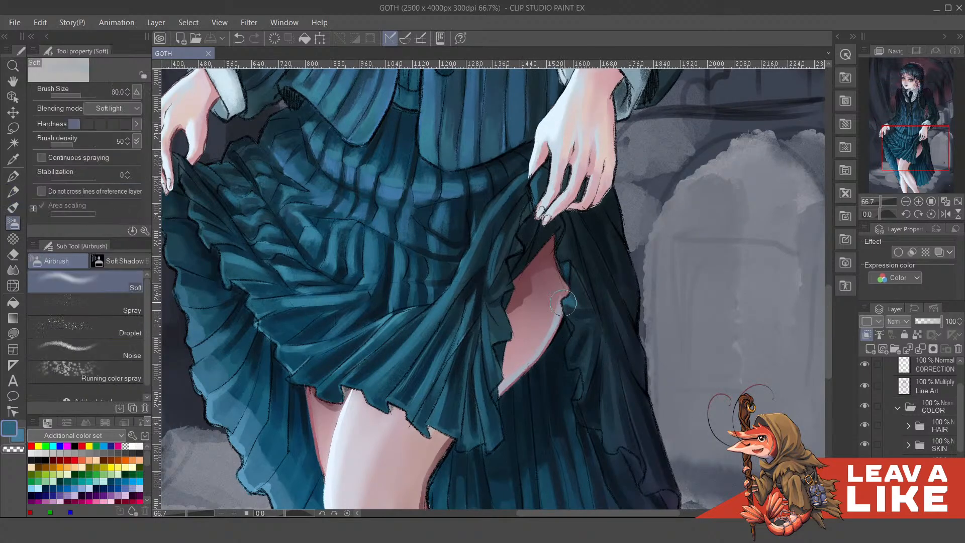
drag(536, 298, 509, 349)
alt+click(523, 321)
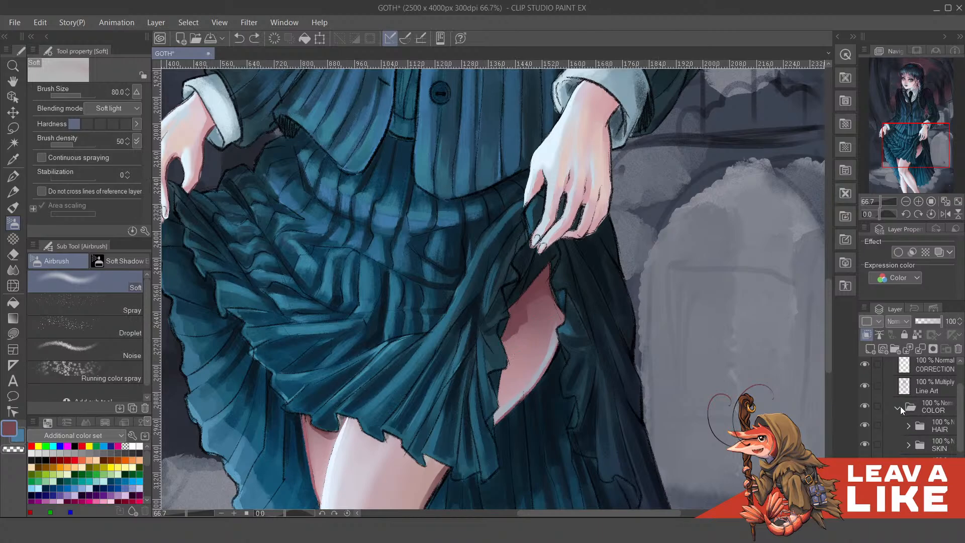
click(929, 439)
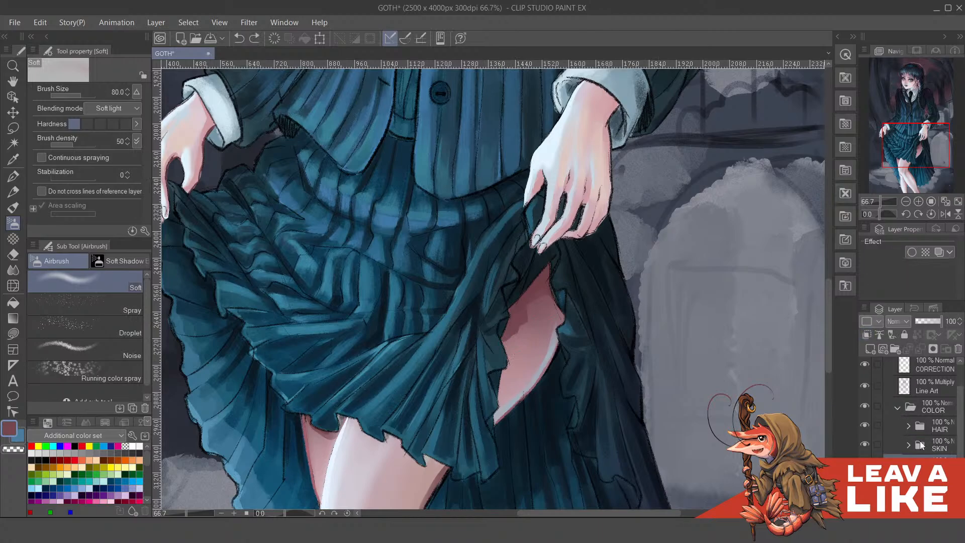
click(936, 464)
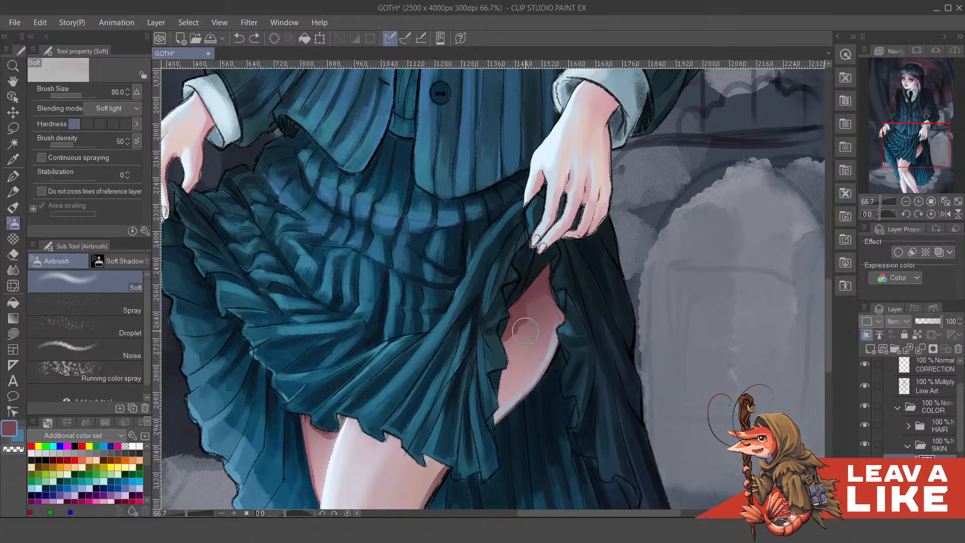
Set the airbrush's blending mode to Normal and soften the thigh shadow in the skirt slit with a sampled pink
drag(625, 346, 682, 356)
drag(653, 298, 657, 306)
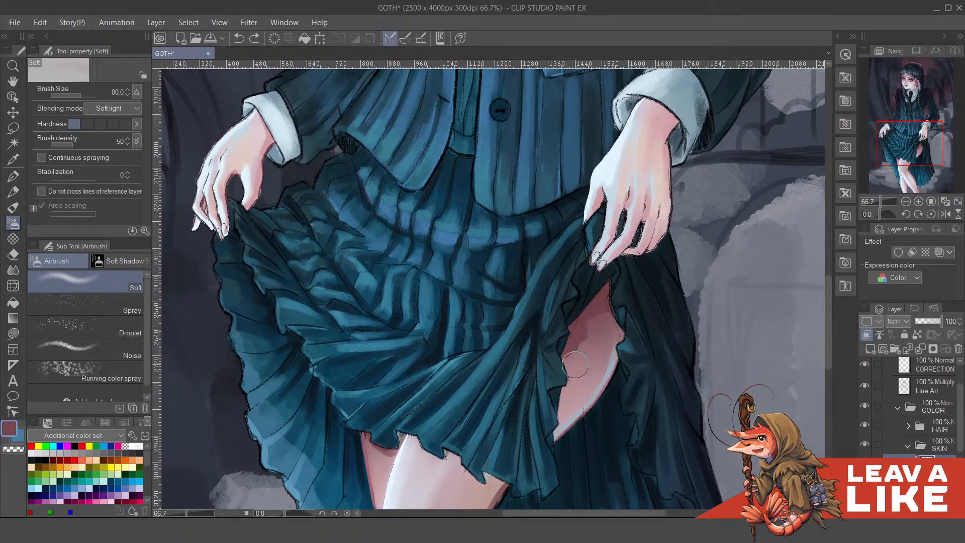
alt+click(578, 405)
mouse_move(573, 355)
mouse_down()
mouse_move(596, 304)
mouse_move(570, 366)
mouse_move(599, 308)
mouse_up()
click(115, 109)
scroll(133, 144, up, 3)
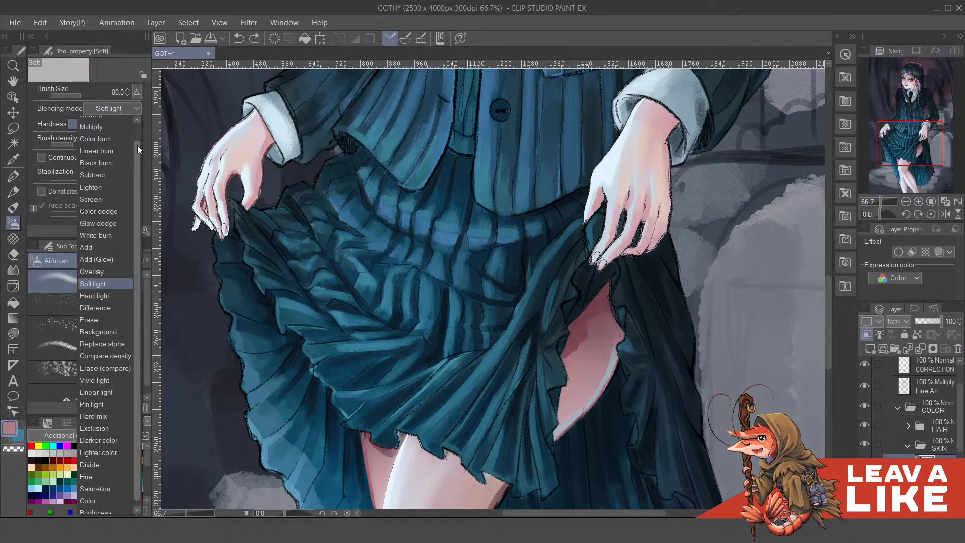
click(125, 124)
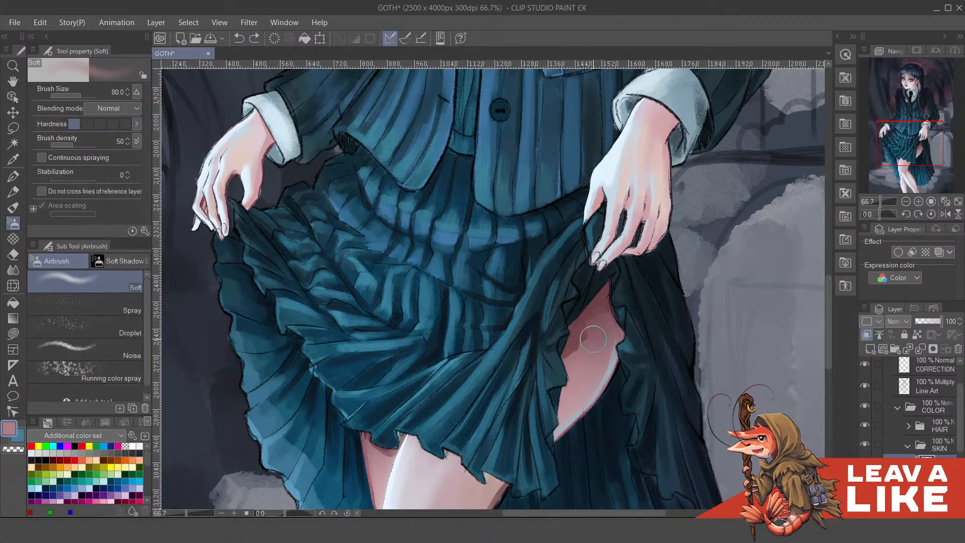
key(bracketleft)
key(bracketleft)
drag(573, 364, 602, 296)
mouse_move(614, 356)
mouse_down()
mouse_move(611, 341)
mouse_move(600, 348)
mouse_up()
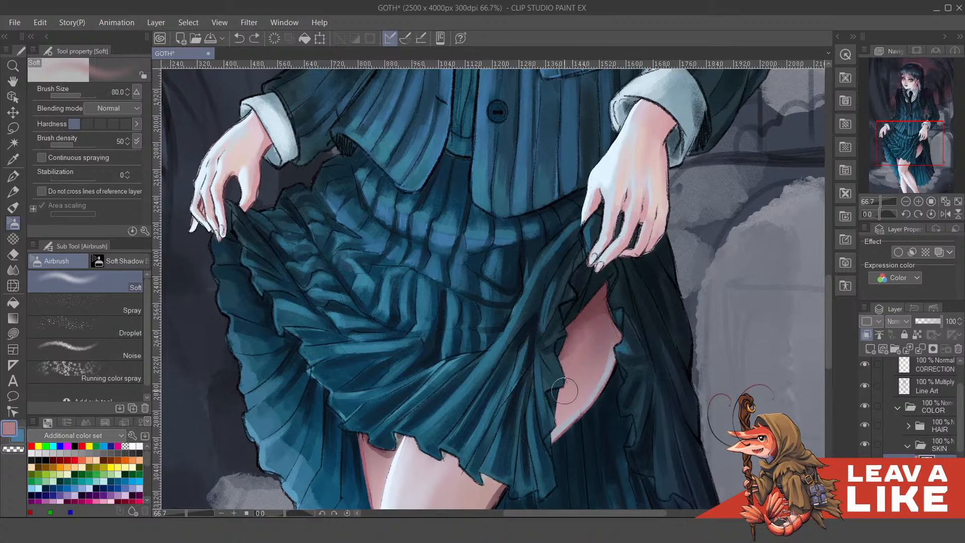
Airbrush a darker mauve shadow onto the upper thigh in the skirt slit, just beneath the overlapping pleats
drag(563, 369, 588, 322)
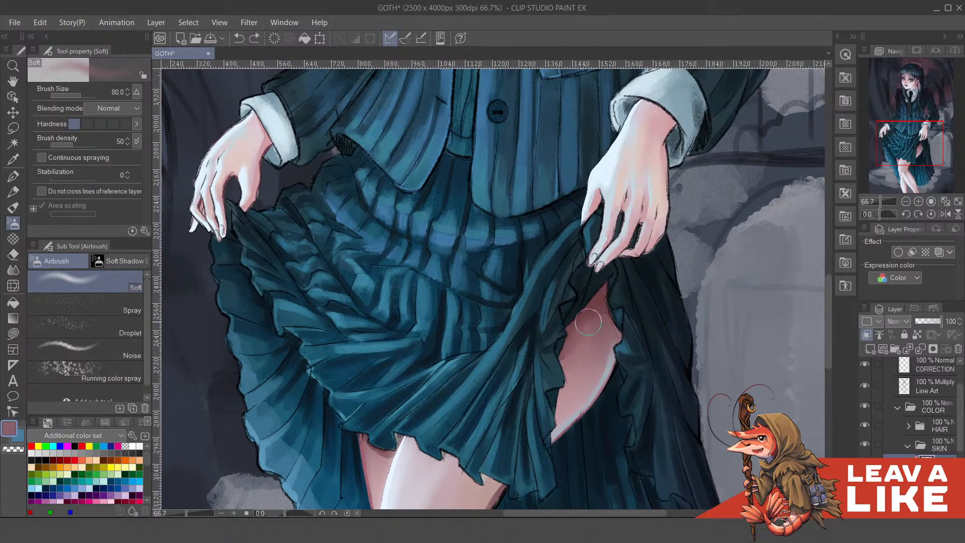
drag(568, 367, 616, 302)
drag(589, 348, 620, 298)
drag(622, 344, 674, 281)
scroll(786, 163, down, 2)
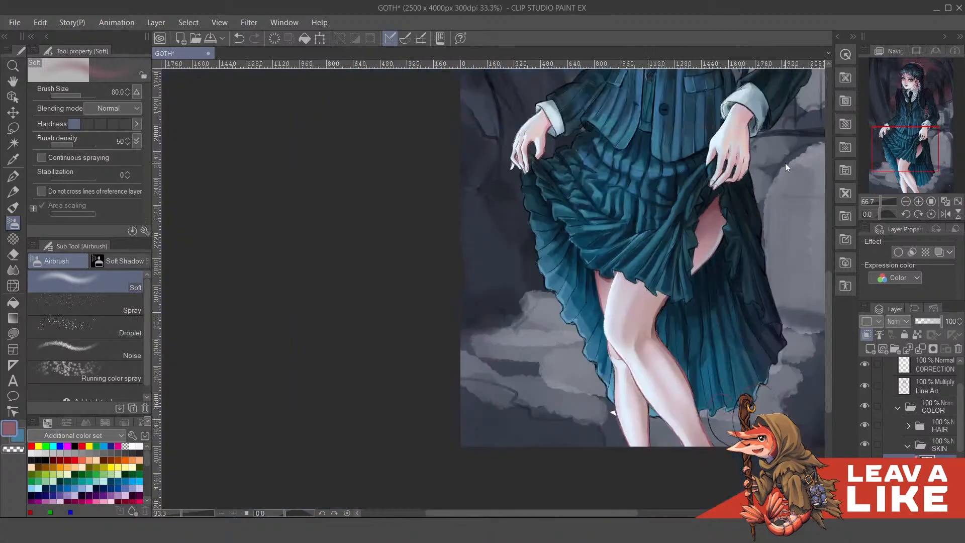
scroll(757, 174, up, 3)
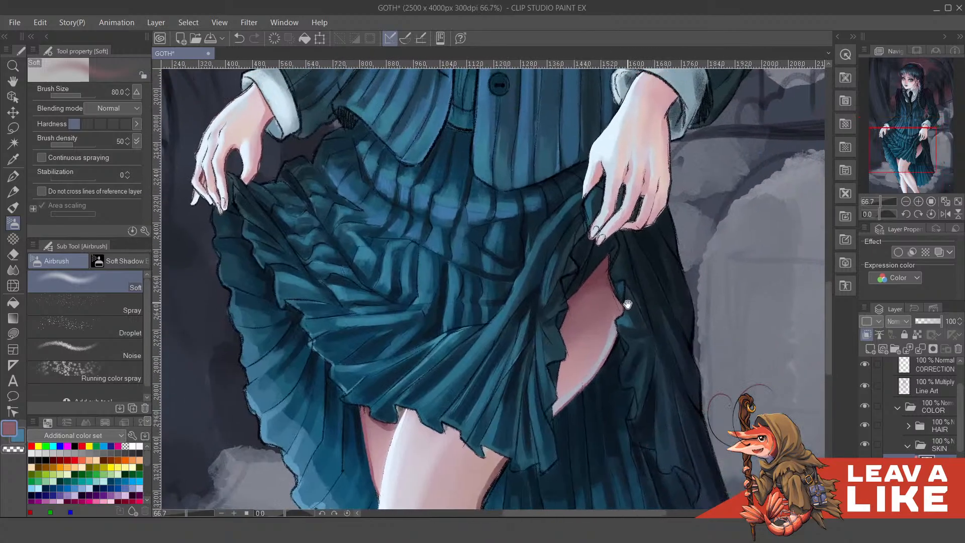
drag(633, 368, 674, 266)
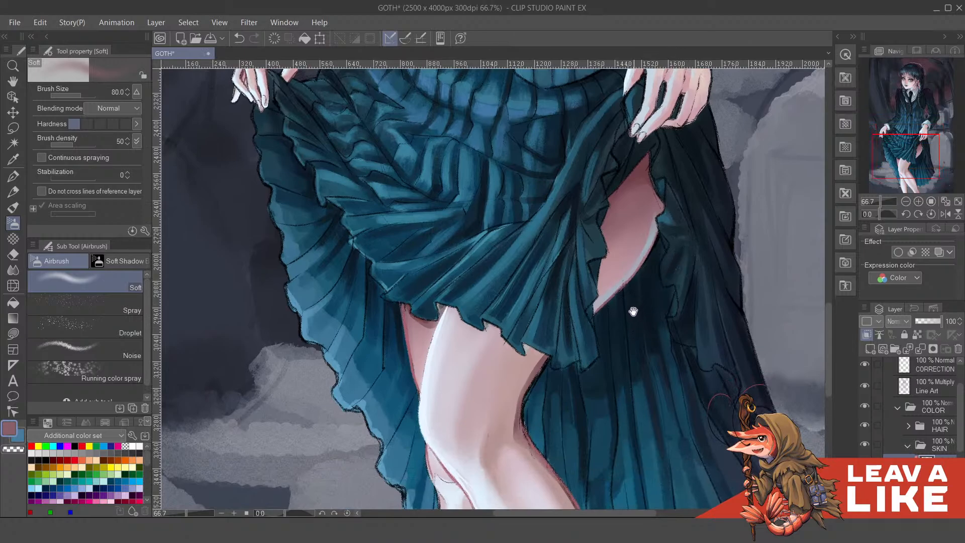
drag(634, 312, 593, 385)
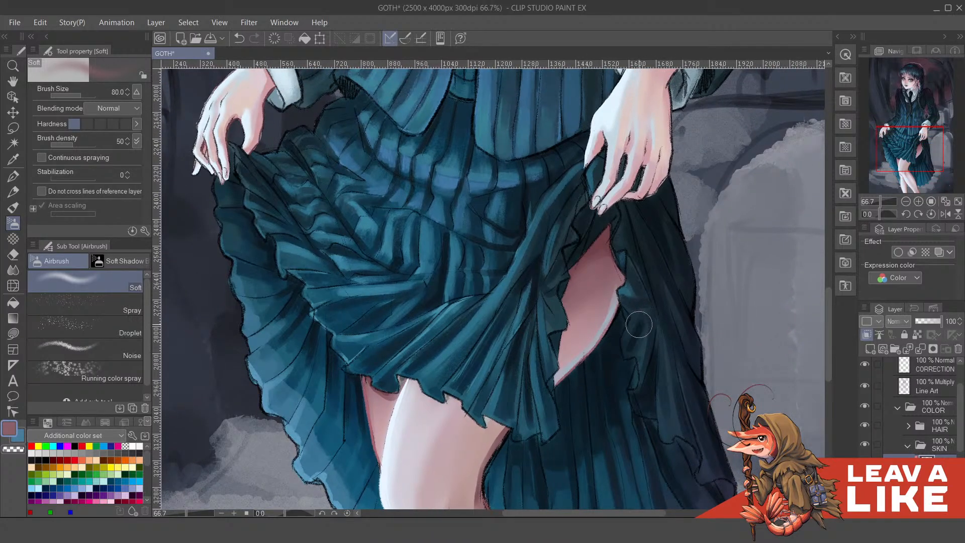
key(x)
drag(556, 373, 621, 291)
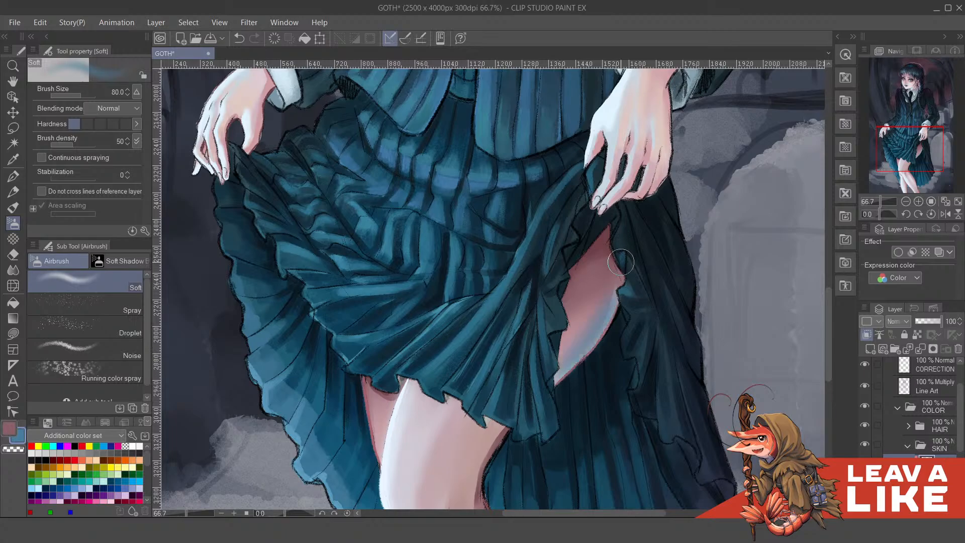
key(ctrl+z)
Sample the pale greyish skin tone and airbrush it along the outer edge of the thigh in the skirt slit
alt+click(612, 314)
mouse_move(566, 367)
mouse_down()
mouse_move(611, 312)
mouse_move(607, 335)
mouse_move(573, 370)
mouse_up()
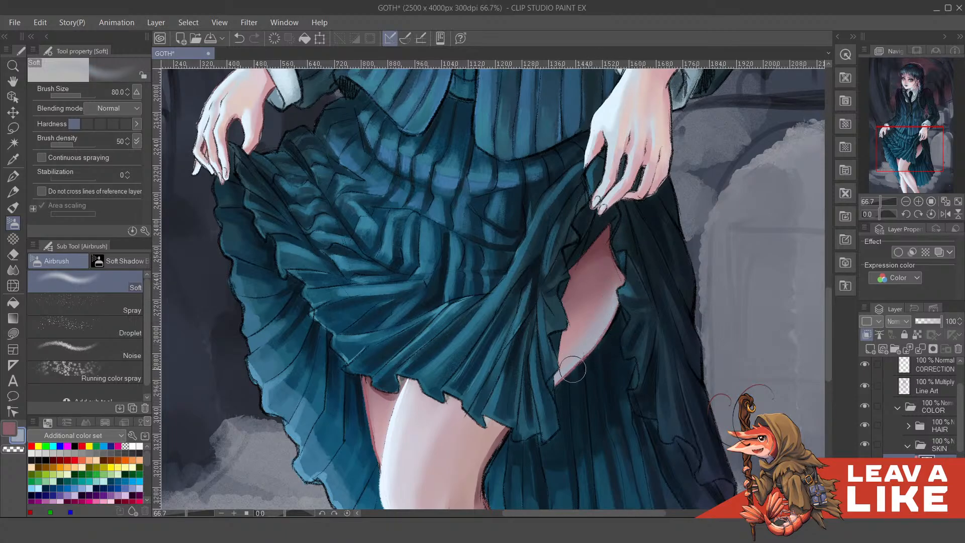
key(ctrl+z)
key(ctrl+z)
drag(557, 389, 630, 234)
drag(549, 421, 558, 384)
Mirror the canvas view and airbrush a near-white highlight down the front thigh to the knee
key(h)
key(ctrl+minus)
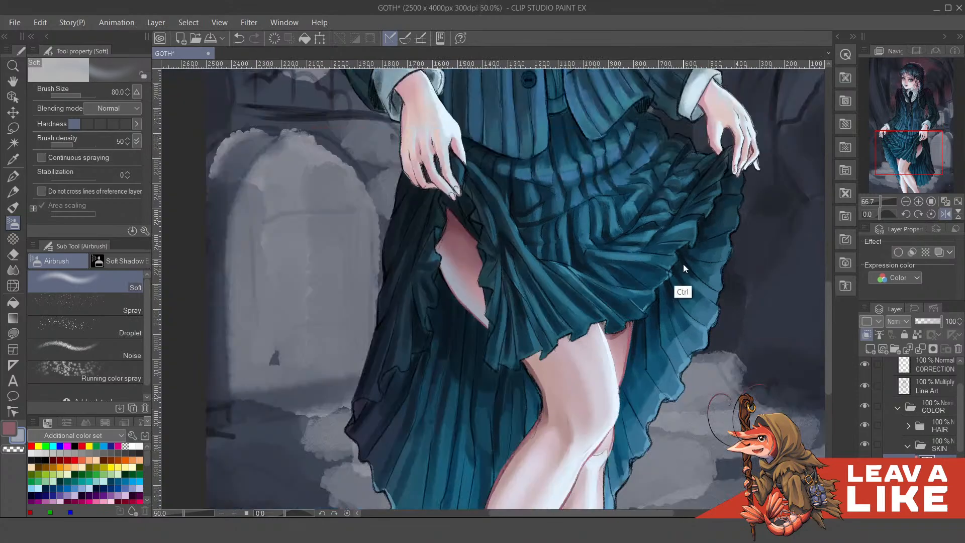
scroll(684, 268, down, 1)
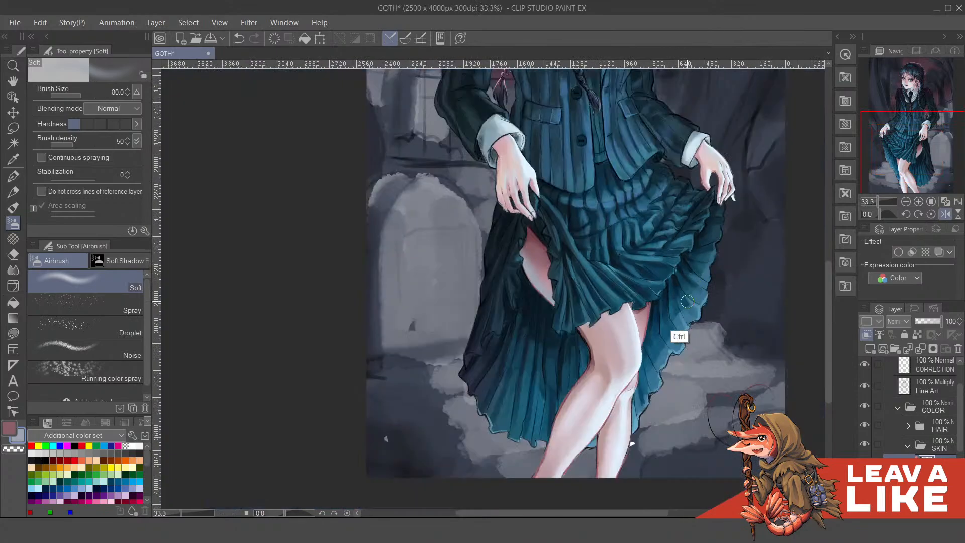
scroll(678, 337, up, 1)
mouse_move(638, 403)
mouse_down()
mouse_move(629, 285)
mouse_move(611, 298)
mouse_move(613, 340)
mouse_up()
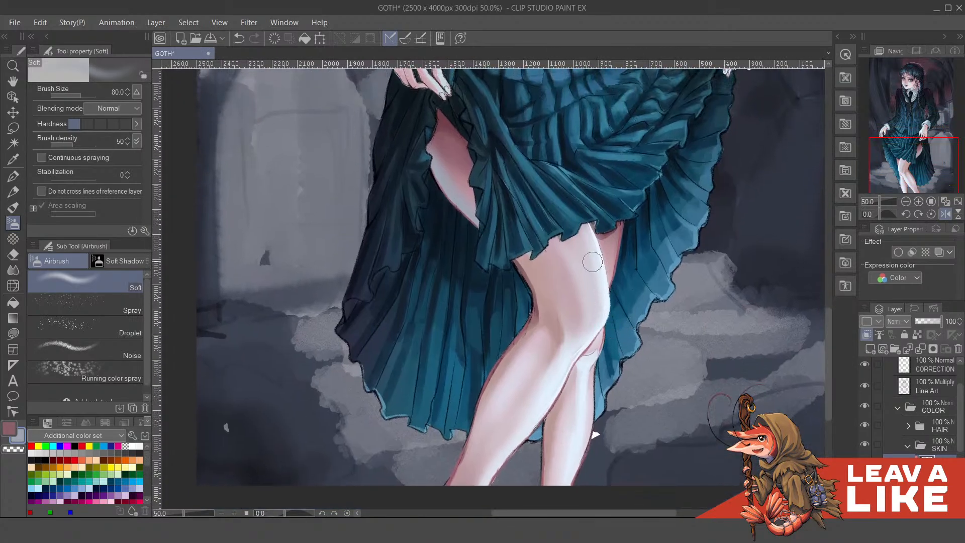
drag(597, 283, 596, 291)
drag(587, 253, 599, 328)
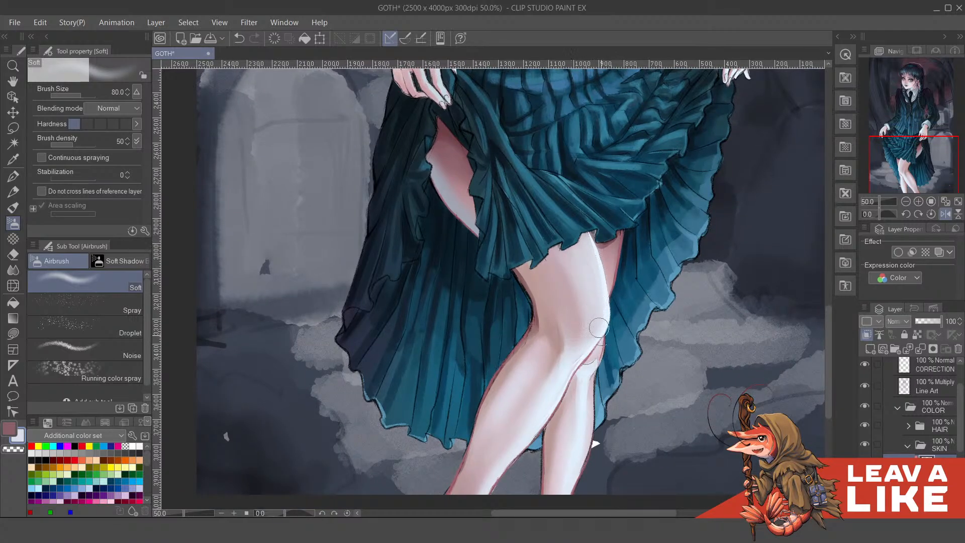
drag(587, 259, 600, 309)
mouse_move(582, 248)
mouse_down()
mouse_move(578, 338)
mouse_move(597, 316)
mouse_up()
drag(592, 255, 598, 287)
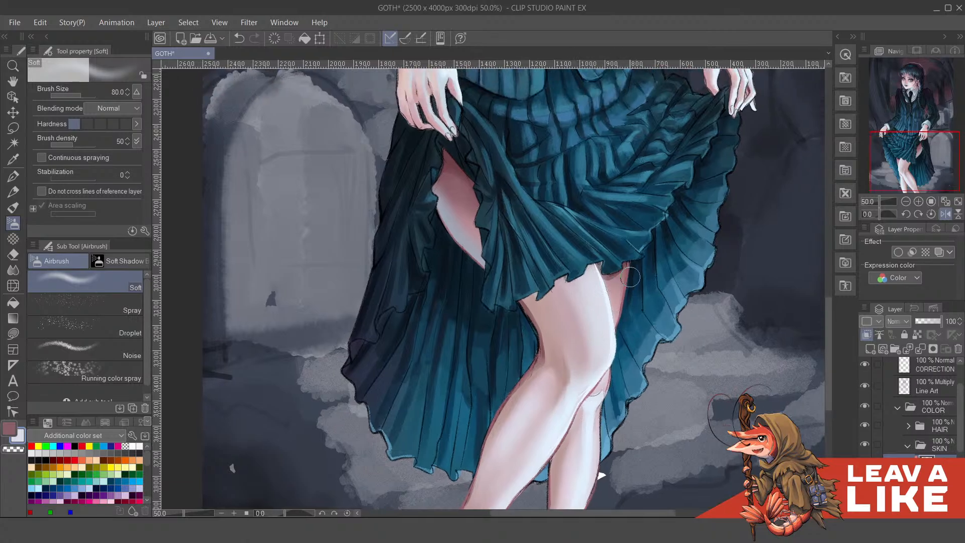
alt+click(451, 193)
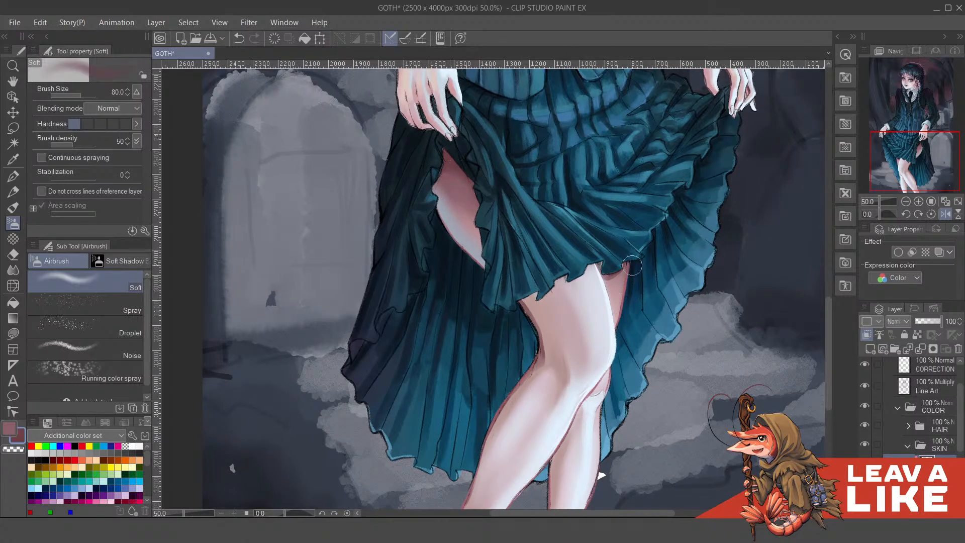
key(ctrl+z)
drag(617, 264, 615, 291)
key(ctrl+z)
Restore the unmirrored view, undo the last shadow stroke at the knee and pick a brighter, rosier red for the skin shadow
key(h)
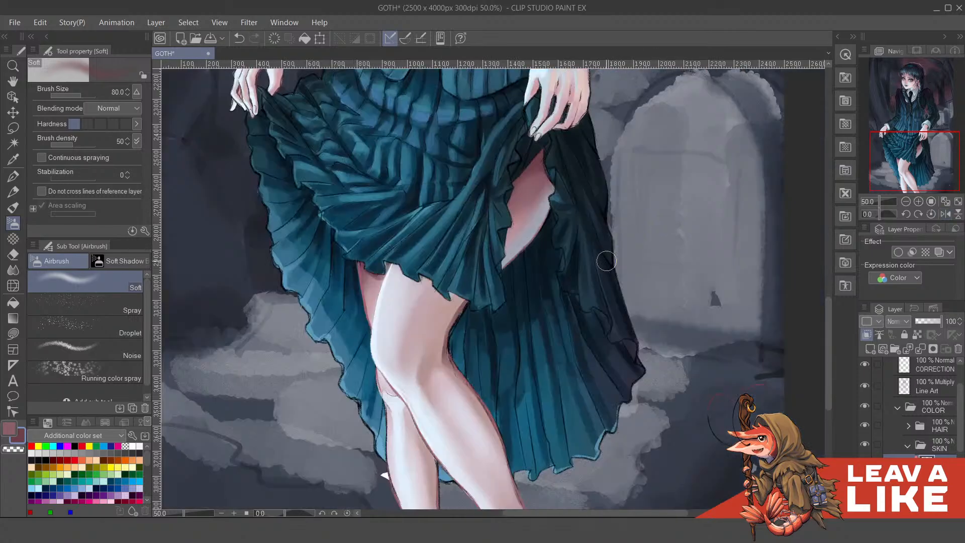
drag(550, 261, 603, 284)
drag(550, 328, 588, 285)
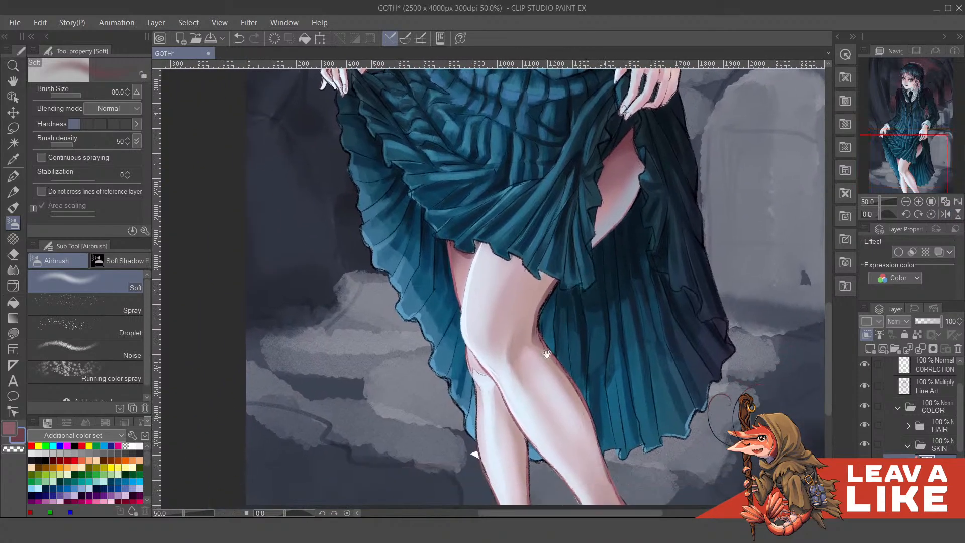
drag(547, 354, 520, 329)
key(ctrl+z)
key(c)
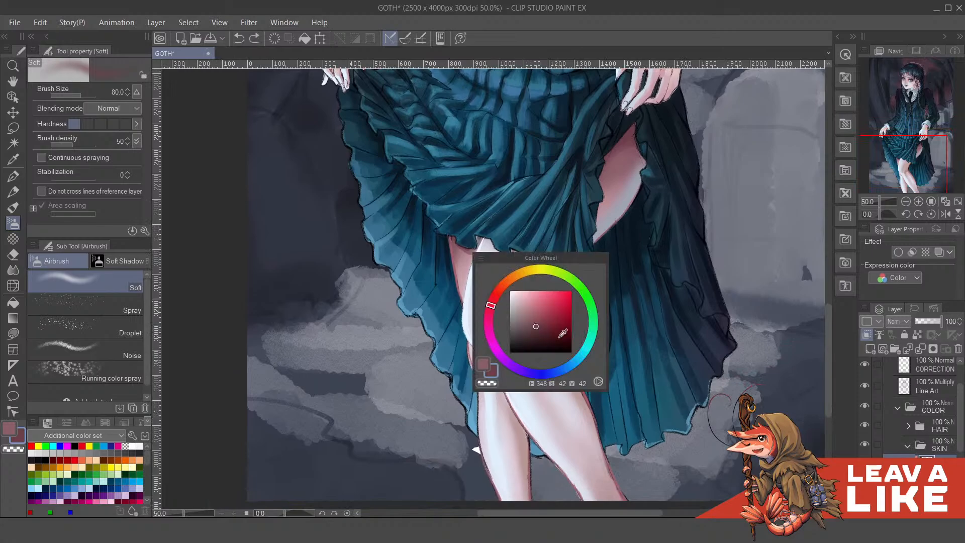
click(543, 316)
click(595, 210)
Airbrush a soft reddish shadow along the shaded side of the front leg, from the knee up to the skirt hem
drag(520, 351, 526, 316)
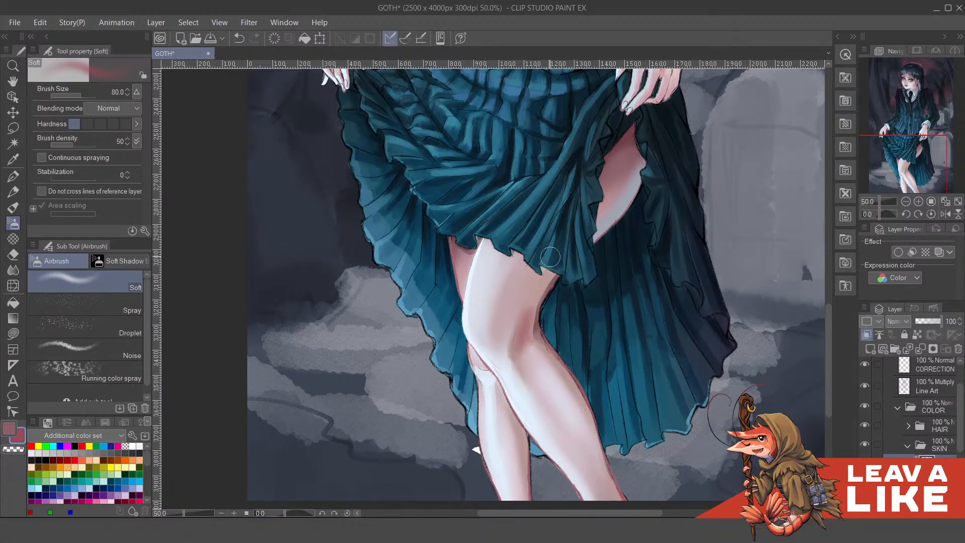
key(ctrl+z)
mouse_move(518, 359)
mouse_down()
mouse_move(553, 277)
mouse_move(524, 341)
mouse_move(576, 261)
mouse_move(600, 256)
mouse_move(533, 333)
mouse_move(579, 267)
mouse_move(528, 328)
mouse_move(545, 300)
mouse_up()
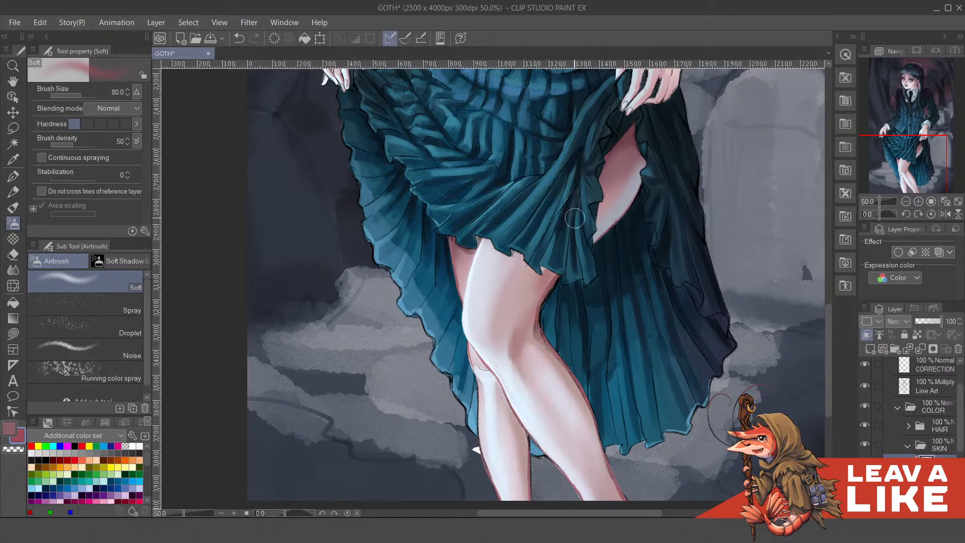
key(ctrl+z)
drag(527, 332, 556, 268)
key(ctrl+z)
drag(529, 324, 551, 280)
scroll(700, 112, down, 2)
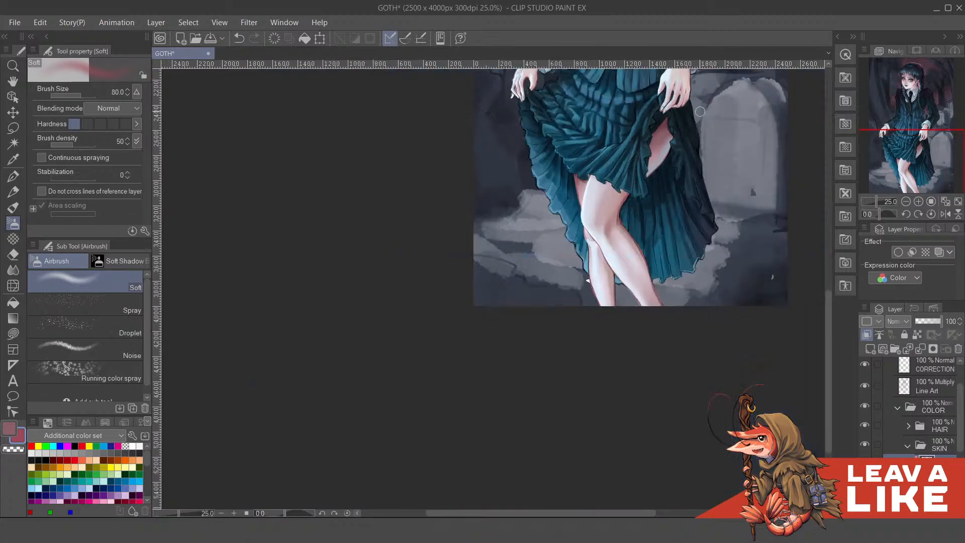
scroll(700, 112, up, 2)
alt+click(534, 283)
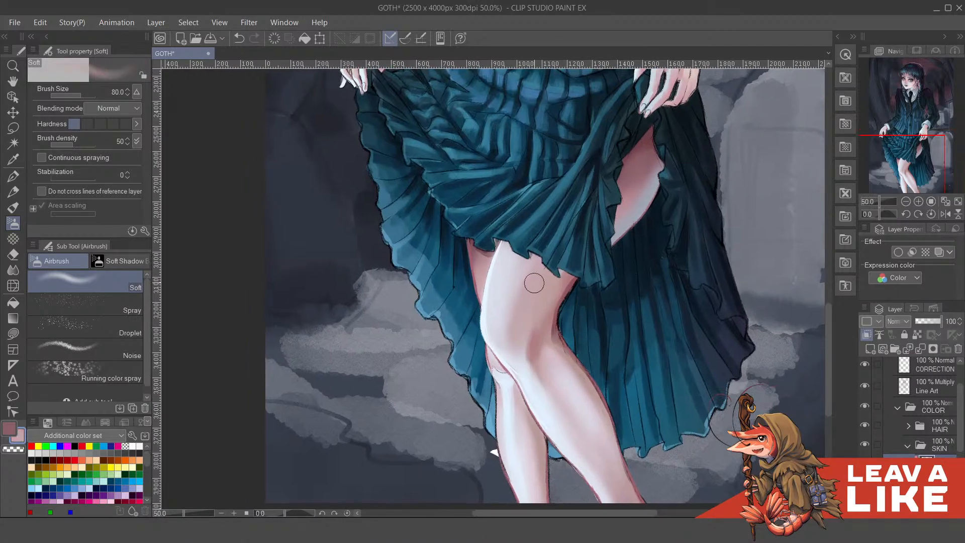
mouse_move(536, 271)
mouse_down()
mouse_move(537, 355)
mouse_move(532, 296)
mouse_move(513, 325)
mouse_move(530, 330)
mouse_move(512, 291)
mouse_move(527, 342)
mouse_up()
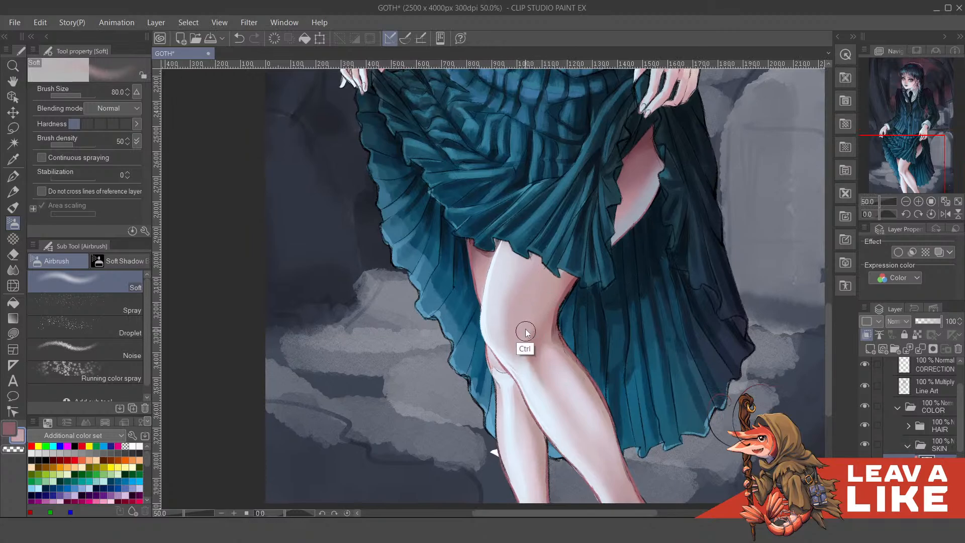
key(ctrl+z)
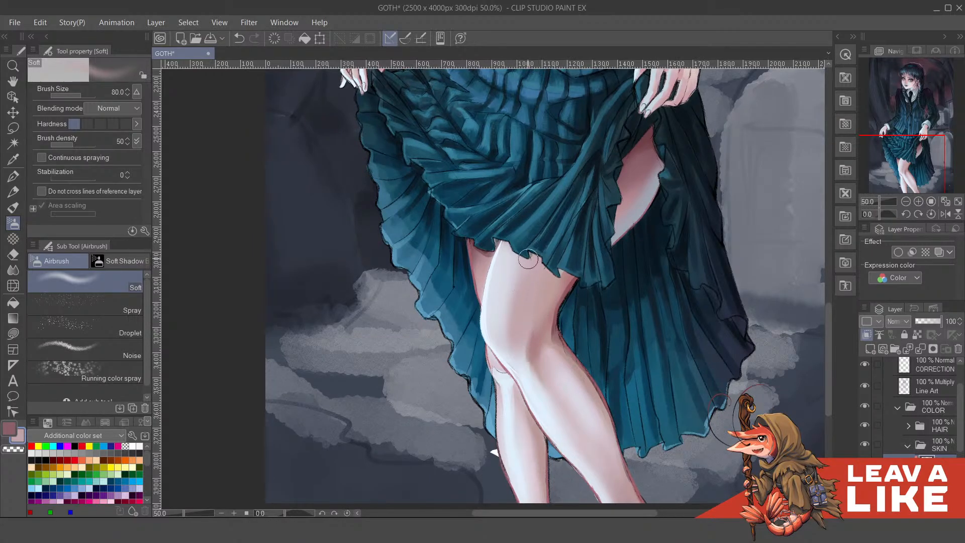
key(ctrl+z)
key(ctrl+y)
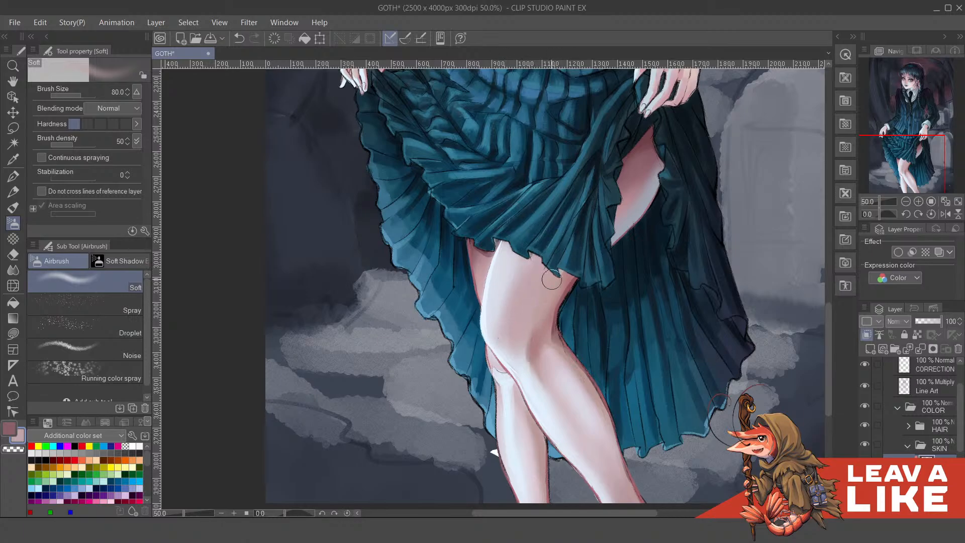
Try to brighten the rear knee with a sampled pale skin tone
scroll(658, 151, down, 2)
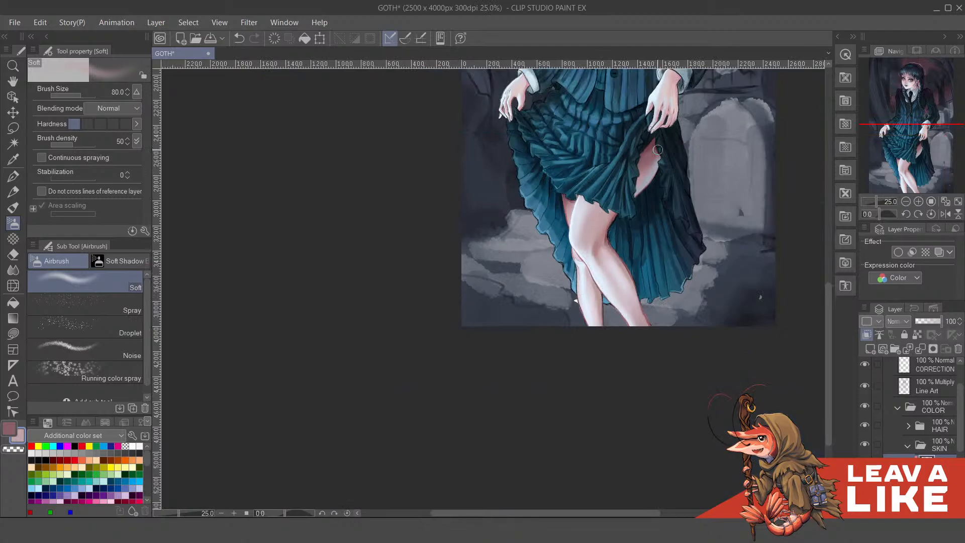
scroll(629, 232, up, 2)
scroll(532, 286, up, 1)
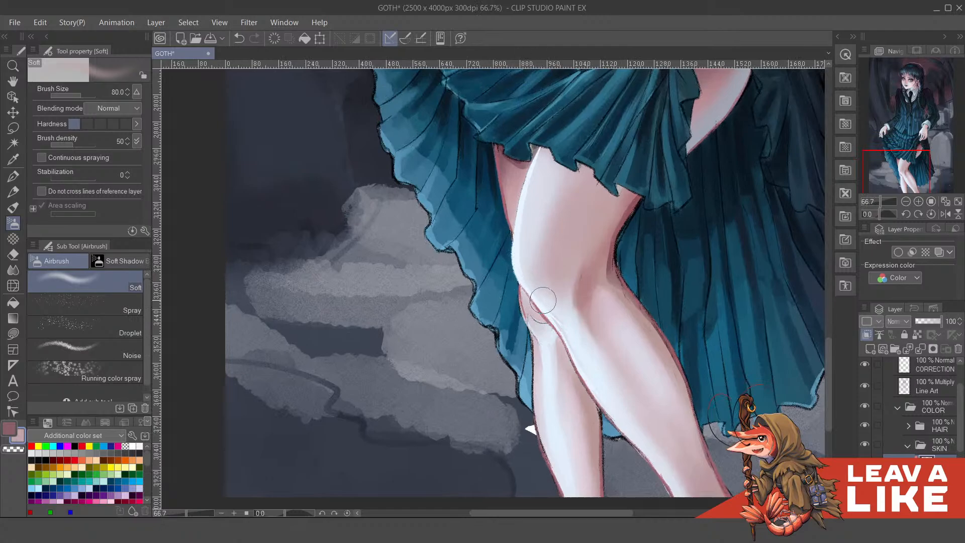
alt+click(539, 352)
alt+click(543, 331)
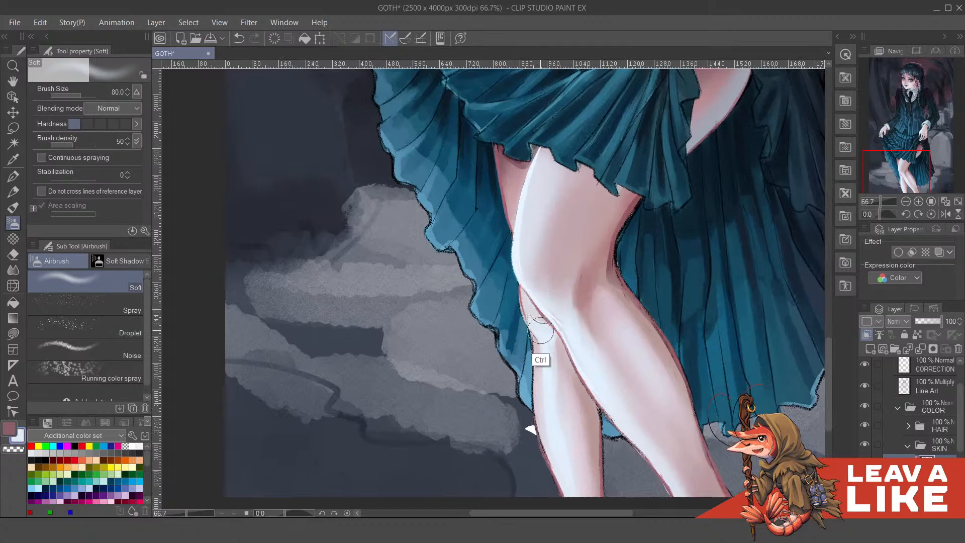
mouse_move(535, 317)
mouse_down()
mouse_move(535, 330)
mouse_move(545, 303)
mouse_move(543, 319)
mouse_up()
Undo the stroke on the rear knee, sample the pink tone of the rear thigh and reduce the airbrush size to 40
alt+click(515, 184)
key(ctrl+z)
key(bracketleft)
key(bracketleft)
key(bracketleft)
key(bracketleft)
scroll(622, 300, down, 2)
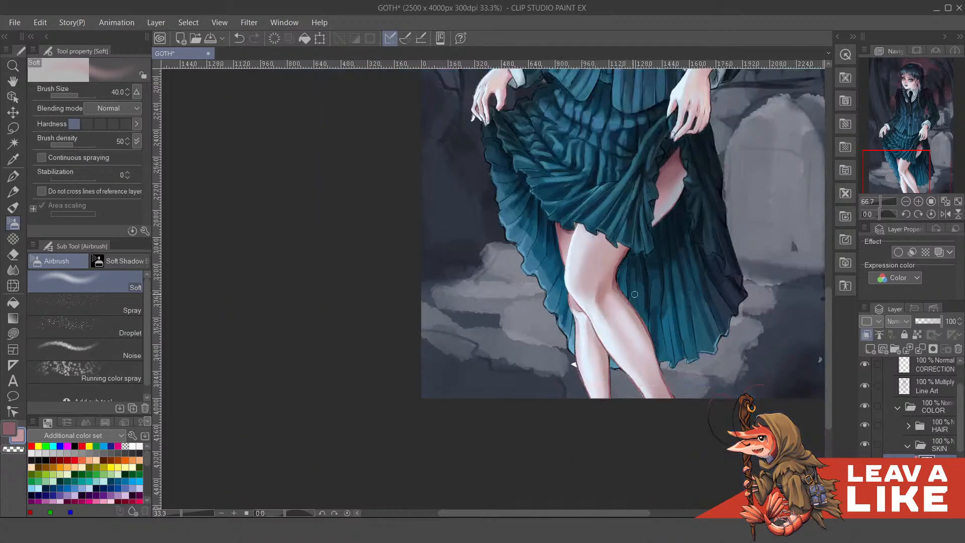
Sample the dark pink of the exposed thigh and airbrush soft shading on the front leg behind the knee and down the calf
scroll(638, 334, up, 1)
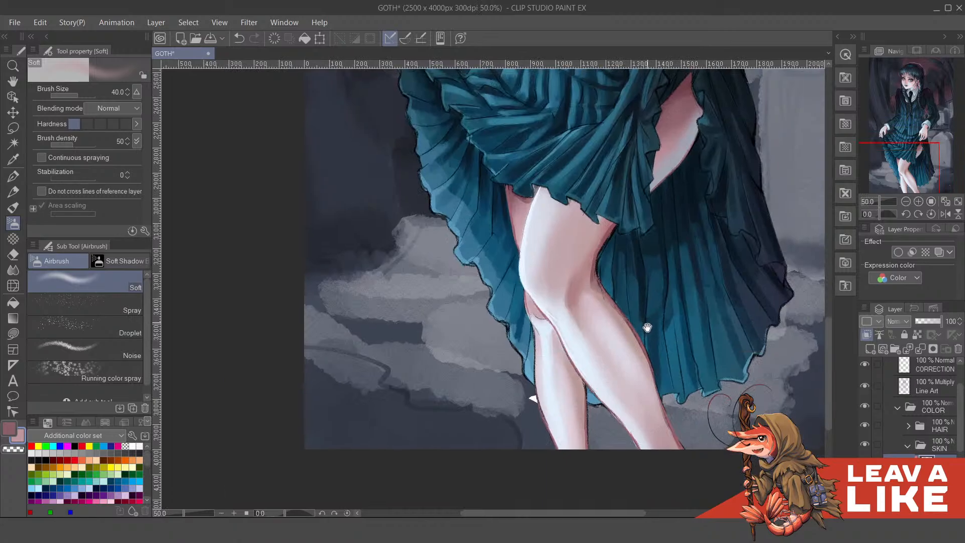
alt+click(547, 376)
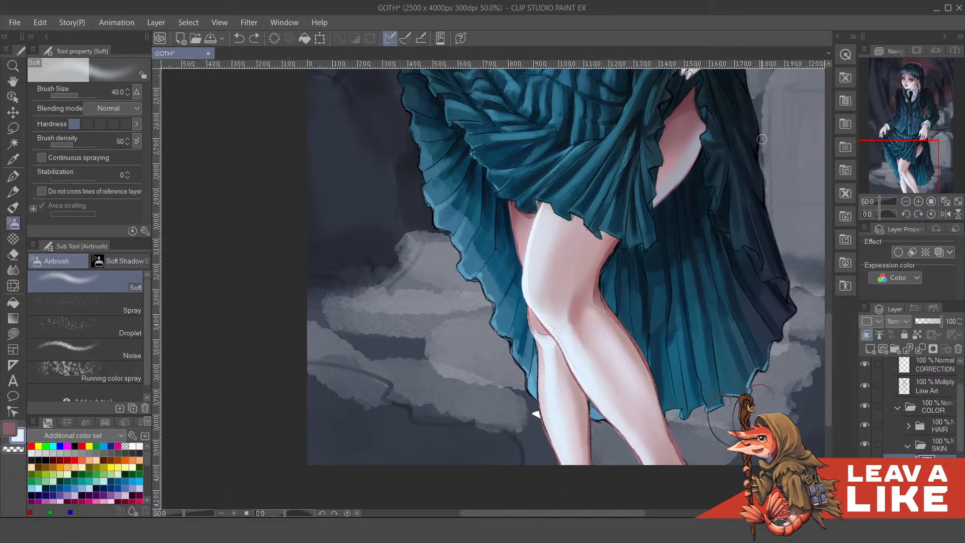
scroll(707, 264, down, 3)
scroll(741, 239, up, 3)
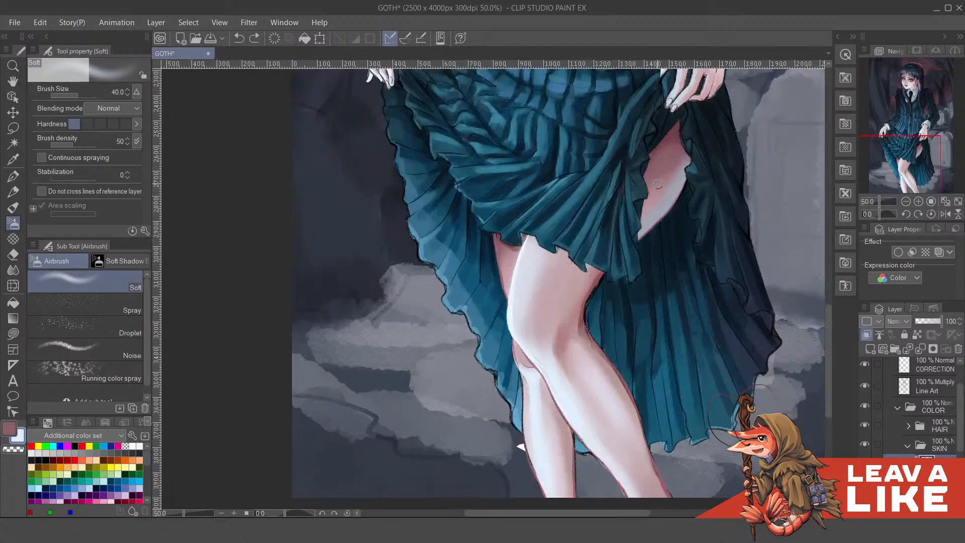
alt+click(662, 180)
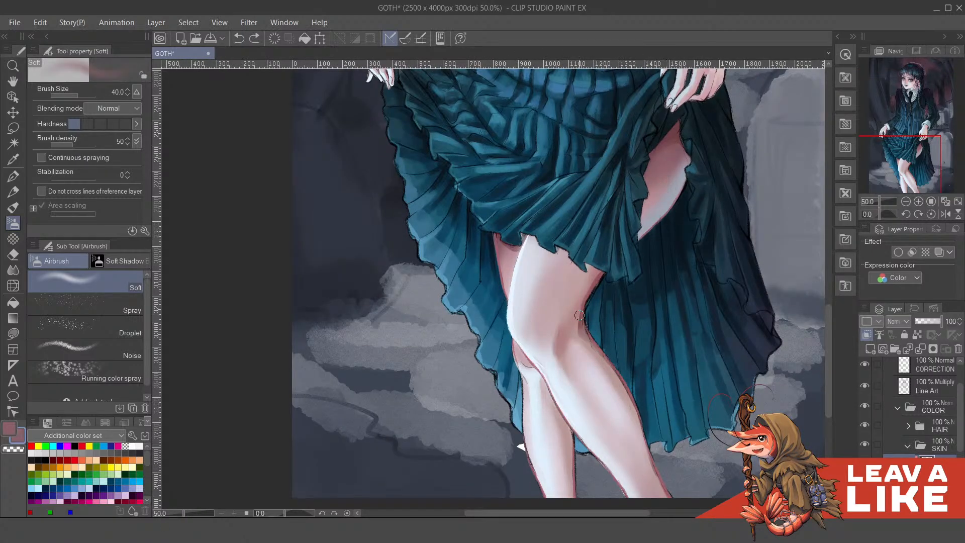
drag(579, 309, 589, 290)
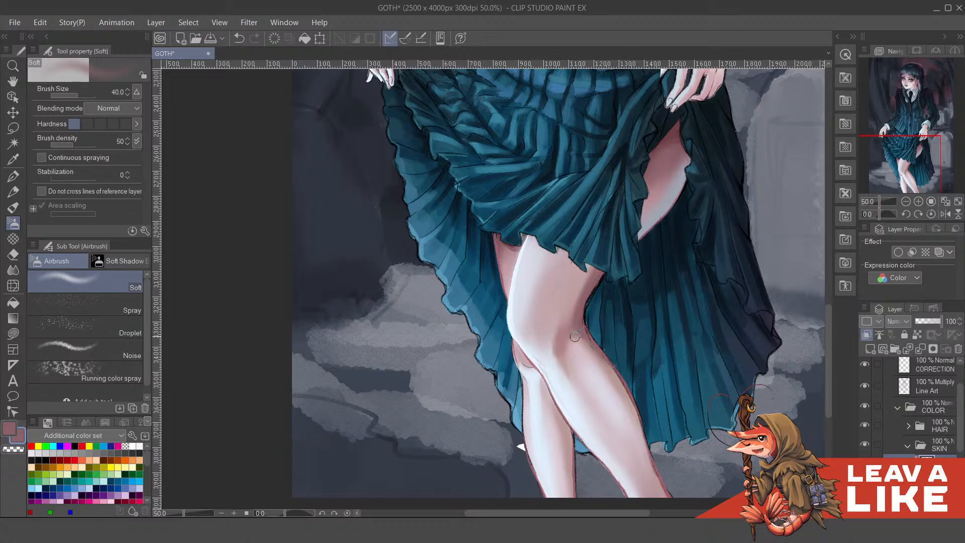
mouse_move(604, 361)
mouse_down()
mouse_move(635, 414)
mouse_move(648, 461)
mouse_up()
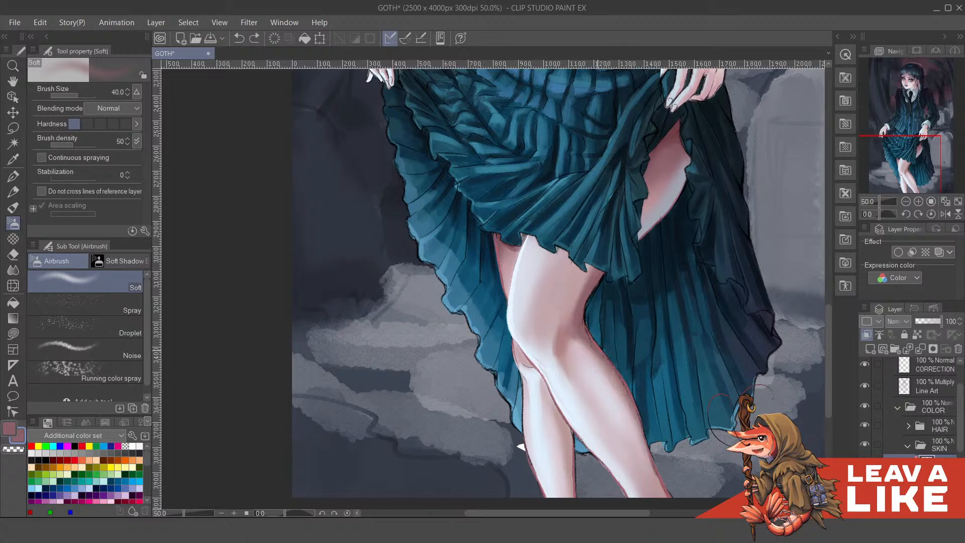
drag(672, 382, 627, 271)
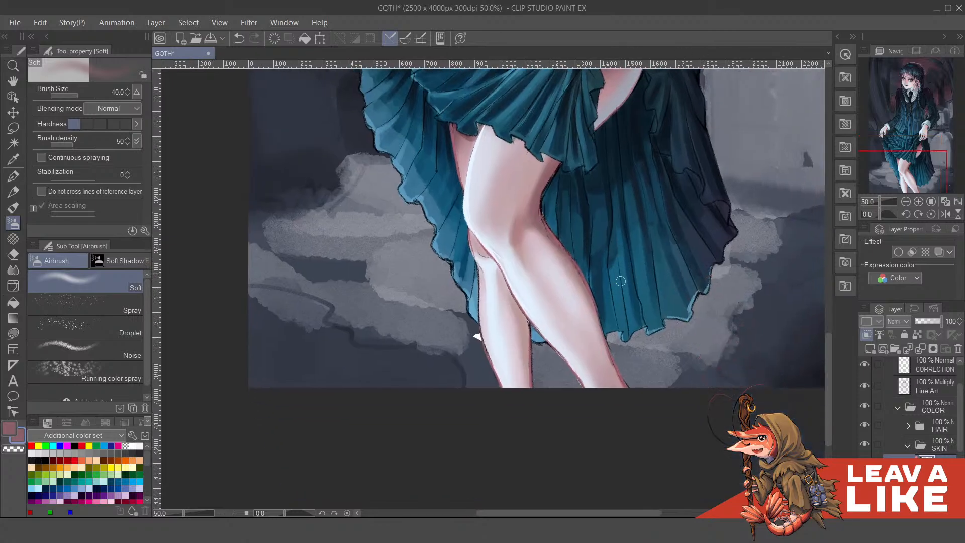
Mirror the canvas view, switch from the airbrush to Crunchy G-Pen 2 and make the CORRECTION layer active
key(h)
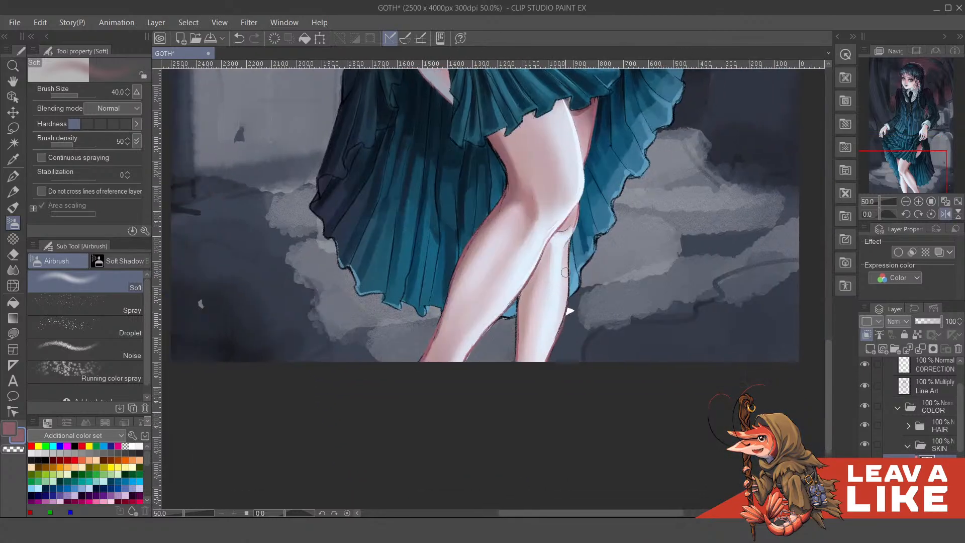
scroll(453, 349, up, 2)
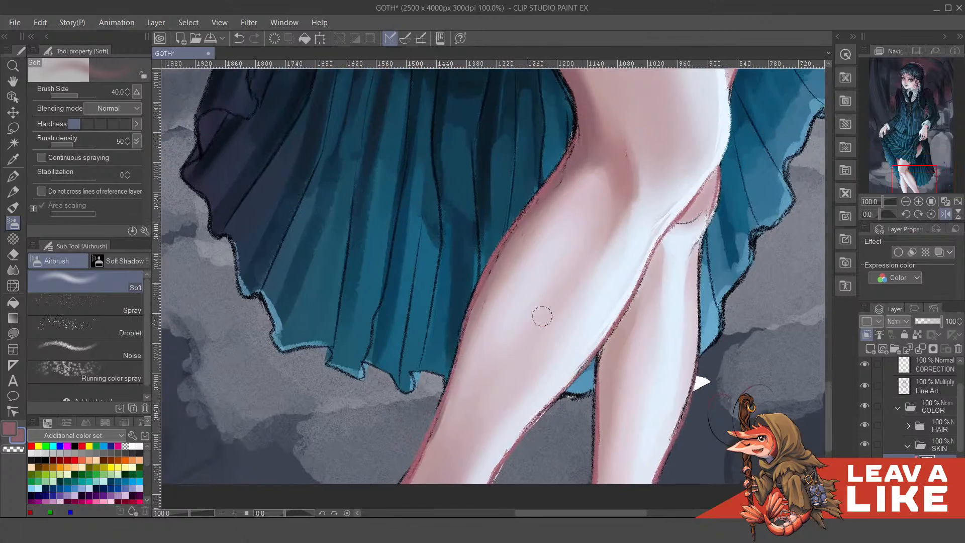
scroll(543, 306, up, 3)
scroll(613, 259, down, 3)
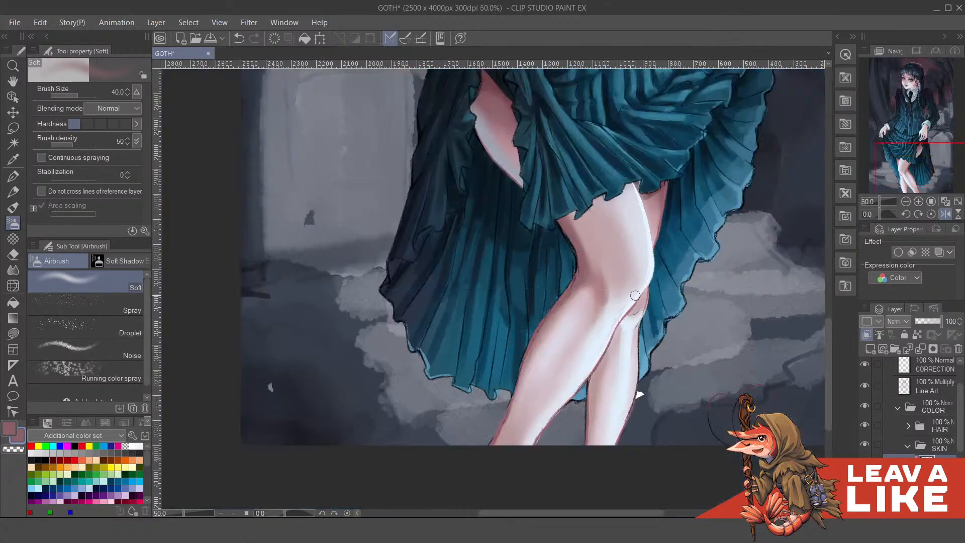
scroll(635, 302, up, 2)
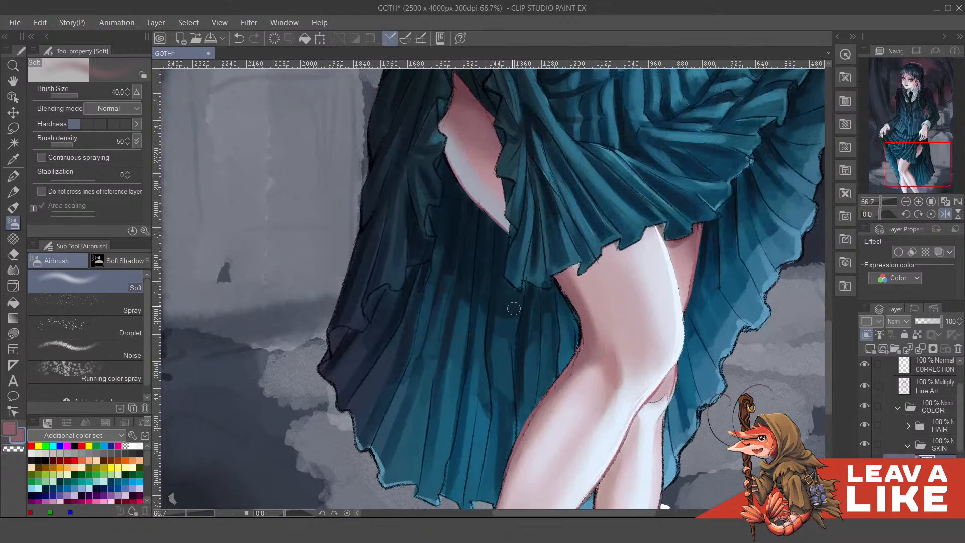
key(p)
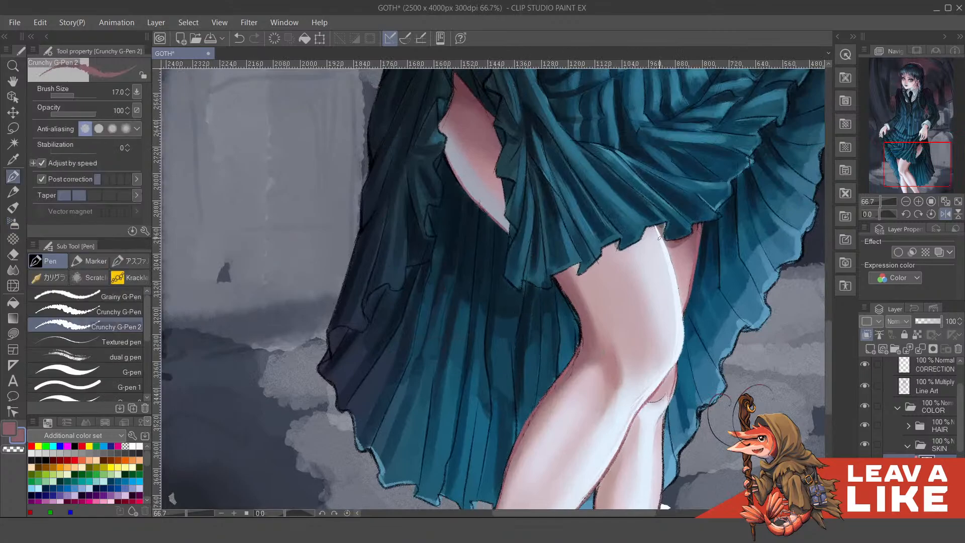
scroll(957, 422, up, 2)
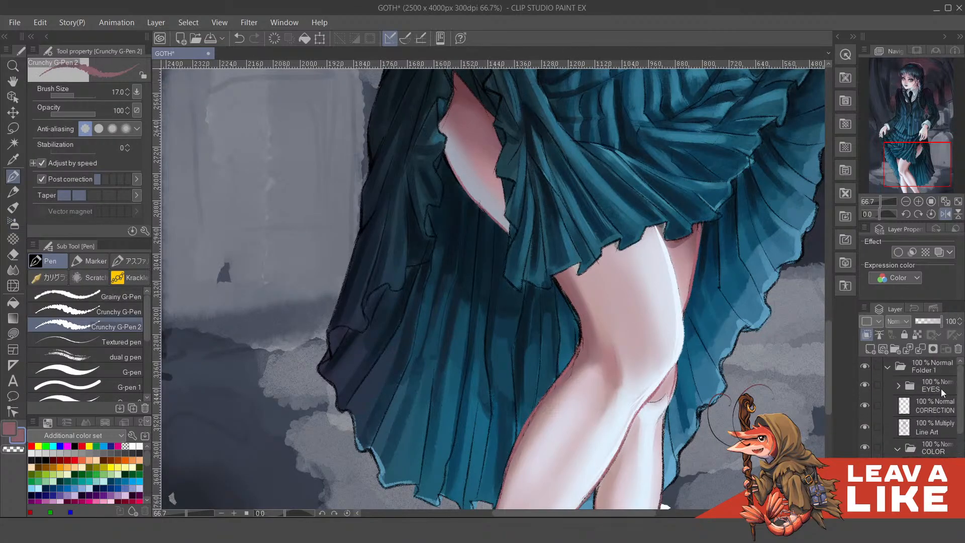
click(929, 409)
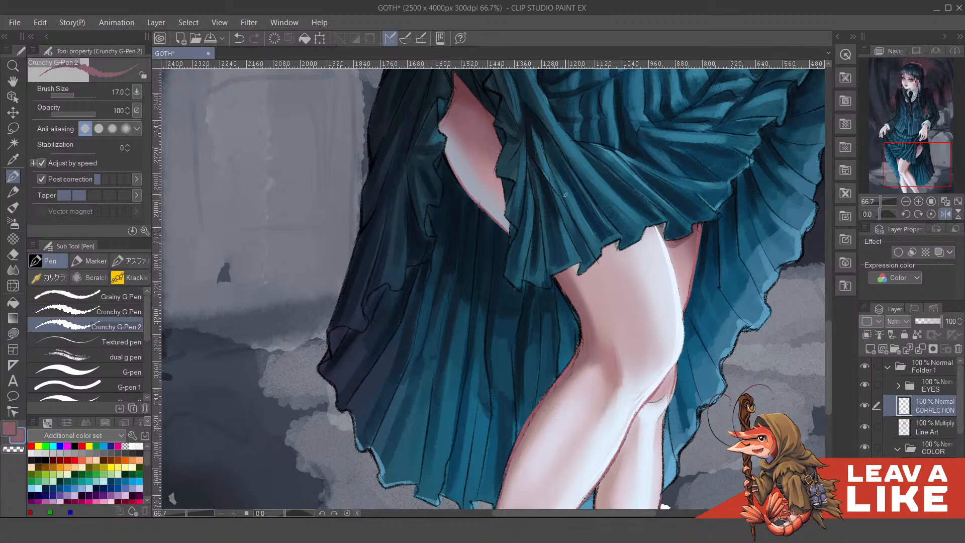
Try a reddish Crunchy G-Pen 2 stroke where the front thigh meets the skirt hem
scroll(527, 211, up, 1)
drag(542, 294, 550, 310)
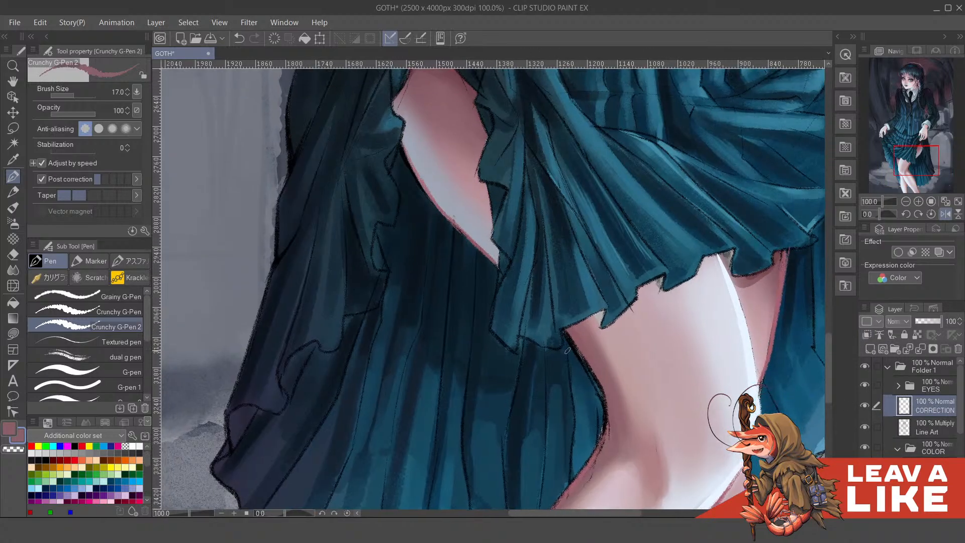
key(ctrl+z)
mouse_move(599, 335)
mouse_down()
mouse_move(594, 300)
mouse_move(588, 351)
mouse_up()
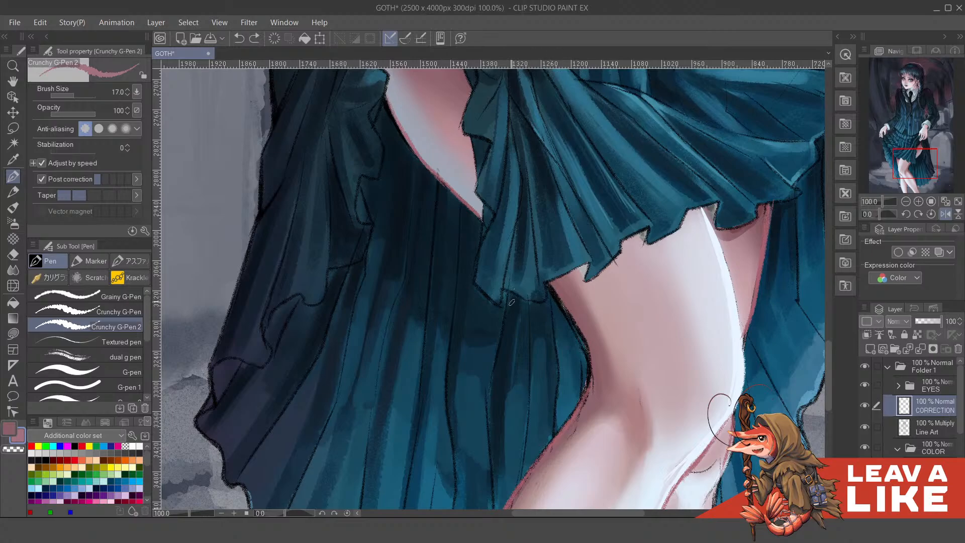
Cover the dark line along the back of the front thigh with reddish Pencil strokes, from the skirt hem down to the knee
key(p)
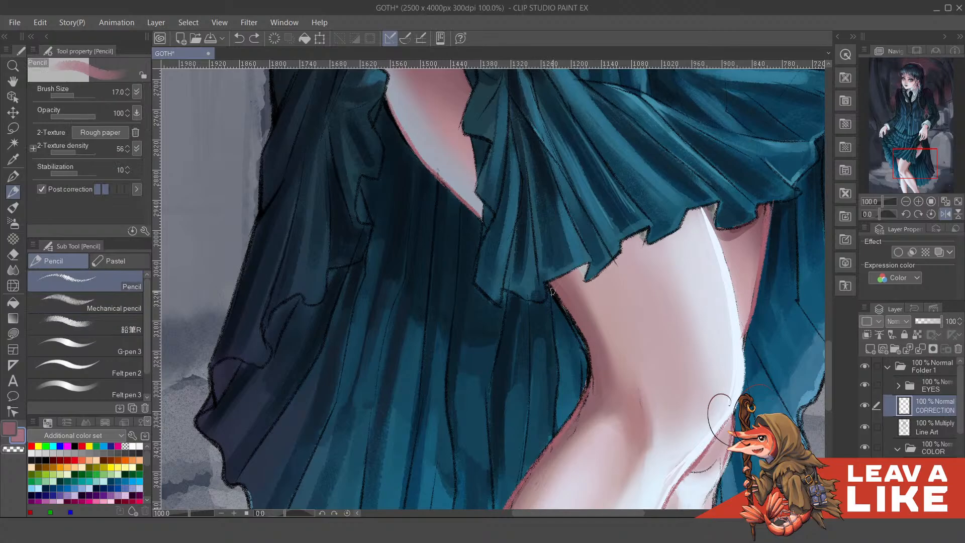
drag(552, 290, 561, 305)
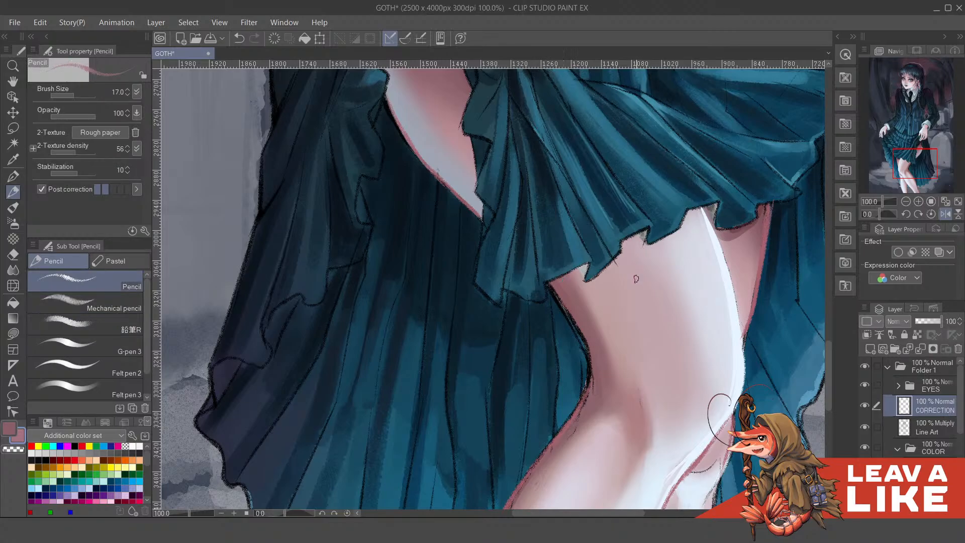
drag(614, 305, 634, 345)
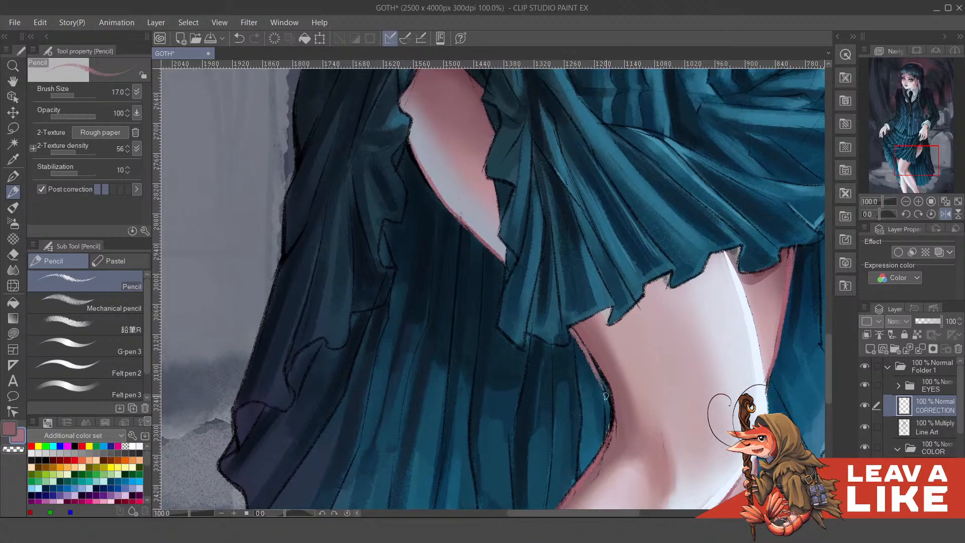
key(ctrl+z)
drag(572, 329, 611, 400)
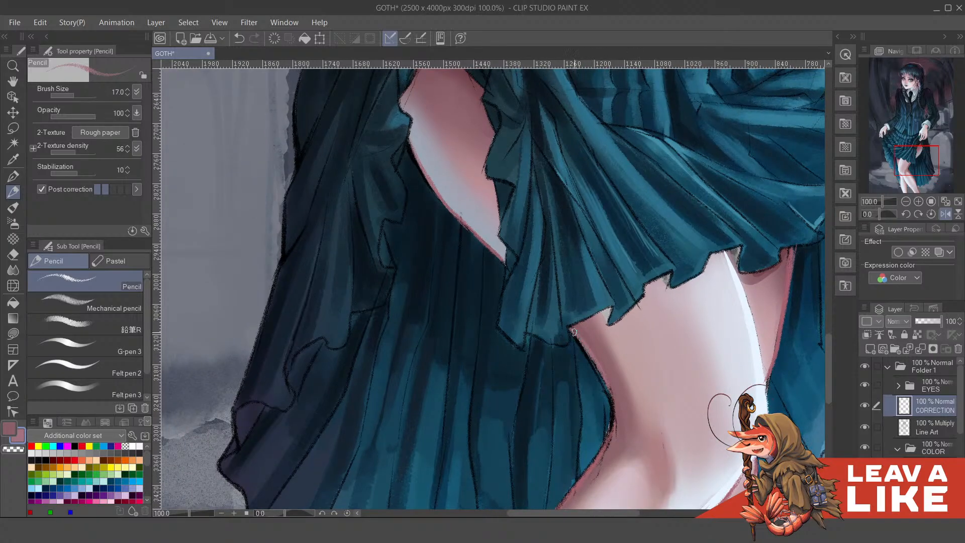
drag(575, 334, 607, 406)
drag(586, 352, 613, 420)
drag(596, 373, 608, 436)
mouse_move(620, 403)
mouse_down()
mouse_move(615, 314)
mouse_move(594, 373)
mouse_up()
key(ctrl+z)
drag(604, 328, 597, 369)
drag(597, 301, 611, 398)
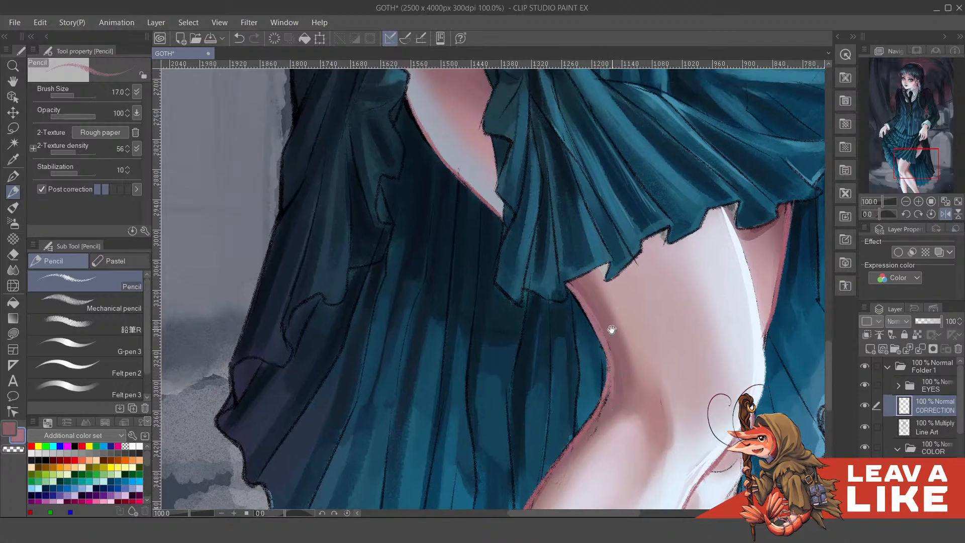
Undo the last stroke behind the knee, touch up that spot on the Line Art layer and continue the contour on the CORRECTION layer
drag(610, 330, 615, 362)
scroll(587, 341, down, 5)
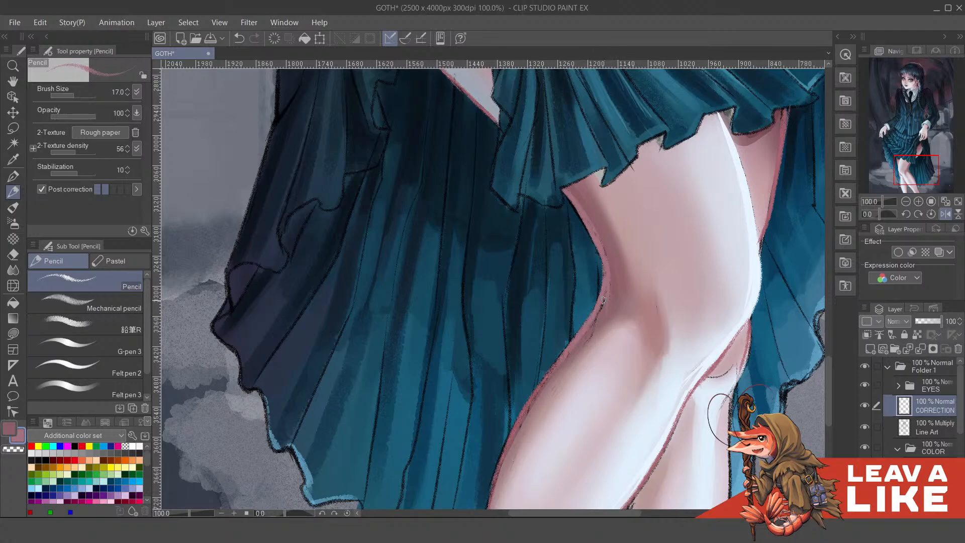
key(ctrl+z)
click(911, 427)
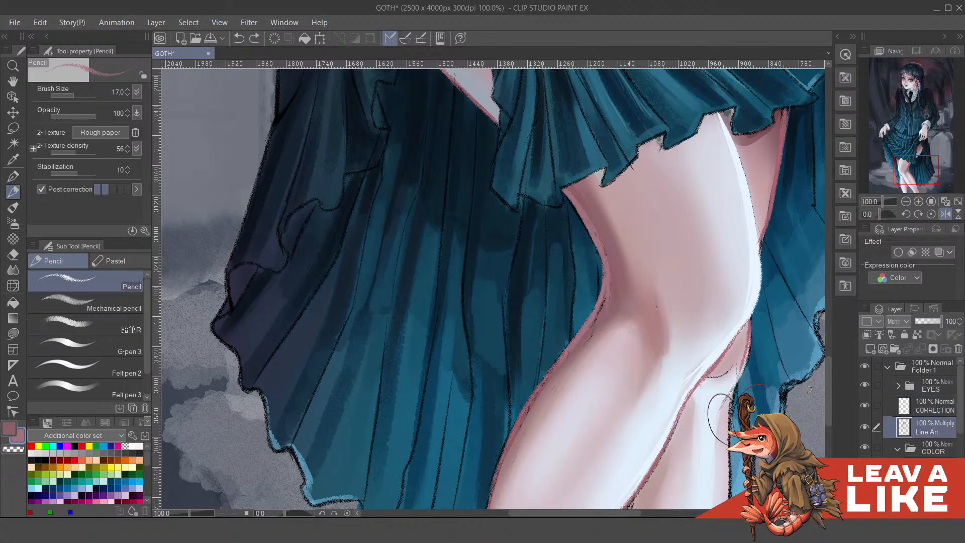
drag(607, 295, 606, 309)
click(915, 411)
drag(569, 395, 585, 335)
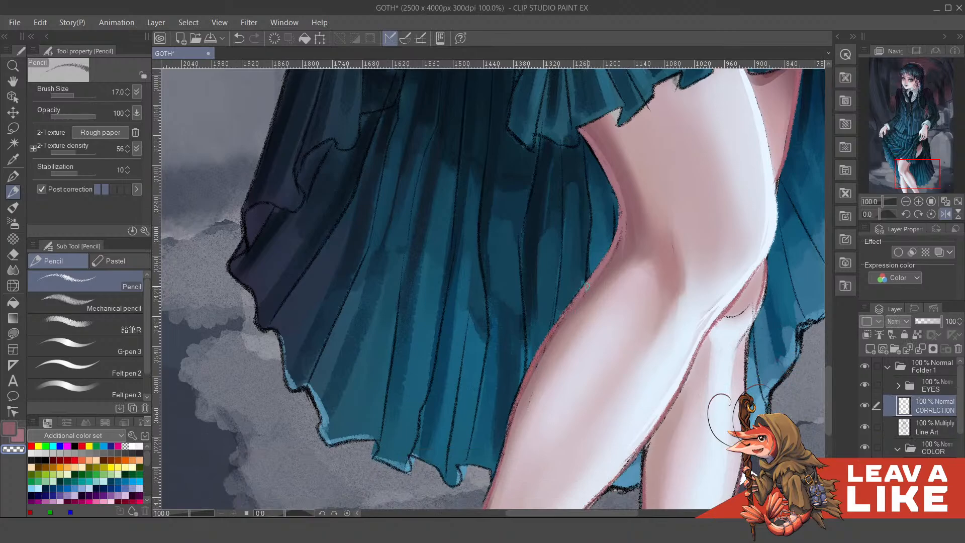
Sample the outline's reddish tone and redraw the outer contour of the front leg from the knee to the upper calf
alt+click(583, 293)
alt+click(581, 295)
drag(585, 286, 512, 417)
key(ctrl+z)
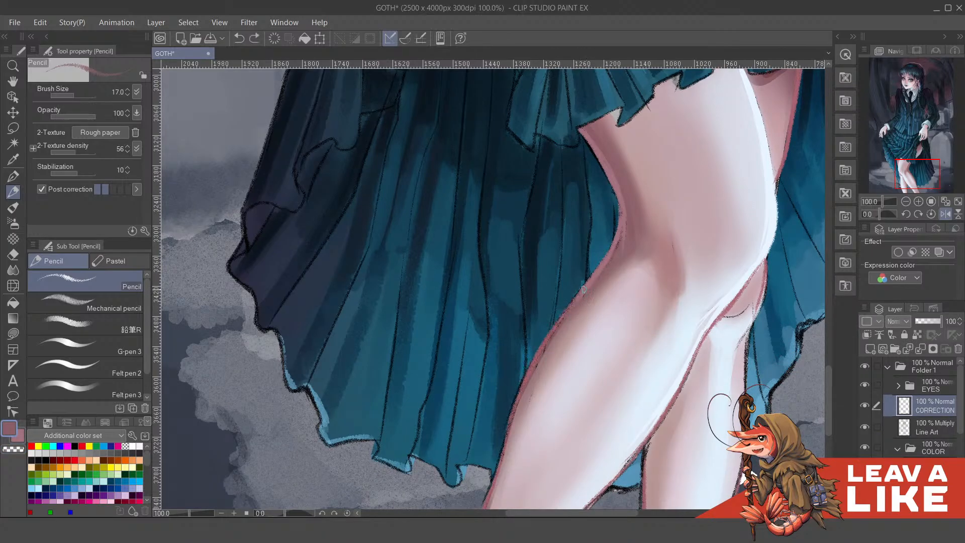
drag(584, 294, 523, 430)
key(ctrl+z)
drag(561, 345, 529, 410)
key(ctrl+z)
key(x)
mouse_move(593, 286)
mouse_down()
mouse_move(564, 312)
mouse_move(537, 354)
mouse_up()
key(ctrl+z)
drag(580, 289, 541, 374)
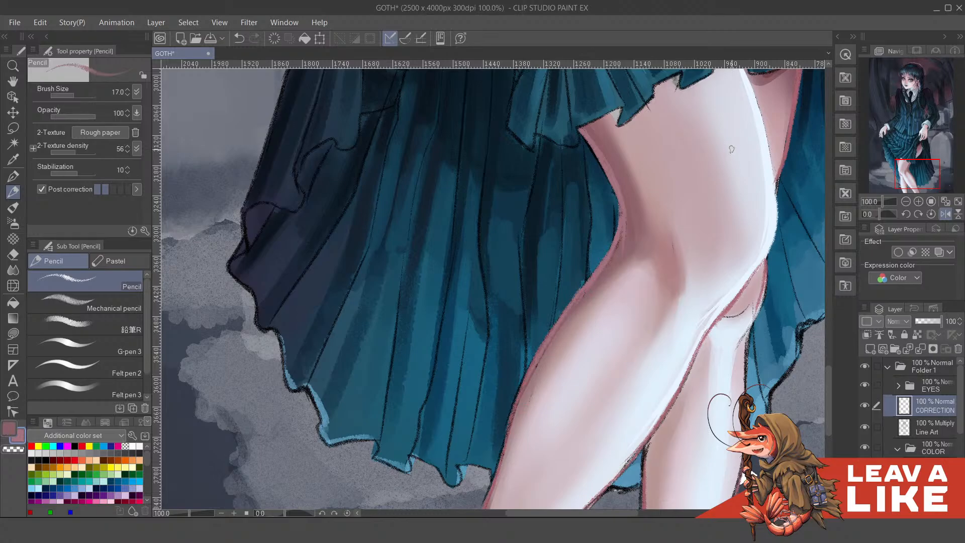
Restore the unmirrored view and trace the outer contour of the front calf in reddish pencil down to the canvas edge
scroll(732, 149, down, 2)
key(h)
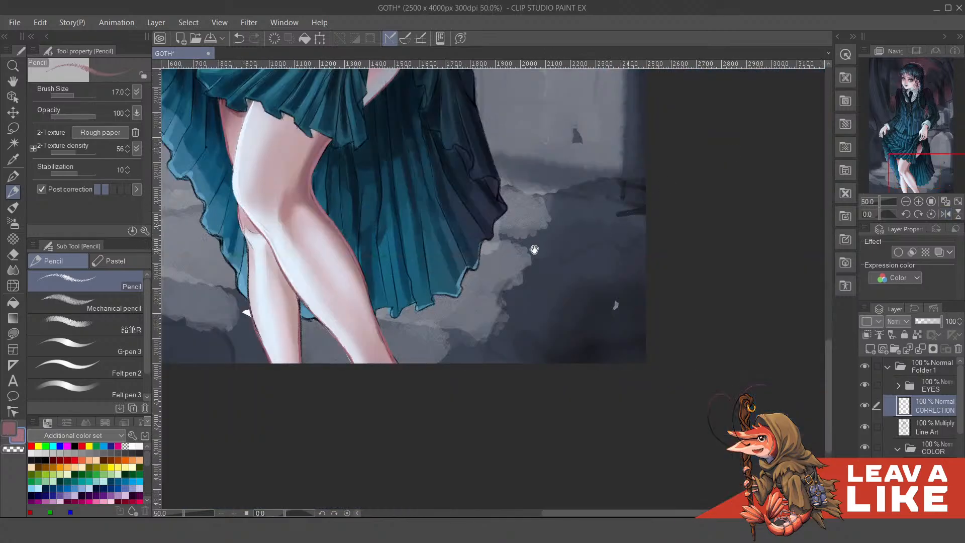
drag(535, 250, 627, 314)
scroll(442, 308, up, 2)
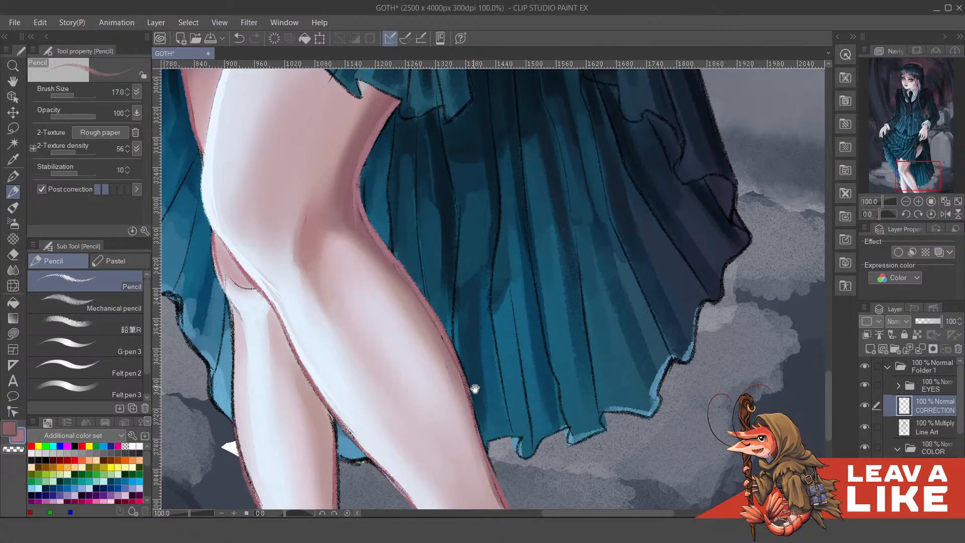
mouse_move(475, 389)
mouse_down()
mouse_move(483, 325)
mouse_move(495, 350)
mouse_up()
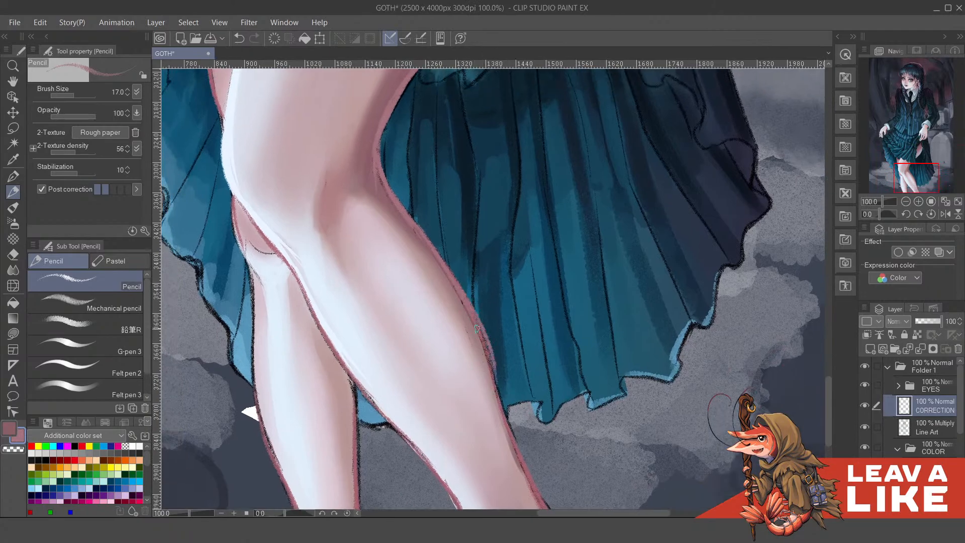
key(ctrl+z)
drag(461, 291, 501, 394)
drag(474, 311, 508, 425)
drag(484, 352, 514, 447)
mouse_move(508, 404)
mouse_down()
mouse_move(487, 335)
mouse_move(514, 421)
mouse_up()
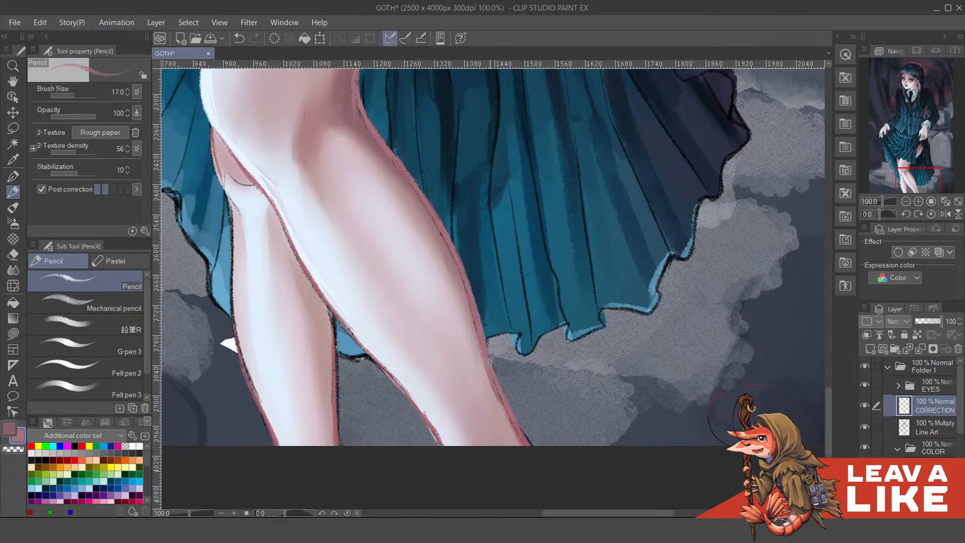
drag(489, 363, 547, 468)
drag(439, 395, 505, 398)
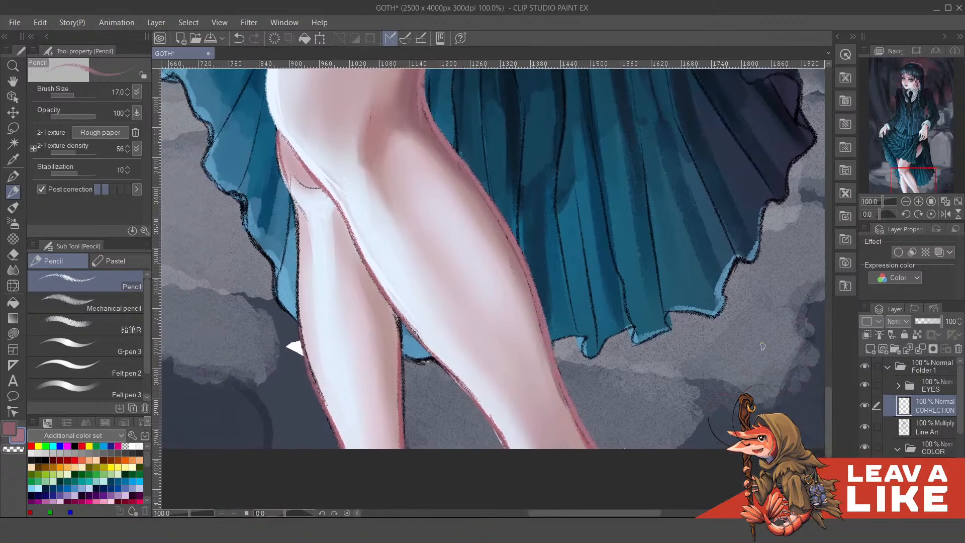
Trace the front calf's inner contour below the knee in reddish pencil on the CORRECTION layer, replacing the first stroke
click(916, 429)
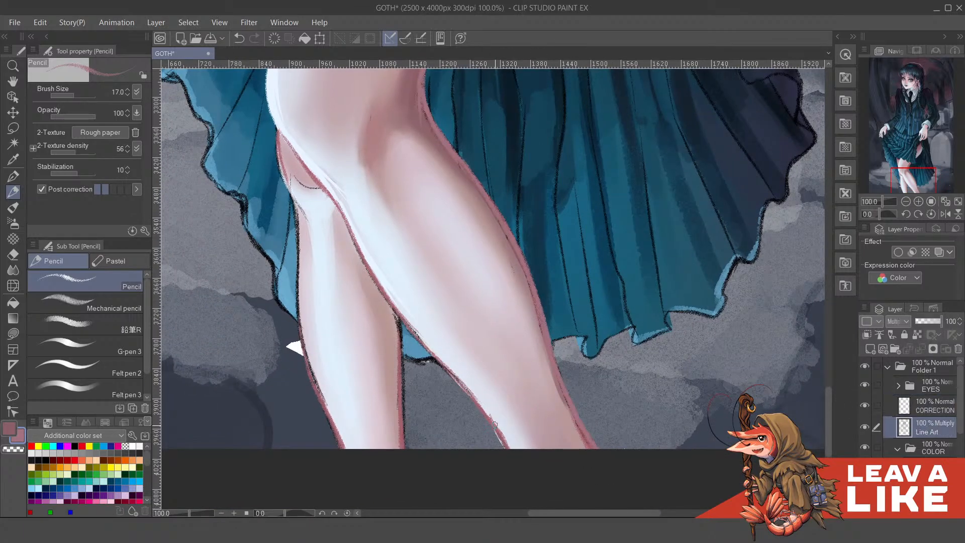
click(913, 407)
mouse_move(410, 237)
mouse_down()
mouse_move(542, 293)
mouse_move(564, 326)
mouse_up()
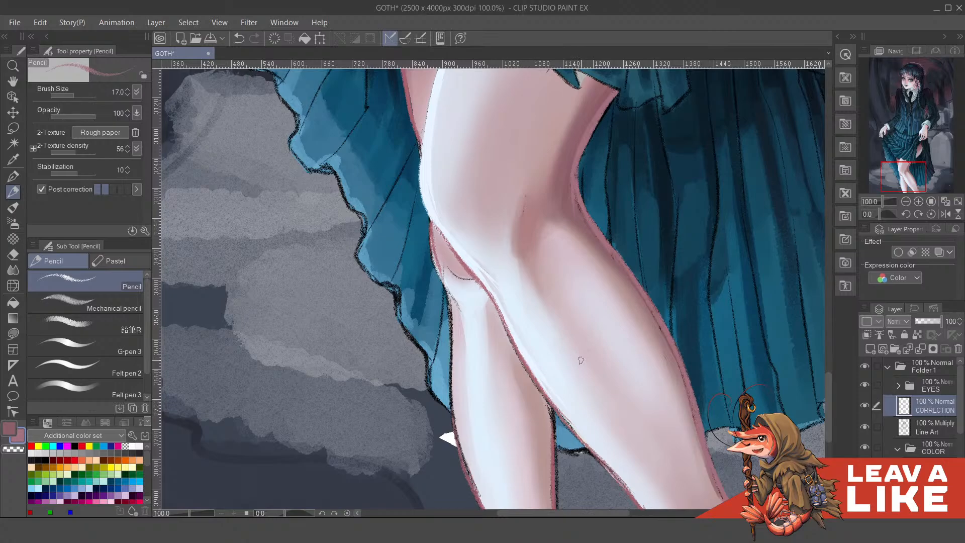
mouse_move(552, 362)
mouse_down()
mouse_move(546, 342)
mouse_move(550, 382)
mouse_move(593, 427)
mouse_move(575, 396)
mouse_move(580, 420)
mouse_up()
key(ctrl+z)
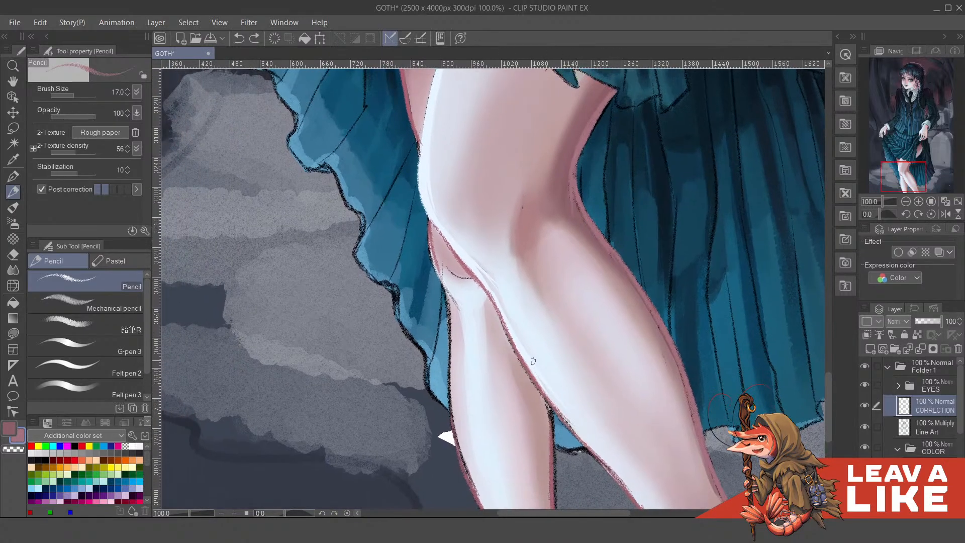
drag(504, 317, 538, 384)
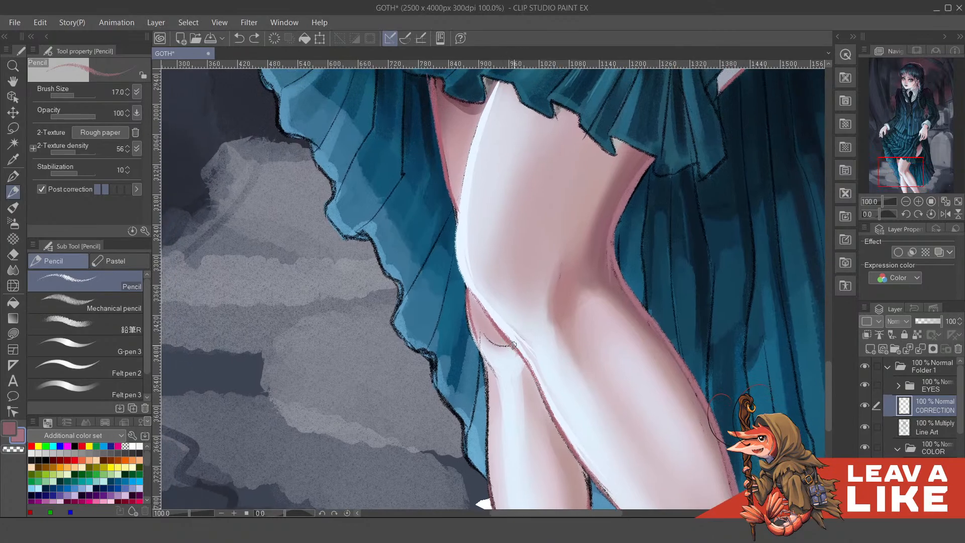
Redraw the front leg's inner contour just below the knee in reddish pencil, replacing the unsatisfactory stroke
key(alt)
key(c)
click(573, 260)
drag(521, 360, 585, 457)
drag(564, 413, 524, 334)
key(ctrl+z)
drag(499, 303, 547, 394)
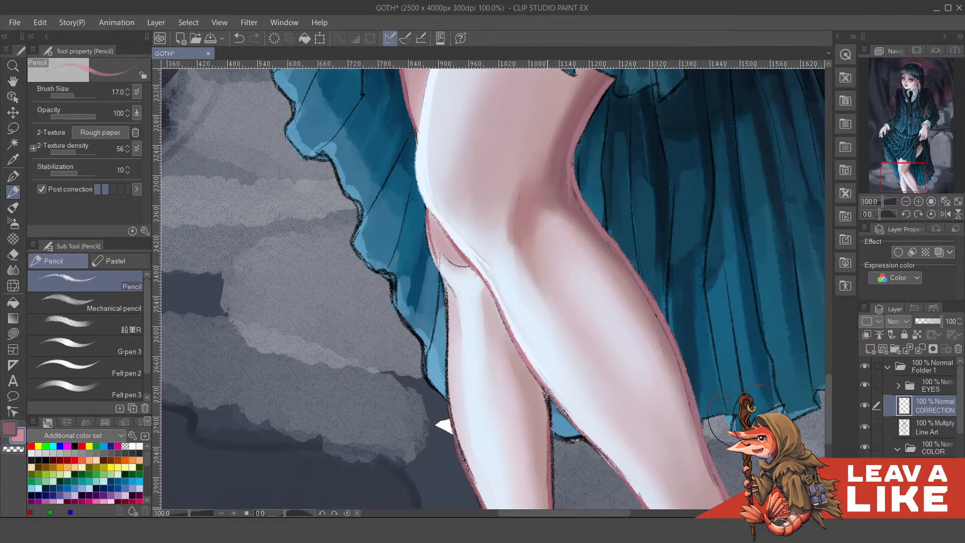
Continue the front calf's inner contour in reddish pencil down to the canvas edge, redoing the strokes that miss the outline
drag(518, 345, 608, 455)
key(ctrl+z)
drag(535, 374, 623, 469)
mouse_move(606, 435)
mouse_down()
mouse_move(544, 327)
mouse_move(591, 418)
mouse_up()
key(ctrl+z)
drag(538, 338, 593, 424)
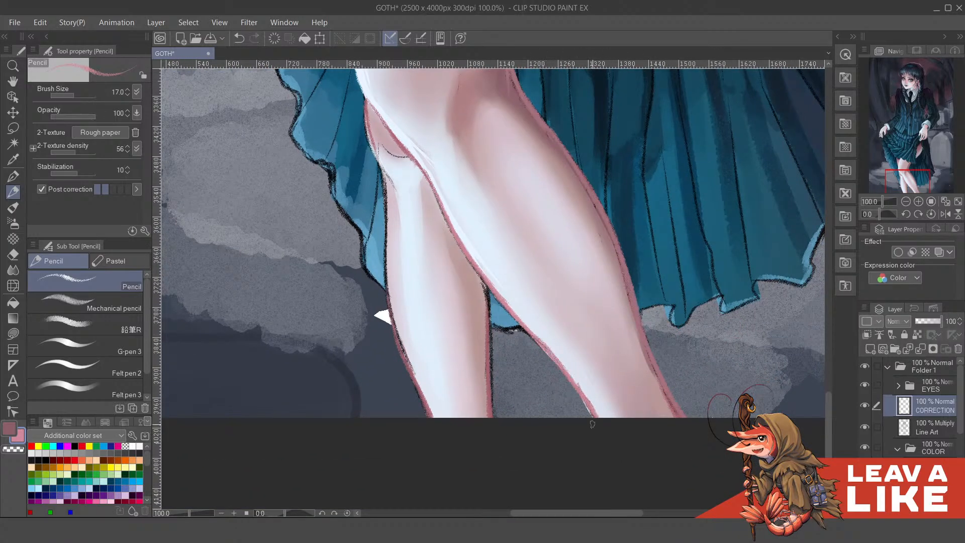
drag(567, 373, 594, 428)
scroll(668, 211, down, 4)
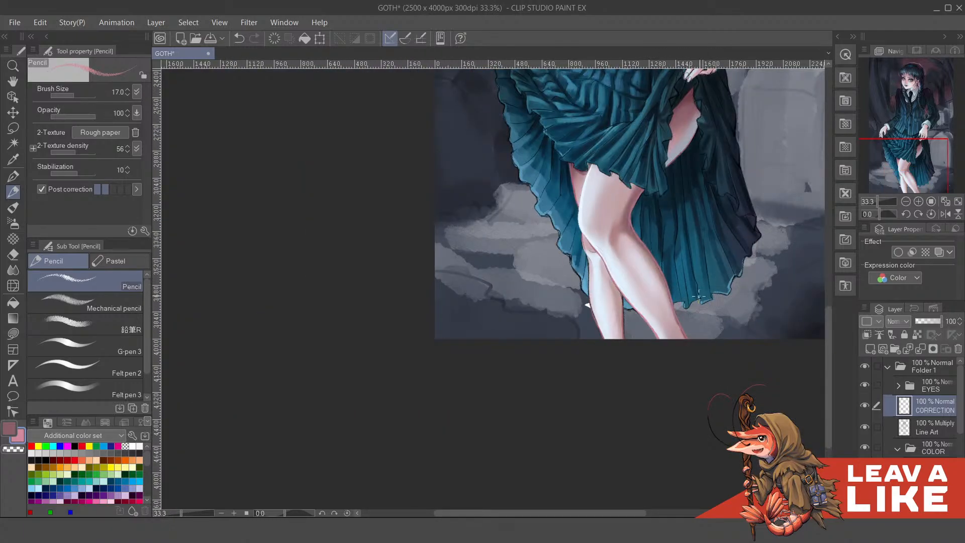
Sample the outline's reddish tone and trace the rear calf's contour from where the legs cross down to the canvas edge
scroll(641, 312, up, 4)
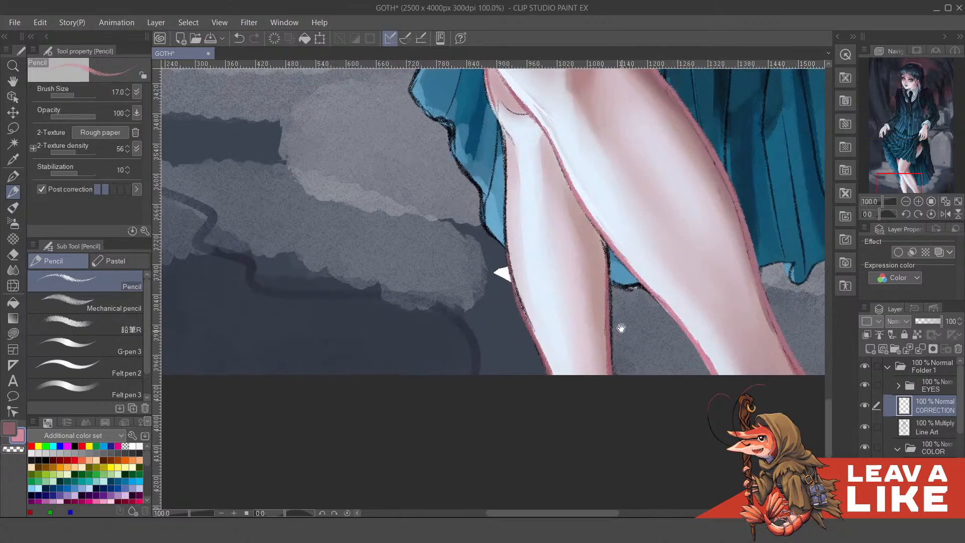
drag(605, 245, 608, 311)
key(ctrl+z)
drag(607, 250, 607, 272)
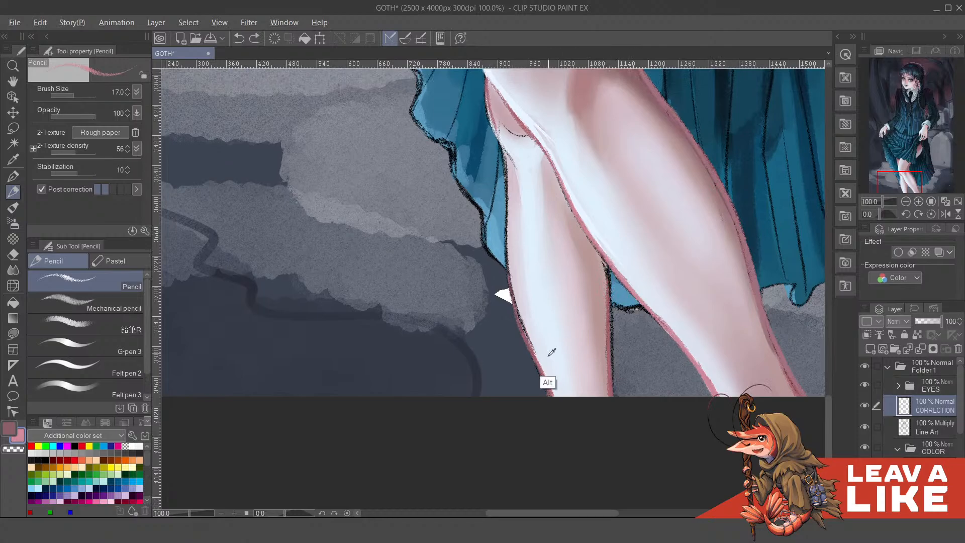
alt+click(541, 380)
drag(608, 273, 611, 347)
drag(604, 262, 603, 311)
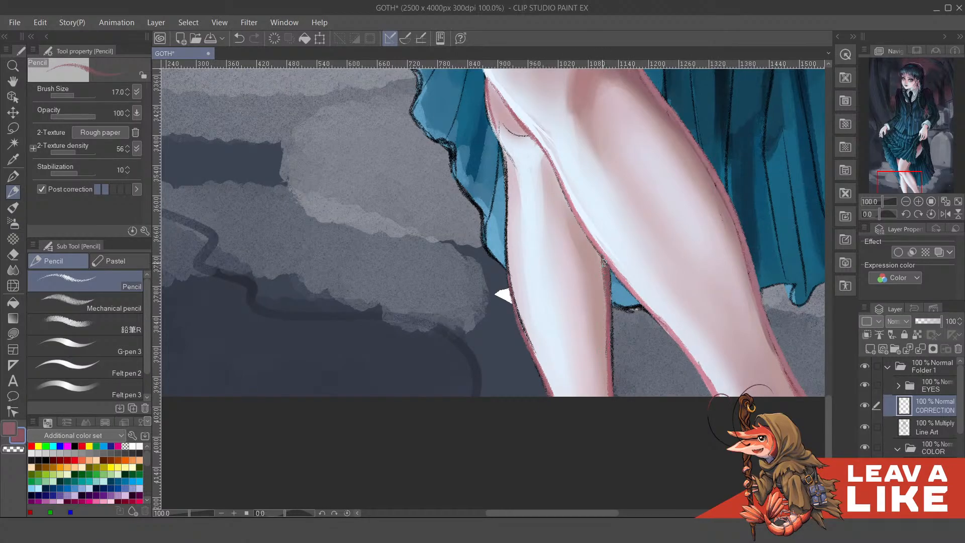
drag(604, 263, 614, 393)
Select the leg's skin layer and soften the front thigh and knee shading with the Soft airbrush in a sampled skin tone
scroll(724, 167, down, 3)
drag(728, 168, 618, 417)
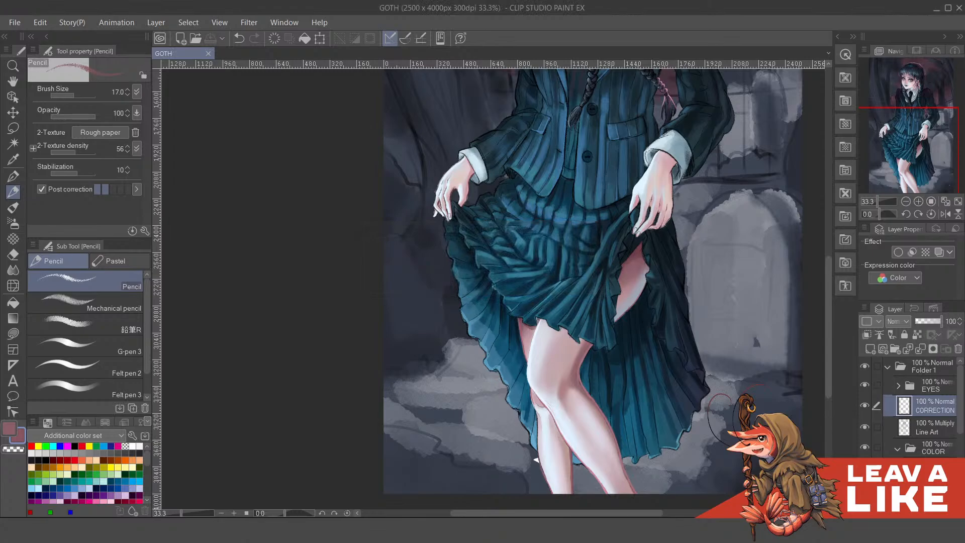
ctrl+shift+click(535, 460)
scroll(589, 382, up, 2)
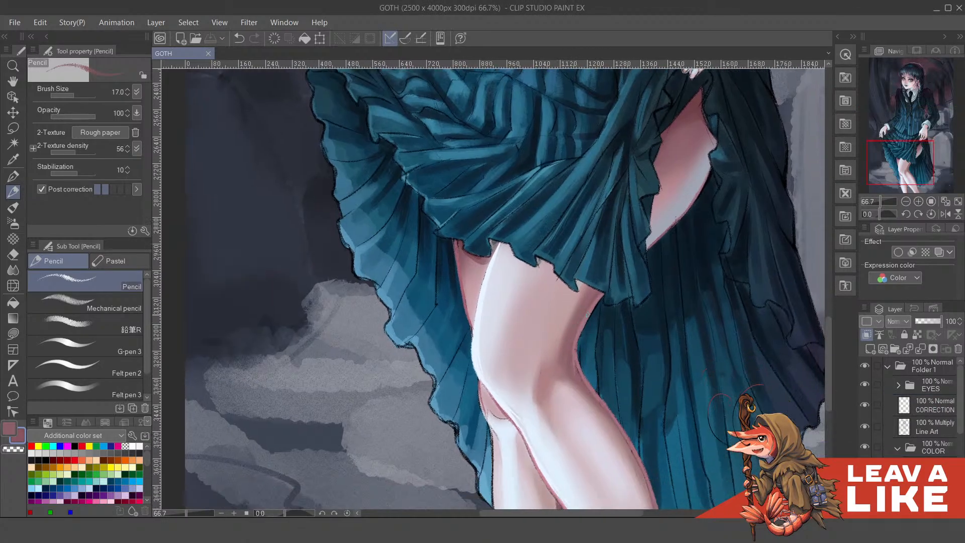
key(b)
key(b)
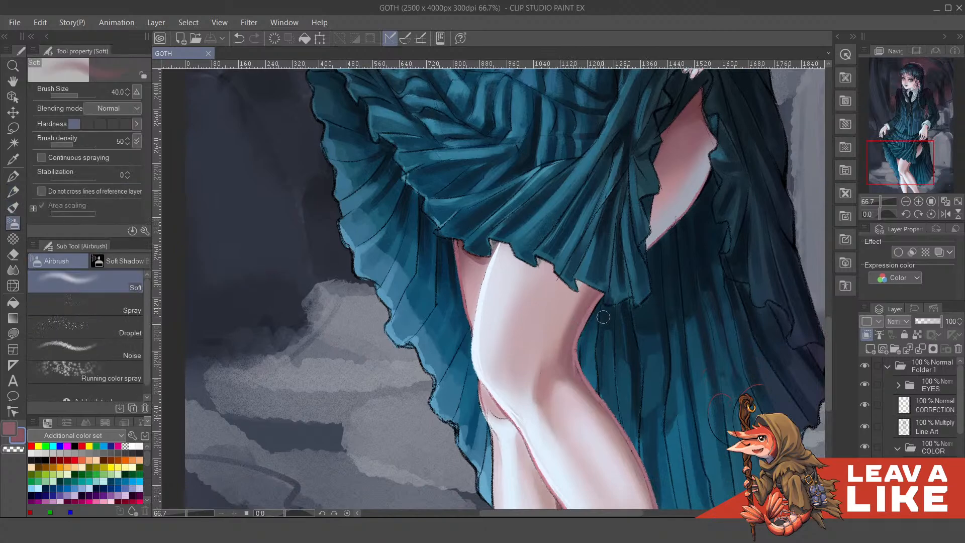
alt+click(551, 348)
drag(550, 426, 553, 275)
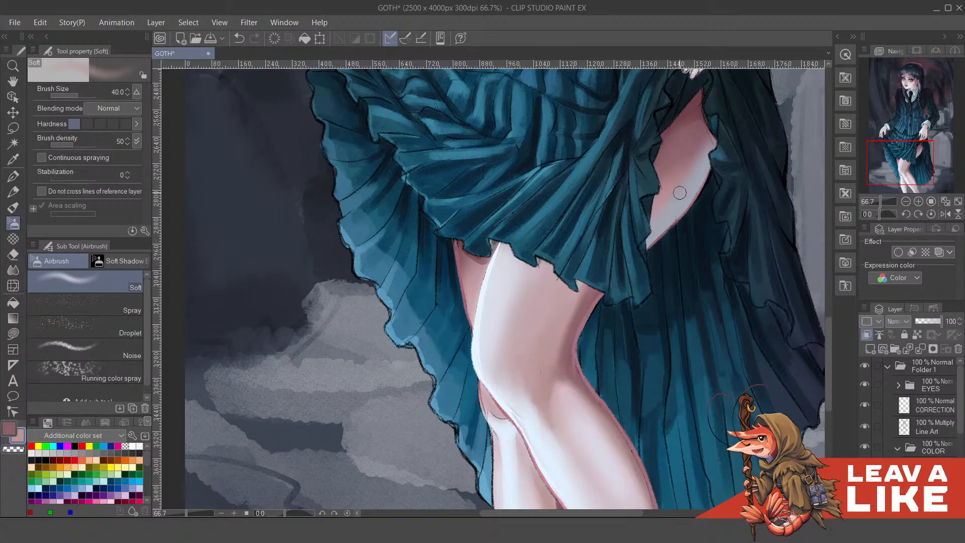
Inspect the whole figure in mirrored view, restore the unmirrored view and save the illustration
scroll(673, 219, down, 2)
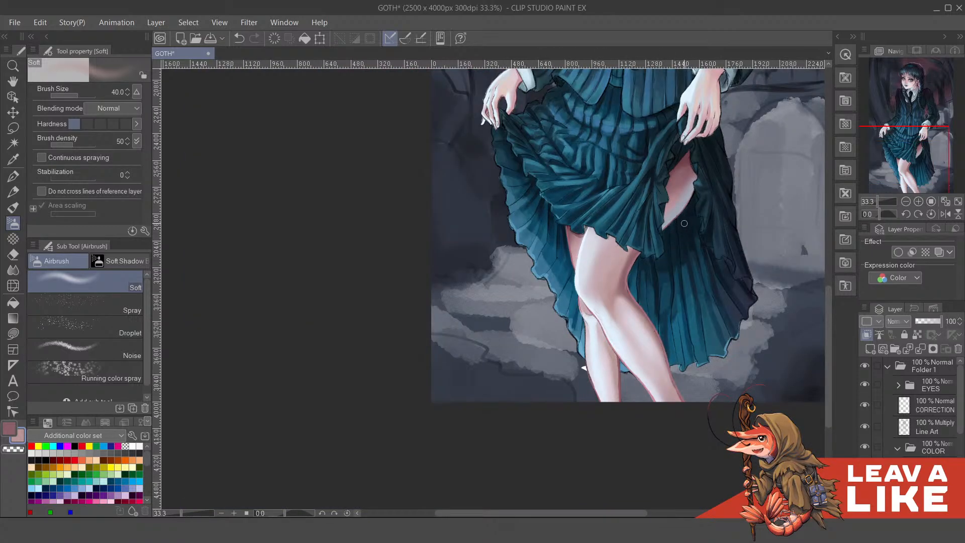
key(h)
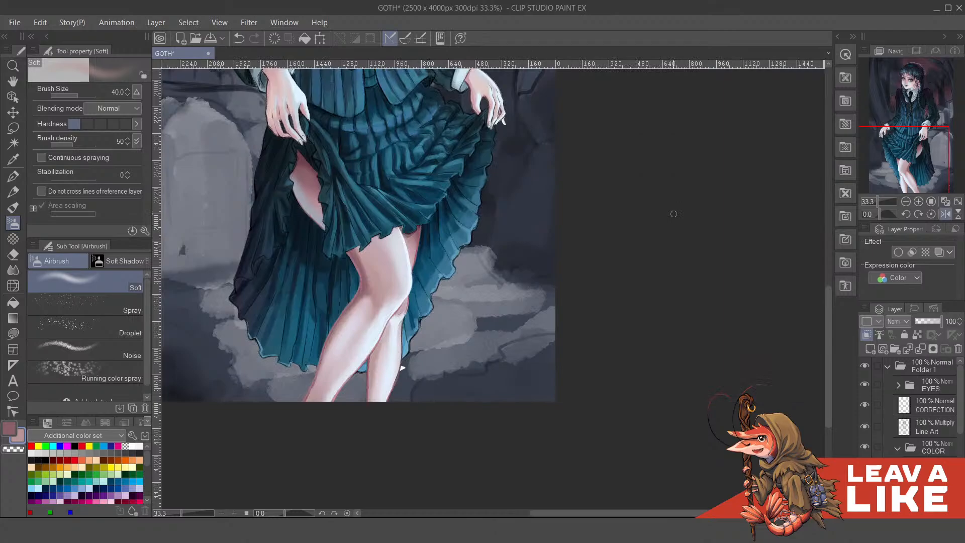
scroll(673, 214, down, 3)
scroll(536, 235, up, 3)
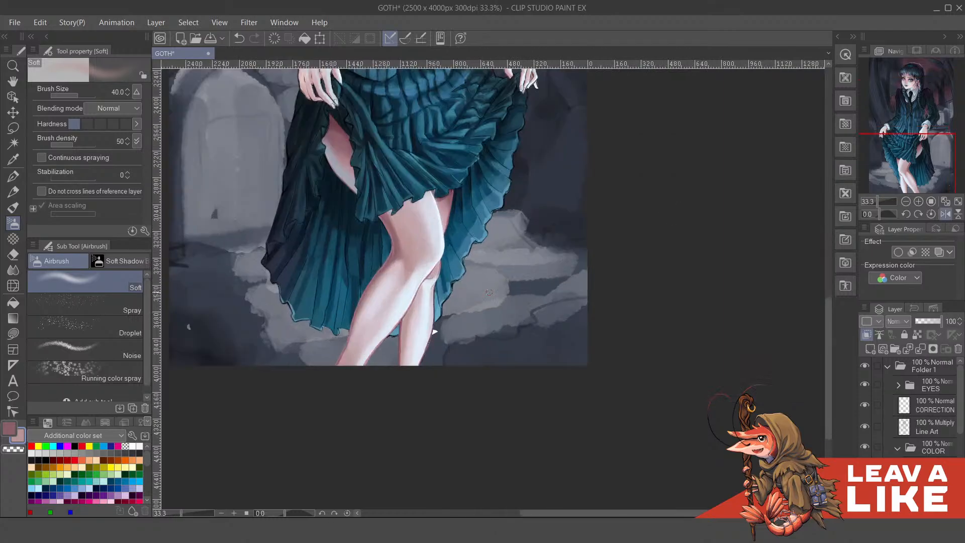
drag(521, 301, 611, 426)
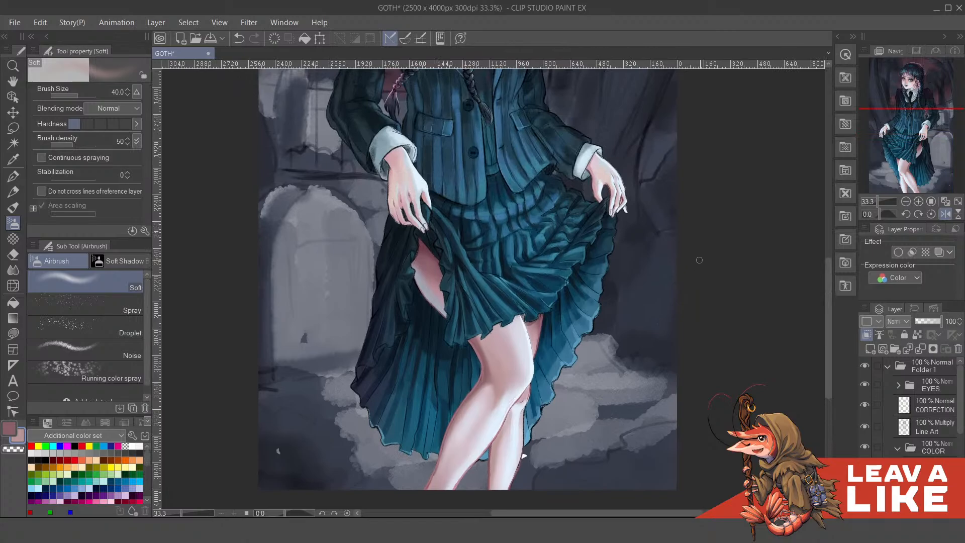
drag(521, 347, 548, 382)
scroll(647, 275, down, 1)
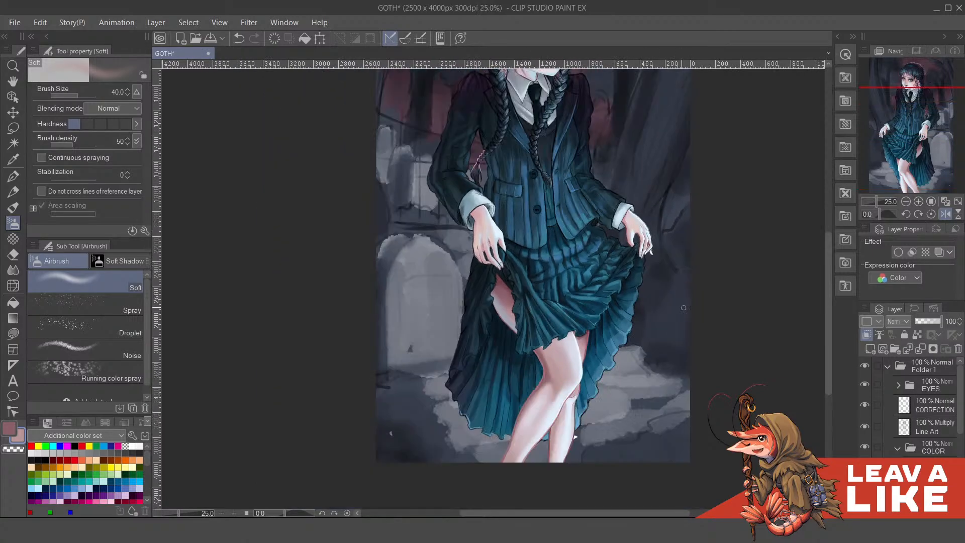
drag(690, 281, 693, 363)
drag(715, 405, 706, 380)
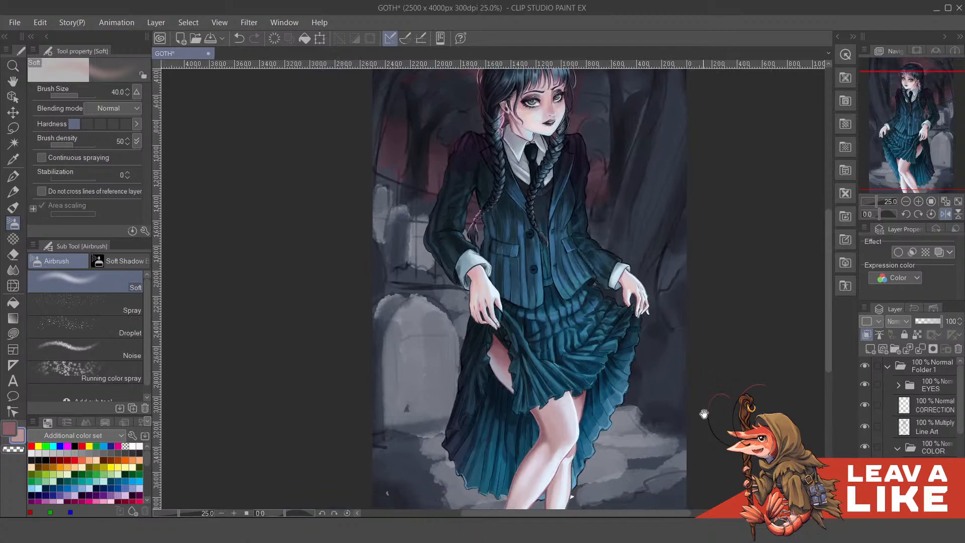
drag(704, 414, 702, 388)
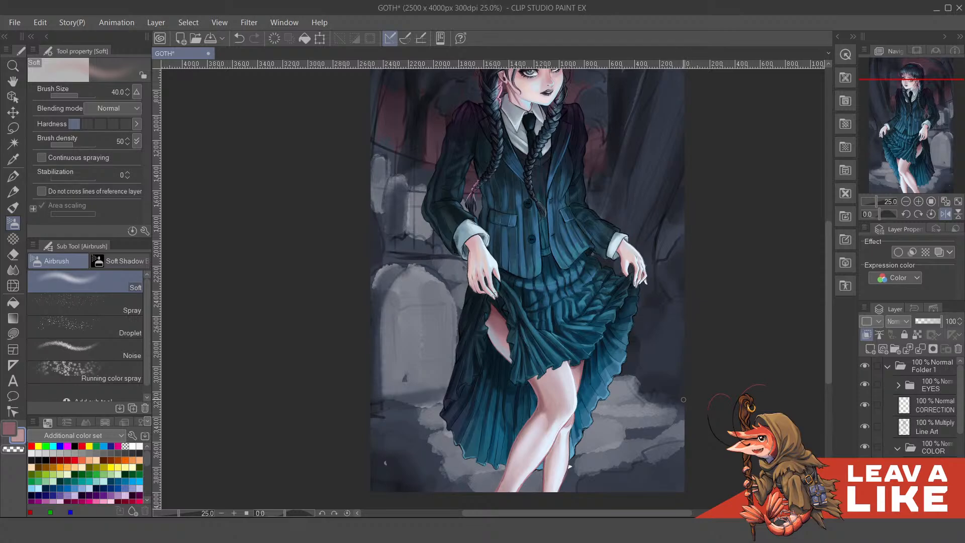
drag(682, 401, 694, 385)
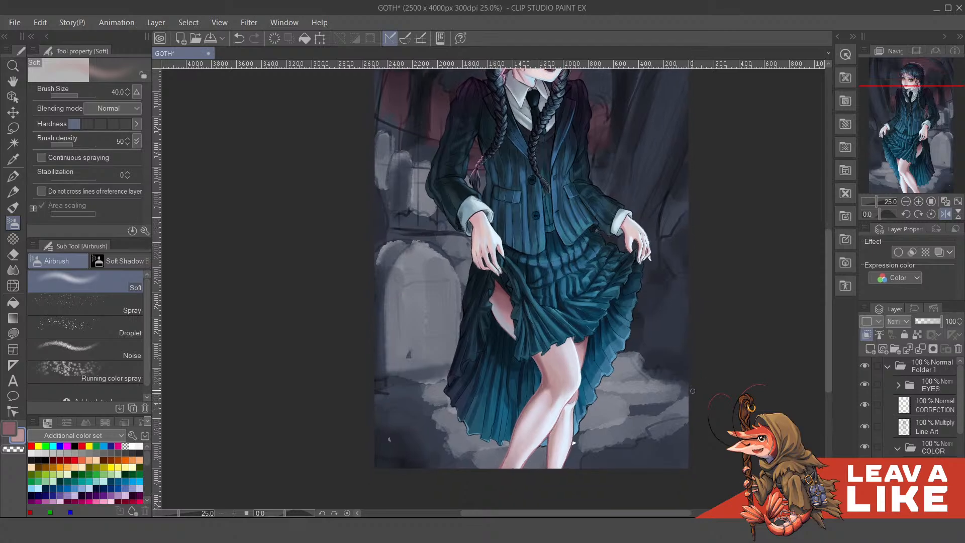
drag(693, 302, 698, 387)
key(h)
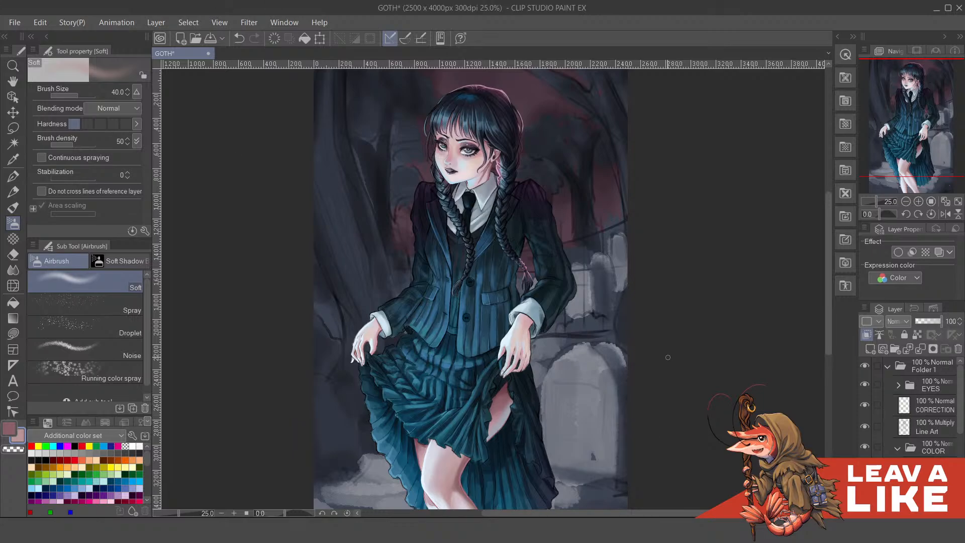
key(ctrl+s)
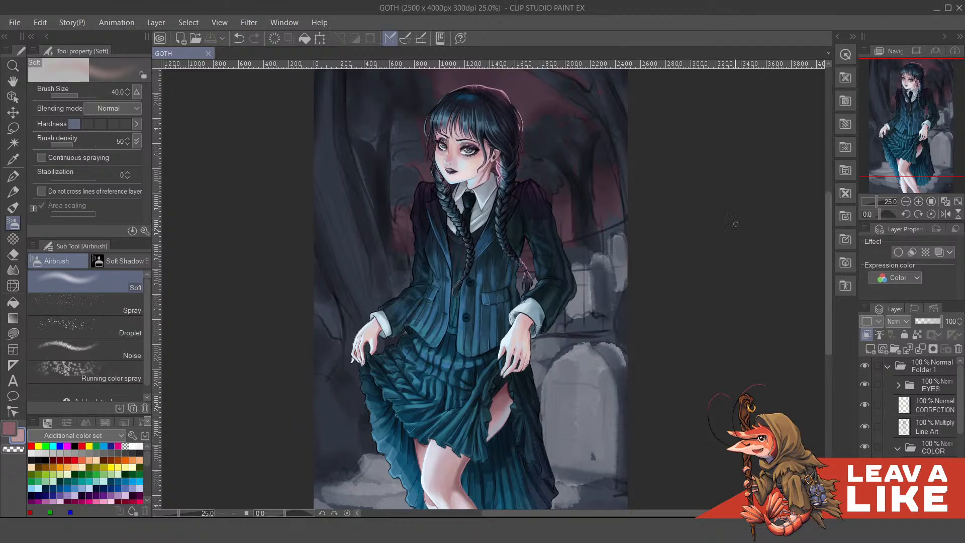
Select a layer in the BACKGROUND folder, check it by switching its visibility off and on, and save the illustration
scroll(736, 224, down, 2)
scroll(606, 318, up, 2)
scroll(644, 291, down, 1)
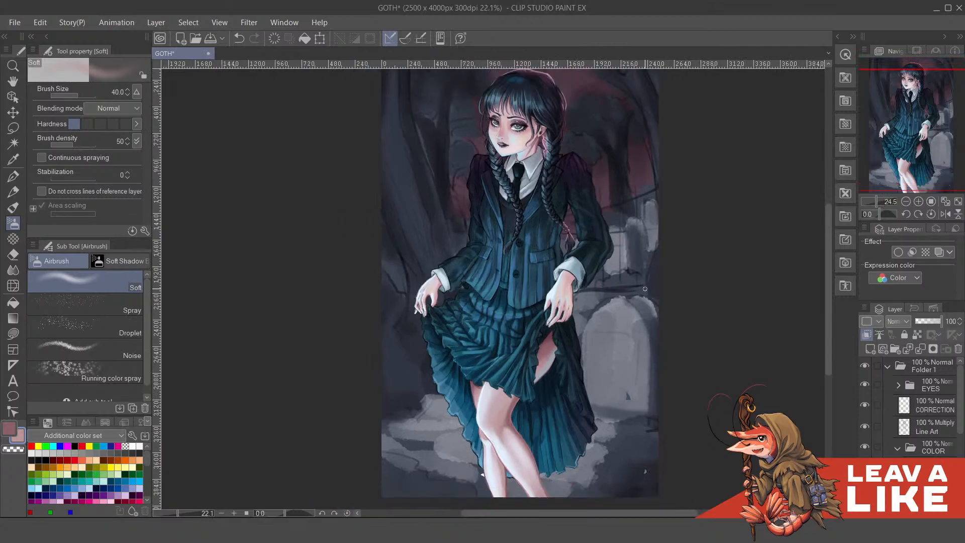
scroll(876, 446, down, 1)
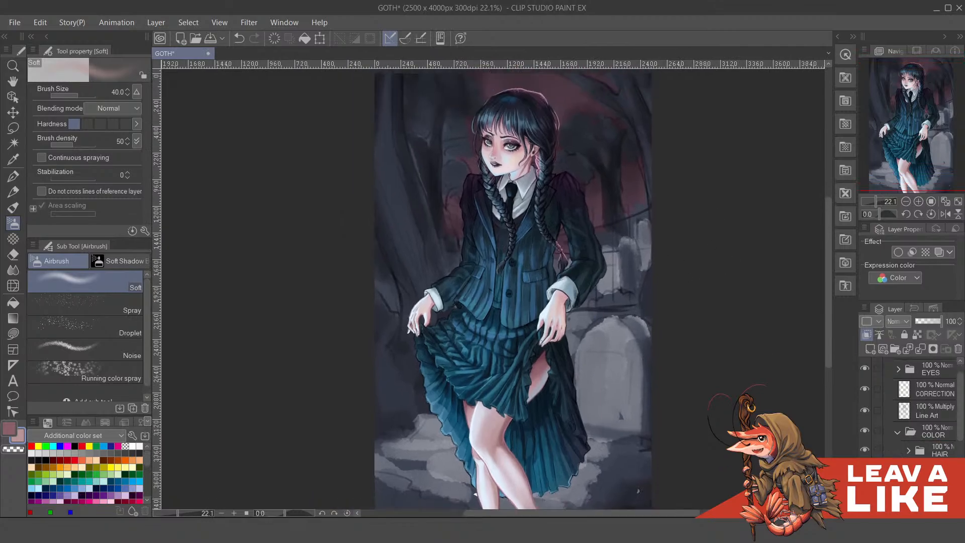
click(909, 470)
scroll(908, 469, down, 5)
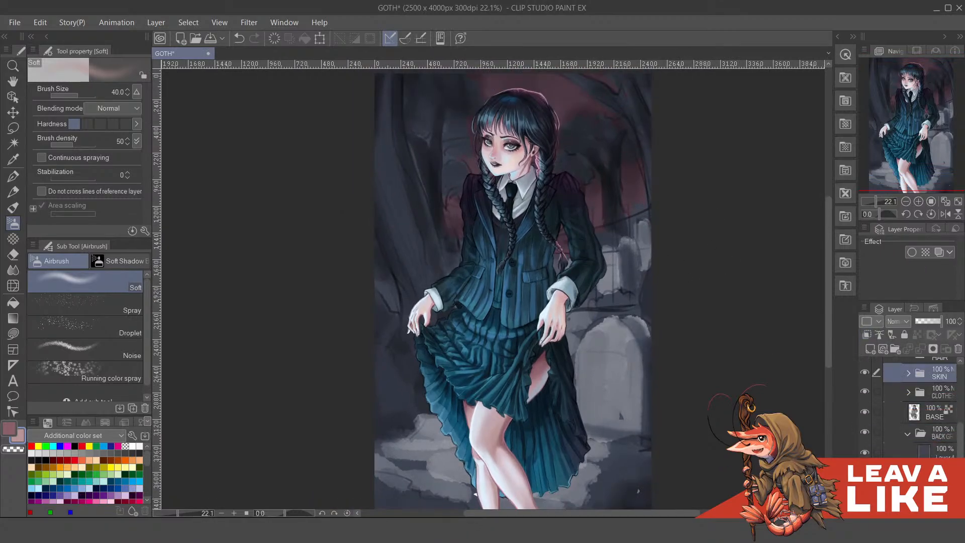
click(936, 474)
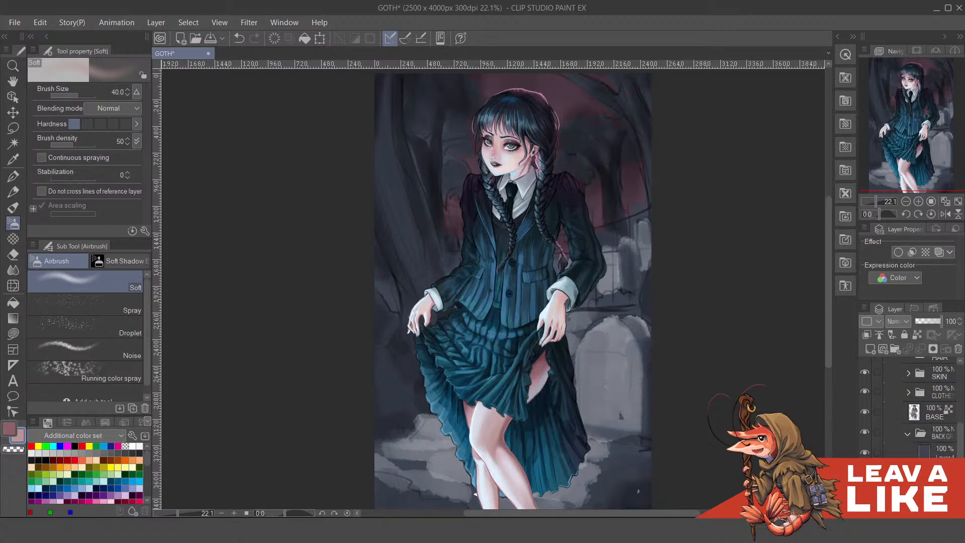
click(864, 447)
click(864, 448)
key(ctrl+s)
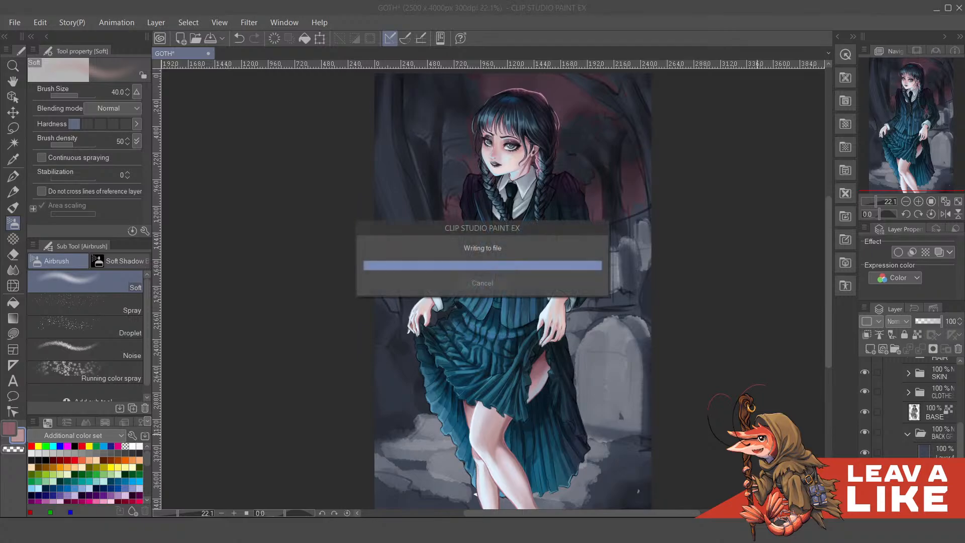
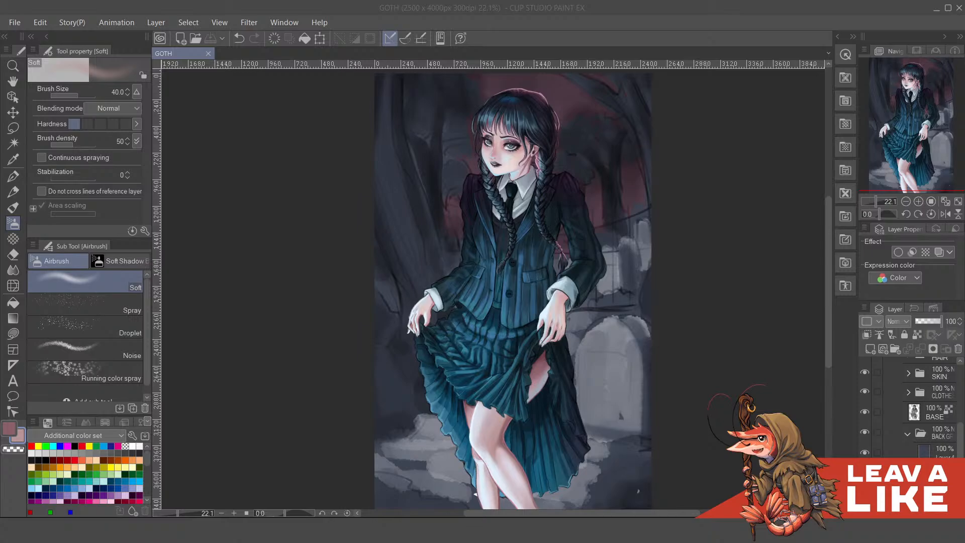
Hide the colour layer in the BACKGROUND folder to work with the scenery in greyscale
click(770, 89)
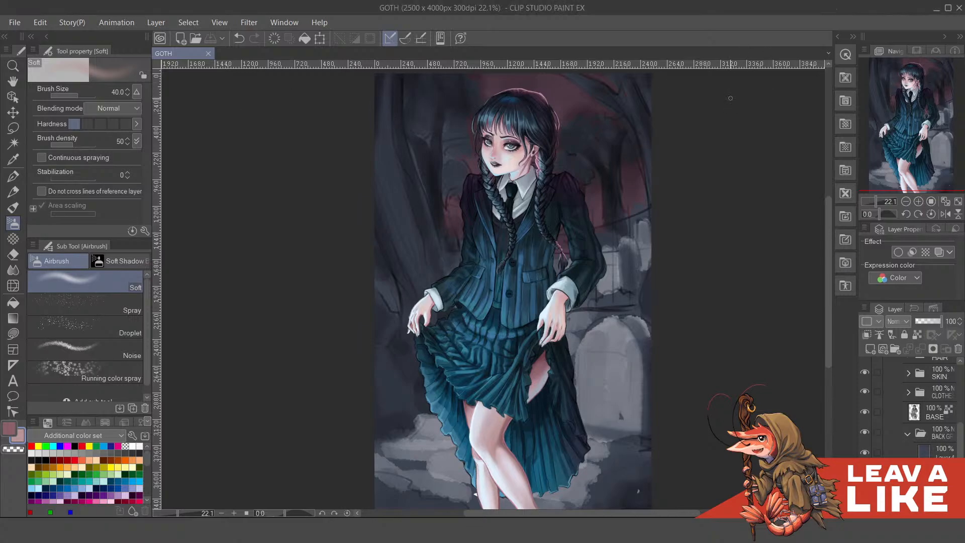
drag(596, 256, 627, 225)
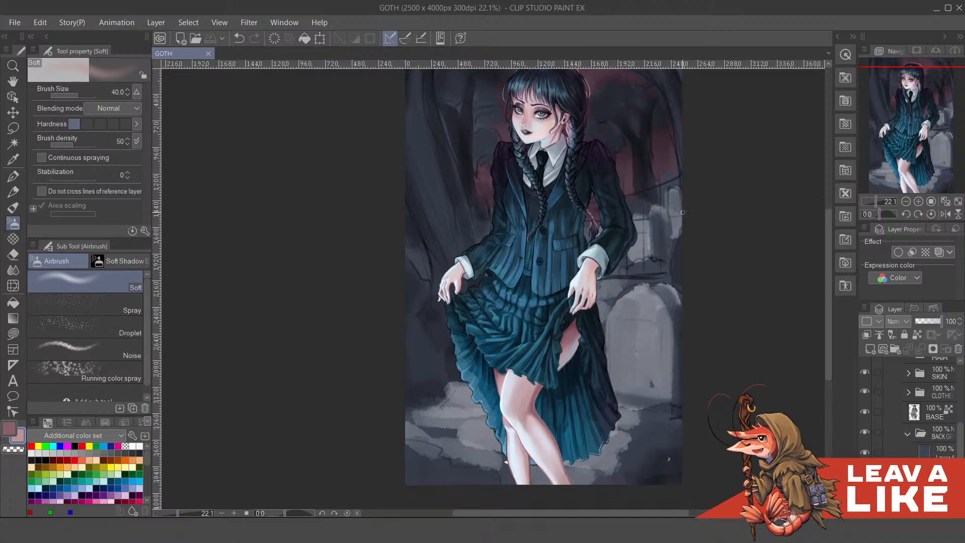
click(866, 453)
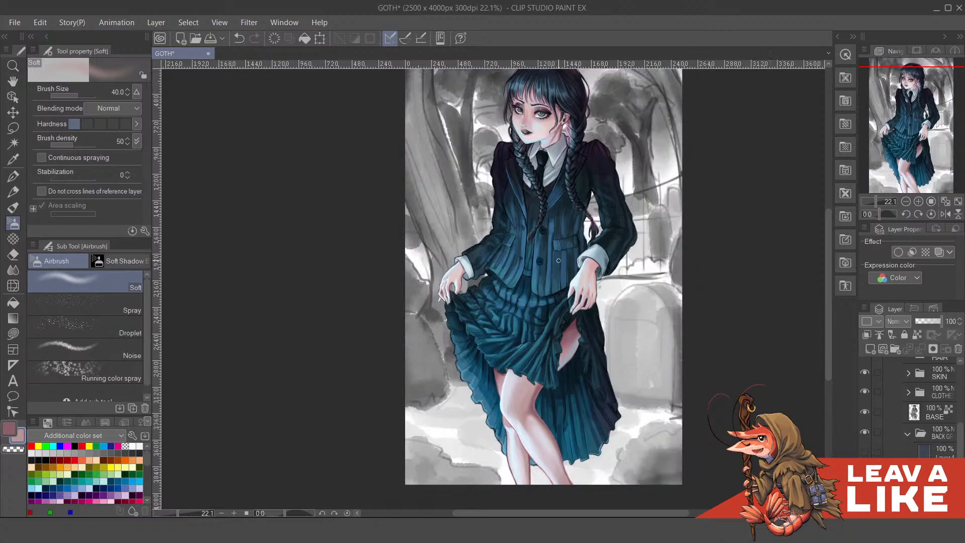
drag(559, 260, 580, 332)
drag(543, 291, 544, 301)
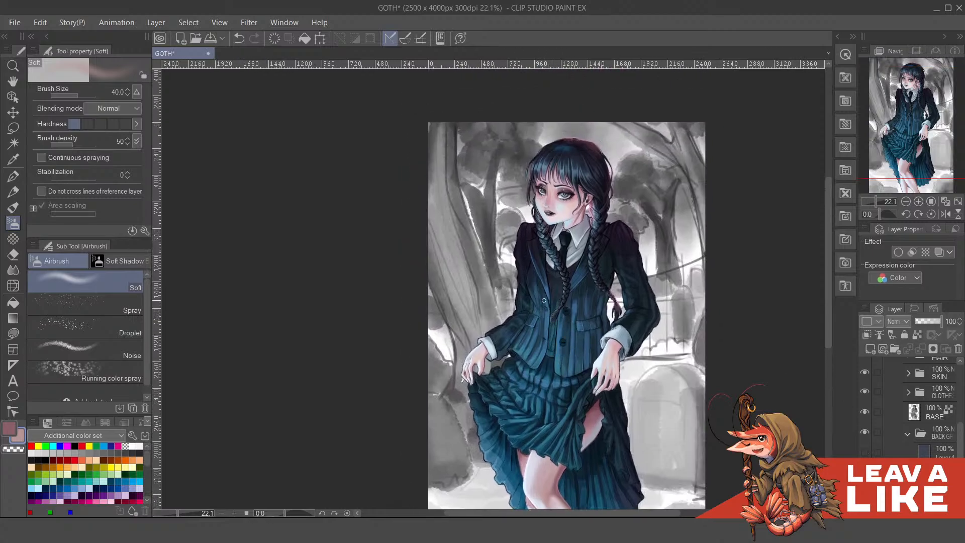
drag(509, 261, 477, 292)
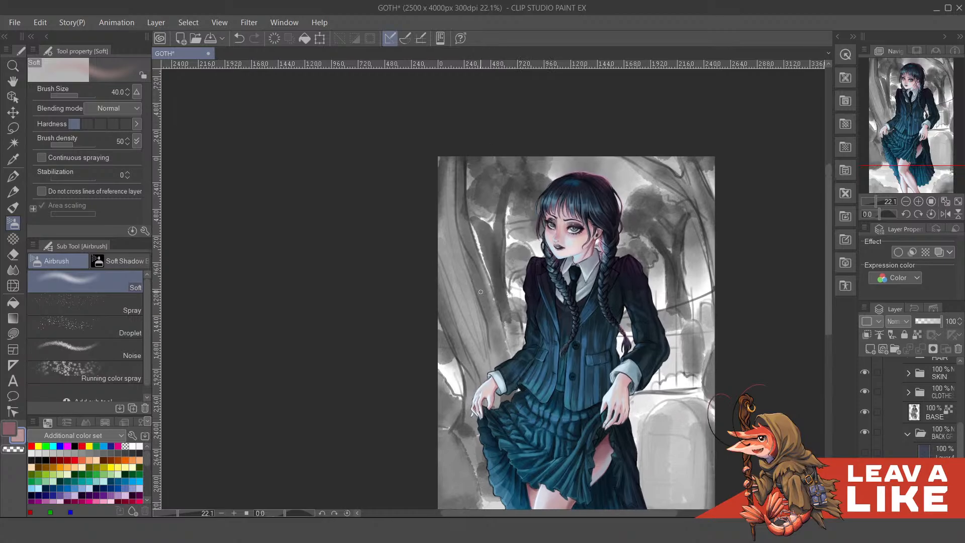
Choose the 鉛筆R pencil with transparent colour and try an erasing stroke along the large left tree trunk's inner edge, undoing it
key(p)
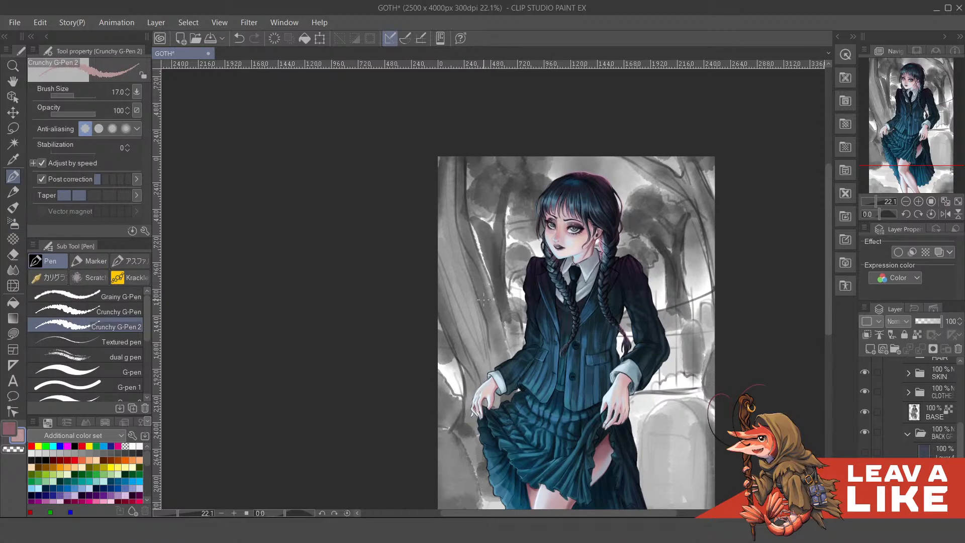
key(p)
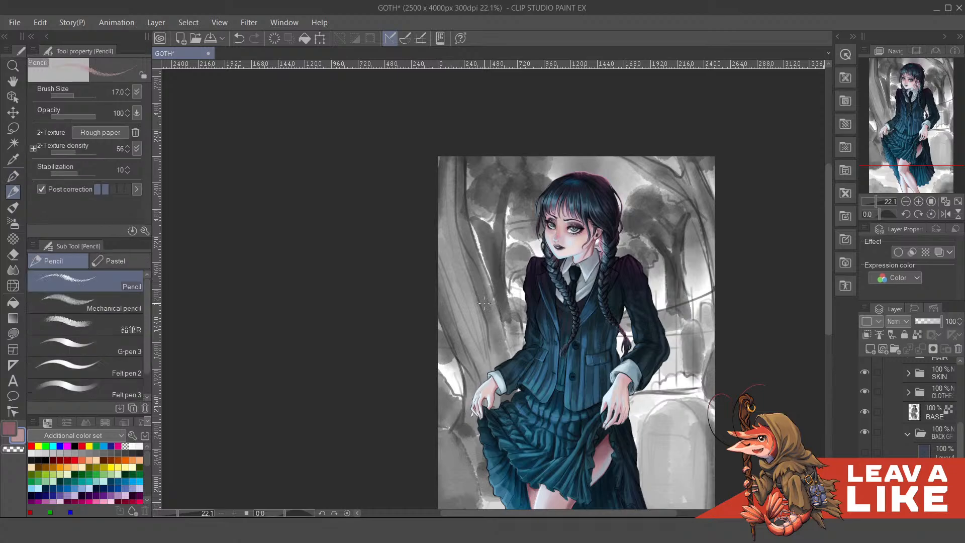
click(123, 325)
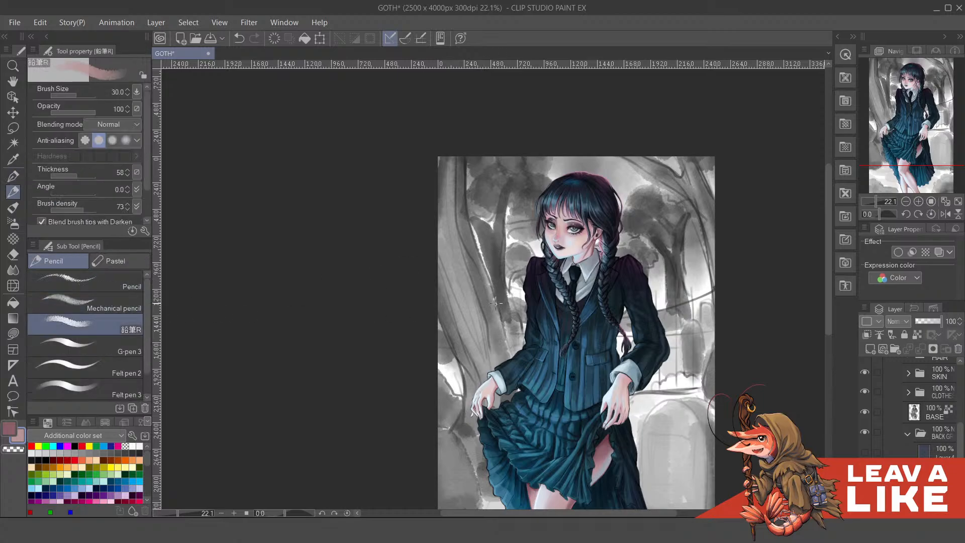
key(ctrl+plus)
drag(495, 281, 501, 324)
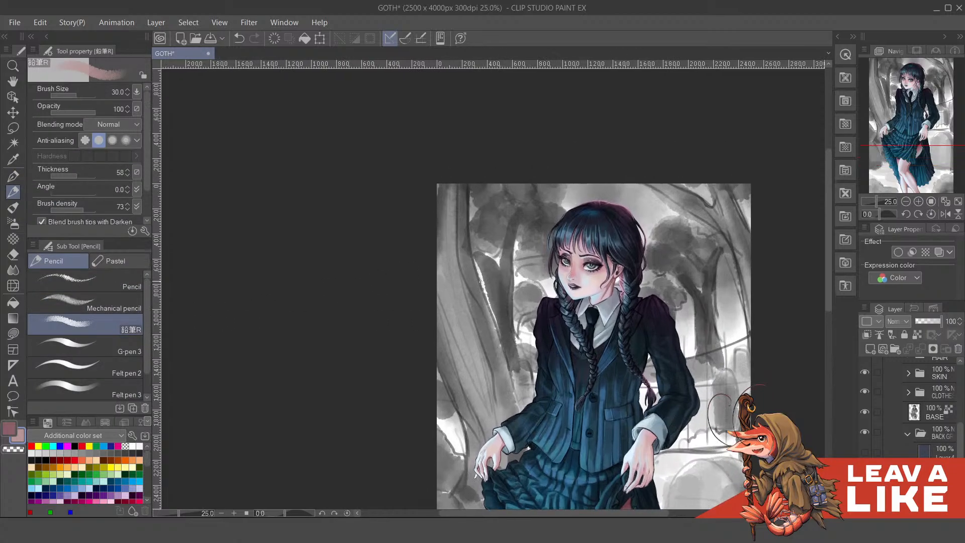
key(c)
drag(474, 262, 489, 307)
key(ctrl+z)
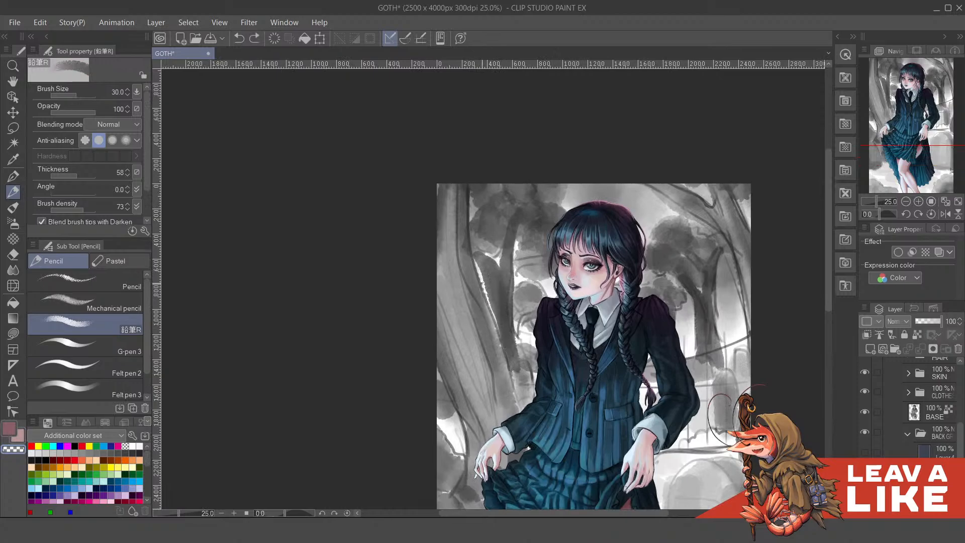
Erase a thin light gap along the large left trunk's inner edge, from below the fork down beside the girl's shoulder
scroll(483, 276, down, 2)
key(ctrl+plus)
drag(479, 276, 483, 294)
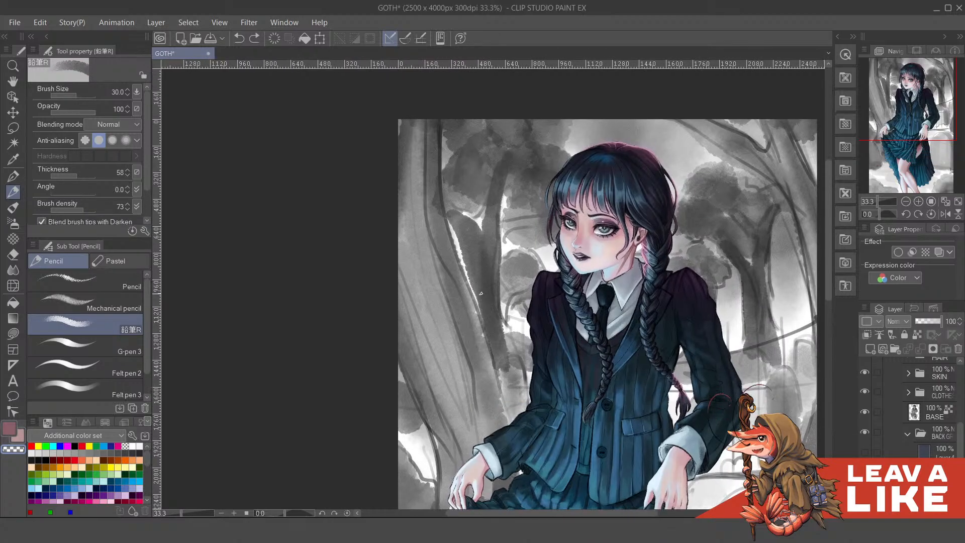
drag(446, 223, 484, 328)
drag(454, 247, 489, 356)
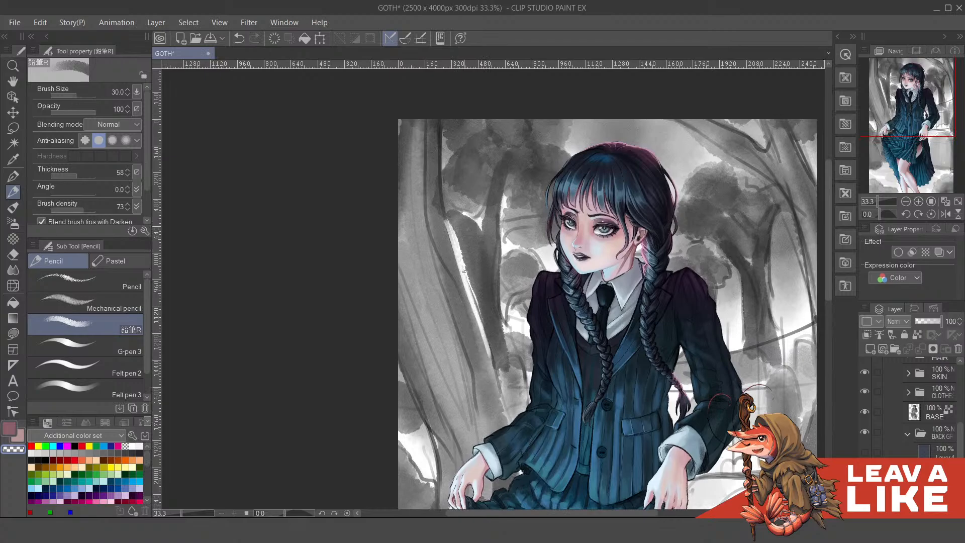
mouse_move(469, 280)
mouse_down()
mouse_move(500, 384)
mouse_move(465, 281)
mouse_move(477, 338)
mouse_up()
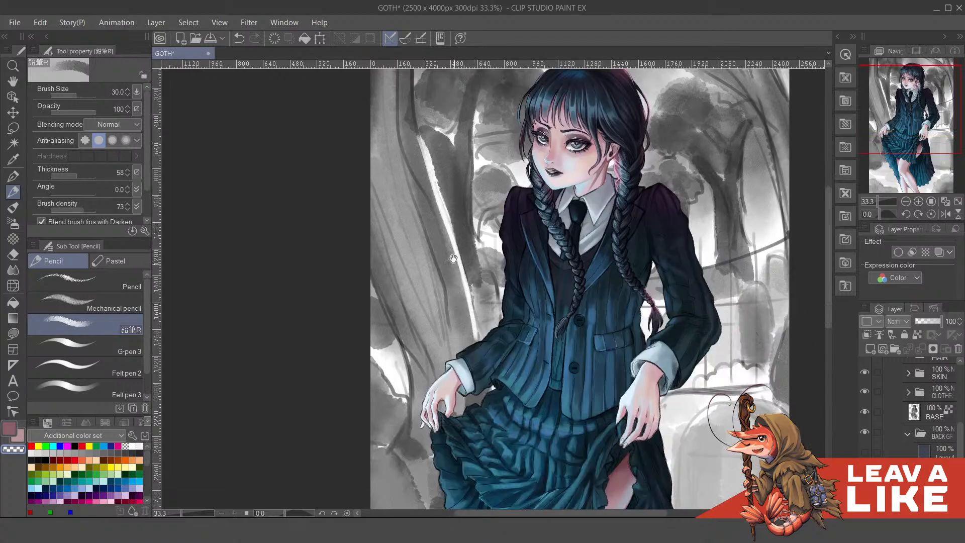
Widen the light gap beside the left trunk down to the girl's sleeve and extend it up the trunk's upper edge
drag(453, 258, 470, 343)
drag(443, 234, 476, 359)
drag(451, 274, 490, 393)
mouse_move(462, 311)
mouse_down()
mouse_move(476, 358)
mouse_move(470, 335)
mouse_up()
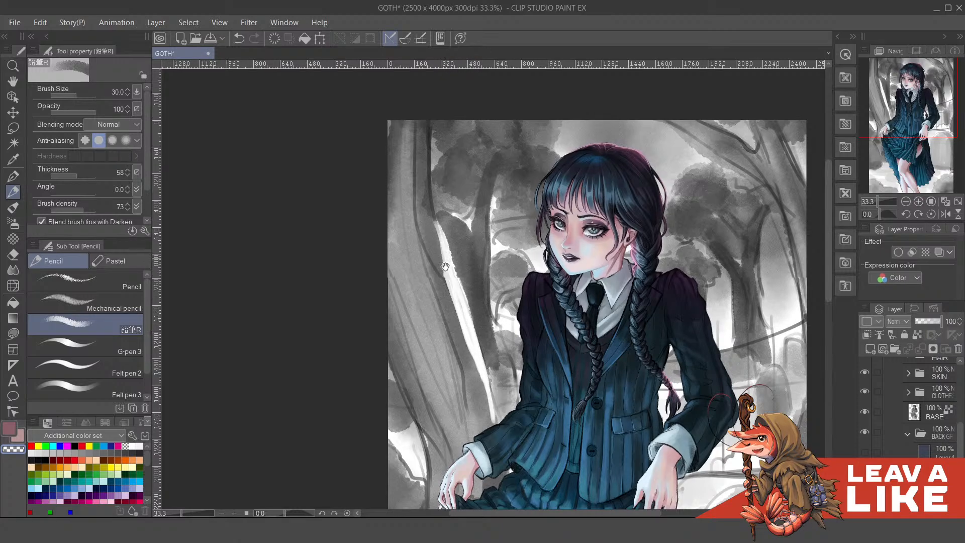
mouse_move(446, 265)
mouse_down()
mouse_move(456, 325)
mouse_move(444, 196)
mouse_move(443, 235)
mouse_up()
mouse_move(443, 189)
mouse_down()
mouse_move(446, 296)
mouse_move(442, 266)
mouse_move(458, 336)
mouse_move(447, 187)
mouse_up()
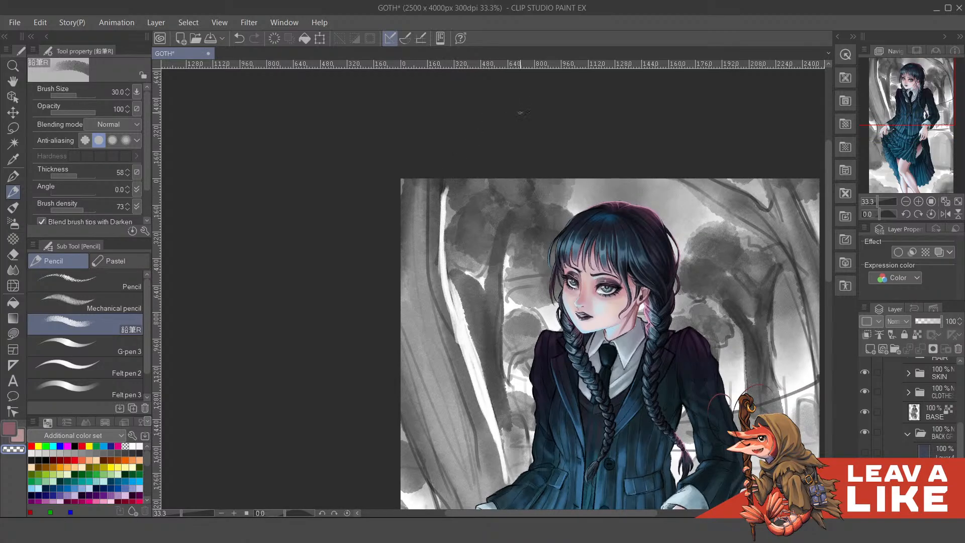
Paint grey pencil strokes over the white gap between the large trunk and the slimmer background tree
key(h)
drag(492, 451, 492, 412)
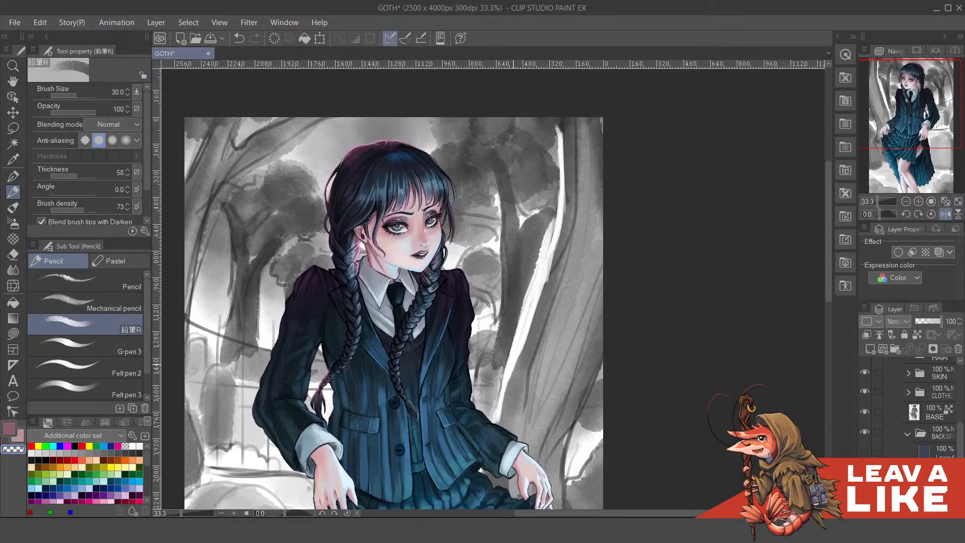
mouse_move(522, 330)
mouse_down()
mouse_move(506, 374)
mouse_move(525, 281)
mouse_up()
Choose a darker grey on the color wheel and shade the lower trunk of the slimmer background tree
key(c)
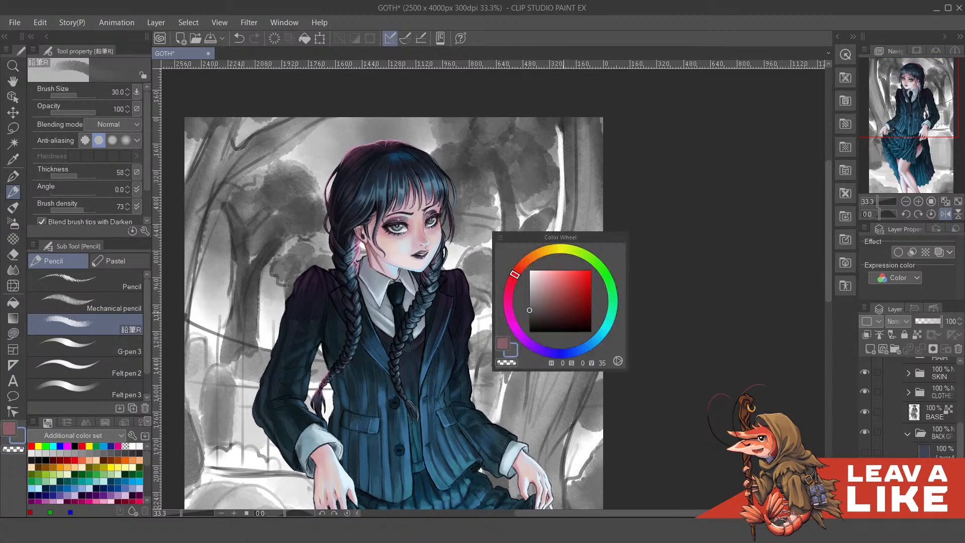
click(526, 321)
key(c)
drag(514, 335, 507, 380)
drag(517, 355, 508, 387)
Draw a dark branch rising from the slimmer tree along the large trunk's edge, redoing unsatisfactory strokes
mouse_move(521, 337)
mouse_down()
mouse_move(554, 224)
mouse_move(529, 290)
mouse_move(548, 221)
mouse_up()
key(ctrl+z)
key(ctrl+z)
drag(530, 277, 567, 161)
key(ctrl+z)
drag(543, 231, 563, 160)
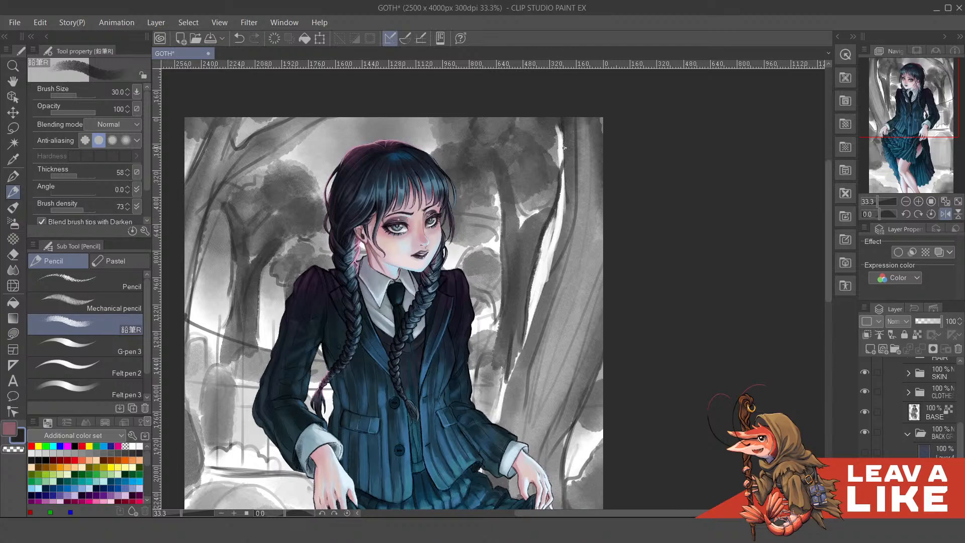
Thicken and darken the branch and the slimmer trunk's outline beside the large trunk
drag(576, 237, 573, 281)
mouse_move(561, 172)
mouse_down()
mouse_move(567, 252)
mouse_move(559, 202)
mouse_move(563, 259)
mouse_move(538, 349)
mouse_up()
drag(550, 309, 537, 353)
drag(599, 280, 610, 194)
key(h)
drag(522, 291, 533, 326)
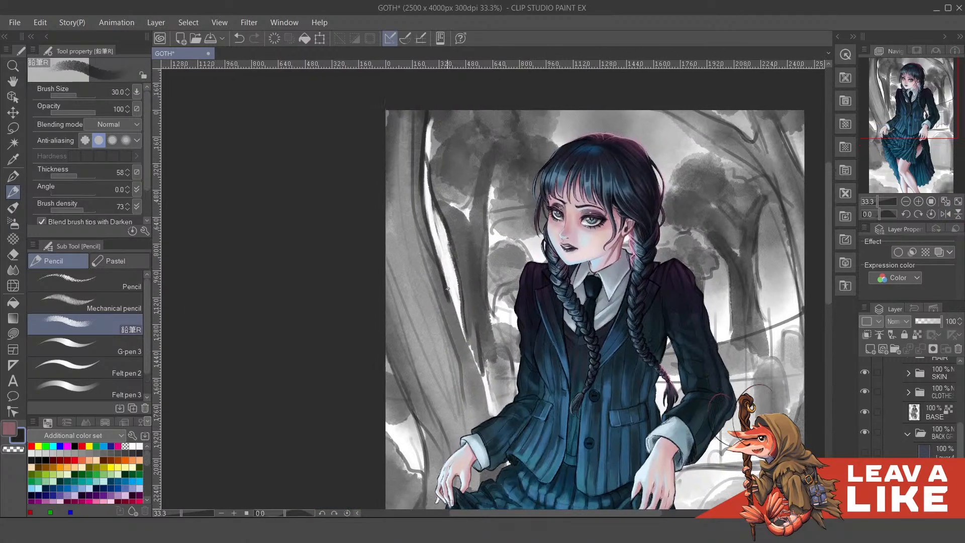
Extend the dark contour strokes down the slimmer tree's trunk toward the girl's elbow
mouse_move(444, 290)
mouse_down()
mouse_move(489, 418)
mouse_move(480, 334)
mouse_up()
drag(506, 249, 516, 276)
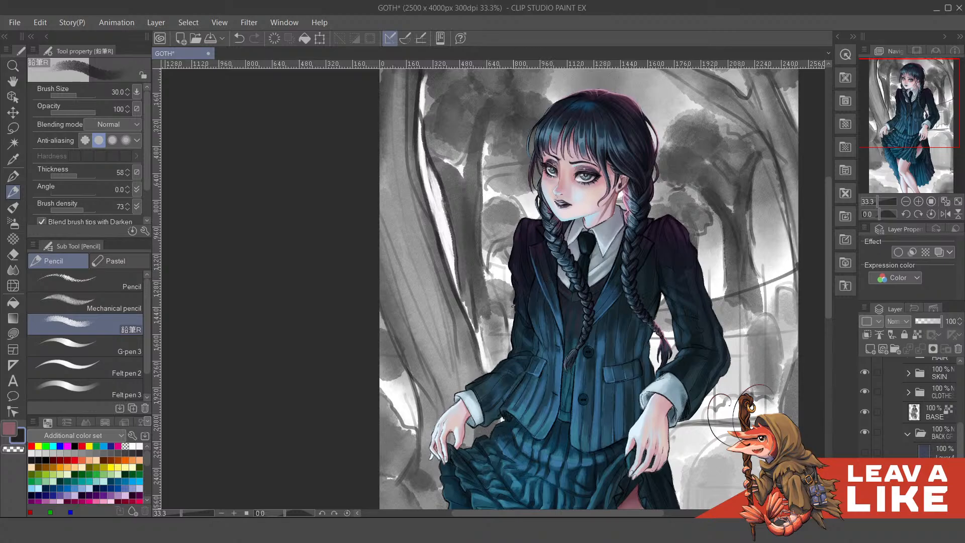
drag(506, 290, 532, 390)
drag(474, 285, 483, 318)
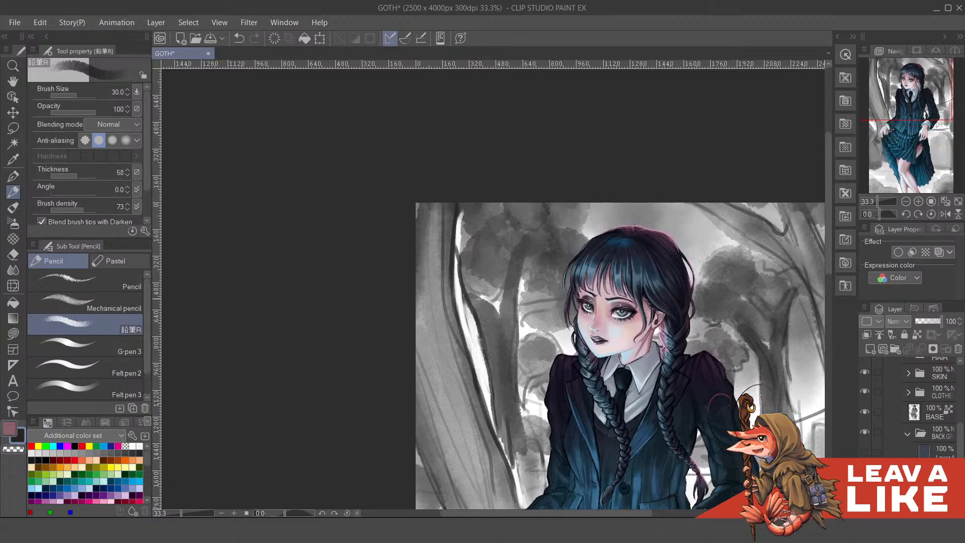
Draw the slimmer tree's forking branch in dark grey and fill in its trunk down to the white gap
drag(461, 247, 485, 311)
key(ctrl+z)
mouse_move(456, 236)
mouse_down()
mouse_move(471, 291)
mouse_move(495, 316)
mouse_move(507, 287)
mouse_move(501, 305)
mouse_move(517, 198)
mouse_up()
mouse_move(474, 283)
mouse_down()
mouse_move(455, 266)
mouse_move(478, 303)
mouse_move(458, 272)
mouse_move(478, 305)
mouse_move(487, 383)
mouse_up()
drag(481, 329, 501, 408)
drag(497, 397, 505, 416)
drag(505, 372, 500, 357)
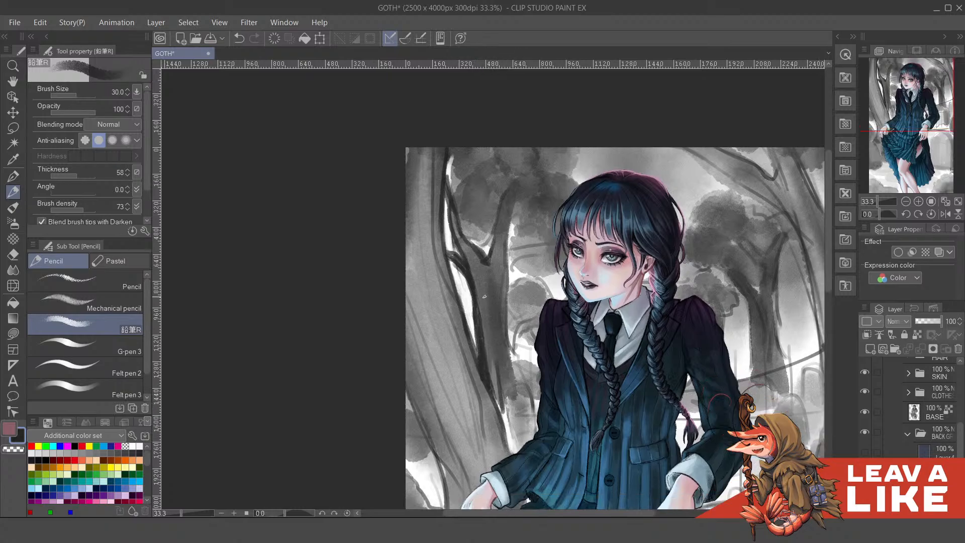
Darken the slimmer tree's trunk below the fork and undo the unwanted extra strokes
drag(485, 299, 505, 409)
mouse_move(476, 276)
mouse_down()
mouse_move(466, 236)
mouse_move(486, 307)
mouse_up()
key(ctrl+z)
mouse_move(475, 254)
mouse_down()
mouse_move(524, 405)
mouse_move(512, 302)
mouse_move(481, 272)
mouse_move(482, 130)
mouse_up()
key(ctrl+z)
Check the mirrored composition and add a dark shading stroke to the slimmer tree's trunk
key(h)
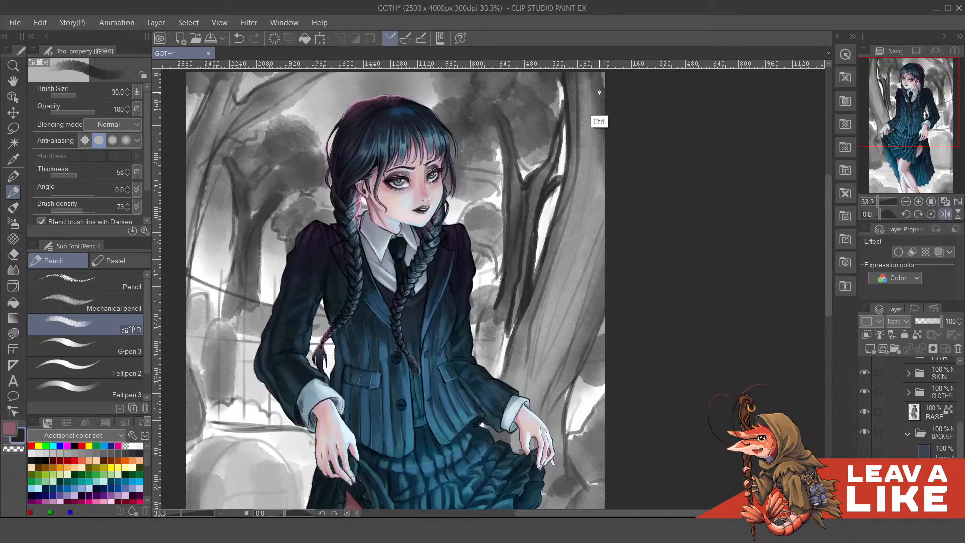
scroll(601, 95, down, 3)
scroll(591, 122, up, 2)
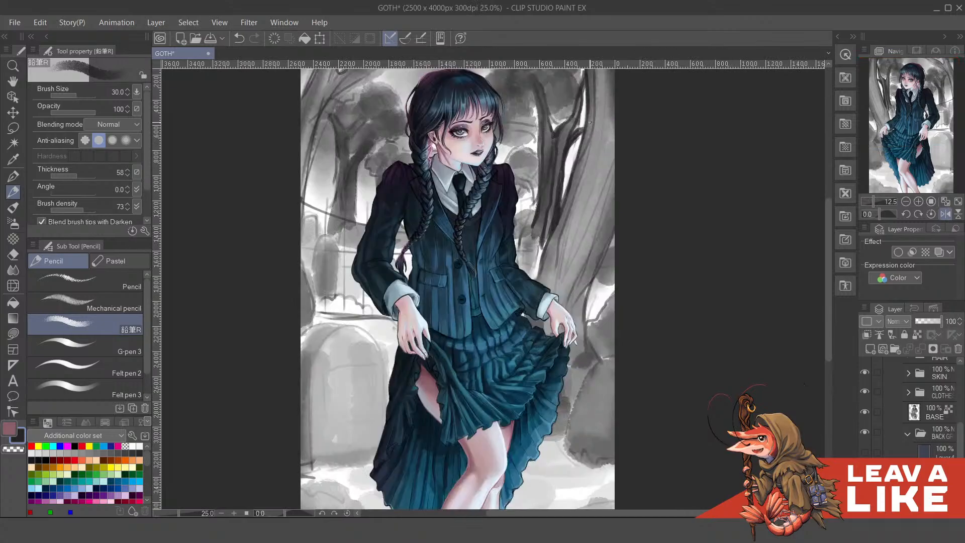
drag(509, 97, 527, 205)
scroll(577, 273, up, 1)
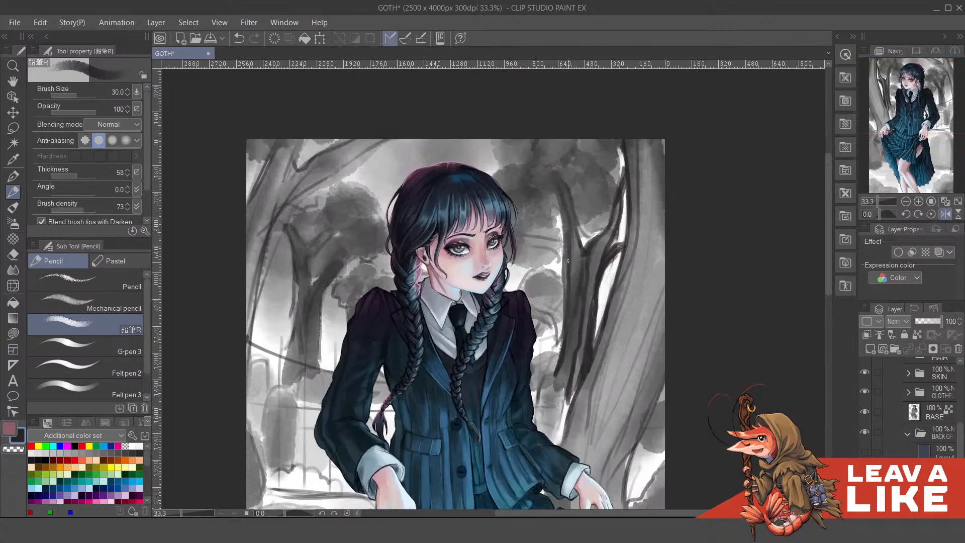
scroll(568, 261, up, 1)
drag(564, 291, 569, 309)
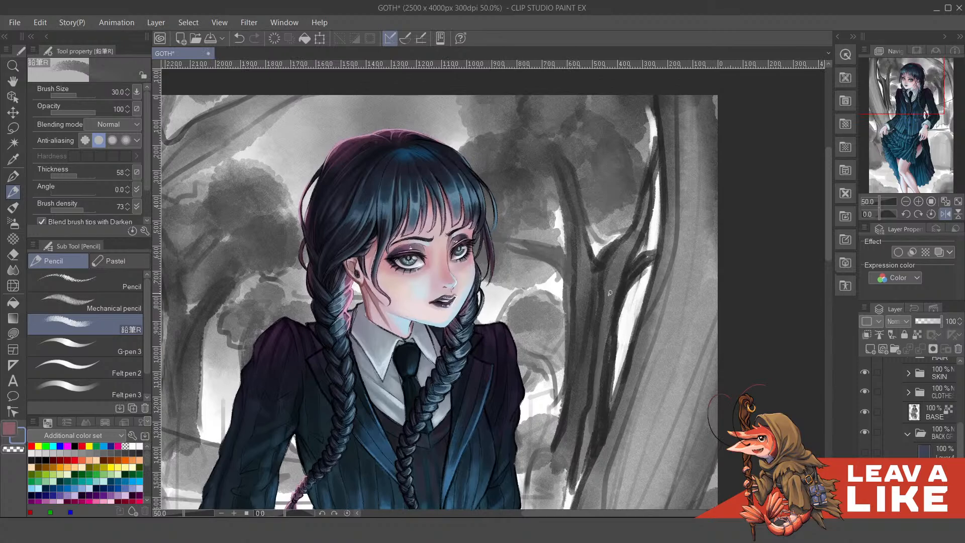
Sample the trunk's dark grey and draw two side branches reaching from the slimmer tree toward the girl's head
alt+click(606, 317)
drag(559, 267, 501, 241)
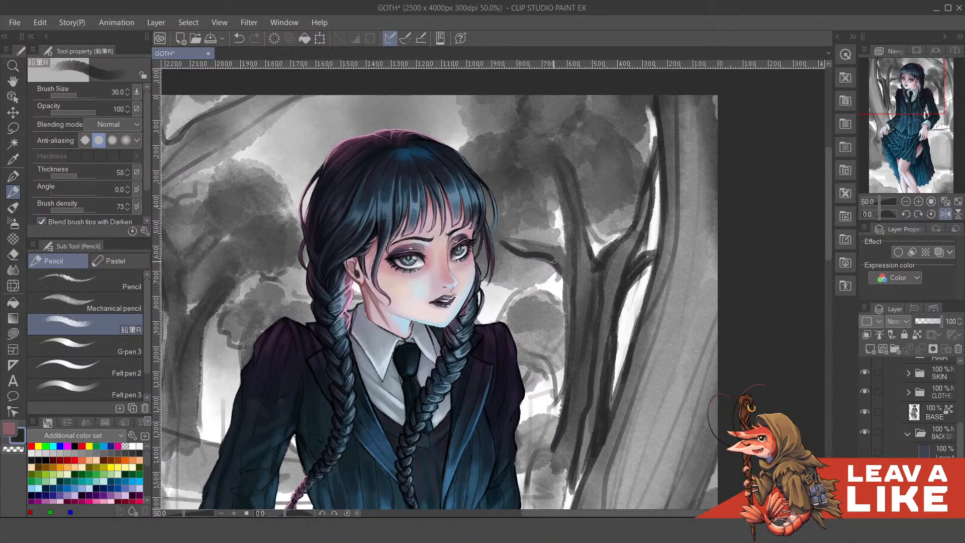
mouse_move(553, 262)
mouse_down()
mouse_move(568, 294)
mouse_move(567, 327)
mouse_move(486, 207)
mouse_up()
mouse_move(539, 245)
mouse_down()
mouse_move(515, 209)
mouse_move(552, 247)
mouse_move(520, 205)
mouse_up()
key(ctrl+z)
Blend the underside of the side branch into the trunk using grey sampled from the branch
alt+click(559, 295)
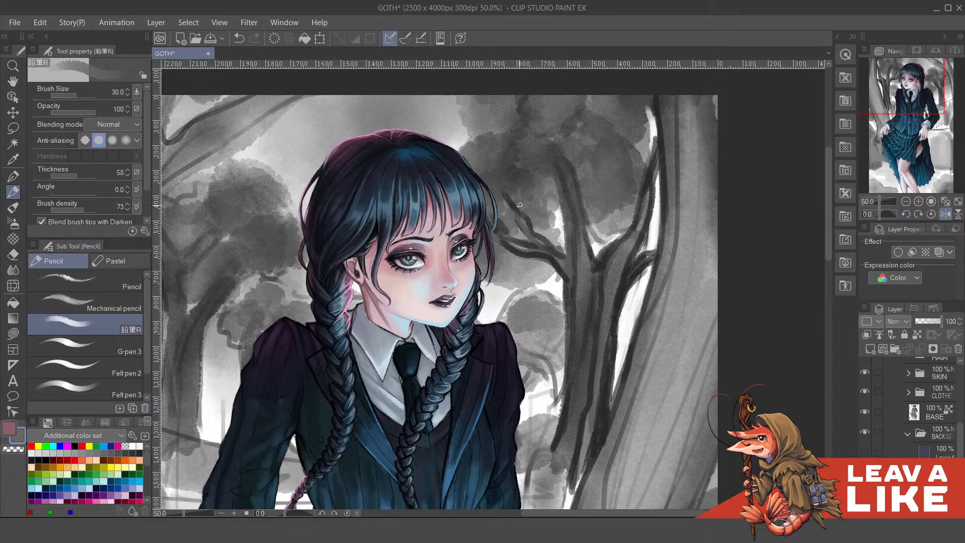
alt+click(545, 250)
drag(537, 255, 571, 288)
ctrl+click(566, 248)
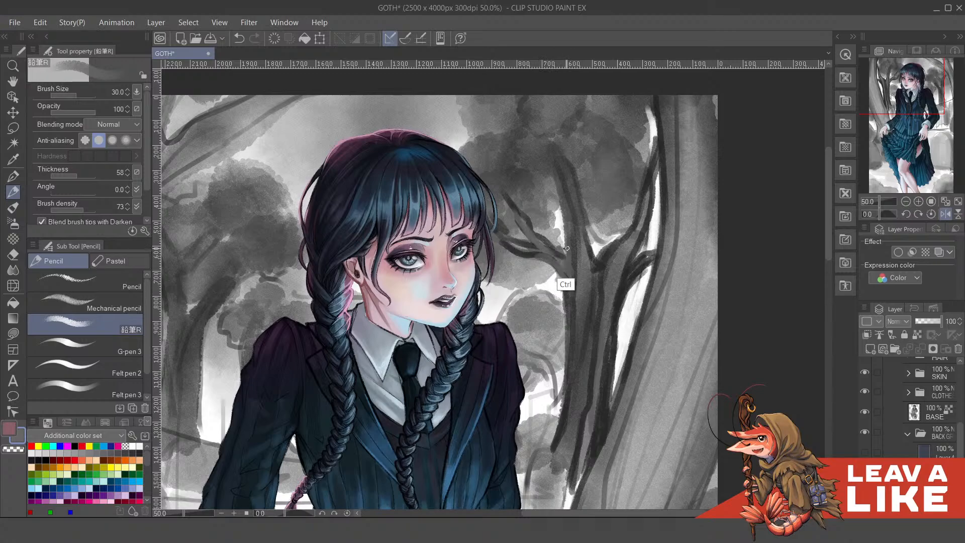
key(ctrl+z)
alt+click(532, 250)
drag(531, 254, 563, 276)
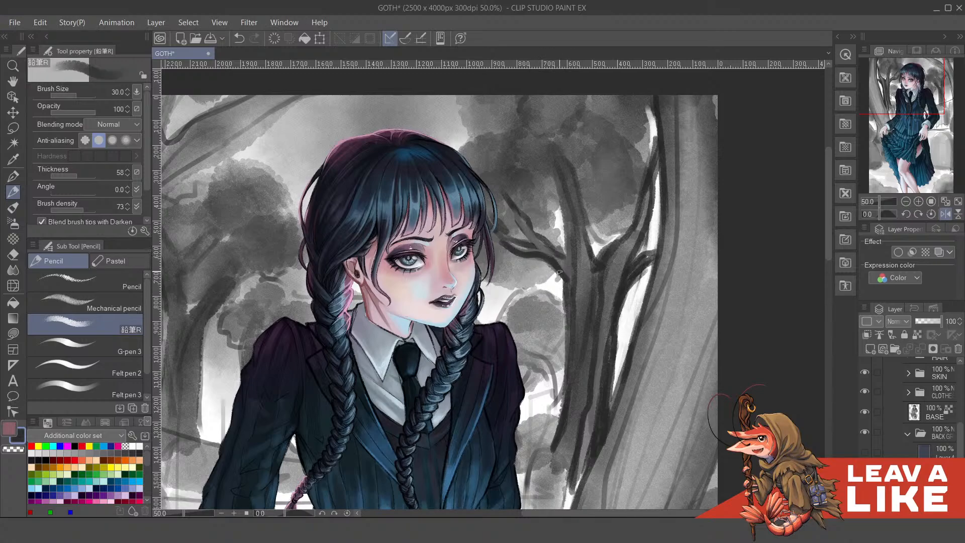
Reduce the brush size to 17 and draw thin forking branches above the slimmer tree's main fork
scroll(611, 134, down, 2)
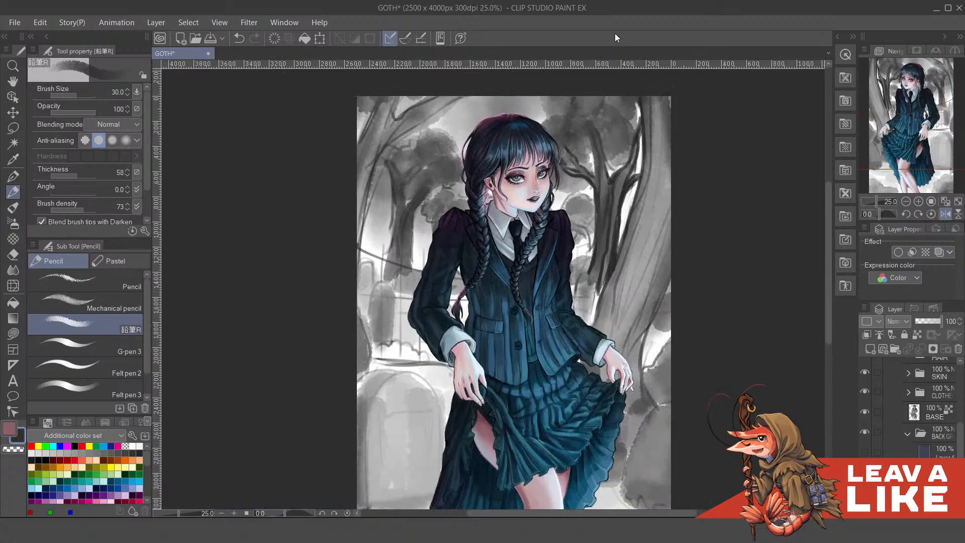
key(h)
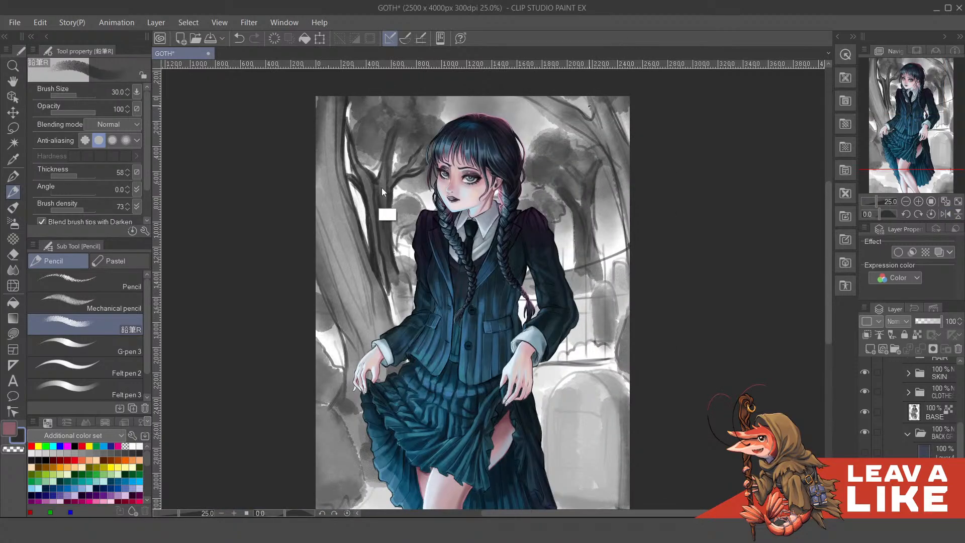
scroll(384, 190, up, 2)
drag(299, 135, 426, 273)
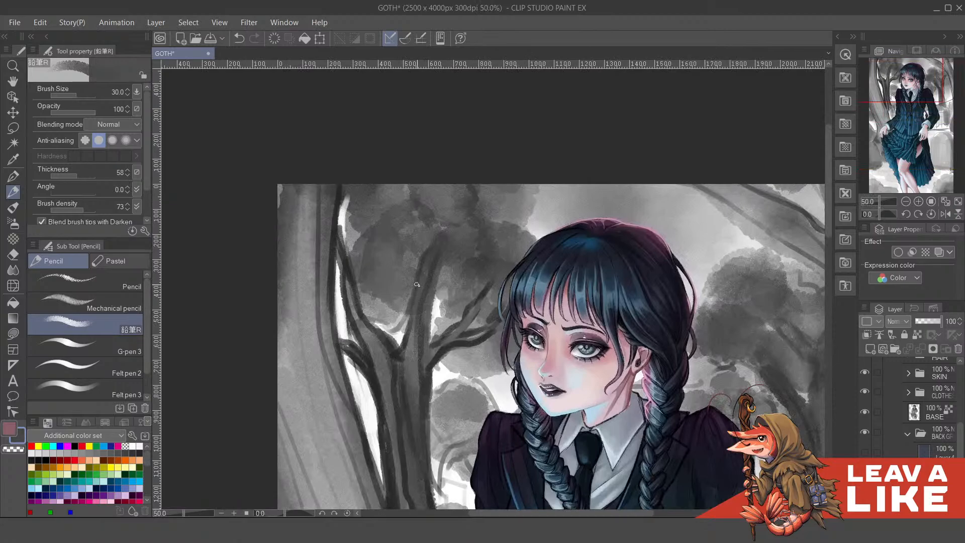
mouse_move(413, 263)
mouse_down()
mouse_move(390, 229)
mouse_move(393, 181)
mouse_move(414, 291)
mouse_up()
alt+click(346, 293)
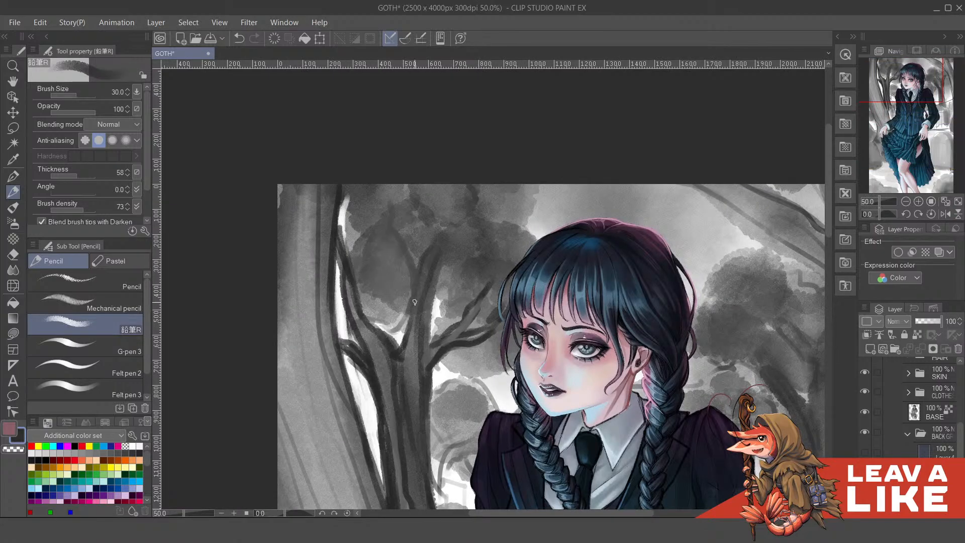
drag(404, 255, 414, 307)
key(ctrl+z)
key(bracketleft)
key(bracketleft)
key(bracketleft)
drag(401, 250, 412, 290)
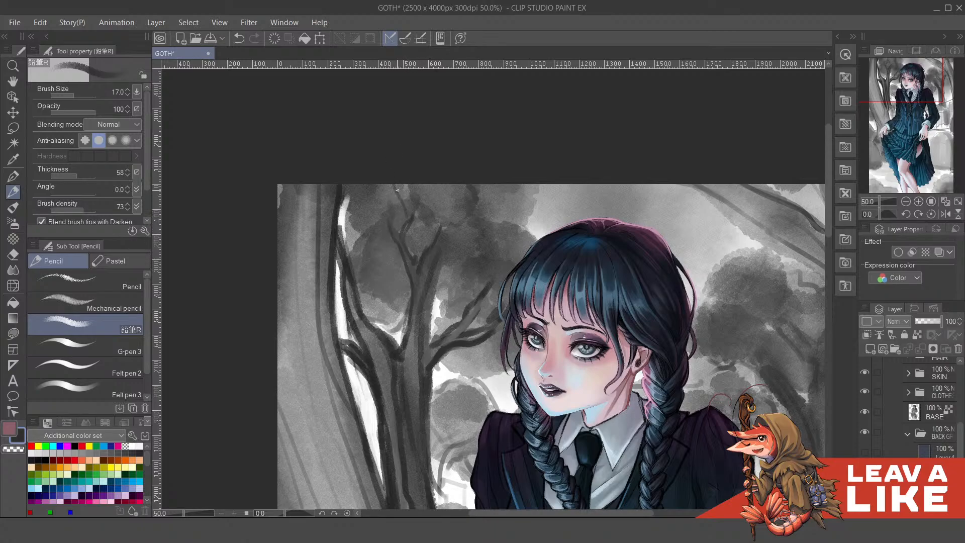
Add small twigs at the top of the slimmer tree near the canvas's upper edge, redoing weak strokes
key(ctrl+z)
drag(409, 227, 398, 180)
key(ctrl+z)
drag(416, 214, 438, 180)
key(ctrl+z)
mouse_move(411, 201)
mouse_down()
mouse_move(421, 210)
mouse_move(385, 226)
mouse_up()
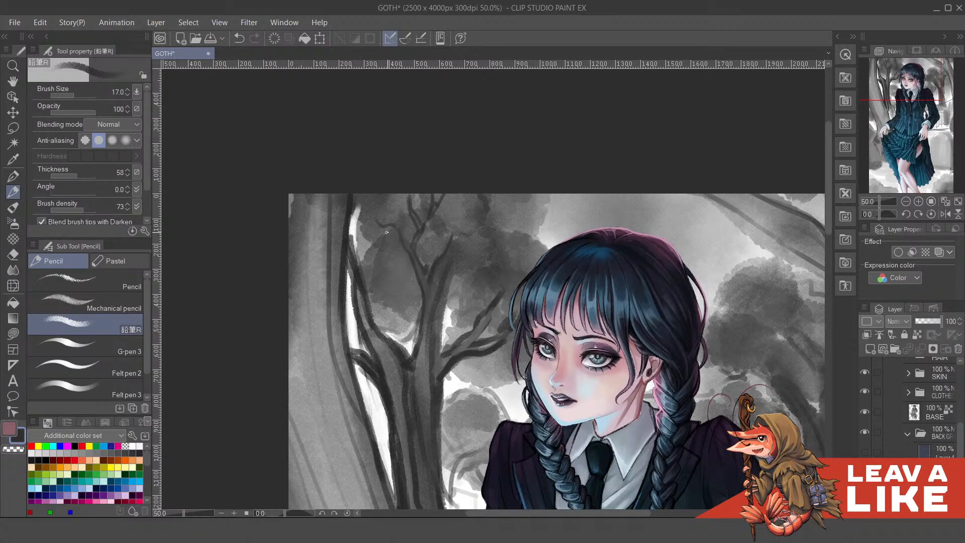
Draw a thin side branch from the slimmer tree's upper trunk toward the large trunk, undoing the unwanted strokes
key(ctrl+z)
key(ctrl+z)
drag(376, 277, 396, 279)
key(ctrl+z)
mouse_move(383, 276)
mouse_down()
mouse_move(372, 274)
mouse_move(381, 280)
mouse_up()
key(ctrl+z)
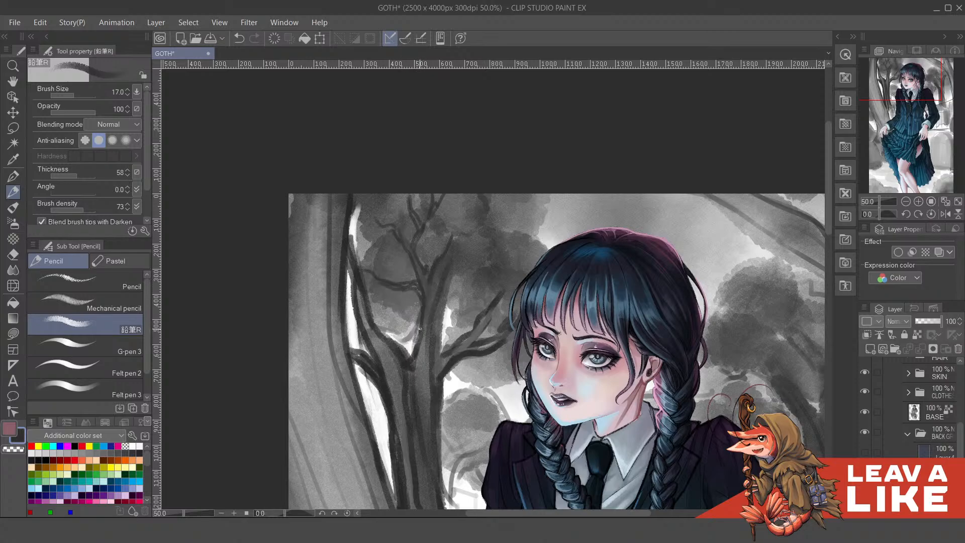
alt+click(423, 357)
drag(422, 293, 392, 286)
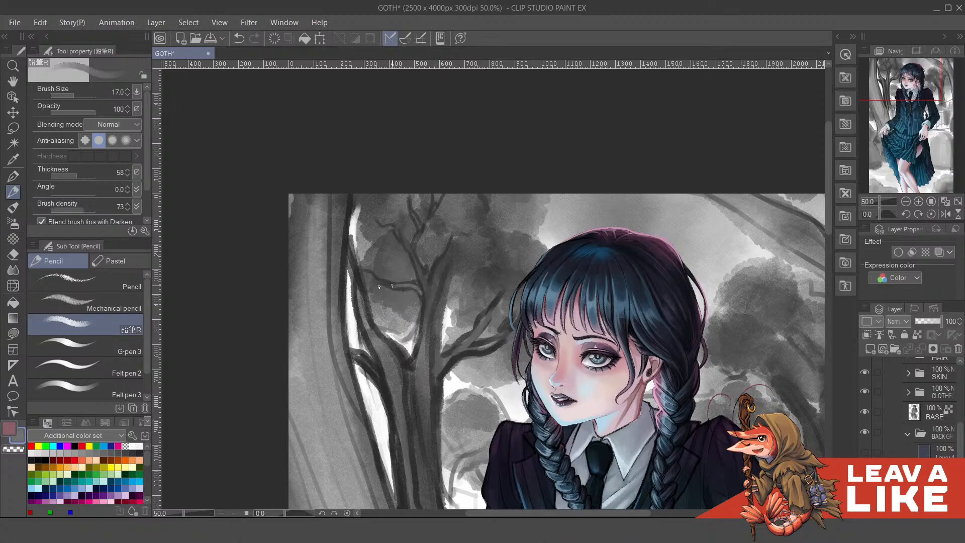
key(ctrl+z)
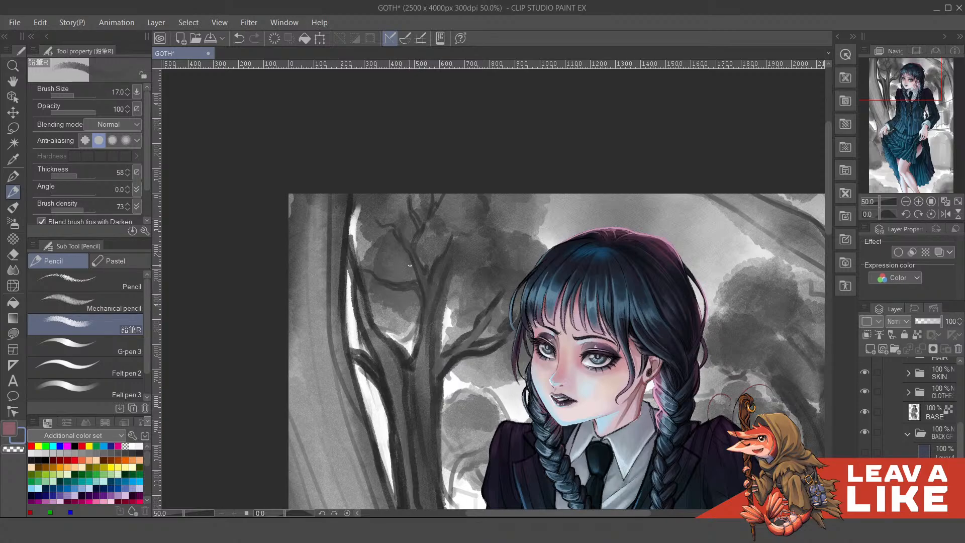
Enlarge the brush size to 120 and paint dark foliage masses beside and above the girl's head
ctrl+scroll(616, 158, down, 4)
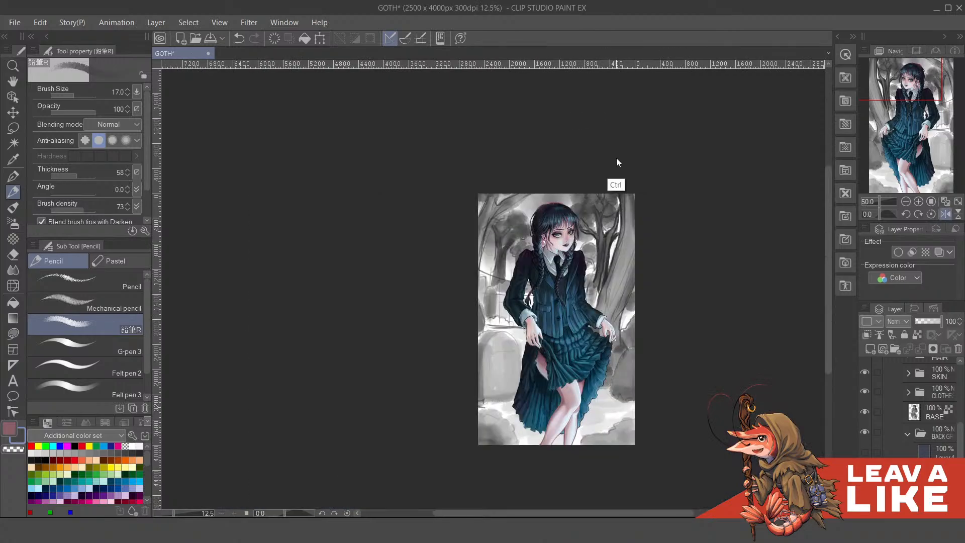
ctrl+scroll(622, 183, up, 4)
drag(498, 229, 581, 253)
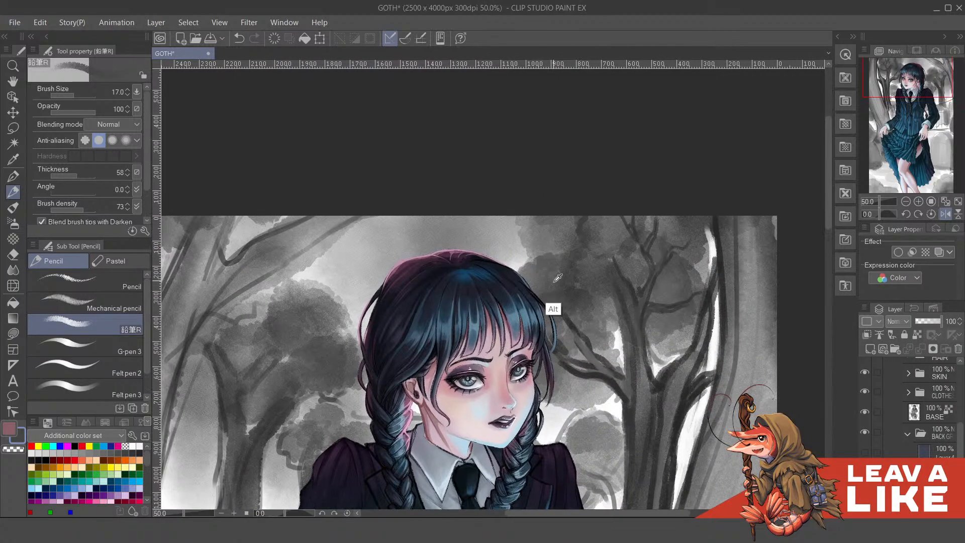
mouse_move(530, 274)
mouse_down()
mouse_move(509, 253)
mouse_move(538, 264)
mouse_move(516, 257)
mouse_move(528, 254)
mouse_move(514, 244)
mouse_move(492, 249)
mouse_move(513, 204)
mouse_move(502, 226)
mouse_move(520, 219)
mouse_move(531, 183)
mouse_move(487, 233)
mouse_move(515, 239)
mouse_move(550, 226)
mouse_move(512, 232)
mouse_move(505, 268)
mouse_move(488, 251)
mouse_up()
key(ctrl+z)
key(])
key(])
key(])
key(])
key(])
key(])
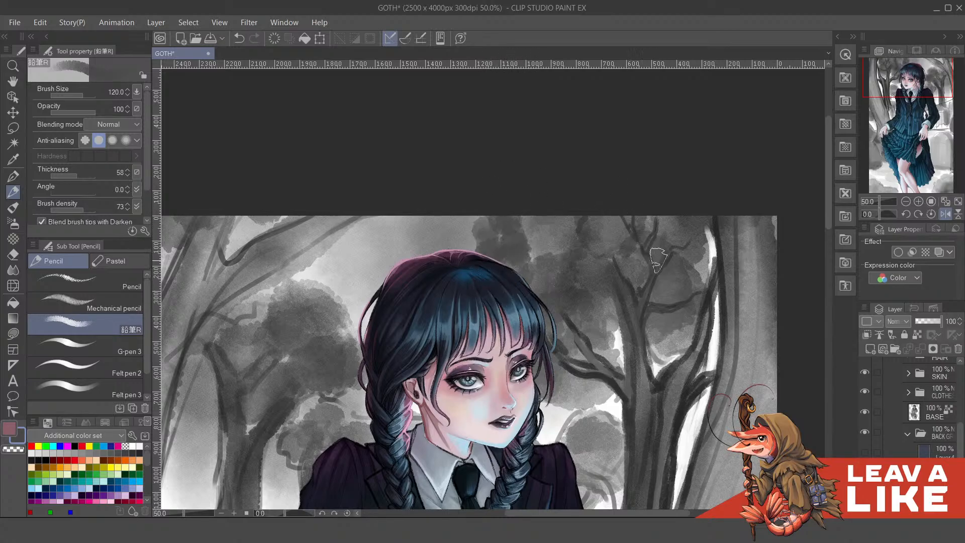
Set the brush size to 70 and darken the foliage around the slimmer tree's upper branches
scroll(680, 204, down, 1)
scroll(684, 214, down, 2)
scroll(693, 231, up, 3)
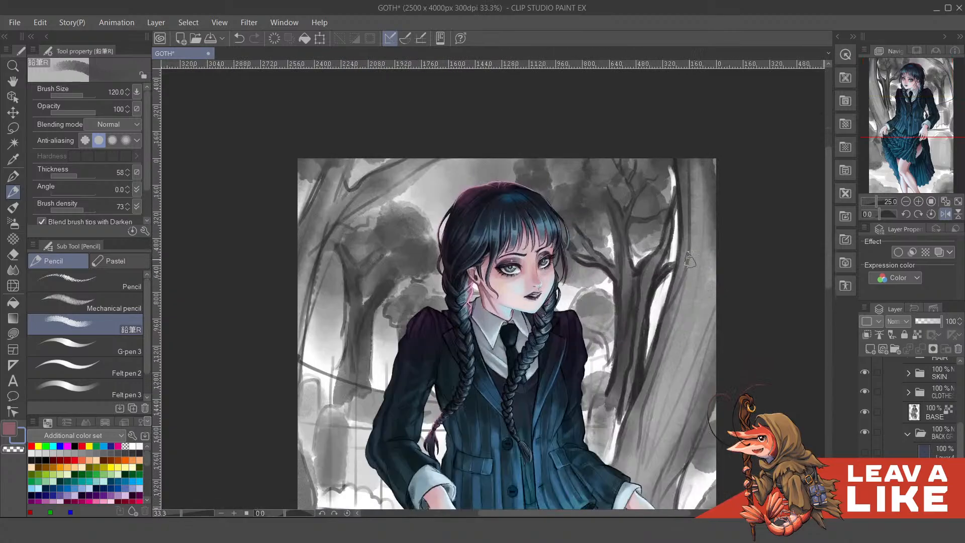
mouse_move(699, 263)
mouse_down()
mouse_move(664, 306)
mouse_move(642, 265)
mouse_move(642, 223)
mouse_move(630, 210)
mouse_move(638, 161)
mouse_move(623, 216)
mouse_move(635, 166)
mouse_up()
scroll(641, 290, up, 1)
key(bracketleft)
key(bracketleft)
key(bracketleft)
drag(611, 231, 624, 292)
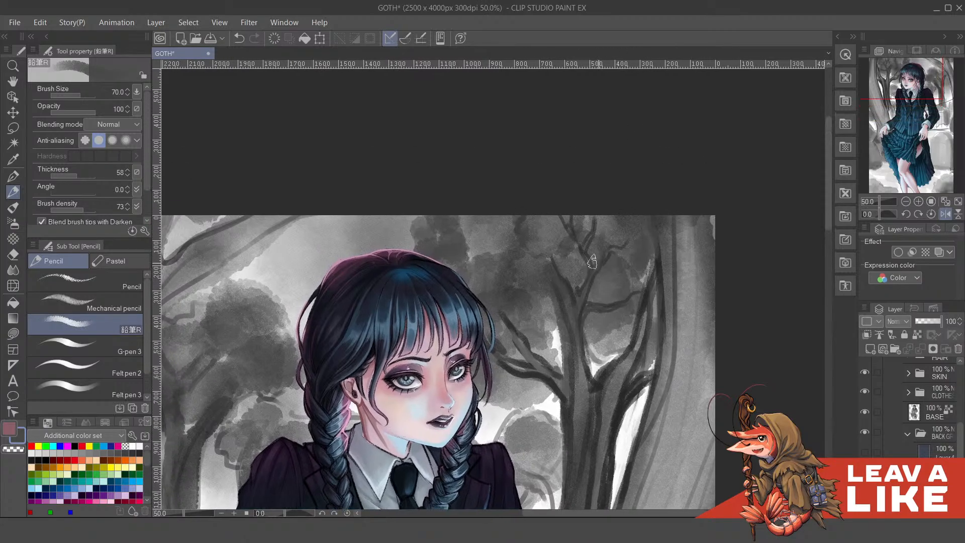
drag(613, 244, 610, 246)
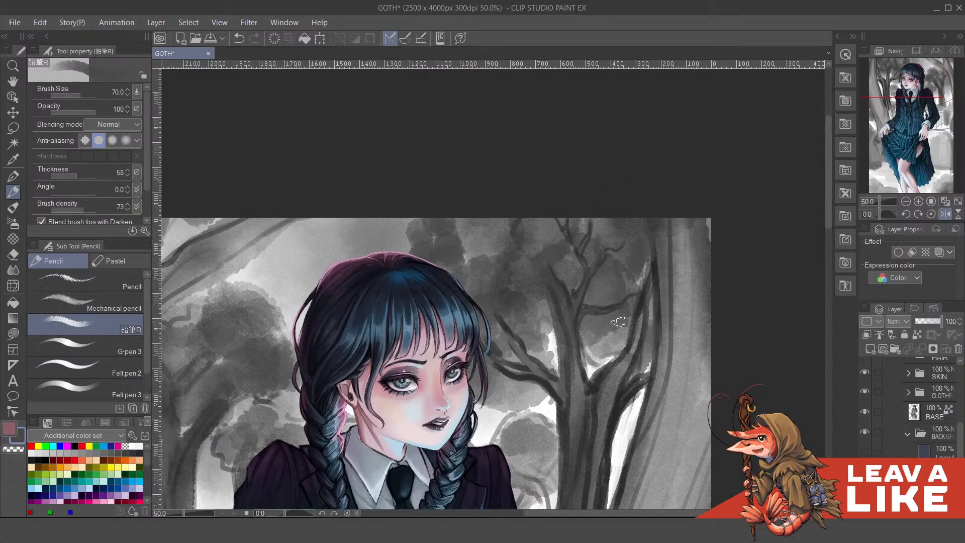
Sample the trunk's dark grey and paint darker leaf clumps in the treetop and beside the girl's head
alt+click(596, 410)
mouse_move(550, 274)
mouse_down()
mouse_move(546, 245)
mouse_move(569, 211)
mouse_move(557, 253)
mouse_move(553, 230)
mouse_move(540, 266)
mouse_move(549, 262)
mouse_move(547, 228)
mouse_move(565, 198)
mouse_move(561, 238)
mouse_move(575, 202)
mouse_move(579, 213)
mouse_move(601, 204)
mouse_move(588, 218)
mouse_move(619, 225)
mouse_move(623, 245)
mouse_move(536, 271)
mouse_move(532, 235)
mouse_move(542, 200)
mouse_up()
key(ctrl+z)
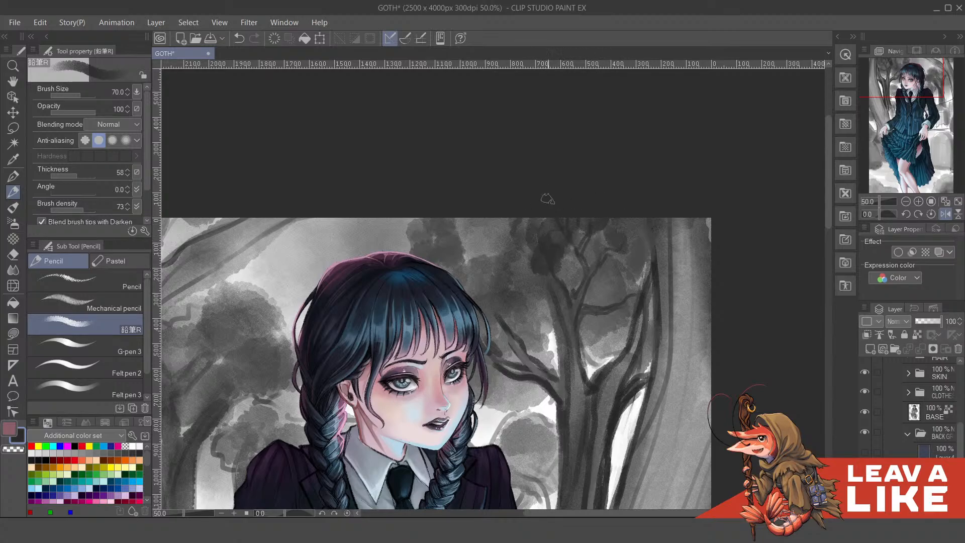
mouse_move(522, 268)
mouse_down()
mouse_move(508, 311)
mouse_move(524, 308)
mouse_move(544, 270)
mouse_move(523, 258)
mouse_move(530, 217)
mouse_move(544, 269)
mouse_move(523, 269)
mouse_move(513, 303)
mouse_move(501, 309)
mouse_move(491, 292)
mouse_move(495, 270)
mouse_move(510, 271)
mouse_move(501, 247)
mouse_move(515, 214)
mouse_move(491, 268)
mouse_move(500, 311)
mouse_move(489, 309)
mouse_move(486, 273)
mouse_move(500, 335)
mouse_up()
scroll(643, 259, down, 2)
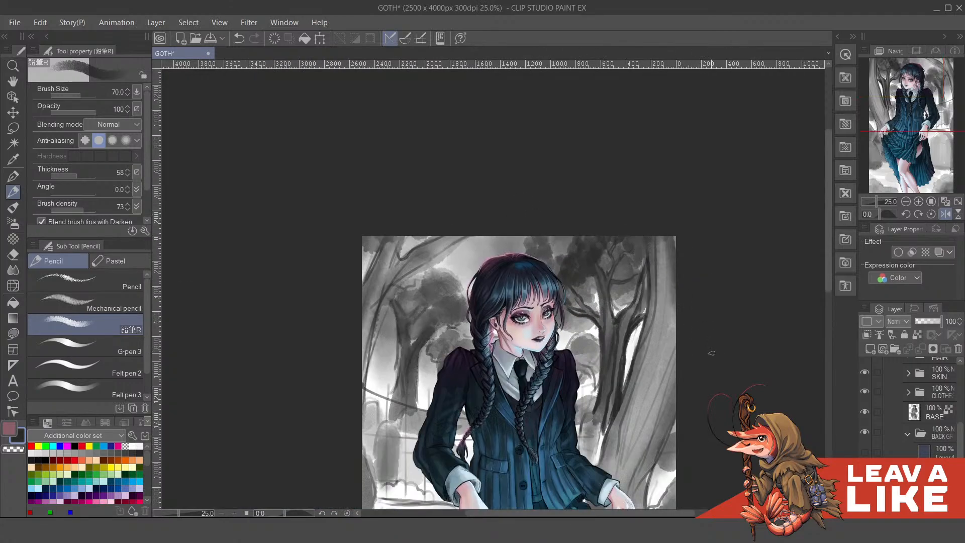
scroll(585, 241, up, 1)
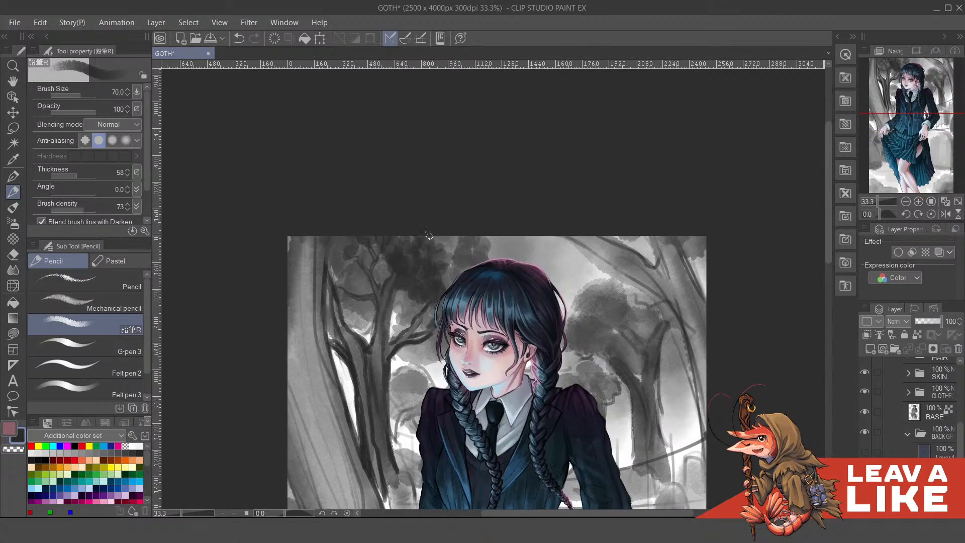
Try retouching the dark foliage beside the girl's head with sampled grey and undo those strokes
mouse_move(430, 270)
mouse_down()
mouse_move(449, 249)
mouse_move(456, 259)
mouse_move(423, 240)
mouse_move(406, 251)
mouse_move(442, 268)
mouse_move(454, 303)
mouse_move(434, 271)
mouse_up()
key(ctrl+z)
key(ctrl+z)
alt+click(435, 288)
key(ctrl+z)
key(ctrl+z)
key(ctrl+z)
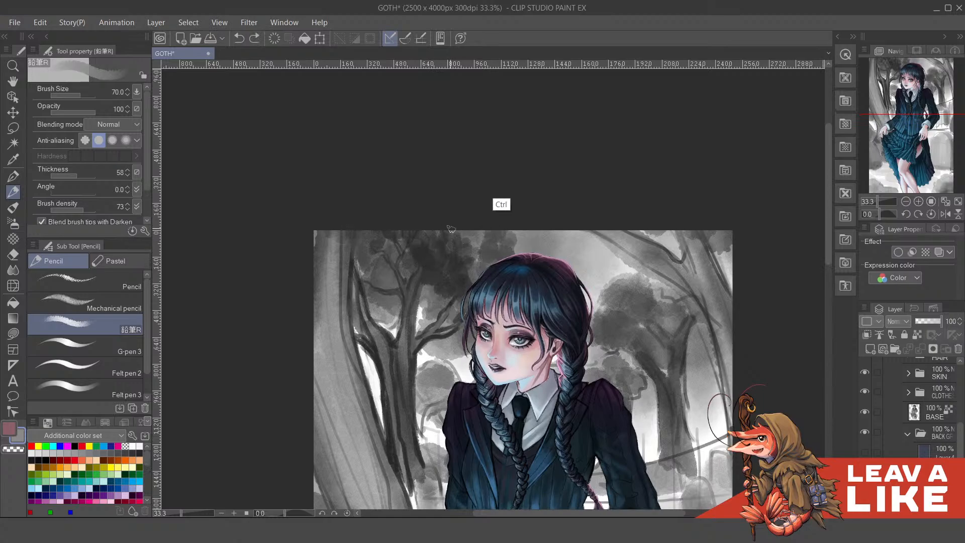
key(ctrl+z)
key(ctrl+z)
key(ctrl+z)
key(ctrl+z)
key(ctrl+z)
key(ctrl+z)
key(ctrl+z)
key(ctrl+z)
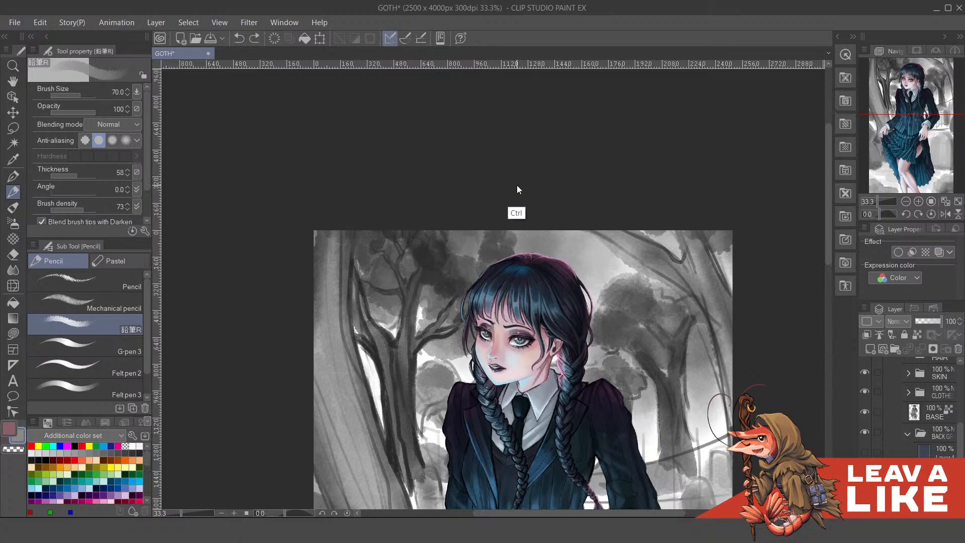
Undo the most recent strokes on the dark foliage beside the girl's head
key(ctrl+z)
key(ctrl+z)
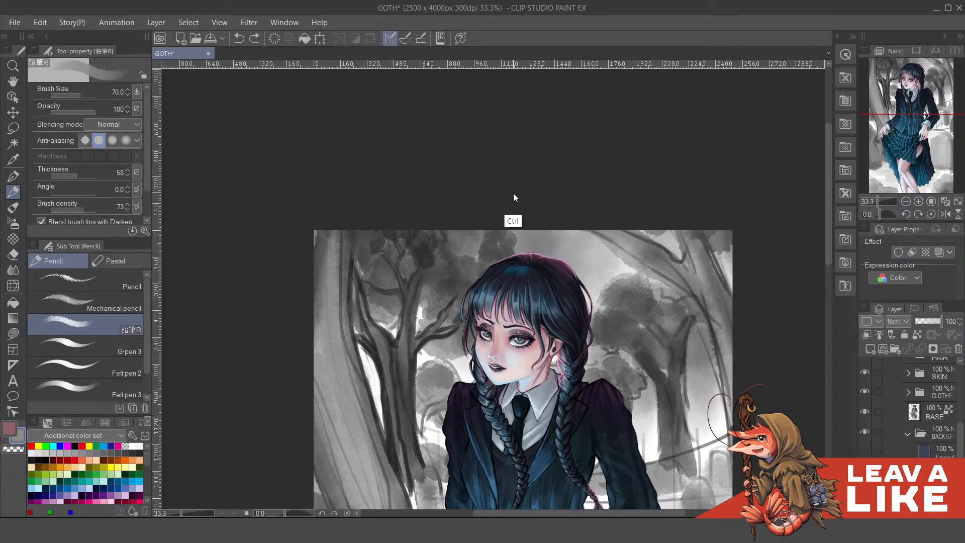
key(ctrl+z)
key(ctrl+z)
key(ctrl+z)
key(ctrl+z)
key(ctrl+z)
key(ctrl+z)
key(ctrl+z)
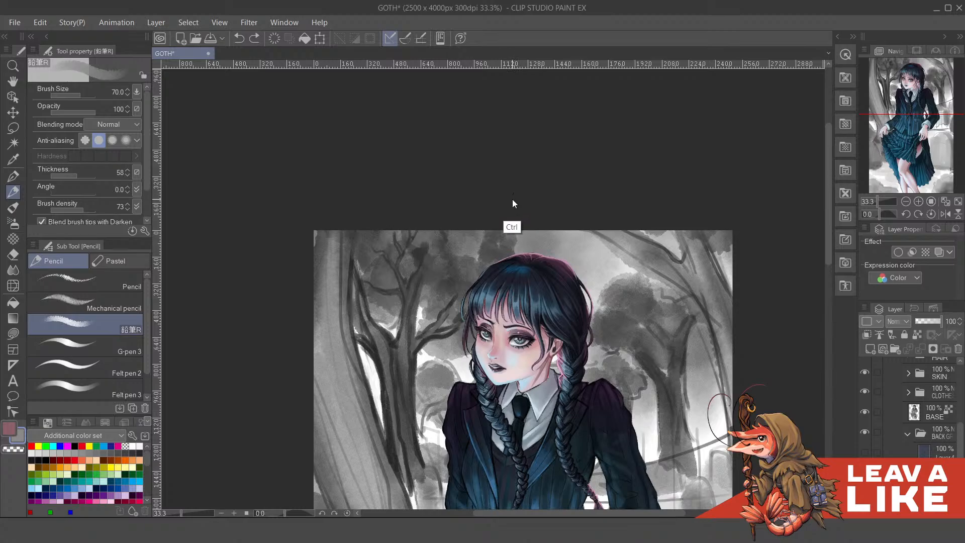
drag(511, 200, 523, 180)
Set the brush size to 25 and paint thin dark branches in the slimmer tree's crown, undoing unwanted strokes
drag(445, 262, 444, 269)
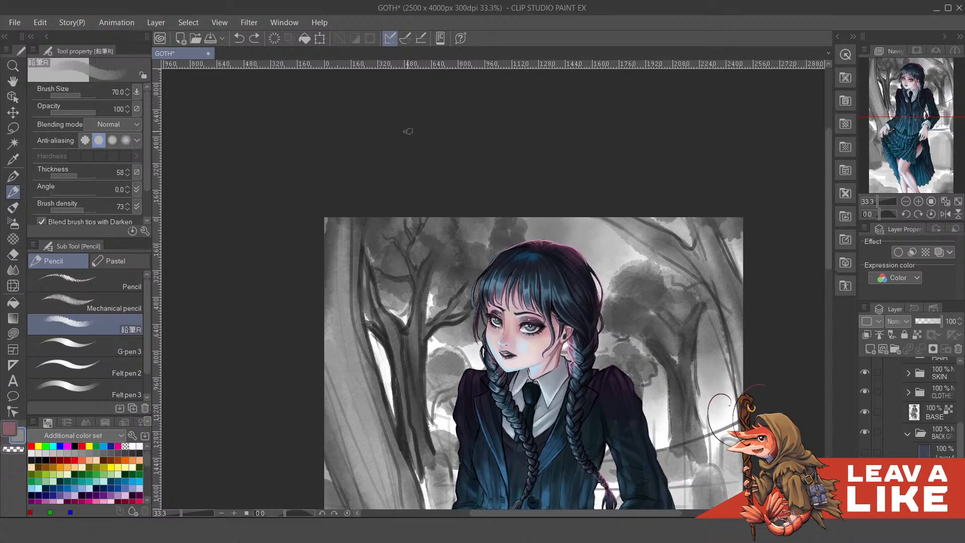
scroll(443, 236, up, 1)
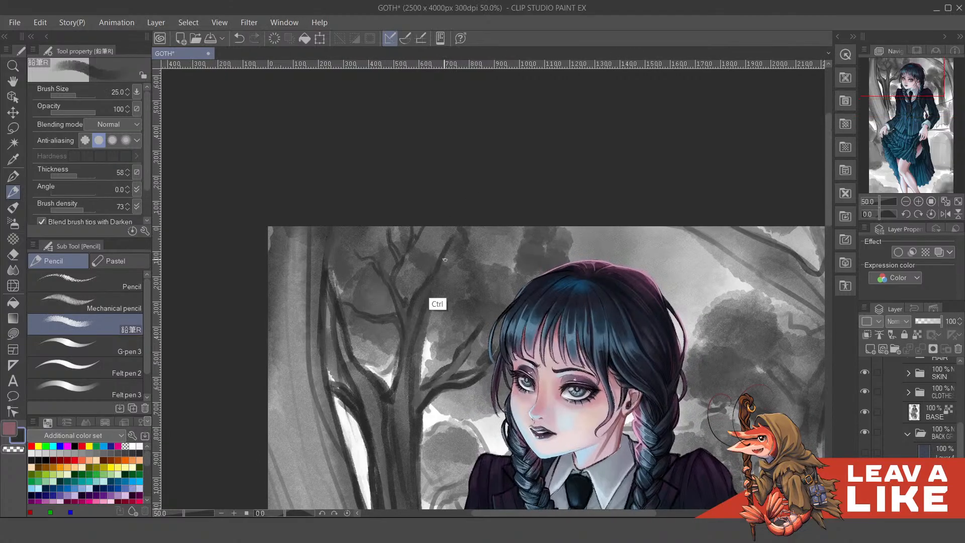
key(ctrl+z)
drag(449, 246, 421, 309)
mouse_move(458, 231)
mouse_down()
mouse_move(436, 272)
mouse_move(495, 236)
mouse_up()
key(ctrl+z)
mouse_move(458, 262)
mouse_down()
mouse_move(510, 281)
mouse_move(481, 262)
mouse_move(498, 274)
mouse_move(468, 264)
mouse_move(445, 298)
mouse_move(453, 270)
mouse_move(433, 290)
mouse_up()
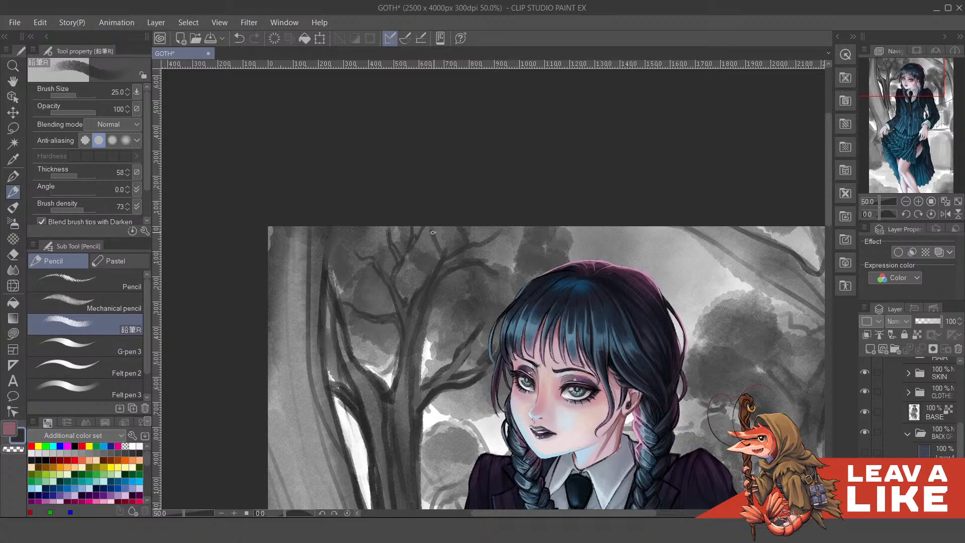
key(ctrl+z)
drag(445, 255, 445, 220)
scroll(484, 221, down, 2)
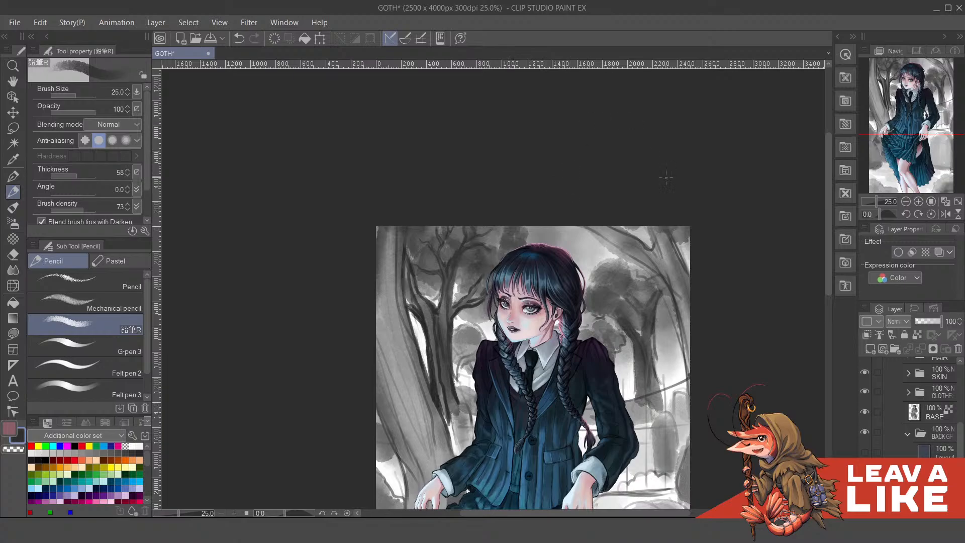
Darken the slimmer tree's trunk and lower forks with long strokes along the bark beside the girl's shoulder
scroll(666, 234, up, 1)
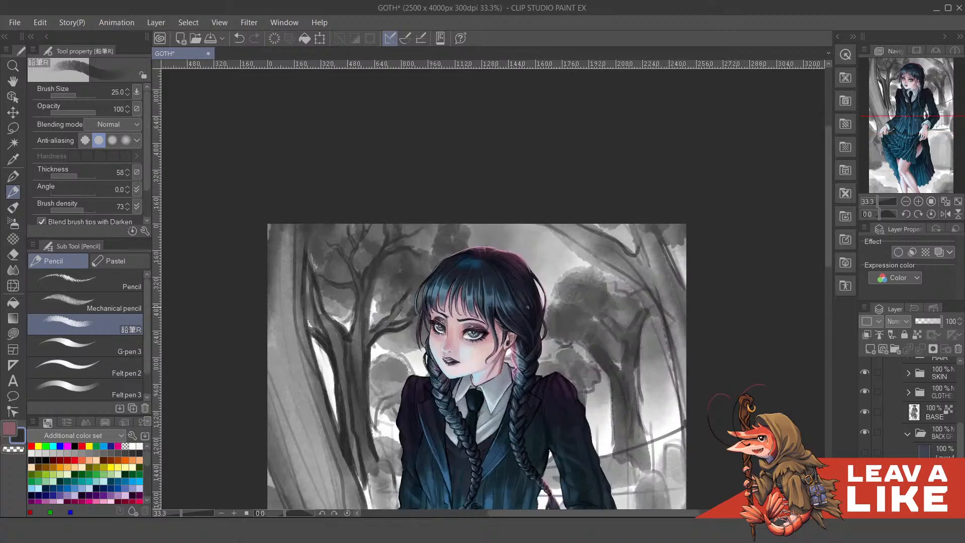
drag(528, 307, 701, 182)
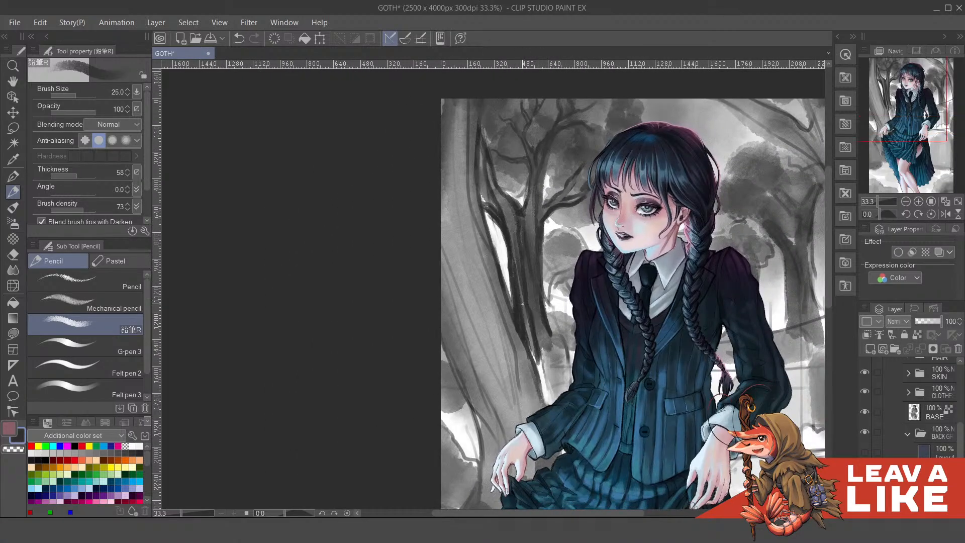
mouse_move(524, 316)
mouse_down()
mouse_move(543, 392)
mouse_move(549, 318)
mouse_move(539, 330)
mouse_move(544, 391)
mouse_up()
drag(532, 300, 545, 345)
drag(533, 312, 529, 291)
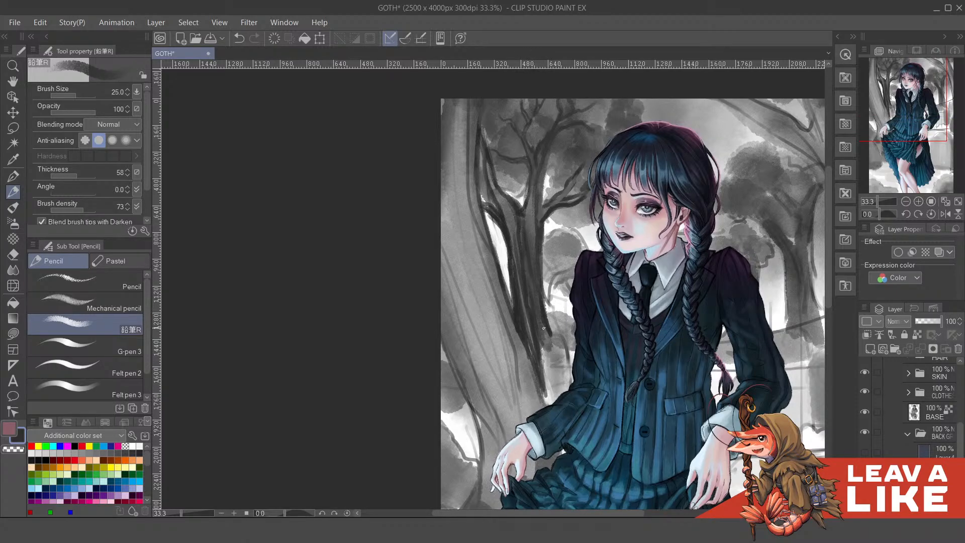
drag(544, 328, 550, 382)
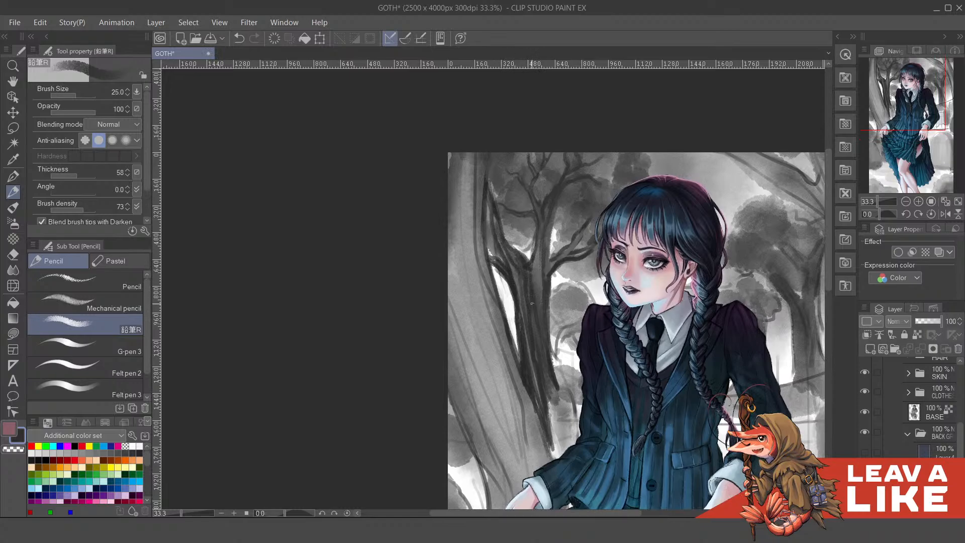
mouse_move(532, 285)
mouse_down()
mouse_move(535, 238)
mouse_move(498, 295)
mouse_up()
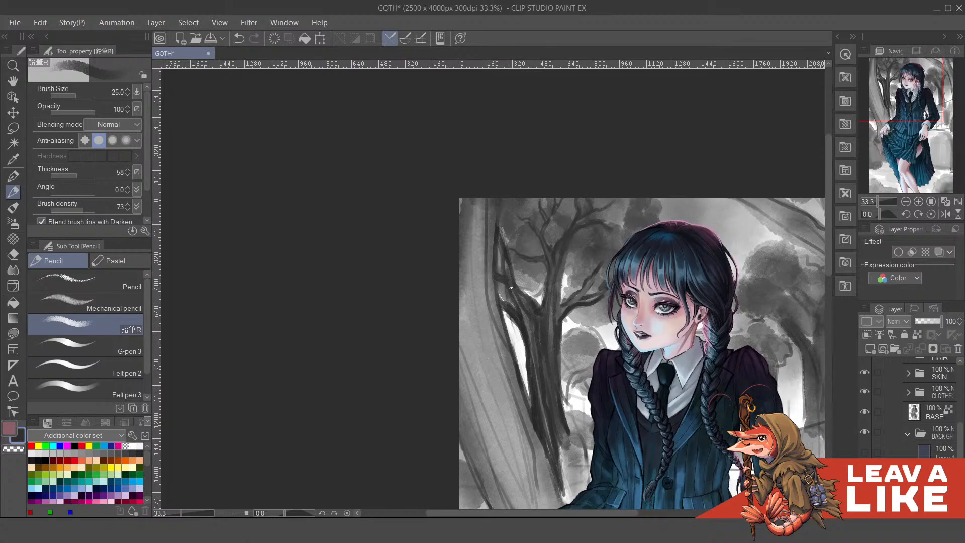
drag(567, 255, 567, 262)
mouse_move(522, 308)
mouse_down()
mouse_move(511, 296)
mouse_move(539, 414)
mouse_up()
drag(553, 351, 542, 270)
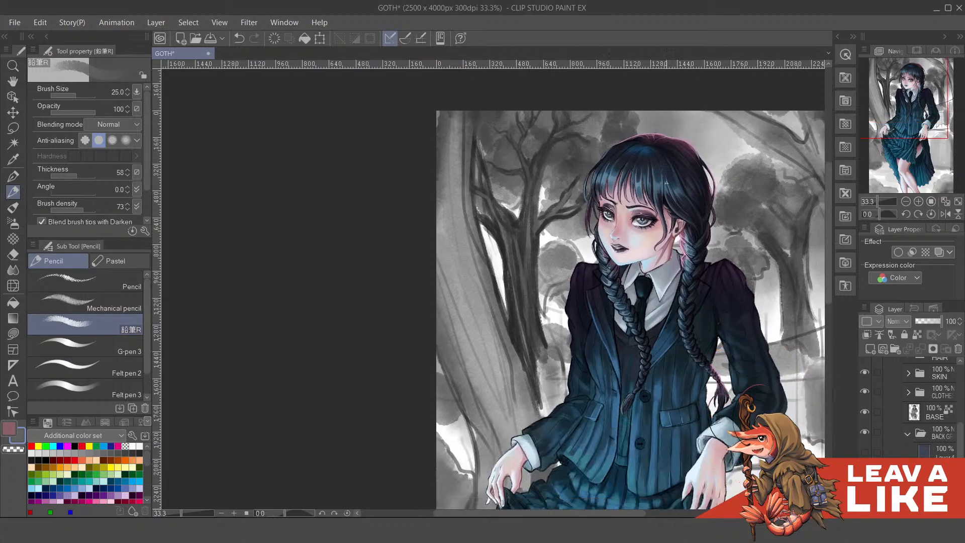
Mirror the canvas view and block in a grey tombstone between the girl's sleeve and the tree trunks with a sampled tone
scroll(676, 202, down, 3)
key(h)
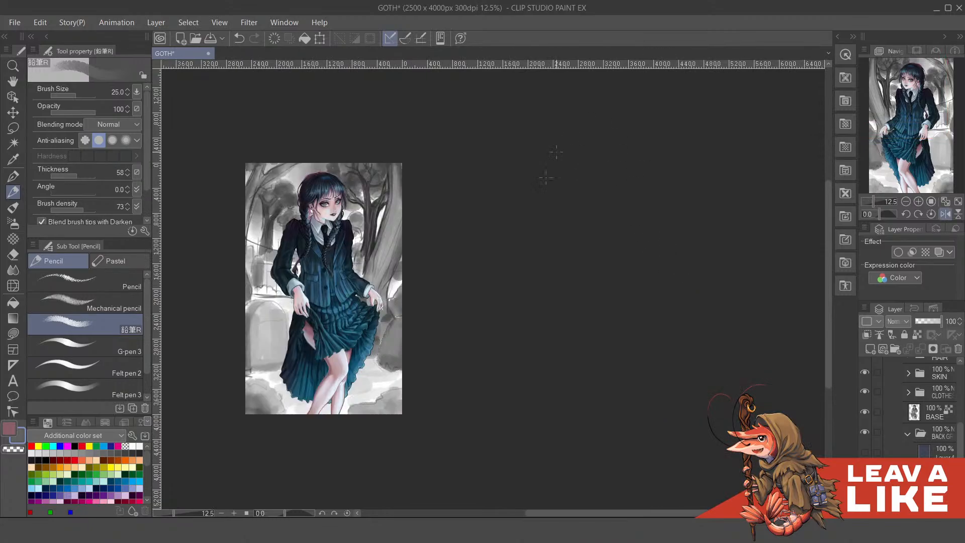
drag(505, 317, 714, 376)
scroll(566, 228, up, 3)
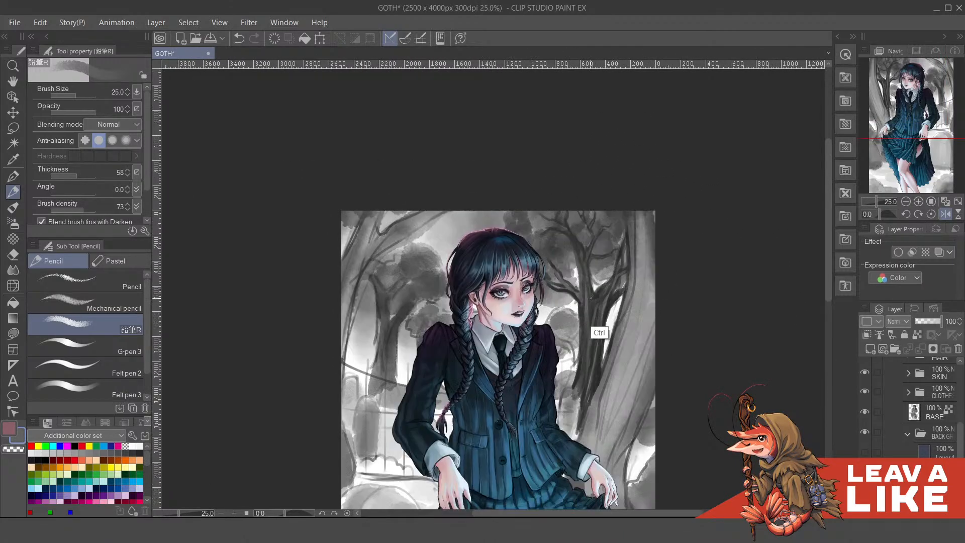
drag(527, 309, 594, 306)
mouse_move(660, 389)
mouse_down()
mouse_move(633, 307)
mouse_move(604, 305)
mouse_move(629, 356)
mouse_up()
key(x)
key(ctrl+z)
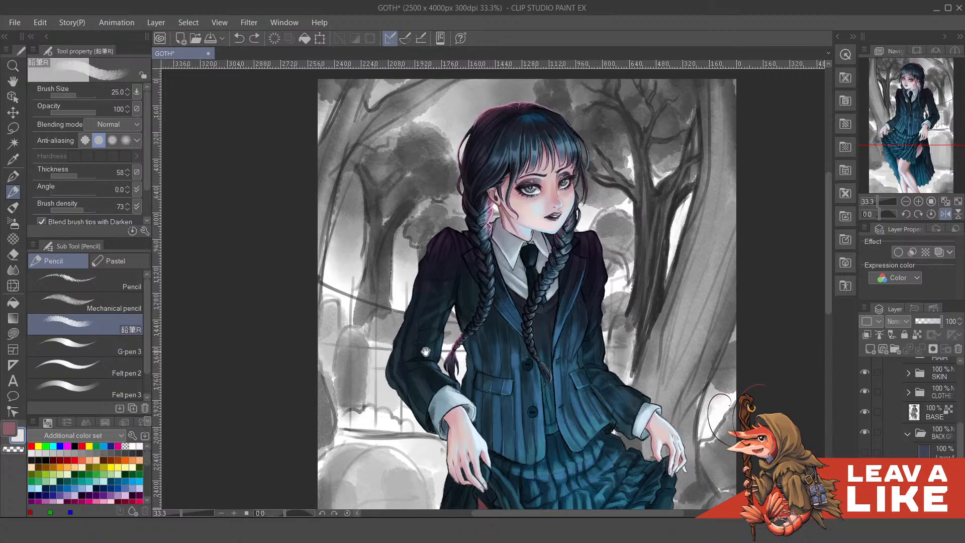
drag(426, 352, 466, 357)
alt+click(422, 404)
mouse_move(677, 339)
mouse_down()
mouse_move(672, 332)
mouse_move(669, 389)
mouse_up()
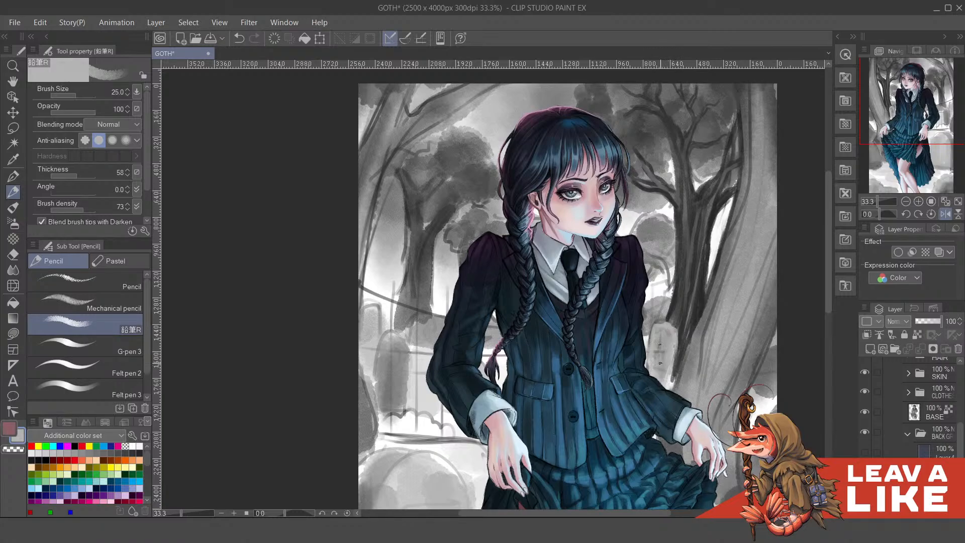
Shape the small tombstone's rounded top and sides with sampled greys, undoing the unwanted strokes
drag(660, 363, 622, 326)
scroll(648, 302, up, 1)
drag(628, 293, 631, 338)
alt+click(609, 397)
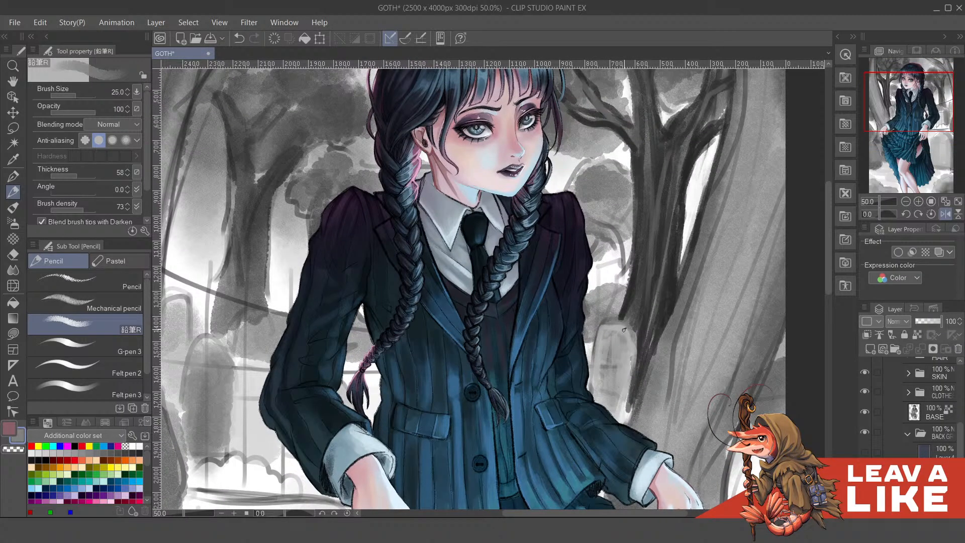
alt+click(622, 354)
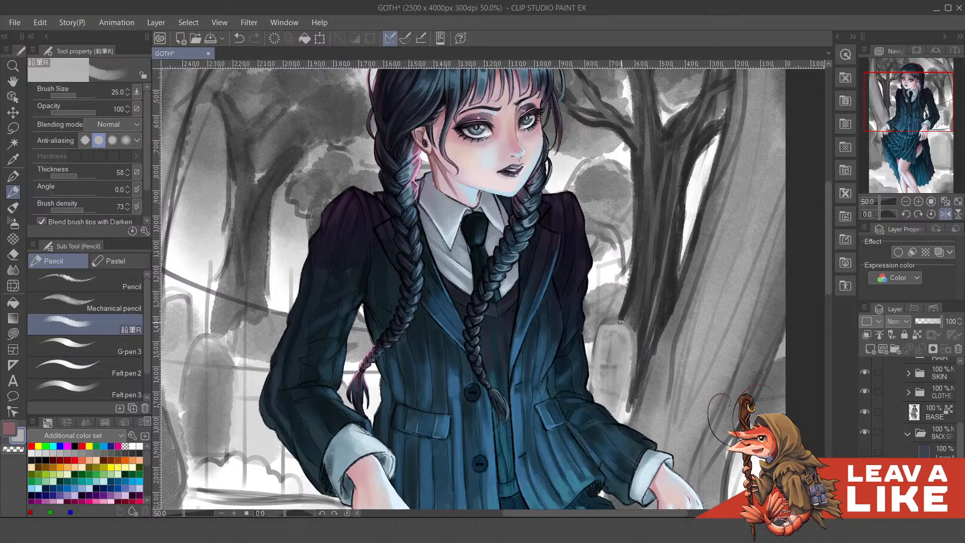
mouse_move(625, 316)
mouse_down()
mouse_move(634, 328)
mouse_move(626, 317)
mouse_move(634, 323)
mouse_move(607, 323)
mouse_move(635, 329)
mouse_move(637, 352)
mouse_up()
key(ctrl+z)
key(ctrl+z)
drag(651, 305, 650, 304)
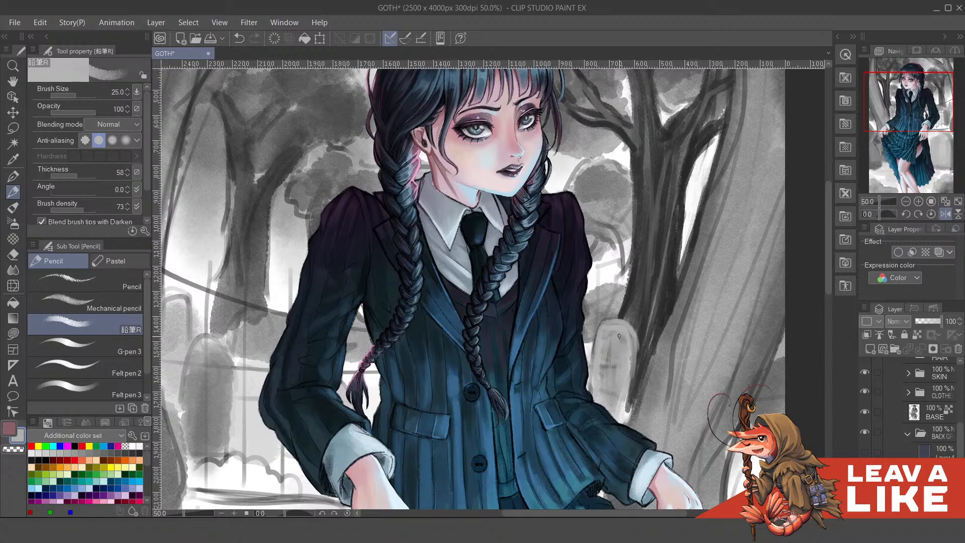
drag(622, 371, 620, 382)
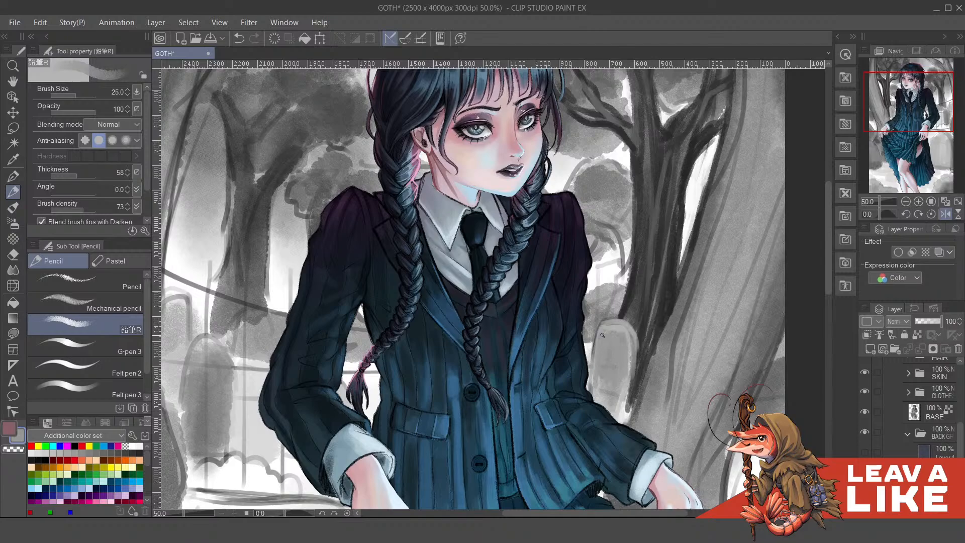
Sample greys from the small tombstone and shade its face and the side facing the trunk
alt+click(617, 364)
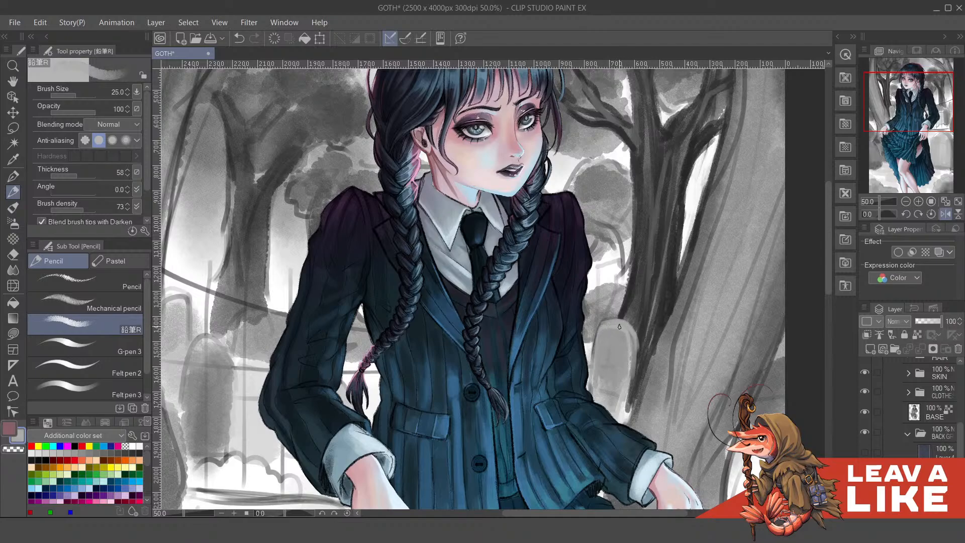
alt+click(613, 345)
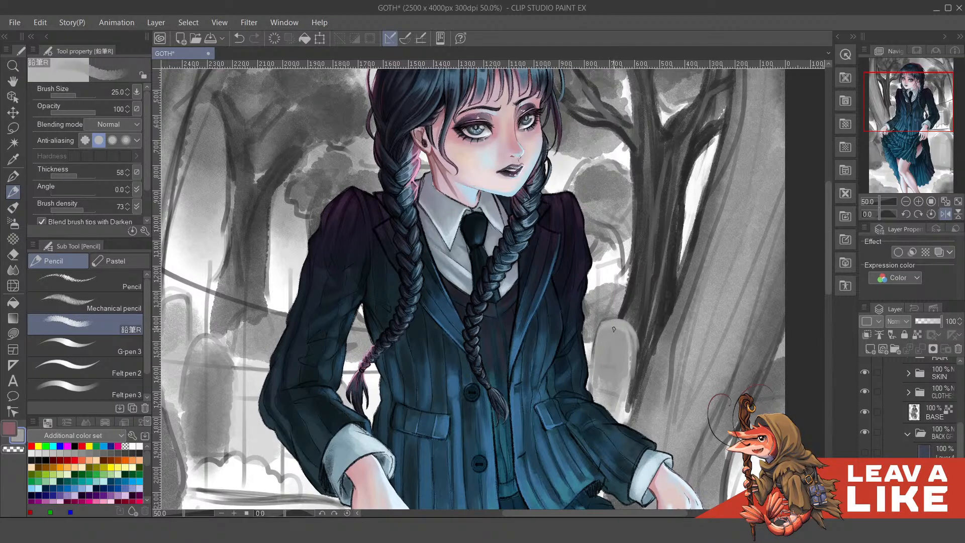
alt+click(625, 355)
drag(633, 336, 635, 395)
scroll(680, 225, down, 2)
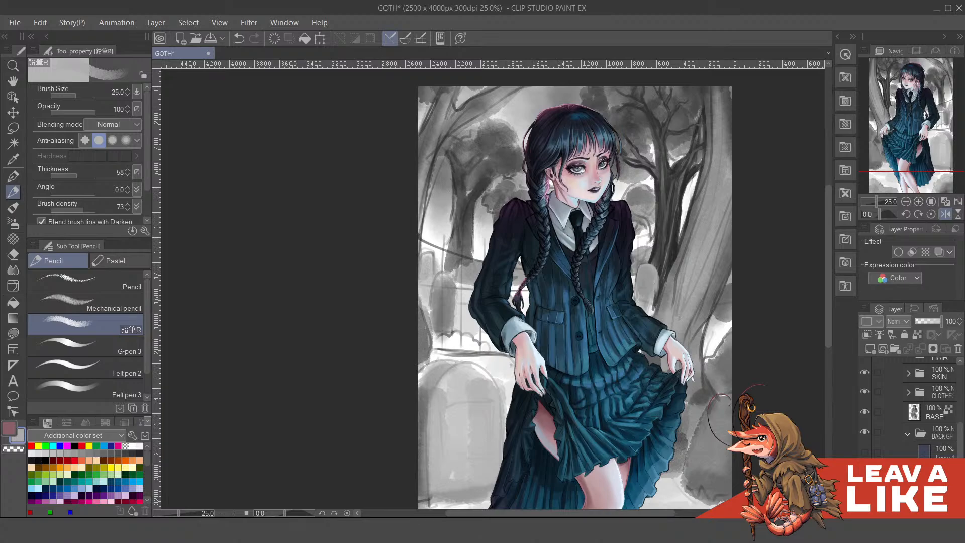
drag(707, 275, 679, 268)
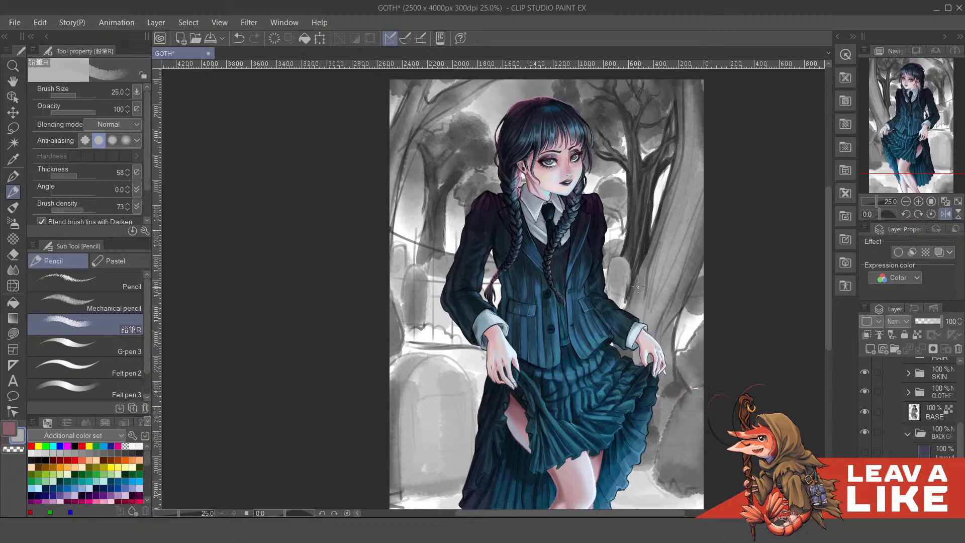
scroll(638, 286, up, 2)
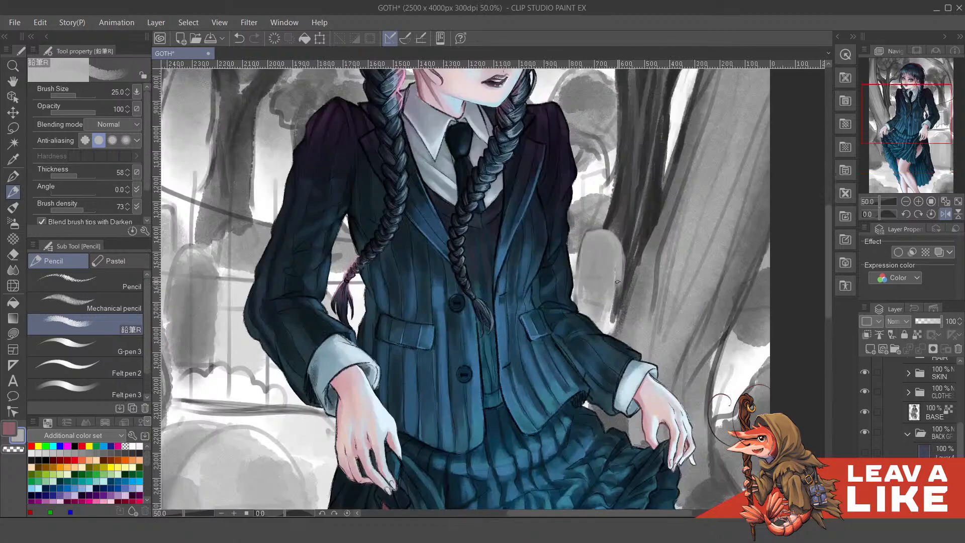
Resample greys and repaint the edge between the small tombstone and the dark trunk, undoing the unwanted strokes
drag(619, 280, 617, 323)
alt+click(618, 295)
key(ctrl+z)
alt+click(617, 301)
alt+click(618, 298)
drag(621, 249, 617, 325)
key(ctrl+z)
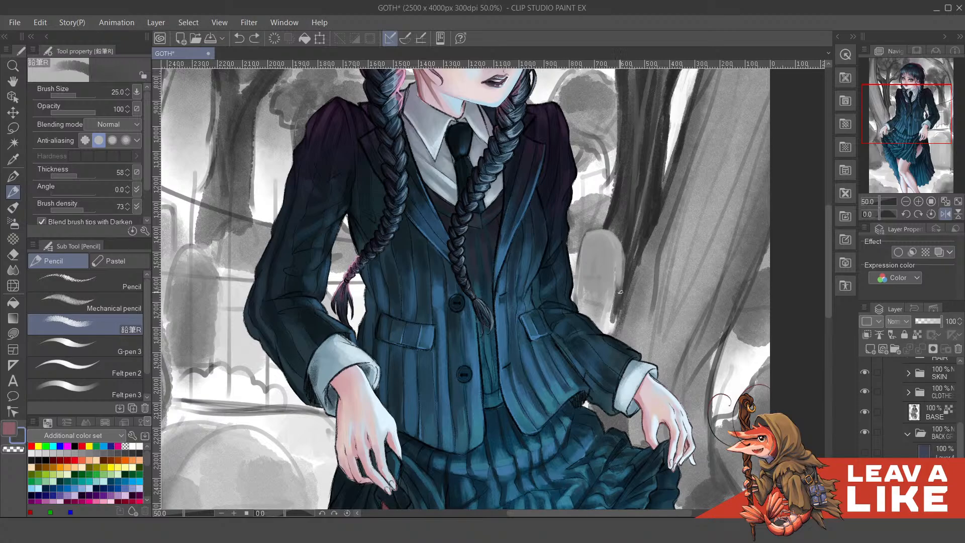
alt+click(616, 315)
drag(621, 260, 608, 333)
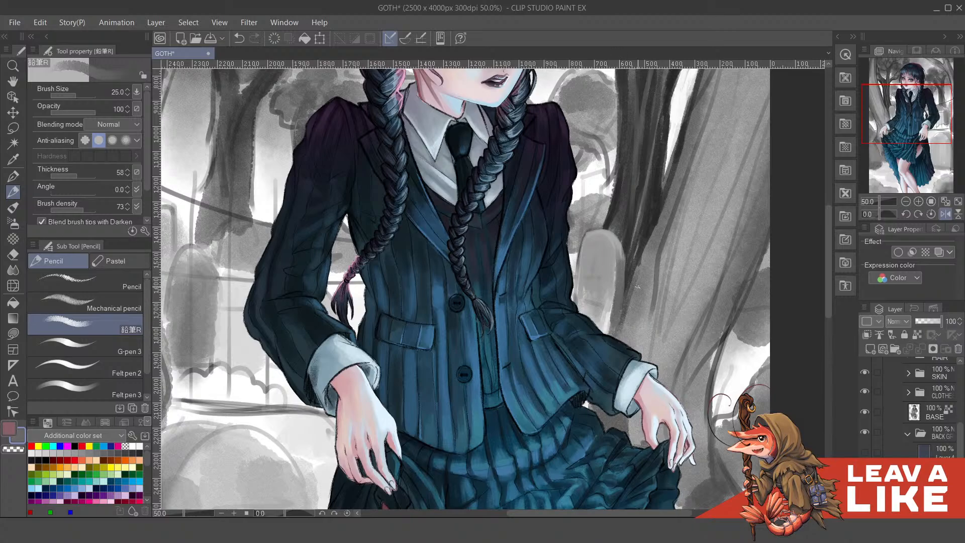
Sample light grey, set the brush size to 70 and soften the small tombstone's lower face
mouse_move(624, 283)
mouse_down()
mouse_move(567, 320)
mouse_move(547, 367)
mouse_up()
alt+click(552, 327)
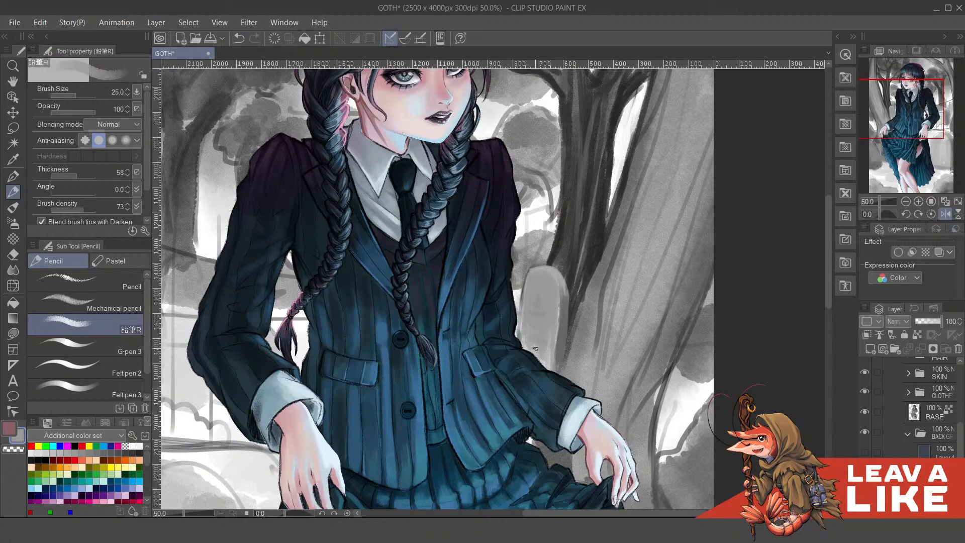
alt+click(543, 391)
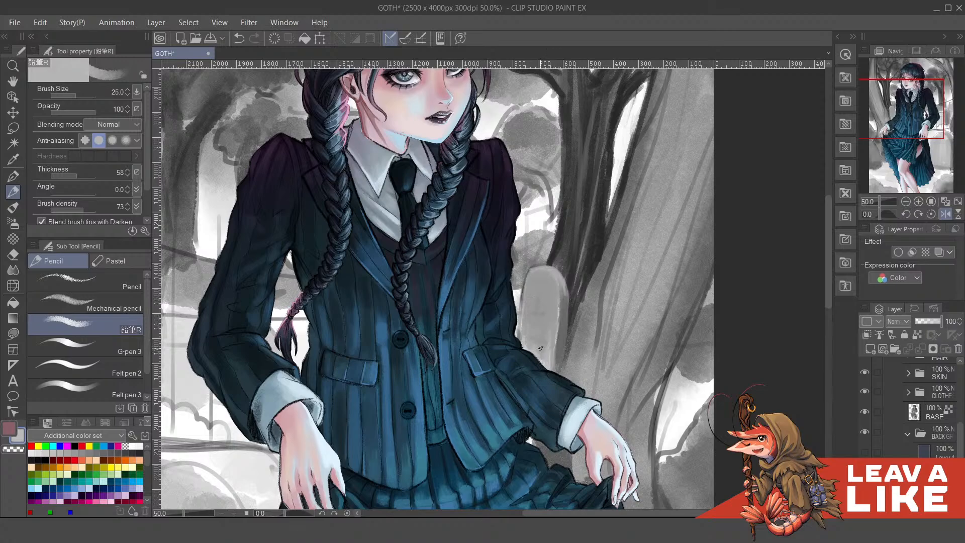
key(bracketright)
key(bracketright)
key(bracketright)
key(bracketright)
key(bracketright)
drag(544, 352, 540, 309)
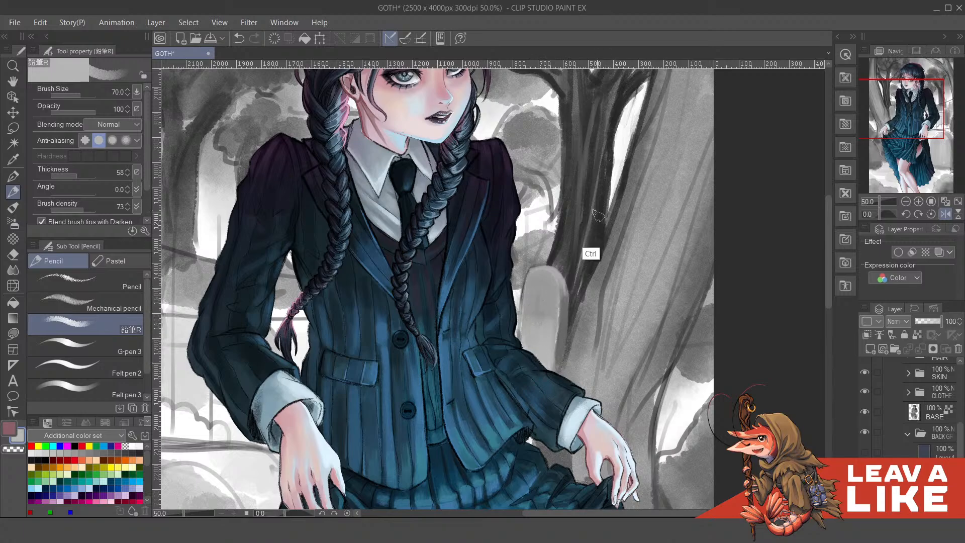
Return the canvas view to its unmirrored orientation and frame the tombstone beside the trunk
key(ctrl+minus)
key(h)
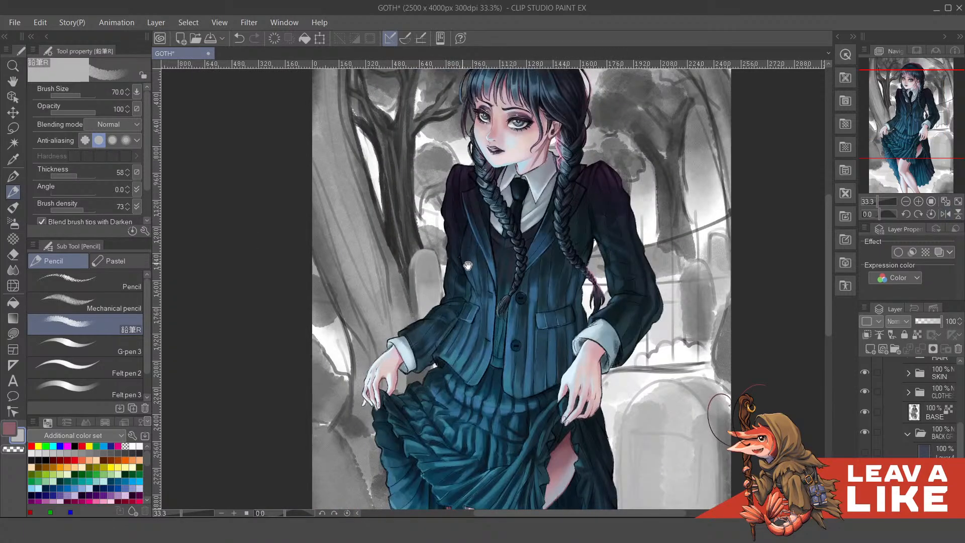
drag(468, 265, 558, 264)
key(ctrl+minus)
key(ctrl+plus)
key(ctrl+plus)
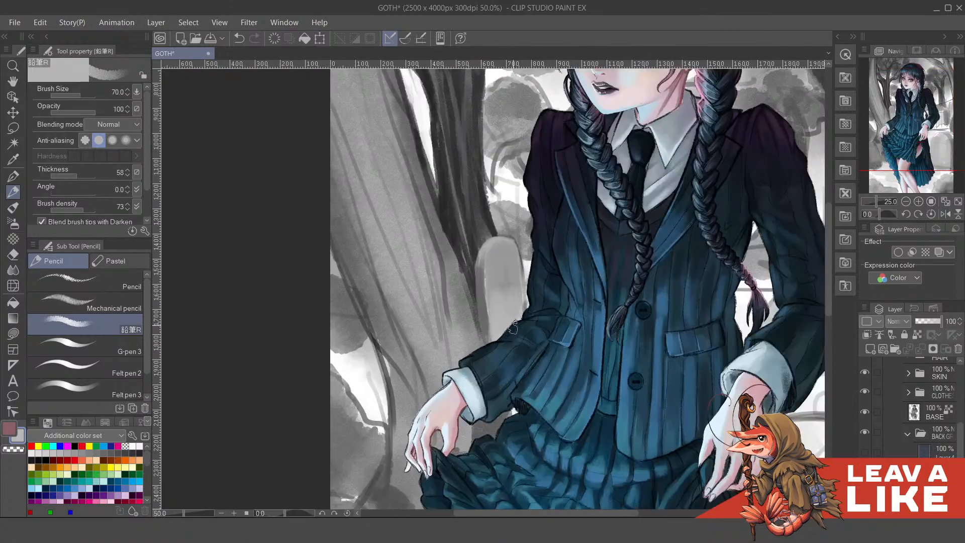
drag(481, 325, 501, 356)
Sample the trunk's dark grey, reduce the brush size to 17 and extend dark strokes down the trunk's base beside the tombstone
key(bracketleft)
key(bracketleft)
key(bracketleft)
key(bracketleft)
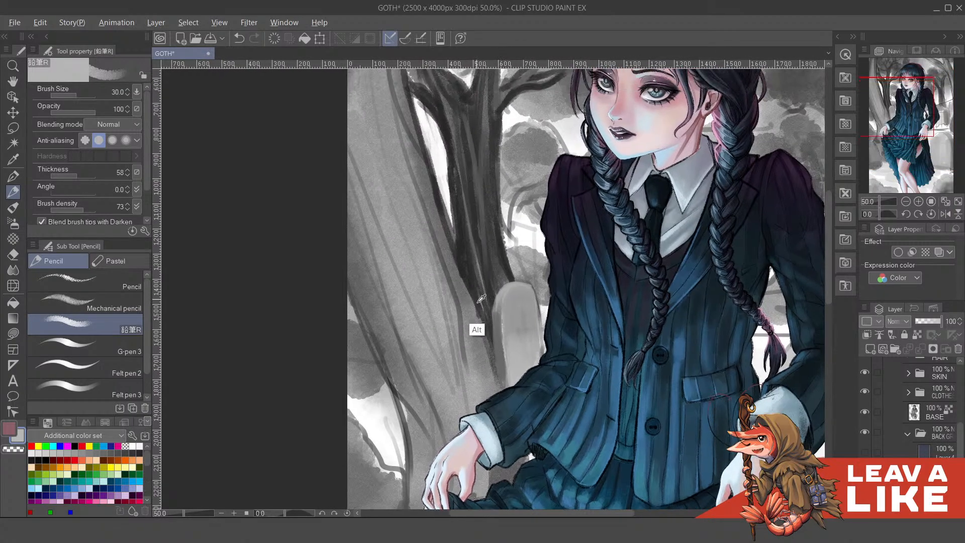
alt+click(475, 349)
alt+click(473, 308)
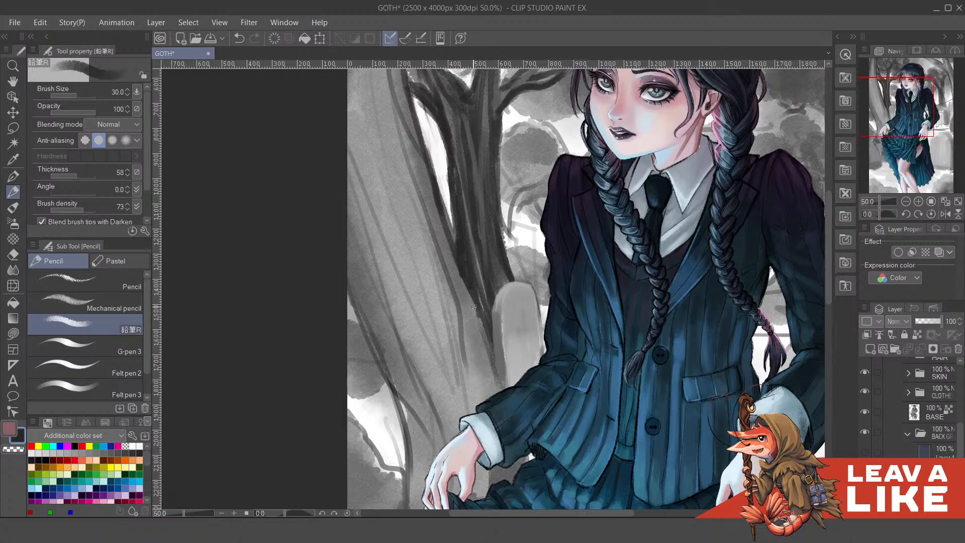
drag(473, 307, 503, 393)
key(ctrl+z)
drag(481, 323, 500, 389)
key(ctrl+z)
key(bracketleft)
key(bracketleft)
key(bracketleft)
drag(480, 324, 504, 389)
drag(487, 340, 503, 392)
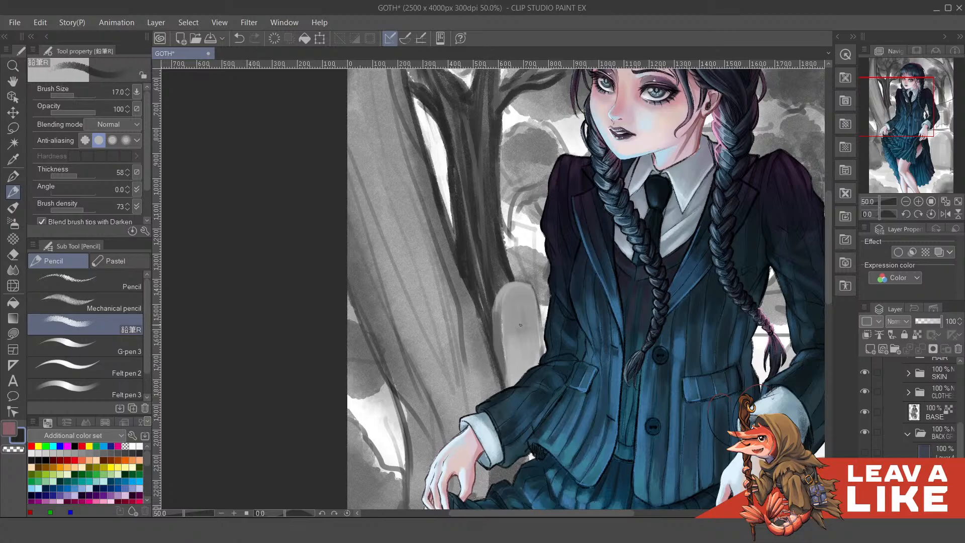
Repaint the dark grey strokes at the trunk's base where it meets the small tombstone, undoing the first stroke
drag(521, 325, 504, 395)
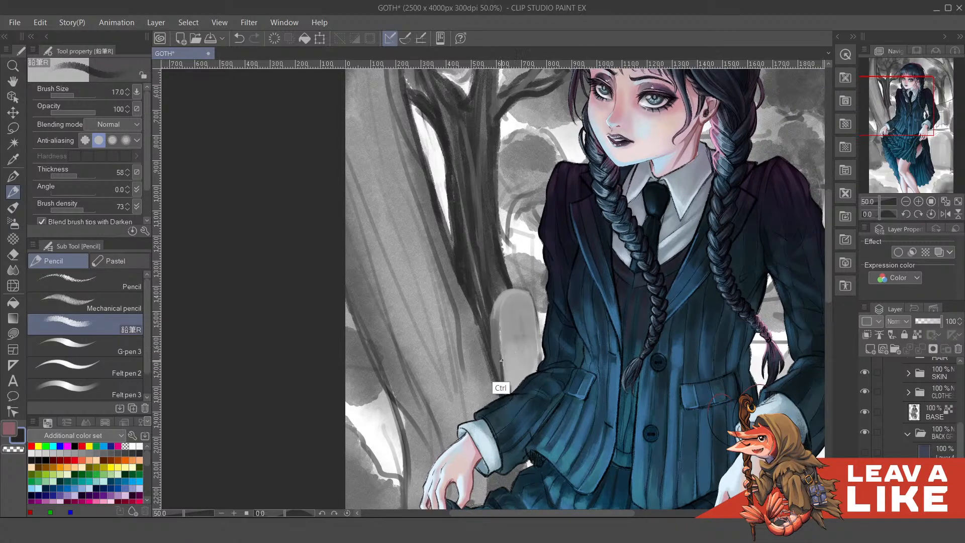
key(ctrl+z)
drag(500, 342, 507, 396)
drag(490, 334, 494, 369)
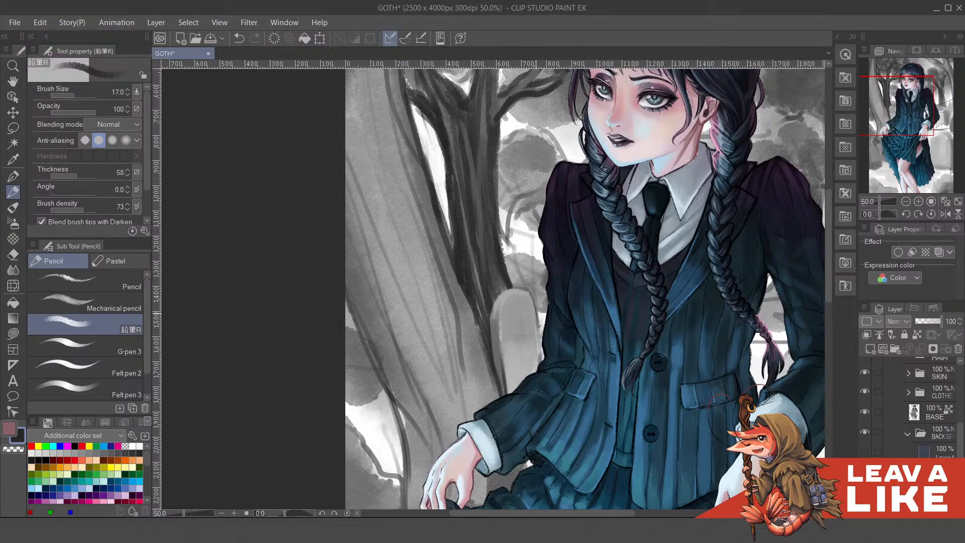
Outline the lower sides of the small tombstone with thin dark strokes, undoing the unwanted tries
drag(513, 340, 516, 381)
key(ctrl+z)
key(ctrl+z)
drag(507, 329, 510, 386)
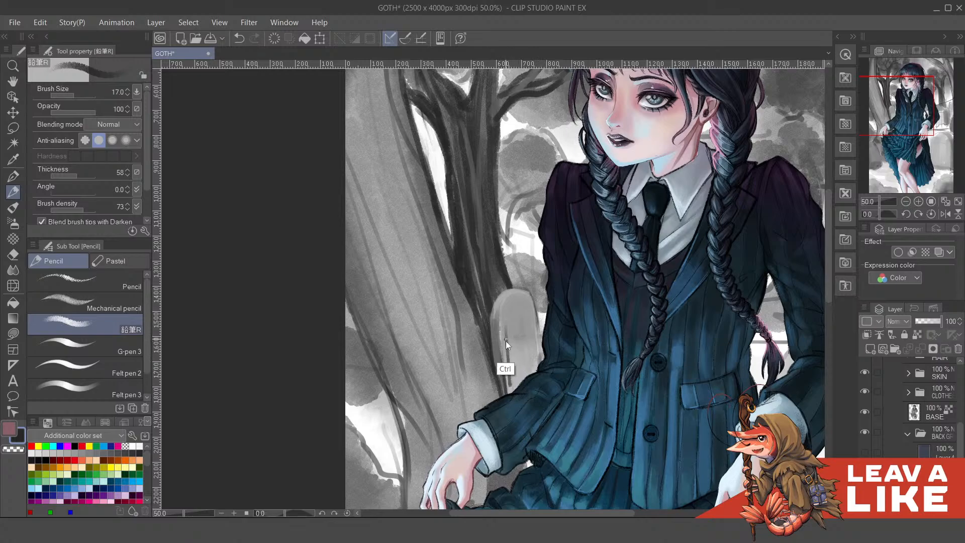
key(ctrl+z)
drag(507, 332, 511, 388)
drag(531, 336, 536, 372)
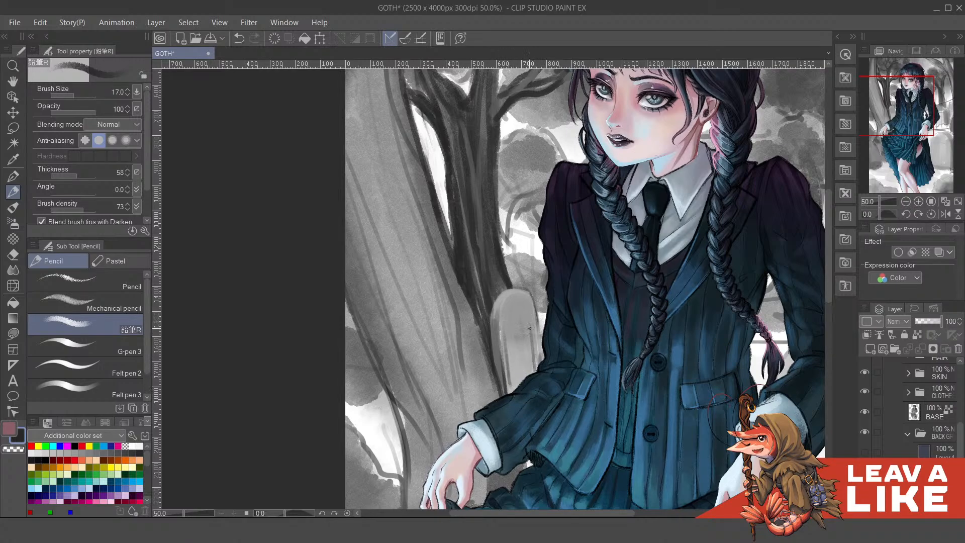
Draw rows of short inscription lines on the small tombstone's face, darken its jacket-side edge and sample the adjacent light grey
mouse_move(509, 309)
mouse_down()
mouse_move(525, 306)
mouse_move(517, 340)
mouse_move(523, 335)
mouse_up()
key(ctrl+z)
key(ctrl+z)
mouse_move(509, 313)
mouse_down()
mouse_move(530, 310)
mouse_move(508, 331)
mouse_move(531, 315)
mouse_move(512, 340)
mouse_move(529, 335)
mouse_move(513, 353)
mouse_move(528, 347)
mouse_move(514, 356)
mouse_move(529, 374)
mouse_up()
drag(536, 327, 535, 365)
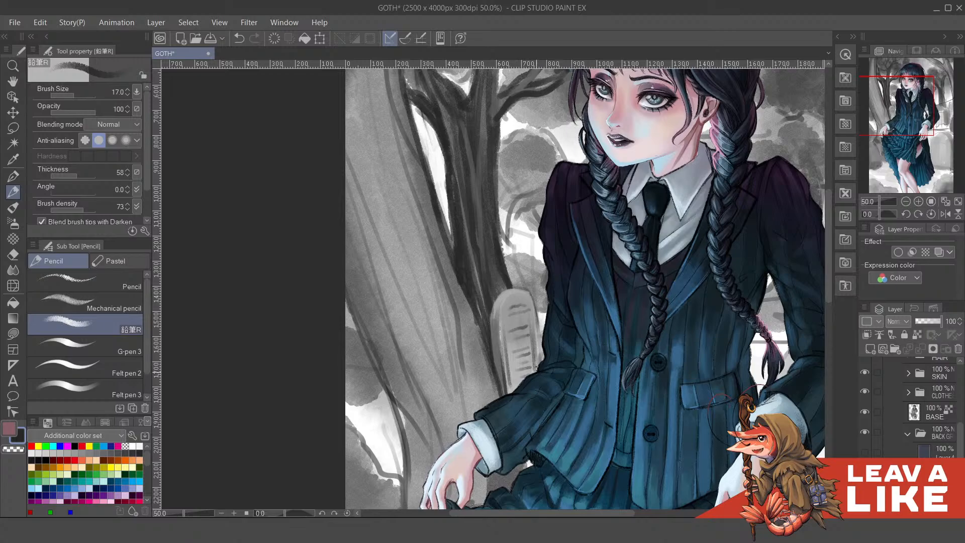
drag(538, 320, 536, 395)
alt+click(543, 372)
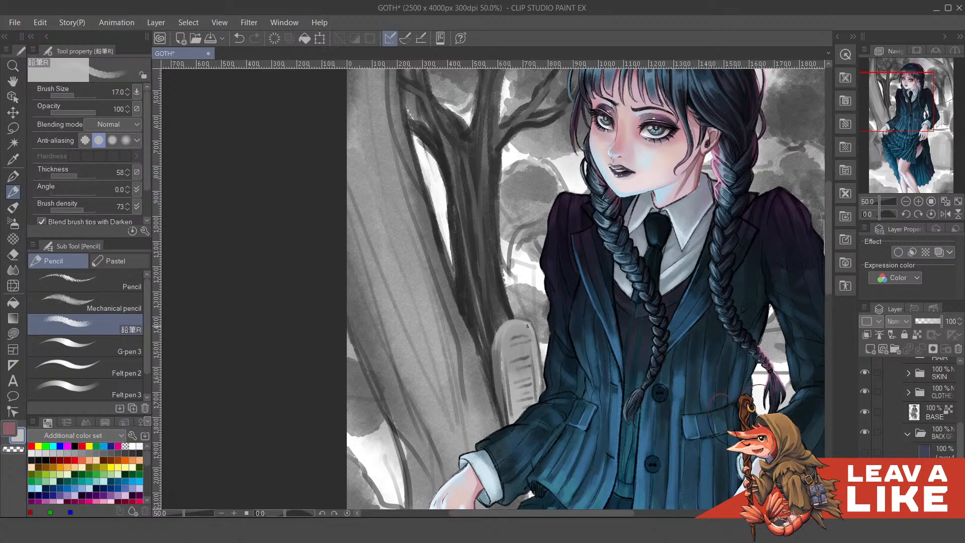
Enlarge the pencil brush to size 70 for the tree foliage beside the girl's hair
scroll(672, 198, down, 2)
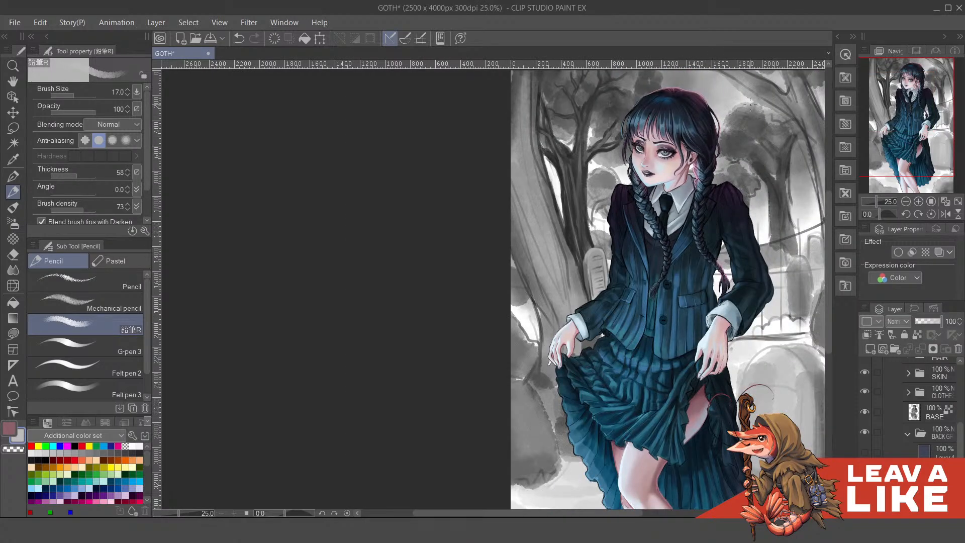
drag(708, 279, 630, 295)
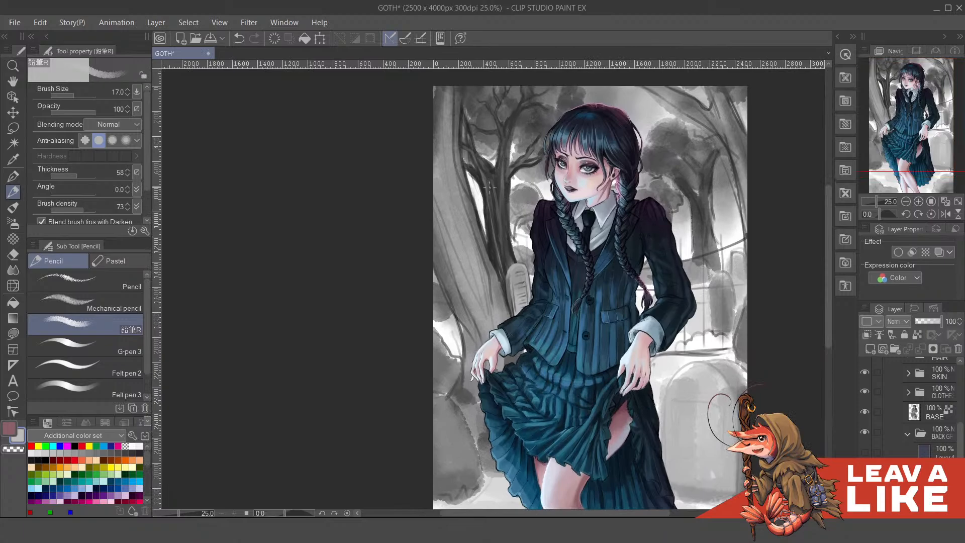
scroll(577, 174, down, 1)
scroll(639, 179, up, 3)
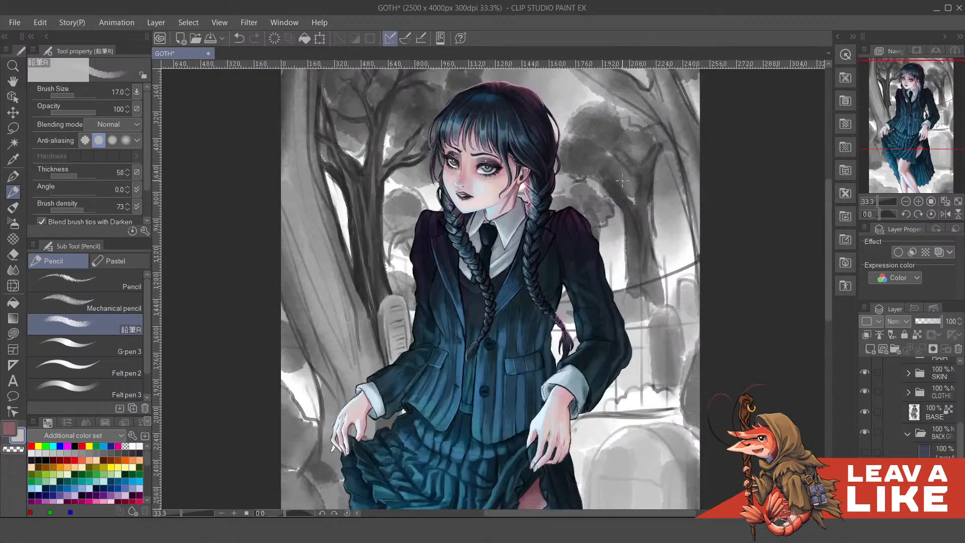
drag(625, 206, 614, 292)
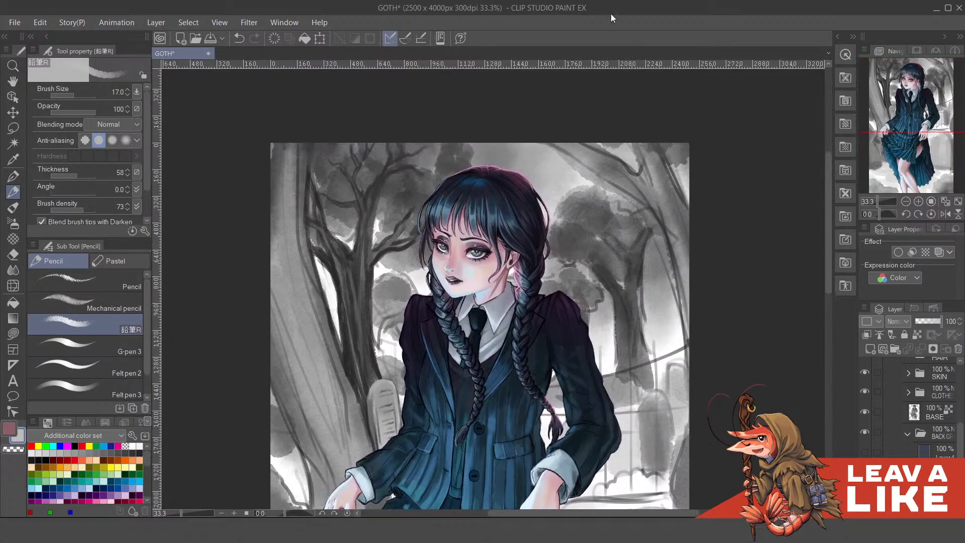
drag(656, 232, 654, 247)
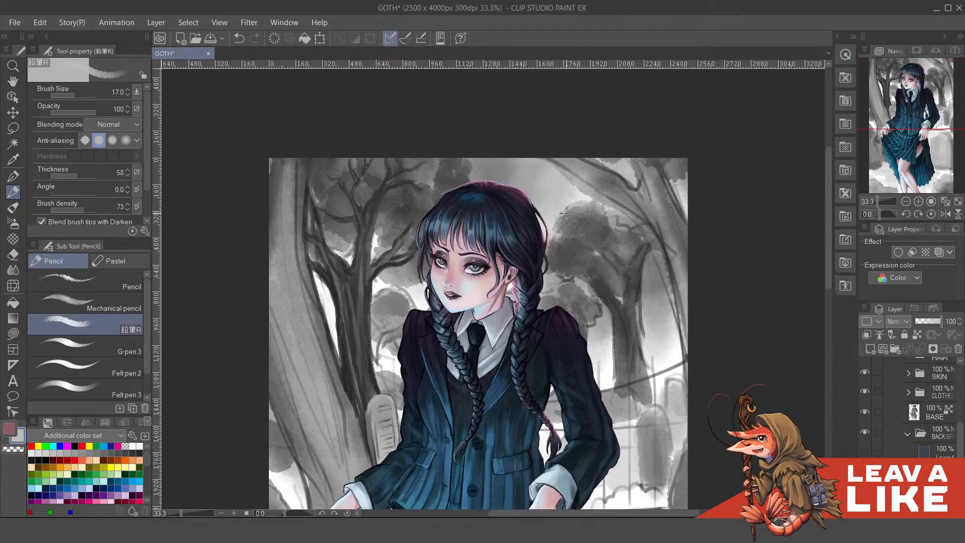
key(bracketright)
key(bracketright)
key(bracketright)
key(bracketright)
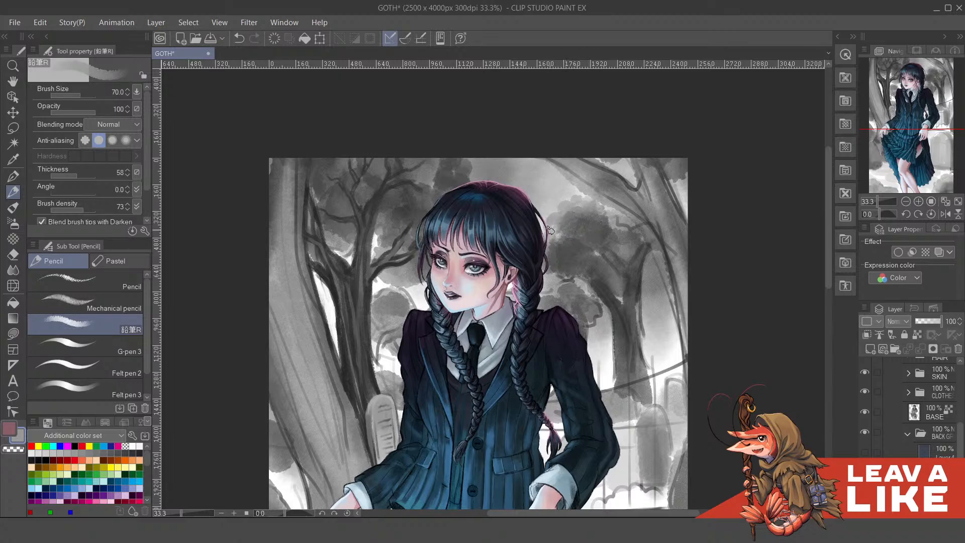
Sample several greys from the tree behind the girl's hair and paint over its foliage and branches
alt+click(587, 210)
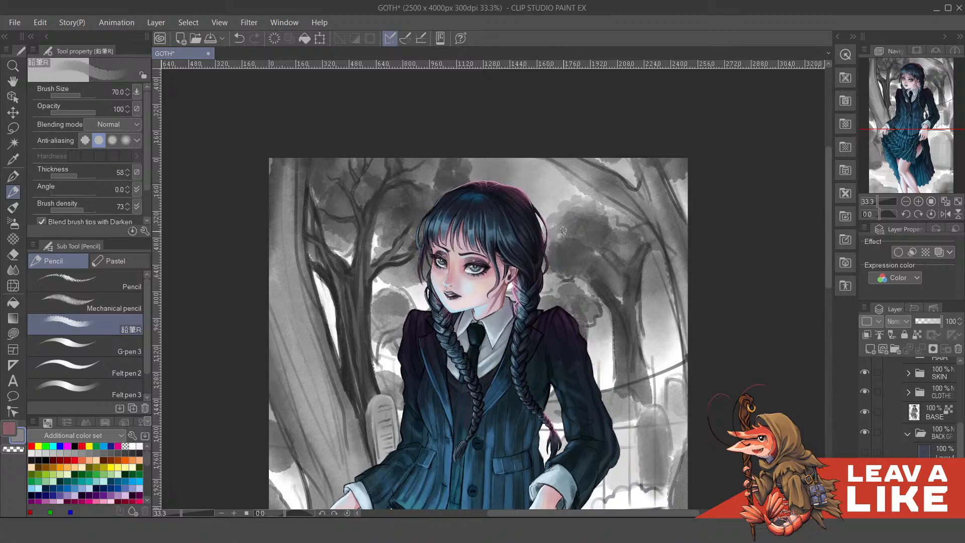
alt+click(584, 235)
alt+click(574, 245)
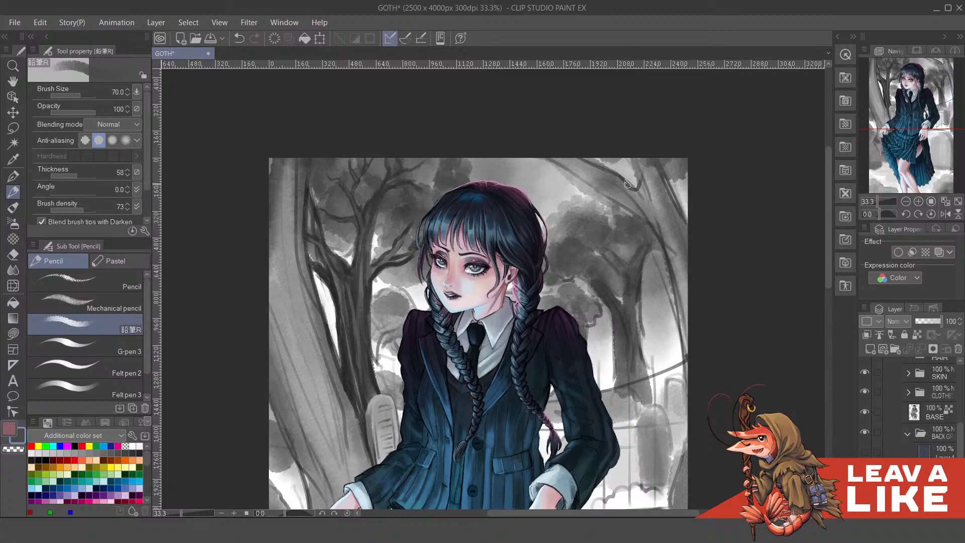
drag(562, 207, 583, 285)
alt+click(577, 288)
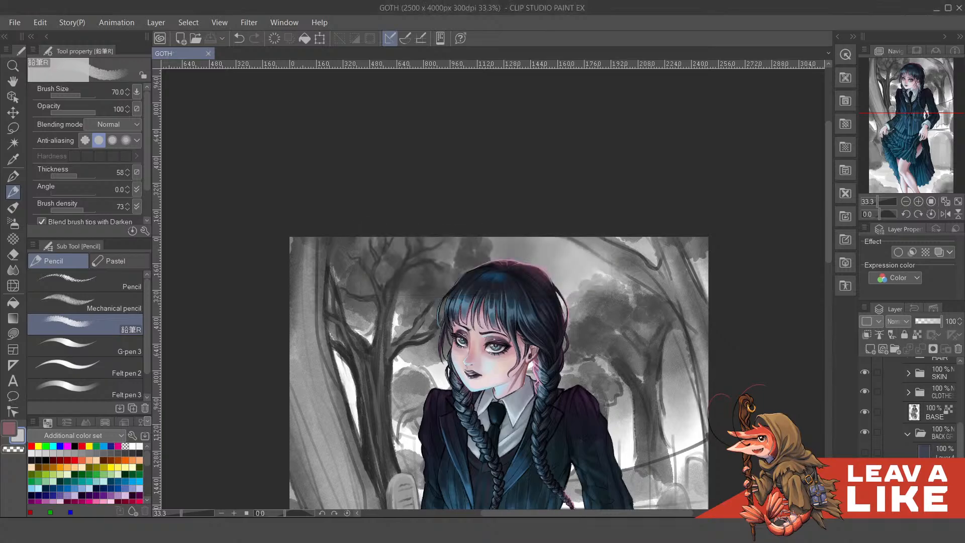
Examine the background trees around the girl's head at several zoom levels and sample the bare tree's dark grey
drag(659, 240, 614, 210)
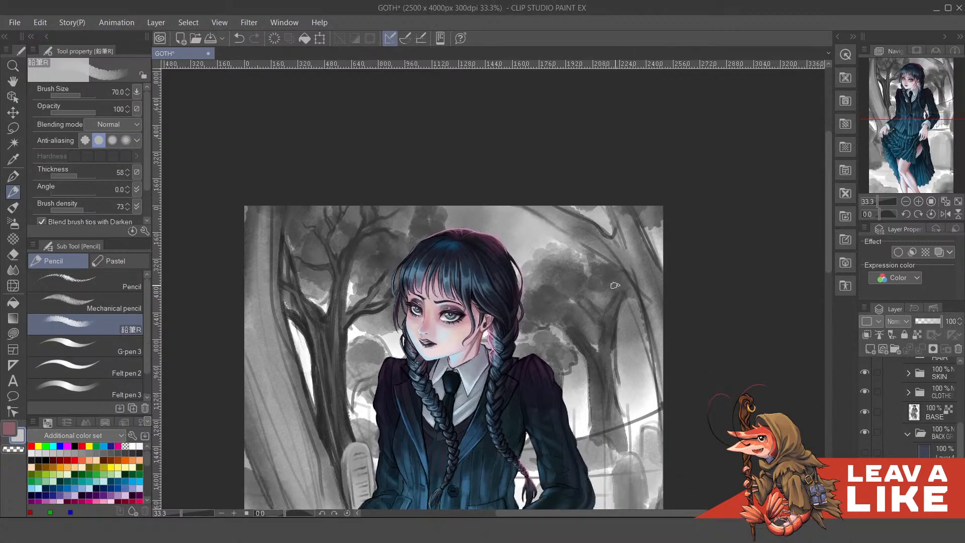
scroll(616, 285, down, 1)
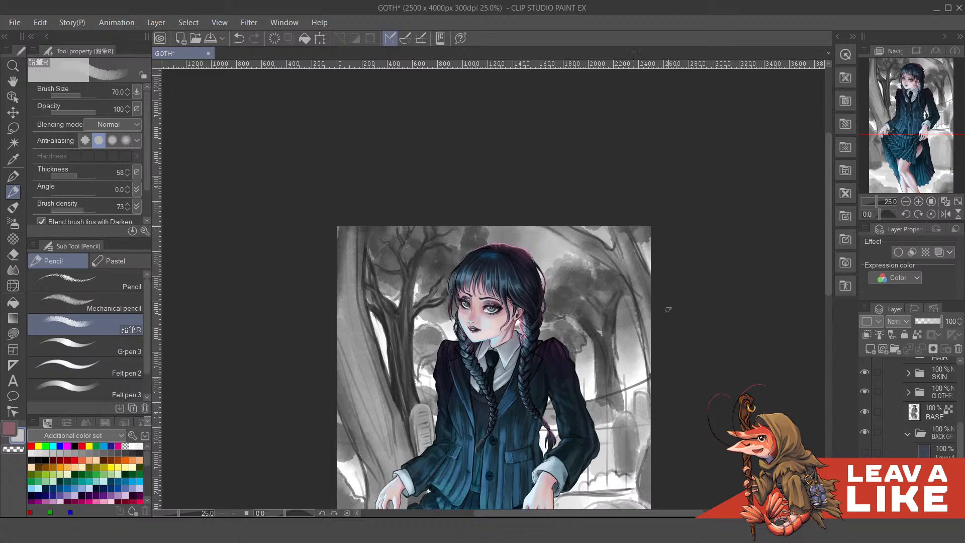
drag(687, 344, 672, 338)
scroll(600, 308, down, 2)
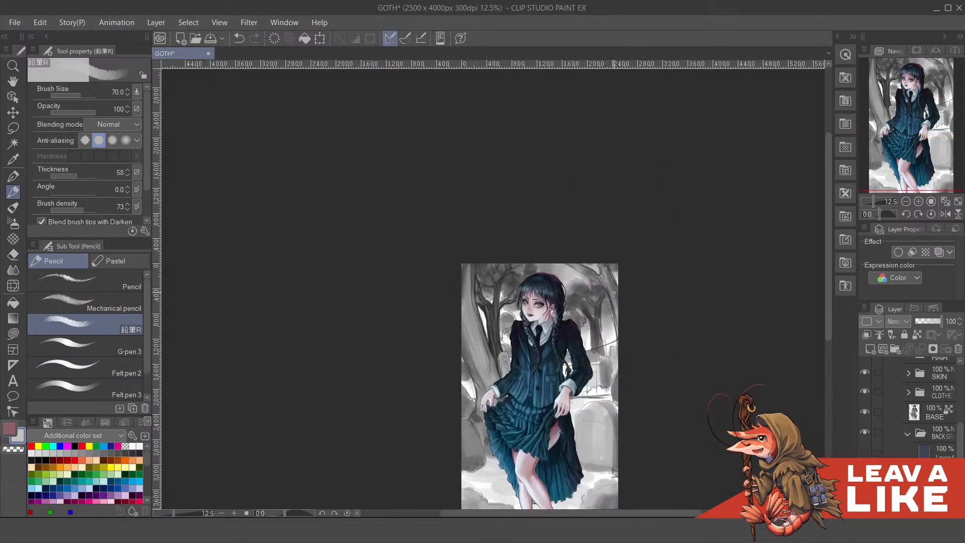
scroll(614, 291, up, 4)
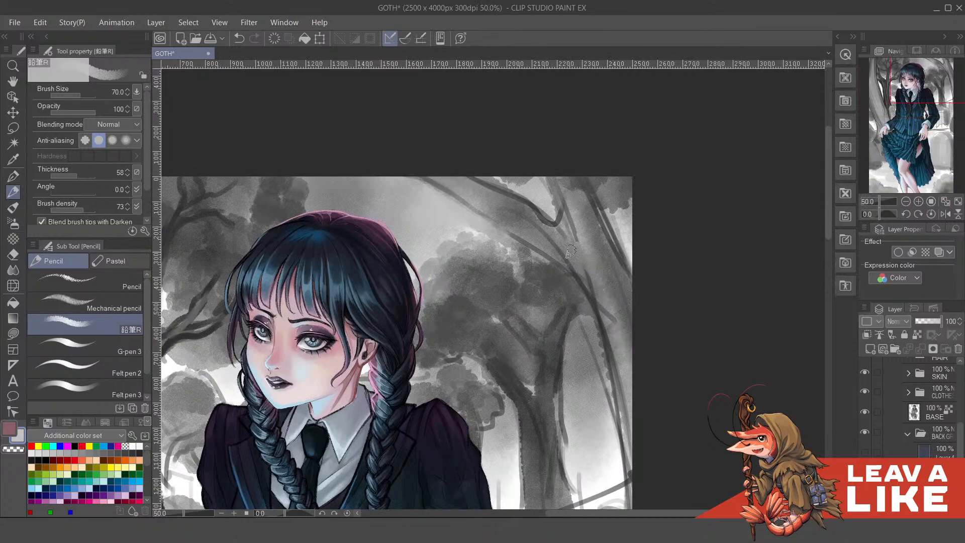
drag(432, 249, 625, 316)
alt+click(349, 344)
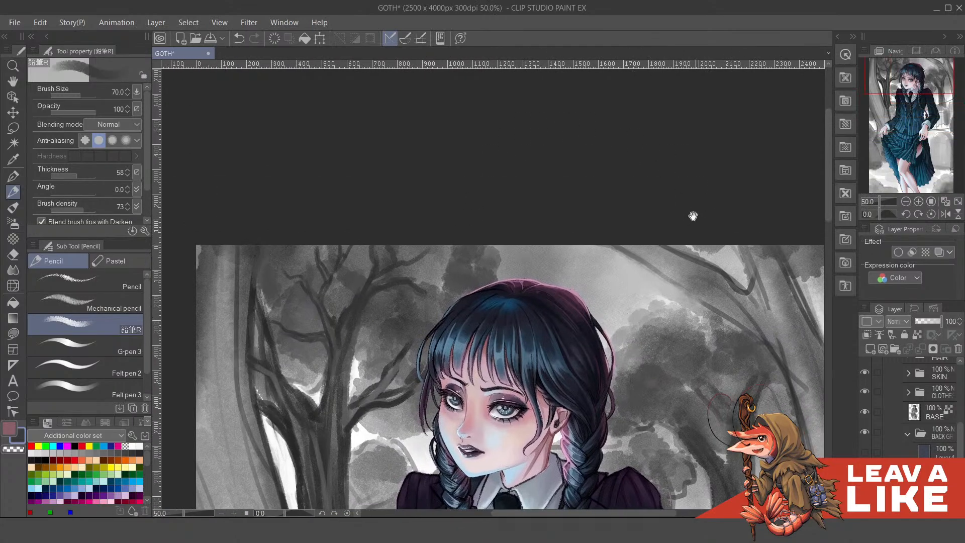
drag(668, 206, 636, 222)
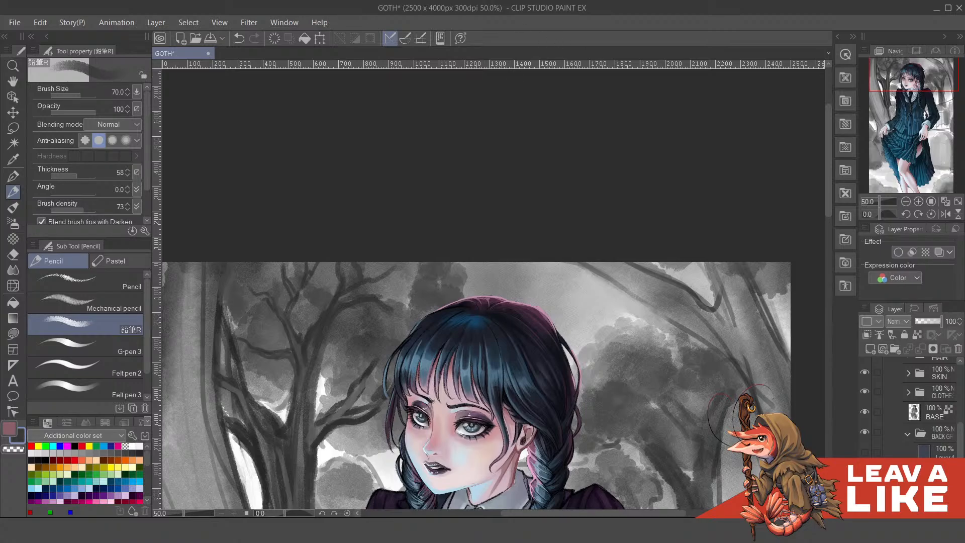
drag(676, 301, 601, 274)
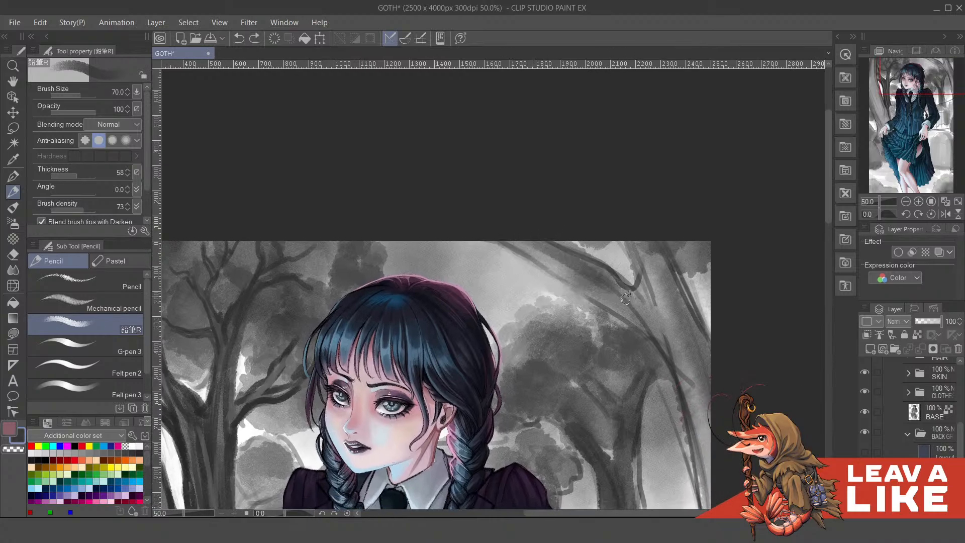
drag(667, 292, 643, 305)
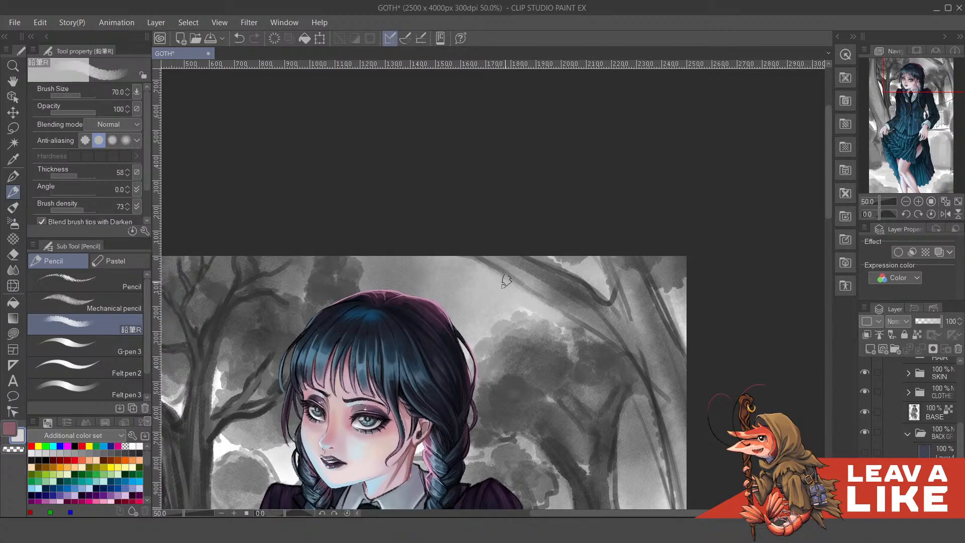
Undo a light test stroke along the overhanging branch, resample the nearby grey and reduce the brush size to 25
drag(490, 272, 547, 306)
key(ctrl+z)
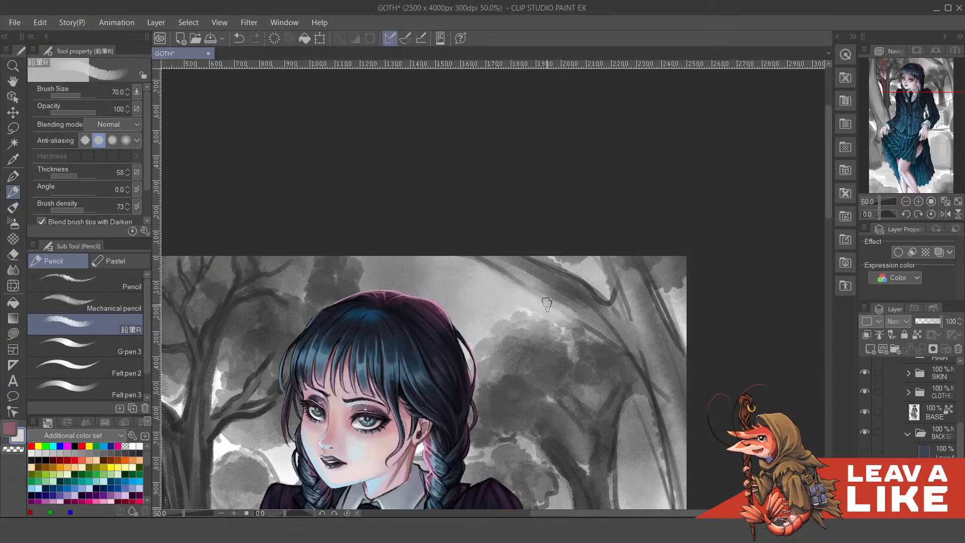
alt+click(525, 315)
key([)
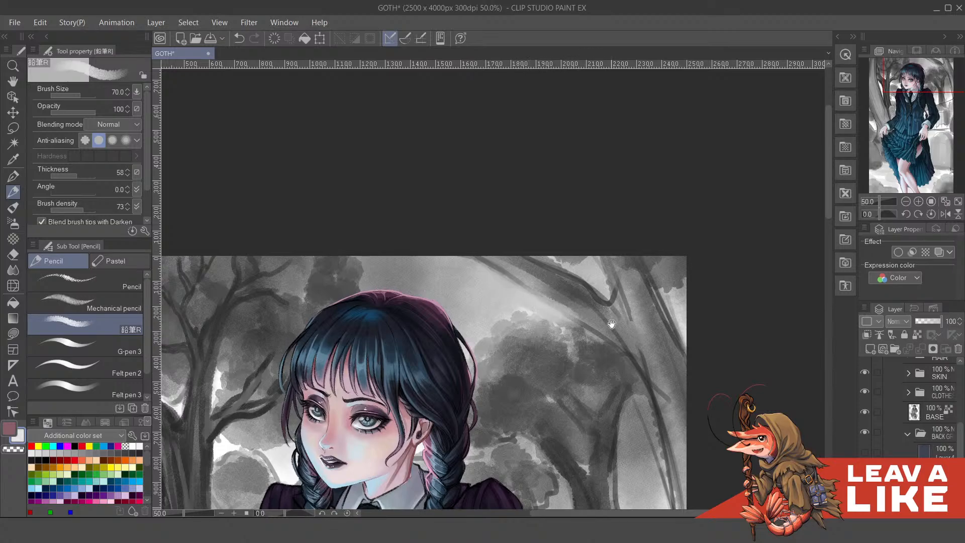
drag(612, 324, 605, 328)
key([)
key([)
key([)
key([)
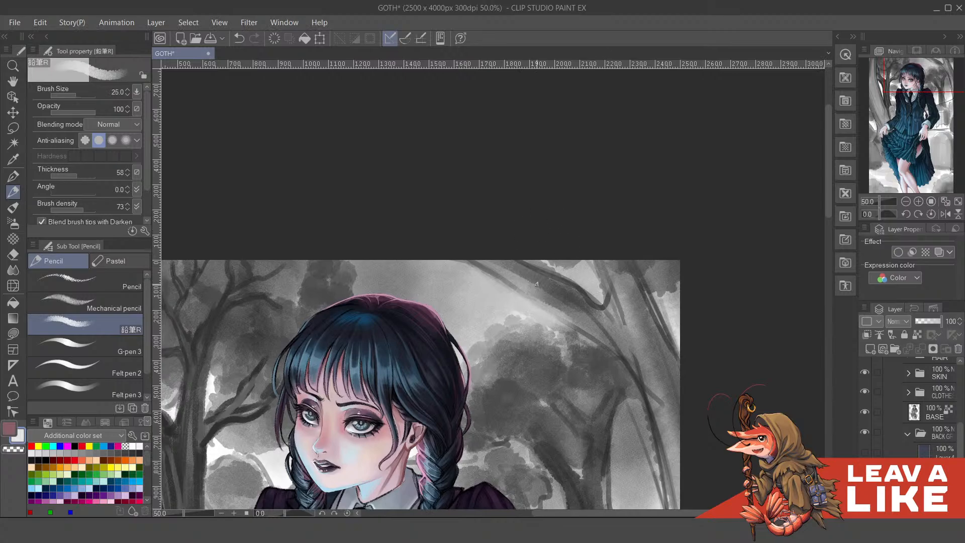
Rotate the canvas view to 35 degrees, sample the overhanging branch's greys and repaint the branch's lower edge
key(^)
key(^)
key(^)
key(^)
key(^)
key(^)
key(^)
drag(551, 346, 553, 353)
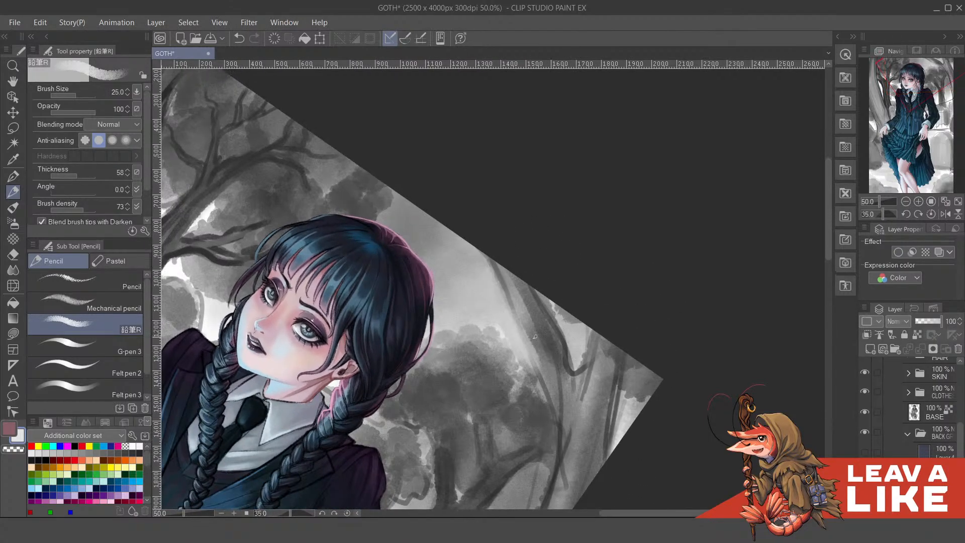
mouse_move(474, 286)
mouse_down()
mouse_move(574, 292)
mouse_move(622, 335)
mouse_up()
alt+click(657, 361)
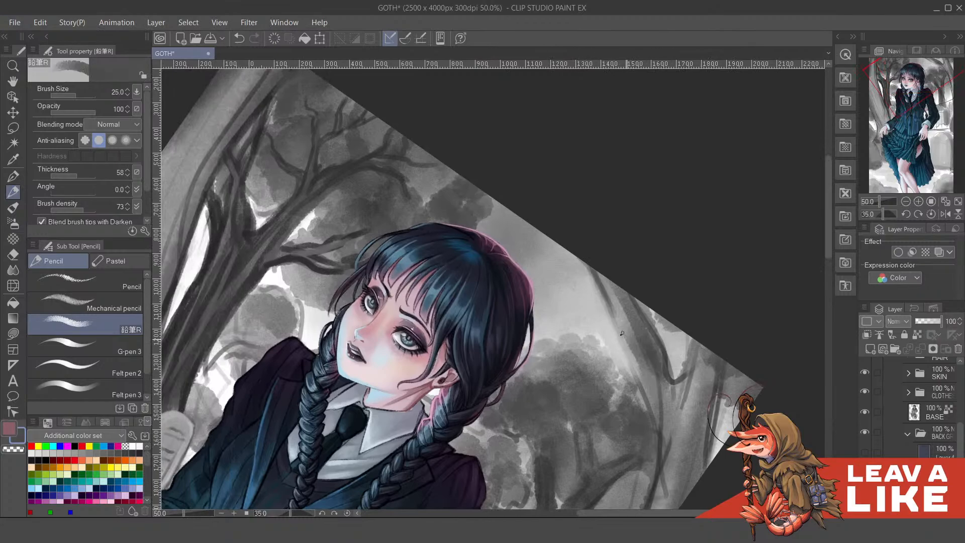
alt+click(619, 334)
drag(592, 262, 613, 321)
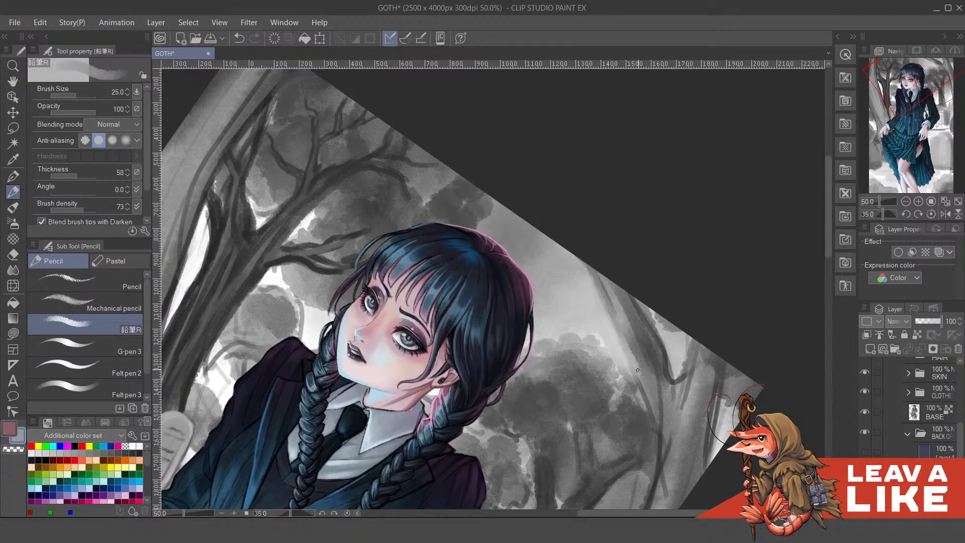
Resample mid grey and fill the overhanging branch with long strokes running down to the large trunk
alt+click(643, 356)
drag(606, 277, 652, 402)
mouse_move(640, 319)
mouse_down()
mouse_move(616, 305)
mouse_move(607, 312)
mouse_up()
drag(614, 355, 608, 329)
key(alt)
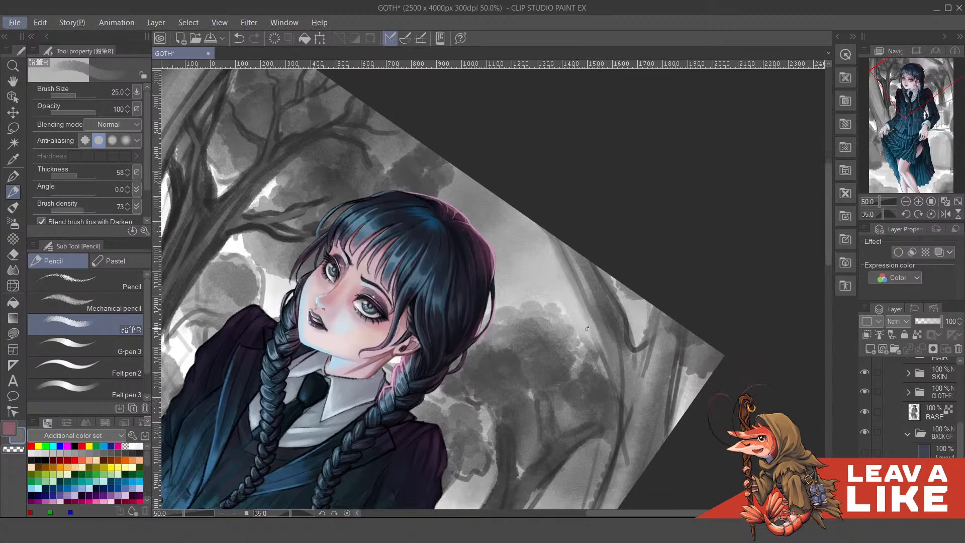
key(alt)
mouse_move(596, 313)
mouse_down()
mouse_move(577, 280)
mouse_move(578, 233)
mouse_up()
Sample dark grey and try shading the overhanging branch, undo the last strokes and resample a grey from the trunk
alt+click(589, 298)
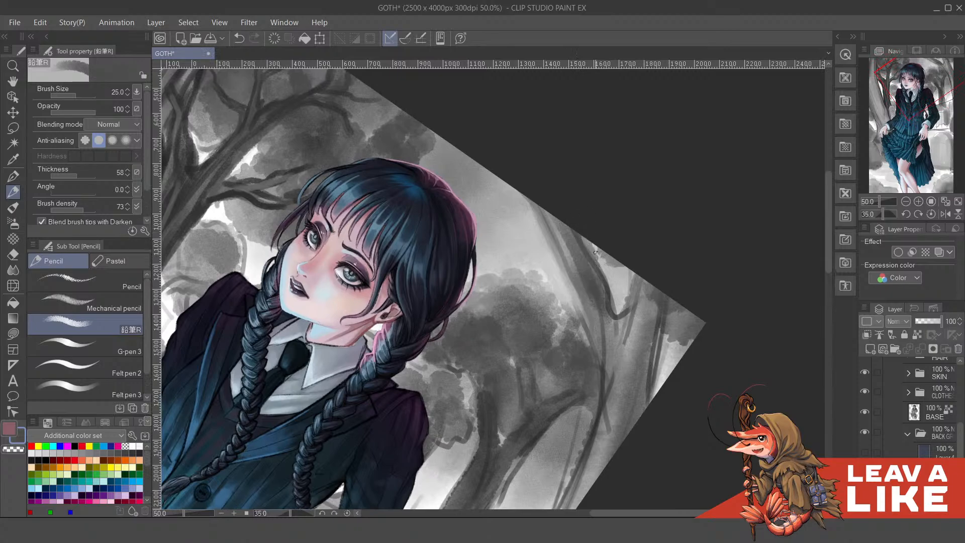
scroll(595, 268, down, 2)
mouse_move(601, 283)
mouse_down()
mouse_move(609, 297)
mouse_move(601, 320)
mouse_move(596, 272)
mouse_up()
key(ctrl+z)
key(ctrl+z)
alt+click(601, 352)
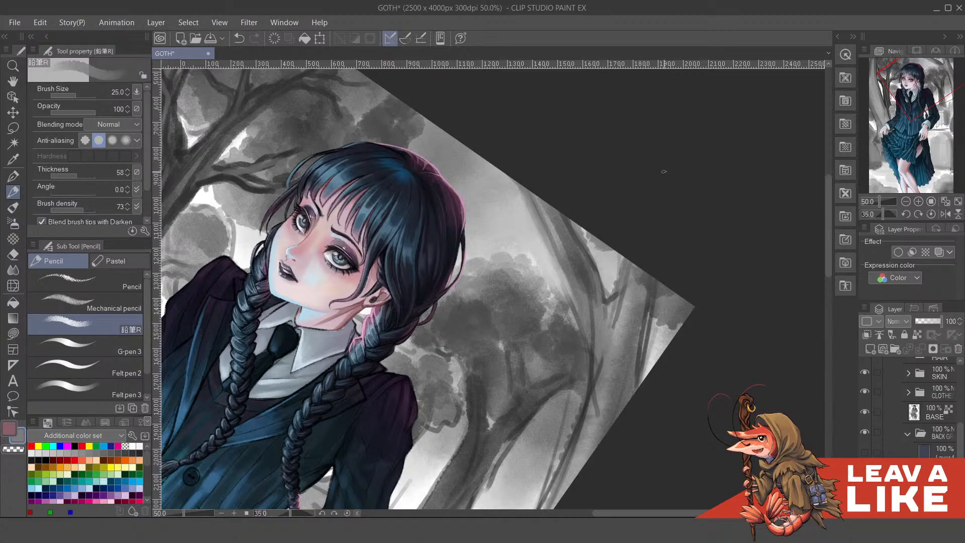
Turn the canvas view back to 20 degrees, sample the light sky grey and trim the overhanging branch's outer edge
key(ctrl+minus)
key(minus)
key(minus)
key(ctrl+minus)
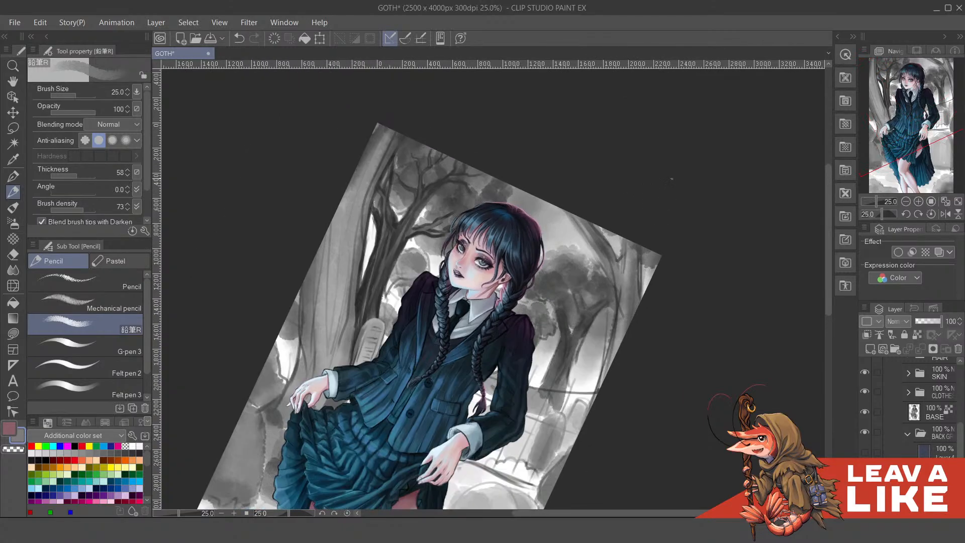
key(minus)
ctrl+click(646, 237)
ctrl+click(628, 251)
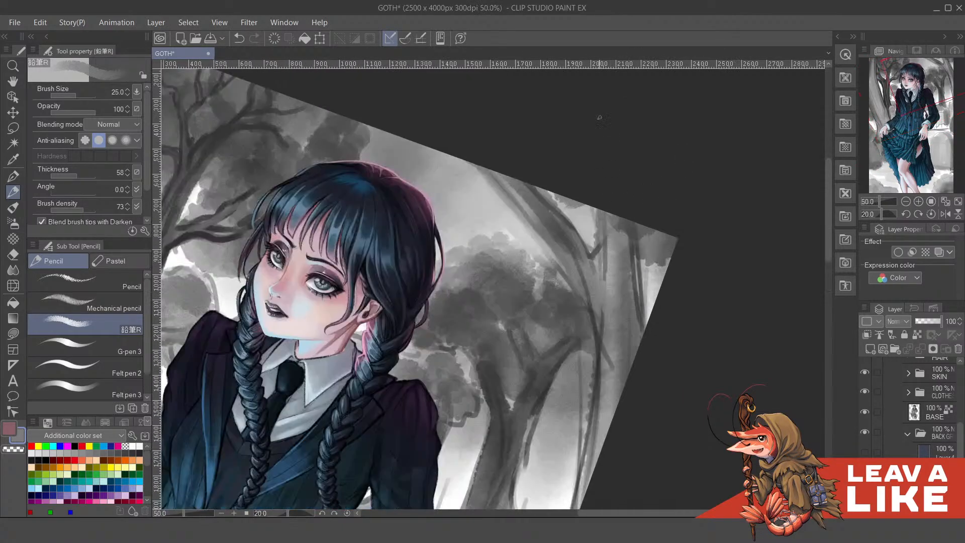
drag(565, 203, 607, 296)
alt+click(538, 302)
drag(517, 261, 553, 305)
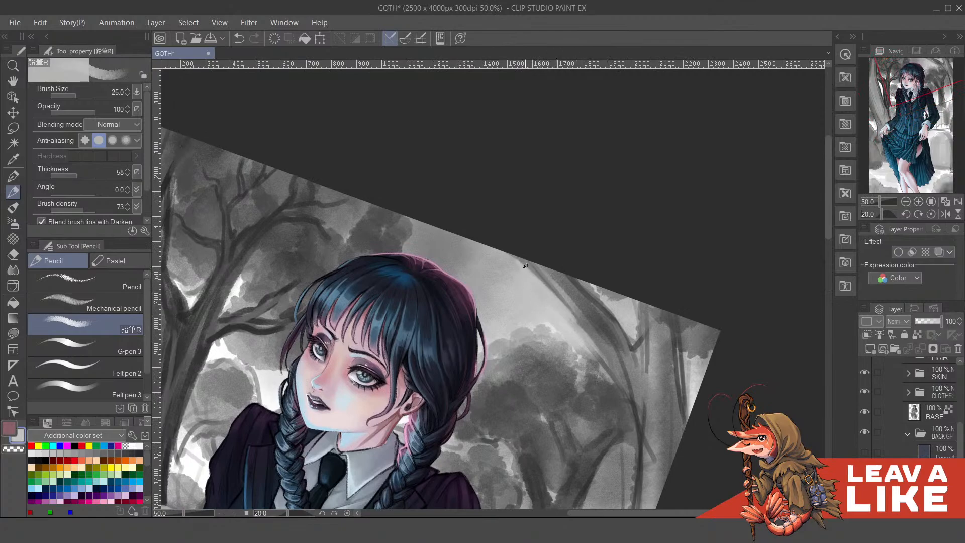
Sample dark grey near the large right-hand trunk and paint the fork where the overhanging branch meets it, using brush size 25
alt+click(588, 333)
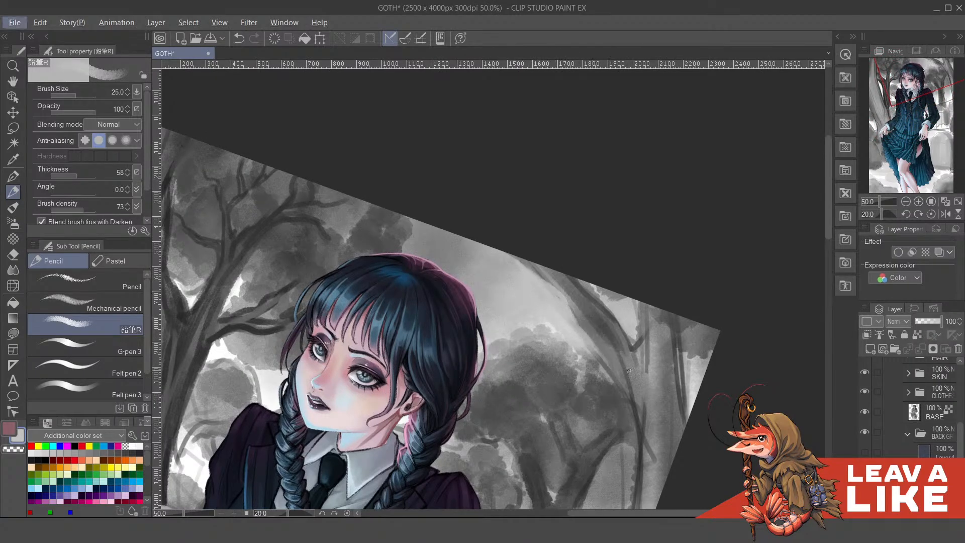
key(x)
alt+click(671, 350)
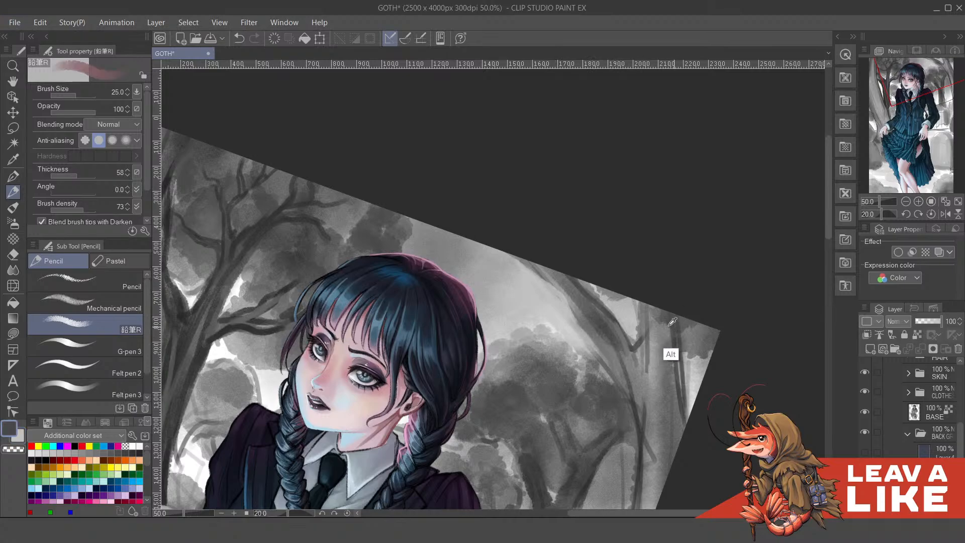
mouse_move(565, 292)
mouse_down()
mouse_move(628, 394)
mouse_move(594, 275)
mouse_up()
key(ctrl+z)
drag(556, 217, 586, 308)
drag(529, 255, 551, 281)
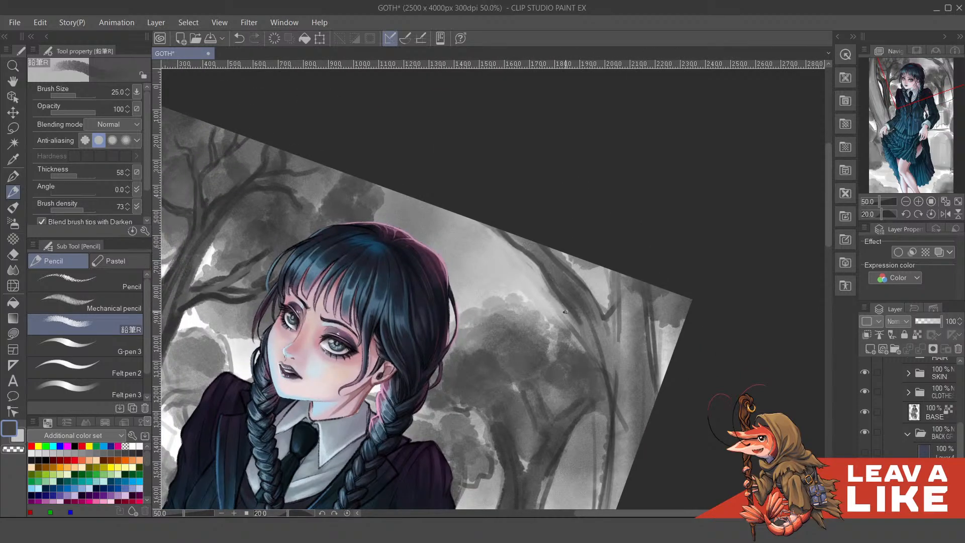
Reduce the brush to size 17 and draw a thin dark stroke along the overhanging branch's lower edge
key(bracketleft)
key(bracketleft)
drag(579, 319, 593, 356)
Paint forked twigs at the overhanging branch's tip and refine the branch's upper edge with dark grey strokes
key(ctrl+minus)
key(ctrl+minus)
key(minus)
key(minus)
key(minus)
key(minus)
key(minus)
key(minus)
key(minus)
key(minus)
key(minus)
key(minus)
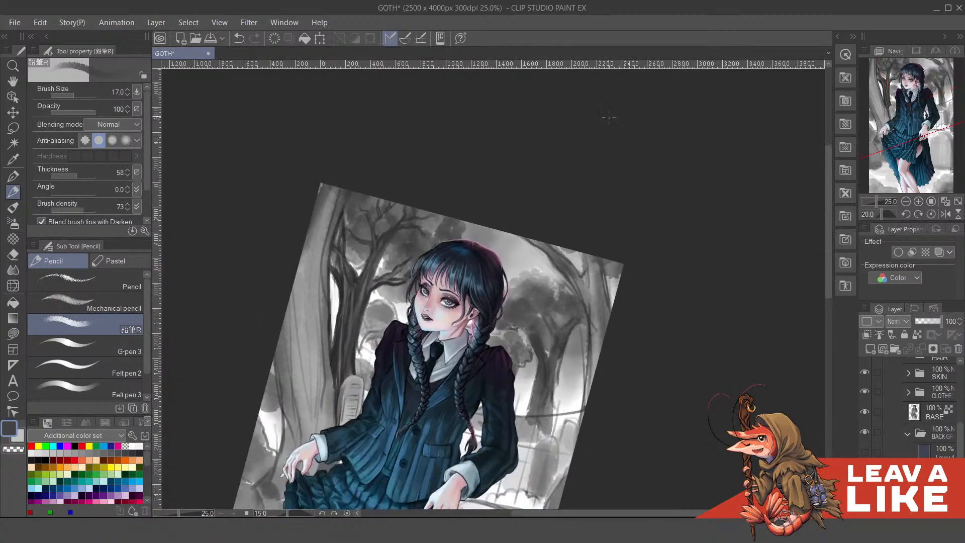
scroll(572, 186, up, 2)
mouse_move(432, 266)
mouse_down()
mouse_move(568, 195)
mouse_move(509, 235)
mouse_up()
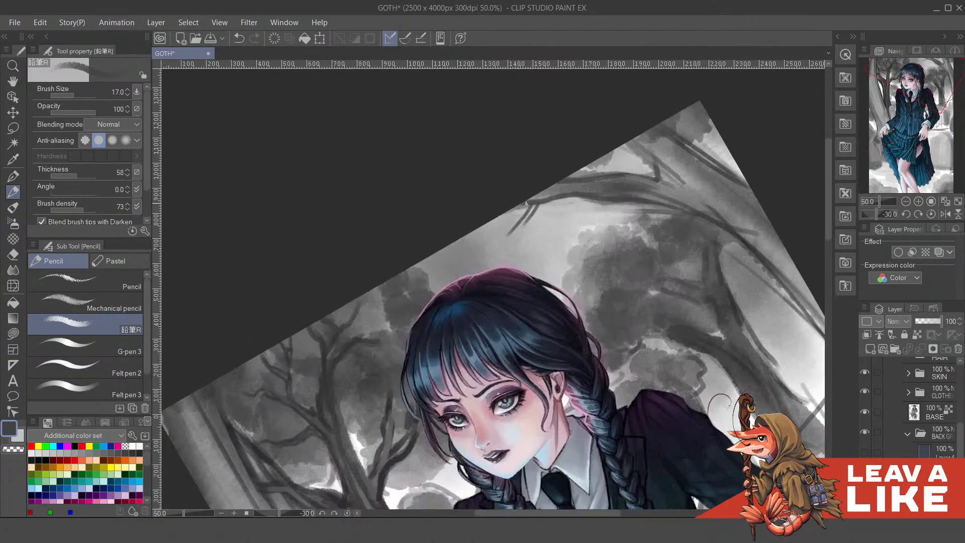
key(ctrl+z)
mouse_move(523, 204)
mouse_down()
mouse_move(493, 251)
mouse_move(522, 230)
mouse_move(533, 204)
mouse_move(517, 252)
mouse_move(544, 203)
mouse_up()
mouse_move(501, 238)
mouse_down()
mouse_move(515, 218)
mouse_move(490, 250)
mouse_move(523, 216)
mouse_move(529, 211)
mouse_up()
key(ctrl+z)
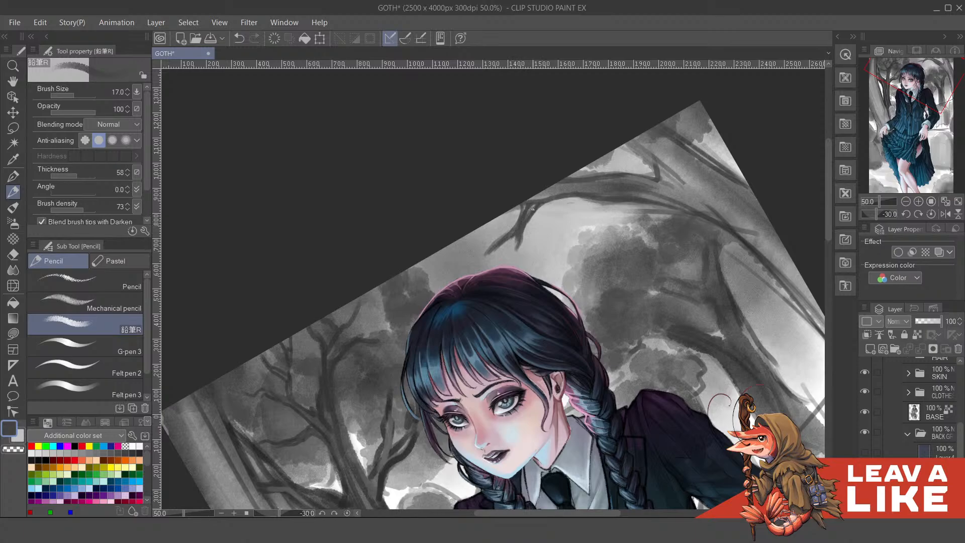
drag(531, 204, 578, 188)
Mirror the canvas view and extend the overhanging branch's tip with thin, upward-reaching twigs
key(h)
key(minus)
key(minus)
key(minus)
key(minus)
key(minus)
key(minus)
key(minus)
key(minus)
key(minus)
key(minus)
key(minus)
key(minus)
key(minus)
key(minus)
key(minus)
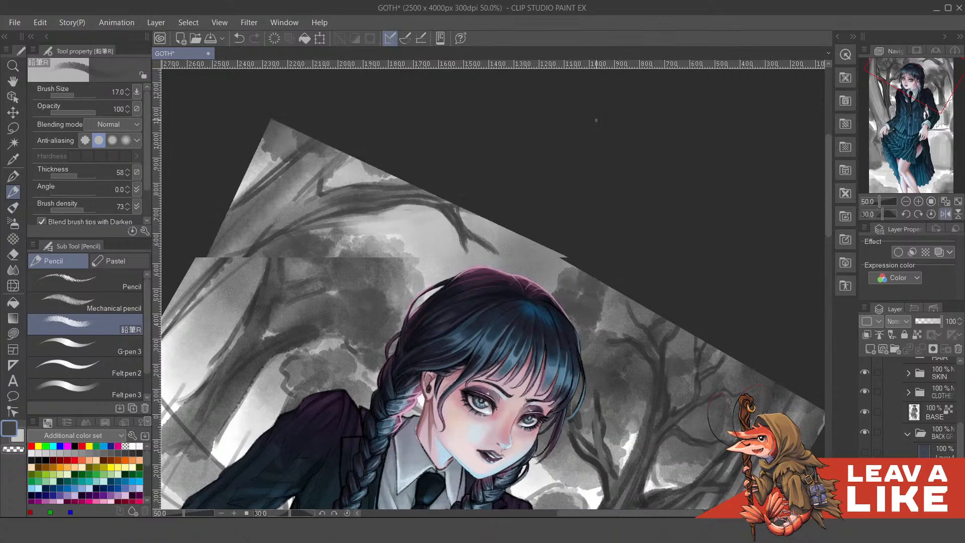
key(minus)
key(minus)
key(minus)
key(minus)
key(minus)
key(minus)
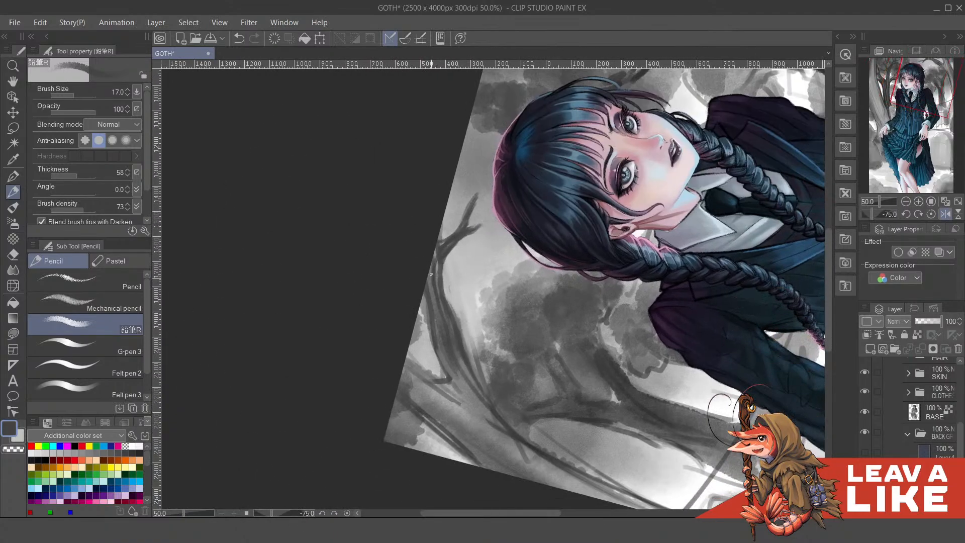
drag(433, 295, 431, 264)
drag(476, 195, 477, 162)
key(ctrl+z)
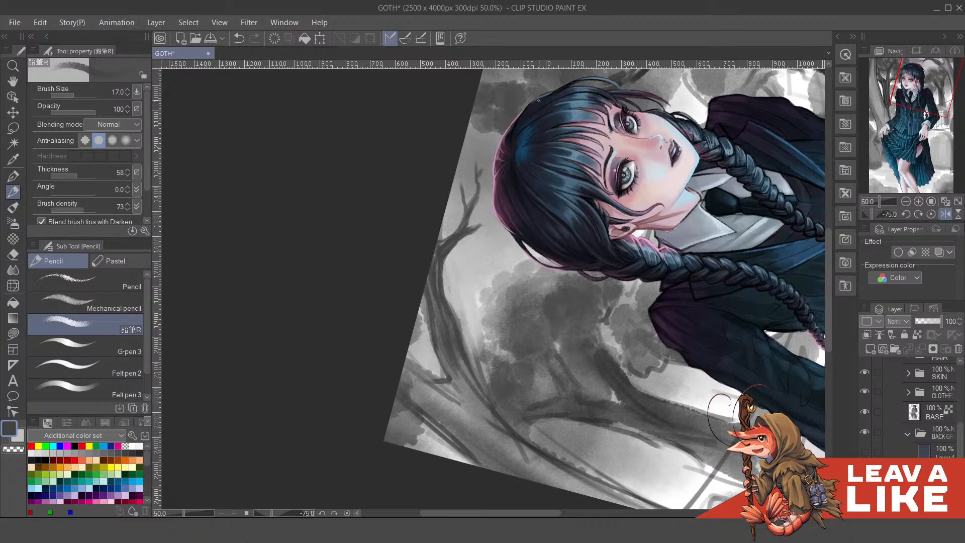
Enlarge the brush to size 25 and shade the large trunk's upper outer side with long dark strokes
key(ctrl+minus)
key(asciicircum)
key(asciicircum)
key(asciicircum)
key(asciicircum)
key(asciicircum)
key(asciicircum)
key(asciicircum)
key(asciicircum)
key(asciicircum)
key(asciicircum)
key(asciicircum)
key(asciicircum)
key(asciicircum)
key(asciicircum)
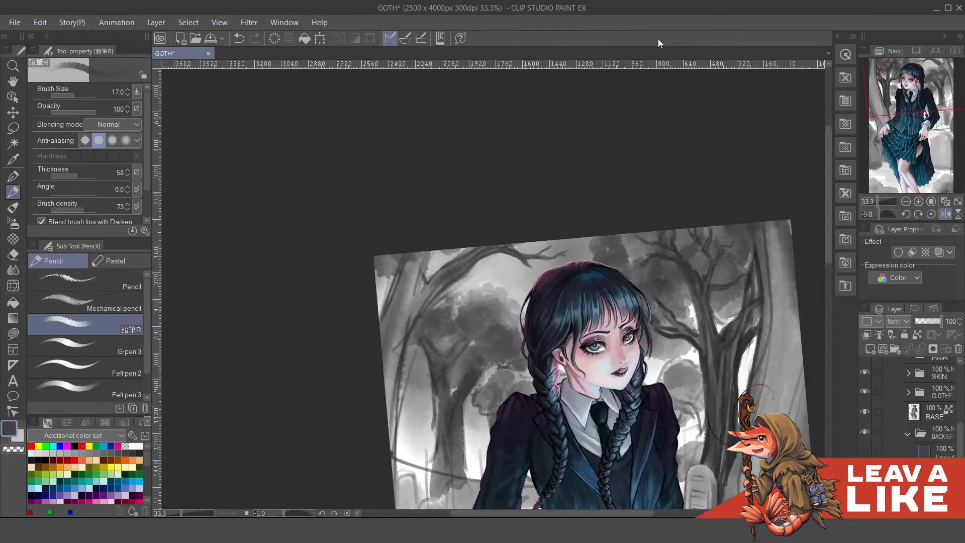
key(ctrl+minus)
ctrl+click(438, 258)
ctrl+click(440, 261)
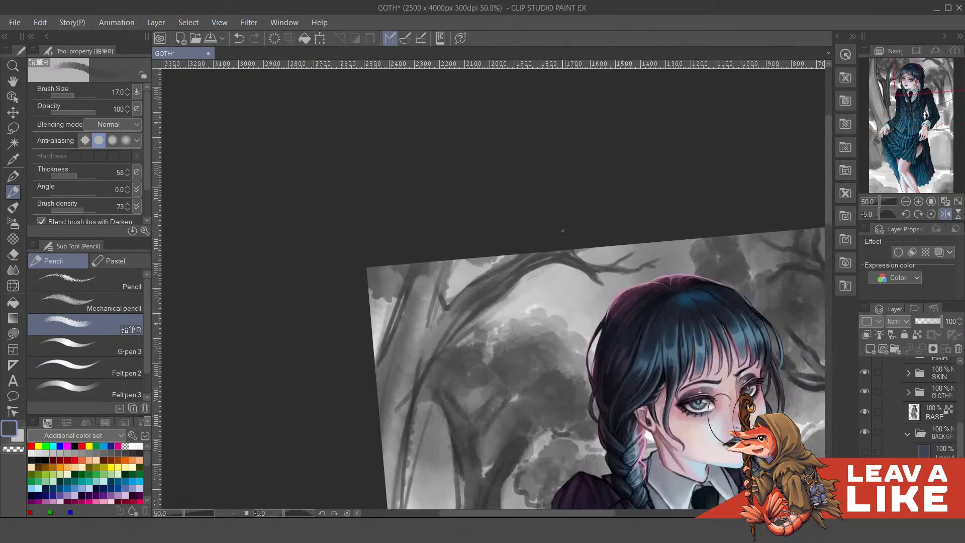
drag(514, 299, 534, 259)
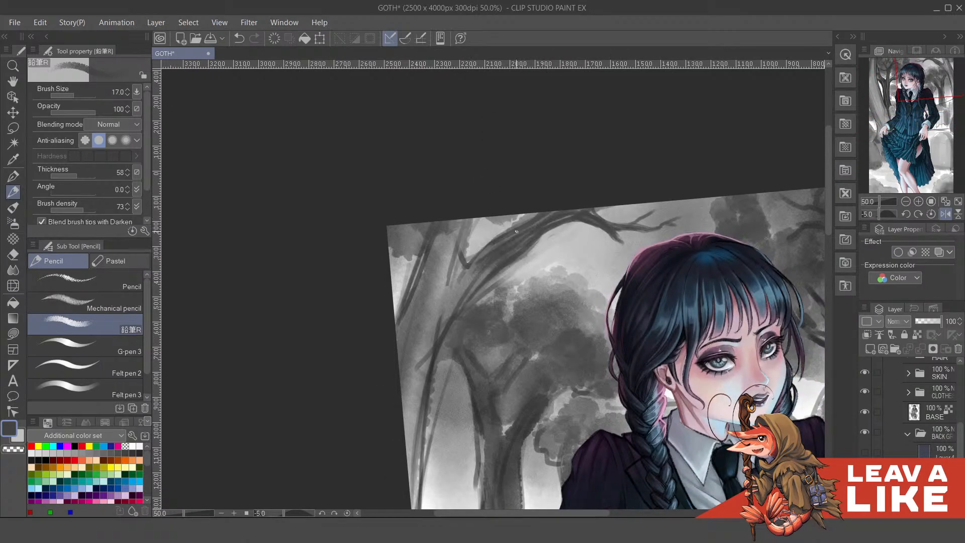
key(bracketright)
key(bracketright)
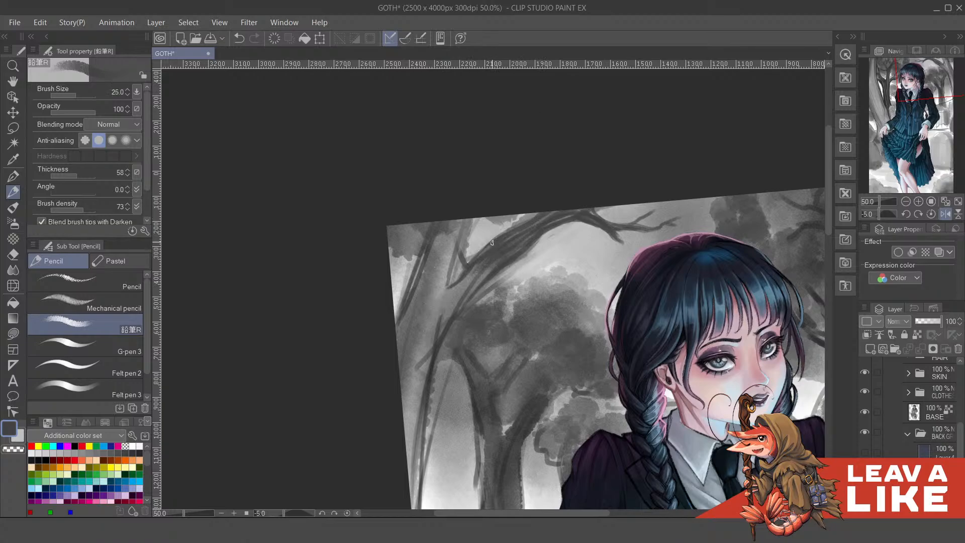
drag(450, 219, 399, 357)
drag(429, 259, 397, 360)
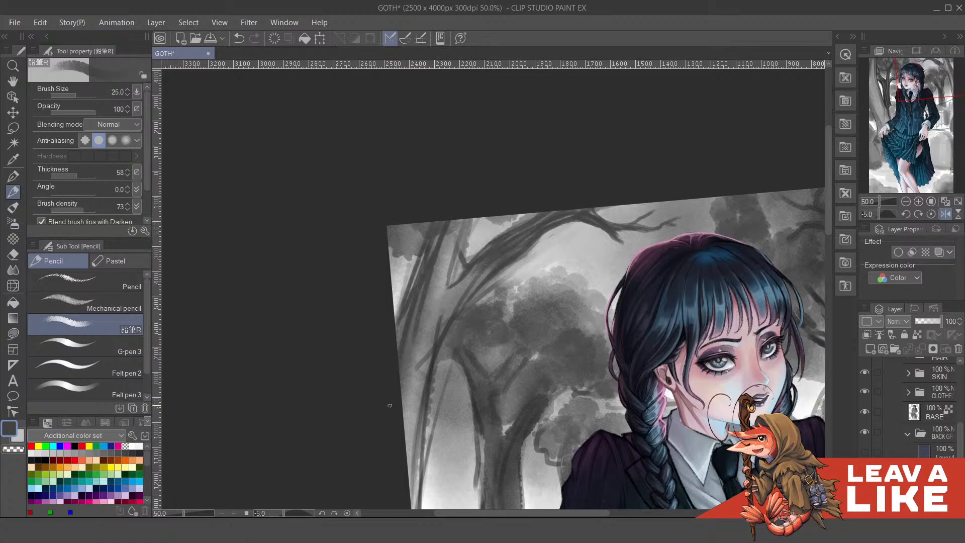
Undo the last trunk strokes and paint a long dark grey stroke down the large trunk below the branch fork
mouse_move(579, 134)
mouse_down()
mouse_move(578, 158)
mouse_move(507, 243)
mouse_move(457, 236)
mouse_move(454, 289)
mouse_up()
mouse_move(457, 208)
mouse_down()
mouse_move(463, 300)
mouse_move(463, 191)
mouse_move(465, 272)
mouse_move(467, 192)
mouse_move(462, 291)
mouse_up()
key(ctrl+z)
key(ctrl+z)
key(x)
key(x)
mouse_move(466, 231)
mouse_down()
mouse_move(457, 329)
mouse_move(475, 441)
mouse_up()
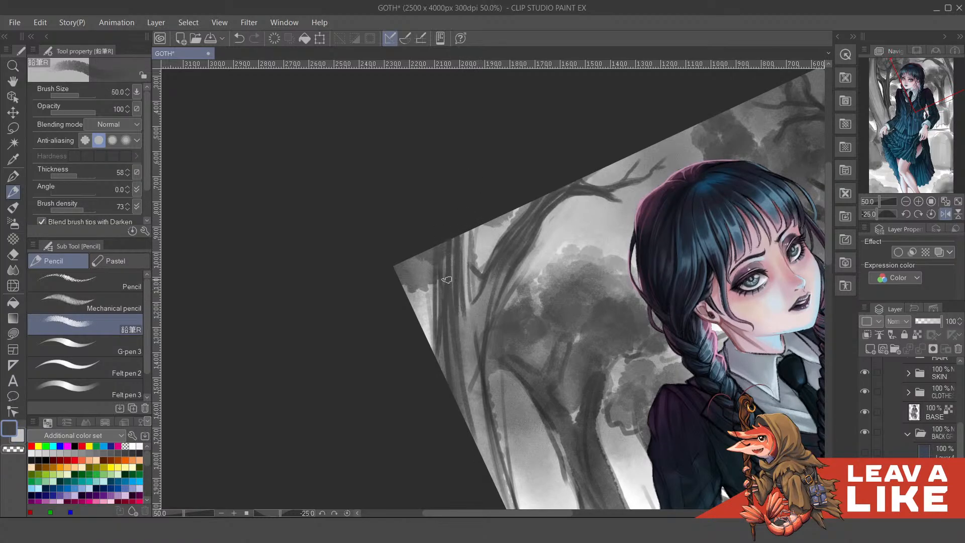
scroll(501, 308, down, 3)
scroll(502, 309, up, 2)
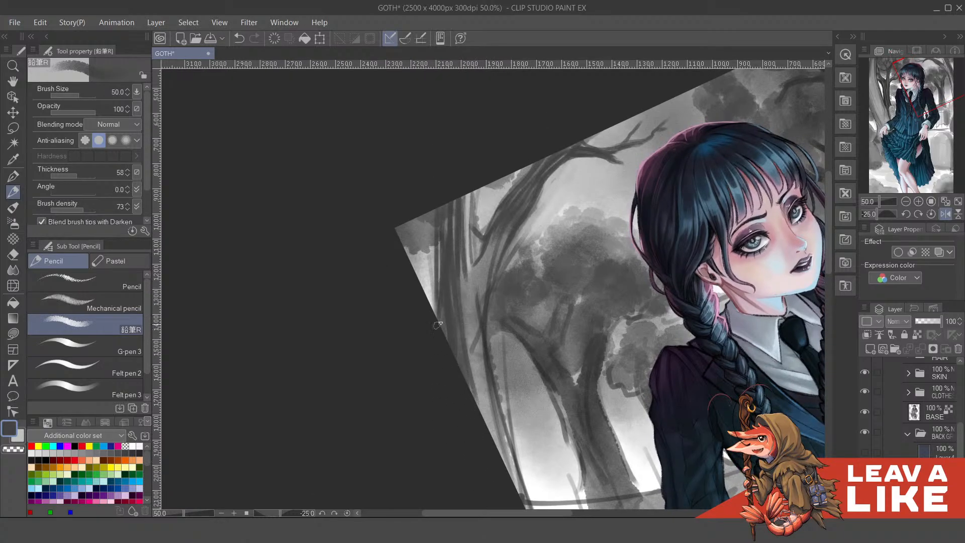
scroll(461, 256, down, 1)
scroll(461, 256, up, 2)
key(x)
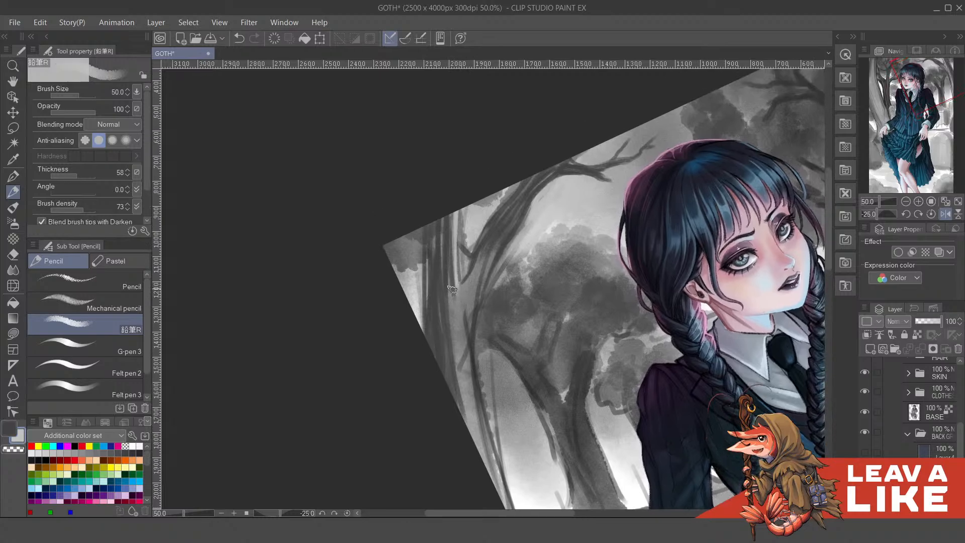
drag(440, 233, 448, 412)
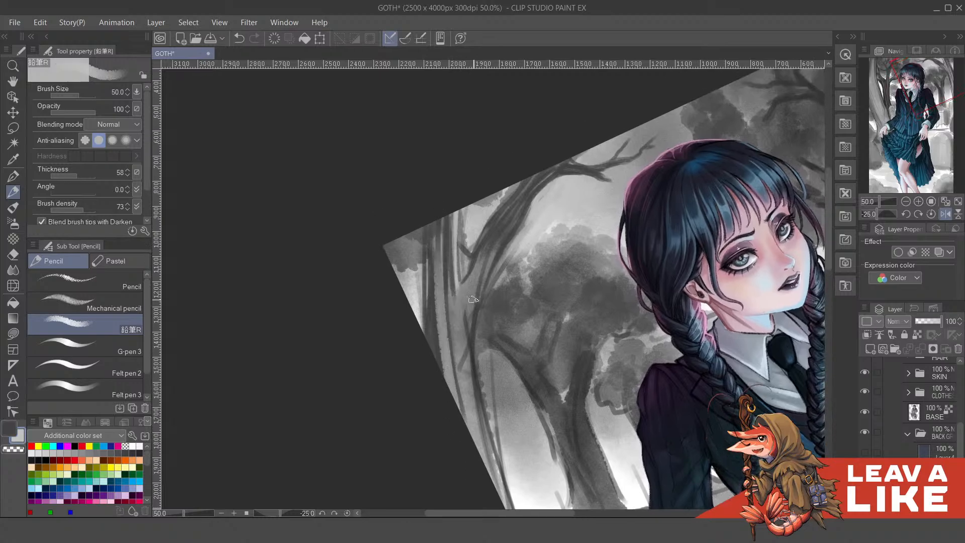
key(ctrl+z)
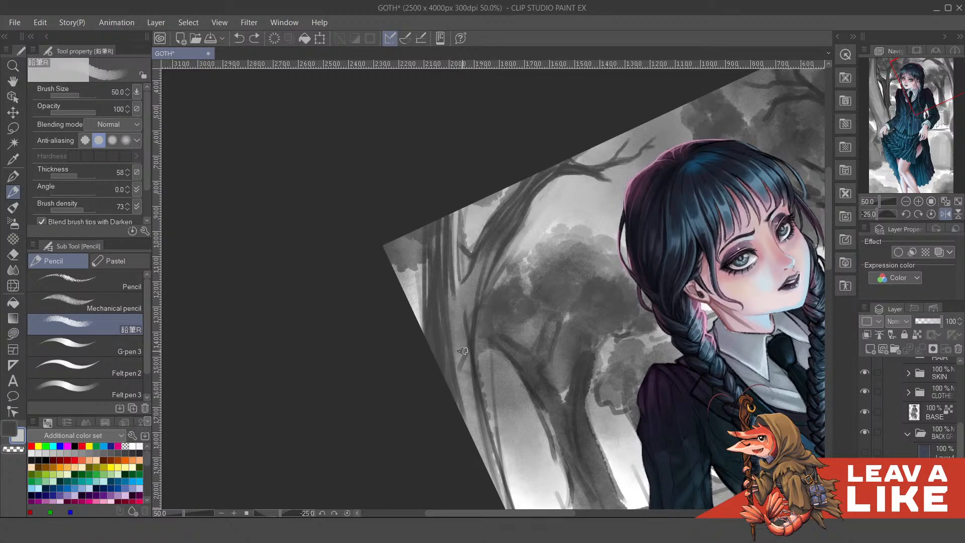
Sample greys from the large trunk and fill its length with broad downward strokes at brush size 50
alt+click(453, 322)
drag(437, 248, 473, 475)
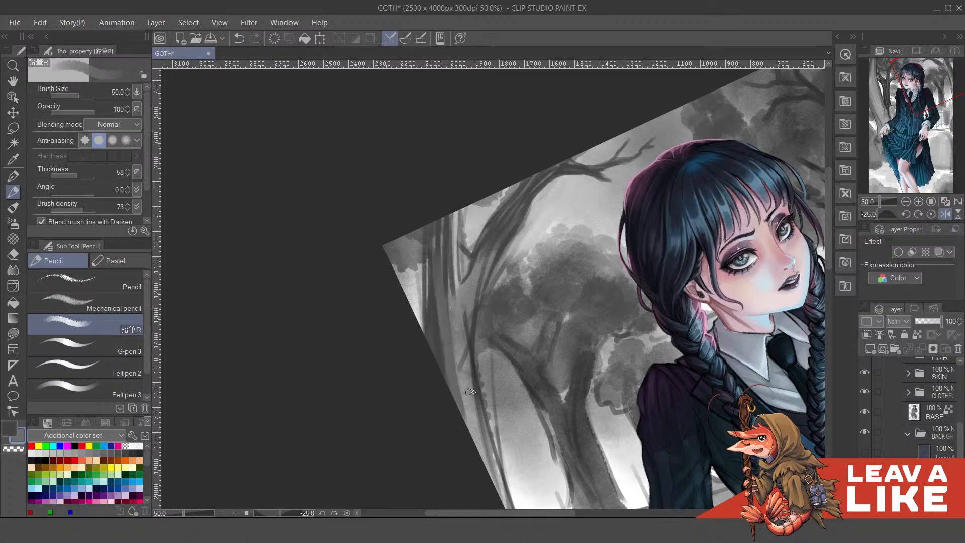
scroll(470, 391, down, 2)
alt+click(438, 249)
drag(438, 249, 468, 427)
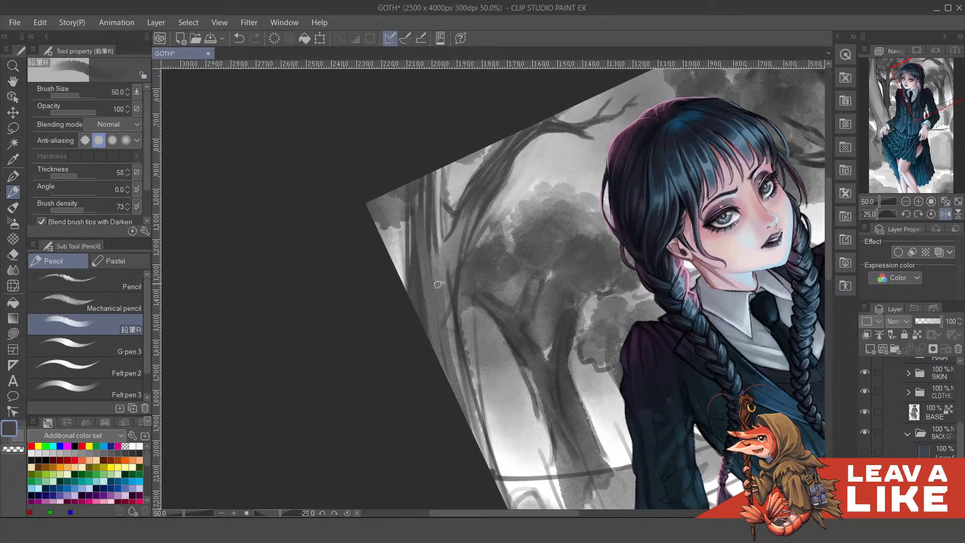
drag(439, 284, 467, 427)
alt+click(445, 289)
drag(453, 333, 482, 461)
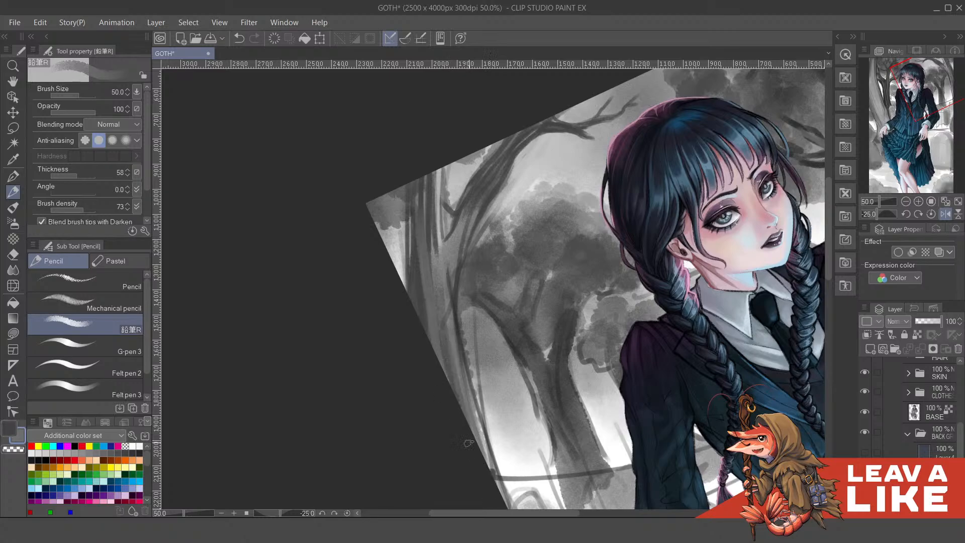
Switch back to dark grey, reduce the brush to size 17 and paint thin bark lines down the large trunk
key(x)
drag(438, 297, 460, 412)
key(ctrl+z)
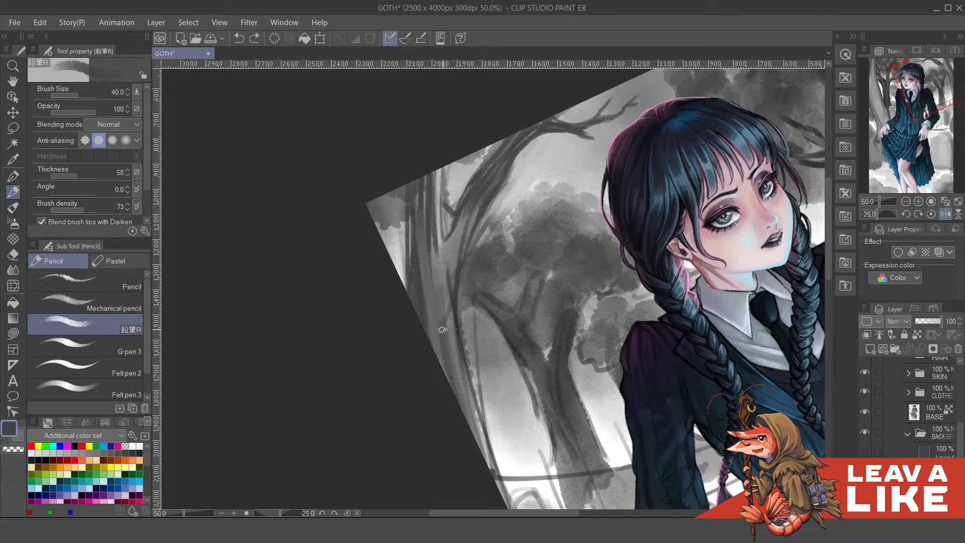
key(bracketleft)
key(bracketleft)
key(bracketleft)
key(bracketleft)
key(bracketleft)
mouse_move(434, 264)
mouse_down()
mouse_move(451, 384)
mouse_move(454, 395)
mouse_move(445, 354)
mouse_move(472, 430)
mouse_up()
key(ctrl+z)
drag(455, 341, 490, 469)
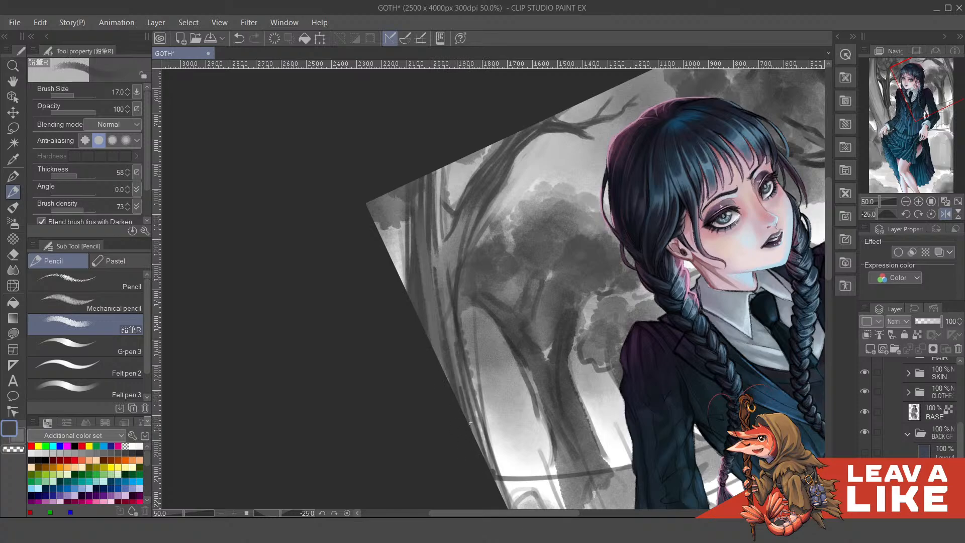
Darken the large trunk's lower part with long thin bark strokes running down along the canvas edge past the fence line
drag(478, 434, 503, 498)
drag(470, 389, 512, 509)
drag(484, 448, 456, 366)
drag(440, 306, 503, 479)
drag(464, 402, 508, 489)
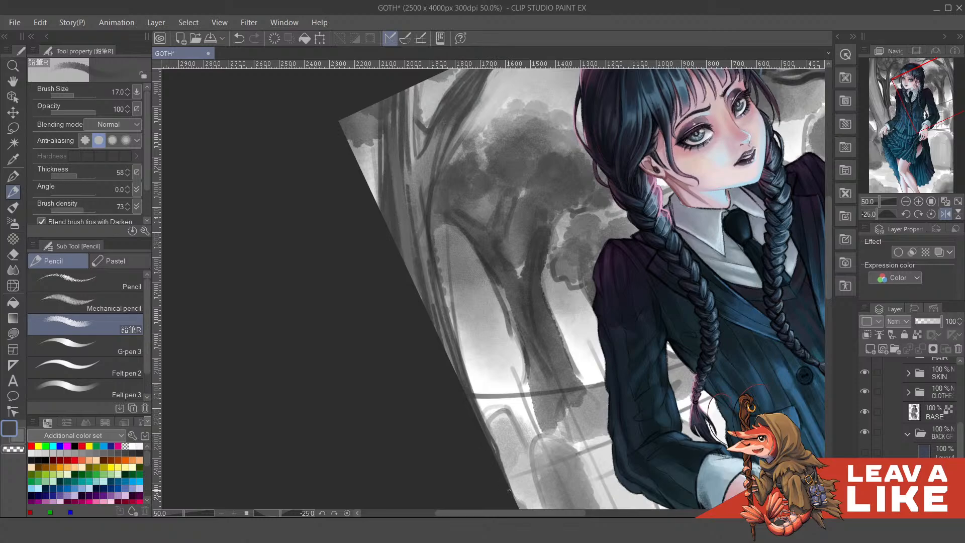
Enlarge the brush to size 60, sample nearby greys and soften the background strip beside the large trunk's inner edge
drag(442, 287, 449, 331)
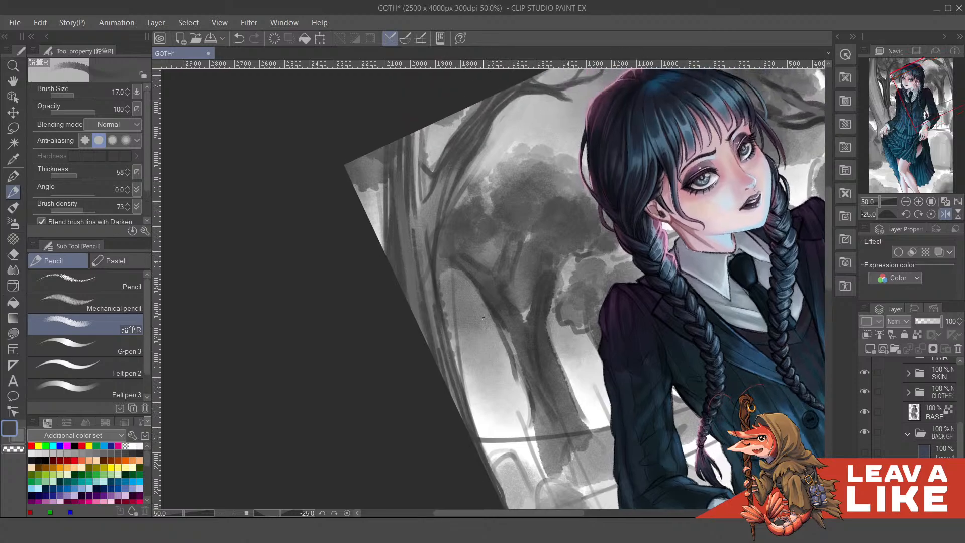
key(bracketright)
key(bracketright)
key(bracketright)
key(bracketright)
key(bracketright)
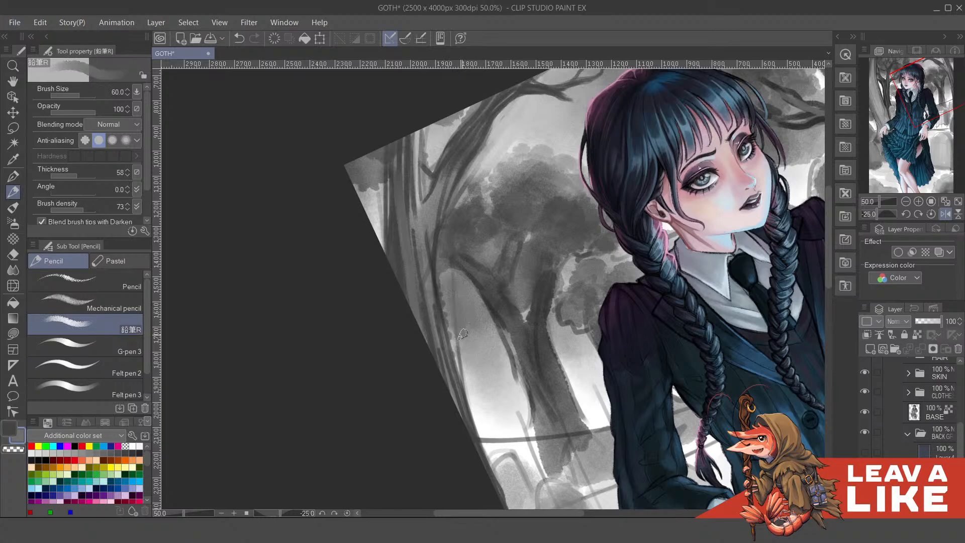
key(ctrl+z)
alt+click(461, 321)
drag(449, 280, 464, 334)
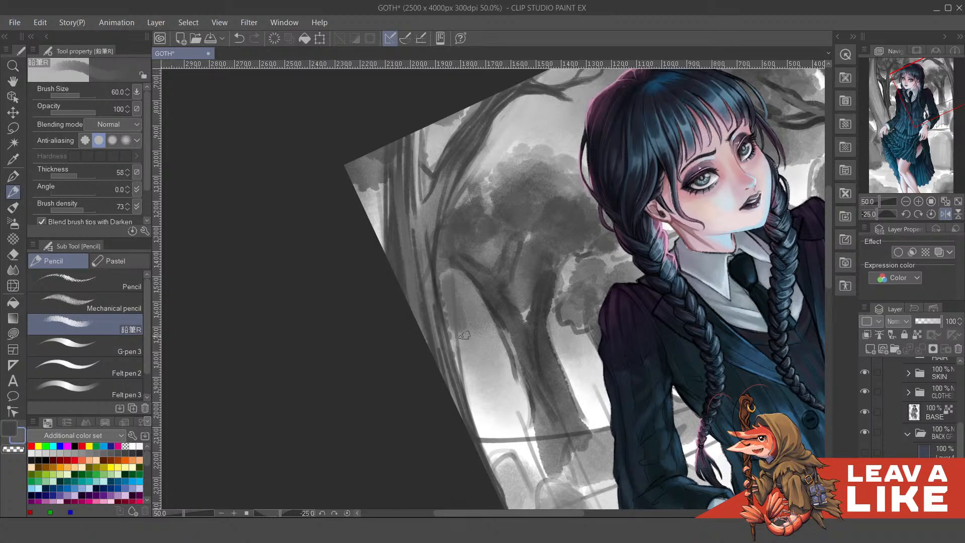
key(ctrl+z)
mouse_move(455, 293)
mouse_down()
mouse_move(461, 334)
mouse_move(452, 277)
mouse_move(472, 345)
mouse_move(467, 368)
mouse_move(459, 348)
mouse_move(467, 381)
mouse_up()
alt+click(468, 388)
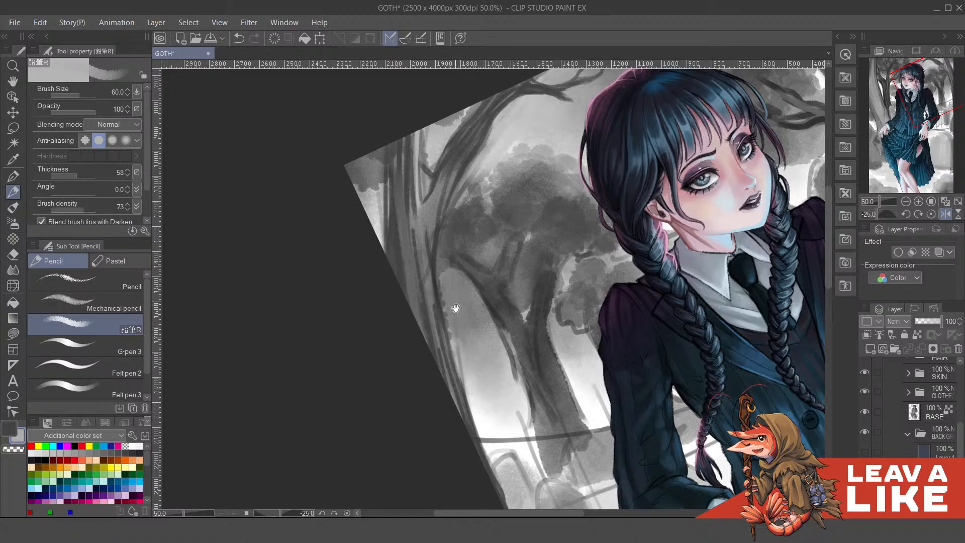
drag(454, 308, 453, 311)
alt+click(430, 288)
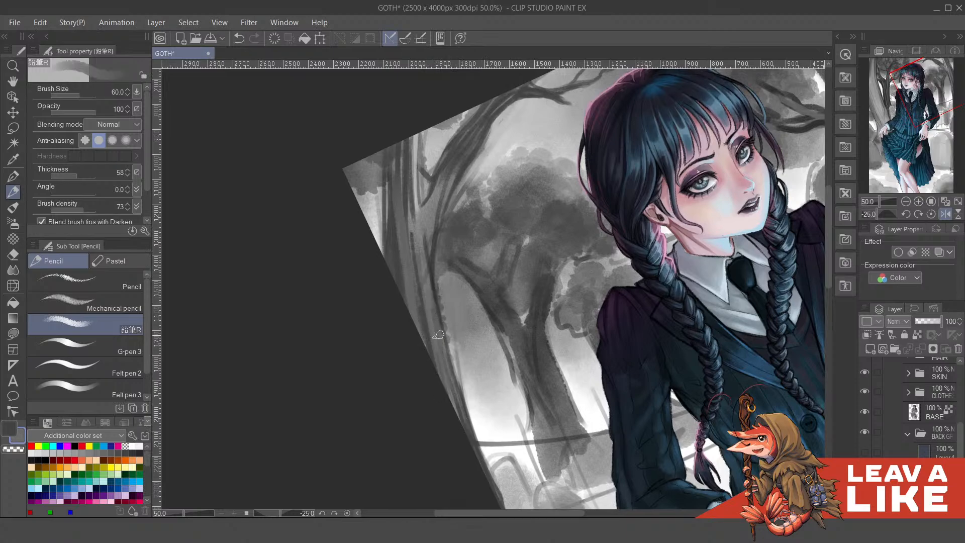
Unmirror the canvas, return its rotation to 0 degrees, reduce the brush to size 25 and switch to the other grey
scroll(534, 233, down, 1)
key(h)
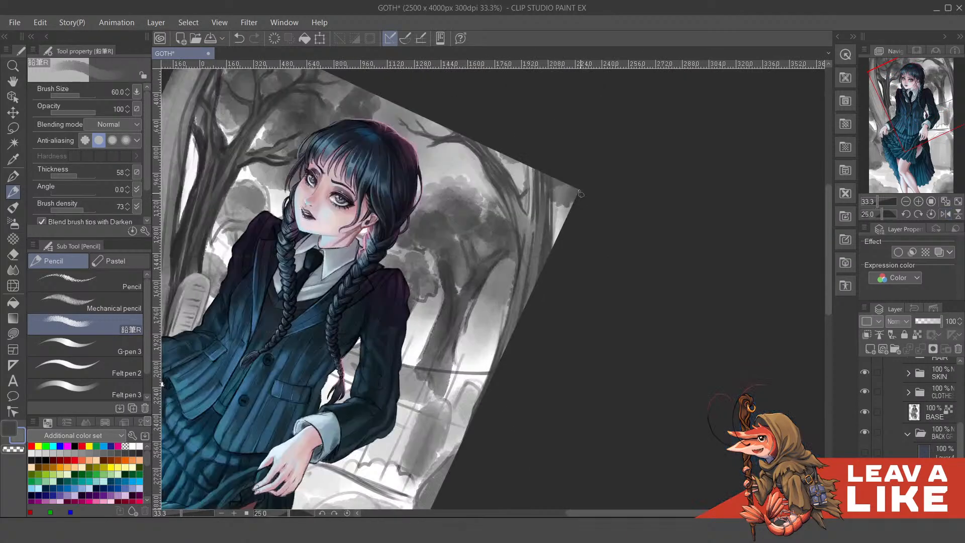
key(minus)
key(minus)
key(minus)
key(minus)
key(minus)
scroll(590, 203, down, 1)
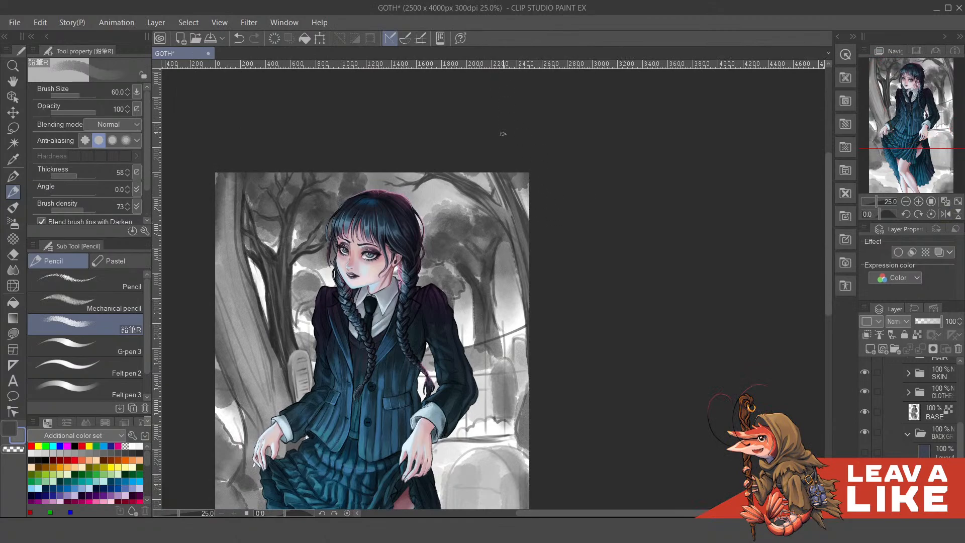
scroll(521, 280, up, 1)
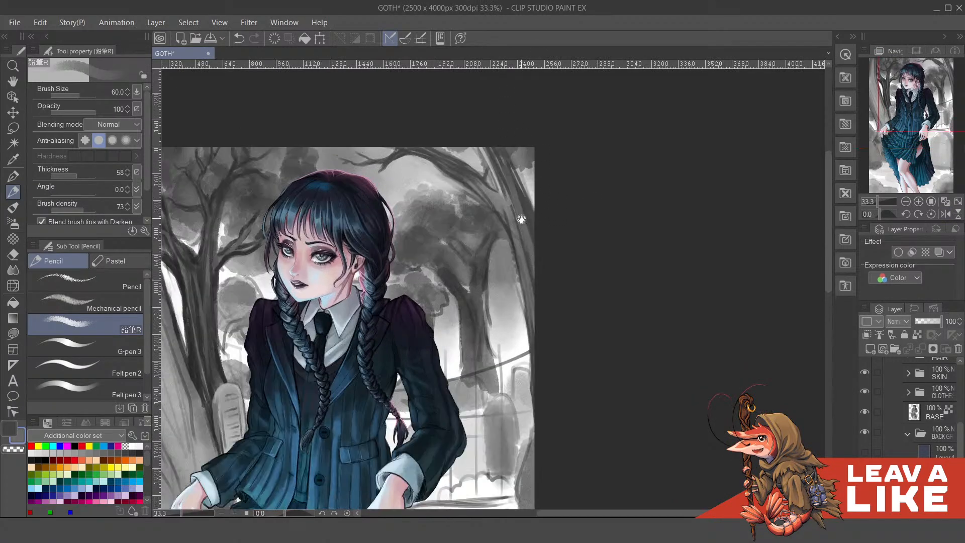
key(bracketleft)
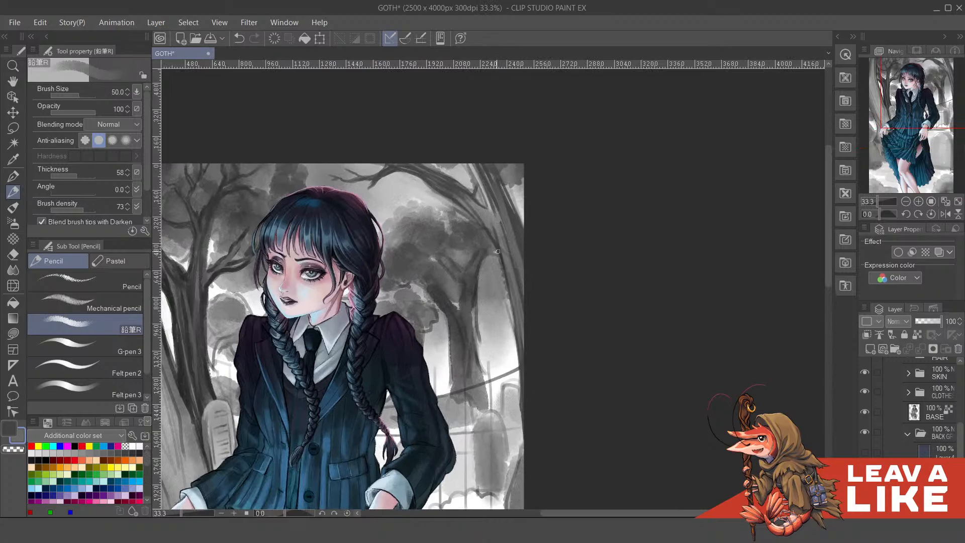
drag(510, 183, 491, 219)
key(x)
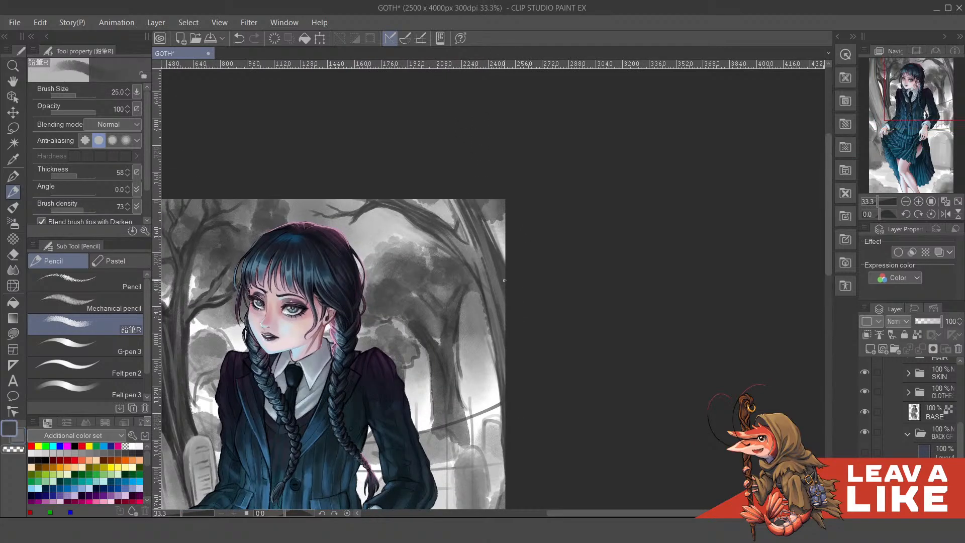
Try highlight strokes in sampled light greys down the curved tree trunk beside the canvas edge, and undo them
key(x)
alt+click(496, 378)
drag(424, 223, 473, 269)
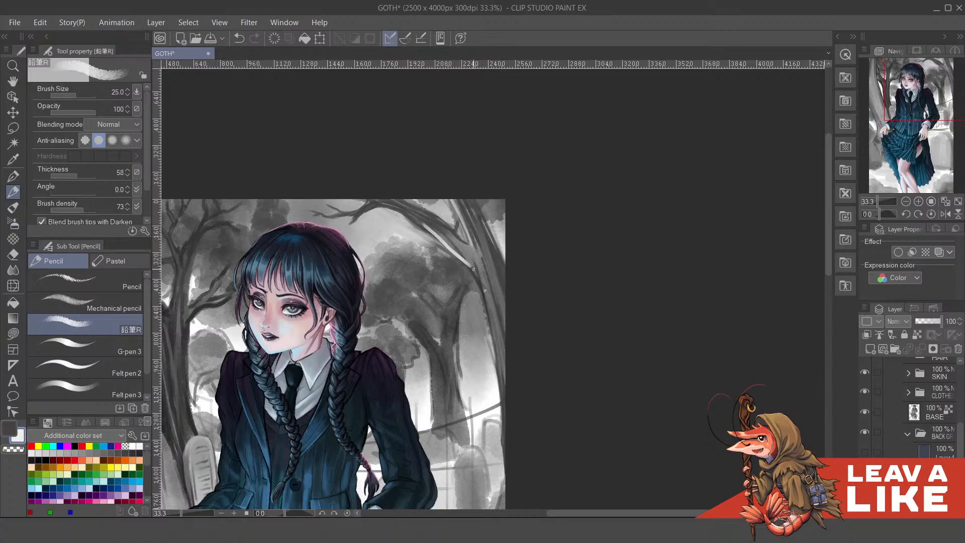
key(ctrl+z)
alt+click(487, 378)
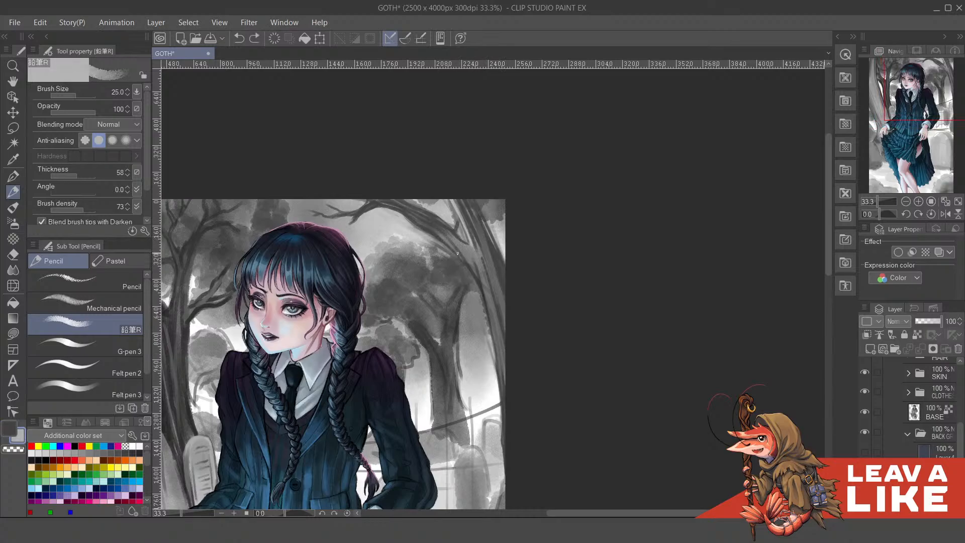
drag(465, 269, 491, 331)
drag(483, 295, 501, 396)
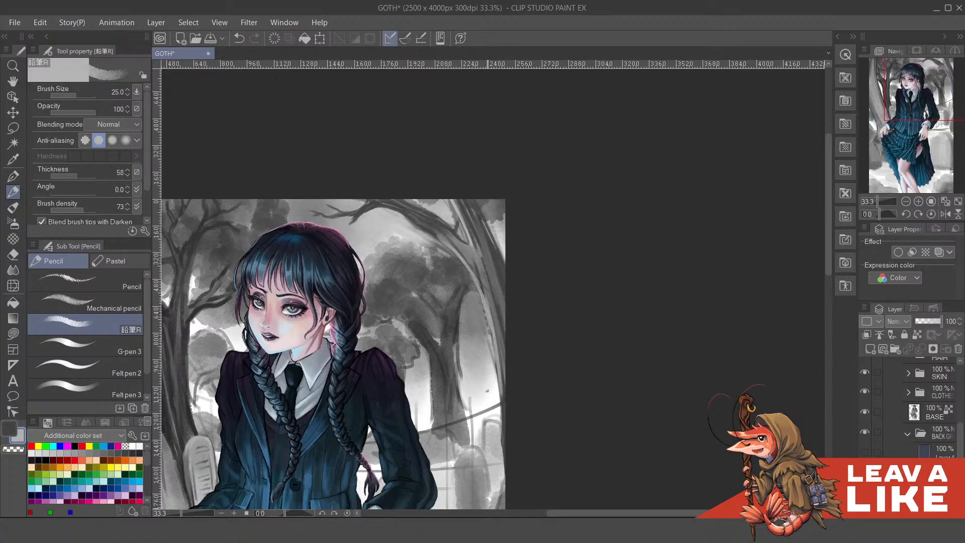
key(ctrl+z)
mouse_move(481, 297)
mouse_down()
mouse_move(510, 396)
mouse_move(485, 329)
mouse_move(488, 408)
mouse_up()
key(ctrl+z)
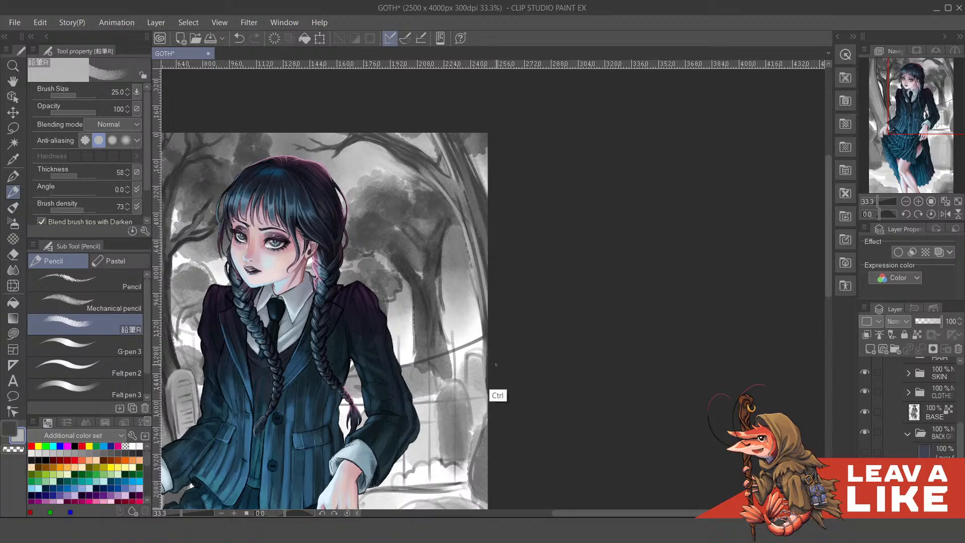
key(ctrl+z)
Resample a light grey and paint size 25 highlight strokes along the arching branch and down the curved trunk
key(alt)
drag(481, 235, 480, 263)
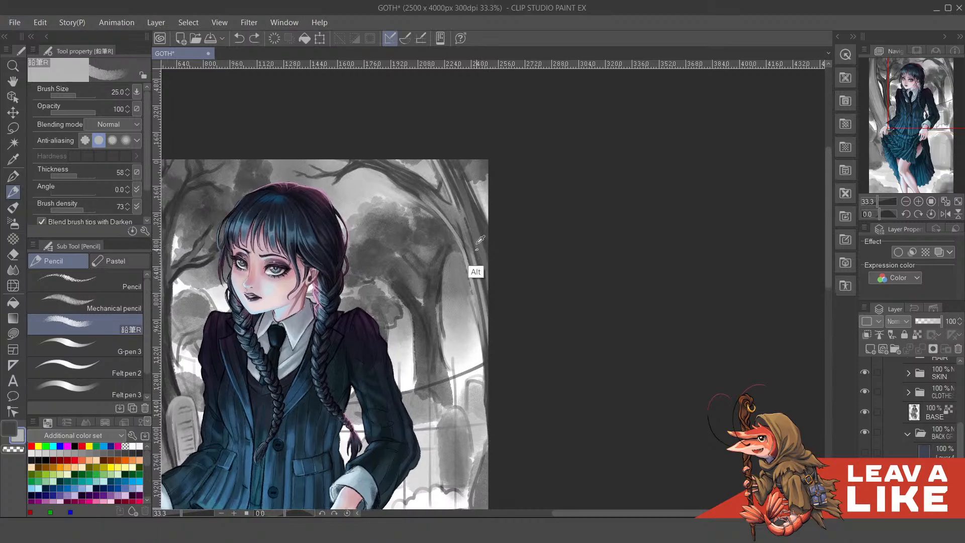
mouse_move(426, 189)
mouse_down()
mouse_move(458, 250)
mouse_move(441, 250)
mouse_move(466, 271)
mouse_up()
key(ctrl+z)
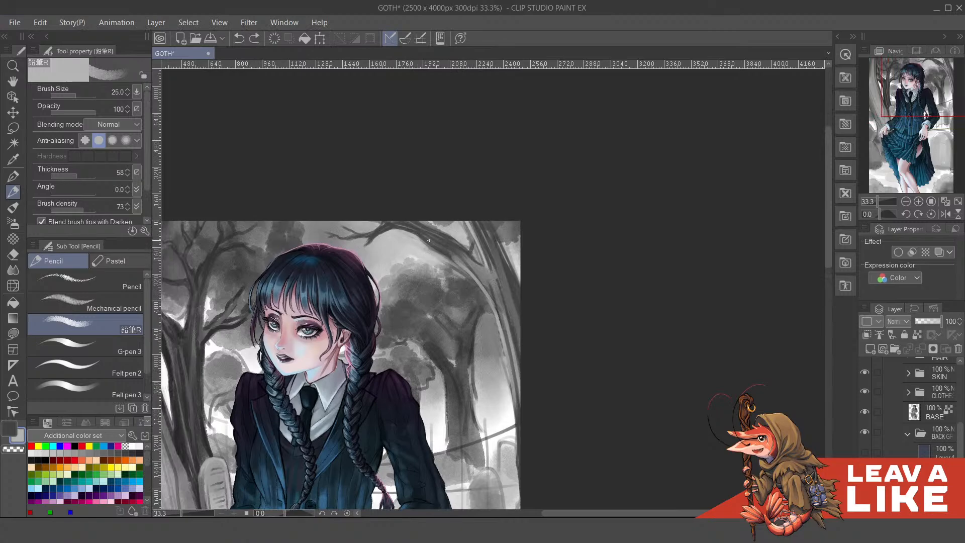
mouse_move(436, 240)
mouse_down()
mouse_move(492, 290)
mouse_move(477, 268)
mouse_move(483, 277)
mouse_move(506, 332)
mouse_up()
mouse_move(504, 282)
mouse_down()
mouse_move(522, 347)
mouse_move(516, 331)
mouse_up()
Sample a darker grey from the curved trunk and paint bark strokes down its outer edge past the fence line
alt+click(505, 309)
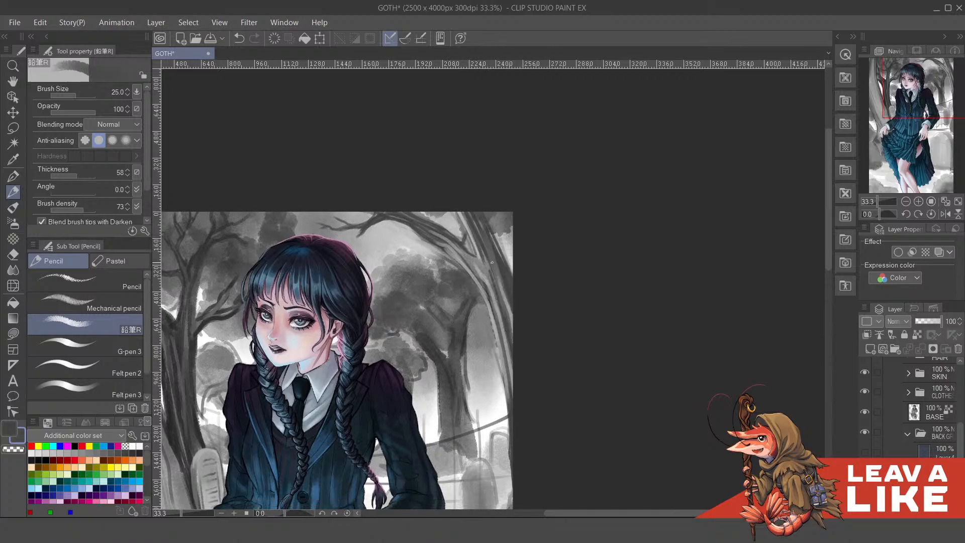
drag(502, 282, 512, 337)
drag(533, 396, 498, 292)
drag(480, 244, 478, 315)
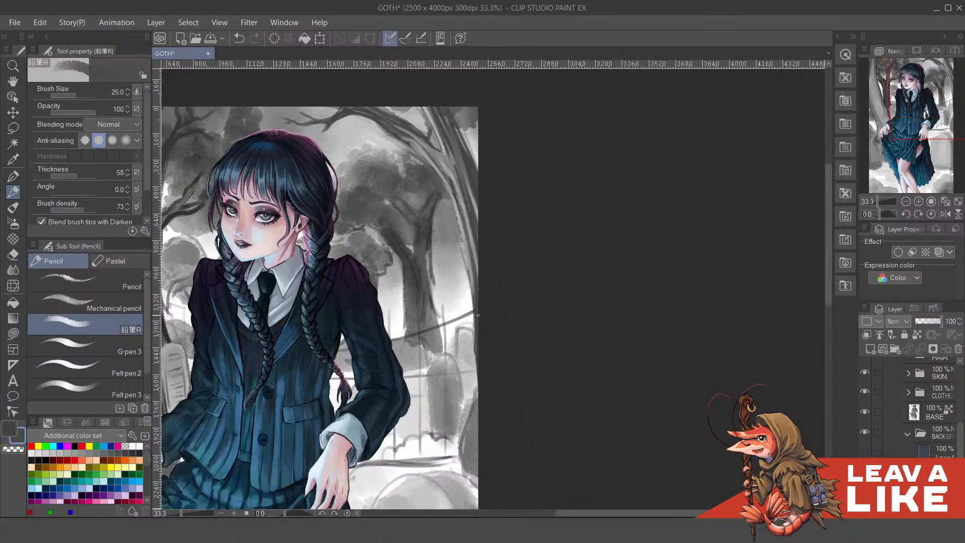
drag(480, 359, 480, 437)
drag(488, 336, 499, 378)
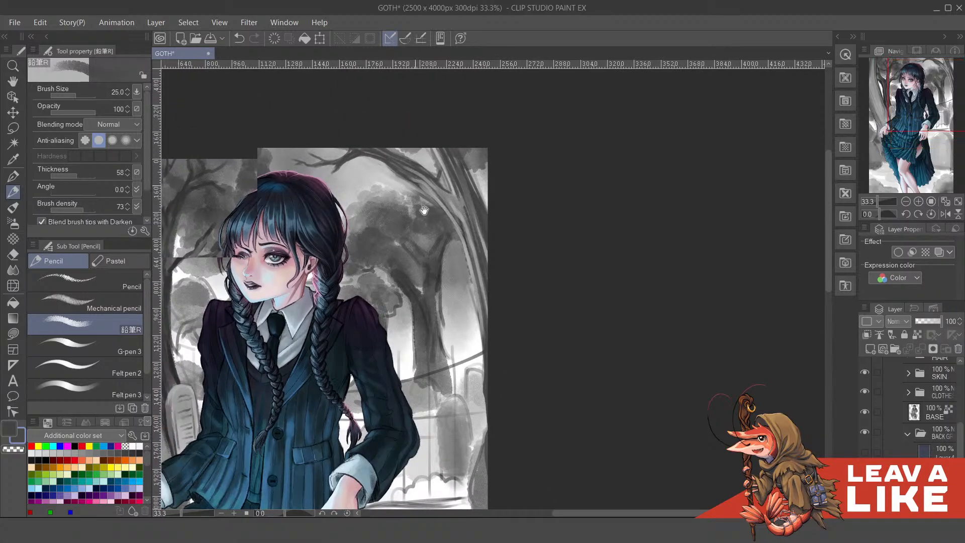
Try strokes in resampled greys along the arching branch of the curved tree, and undo them
mouse_move(439, 200)
mouse_down()
mouse_move(473, 281)
mouse_move(405, 236)
mouse_move(446, 262)
mouse_up()
alt+click(471, 306)
key(ctrl+z)
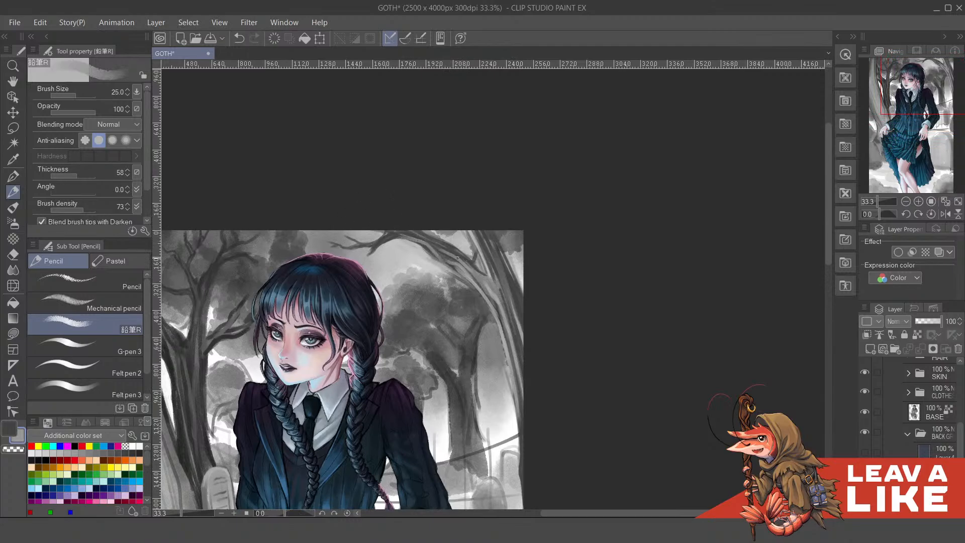
key(ctrl+z)
mouse_move(409, 237)
mouse_down()
mouse_move(448, 257)
mouse_move(456, 297)
mouse_up()
alt+click(430, 293)
key(ctrl+z)
Paint short dark grey strokes where the arching branch joins the curved trunk
mouse_move(443, 248)
mouse_down()
mouse_move(473, 279)
mouse_move(479, 260)
mouse_up()
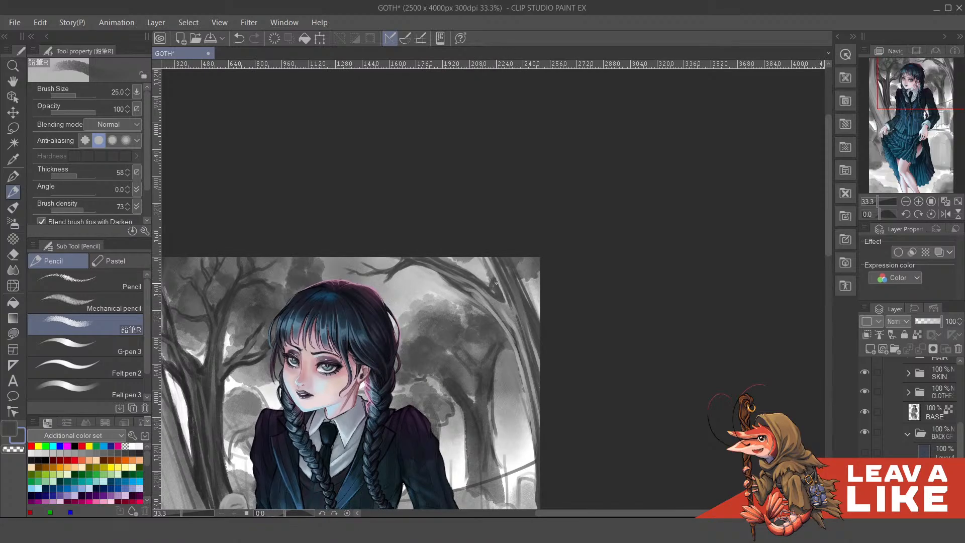
key(ctrl+z)
drag(492, 281, 486, 263)
drag(552, 311, 541, 301)
drag(498, 248, 510, 213)
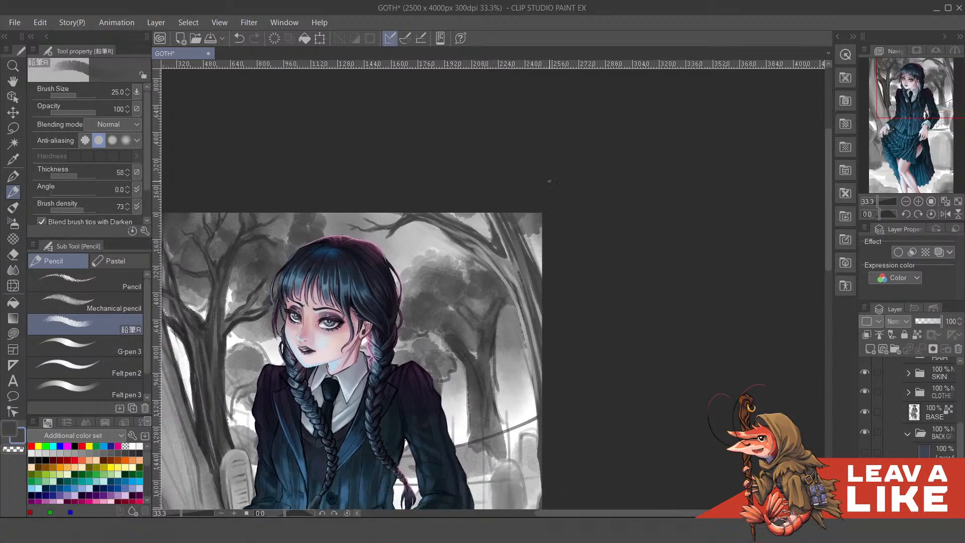
Reduce the brush to size 15, sample a dark grey and paint thin twigs on the dark tree beside the girl's hair
key(ctrl+minus)
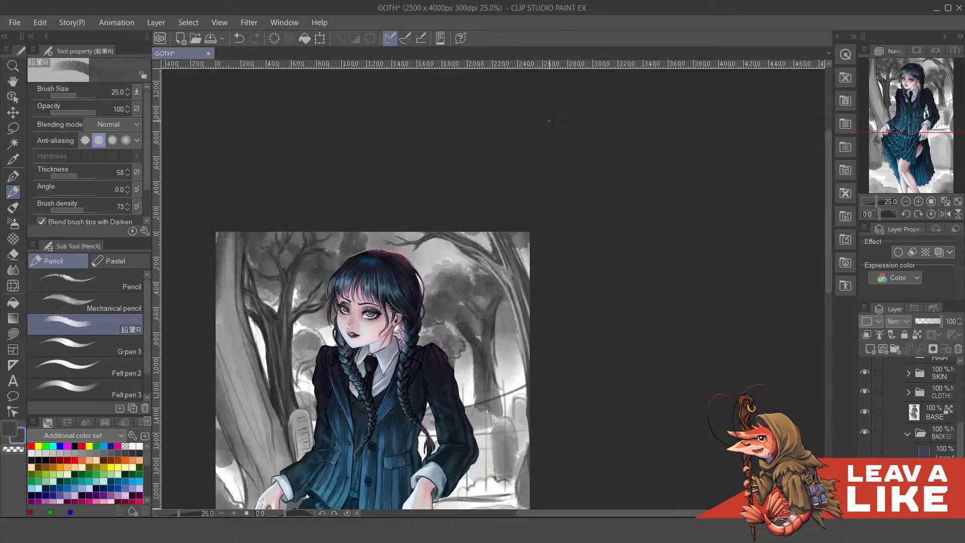
drag(576, 308, 529, 221)
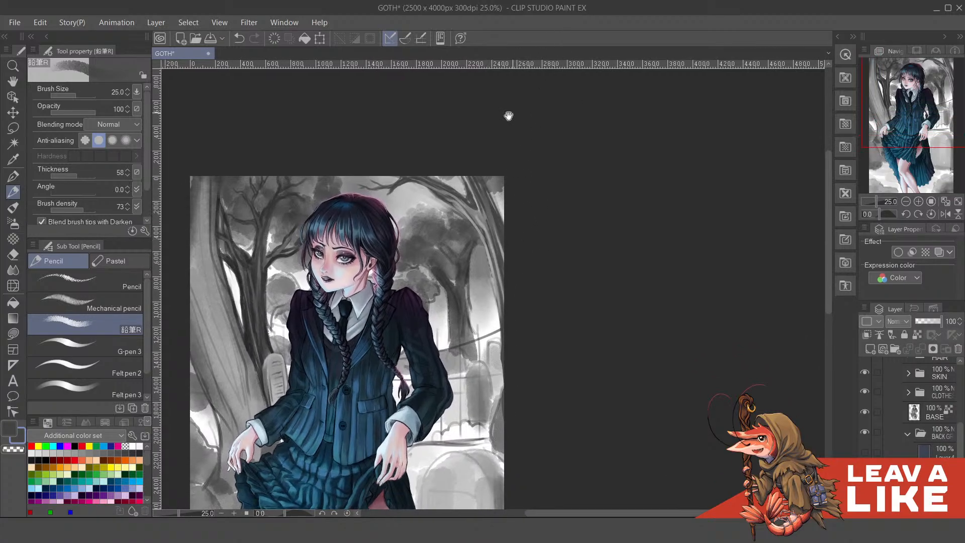
drag(509, 116, 621, 115)
key(bracketleft)
key(bracketleft)
key(bracketleft)
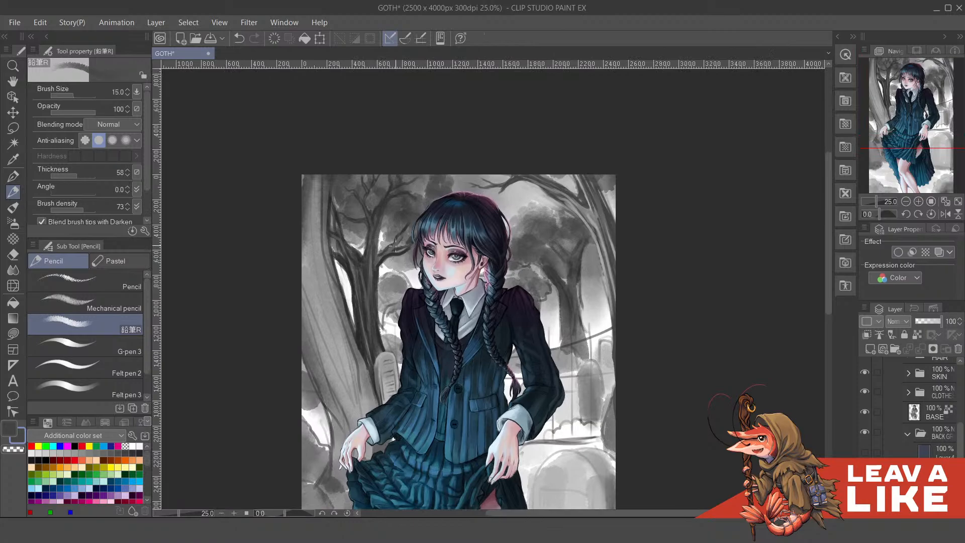
scroll(395, 243, up, 2)
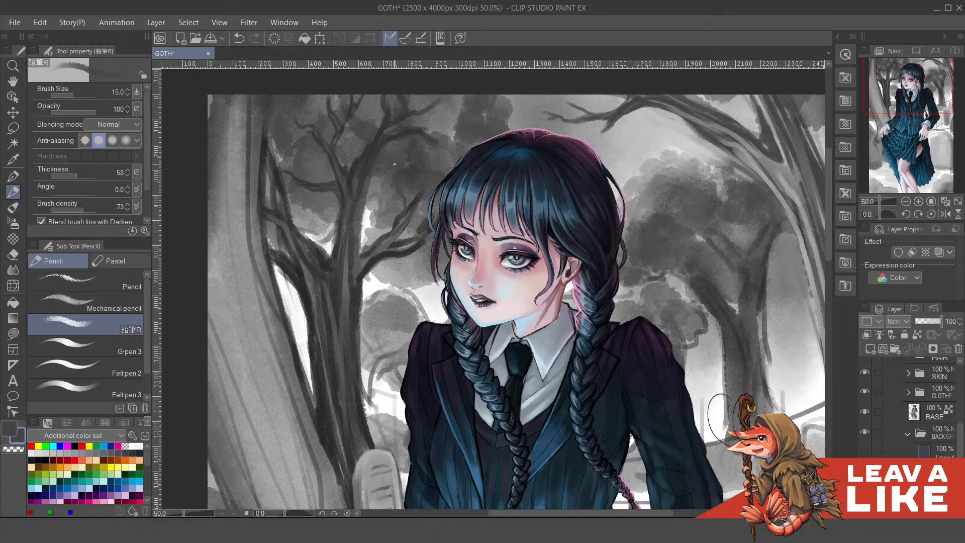
mouse_move(411, 221)
mouse_down()
mouse_move(417, 273)
mouse_move(396, 308)
mouse_up()
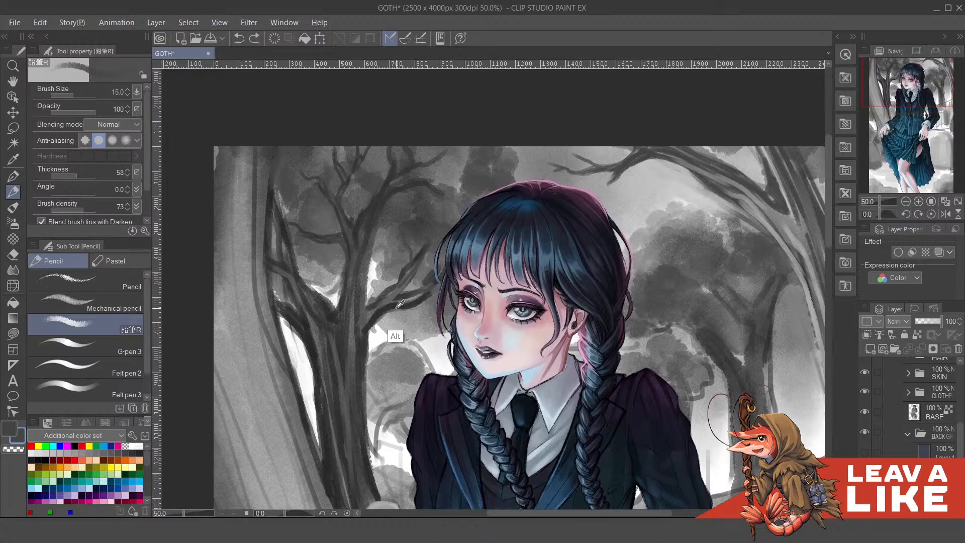
key(ctrl+z)
alt+click(406, 272)
drag(408, 268, 399, 235)
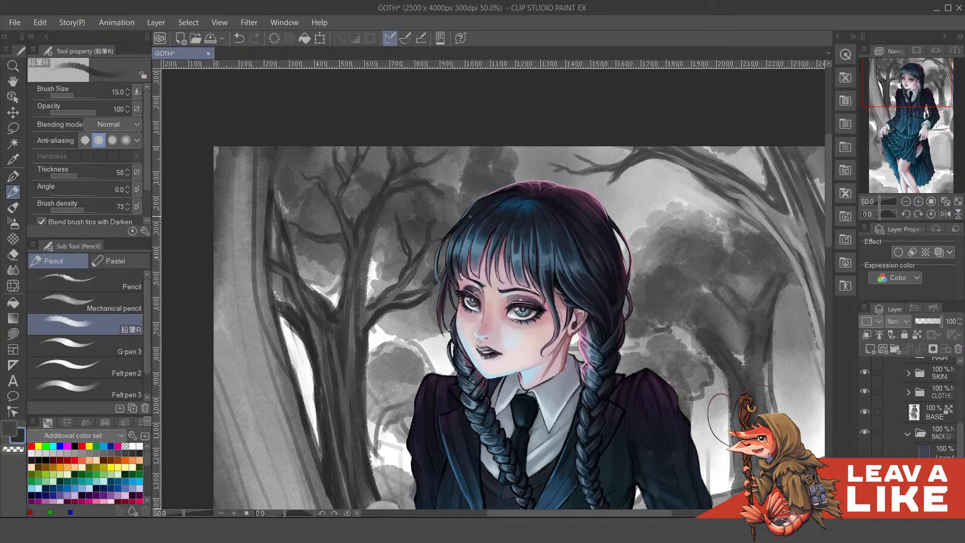
drag(471, 217, 494, 222)
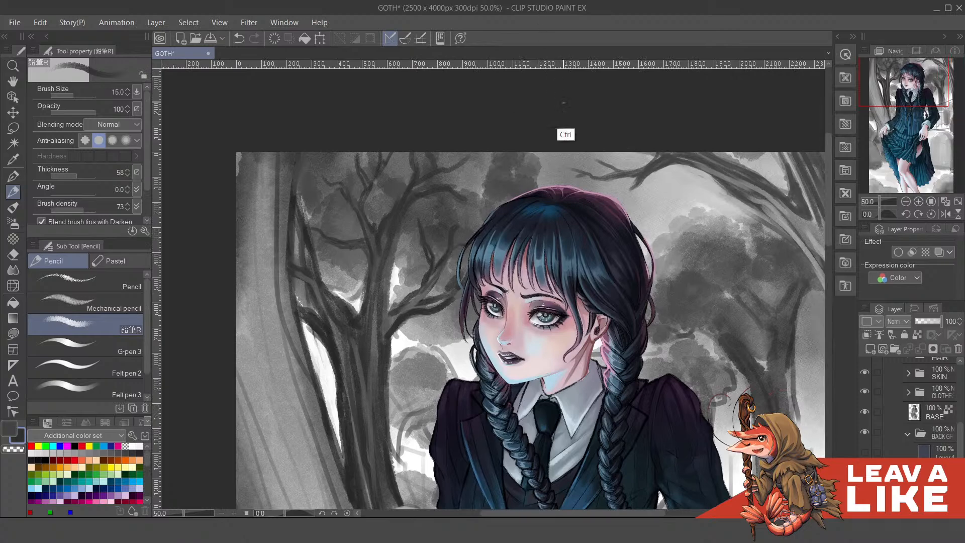
Try a long thin bark stroke down the middle of the large pale trunk, and undo it
scroll(563, 101, down, 4)
drag(666, 232, 599, 254)
scroll(567, 218, up, 5)
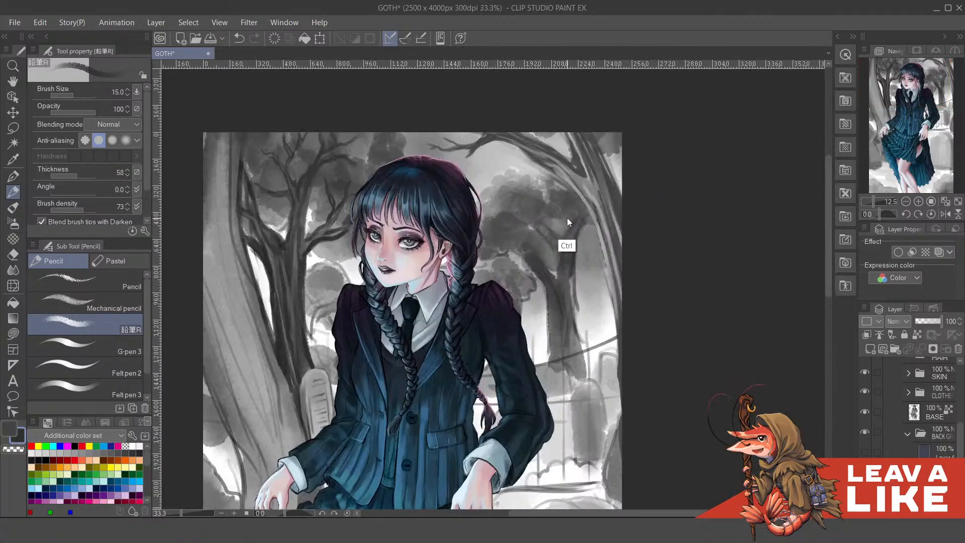
scroll(586, 187, down, 3)
drag(390, 232, 478, 224)
drag(536, 211, 535, 225)
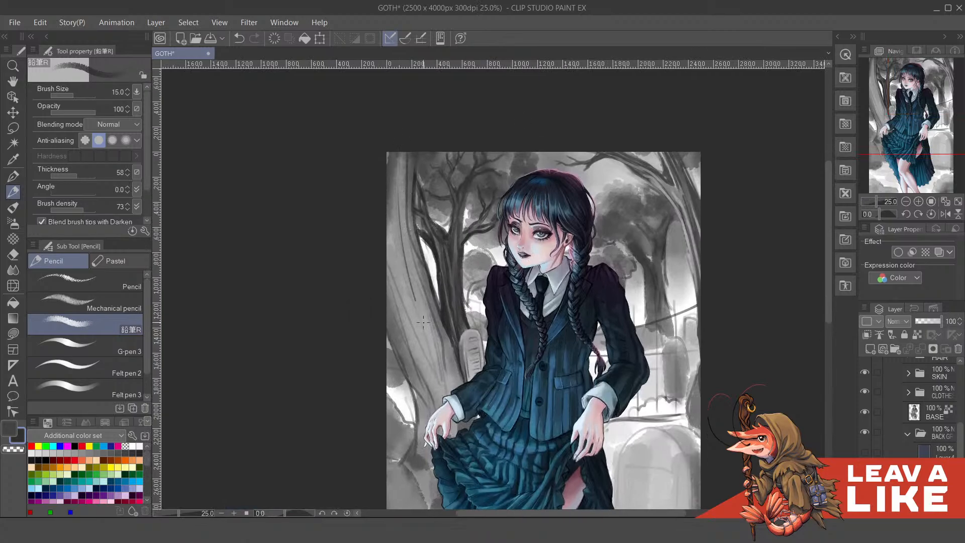
drag(402, 196, 424, 333)
key(ctrl+z)
key(ctrl+z)
Enlarge the brush to size 100 and dab grey over the upper part of the large trunk
key(bracketright)
key(bracketright)
key(bracketright)
key(bracketright)
key(bracketright)
key(bracketright)
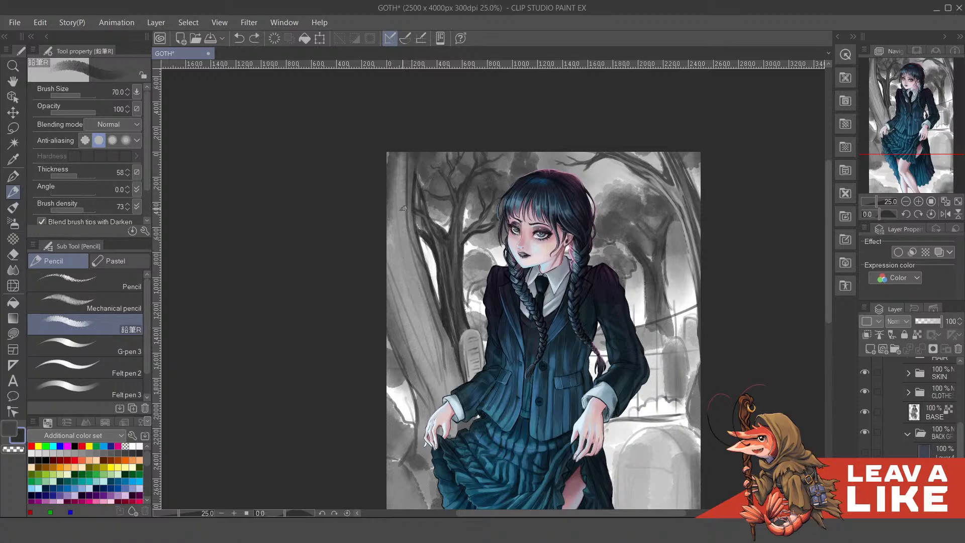
key(bracketright)
key(bracketright)
drag(398, 225, 398, 243)
Switch to the other grey and shade the large trunk's outer side with broad strokes along its length
key(x)
drag(392, 201, 409, 288)
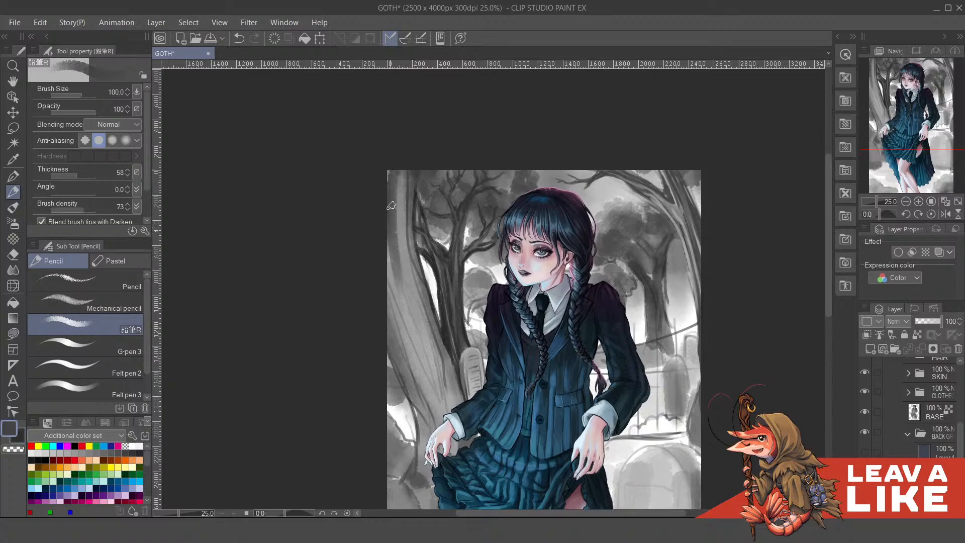
mouse_move(390, 252)
mouse_down()
mouse_move(414, 352)
mouse_move(404, 337)
mouse_move(429, 393)
mouse_up()
mouse_move(385, 255)
mouse_down()
mouse_move(392, 308)
mouse_move(430, 409)
mouse_up()
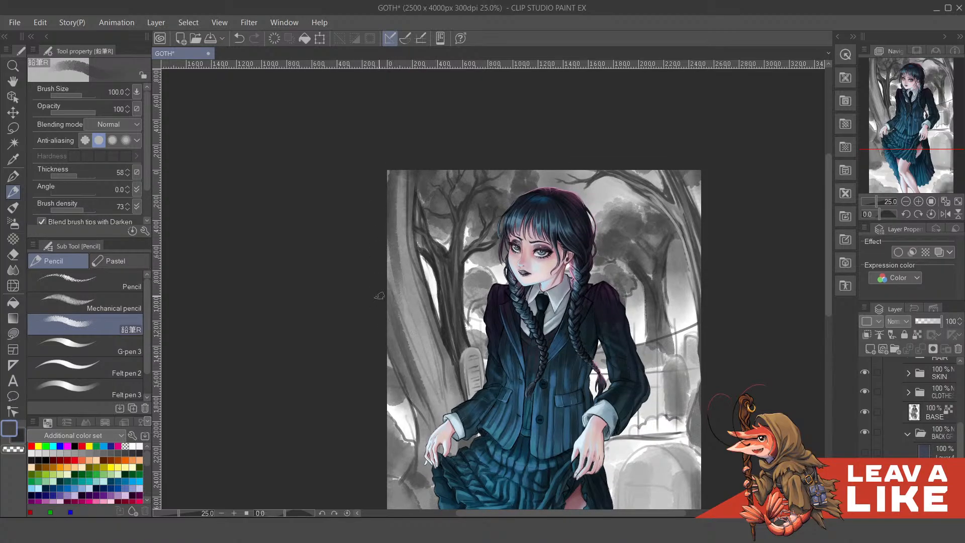
mouse_move(390, 333)
mouse_down()
mouse_move(424, 418)
mouse_move(397, 312)
mouse_move(406, 396)
mouse_up()
Shade the lower part of the large trunk with broad strokes down towards the girl's hand and skirt
drag(494, 236, 481, 285)
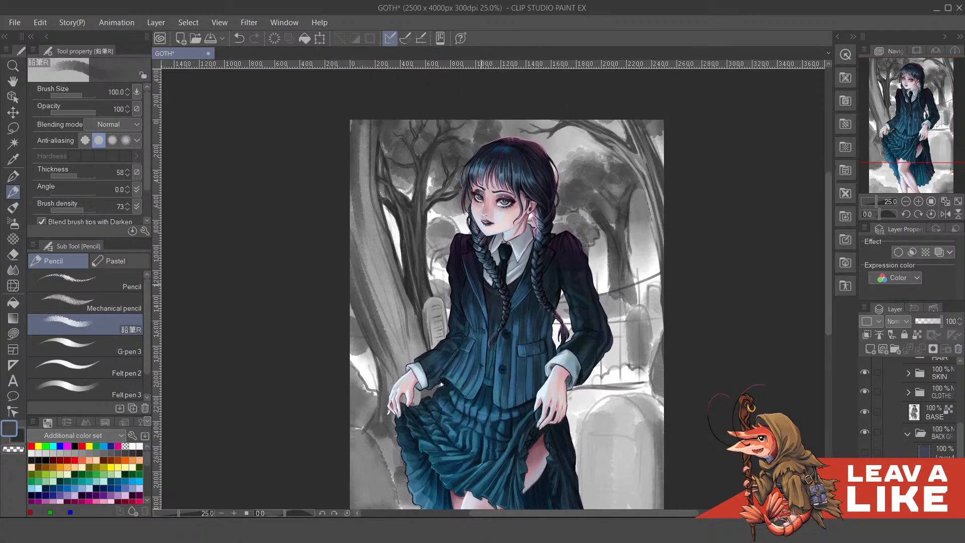
drag(384, 306, 406, 371)
drag(410, 331, 426, 394)
mouse_move(386, 358)
mouse_down()
mouse_move(408, 403)
mouse_move(388, 385)
mouse_move(390, 397)
mouse_up()
mouse_move(444, 380)
mouse_down()
mouse_move(469, 357)
mouse_move(473, 373)
mouse_up()
drag(412, 356, 423, 381)
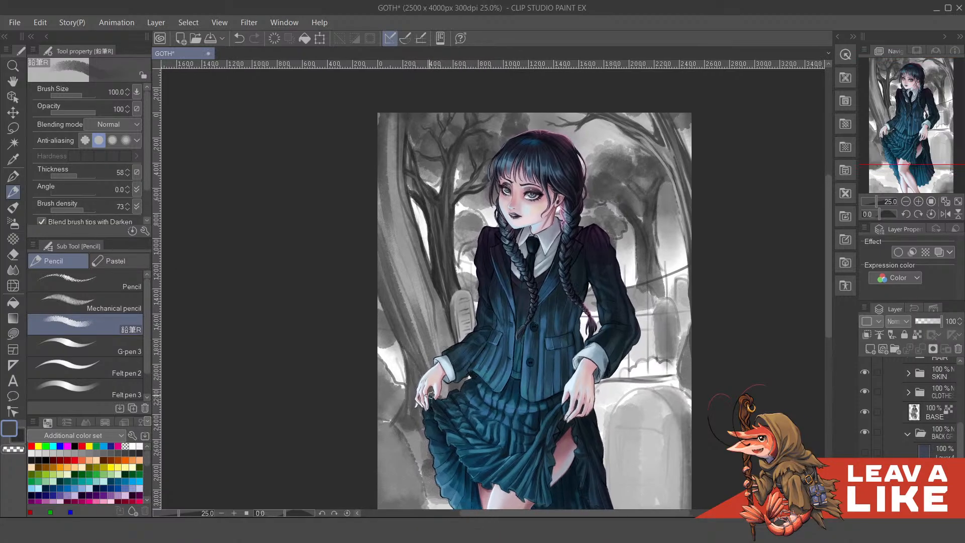
Switch greys again and rework the large trunk with broad strokes along its outer edge and upper part
key(x)
drag(401, 346, 412, 399)
drag(404, 346, 379, 244)
drag(397, 129, 401, 181)
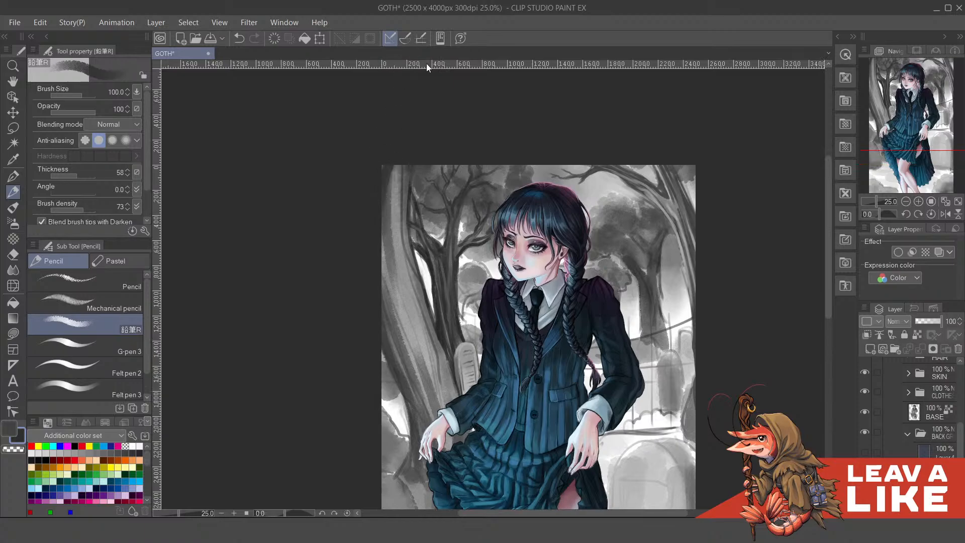
key(ctrl+minus)
scroll(437, 217, up, 3)
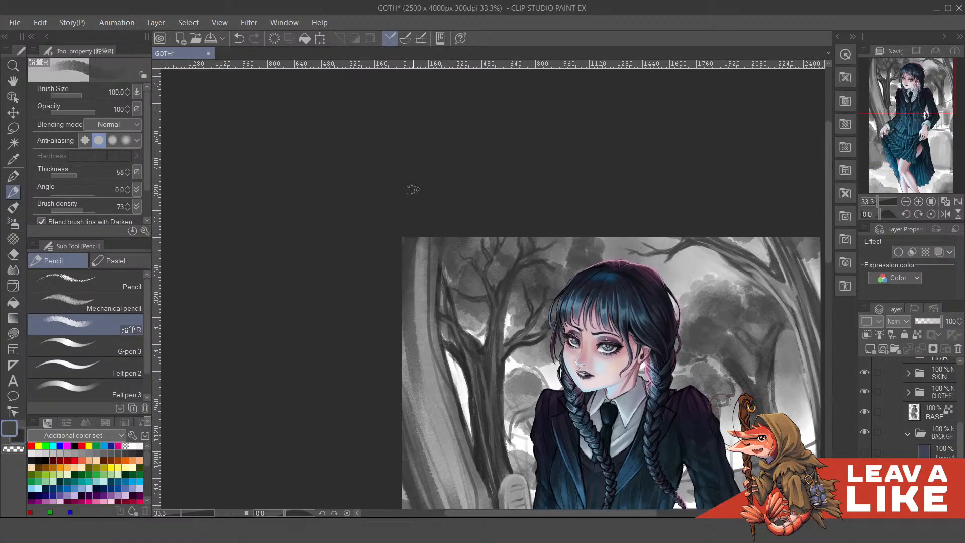
drag(424, 298, 423, 300)
drag(434, 362, 431, 342)
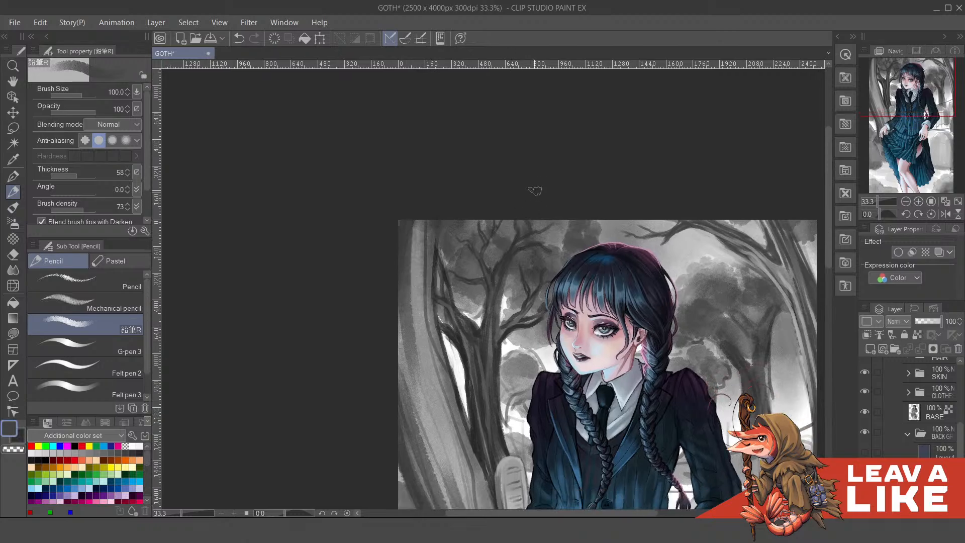
Toggle the colour layer in the background folder to compare it with the greyscale painting, leave it visible and inspect the arching tree
scroll(535, 188, down, 3)
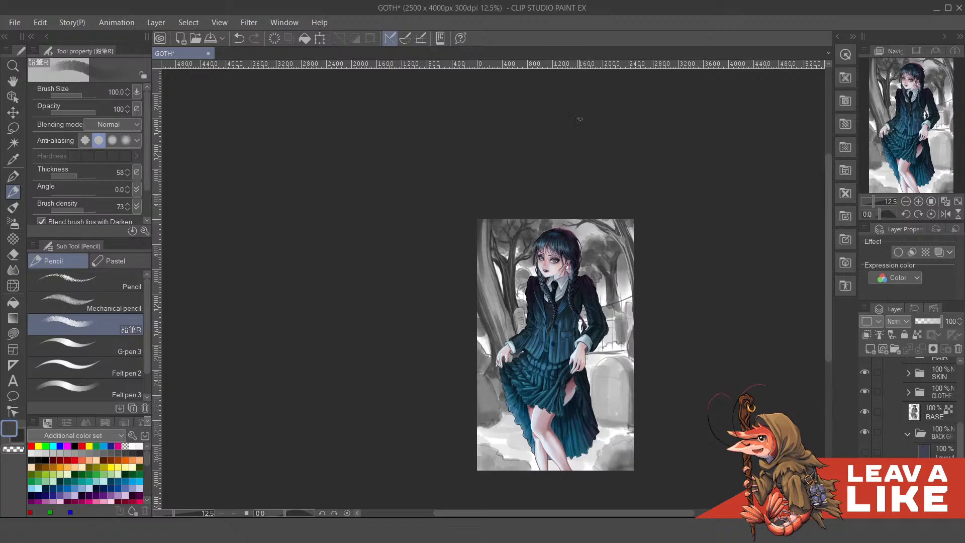
scroll(515, 388, up, 2)
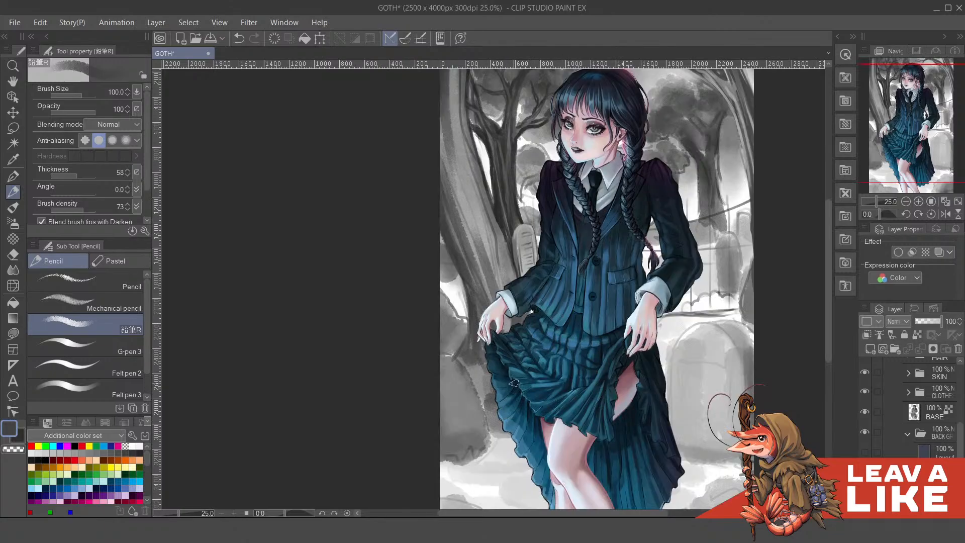
drag(577, 413, 590, 347)
drag(662, 348, 605, 356)
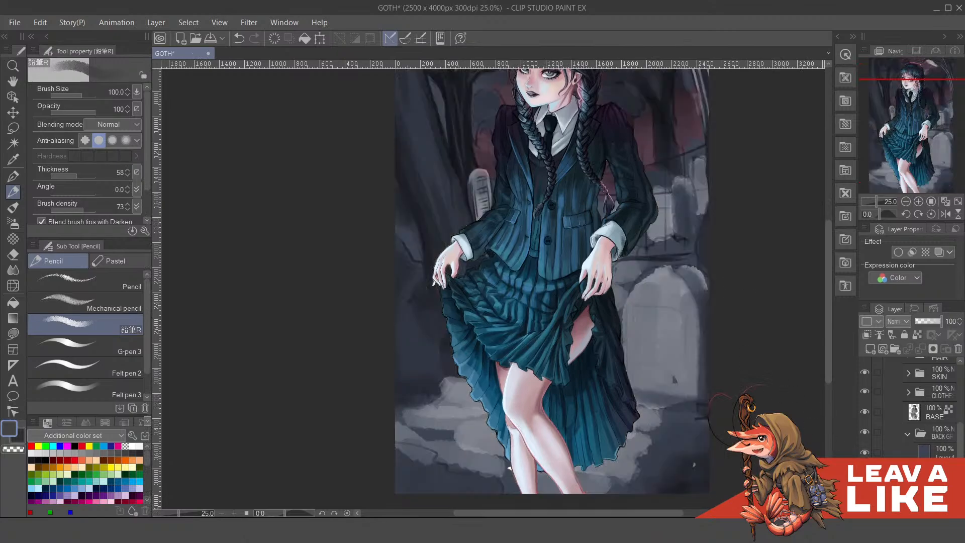
drag(733, 371, 729, 410)
click(865, 452)
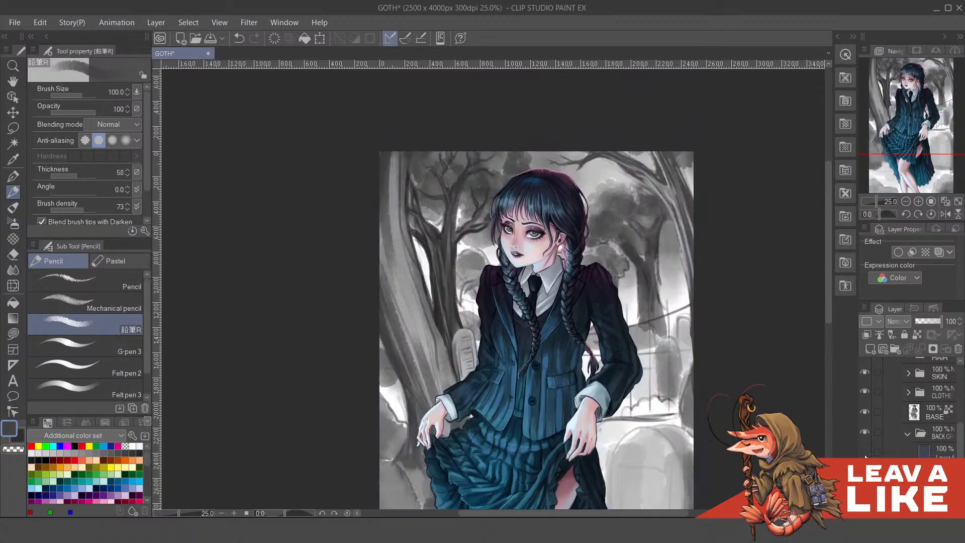
click(865, 452)
drag(768, 376, 720, 269)
drag(753, 301, 712, 433)
click(865, 452)
click(865, 452)
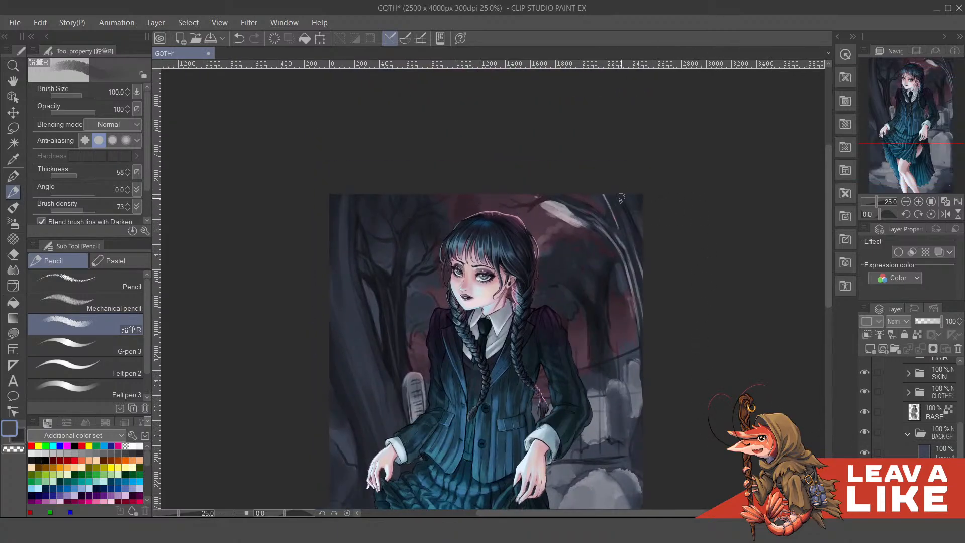
scroll(598, 217, up, 2)
drag(646, 227, 656, 270)
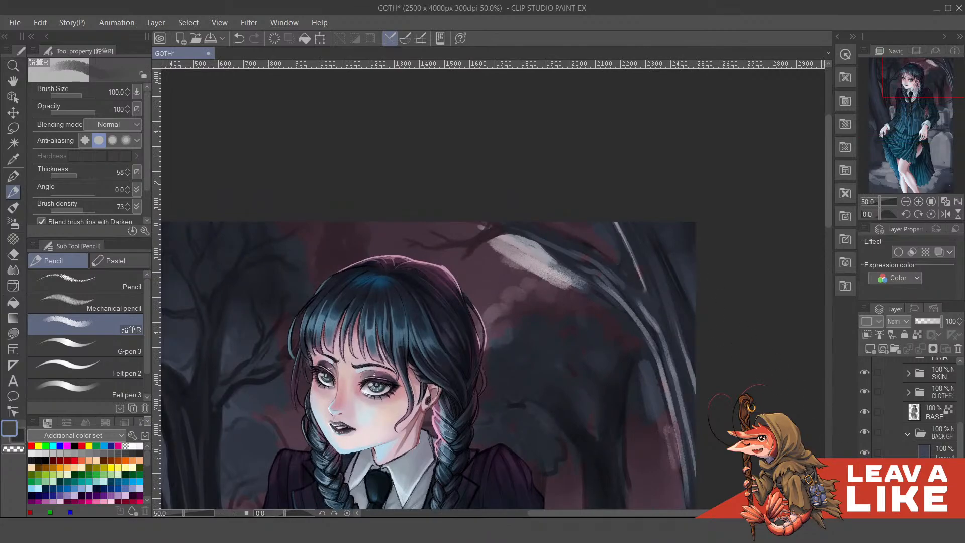
Hide the greyscale and colour background layers, sample the white of the bare canvas, and show both layers again
click(865, 472)
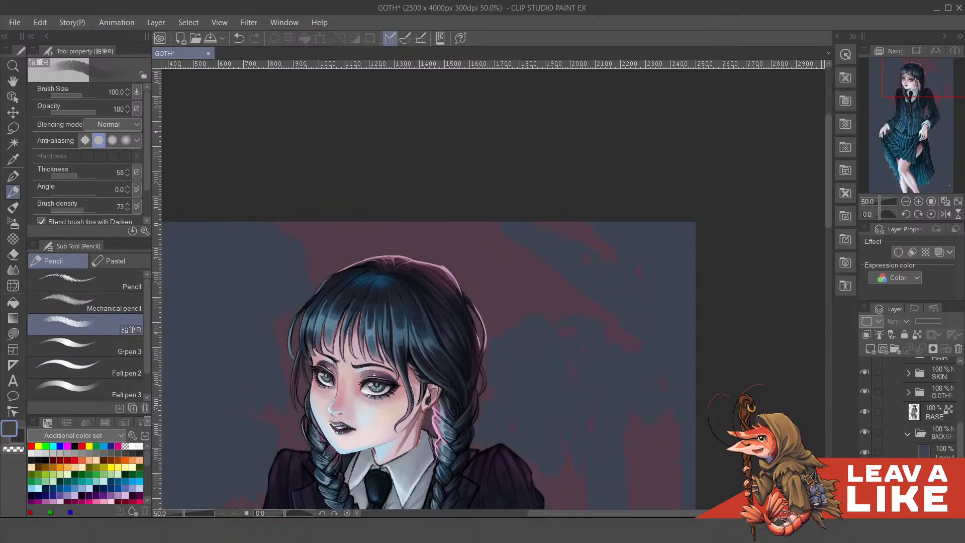
click(865, 452)
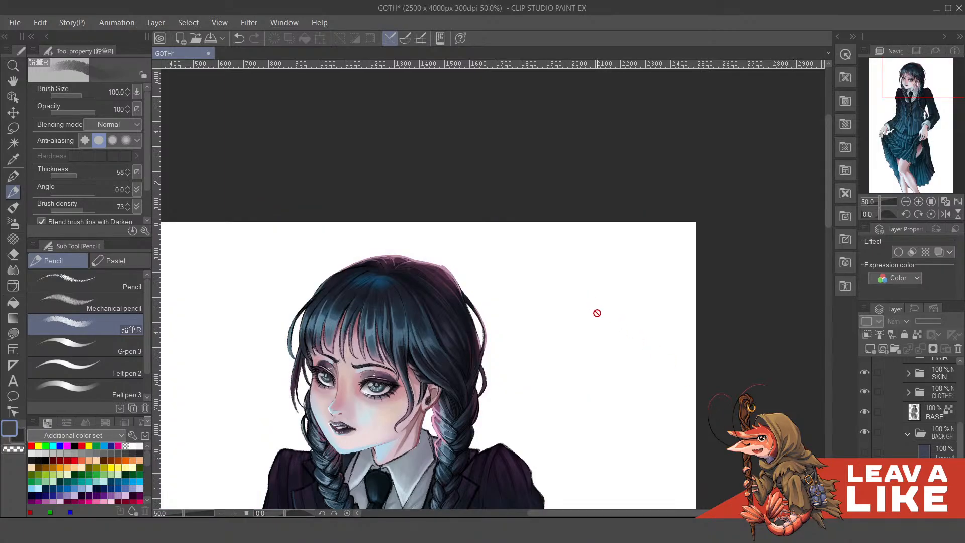
alt+click(598, 312)
click(865, 453)
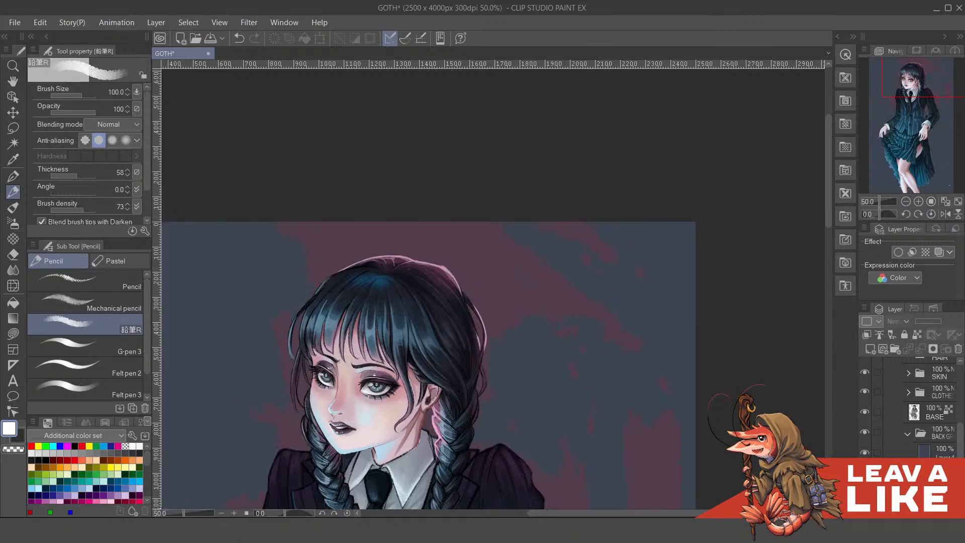
click(865, 473)
Activate the layer beneath the greyscale painting, select the whole canvas and deselect it
click(941, 493)
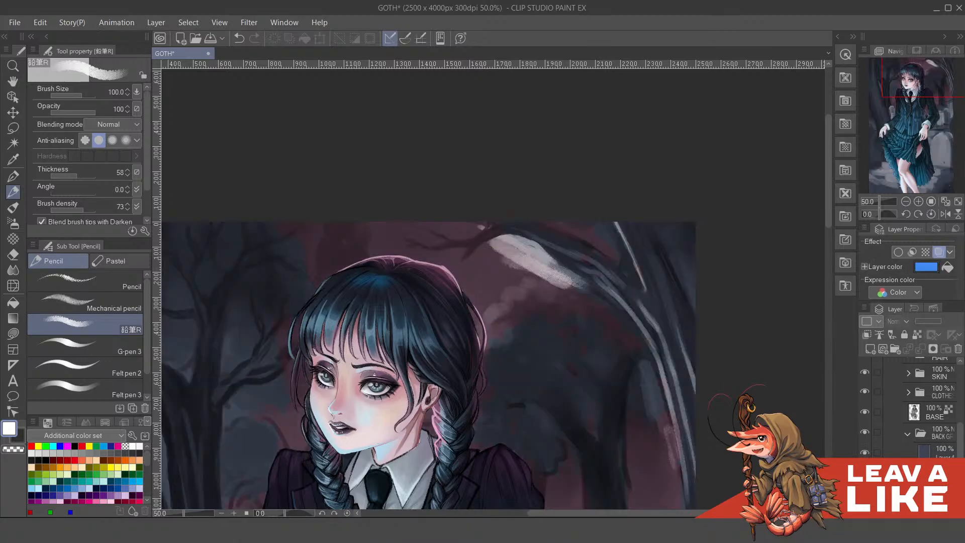
click(900, 416)
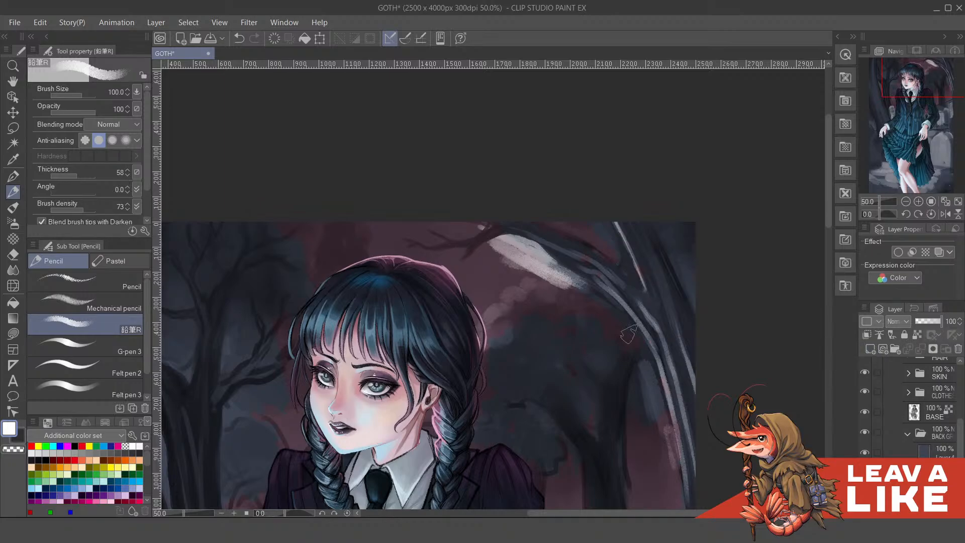
key(ctrl+a)
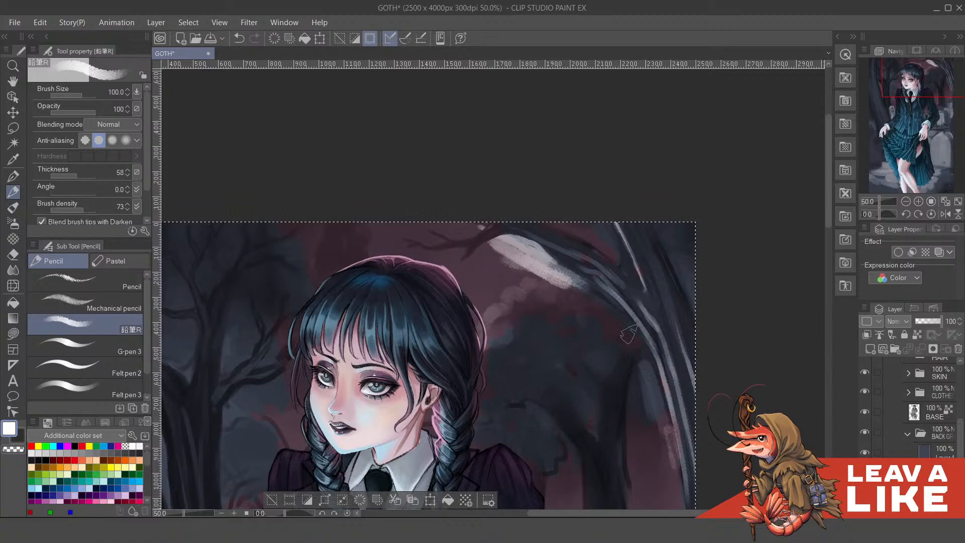
key(ctrl+d)
Take the Lasso fill tool and set the drawing colour to a light grey with brightness 82
scroll(647, 166, down, 2)
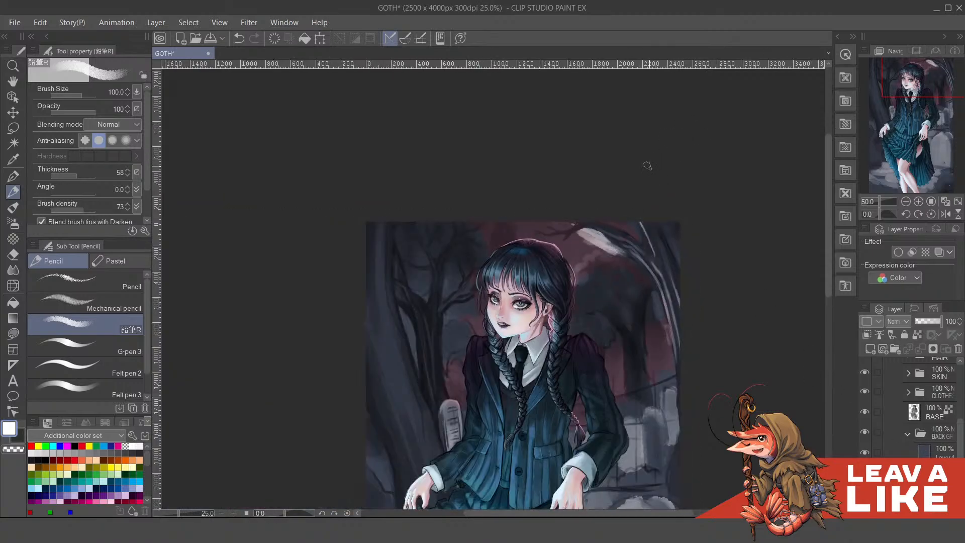
key(u)
drag(626, 388, 603, 190)
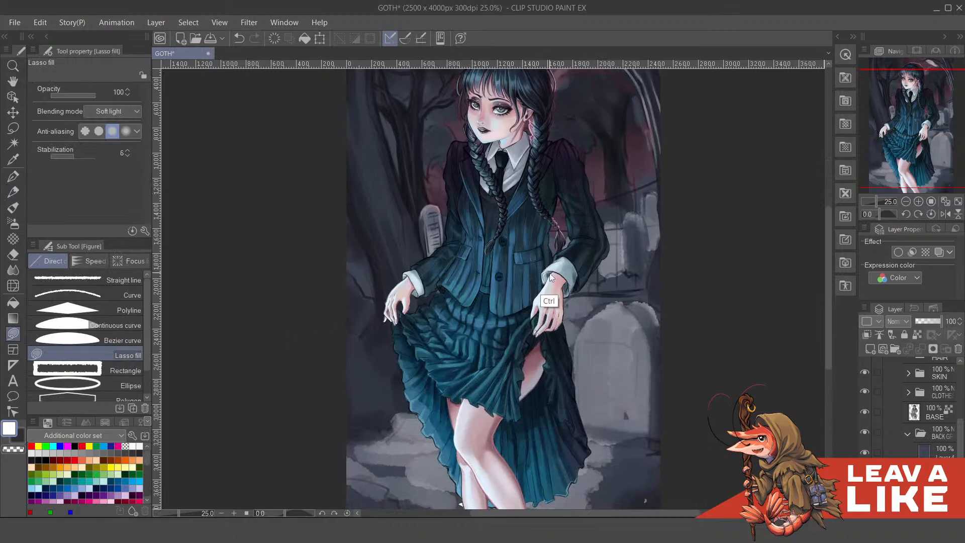
scroll(551, 277, down, 1)
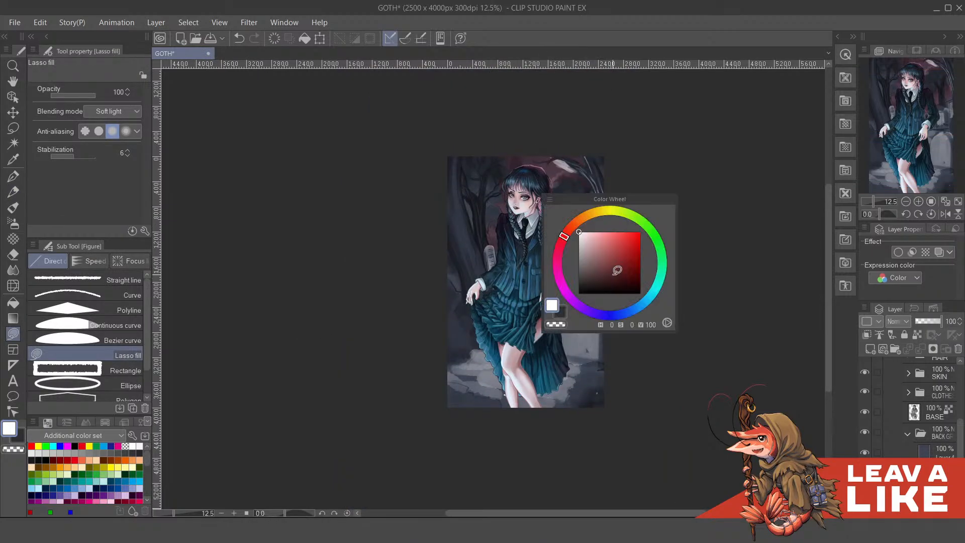
click(579, 244)
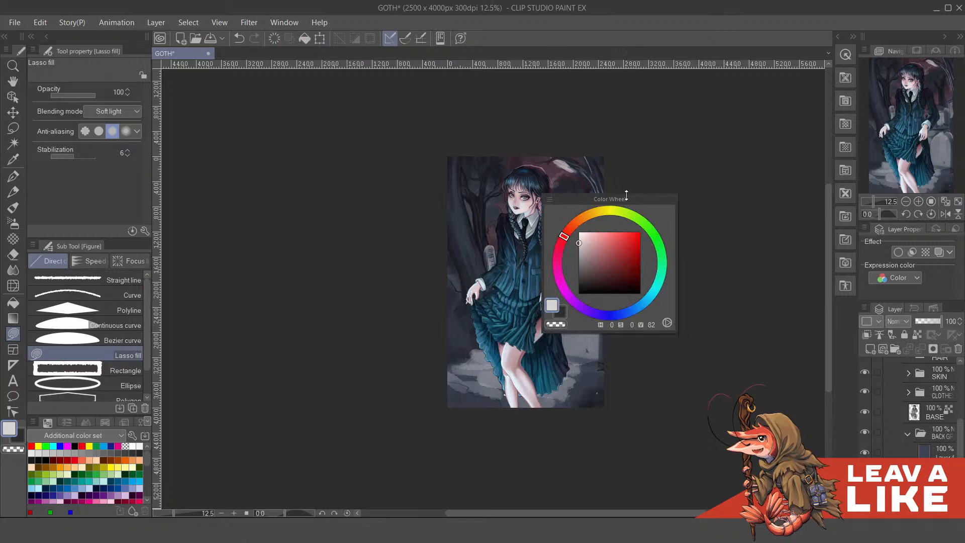
Try to cover the whole canvas with the light grey by outlining it with Lasso fill
mouse_move(574, 457)
mouse_down()
mouse_move(455, 435)
mouse_move(640, 123)
mouse_move(618, 455)
mouse_up()
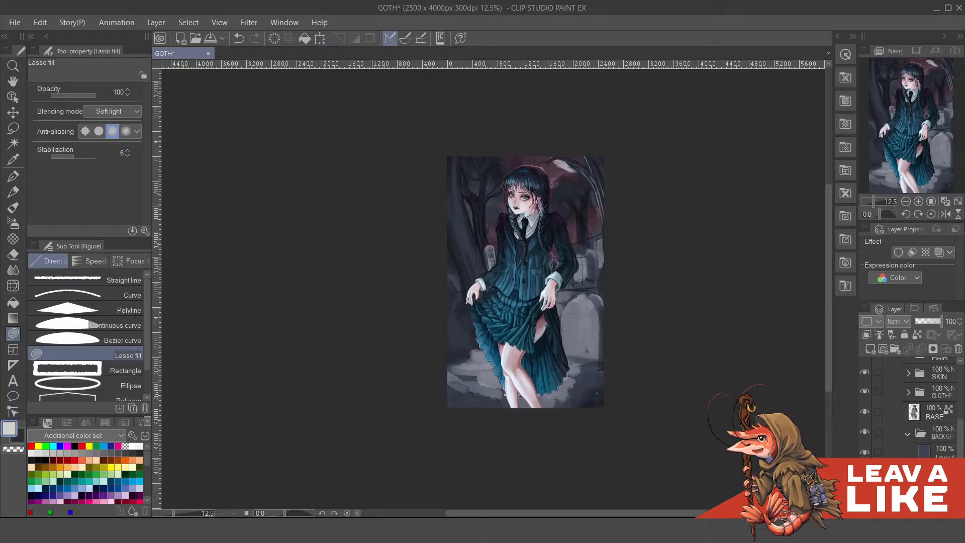
key(ctrl+t)
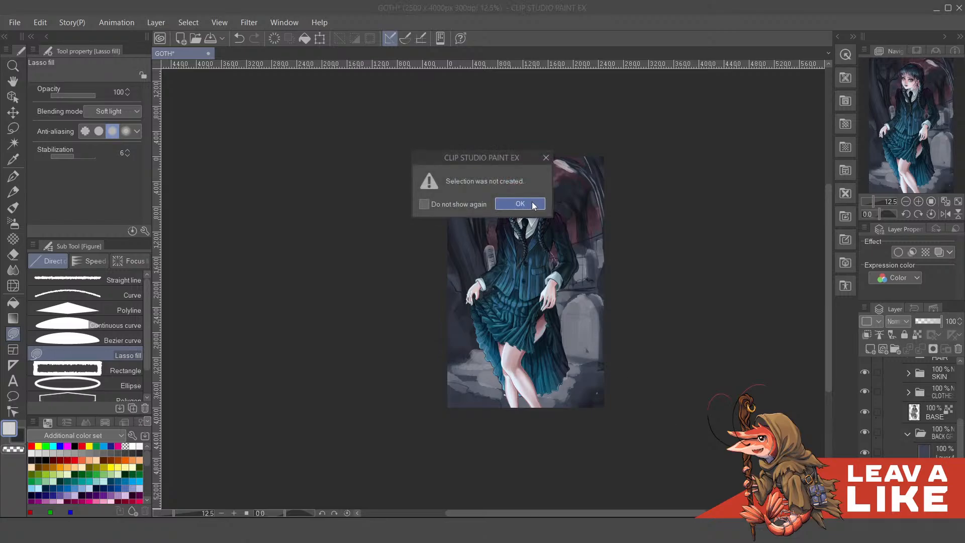
click(533, 205)
mouse_move(436, 413)
mouse_down()
mouse_move(450, 144)
mouse_move(634, 150)
mouse_move(630, 311)
mouse_move(584, 451)
mouse_move(422, 426)
mouse_up()
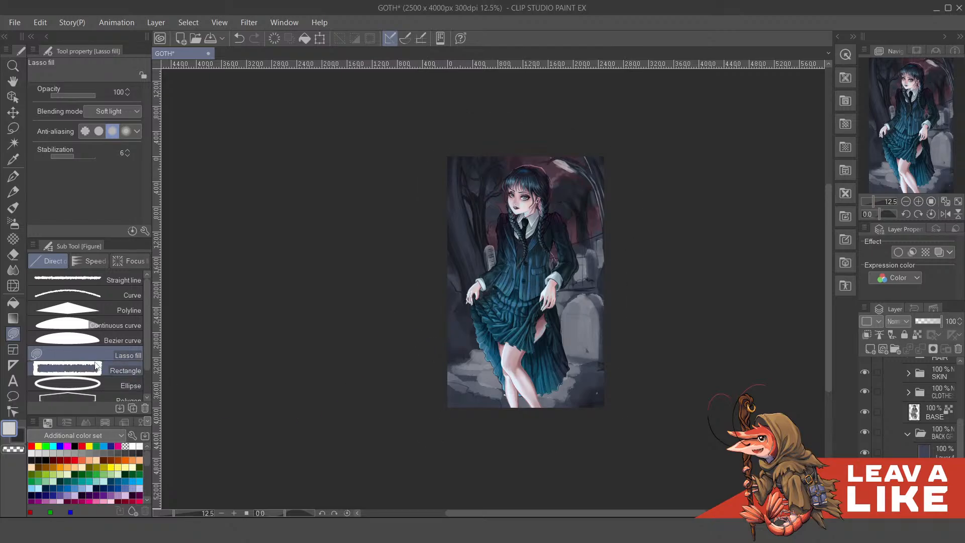
Draw a filled light grey rectangle over the entire canvas with the Rectangle tool as a backing for the background
click(97, 370)
click(100, 111)
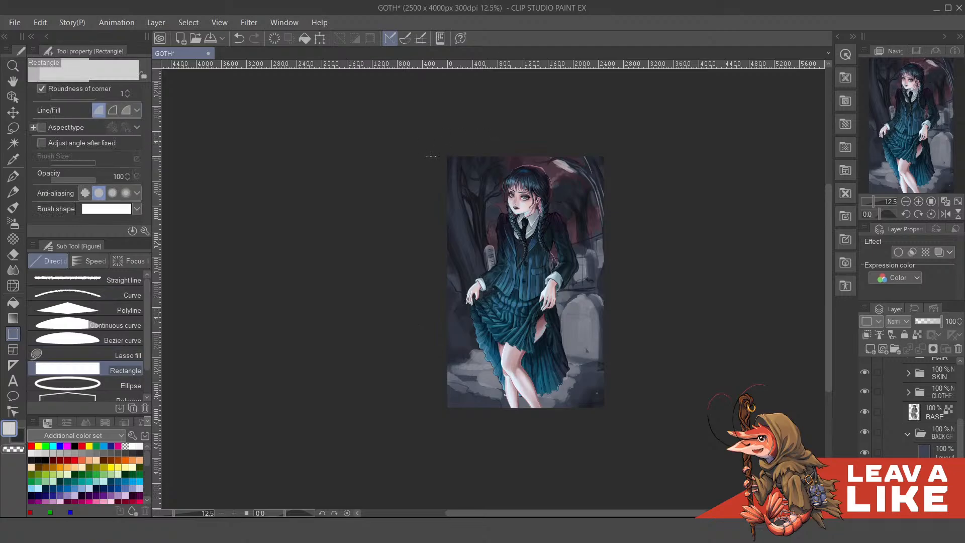
drag(428, 144, 616, 430)
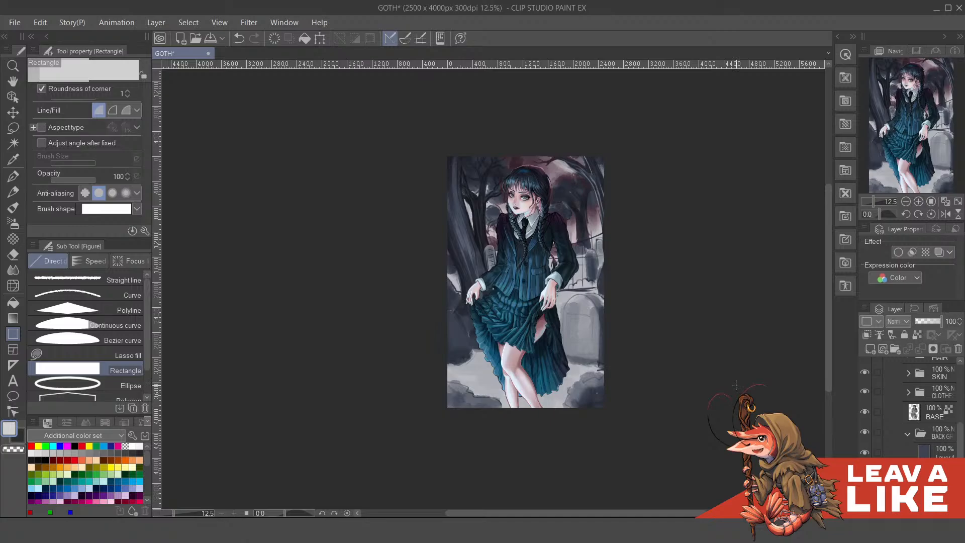
Hide the colour layer and examine the greyscale trees around the girl's head and shoulders
click(865, 451)
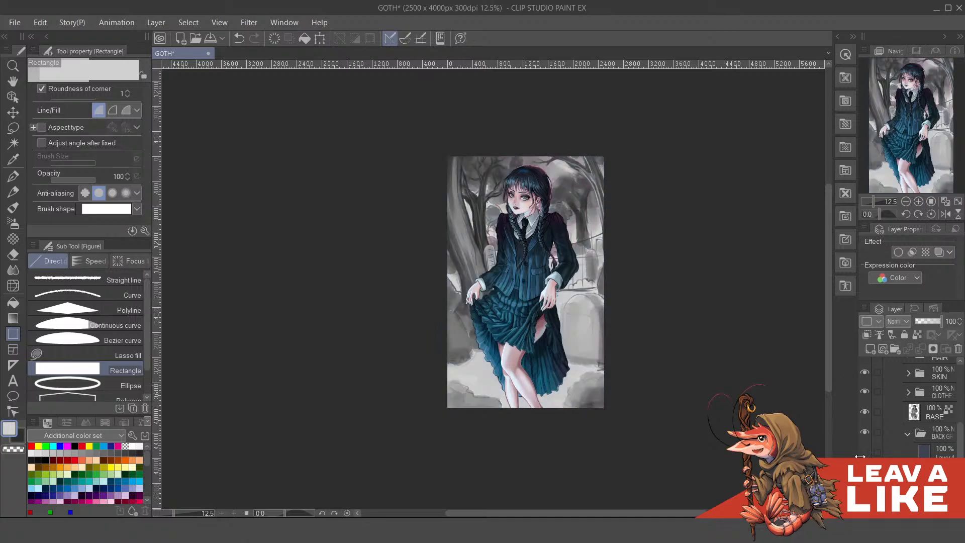
scroll(649, 231, up, 1)
scroll(614, 254, up, 4)
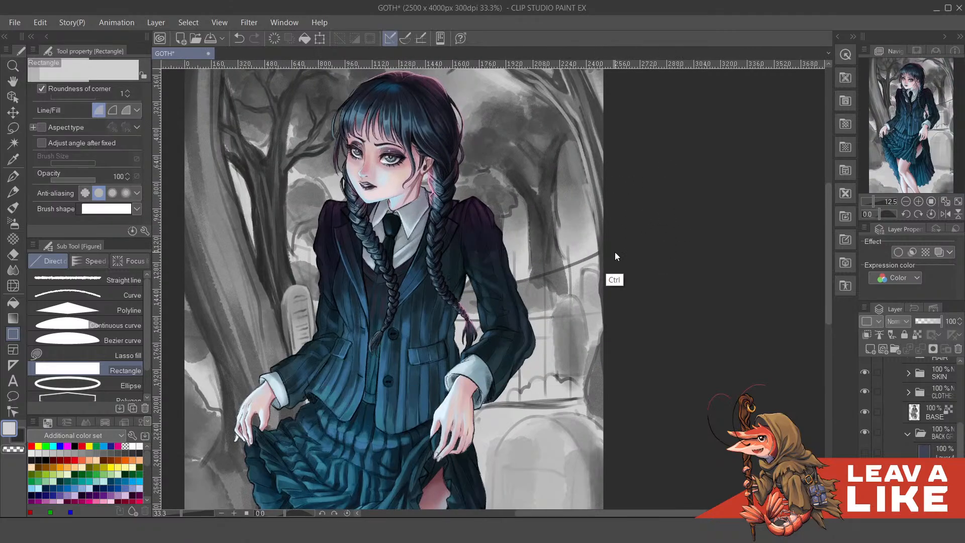
scroll(648, 280, down, 1)
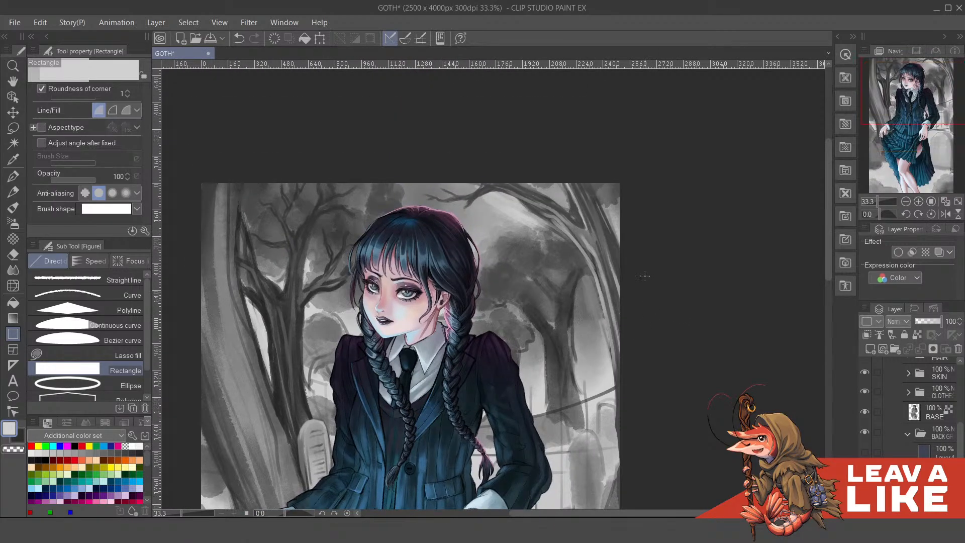
drag(557, 287, 565, 291)
drag(513, 242, 540, 198)
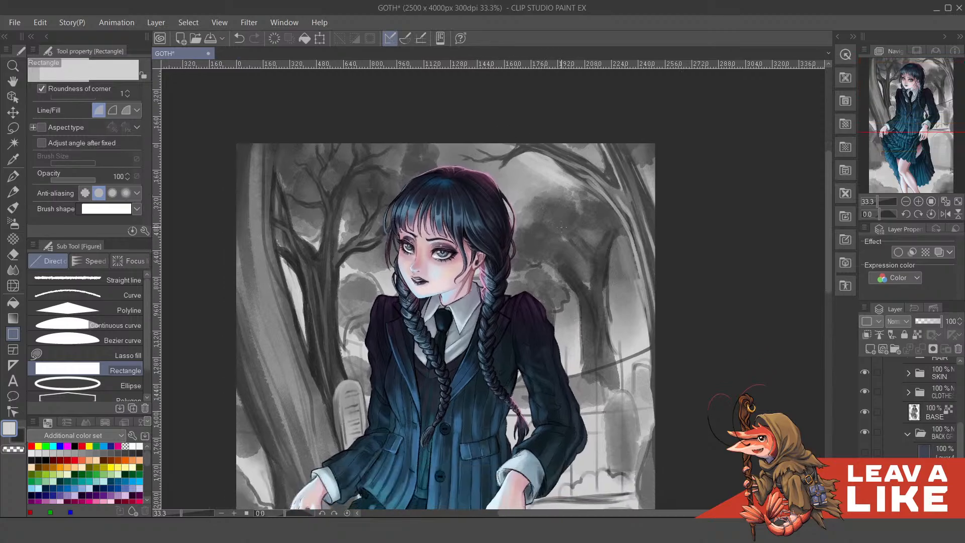
Take the 鉛筆R pencil at size 100, sample greys from the canvas, and paint the sky and distant tree foliage beside the girl's head
key(b)
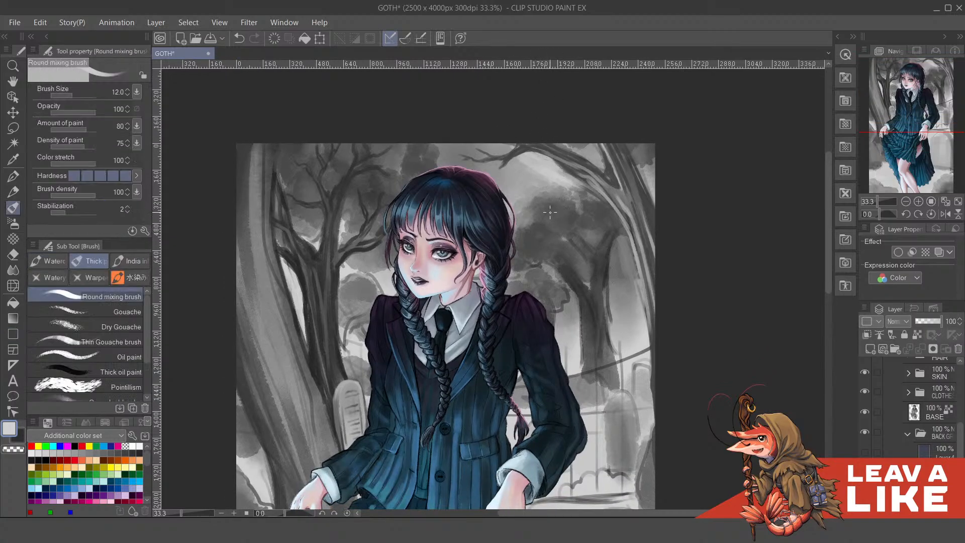
key(b)
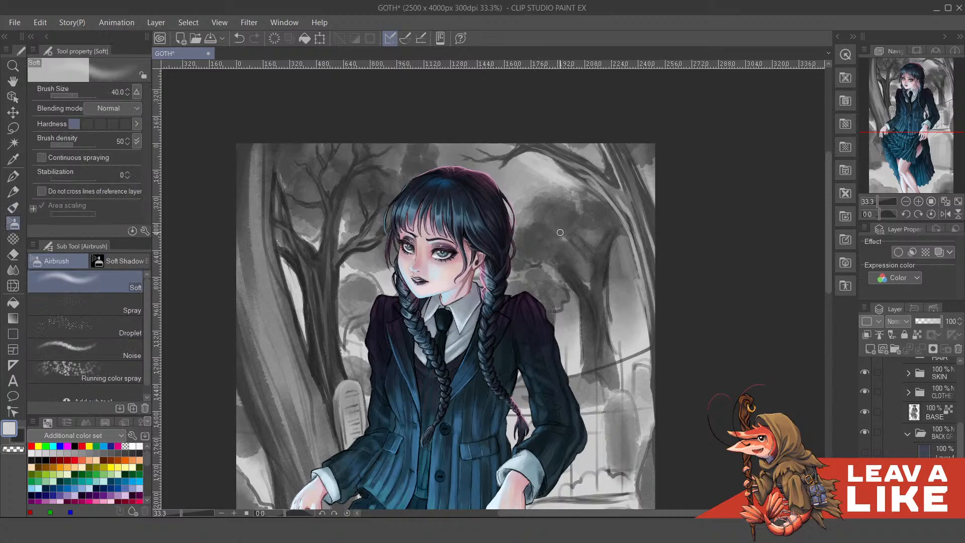
key(p)
key(p)
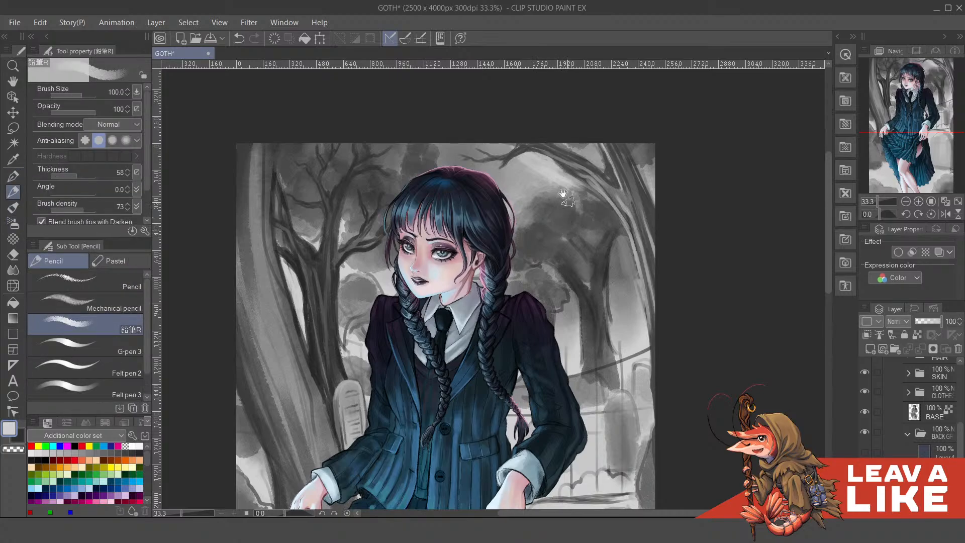
drag(567, 198, 577, 245)
alt+click(543, 215)
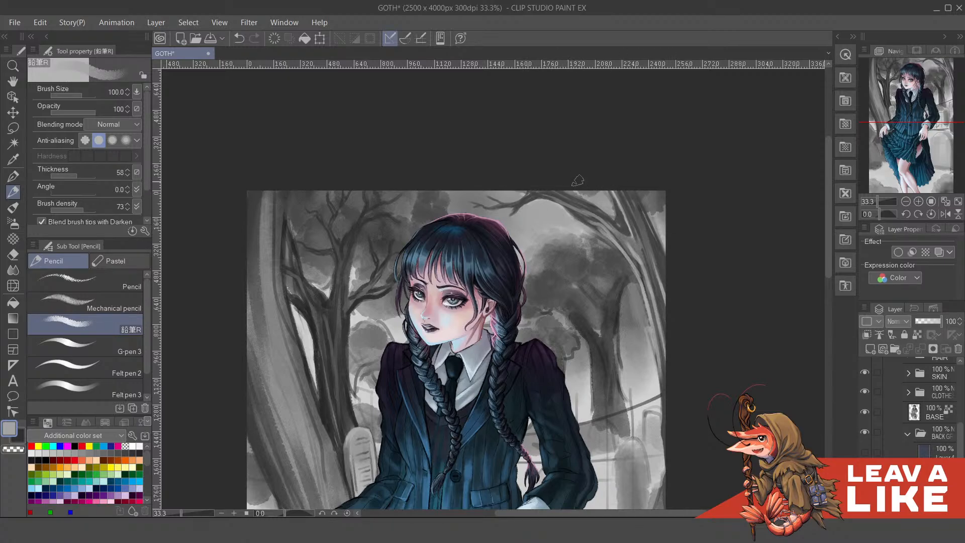
key(ctrl)
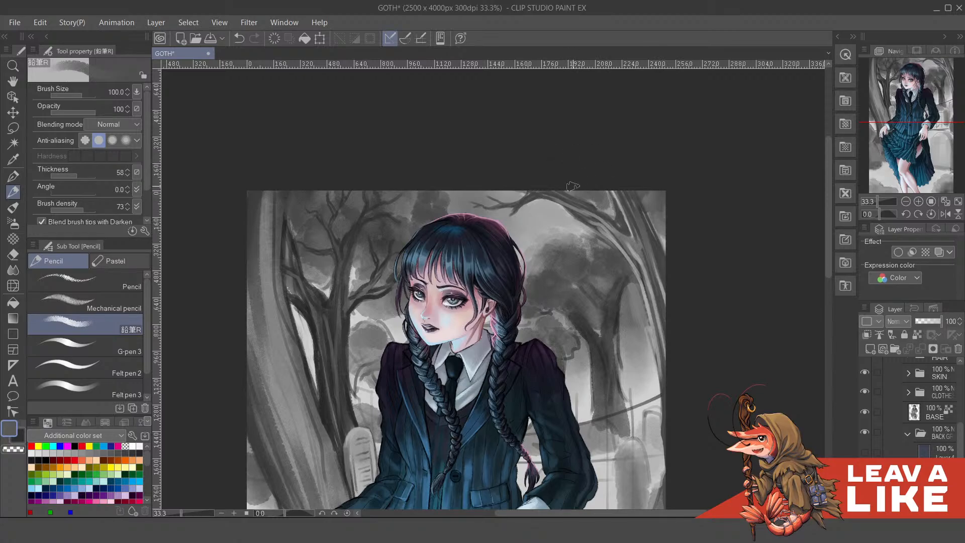
drag(598, 160, 605, 141)
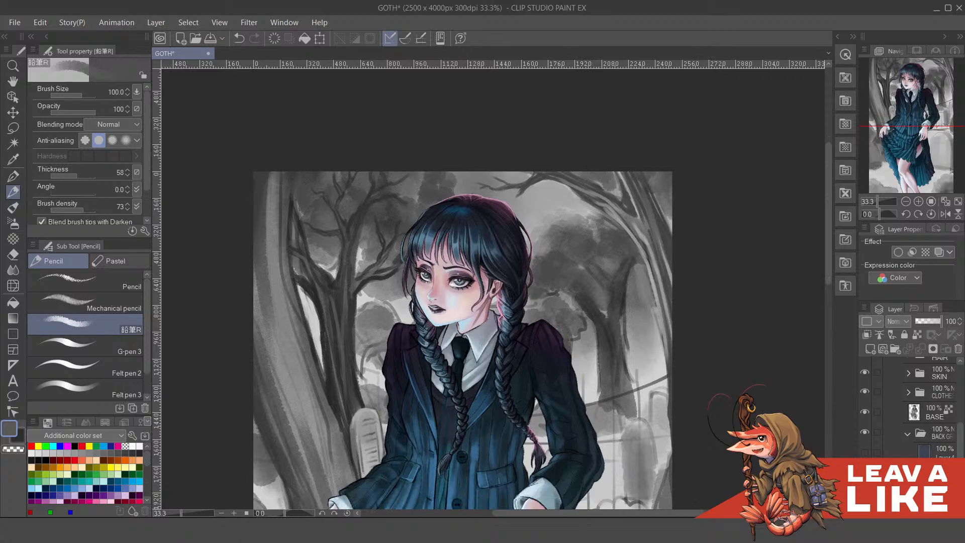
Show the colour layer again, toggle the greyscale painting off and on for comparison, and save the file
click(865, 453)
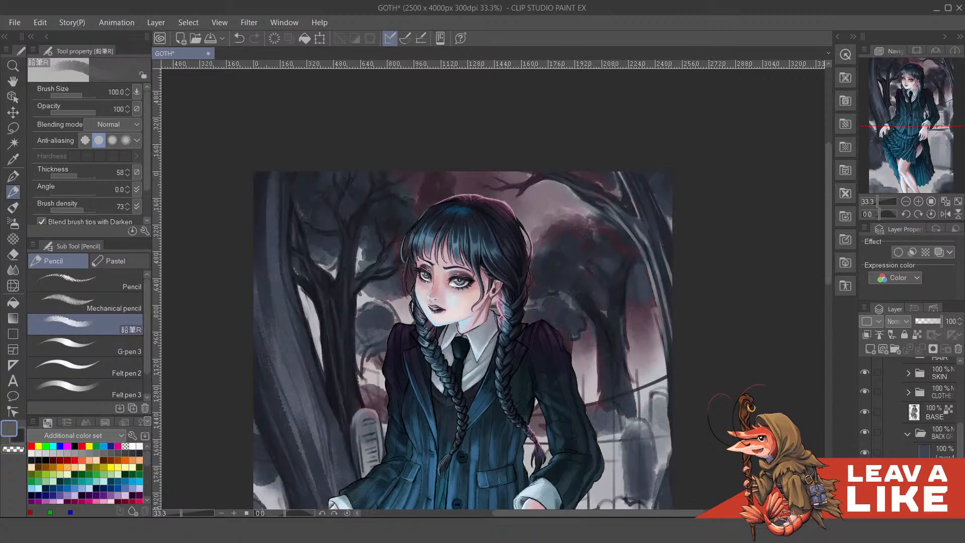
click(865, 473)
click(865, 472)
drag(725, 400, 759, 320)
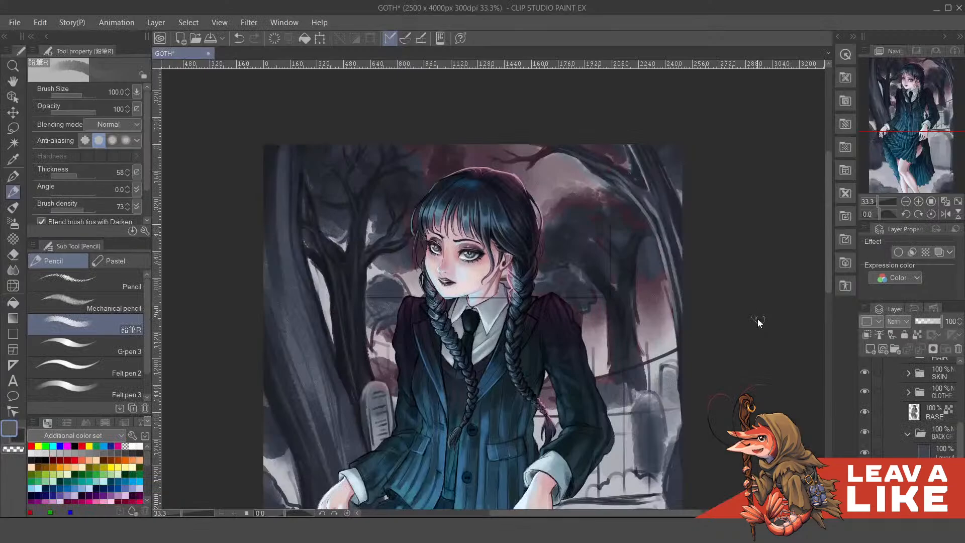
key(ctrl+s)
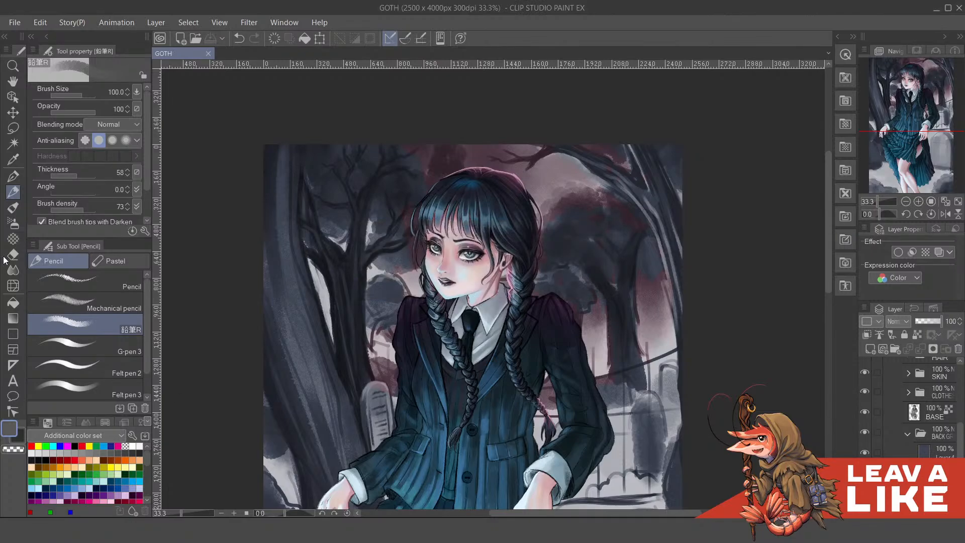
Hide the colour layer and paint dark grey foliage between the large trunk's lower part and the canvas edge
scroll(654, 153, down, 1)
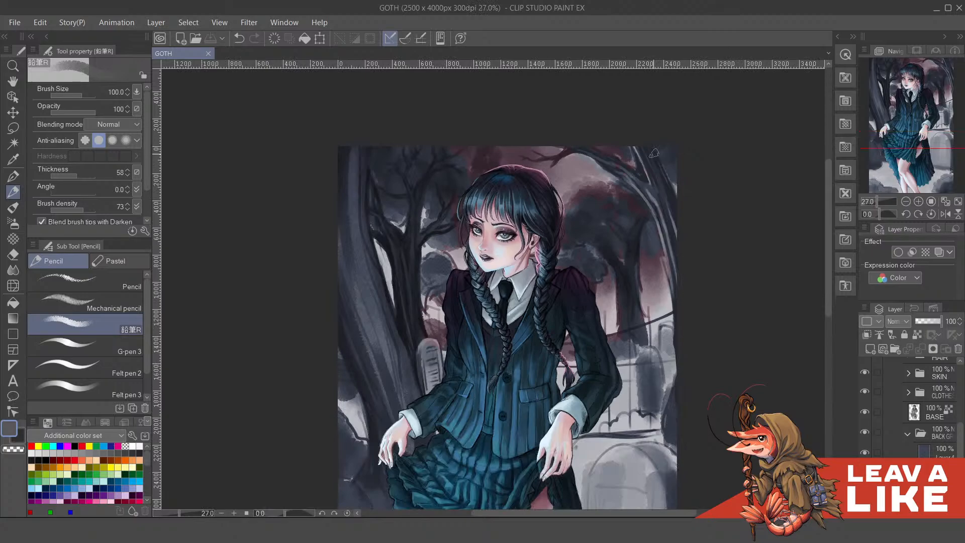
click(721, 265)
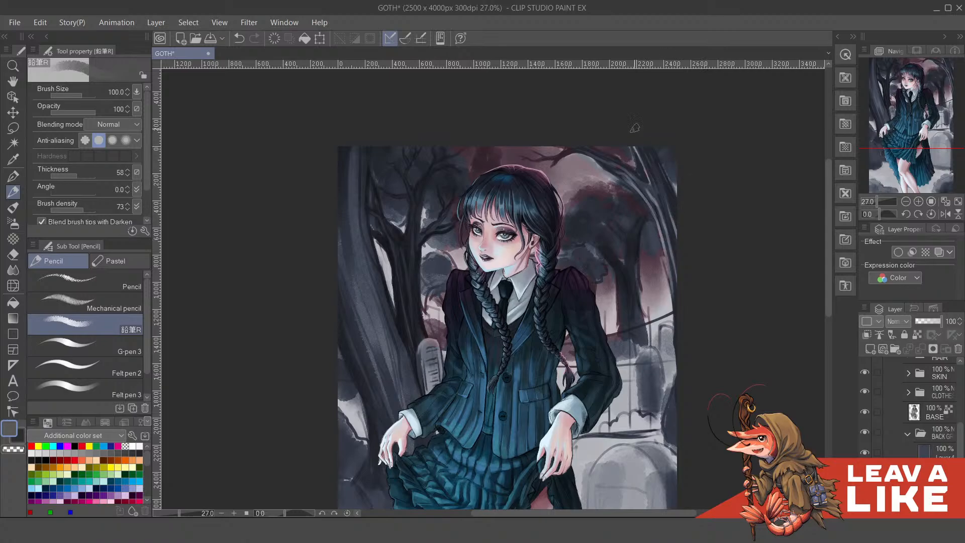
scroll(562, 153, up, 1)
mouse_move(643, 193)
mouse_down()
mouse_move(649, 224)
mouse_move(683, 239)
mouse_move(748, 231)
mouse_move(706, 242)
mouse_move(693, 212)
mouse_move(757, 179)
mouse_up()
click(865, 452)
mouse_move(483, 421)
mouse_down()
mouse_move(524, 259)
mouse_move(546, 321)
mouse_up()
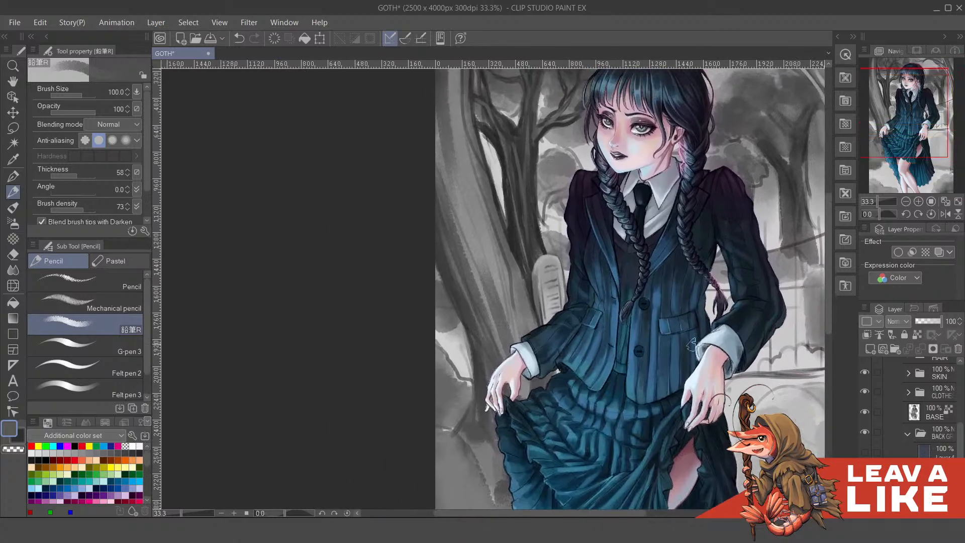
mouse_move(461, 358)
mouse_down()
mouse_move(476, 352)
mouse_move(481, 372)
mouse_up()
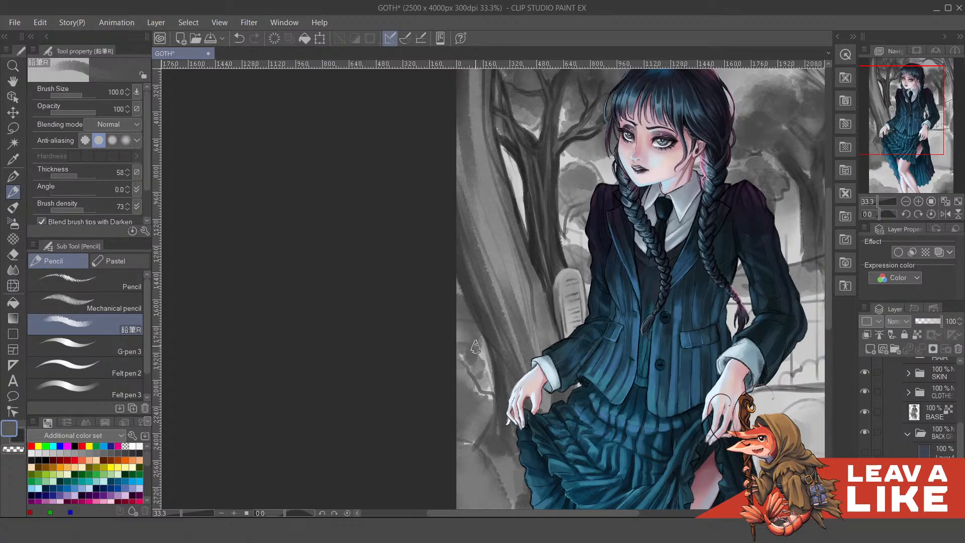
drag(489, 344, 492, 359)
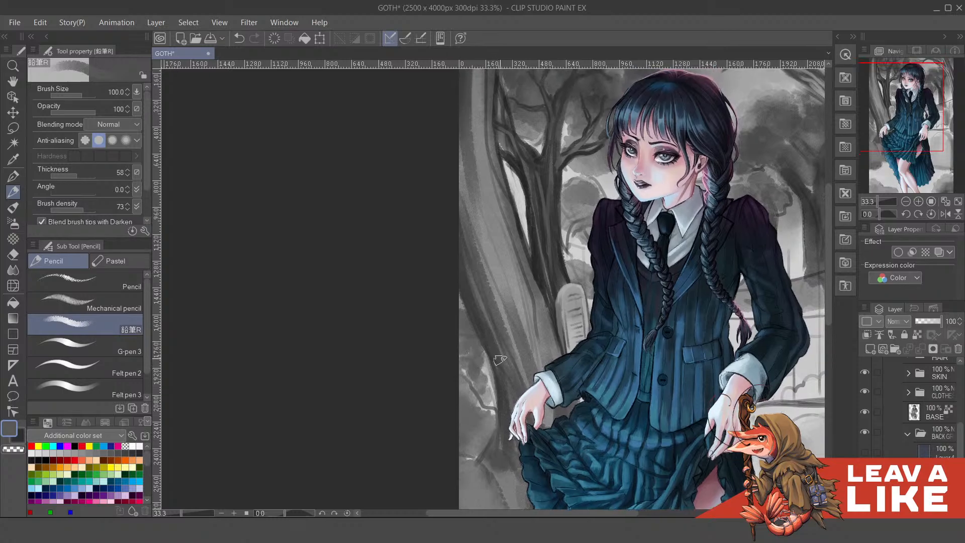
Shape the dark foliage between the large trunk's base and the canvas edge with size 100 strokes, and mirror the view
key(x)
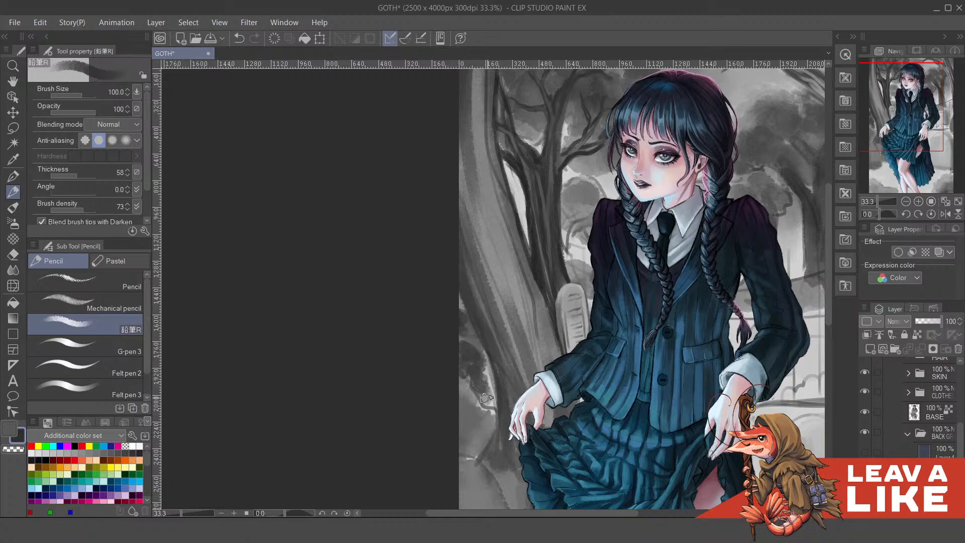
mouse_move(451, 371)
mouse_down()
mouse_move(478, 403)
mouse_move(483, 362)
mouse_move(480, 402)
mouse_move(475, 388)
mouse_move(483, 410)
mouse_up()
drag(492, 346, 474, 323)
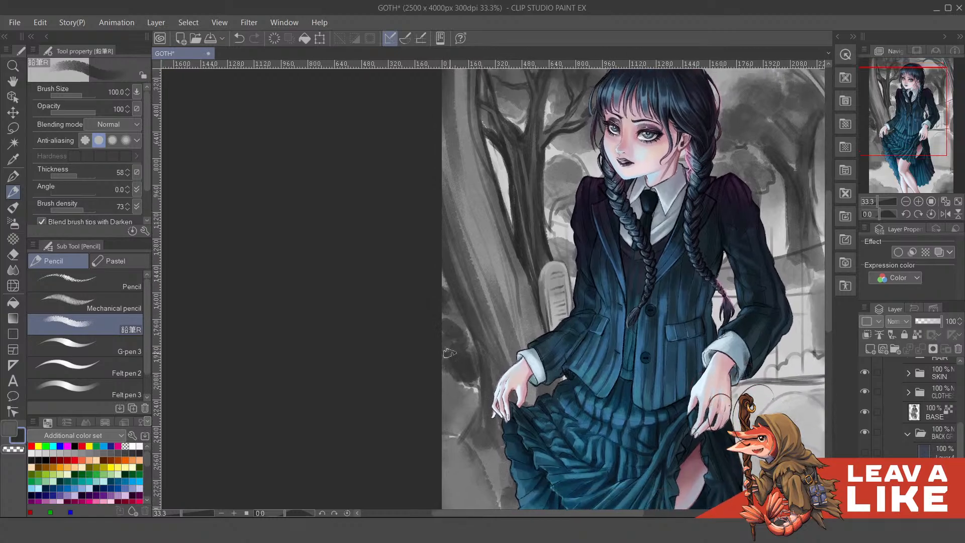
mouse_move(455, 359)
mouse_down()
mouse_move(433, 372)
mouse_move(468, 398)
mouse_move(486, 343)
mouse_up()
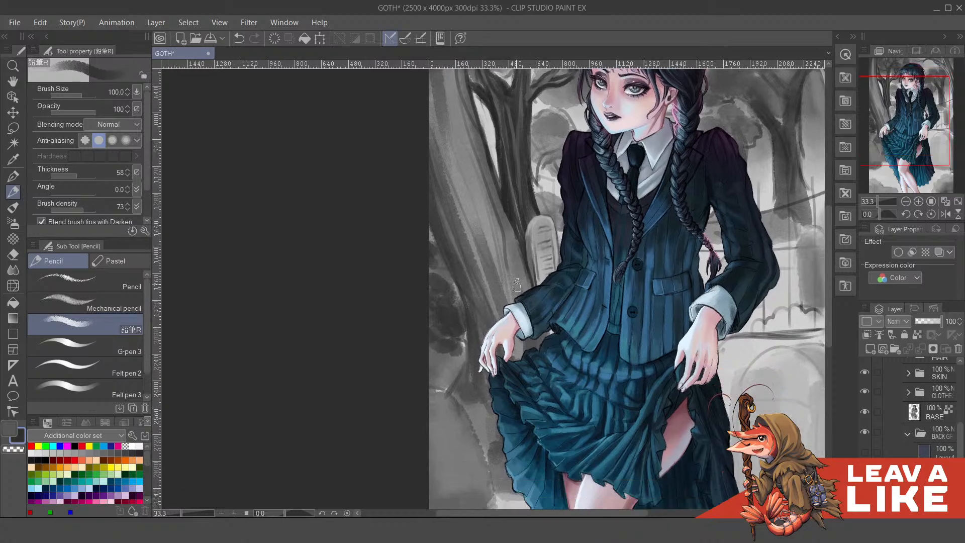
key(h)
scroll(547, 356, down, 1)
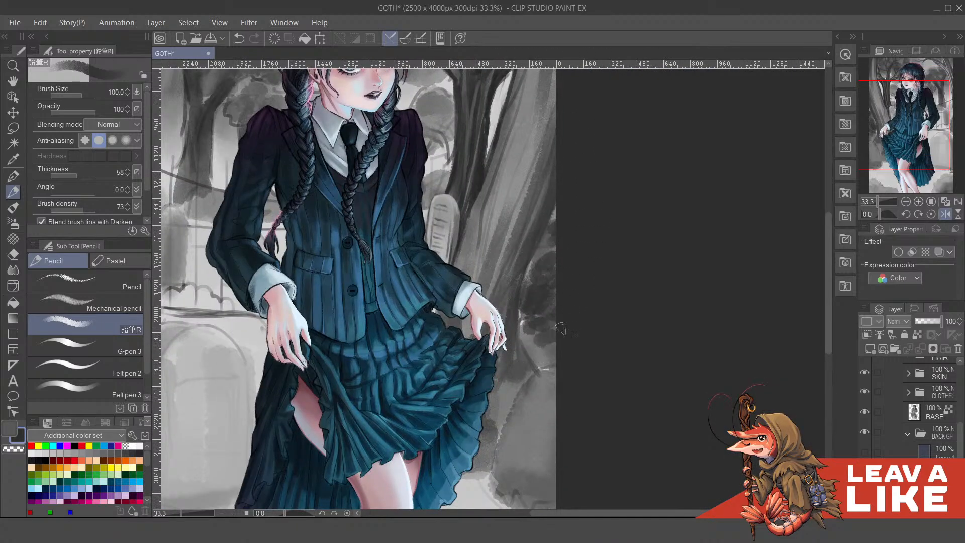
Reduce the brush size to 60 and refine the foliage beside the large trunk, alternating between the two greys
mouse_move(552, 357)
mouse_down()
mouse_move(525, 325)
mouse_move(533, 347)
mouse_move(541, 338)
mouse_move(536, 358)
mouse_move(542, 351)
mouse_up()
scroll(545, 339, up, 1)
key(bracketleft)
key(bracketleft)
key(bracketleft)
key(x)
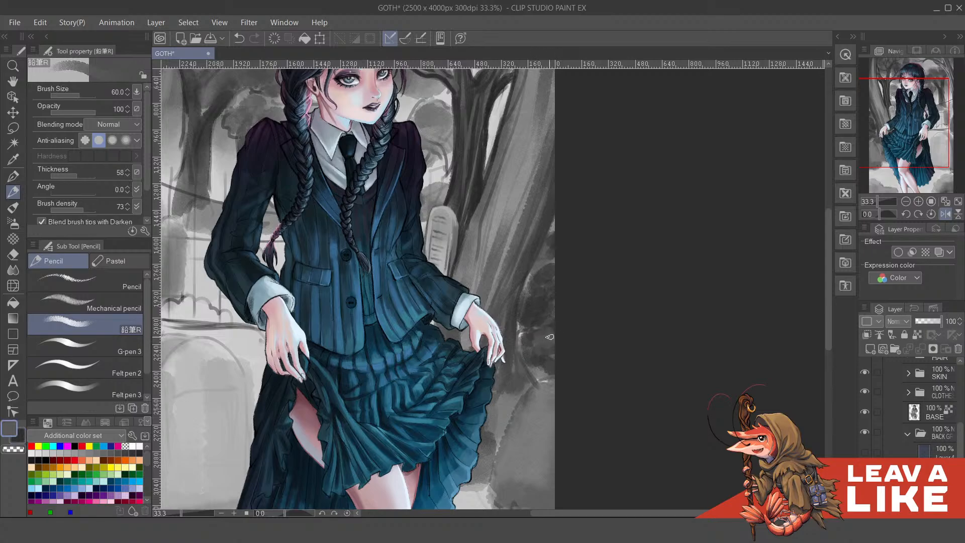
key(x)
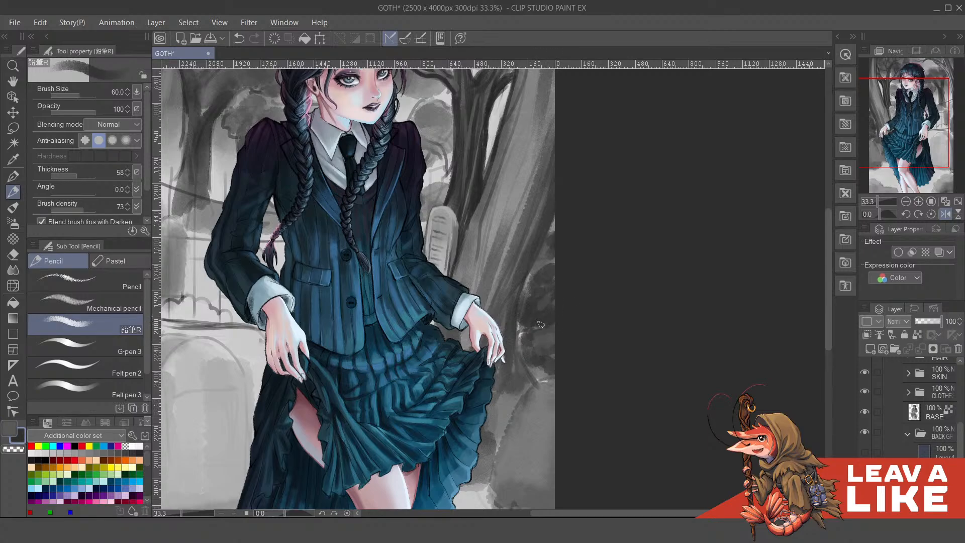
key(x)
mouse_move(529, 304)
mouse_down()
mouse_move(545, 274)
mouse_move(593, 303)
mouse_up()
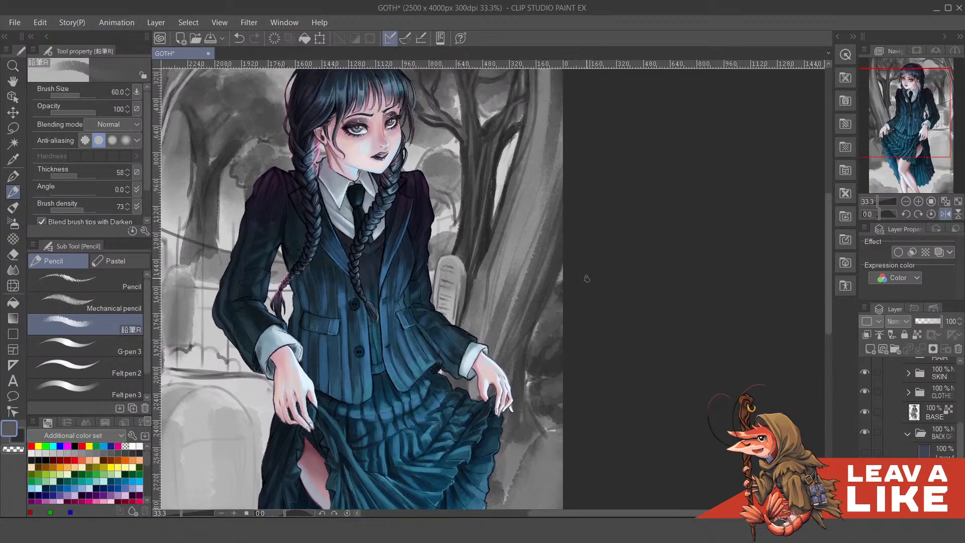
Undo the last foliage stroke and save the file
key(x)
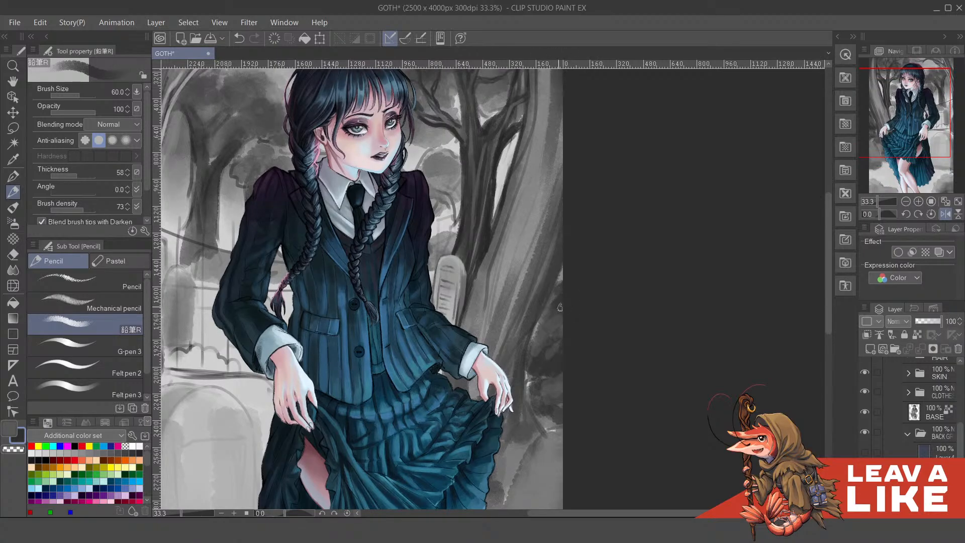
key(ctrl+z)
scroll(632, 208, down, 1)
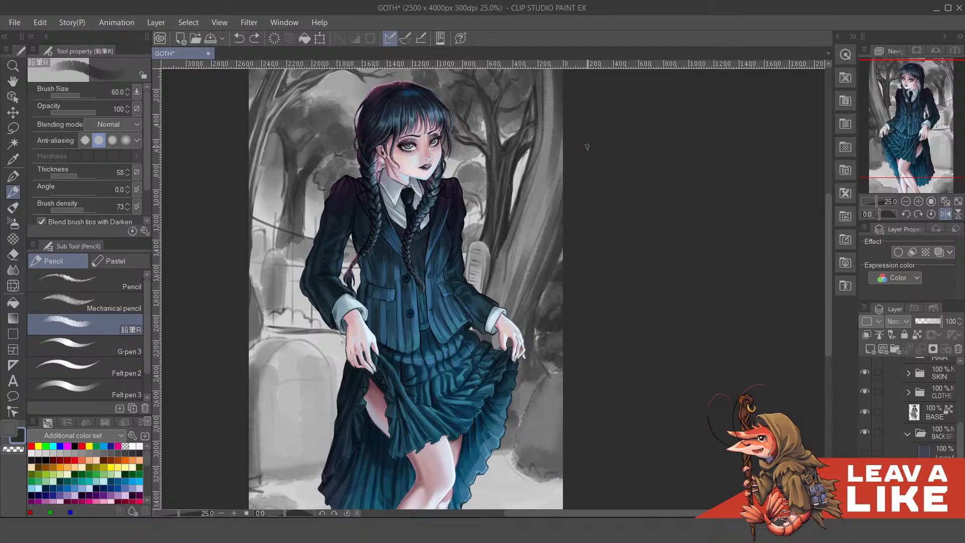
key(ctrl+s)
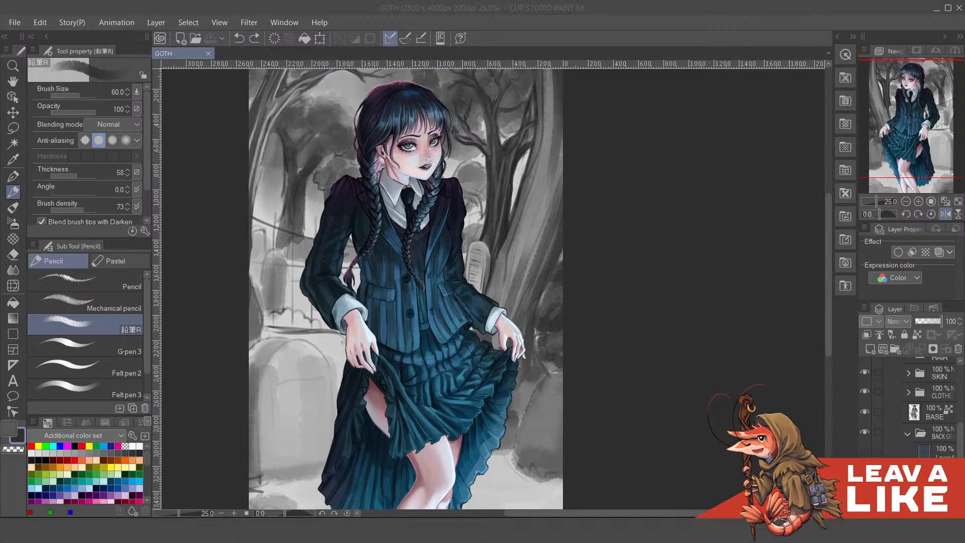
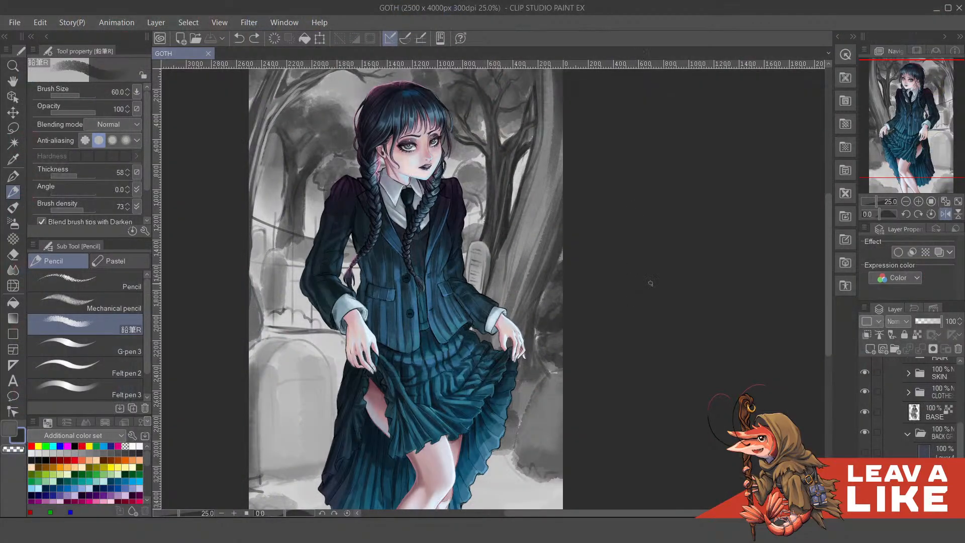
Darken the rounded foliage shapes between the large trunk's lower part and the canvas edge using the size 60 pencil
click(650, 283)
drag(573, 284, 605, 308)
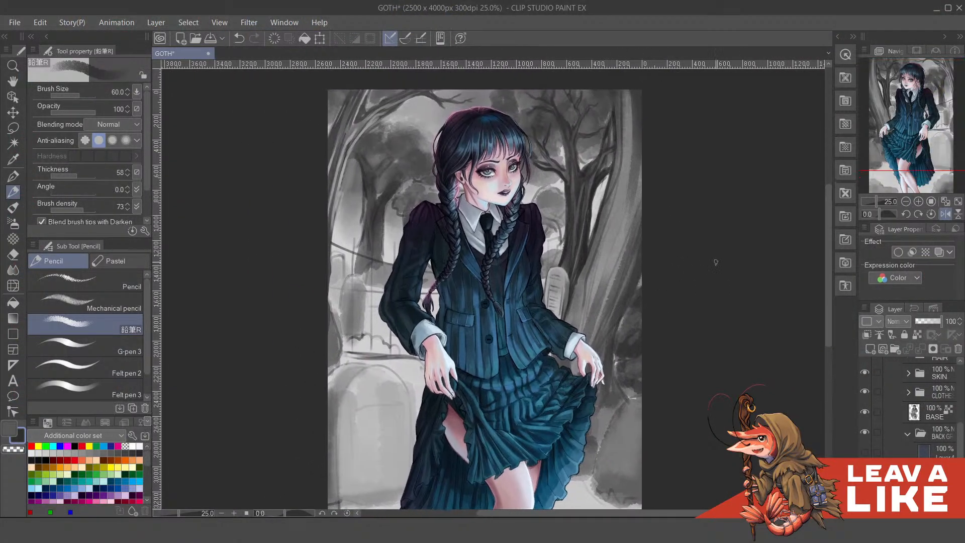
drag(706, 322, 687, 303)
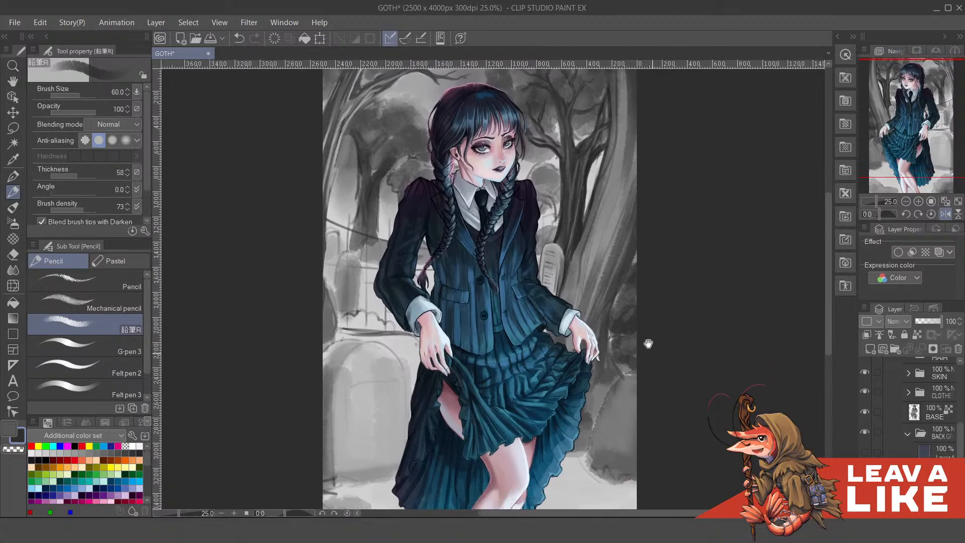
drag(649, 343, 635, 335)
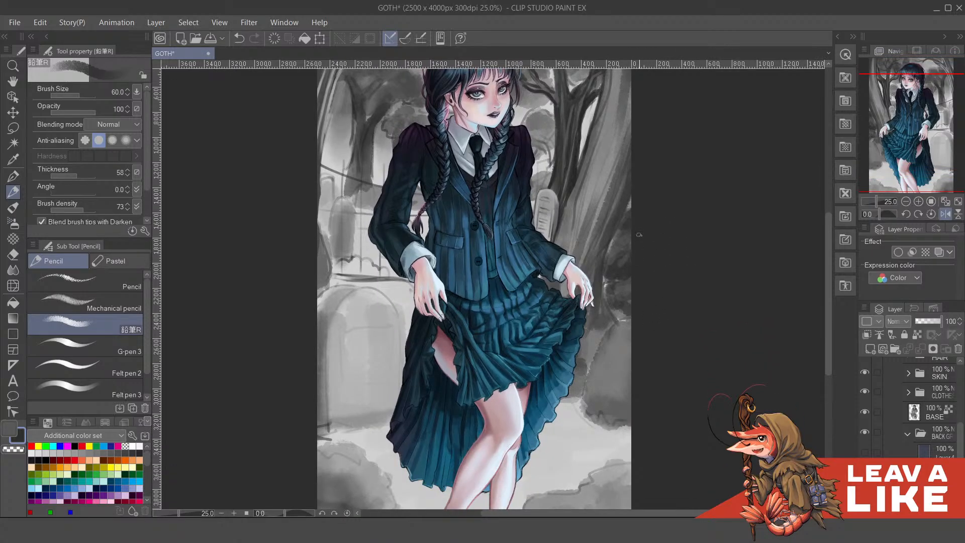
scroll(639, 279, up, 2)
drag(636, 287, 638, 323)
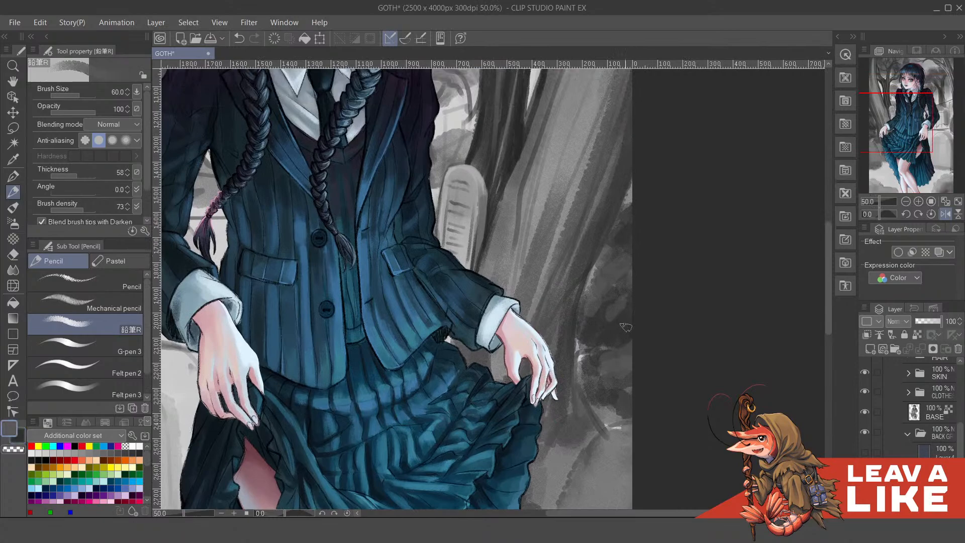
key(x)
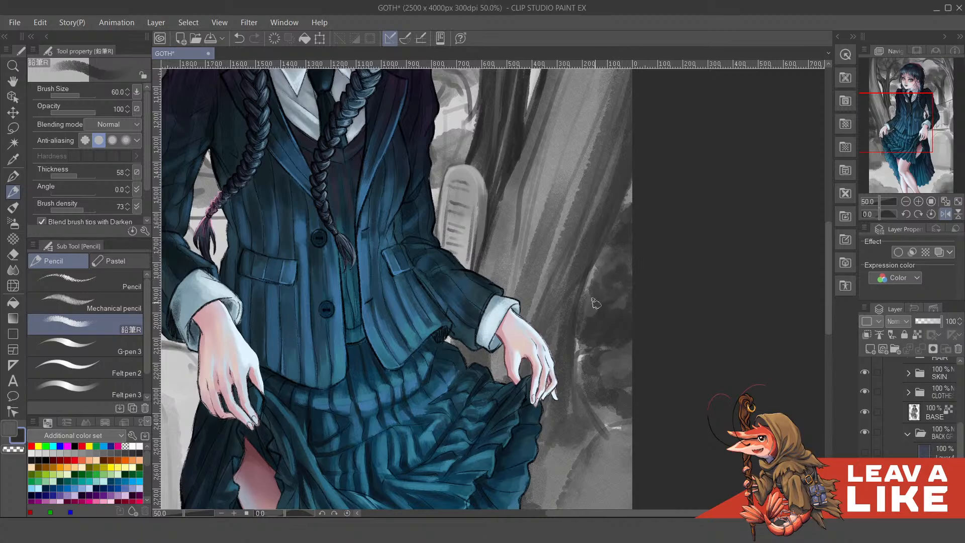
key(x)
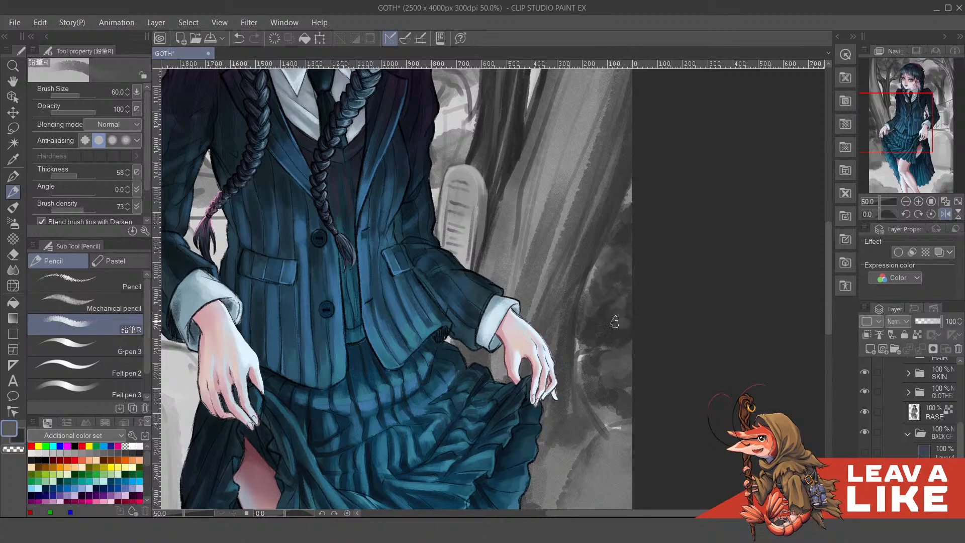
Switch to a lighter grey and dab rounded leaf highlights over the dark foliage beside the large trunk
key(c)
click(650, 280)
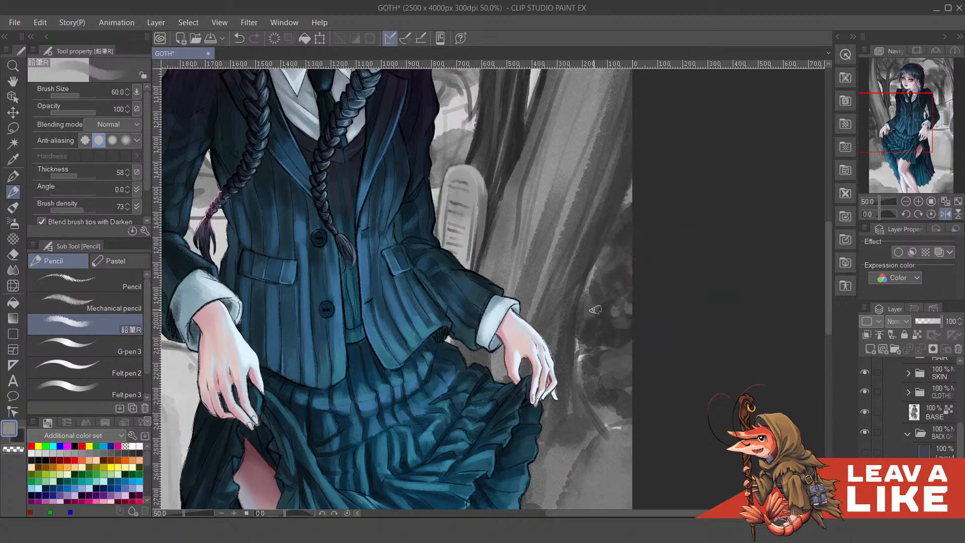
click(601, 307)
click(614, 304)
click(607, 298)
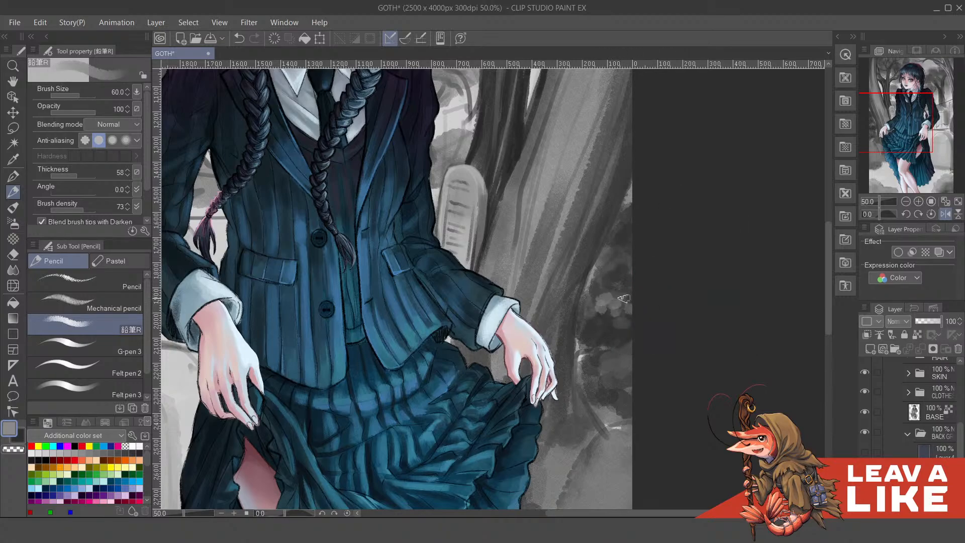
click(623, 290)
click(618, 286)
click(630, 288)
click(621, 269)
click(613, 268)
click(614, 258)
click(625, 253)
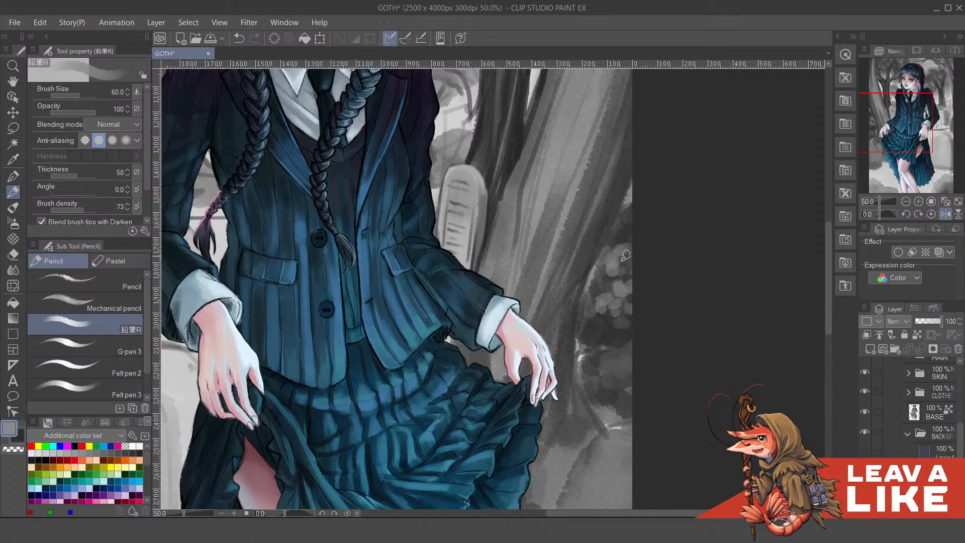
click(626, 258)
Examine the leaf highlights close up and against the whole figure, then restore the unmirrored view
key(ctrl+minus)
key(ctrl+minus)
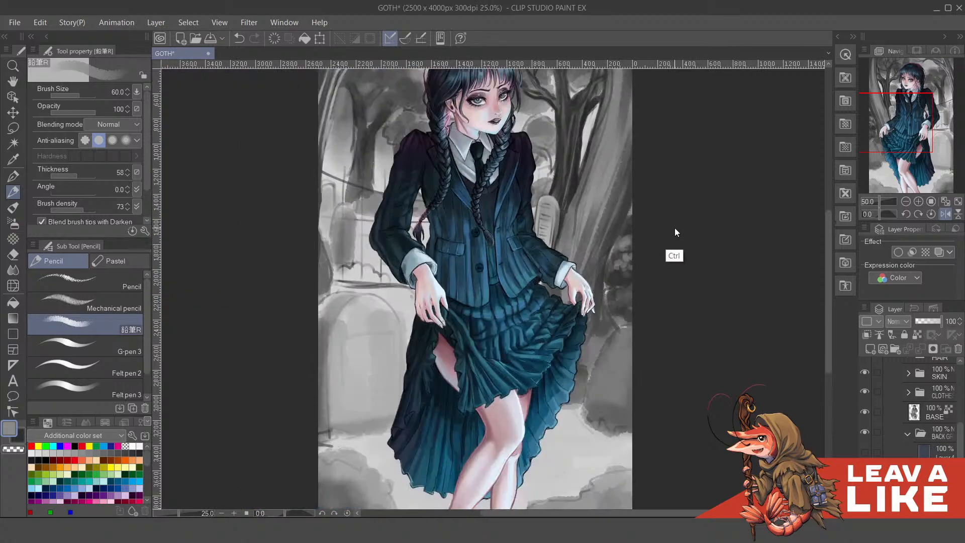
key(ctrl+plus)
key(ctrl+plus)
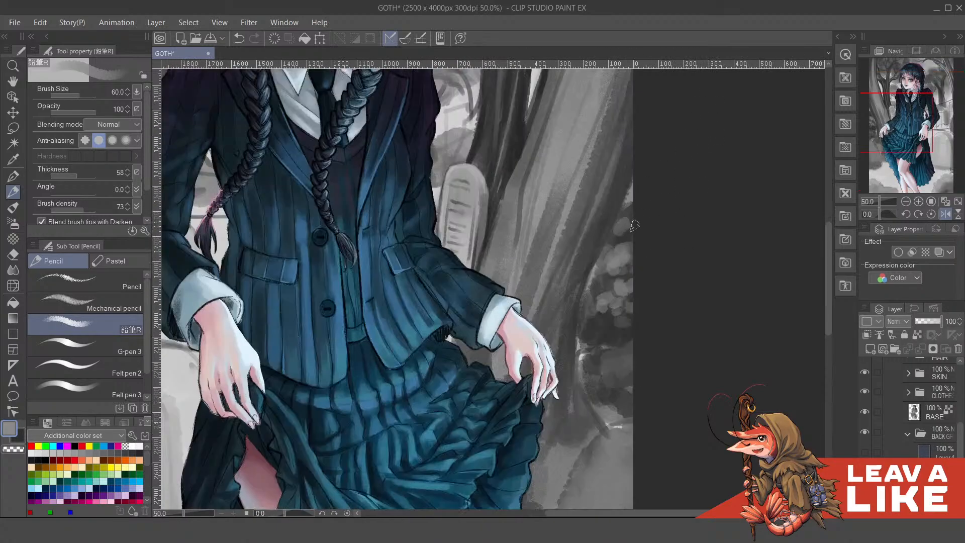
key(ctrl+minus)
key(ctrl+minus)
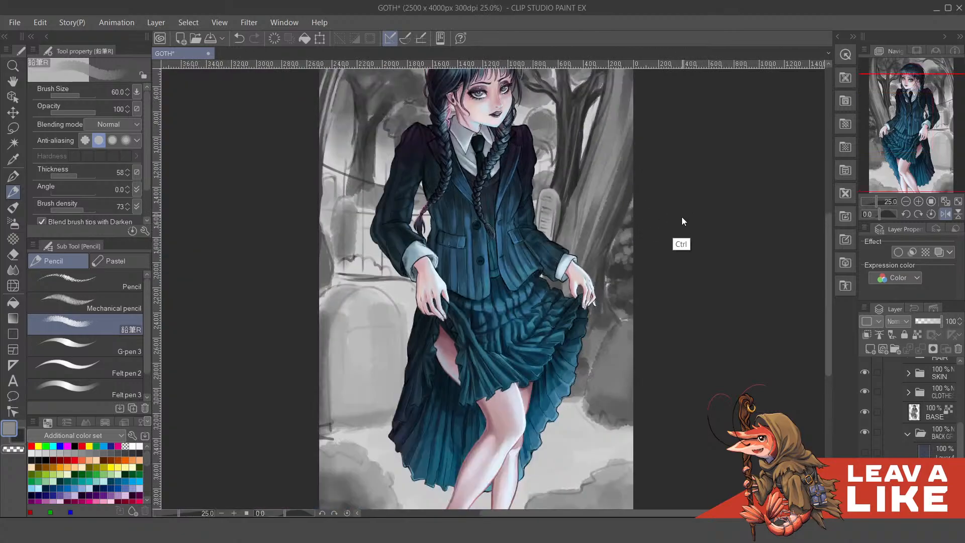
key(ctrl+plus)
key(h)
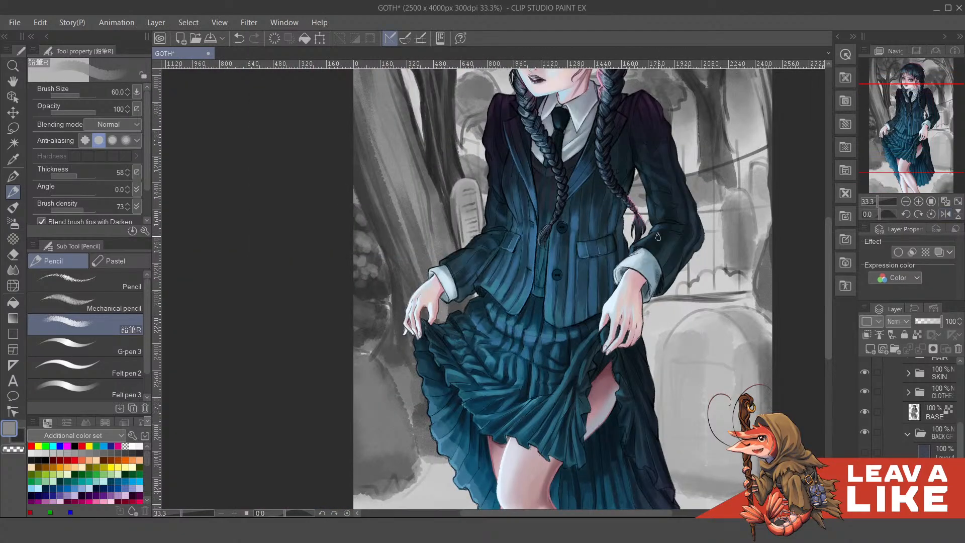
Paint a darker bush behind the narrow tombstone beside the girl's sleeve, undoing an unwanted stroke along the way
drag(534, 201, 569, 323)
key(ctrl+plus)
key(x)
mouse_move(532, 293)
mouse_down()
mouse_move(554, 304)
mouse_move(561, 322)
mouse_up()
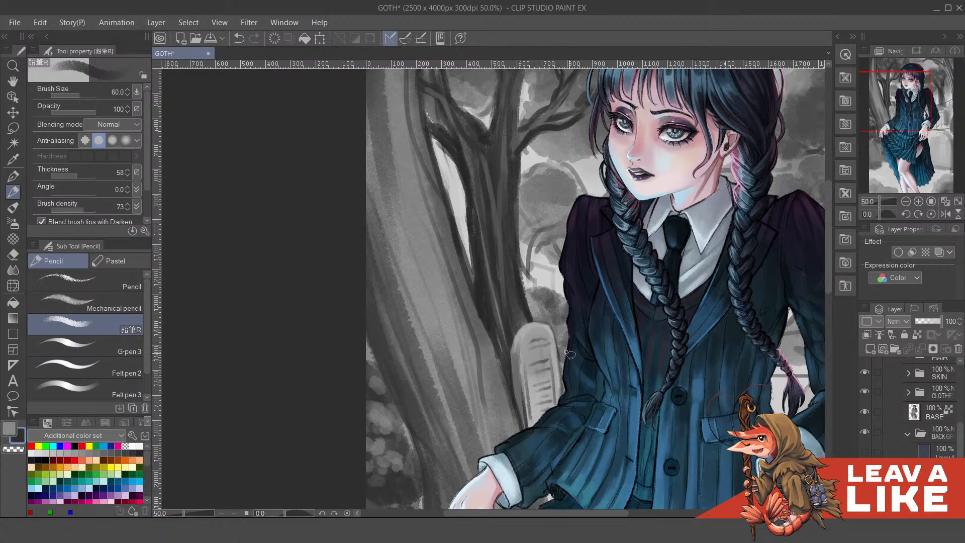
key(x)
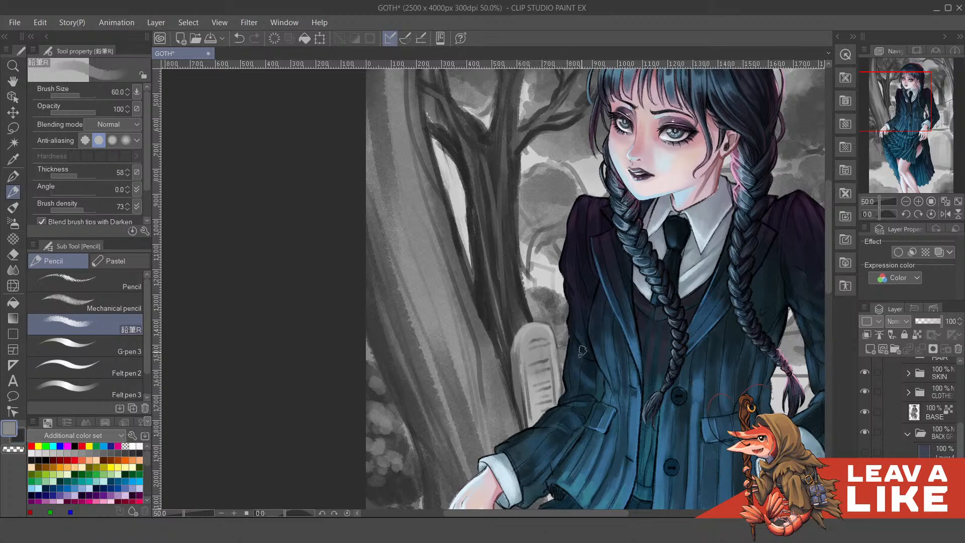
key(ctrl)
key(ctrl+z)
key(x)
mouse_move(570, 333)
mouse_down()
mouse_move(552, 326)
mouse_move(552, 313)
mouse_move(564, 333)
mouse_move(540, 296)
mouse_move(526, 300)
mouse_move(538, 300)
mouse_move(536, 313)
mouse_move(550, 318)
mouse_move(535, 297)
mouse_up()
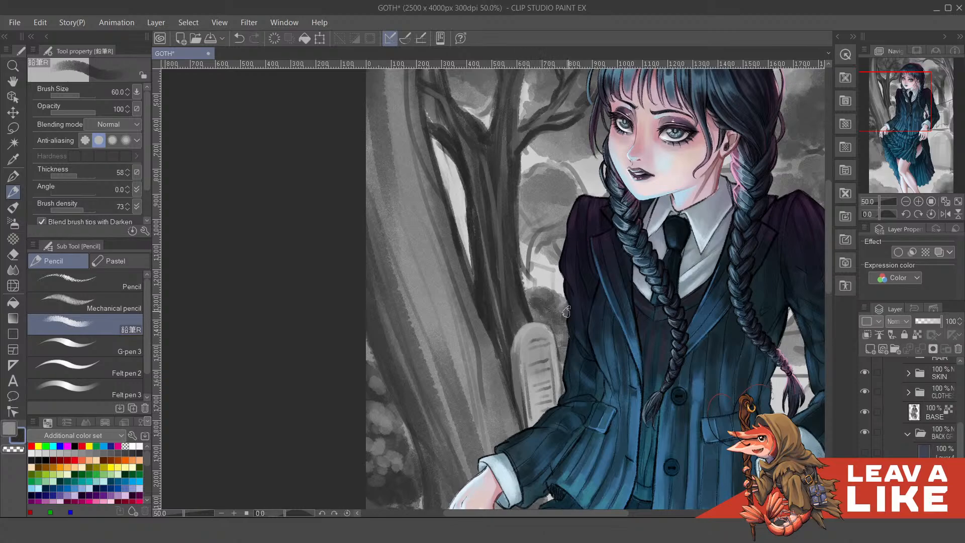
scroll(556, 302, up, 2)
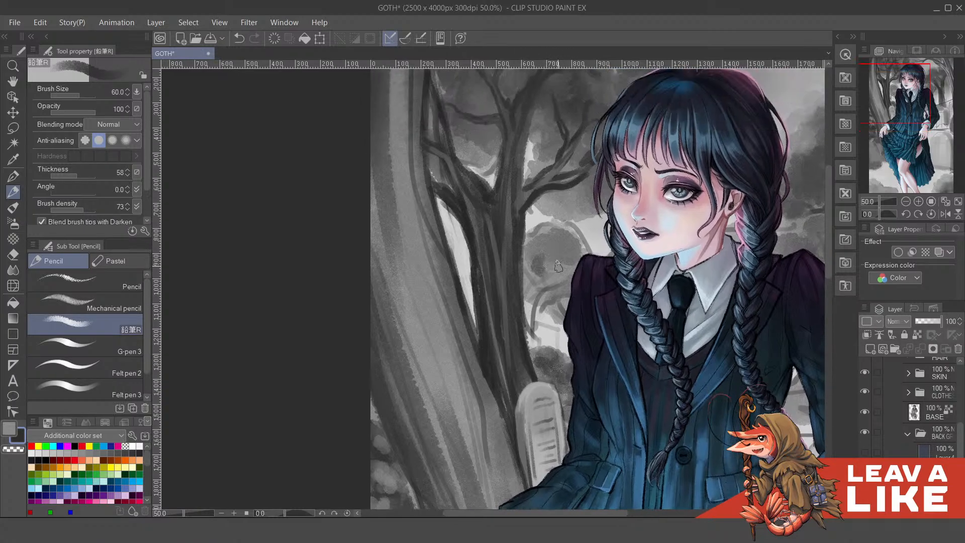
Reduce the brush size to 30 and paint a small distant tree between the dark trunk and the girl's shoulder
key(ctrl+z)
mouse_move(553, 278)
mouse_down()
mouse_move(531, 321)
mouse_move(528, 301)
mouse_move(538, 299)
mouse_move(536, 313)
mouse_move(572, 300)
mouse_up()
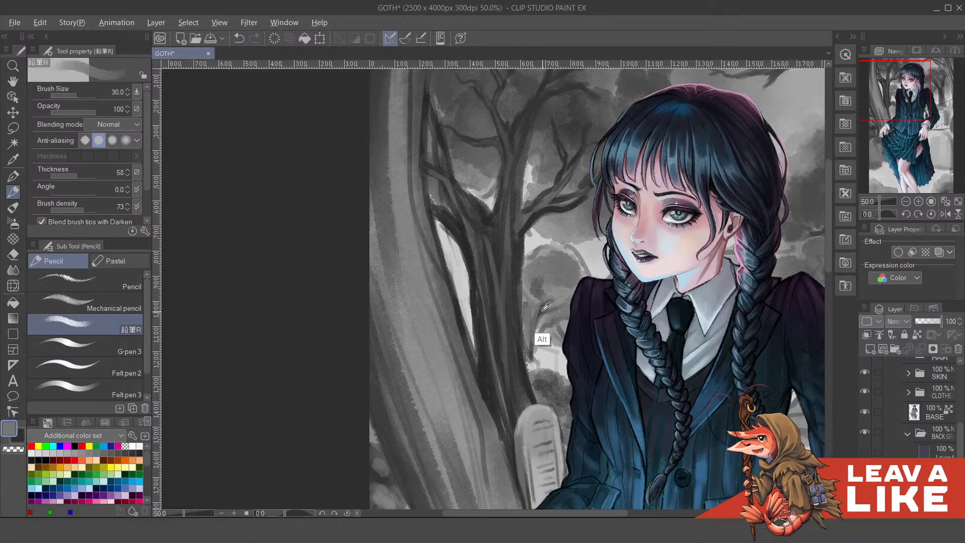
mouse_move(527, 351)
mouse_down()
mouse_move(530, 296)
mouse_move(537, 312)
mouse_move(524, 291)
mouse_up()
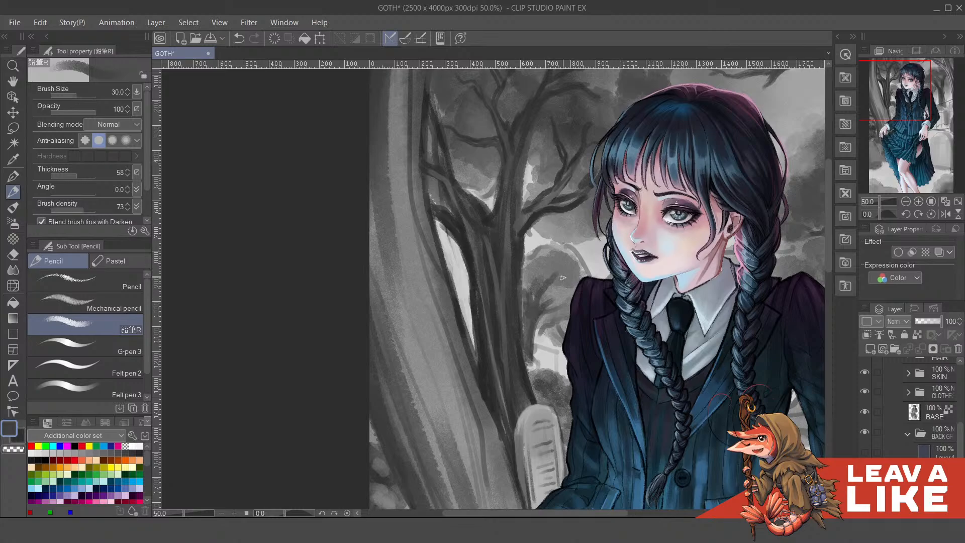
key(ctrl+z)
Set the brush size to 17 and try strokes of sampled grey along the dark trunk's edge beside the small tree
key(bracketleft)
key(bracketleft)
ctrl+click(551, 298)
drag(504, 302, 502, 371)
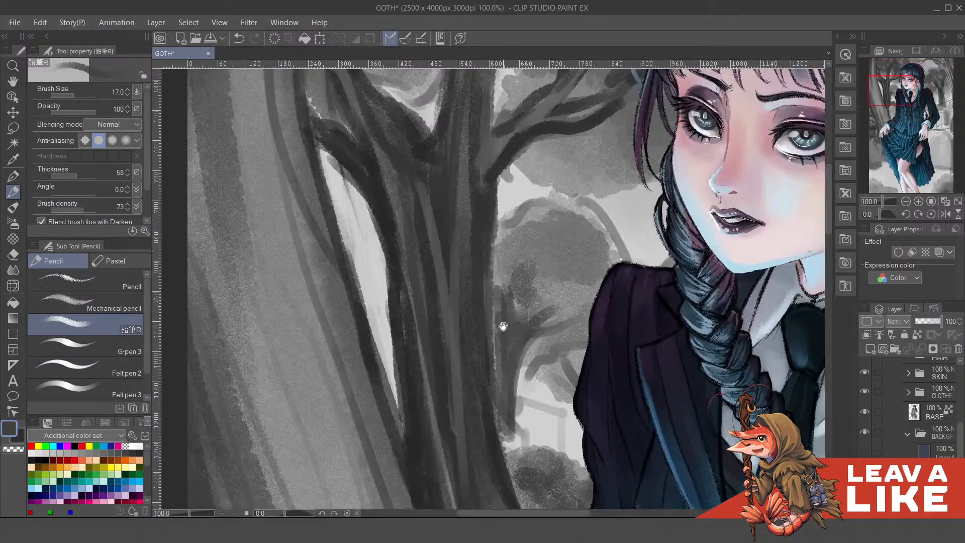
drag(503, 327, 503, 340)
key(x)
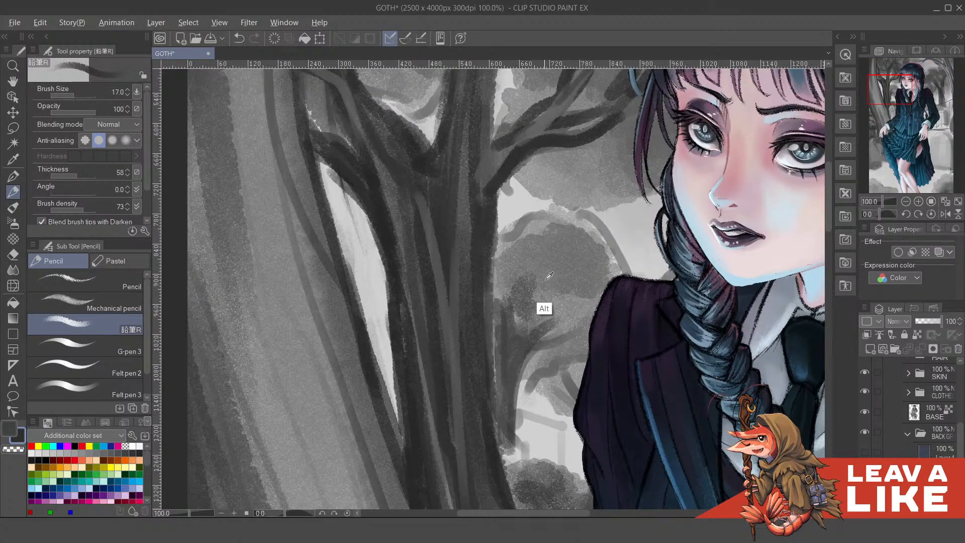
alt+click(542, 310)
drag(497, 306, 493, 405)
key(ctrl+z)
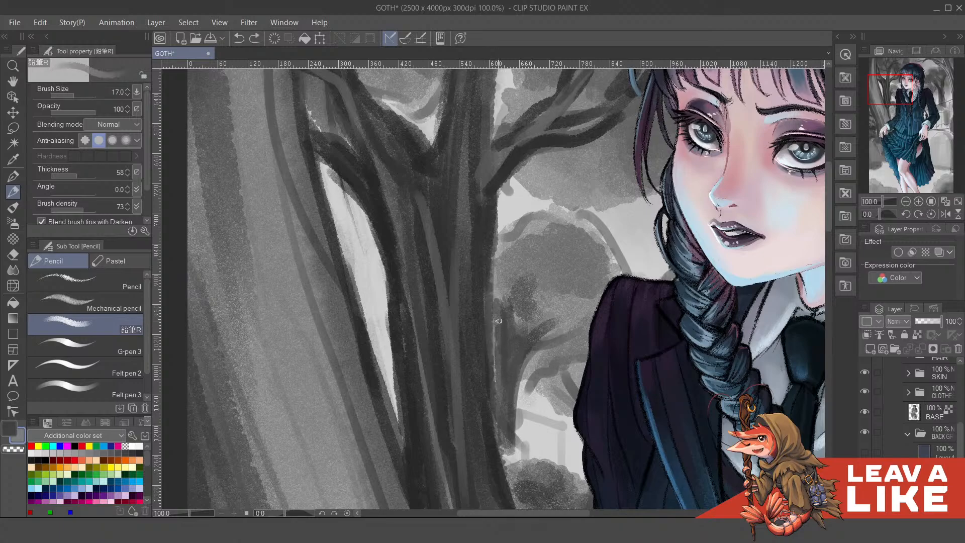
drag(497, 308, 502, 392)
drag(498, 344, 501, 391)
key(ctrl+z)
Sample the light background grey and paint a thin bright gap between the dark trunk and the small distant tree
alt+click(532, 439)
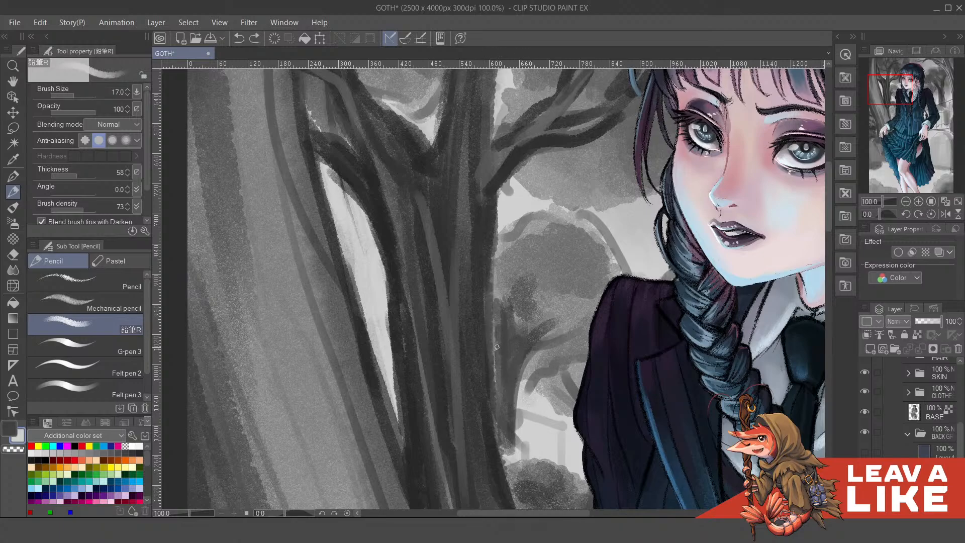
drag(495, 326, 496, 396)
drag(497, 358, 496, 397)
mouse_move(495, 343)
mouse_down()
mouse_move(499, 434)
mouse_move(497, 379)
mouse_up()
mouse_move(541, 428)
mouse_down()
mouse_move(538, 414)
mouse_move(517, 412)
mouse_move(528, 416)
mouse_up()
key(x)
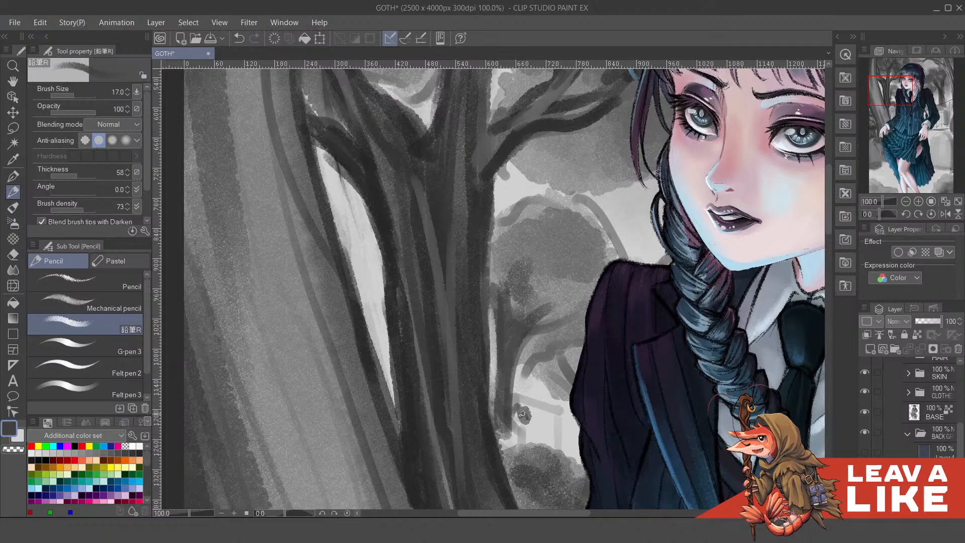
Undo the last strokes at the base of the small distant tree between the dark trunk and the girl's shoulder
key(ctrl+z)
key(ctrl+z)
drag(540, 406, 549, 421)
key(ctrl+z)
scroll(623, 327, down, 3)
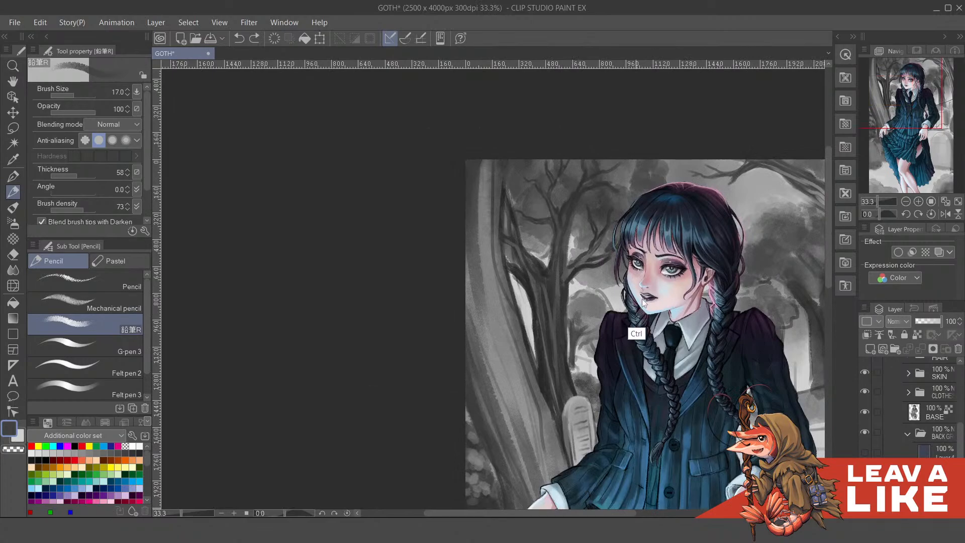
scroll(670, 276, up, 4)
scroll(588, 344, up, 2)
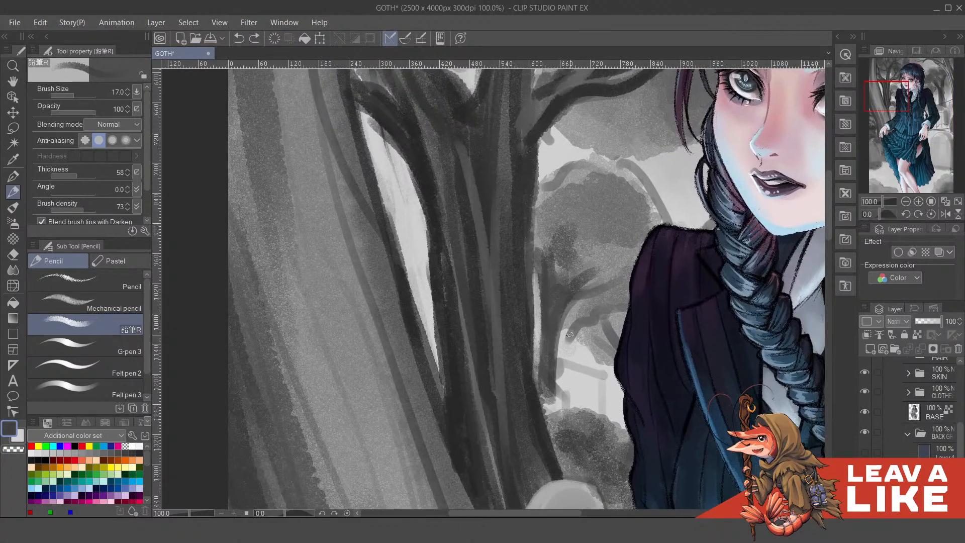
Paint the small distant tree's trunk base wider and fill in the grey beneath its branches
drag(557, 334, 572, 397)
mouse_move(556, 364)
mouse_down()
mouse_move(560, 393)
mouse_move(562, 371)
mouse_move(566, 387)
mouse_move(546, 412)
mouse_move(555, 388)
mouse_move(546, 413)
mouse_up()
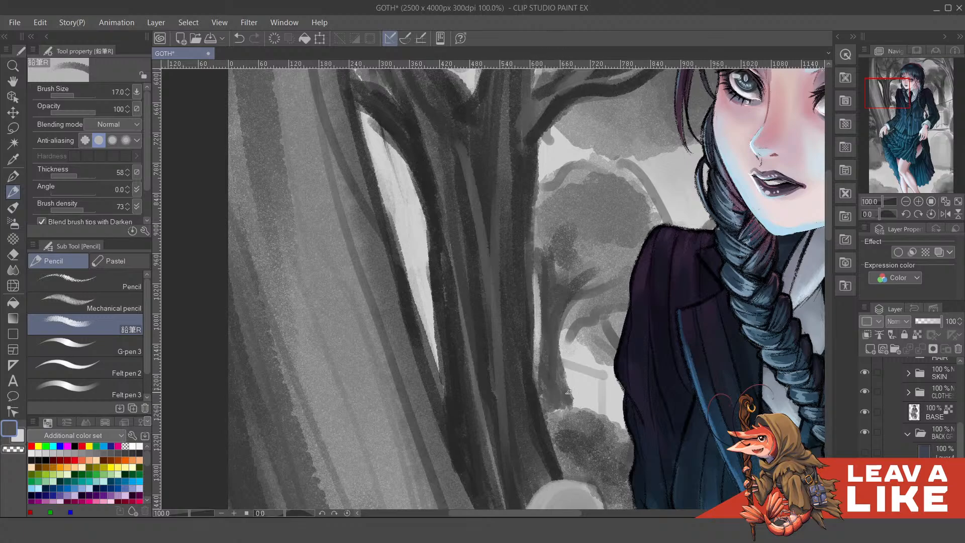
drag(598, 312, 591, 393)
drag(600, 295, 597, 344)
Sample the crown's mid grey and fill out the small distant tree's crown, enlarging the brush to 50
alt+click(598, 312)
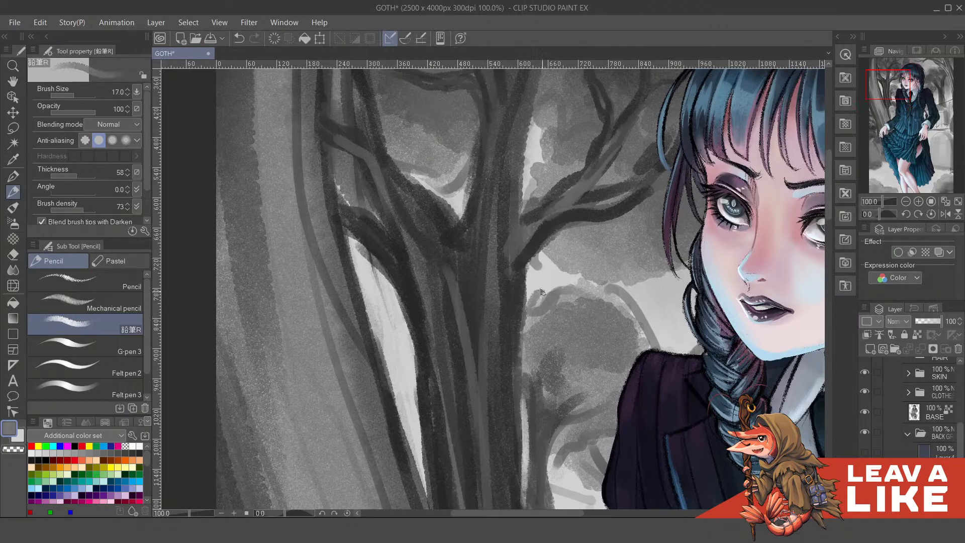
drag(546, 302, 532, 335)
key(])
key(])
key(])
key(])
key(])
mouse_move(564, 298)
mouse_down()
mouse_move(549, 298)
mouse_move(564, 293)
mouse_move(595, 314)
mouse_move(636, 312)
mouse_move(658, 347)
mouse_move(644, 317)
mouse_move(608, 302)
mouse_move(631, 333)
mouse_up()
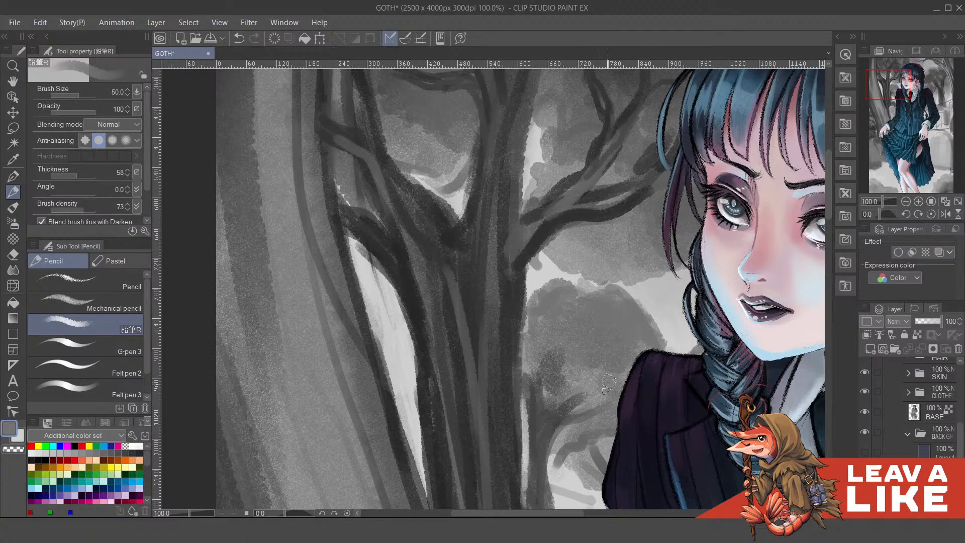
mouse_move(565, 378)
mouse_down()
mouse_move(540, 341)
mouse_move(597, 359)
mouse_up()
Mirror the canvas view and paint a grey patch of distant foliage in the bright gap between the two large trunks
key(h)
scroll(619, 204, down, 3)
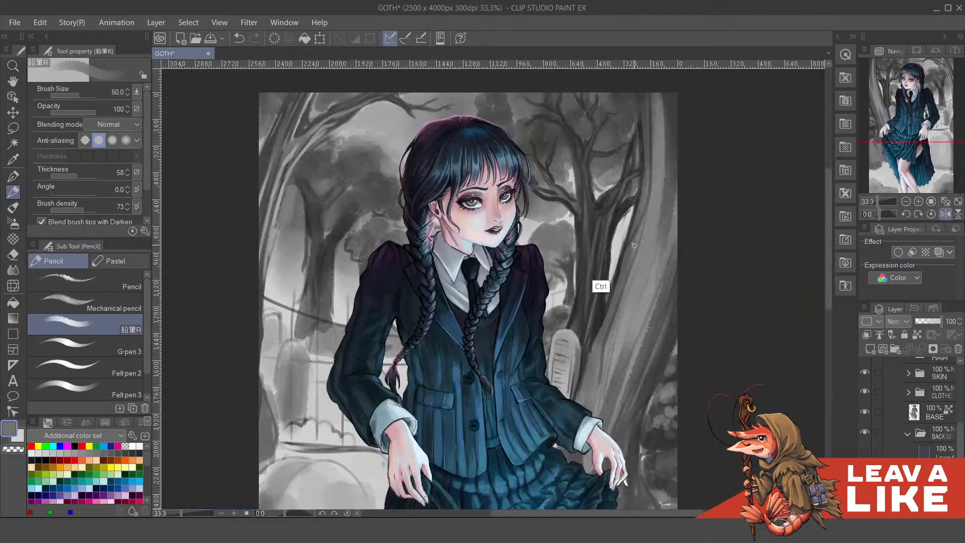
scroll(599, 282, up, 2)
mouse_move(610, 231)
mouse_down()
mouse_move(599, 261)
mouse_move(599, 247)
mouse_move(605, 264)
mouse_move(601, 226)
mouse_move(599, 282)
mouse_move(595, 271)
mouse_move(583, 286)
mouse_up()
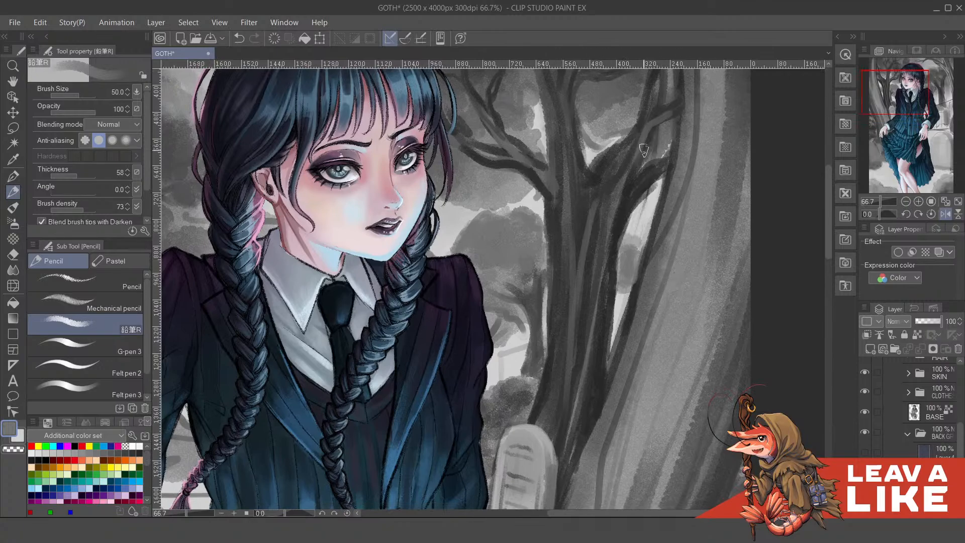
key(ctrl+minus)
key(ctrl+minus)
scroll(662, 192, down, 1)
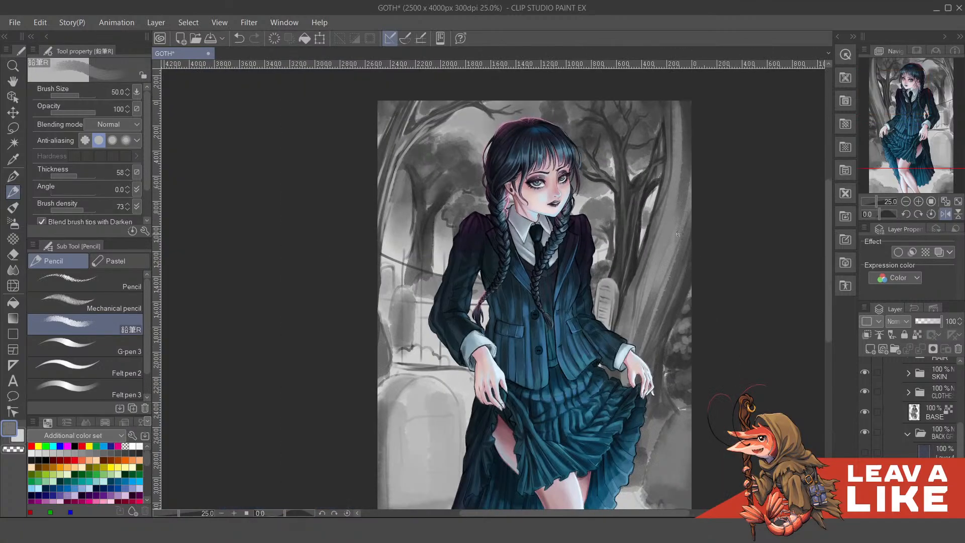
scroll(610, 252, up, 3)
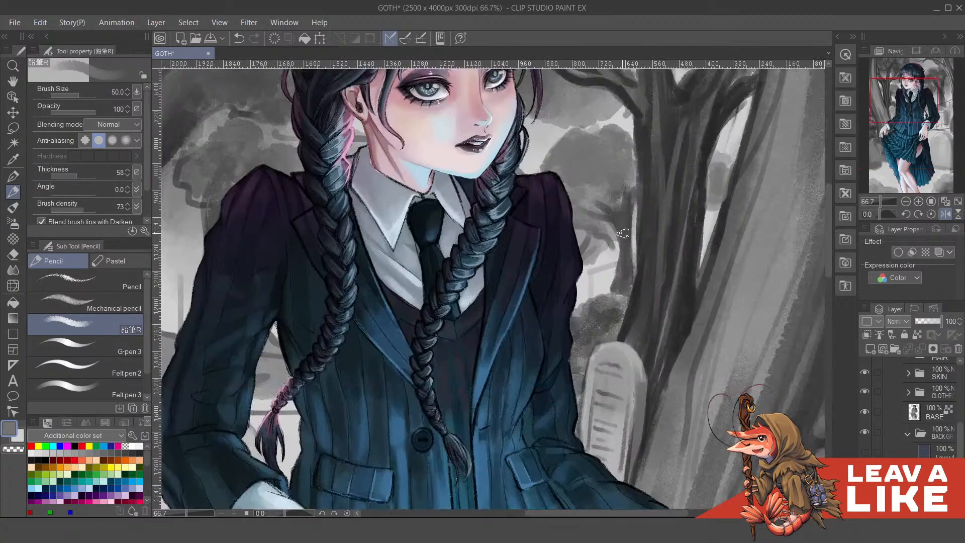
Paint light background grey under the small distant tree's branches, reducing the brush to 25 for the edges
drag(612, 245, 616, 287)
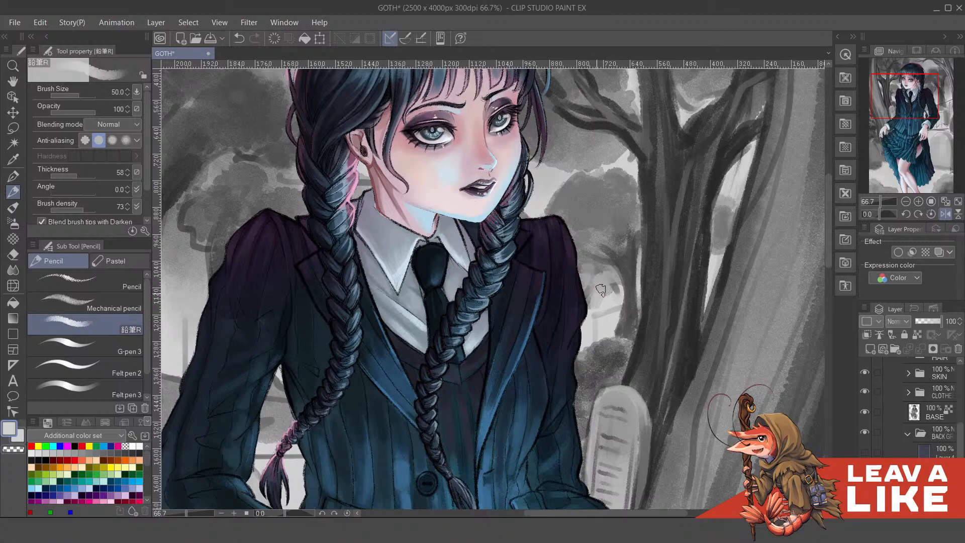
drag(624, 272, 621, 270)
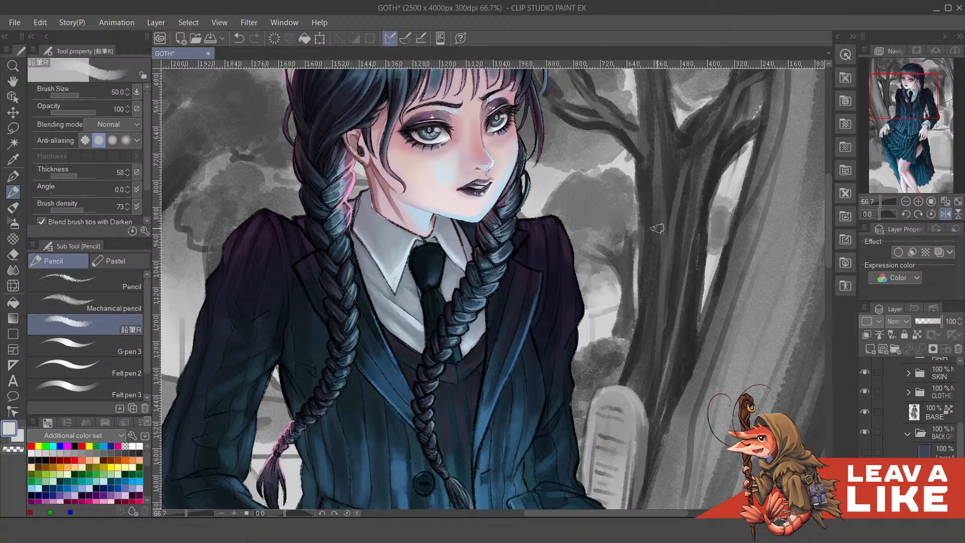
drag(606, 251, 609, 282)
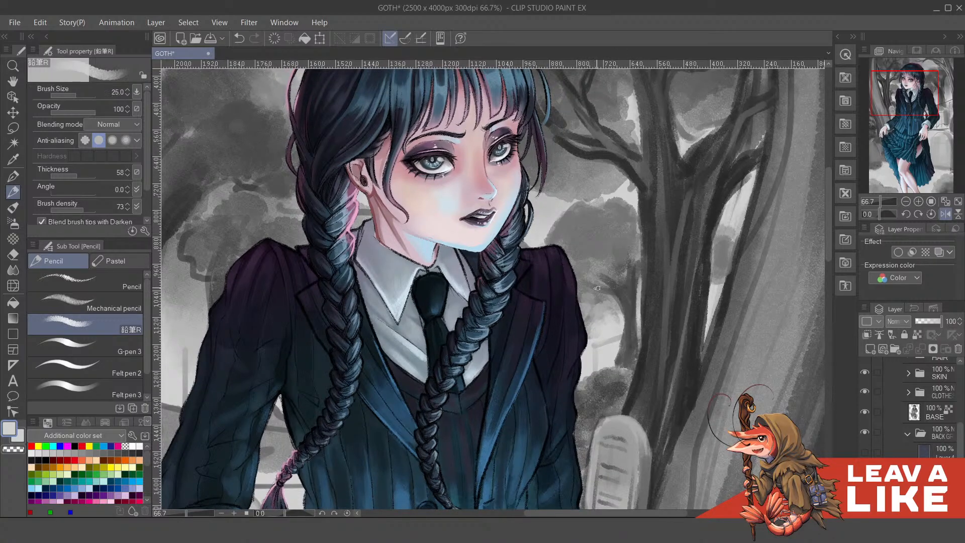
scroll(597, 294, up, 1)
mouse_move(575, 322)
mouse_down()
mouse_move(572, 342)
mouse_move(616, 327)
mouse_move(600, 316)
mouse_move(630, 328)
mouse_move(622, 432)
mouse_up()
Set the brush size to 15 and paint thin dark branches reaching into the small distant tree's crown
key(bracketleft)
key(bracketleft)
key(bracketleft)
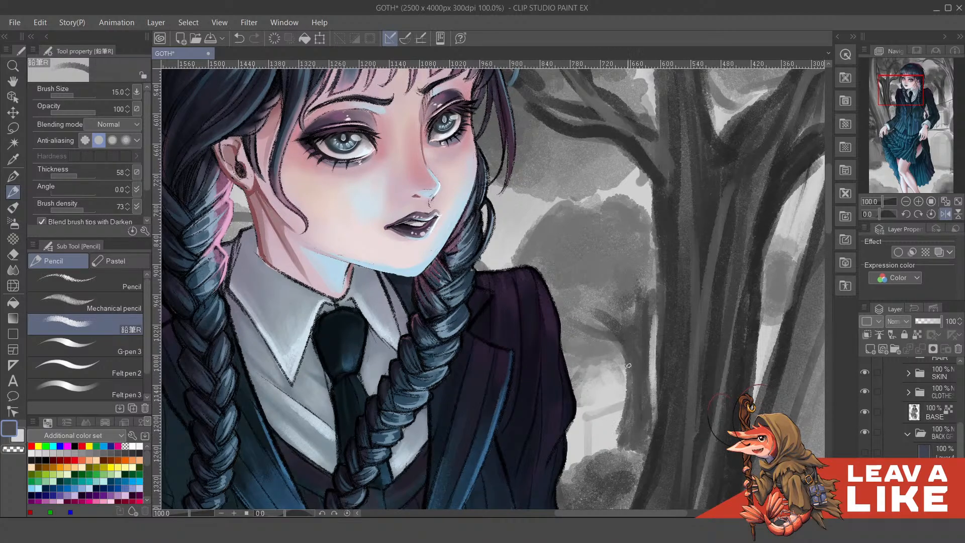
mouse_move(629, 365)
mouse_down()
mouse_move(616, 442)
mouse_move(599, 406)
mouse_up()
key(ctrl+z)
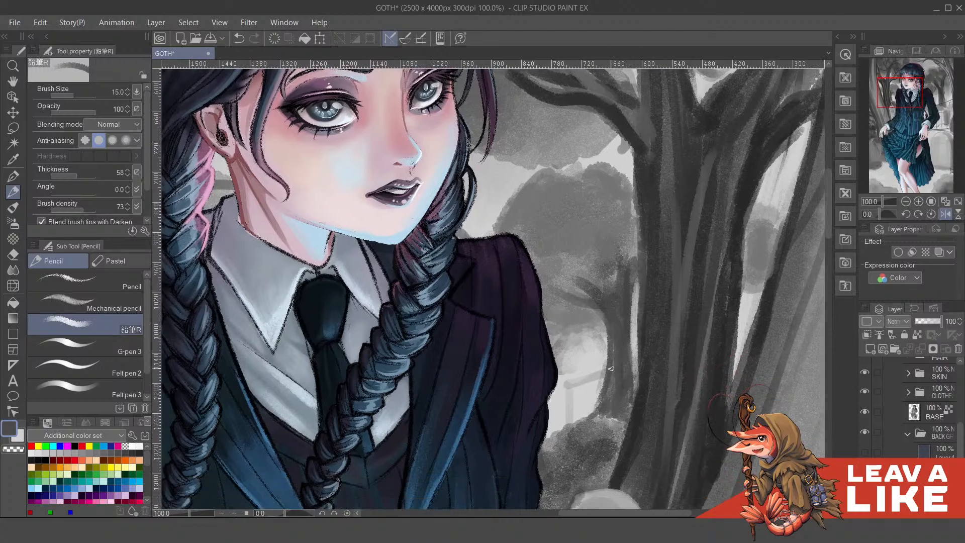
mouse_move(607, 357)
mouse_down()
mouse_move(576, 324)
mouse_move(570, 283)
mouse_move(612, 326)
mouse_move(599, 305)
mouse_move(548, 290)
mouse_move(538, 257)
mouse_move(593, 291)
mouse_move(561, 262)
mouse_move(555, 220)
mouse_up()
key(ctrl+z)
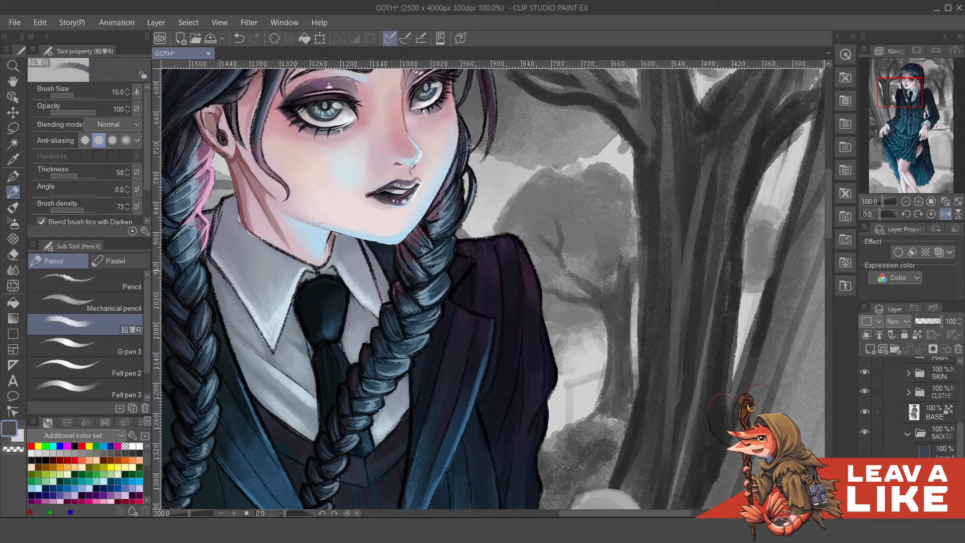
mouse_move(620, 279)
mouse_down()
mouse_move(594, 220)
mouse_move(614, 285)
mouse_up()
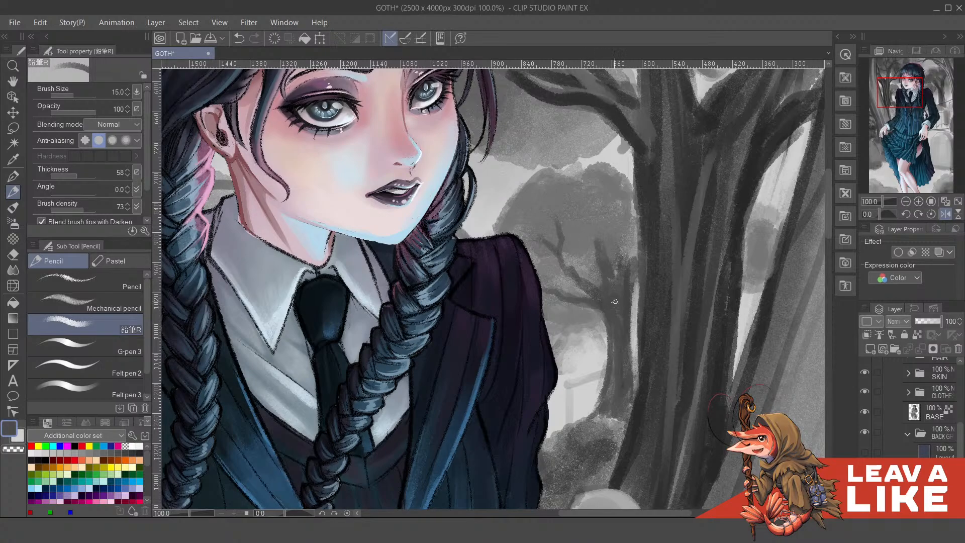
mouse_move(622, 267)
mouse_down()
mouse_move(639, 248)
mouse_move(628, 258)
mouse_move(578, 226)
mouse_move(600, 263)
mouse_move(562, 225)
mouse_move(609, 260)
mouse_move(613, 214)
mouse_up()
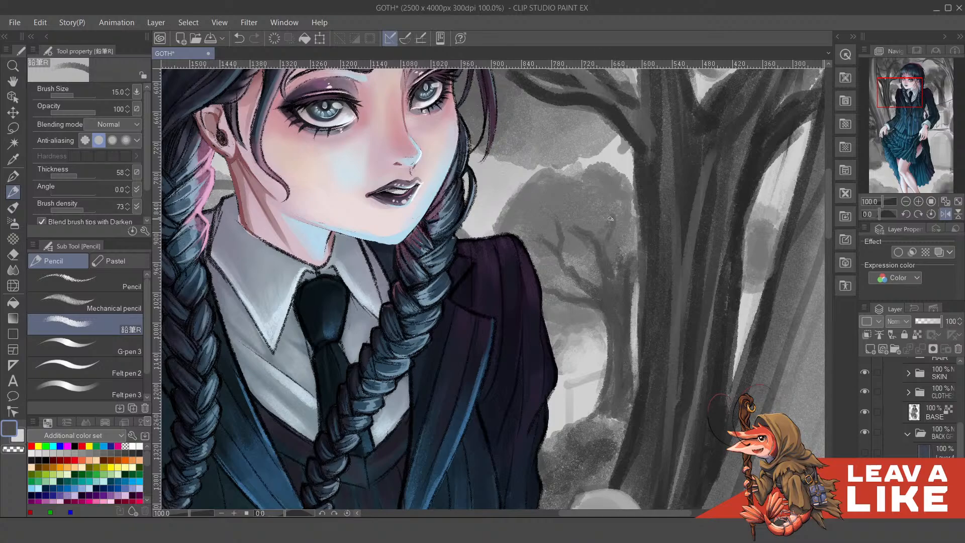
Unmirror the canvas view and paint darker leaf clumps in the small distant tree's crown with brush size 25
scroll(665, 156, down, 3)
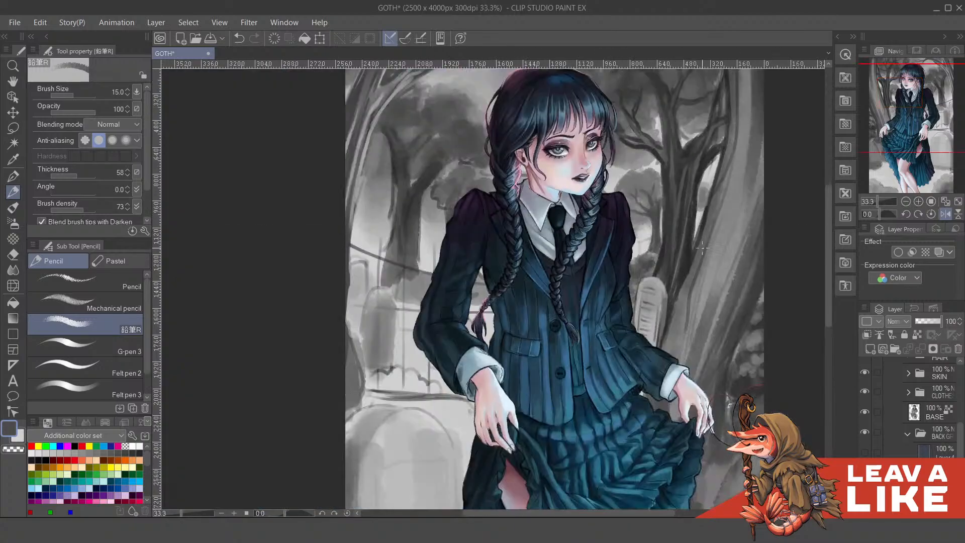
key(h)
drag(459, 264, 648, 377)
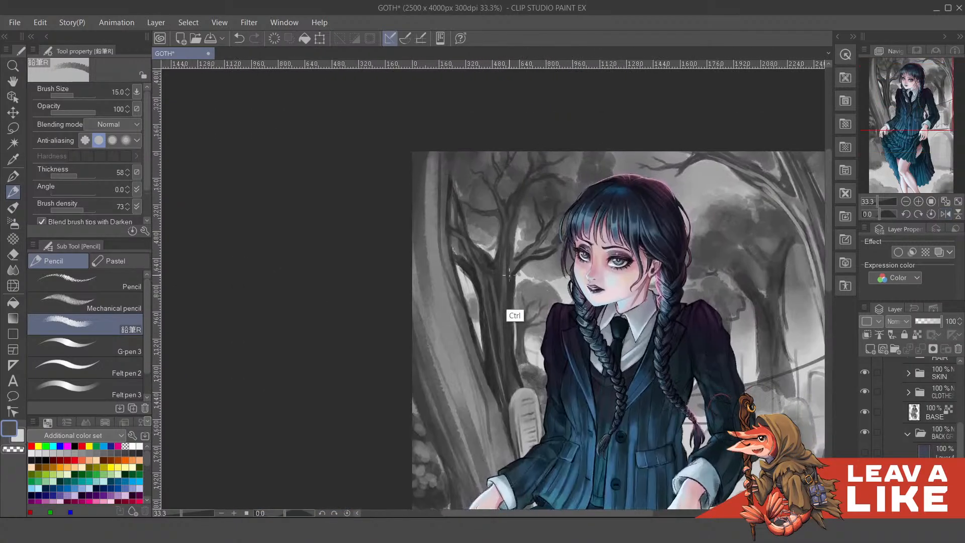
scroll(516, 312, up, 3)
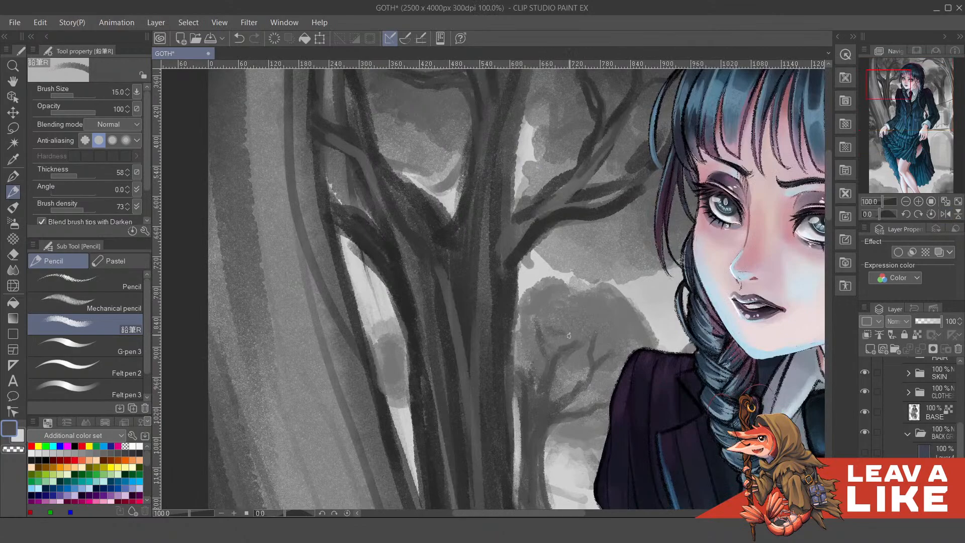
key(bracketright)
key(bracketright)
key(bracketright)
mouse_move(543, 320)
mouse_down()
mouse_move(569, 330)
mouse_move(548, 350)
mouse_up()
mouse_move(532, 352)
mouse_down()
mouse_move(524, 283)
mouse_move(524, 294)
mouse_move(536, 275)
mouse_move(550, 288)
mouse_move(534, 267)
mouse_move(535, 284)
mouse_move(545, 279)
mouse_move(571, 303)
mouse_move(532, 307)
mouse_move(525, 284)
mouse_move(521, 342)
mouse_move(531, 314)
mouse_move(574, 303)
mouse_up()
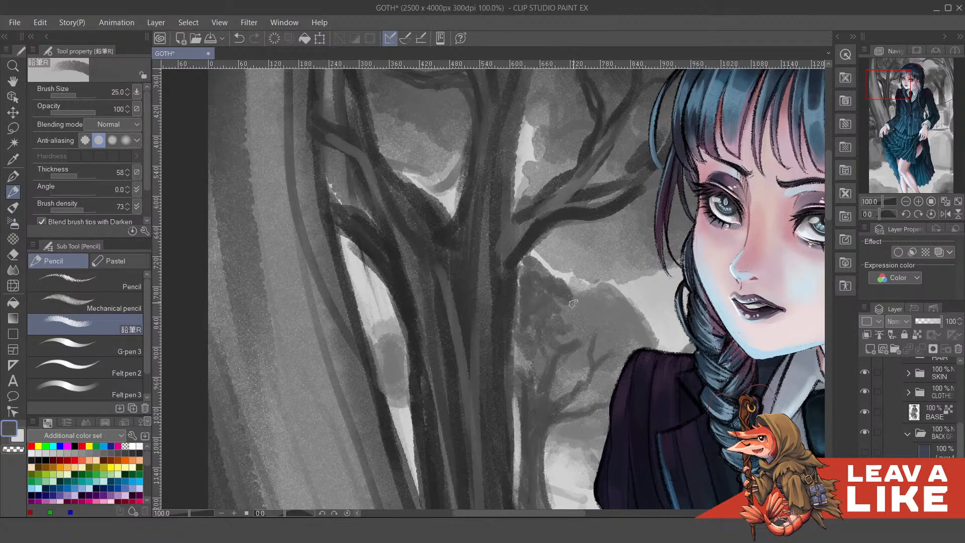
mouse_move(584, 353)
mouse_down()
mouse_move(555, 314)
mouse_move(507, 336)
mouse_up()
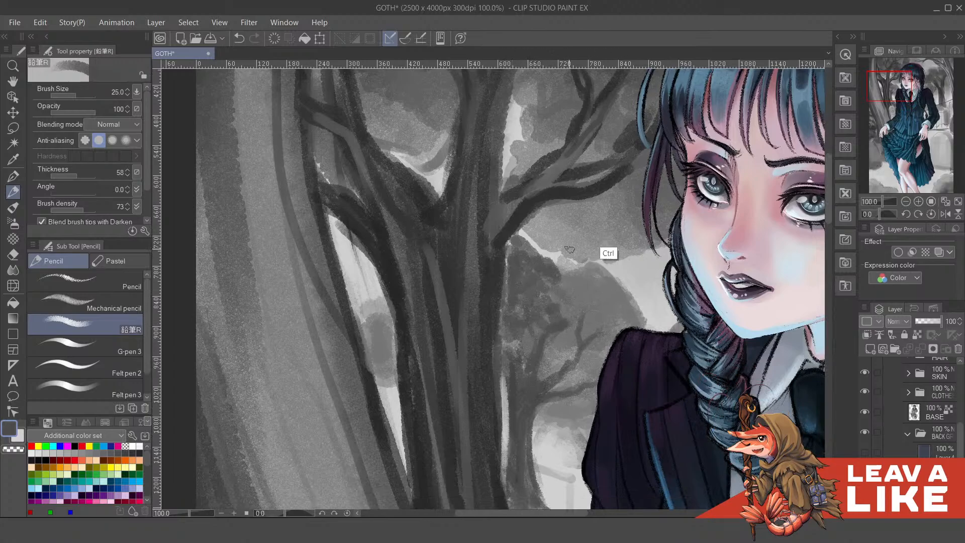
scroll(626, 231, down, 4)
scroll(587, 269, up, 2)
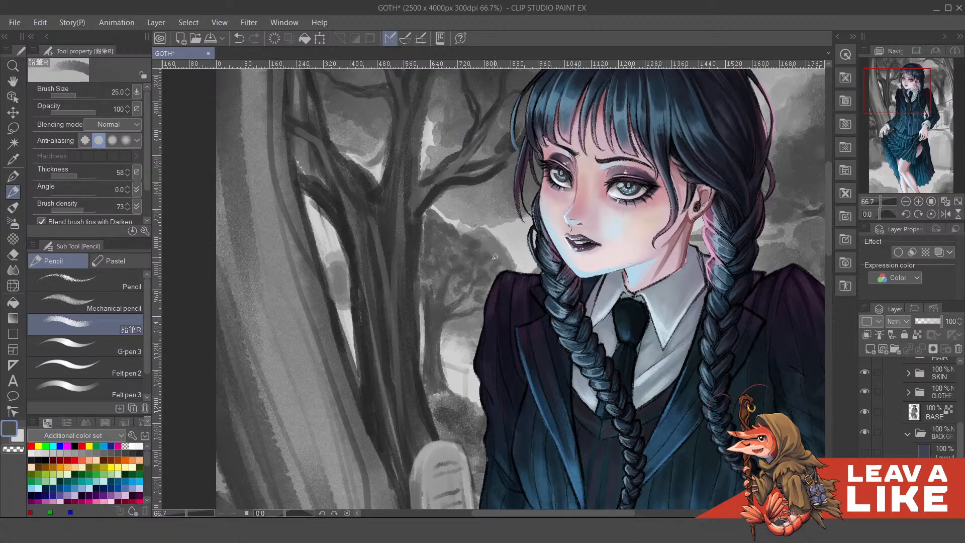
scroll(516, 234, down, 2)
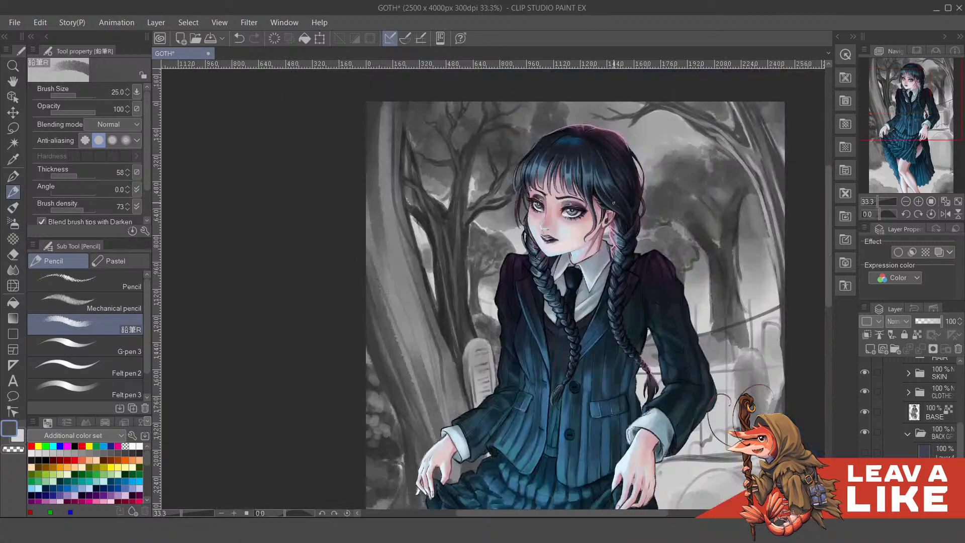
Darken the upper foliage between the dark tree's branches and the girl's hair with brush size 60
scroll(552, 246, up, 2)
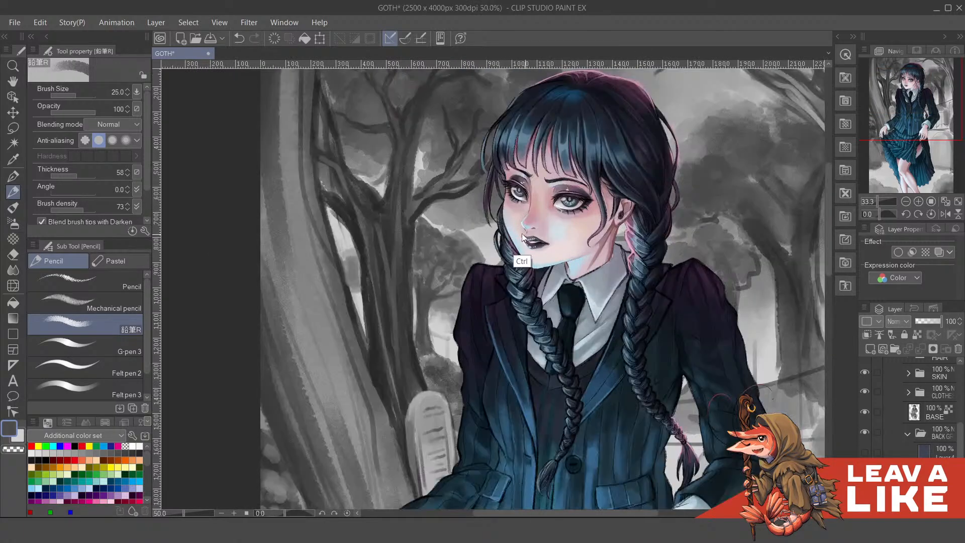
drag(437, 216, 502, 325)
mouse_move(504, 315)
mouse_down()
mouse_move(521, 295)
mouse_move(508, 301)
mouse_up()
key(ctrl+z)
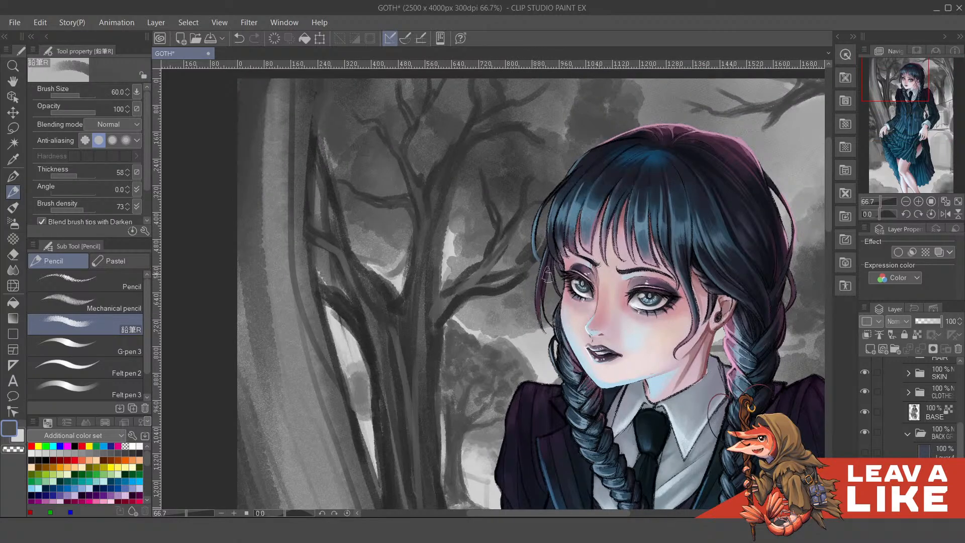
drag(553, 160, 558, 226)
drag(630, 214, 635, 267)
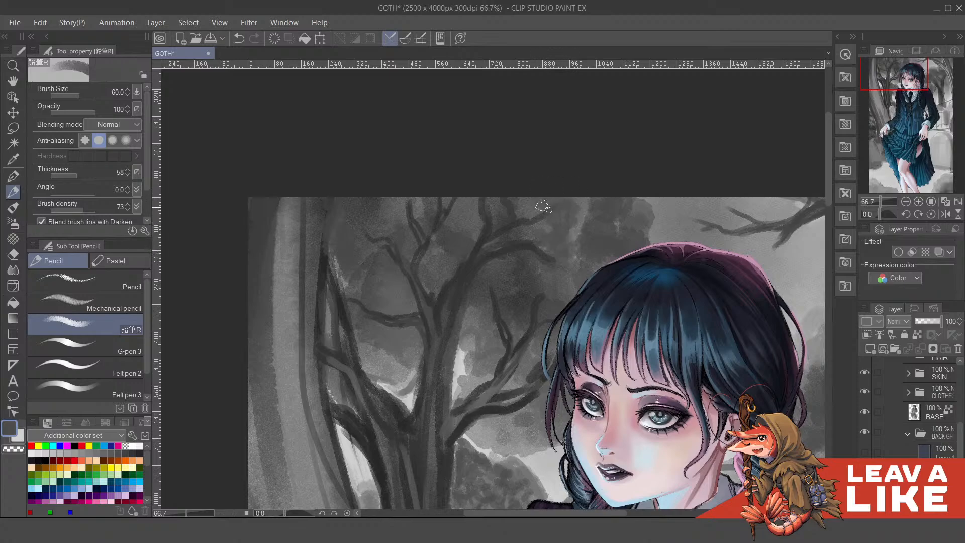
drag(545, 185, 542, 226)
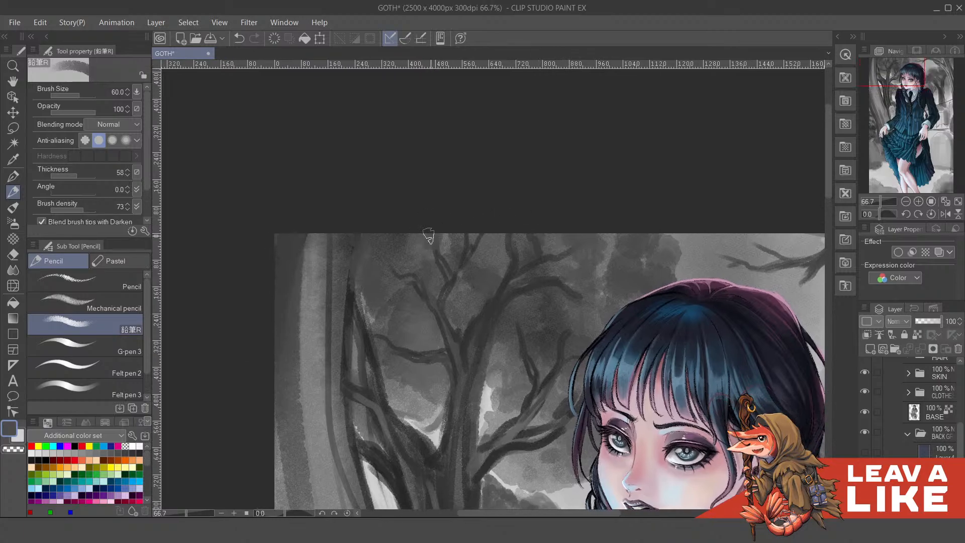
drag(409, 255, 493, 247)
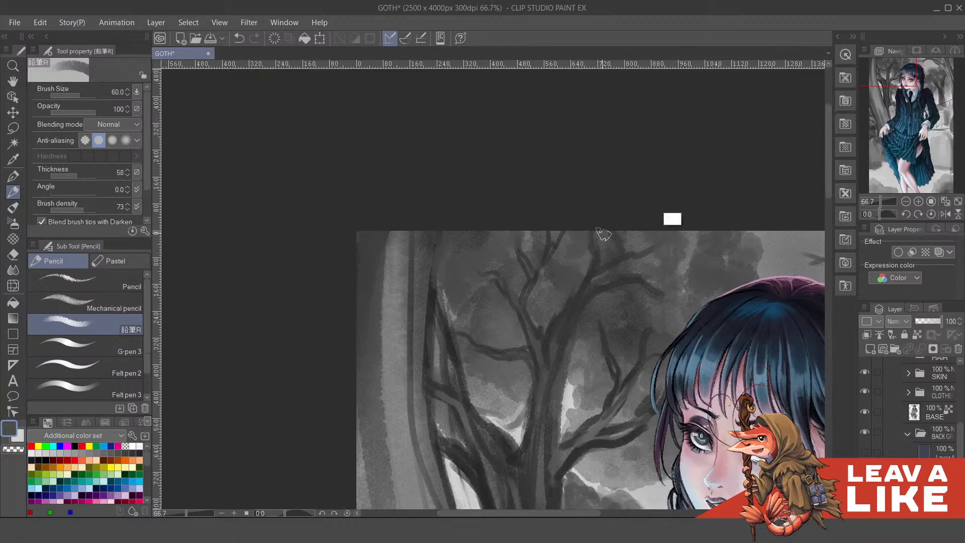
Paint dark leaf clumps in the lower part of the foreground bush beside the skirt with brush size 100
scroll(604, 232, down, 2)
drag(761, 263, 711, 235)
drag(725, 324, 703, 284)
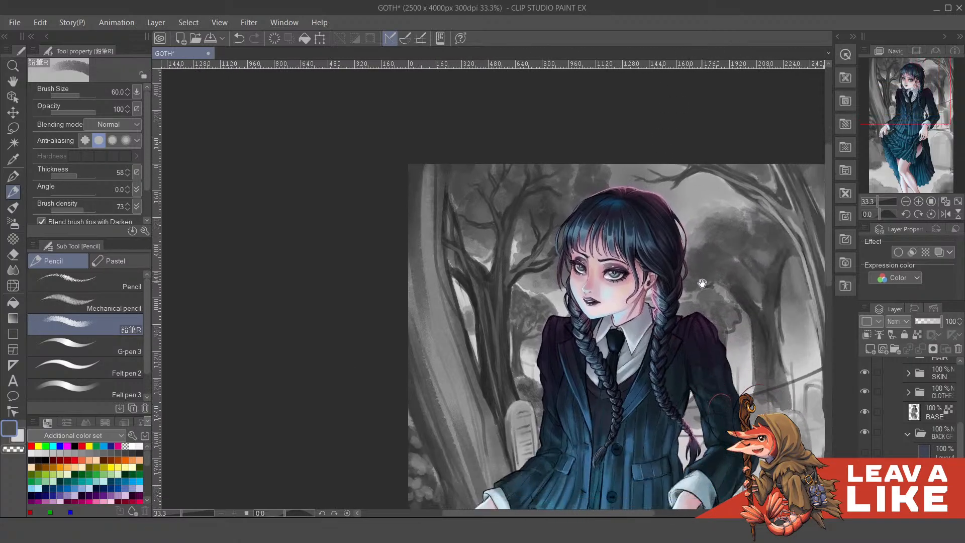
drag(653, 304, 630, 250)
drag(679, 334, 654, 251)
drag(562, 337, 622, 299)
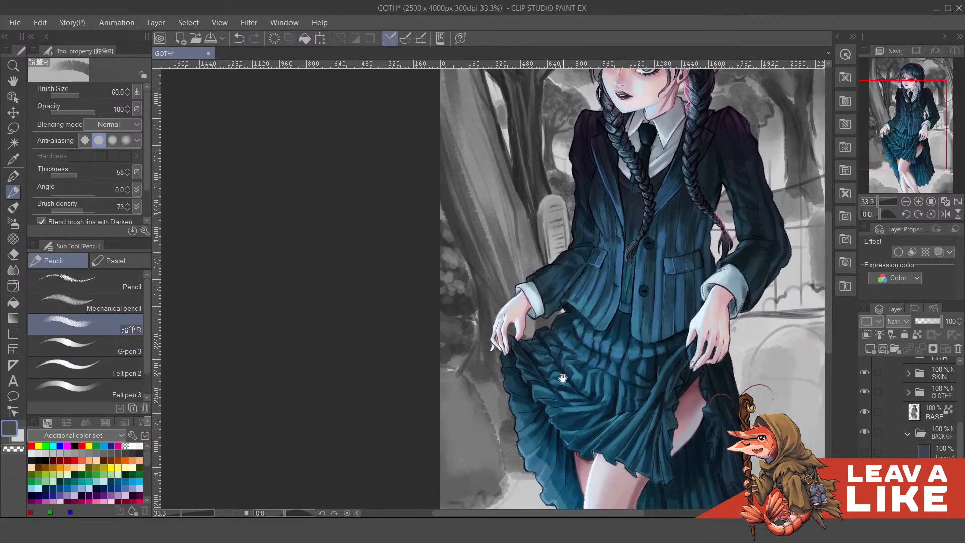
drag(563, 378, 584, 311)
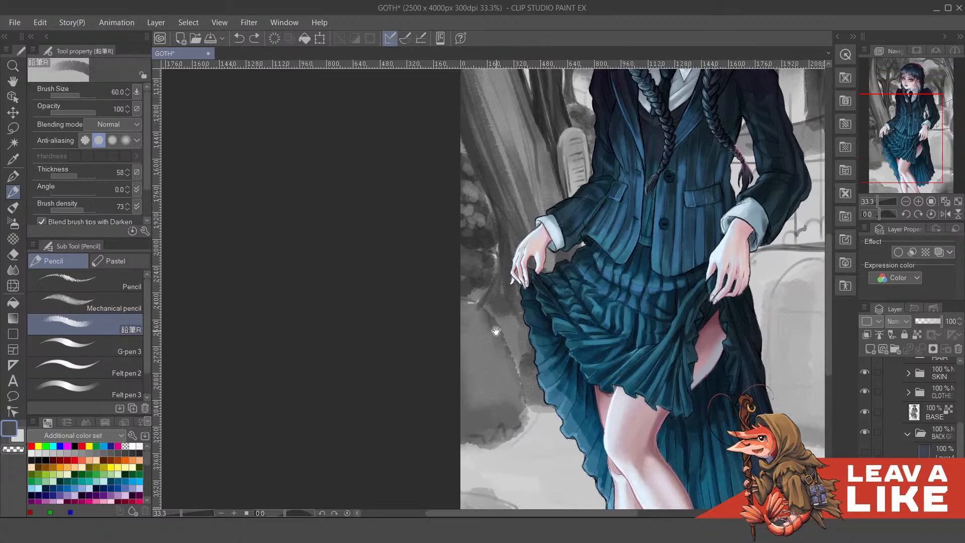
drag(496, 331, 496, 339)
mouse_move(476, 415)
mouse_down()
mouse_move(466, 392)
mouse_move(505, 407)
mouse_move(471, 418)
mouse_move(490, 455)
mouse_move(525, 448)
mouse_move(467, 478)
mouse_move(486, 399)
mouse_move(516, 453)
mouse_up()
key(bracketright)
key(bracketright)
key(bracketright)
key(bracketleft)
key(bracketleft)
key(bracketleft)
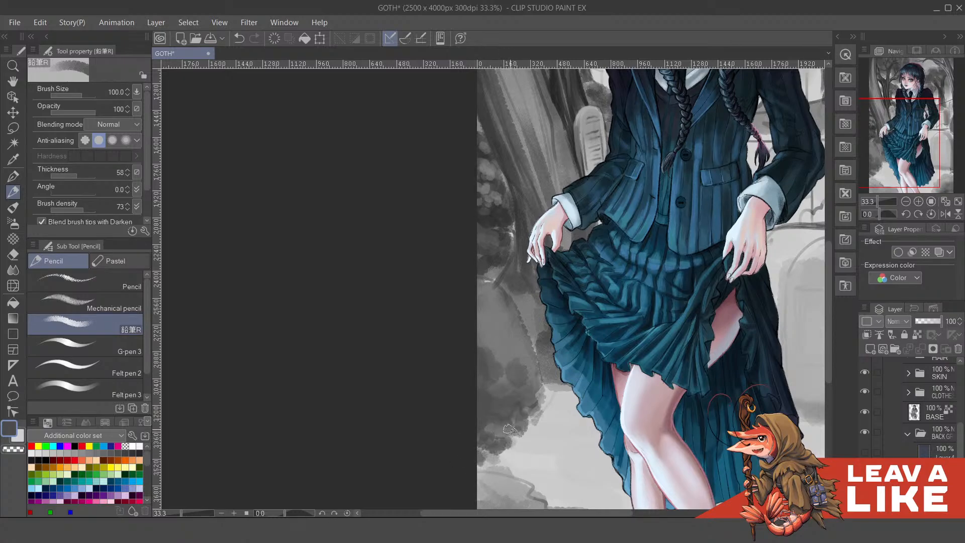
Build up the bush's lower edge and shaded interior with darker grey clumps, adjusting and resampling the colour
scroll(512, 397, up, 2)
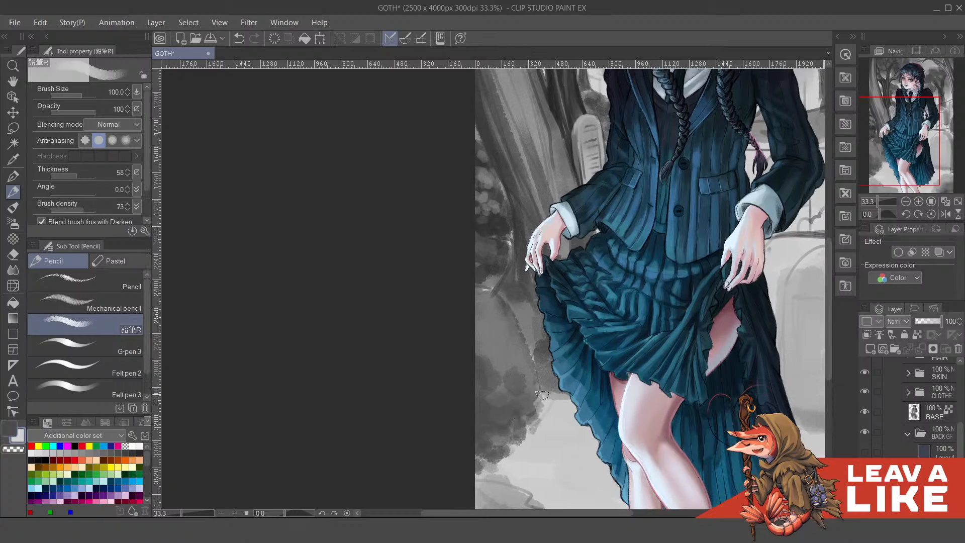
key(x)
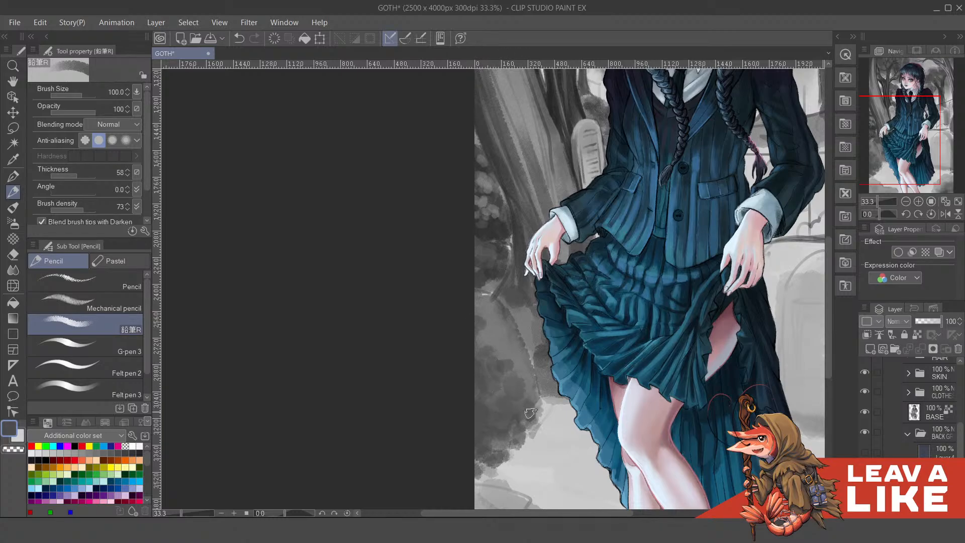
key(c)
click(556, 390)
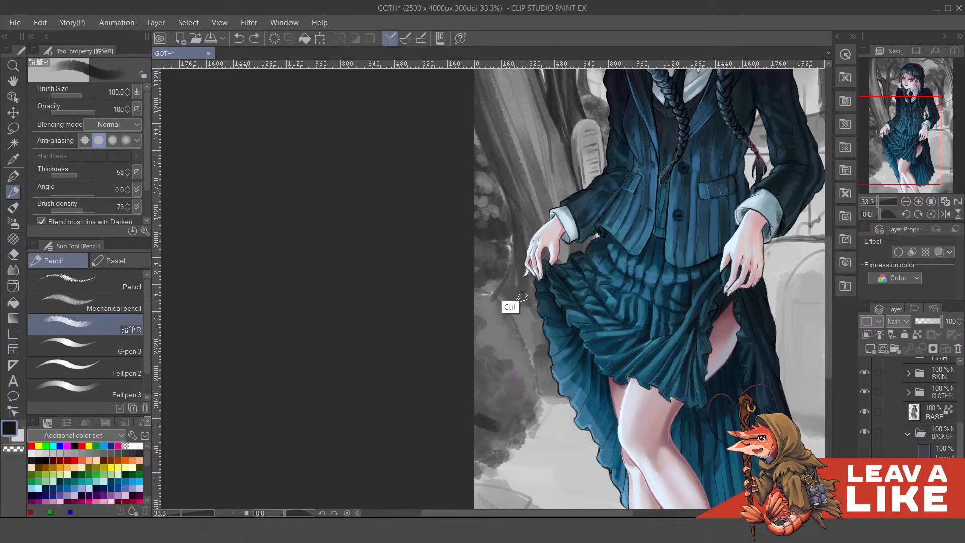
alt+click(486, 426)
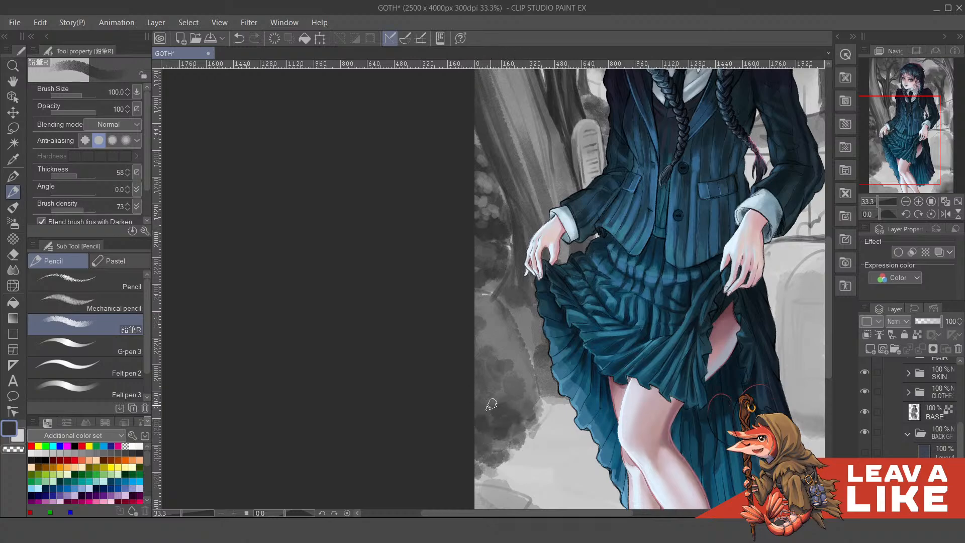
mouse_move(490, 392)
mouse_down()
mouse_move(494, 398)
mouse_move(488, 387)
mouse_up()
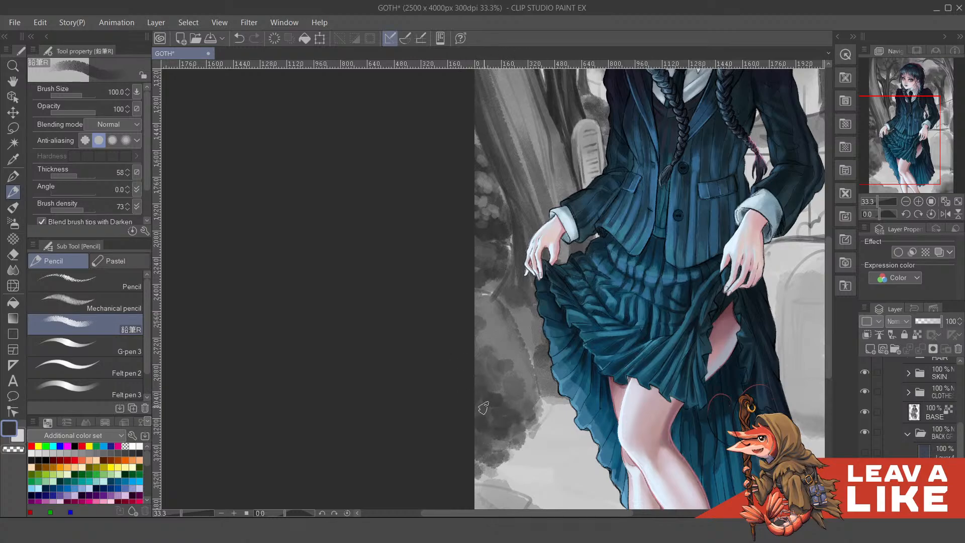
Mirror the canvas view and dab mid-grey leaf clumps into the bush's upper part with brush size 100
key(h)
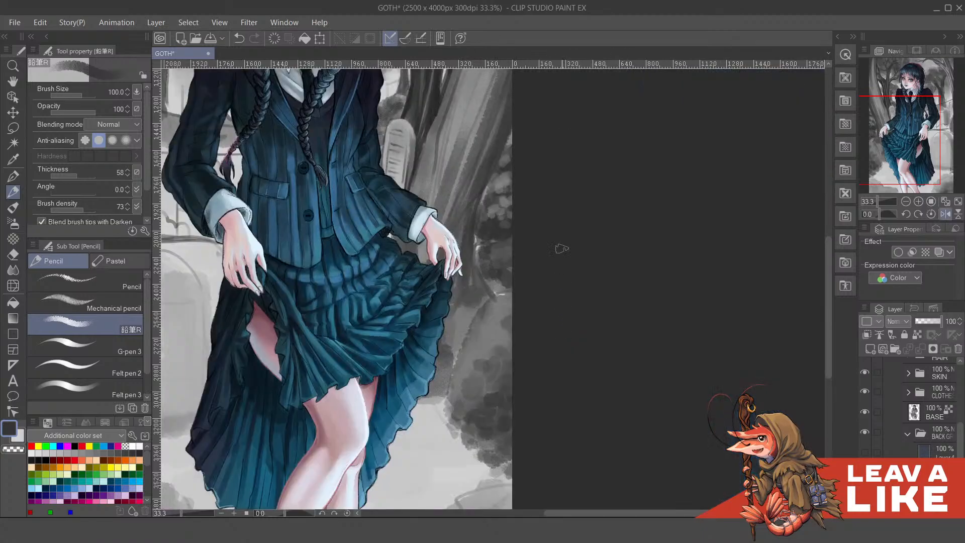
drag(538, 361, 628, 334)
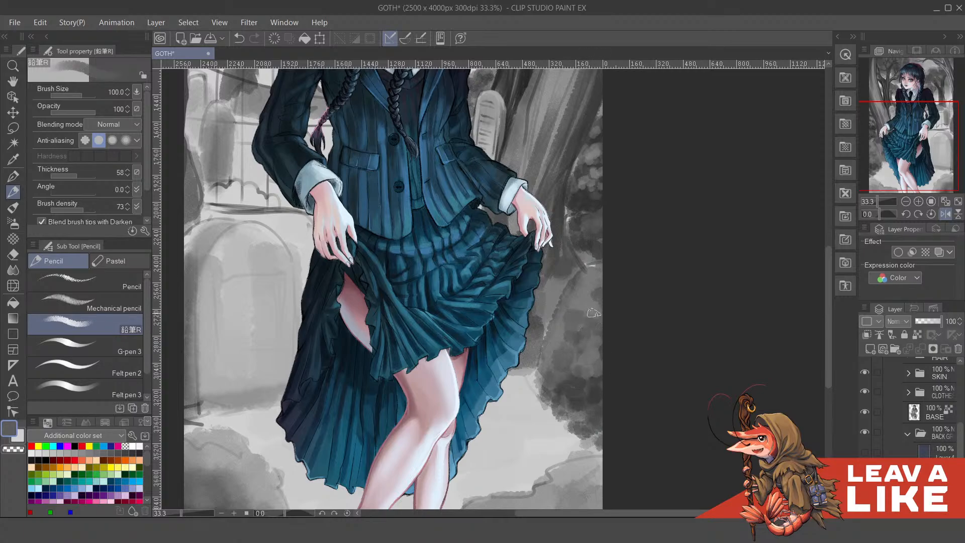
drag(584, 319, 584, 325)
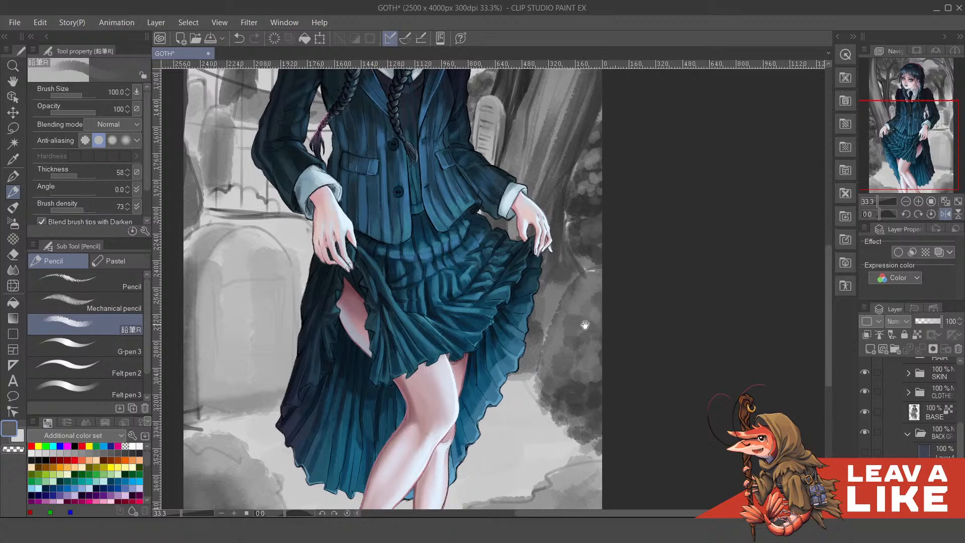
key(c)
click(571, 295)
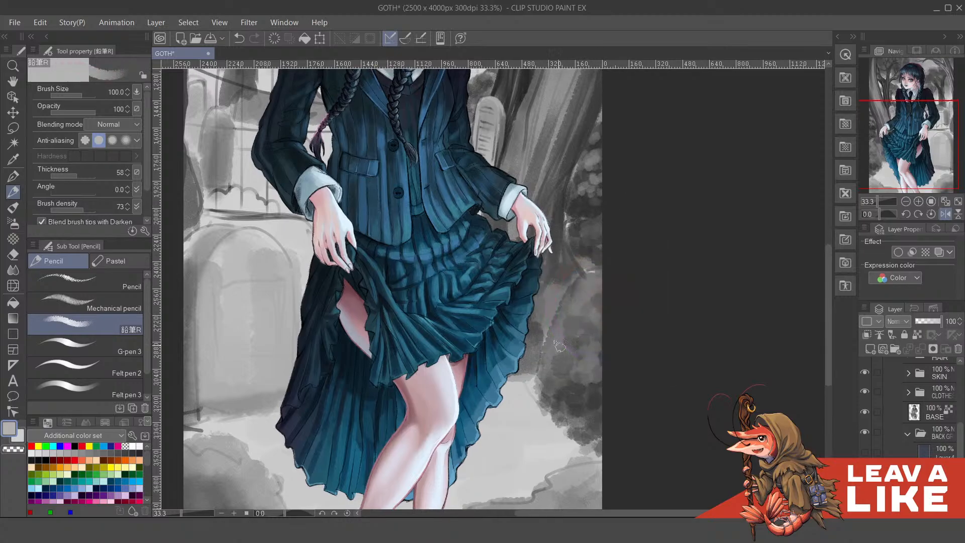
key(ctrl+z)
key(ctrl+z)
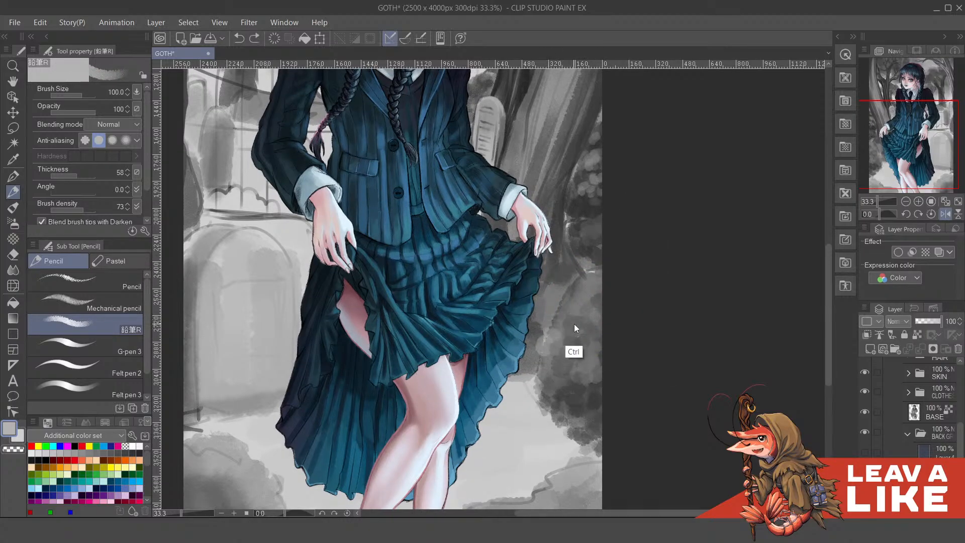
Sample mid grey from the bush and soften its upper part near the skirt with brush size 100
alt+click(585, 297)
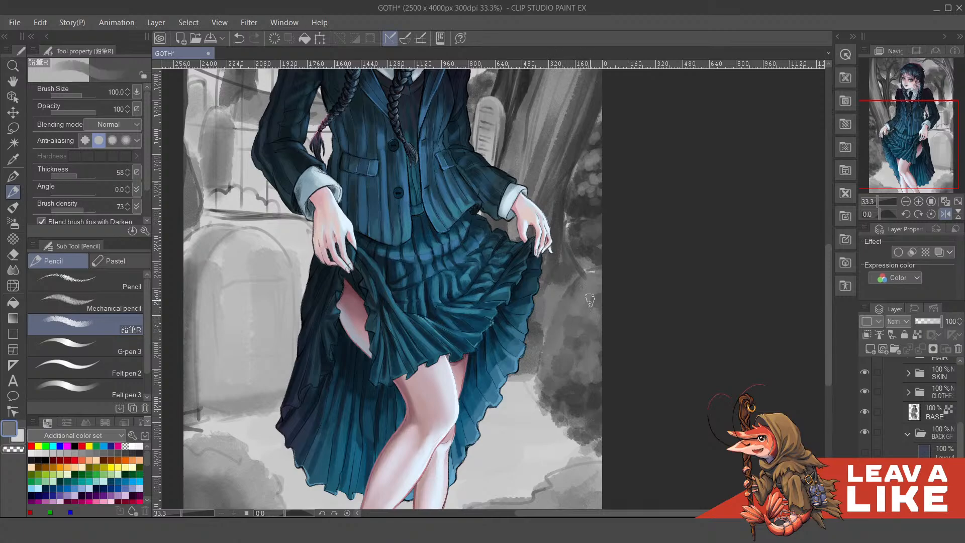
mouse_move(581, 288)
mouse_down()
mouse_move(603, 272)
mouse_move(621, 310)
mouse_up()
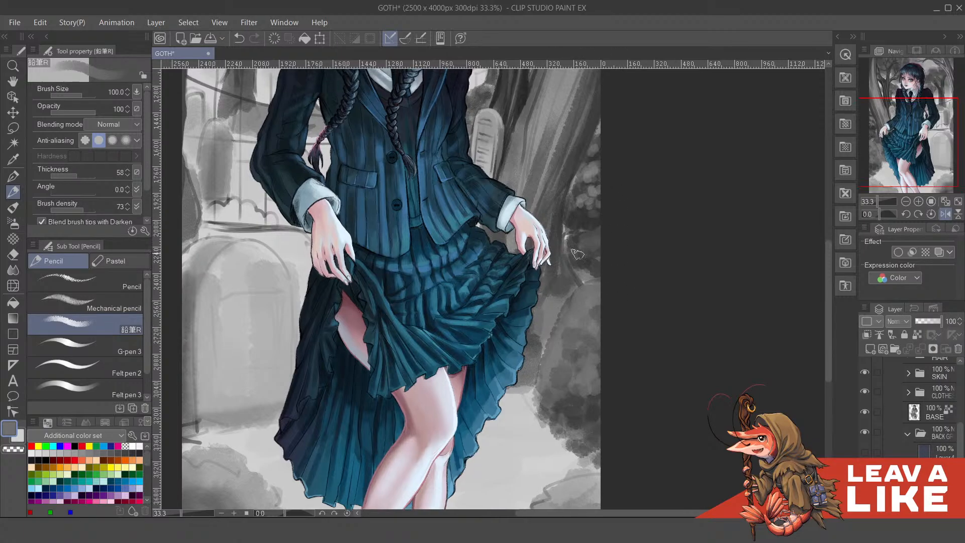
scroll(621, 212, down, 4)
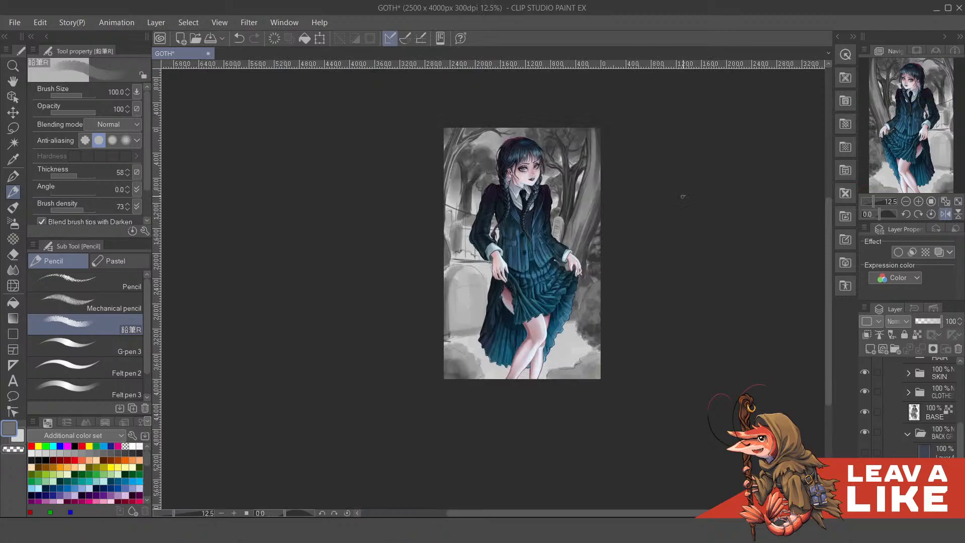
scroll(602, 334, up, 3)
Sample a dark grey and paint smaller dark clumps in the bush's lower area with brush size 40
drag(612, 353, 624, 364)
alt+click(579, 376)
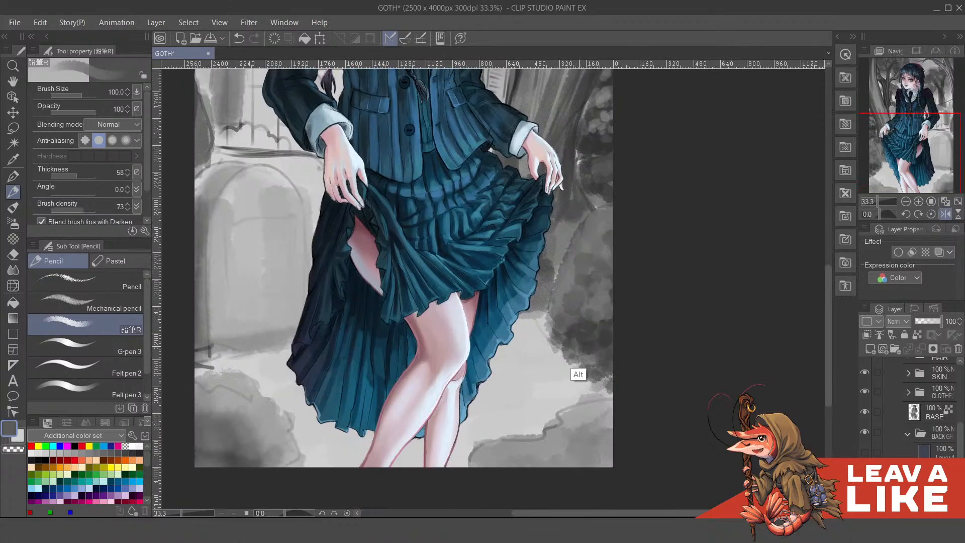
mouse_move(551, 333)
mouse_down()
mouse_move(545, 343)
mouse_move(573, 364)
mouse_move(628, 359)
mouse_move(620, 355)
mouse_move(596, 393)
mouse_up()
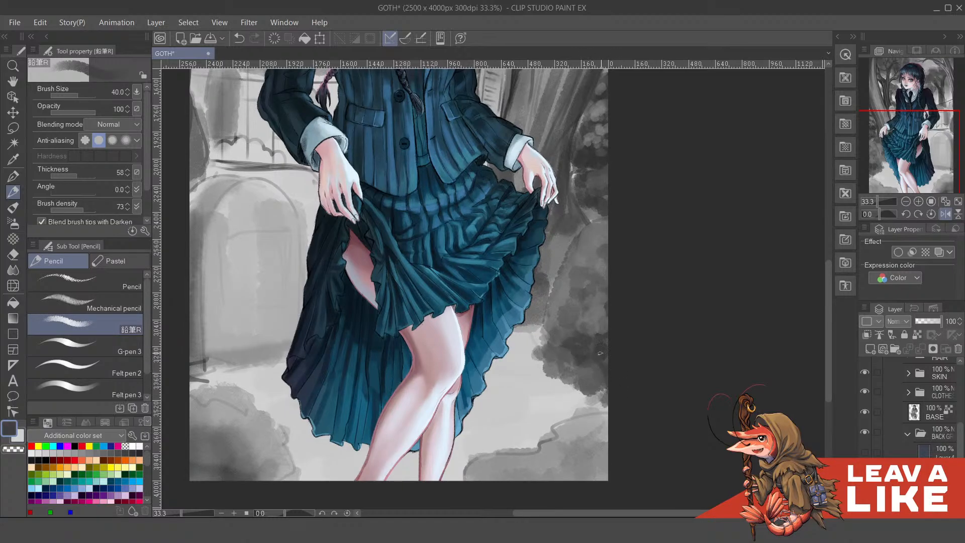
Paint thin near-black branches at the bush's base with brush size 25, undoing unwanted strokes, and unmirror the canvas view
key(c)
click(594, 373)
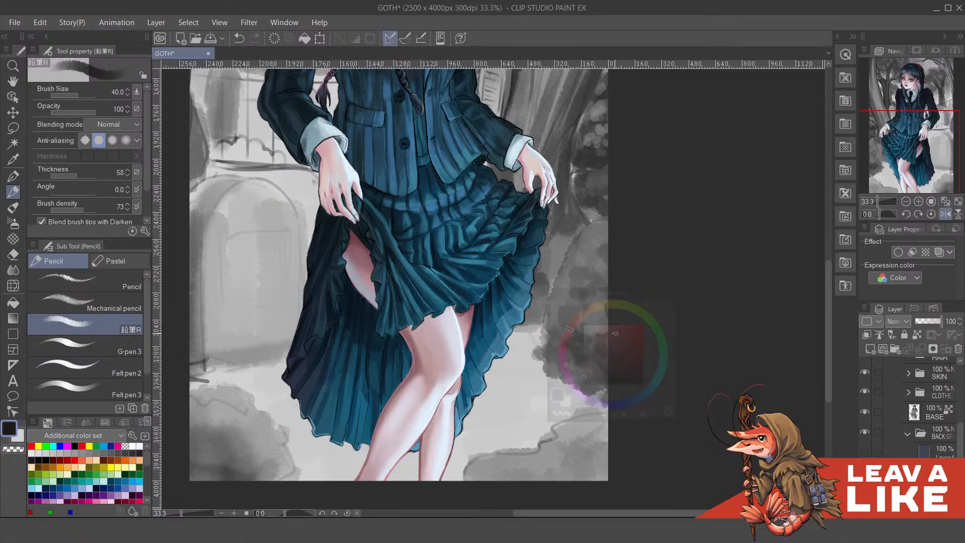
drag(595, 357, 603, 374)
key(ctrl+z)
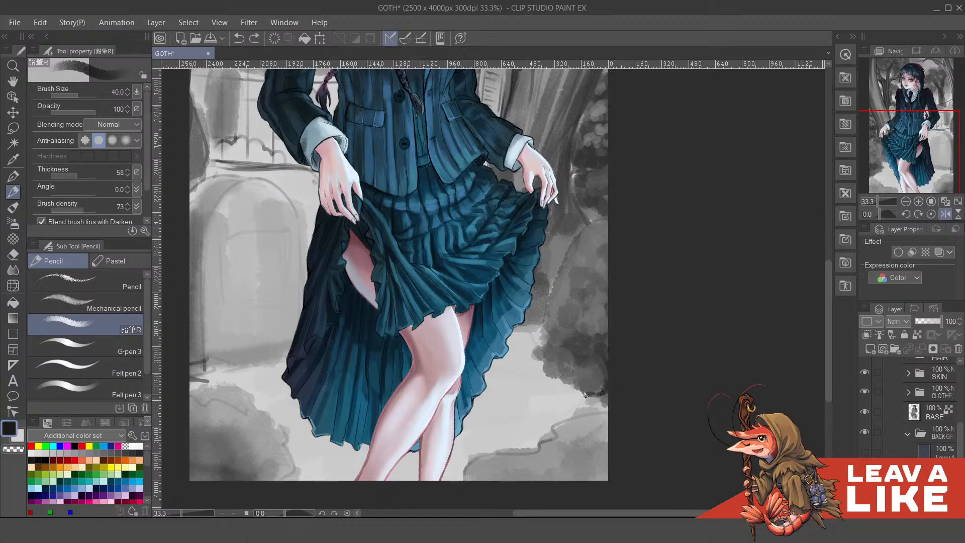
key(ctrl+z)
key(ctrl+z)
key(h)
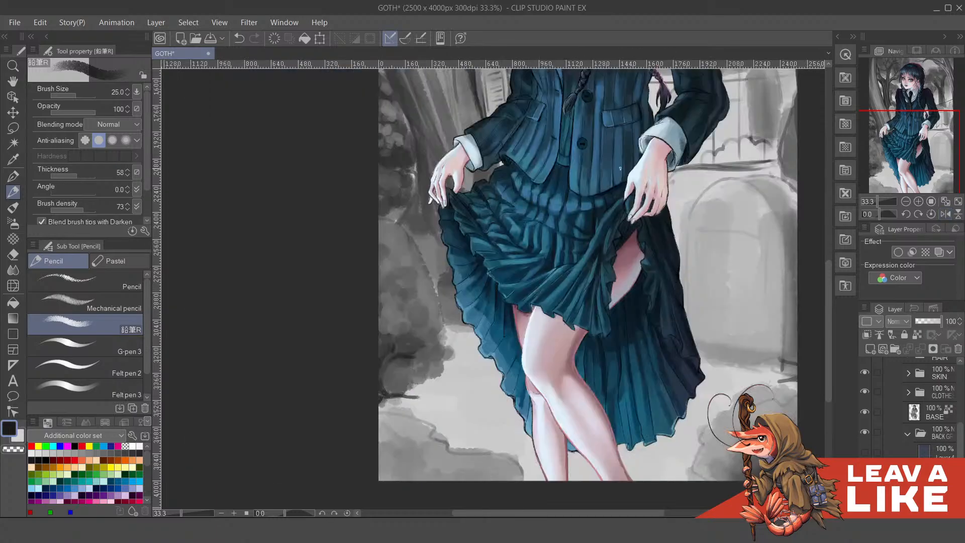
Paint light grey ground along the bush's lower edge to reshape it around the branches with brush size 80
scroll(558, 211, down, 3)
scroll(533, 255, up, 3)
drag(508, 262, 677, 307)
key(x)
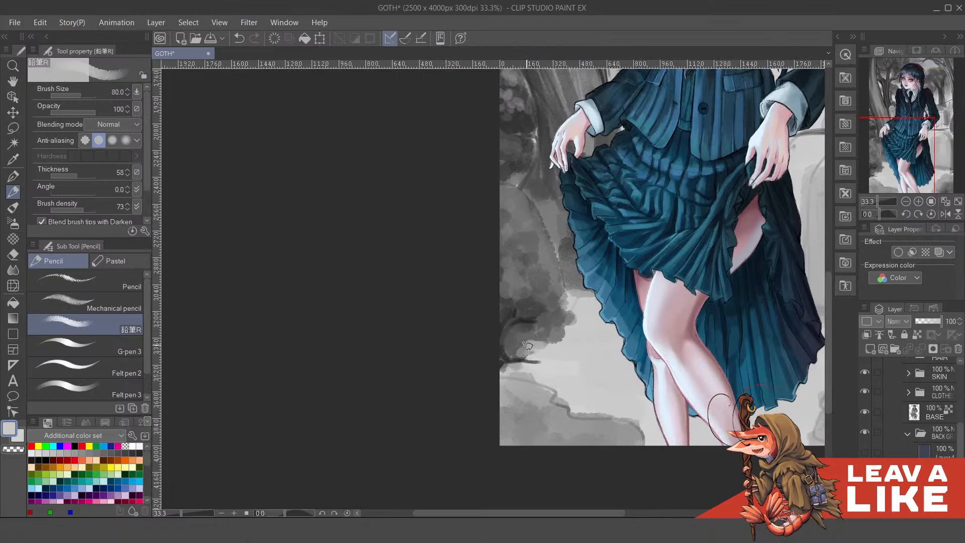
mouse_move(528, 344)
mouse_down()
mouse_move(557, 340)
mouse_move(536, 328)
mouse_move(542, 348)
mouse_move(570, 334)
mouse_move(544, 329)
mouse_move(533, 343)
mouse_move(567, 333)
mouse_up()
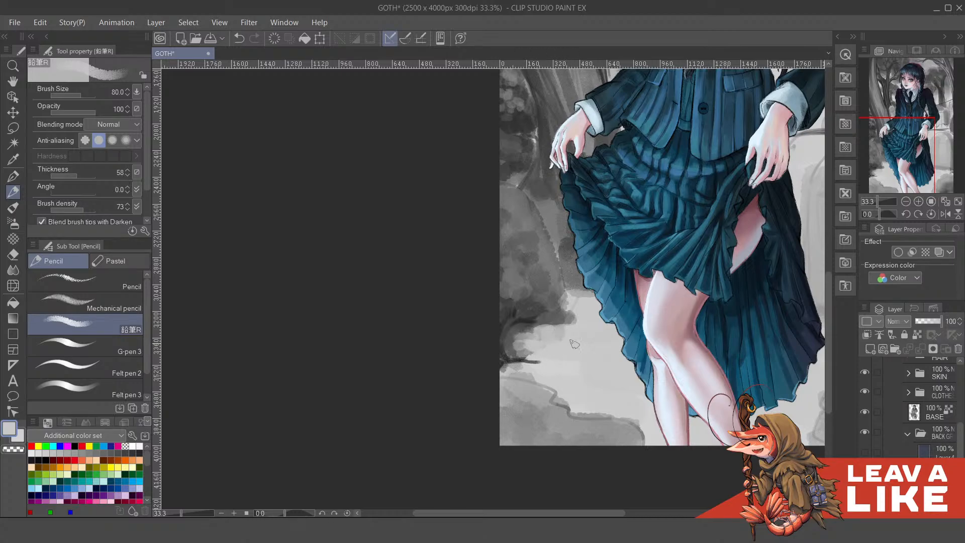
Sample dark grey and darken the foliage between the bush, the girl's hand and the skirt with brush size 80
drag(570, 236, 592, 362)
alt+click(544, 293)
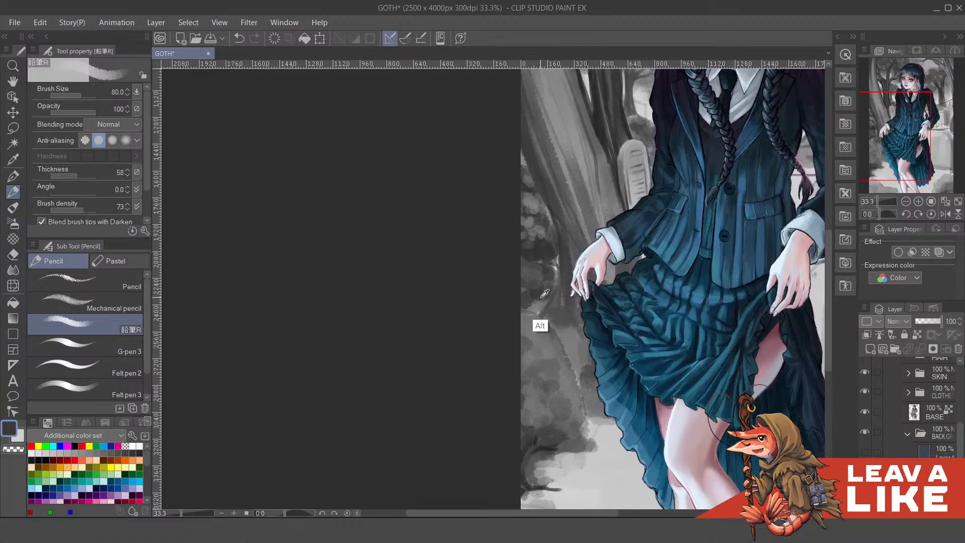
mouse_move(538, 311)
mouse_down()
mouse_move(562, 327)
mouse_move(578, 371)
mouse_up()
mouse_move(558, 332)
mouse_down()
mouse_move(580, 385)
mouse_move(574, 402)
mouse_move(583, 395)
mouse_move(579, 372)
mouse_move(592, 375)
mouse_move(590, 404)
mouse_up()
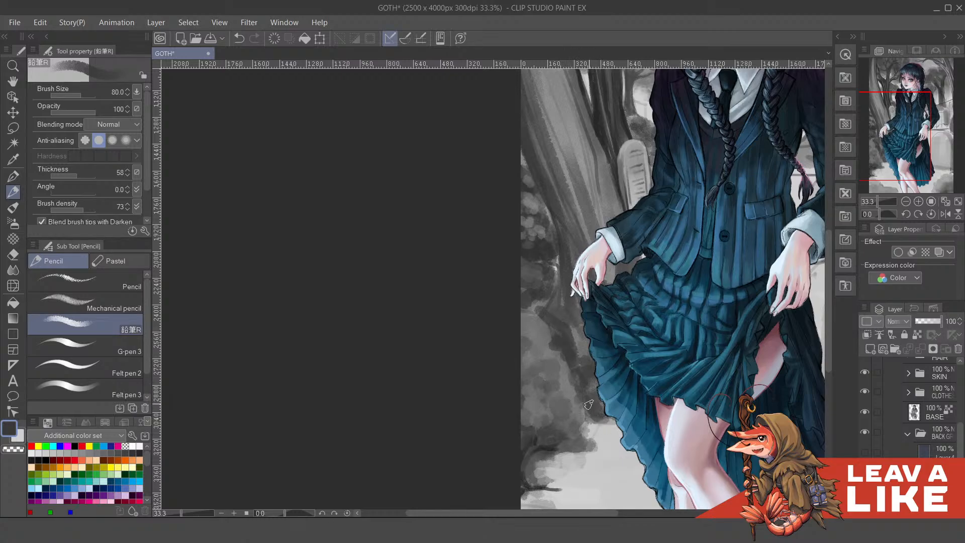
mouse_move(569, 341)
mouse_down()
mouse_move(538, 325)
mouse_move(545, 318)
mouse_move(518, 313)
mouse_up()
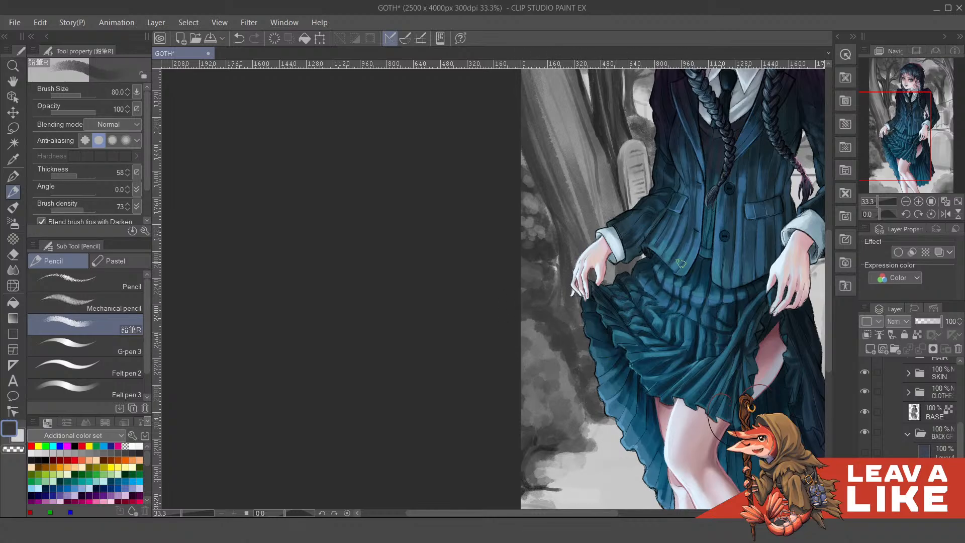
Mirror the canvas view and paint grey leaf details in the foliage beside the girl's hand with brush size 40
scroll(680, 262, down, 3)
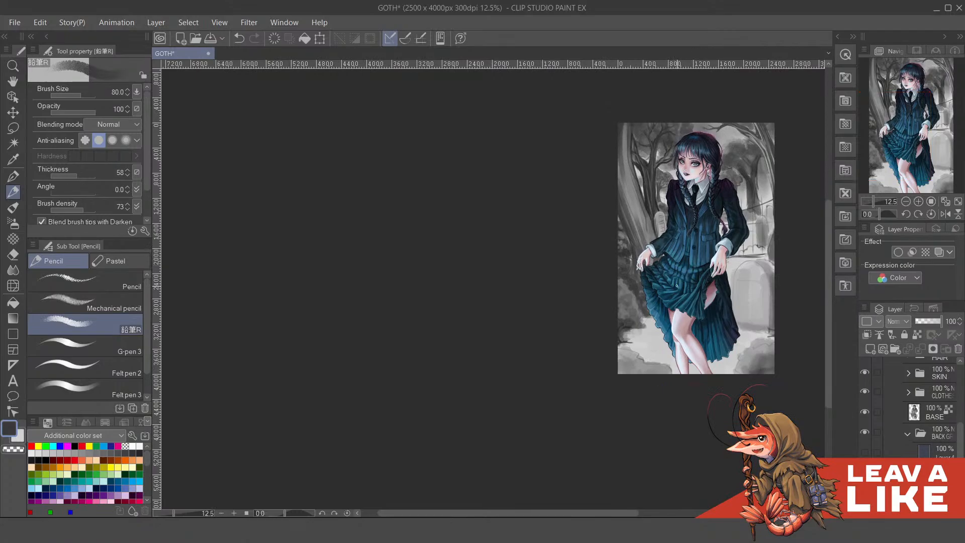
key(h)
drag(447, 319, 628, 343)
scroll(550, 338, up, 2)
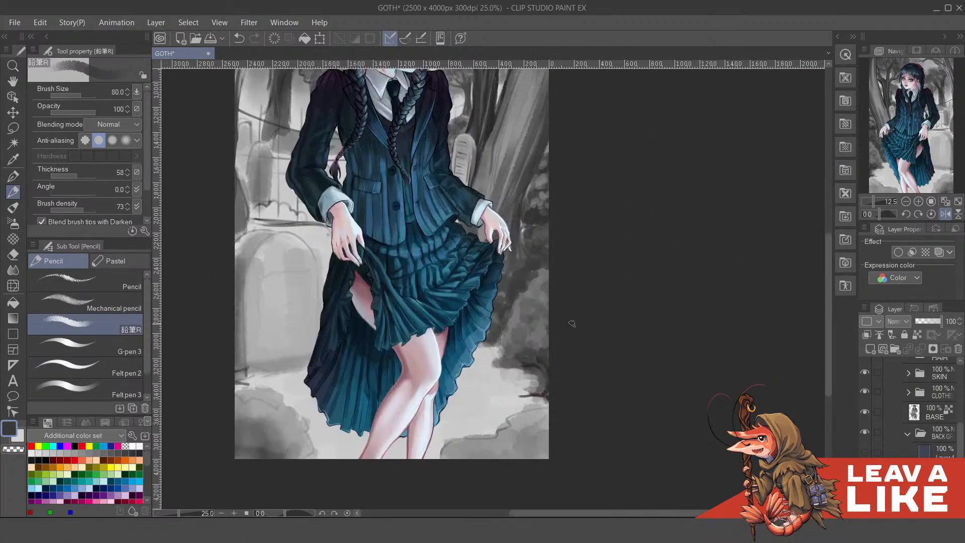
drag(569, 185, 668, 284)
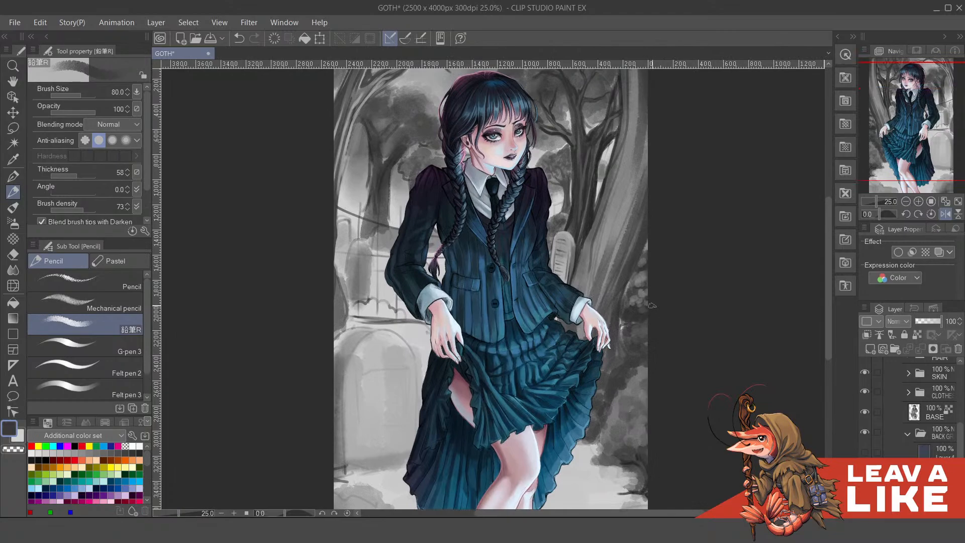
scroll(652, 306, up, 1)
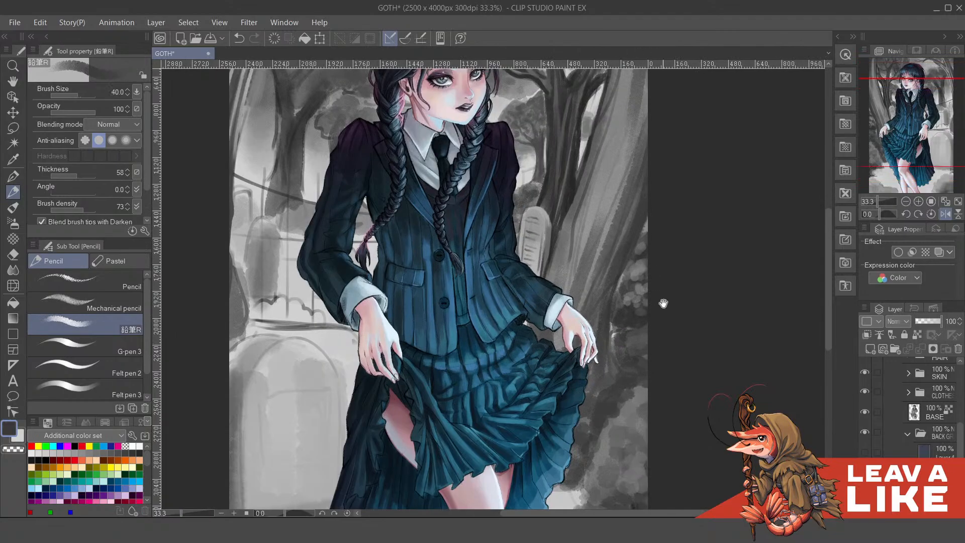
drag(664, 303, 660, 309)
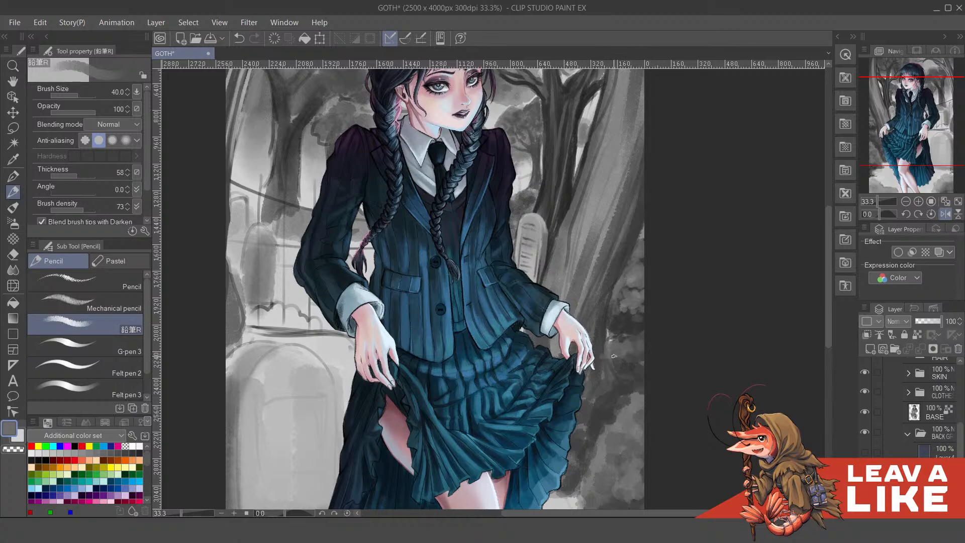
Darken the shaded edge of the large tree trunk above the bush with dark grey strokes at brush size 40
scroll(614, 356, up, 5)
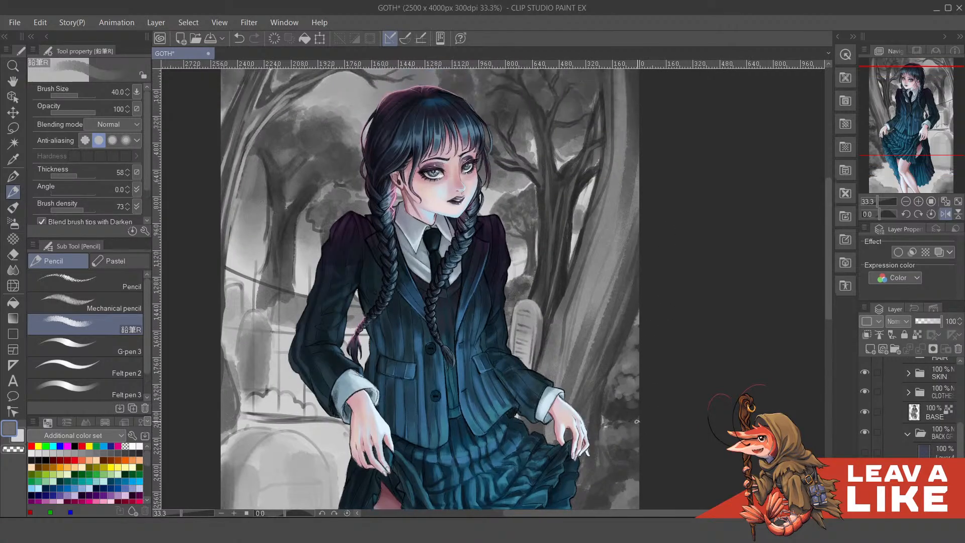
key(x)
key(x)
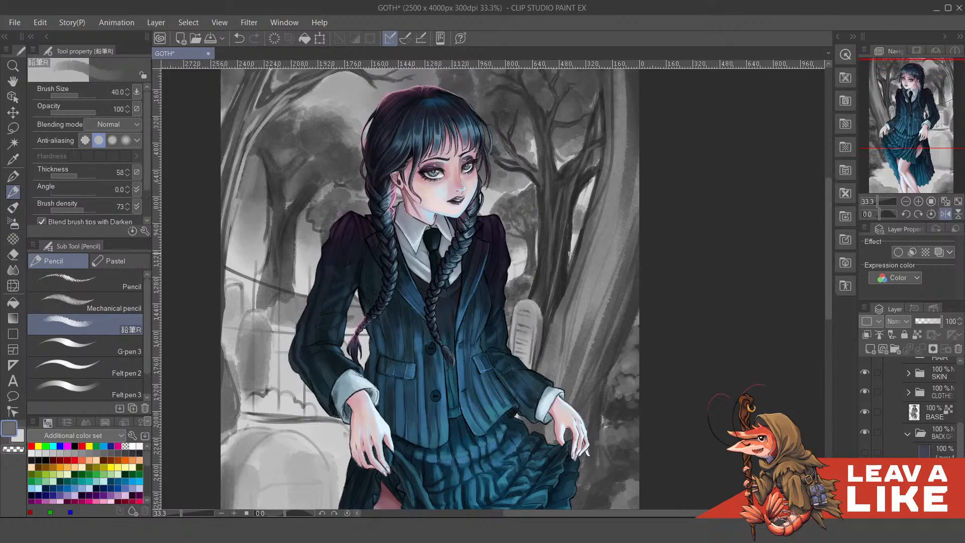
key(x)
drag(638, 259, 597, 395)
drag(639, 293, 588, 436)
drag(593, 428, 600, 347)
mouse_move(619, 293)
mouse_down()
mouse_move(601, 382)
mouse_move(605, 335)
mouse_up()
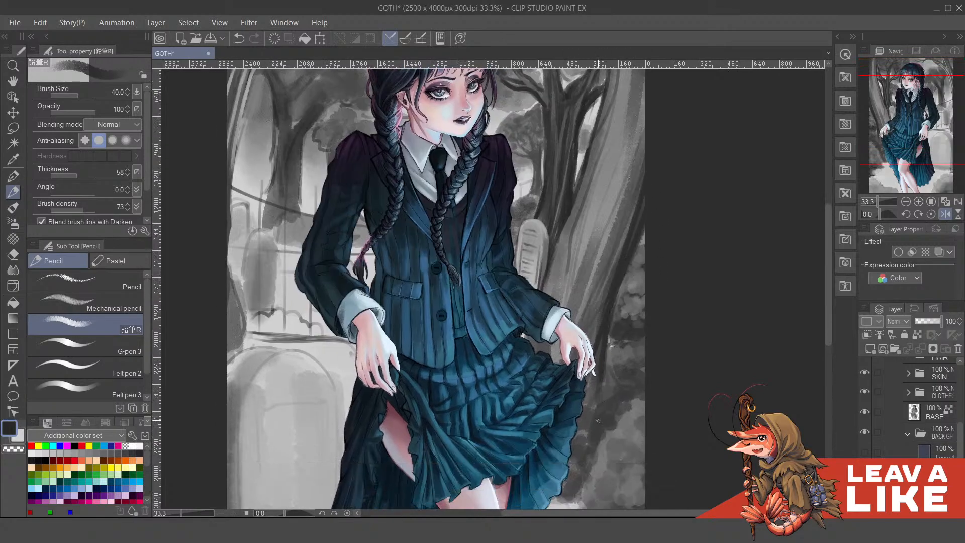
Paint dark grey strokes at the base of the large tree trunk between the skirt and the bush with brush size 40
drag(598, 421, 591, 431)
mouse_move(602, 381)
mouse_down()
mouse_move(599, 423)
mouse_move(574, 476)
mouse_up()
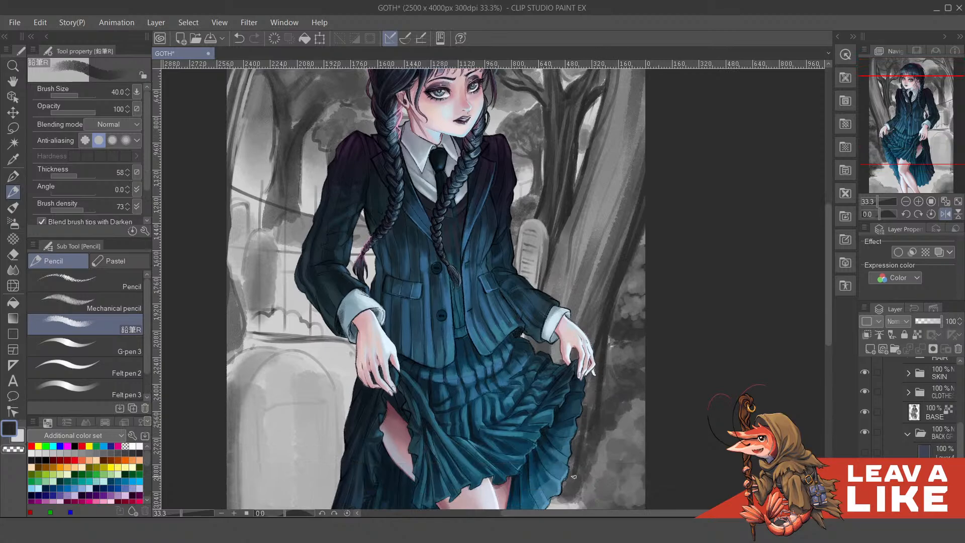
key(ctrl+z)
drag(588, 400, 585, 463)
drag(593, 379, 573, 482)
drag(606, 421, 622, 338)
mouse_move(594, 387)
mouse_down()
mouse_move(589, 404)
mouse_move(590, 396)
mouse_up()
drag(604, 371, 600, 391)
drag(613, 364, 604, 384)
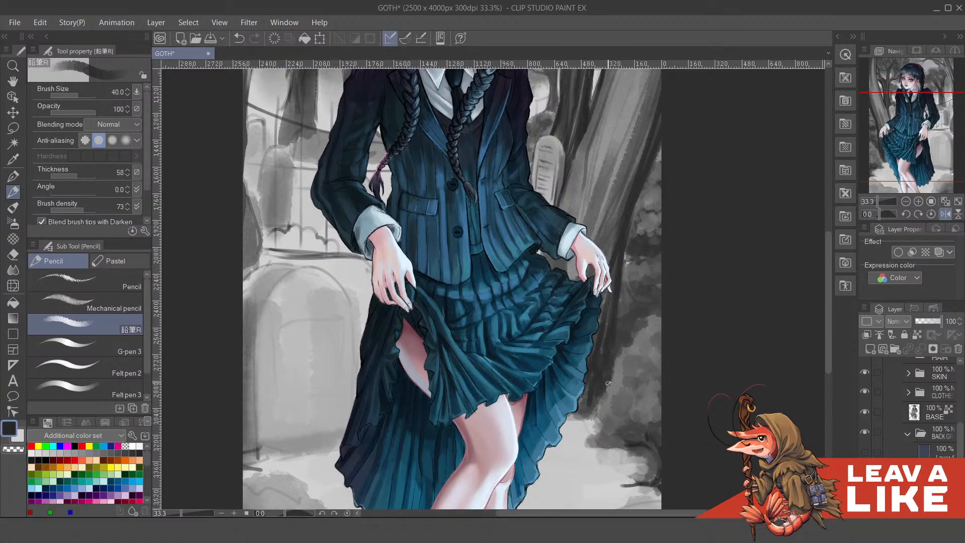
Swap to light grey and dab leaf highlights onto the bush beside the skirt, enlarging the brush from size 40 to 80
scroll(664, 216, down, 3)
scroll(669, 233, up, 3)
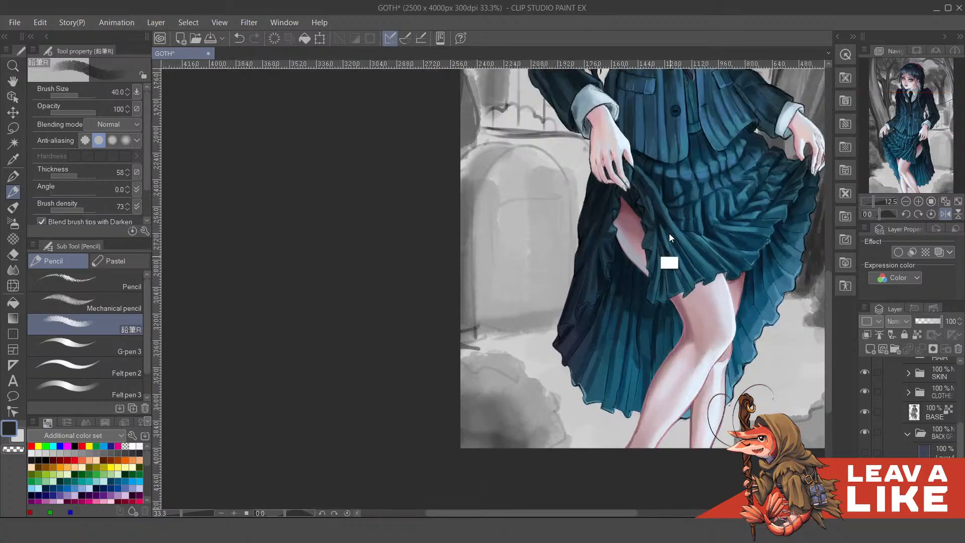
drag(820, 323, 588, 373)
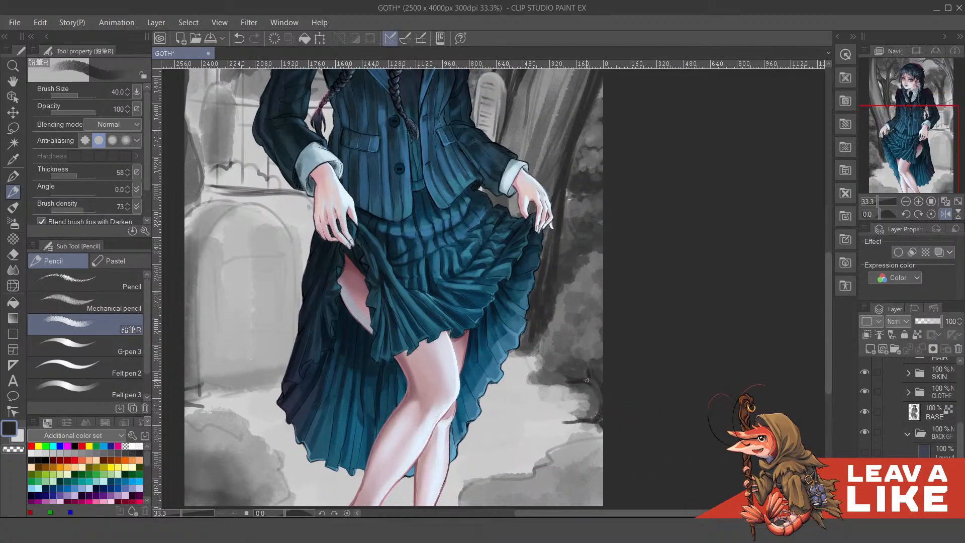
key(x)
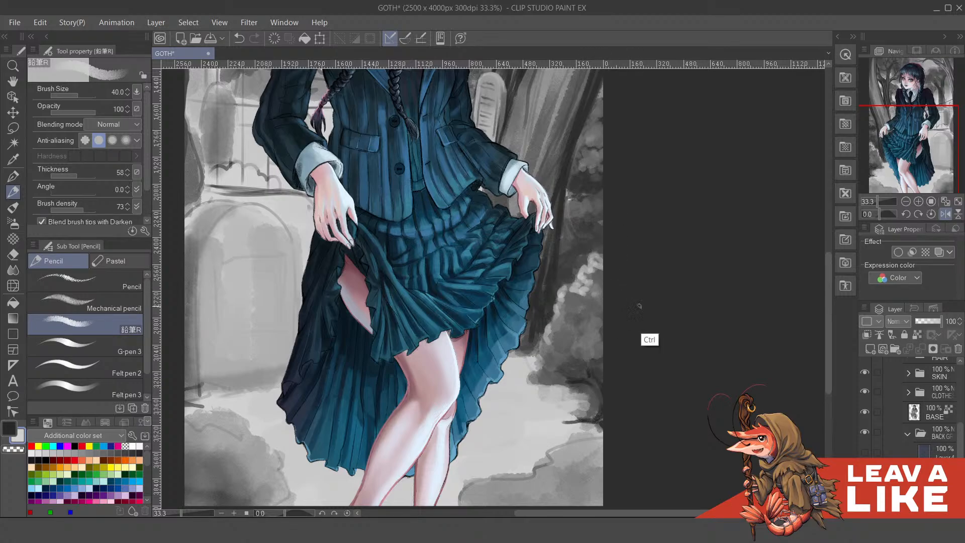
scroll(646, 322, down, 3)
scroll(613, 309, up, 3)
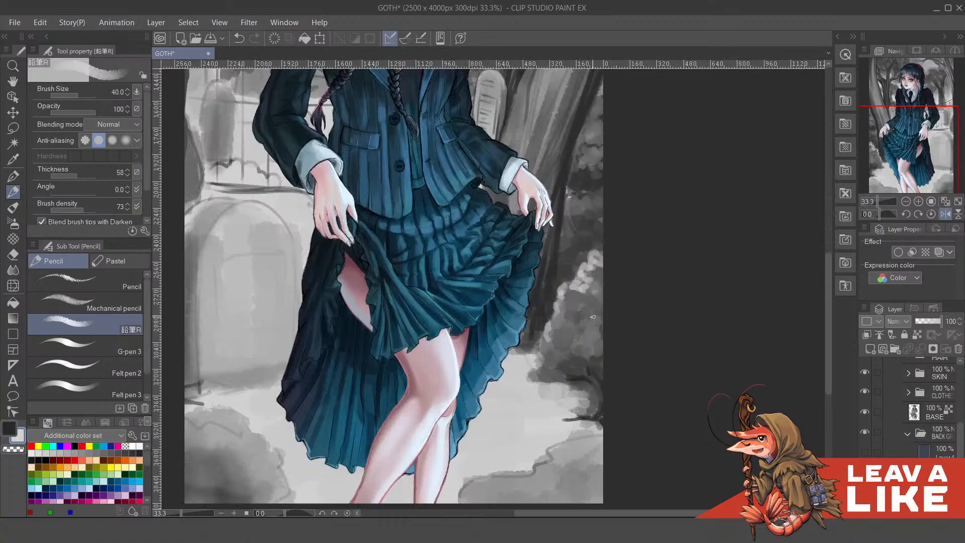
key(bracketright)
mouse_move(587, 287)
mouse_down()
mouse_move(598, 291)
mouse_move(566, 296)
mouse_move(576, 290)
mouse_move(579, 307)
mouse_move(591, 305)
mouse_move(596, 266)
mouse_move(588, 276)
mouse_up()
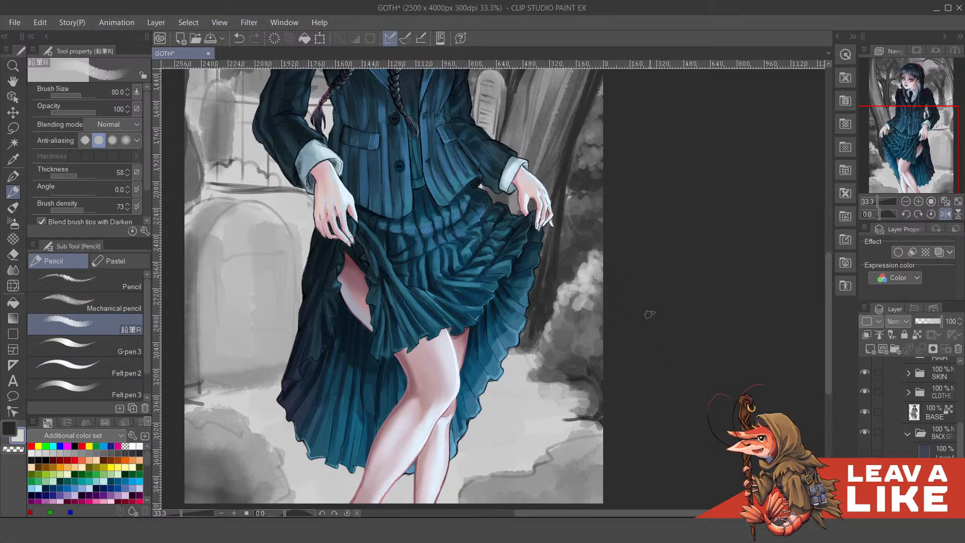
drag(649, 316, 647, 340)
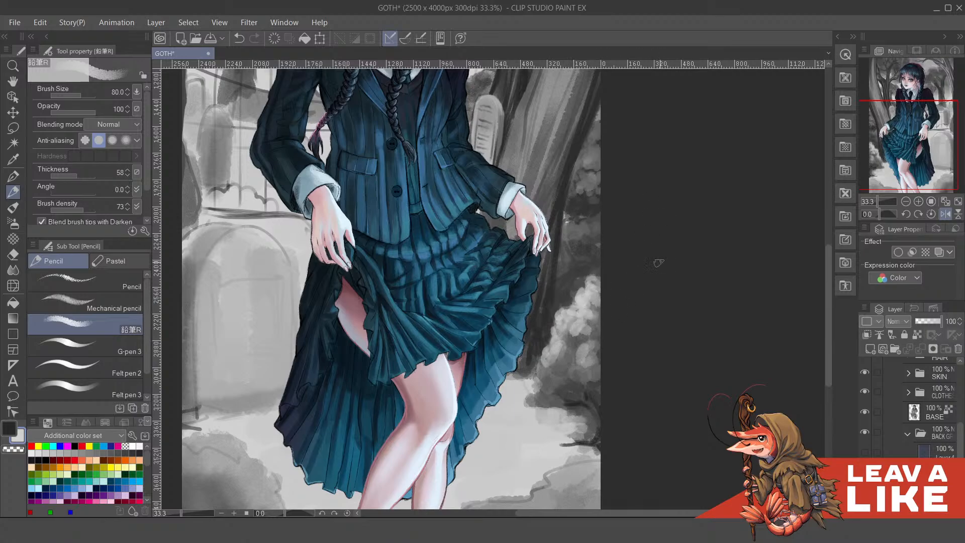
Unmirror the canvas view and touch up the bush's lower edge against the ground in light grey with brush size 80
scroll(660, 239, down, 1)
scroll(660, 240, down, 2)
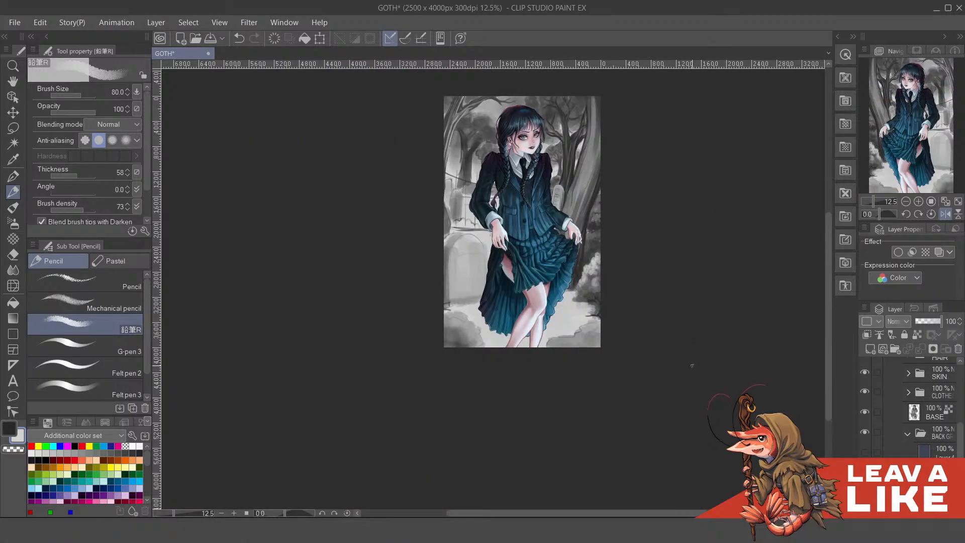
key(h)
drag(503, 286, 565, 301)
ctrl+click(481, 333)
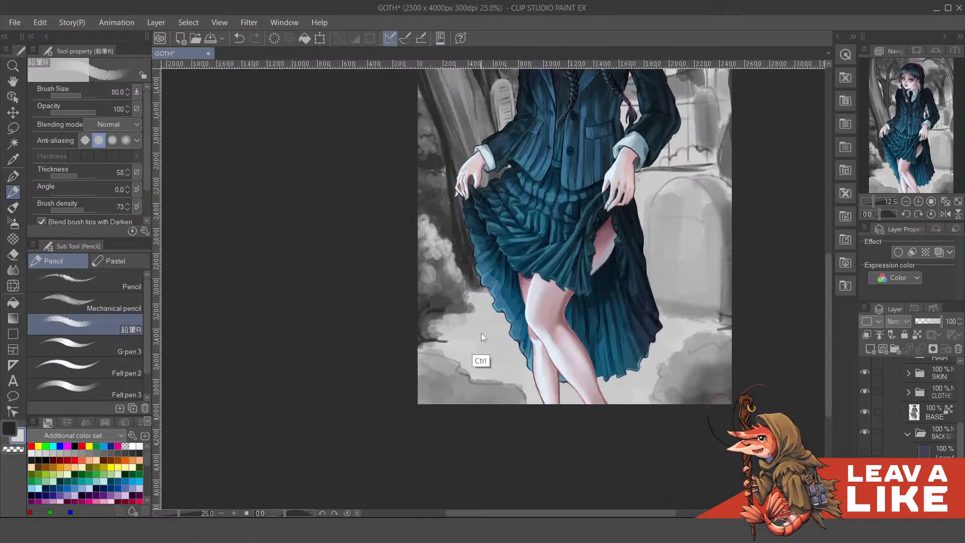
drag(498, 330, 516, 358)
drag(462, 329, 475, 331)
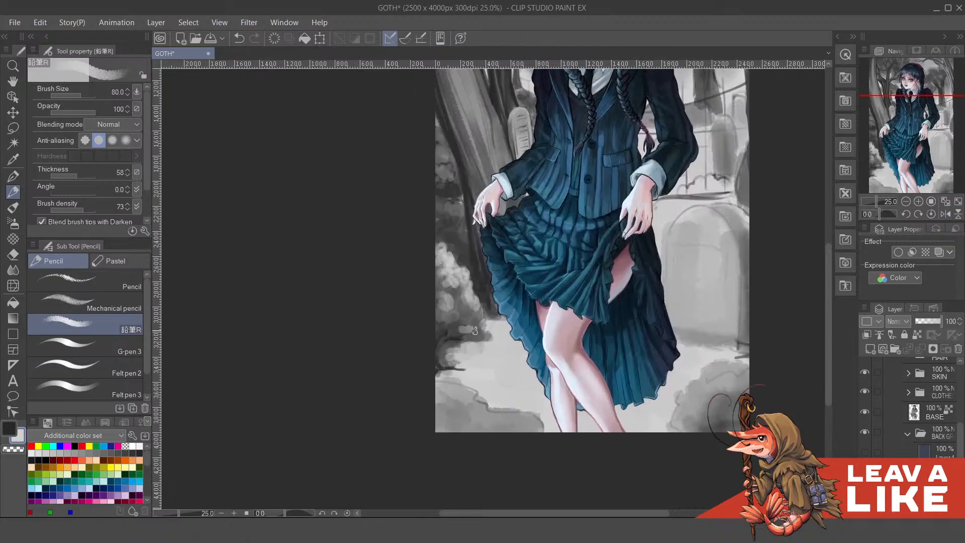
key(ctrl+z)
mouse_move(473, 315)
mouse_down()
mouse_move(505, 355)
mouse_move(499, 338)
mouse_move(481, 343)
mouse_up()
Sample a mid grey and paint horizontal shadow strokes across the ground between the bush and the skirt
alt+click(460, 346)
mouse_move(455, 355)
mouse_down()
mouse_move(481, 342)
mouse_move(479, 355)
mouse_move(448, 359)
mouse_move(505, 343)
mouse_up()
drag(487, 337, 505, 338)
drag(488, 327, 511, 320)
drag(493, 321, 512, 317)
drag(577, 295, 573, 302)
mouse_move(481, 366)
mouse_down()
mouse_move(509, 366)
mouse_move(509, 385)
mouse_up()
Extend the grey ground strokes toward the low foreground bush beside the girl's legs with brush size 80
scroll(587, 328, down, 6)
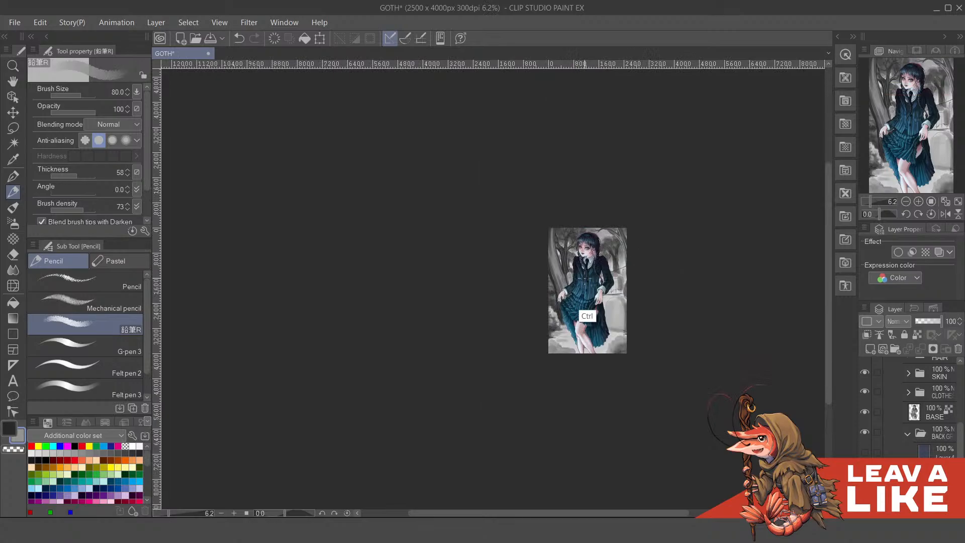
scroll(582, 319, up, 6)
drag(573, 297, 583, 192)
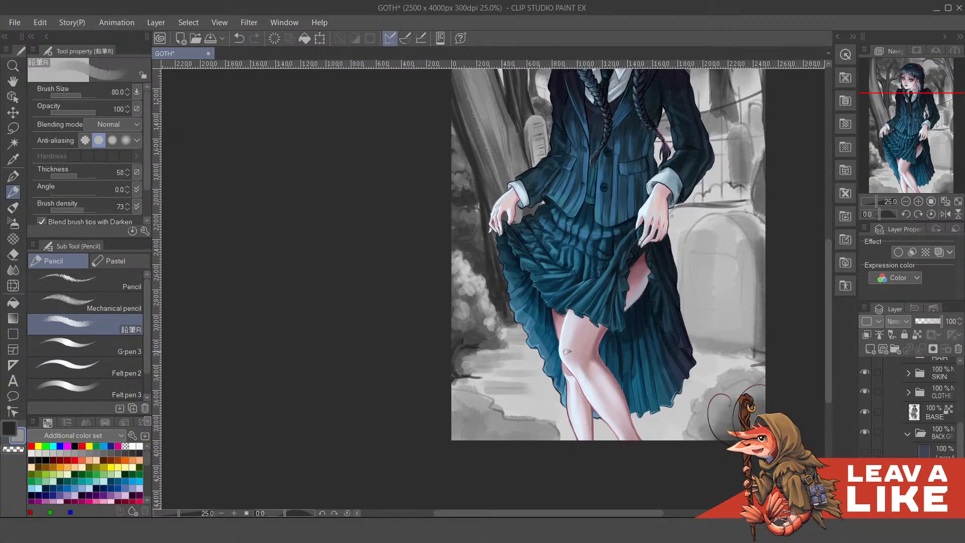
drag(462, 382, 495, 384)
mouse_move(449, 406)
mouse_down()
mouse_move(418, 411)
mouse_move(404, 387)
mouse_up()
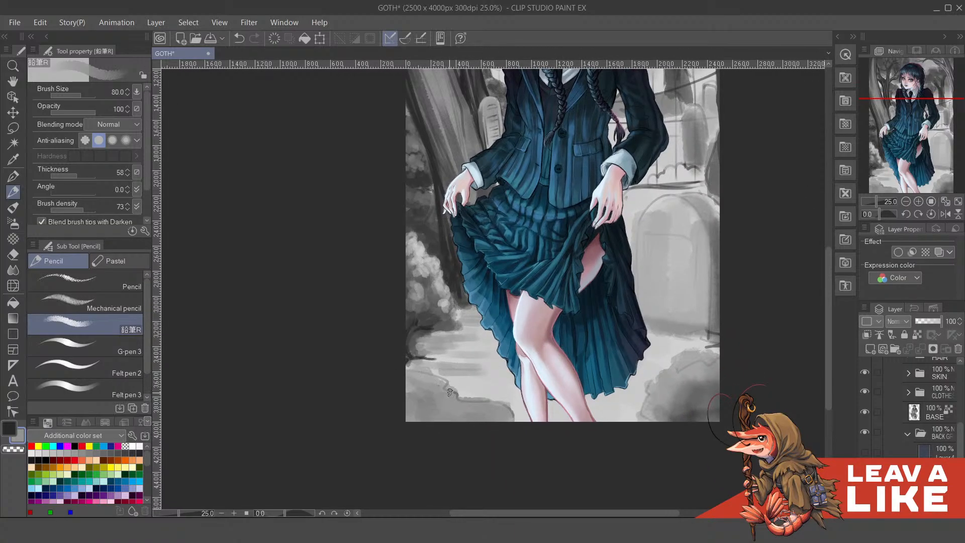
drag(435, 386, 468, 401)
Sample dark grey, try darkening the low foreground bush with pencil strokes at size 80, and mirror the canvas view
key(x)
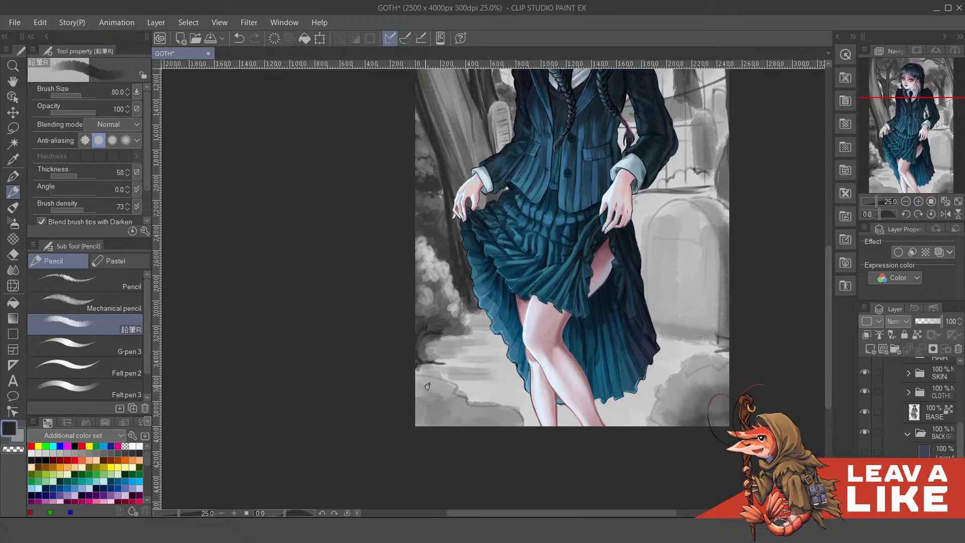
mouse_move(410, 380)
mouse_down()
mouse_move(453, 390)
mouse_move(471, 410)
mouse_up()
key(ctrl+z)
alt+click(443, 323)
drag(418, 375, 467, 419)
key(ctrl+z)
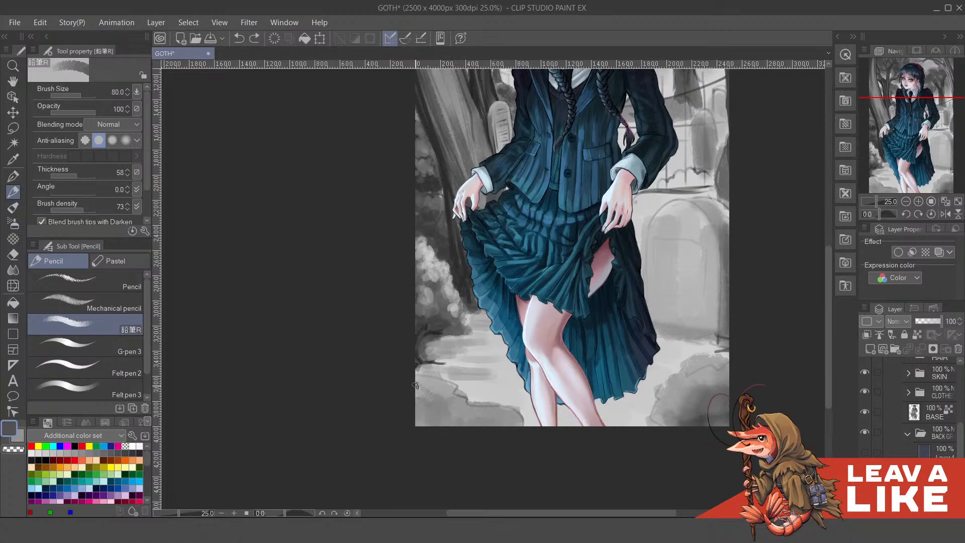
mouse_move(415, 386)
mouse_down()
mouse_move(464, 415)
mouse_move(457, 393)
mouse_move(518, 436)
mouse_move(519, 427)
mouse_up()
mouse_move(455, 415)
mouse_down()
mouse_move(498, 439)
mouse_move(507, 431)
mouse_up()
drag(495, 410, 517, 423)
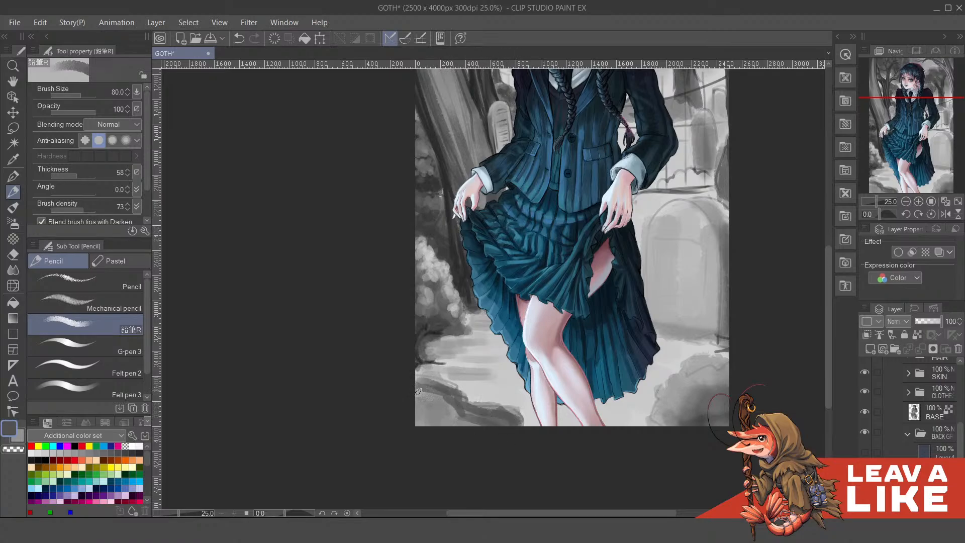
mouse_move(418, 391)
mouse_down()
mouse_move(466, 429)
mouse_move(479, 430)
mouse_move(480, 415)
mouse_move(510, 419)
mouse_move(458, 405)
mouse_up()
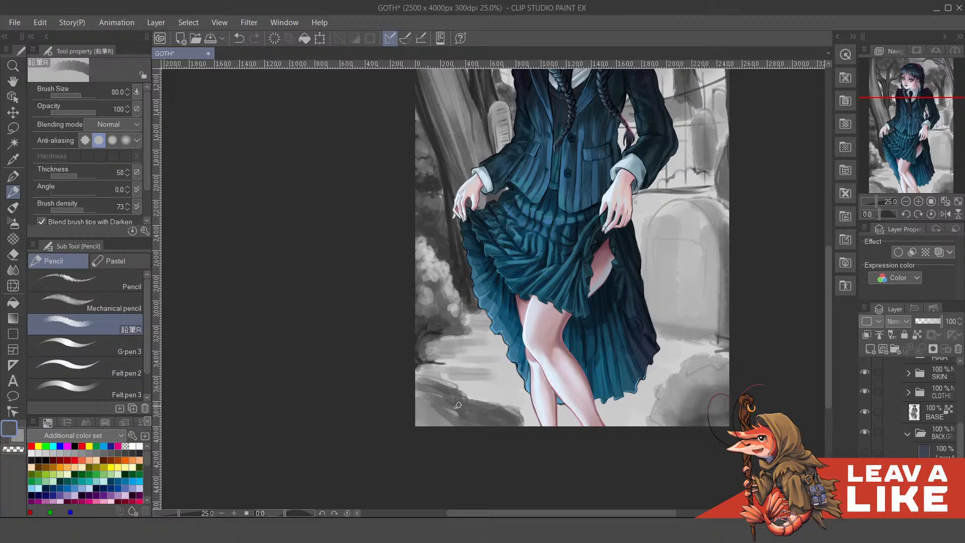
key(h)
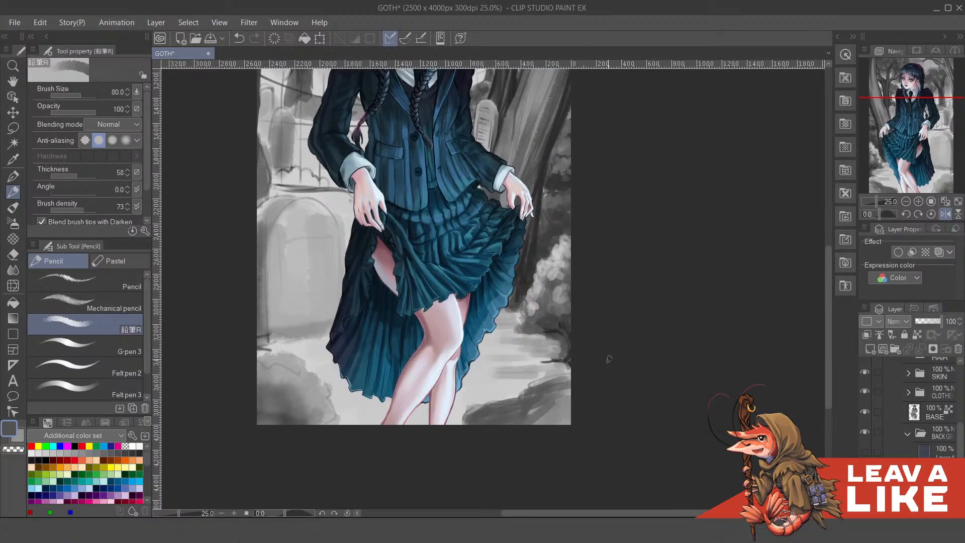
Undo the dark pencil strokes on the low foreground bush
key(ctrl+z)
key(ctrl+z)
key(ctrl+z)
key(ctrl+z)
key(ctrl+z)
key(ctrl+z)
key(ctrl+z)
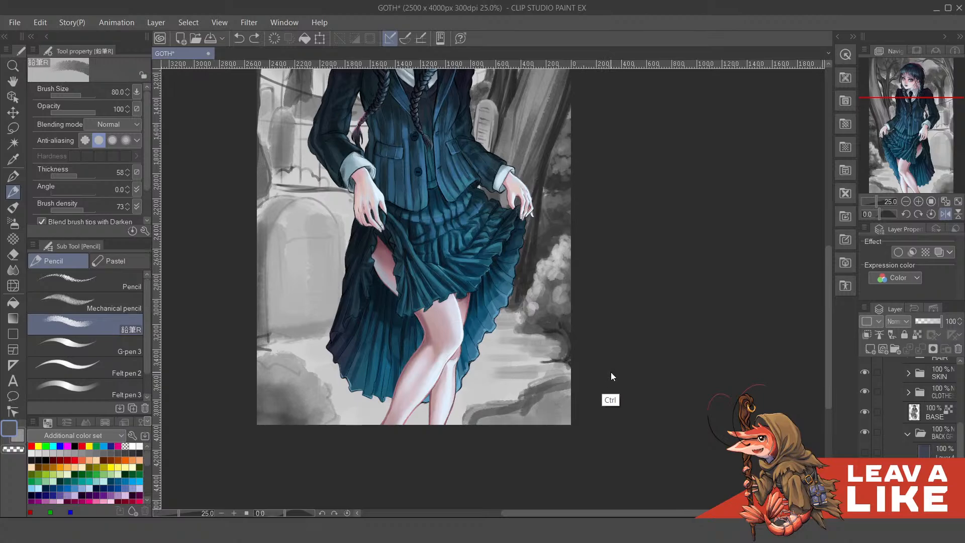
key(ctrl+z)
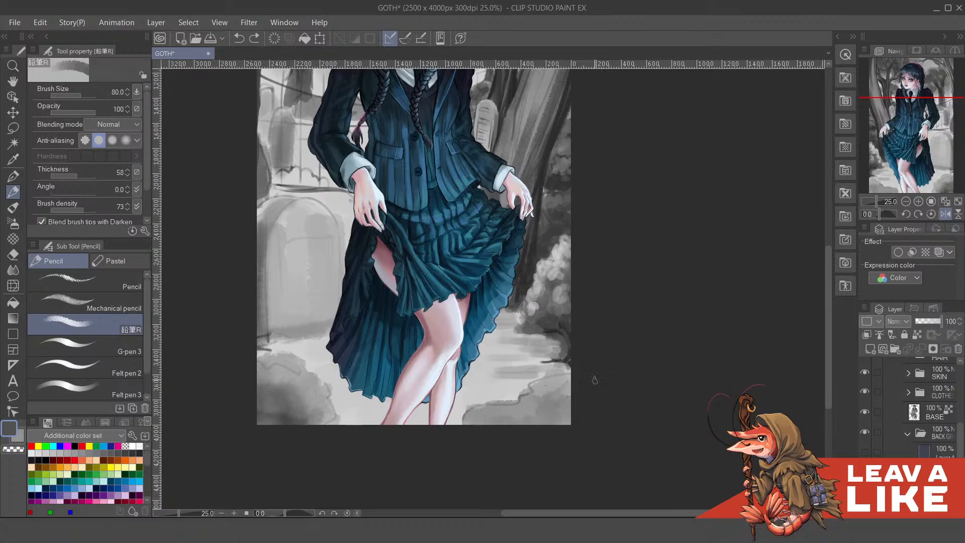
Select the low foreground bush in the canvas corner beside the legs with a freehand Lasso outline
key(m)
drag(473, 410, 529, 389)
key(ctrl+z)
mouse_move(468, 441)
mouse_down()
mouse_move(467, 417)
mouse_move(520, 394)
mouse_move(469, 415)
mouse_up()
key(ctrl+z)
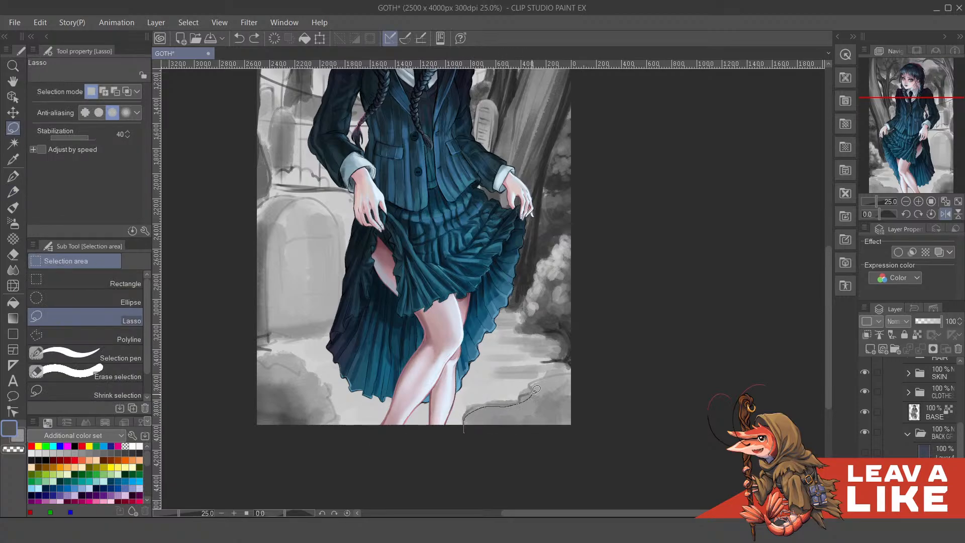
mouse_move(536, 389)
mouse_down()
mouse_move(597, 386)
mouse_move(596, 443)
mouse_up()
mouse_move(528, 396)
mouse_down()
mouse_move(558, 402)
mouse_move(565, 382)
mouse_move(546, 377)
mouse_move(574, 371)
mouse_move(596, 422)
mouse_up()
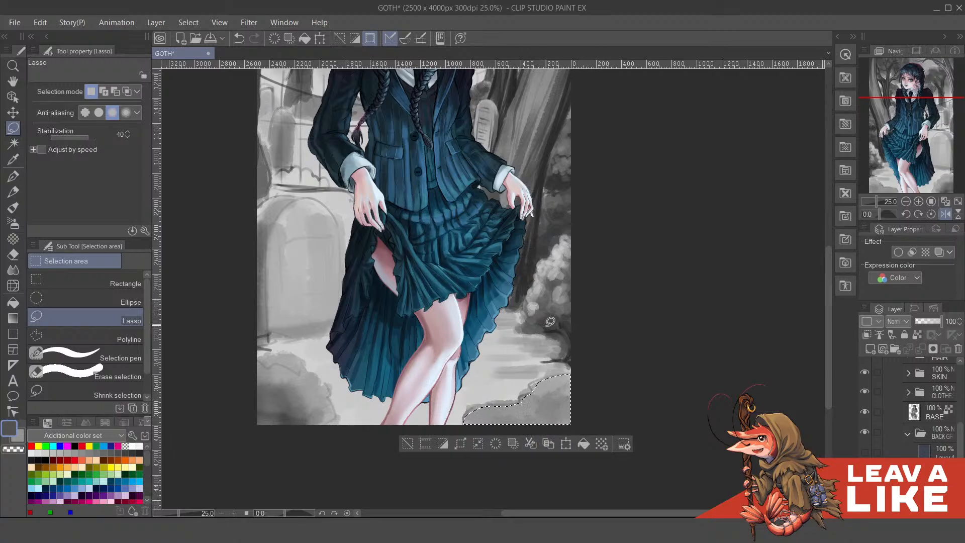
Darken the selected foreground bush with the Soft airbrush at size 800 and clear the selection
key(b)
key(b)
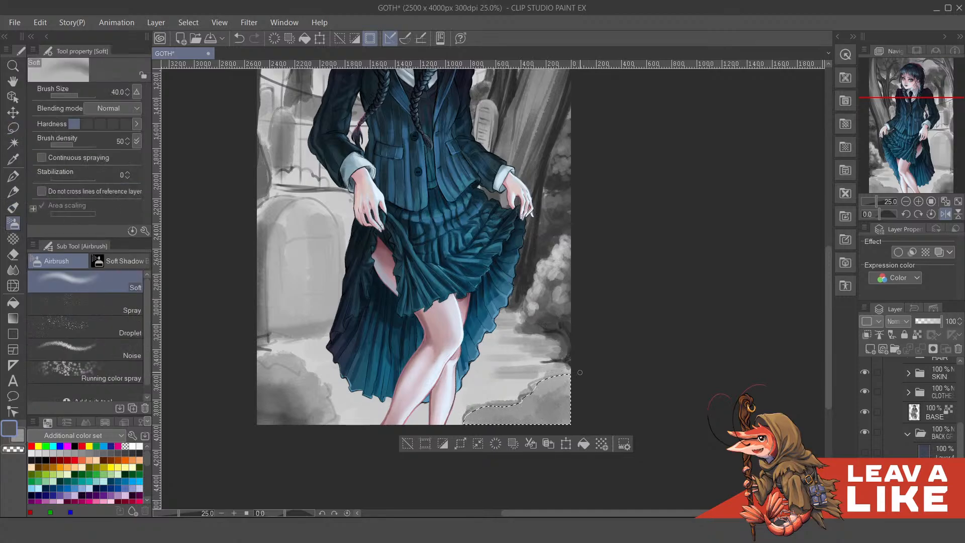
key(bracketright)
key(bracketright)
key(bracketright)
key(bracketright)
key(bracketright)
key(bracketright)
key(bracketright)
key(bracketright)
key(bracketright)
drag(533, 386, 478, 396)
mouse_move(536, 391)
mouse_down()
mouse_move(520, 373)
mouse_move(457, 370)
mouse_up()
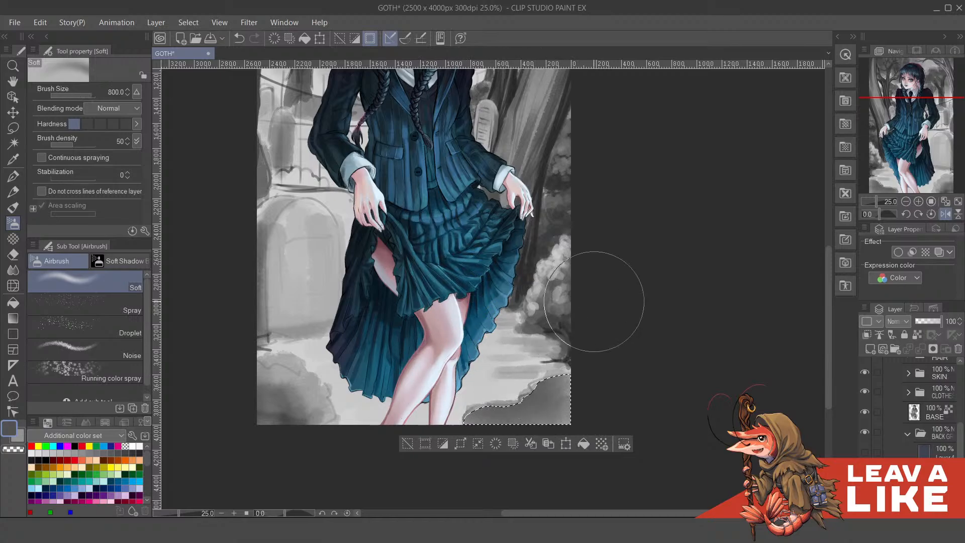
key(ctrl+d)
Switch back to the size 80 pencil and unmirror the canvas view to check the darkened foreground bush
scroll(629, 372, up, 1)
scroll(578, 251, down, 3)
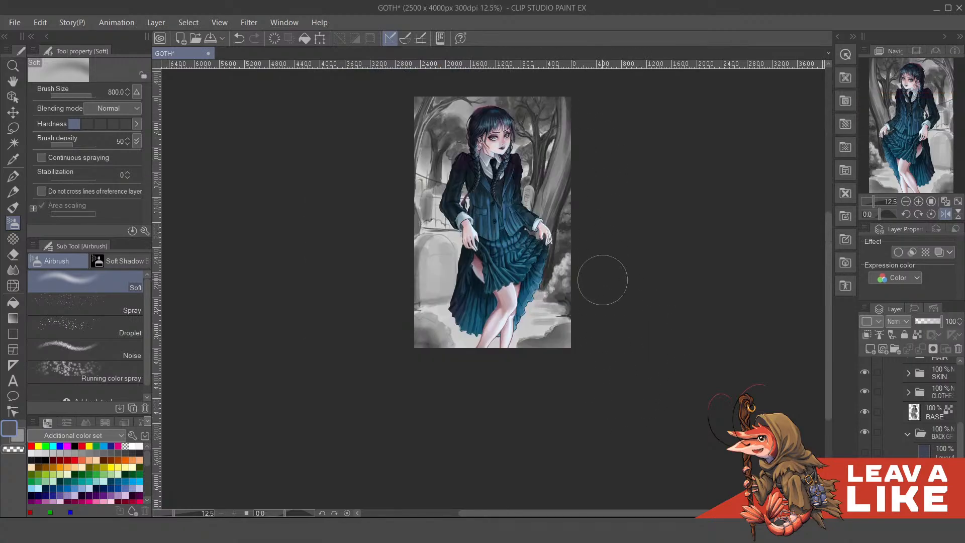
scroll(625, 343, up, 3)
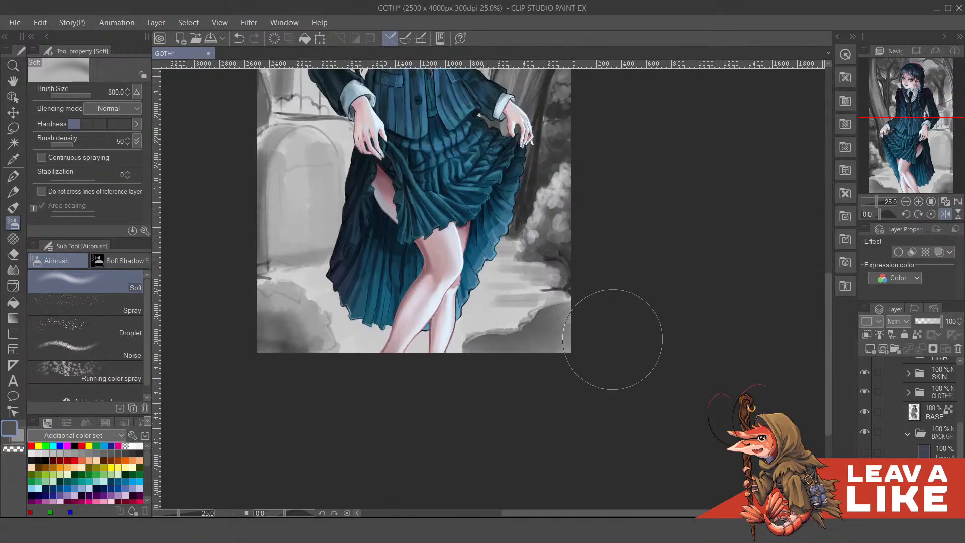
scroll(614, 352, up, 2)
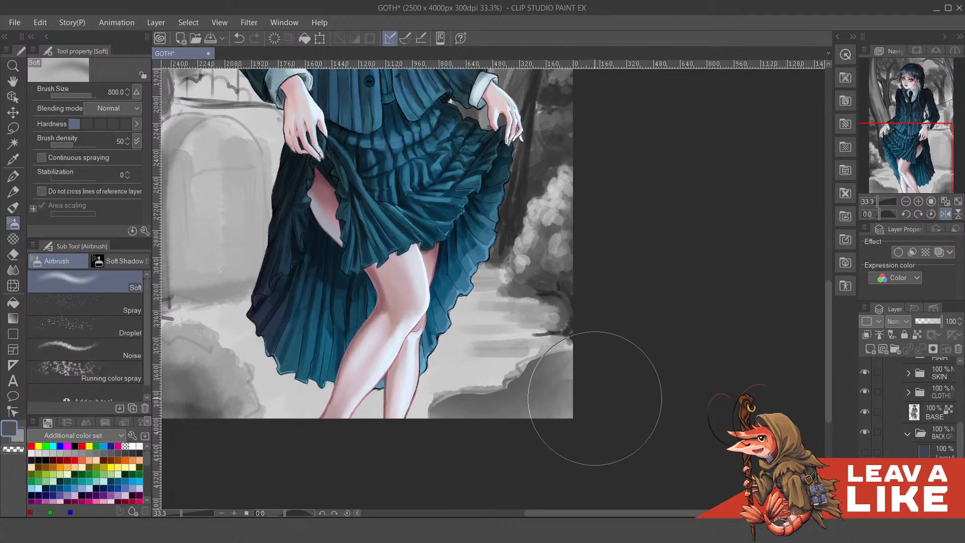
key(p)
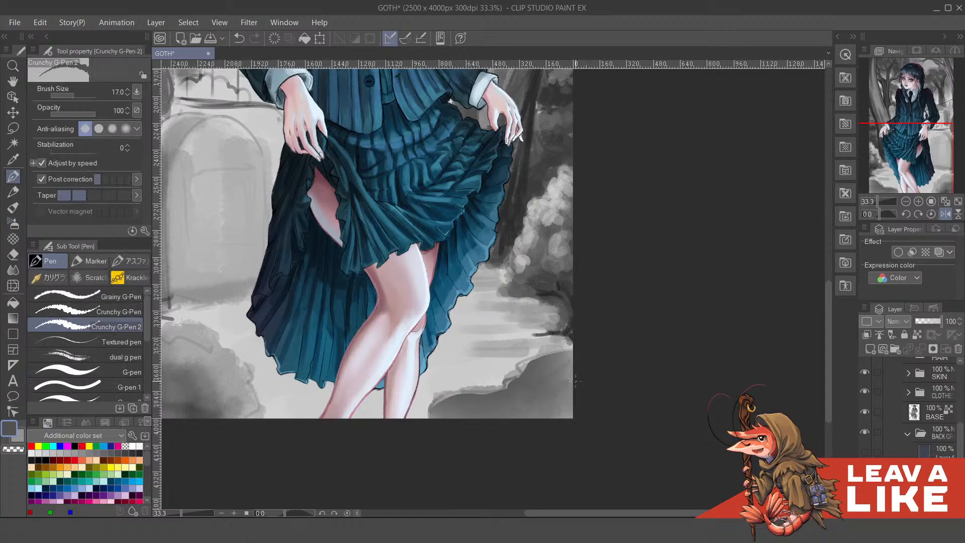
key(p)
scroll(558, 372, up, 1)
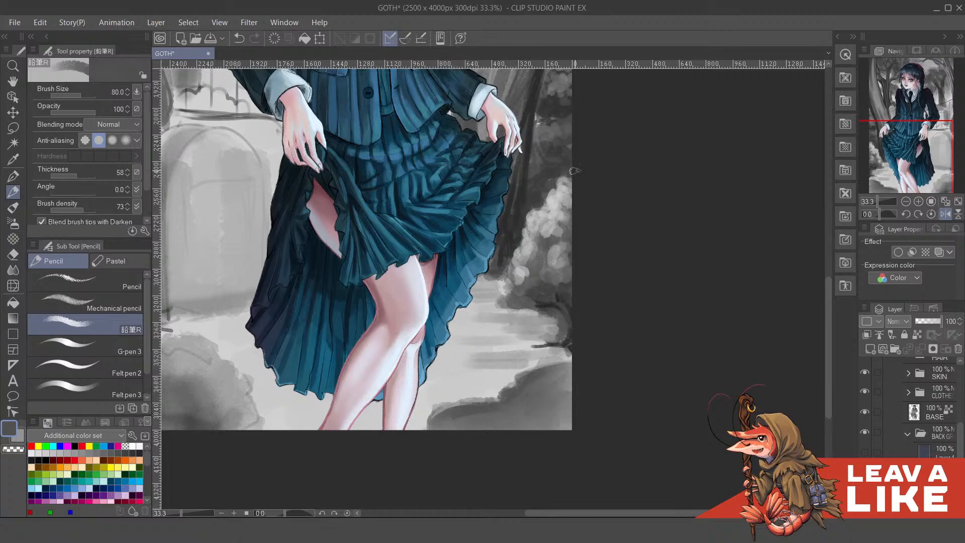
key(h)
drag(439, 377, 453, 392)
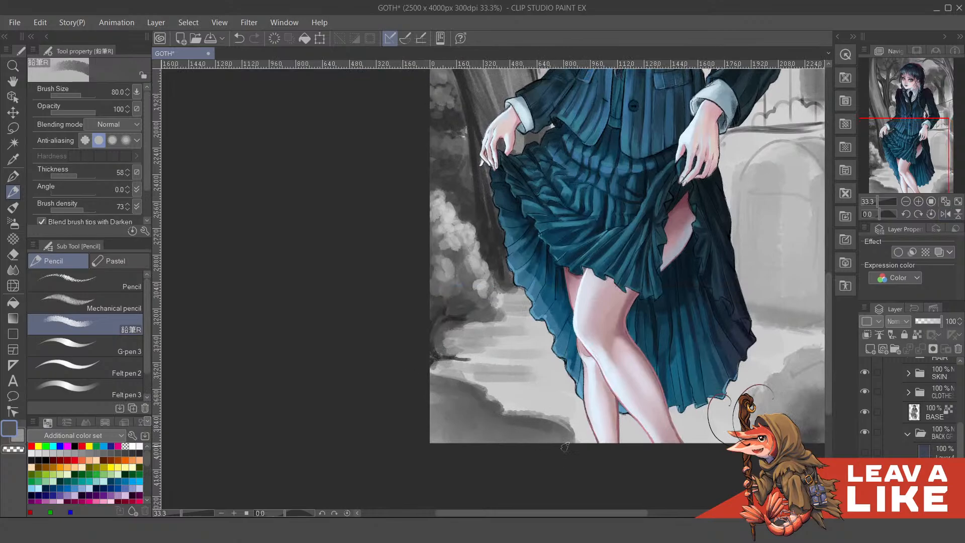
drag(608, 246, 544, 277)
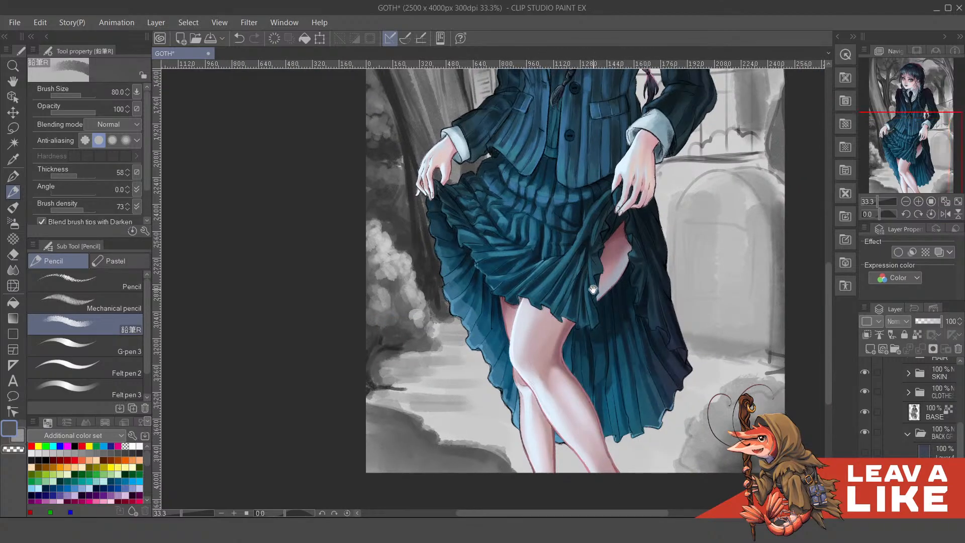
drag(673, 323, 638, 315)
scroll(657, 96, down, 1)
drag(685, 186, 667, 371)
drag(594, 445, 618, 327)
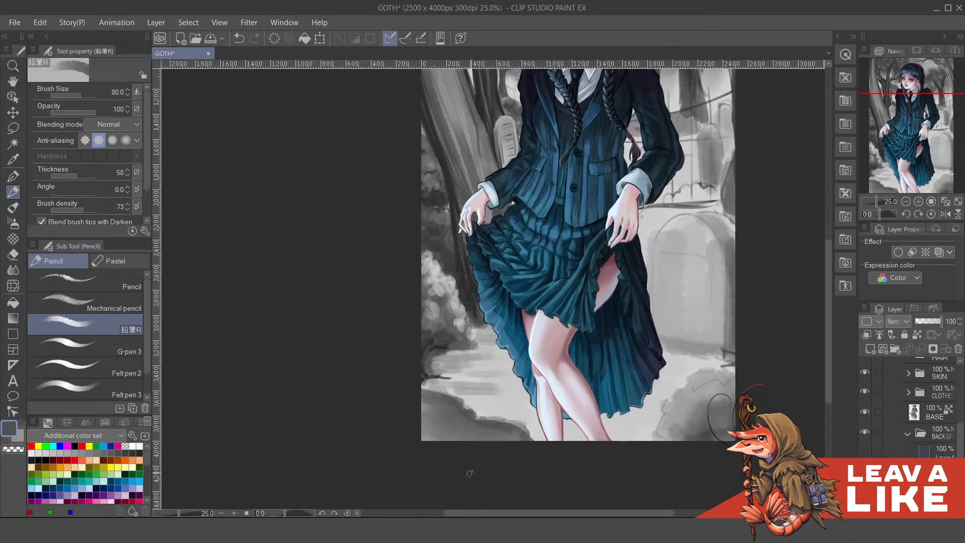
mouse_move(473, 456)
mouse_down()
mouse_move(464, 399)
mouse_move(426, 412)
mouse_move(481, 421)
mouse_up()
Try light grey pencil highlights on the low foreground bush, reducing the brush size to 40, and undo the strokes
key(c)
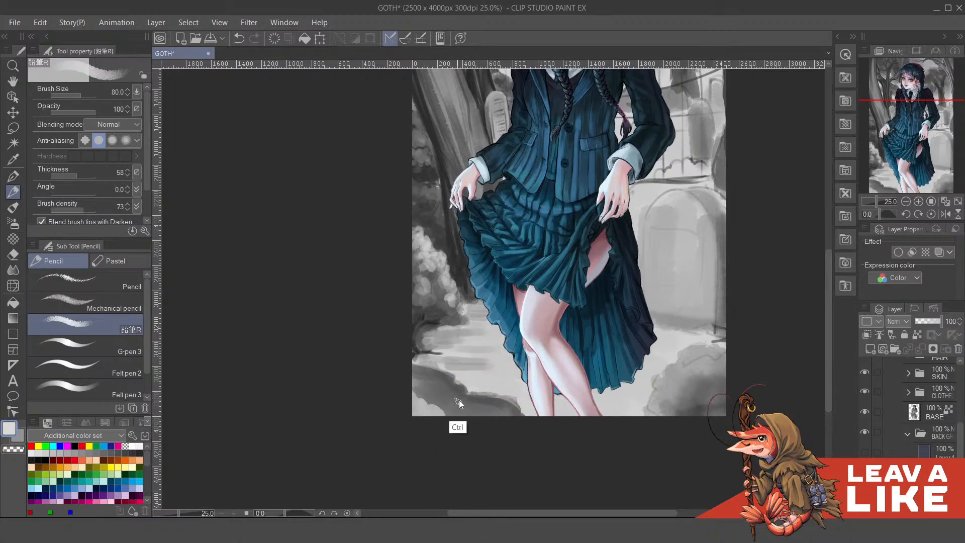
key(ctrl+z)
mouse_move(424, 400)
mouse_down()
mouse_move(445, 418)
mouse_move(454, 412)
mouse_move(372, 361)
mouse_up()
key(ctrl+z)
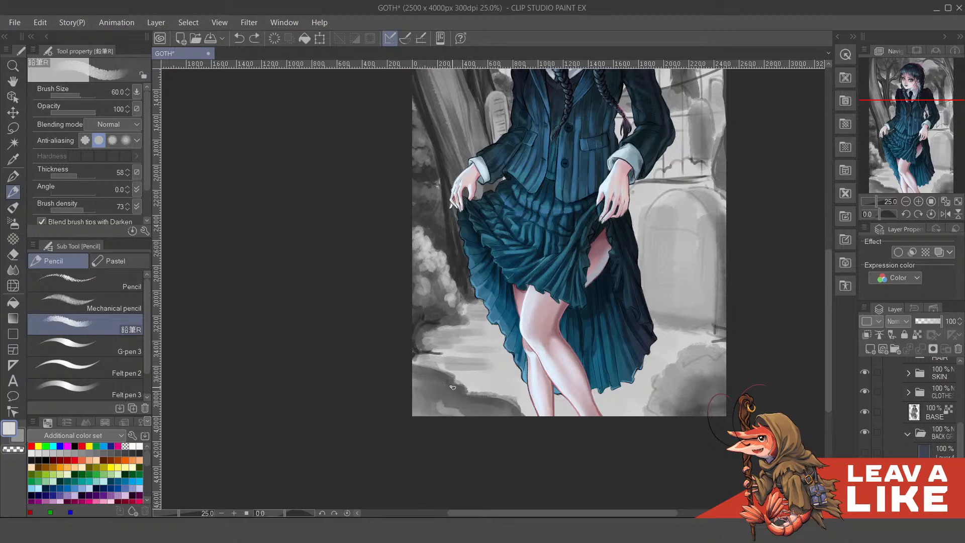
mouse_move(422, 392)
mouse_down()
mouse_move(445, 416)
mouse_move(462, 417)
mouse_move(452, 403)
mouse_move(388, 385)
mouse_up()
key(ctrl+z)
key(ctrl+z)
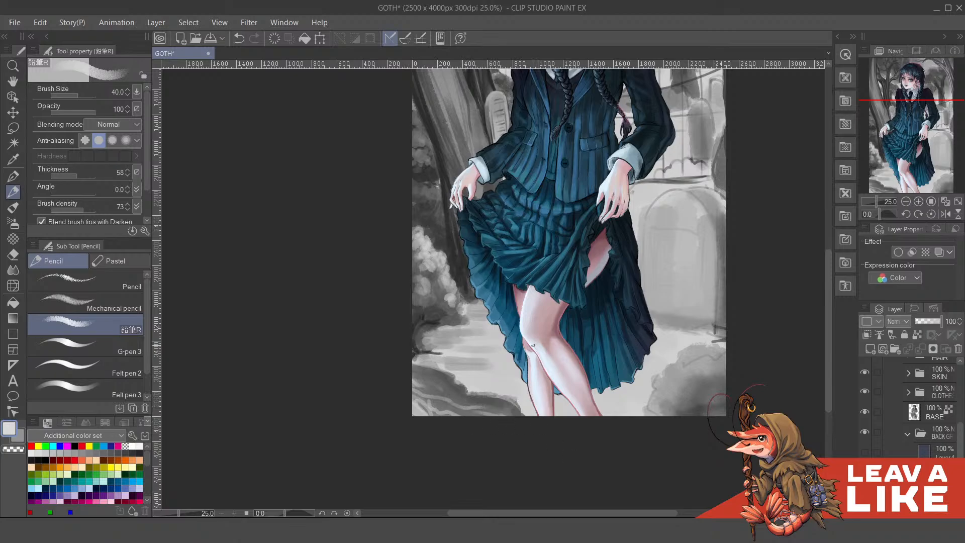
Mirror the canvas view to judge the light strokes on the low foreground bush, and undo them
key(h)
scroll(687, 223, down, 2)
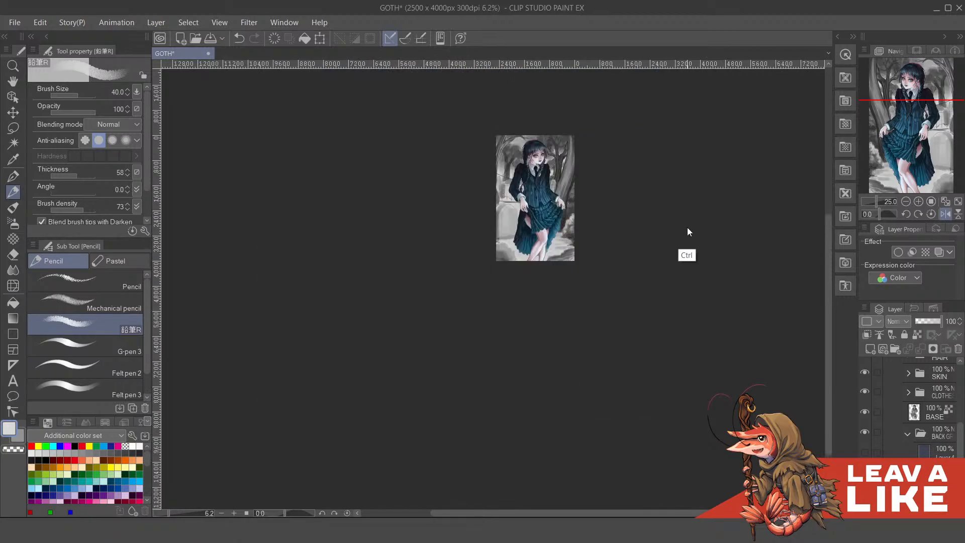
scroll(663, 222, up, 1)
scroll(661, 224, up, 3)
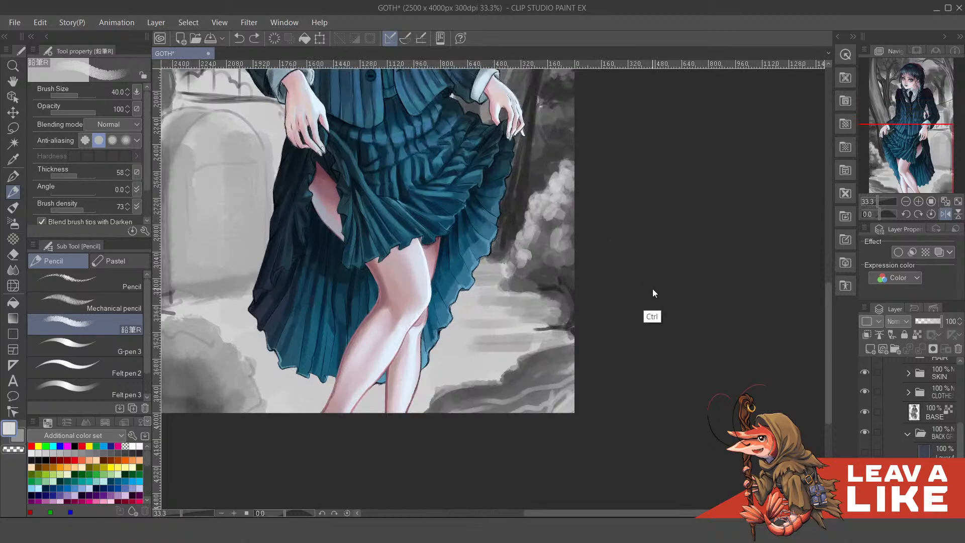
key(ctrl+z)
key(ctrl+z)
key(ctrl+z)
Dab light grey leaf highlights onto the low foreground bush with the pencil, raising the brush size from 40 to 70
drag(614, 336, 637, 342)
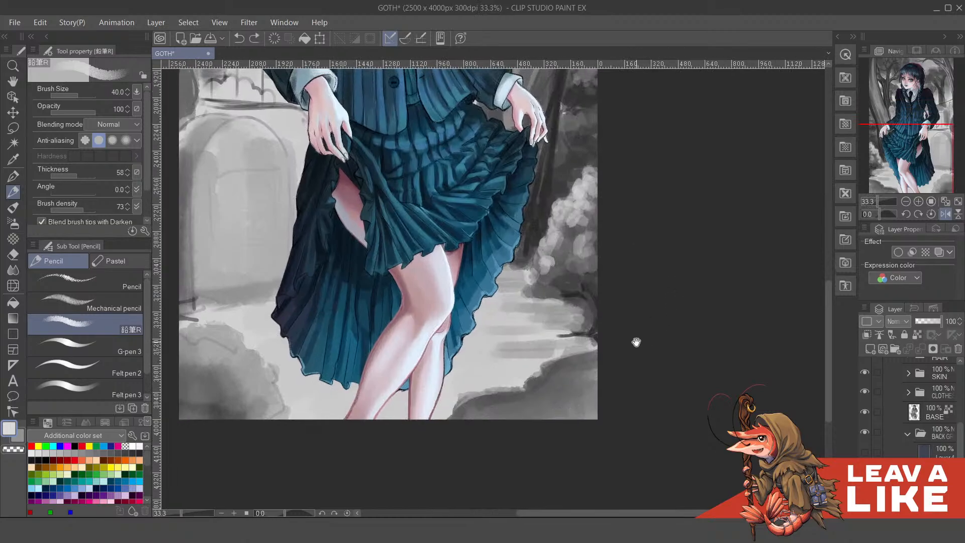
drag(575, 414, 591, 407)
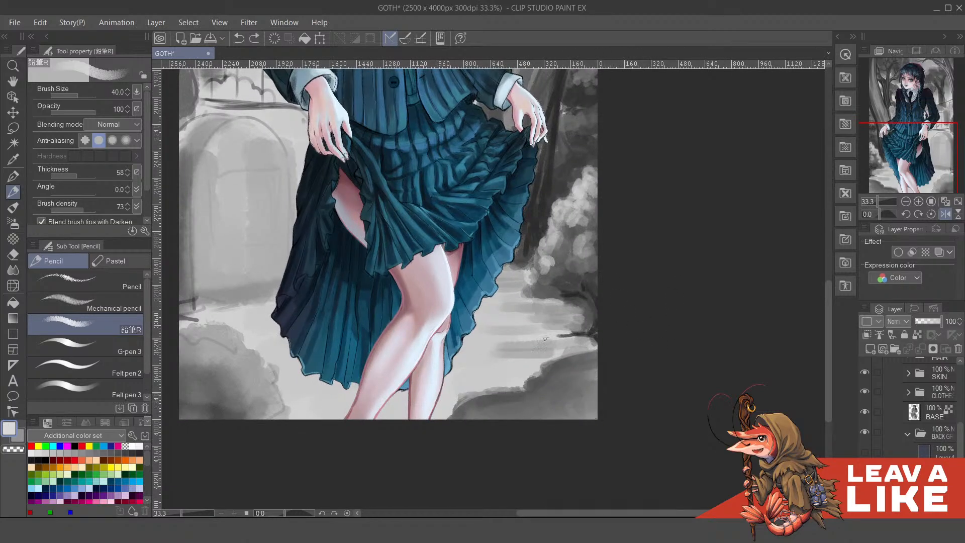
drag(606, 374, 576, 375)
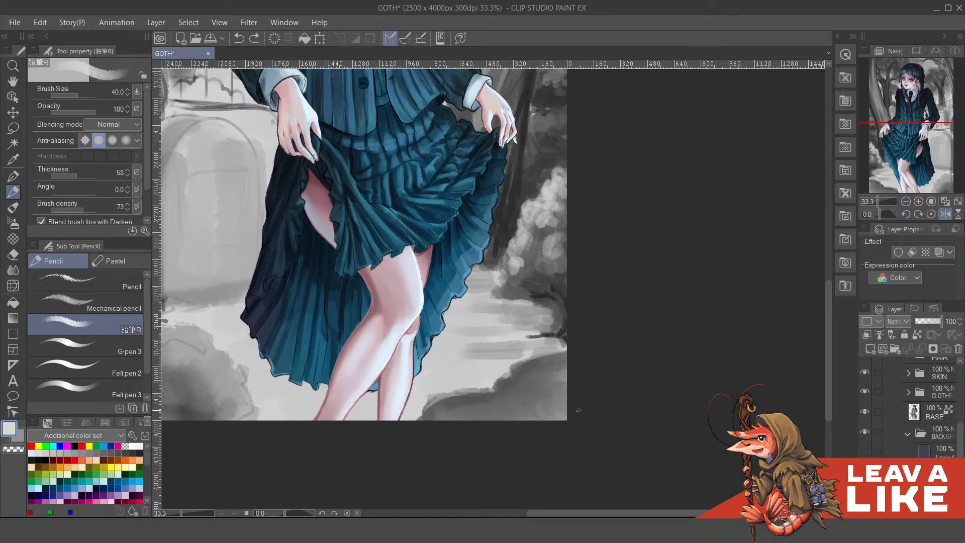
drag(546, 407, 552, 409)
mouse_move(537, 410)
mouse_down()
mouse_move(509, 417)
mouse_move(550, 397)
mouse_move(553, 416)
mouse_move(566, 406)
mouse_move(490, 415)
mouse_up()
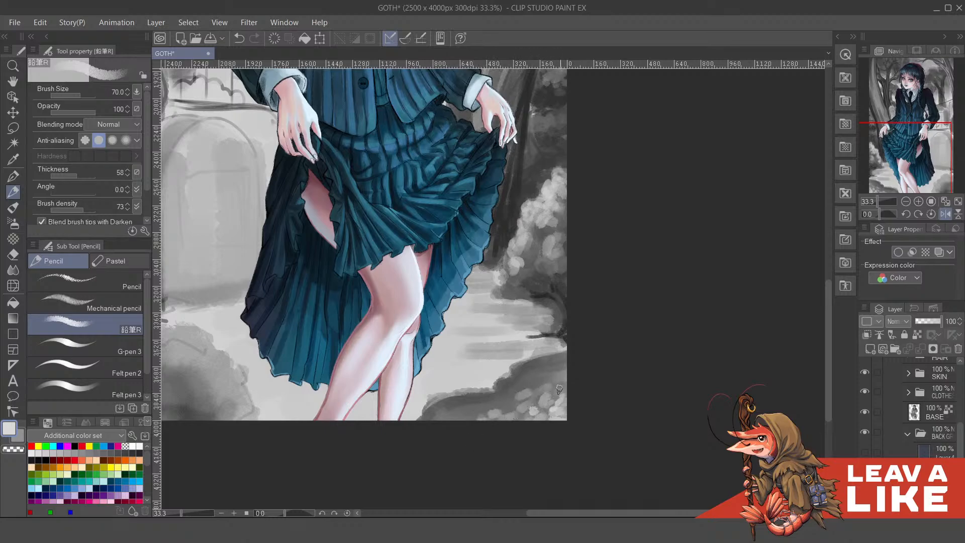
drag(509, 413, 459, 414)
Unmirror the canvas view and examine the highlighted foreground bush against the whole composition and the opposite bush
scroll(606, 321, down, 3)
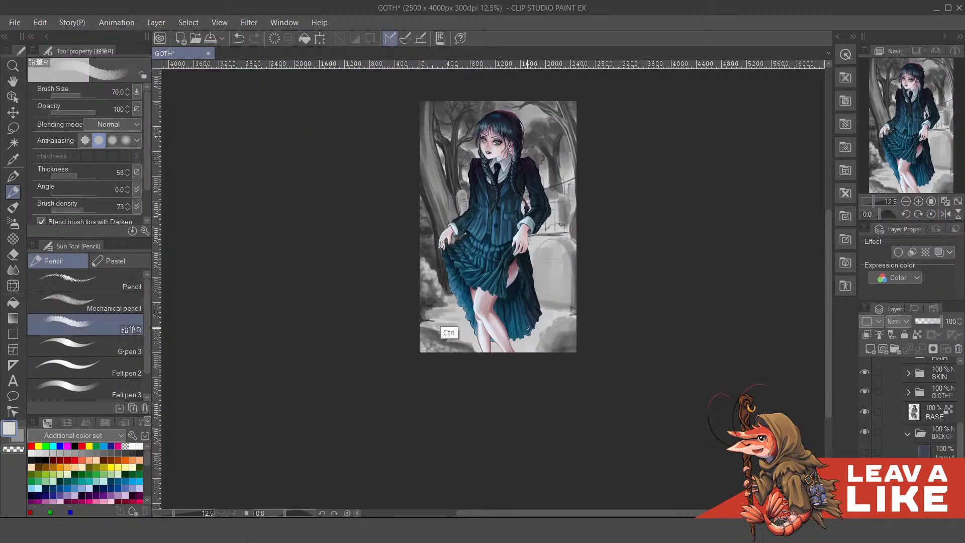
scroll(448, 334, up, 3)
mouse_move(266, 390)
mouse_down()
mouse_move(331, 395)
mouse_move(314, 355)
mouse_move(355, 384)
mouse_move(364, 416)
mouse_up()
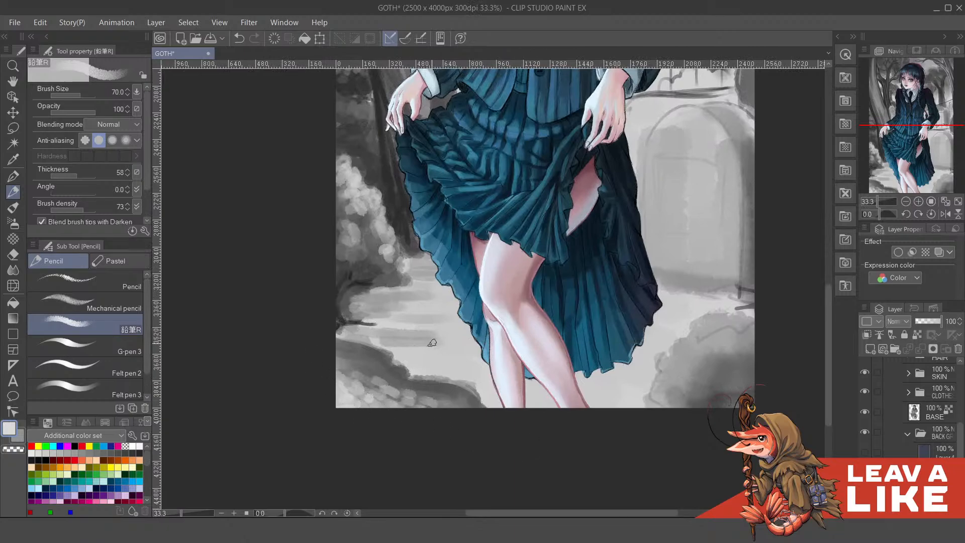
scroll(624, 392, down, 3)
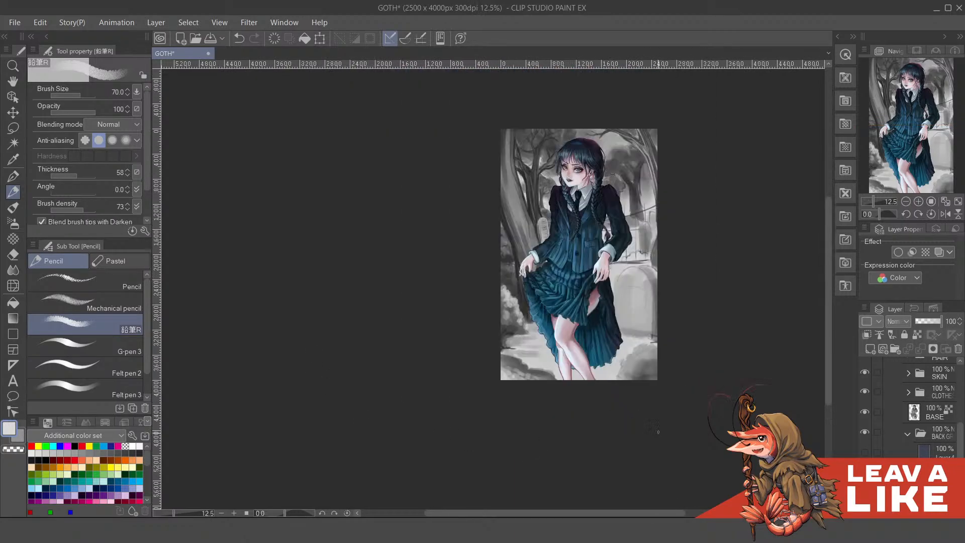
scroll(633, 424, up, 2)
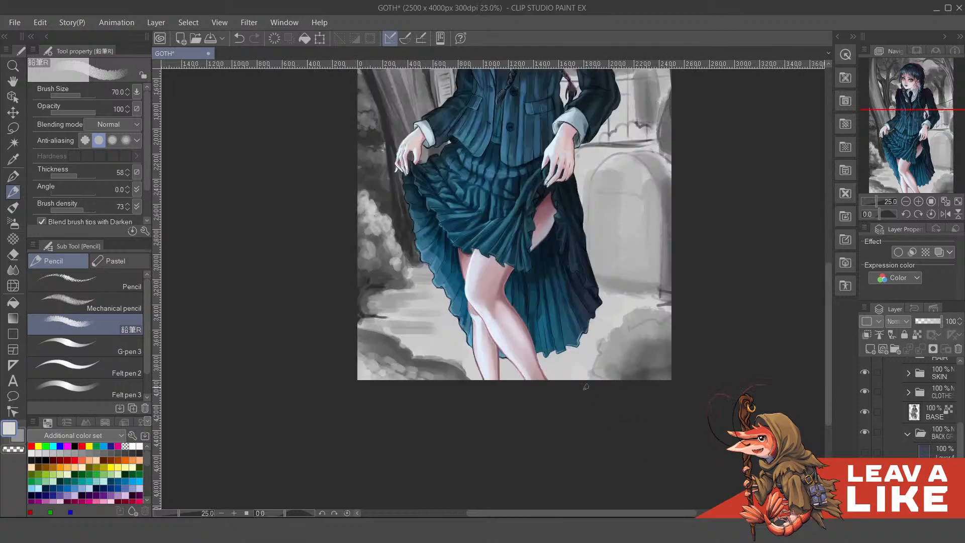
drag(427, 346, 520, 397)
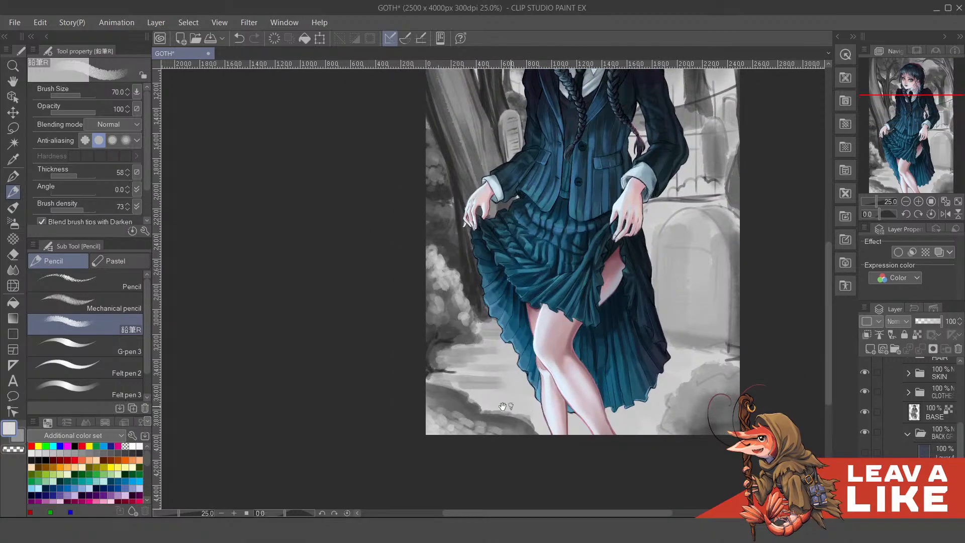
drag(453, 408, 464, 411)
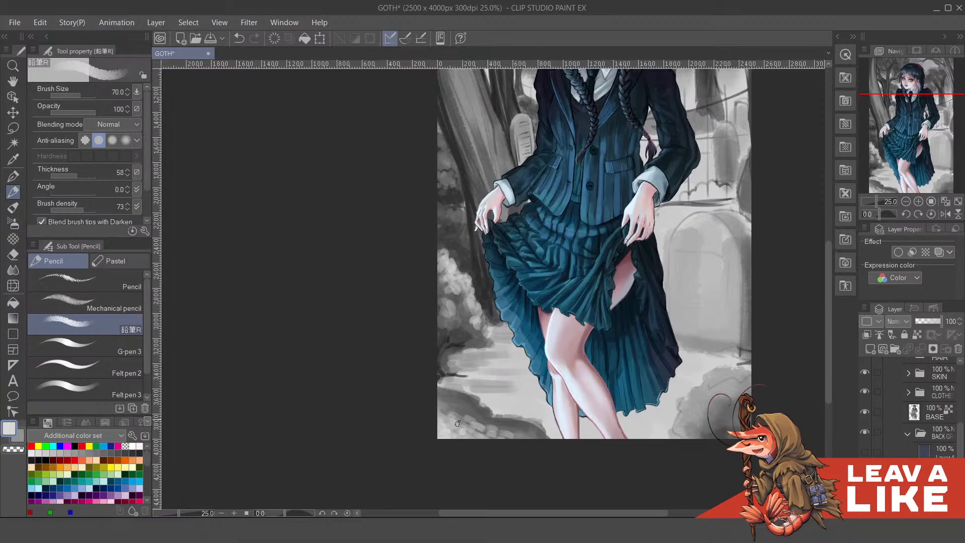
drag(566, 332, 488, 371)
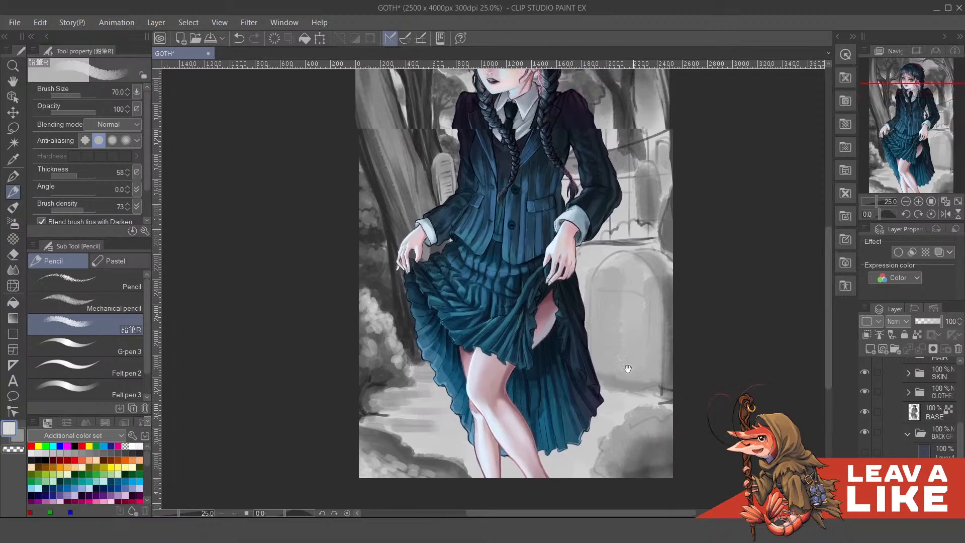
drag(627, 369, 594, 356)
drag(529, 292, 515, 267)
drag(591, 372, 596, 376)
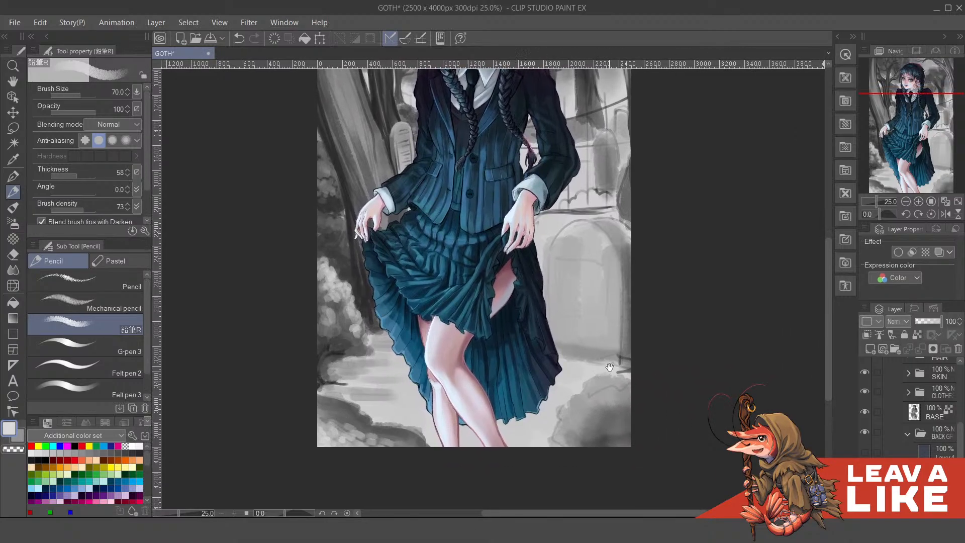
drag(524, 344, 545, 351)
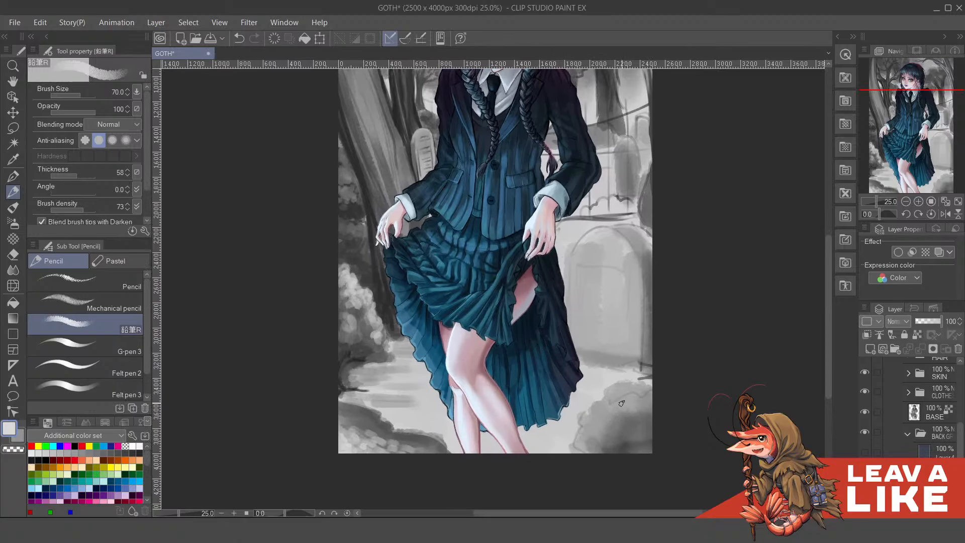
Paint dark and light foliage dabs on the foreground bush below the large gravestone with the size 70 pencil, sampling nearby greys
alt+click(634, 438)
alt+click(622, 477)
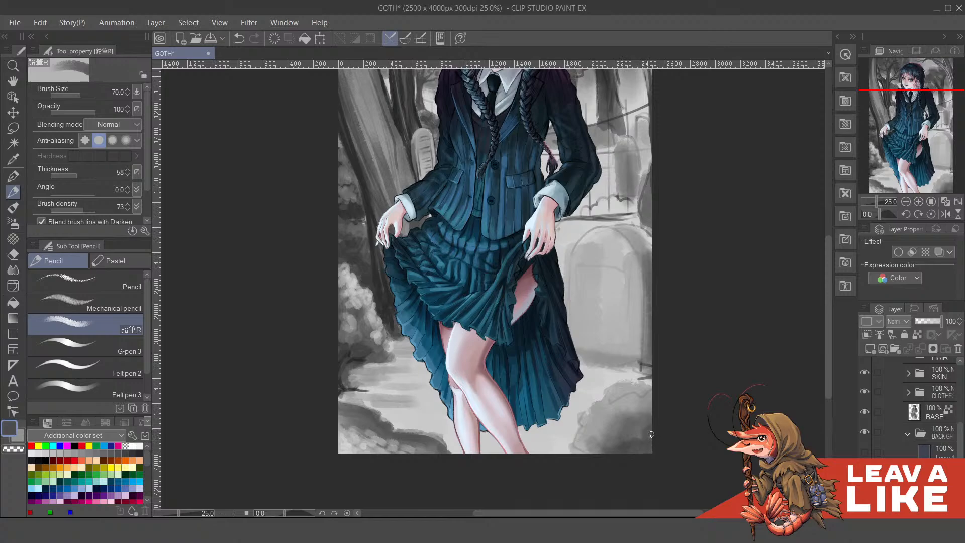
alt+click(640, 454)
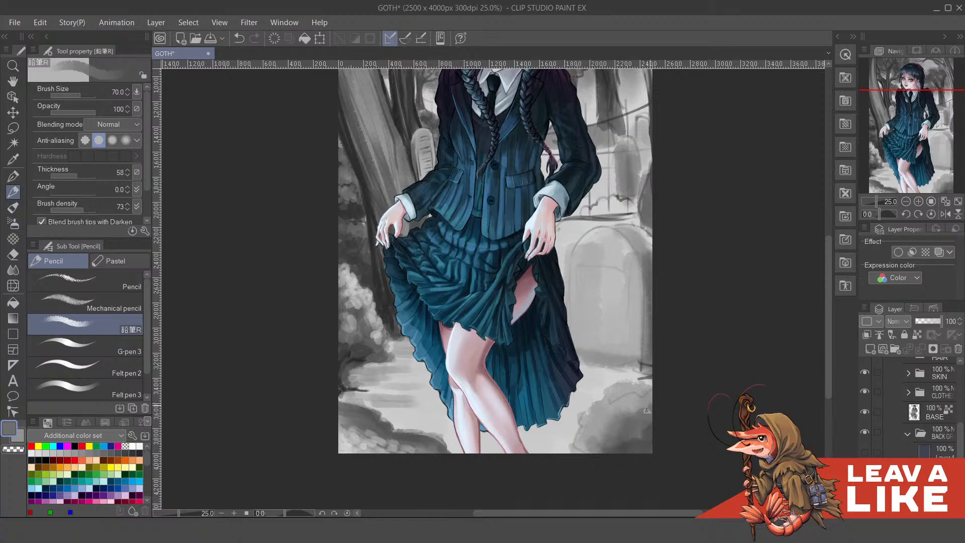
mouse_move(619, 425)
mouse_down()
mouse_move(600, 437)
mouse_move(609, 435)
mouse_up()
alt+click(629, 399)
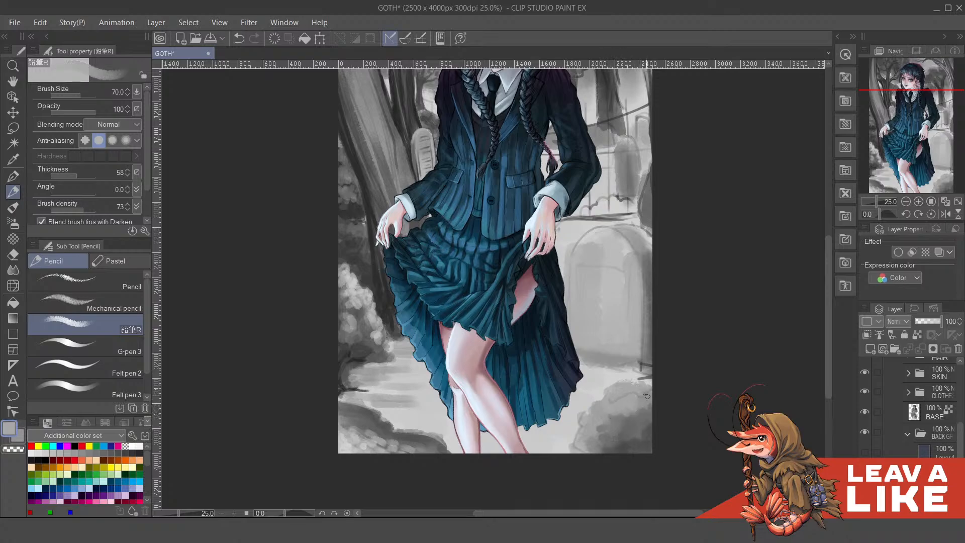
alt+click(646, 449)
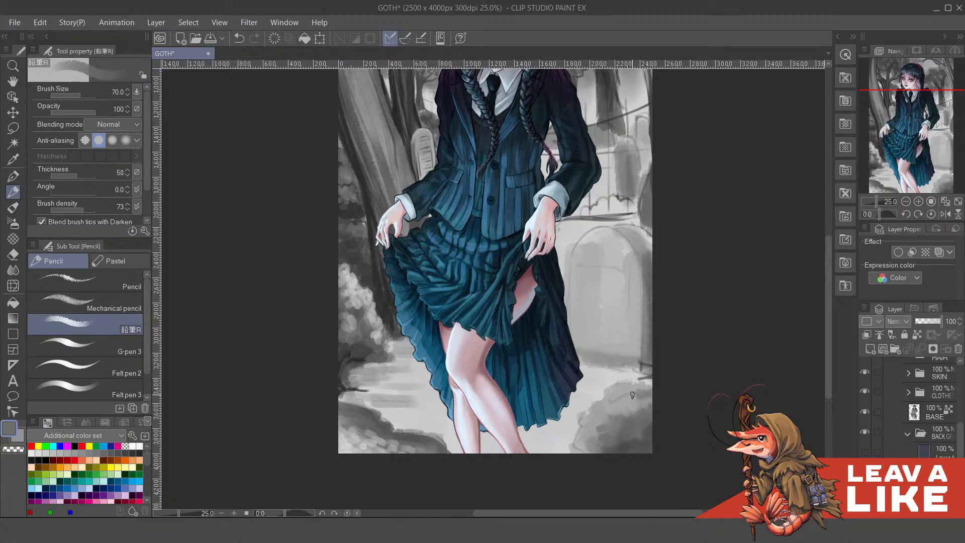
alt+click(626, 416)
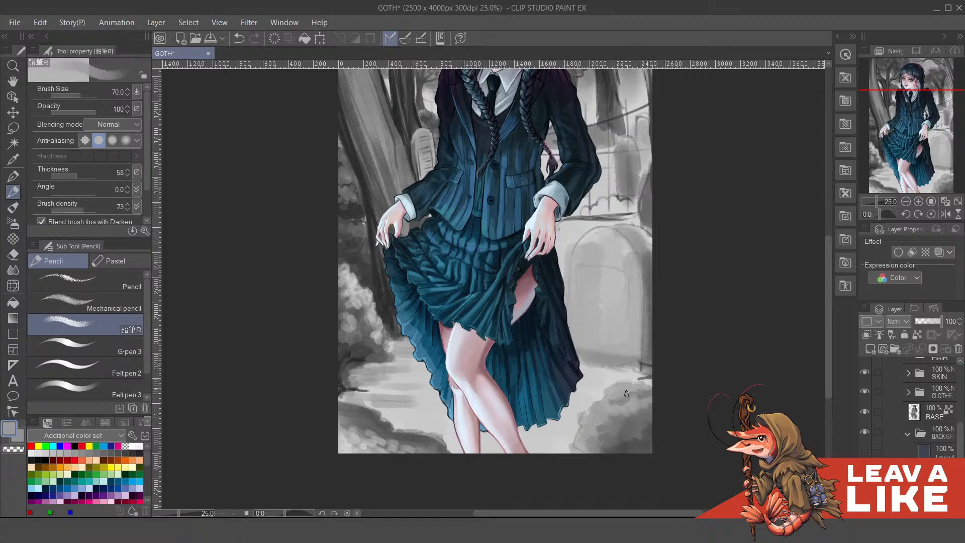
alt+click(646, 422)
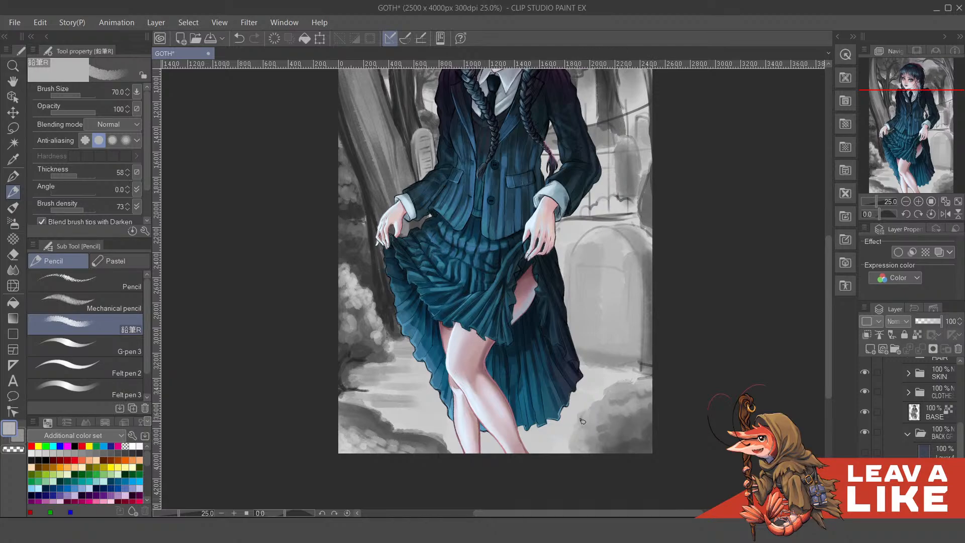
drag(645, 392, 644, 393)
Rotate the canvas view to 20° and paint grey pencil strokes on the ground between the low bush and the legs, using the swapped colour
drag(617, 304, 617, 292)
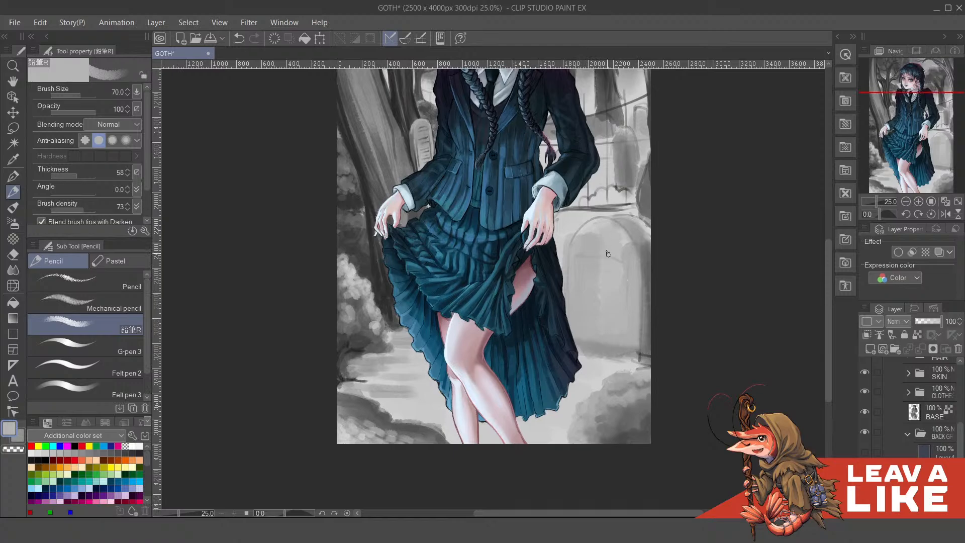
key(^)
key(^)
key(^)
key(^)
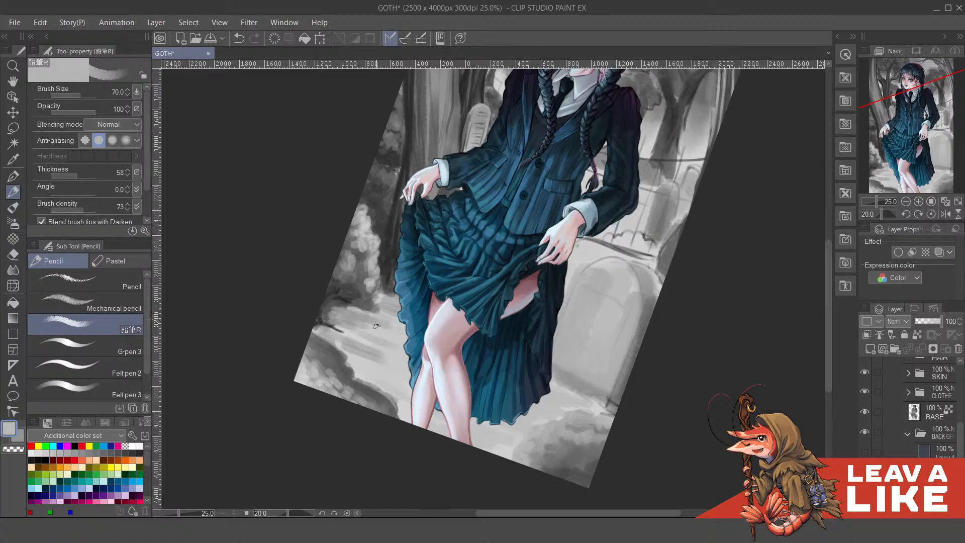
key(x)
drag(378, 371, 408, 383)
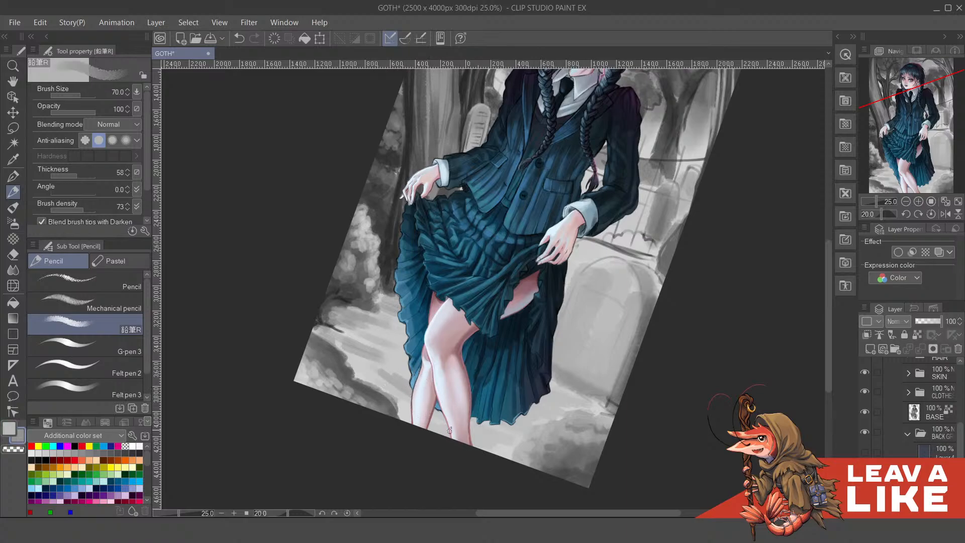
drag(433, 419, 456, 431)
mouse_move(397, 391)
mouse_down()
mouse_move(412, 401)
mouse_move(405, 396)
mouse_up()
drag(358, 365, 409, 386)
Shade the path beside the skirt and the ground between the hem and the large gravestone with grey pencil strokes
mouse_move(379, 342)
mouse_down()
mouse_move(406, 362)
mouse_move(373, 370)
mouse_up()
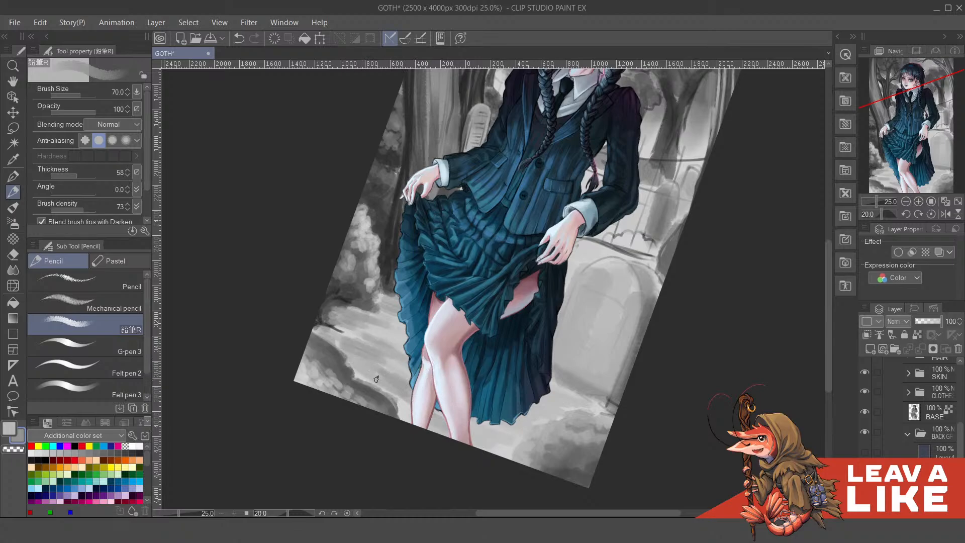
drag(350, 335, 397, 369)
mouse_move(369, 339)
mouse_down()
mouse_move(409, 371)
mouse_move(408, 360)
mouse_up()
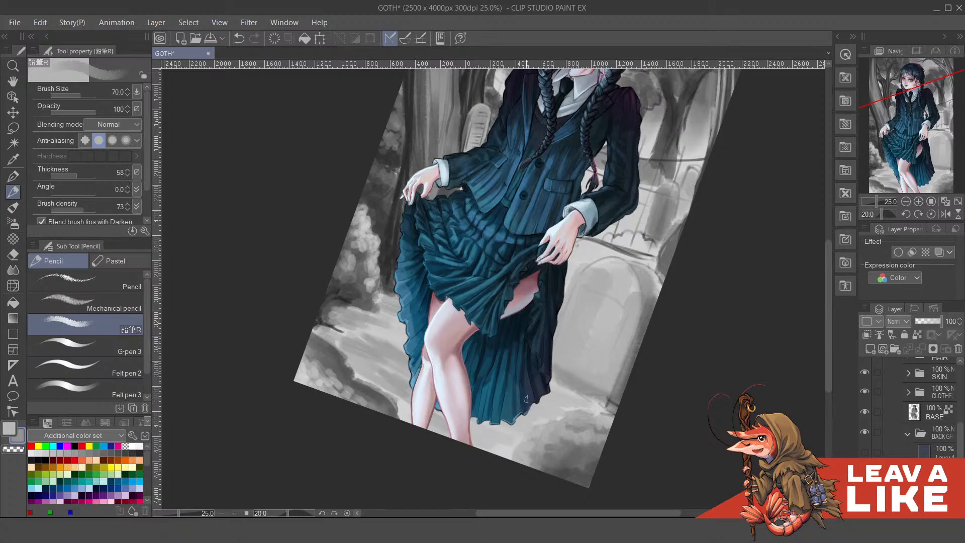
drag(536, 402, 569, 410)
mouse_move(544, 395)
mouse_down()
mouse_move(570, 407)
mouse_move(575, 400)
mouse_up()
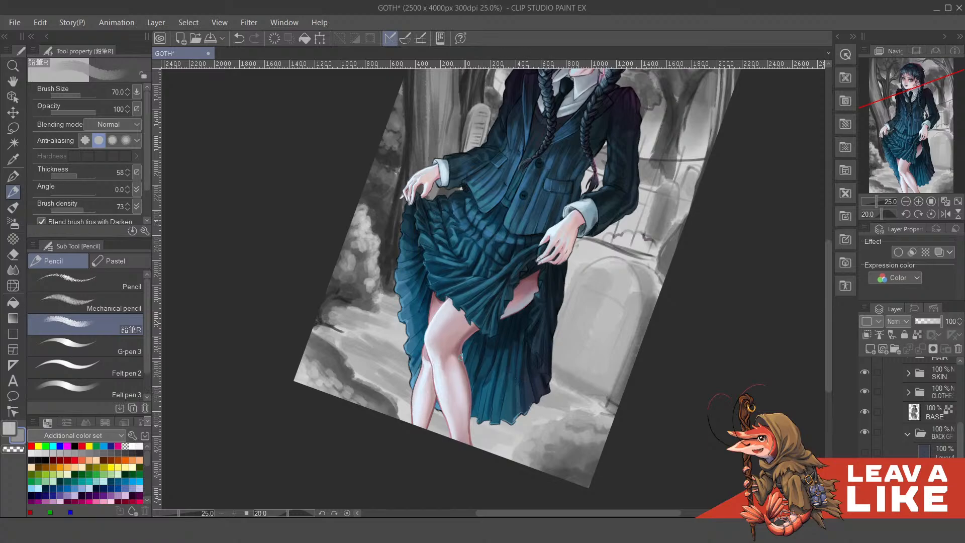
Add grey pencil strokes to the ground around the lower legs, beneath the skirt hem and above the bush near the gravestone
mouse_move(405, 346)
mouse_down()
mouse_move(366, 315)
mouse_move(381, 308)
mouse_move(415, 322)
mouse_up()
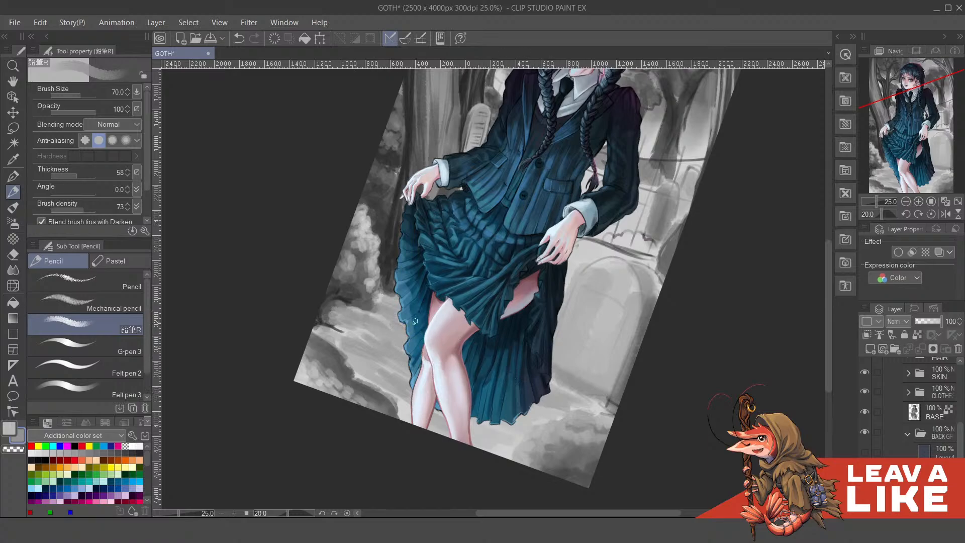
drag(407, 408, 445, 423)
mouse_move(405, 409)
mouse_down()
mouse_move(501, 455)
mouse_move(507, 444)
mouse_move(484, 442)
mouse_move(521, 425)
mouse_up()
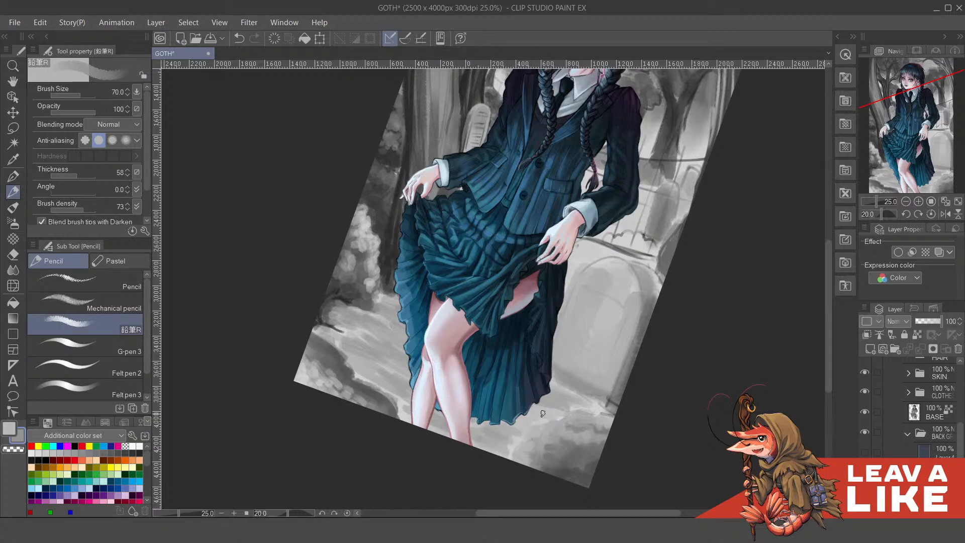
drag(574, 408, 603, 411)
drag(552, 383, 575, 394)
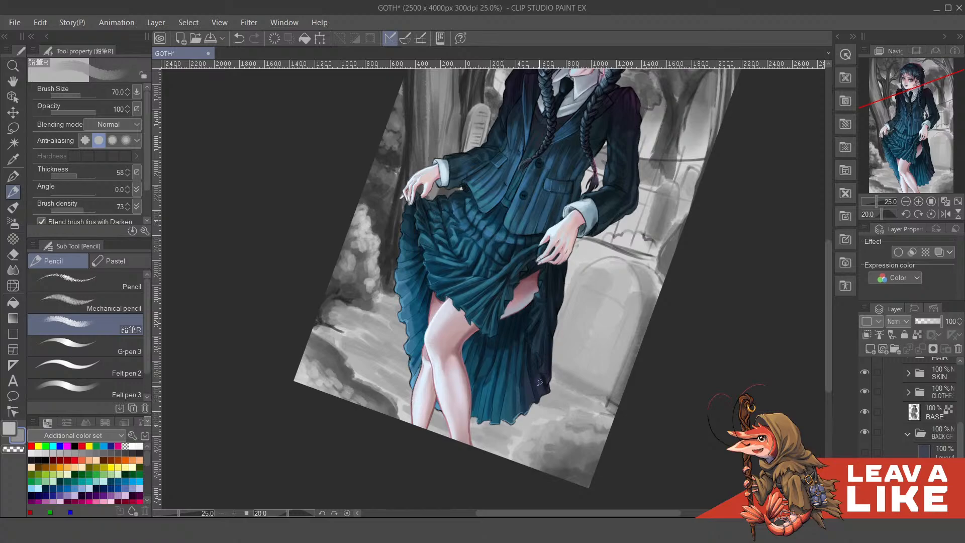
Swap the drawing colours and refine the ground tones on the path between the round bush and the skirt
key(x)
key(x)
key(F7)
click(577, 316)
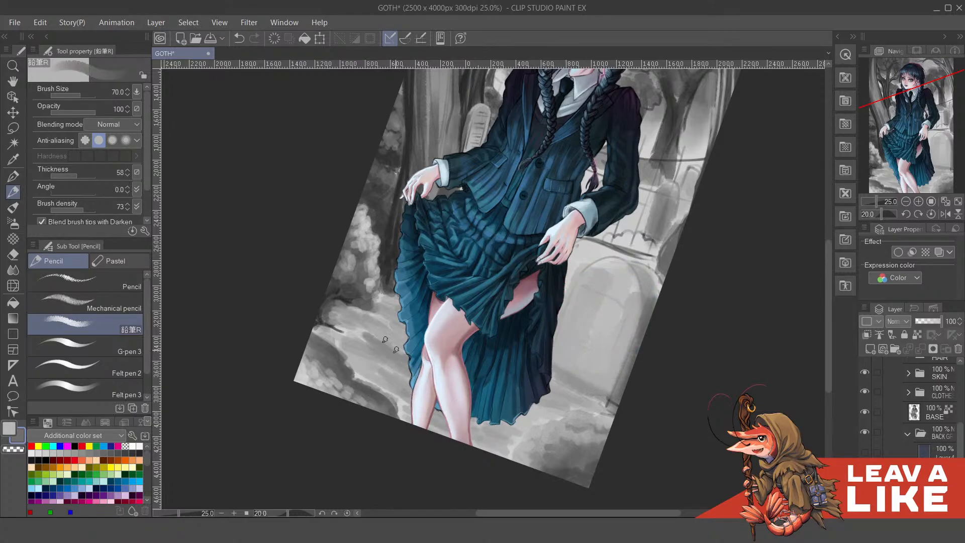
mouse_move(359, 309)
mouse_down()
mouse_move(387, 317)
mouse_move(388, 292)
mouse_up()
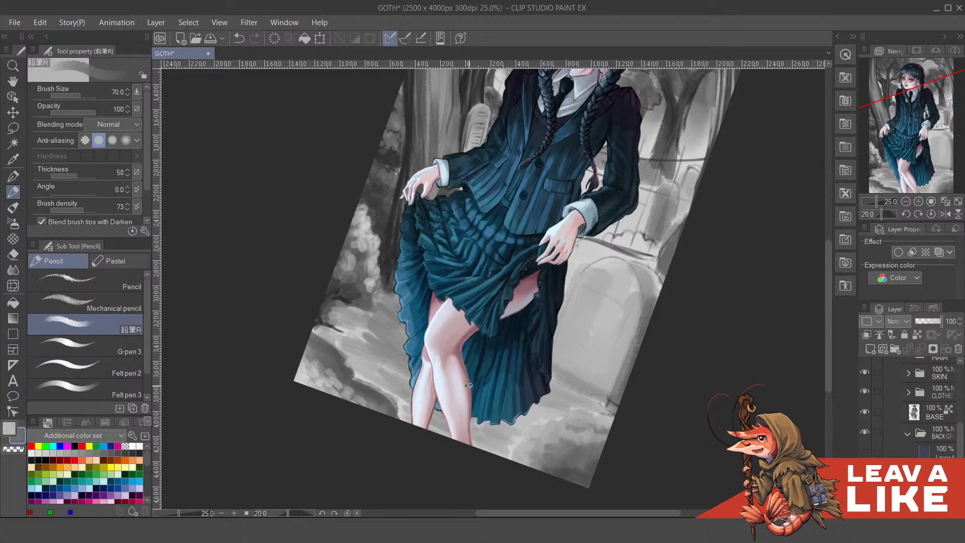
Refine the grey ground beside the round bush and beneath the skirt hem with a size 40 pencil, and reset the canvas rotation to 0°
mouse_move(368, 334)
mouse_down()
mouse_move(352, 335)
mouse_move(384, 322)
mouse_move(403, 332)
mouse_move(373, 300)
mouse_up()
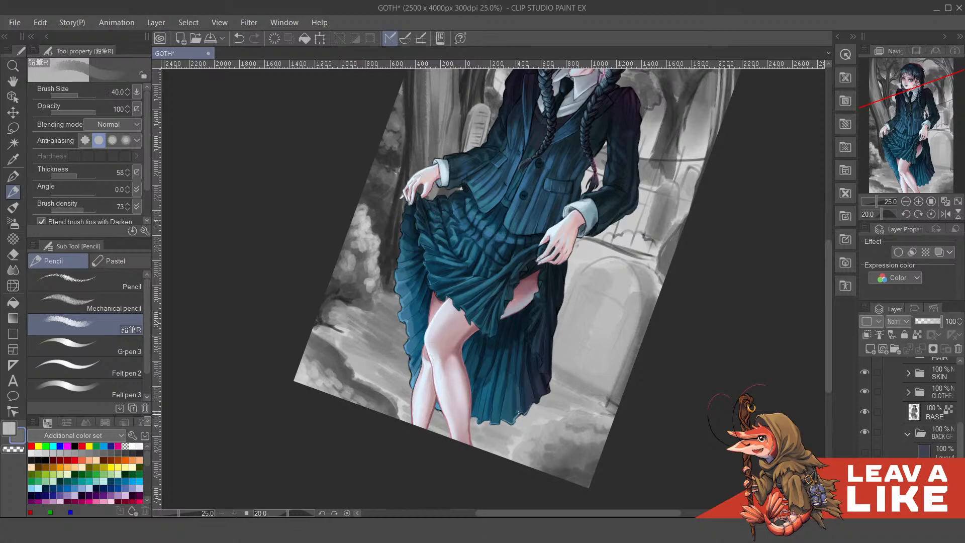
mouse_move(521, 418)
mouse_down()
mouse_move(578, 389)
mouse_move(559, 383)
mouse_up()
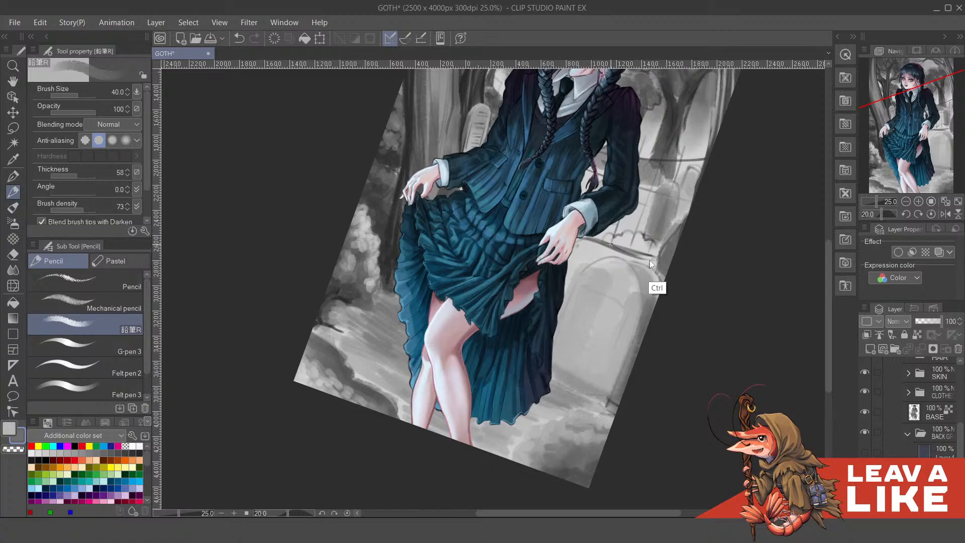
scroll(648, 262, down, 2)
key(minus)
key(minus)
key(minus)
key(minus)
drag(664, 336, 646, 377)
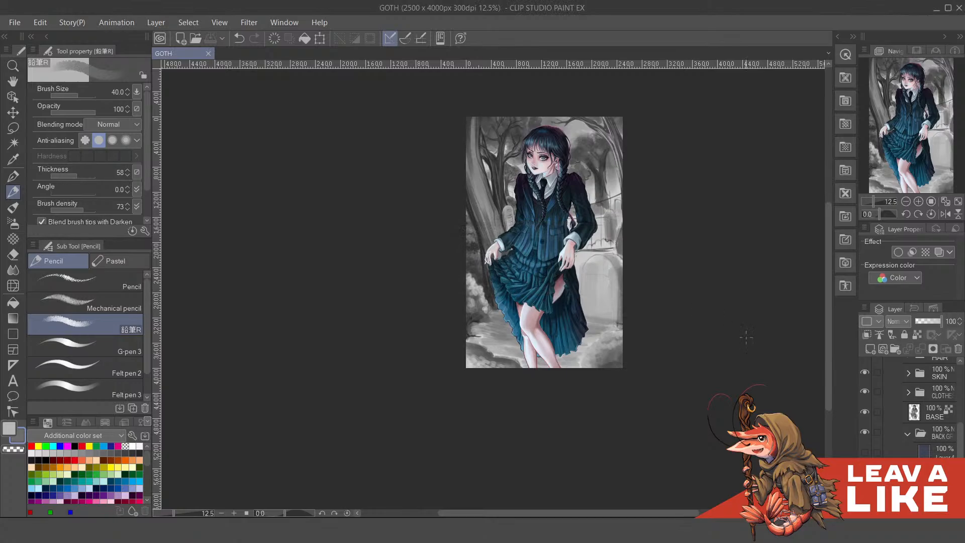
Temporarily show the dark colour tint layer over the greyscale background to check the whole illustration, and hide it again
click(865, 454)
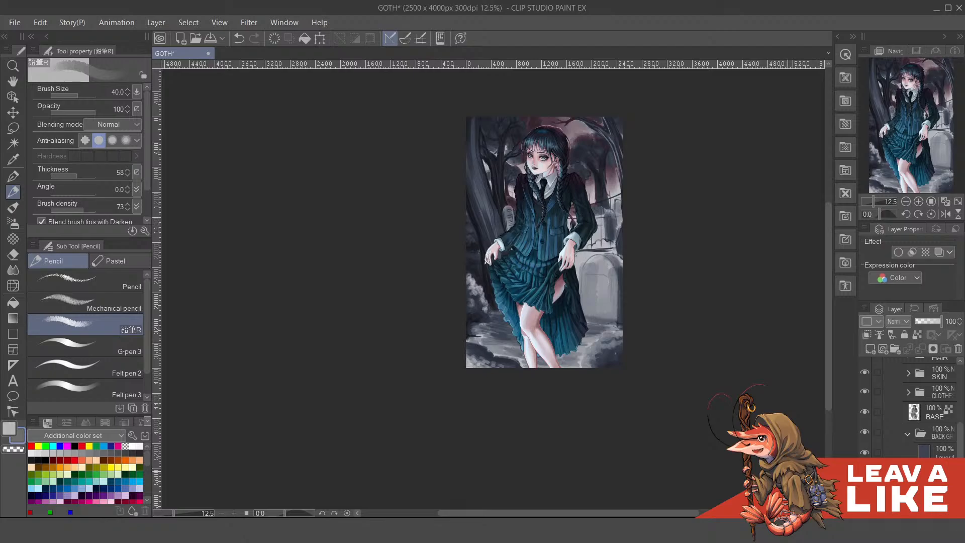
drag(757, 433, 696, 436)
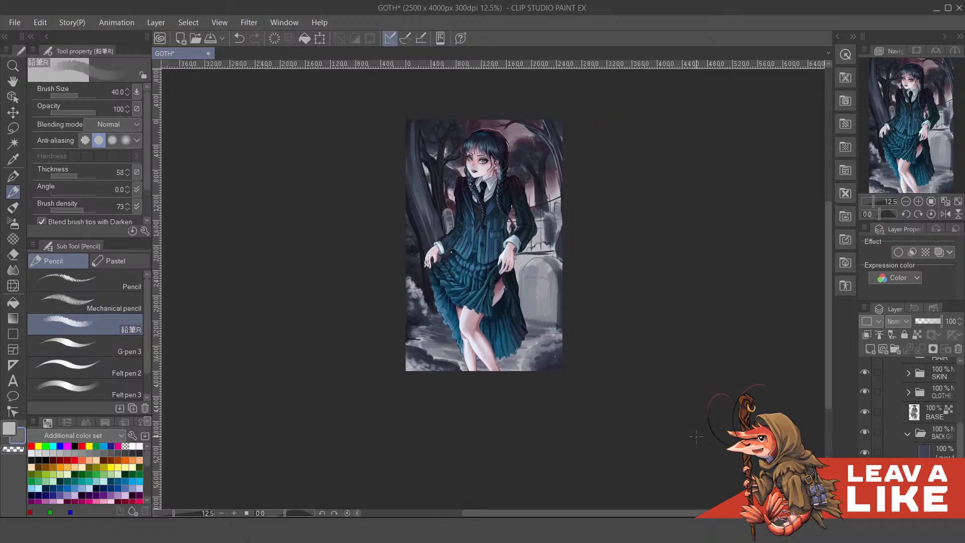
click(866, 454)
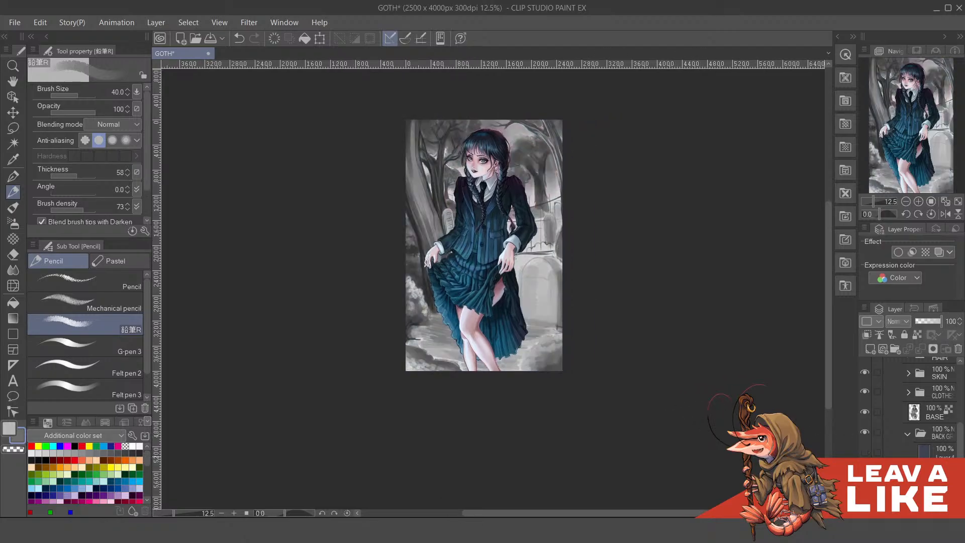
Define the leaf clusters of the round bush beside the raised skirt with size 40 pencil strokes, swapping between the drawing colours
scroll(533, 367, up, 4)
drag(403, 272, 674, 411)
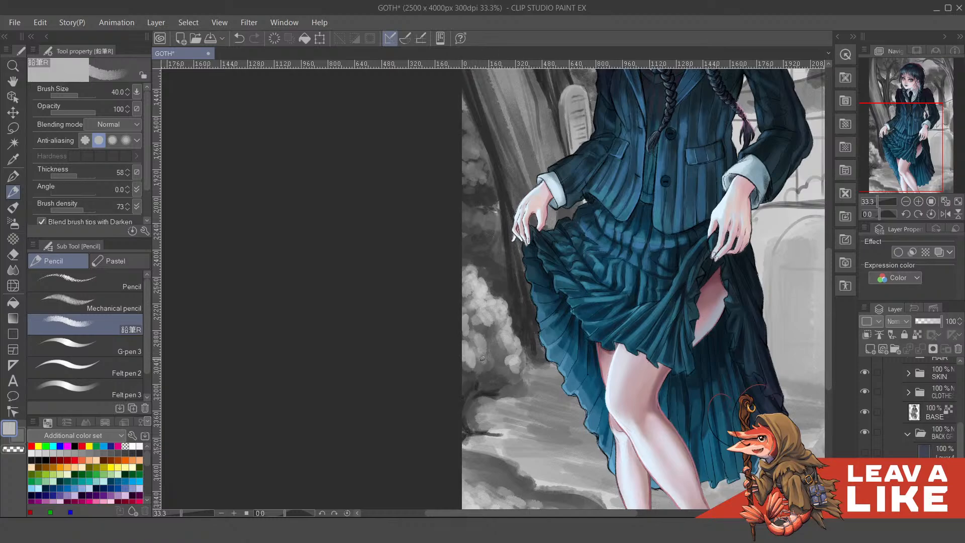
mouse_move(479, 367)
mouse_down()
mouse_move(467, 383)
mouse_move(493, 378)
mouse_up()
scroll(566, 222, down, 3)
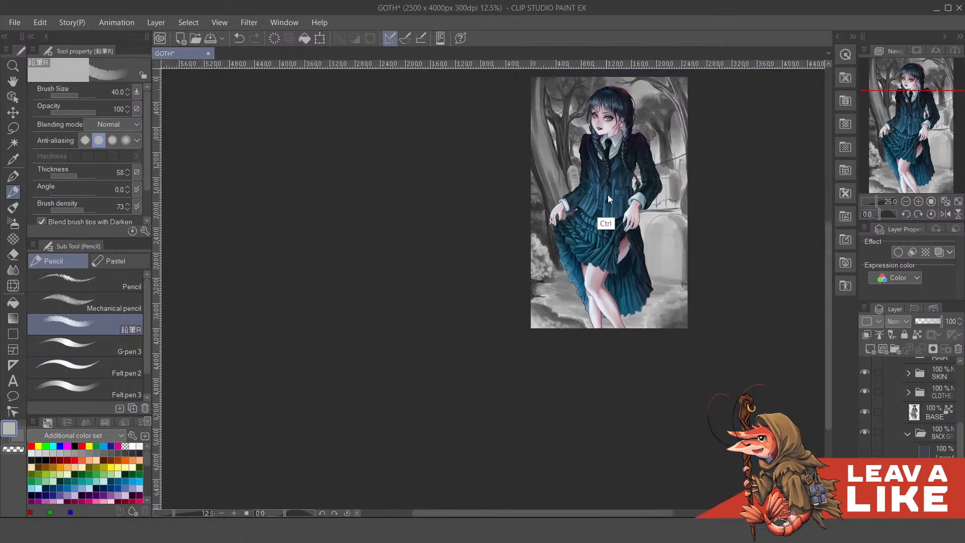
scroll(629, 189, up, 3)
drag(381, 422, 478, 366)
key(x)
mouse_move(440, 326)
mouse_down()
mouse_move(475, 370)
mouse_move(468, 352)
mouse_move(482, 375)
mouse_move(473, 381)
mouse_move(490, 400)
mouse_move(435, 327)
mouse_move(443, 323)
mouse_up()
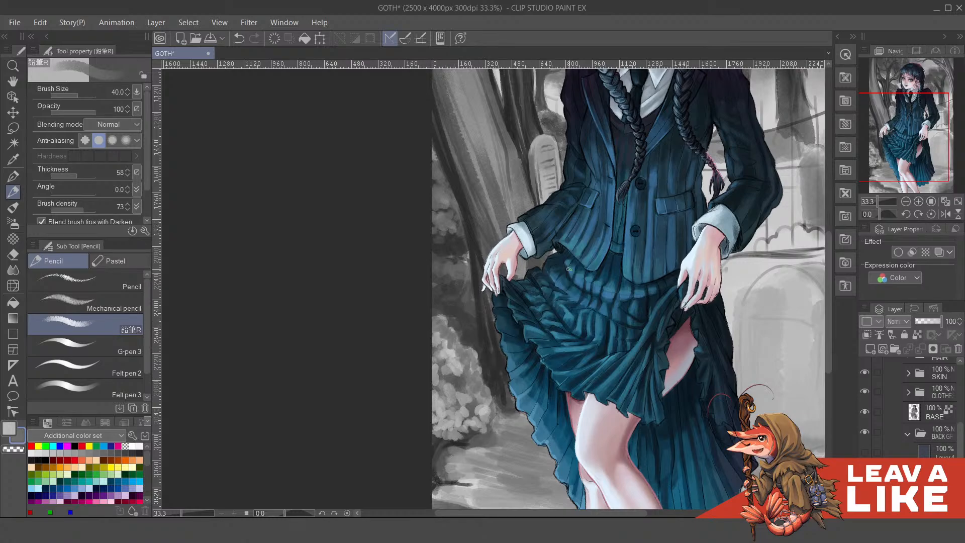
Pick a very light grey and dab leaf highlights on the corner bush beside the skirt hem
key(h)
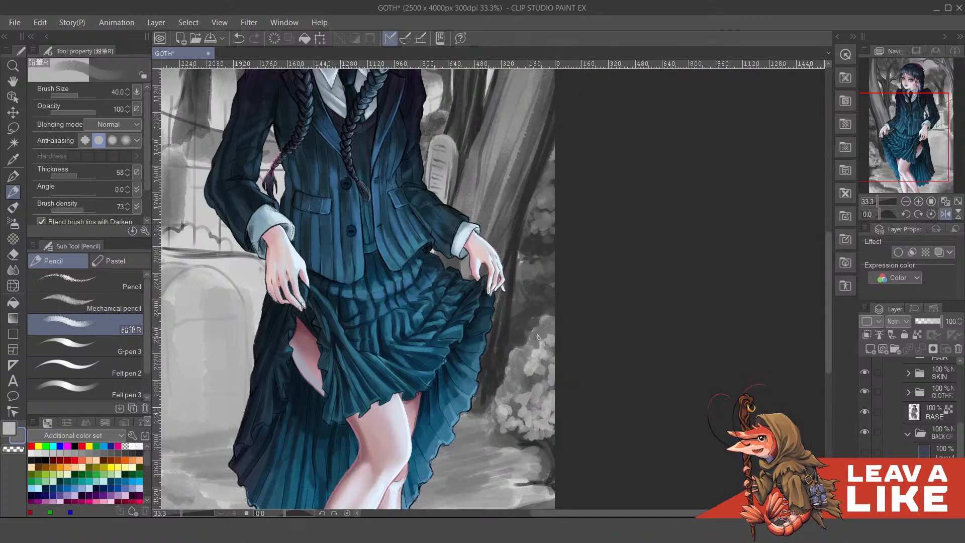
drag(548, 353, 606, 276)
drag(470, 315, 628, 255)
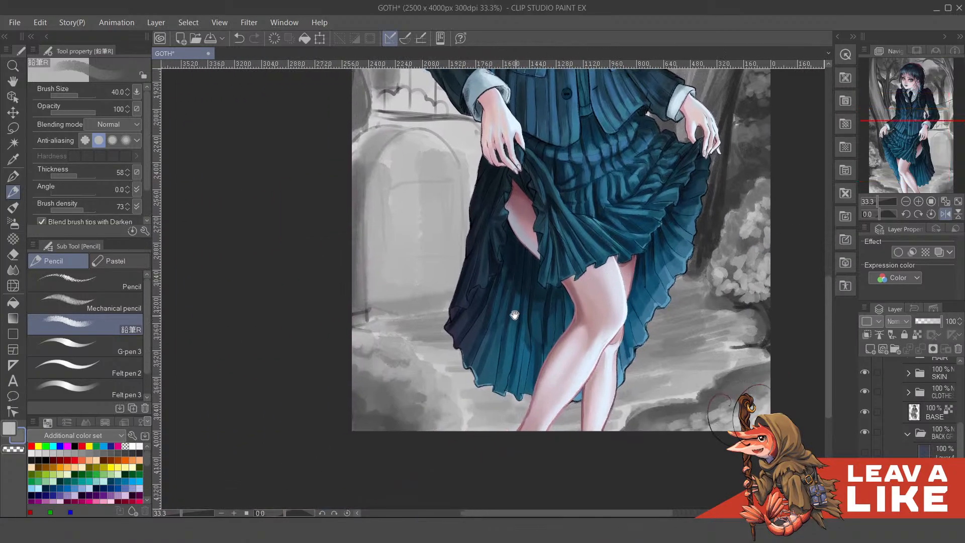
drag(533, 281, 527, 291)
scroll(694, 200, down, 3)
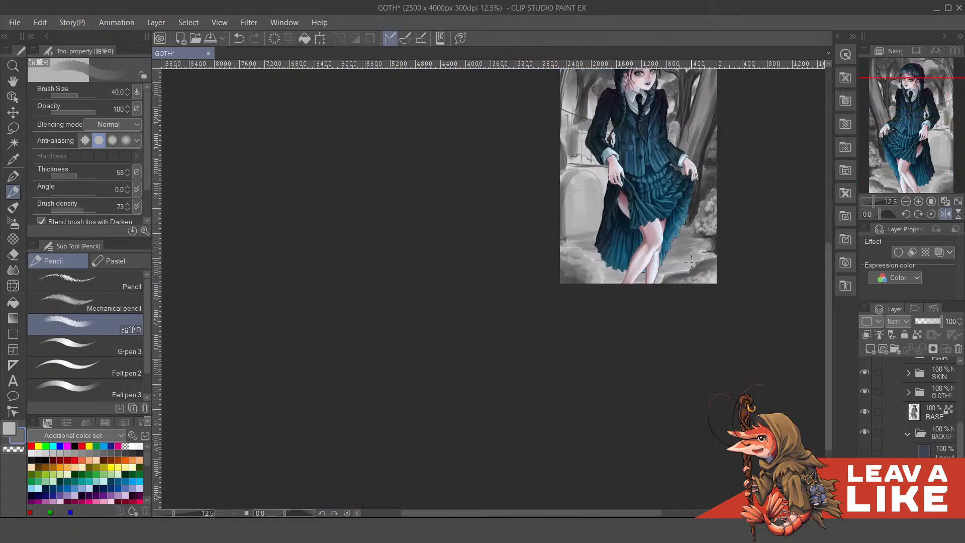
scroll(573, 285, up, 3)
drag(505, 267, 547, 365)
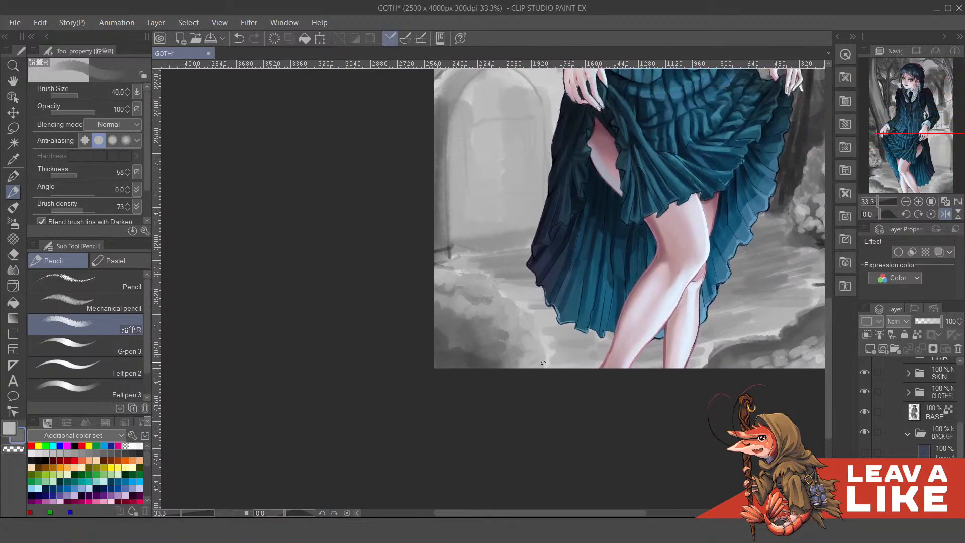
key(ctrl+z)
right_click(548, 345)
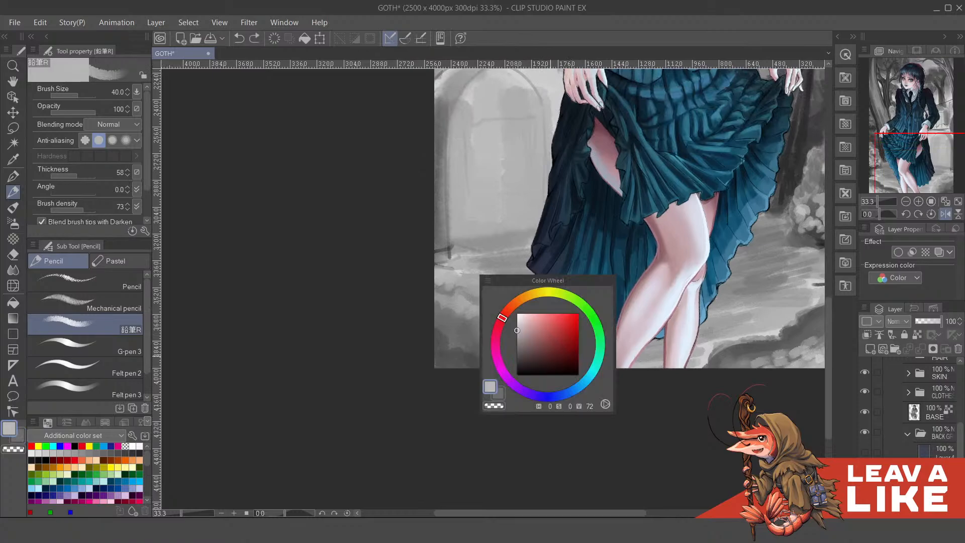
click(518, 322)
drag(519, 356, 534, 354)
mouse_move(534, 349)
mouse_down()
mouse_move(528, 314)
mouse_move(515, 309)
mouse_move(518, 326)
mouse_move(493, 301)
mouse_move(486, 318)
mouse_move(498, 327)
mouse_move(498, 314)
mouse_move(473, 306)
mouse_move(485, 312)
mouse_move(489, 339)
mouse_move(518, 348)
mouse_up()
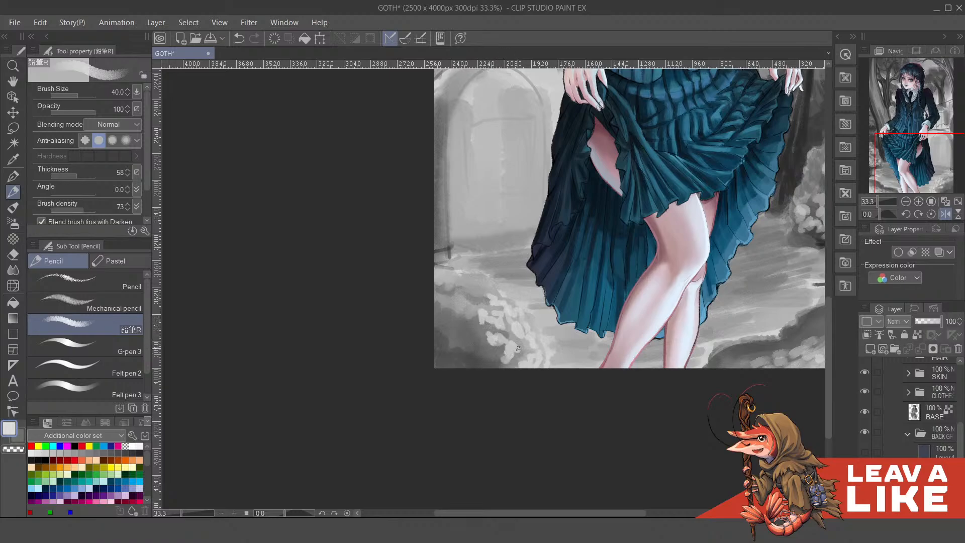
Extend the light leaf dabs across the top of the corner bush toward the canvas edge
key(h)
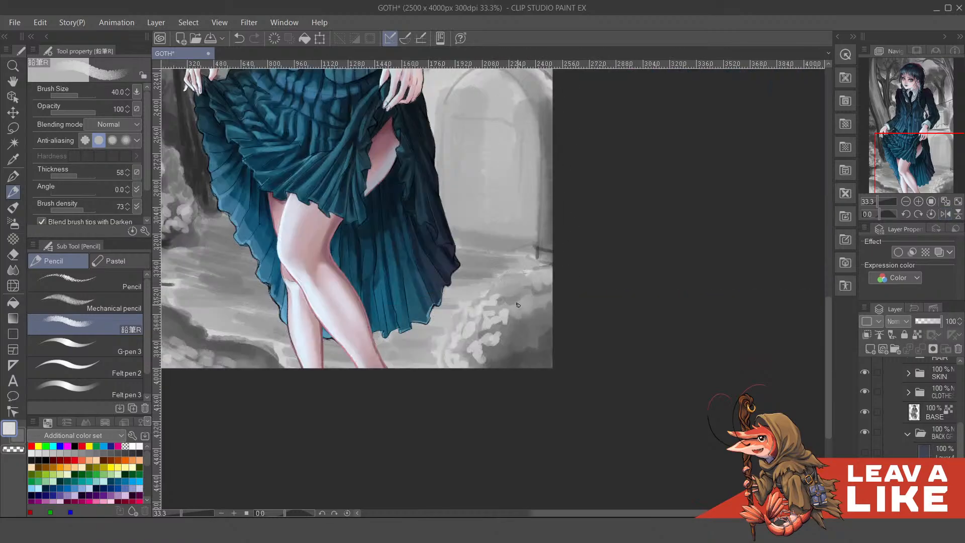
mouse_move(518, 304)
mouse_down()
mouse_move(508, 283)
mouse_move(500, 293)
mouse_move(502, 282)
mouse_move(547, 277)
mouse_move(537, 314)
mouse_move(525, 296)
mouse_move(533, 313)
mouse_move(511, 310)
mouse_up()
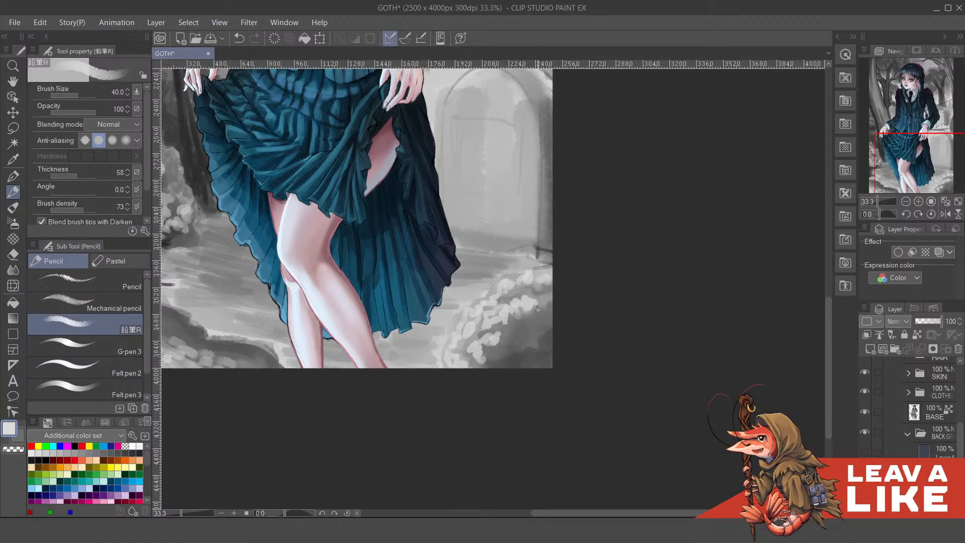
drag(540, 294, 534, 287)
scroll(568, 281, down, 3)
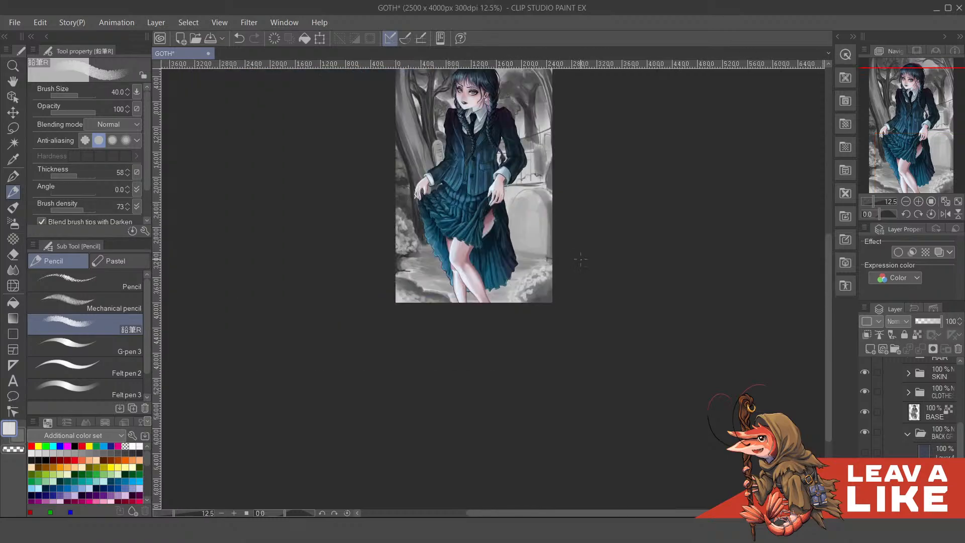
scroll(608, 313, up, 2)
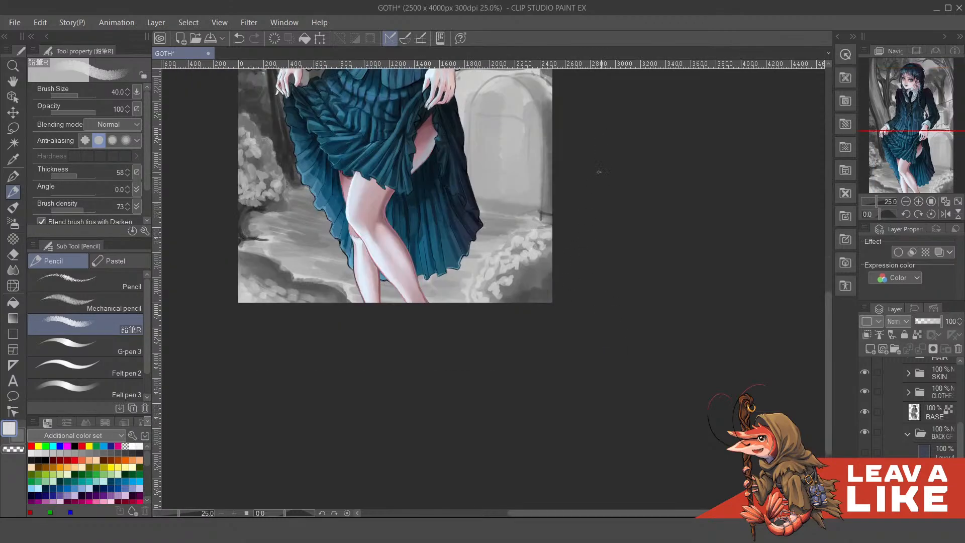
Lasso the light-leaved corner bush and invert the selection so only the area around it is selected
drag(588, 365, 535, 439)
scroll(543, 409, up, 1)
drag(461, 302, 473, 341)
key(x)
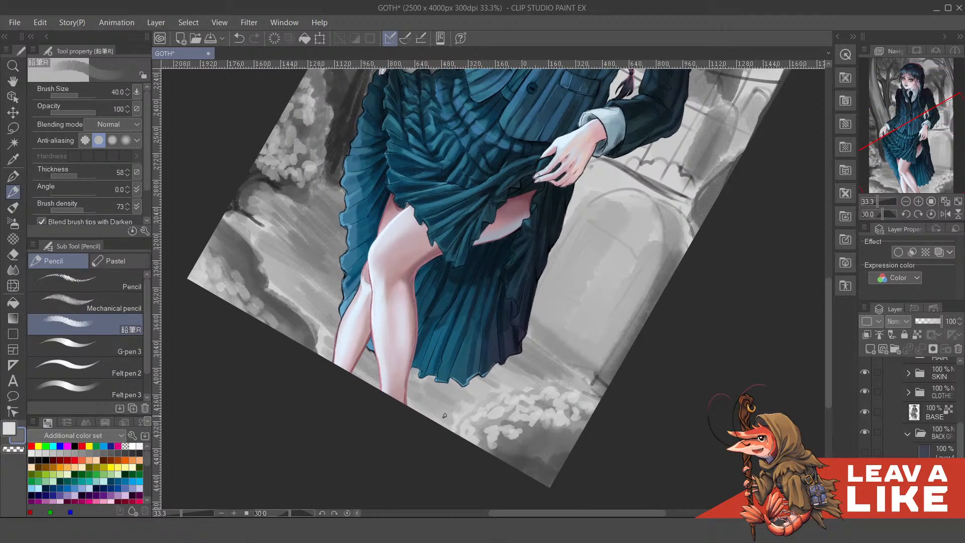
drag(445, 417, 457, 406)
key(ctrl+z)
key(m)
mouse_move(467, 455)
mouse_down()
mouse_move(468, 412)
mouse_move(495, 392)
mouse_up()
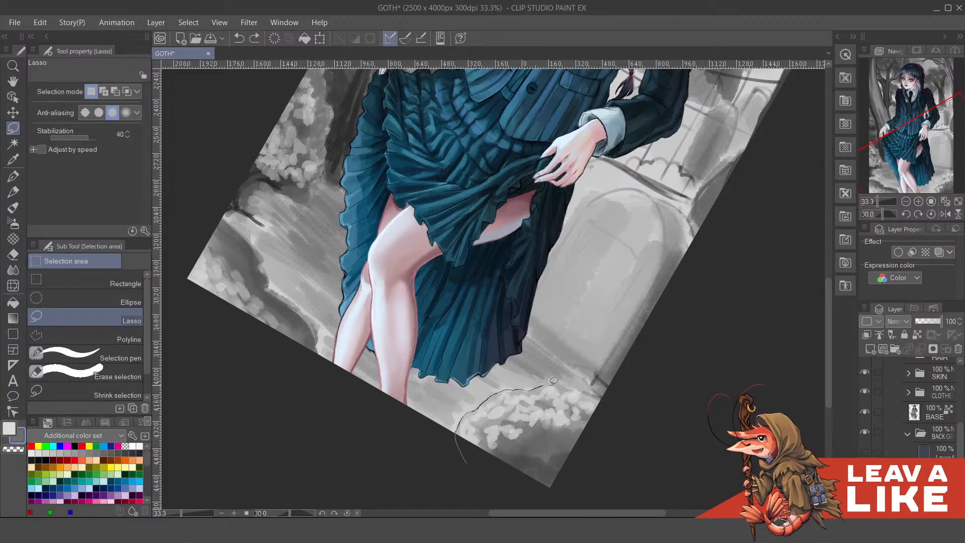
drag(629, 406, 603, 452)
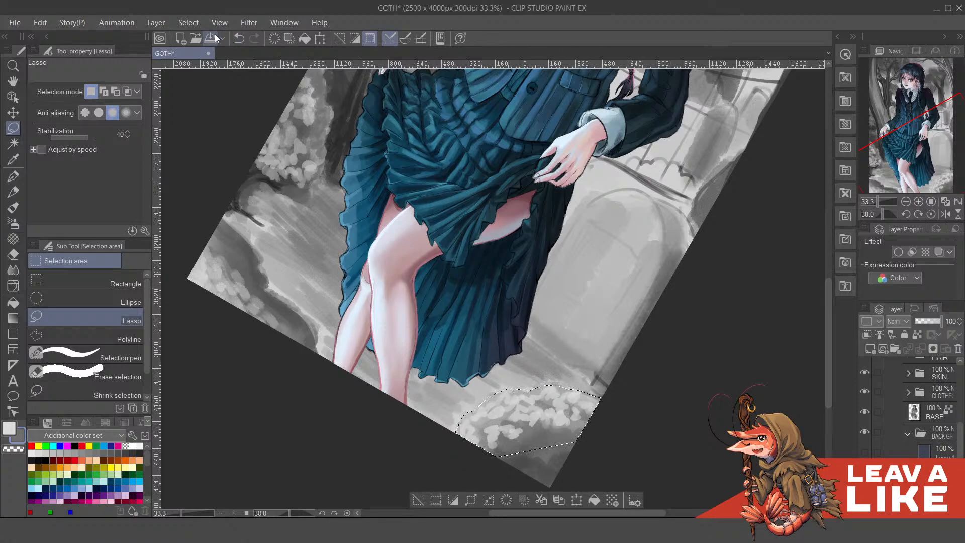
click(194, 21)
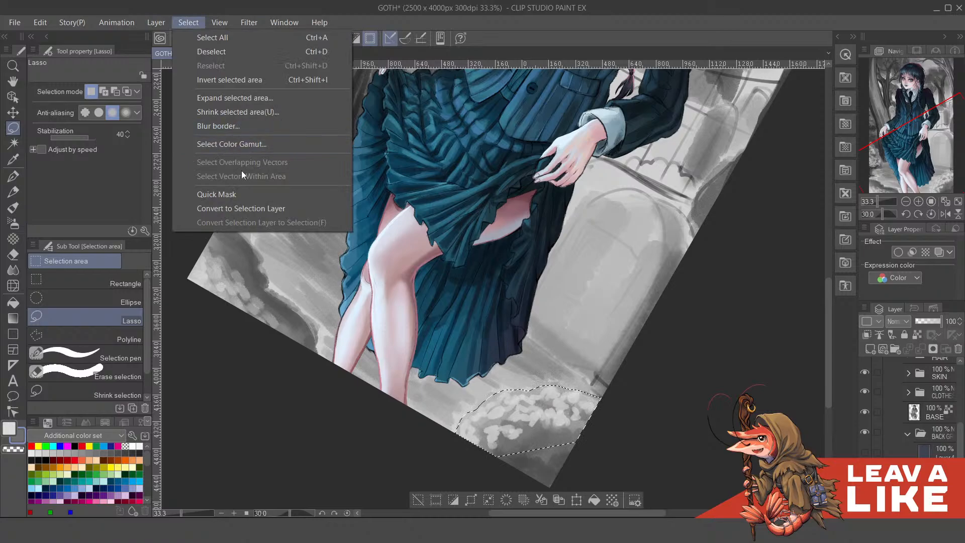
click(225, 80)
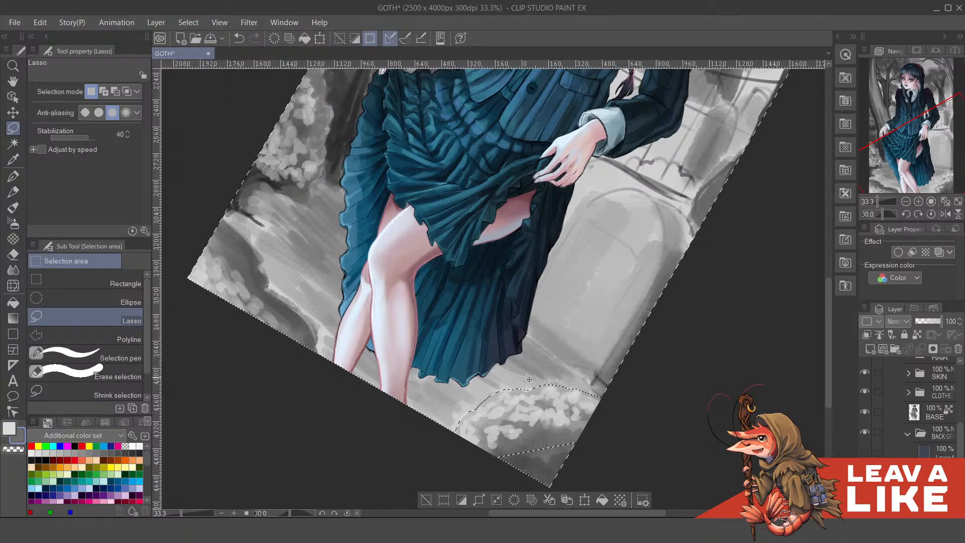
Shade the ground around the bush and behind the skirt in grey with the 鉛筆R pencil at brush size 120
key(p)
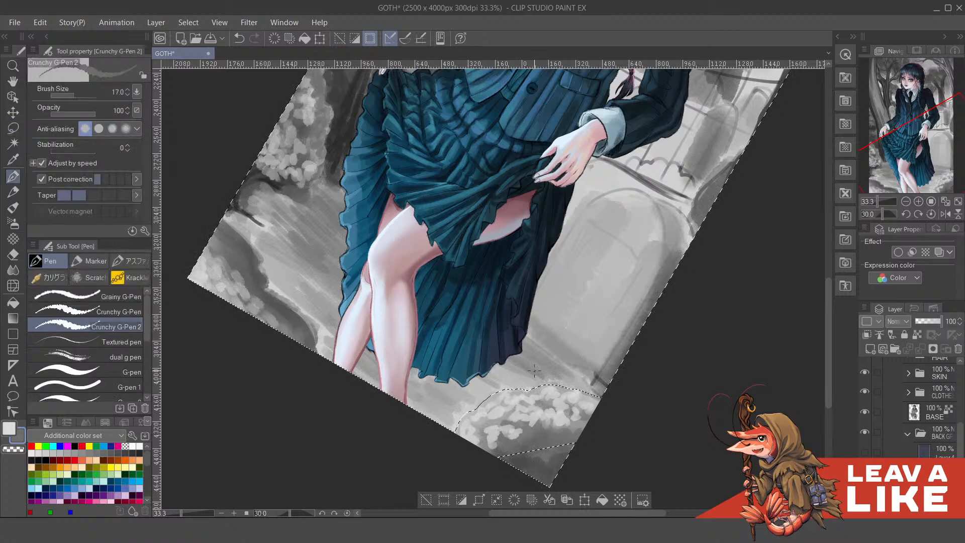
key(bracketright)
key(bracketright)
key(bracketright)
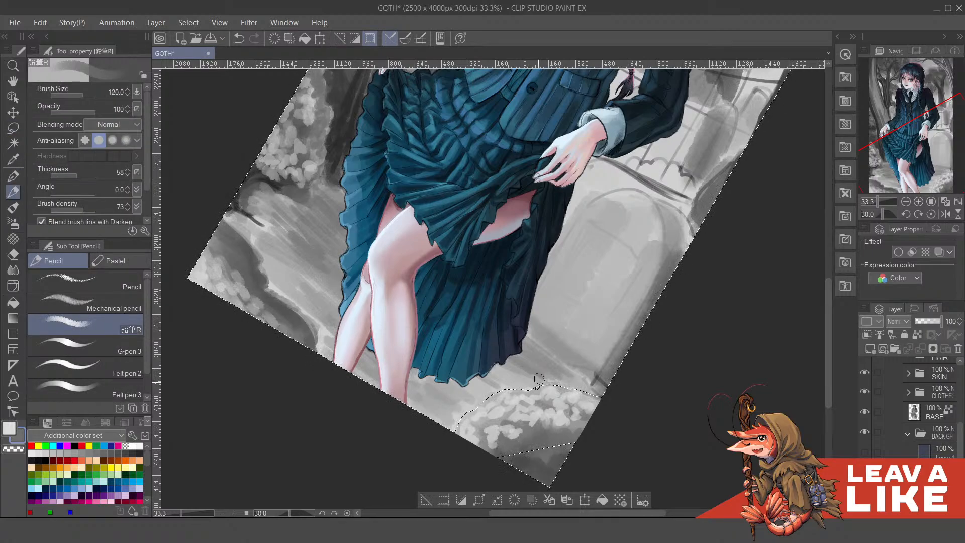
drag(508, 389, 513, 397)
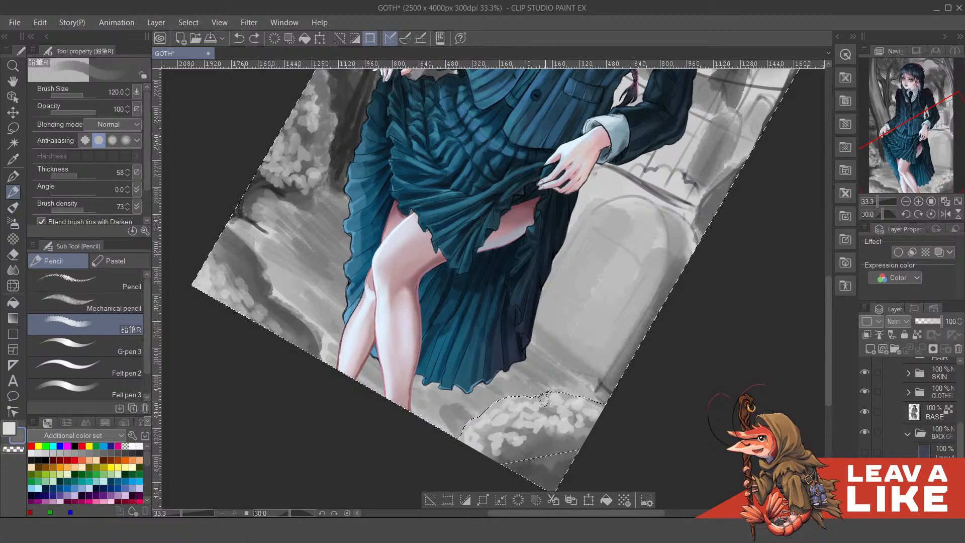
drag(554, 372, 484, 332)
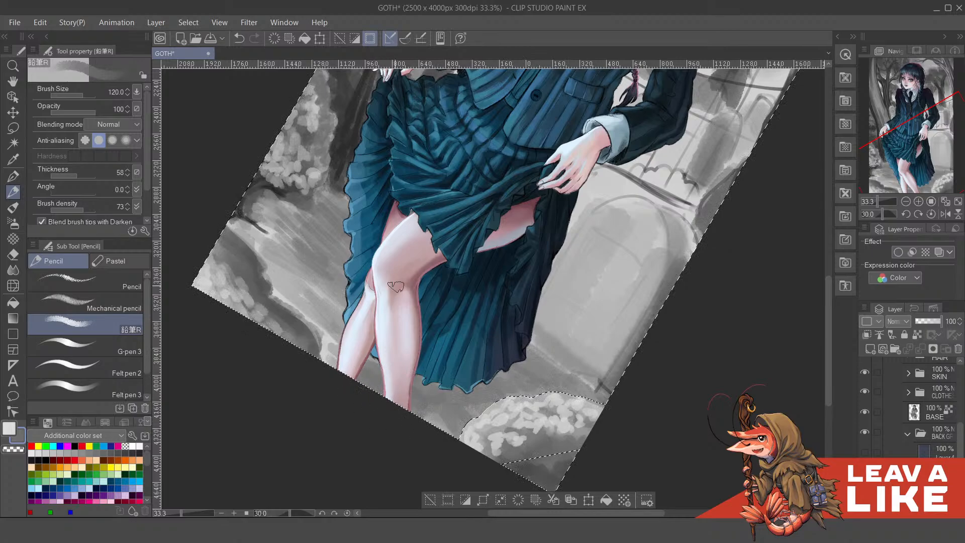
Pick a dark grey and start darkening the ground between the corner bush and the legs
key(h)
key(ctrl+minus)
key(ctrl+minus)
key(ctrl+minus)
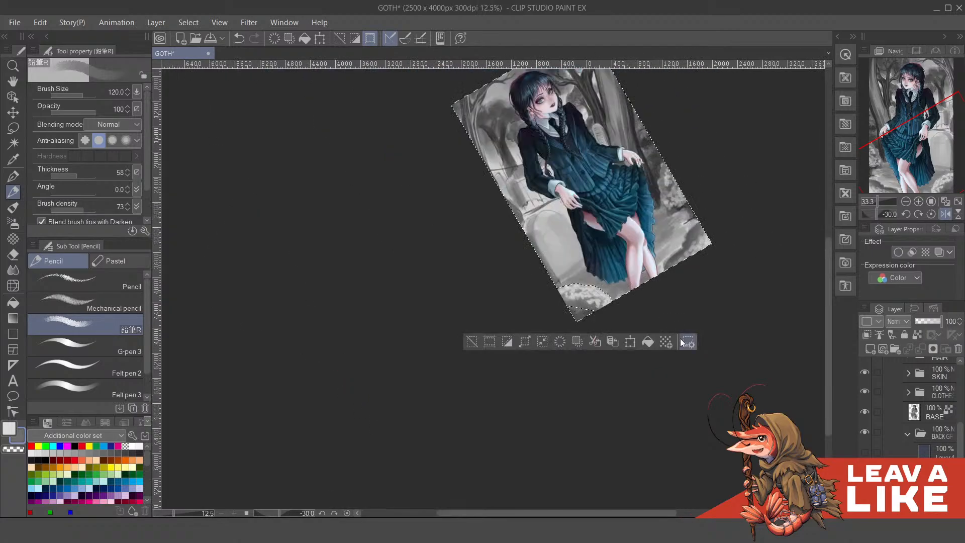
key(minus)
key(asciicircum)
key(asciicircum)
key(asciicircum)
key(asciicircum)
key(asciicircum)
scroll(684, 315, up, 2)
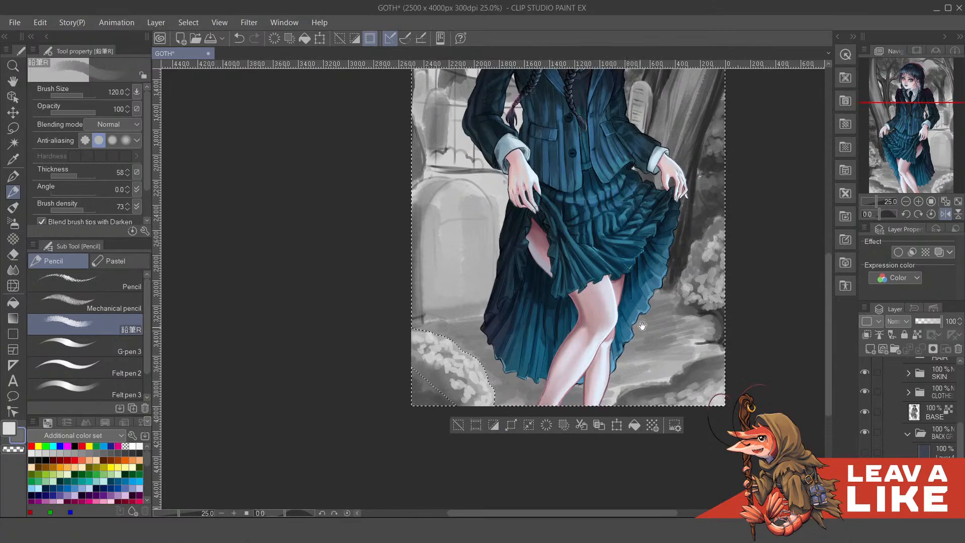
scroll(642, 326, down, 1)
scroll(632, 330, up, 1)
drag(620, 356, 626, 345)
key(F7)
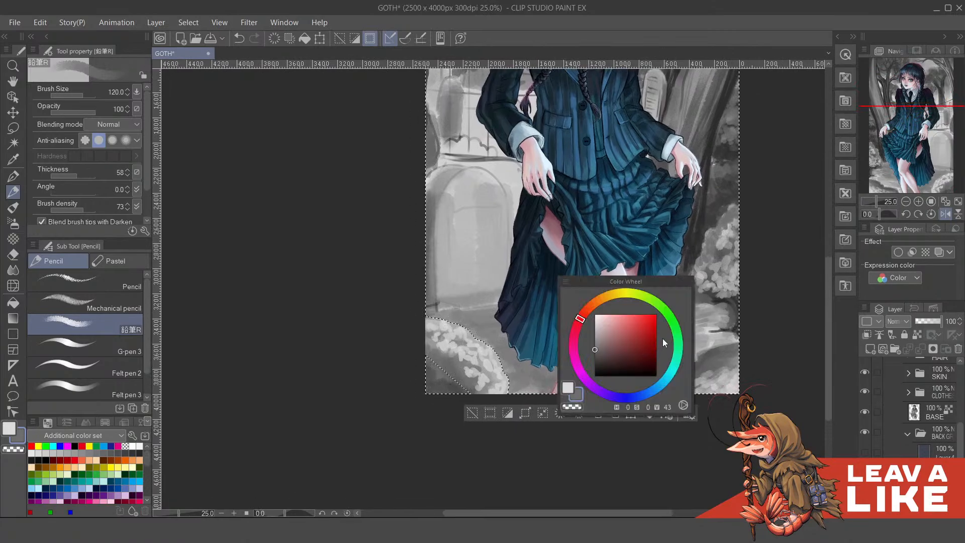
click(607, 361)
mouse_move(534, 388)
mouse_down()
mouse_move(529, 396)
mouse_move(500, 368)
mouse_up()
Deepen the dark shadow on the ground below the skirt hem and along the bush's upper edge
key(minus)
key(minus)
key(minus)
key(minus)
key(minus)
key(minus)
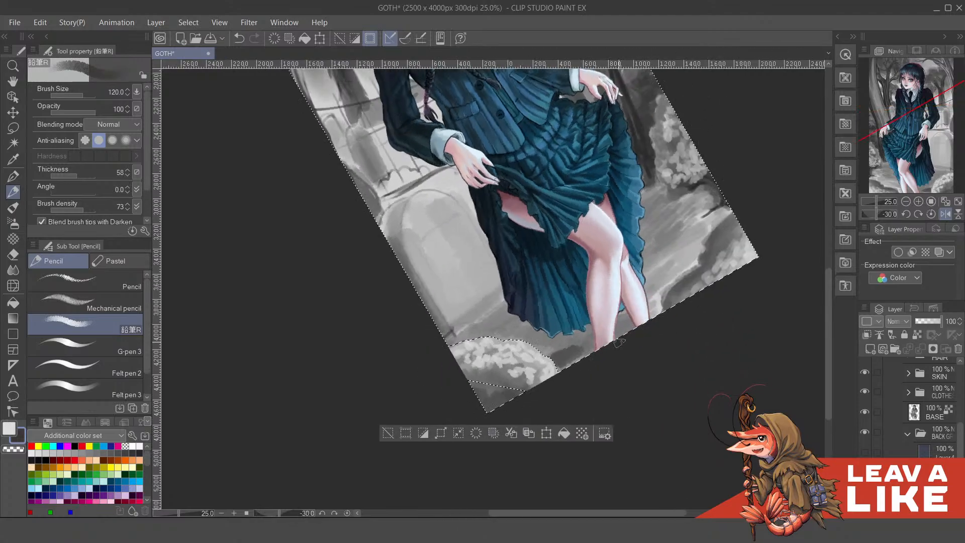
mouse_move(601, 350)
mouse_down()
mouse_move(572, 360)
mouse_move(568, 345)
mouse_move(551, 357)
mouse_move(536, 357)
mouse_move(541, 346)
mouse_move(530, 343)
mouse_move(479, 361)
mouse_up()
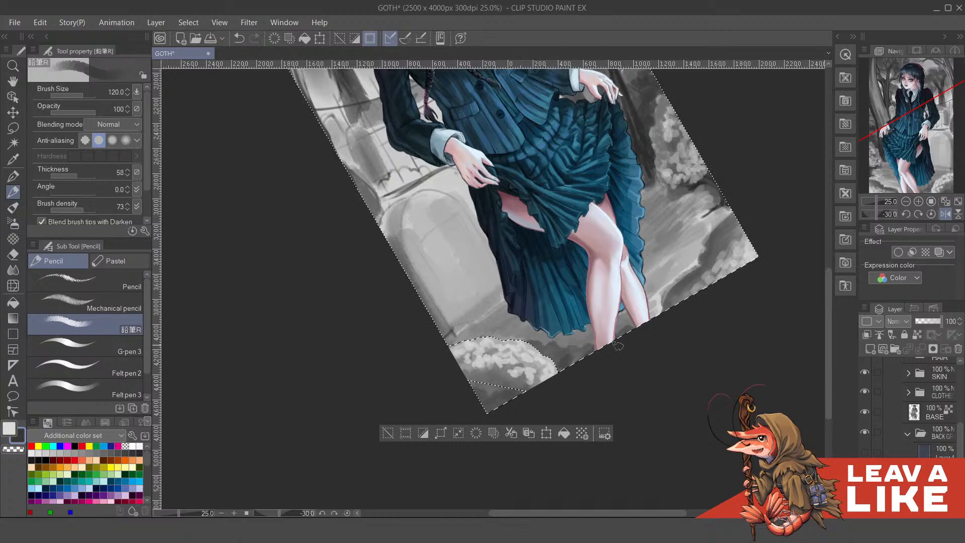
drag(593, 353, 509, 347)
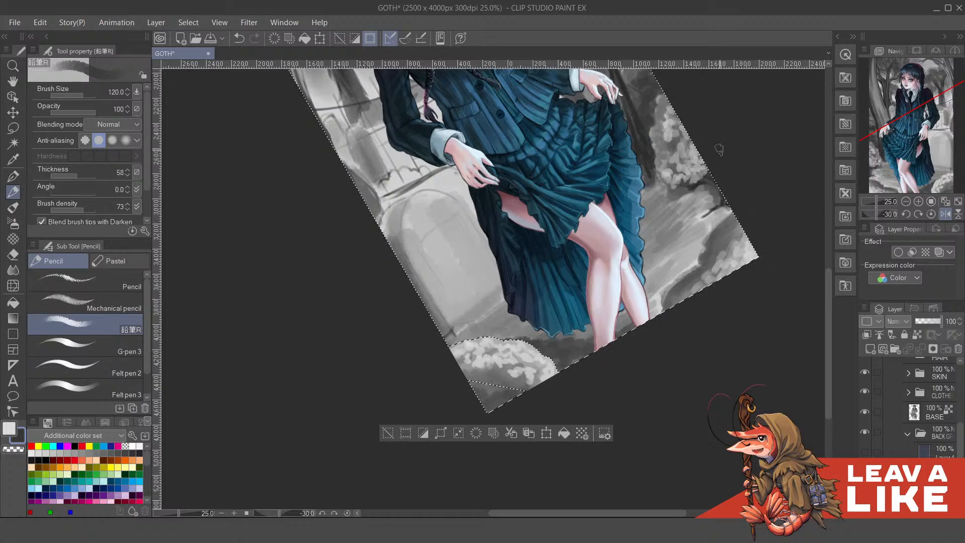
Clear the selection around the corner bush
key(ctrl)
key(ctrl+minus)
key(ctrl+minus)
key(asciicircum)
key(asciicircum)
key(asciicircum)
key(asciicircum)
key(ctrl+plus)
key(ctrl+plus)
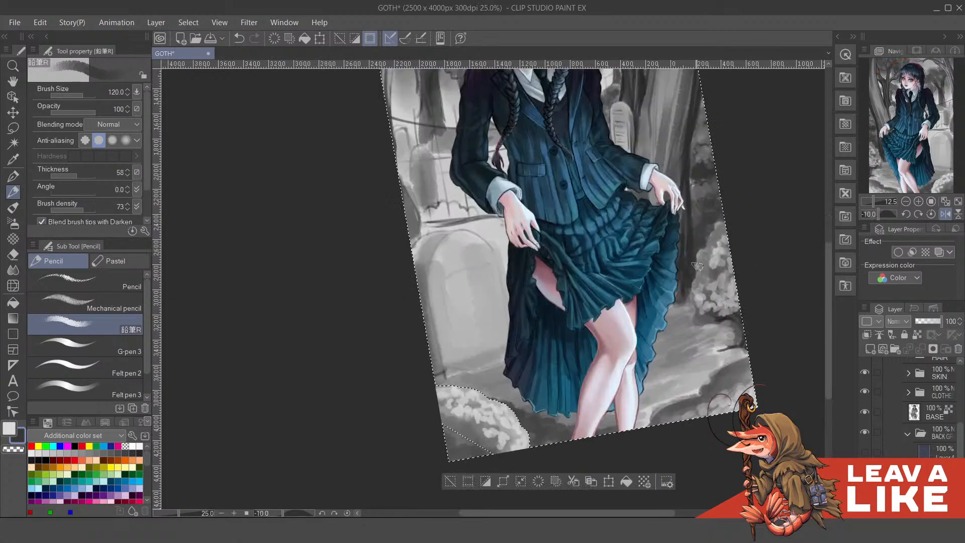
drag(597, 348, 639, 335)
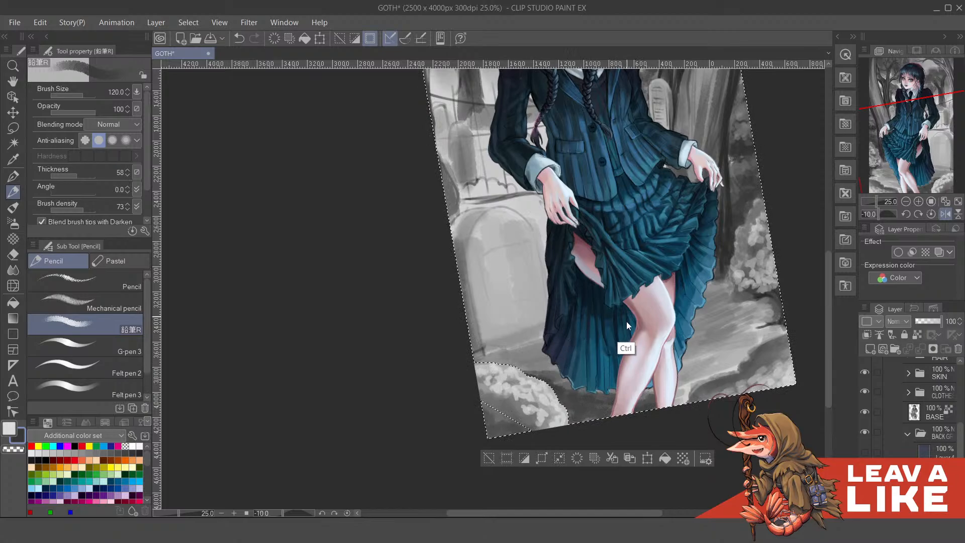
key(ctrl+d)
Paint broad dark grey shading over the foreground rocks in the corner opposite the light bush
key(ctrl+minus)
key(ctrl+minus)
key(asciicircum)
key(asciicircum)
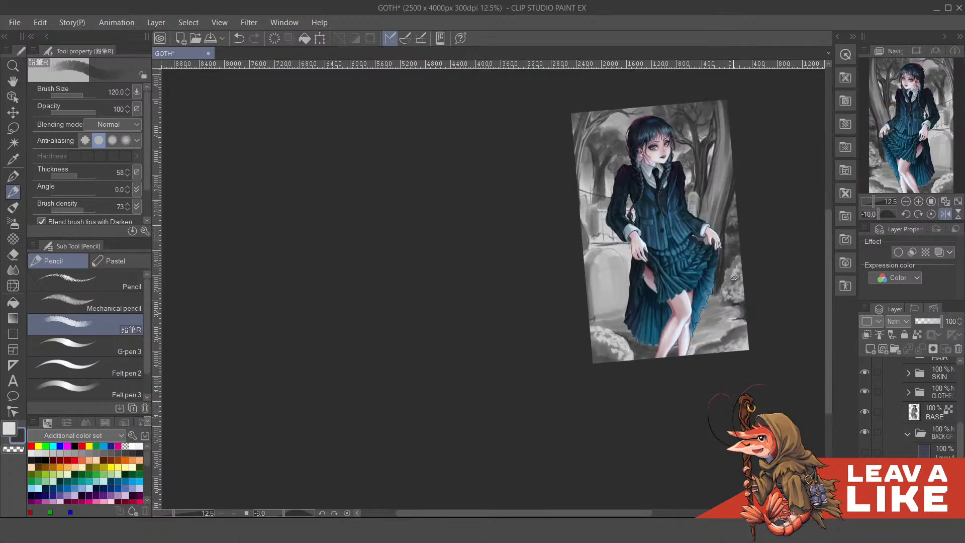
drag(732, 358, 697, 365)
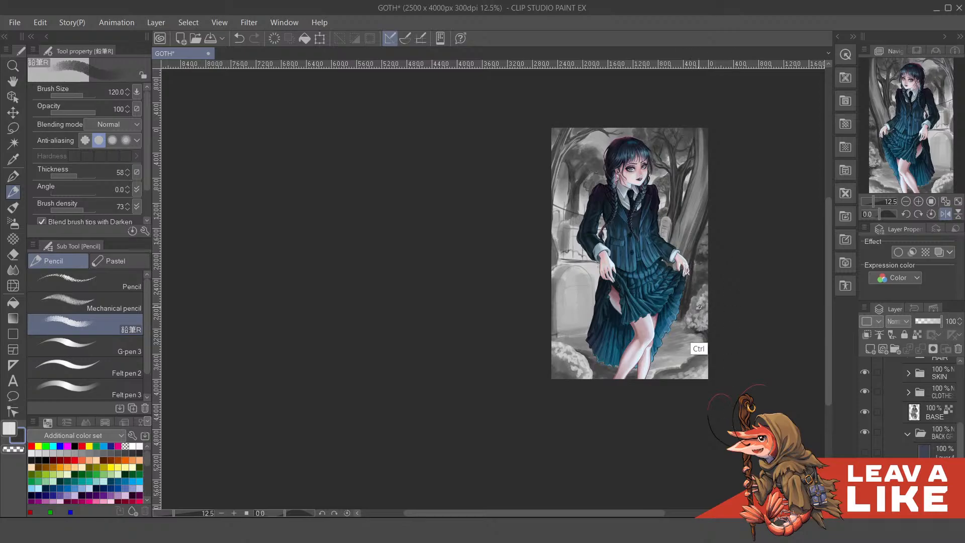
scroll(701, 352, up, 4)
mouse_move(706, 455)
mouse_down()
mouse_move(689, 419)
mouse_move(688, 430)
mouse_move(659, 442)
mouse_move(666, 448)
mouse_move(651, 447)
mouse_up()
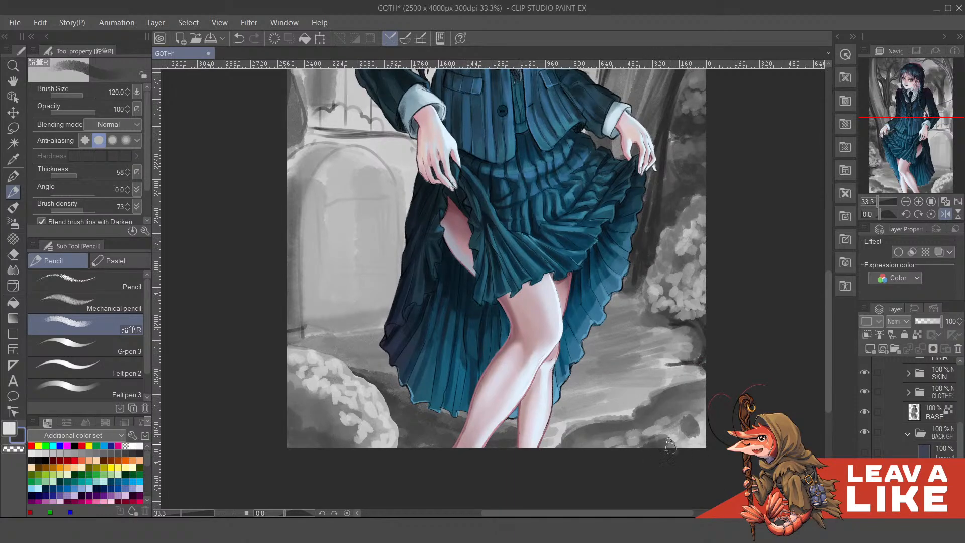
Reduce the brush size to 70 and paint dark stone shapes among the foreground rocks
key(bracketleft)
key(bracketleft)
key(bracketleft)
scroll(673, 428, up, 1)
mouse_move(686, 423)
mouse_down()
mouse_move(675, 408)
mouse_move(693, 428)
mouse_move(669, 419)
mouse_move(684, 418)
mouse_move(677, 404)
mouse_move(628, 427)
mouse_move(695, 428)
mouse_up()
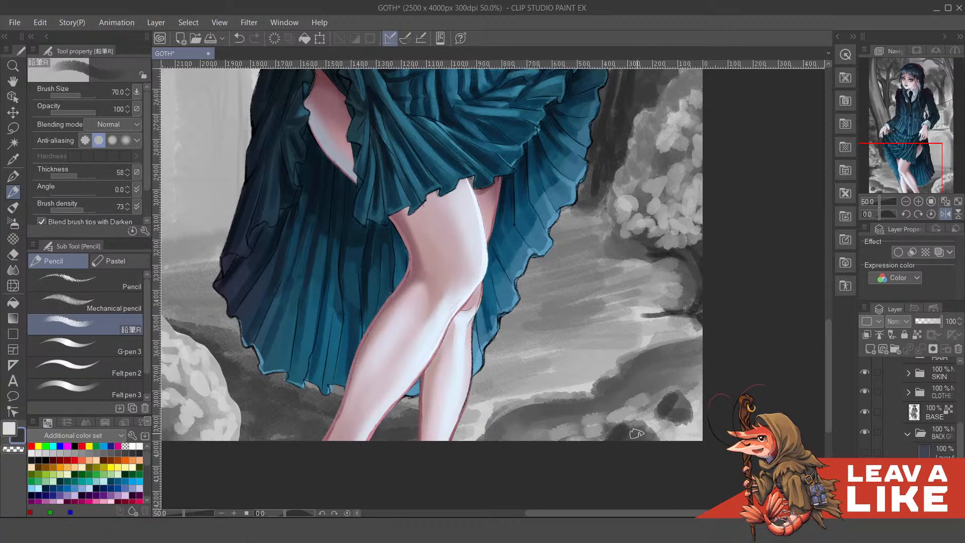
Reduce the brush size to 17 and paint light and dark facets on the small pointed stone in the foreground corner
key(x)
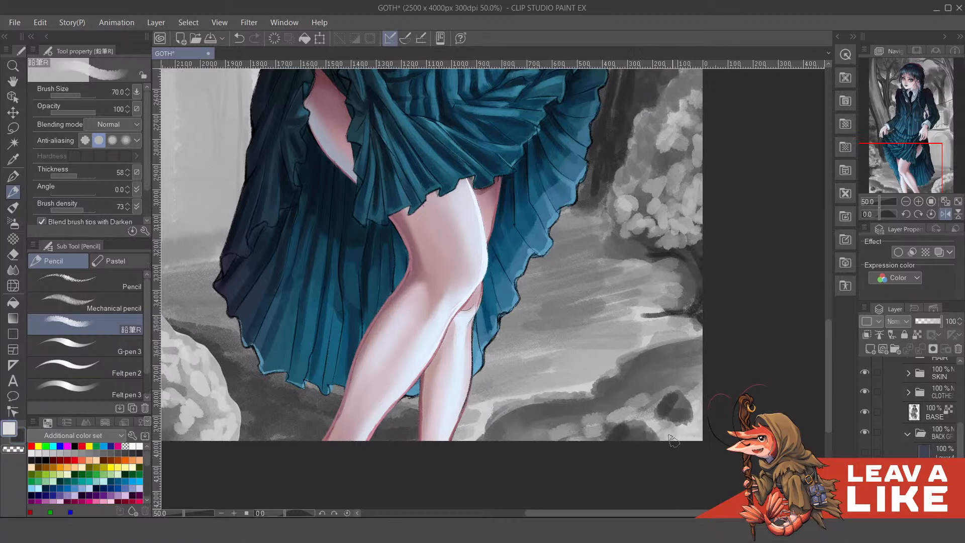
key(x)
key(bracketleft)
key(bracketleft)
key(bracketleft)
key(bracketleft)
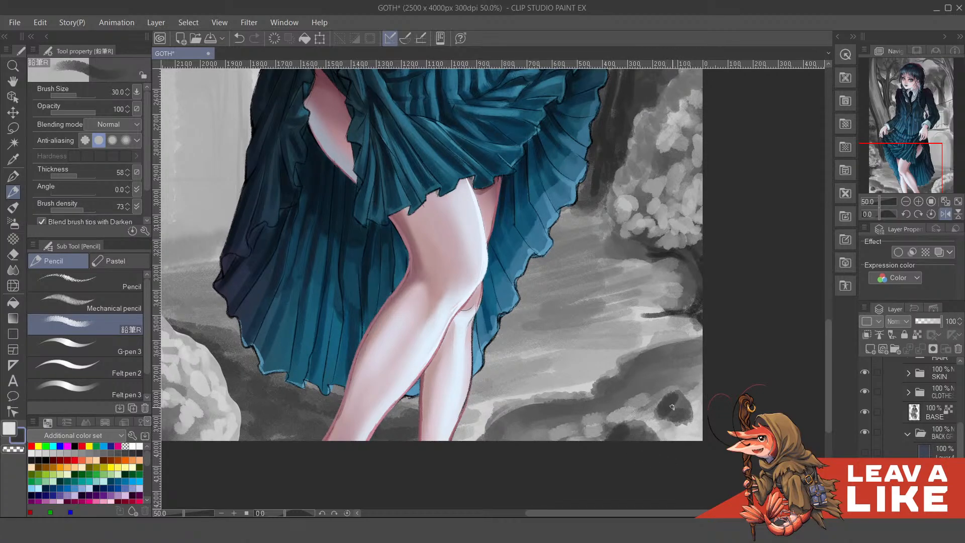
key(bracketleft)
key(bracketleft)
key(bracketleft)
scroll(676, 415, up, 1)
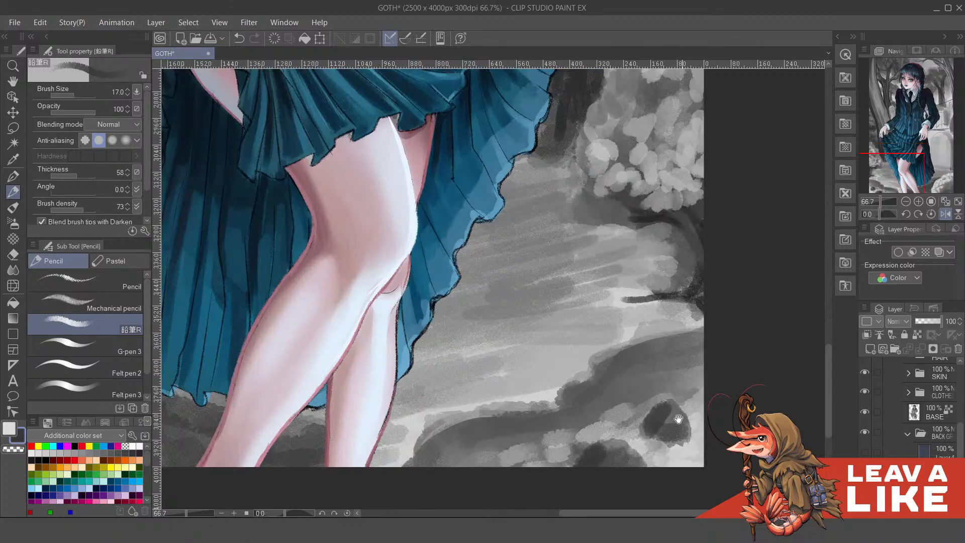
drag(679, 419, 674, 402)
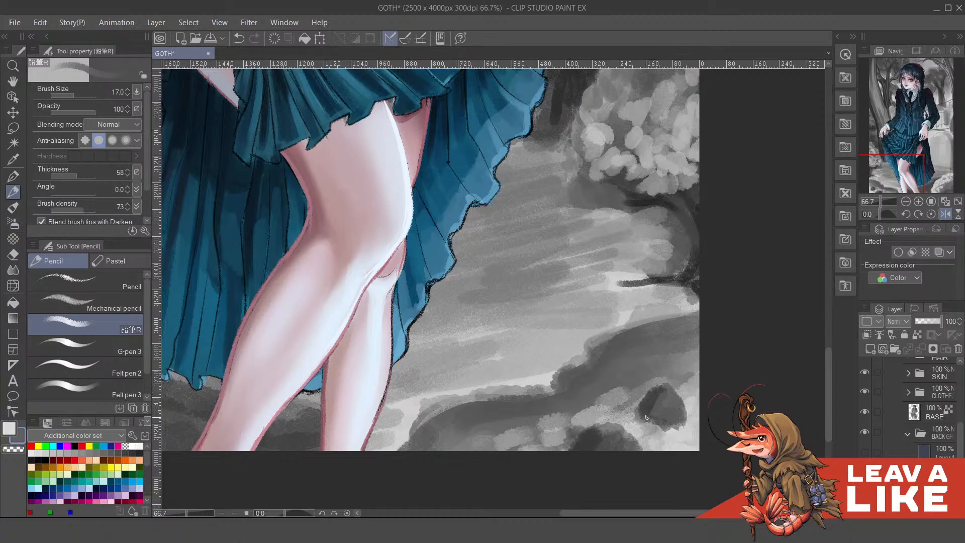
key(x)
mouse_move(664, 385)
mouse_down()
mouse_move(684, 413)
mouse_move(677, 397)
mouse_move(674, 420)
mouse_move(660, 417)
mouse_up()
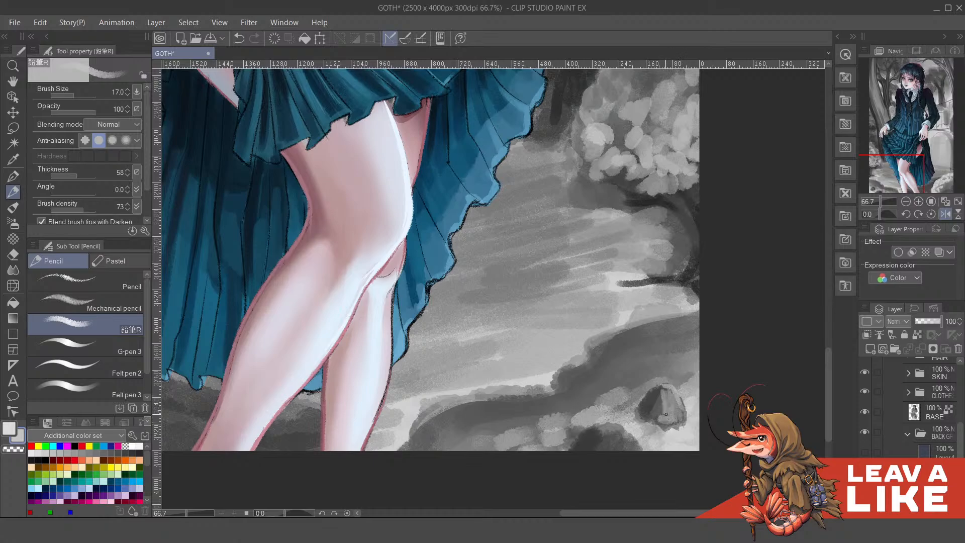
Shape the second stone at the canvas's lower edge with grey facets and a lighter rim, undoing the stray stroke
scroll(684, 423, down, 2)
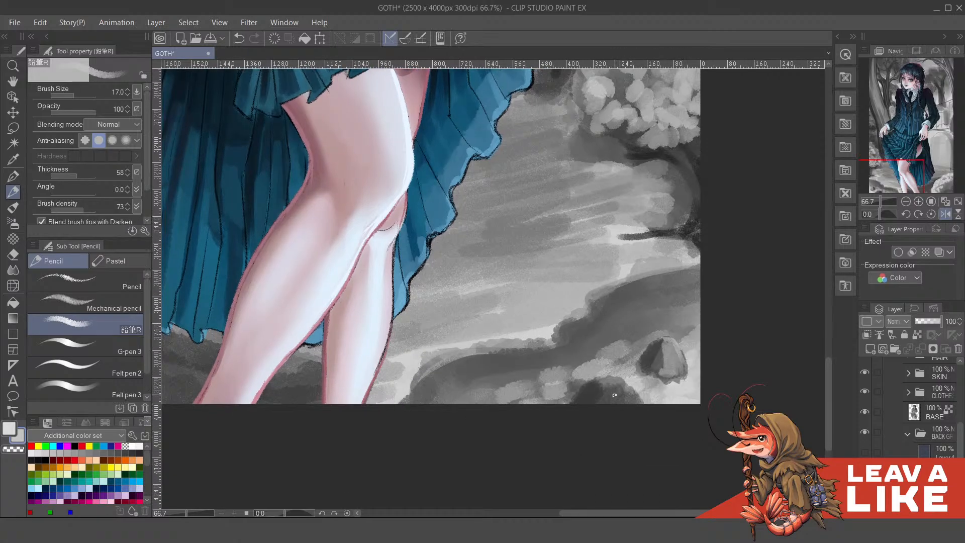
mouse_move(616, 412)
mouse_down()
mouse_move(627, 391)
mouse_move(632, 414)
mouse_up()
mouse_move(624, 387)
mouse_down()
mouse_move(659, 406)
mouse_move(657, 414)
mouse_up()
key(c)
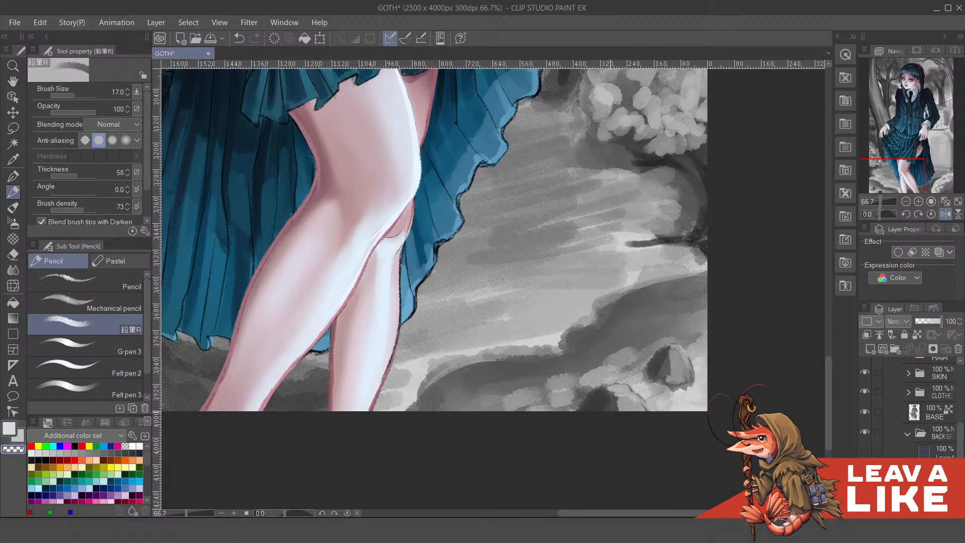
key(c)
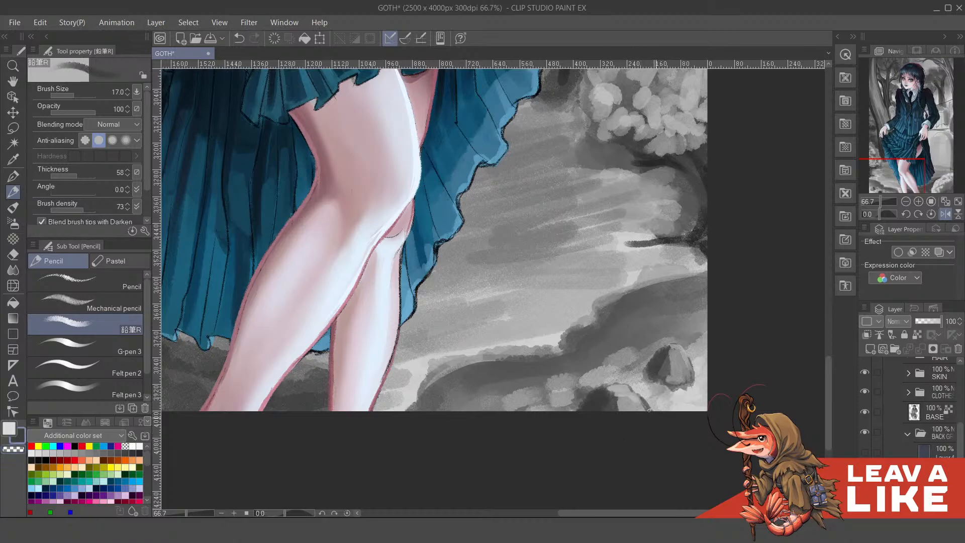
drag(657, 417, 664, 431)
alt+click(625, 412)
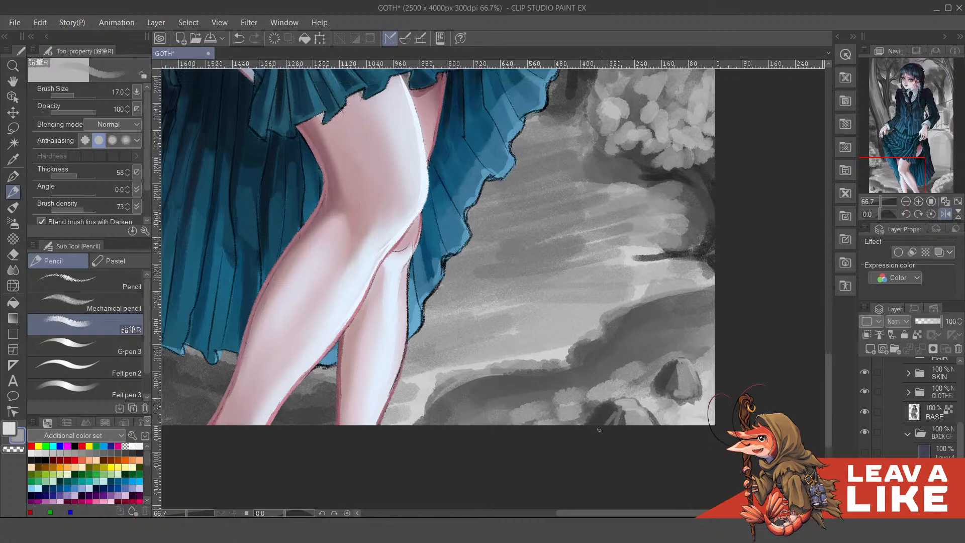
key(ctrl+z)
alt+click(612, 416)
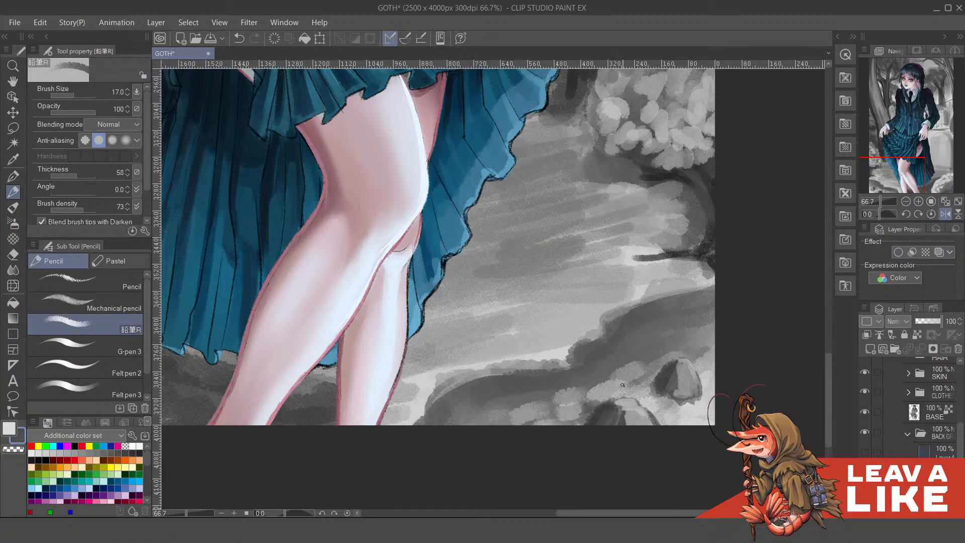
Paint a small shaded pebble on the dark foreground mound above the pointed stone
scroll(692, 334, down, 2)
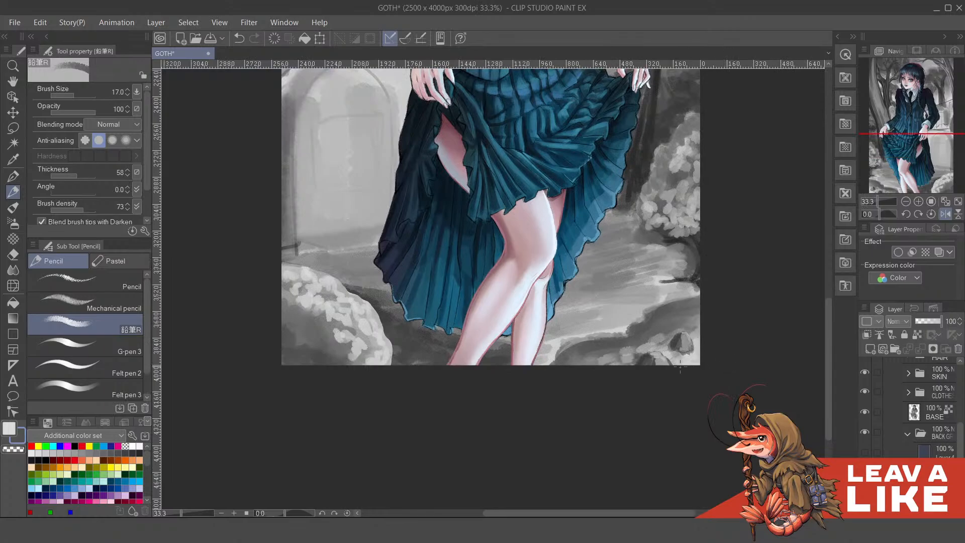
scroll(681, 372, up, 2)
drag(640, 293, 661, 319)
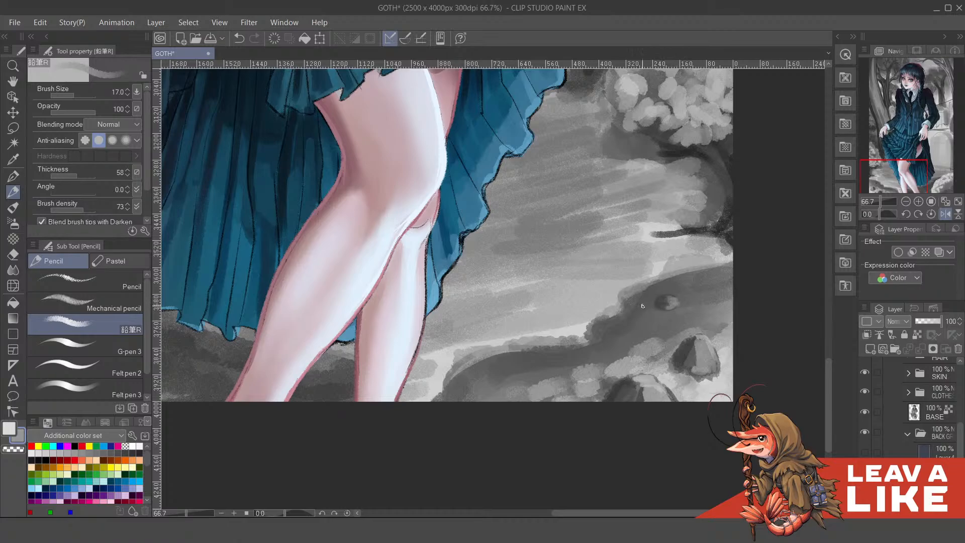
scroll(712, 291, down, 2)
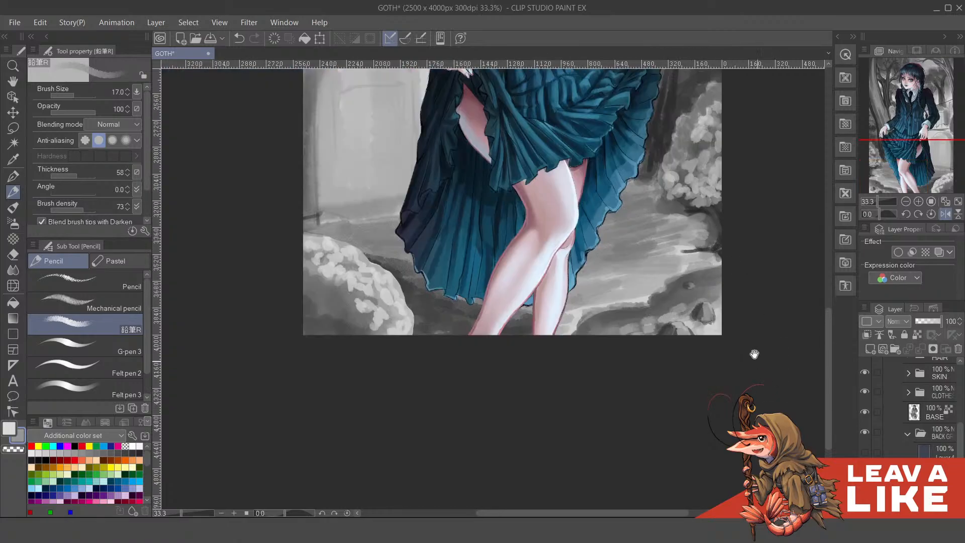
Flip the canvas view horizontally to review the whole illustration
drag(754, 355, 751, 380)
scroll(666, 278, down, 1)
drag(595, 226, 654, 327)
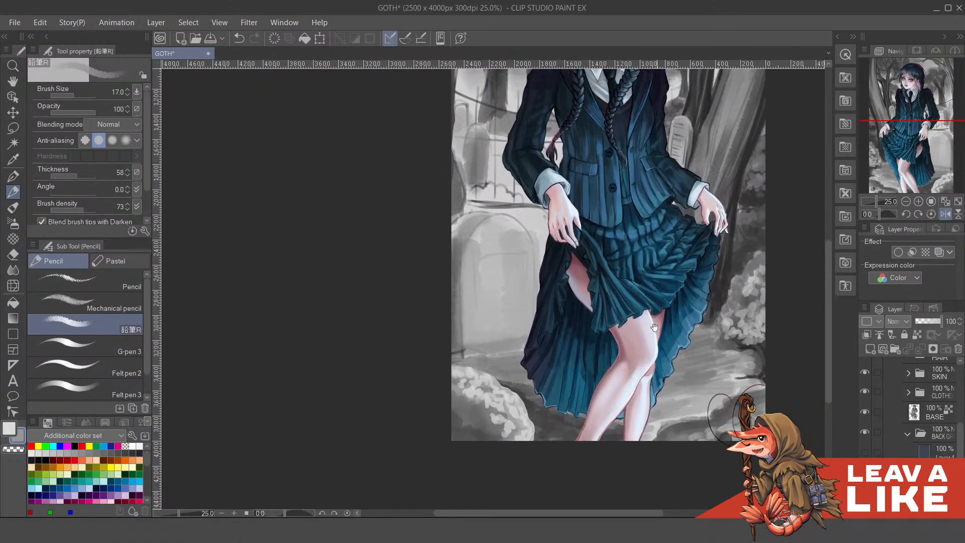
drag(566, 341, 585, 322)
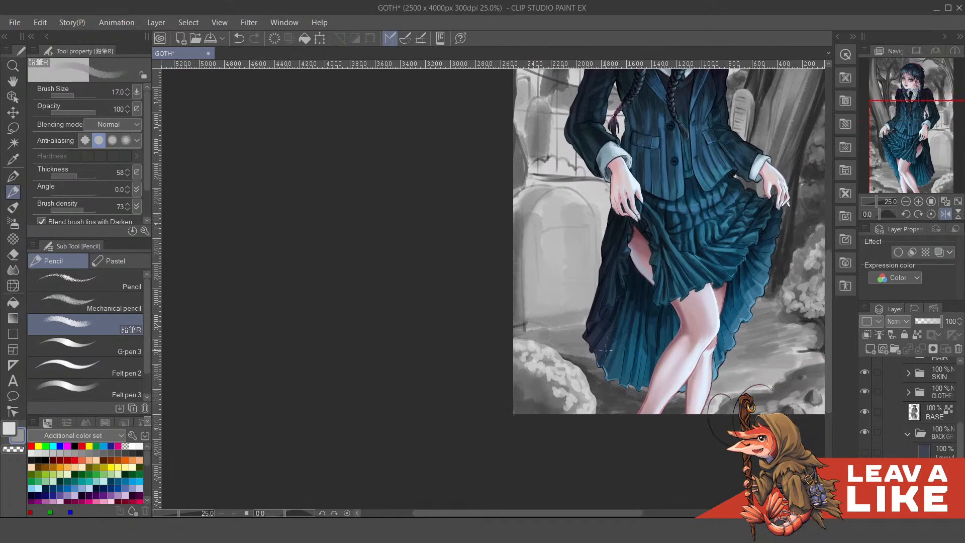
drag(775, 320, 662, 408)
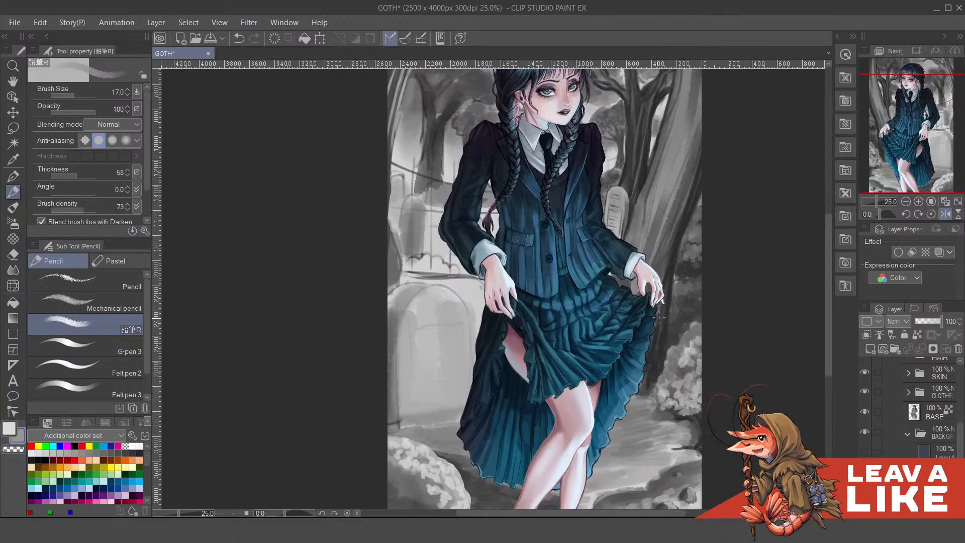
scroll(663, 314, down, 2)
key(h)
drag(559, 354, 667, 344)
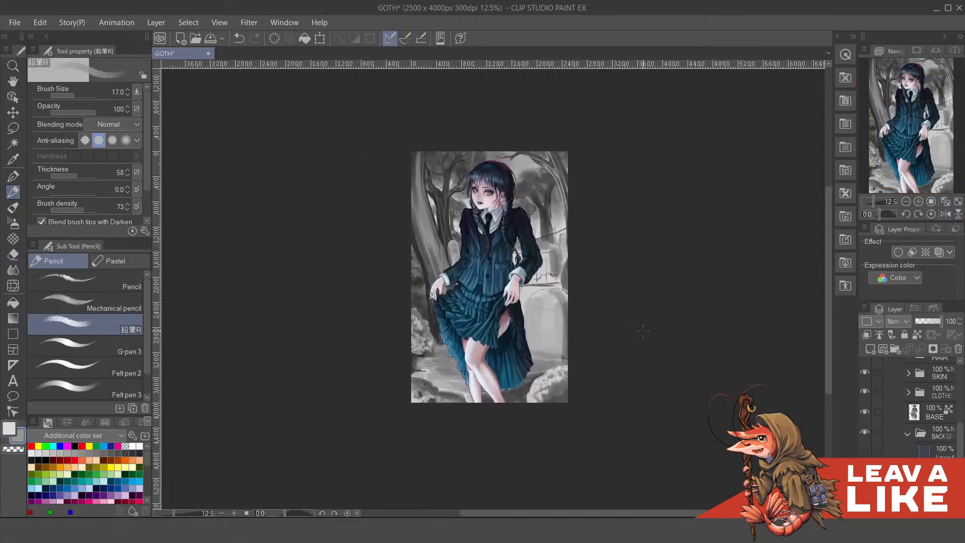
Check the large tombstone and the overall composition, and save the illustration
scroll(538, 377, up, 4)
drag(514, 247, 522, 274)
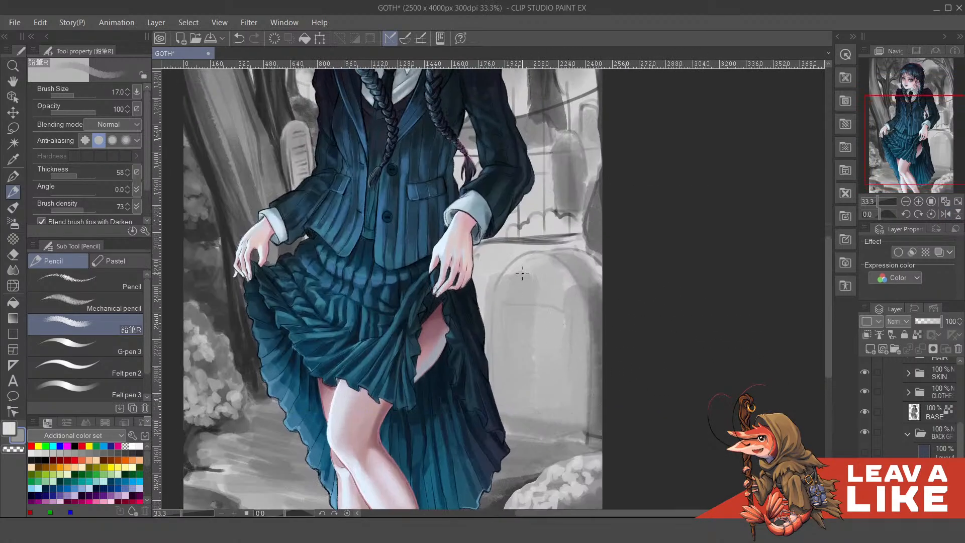
drag(582, 324, 575, 311)
drag(544, 378, 592, 363)
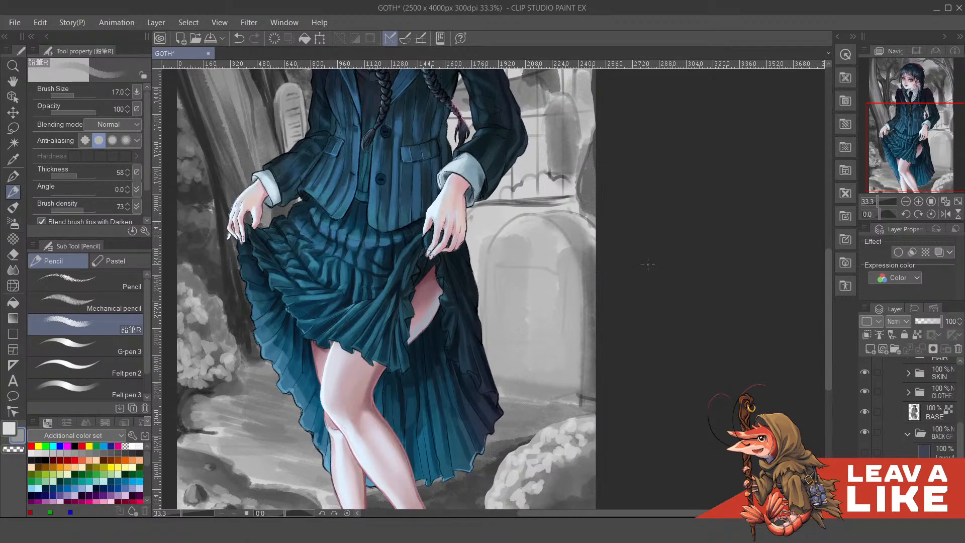
scroll(643, 280, down, 3)
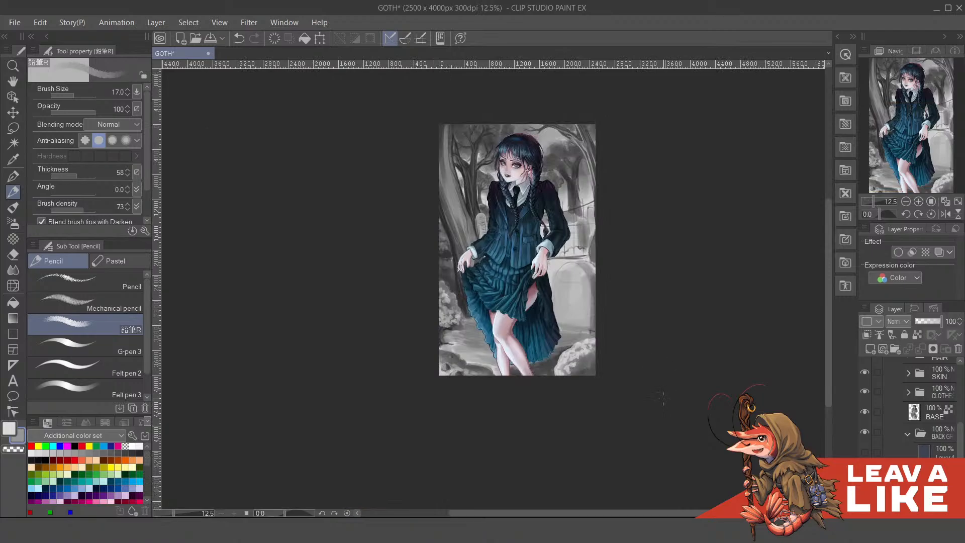
drag(649, 395, 652, 420)
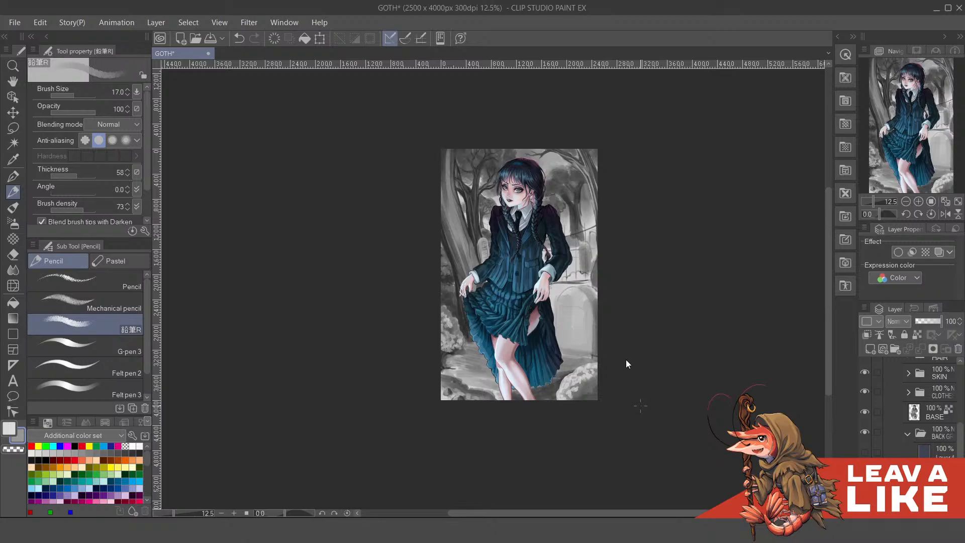
key(ctrl+s)
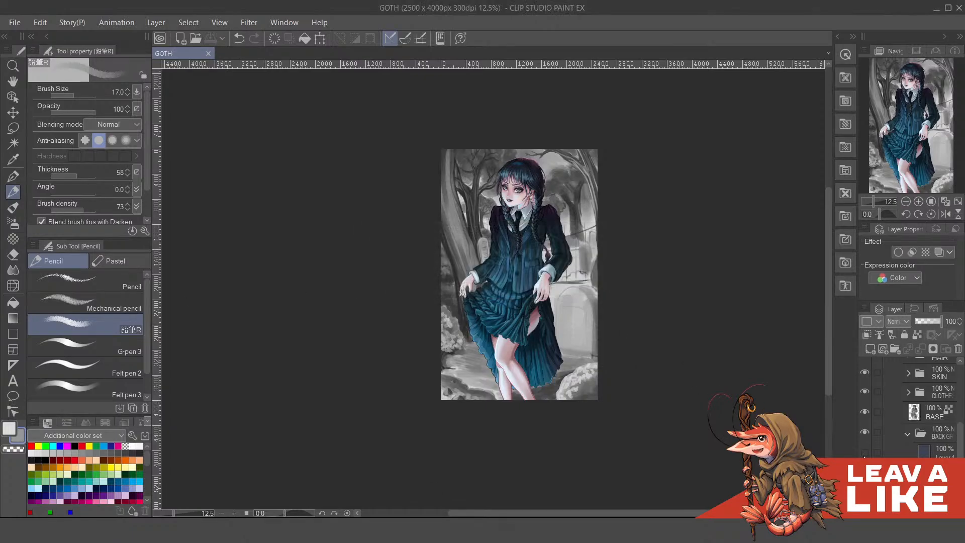
Show the dark tint layer over the greyscale background, examine its effect on the whole illustration, and hide it again
click(865, 454)
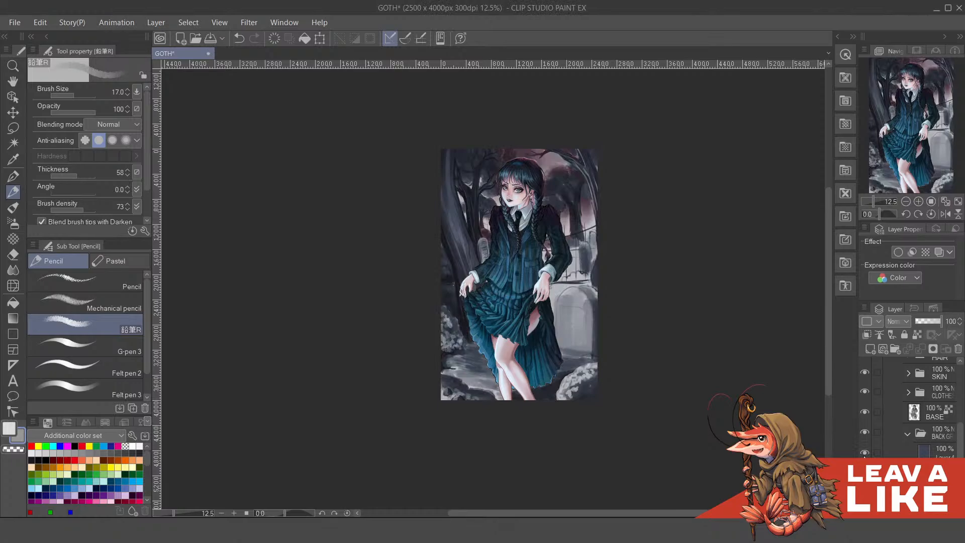
scroll(583, 230, up, 7)
drag(623, 261, 651, 280)
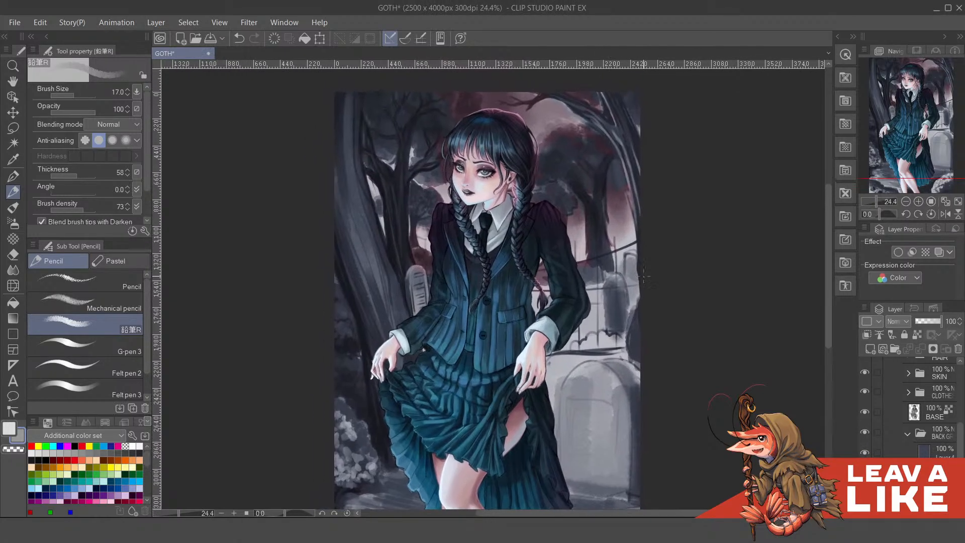
scroll(650, 280, down, 1)
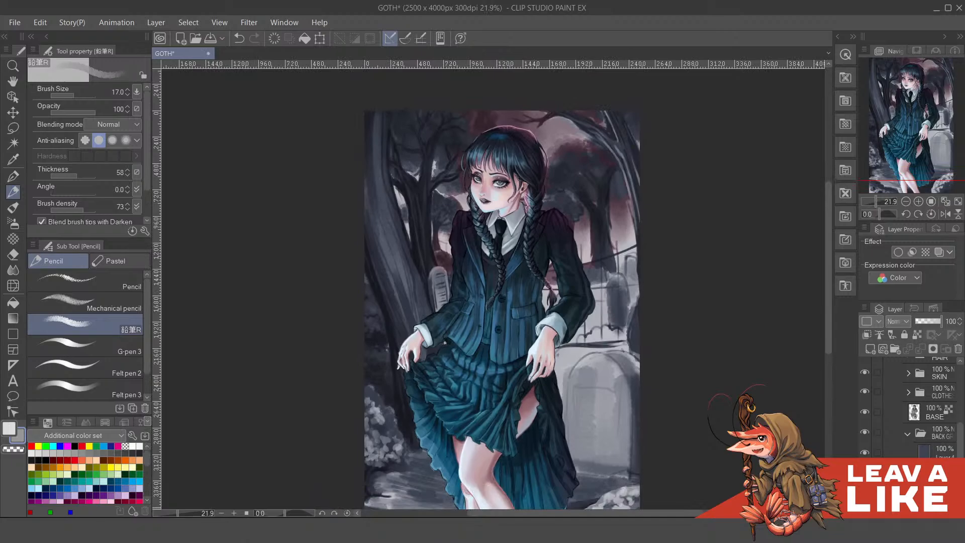
click(865, 453)
drag(721, 455, 735, 410)
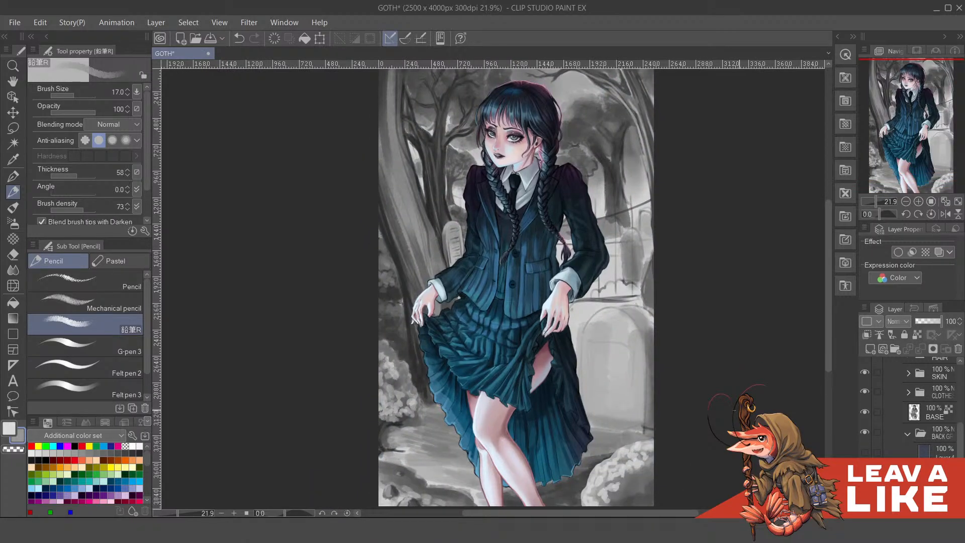
Increase the brush size to 25 and outline the top and sides of a rectangular inset panel on the large tombstone
drag(665, 323, 619, 253)
ctrl+click(553, 278)
ctrl+click(555, 274)
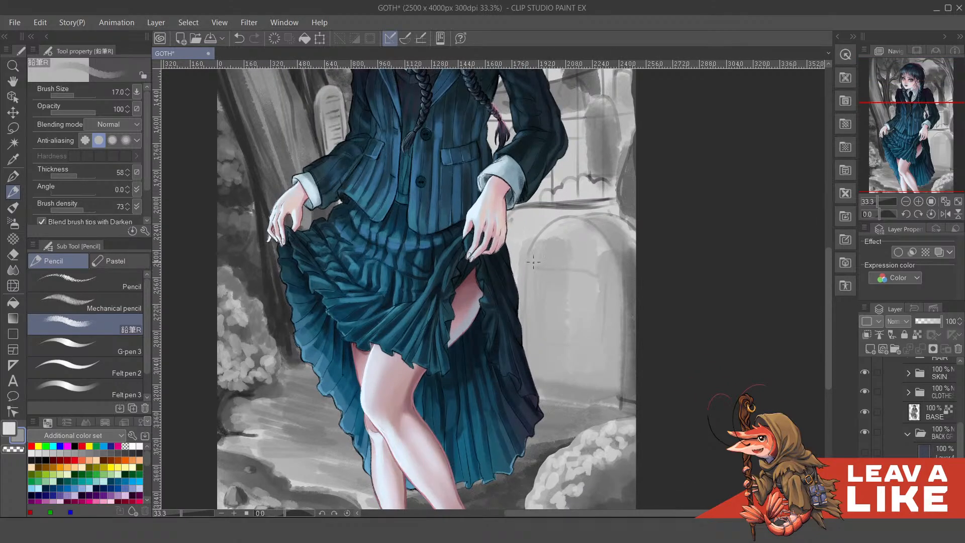
drag(533, 262, 528, 312)
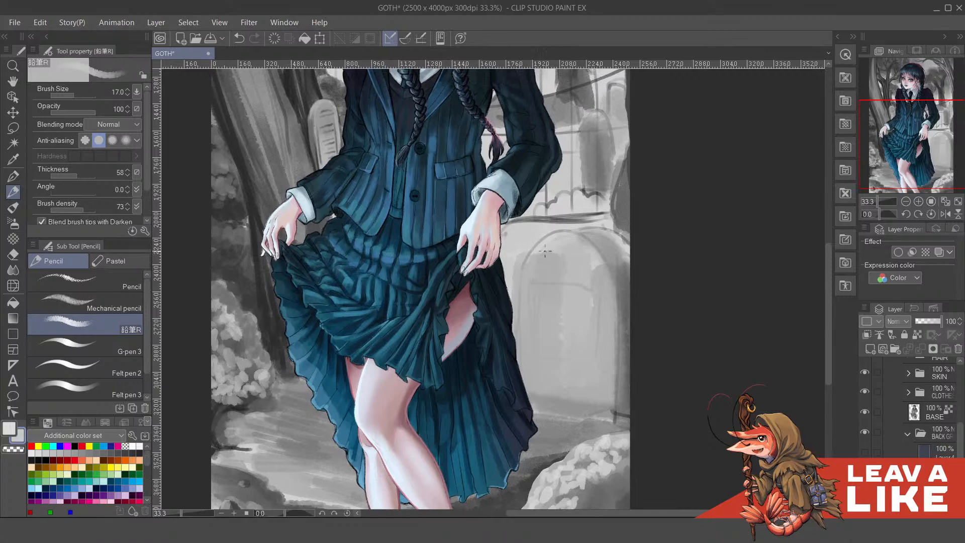
key(])
key(])
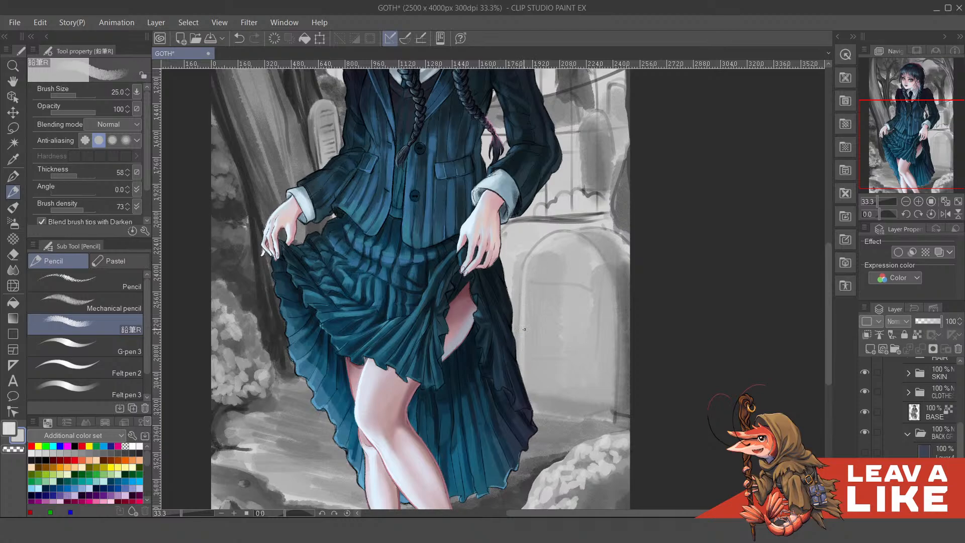
key(ctrl+z)
mouse_move(528, 285)
mouse_down()
mouse_move(588, 286)
mouse_move(537, 342)
mouse_move(538, 361)
mouse_move(533, 338)
mouse_move(533, 356)
mouse_move(565, 286)
mouse_move(592, 286)
mouse_move(596, 350)
mouse_up()
key(ctrl+z)
key(ctrl+z)
key(ctrl+z)
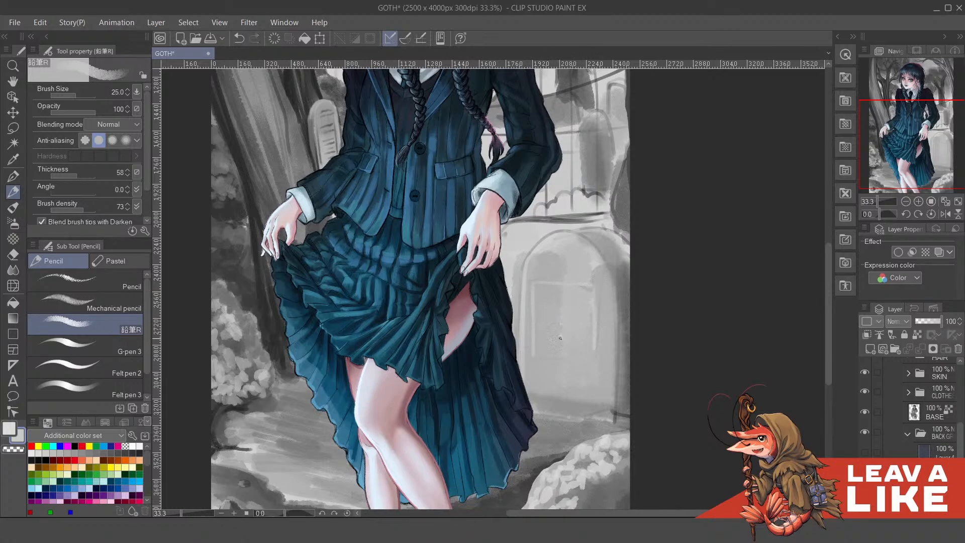
Close the tombstone panel's lower edge, redo its upper edge and brighten the inside with light grey strokes
mouse_move(535, 356)
mouse_down()
mouse_move(577, 343)
mouse_move(537, 352)
mouse_move(586, 357)
mouse_move(534, 353)
mouse_move(590, 359)
mouse_up()
key(ctrl+z)
key(ctrl+z)
scroll(563, 317, up, 1)
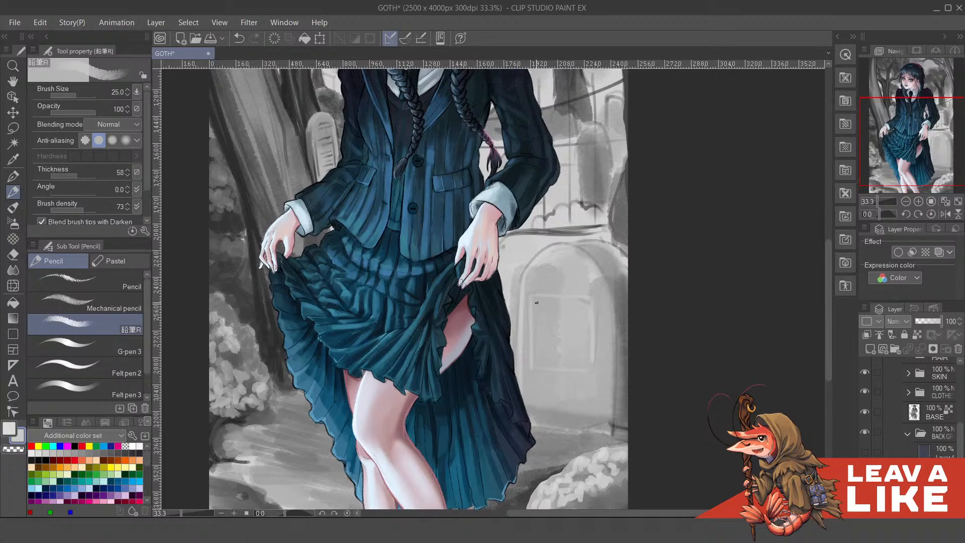
key(ctrl+z)
drag(561, 301, 589, 301)
key(ctrl+z)
mouse_move(531, 298)
mouse_down()
mouse_move(560, 298)
mouse_move(569, 330)
mouse_move(582, 305)
mouse_move(585, 333)
mouse_up()
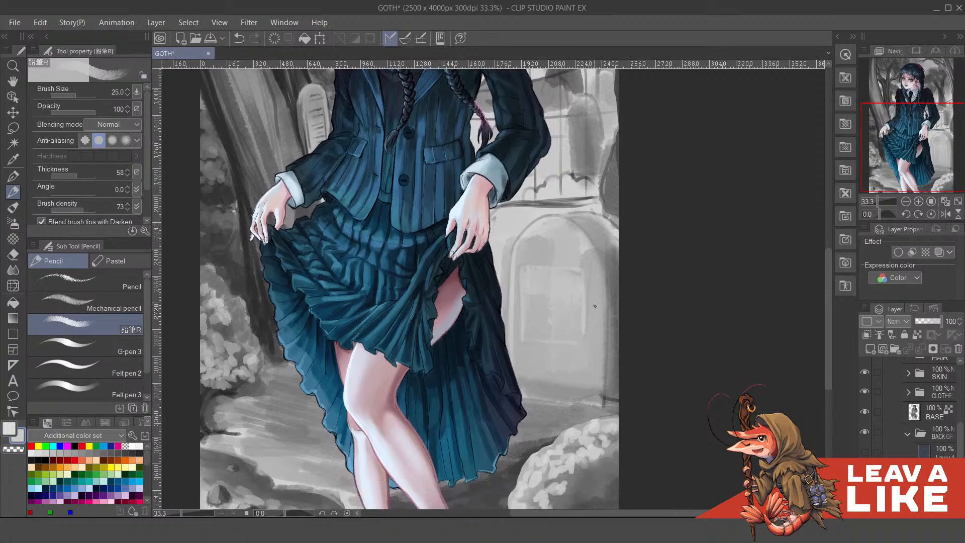
Stroke light grey along the outer shoulder of the large tombstone's arch, beside the canvas edge
drag(619, 282, 621, 304)
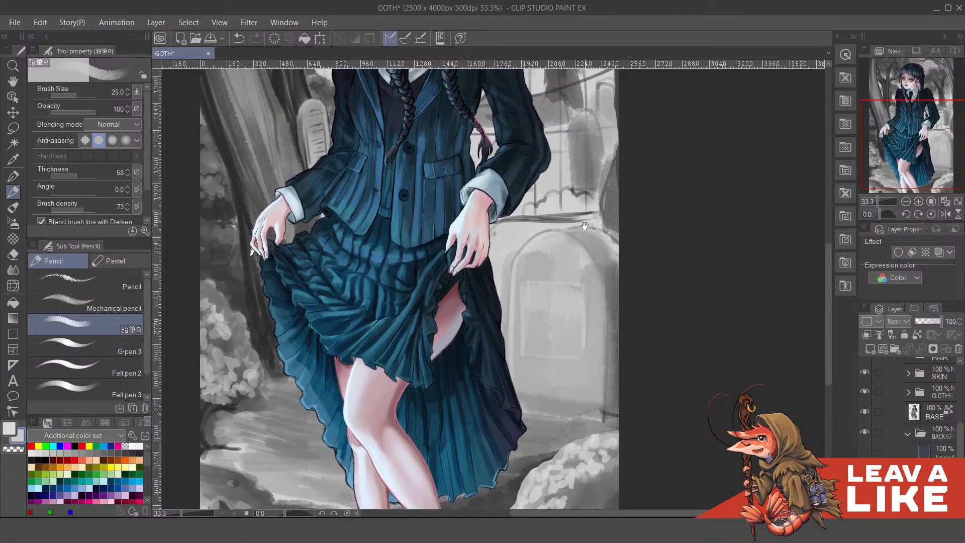
drag(590, 233, 603, 250)
scroll(578, 302, up, 1)
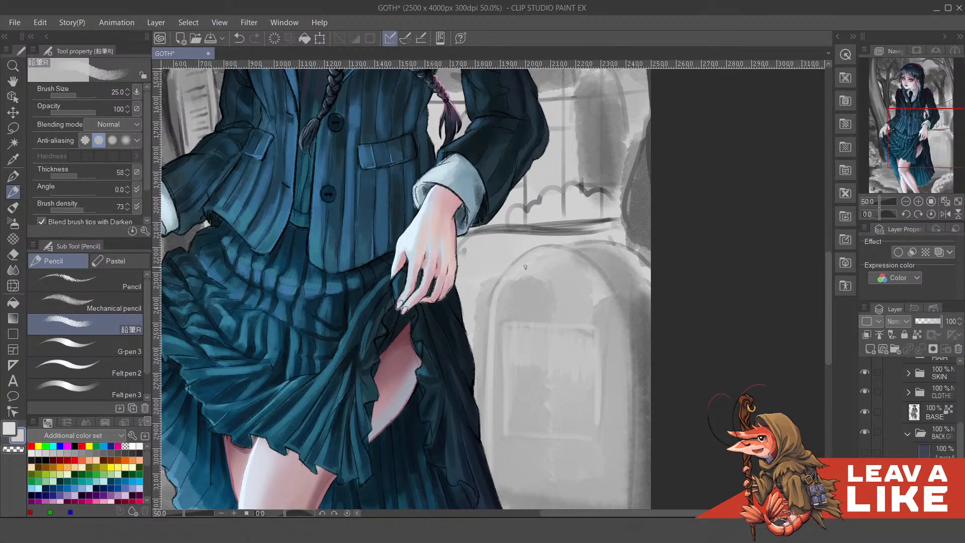
drag(617, 278, 617, 284)
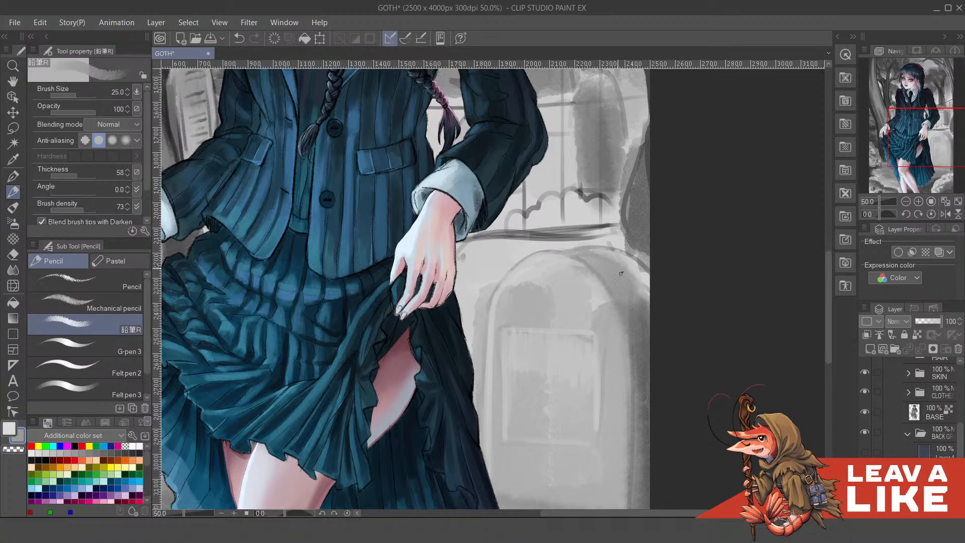
mouse_move(557, 251)
mouse_down()
mouse_move(607, 253)
mouse_move(649, 296)
mouse_up()
drag(628, 265, 649, 294)
drag(617, 250, 648, 299)
Mirror the canvas and smooth the large tombstone's outer side and the start of its arch with light grey strokes
key(h)
scroll(636, 235, down, 2)
key(minus)
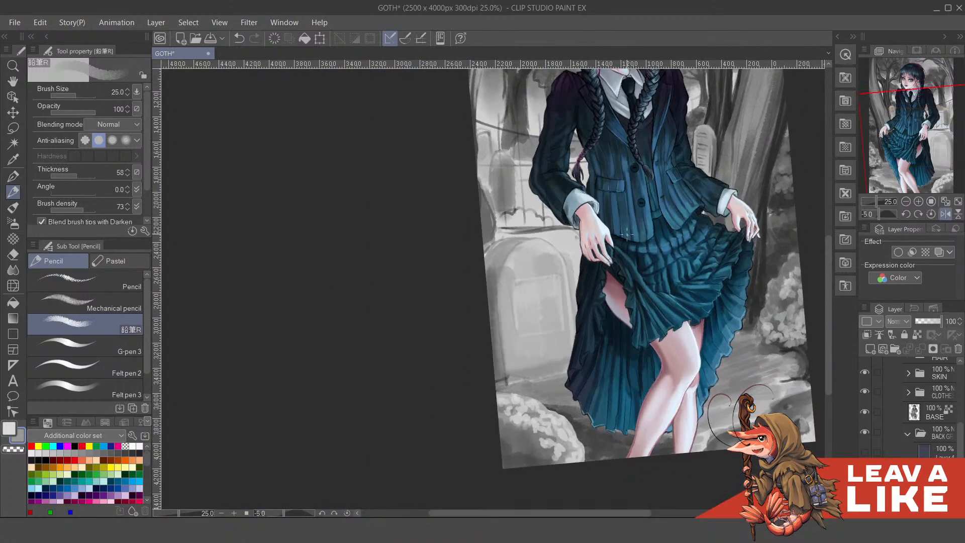
scroll(529, 281, up, 1)
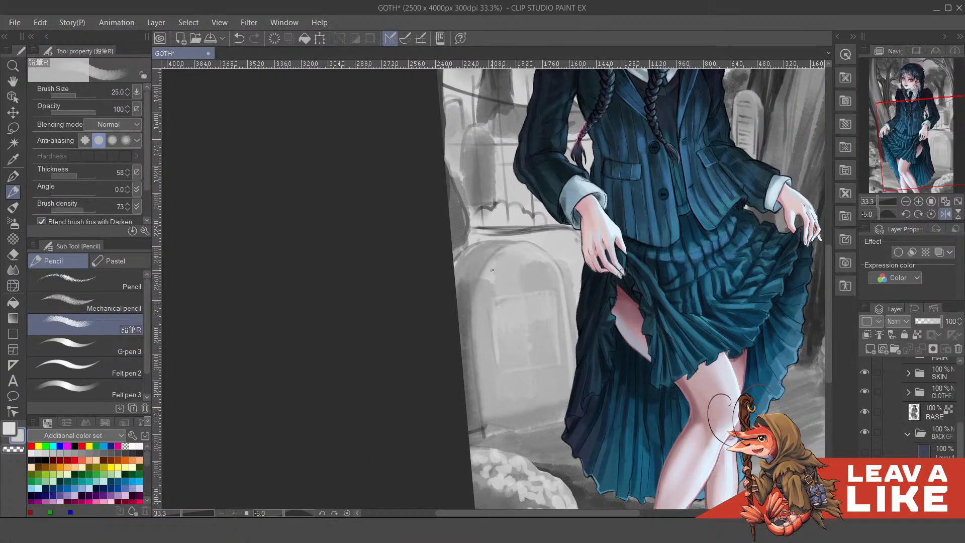
drag(493, 267, 493, 285)
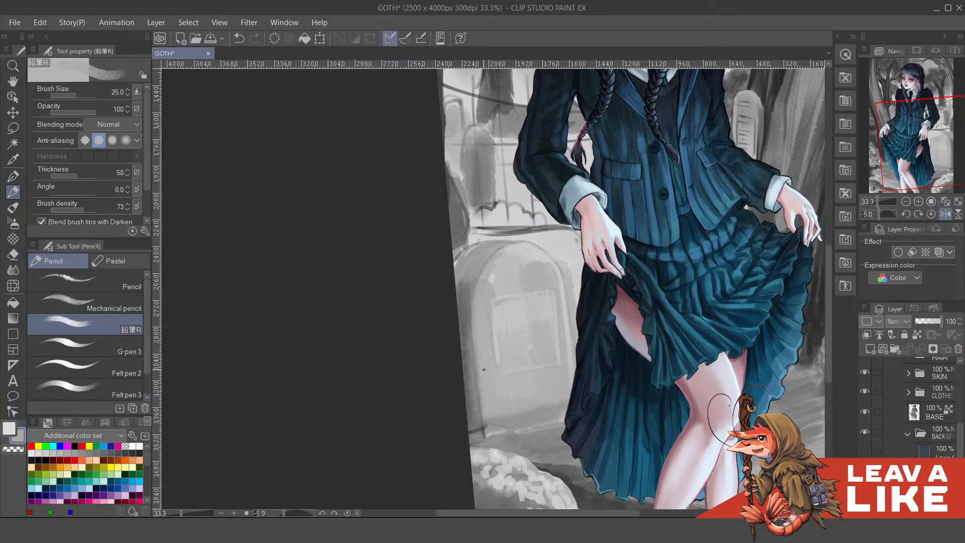
drag(479, 378, 476, 347)
drag(481, 428, 470, 302)
drag(474, 372, 470, 305)
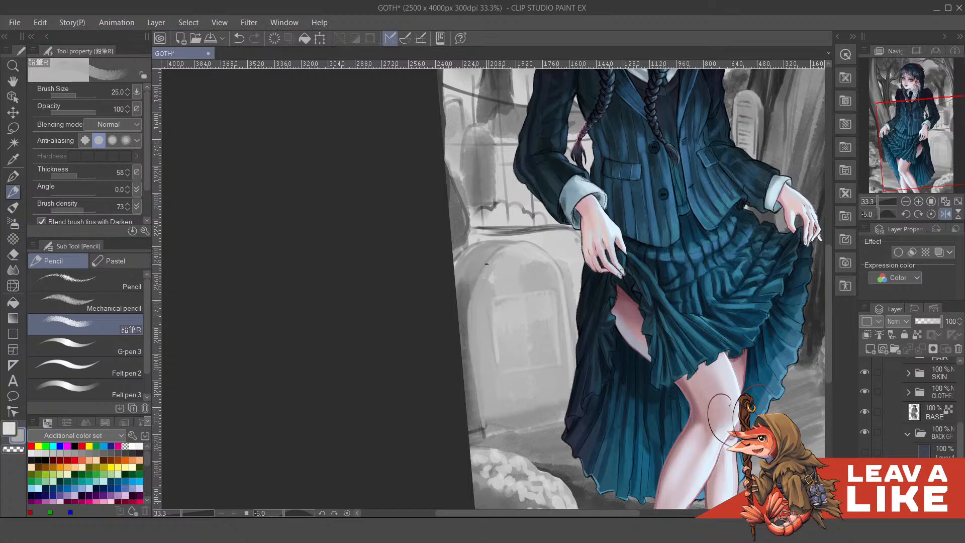
mouse_move(486, 262)
mouse_down()
mouse_move(469, 303)
mouse_move(508, 241)
mouse_move(470, 283)
mouse_up()
Sample greys from the large tombstone and repaint the curved outline of its outer shoulder
alt+click(463, 336)
alt+click(506, 252)
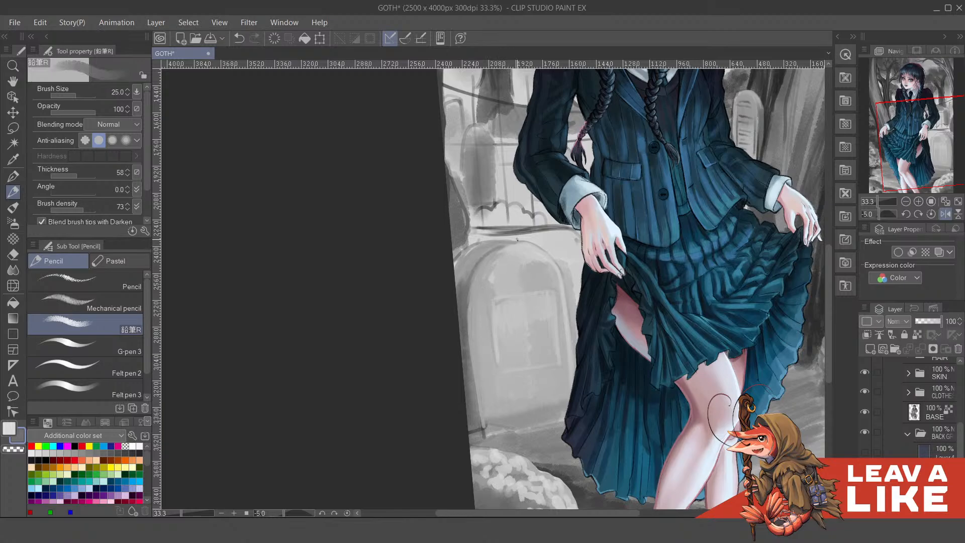
mouse_move(517, 239)
mouse_down()
mouse_move(495, 249)
mouse_move(496, 273)
mouse_up()
alt+click(471, 349)
mouse_move(470, 313)
mouse_down()
mouse_move(471, 283)
mouse_move(490, 255)
mouse_move(523, 291)
mouse_move(496, 265)
mouse_move(519, 251)
mouse_up()
alt+click(477, 346)
drag(480, 290, 513, 248)
alt+click(504, 265)
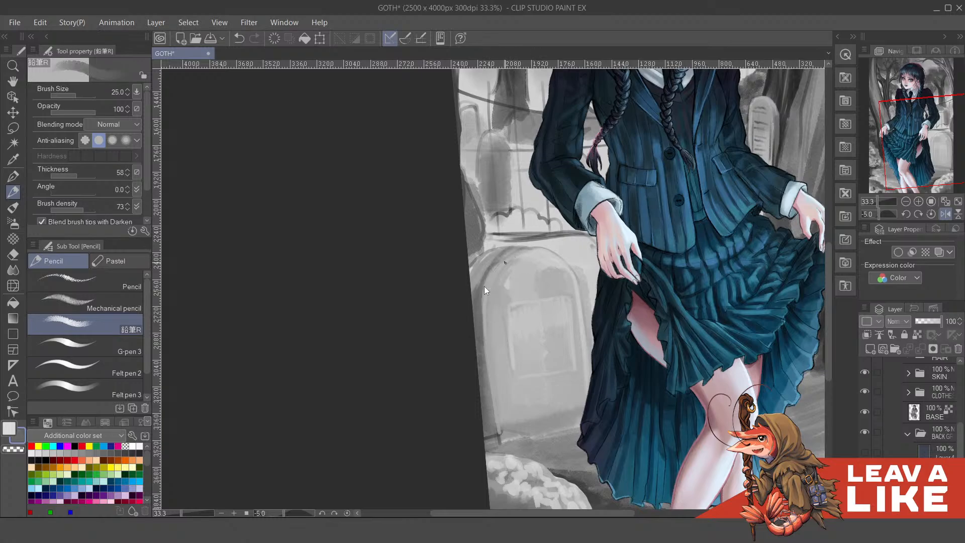
Undo the last shoulder stroke, repaint the outer curve of the arch and sample lighter greys from the stone
key(ctrl+z)
mouse_move(479, 287)
mouse_down()
mouse_move(514, 254)
mouse_move(494, 267)
mouse_up()
alt+click(505, 283)
alt+click(508, 279)
alt+click(546, 252)
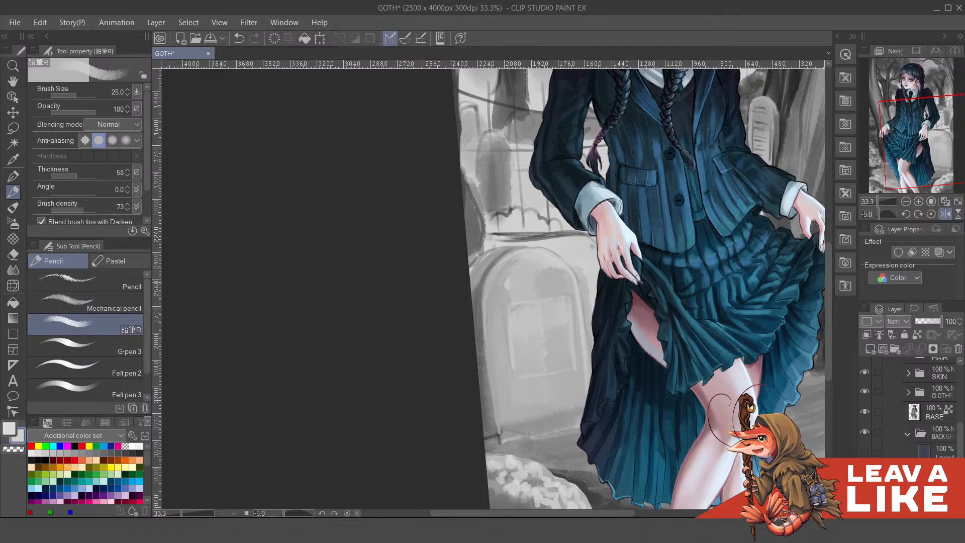
Unmirror the canvas and paint a darker grey shadow along the right edge of the tombstone's inset panel
key(h)
key(ctrl+minus)
key(minus)
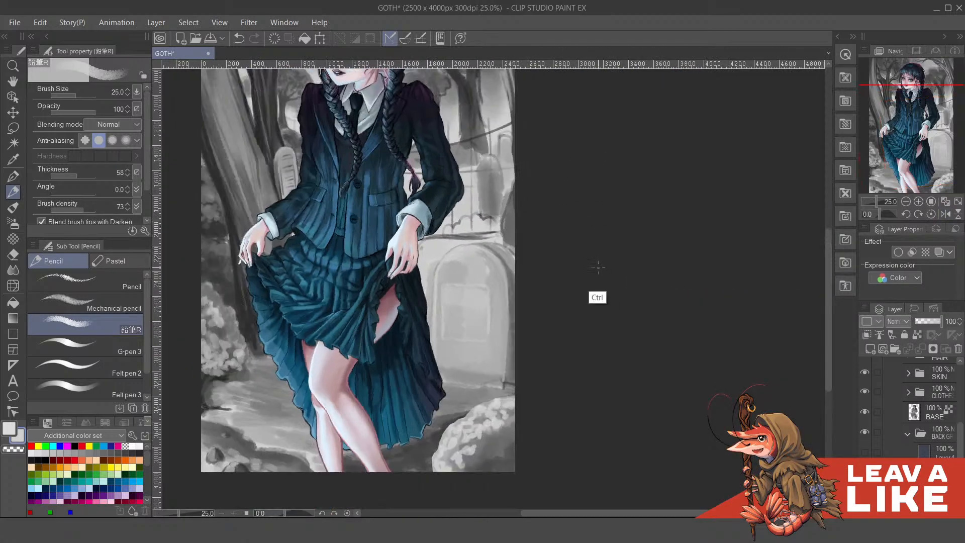
scroll(598, 267, down, 4)
scroll(488, 282, up, 6)
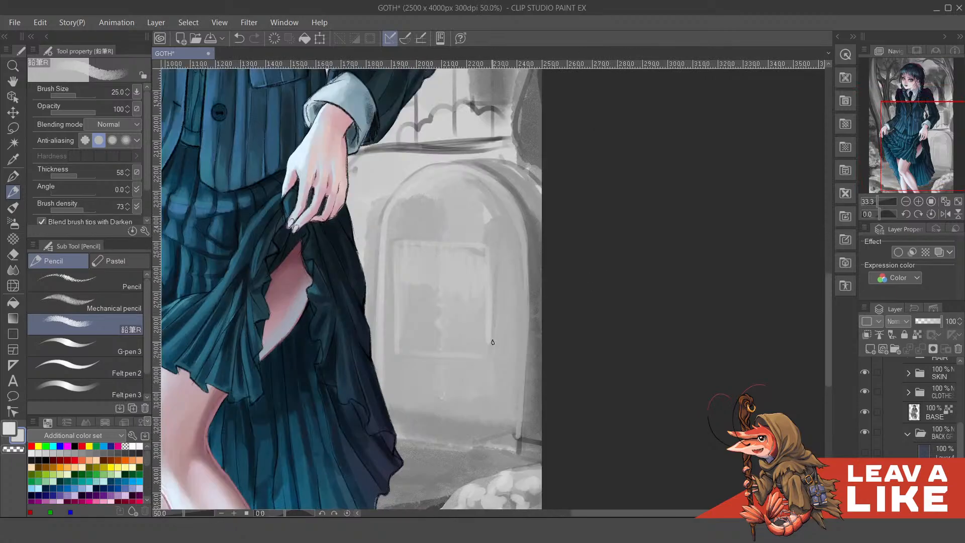
drag(521, 363, 524, 376)
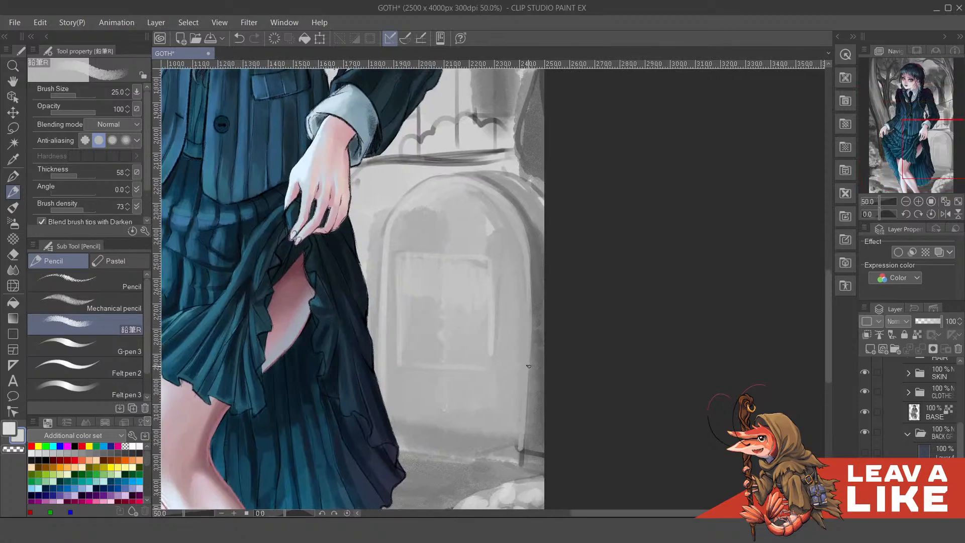
alt+click(444, 325)
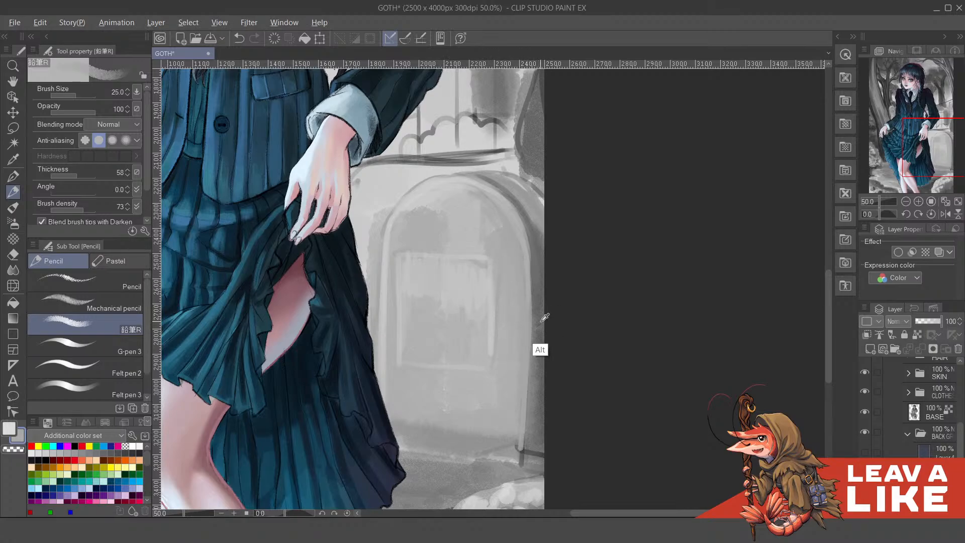
alt+click(538, 345)
drag(496, 355, 496, 267)
key(ctrl+z)
drag(492, 362, 493, 266)
drag(492, 327, 492, 290)
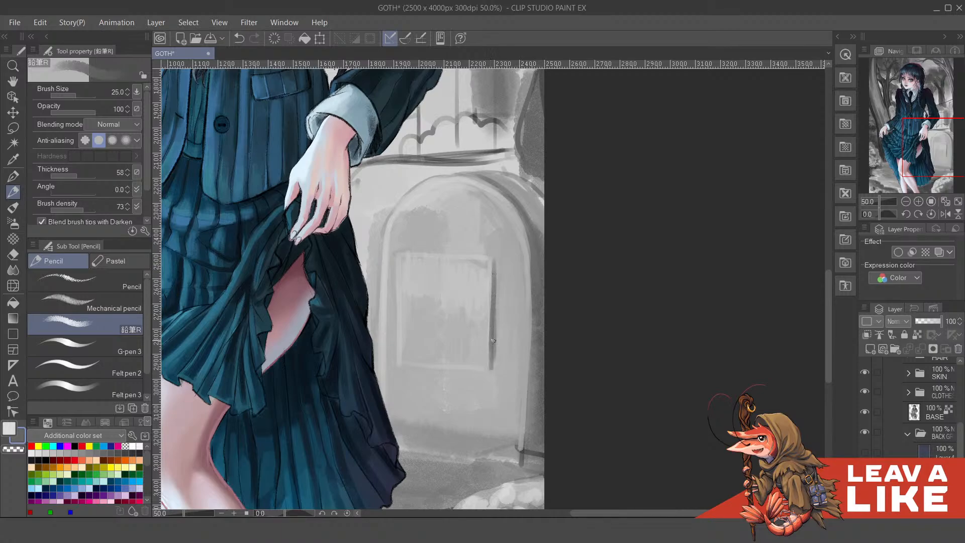
alt+click(528, 405)
drag(493, 370, 492, 277)
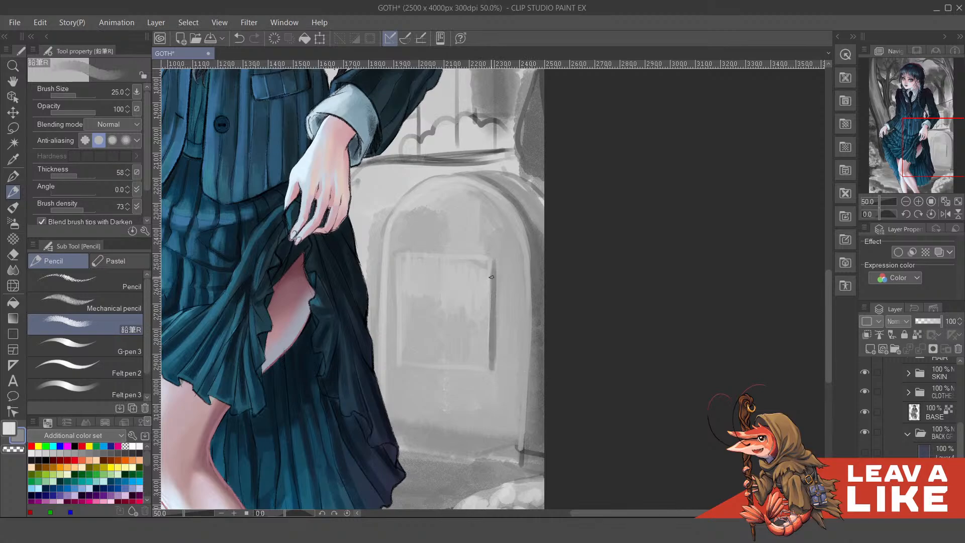
Rotate the canvas to 45 degrees and paint a grey shadow line beneath the inset panel's lower edge
key(^)
key(^)
key(^)
key(^)
key(^)
key(^)
key(^)
key(^)
key(^)
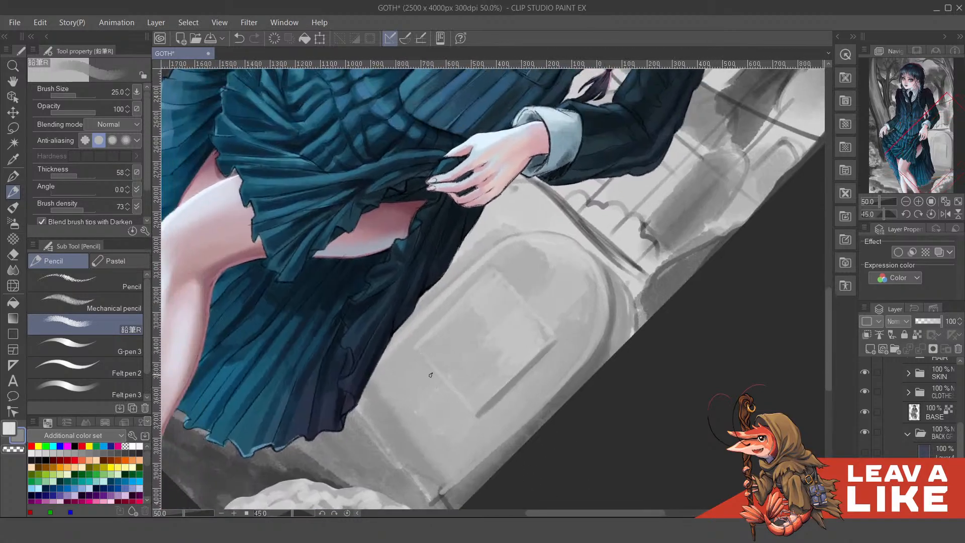
drag(422, 362, 462, 409)
drag(431, 375, 464, 413)
drag(421, 364, 466, 419)
drag(422, 376, 455, 416)
Darken the large tombstone's base with a sampled grey, shape an angular side face at its corner, and save the illustration
scroll(608, 151, down, 1)
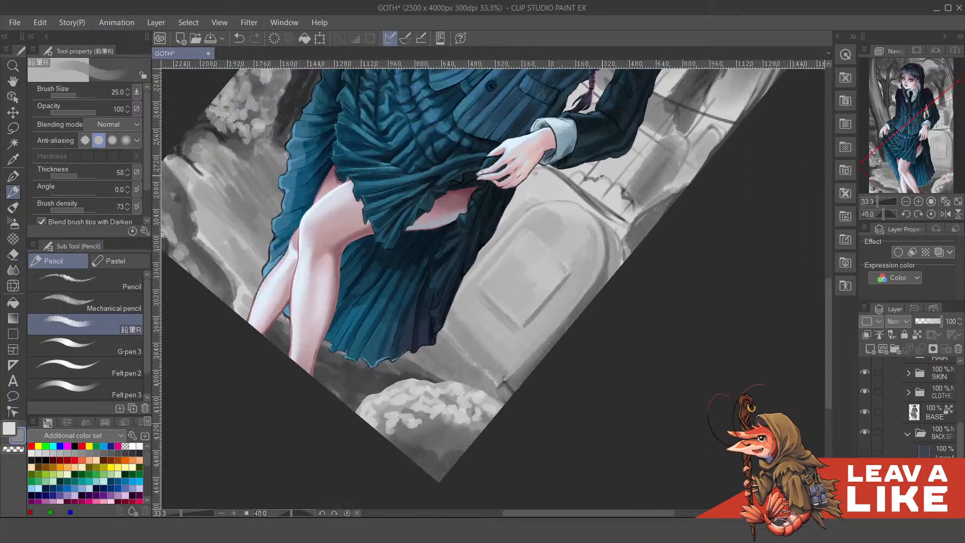
key(minus)
key(minus)
key(minus)
key(minus)
key(minus)
key(minus)
key(minus)
key(minus)
key(minus)
key(minus)
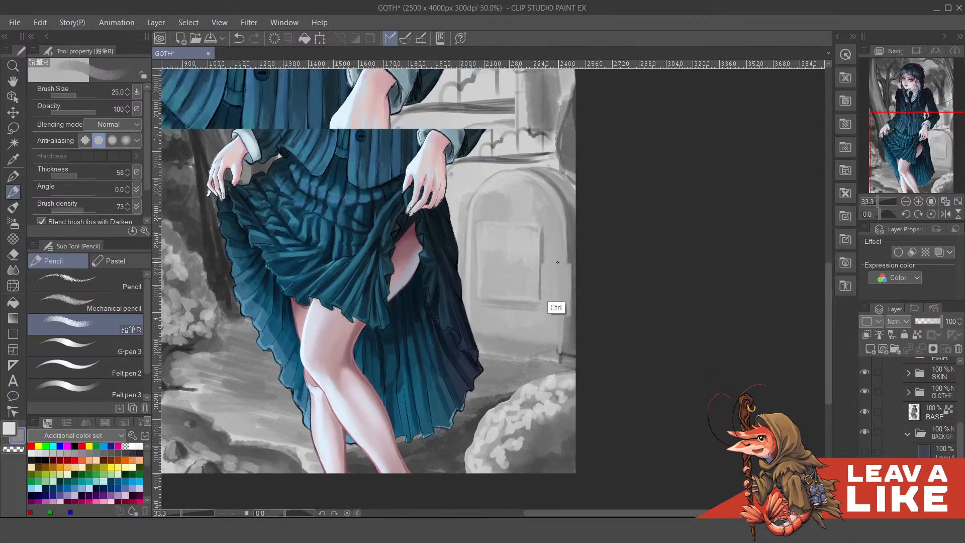
scroll(559, 308, up, 1)
scroll(588, 358, down, 2)
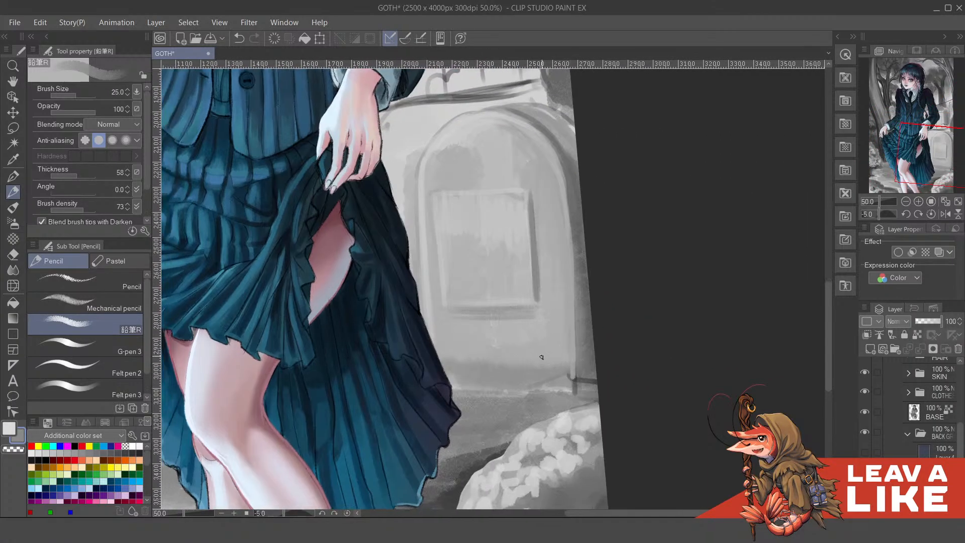
key(alt)
key(alt)
alt+click(584, 261)
mouse_move(568, 374)
mouse_down()
mouse_move(517, 415)
mouse_move(459, 414)
mouse_move(520, 414)
mouse_move(513, 419)
mouse_move(569, 389)
mouse_move(519, 421)
mouse_move(566, 398)
mouse_move(557, 375)
mouse_move(568, 392)
mouse_move(563, 376)
mouse_move(554, 404)
mouse_move(544, 393)
mouse_move(530, 406)
mouse_move(551, 370)
mouse_move(526, 414)
mouse_move(570, 399)
mouse_move(579, 385)
mouse_move(560, 375)
mouse_up()
key(ctrl+z)
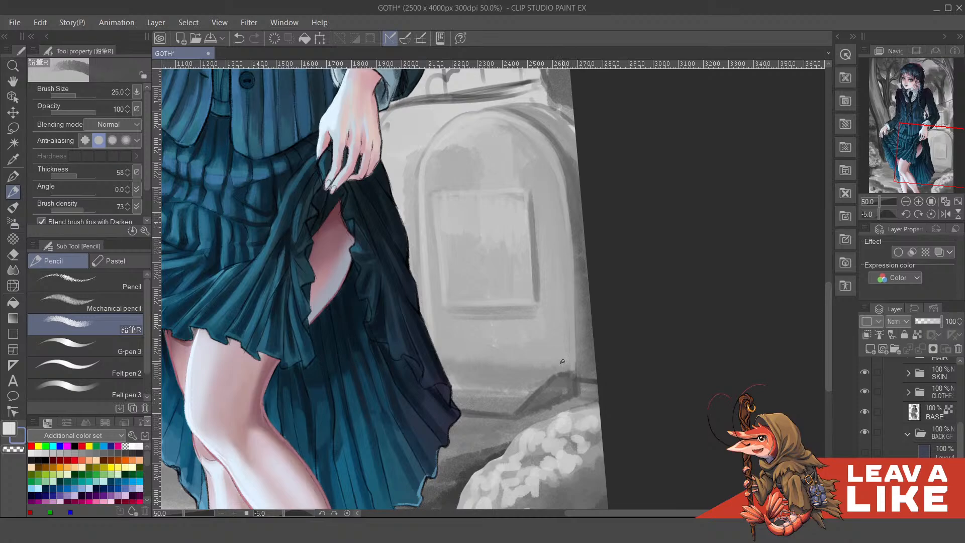
key(ctrl+s)
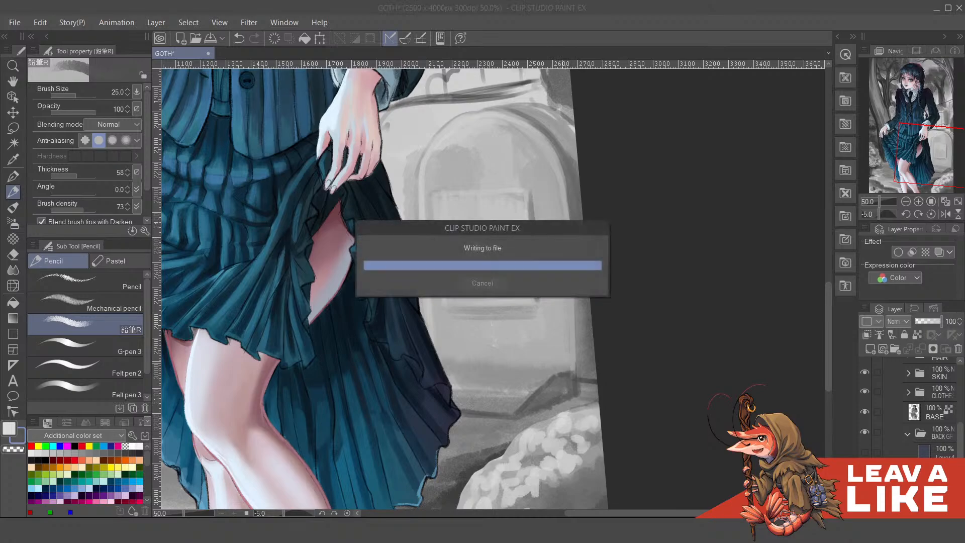
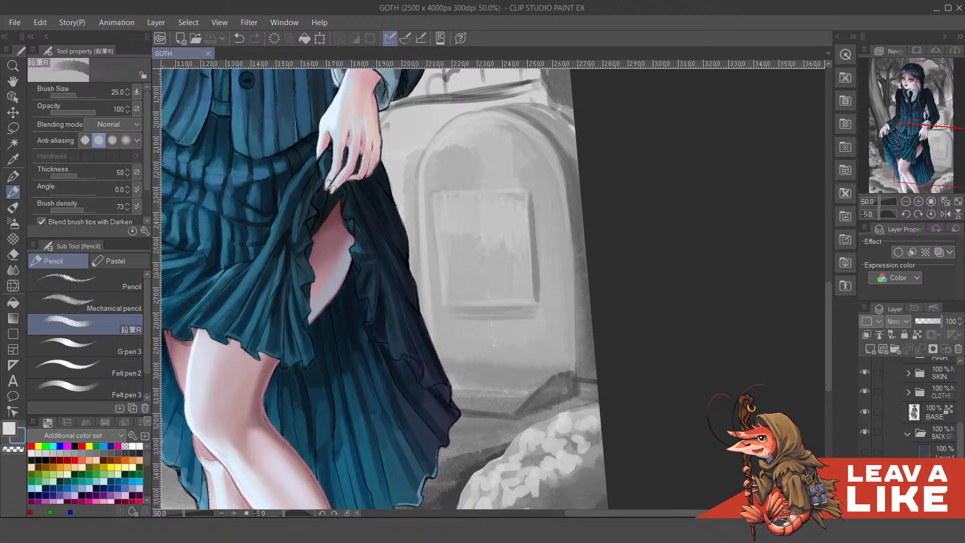
Paint a light grey highlight along the top edge of the large tombstone's base, redoing the first stroke
drag(601, 301, 617, 313)
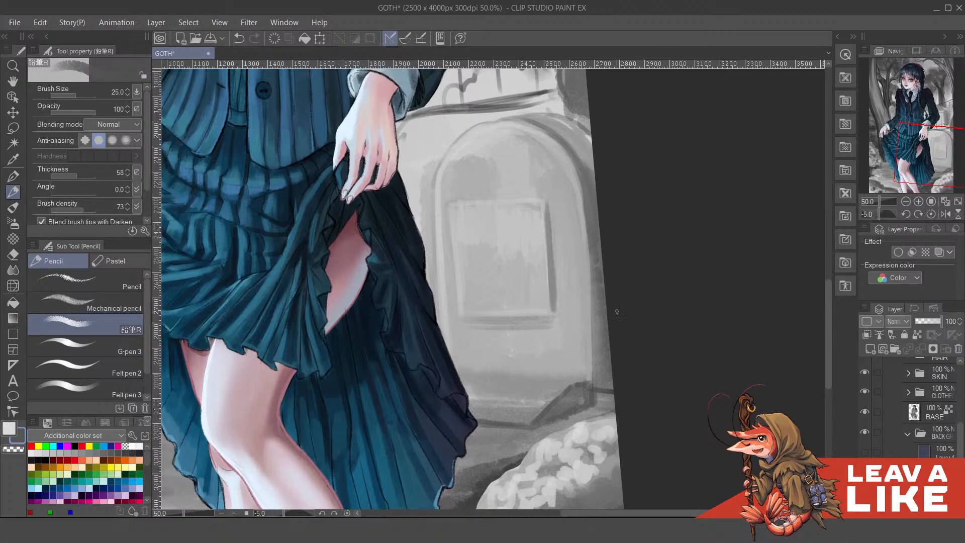
key(asciicircum)
key(asciicircum)
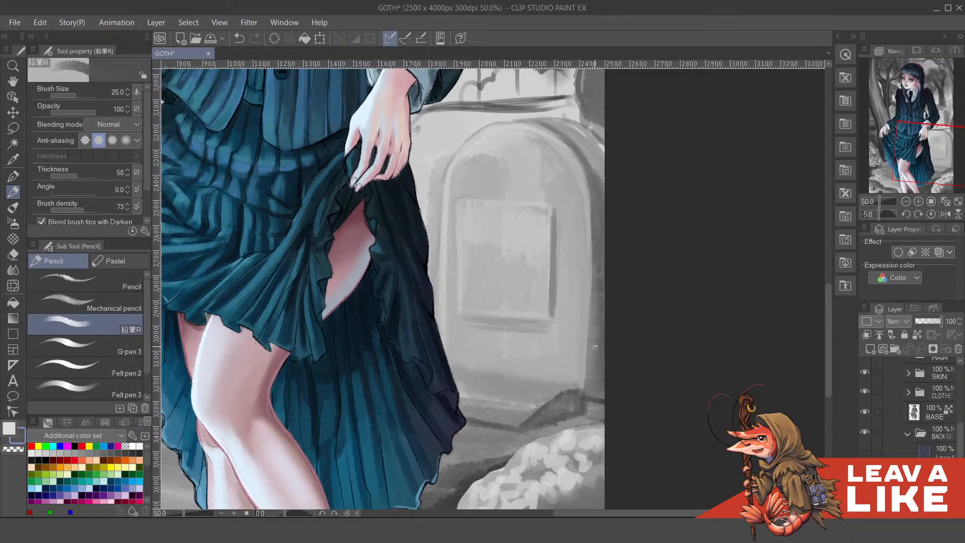
drag(487, 395, 501, 403)
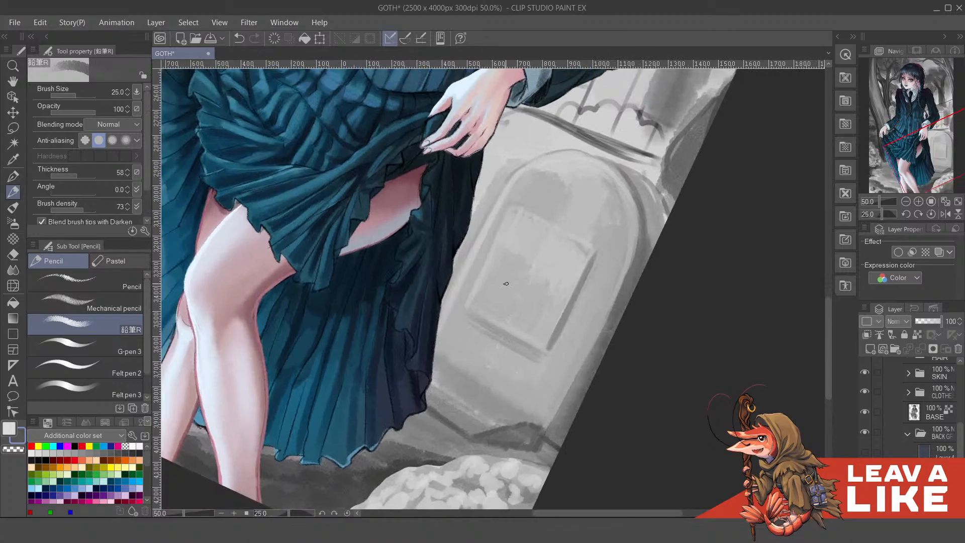
alt+click(520, 235)
drag(440, 358, 524, 423)
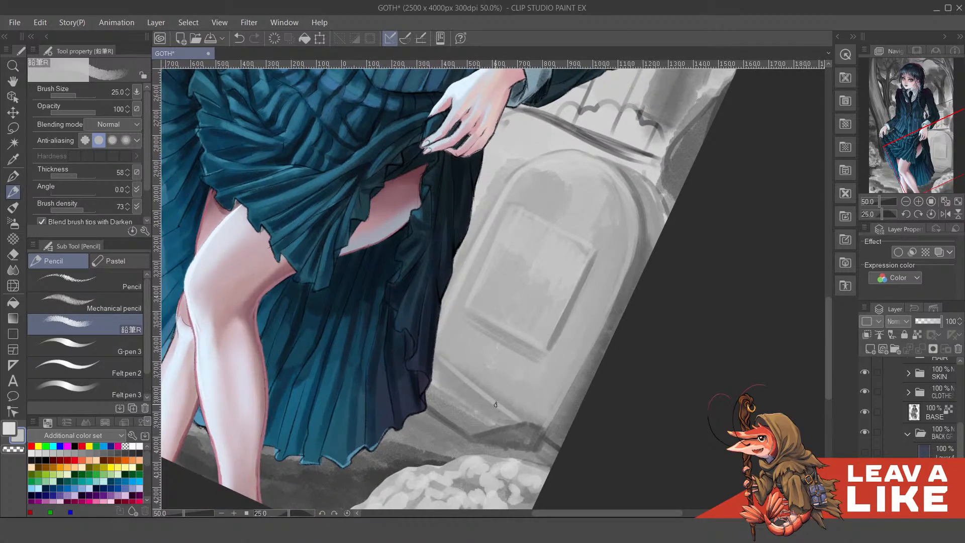
key(ctrl+z)
drag(532, 422, 493, 400)
drag(436, 366, 512, 417)
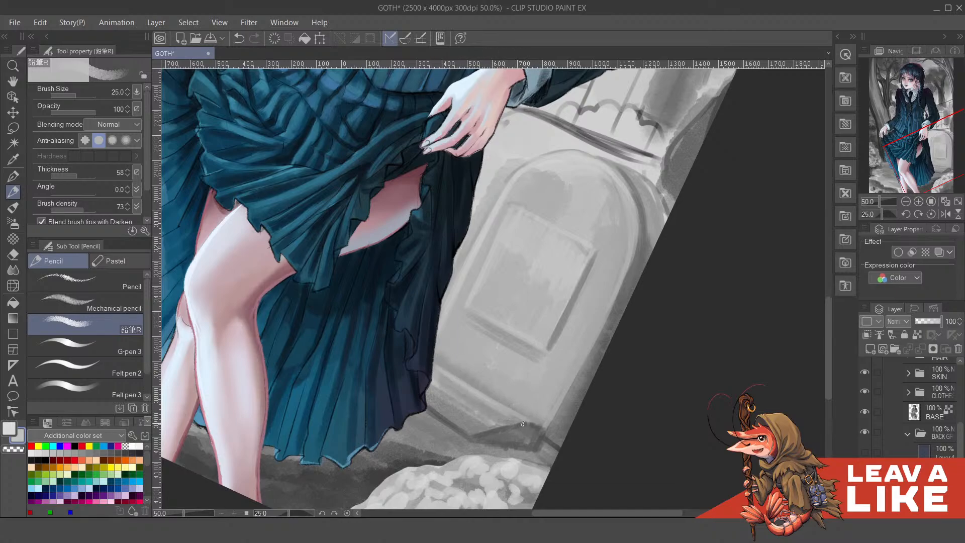
Mirror the canvas and highlight the slanted corner and lower edge of the tombstone's base with a sampled light grey
alt+click(575, 153)
drag(637, 270, 608, 201)
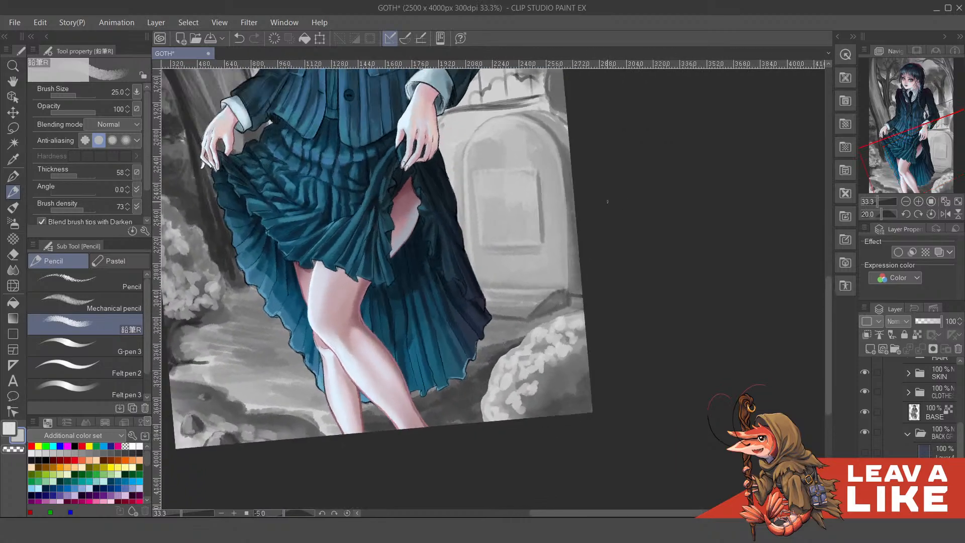
ctrl+click(568, 223)
key(h)
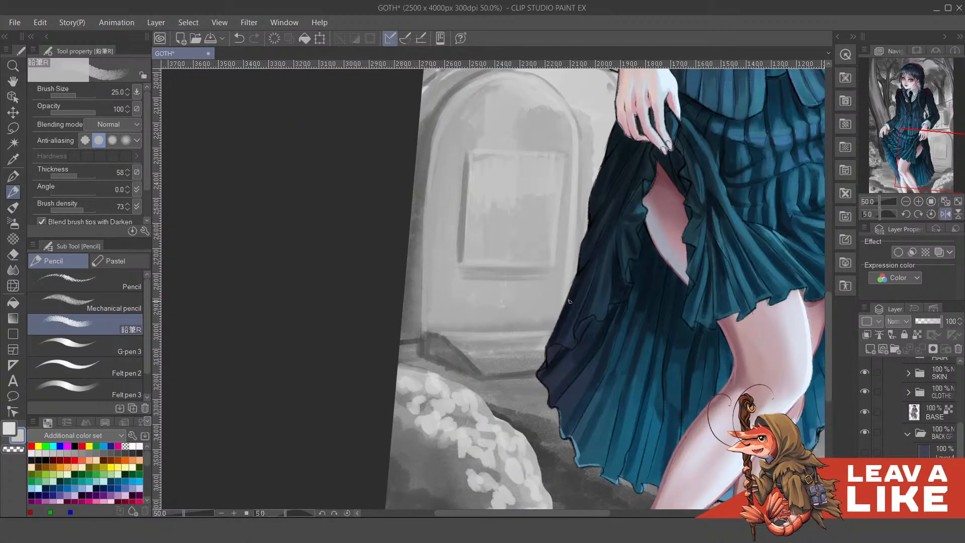
drag(459, 346, 498, 386)
key(ctrl+z)
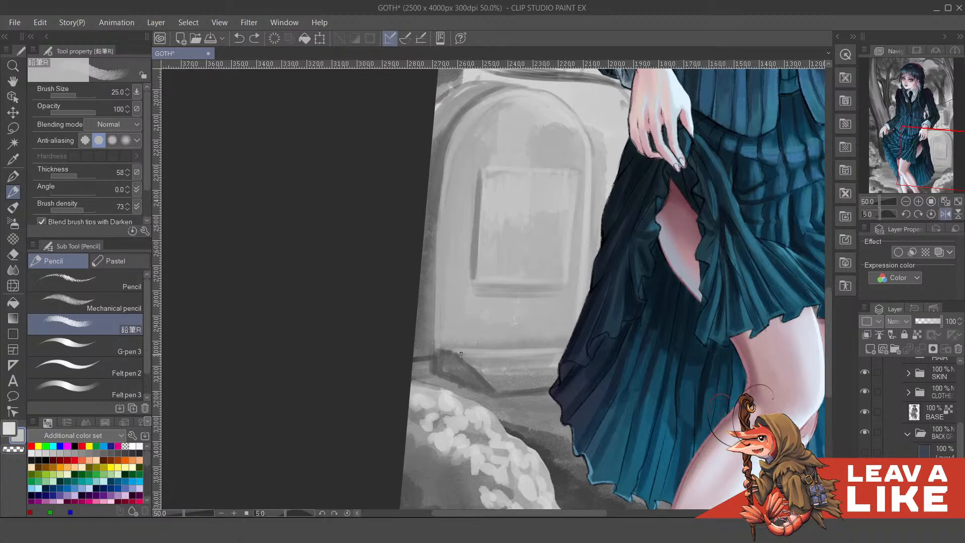
mouse_move(460, 353)
mouse_down()
mouse_move(496, 389)
mouse_move(551, 386)
mouse_up()
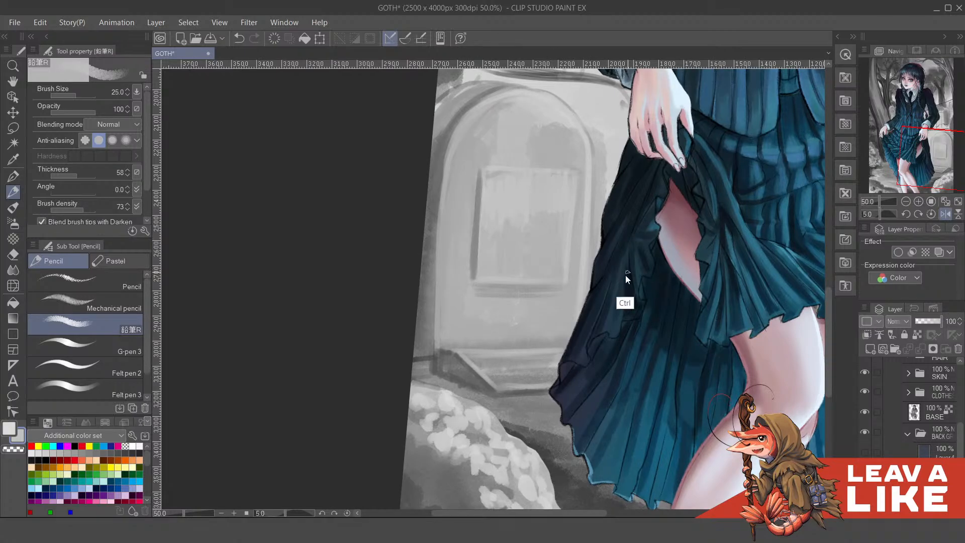
Examine the large tombstone and its base within the overall composition, in mirrored and unmirrored views
key(ctrl+minus)
drag(749, 87, 564, 143)
key(ctrl+minus)
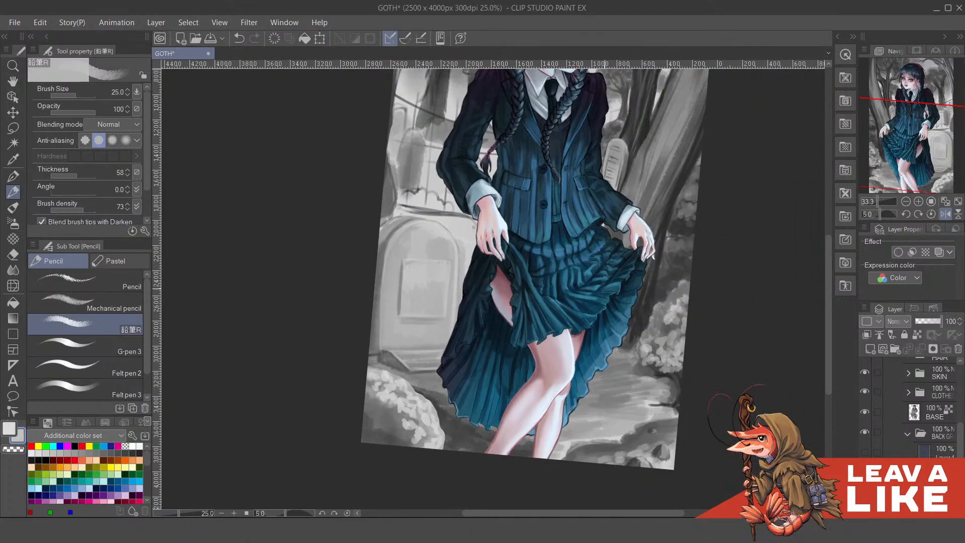
key(minus)
key(minus)
key(minus)
key(minus)
key(minus)
key(minus)
key(minus)
key(minus)
key(minus)
key(minus)
key(minus)
key(minus)
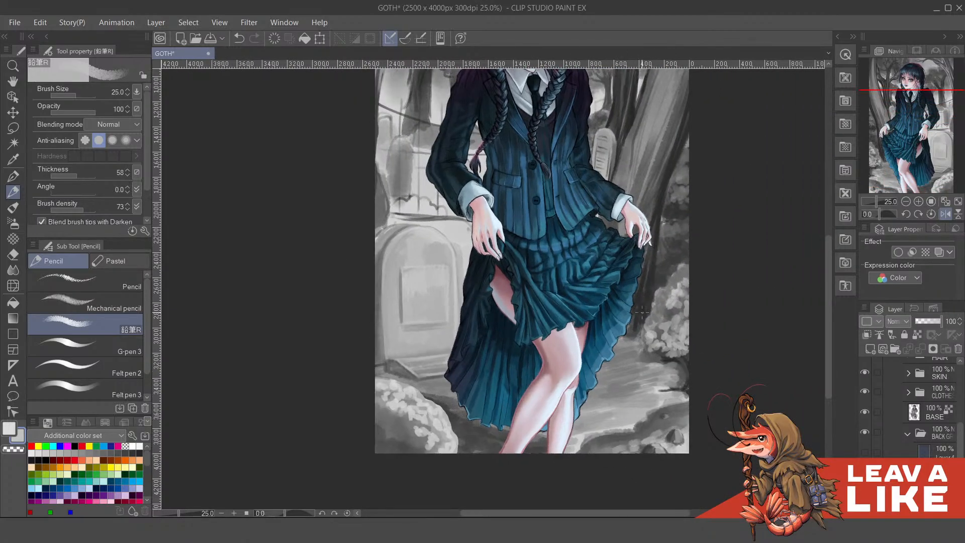
key(ctrl+plus)
drag(472, 301, 468, 331)
key(minus)
key(minus)
key(minus)
key(minus)
key(minus)
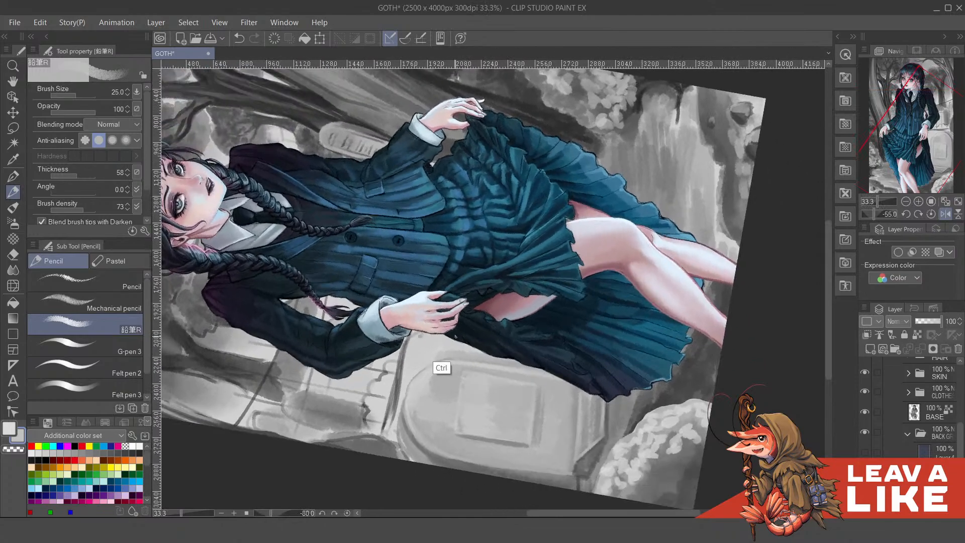
Enlarge the brush to 70 and paint short vertical strokes of sampled grey on the wall around the large tombstone's arch, redoing the first attempts
key(ctrl+plus)
drag(428, 403, 464, 411)
key(bracketright)
key(bracketright)
key(bracketright)
key(bracketright)
key(bracketright)
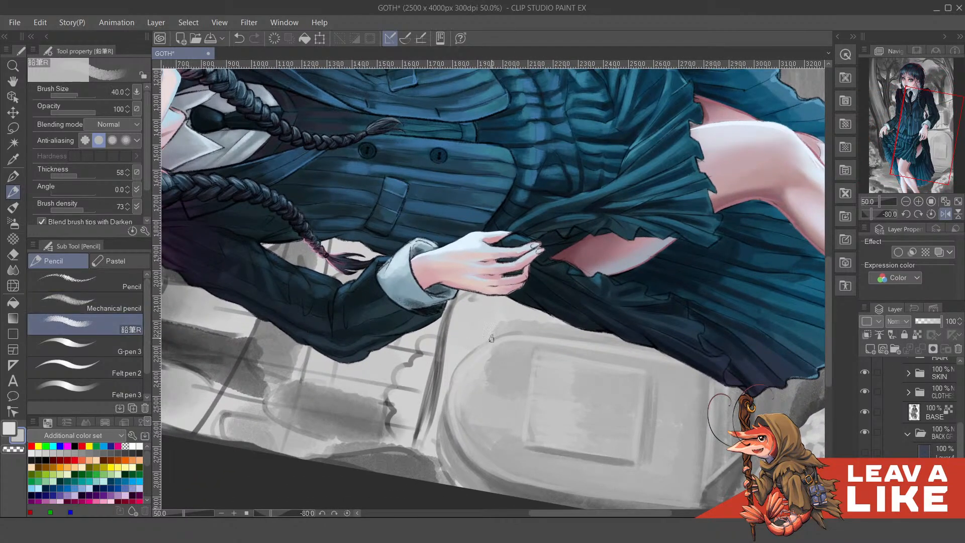
alt+click(433, 394)
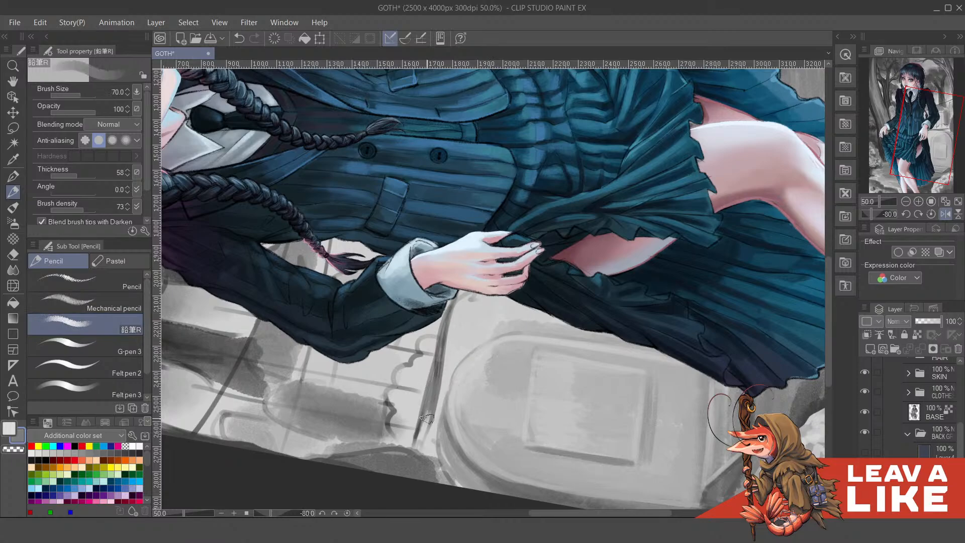
drag(459, 315, 443, 364)
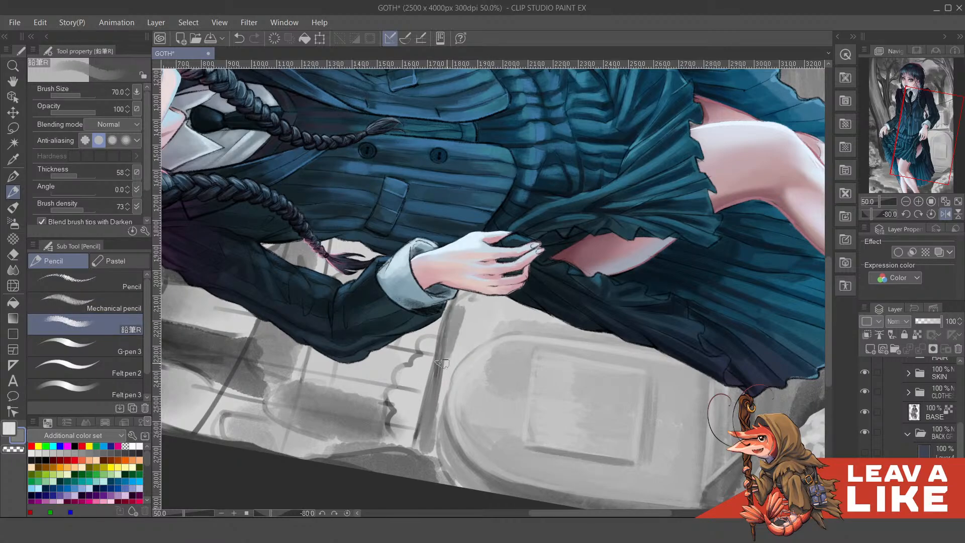
key(ctrl+z)
drag(478, 310, 470, 348)
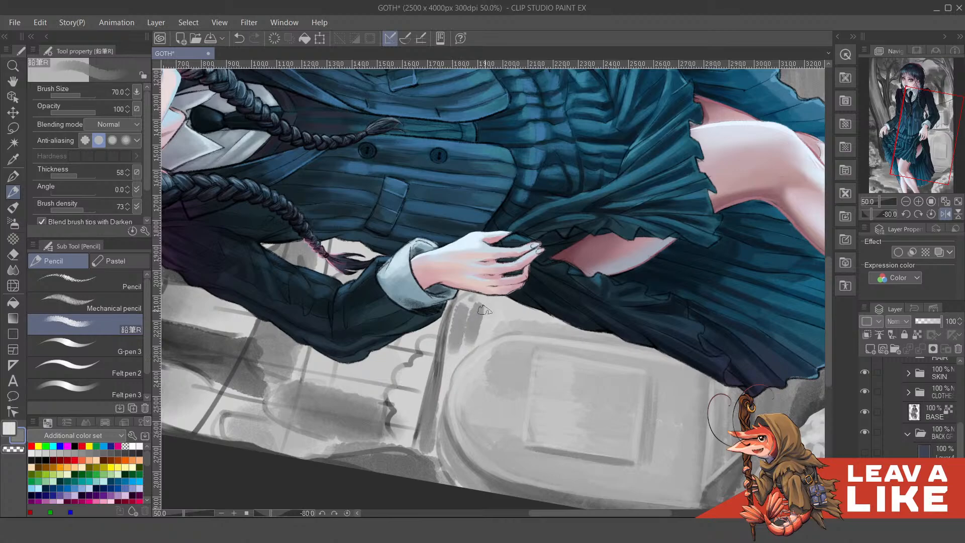
key(ctrl+z)
drag(481, 307, 474, 342)
drag(498, 305, 493, 328)
mouse_move(503, 308)
mouse_down()
mouse_move(528, 325)
mouse_move(525, 310)
mouse_move(527, 321)
mouse_move(545, 314)
mouse_move(551, 325)
mouse_move(549, 310)
mouse_move(528, 305)
mouse_move(523, 314)
mouse_move(537, 321)
mouse_move(576, 327)
mouse_move(565, 332)
mouse_move(636, 336)
mouse_move(599, 332)
mouse_up()
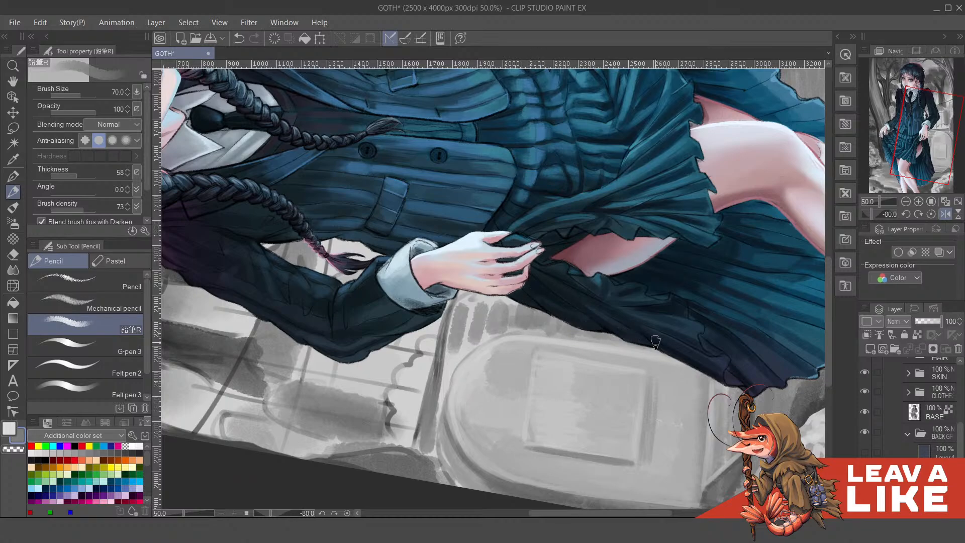
Spread the grey shading across the wall beside the large tombstone's arch and along its border with the fence area
mouse_move(500, 307)
mouse_down()
mouse_move(481, 303)
mouse_move(480, 312)
mouse_move(486, 269)
mouse_move(486, 326)
mouse_move(515, 298)
mouse_move(473, 303)
mouse_move(457, 361)
mouse_move(465, 312)
mouse_move(430, 383)
mouse_move(454, 342)
mouse_up()
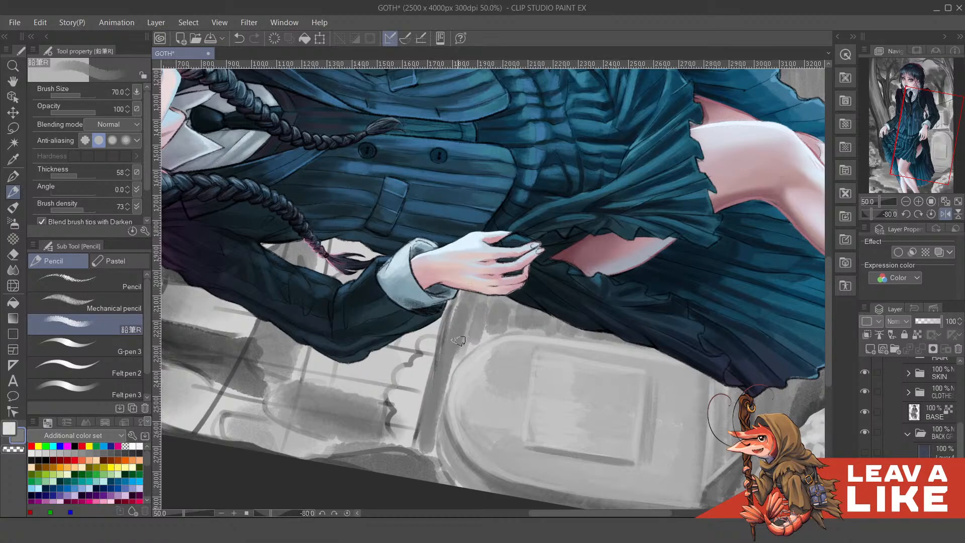
mouse_move(470, 301)
mouse_down()
mouse_move(454, 358)
mouse_move(466, 340)
mouse_move(454, 328)
mouse_up()
drag(418, 414, 417, 445)
Mirror the canvas and try a sampled grey stroke along the wall's edge below the fence
key(h)
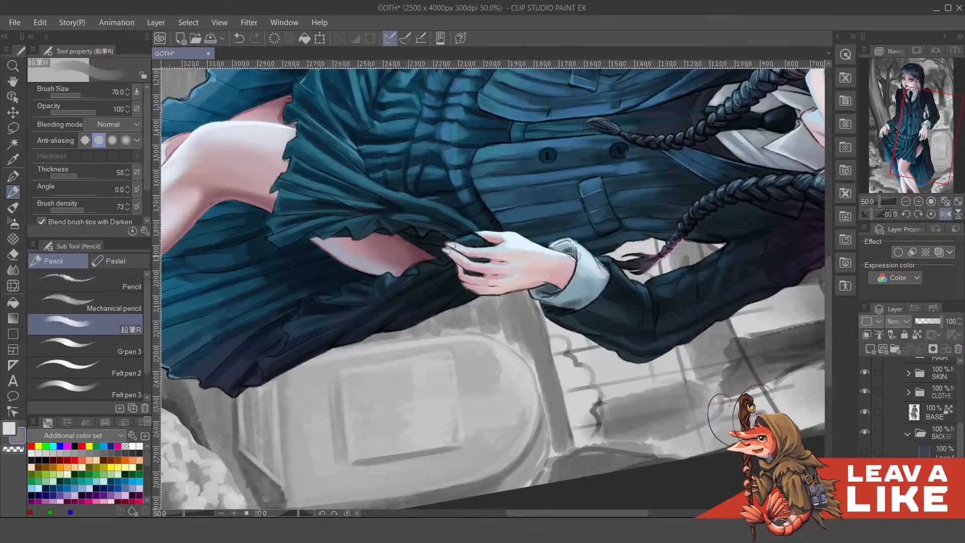
key(minus)
key(minus)
mouse_move(592, 372)
mouse_down()
mouse_move(574, 297)
mouse_move(604, 337)
mouse_up()
alt+click(524, 320)
mouse_move(520, 291)
mouse_down()
mouse_move(556, 289)
mouse_move(601, 337)
mouse_up()
key(ctrl+z)
Reduce the brush to 30 and darken the wall's upper edge below the fence with repeated dark grey strokes
key(bracketleft)
key(bracketleft)
key(bracketleft)
key(bracketleft)
key(asciicircum)
key(asciicircum)
key(asciicircum)
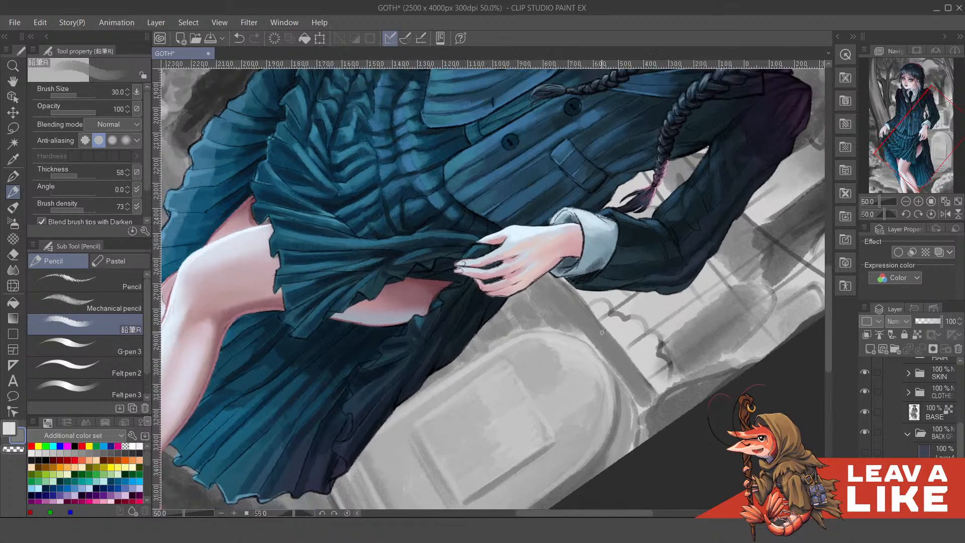
mouse_move(664, 311)
mouse_down()
mouse_move(636, 309)
mouse_move(620, 334)
mouse_move(604, 325)
mouse_up()
key(c)
key(c)
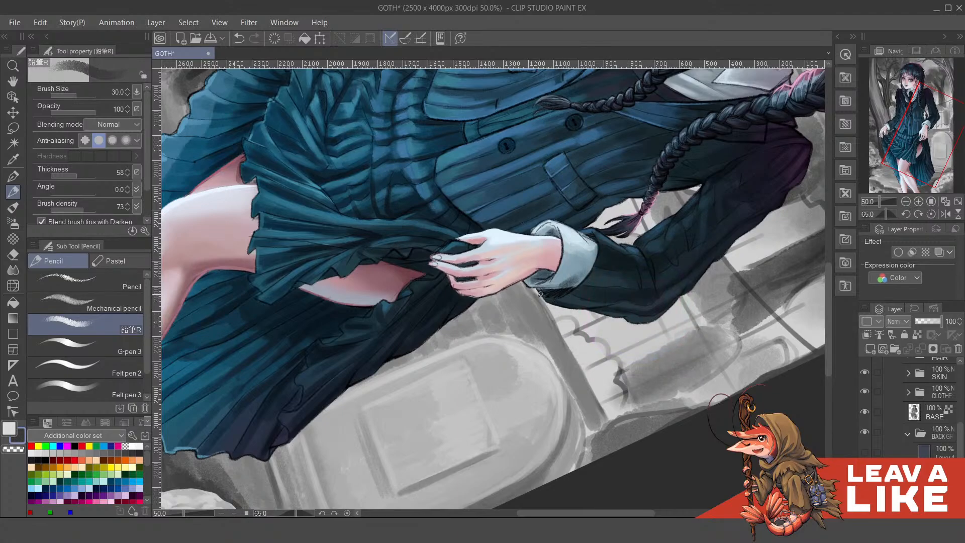
drag(532, 289, 586, 380)
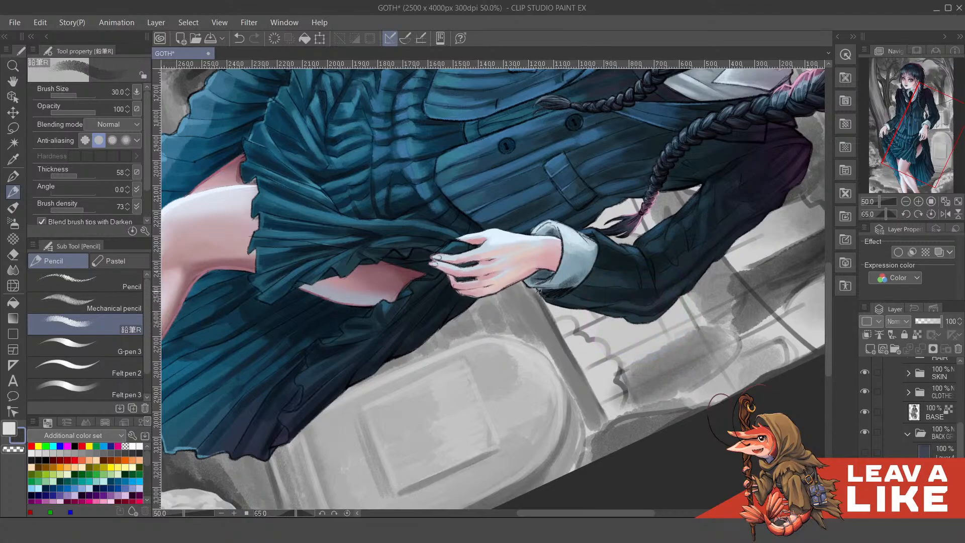
drag(565, 341, 608, 416)
drag(531, 285, 606, 421)
drag(561, 334, 598, 413)
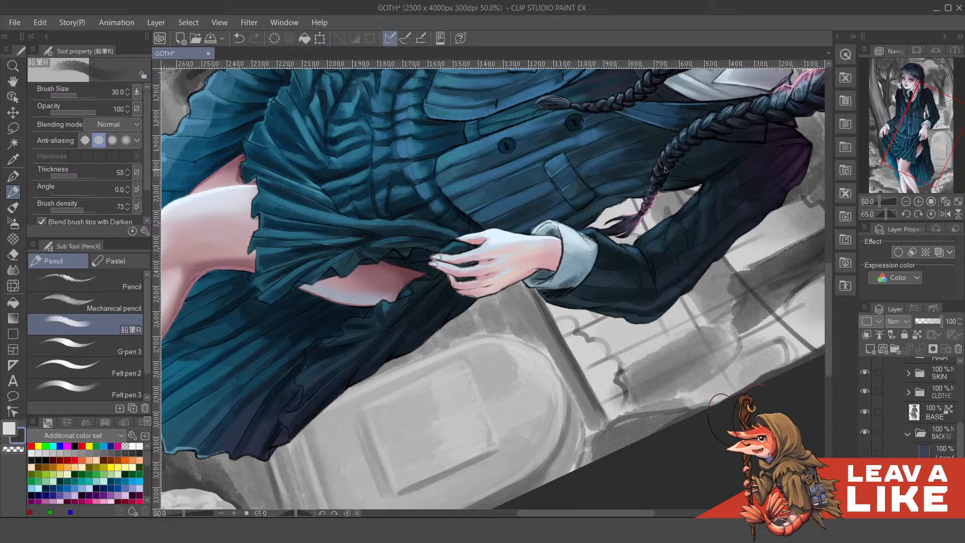
Rotate the canvas and outline the slanted dark shape at the canvas edge, above the large tombstone, in dark grey
scroll(665, 170, down, 1)
key(minus)
key(minus)
key(minus)
key(minus)
key(minus)
key(minus)
key(minus)
key(minus)
key(minus)
key(minus)
key(minus)
scroll(688, 199, up, 1)
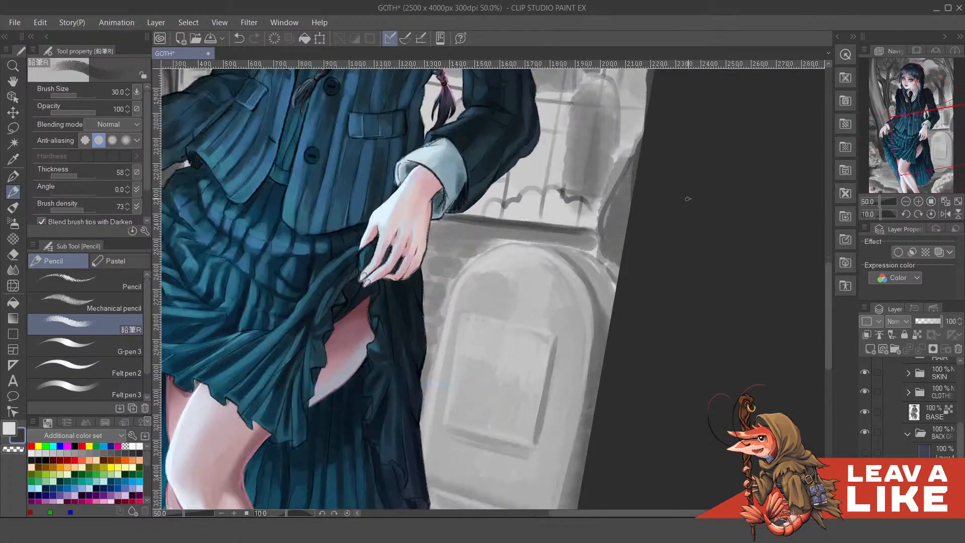
mouse_move(648, 211)
mouse_down()
mouse_move(659, 297)
mouse_move(655, 269)
mouse_up()
drag(606, 320, 644, 220)
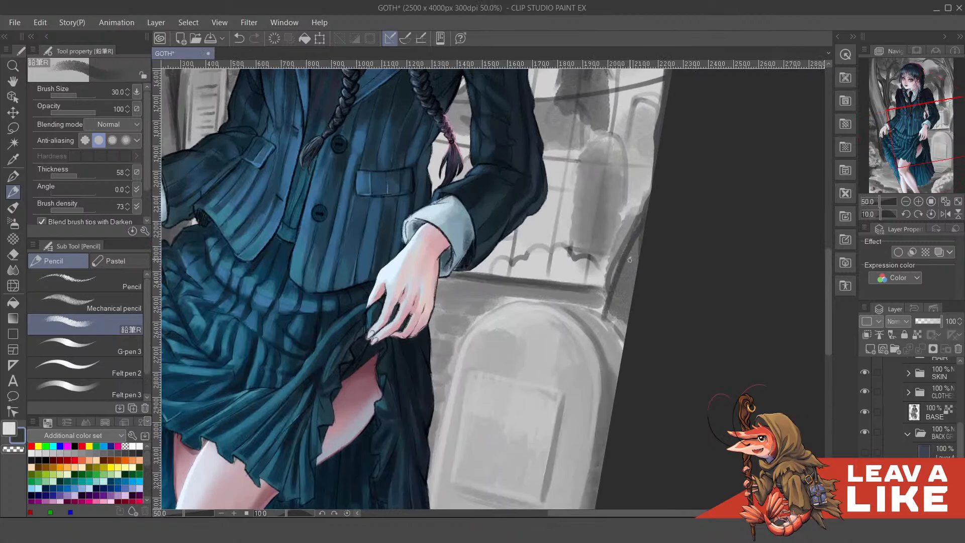
drag(630, 259, 611, 326)
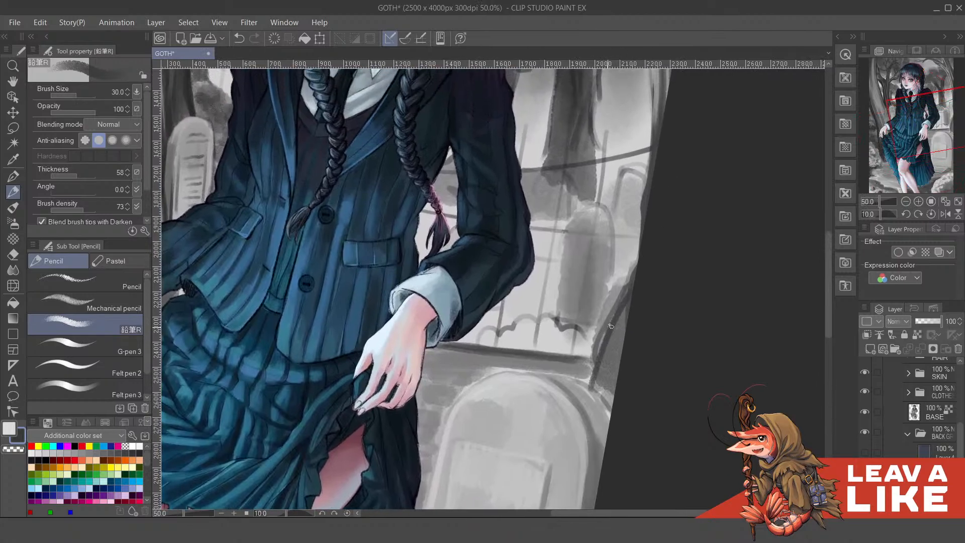
Clean up the background along the slanted dark shape's inner edge with a sampled light grey
alt+click(613, 288)
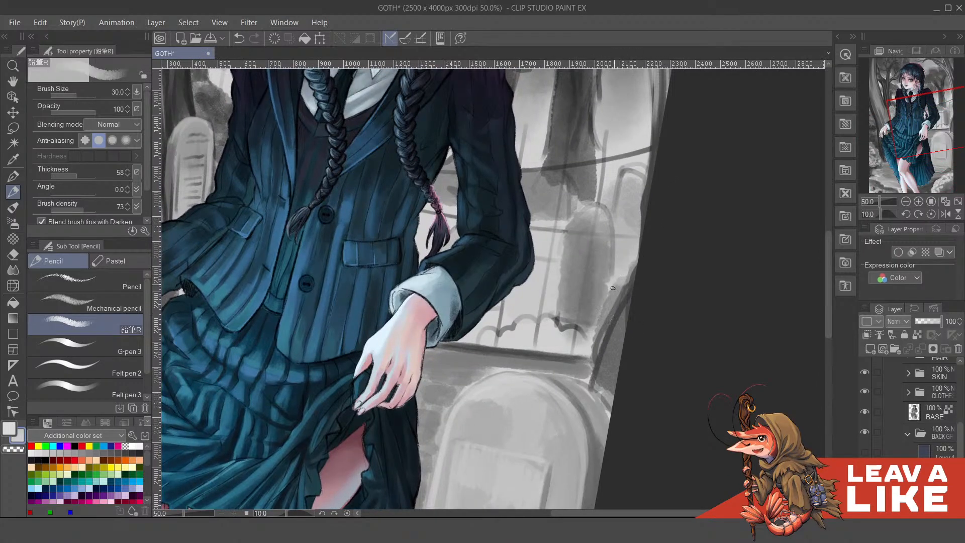
drag(600, 324, 636, 260)
alt+click(607, 304)
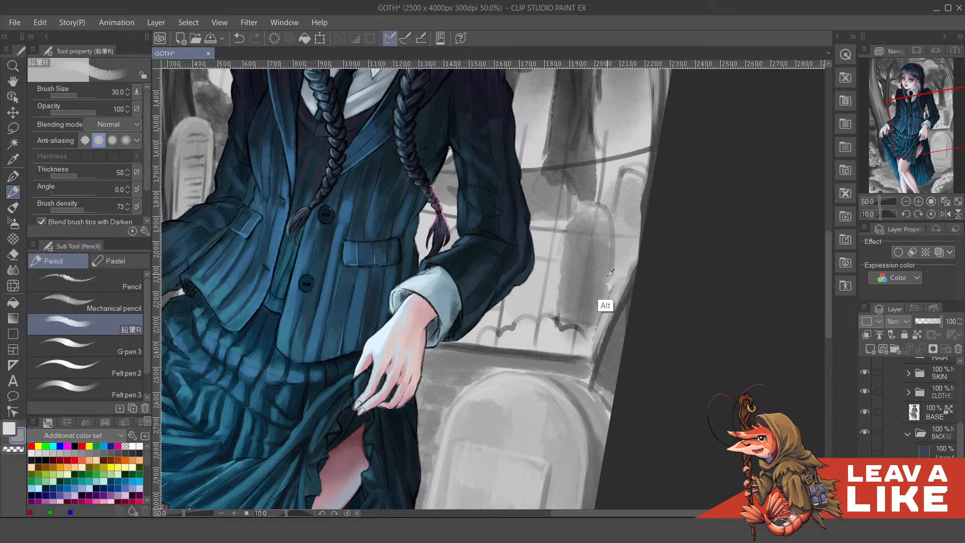
Shade the outer side of the small background tombstone with a sampled grey and lighten the ground at its base
alt+click(597, 321)
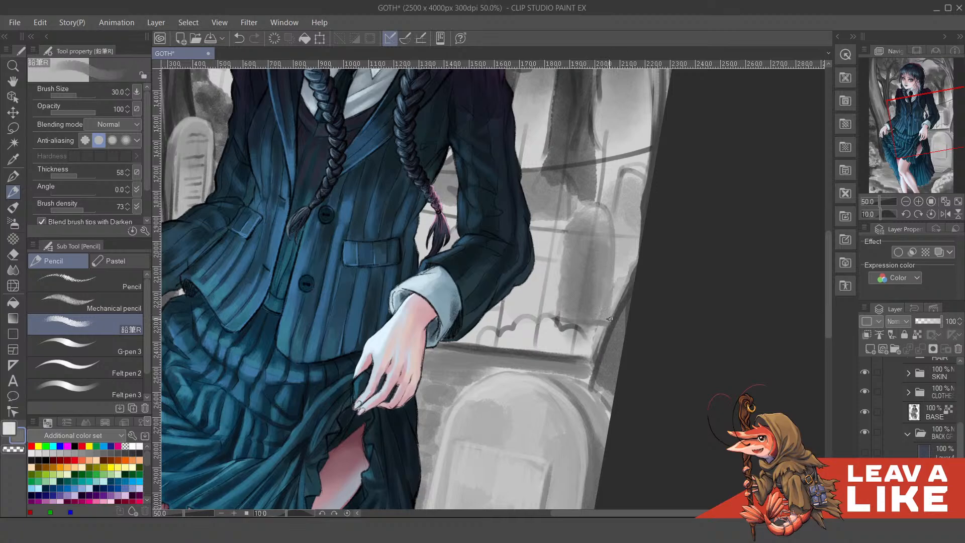
drag(605, 213, 605, 322)
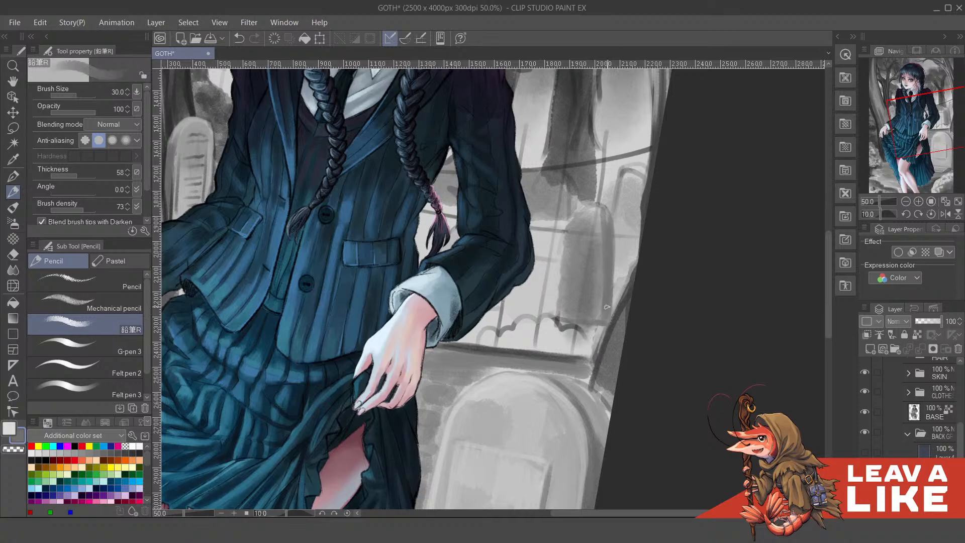
drag(607, 230, 601, 324)
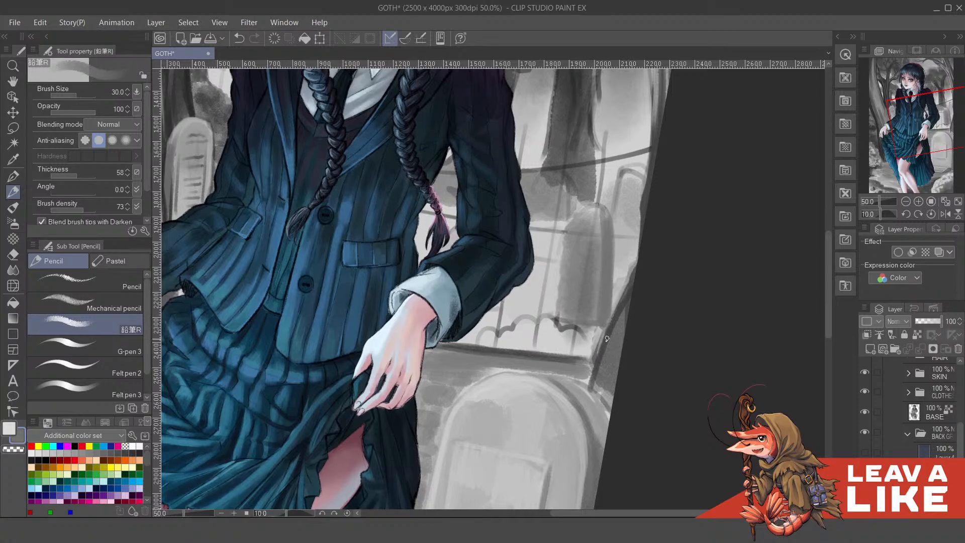
alt+click(596, 333)
drag(587, 337, 614, 346)
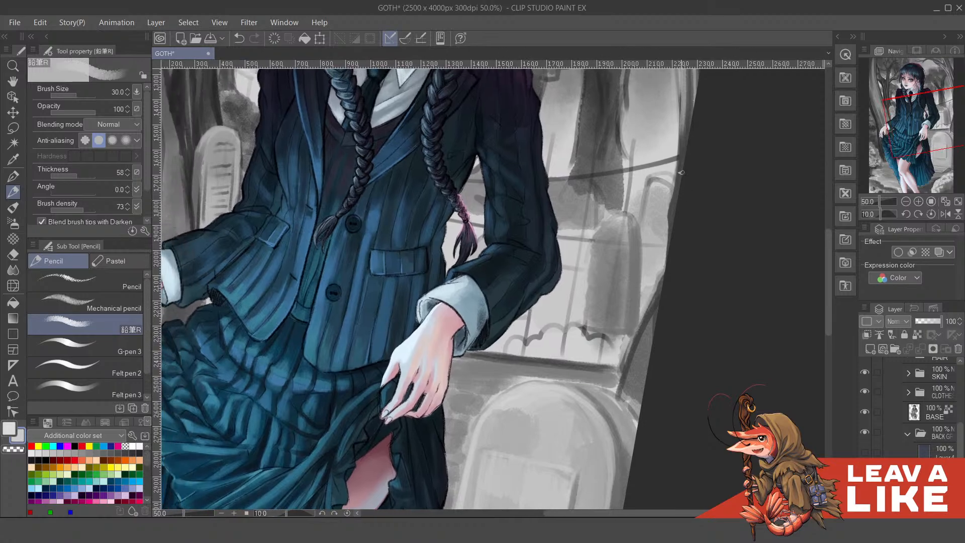
Darken the slanted shape at the canvas edge with a sampled dark grey and compare the stroke by undoing and redoing it
scroll(655, 290, down, 1)
key(minus)
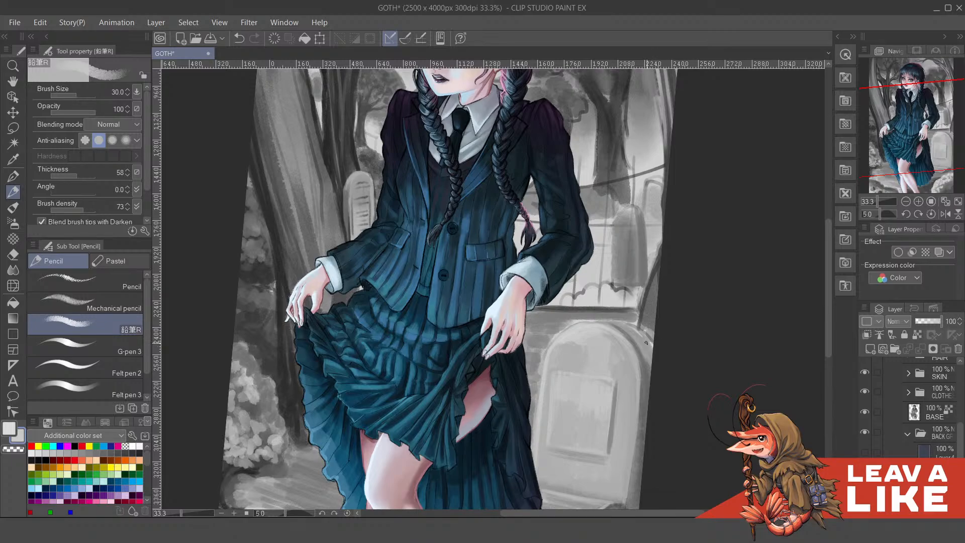
scroll(268, 267, up, 3)
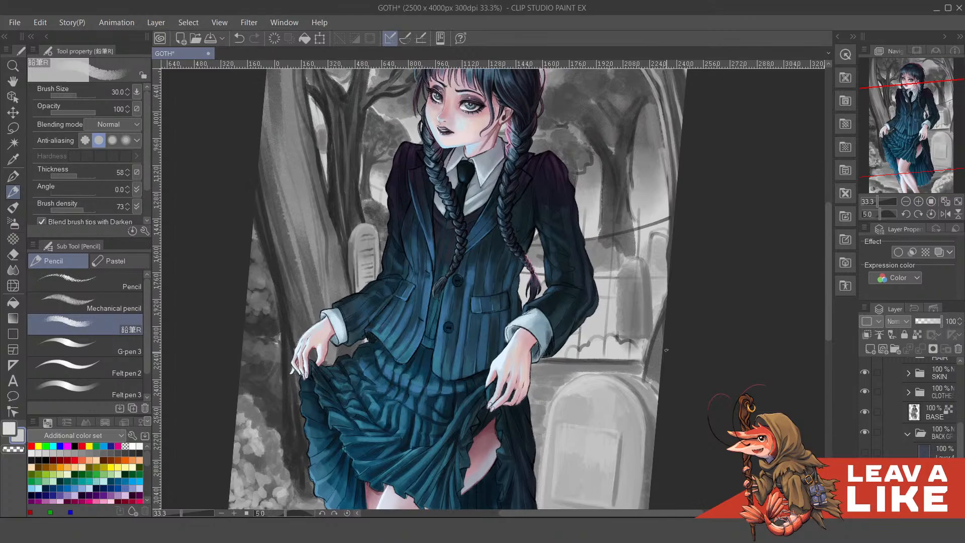
alt+click(276, 267)
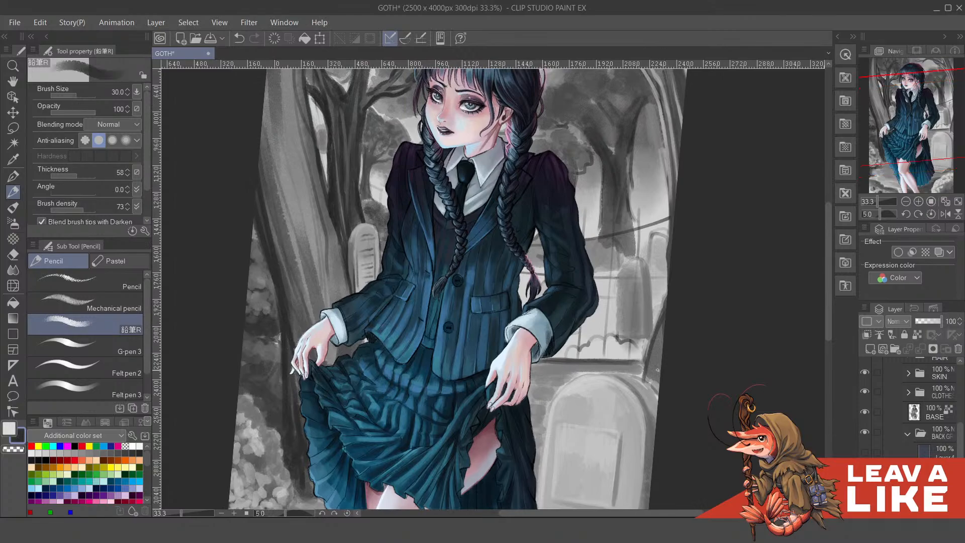
drag(657, 370, 664, 331)
scroll(685, 295, up, 1)
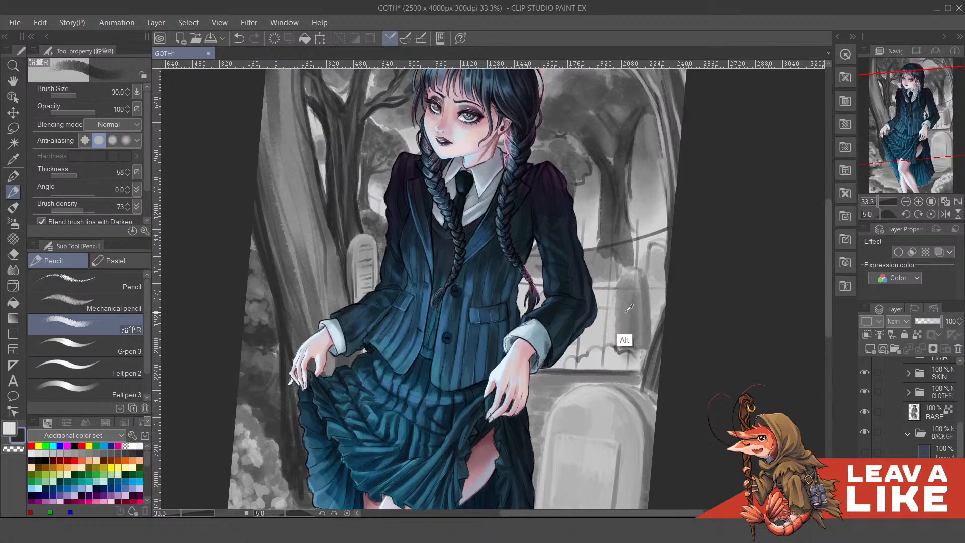
scroll(640, 333, up, 2)
scroll(643, 331, up, 1)
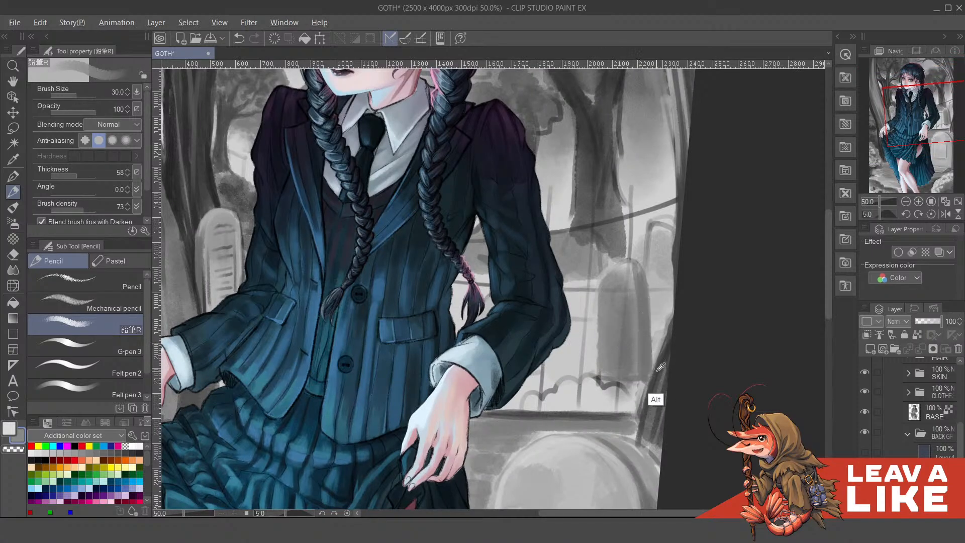
key(ctrl+z)
key(ctrl+y)
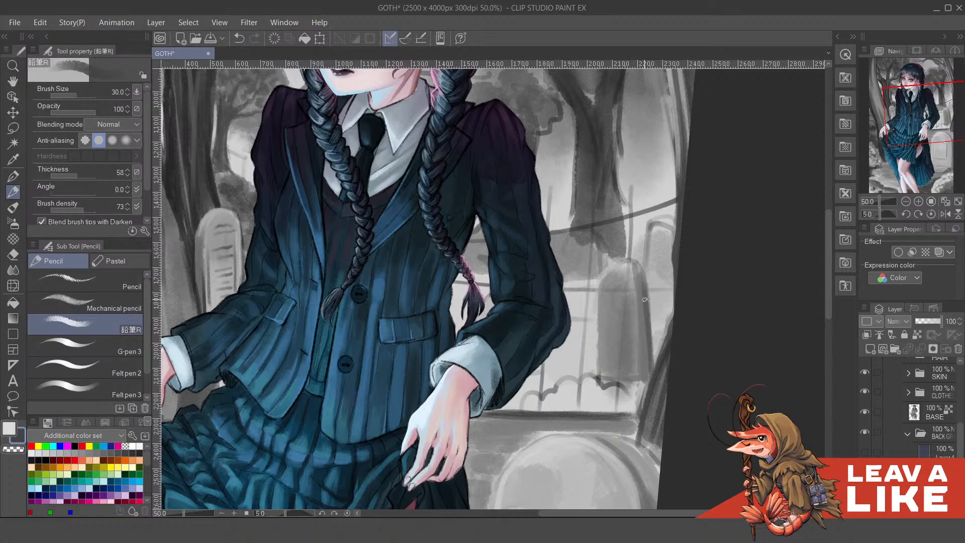
Refine both side edges of the small background tombstone, using a sampled light grey beside its inner edge
mouse_move(635, 290)
mouse_down()
mouse_move(645, 383)
mouse_move(651, 369)
mouse_up()
alt+click(607, 331)
drag(599, 309, 601, 390)
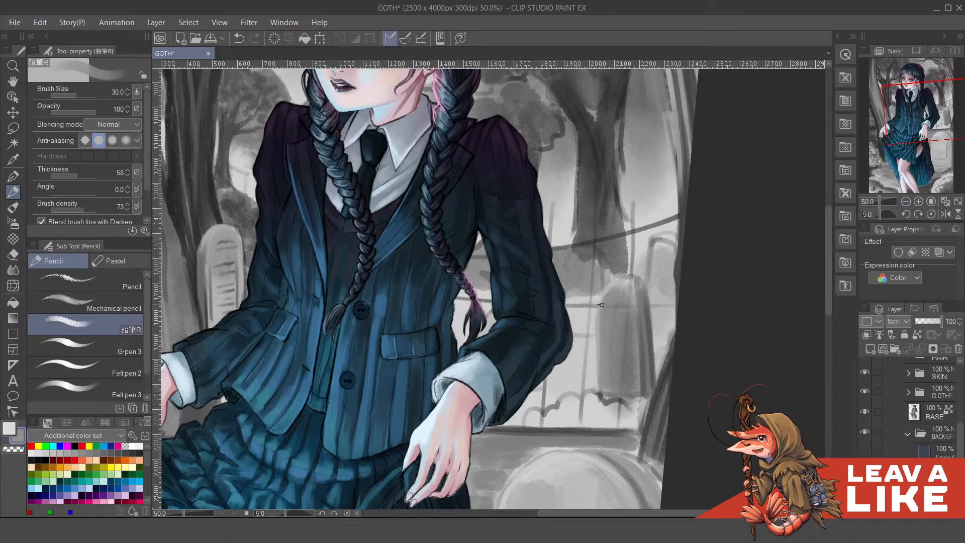
Shade the rounded top and upper corner of the small background tombstone with sampled greys, comparing the first stroke by undoing and redoing it
alt+click(623, 313)
mouse_move(609, 281)
mouse_down()
mouse_move(612, 367)
mouse_move(611, 312)
mouse_move(626, 292)
mouse_move(603, 291)
mouse_move(612, 287)
mouse_move(608, 308)
mouse_move(606, 286)
mouse_move(619, 313)
mouse_move(629, 292)
mouse_move(631, 319)
mouse_up()
key(ctrl+z)
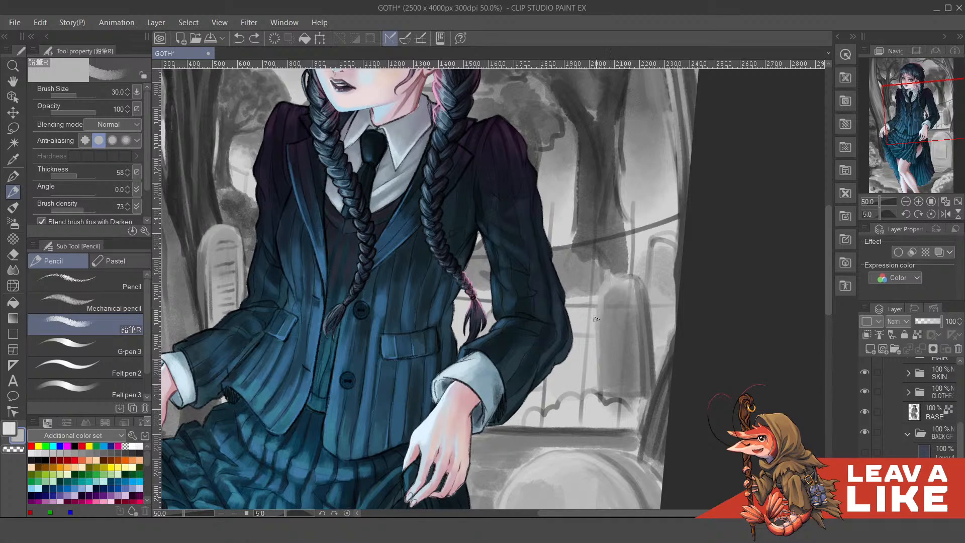
key(ctrl+y)
scroll(652, 288, up, 1)
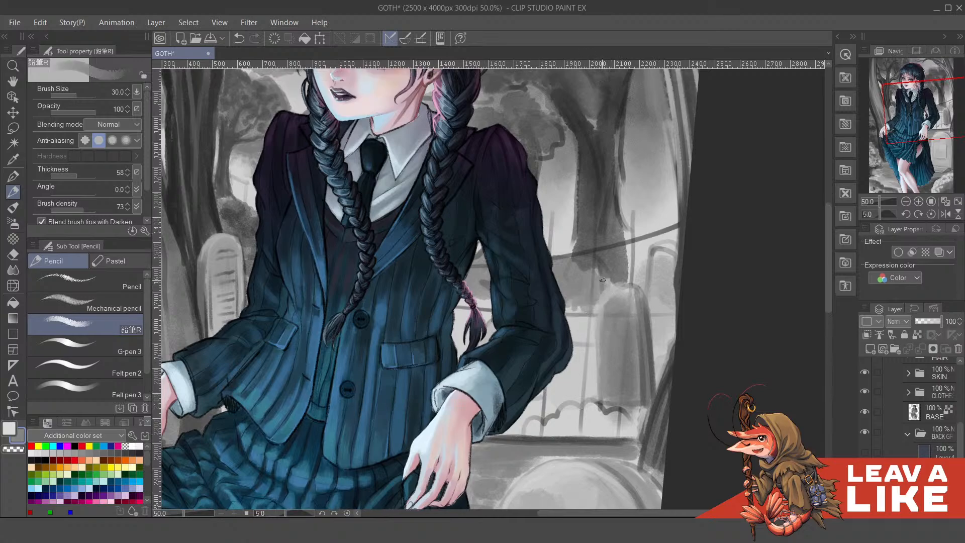
scroll(603, 280, up, 6)
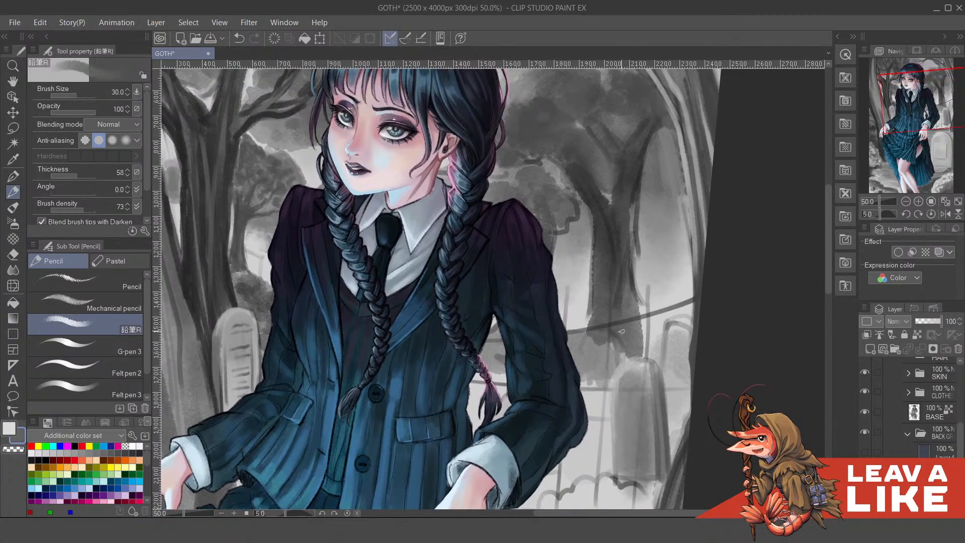
scroll(591, 358, down, 4)
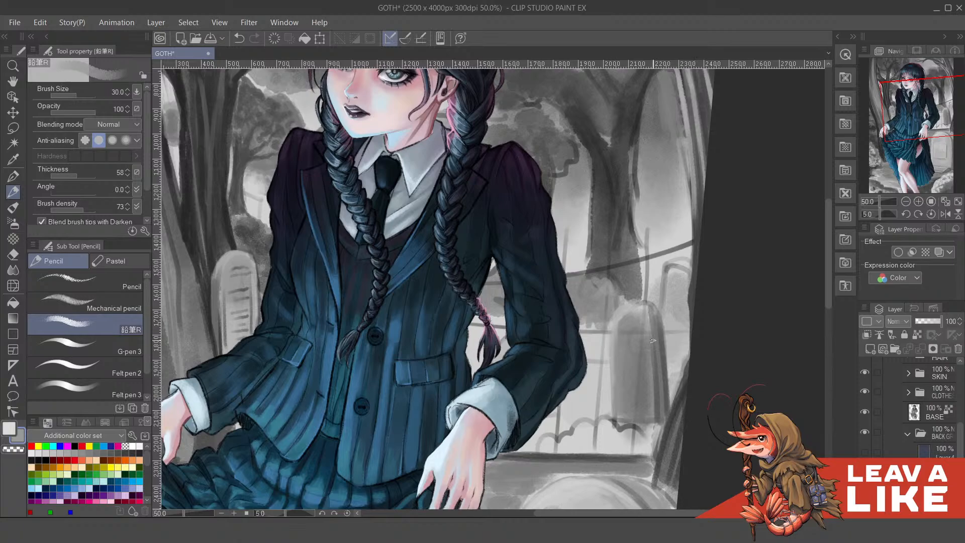
drag(620, 339, 618, 340)
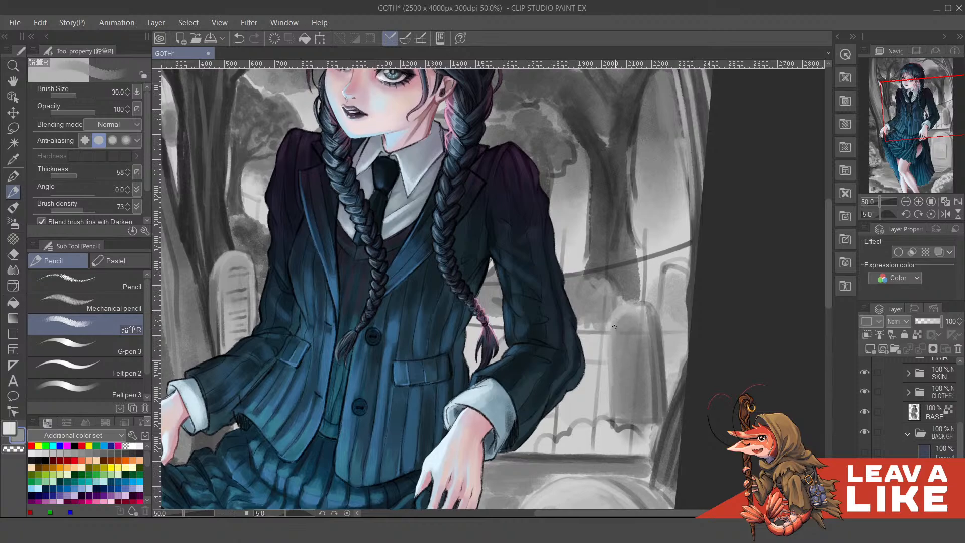
scroll(614, 328, down, 2)
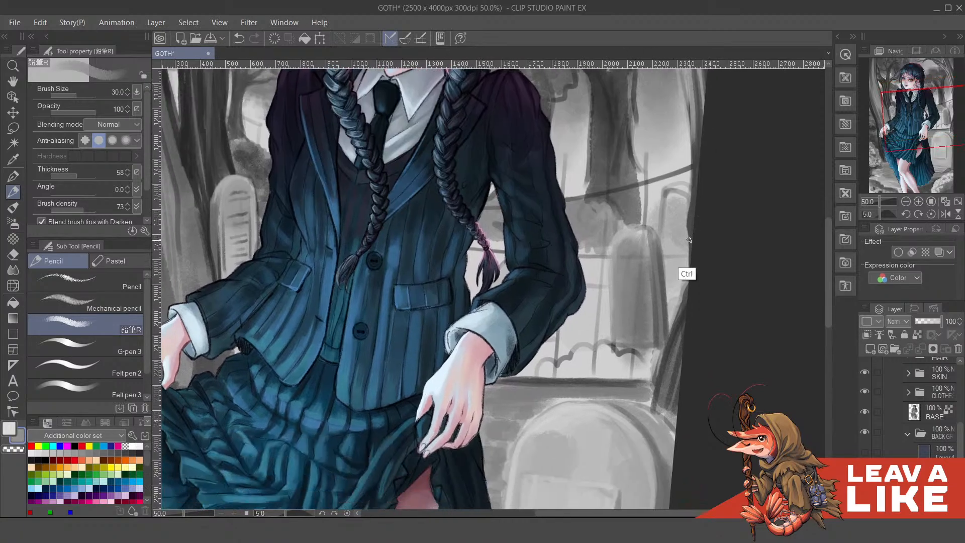
Rework the slanted shape at the canvas edge beside the small background tombstone with a sampled grey, undoing the two latest strokes
scroll(689, 241, down, 1)
key(minus)
key(minus)
key(minus)
key(minus)
key(minus)
key(minus)
key(minus)
key(minus)
scroll(690, 254, up, 1)
drag(608, 307, 629, 353)
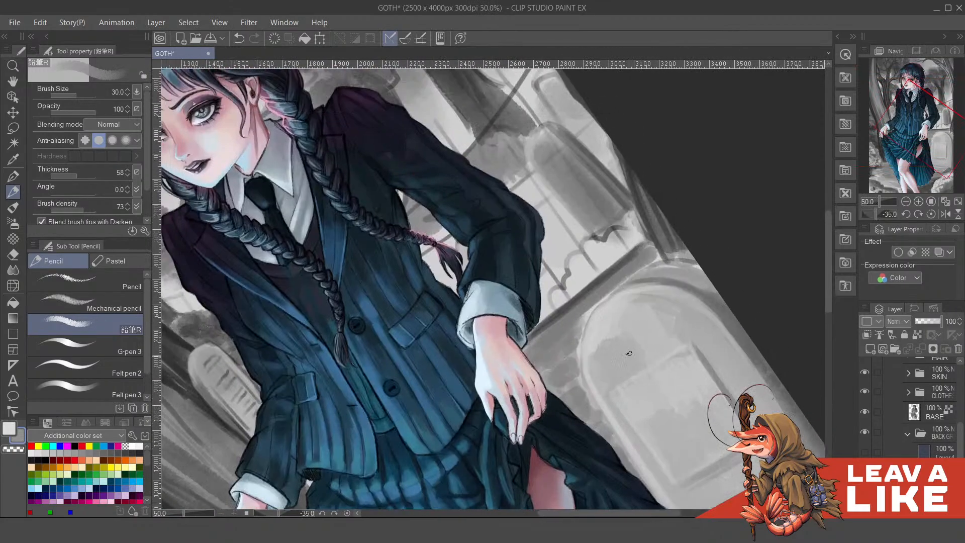
alt+click(595, 313)
drag(596, 313, 598, 397)
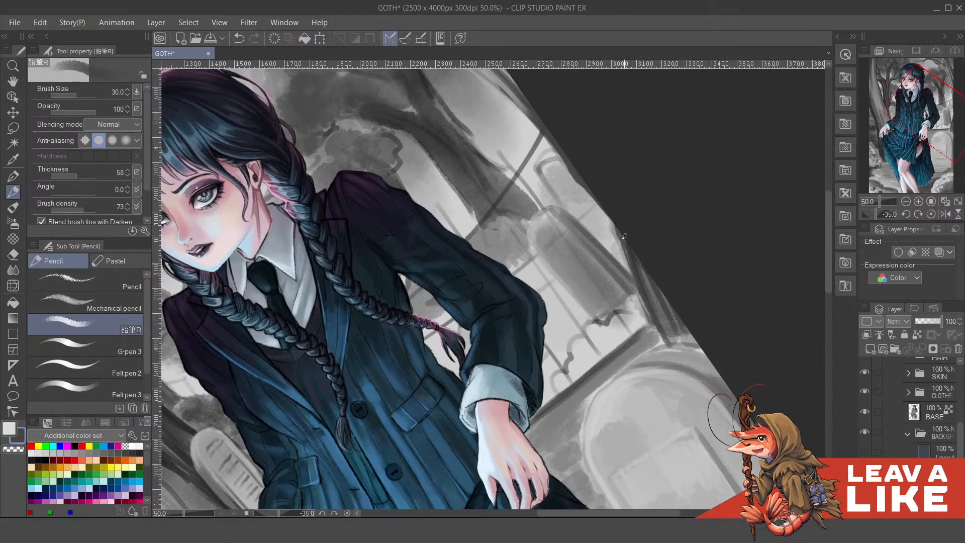
drag(624, 237, 678, 340)
mouse_move(663, 293)
mouse_down()
mouse_move(679, 346)
mouse_move(700, 347)
mouse_move(685, 327)
mouse_move(704, 349)
mouse_move(668, 333)
mouse_move(693, 345)
mouse_up()
key(ctrl+z)
key(ctrl+z)
drag(637, 255, 642, 285)
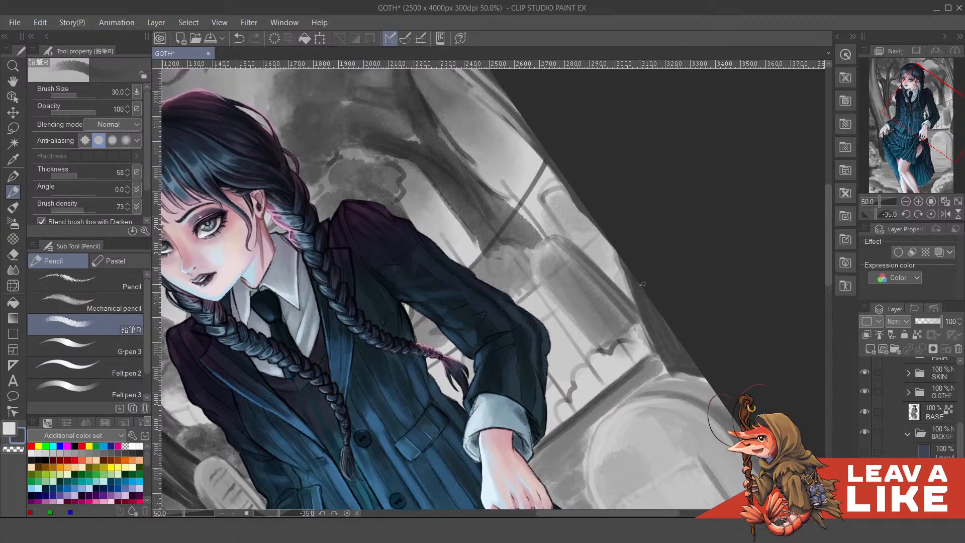
Pick a near-black colour and deepen the slanted shape at the canvas edge behind the large tombstone
key(c)
click(677, 275)
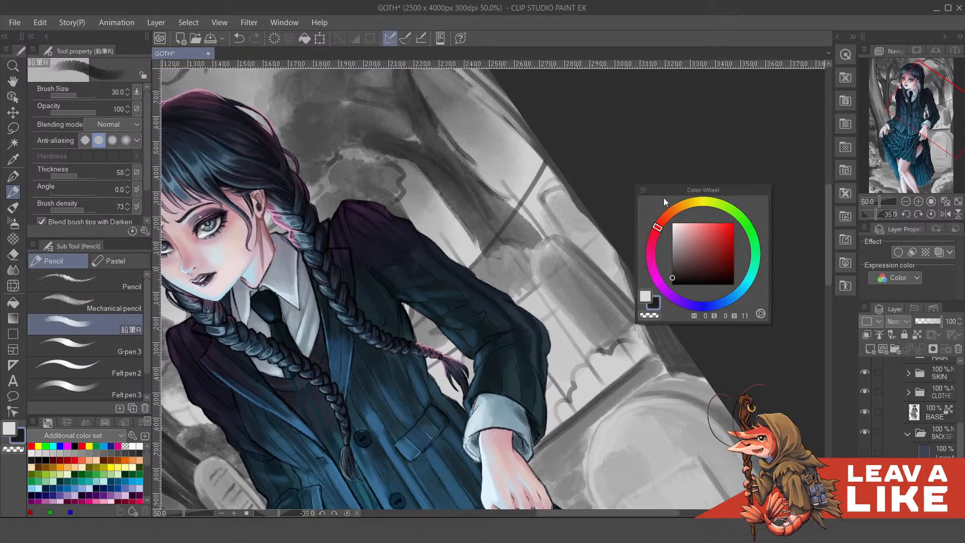
mouse_move(636, 278)
mouse_down()
mouse_move(678, 368)
mouse_move(688, 353)
mouse_move(709, 378)
mouse_move(676, 342)
mouse_up()
key(ctrl+minus)
key(asciicircum)
key(asciicircum)
key(asciicircum)
key(asciicircum)
key(asciicircum)
key(asciicircum)
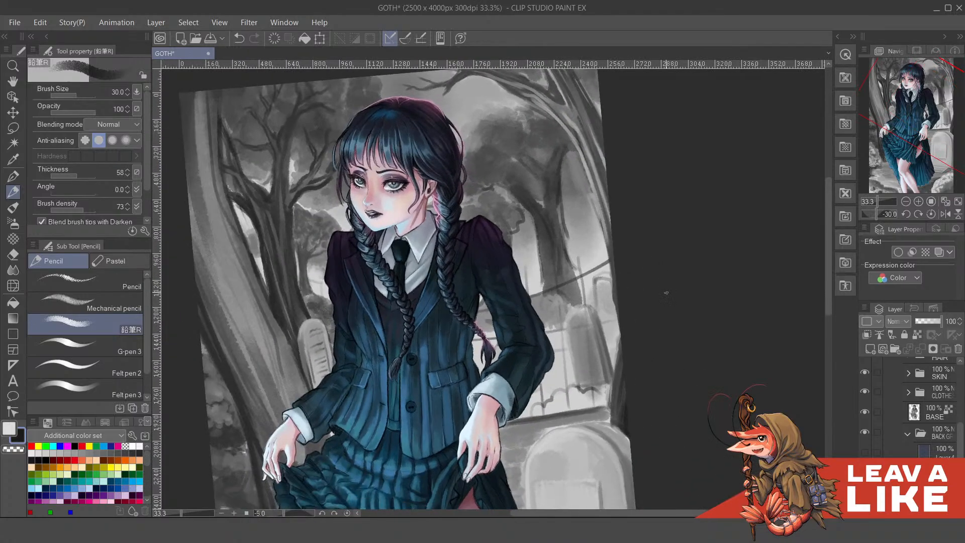
key(asciicircum)
scroll(667, 296, down, 3)
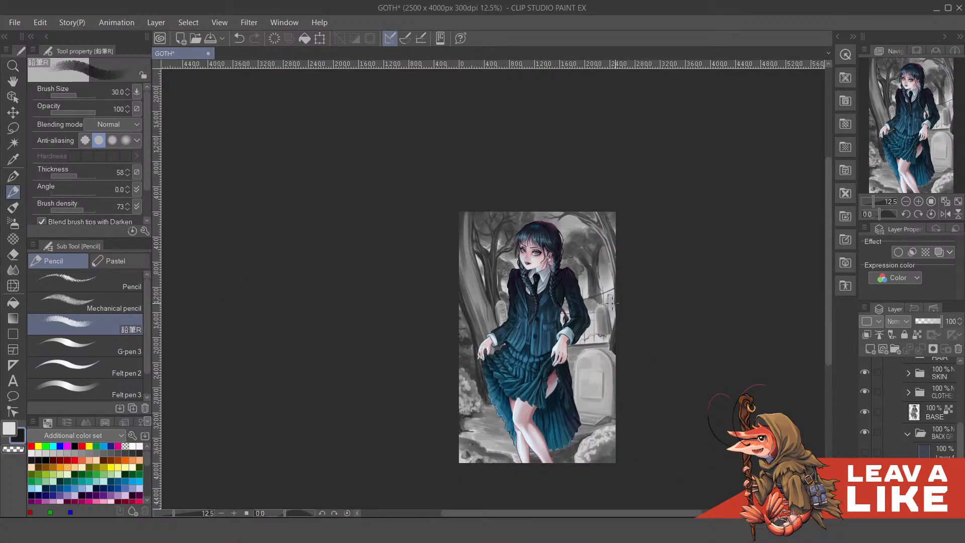
scroll(612, 302, up, 3)
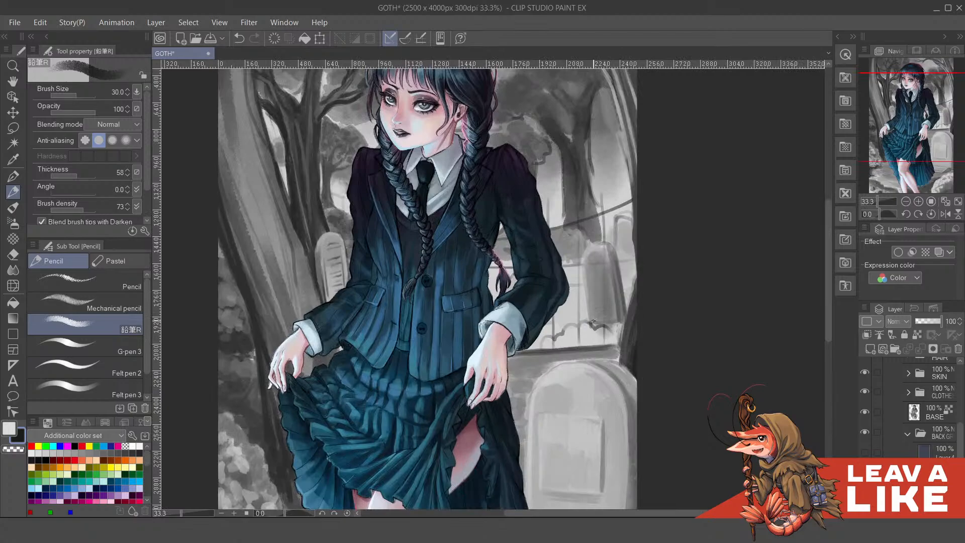
Shade the outer curved side of the large tombstone along its upper corner with a sampled grey
scroll(594, 321, up, 1)
mouse_move(603, 354)
mouse_down()
mouse_move(530, 303)
mouse_move(578, 381)
mouse_up()
alt+click(570, 423)
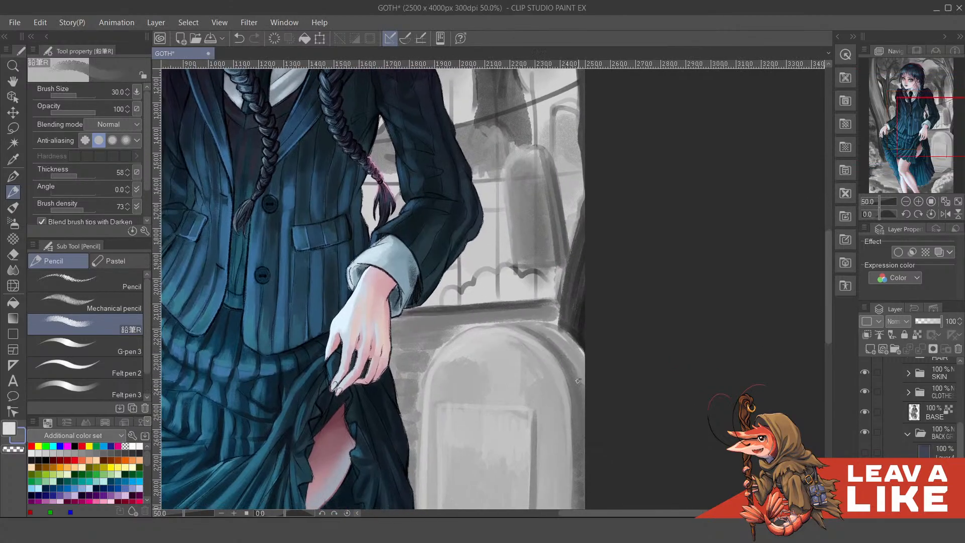
mouse_move(545, 334)
mouse_down()
mouse_move(555, 362)
mouse_move(585, 372)
mouse_move(539, 328)
mouse_move(588, 384)
mouse_up()
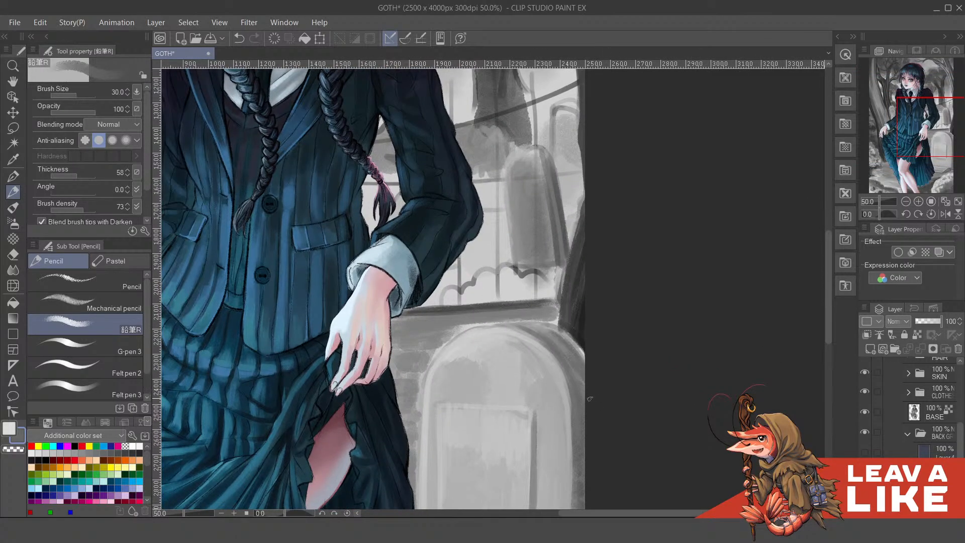
drag(556, 332, 585, 362)
drag(537, 332, 591, 385)
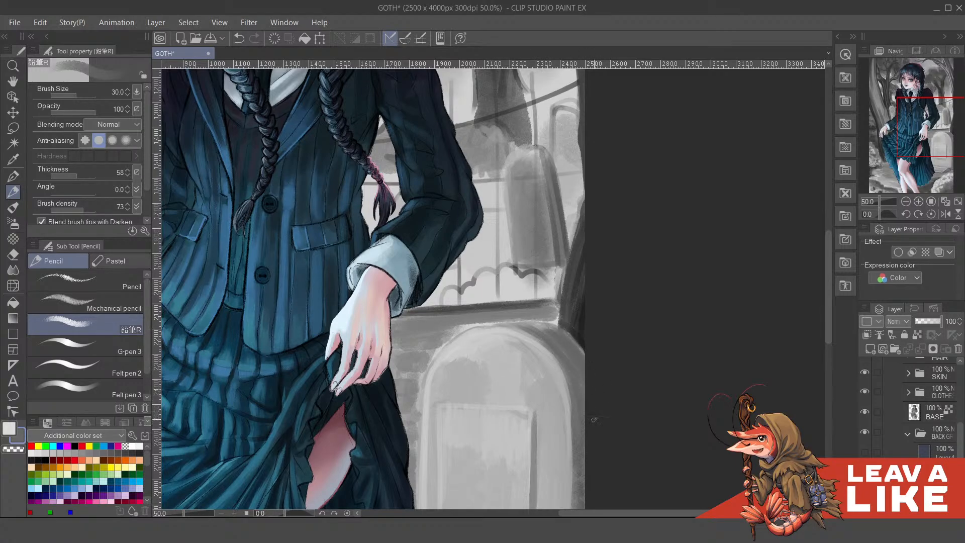
scroll(588, 328, down, 1)
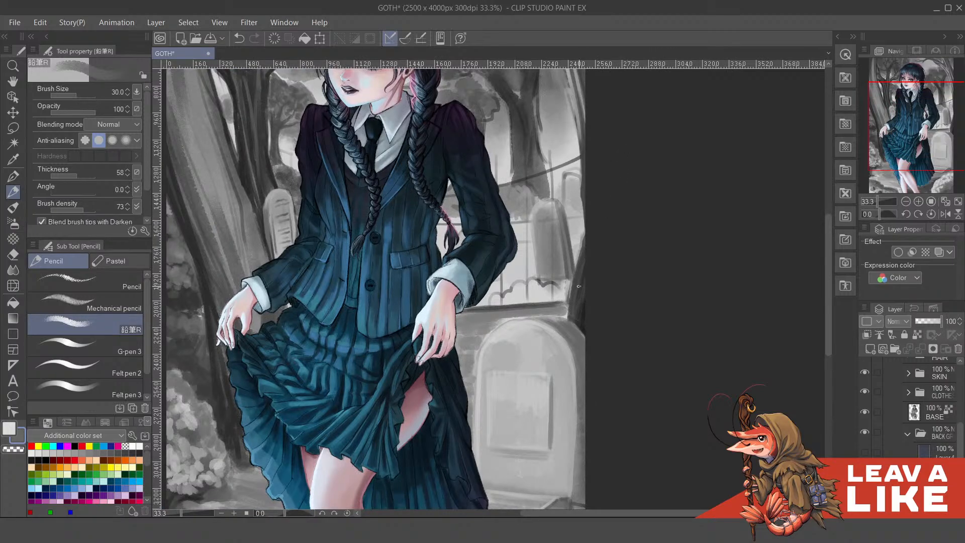
Touch up the inner side of the small background tombstone with a light grey and check it against the whole illustration
drag(544, 236, 557, 305)
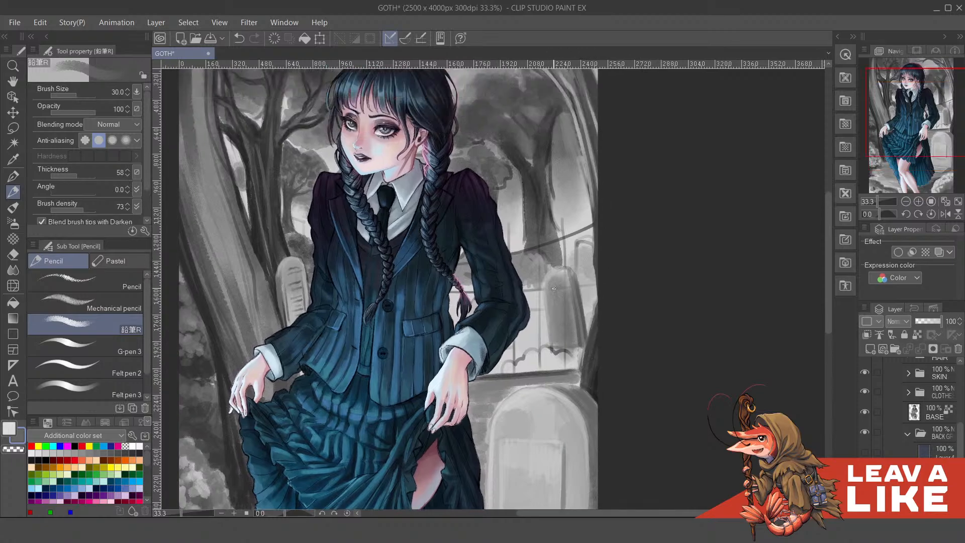
scroll(558, 295, up, 1)
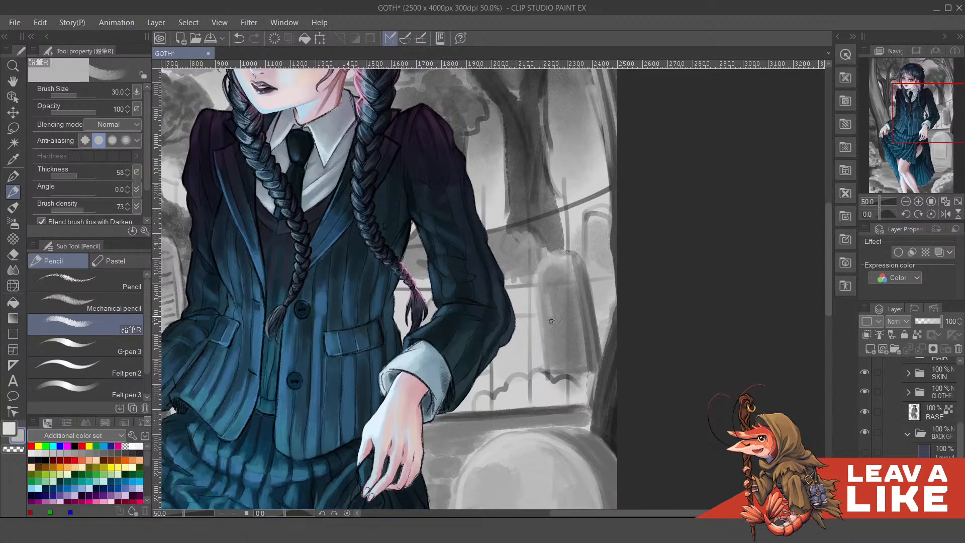
mouse_move(559, 316)
mouse_down()
mouse_move(563, 289)
mouse_move(571, 326)
mouse_move(550, 322)
mouse_move(547, 297)
mouse_move(568, 281)
mouse_move(552, 312)
mouse_move(546, 292)
mouse_move(566, 287)
mouse_move(553, 285)
mouse_up()
scroll(597, 255, down, 2)
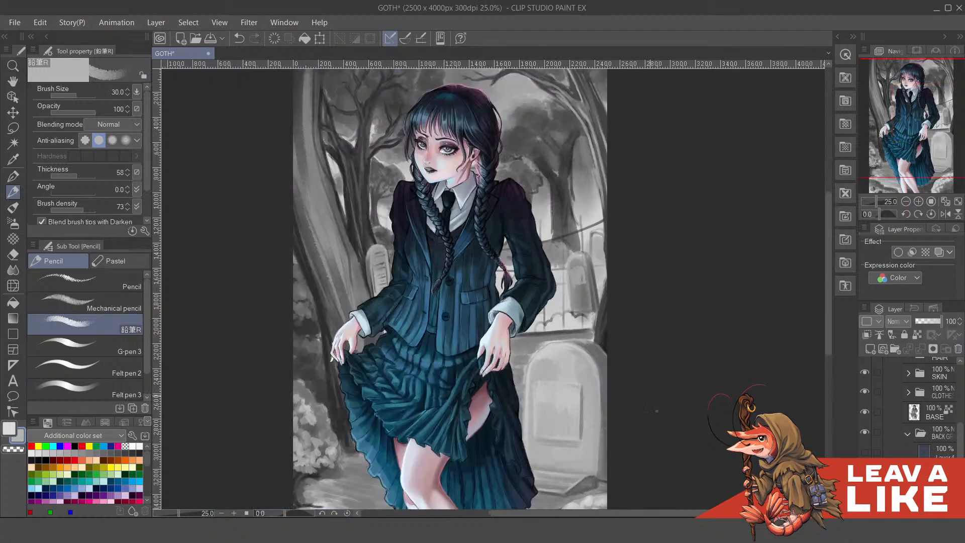
key(ctrl+minus)
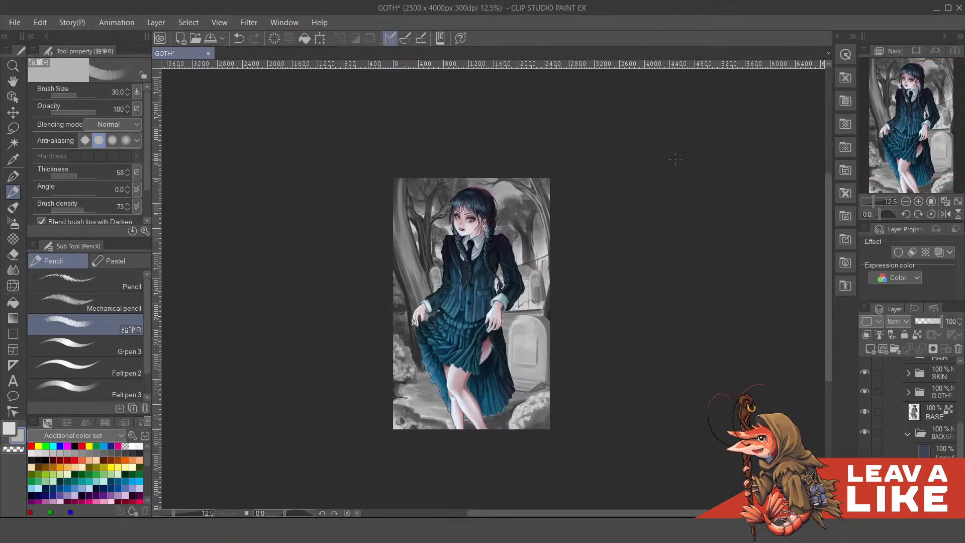
key(ctrl+plus)
drag(613, 260, 654, 280)
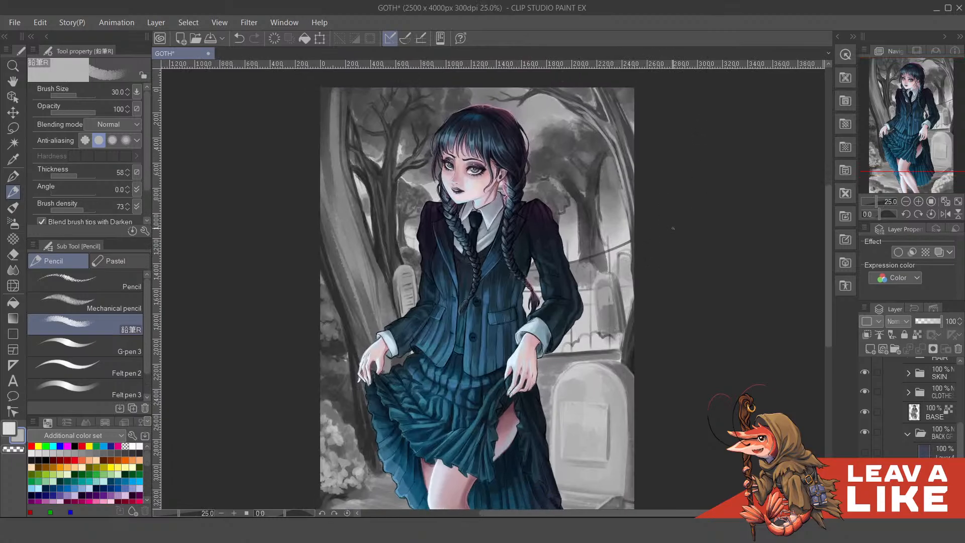
scroll(660, 231, down, 2)
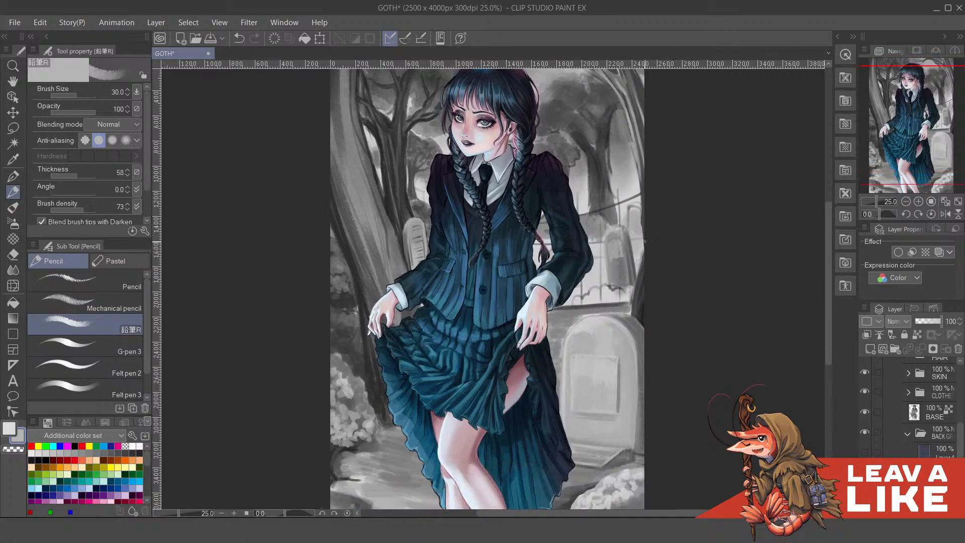
Flip the canvas view horizontally and brush light grey foliage onto the bush at the canvas edge
scroll(535, 273, up, 1)
drag(535, 274, 706, 235)
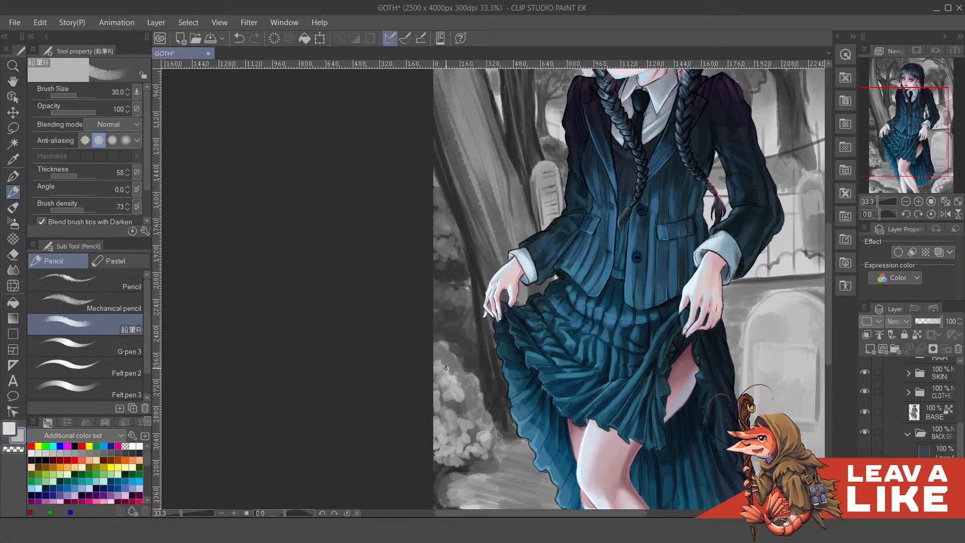
scroll(457, 381, down, 2)
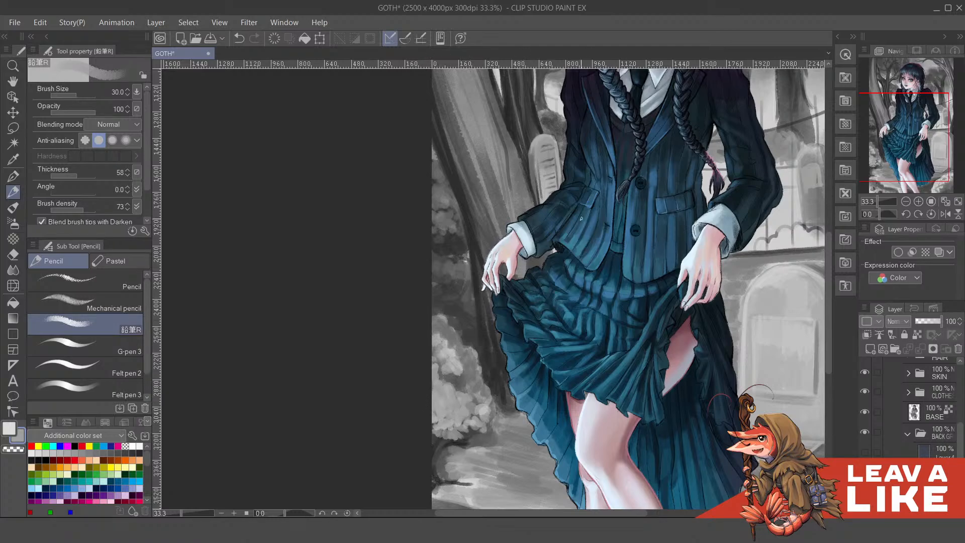
key(h)
scroll(581, 277, down, 3)
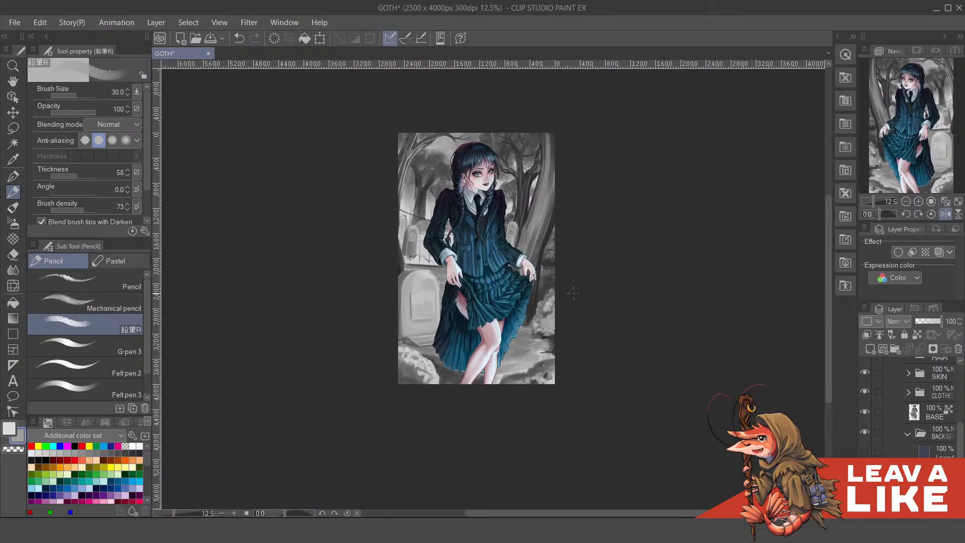
scroll(556, 326, up, 4)
drag(542, 294, 544, 345)
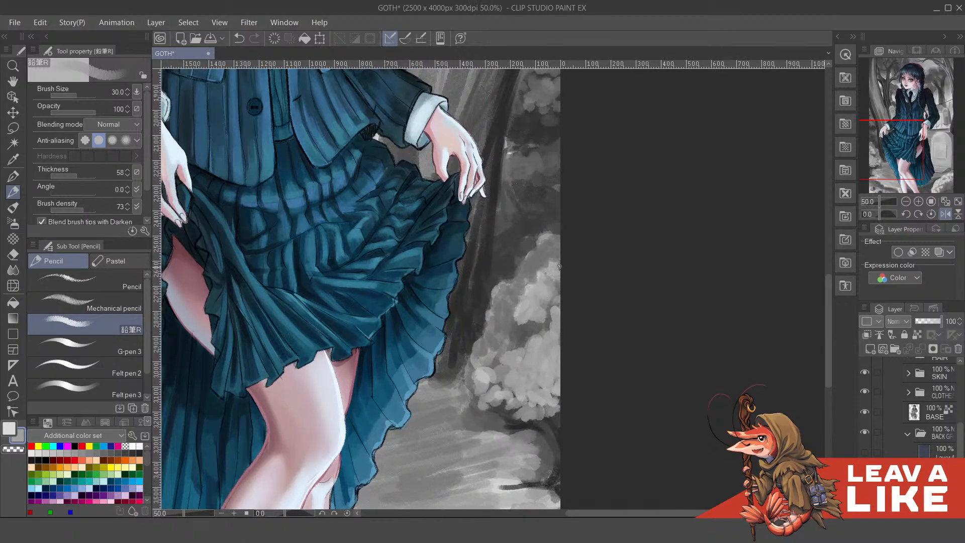
drag(559, 266, 558, 288)
drag(539, 370, 537, 357)
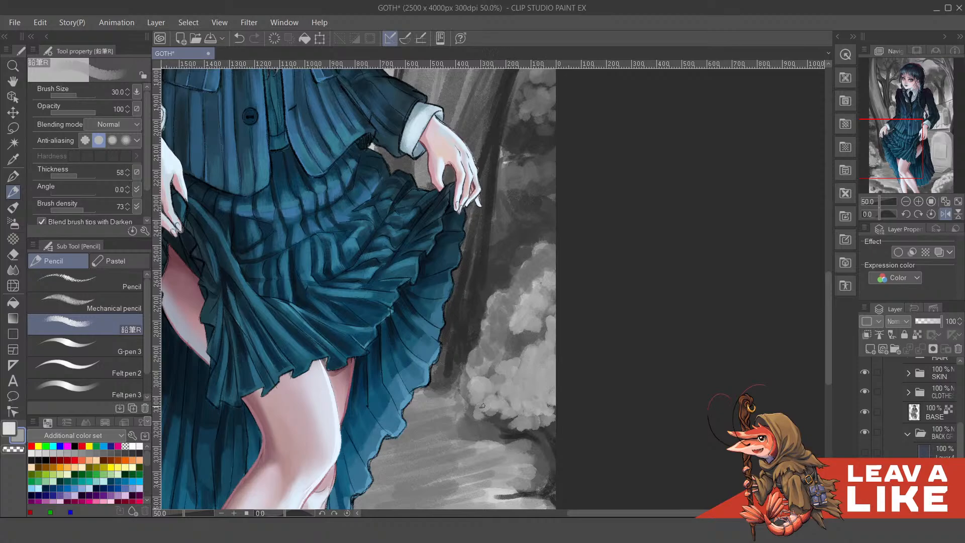
Shape the bush's upper and inner outline with a sampled mid grey and a sampled dark grey
alt+click(509, 349)
mouse_move(505, 348)
mouse_down()
mouse_move(489, 372)
mouse_move(481, 368)
mouse_move(492, 340)
mouse_move(499, 350)
mouse_move(488, 314)
mouse_up()
scroll(508, 311, up, 2)
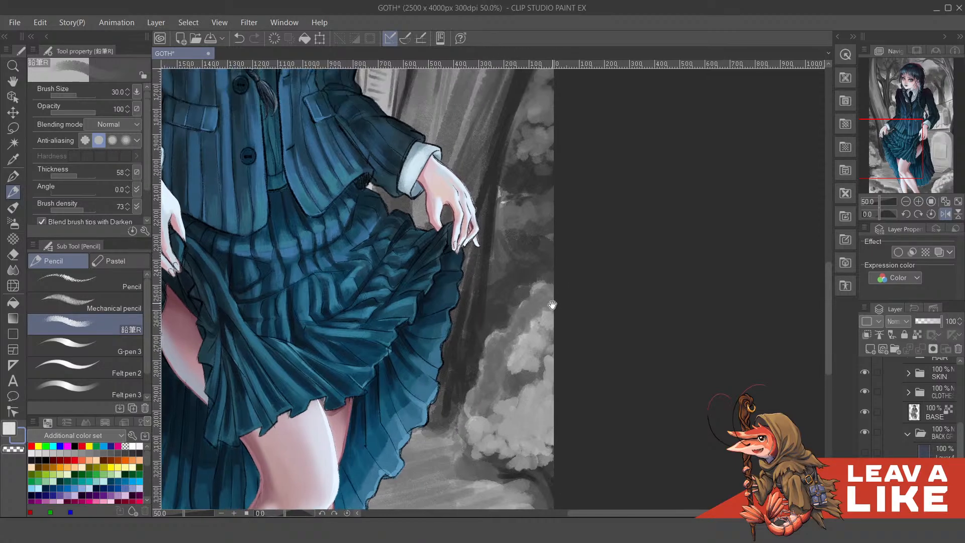
alt+click(506, 315)
mouse_move(506, 321)
mouse_down()
mouse_move(520, 289)
mouse_move(509, 323)
mouse_move(486, 333)
mouse_move(483, 359)
mouse_up()
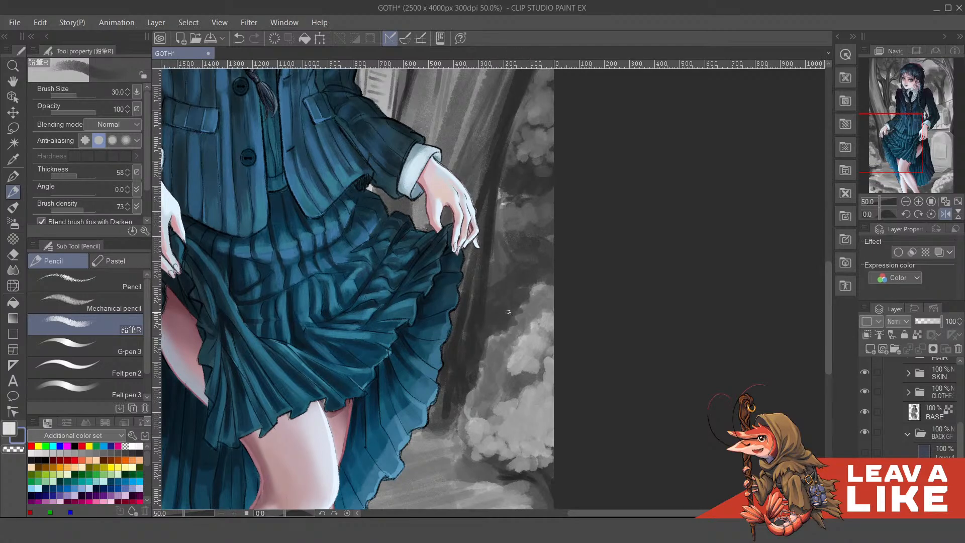
mouse_move(517, 324)
mouse_down()
mouse_move(525, 292)
mouse_move(548, 280)
mouse_up()
scroll(477, 351, down, 2)
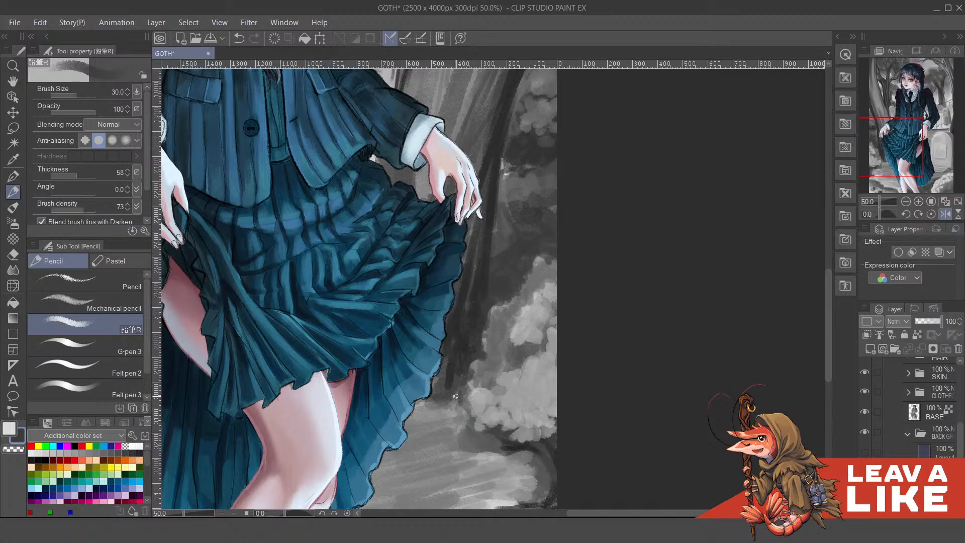
key(ctrl)
scroll(591, 199, down, 2)
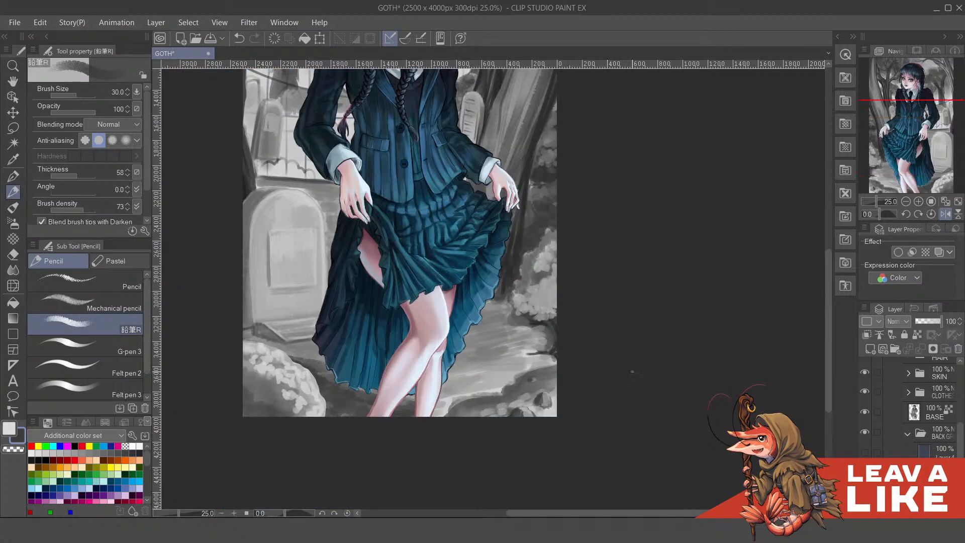
Refine the shading of the ground between the skirt hem and the base of the bush in grey
scroll(553, 363, up, 2)
drag(513, 345, 622, 425)
key(minus)
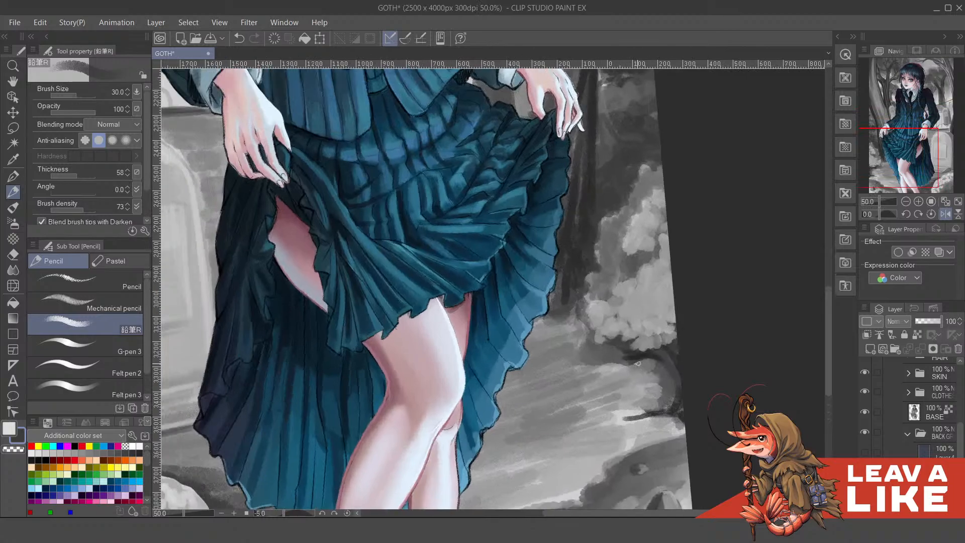
key(minus)
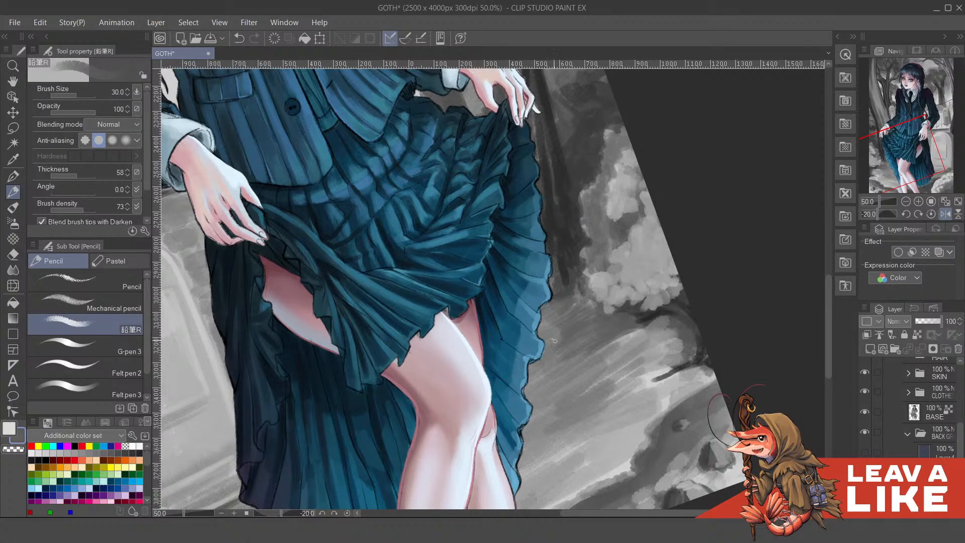
scroll(701, 231, down, 2)
key(asciicircum)
key(asciicircum)
key(asciicircum)
key(asciicircum)
key(asciicircum)
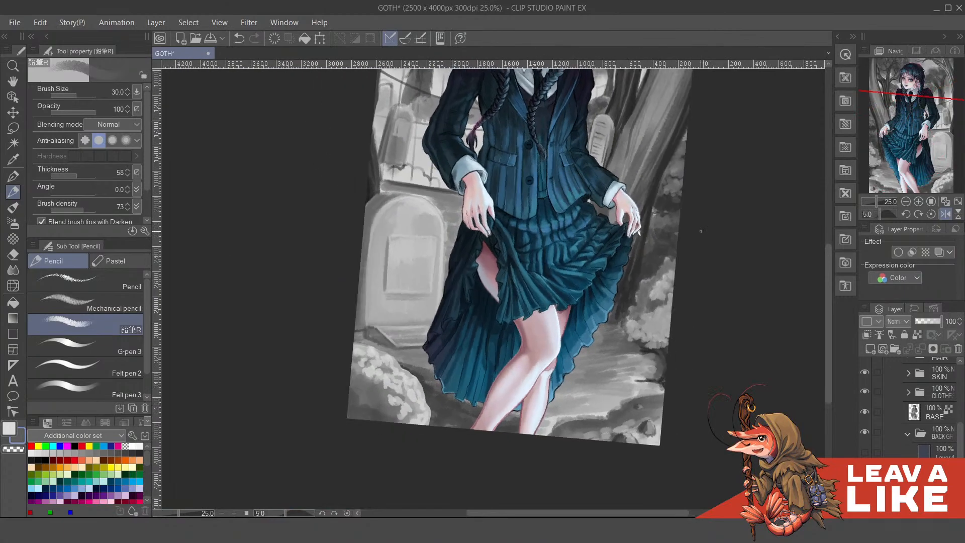
scroll(700, 232, down, 2)
scroll(701, 231, up, 1)
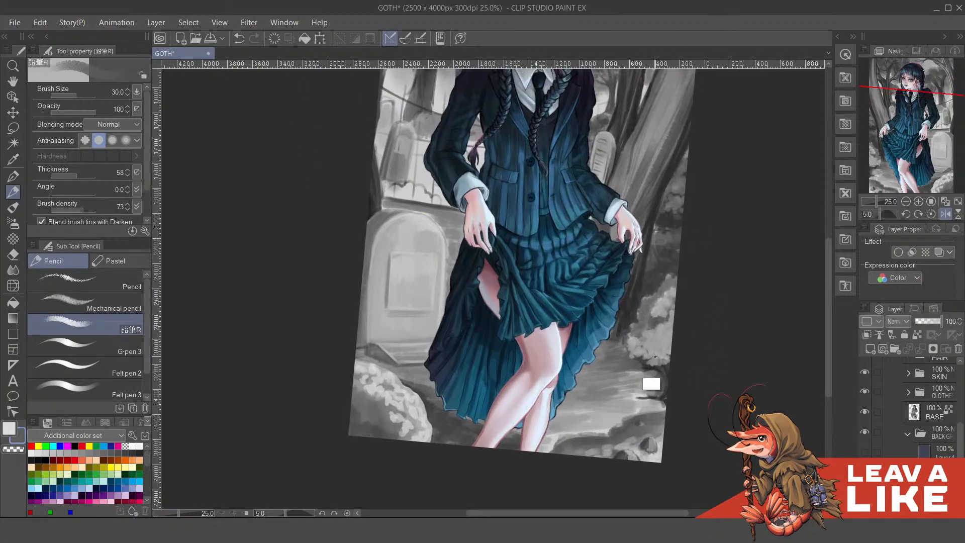
Add light grey foliage along the bush's upper contour, comparing the previous stroke by undoing and redoing it
scroll(646, 385, up, 1)
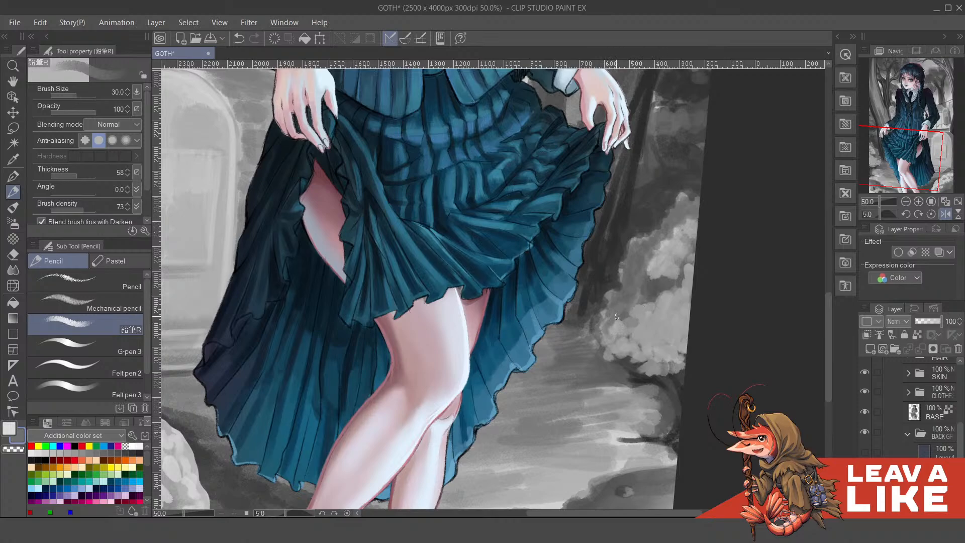
scroll(653, 304, up, 2)
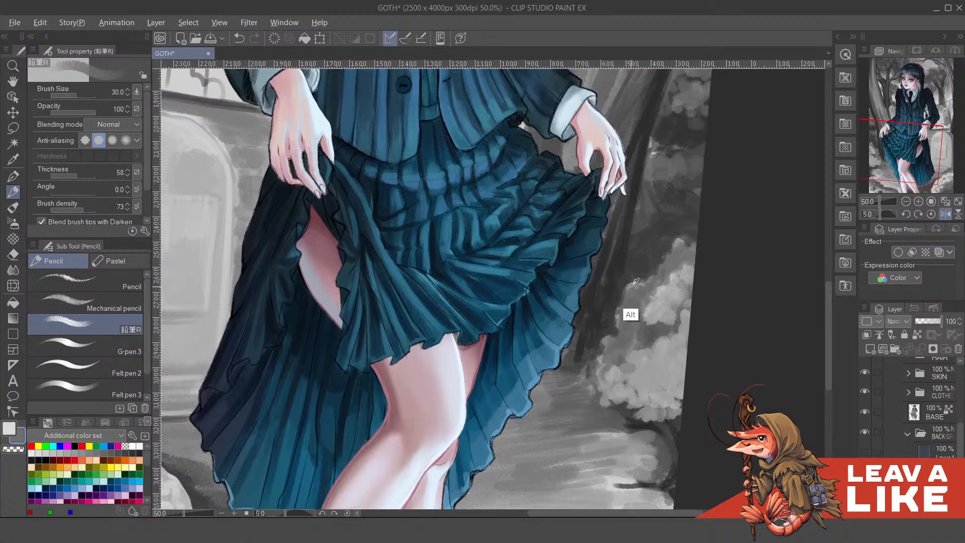
key(ctrl+z)
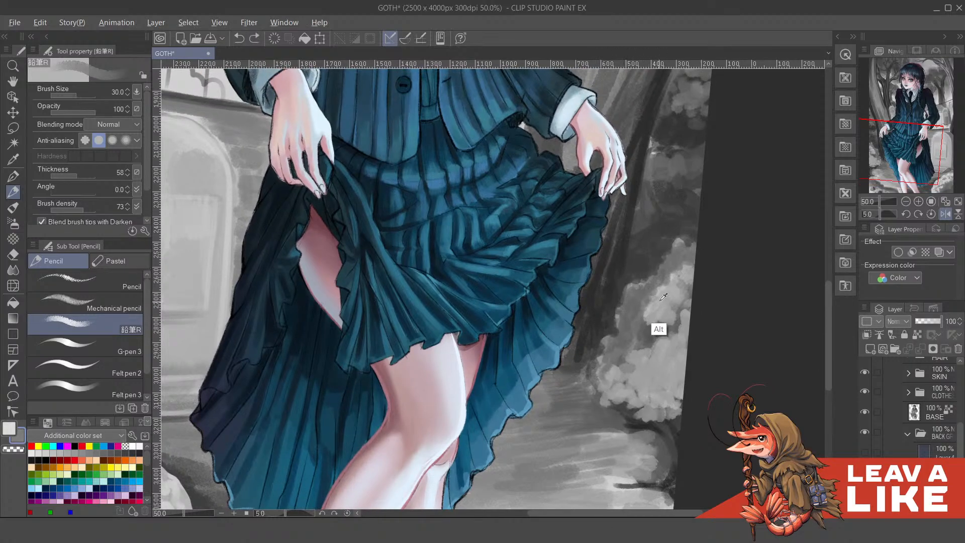
key(ctrl+y)
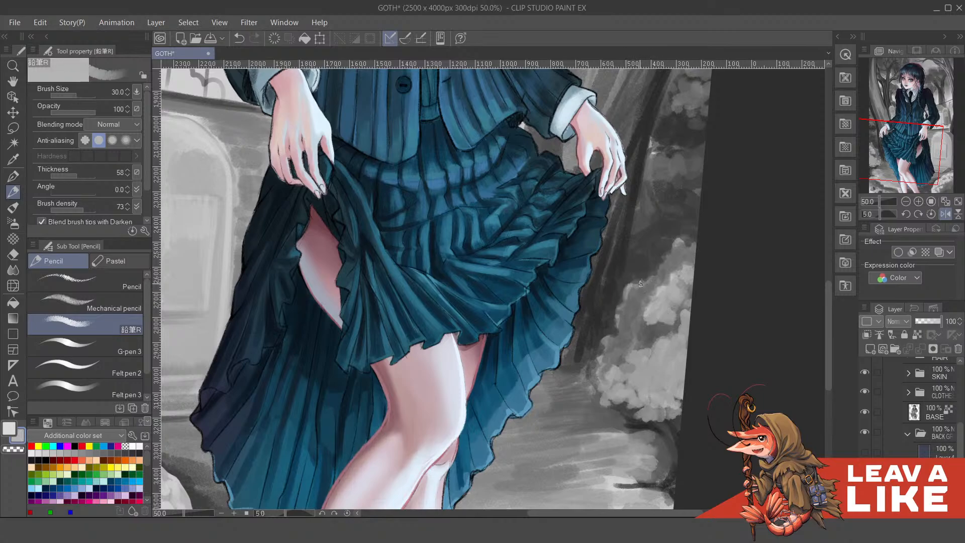
drag(640, 284, 685, 244)
scroll(721, 271, down, 2)
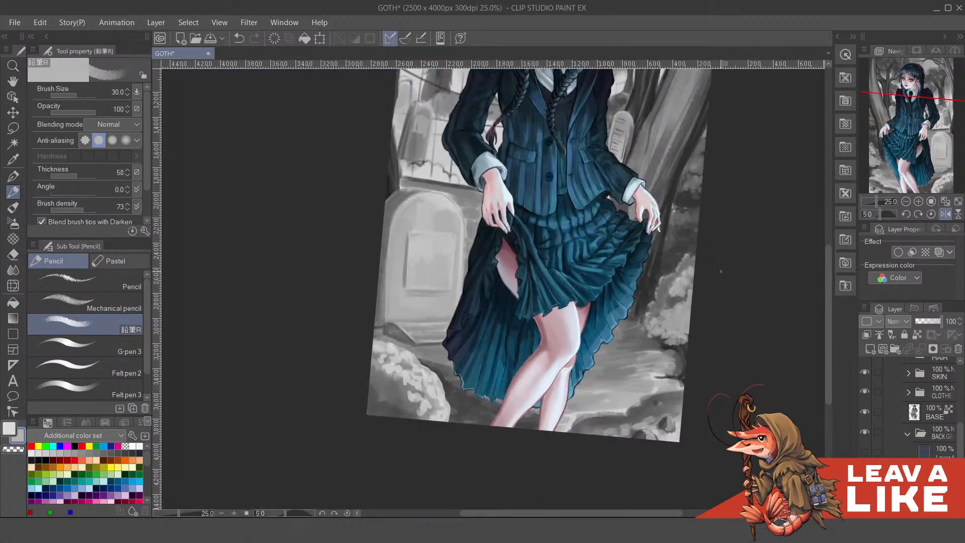
Flip the canvas view back horizontally and examine the bush and ground within the whole illustration
drag(759, 364, 727, 332)
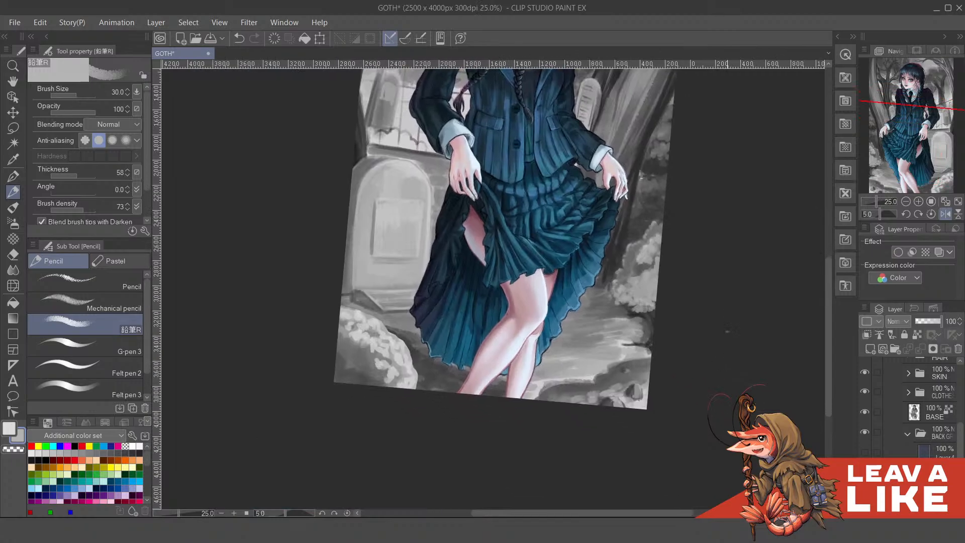
scroll(621, 309, up, 2)
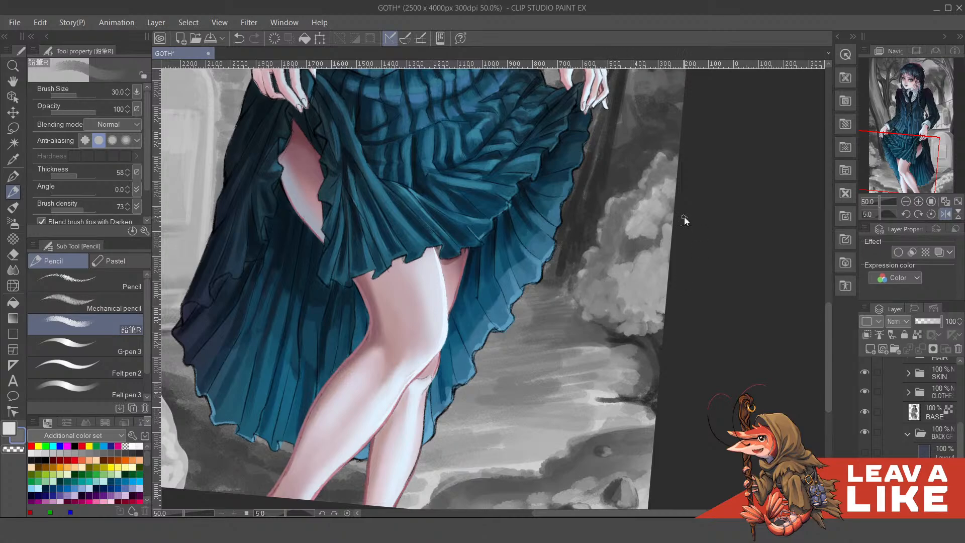
scroll(684, 217, down, 2)
key(h)
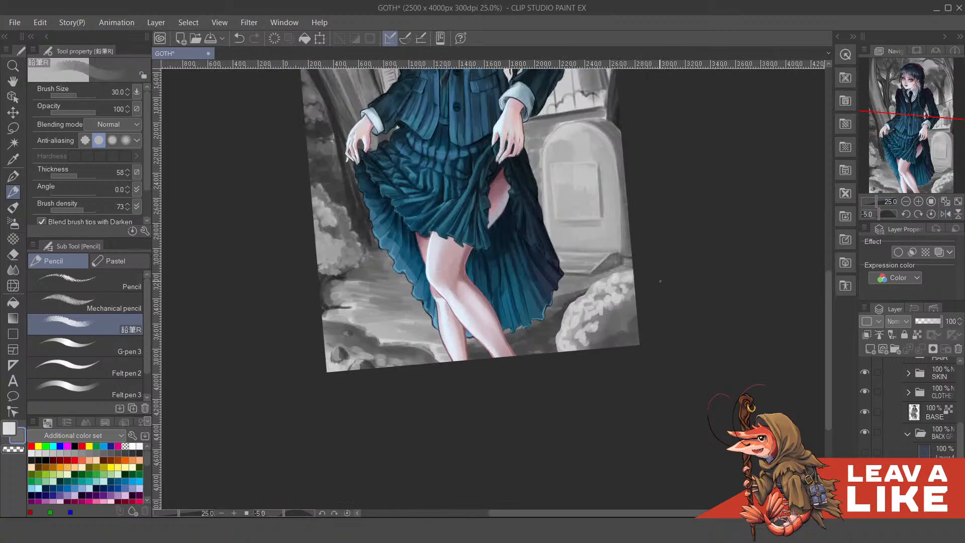
scroll(660, 284, down, 2)
key(asciicircum)
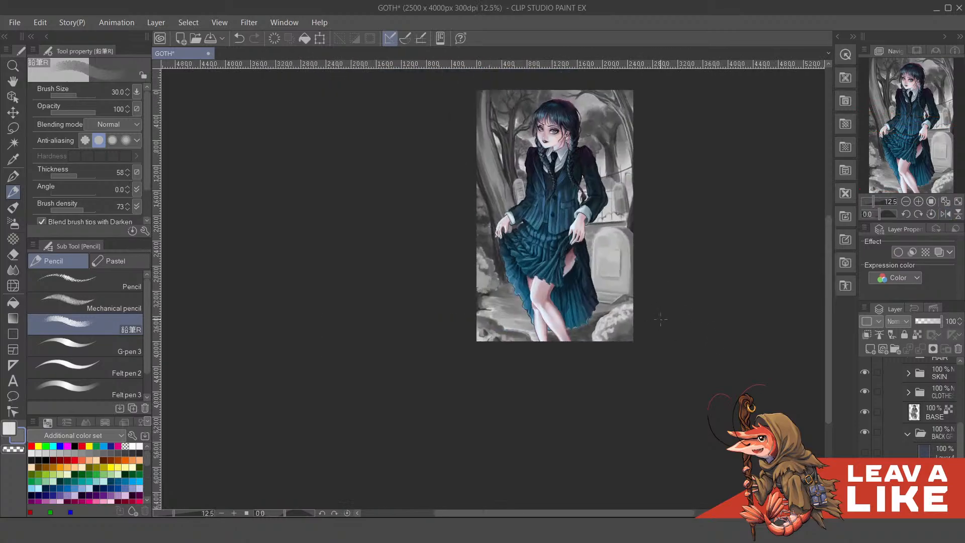
Try a stroke in a sampled grey along the upper edge of the low wall behind the large tombstone, with the canvas rotated
scroll(634, 328, up, 2)
drag(636, 279, 628, 426)
key(asciicircum)
key(asciicircum)
key(asciicircum)
key(asciicircum)
key(asciicircum)
key(asciicircum)
key(asciicircum)
key(asciicircum)
key(asciicircum)
key(asciicircum)
key(asciicircum)
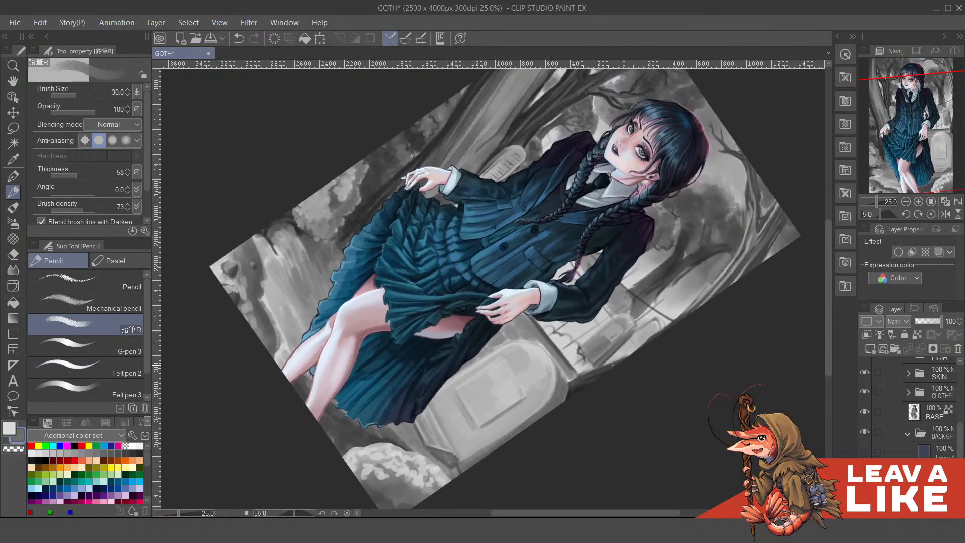
scroll(613, 364, up, 1)
drag(612, 365, 629, 390)
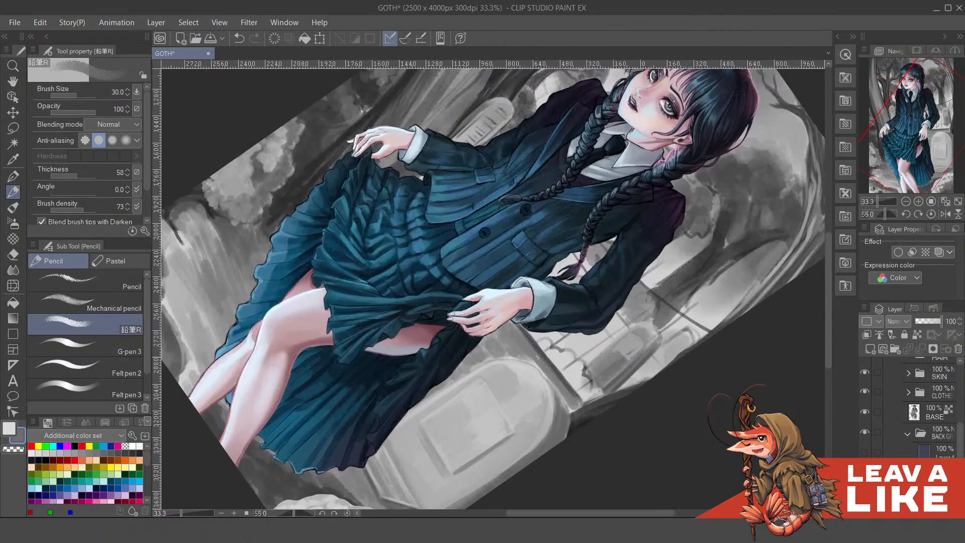
alt+click(541, 386)
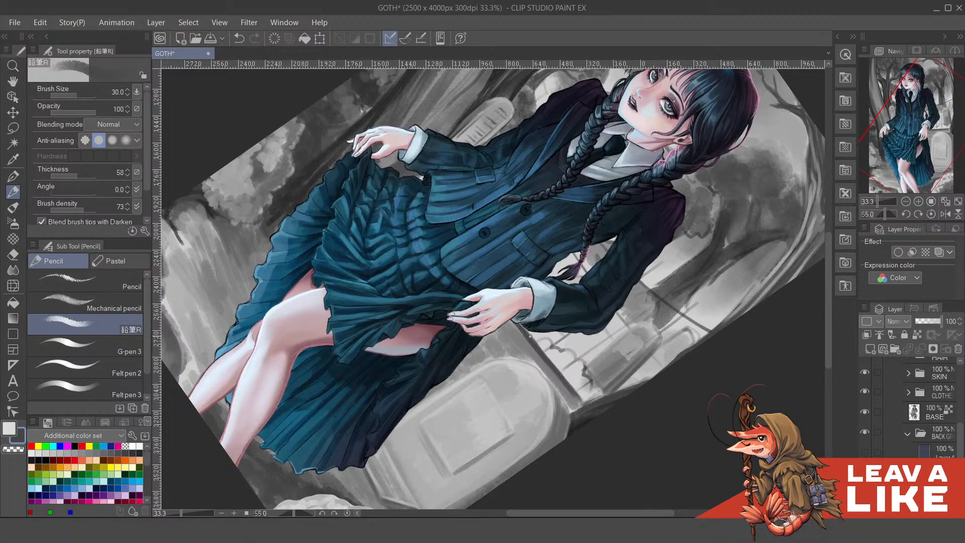
key(ctrl+z)
drag(530, 336, 587, 407)
key(ctrl+z)
key(ctrl+z)
Draw brick joints in a sampled grey on the low wall between the skirt and the large tombstone
alt+click(592, 419)
drag(671, 351, 662, 374)
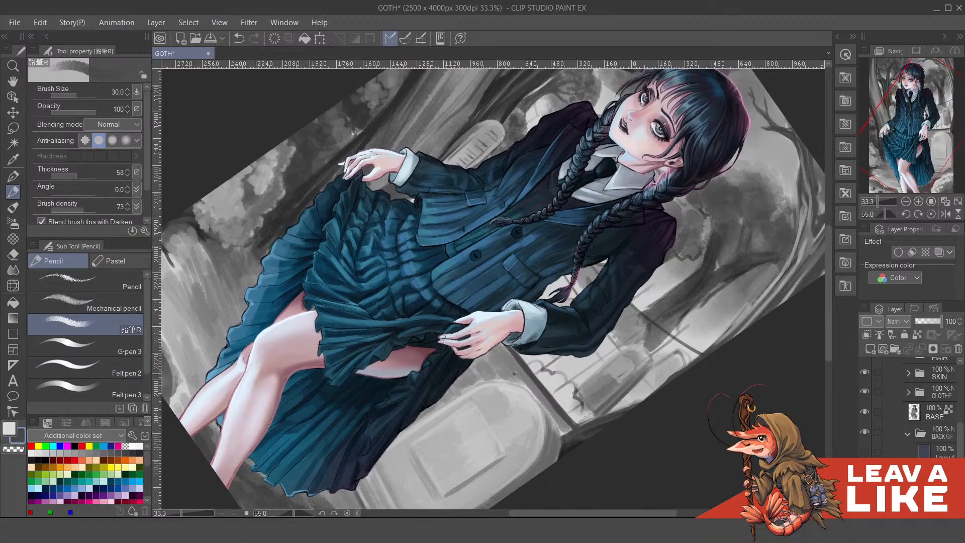
mouse_move(512, 375)
mouse_down()
mouse_move(534, 398)
mouse_move(481, 356)
mouse_move(484, 383)
mouse_move(465, 384)
mouse_up()
key(ctrl+z)
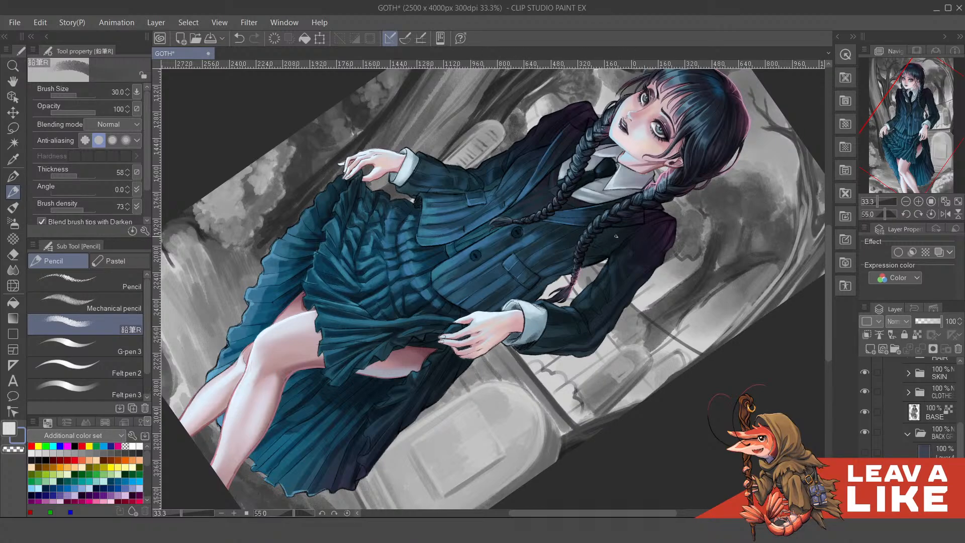
key(minus)
key(minus)
key(minus)
key(minus)
key(minus)
key(minus)
key(minus)
key(minus)
key(minus)
key(minus)
key(minus)
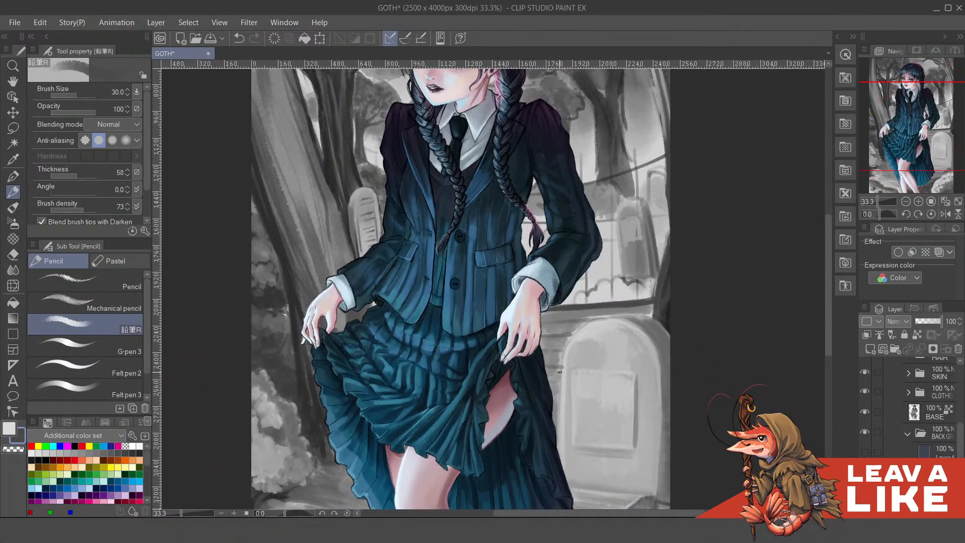
key(ctrl+z)
drag(552, 388, 556, 389)
drag(677, 298, 671, 307)
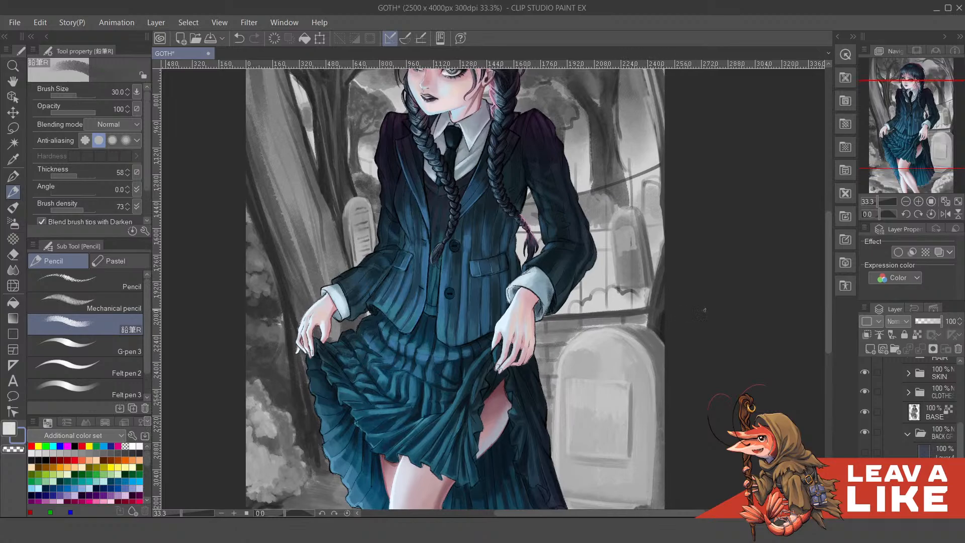
Try brushing a tall vertical fence bar freehand in front of the small background tombstone
scroll(595, 422, down, 3)
key(asciicircum)
scroll(619, 379, up, 2)
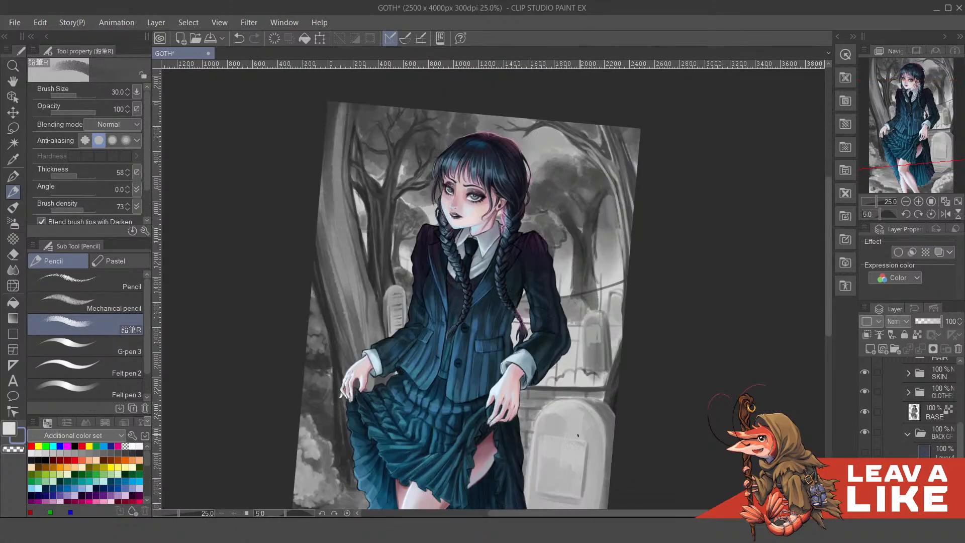
scroll(583, 443, down, 2)
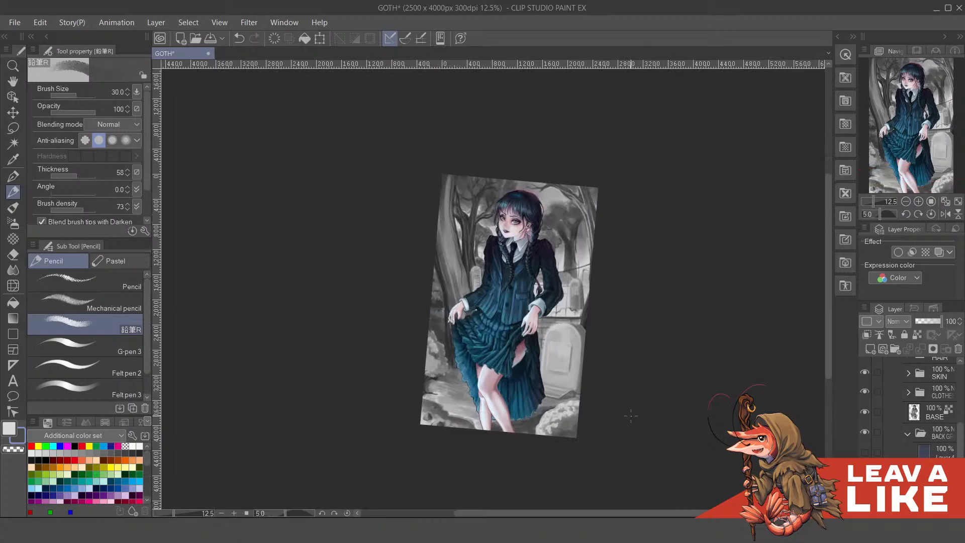
key(minus)
key(minus)
key(minus)
key(minus)
key(minus)
key(minus)
scroll(553, 186, up, 3)
key(asciicircum)
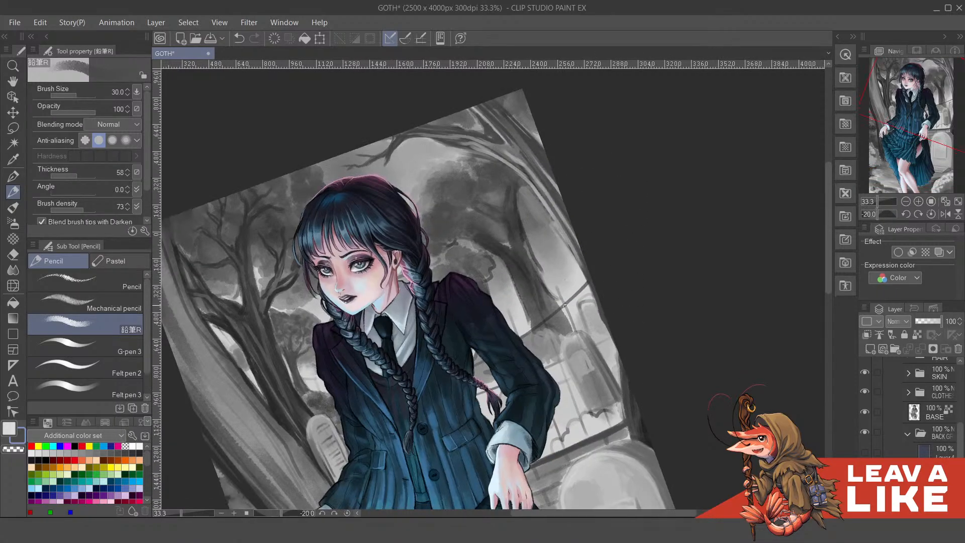
key(asciicircum)
key(asciicircum)
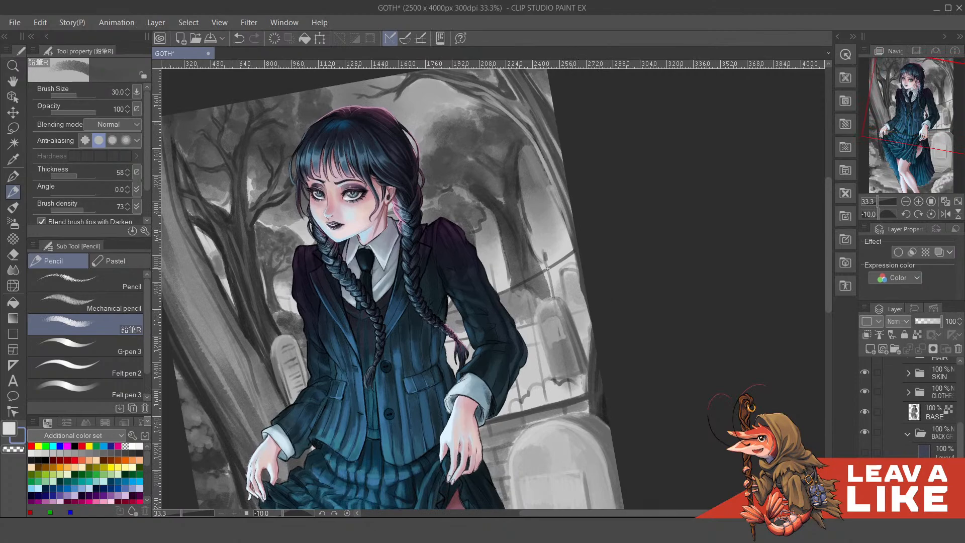
drag(547, 269, 568, 376)
key(ctrl+z)
drag(545, 253, 573, 394)
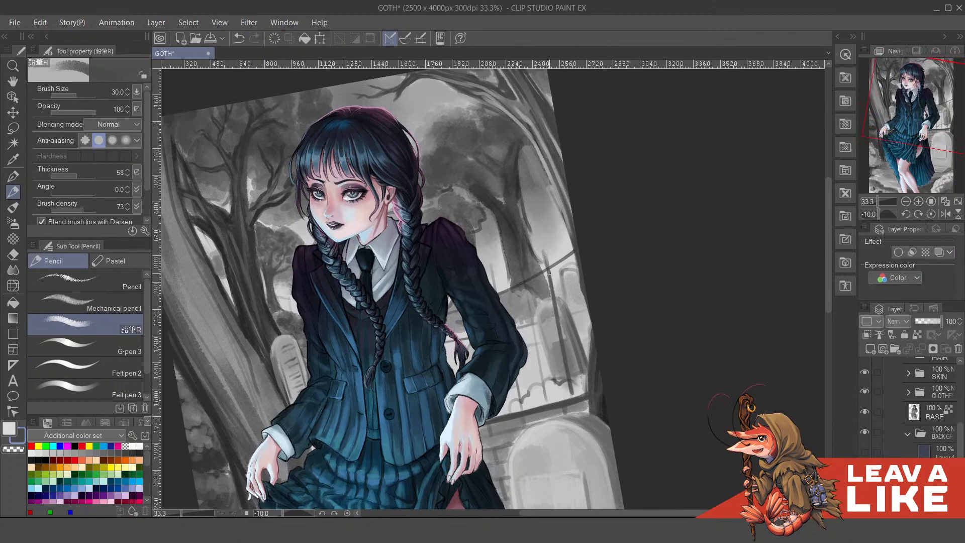
drag(550, 273, 574, 395)
key(asciicircum)
key(asciicircum)
scroll(606, 332, down, 1)
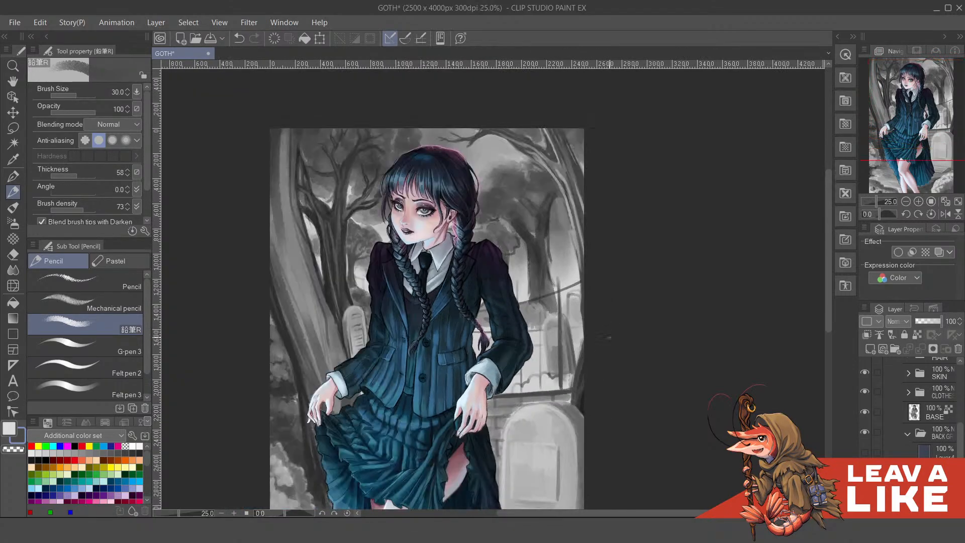
Try another freehand fence bar beside the small tombstone, comparing the strokes by undoing and redoing them
scroll(598, 348, up, 1)
drag(563, 340, 622, 240)
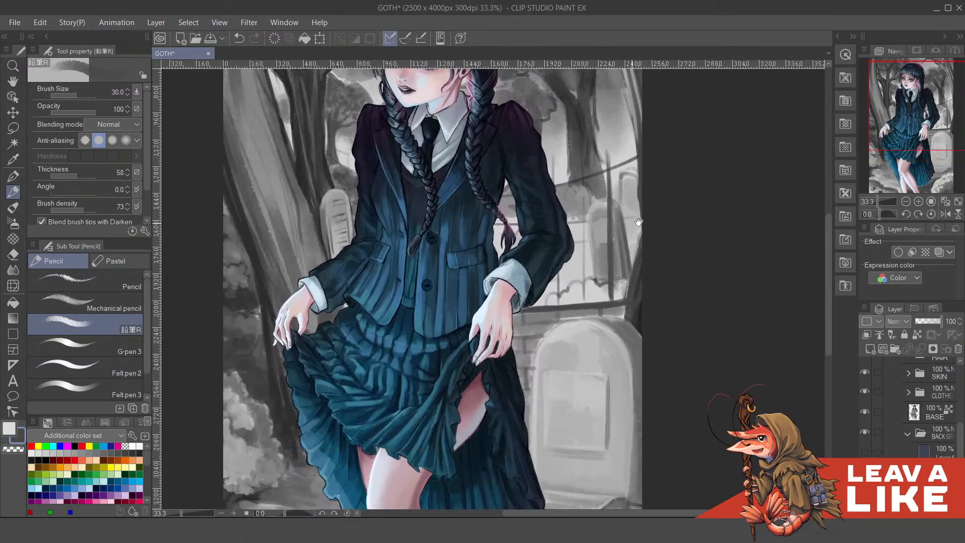
drag(628, 277, 631, 264)
scroll(627, 288, down, 1)
scroll(632, 293, up, 1)
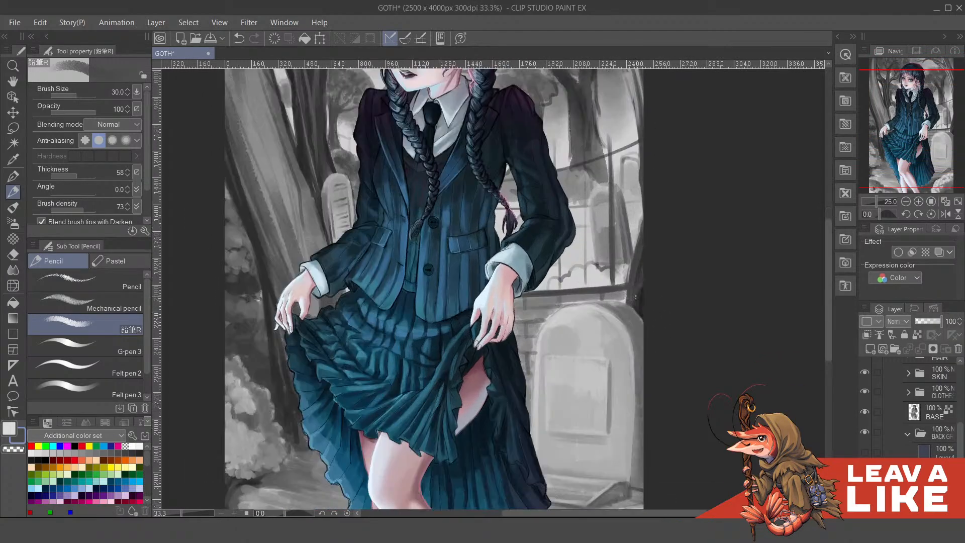
drag(620, 197, 616, 292)
key(ctrl+z)
key(ctrl+z)
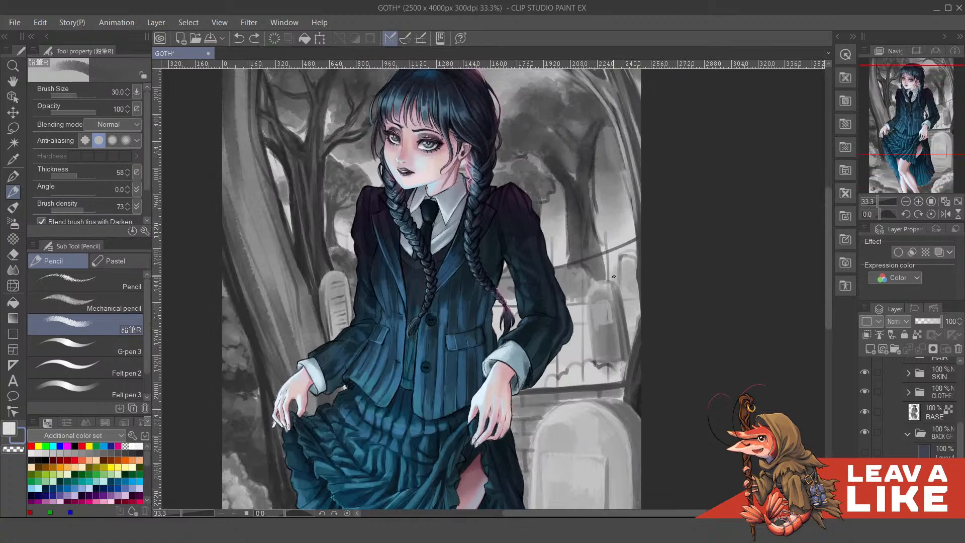
key(ctrl+y)
key(ctrl+z)
drag(630, 258, 631, 269)
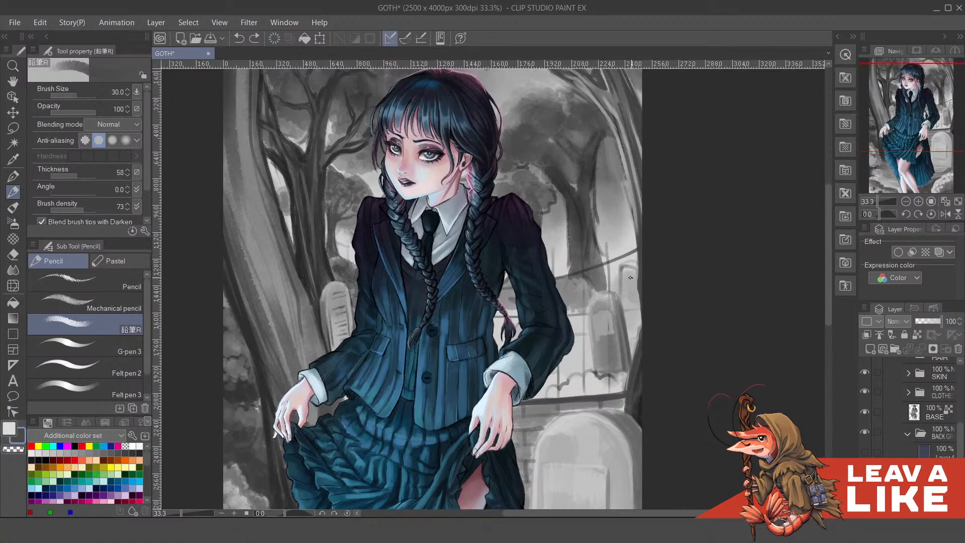
Create a perspective ruler from two near-vertical guide lines, one through the fence area and one along the jacket sleeve
key(r)
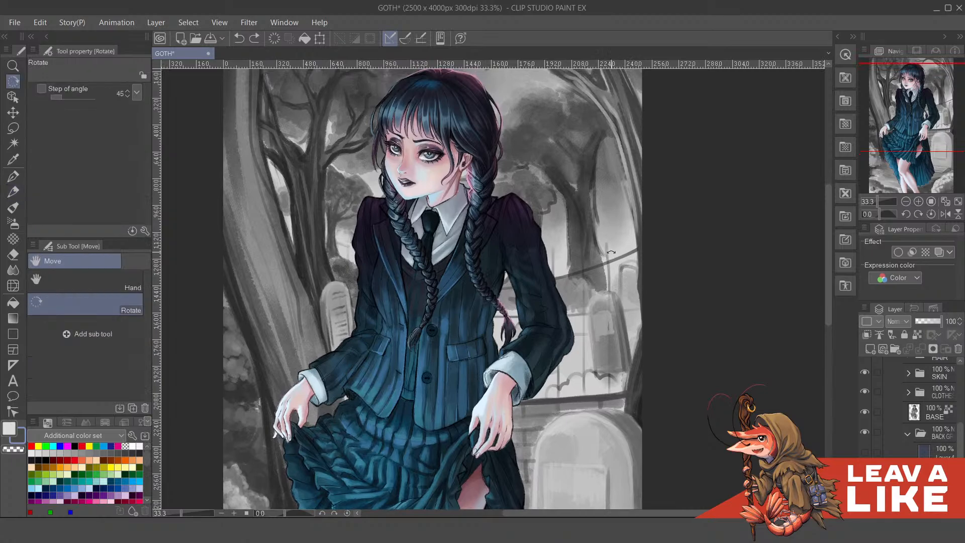
key(u)
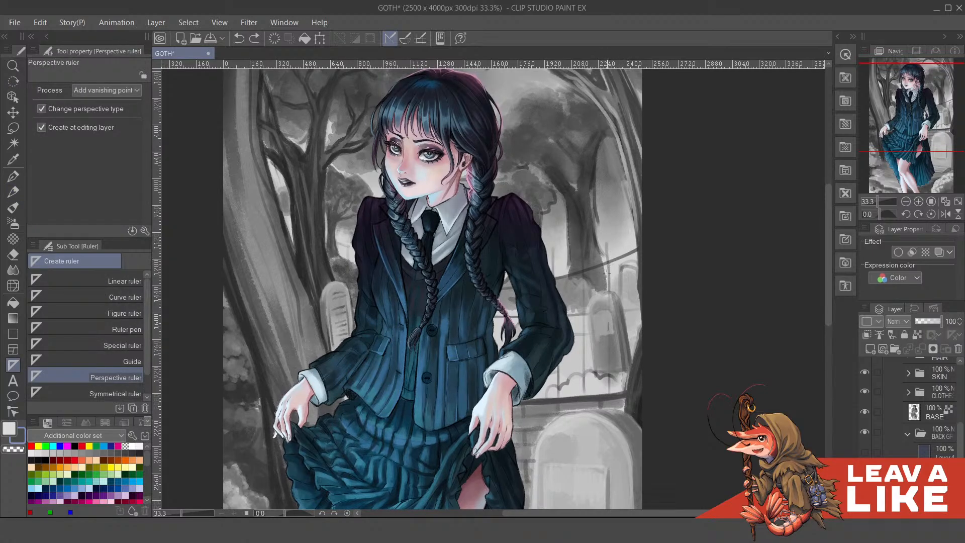
drag(613, 380, 606, 462)
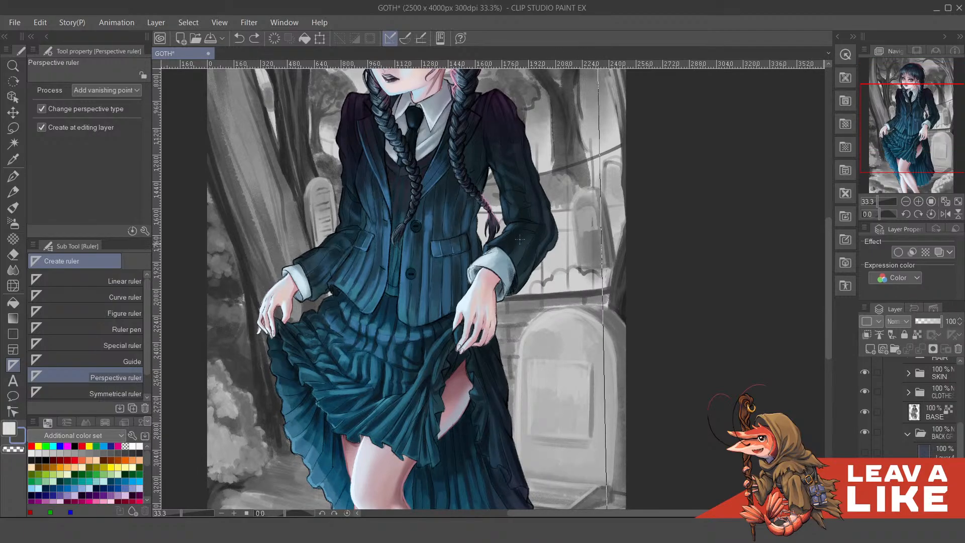
drag(520, 240, 521, 402)
scroll(593, 269, up, 4)
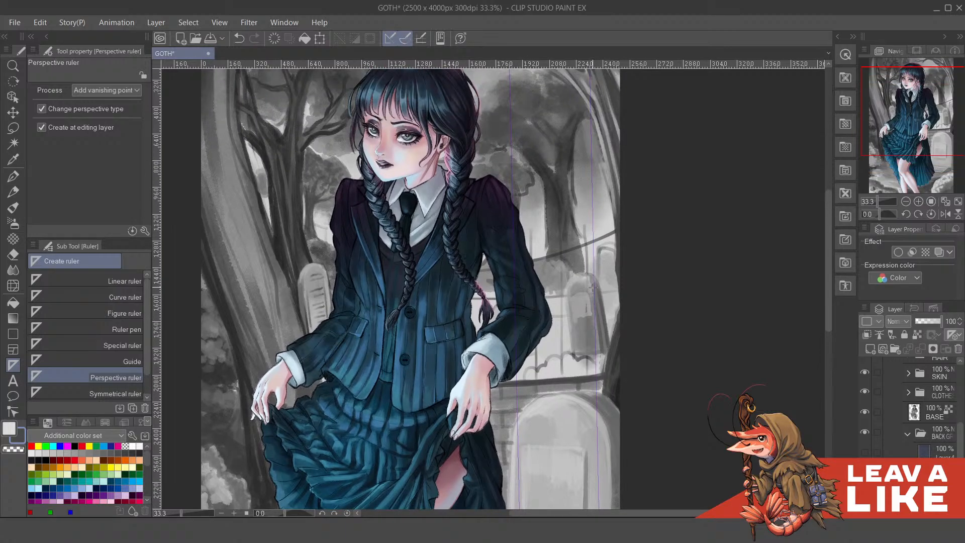
Try drawing thin vertical fence bars along the ruler with the Crunchy G-Pen 2 at brush size 17
key(p)
drag(587, 224, 593, 376)
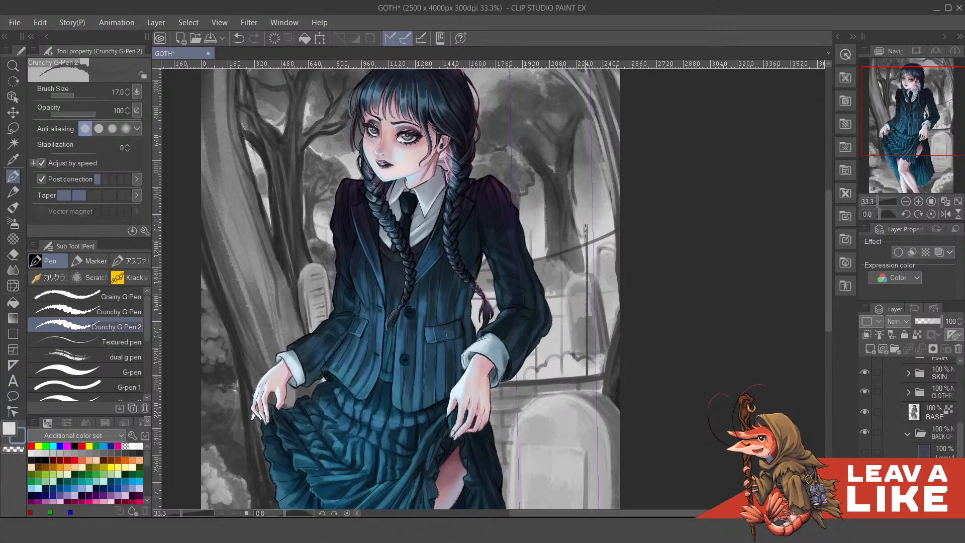
drag(585, 225, 588, 377)
key(ctrl+z)
drag(561, 257, 560, 376)
drag(536, 231, 535, 382)
key(ctrl+z)
drag(541, 231, 540, 382)
drag(624, 198, 641, 202)
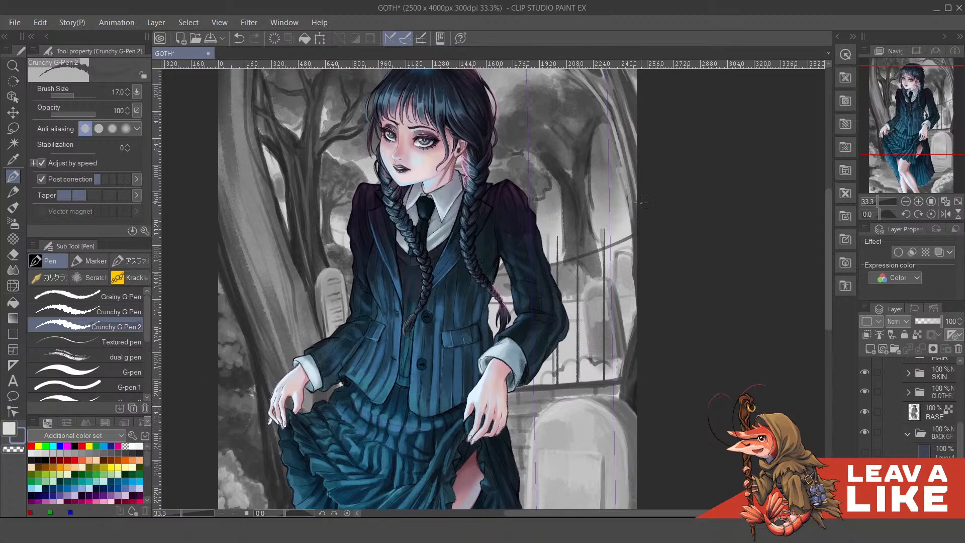
key(ctrl+z)
key(ctrl+z)
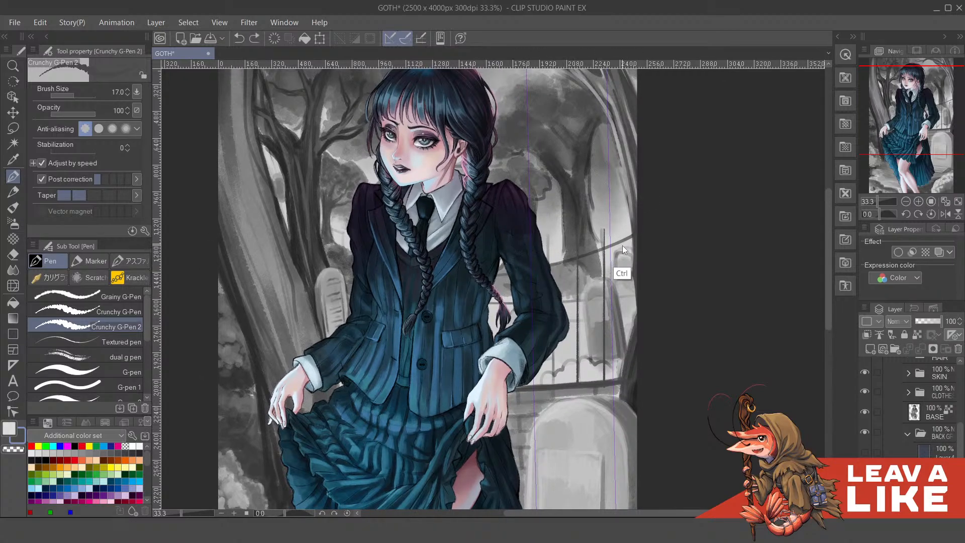
key(ctrl+z)
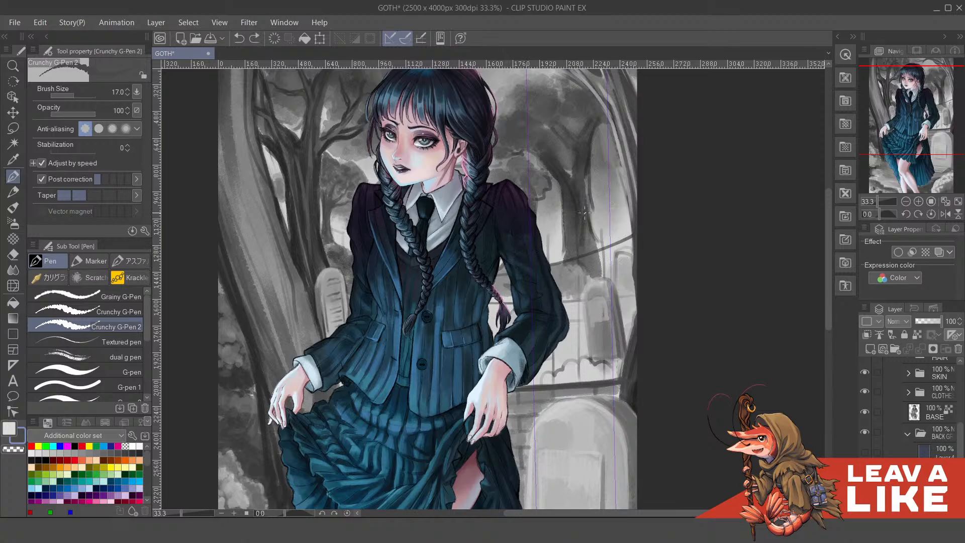
Try thicker vertical fence bars along the ruler with the Crunchy G-Pen 2 at brush size 40
key(bracketright)
key(bracketright)
key(bracketright)
key(bracketright)
drag(605, 228, 609, 380)
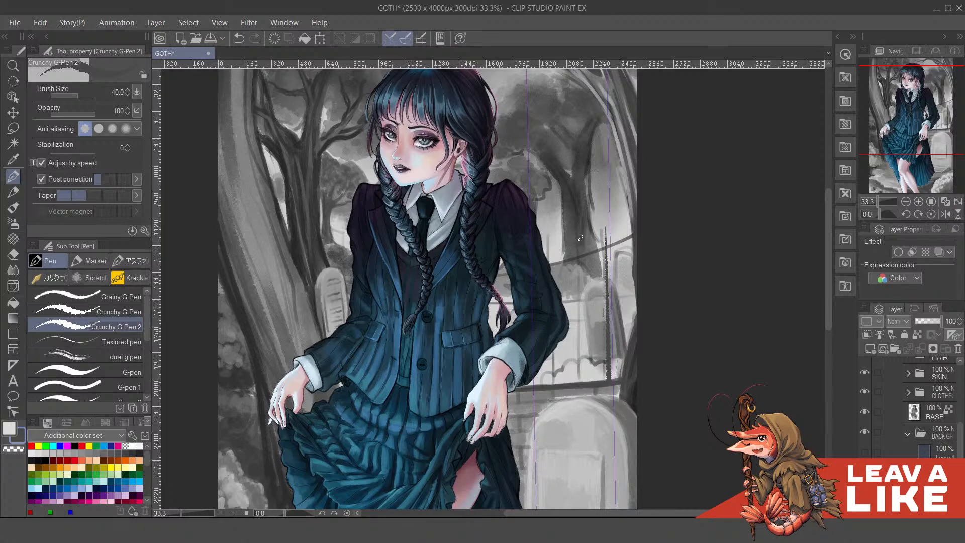
drag(583, 265, 583, 383)
key(ctrl+z)
key(ctrl+z)
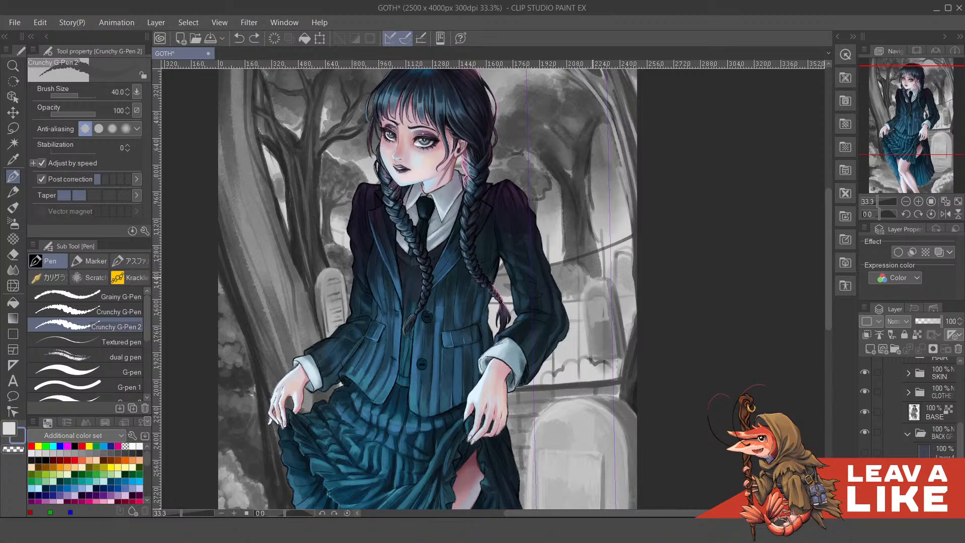
Try a vertical fence bar over the small tombstone with the 鉛筆R pencil at brush size 30
key(p)
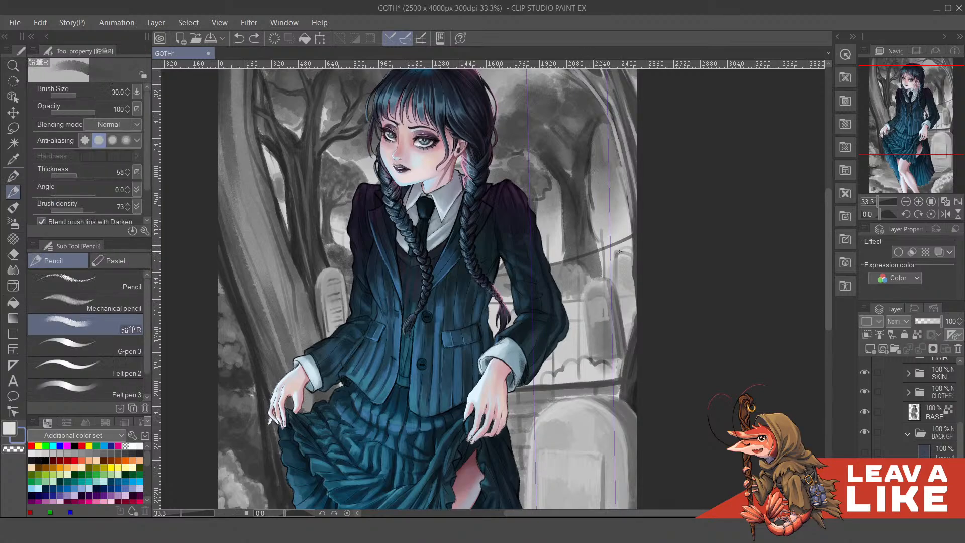
drag(610, 228, 610, 370)
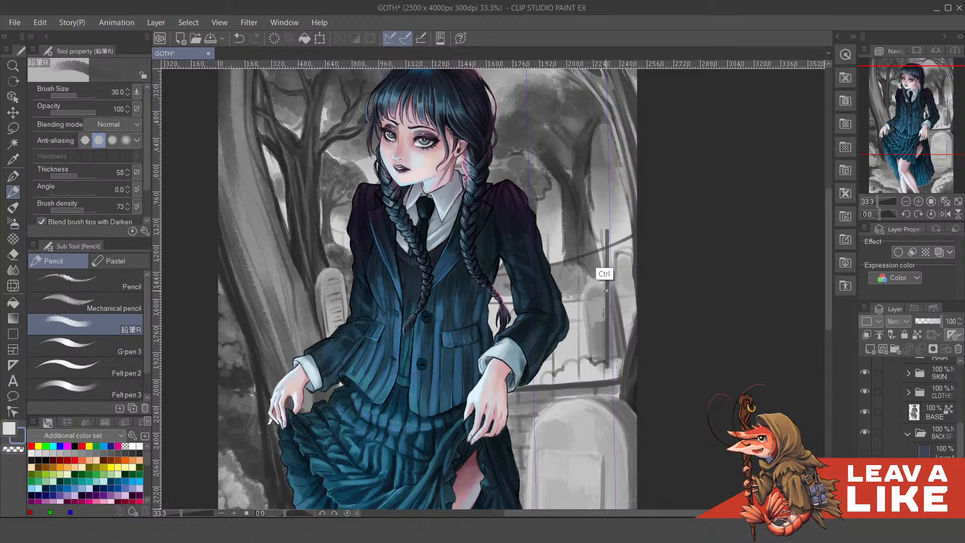
key(ctrl+z)
drag(606, 227, 607, 380)
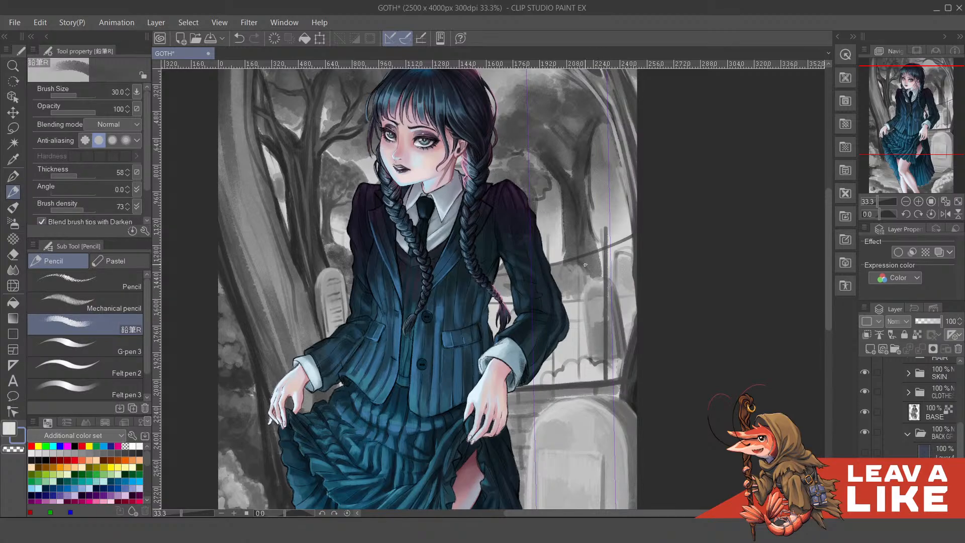
key(ctrl+z)
Pick a near-black drawing colour for the 鉛筆R pencil
key(F7)
drag(588, 268, 578, 277)
key(F7)
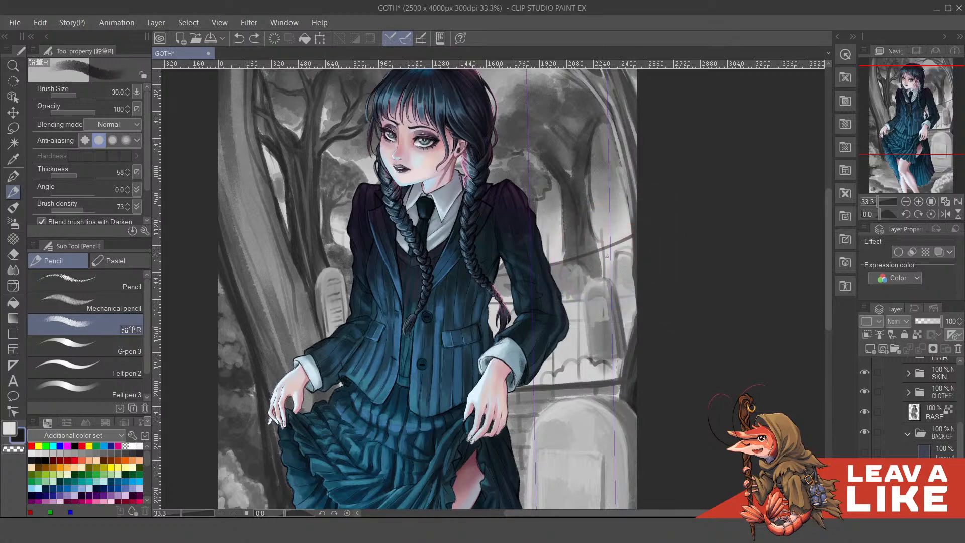
Draw vertical fence bars along the ruler over the small tombstone and beside the sleeve with the 鉛筆R pencil at brush size 30
drag(605, 230, 603, 384)
drag(581, 242, 583, 385)
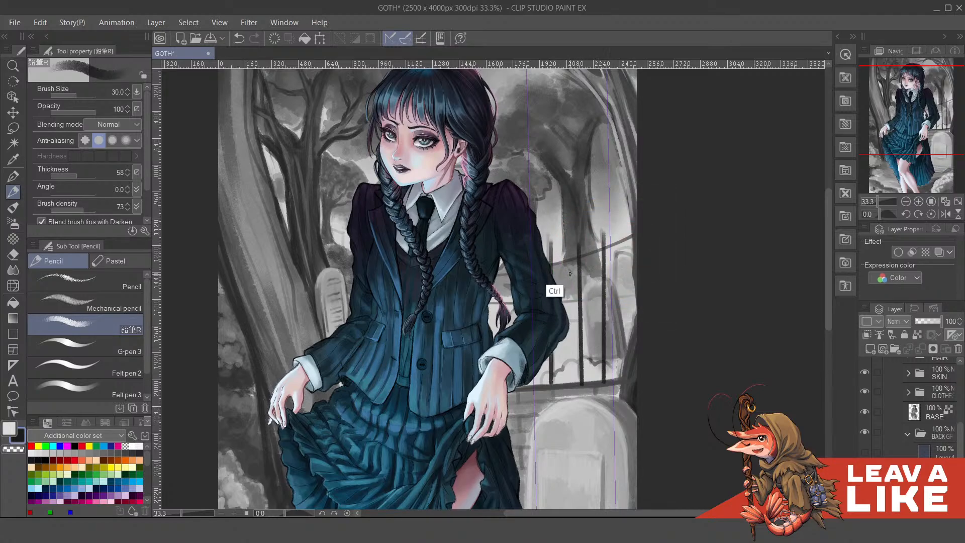
drag(556, 242, 560, 394)
key(ctrl+z)
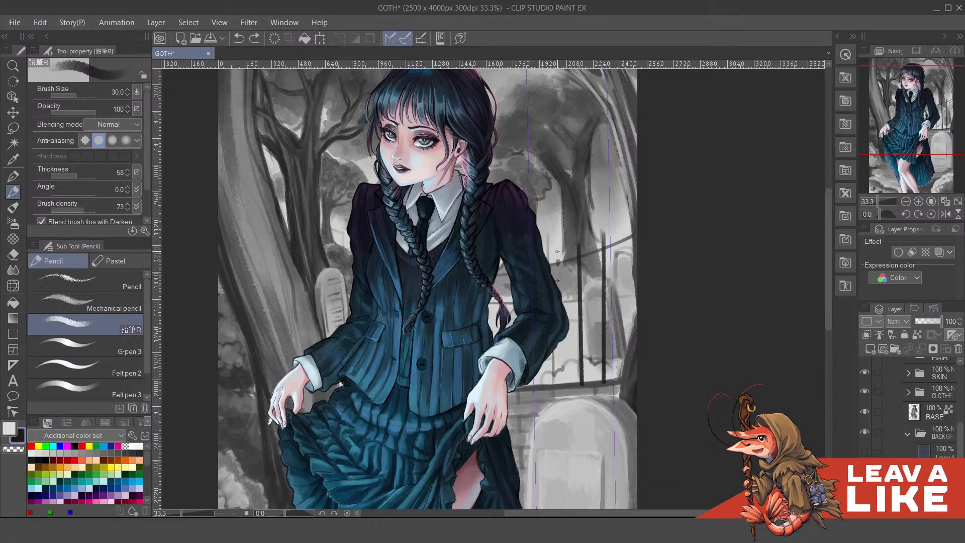
drag(556, 244, 558, 392)
mouse_move(504, 258)
mouse_down()
mouse_move(504, 305)
mouse_move(553, 301)
mouse_move(537, 336)
mouse_up()
drag(513, 285, 533, 284)
Delete the vertical guide ruler from the fence layer
drag(713, 246, 675, 250)
drag(705, 135, 700, 155)
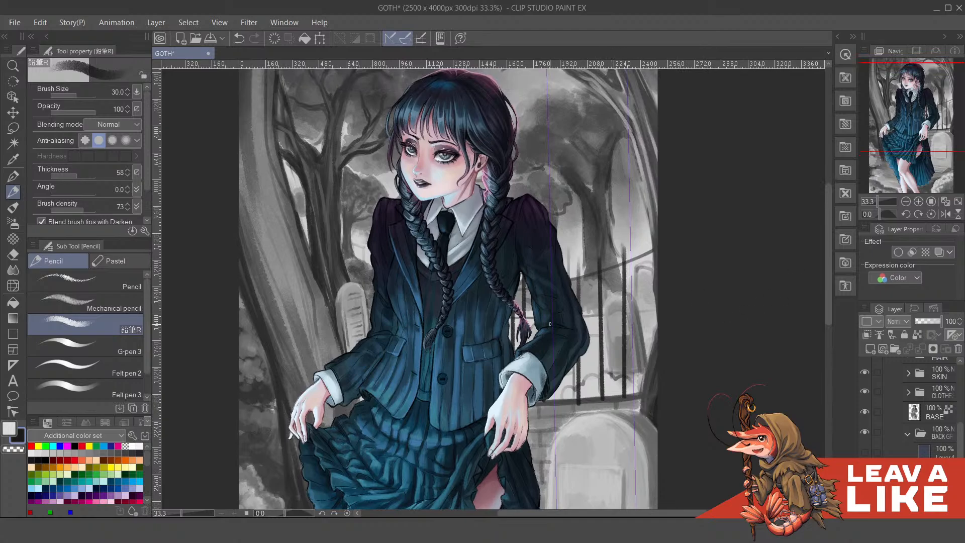
scroll(441, 226, down, 3)
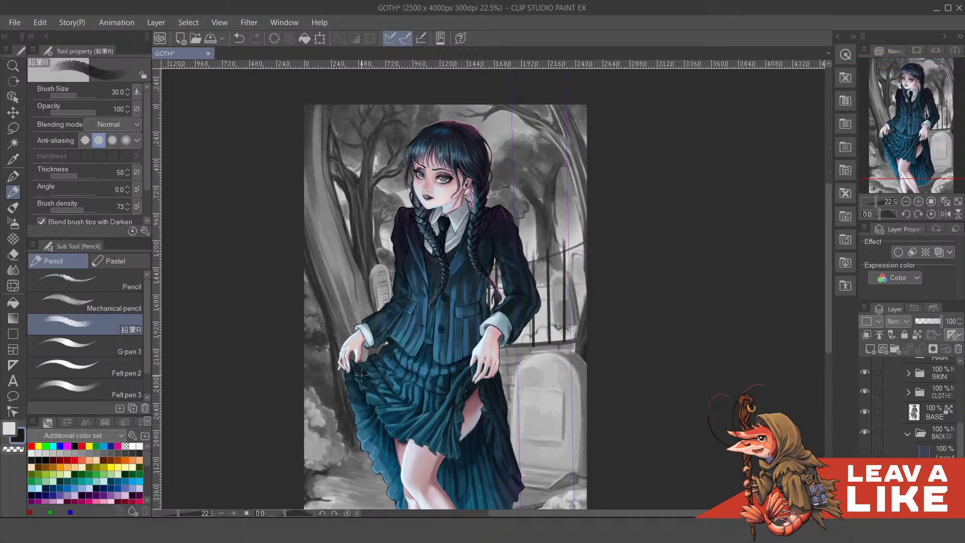
right_click(942, 460)
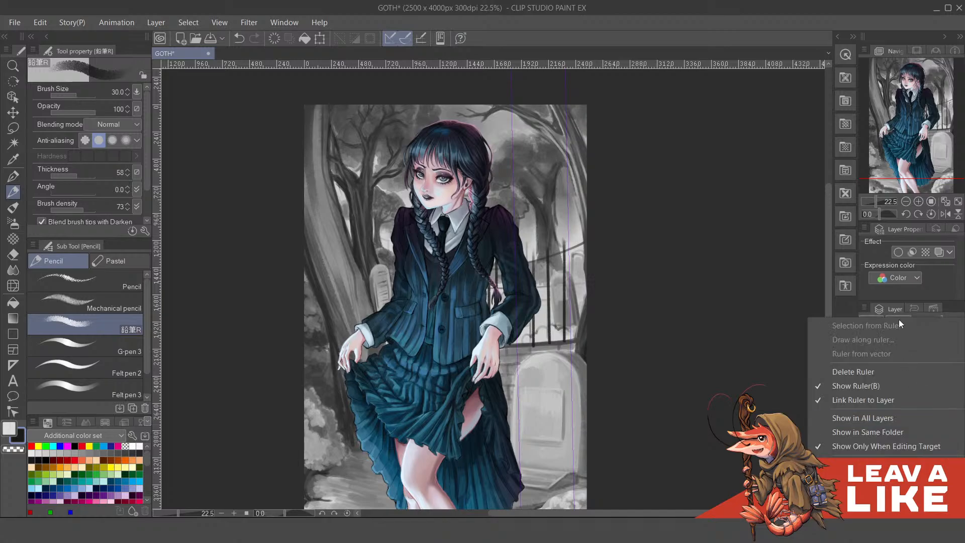
click(865, 372)
Draw the fence's upper rail freehand across the vertical bars, from the jacket sleeve to the canvas edge, with the canvas tilted 15 degrees
scroll(711, 296, up, 3)
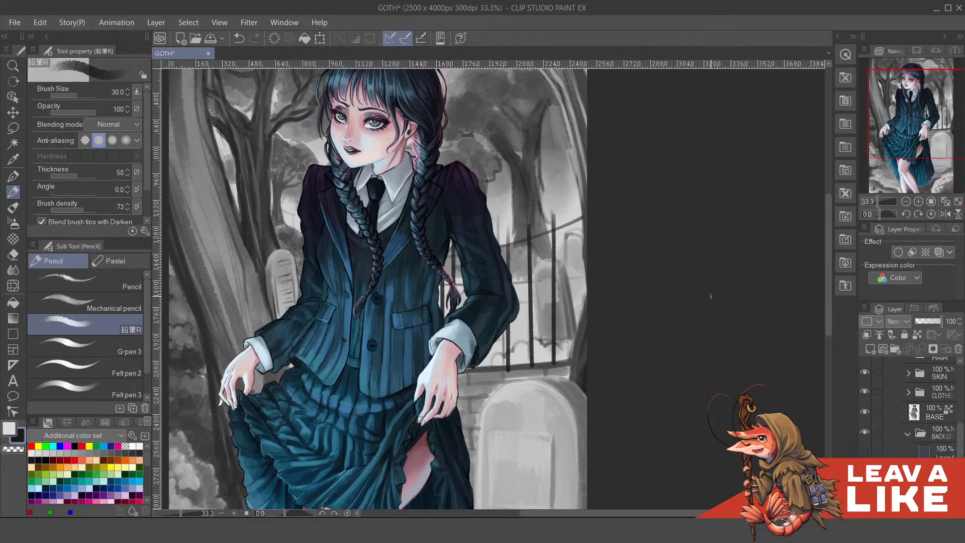
key(minus)
key(minus)
key(minus)
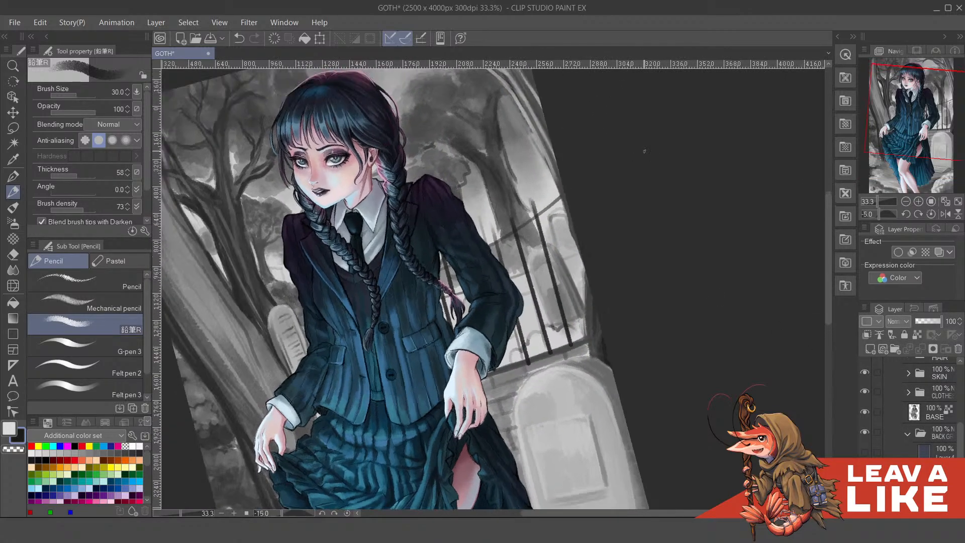
mouse_move(547, 245)
mouse_down()
mouse_move(627, 234)
mouse_move(648, 187)
mouse_up()
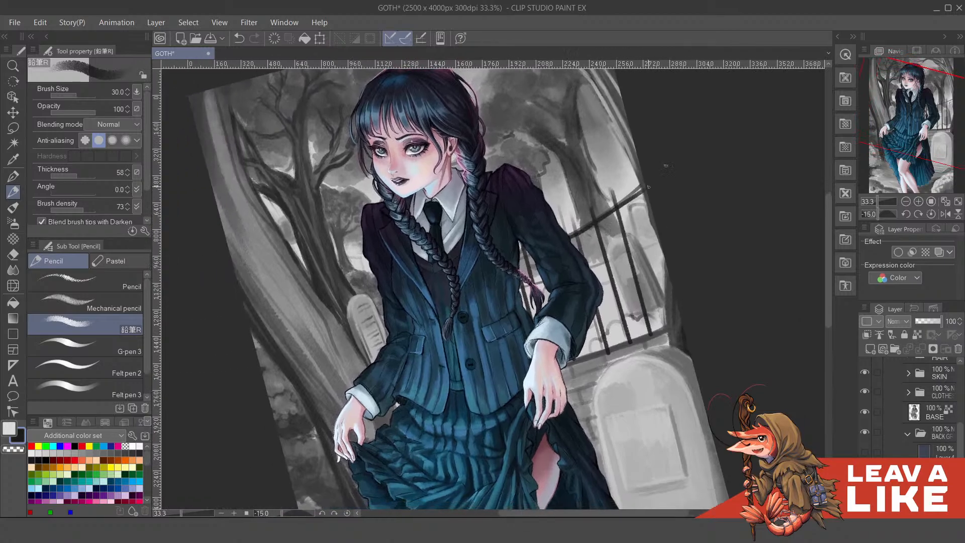
key(ctrl+z)
drag(570, 237, 647, 187)
drag(604, 213, 648, 184)
Draw the fence's lower rail across the vertical bars just above the brick wall, and restore the canvas rotation to 0
scroll(644, 260, down, 4)
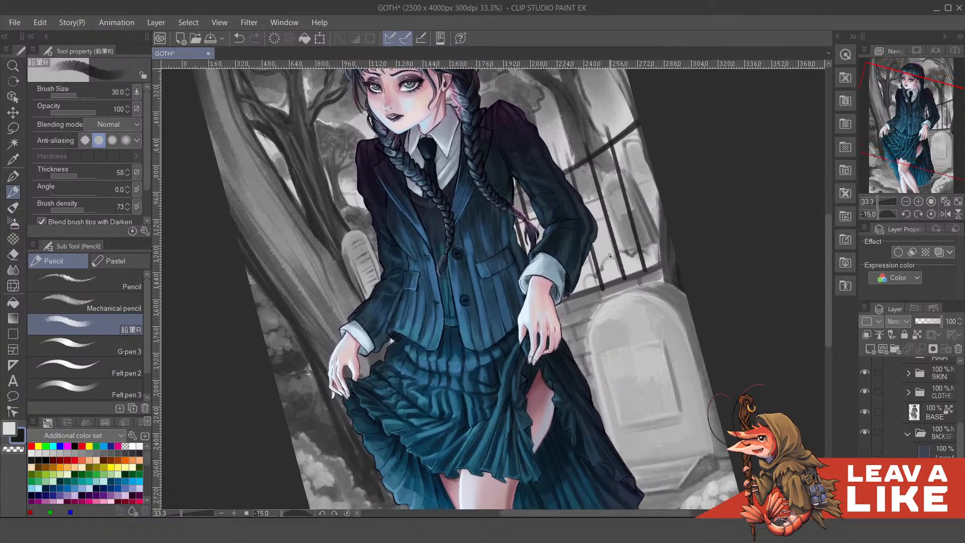
drag(578, 270, 668, 224)
key(ctrl+z)
drag(580, 270, 676, 228)
mouse_move(584, 267)
mouse_down()
mouse_move(672, 221)
mouse_move(650, 245)
mouse_up()
scroll(643, 291, down, 1)
key(asciicircum)
key(asciicircum)
key(asciicircum)
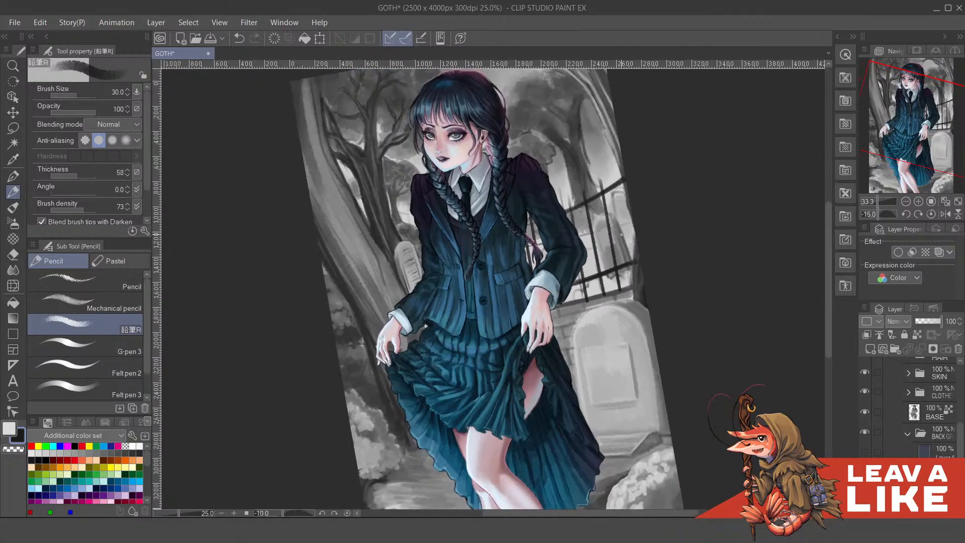
scroll(642, 291, down, 2)
scroll(649, 277, up, 4)
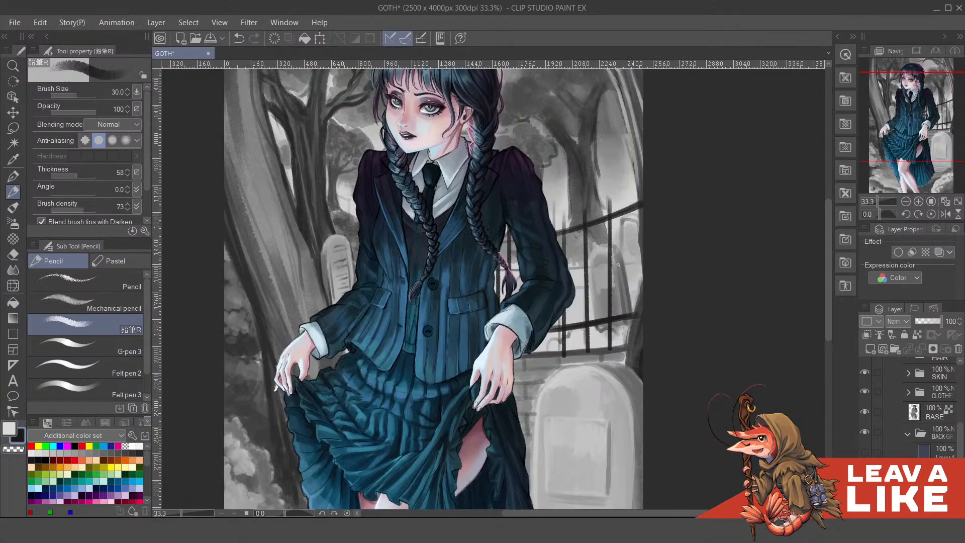
drag(652, 251, 647, 265)
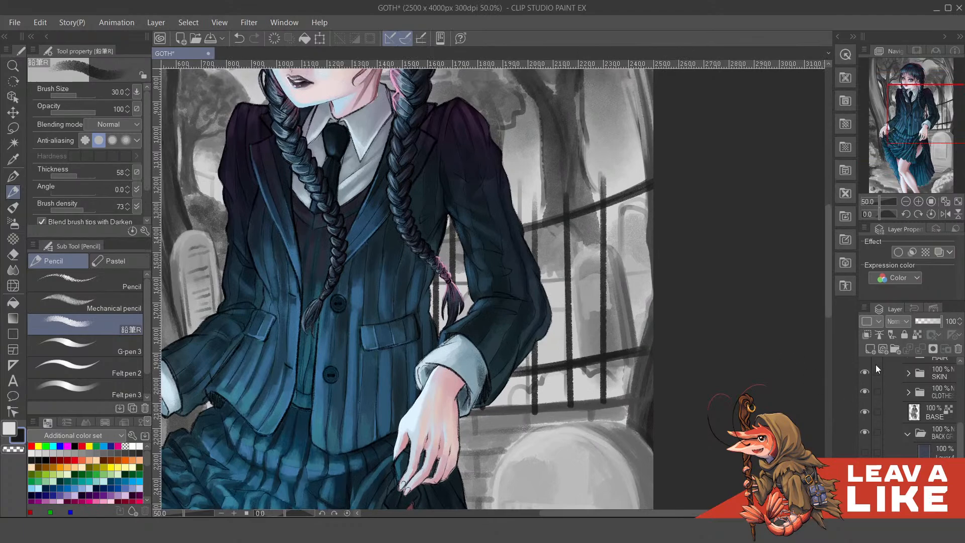
Add a new layer and draw a freehand vertical fence bar between the last bar and the canvas edge
click(872, 350)
mouse_move(624, 204)
mouse_down()
mouse_move(643, 409)
mouse_move(637, 256)
mouse_move(640, 360)
mouse_up()
key(ctrl+z)
drag(638, 281, 643, 406)
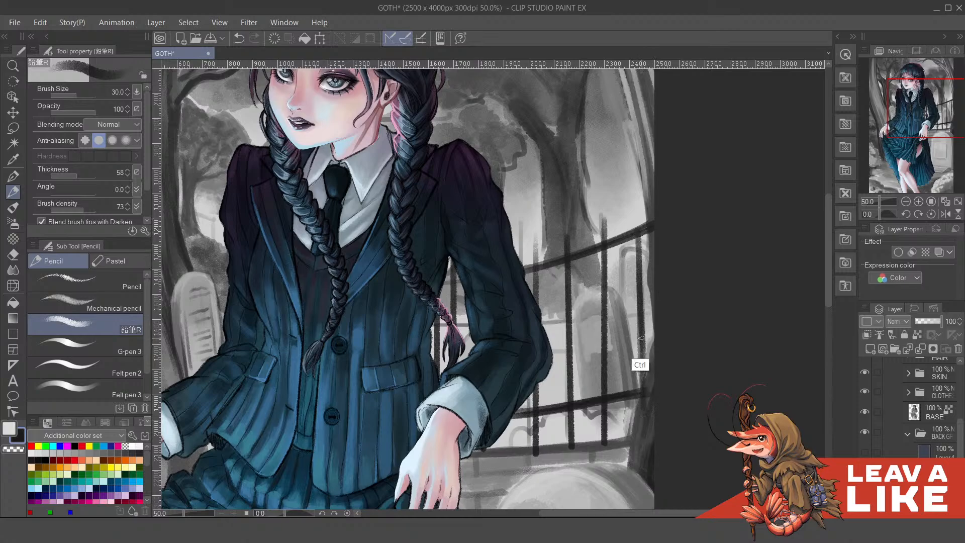
key(ctrl+z)
mouse_move(641, 328)
mouse_down()
mouse_move(642, 409)
mouse_move(641, 392)
mouse_up()
drag(632, 300, 630, 309)
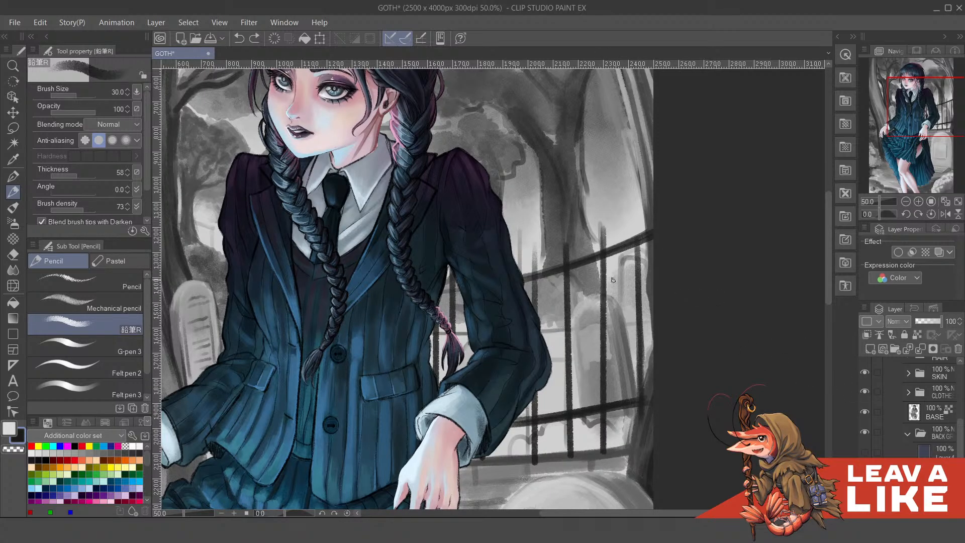
Try drawing curled ornaments beneath the upper fence rail with the 鉛筆R pencil at brush size 30
mouse_move(607, 280)
mouse_down()
mouse_move(625, 274)
mouse_move(623, 261)
mouse_move(620, 279)
mouse_move(582, 287)
mouse_up()
key(ctrl+z)
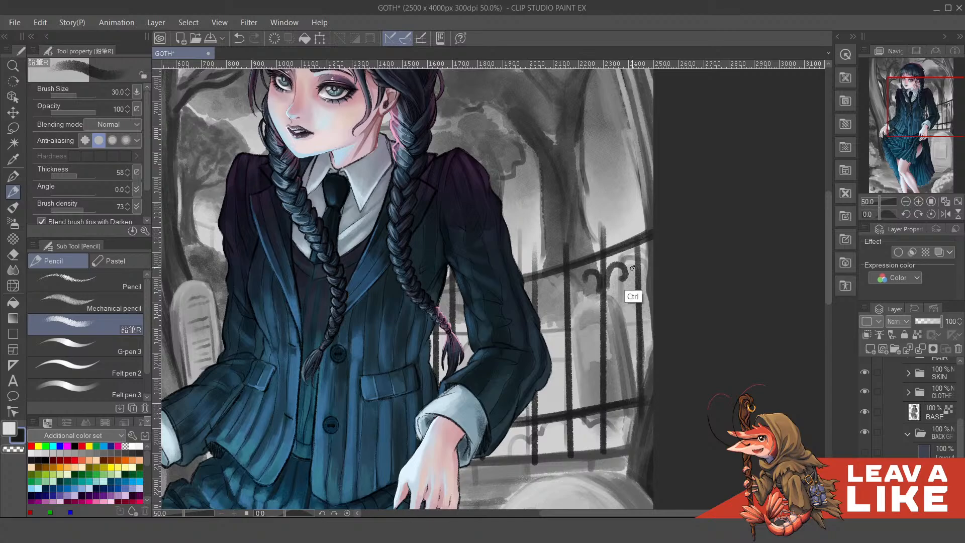
key(ctrl+z)
key(ctrl+z)
key(ctrl+z)
key(ctrl+z)
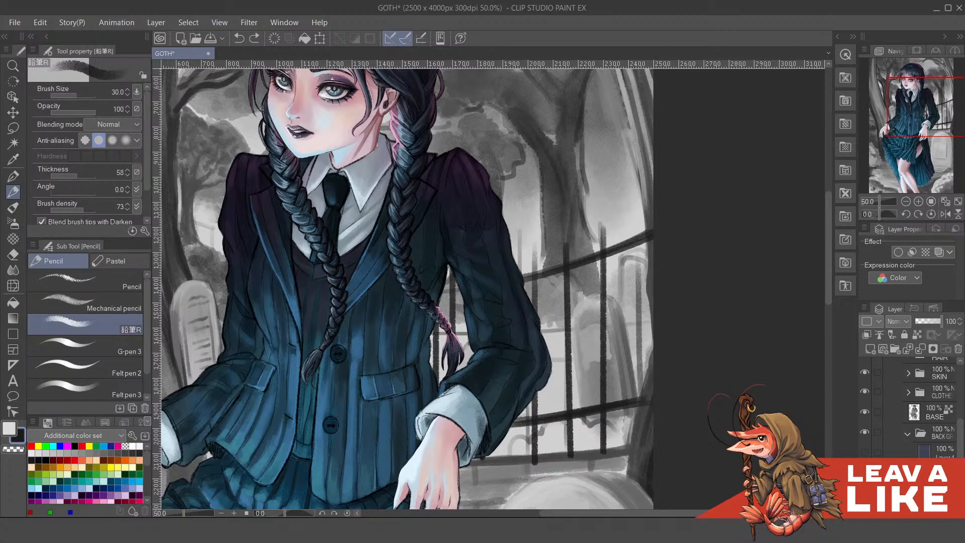
Redraw the outermost vertical fence bar near the canvas edge, running from above the upper rail down to the lower rail
key(ctrl+z)
drag(637, 242, 639, 385)
key(ctrl+z)
key(ctrl+z)
drag(636, 222, 641, 379)
drag(636, 252, 641, 400)
key(ctrl+z)
drag(641, 346, 643, 412)
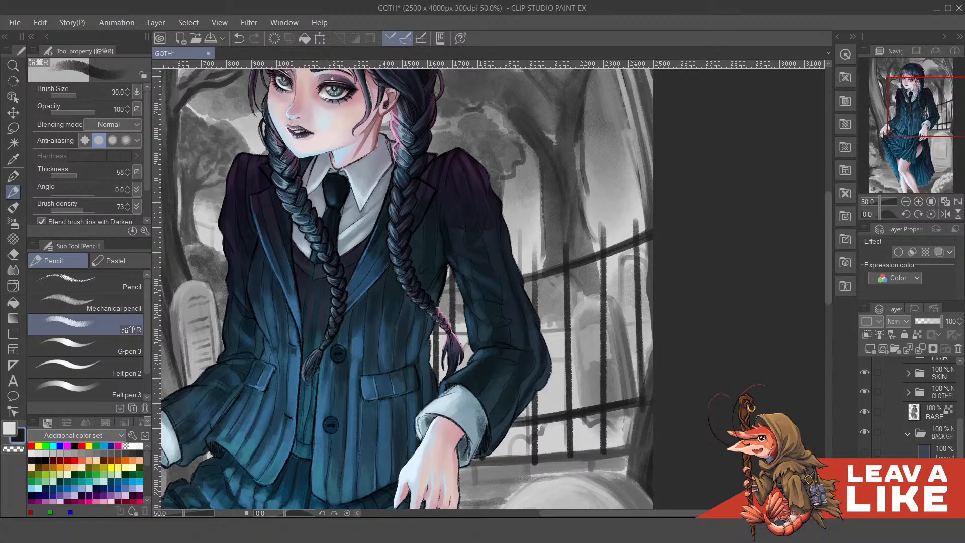
key(ctrl+z)
key(ctrl+y)
Hide the background, erase the stray bar stroke near the canvas edge with the Snap eraser at size 40, and show the background again
click(865, 491)
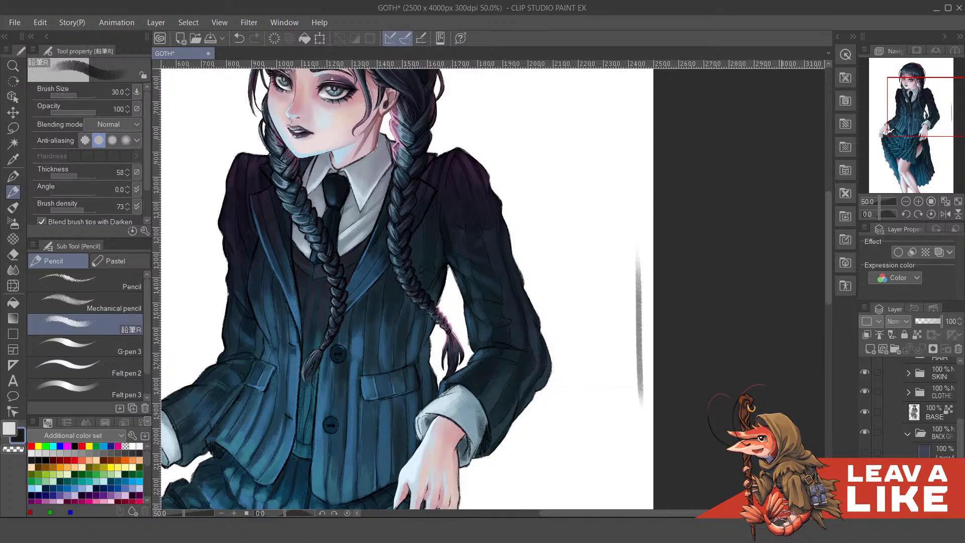
key(e)
drag(636, 233, 644, 383)
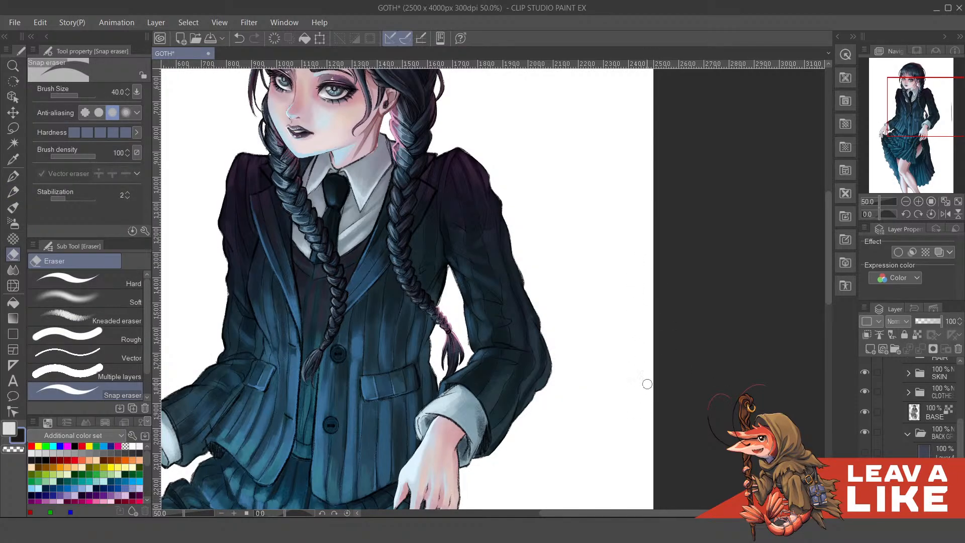
click(865, 491)
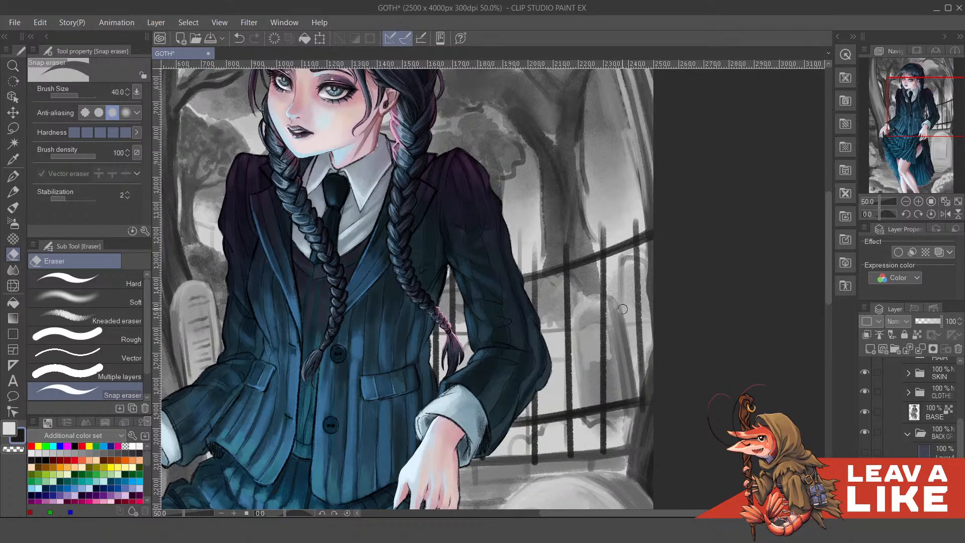
Try a curled ornament beneath the upper fence rail beside the outermost bars with the 鉛筆R pencil
key(p)
key(p)
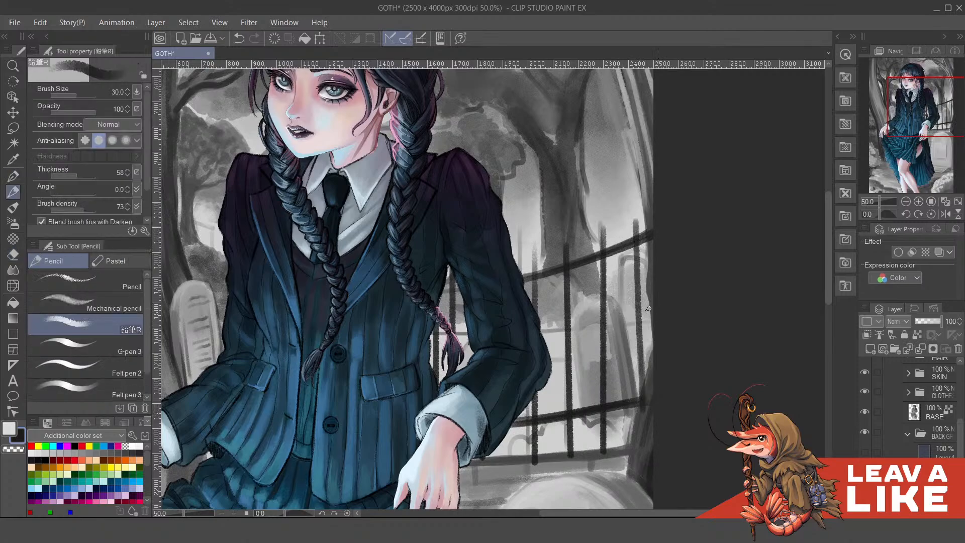
scroll(618, 296, up, 1)
mouse_move(620, 290)
mouse_down()
mouse_move(627, 300)
mouse_move(625, 283)
mouse_move(634, 302)
mouse_move(608, 305)
mouse_up()
key(ctrl+z)
key(ctrl+z)
key(ctrl+z)
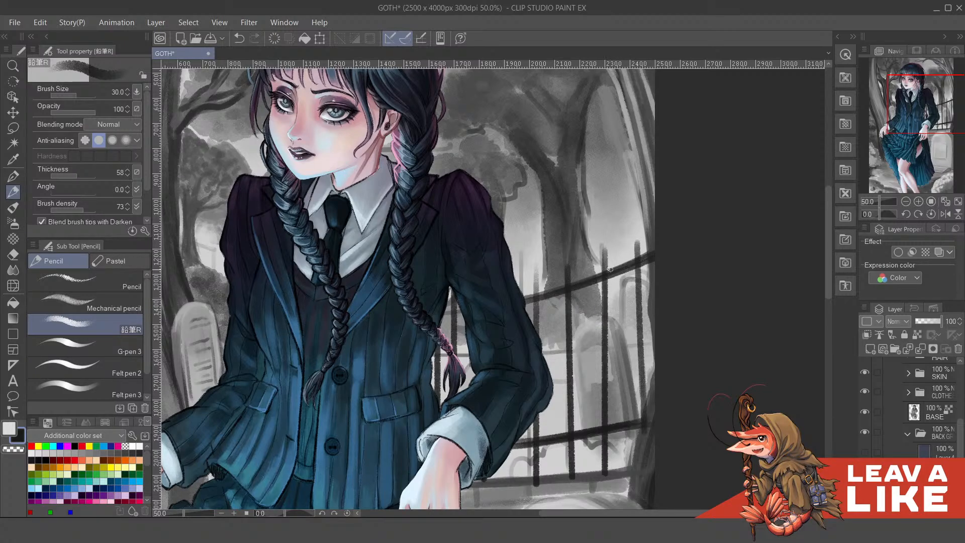
Try a hooked curl at the top of the fence bars, around the upper rail
scroll(610, 269, up, 1)
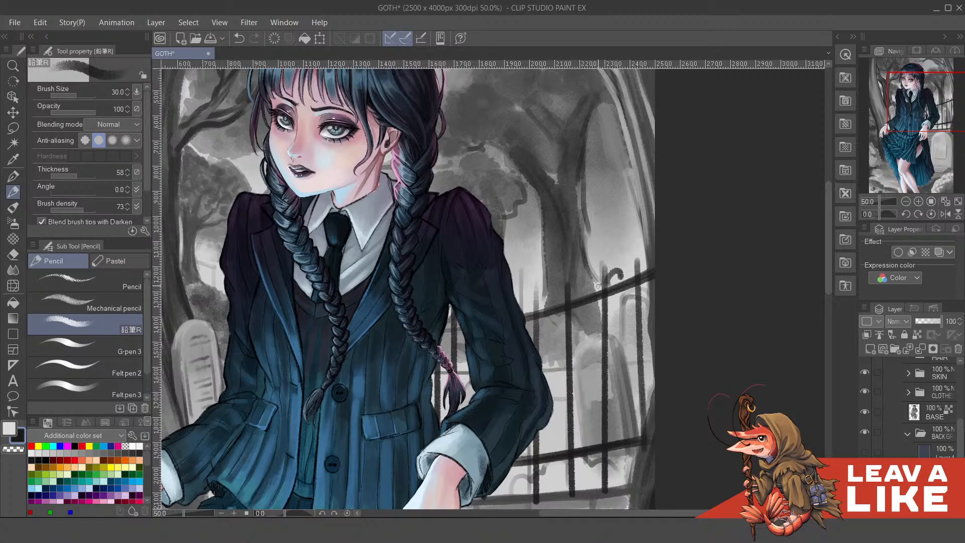
mouse_move(604, 288)
mouse_down()
mouse_move(601, 276)
mouse_move(588, 284)
mouse_move(633, 266)
mouse_move(635, 276)
mouse_up()
key(ctrl+z)
key(ctrl+z)
key(ctrl+z)
key(ctrl+z)
key(ctrl+z)
Reduce the 鉛筆R pencil to brush size 17 and strengthen the outermost vertical fence bar
key(bracketleft)
key(bracketleft)
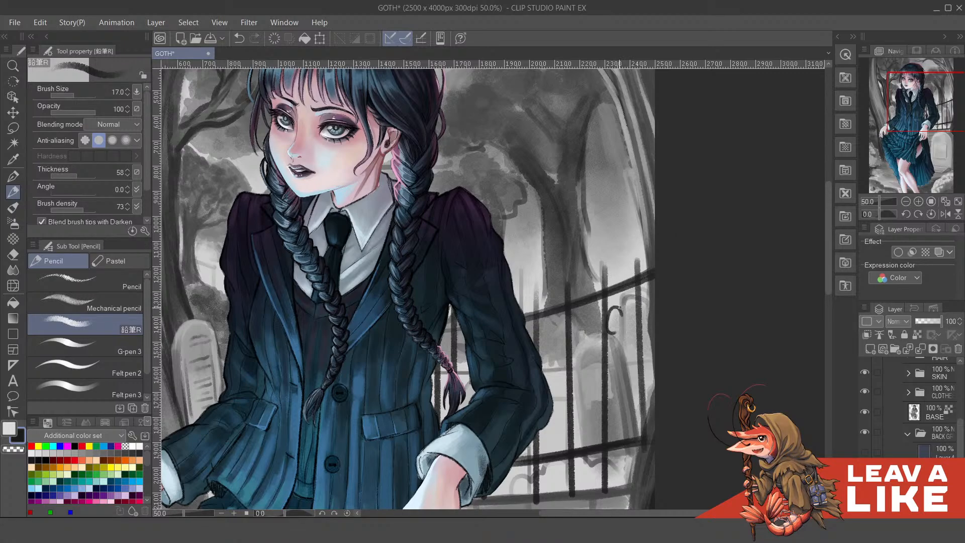
mouse_move(608, 325)
mouse_down()
mouse_move(609, 271)
mouse_move(603, 442)
mouse_up()
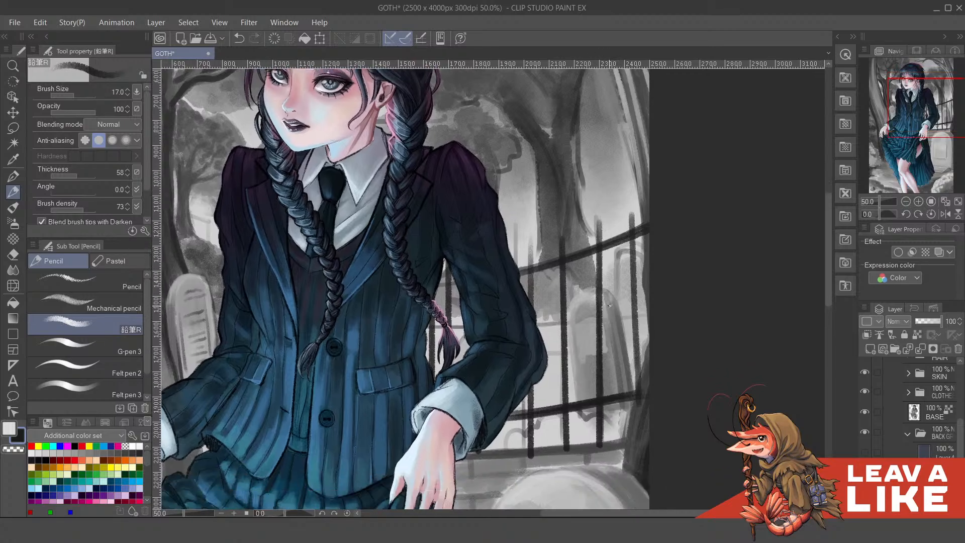
drag(631, 224, 633, 424)
key(ctrl+z)
mouse_move(633, 293)
mouse_down()
mouse_move(636, 414)
mouse_move(638, 369)
mouse_move(638, 392)
mouse_up()
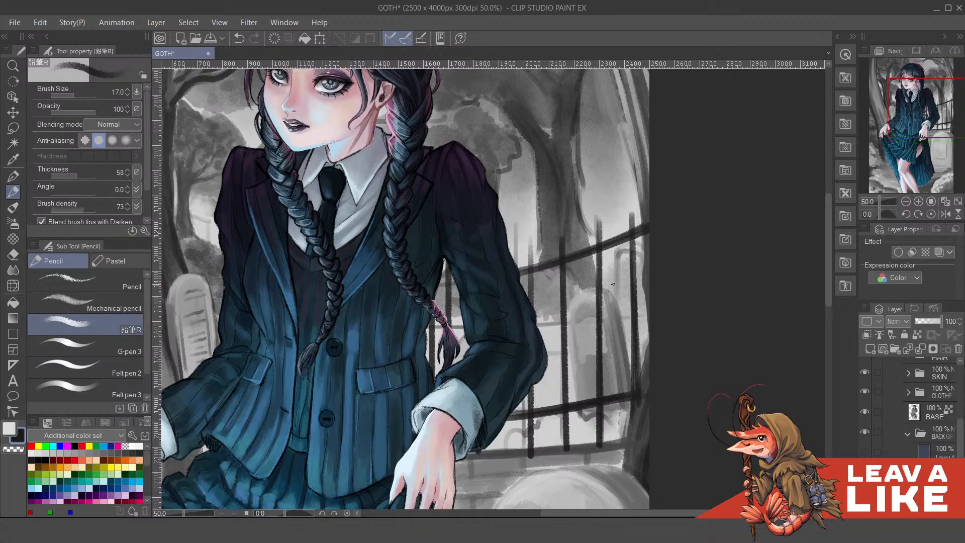
Draw a row of curled scroll ornaments between the bars just beneath the upper fence rail
drag(596, 250, 597, 348)
key(ctrl+z)
mouse_move(616, 279)
mouse_down()
mouse_move(614, 290)
mouse_move(607, 272)
mouse_move(611, 293)
mouse_move(626, 287)
mouse_move(612, 295)
mouse_move(639, 307)
mouse_move(588, 285)
mouse_move(597, 299)
mouse_move(582, 295)
mouse_move(594, 306)
mouse_move(583, 290)
mouse_move(592, 291)
mouse_move(569, 305)
mouse_move(592, 303)
mouse_up()
key(ctrl+z)
key(ctrl+z)
key(ctrl+z)
key(ctrl+z)
key(ctrl+z)
key(ctrl+z)
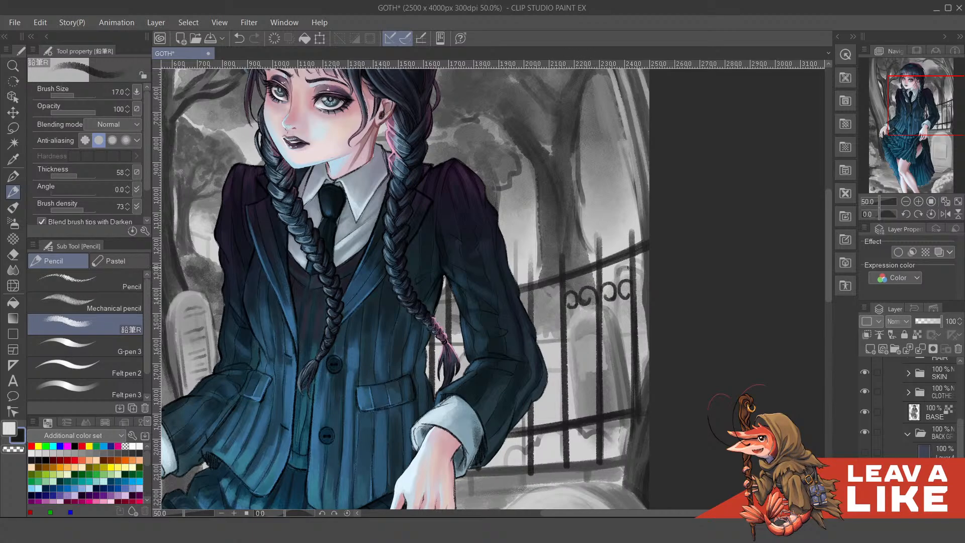
Extend the row of scroll ornaments with another curl in the bar gap closer to the jacket sleeve
drag(643, 267, 669, 266)
mouse_move(571, 305)
mouse_down()
mouse_move(585, 314)
mouse_move(582, 301)
mouse_move(586, 315)
mouse_move(583, 297)
mouse_move(588, 311)
mouse_move(559, 300)
mouse_move(558, 314)
mouse_up()
key(ctrl+z)
key(ctrl+z)
key(ctrl+z)
key(ctrl+z)
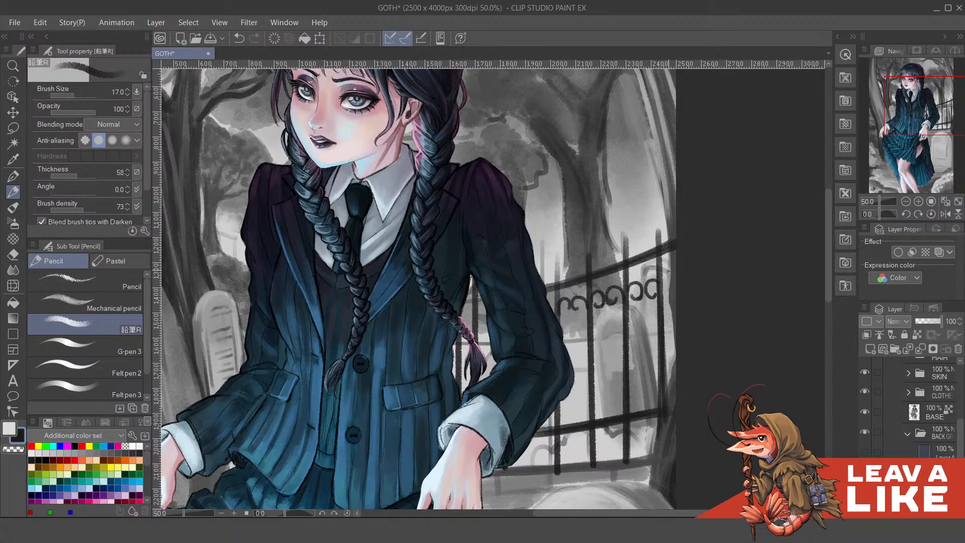
Mirror the canvas view horizontally and tilt it 20 degrees for work on the fence beside the sleeve
scroll(717, 120, down, 2)
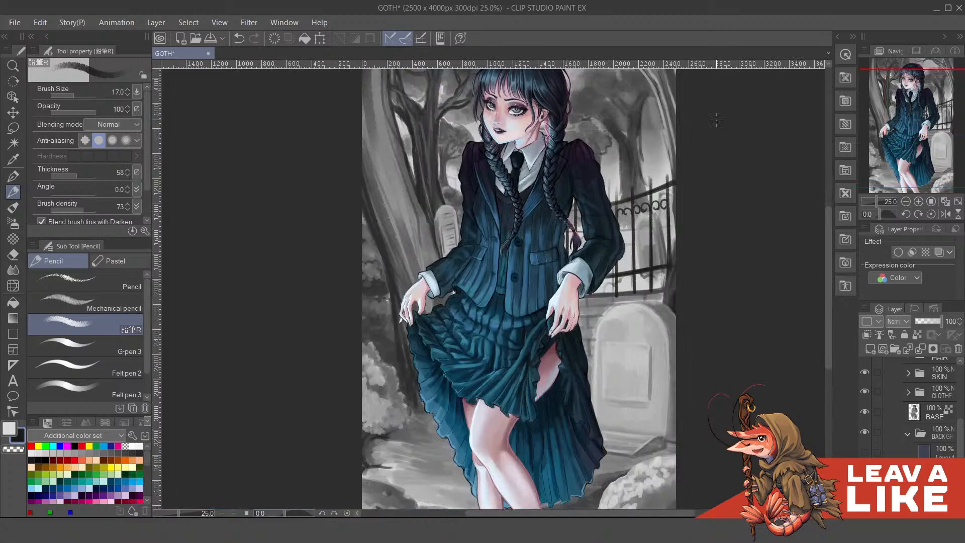
key(h)
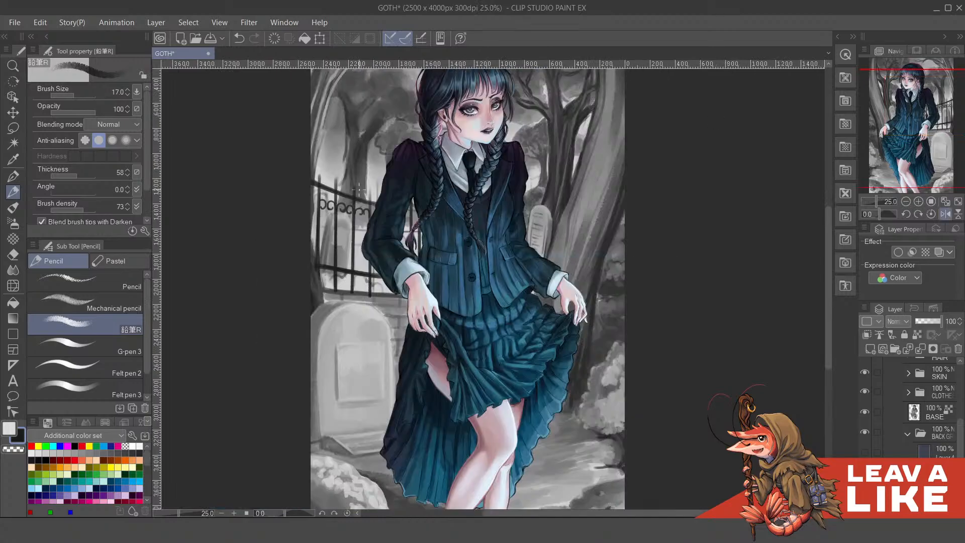
key(minus)
key(minus)
scroll(354, 259, up, 2)
drag(356, 278, 535, 234)
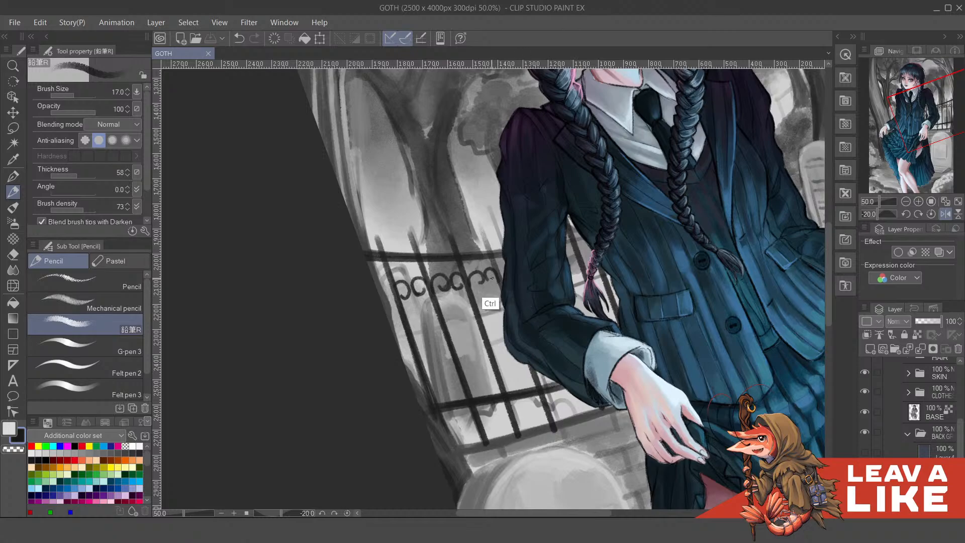
Draw the last scroll curls beneath the upper rail up to the jacket sleeve, and return the canvas rotation to 0
scroll(492, 304, up, 1)
drag(492, 305, 507, 336)
key(ctrl+z)
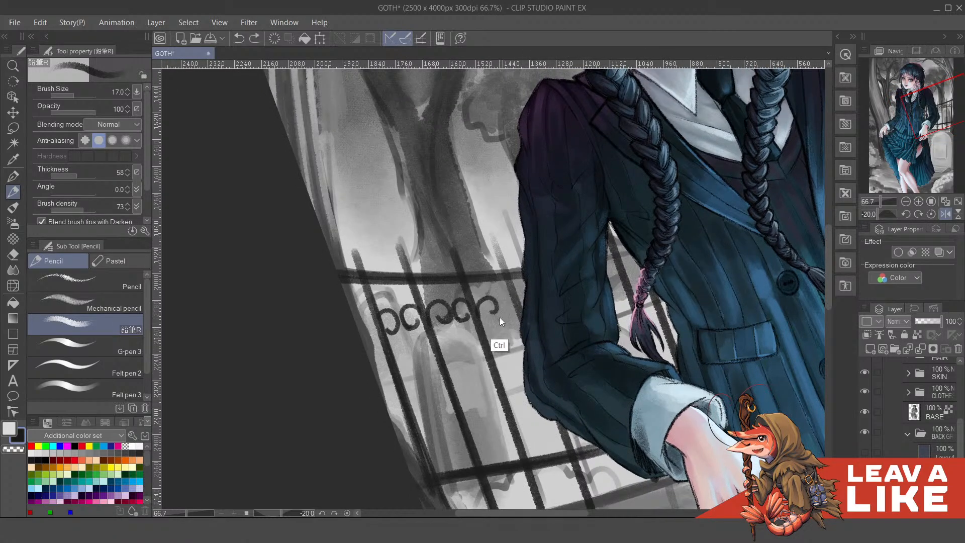
mouse_move(489, 307)
mouse_down()
mouse_move(478, 306)
mouse_move(486, 313)
mouse_move(498, 296)
mouse_move(516, 305)
mouse_move(506, 310)
mouse_up()
key(ctrl+z)
key(ctrl+z)
key(ctrl+z)
key(ctrl+z)
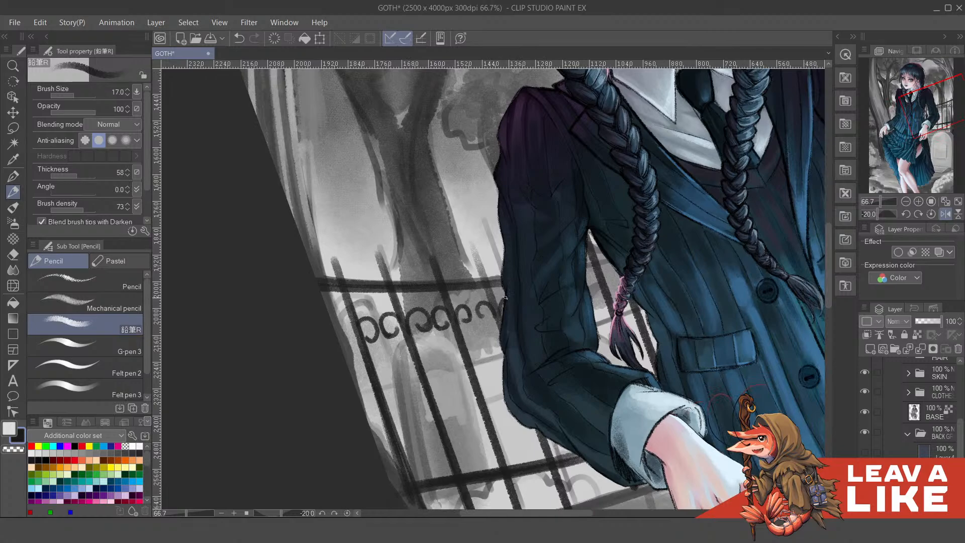
scroll(528, 276, down, 3)
key(asciicircum)
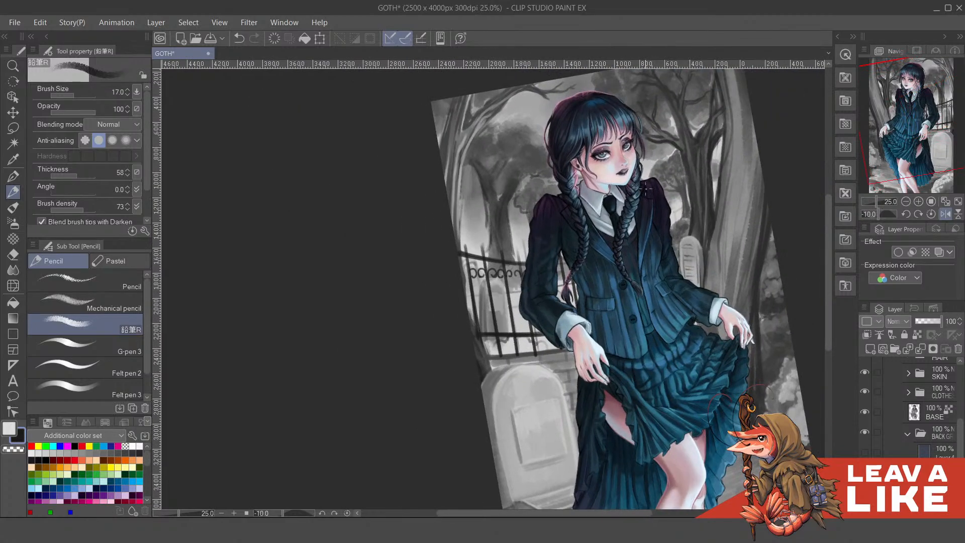
key(asciicircum)
key(asciicircum)
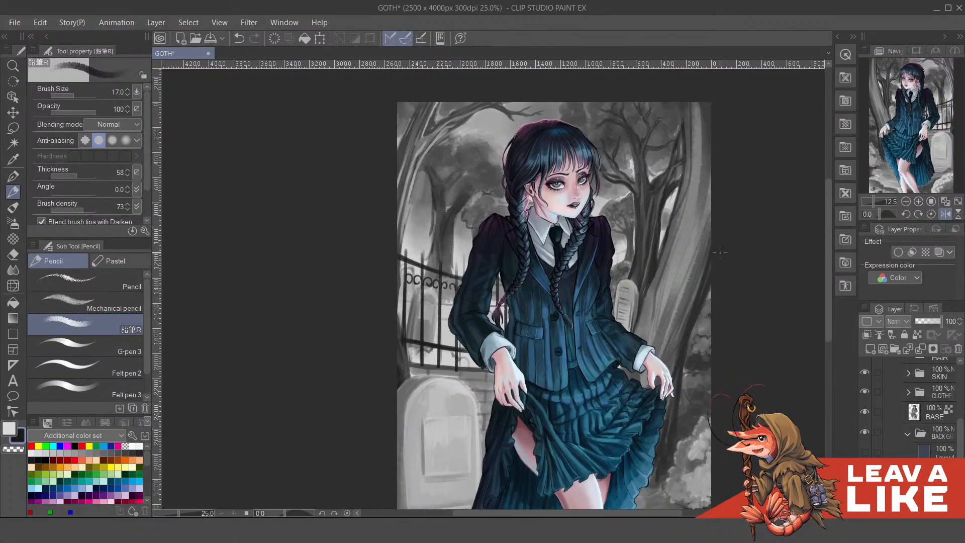
Turn off the horizontal mirroring of the canvas view and frame the girl and graveyard at 25% zoom
scroll(719, 268, down, 2)
key(h)
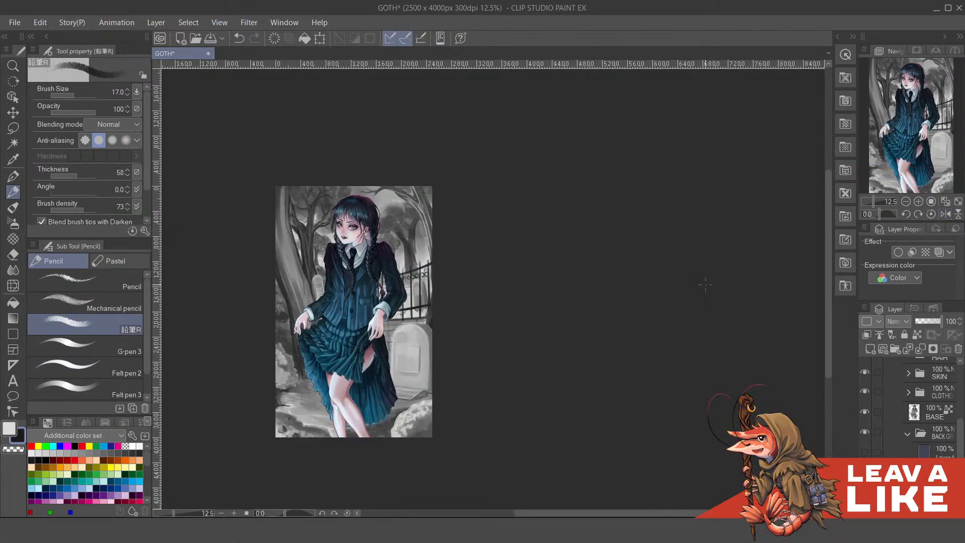
drag(563, 300, 644, 293)
scroll(558, 306, up, 2)
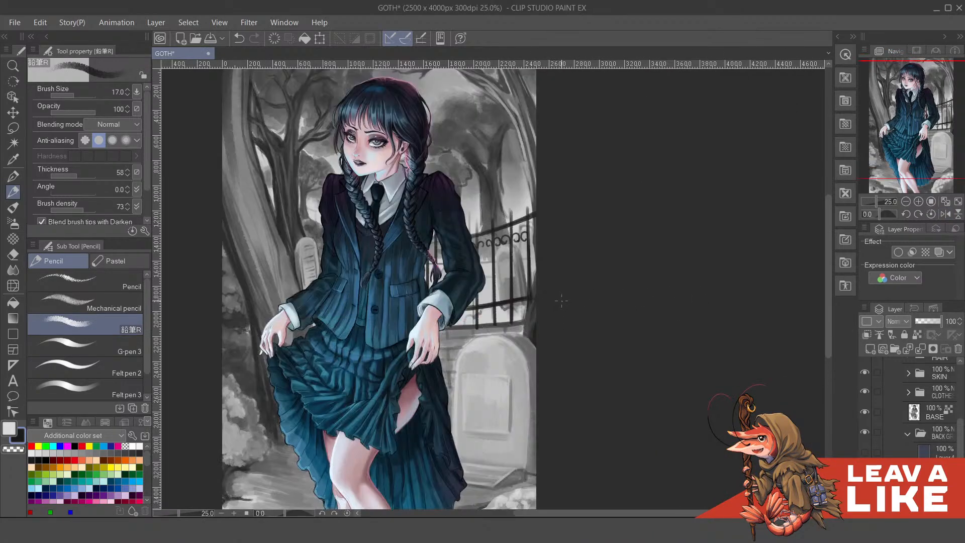
drag(508, 255, 635, 274)
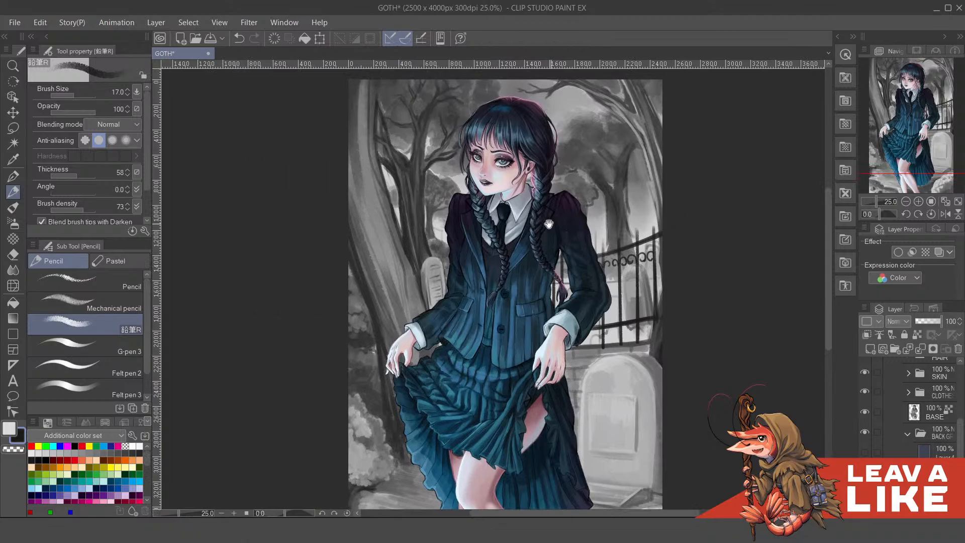
drag(549, 224, 611, 269)
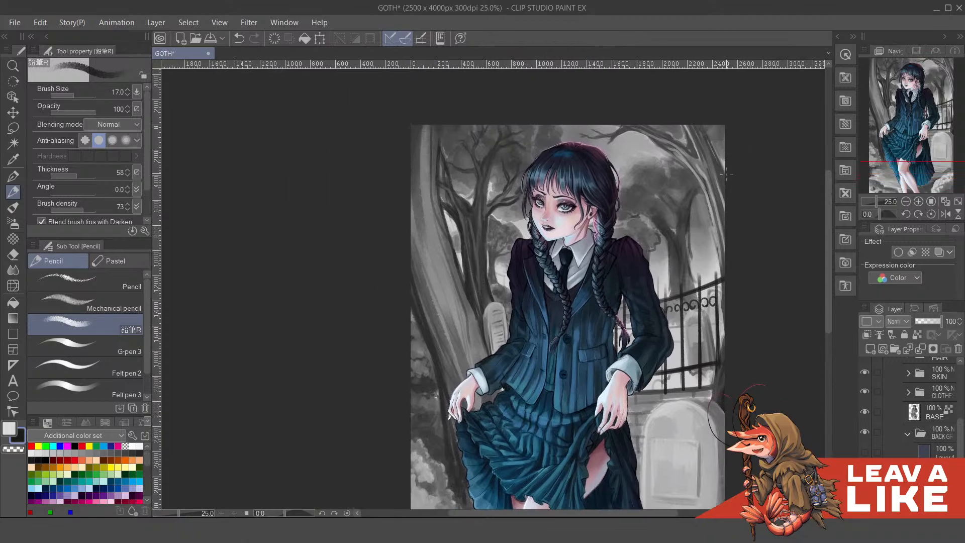
Continue the iron fence with a thin dark rail and bars in the gap between the large tree trunk and the jacket
drag(473, 291, 512, 310)
key(ctrl+z)
drag(714, 274, 678, 246)
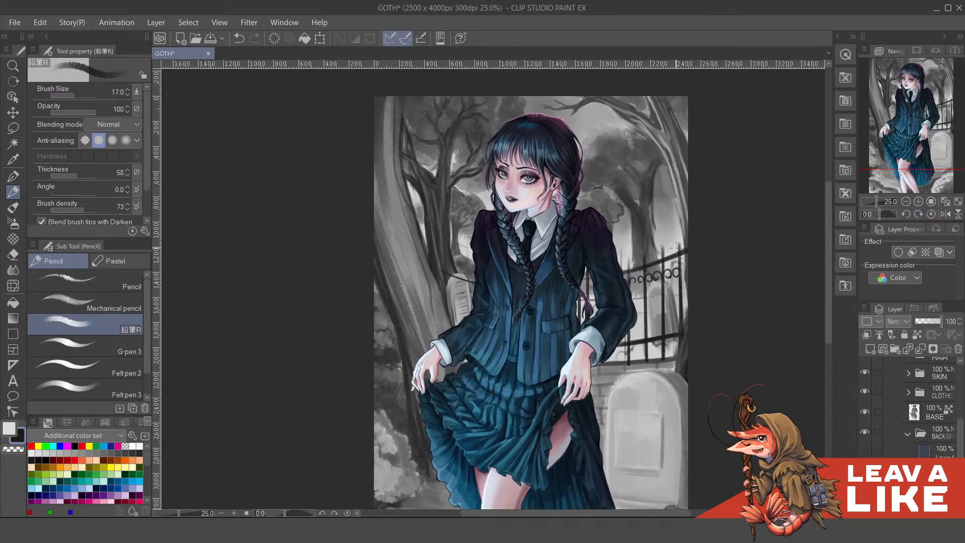
key(ctrl+z)
key(ctrl+y)
mouse_move(452, 279)
mouse_down()
mouse_move(460, 328)
mouse_move(470, 317)
mouse_up()
drag(739, 253, 723, 256)
key(ctrl+z)
key(ctrl+z)
key(ctrl+z)
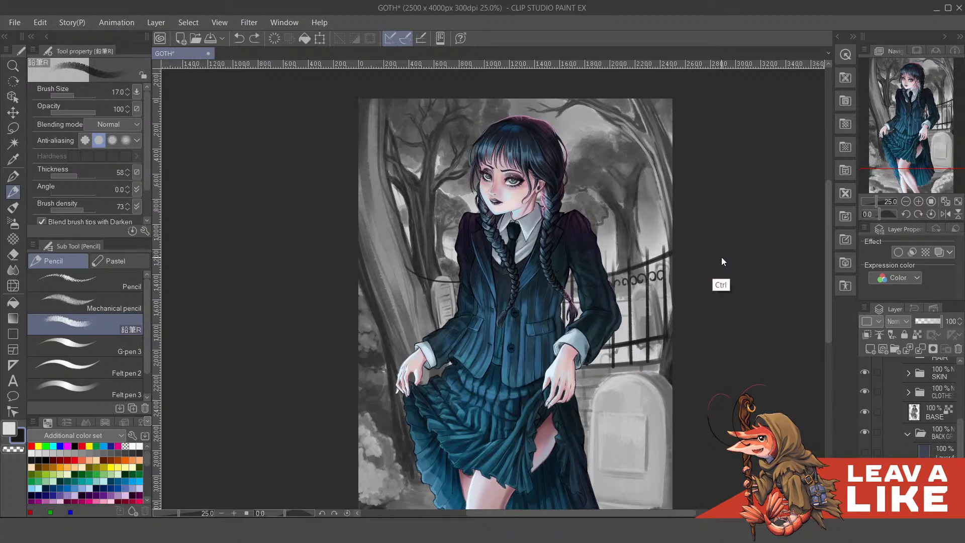
drag(646, 278, 652, 284)
mouse_move(436, 283)
mouse_down()
mouse_move(478, 295)
mouse_move(472, 327)
mouse_up()
key(ctrl+z)
drag(463, 285, 467, 334)
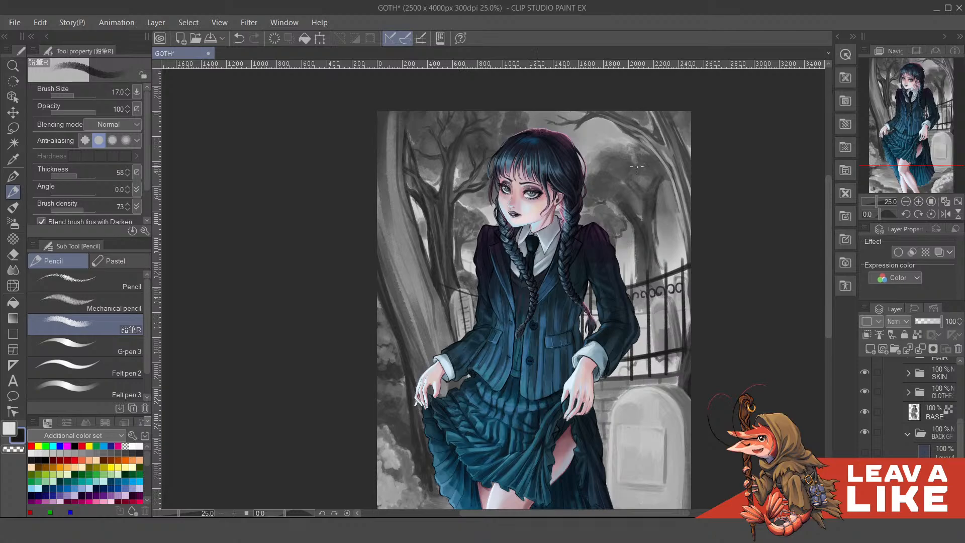
Examine the large tombstone, rocks, bushes and ground in the lower part of the background
drag(692, 284, 671, 277)
scroll(645, 227, down, 2)
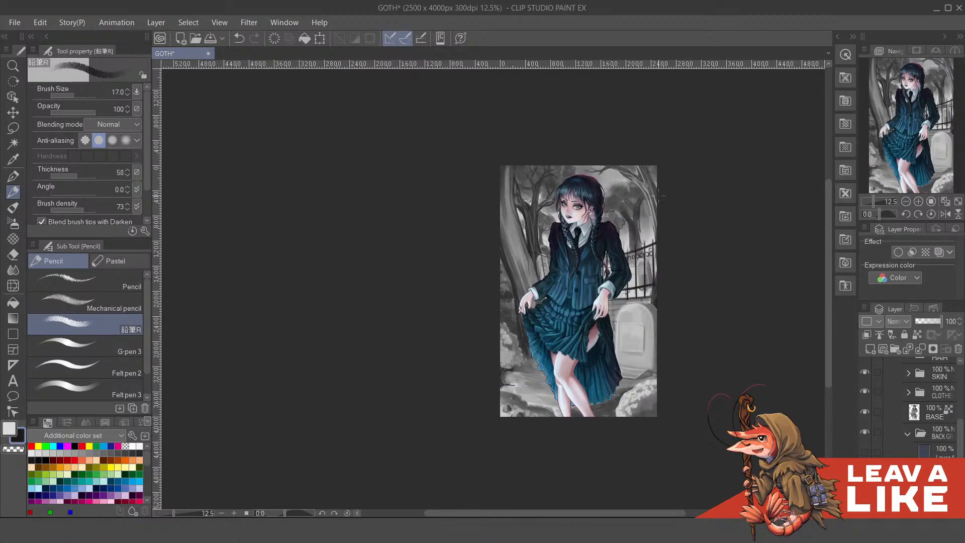
scroll(656, 196, up, 2)
mouse_move(679, 404)
mouse_down()
mouse_move(689, 293)
mouse_move(689, 312)
mouse_move(656, 231)
mouse_up()
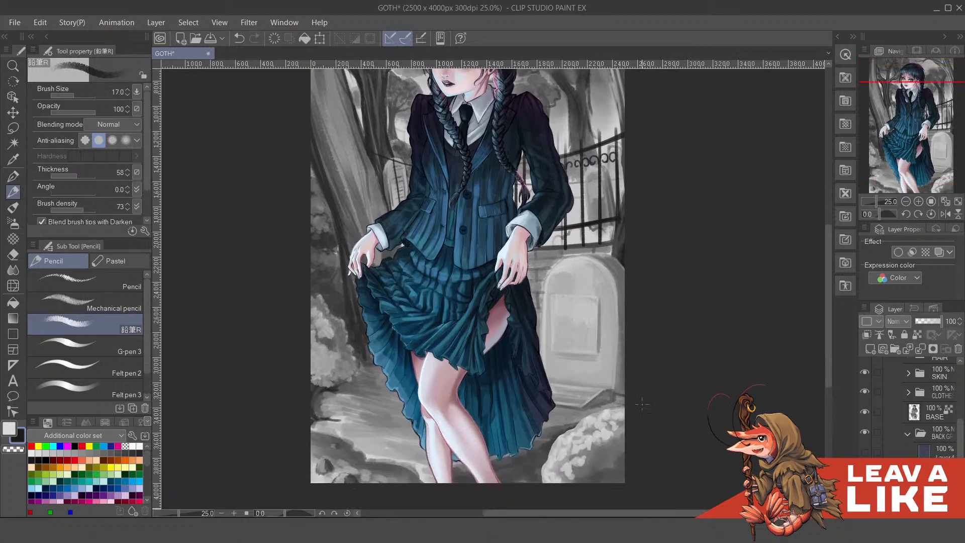
drag(646, 363, 644, 364)
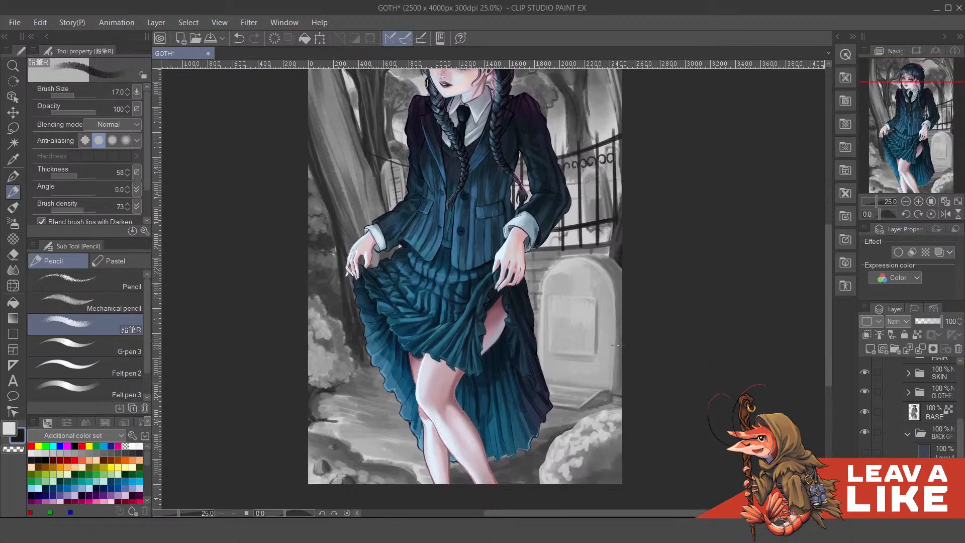
drag(634, 242, 688, 261)
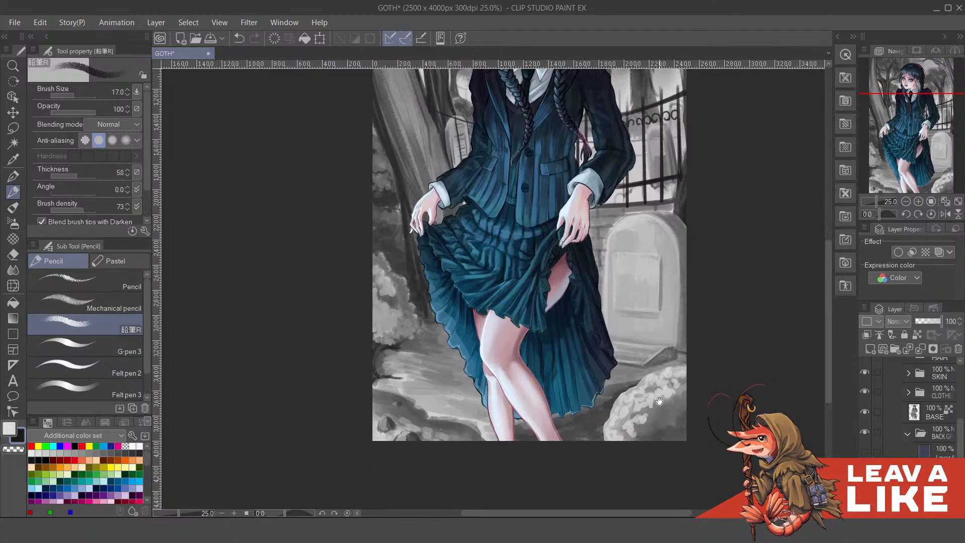
scroll(603, 302, up, 3)
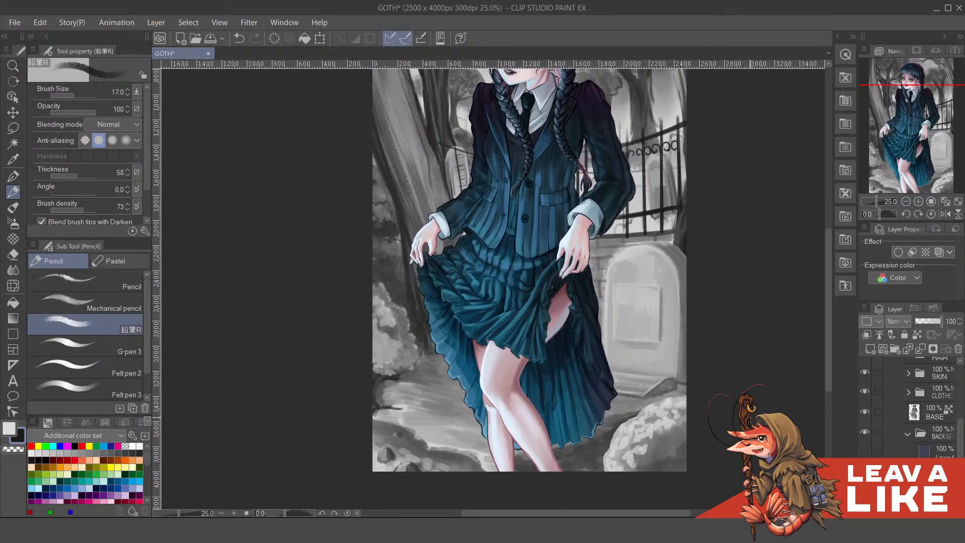
drag(694, 440, 643, 373)
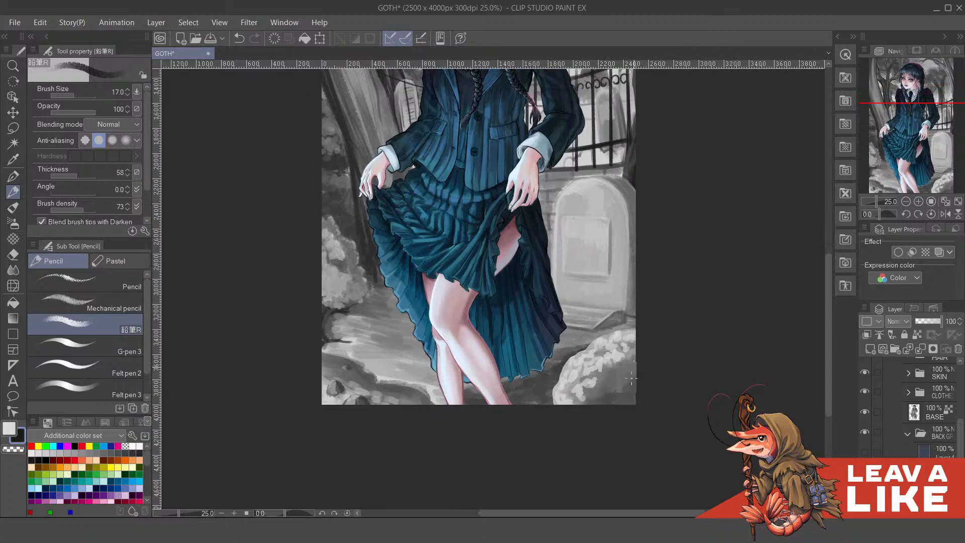
scroll(632, 376, up, 1)
scroll(551, 402, up, 1)
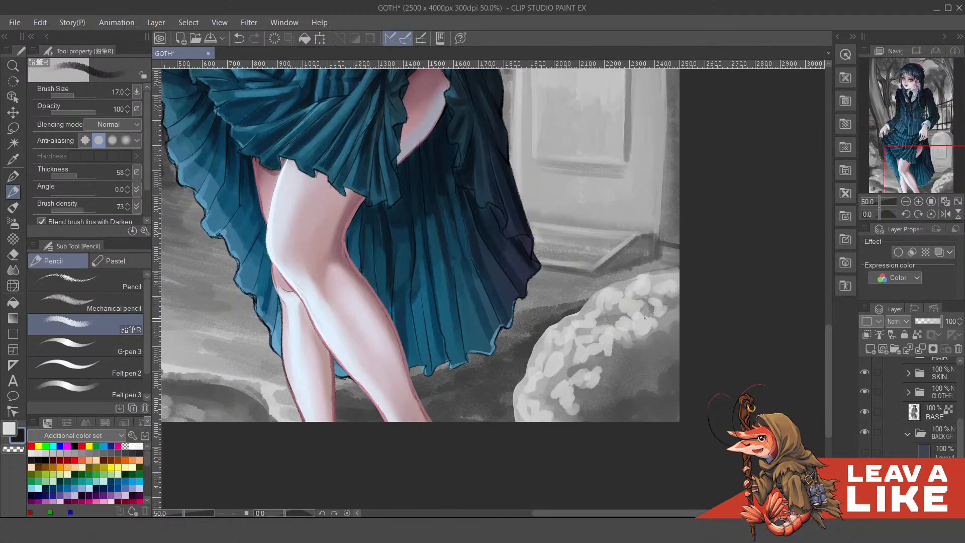
scroll(553, 371, down, 1)
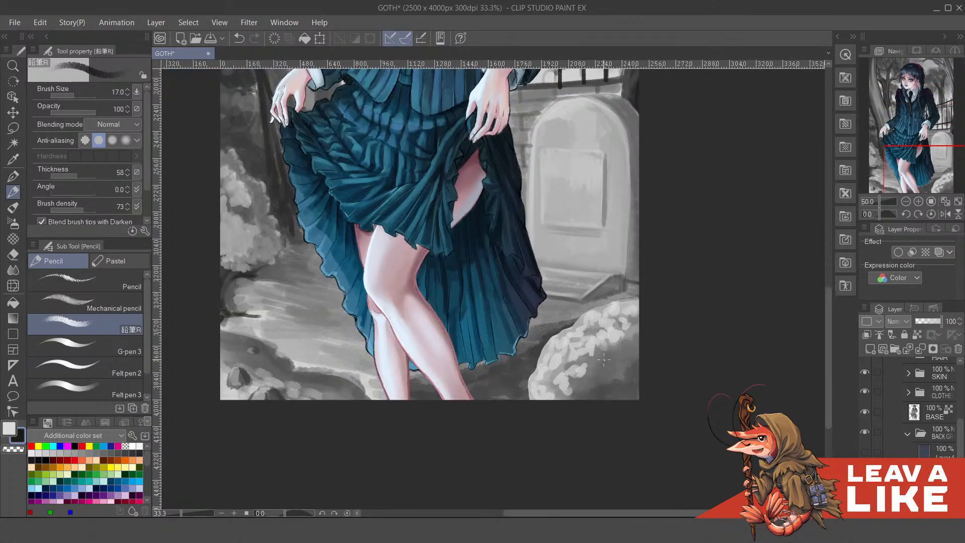
drag(507, 166, 543, 181)
drag(547, 242, 673, 401)
drag(447, 344, 471, 491)
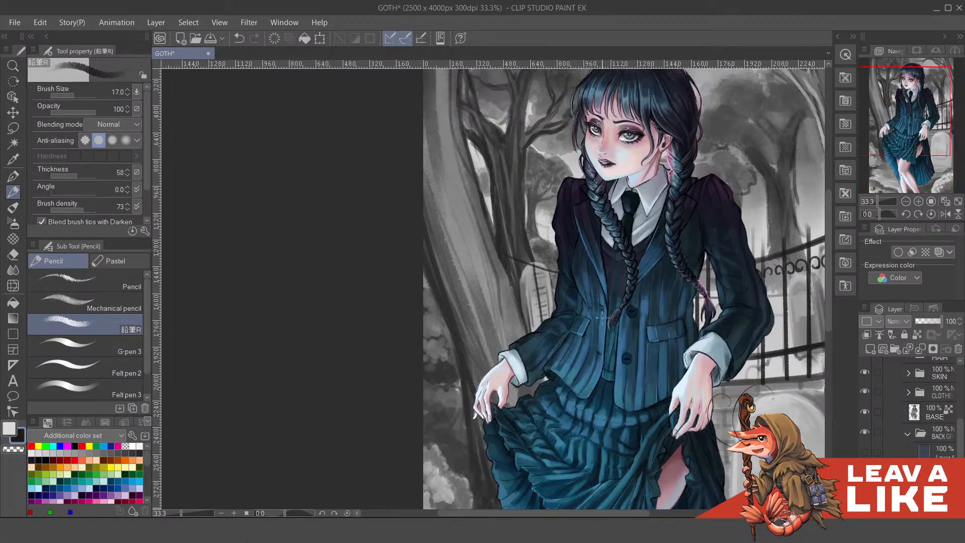
Examine the fence, trees and distant tombstones around the girl, and review the whole composition at a reduced zoom
scroll(687, 329, down, 1)
drag(713, 268, 546, 305)
drag(615, 284, 617, 308)
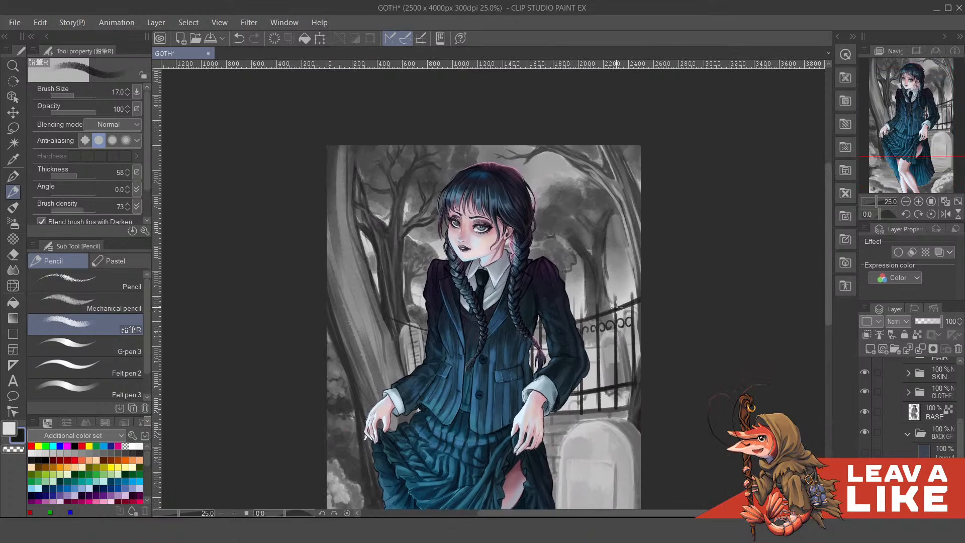
scroll(625, 286, up, 1)
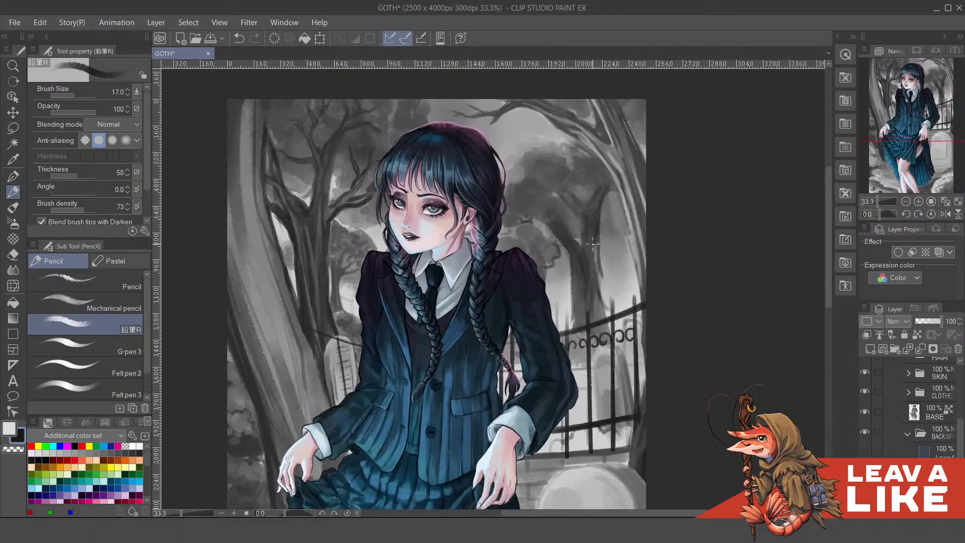
scroll(593, 297, down, 1)
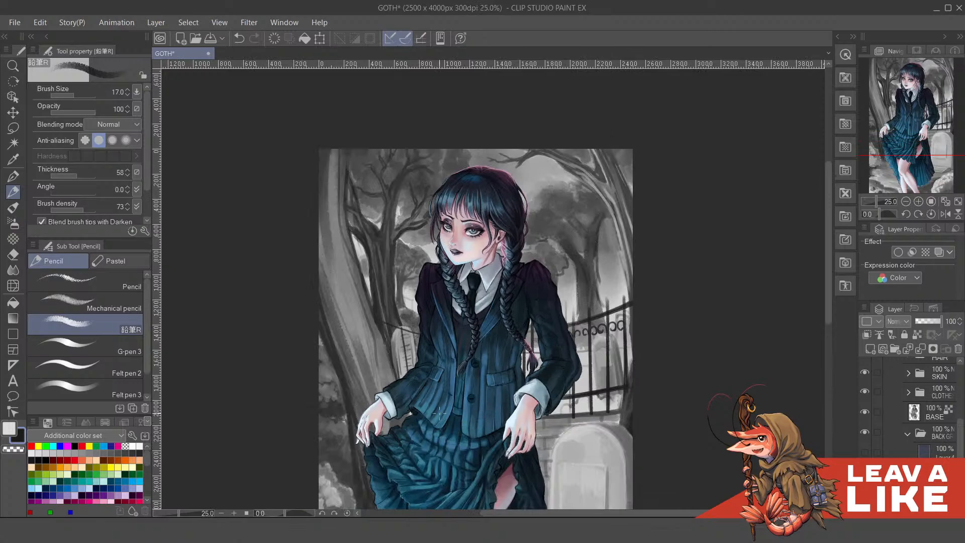
scroll(463, 408, down, 2)
scroll(548, 349, up, 2)
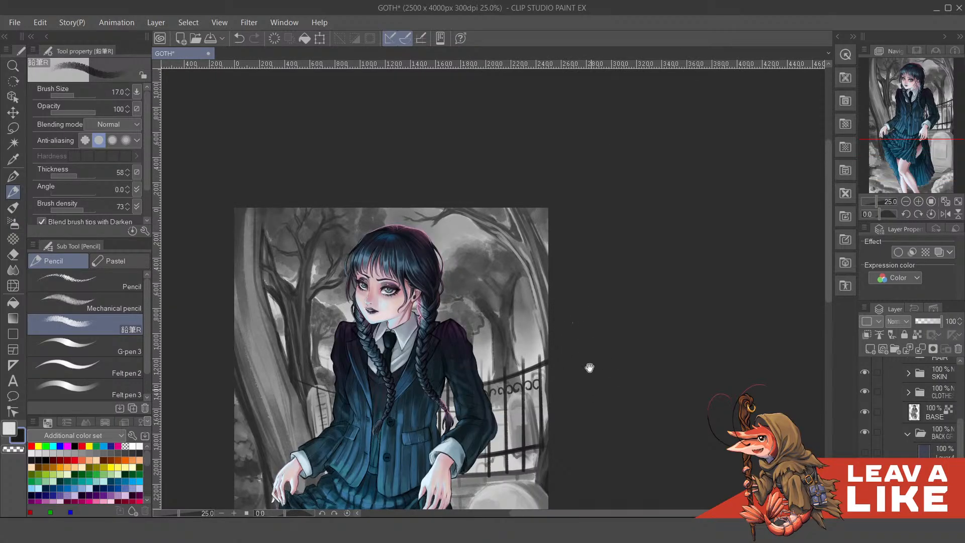
drag(588, 368, 612, 265)
mouse_move(623, 348)
mouse_down()
mouse_move(627, 323)
mouse_move(584, 334)
mouse_move(629, 332)
mouse_up()
scroll(618, 342, up, 1)
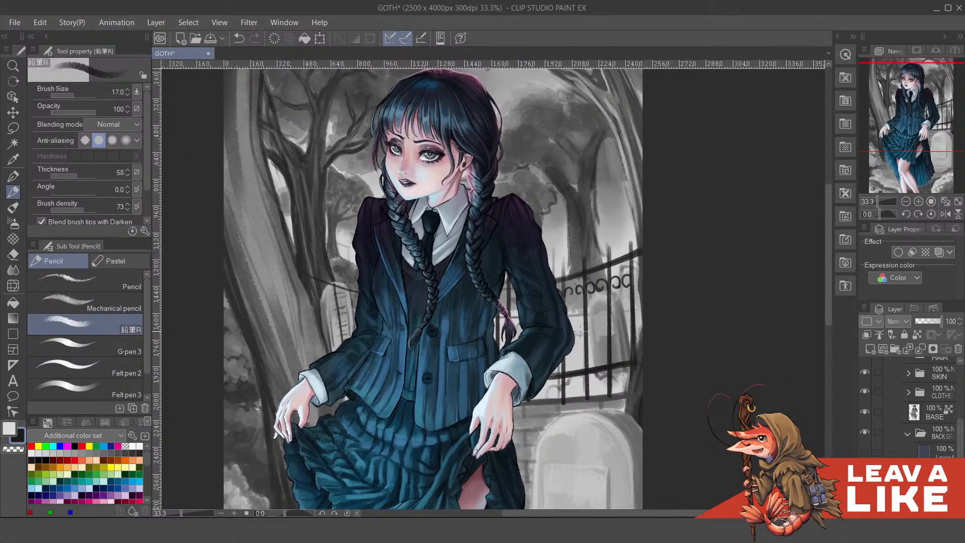
drag(596, 384, 590, 378)
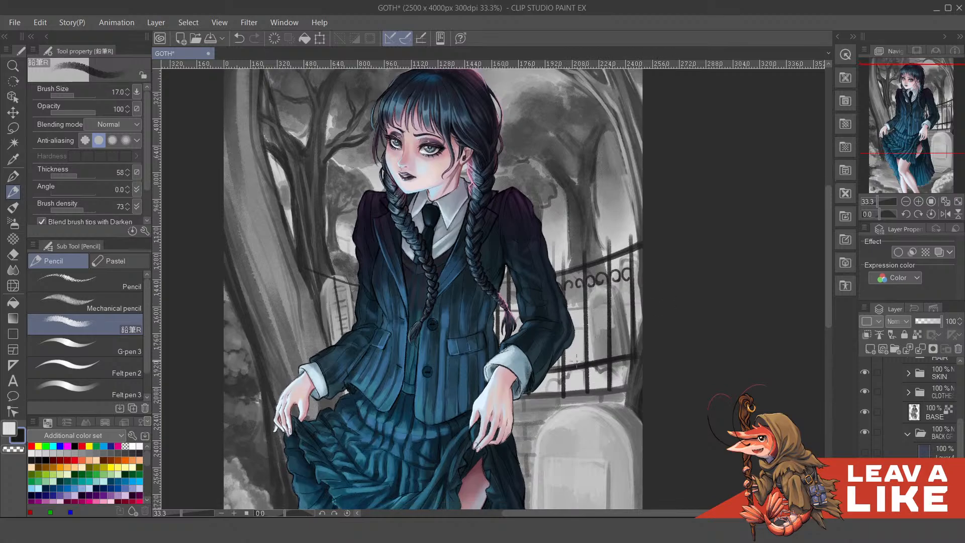
drag(636, 313, 657, 342)
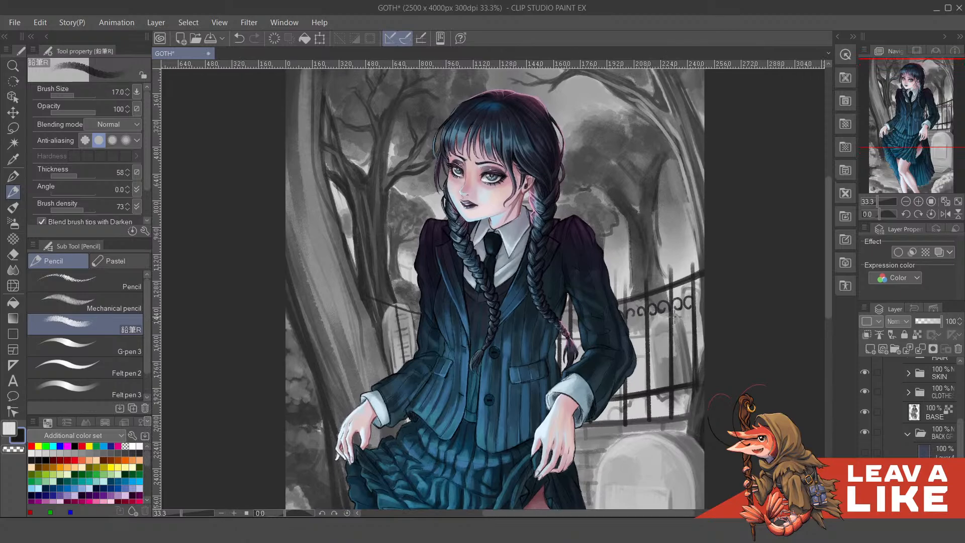
scroll(671, 322, down, 1)
scroll(716, 315, down, 2)
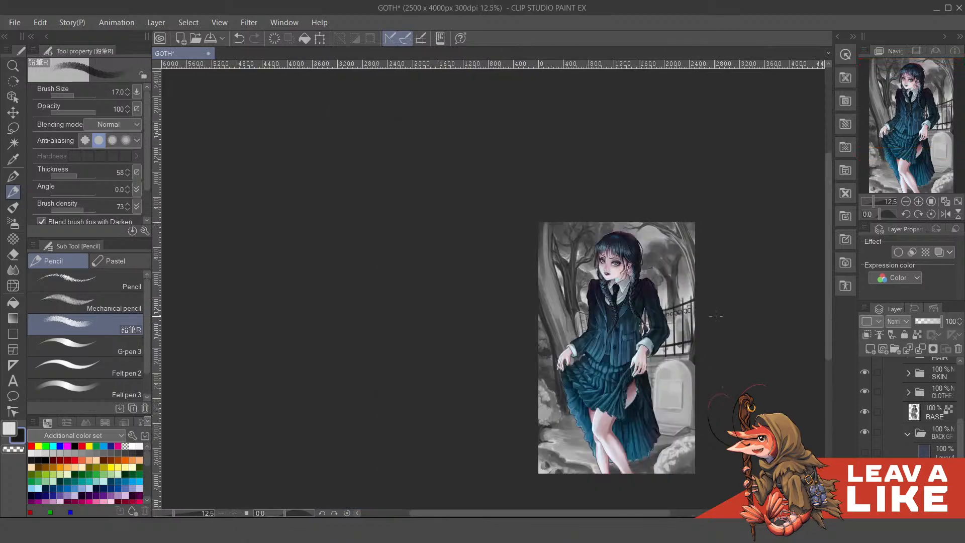
drag(716, 315, 635, 286)
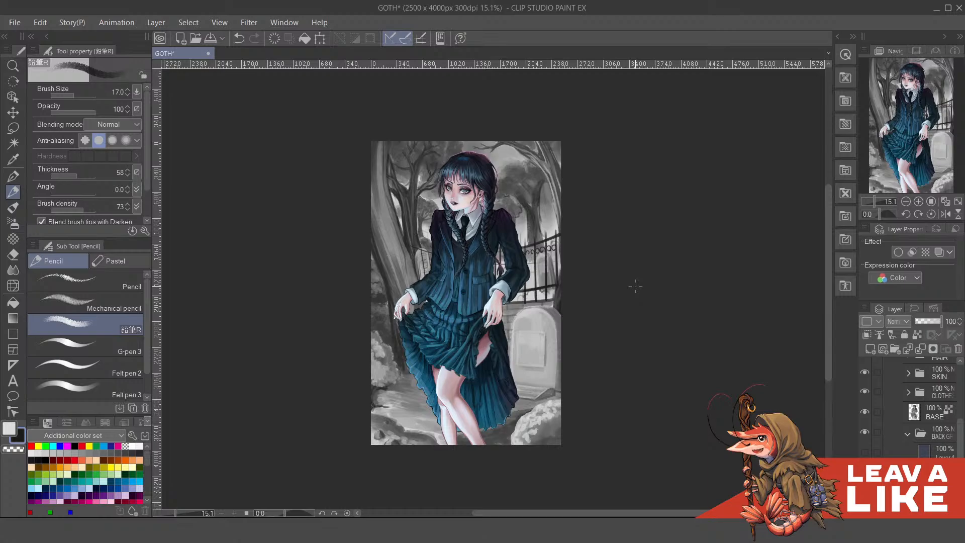
drag(561, 291, 627, 305)
drag(589, 370, 660, 369)
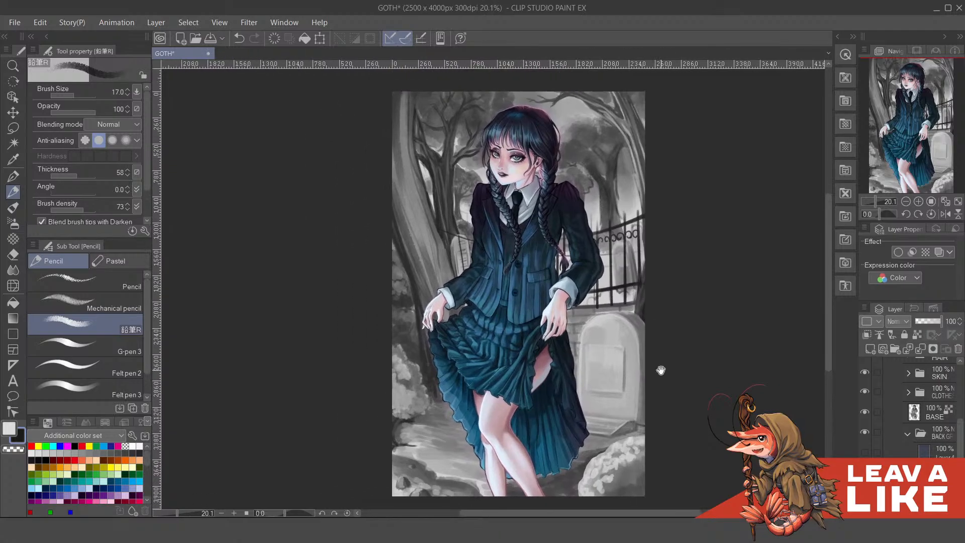
scroll(583, 230, up, 1)
drag(594, 247, 579, 255)
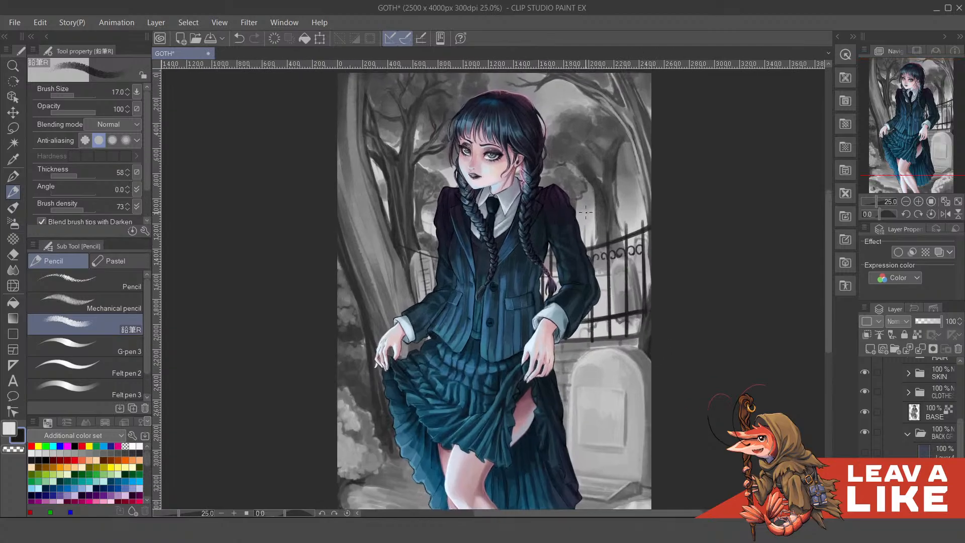
scroll(578, 221, up, 2)
drag(573, 202, 573, 259)
scroll(583, 234, up, 1)
scroll(581, 231, down, 2)
scroll(582, 232, down, 1)
scroll(574, 259, up, 1)
drag(605, 339, 593, 329)
drag(668, 380, 653, 341)
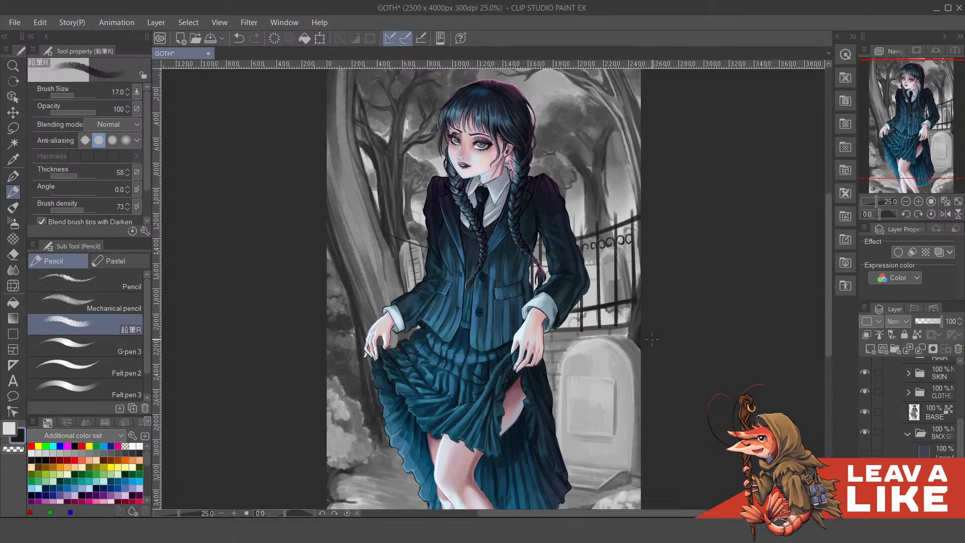
scroll(653, 340, up, 1)
drag(530, 282, 565, 318)
drag(593, 187, 617, 249)
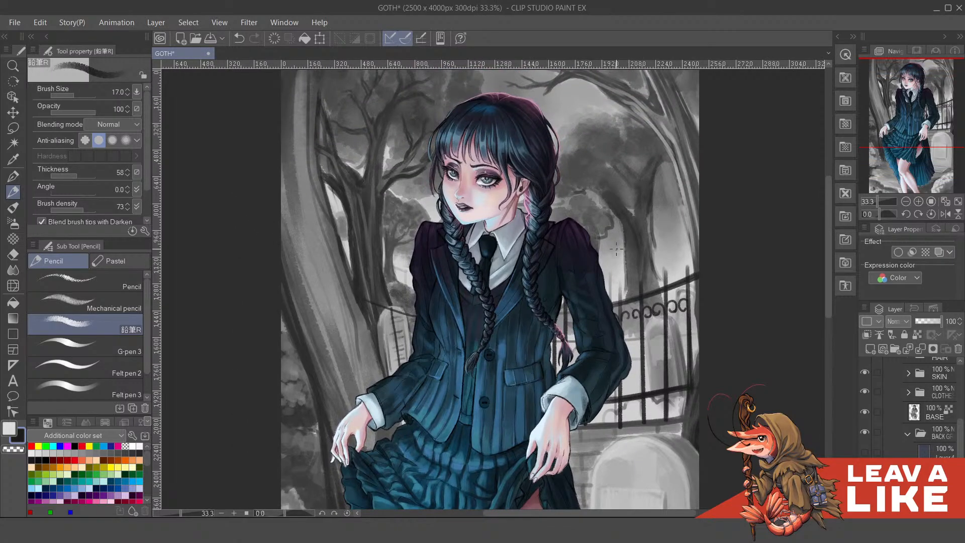
drag(510, 400, 528, 334)
scroll(514, 355, down, 1)
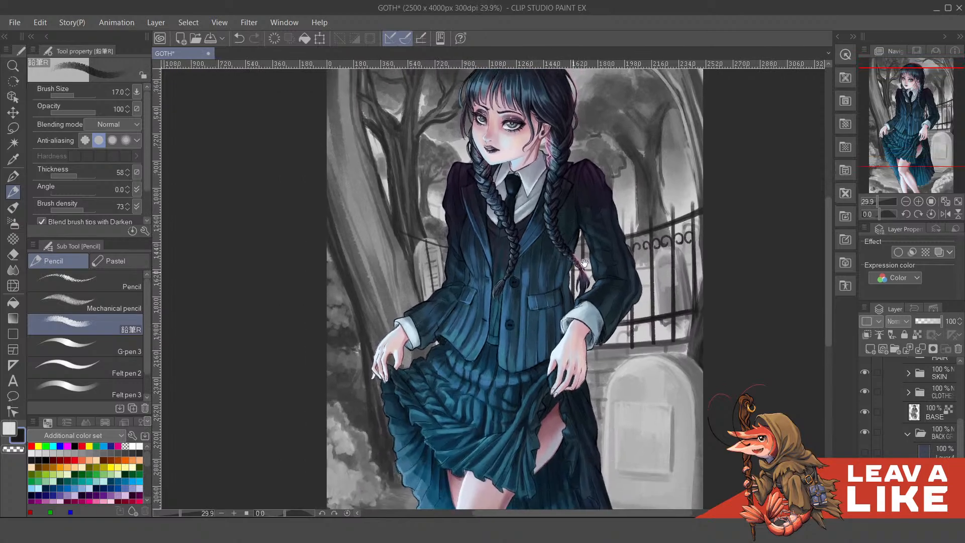
drag(584, 264, 585, 277)
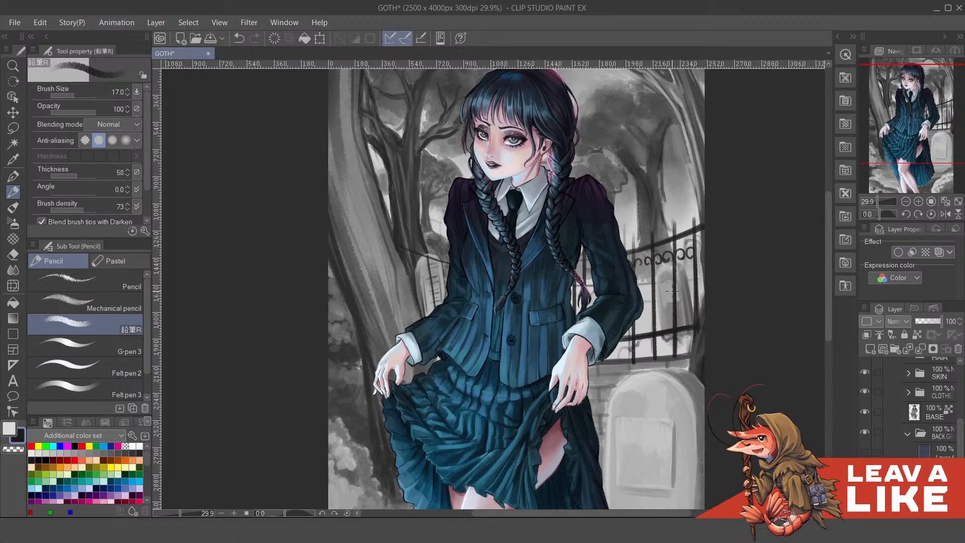
drag(765, 287, 769, 257)
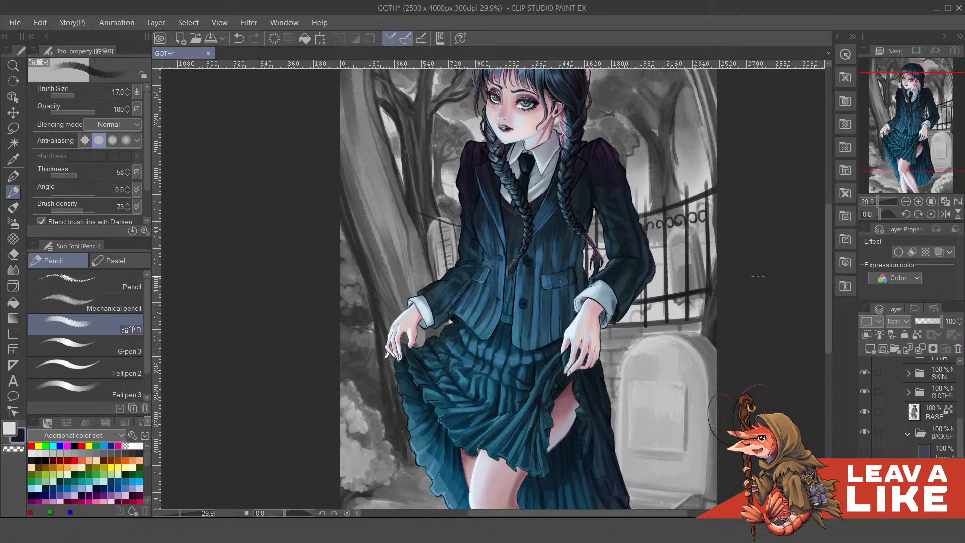
scroll(760, 291, down, 1)
drag(760, 291, 754, 331)
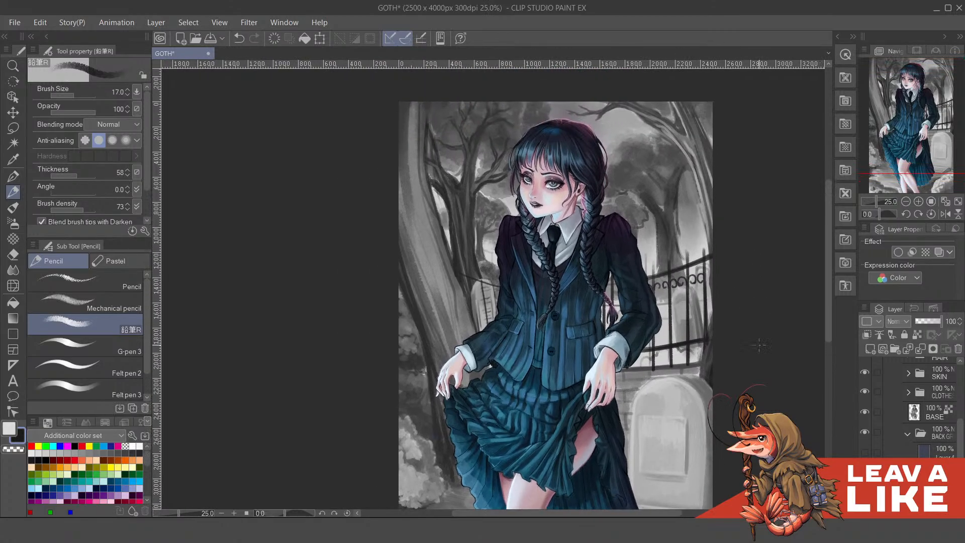
drag(723, 242, 715, 229)
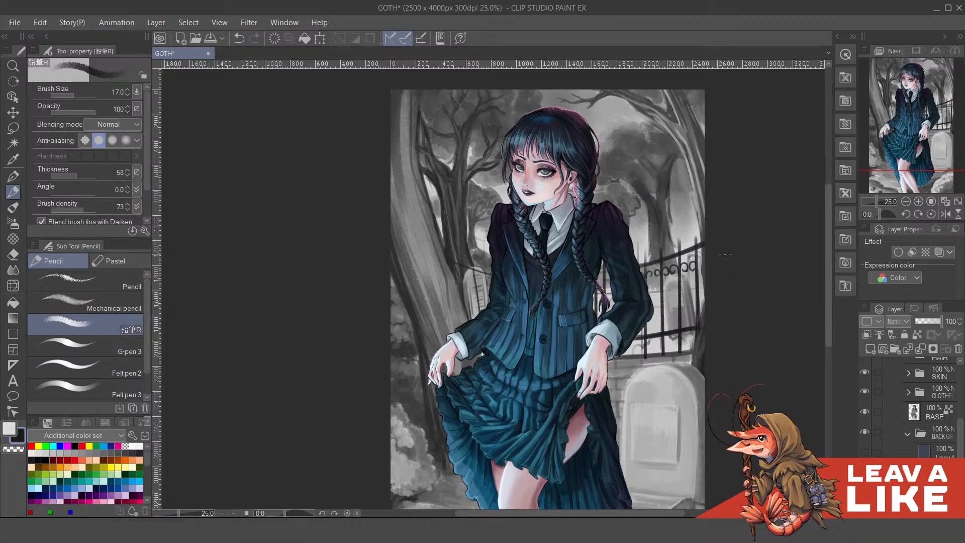
scroll(725, 254, down, 3)
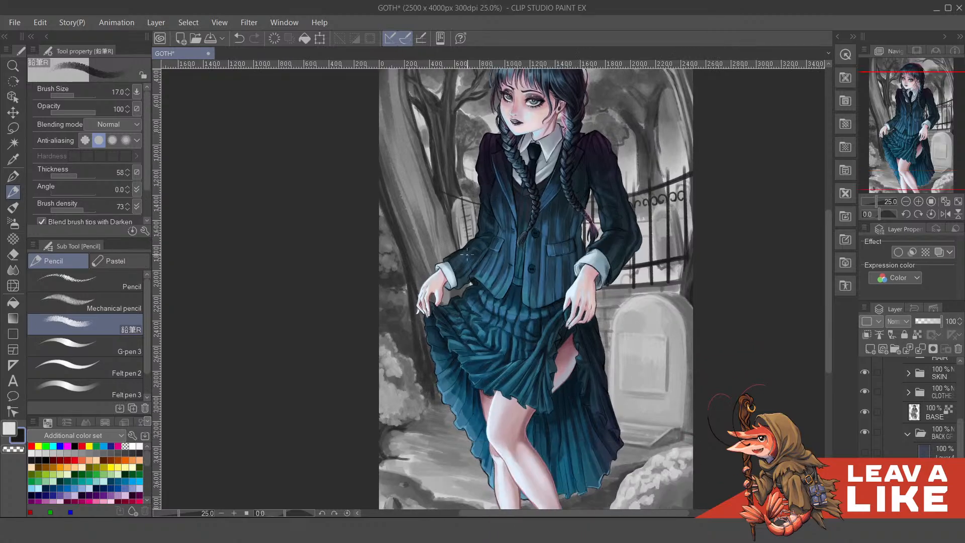
Examine the girl's upper body against the greyscale trees and fence, alternating between the whole canvas and a closer view
drag(440, 277, 434, 291)
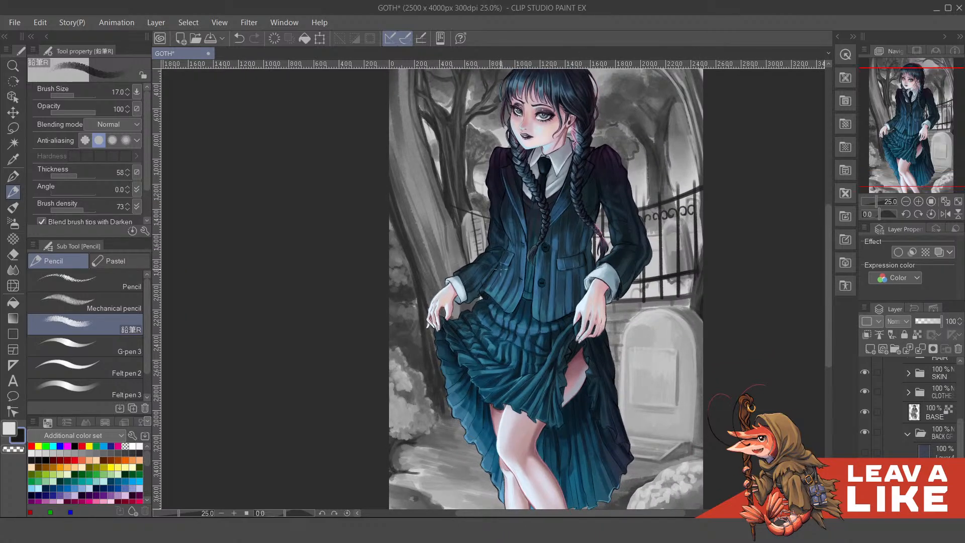
drag(623, 326, 605, 335)
scroll(604, 336, down, 2)
drag(690, 366, 611, 340)
drag(617, 267, 617, 297)
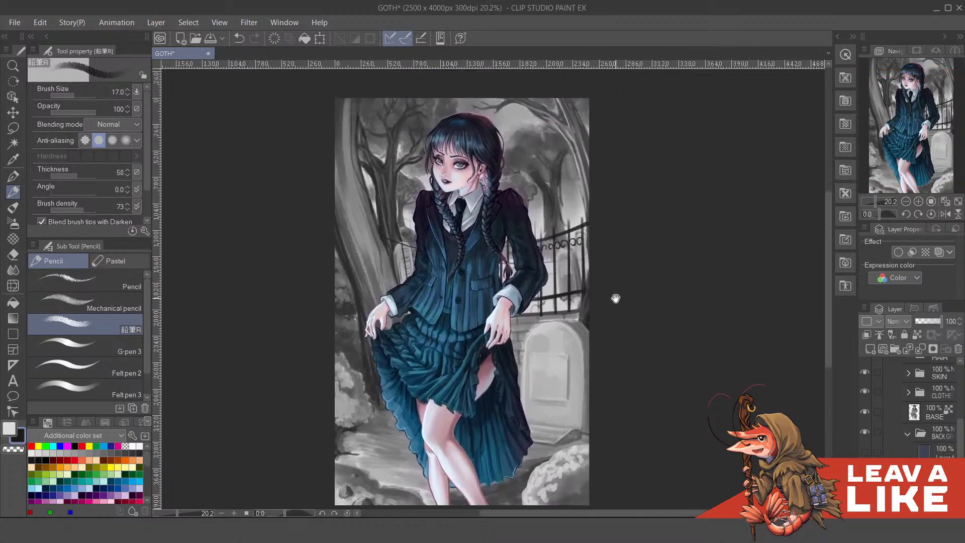
scroll(518, 193, up, 2)
drag(556, 232, 561, 276)
scroll(434, 253, up, 2)
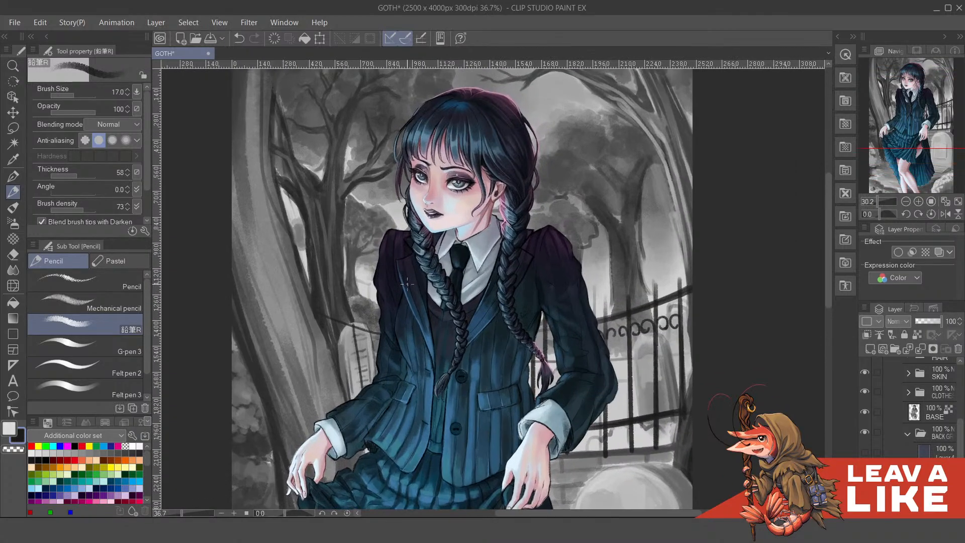
scroll(592, 212, down, 1)
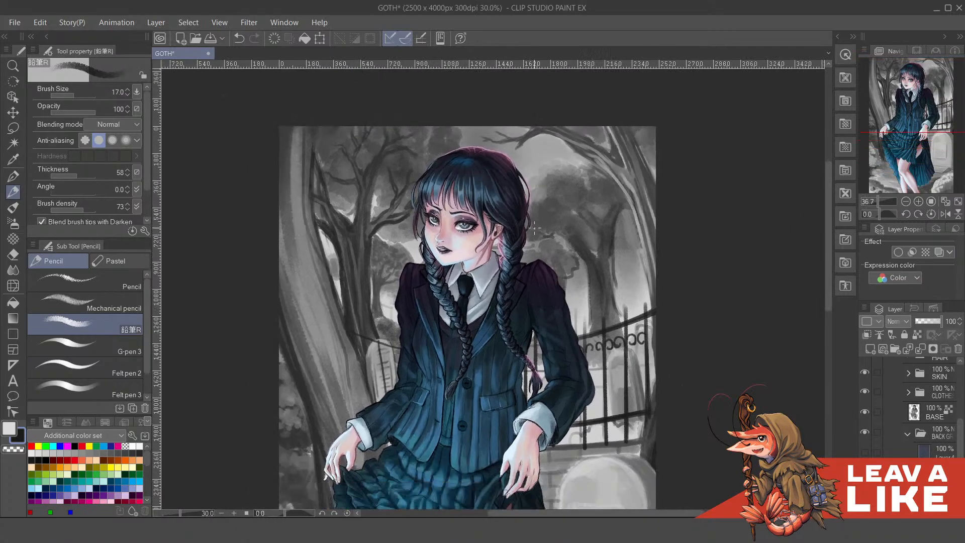
drag(552, 269, 554, 210)
scroll(551, 247, down, 1)
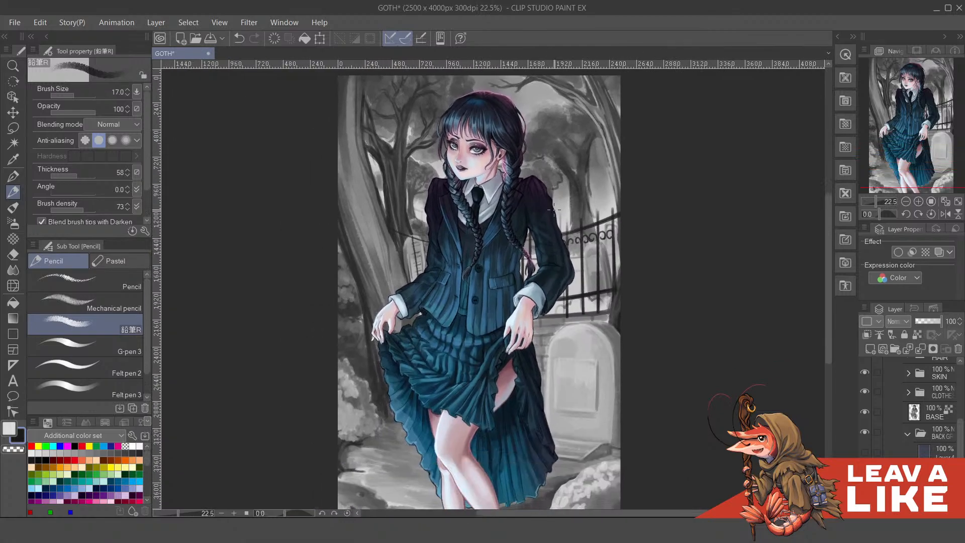
Examine the skirt, legs, tombstone, rocks and path in the lower half of the greyscale composition
drag(565, 284, 548, 245)
drag(556, 384, 551, 260)
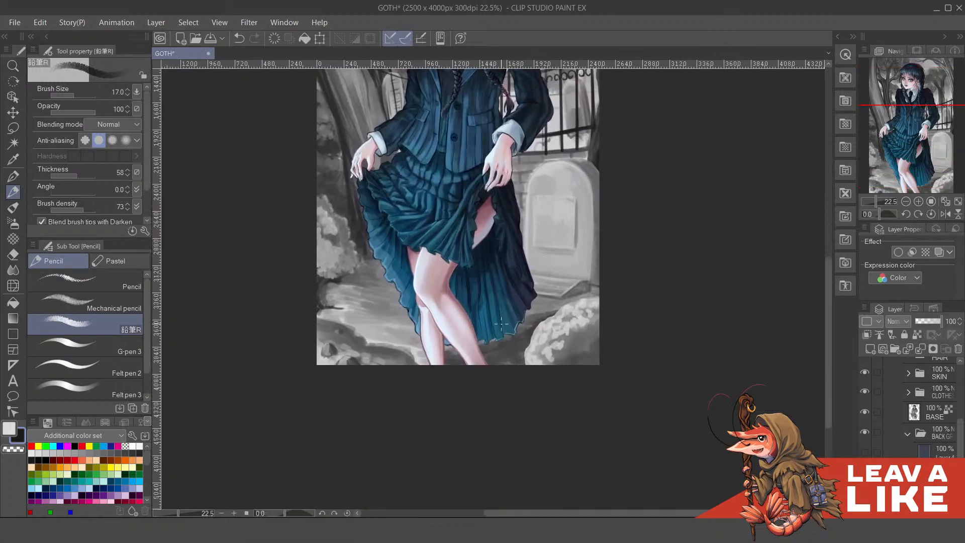
drag(541, 307, 585, 388)
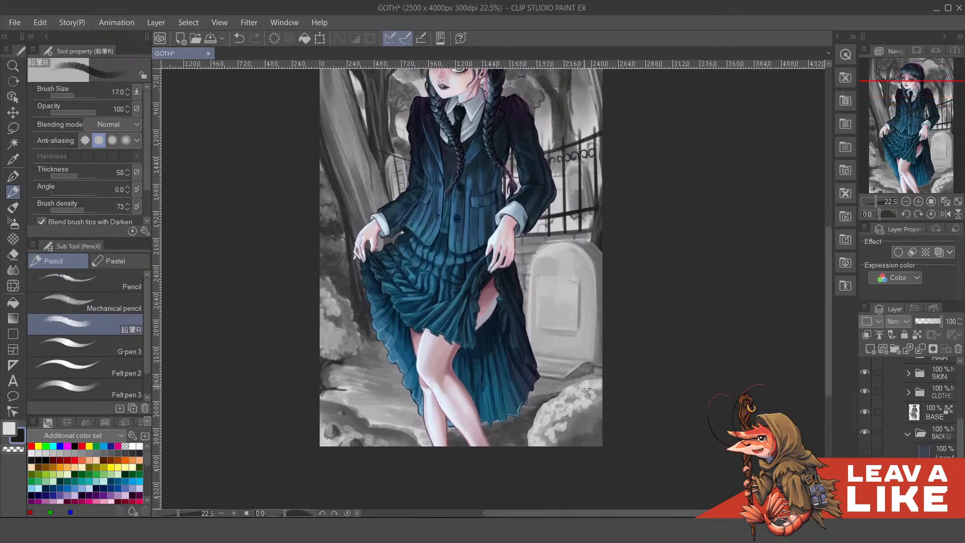
drag(548, 472, 570, 449)
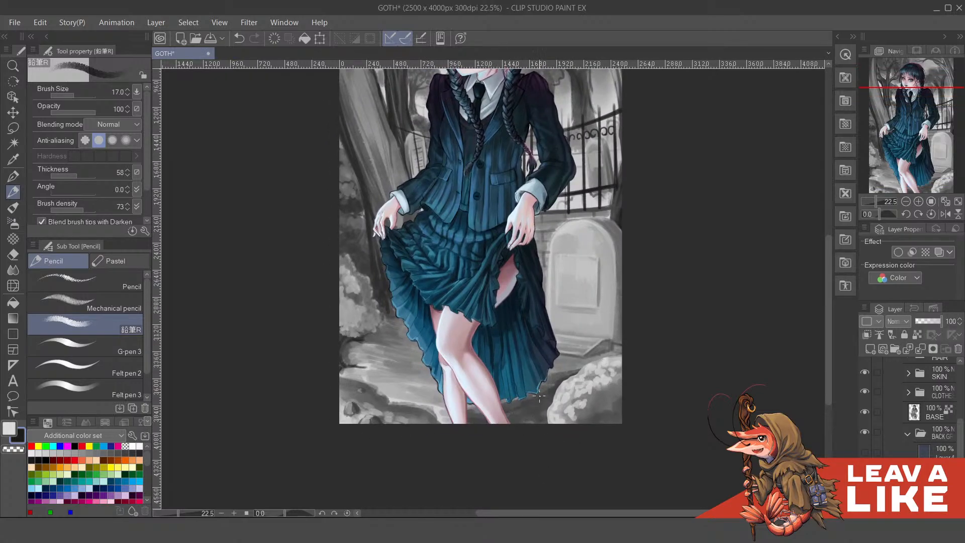
drag(540, 398, 514, 435)
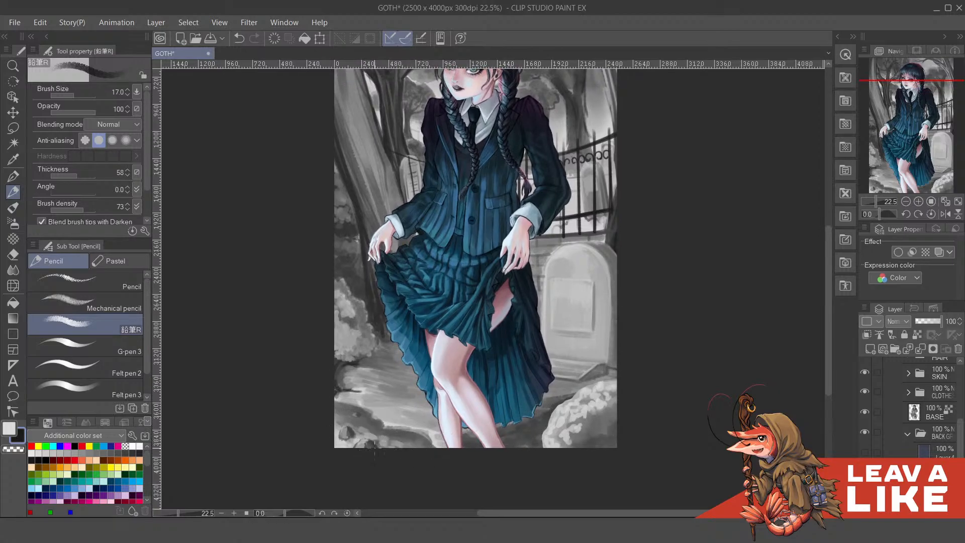
drag(476, 448, 486, 421)
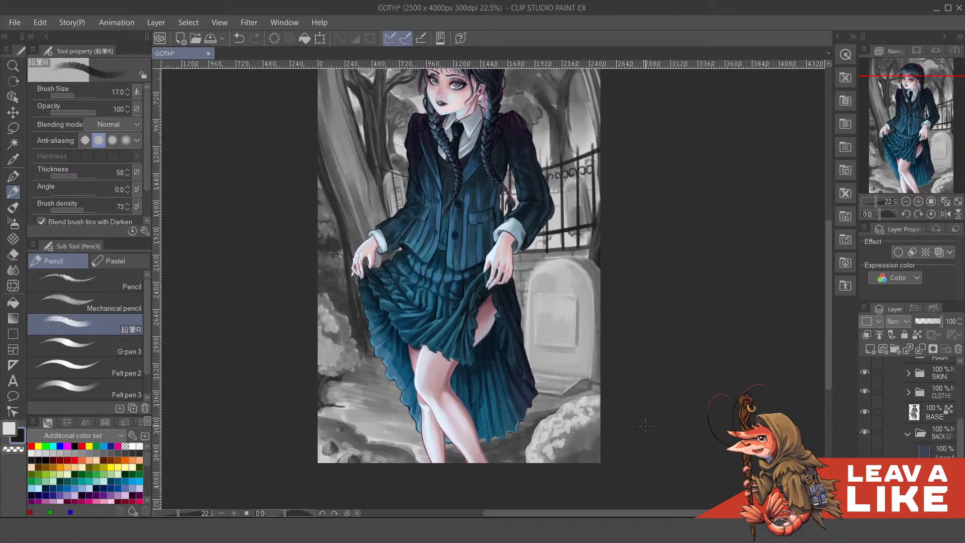
scroll(645, 425, down, 3)
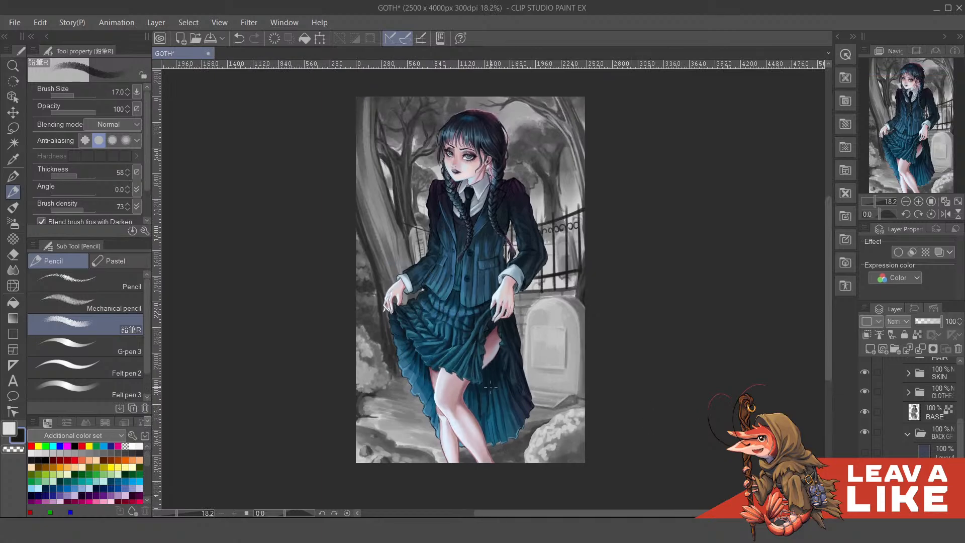
Show the hidden colour layer in the background folder to tint the greyscale graveyard with dark blue and red tones
drag(564, 359, 583, 373)
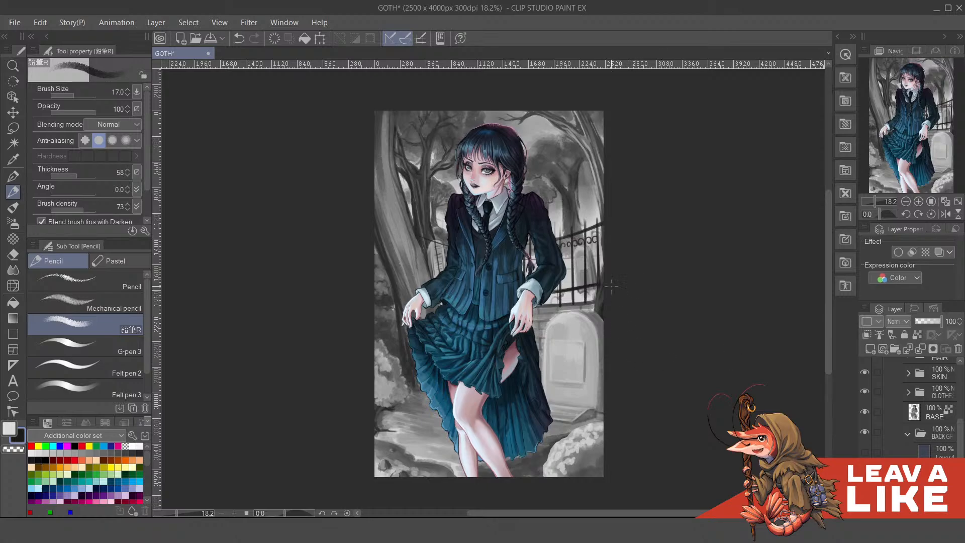
scroll(612, 284, up, 1)
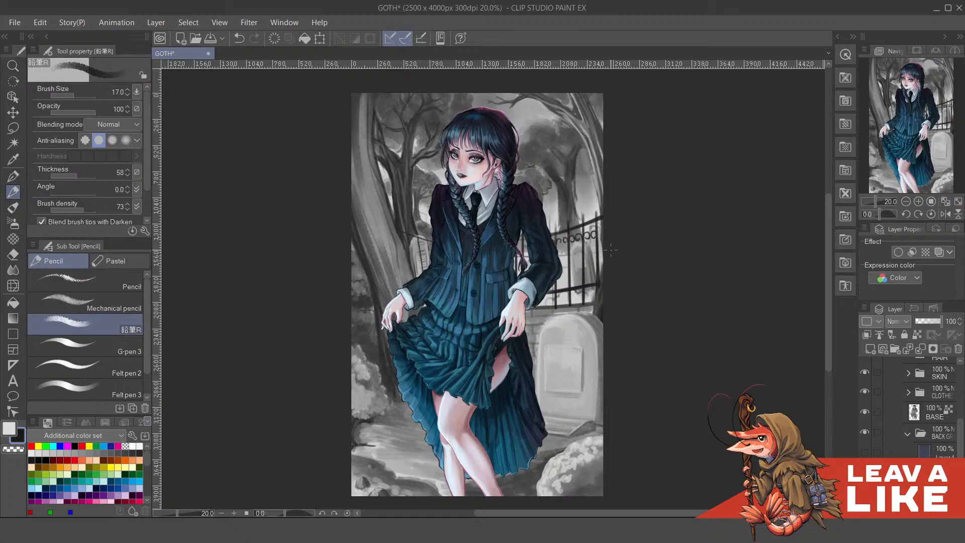
click(865, 452)
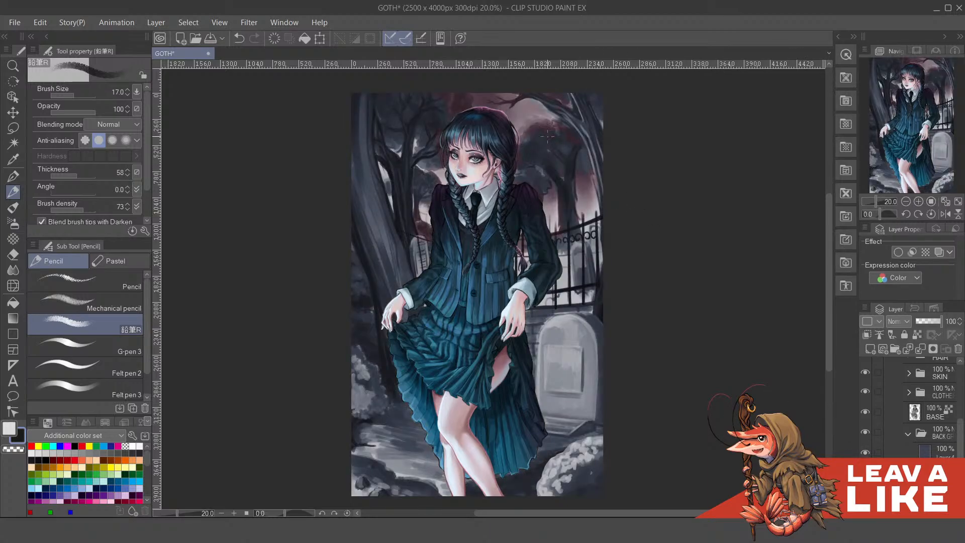
Review how the tinted trees, reddish sky, fence and tombstones work with the girl, both close up and as a whole
scroll(547, 135, up, 2)
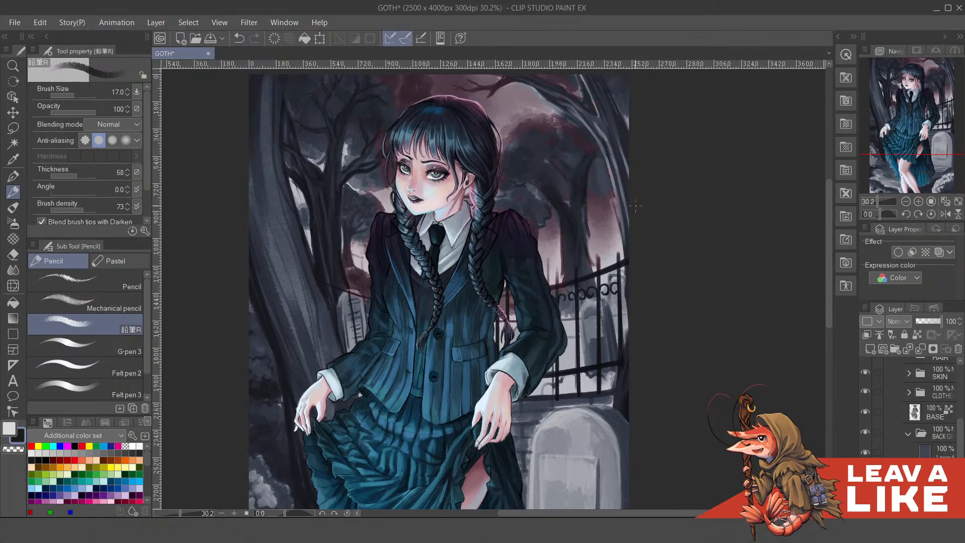
scroll(636, 205, down, 3)
scroll(518, 224, up, 1)
scroll(380, 166, up, 1)
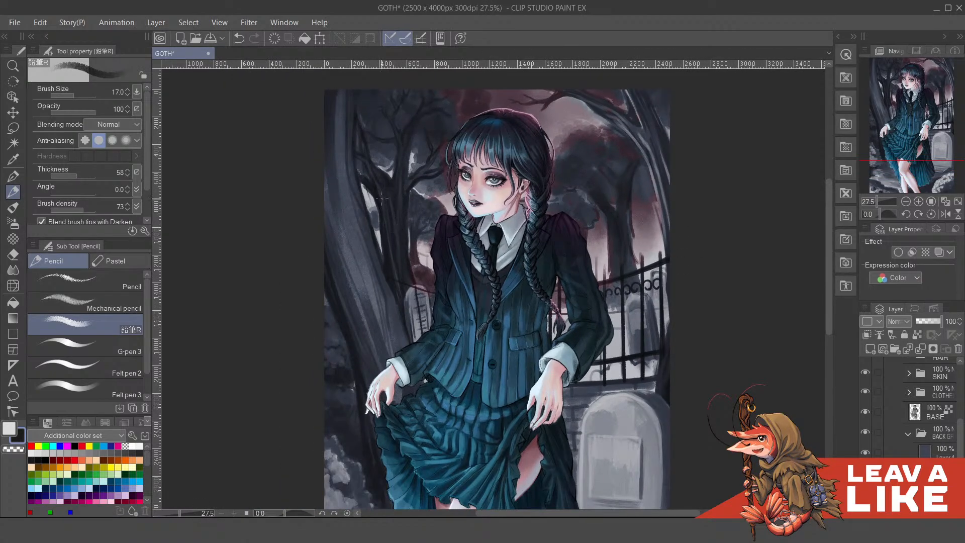
scroll(493, 201, down, 4)
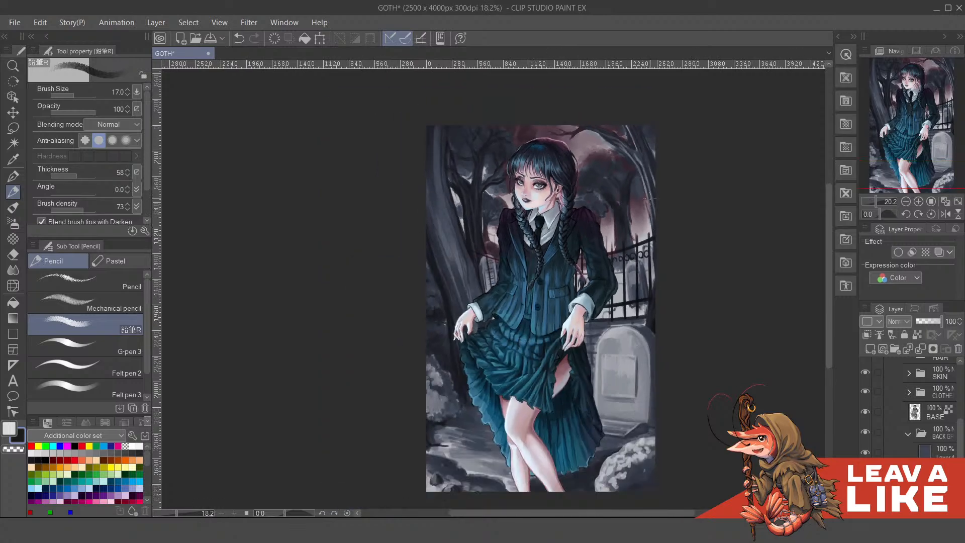
scroll(630, 337, up, 2)
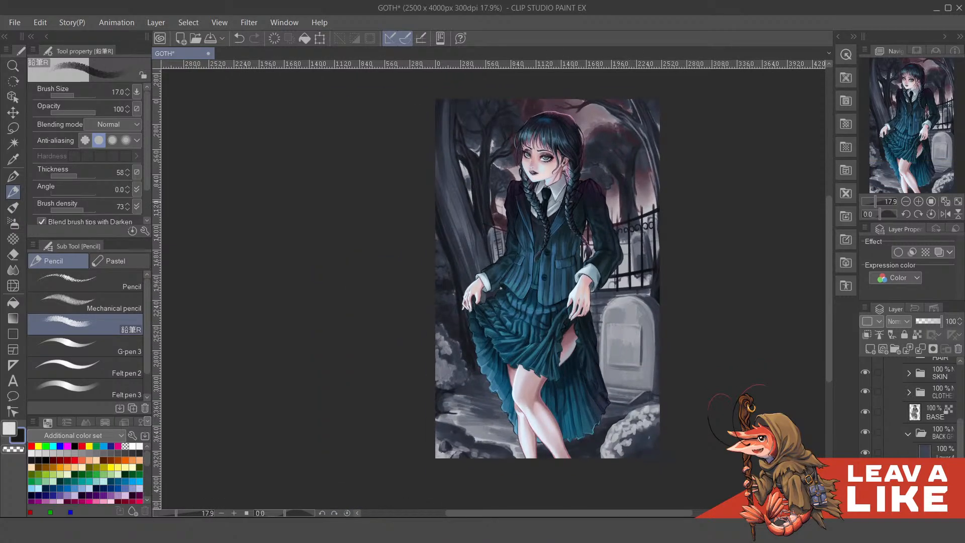
scroll(561, 207, down, 2)
scroll(521, 308, up, 2)
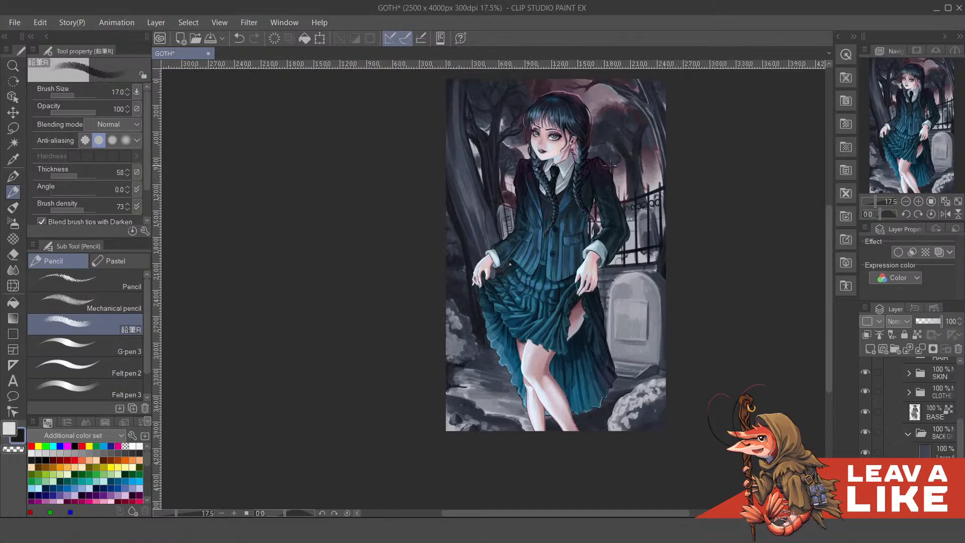
scroll(623, 214, up, 1)
scroll(604, 219, down, 1)
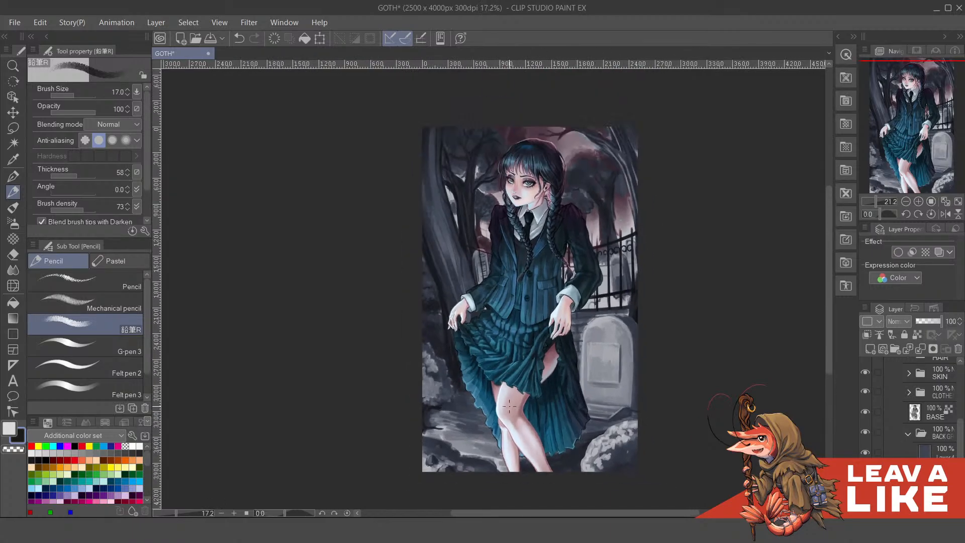
scroll(597, 221, up, 1)
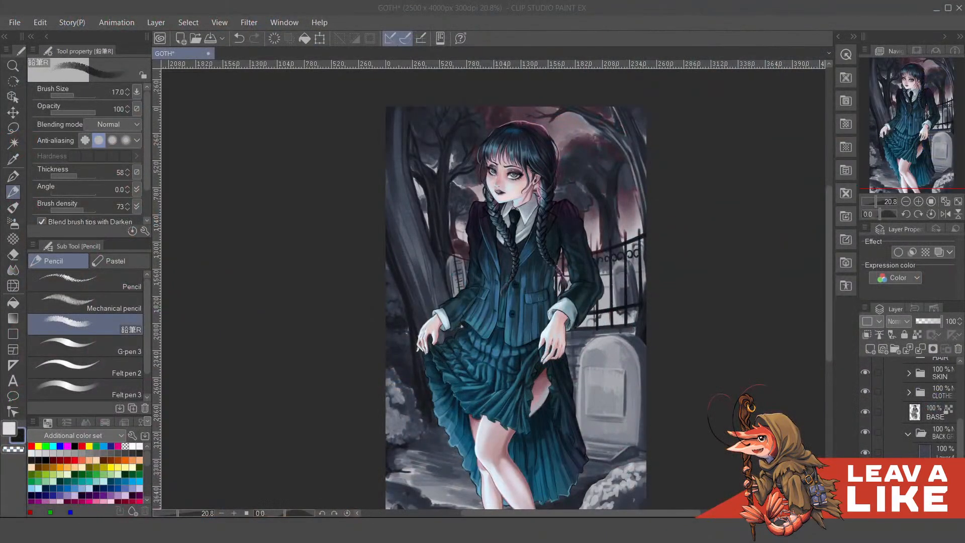
View the green-lit temple gate reference image in the image viewer and return to the painting in Clip Studio Paint
drag(964, 282, 530, 0)
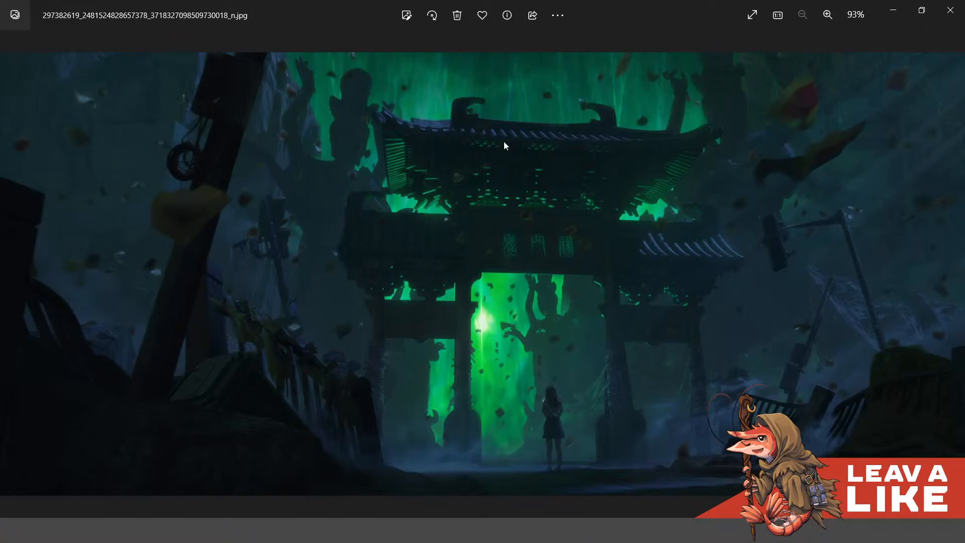
mouse_move(690, 4)
mouse_down()
mouse_move(848, 105)
mouse_move(964, 131)
mouse_up()
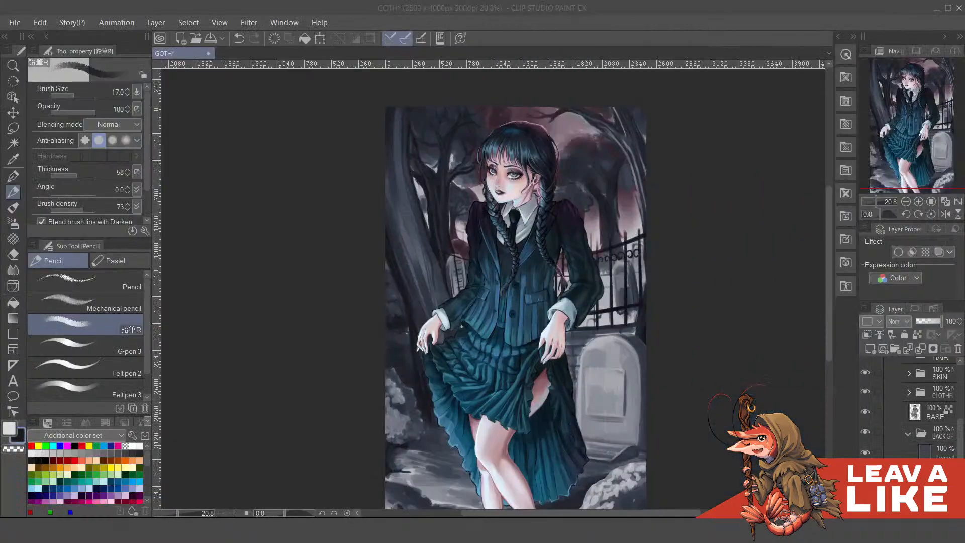
click(131, 165)
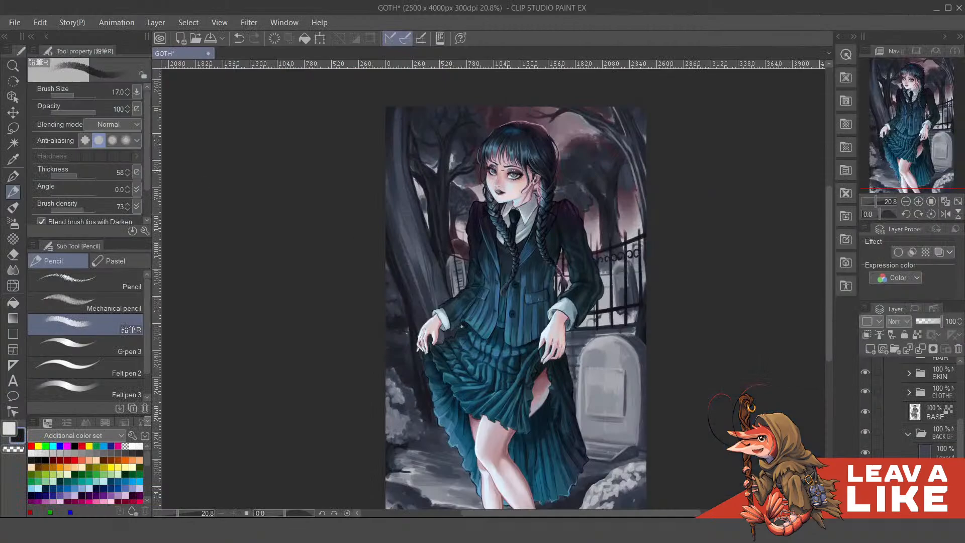
Compare the dark tinted background with the girl's figure at full-canvas size, and inspect the jacket, skirt, fence and tombstone closely
scroll(508, 171, up, 2)
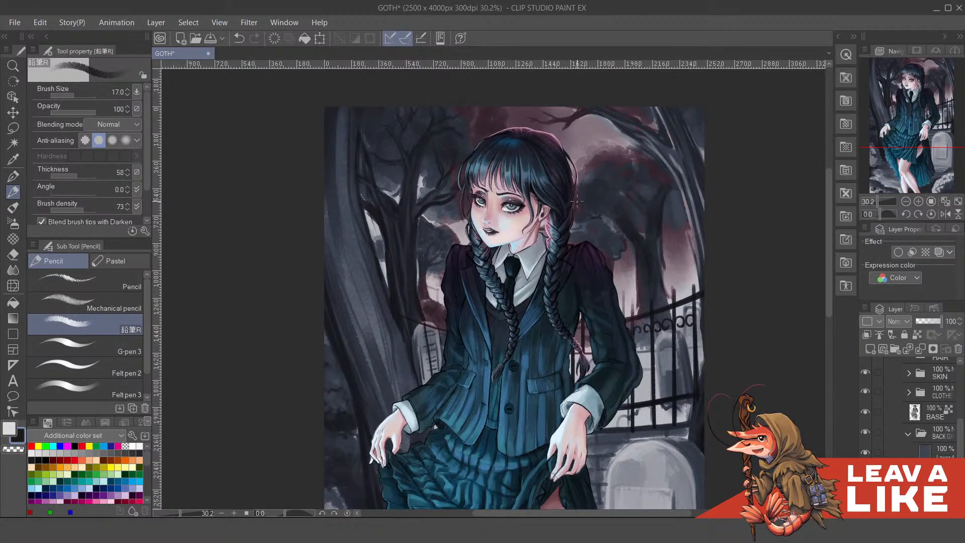
scroll(578, 201, down, 3)
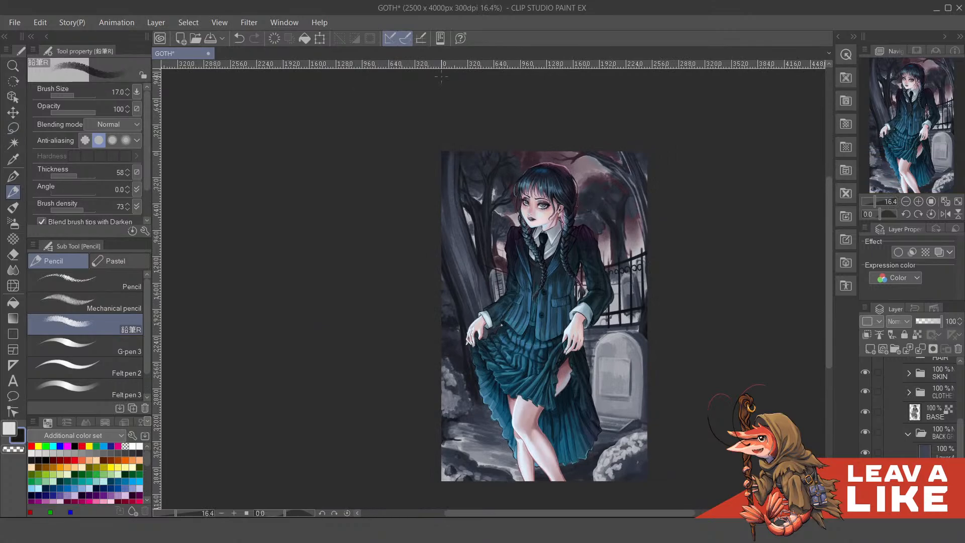
scroll(622, 250, down, 2)
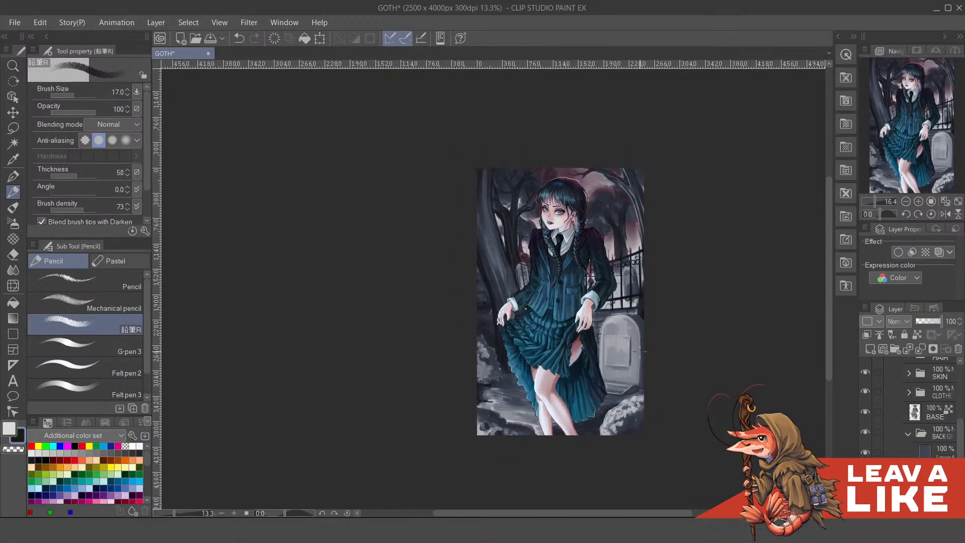
scroll(620, 440, up, 4)
scroll(641, 427, down, 1)
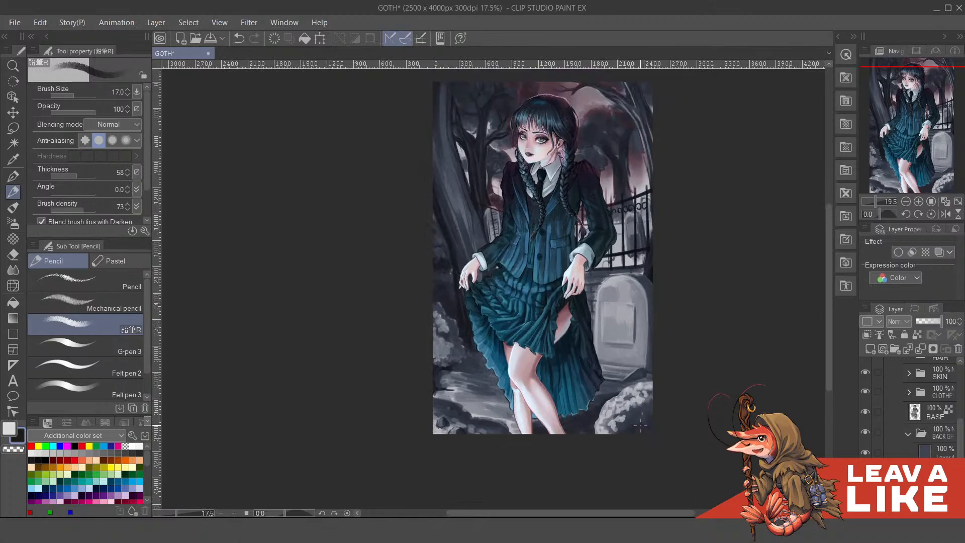
scroll(483, 300, down, 1)
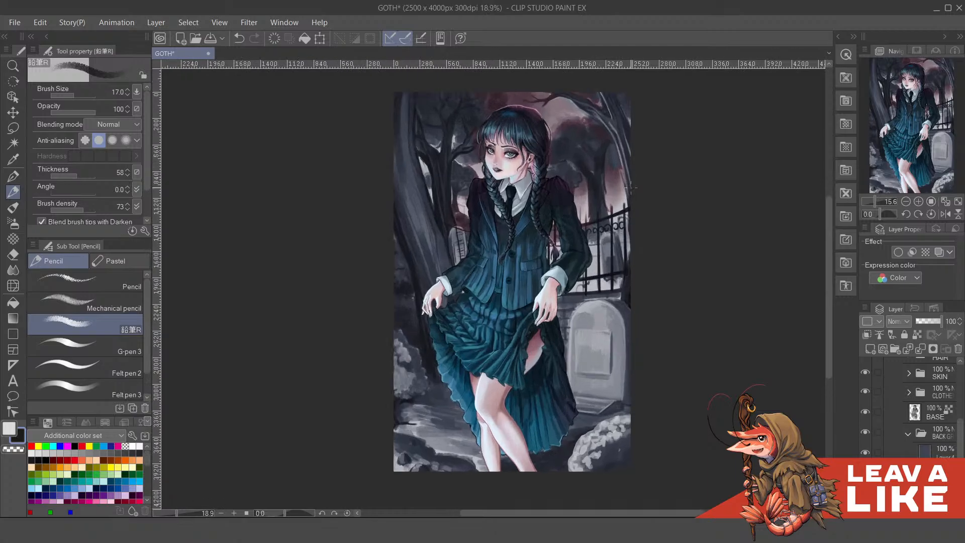
scroll(630, 190, up, 2)
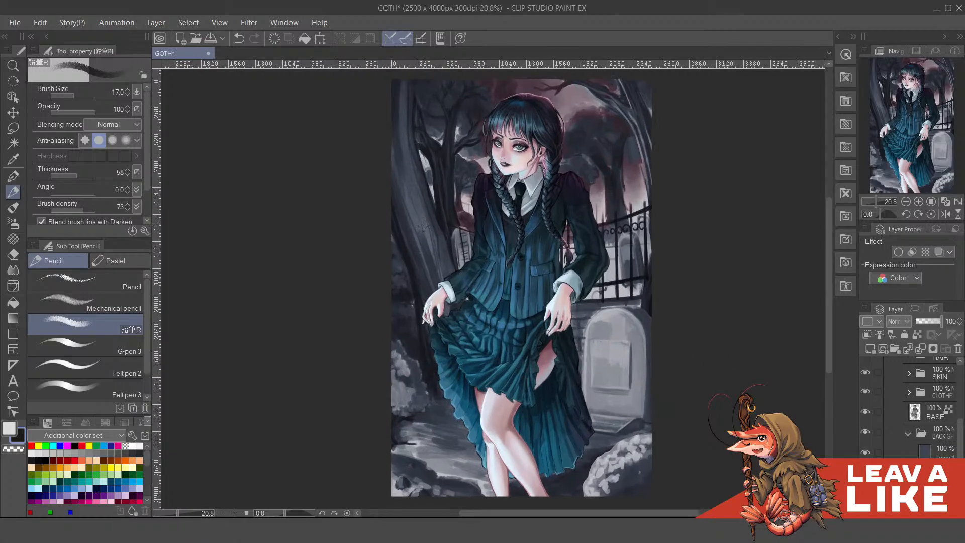
scroll(645, 170, up, 1)
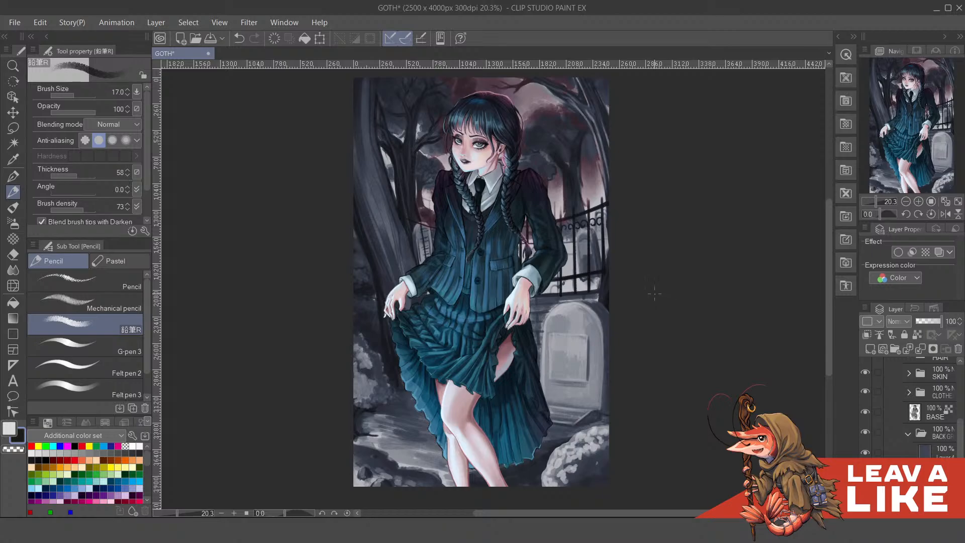
scroll(552, 275, up, 2)
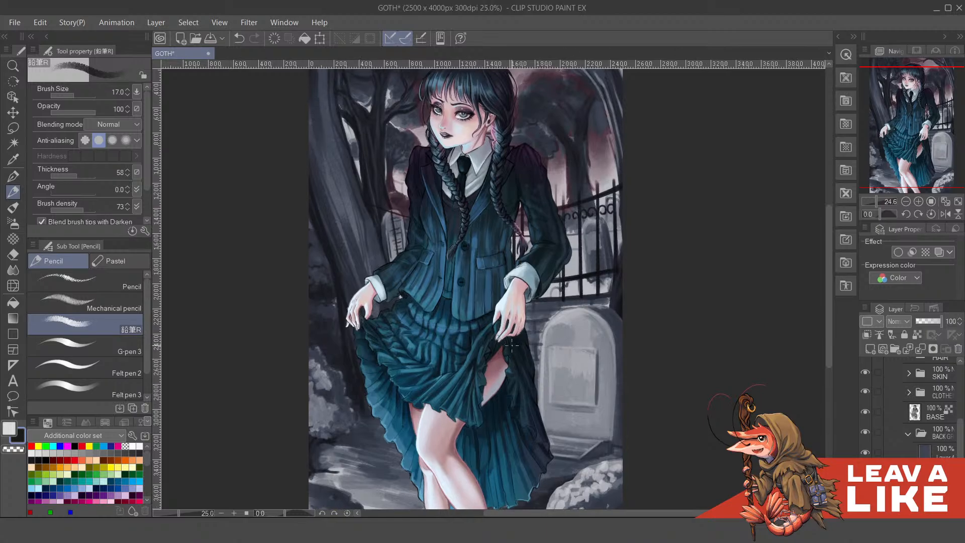
scroll(501, 240, up, 2)
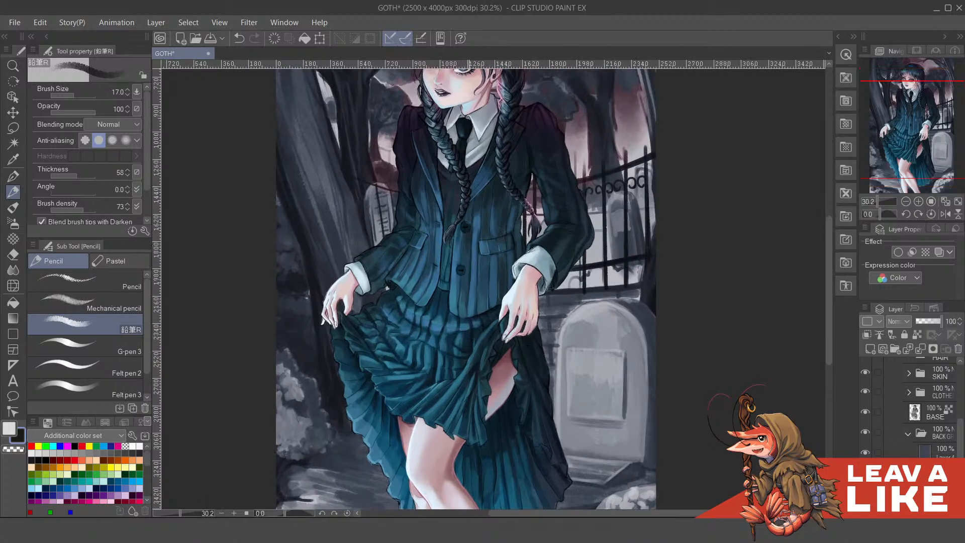
scroll(411, 321, up, 1)
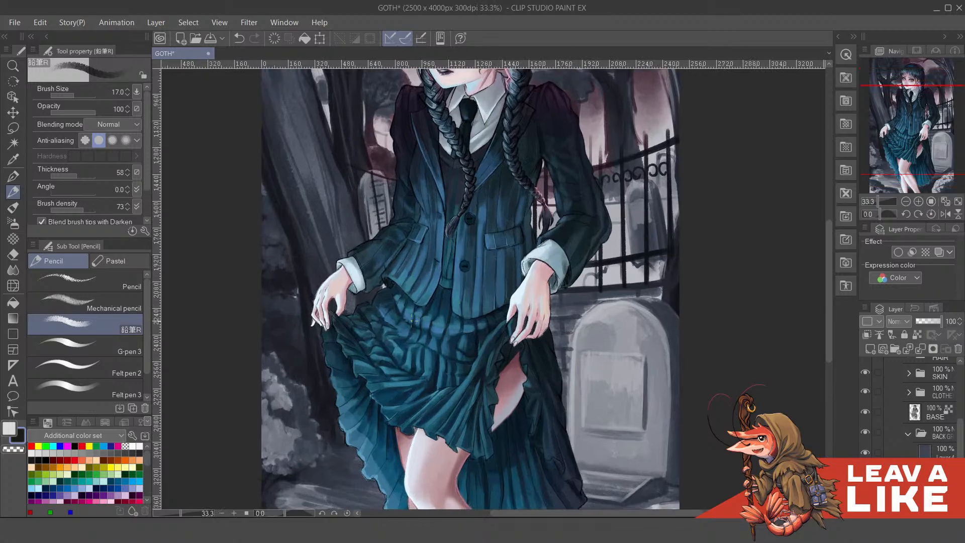
scroll(537, 274, down, 3)
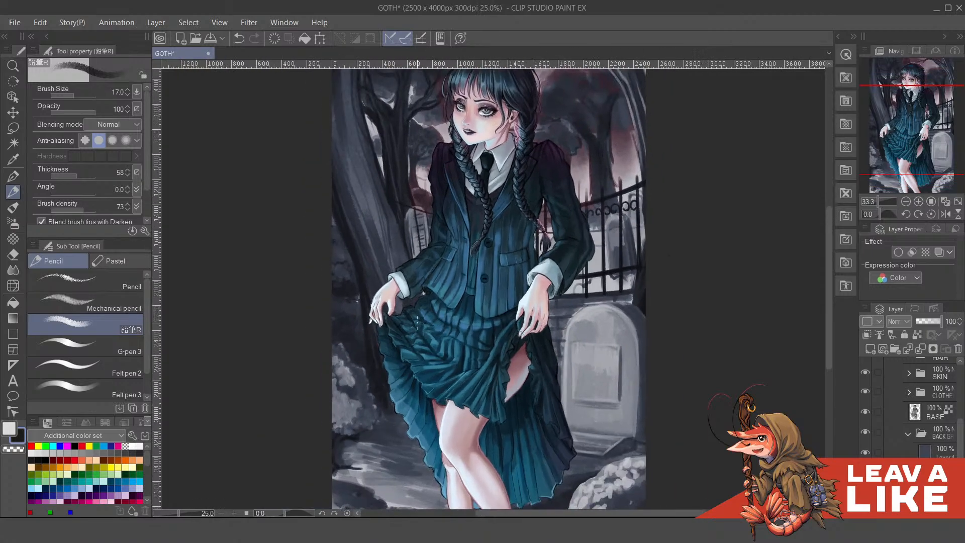
Inspect the jacket stripes, pleated skirt folds and hands closely against the graveyard background
scroll(473, 284, up, 6)
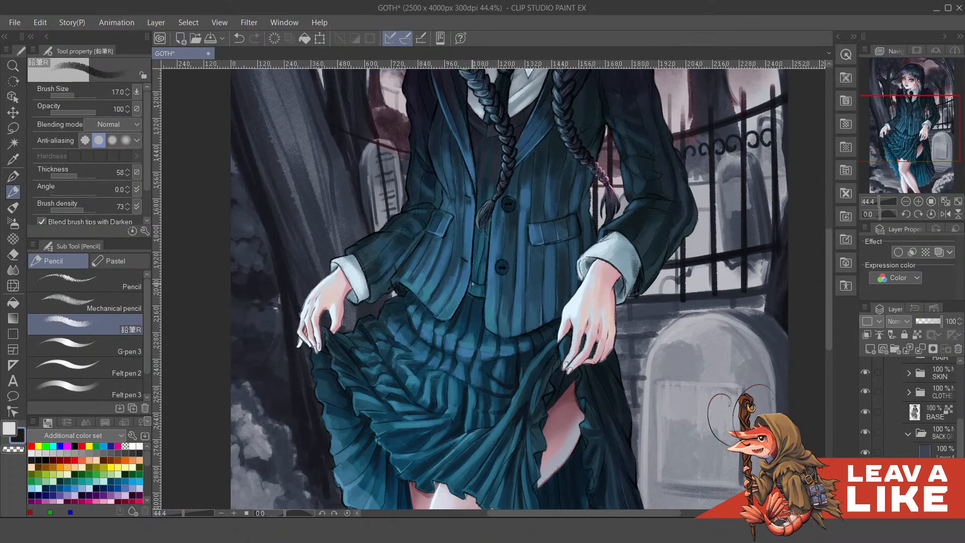
scroll(472, 284, down, 2)
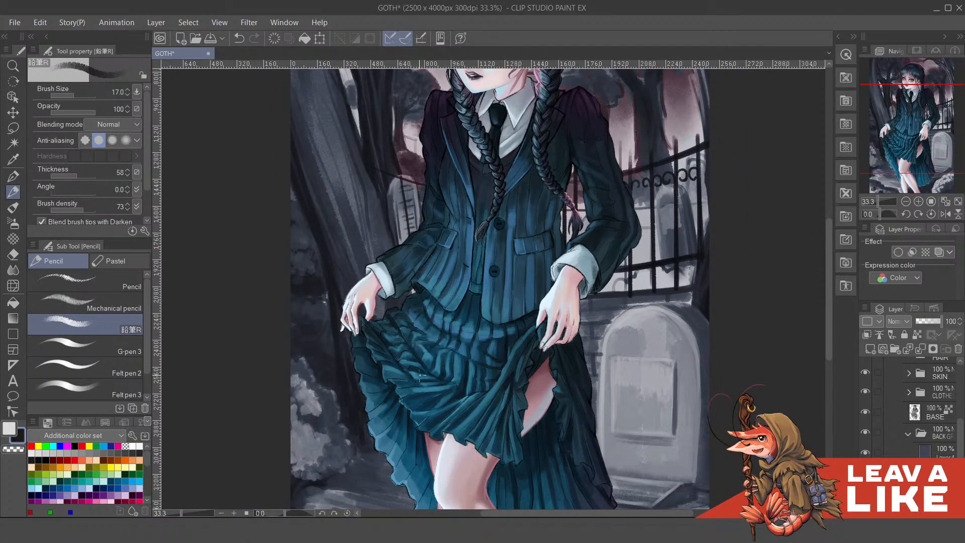
scroll(455, 340, up, 1)
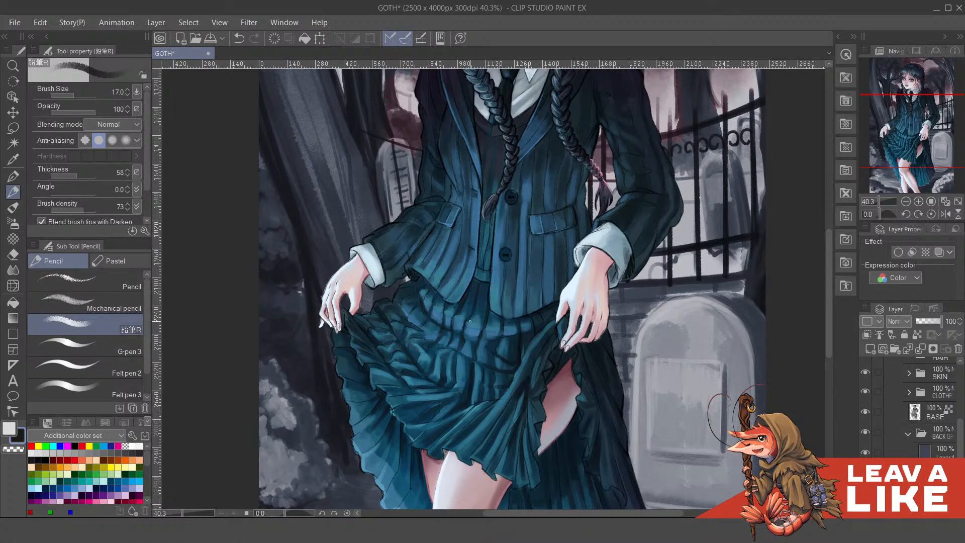
scroll(362, 294, up, 1)
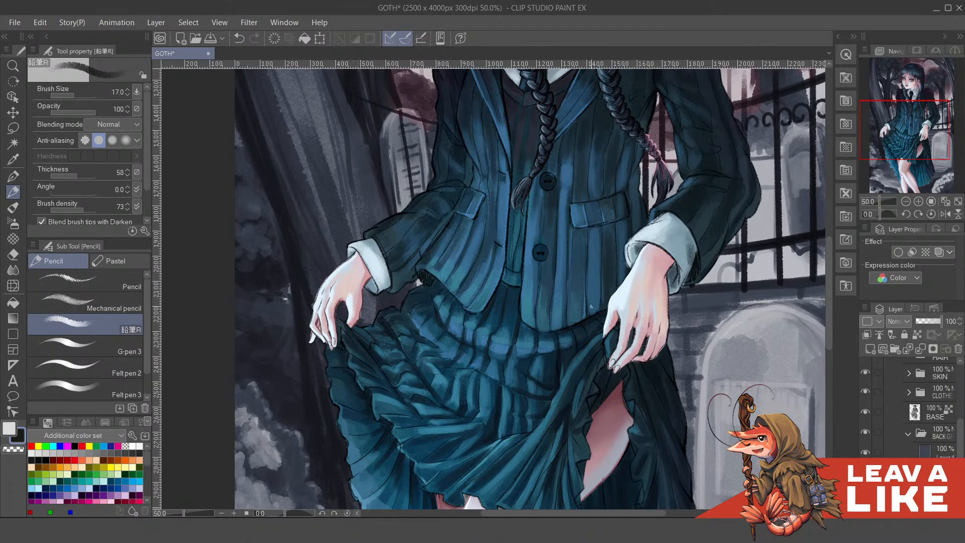
scroll(592, 306, down, 1)
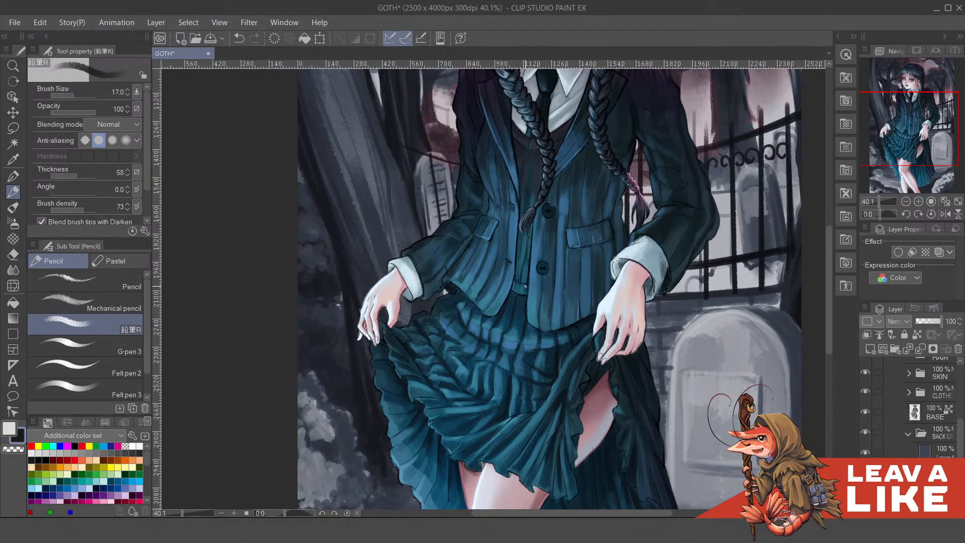
Expand the clothes folder and toggle its first layer's visibility repeatedly to compare the outfit with and without the rendered folds
scroll(919, 395, up, 1)
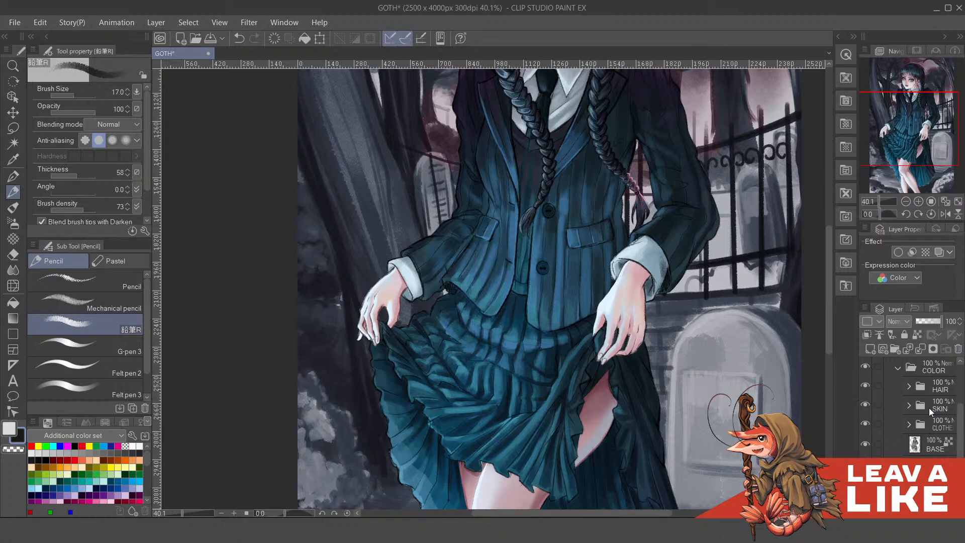
scroll(501, 488, down, 1)
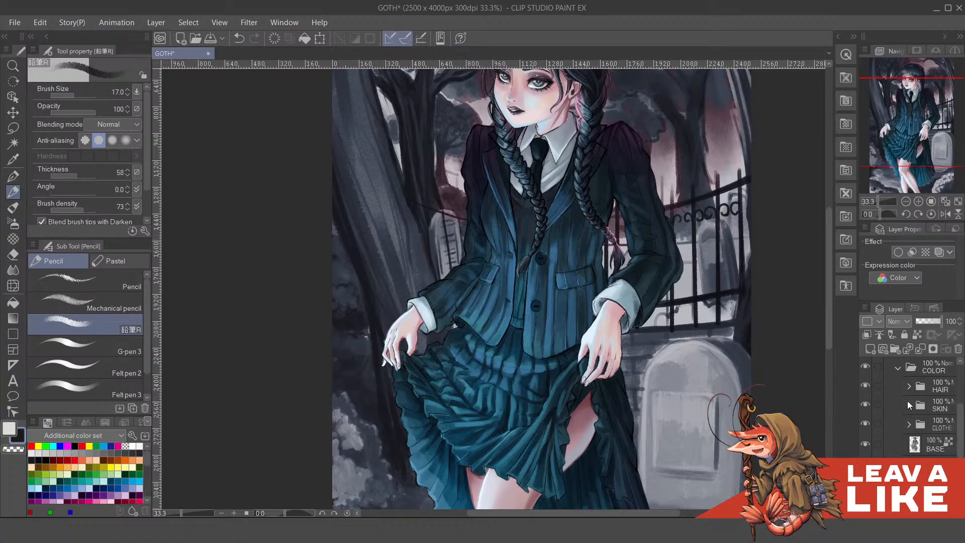
click(910, 424)
click(865, 444)
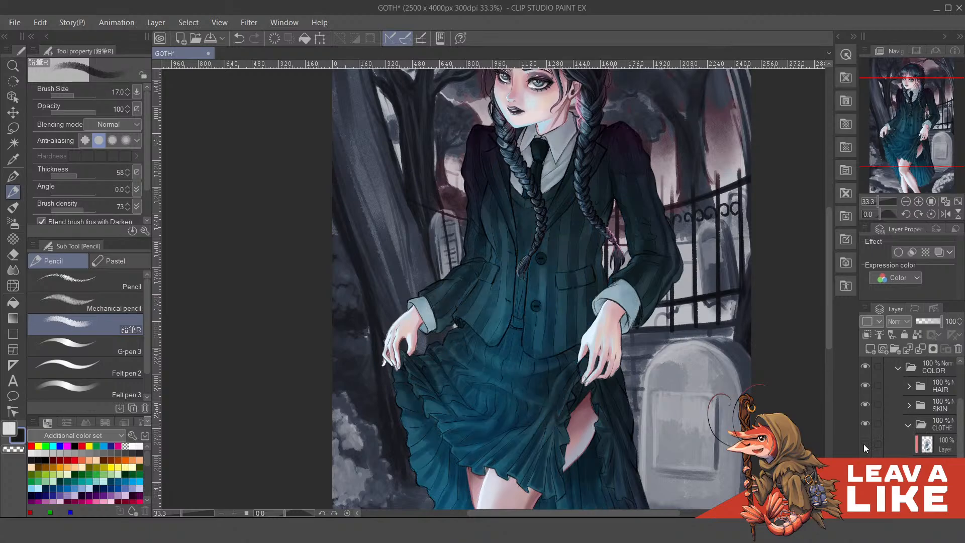
click(864, 444)
click(865, 444)
click(864, 445)
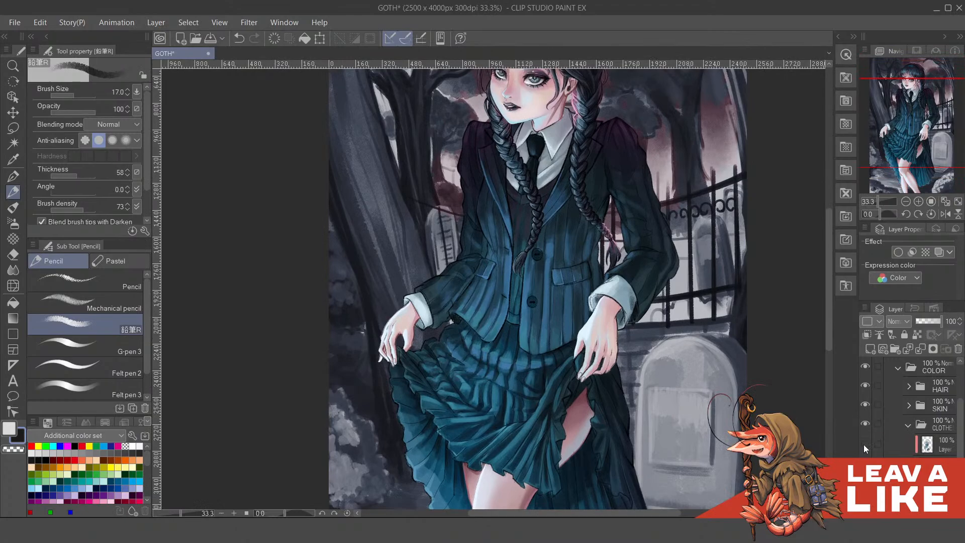
click(864, 445)
click(864, 444)
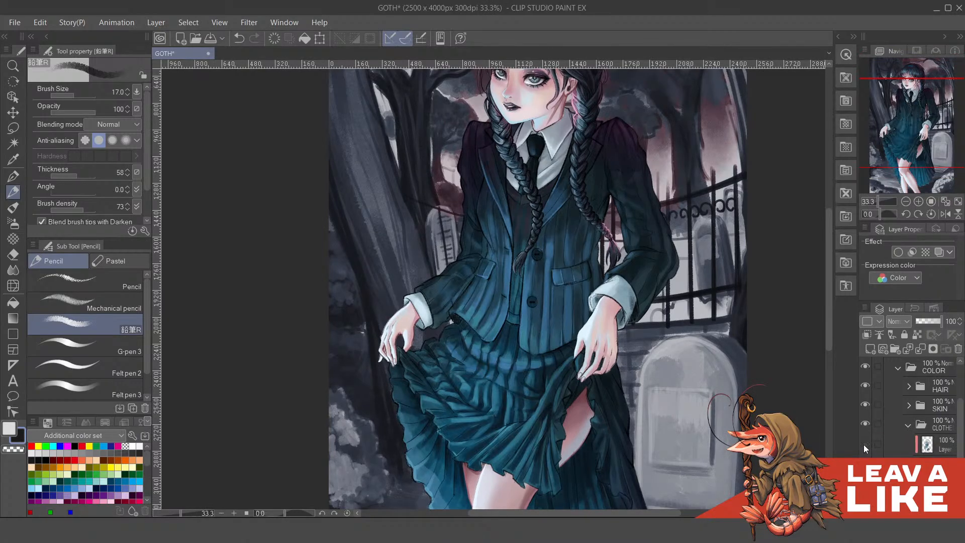
click(863, 444)
click(863, 445)
Hide the first clothes layer with most of the figure in view to check the outfit without its fold rendering
scroll(544, 352, down, 2)
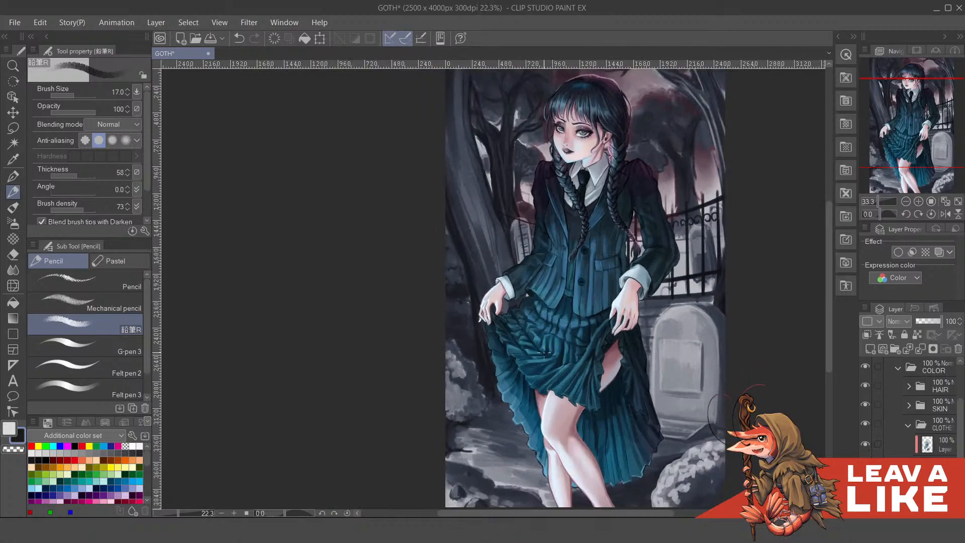
scroll(544, 352, up, 1)
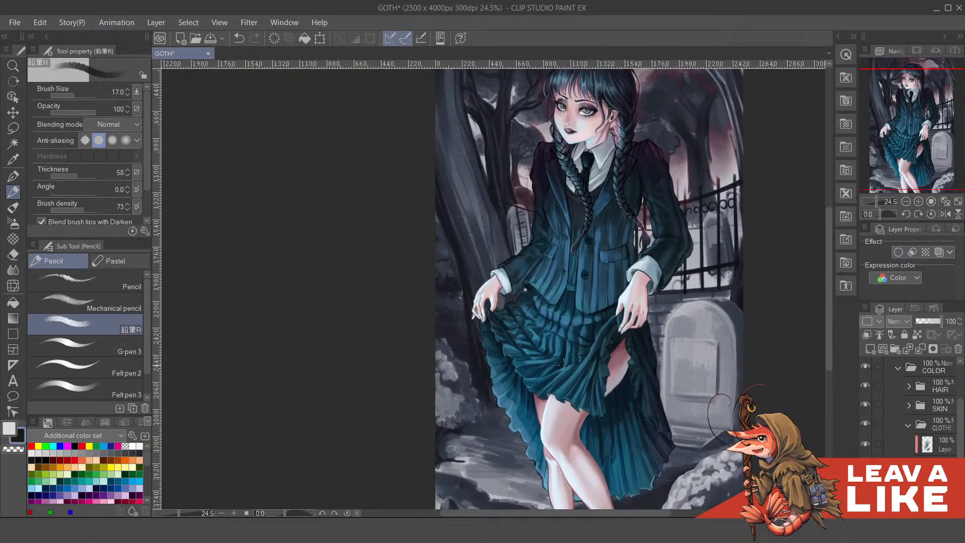
click(865, 445)
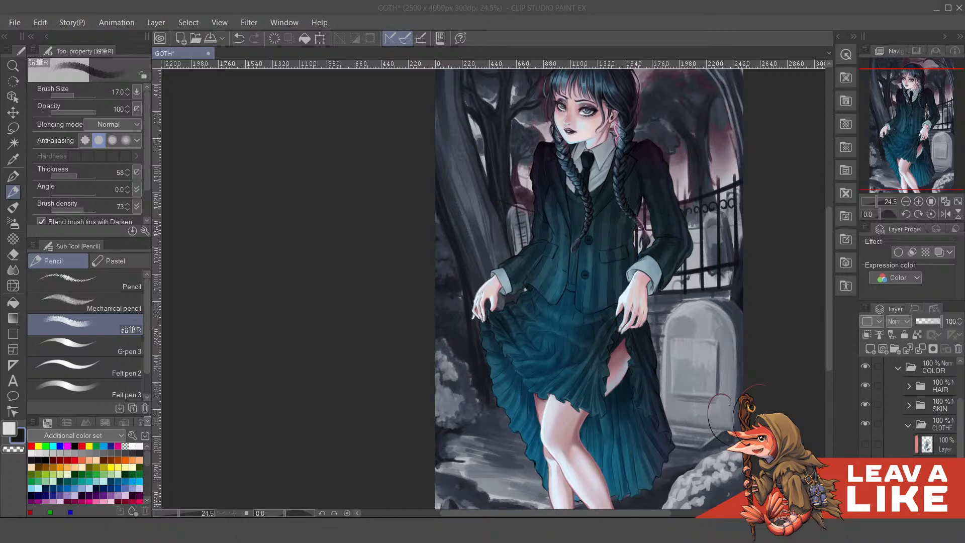
Open the reference image 77861107_p0.jpg in the image viewer, study its pleated clothing folds, and return to the painting in Clip Studio Paint
drag(964, 236, 503, 0)
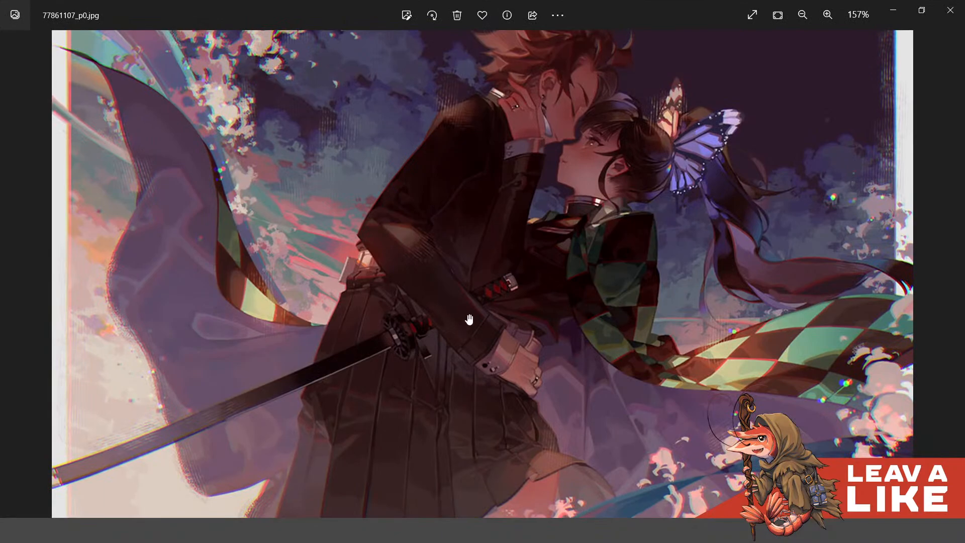
scroll(412, 324, up, 5)
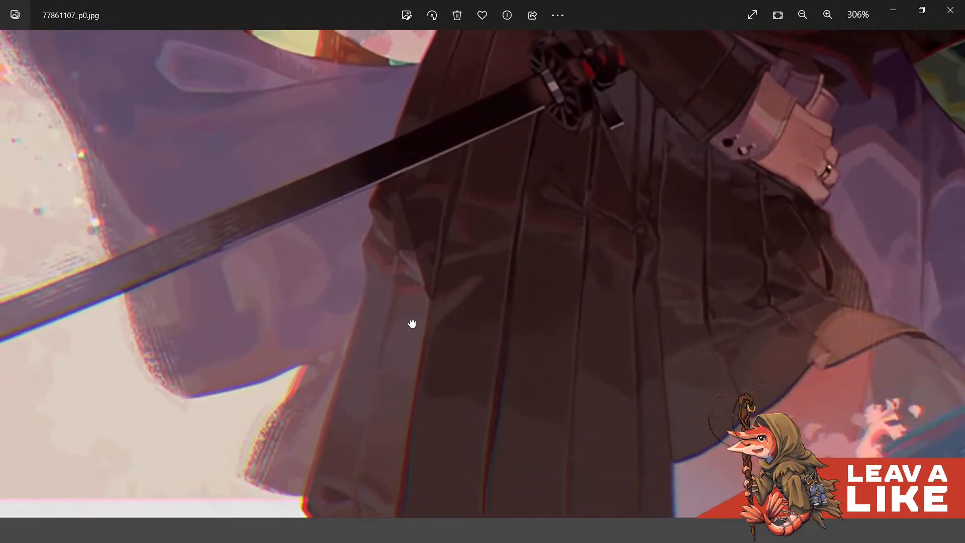
drag(412, 324, 431, 336)
drag(487, 350, 314, 263)
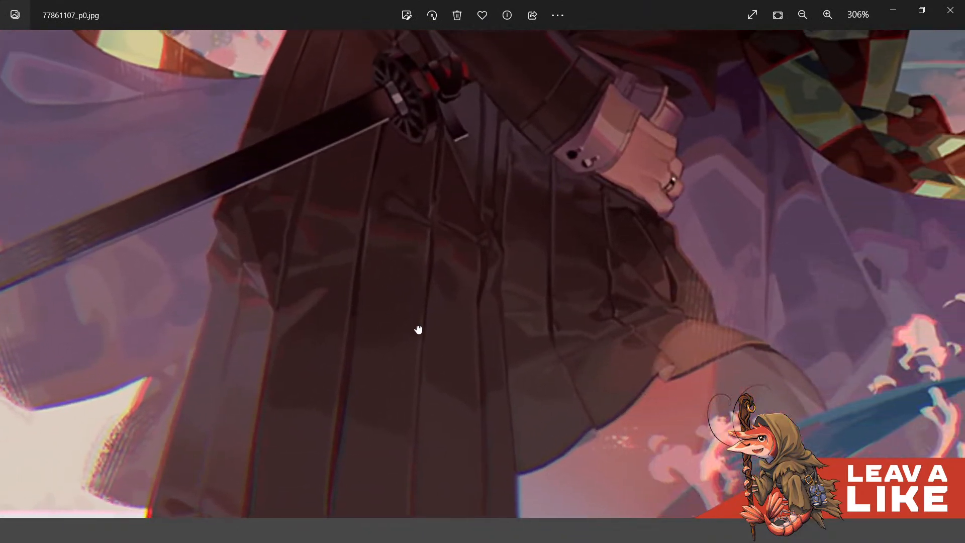
scroll(418, 330, down, 4)
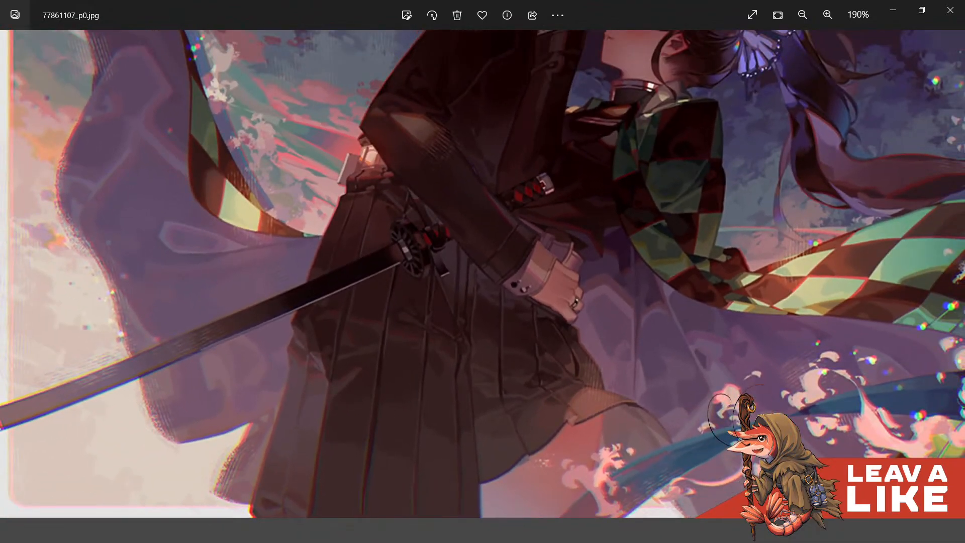
scroll(712, 285, down, 2)
drag(712, 3, 964, 146)
click(679, 312)
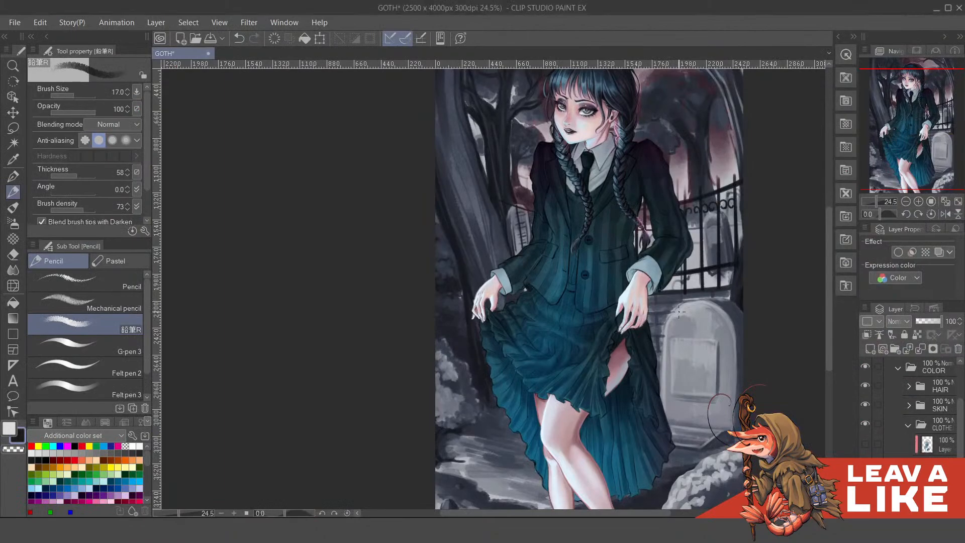
Examine the flatter skirt and jacket with the fold layer hidden, both close up and across the whole canvas
scroll(605, 416, up, 3)
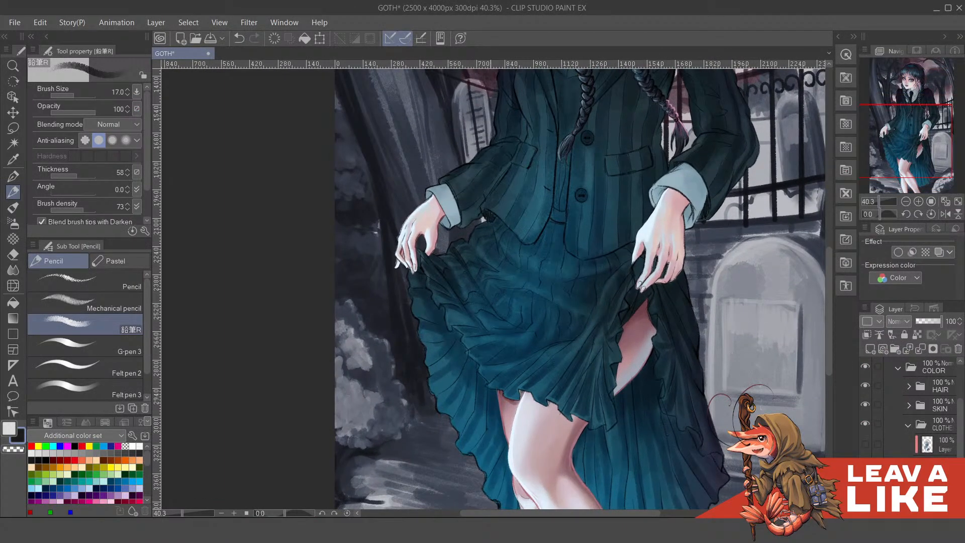
scroll(518, 254, down, 2)
scroll(518, 254, down, 1)
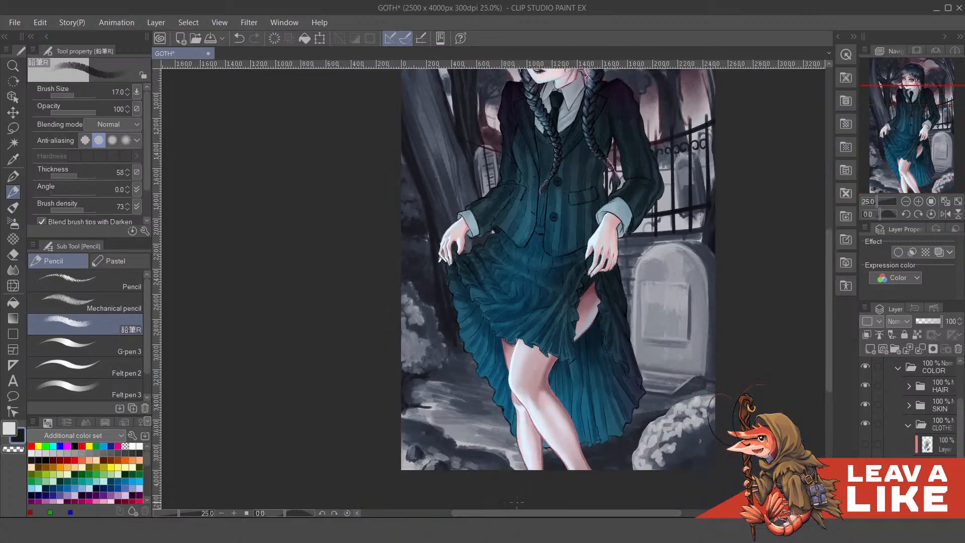
scroll(526, 360, up, 1)
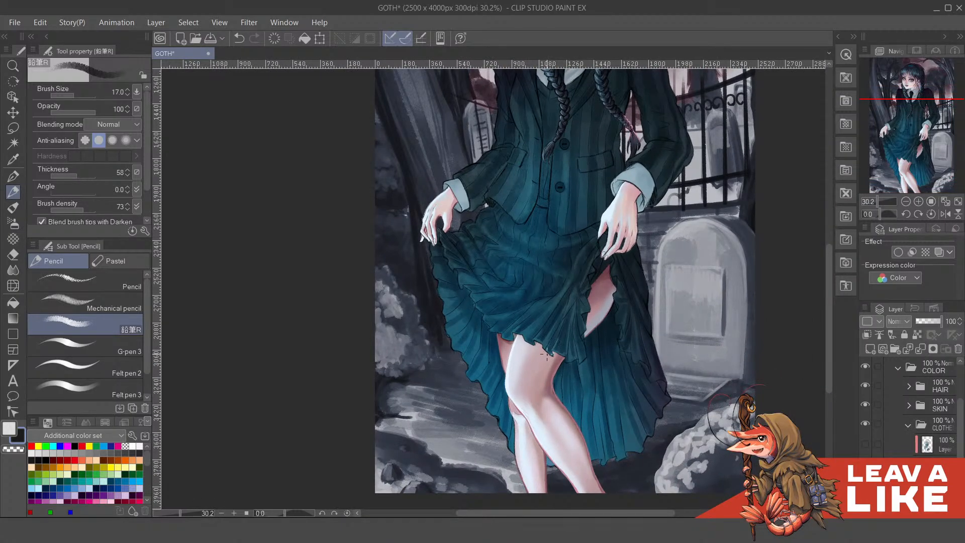
scroll(421, 513, down, 2)
scroll(559, 385, down, 4)
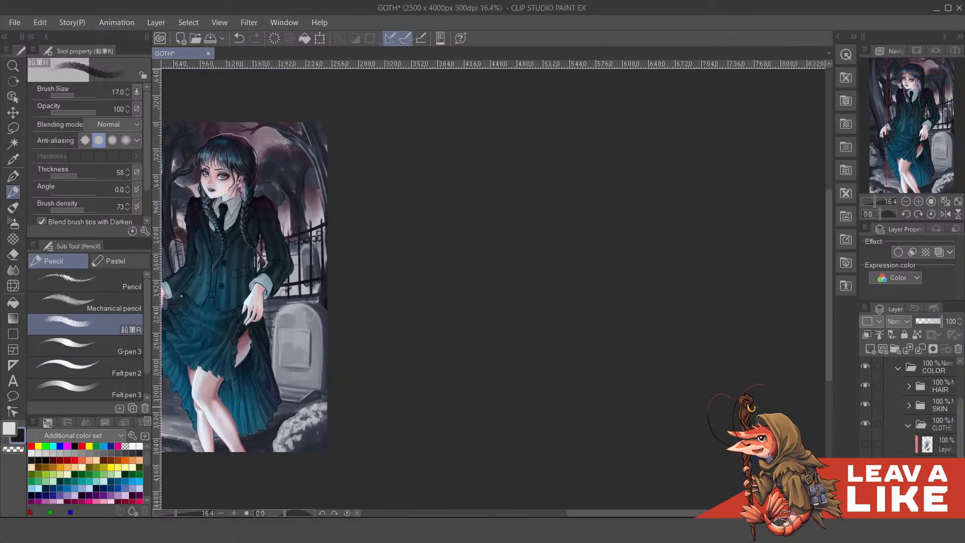
drag(431, 362, 717, 366)
scroll(573, 396, up, 5)
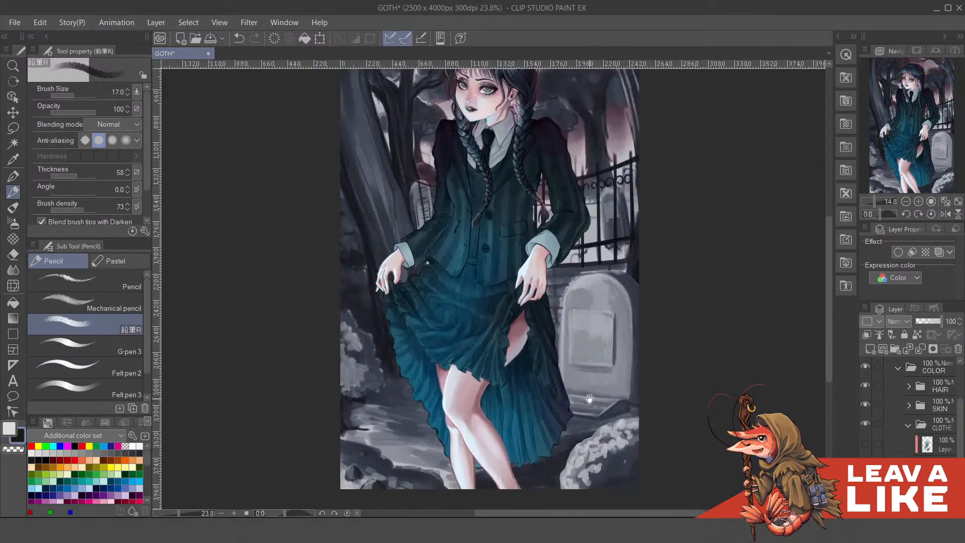
drag(588, 397, 688, 365)
scroll(574, 322, up, 1)
scroll(574, 322, up, 3)
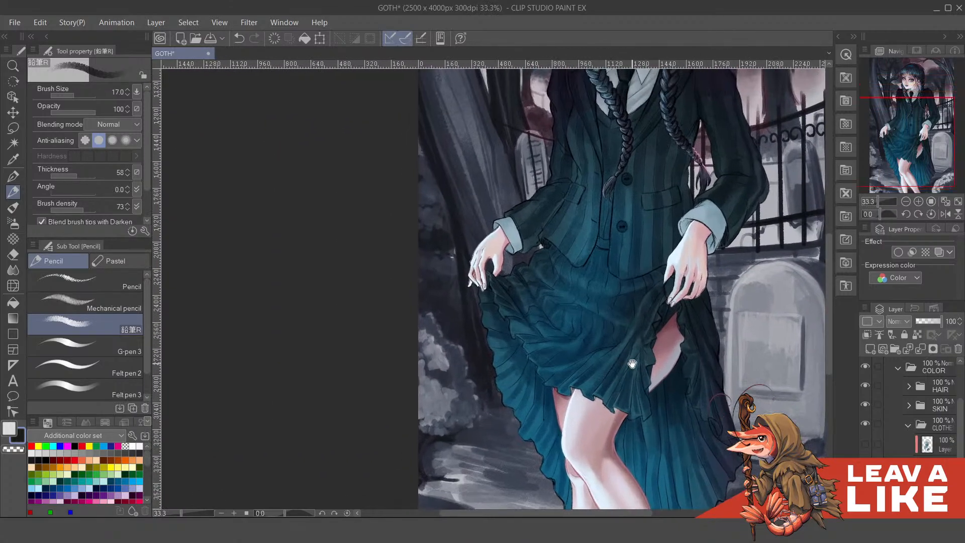
Show the first clothes layer again and check the rendered skirt folds and jacket on the figure
click(865, 444)
drag(694, 409, 653, 410)
drag(654, 301, 655, 332)
scroll(655, 332, down, 2)
scroll(704, 342, down, 2)
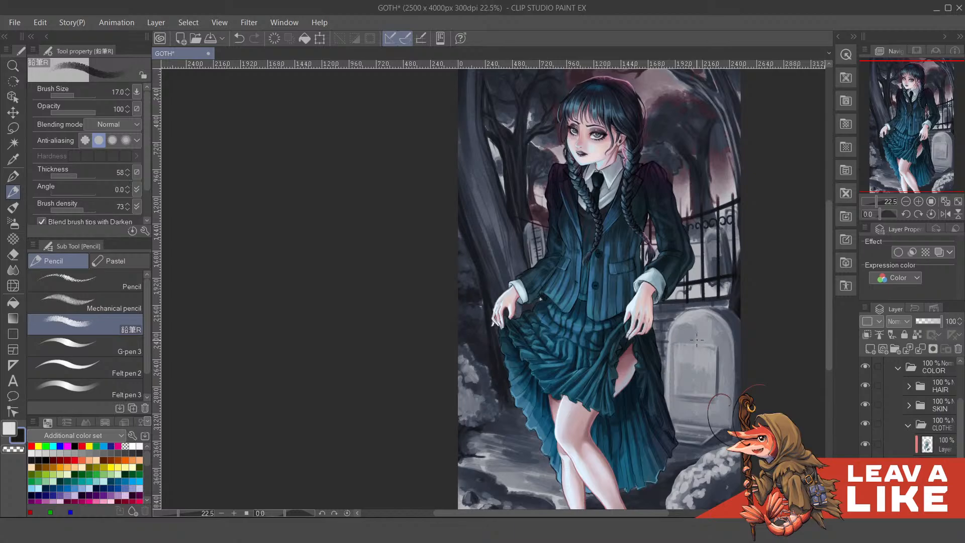
Review the girl's face, braids and rendered outfit against the tinted graveyard, alternating between close-up and whole-canvas views
scroll(605, 252, up, 1)
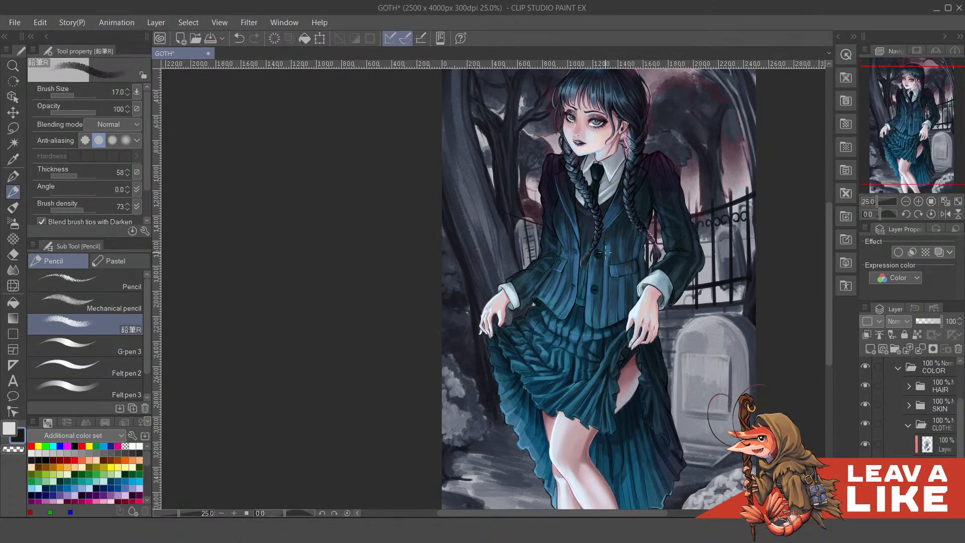
scroll(605, 252, up, 2)
scroll(407, 329, down, 3)
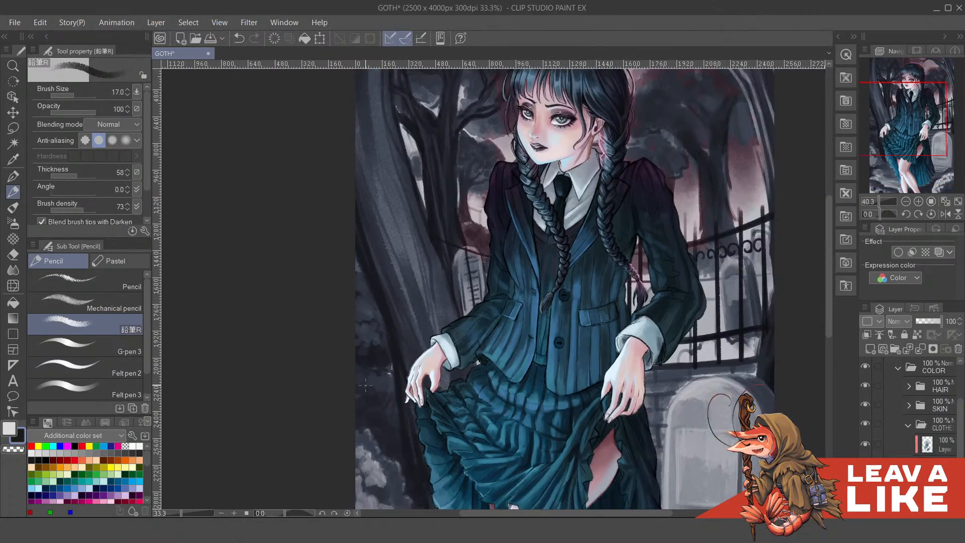
scroll(592, 268, up, 1)
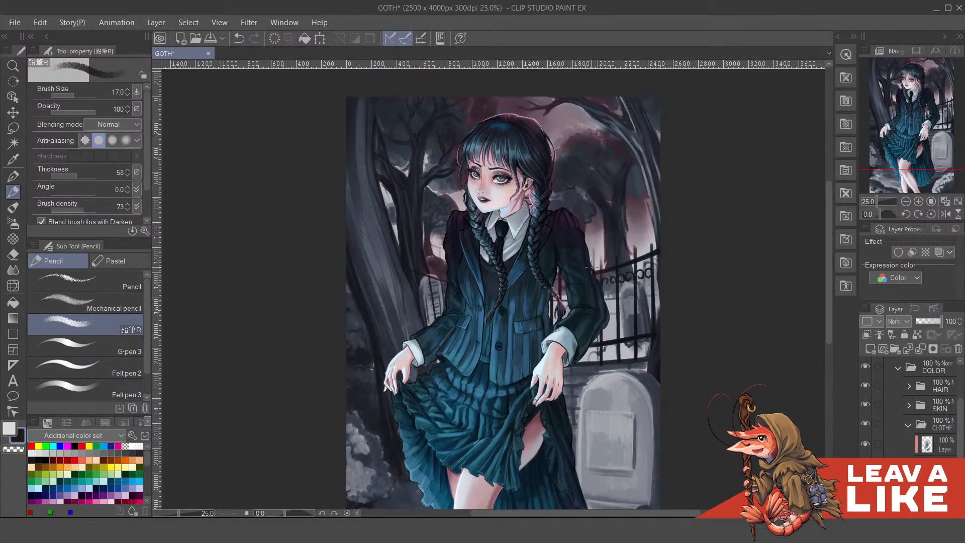
scroll(588, 266, up, 1)
scroll(592, 315, down, 4)
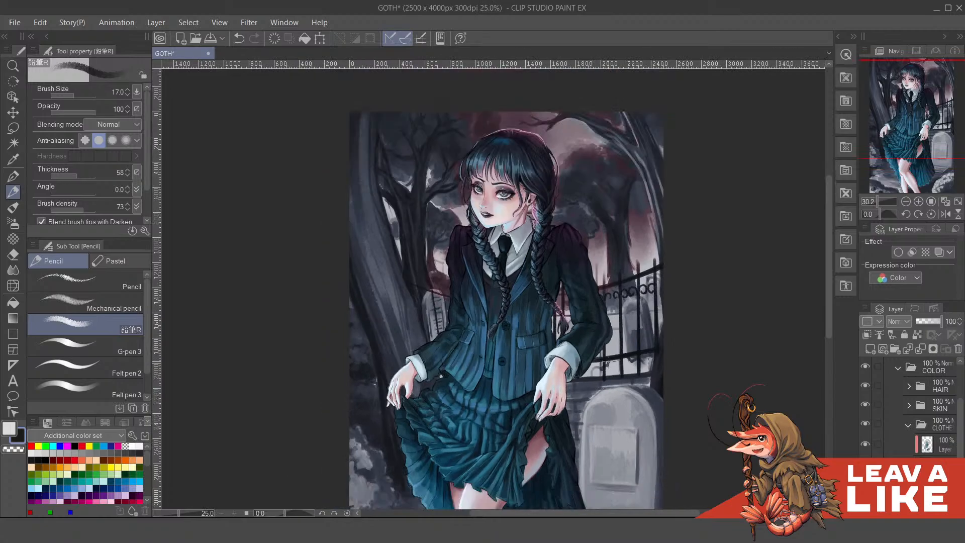
scroll(528, 354, up, 3)
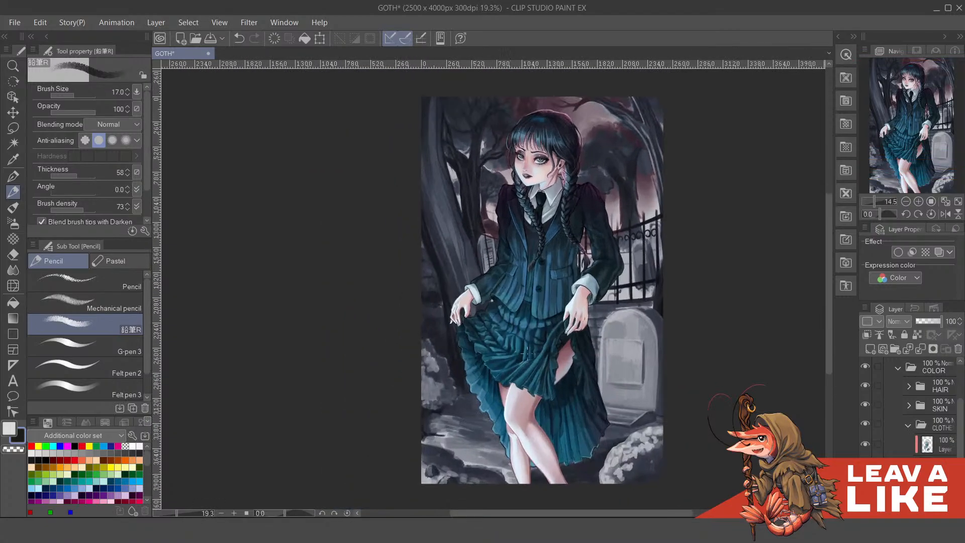
scroll(464, 377, down, 1)
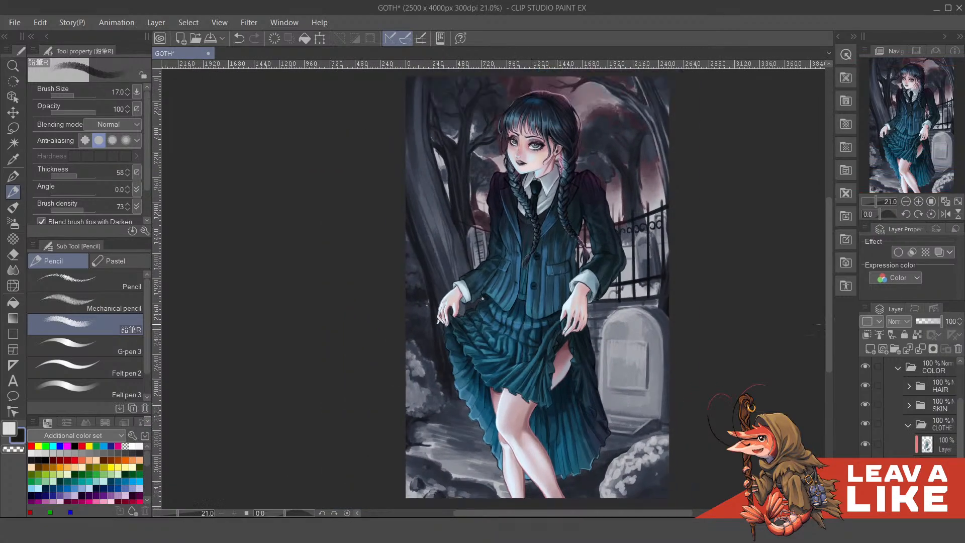
scroll(563, 224, up, 3)
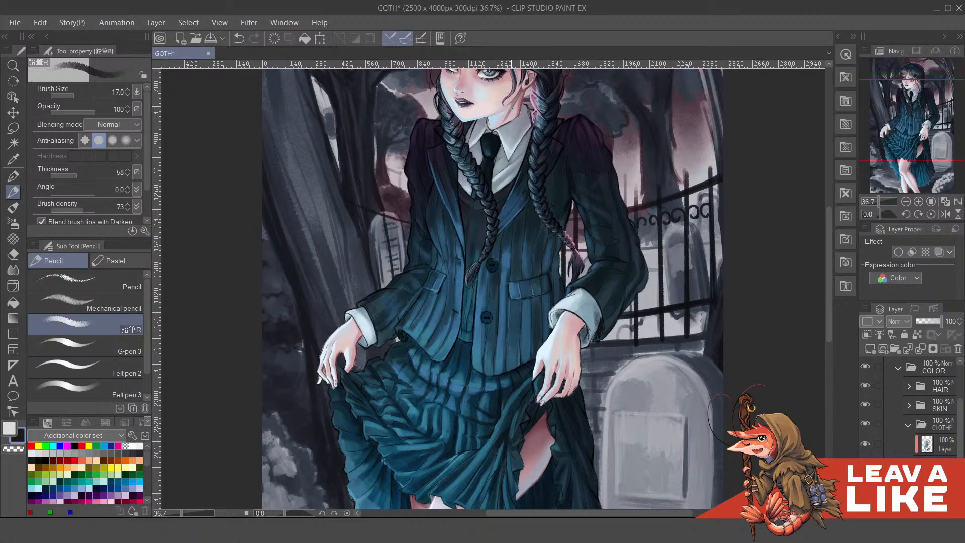
scroll(519, 122, down, 1)
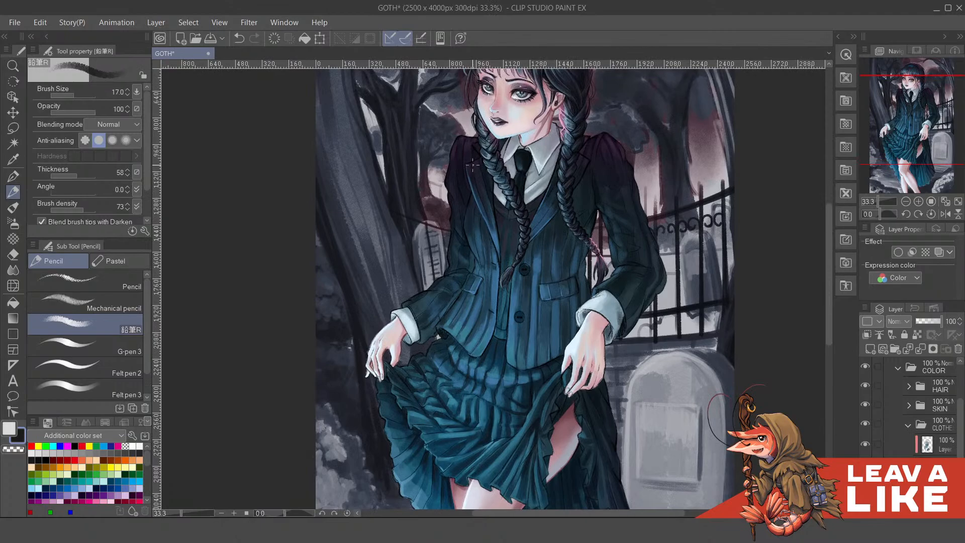
scroll(496, 300, down, 2)
scroll(528, 281, up, 6)
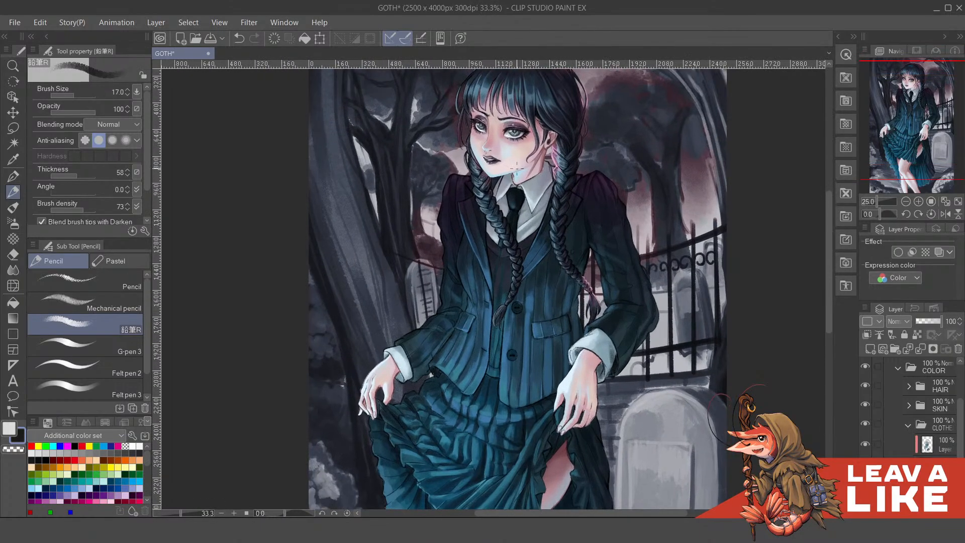
scroll(664, 289, down, 4)
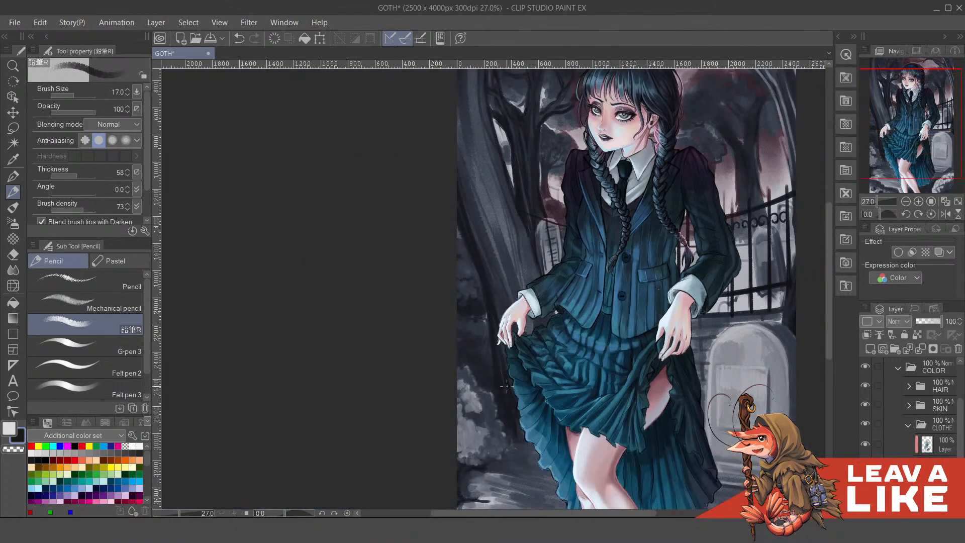
Examine the full composition at several magnifications, judging how the girl stands out against the graveyard background
scroll(507, 386, down, 2)
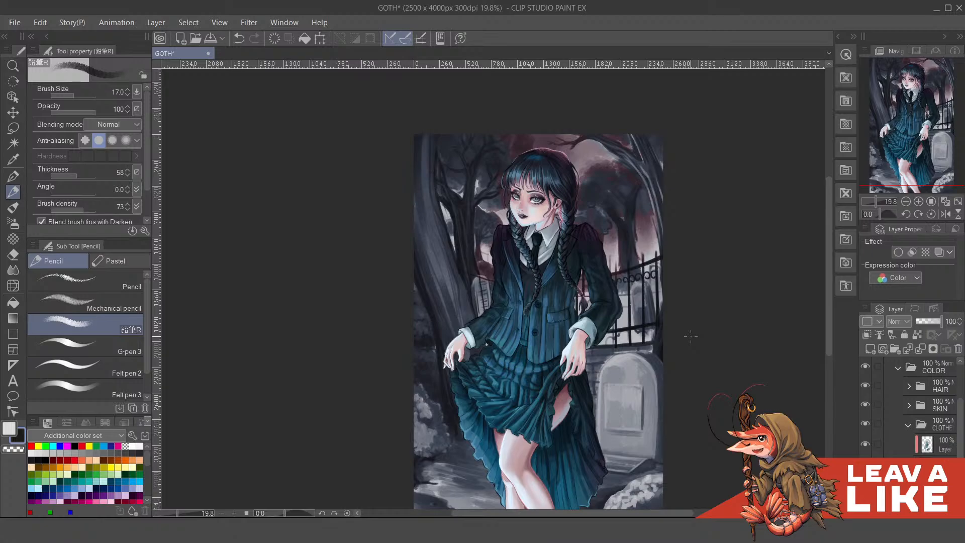
scroll(691, 337, down, 1)
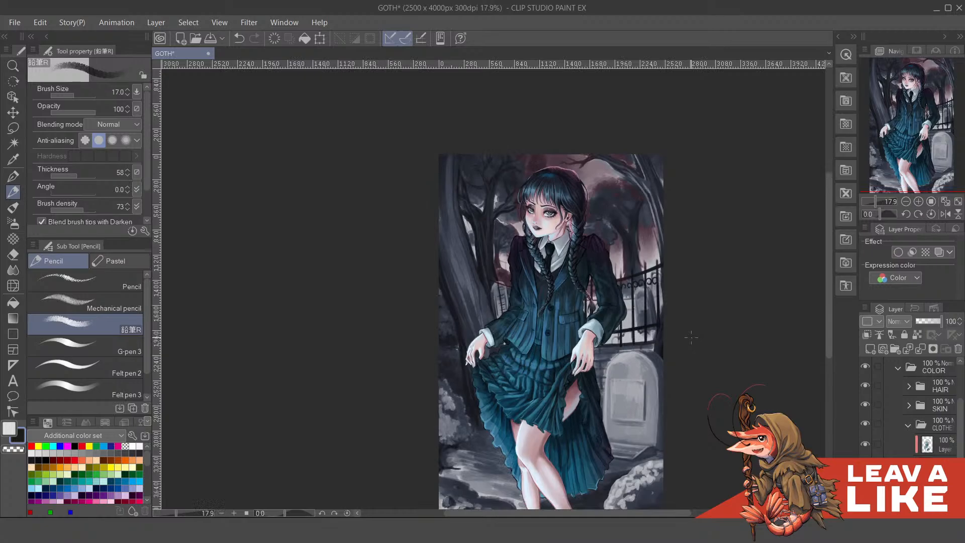
scroll(691, 337, down, 1)
scroll(638, 354, up, 2)
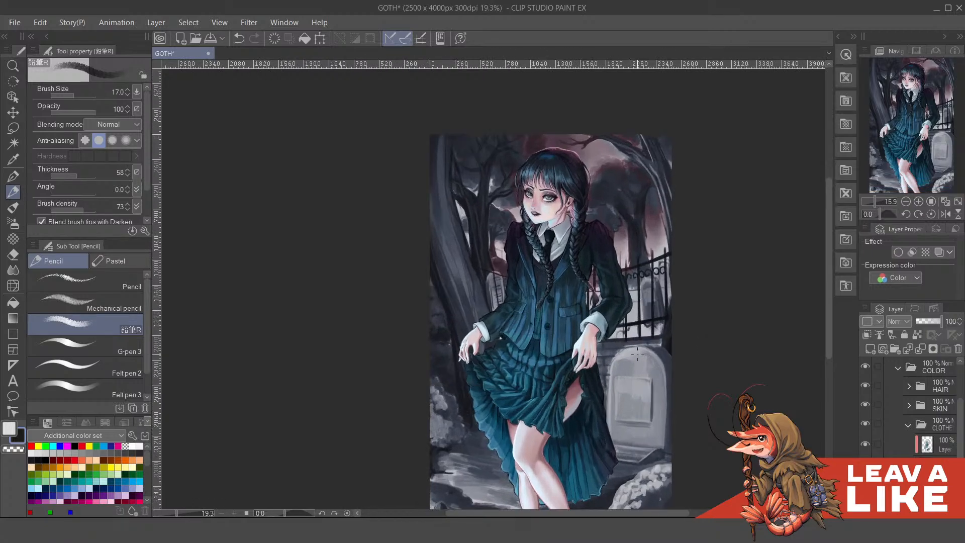
scroll(632, 141, up, 2)
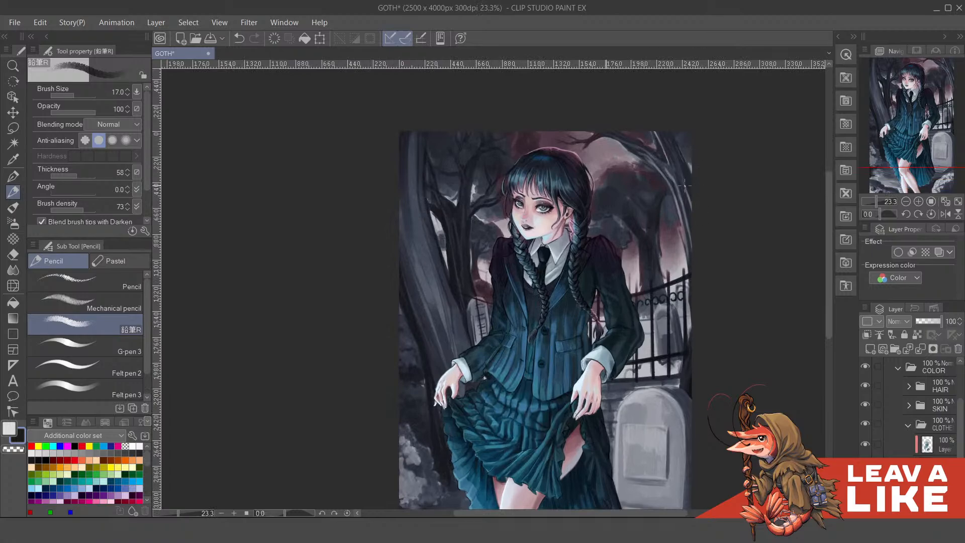
scroll(383, 245, down, 4)
scroll(537, 385, up, 2)
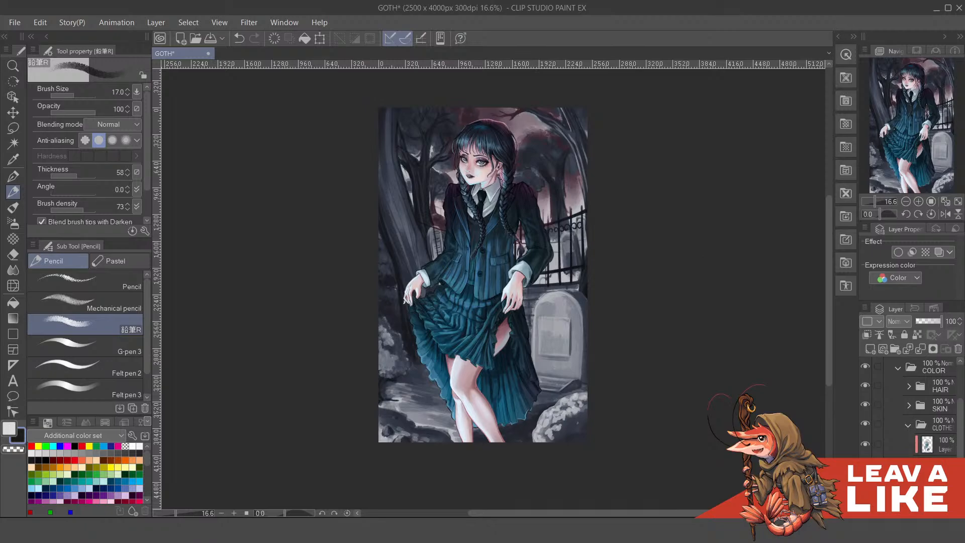
scroll(680, 198, up, 1)
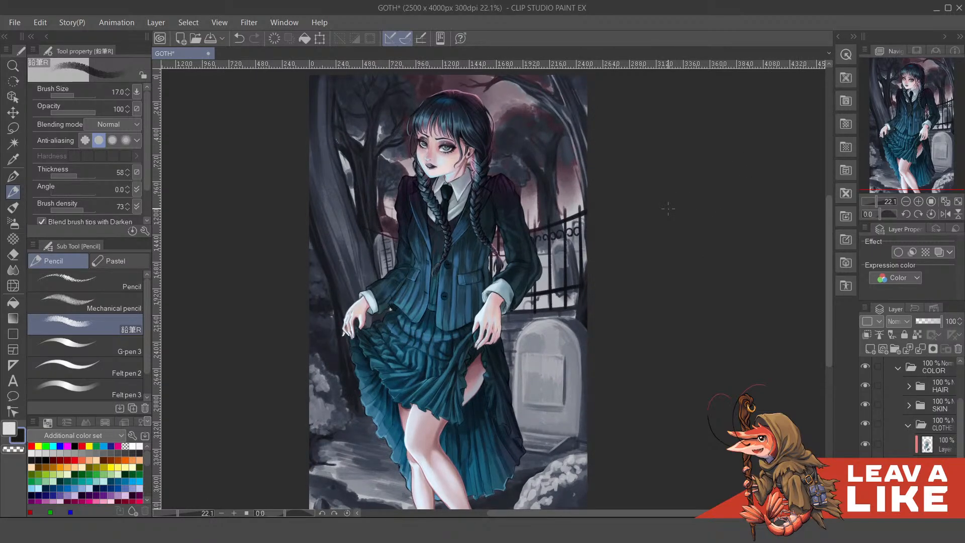
scroll(669, 208, down, 1)
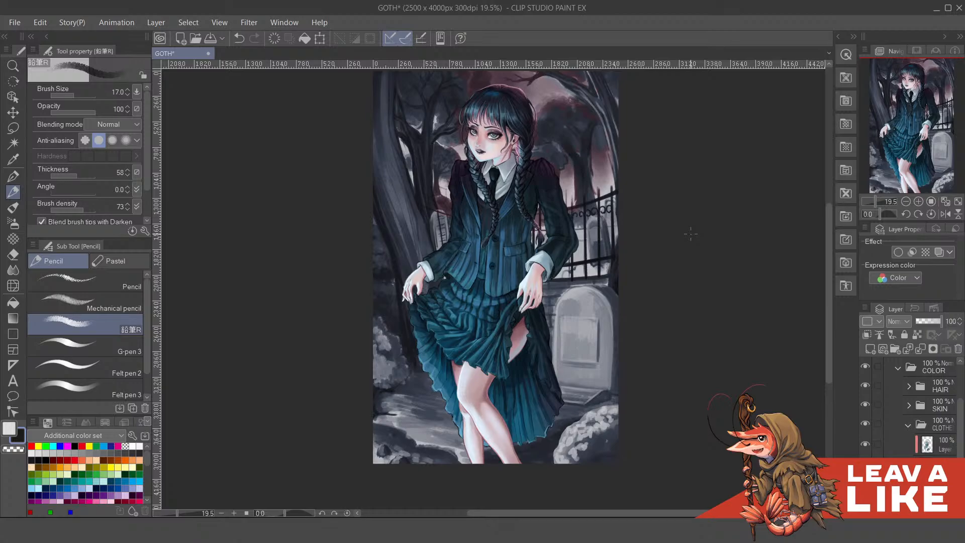
scroll(485, 275, up, 1)
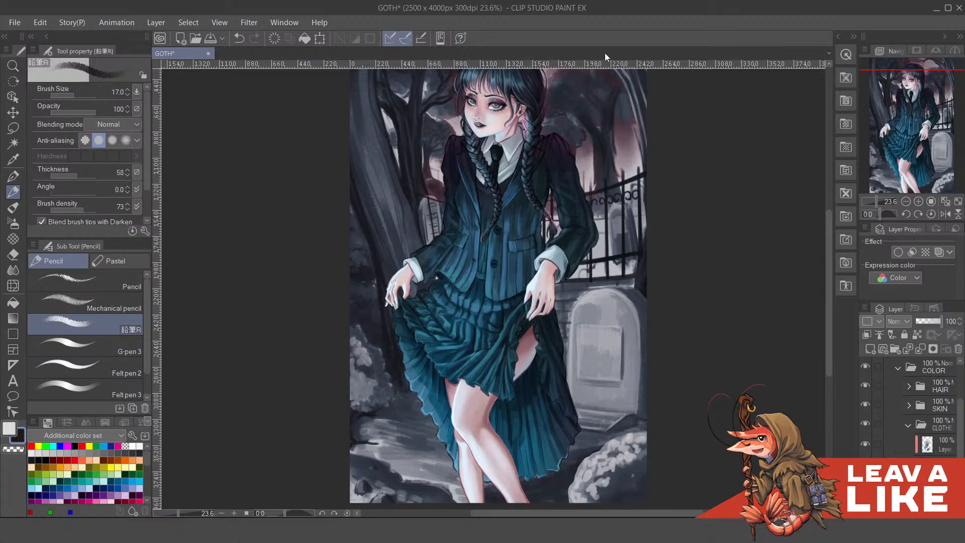
drag(588, 147, 565, 185)
scroll(576, 168, down, 2)
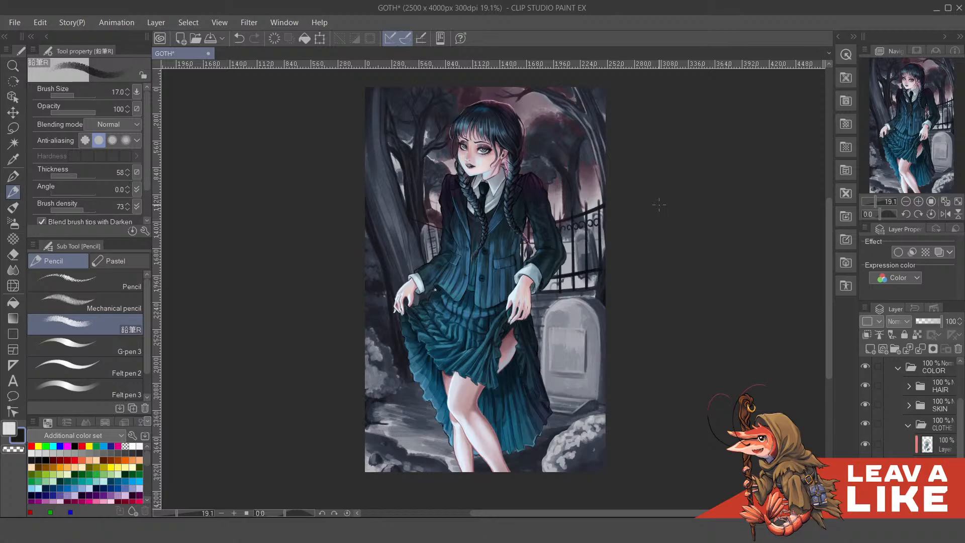
scroll(618, 219, up, 1)
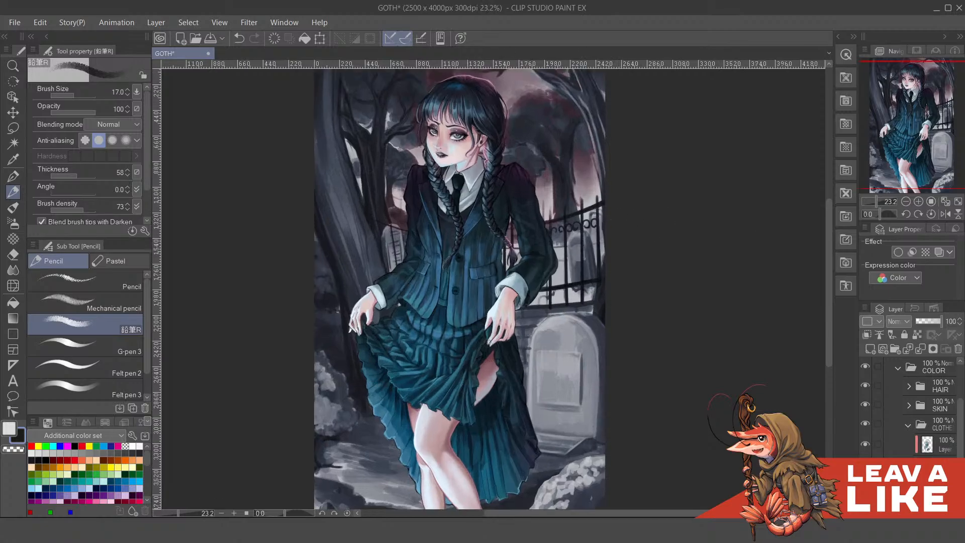
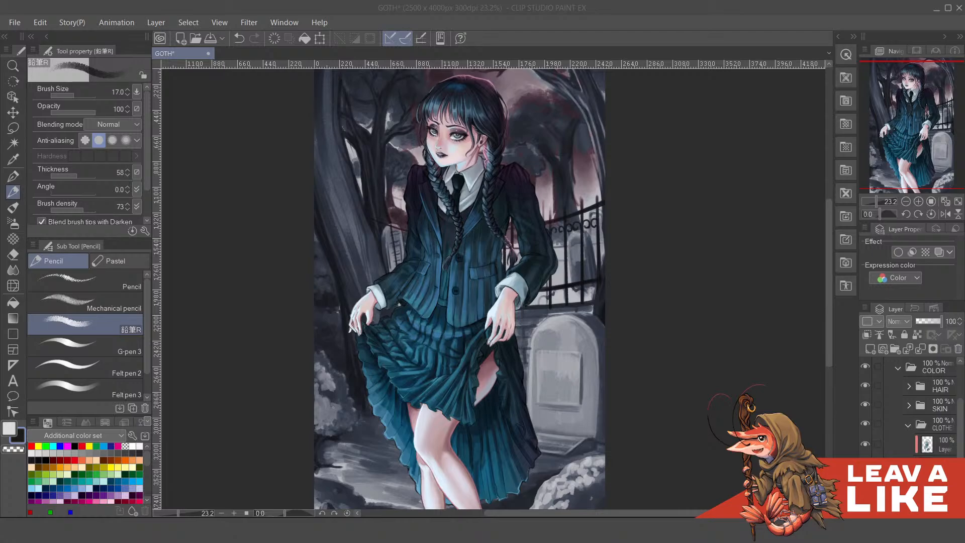
Examine the pleated skirt, legs and gravestone at closer range, and compare them with the face and jacket
scroll(629, 252, up, 1)
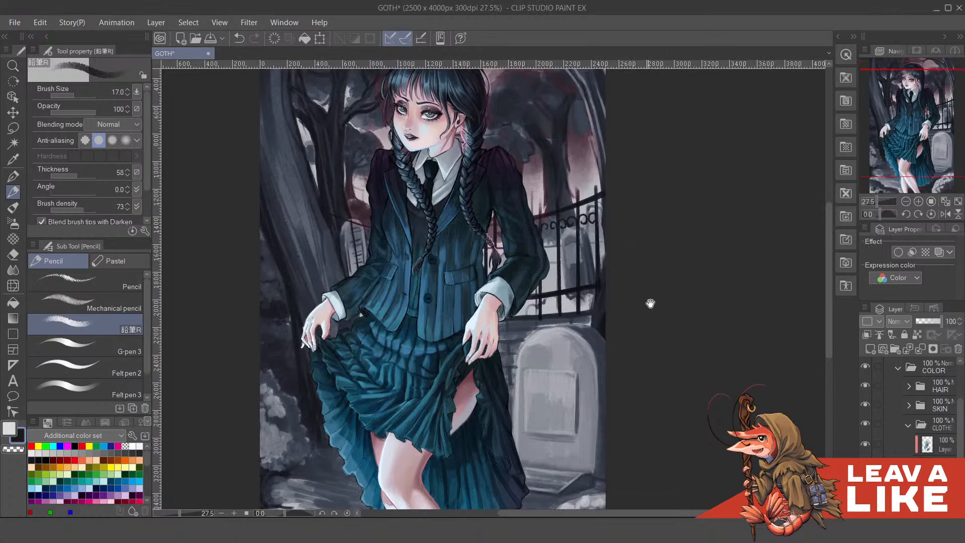
mouse_move(651, 303)
mouse_down()
mouse_move(669, 319)
mouse_move(703, 265)
mouse_up()
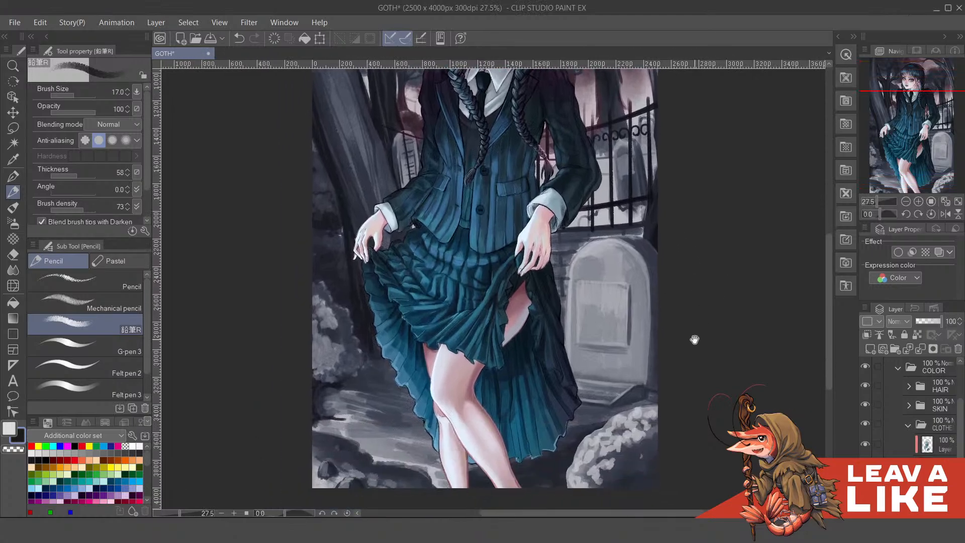
drag(695, 340, 697, 320)
mouse_move(705, 234)
mouse_down()
mouse_move(711, 285)
mouse_move(765, 273)
mouse_move(734, 314)
mouse_up()
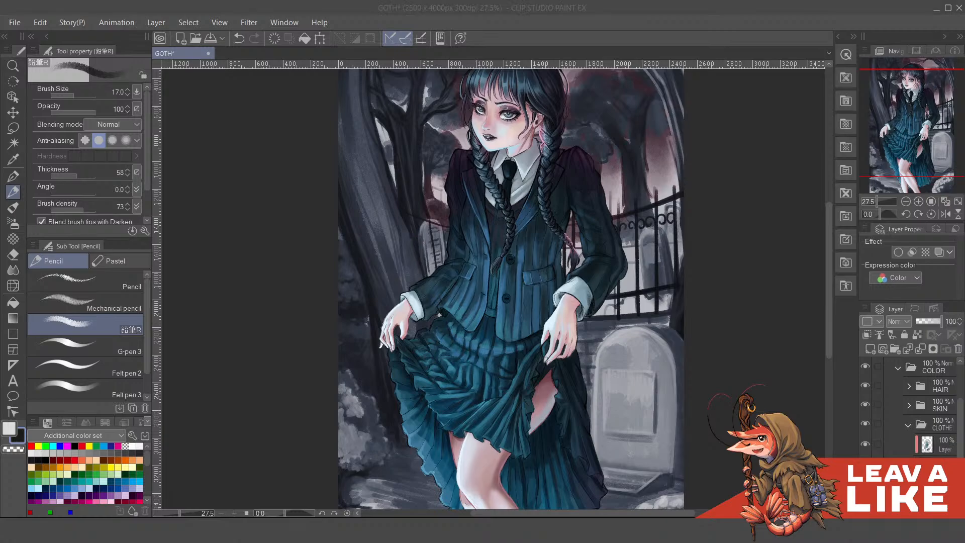
drag(726, 162, 702, 229)
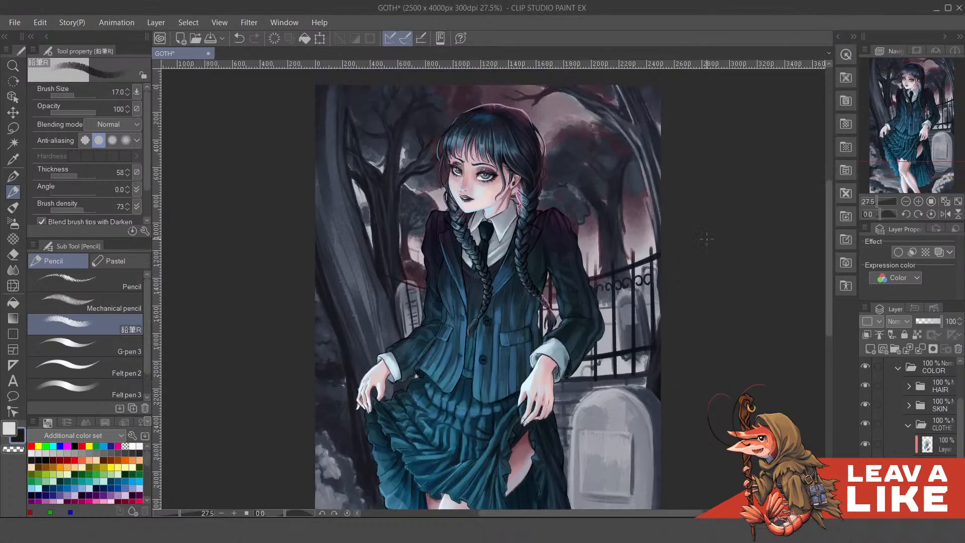
scroll(701, 235, down, 2)
drag(728, 275, 669, 259)
drag(697, 305, 639, 281)
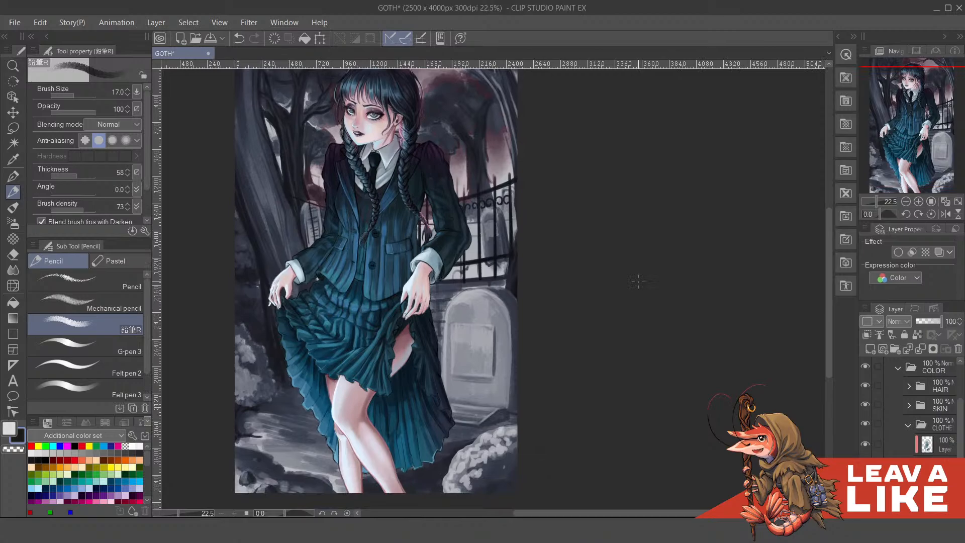
Review the girl's pose and outfit against the trees, iron fence and reddish sky across the canvas
scroll(604, 295, up, 1)
scroll(614, 308, down, 2)
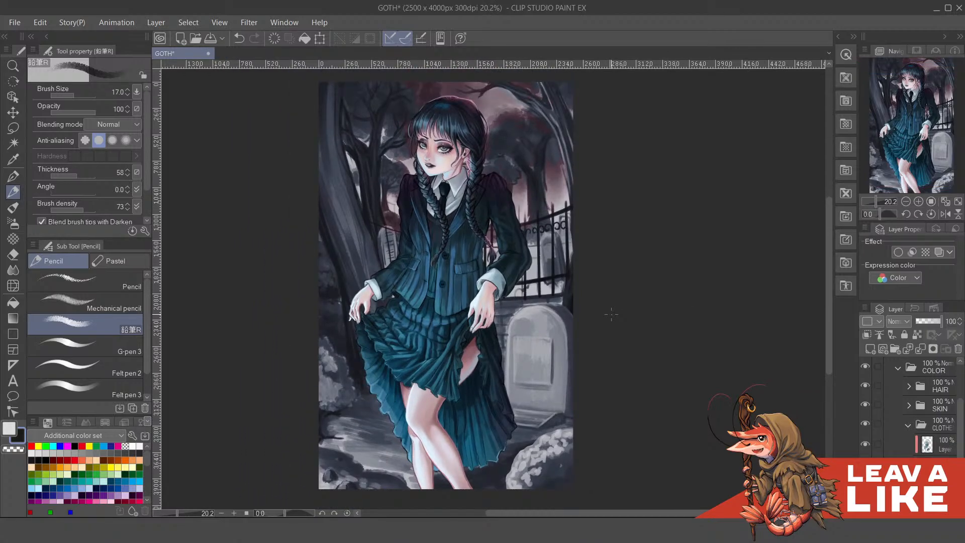
scroll(562, 301, up, 1)
mouse_move(523, 147)
mouse_down()
mouse_move(589, 169)
mouse_move(591, 197)
mouse_up()
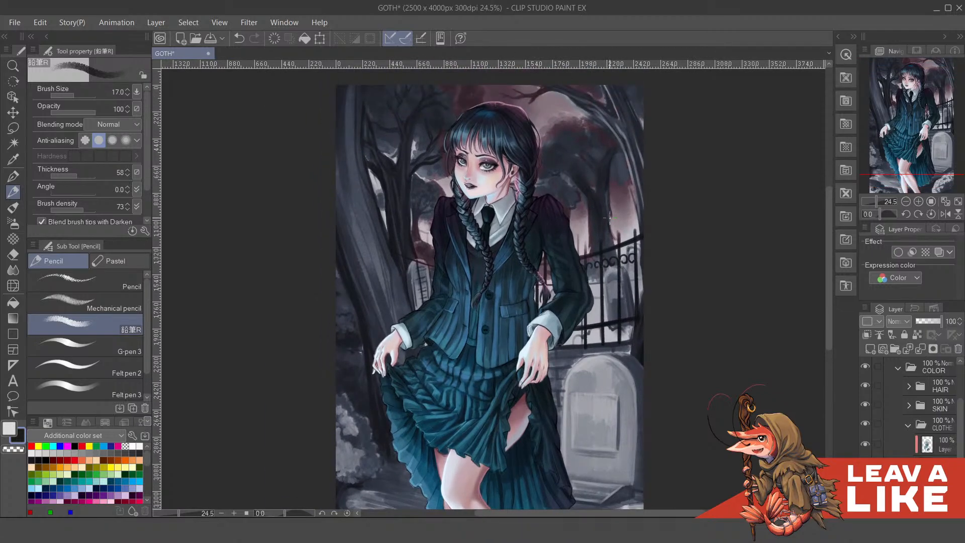
drag(668, 312, 659, 298)
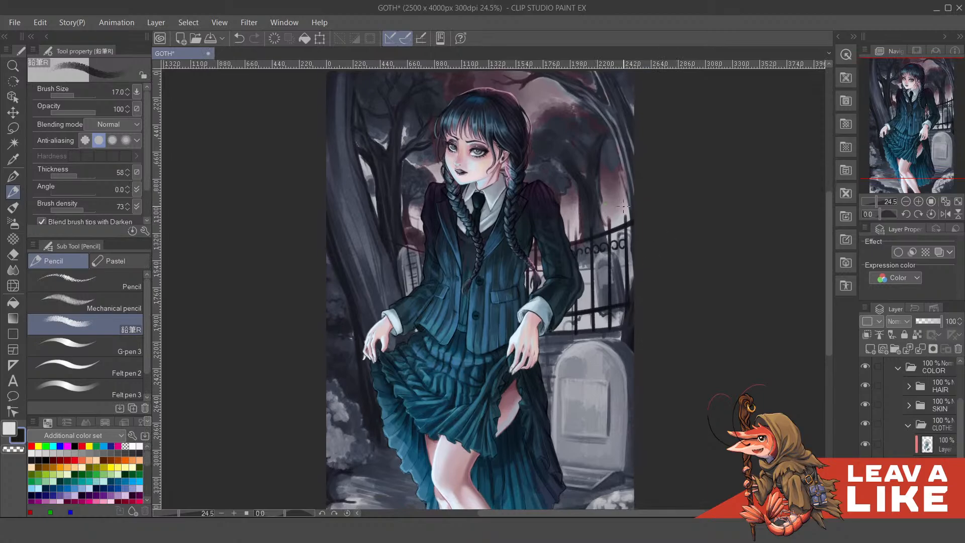
drag(552, 299, 555, 264)
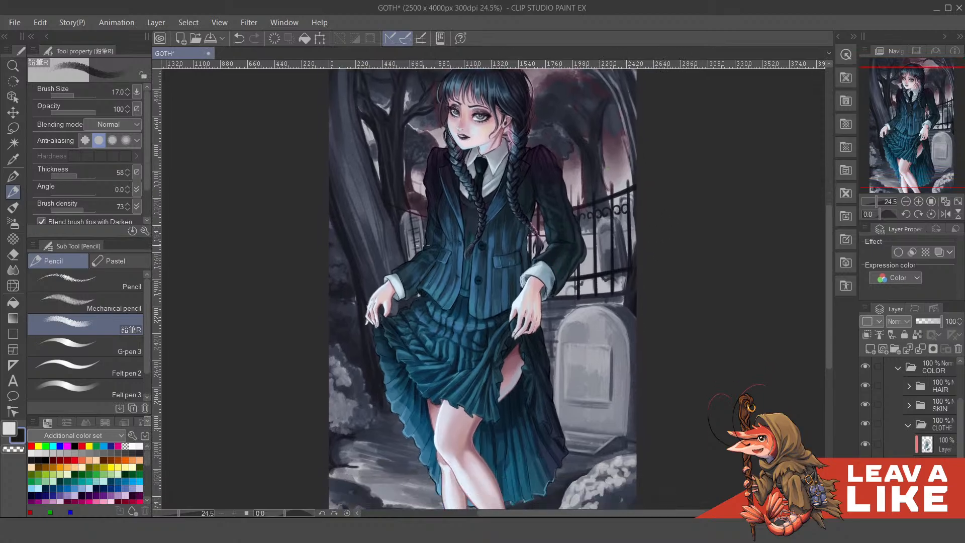
drag(674, 229, 685, 298)
drag(670, 359, 697, 342)
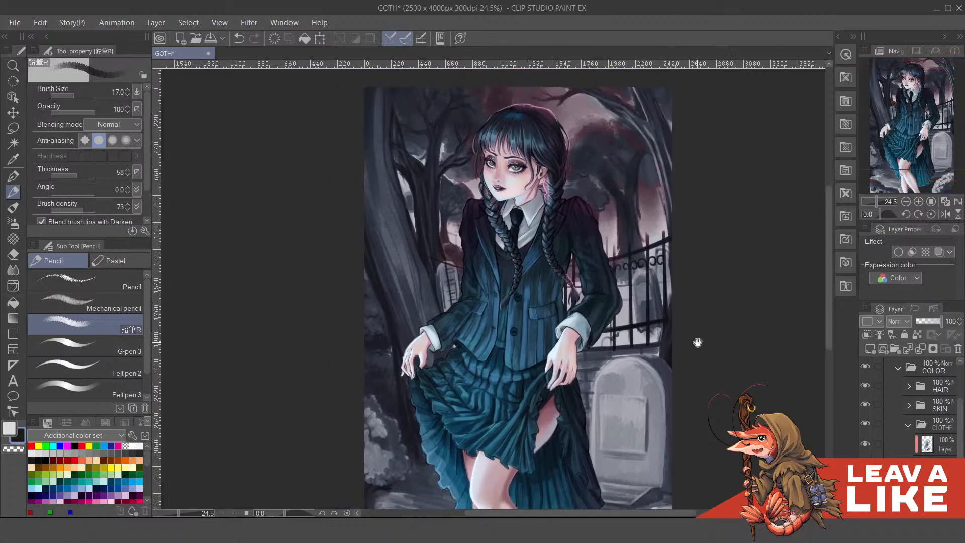
scroll(698, 342, down, 1)
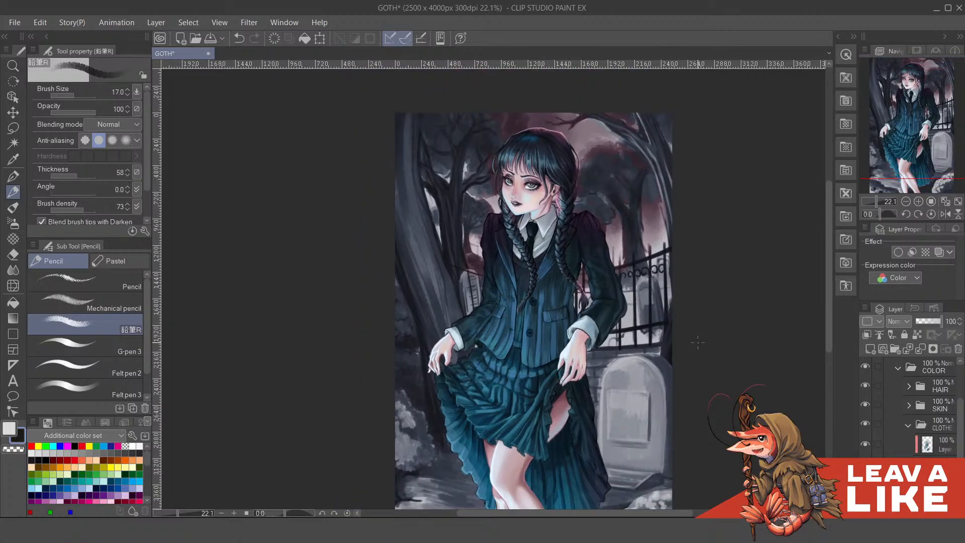
drag(690, 377, 649, 356)
drag(592, 368, 668, 363)
scroll(664, 369, down, 1)
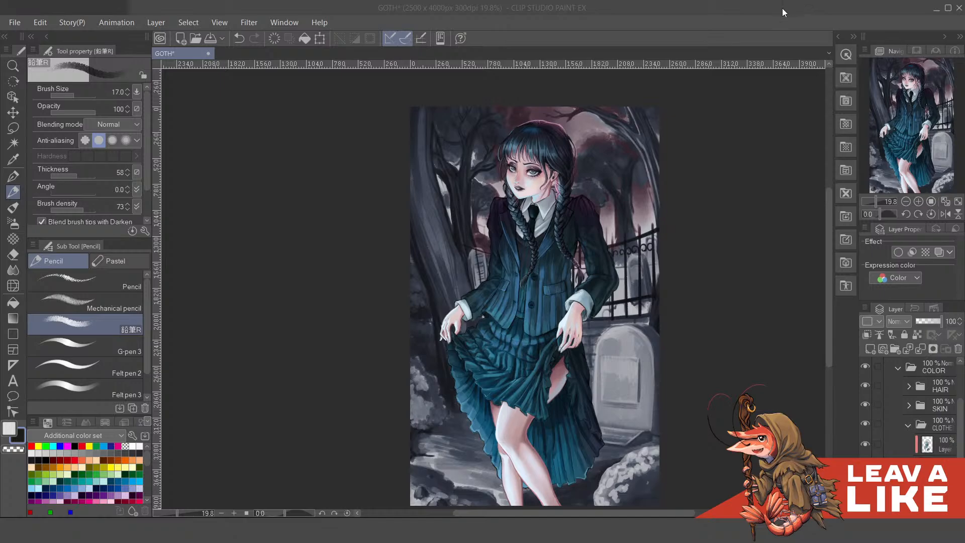
drag(765, 224, 695, 208)
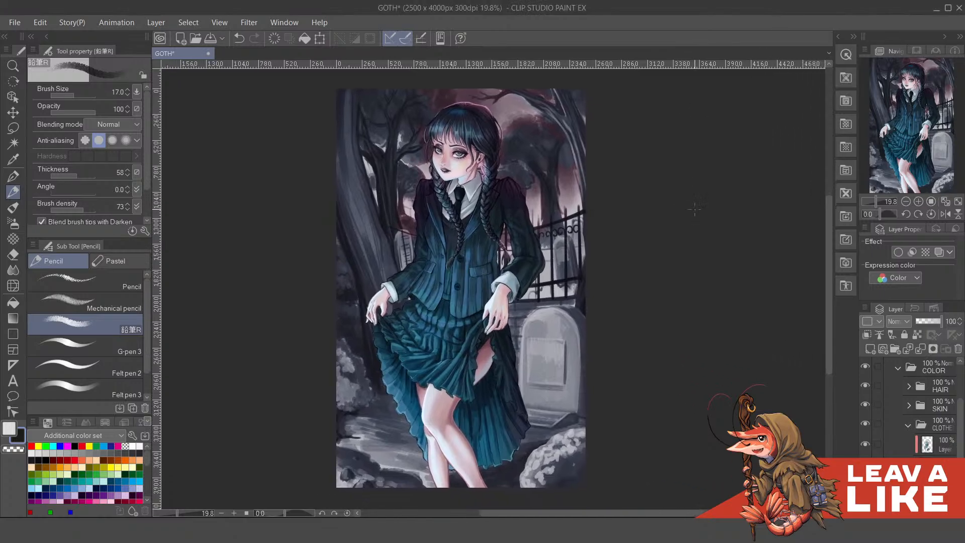
Hide all the palettes around the canvas and examine the girl's face and braids close up
key(Tab)
scroll(695, 209, up, 2)
drag(726, 275, 804, 301)
scroll(635, 292, up, 2)
drag(634, 293, 643, 332)
scroll(538, 227, up, 4)
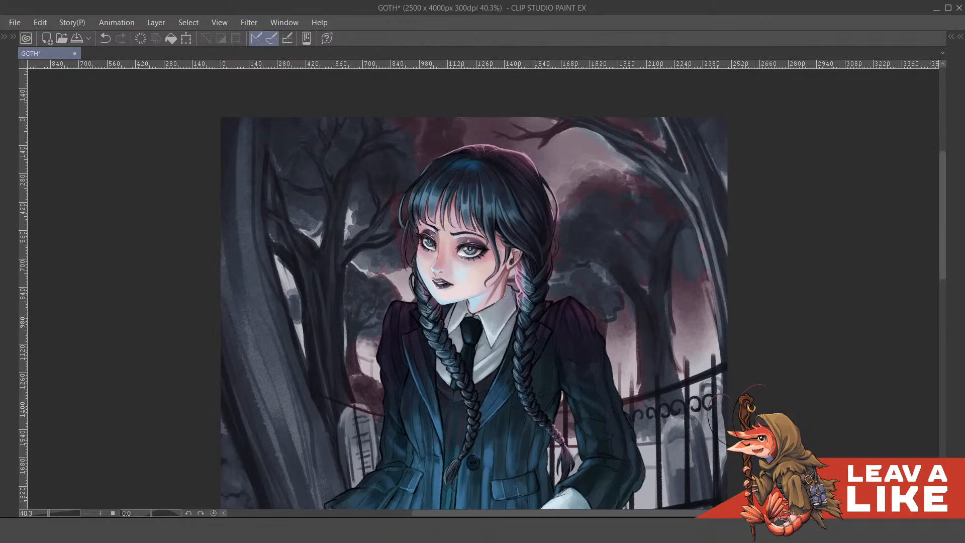
Review the jacket, hands, skirt and surrounding graveyard in the palette-free view, finishing on the whole figure
drag(626, 363, 594, 336)
scroll(658, 386, down, 3)
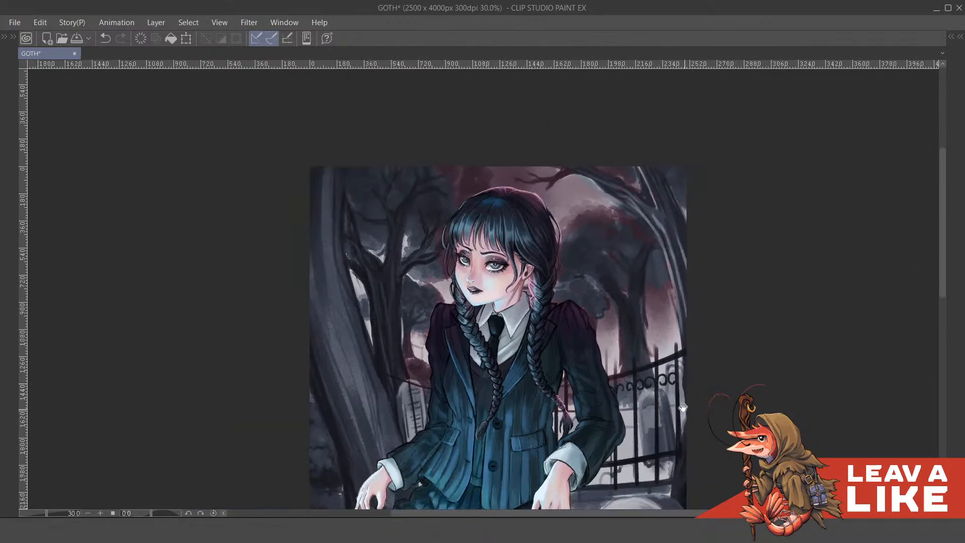
drag(683, 408, 652, 357)
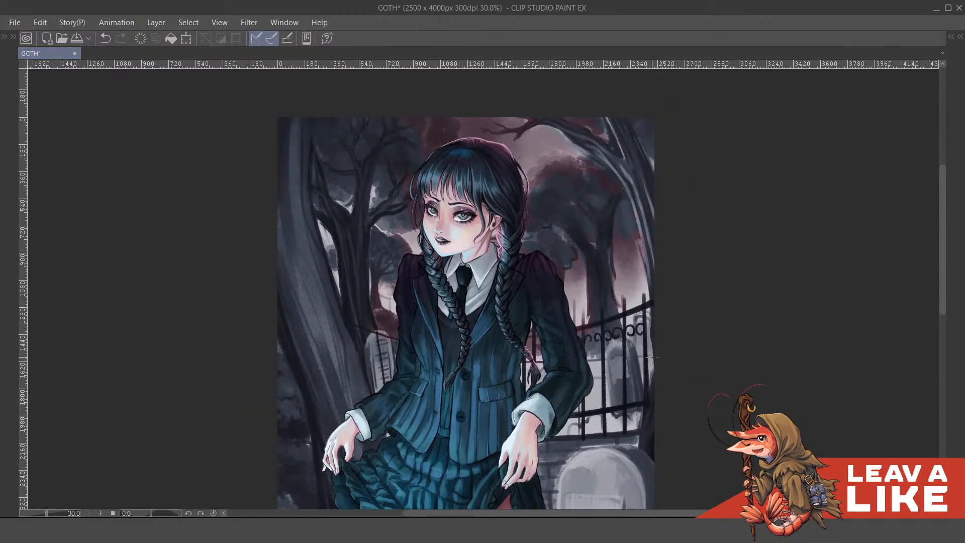
drag(643, 360, 633, 352)
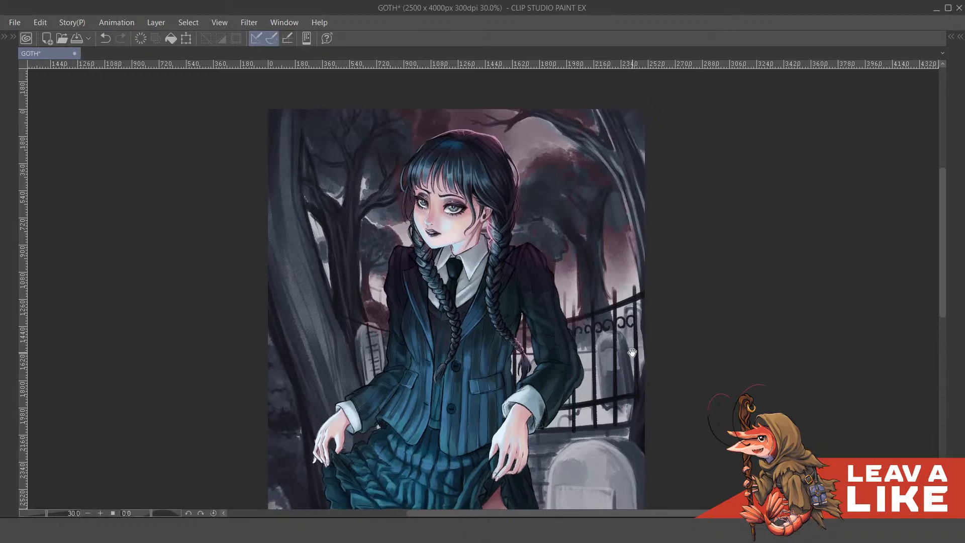
drag(569, 378, 545, 354)
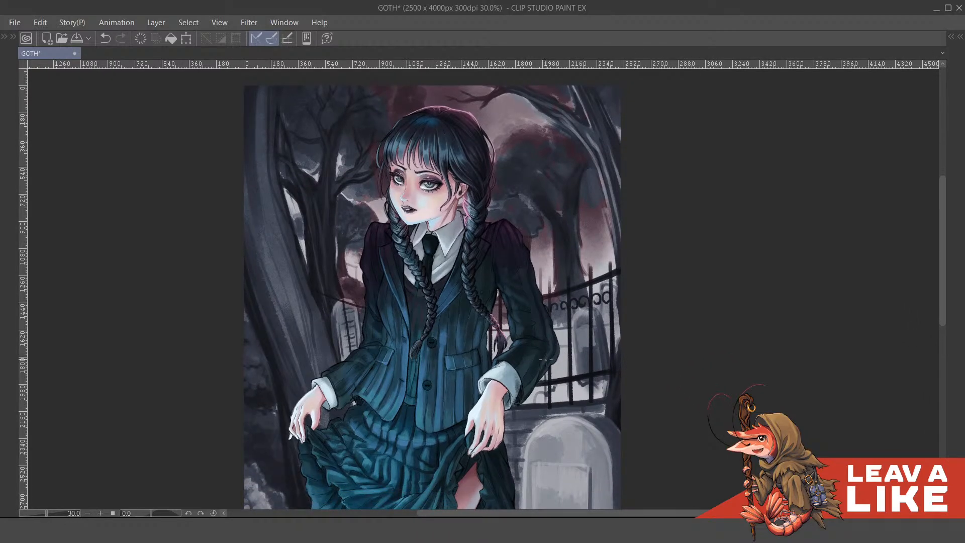
drag(529, 308, 588, 306)
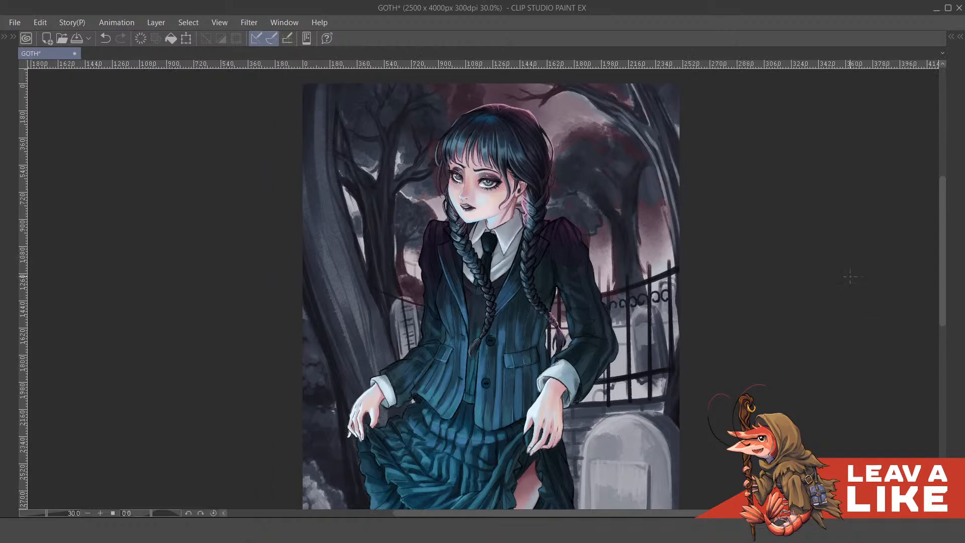
drag(771, 259, 767, 240)
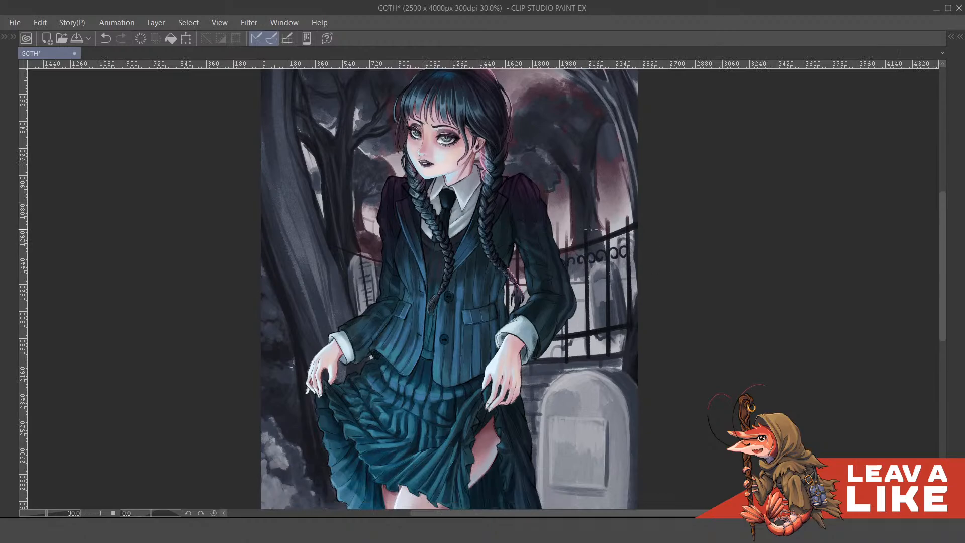
drag(668, 179, 671, 216)
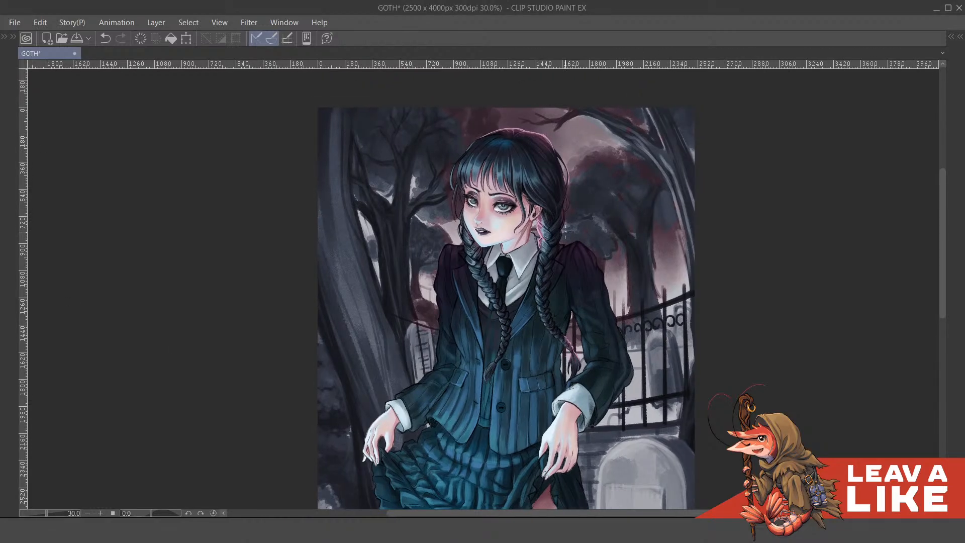
drag(611, 340, 607, 325)
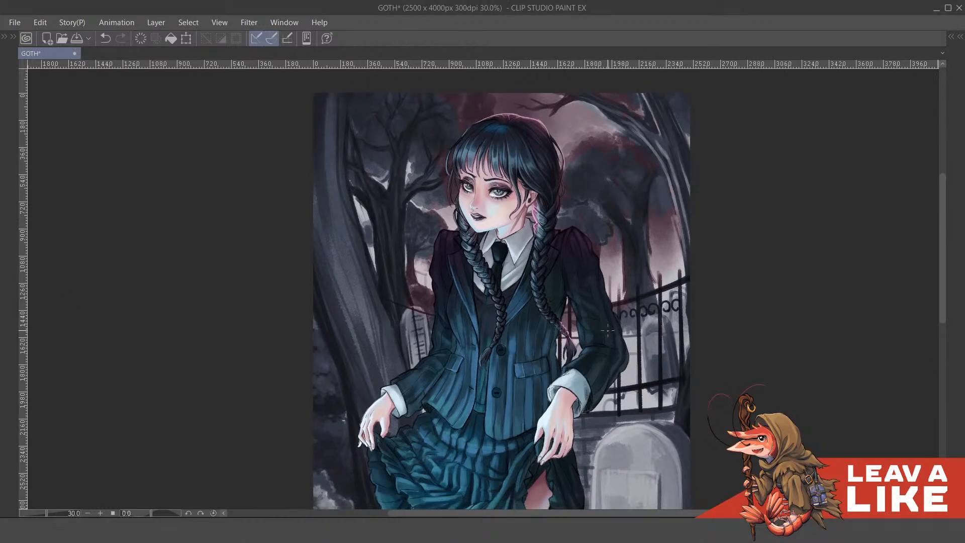
scroll(608, 330, down, 1)
drag(638, 367, 584, 344)
drag(790, 322, 748, 258)
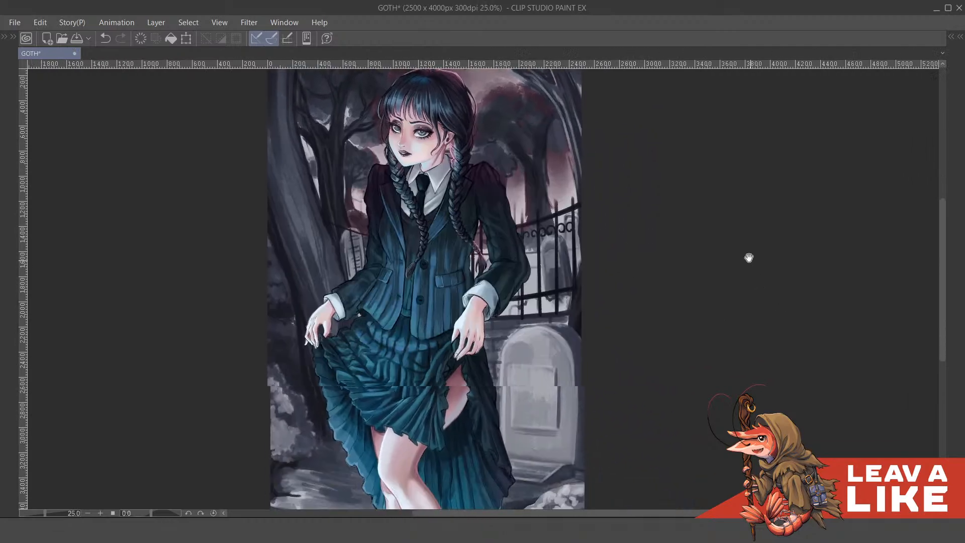
scroll(749, 259, down, 3)
scroll(533, 321, up, 3)
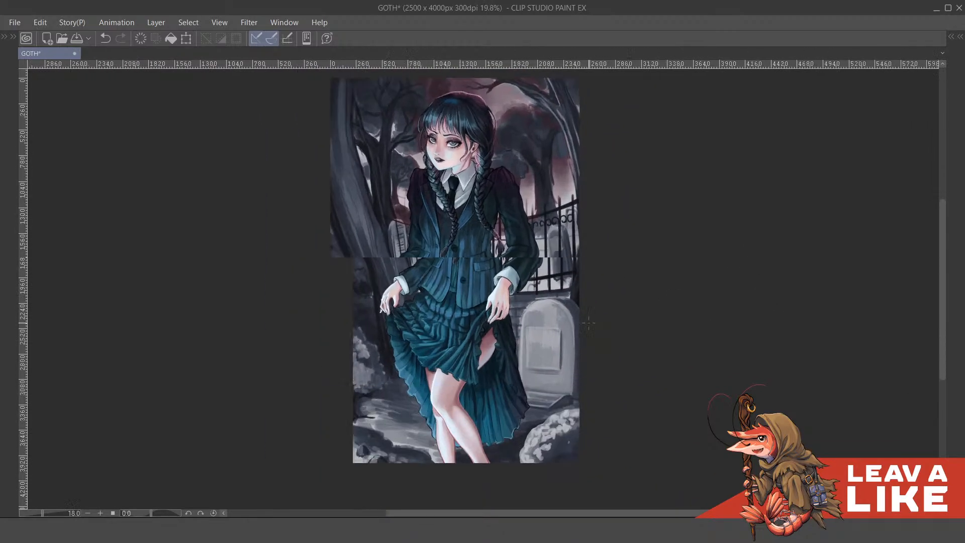
Examine the girl's face, braids and pinstriped jacket at closer range, and compare them with the skirt, fence and gravestone
scroll(523, 327, down, 1)
drag(643, 264, 681, 284)
scroll(460, 130, up, 3)
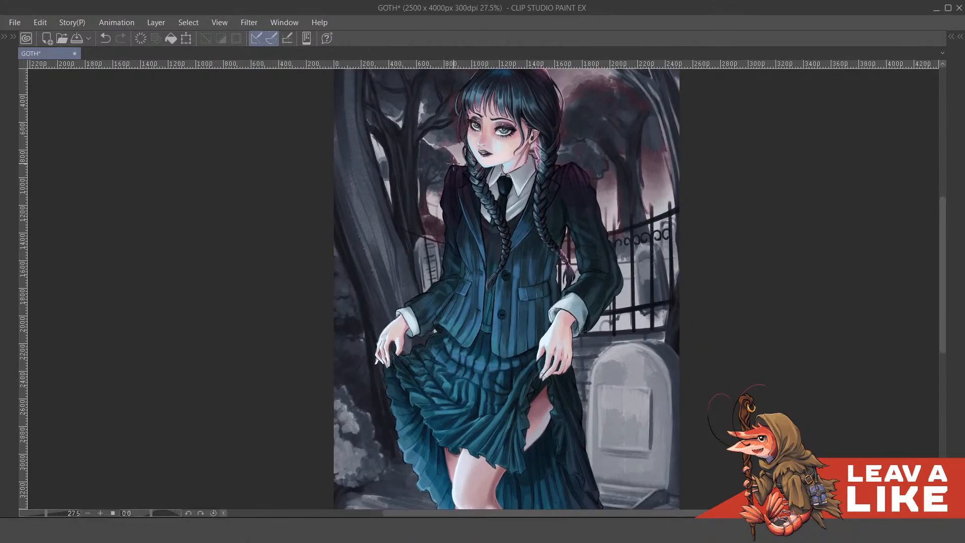
drag(551, 223, 556, 238)
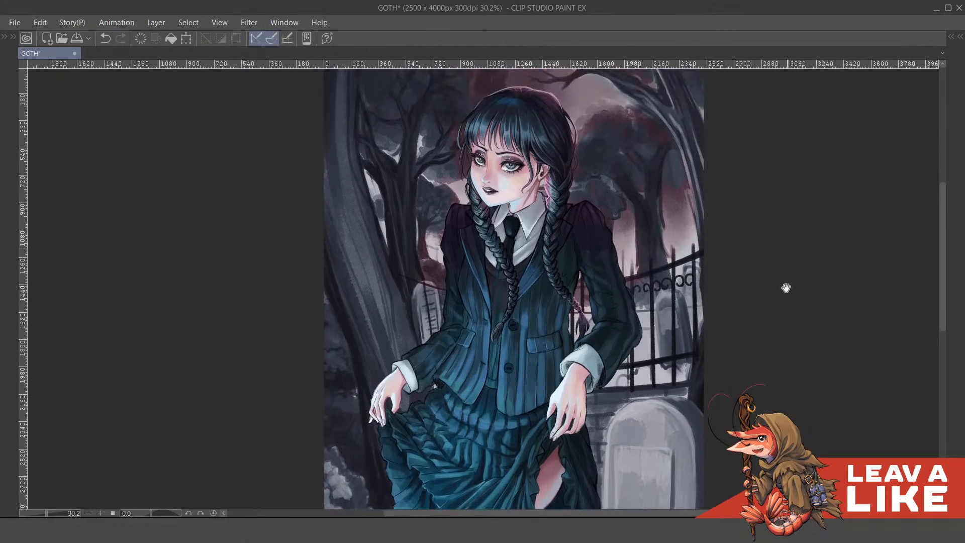
drag(784, 287, 761, 294)
scroll(761, 297, down, 1)
drag(739, 330, 654, 289)
scroll(678, 303, down, 1)
scroll(654, 299, up, 1)
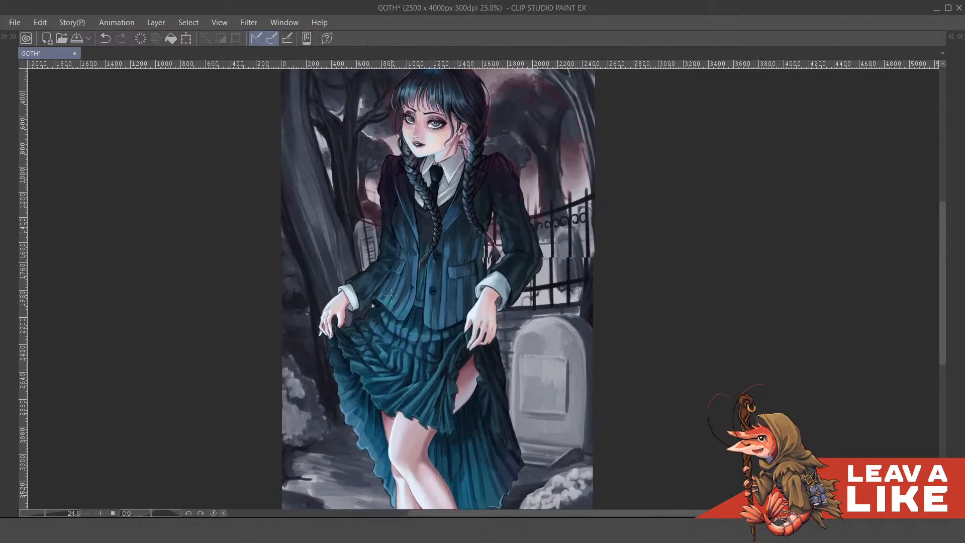
scroll(704, 309, up, 1)
scroll(790, 326, down, 1)
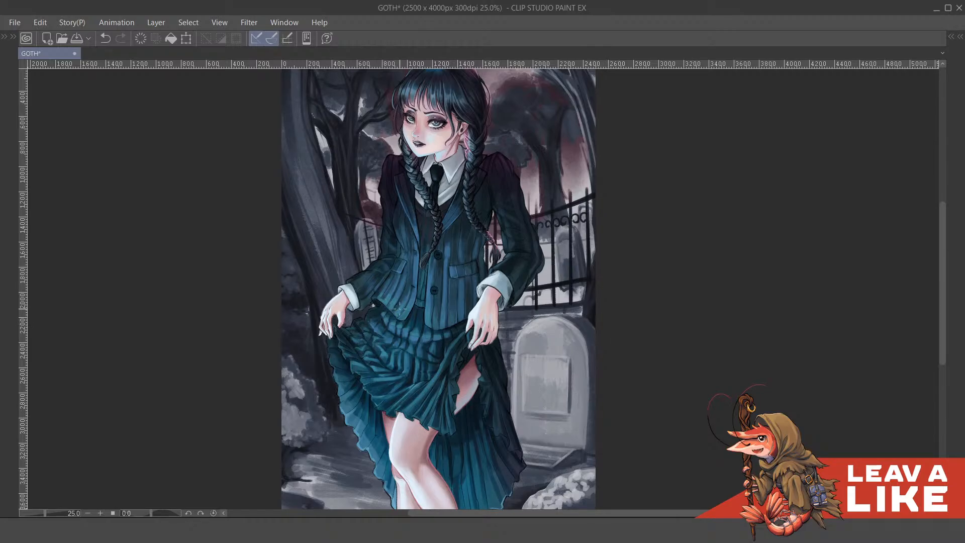
Bring the palettes back briefly, hide them again, and review the complete graveyard illustration from head to foot
drag(498, 255, 521, 280)
key(Tab)
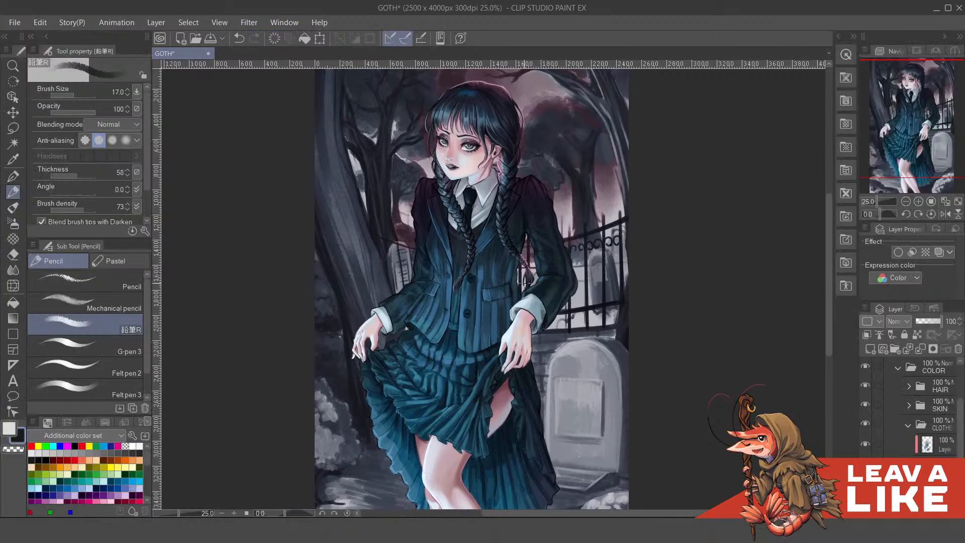
key(Tab)
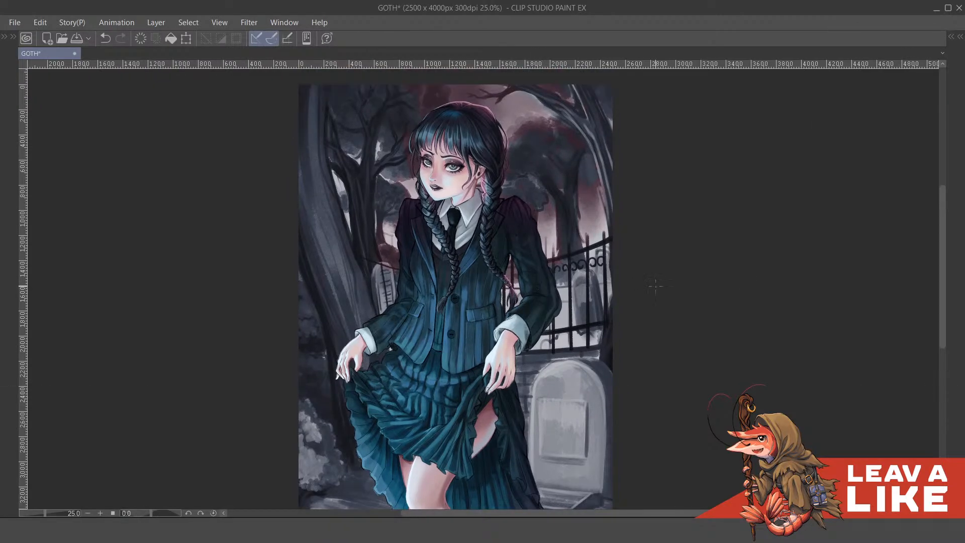
scroll(740, 296, down, 1)
drag(740, 295, 685, 276)
scroll(691, 282, down, 1)
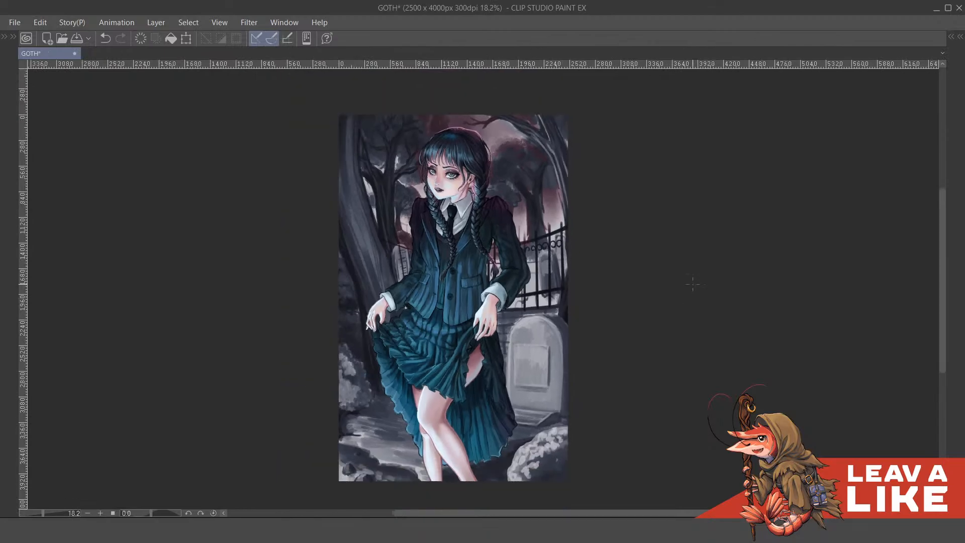